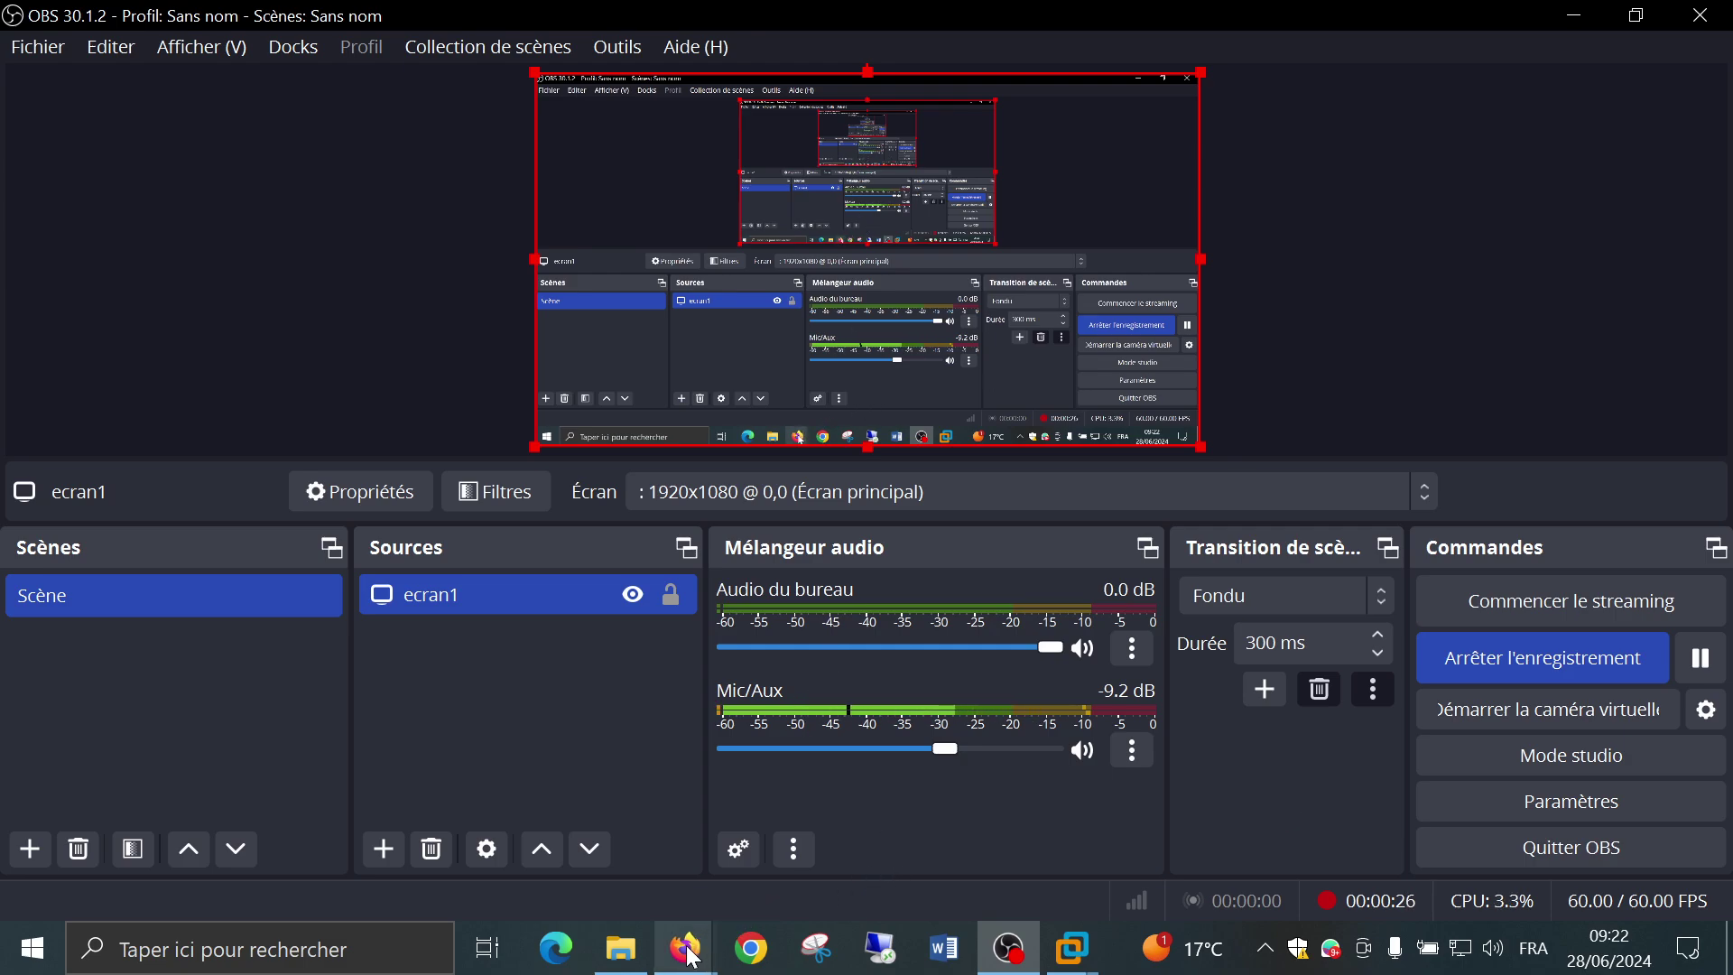
Load 192.168.100.151/glpi2 in a new Firefox tab to open the GLPI installer.
mouse_move(686, 947)
click(607, 876)
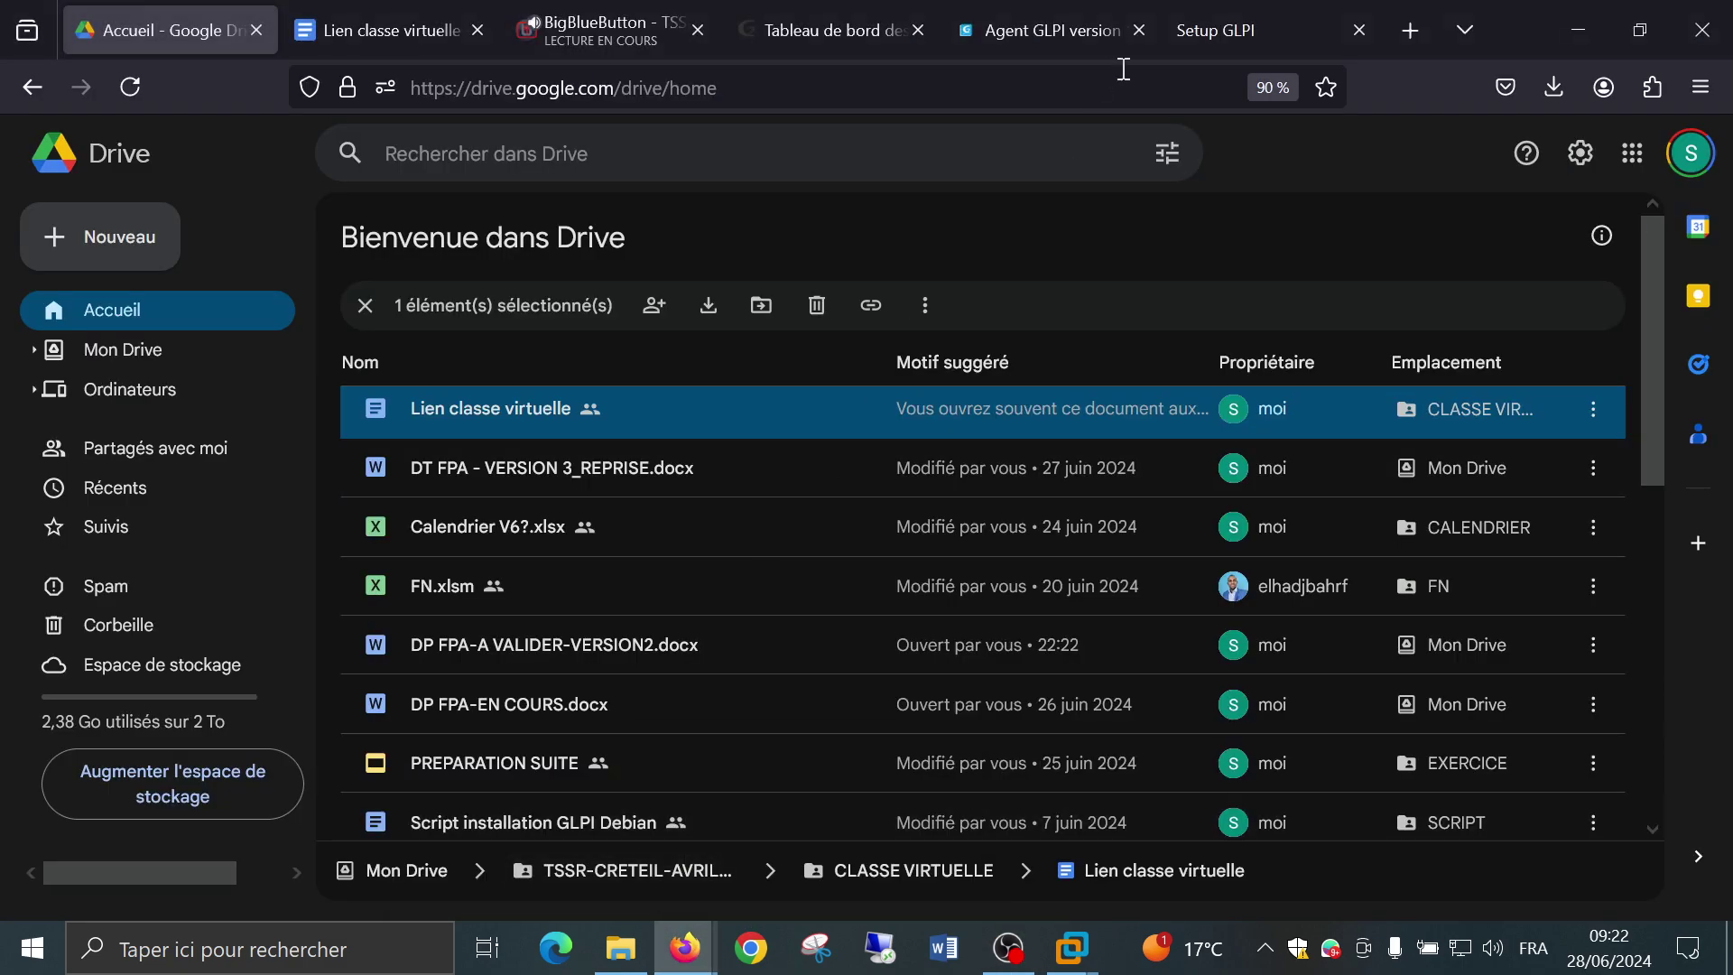
click(1417, 42)
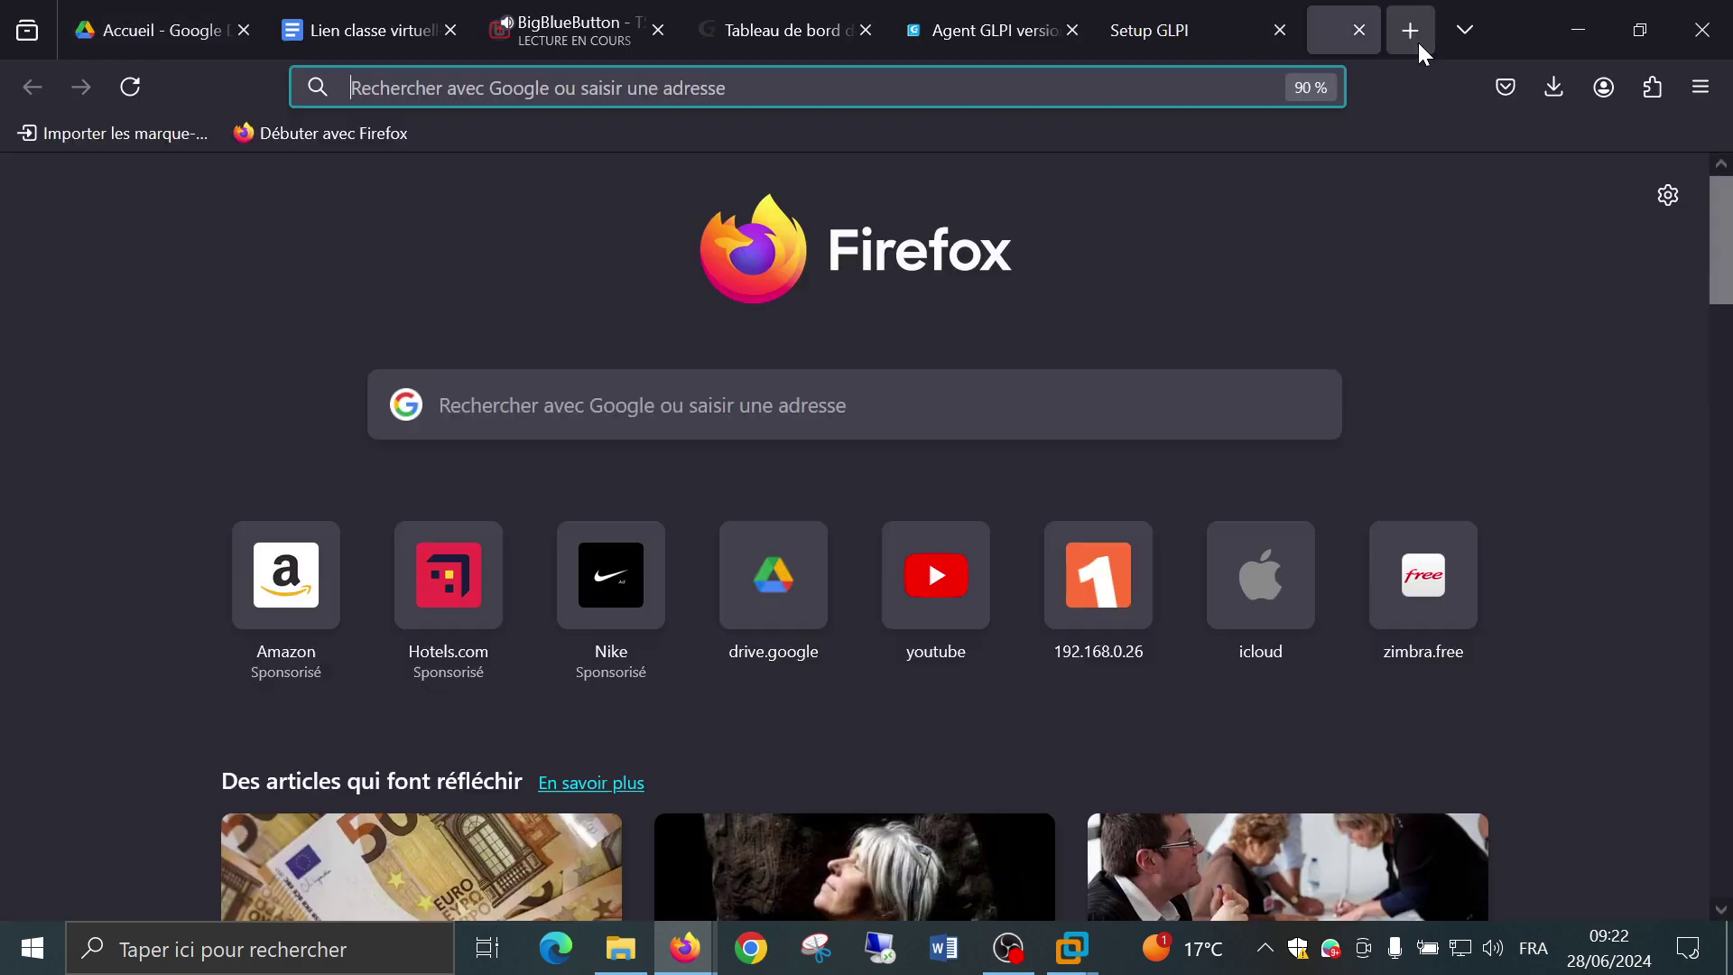
click(1178, 70)
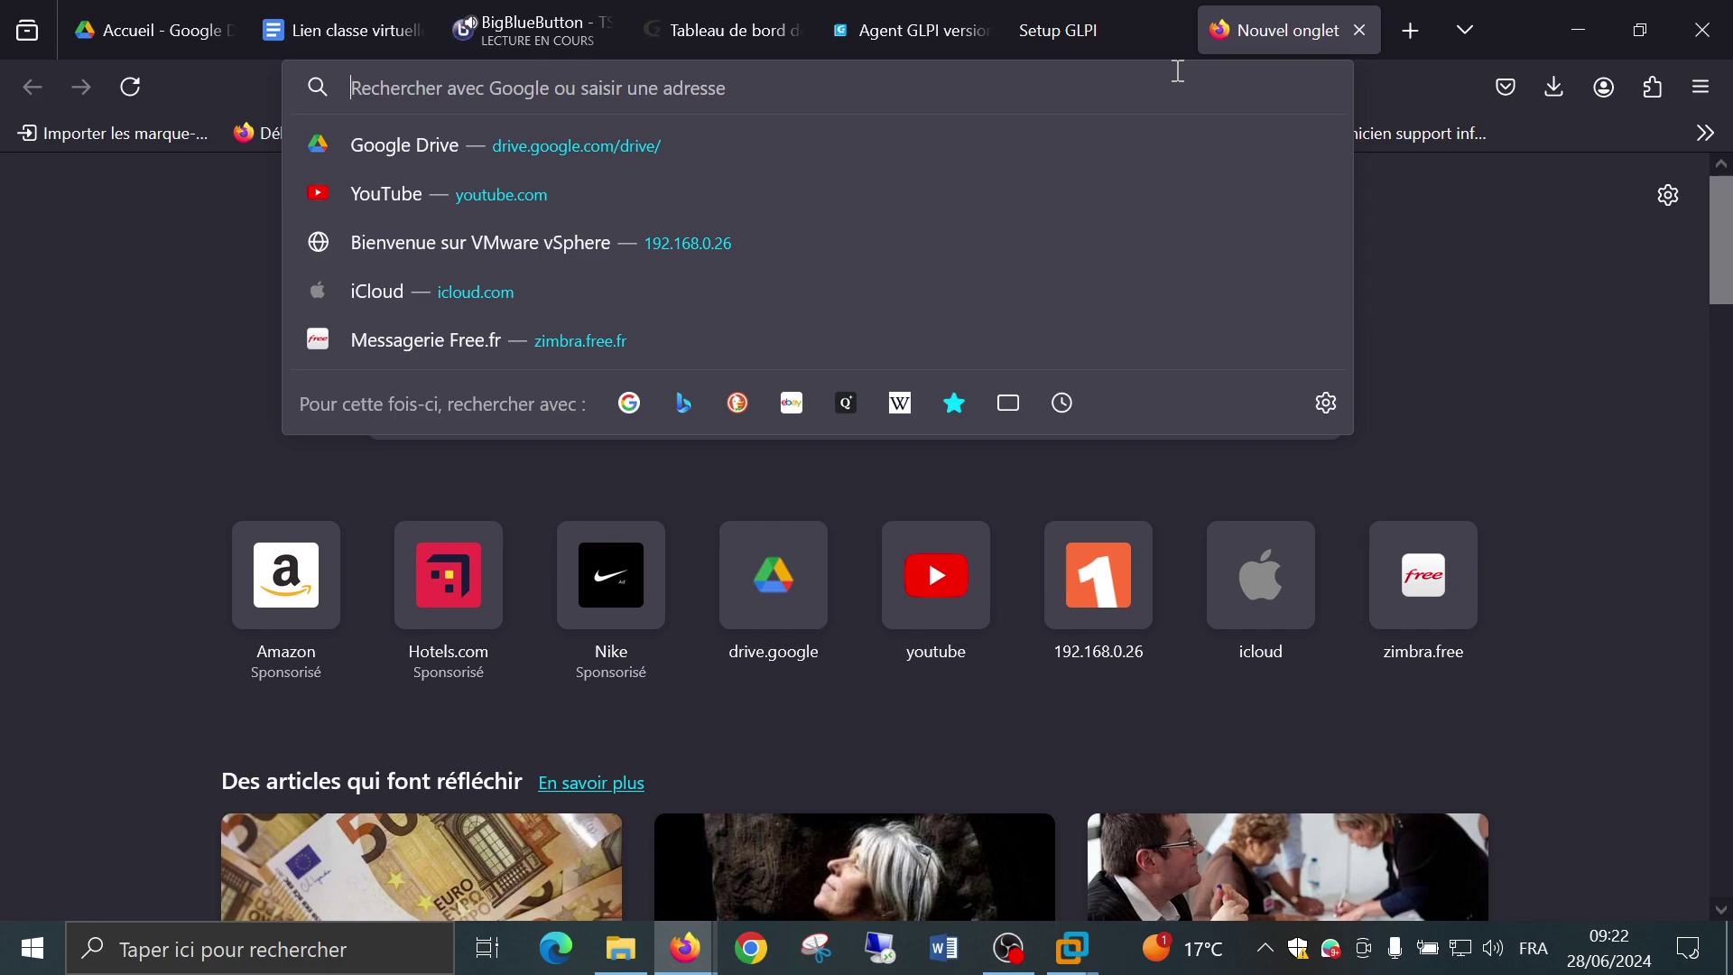
text(192)
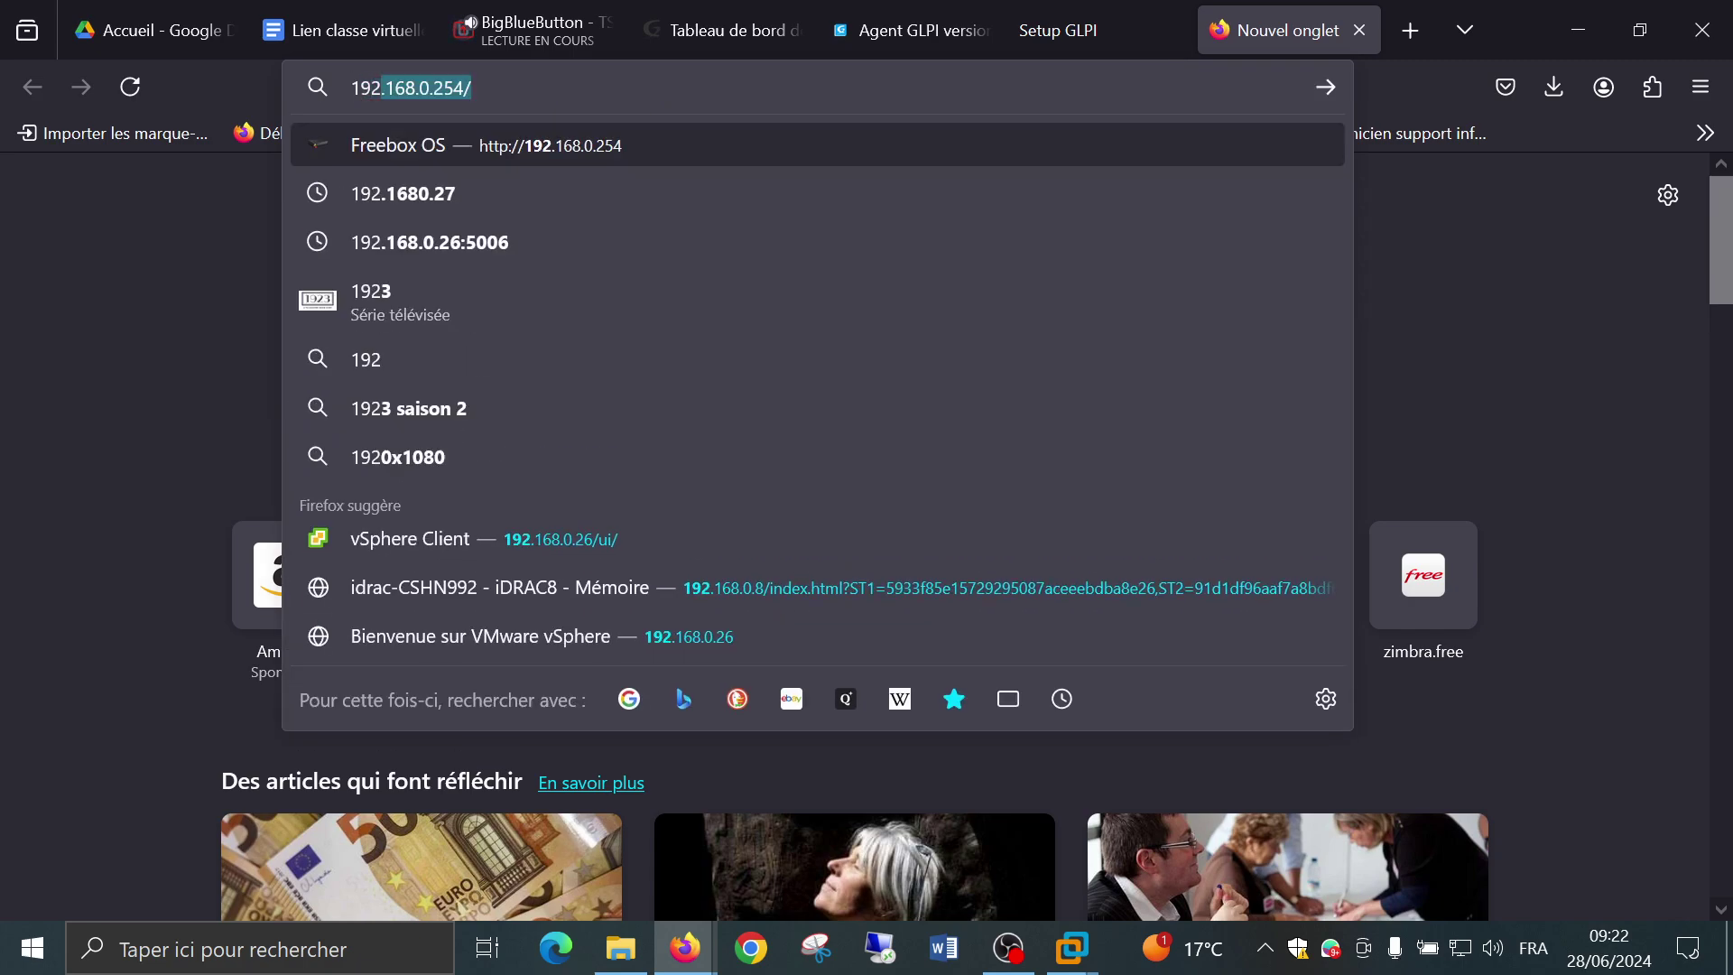
text(.168.)
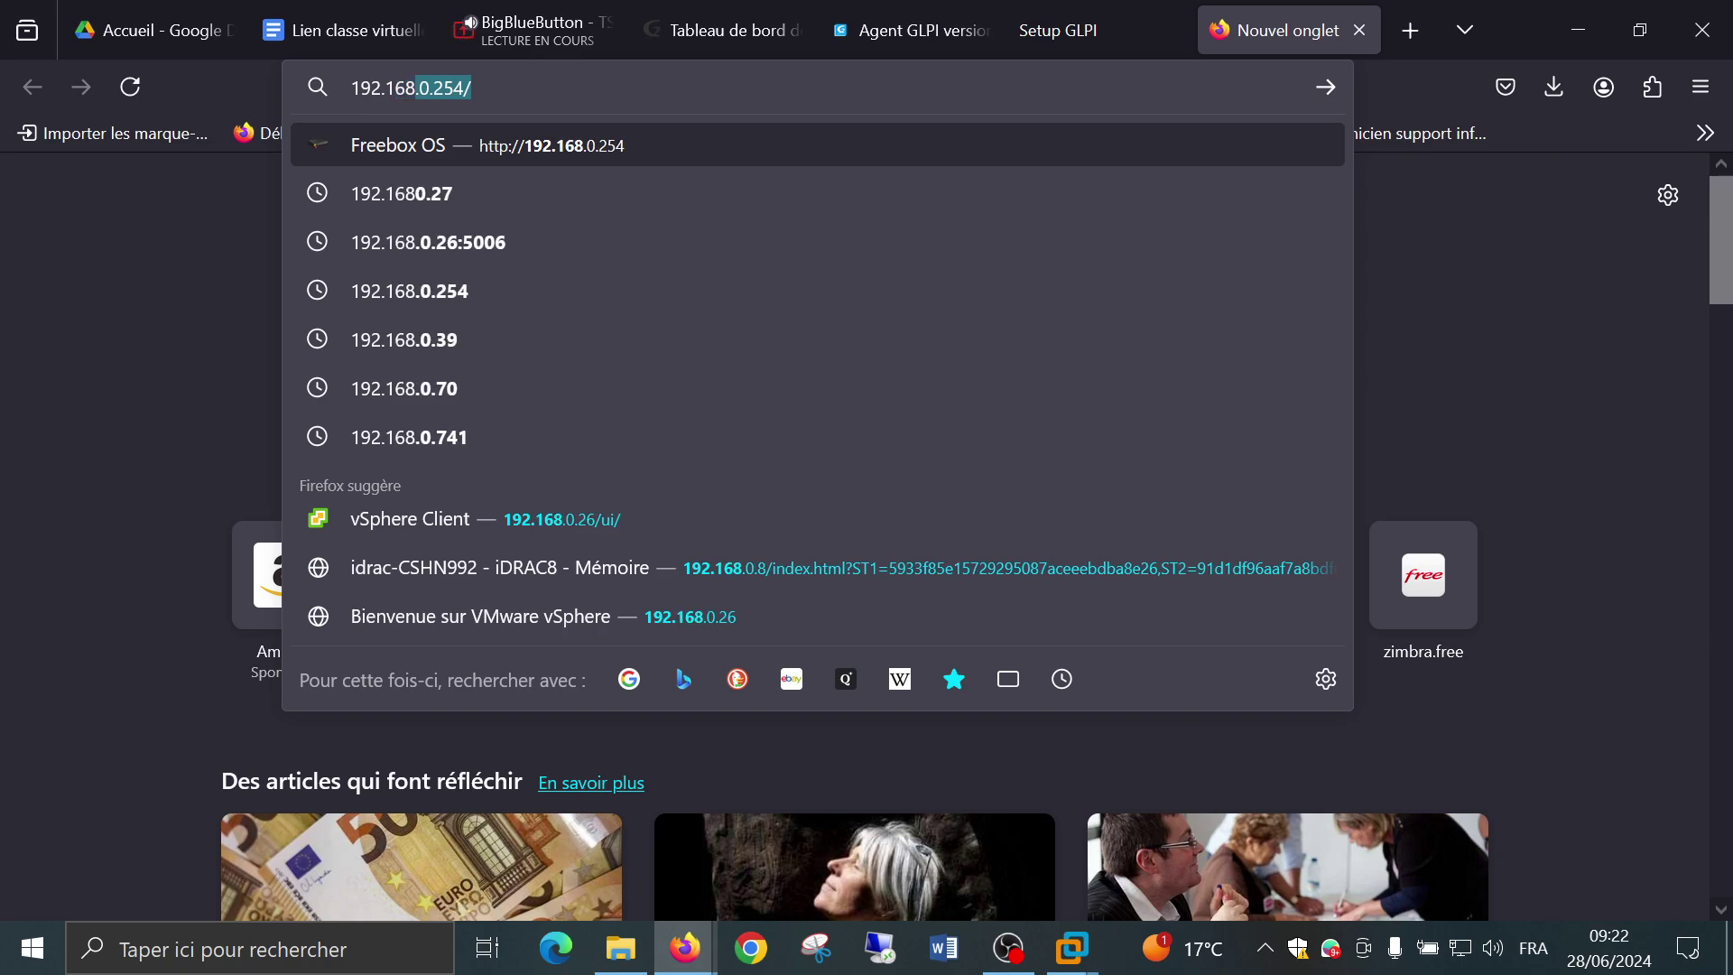
text(1)
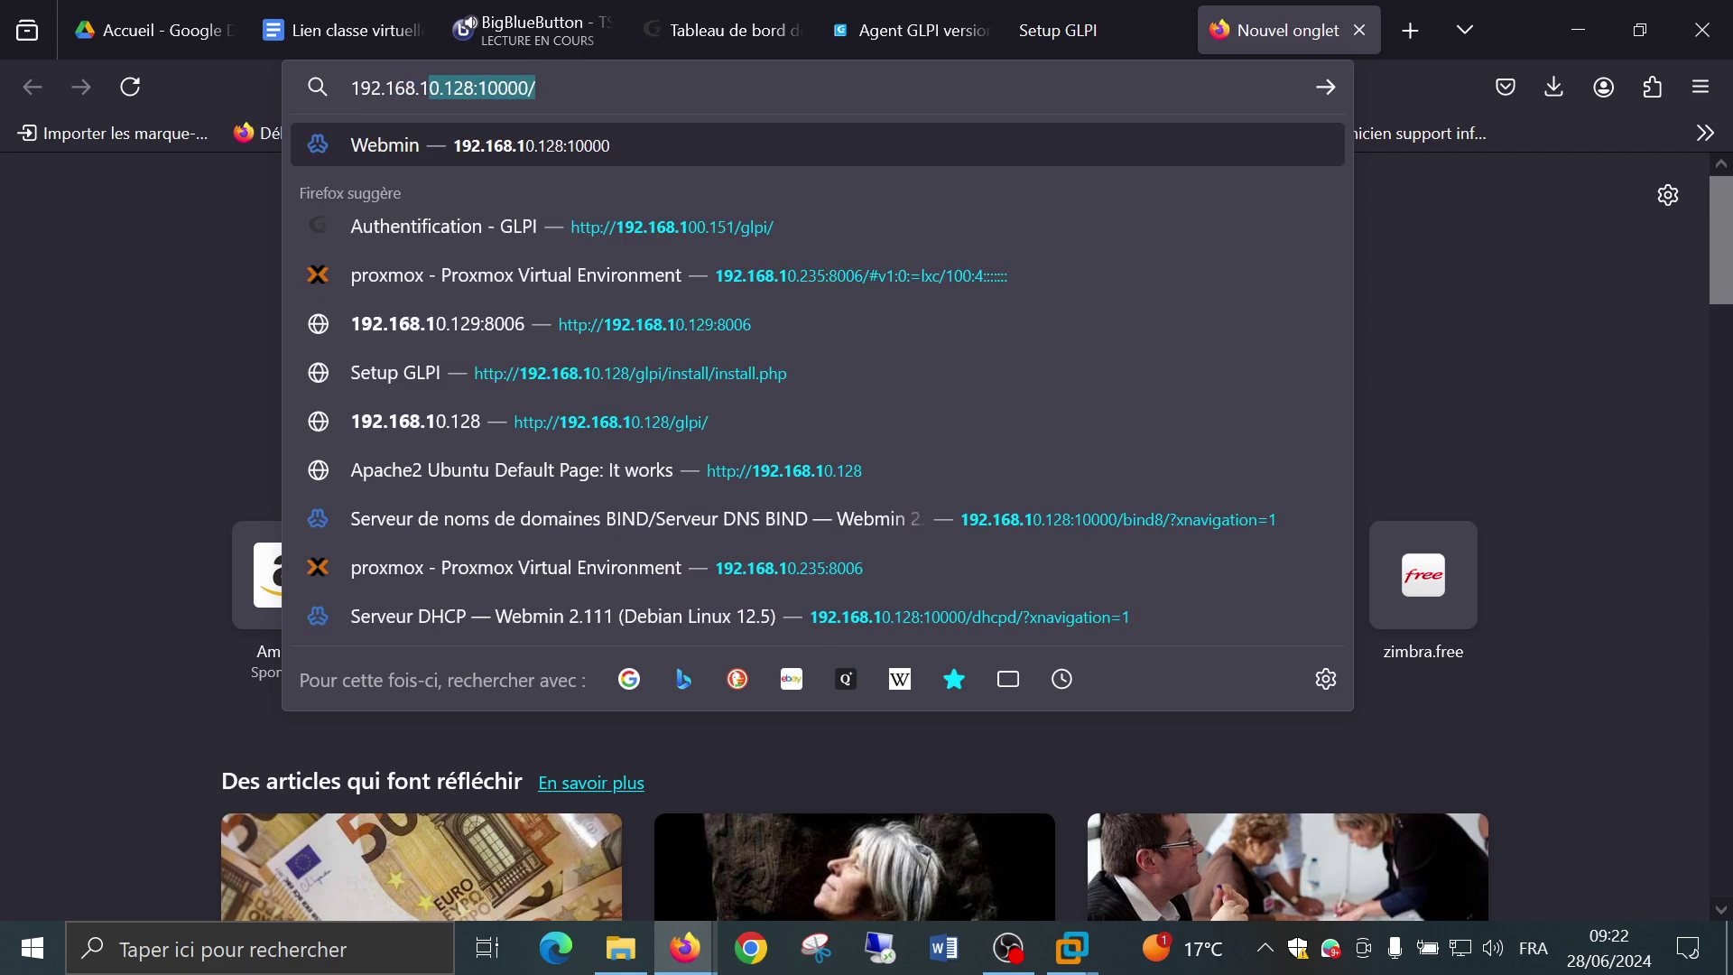
text(00)
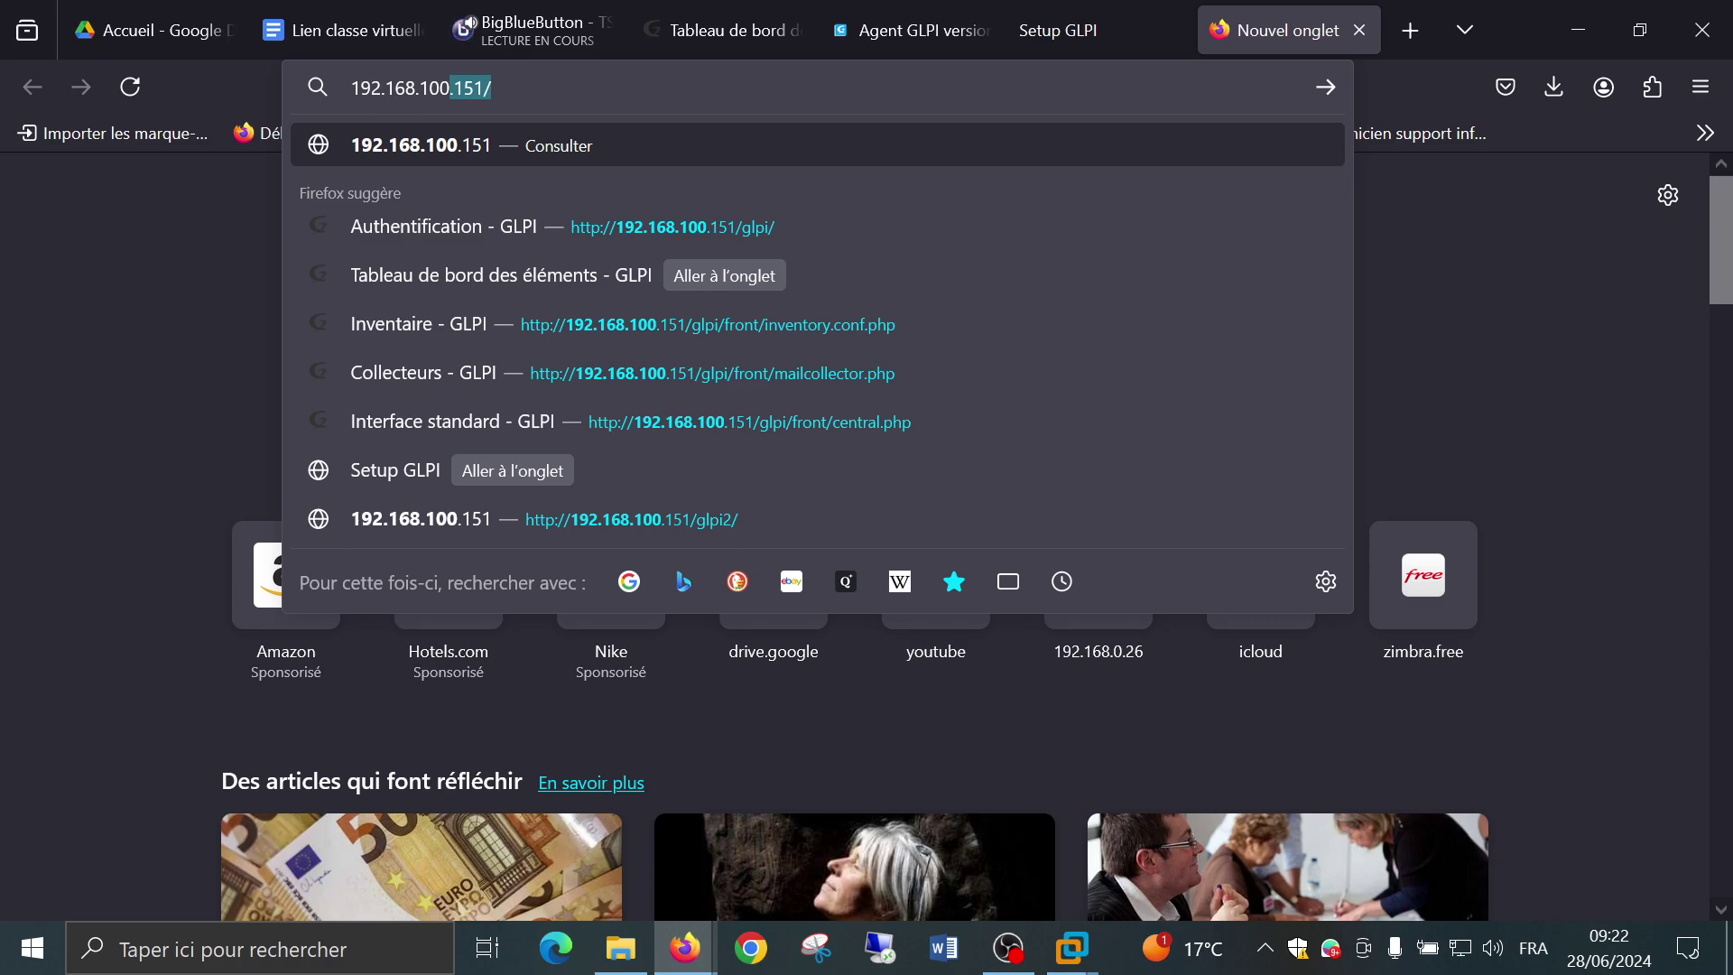
text(151)
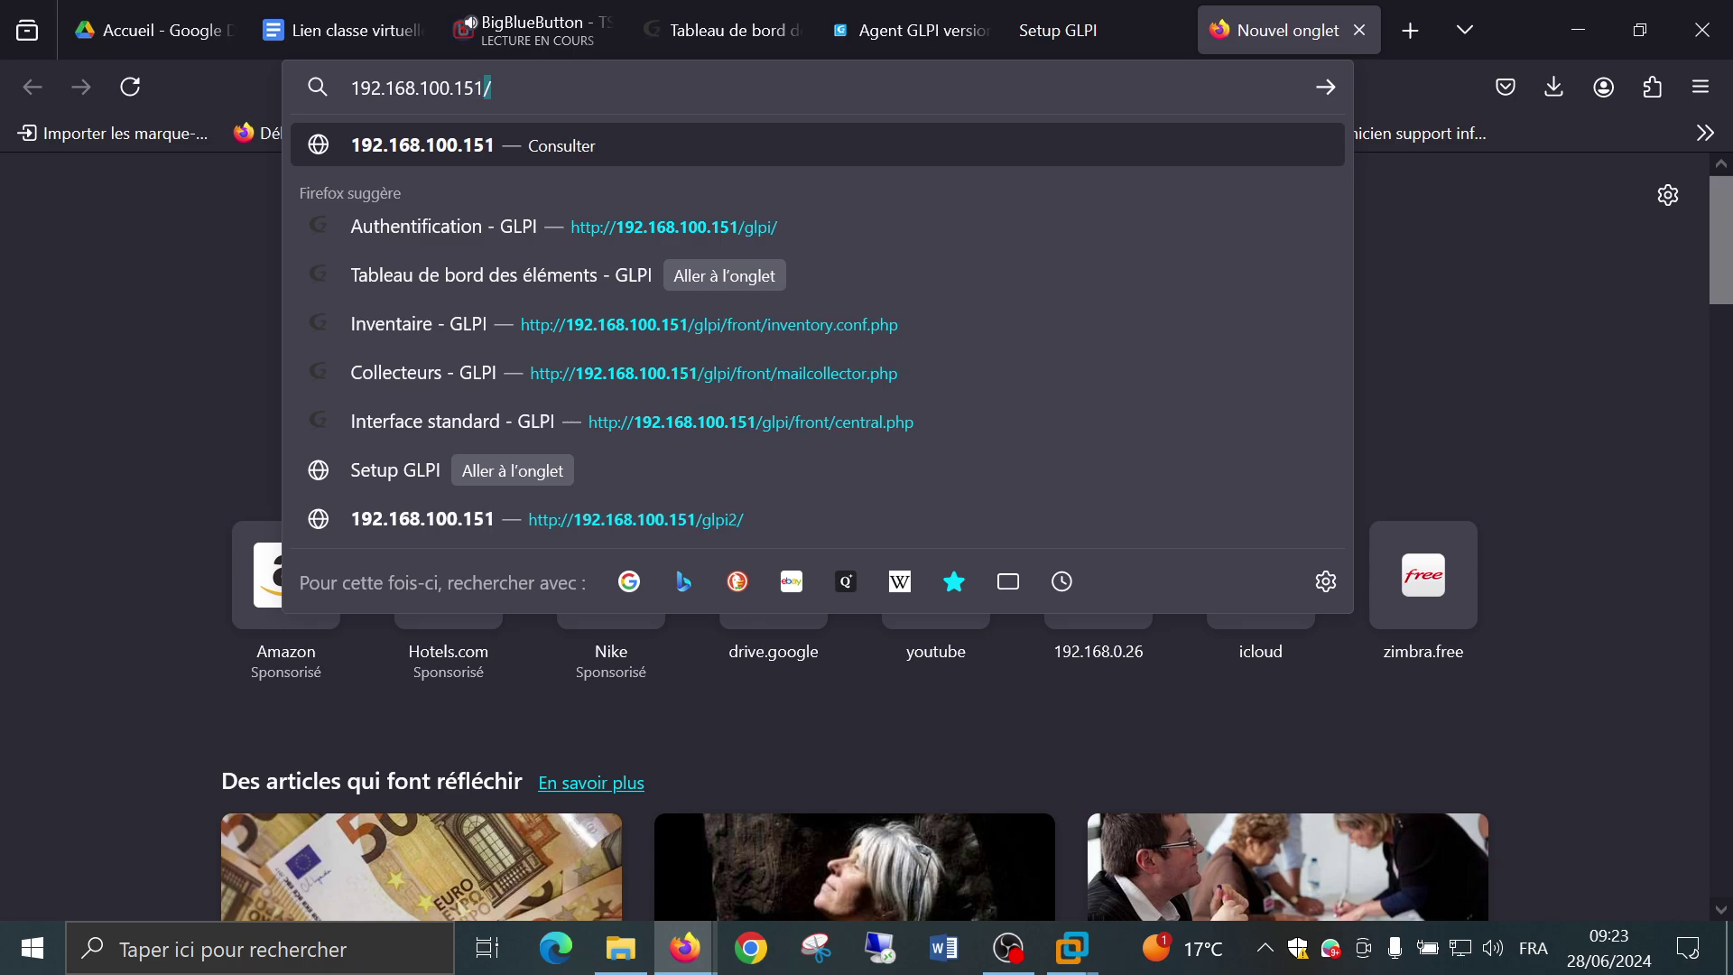
text(/)
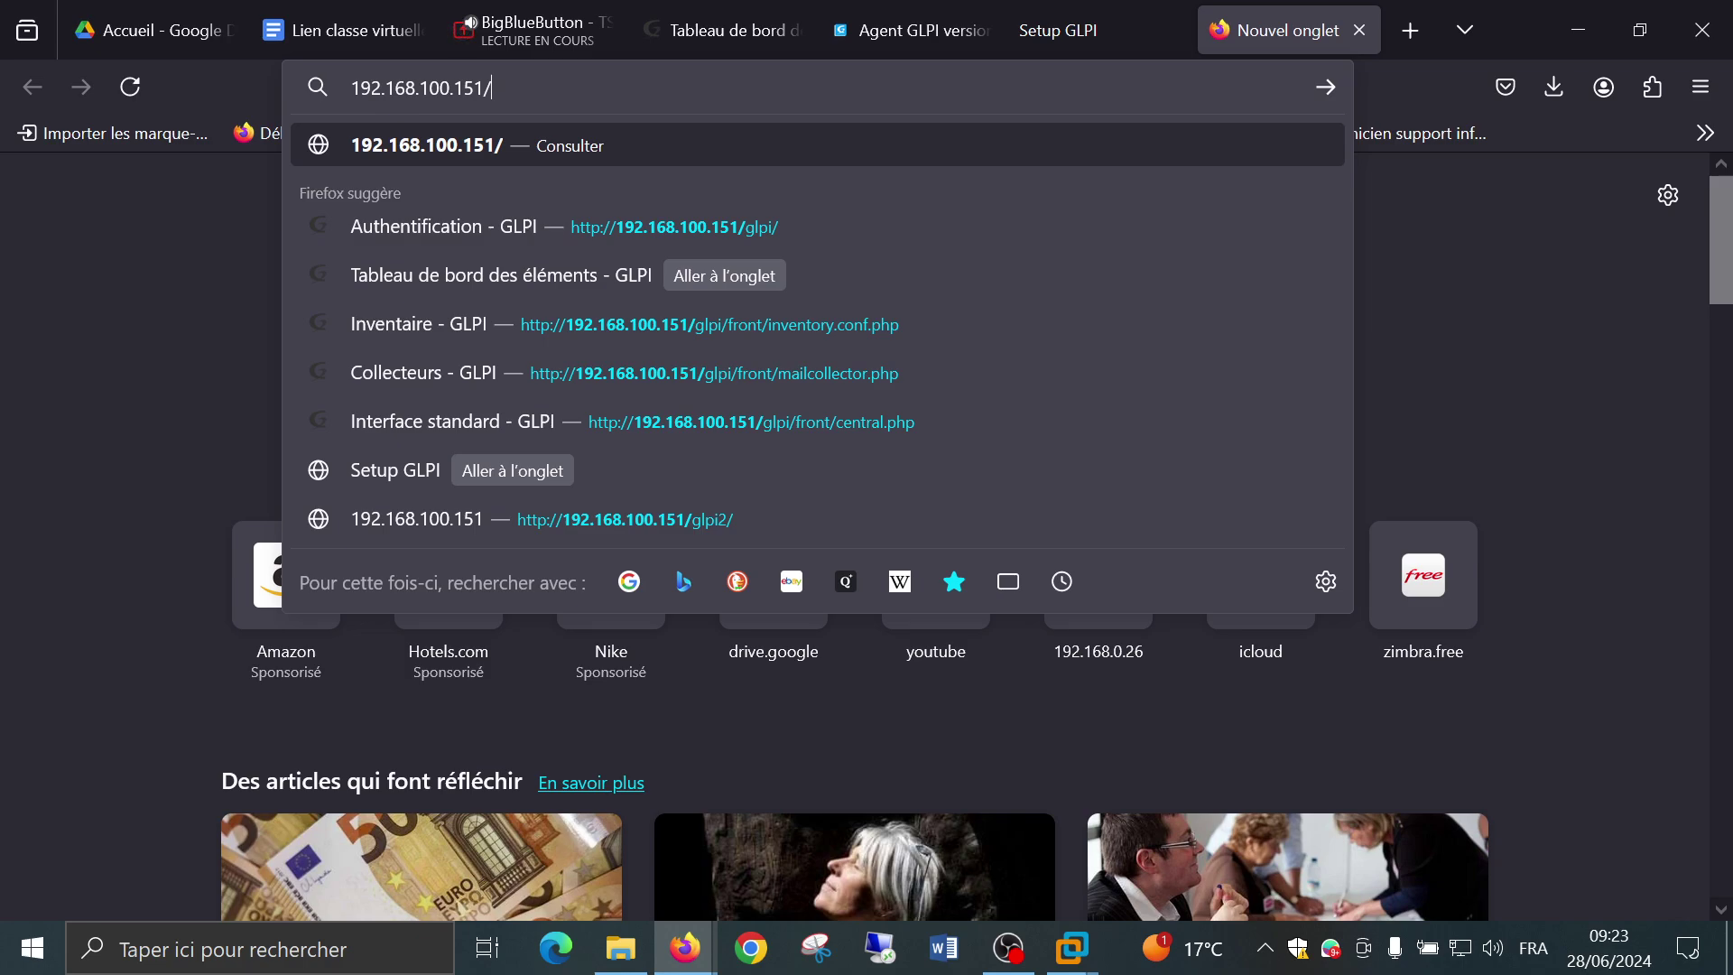
text(g)
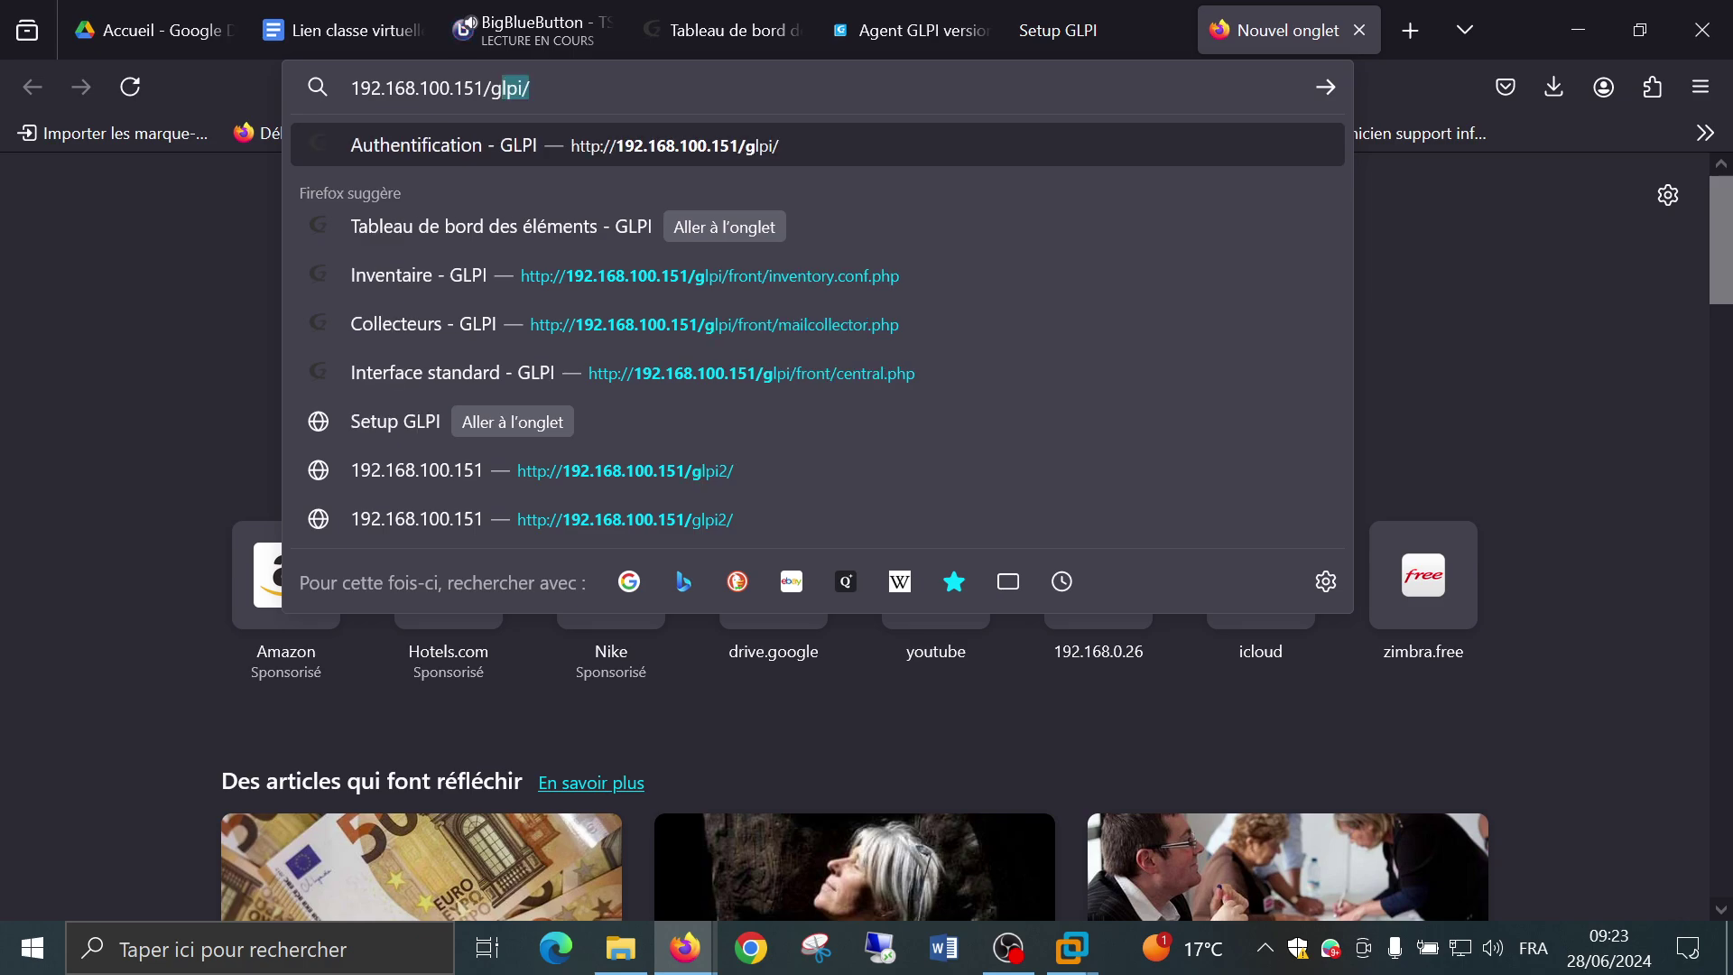
text(lpi2)
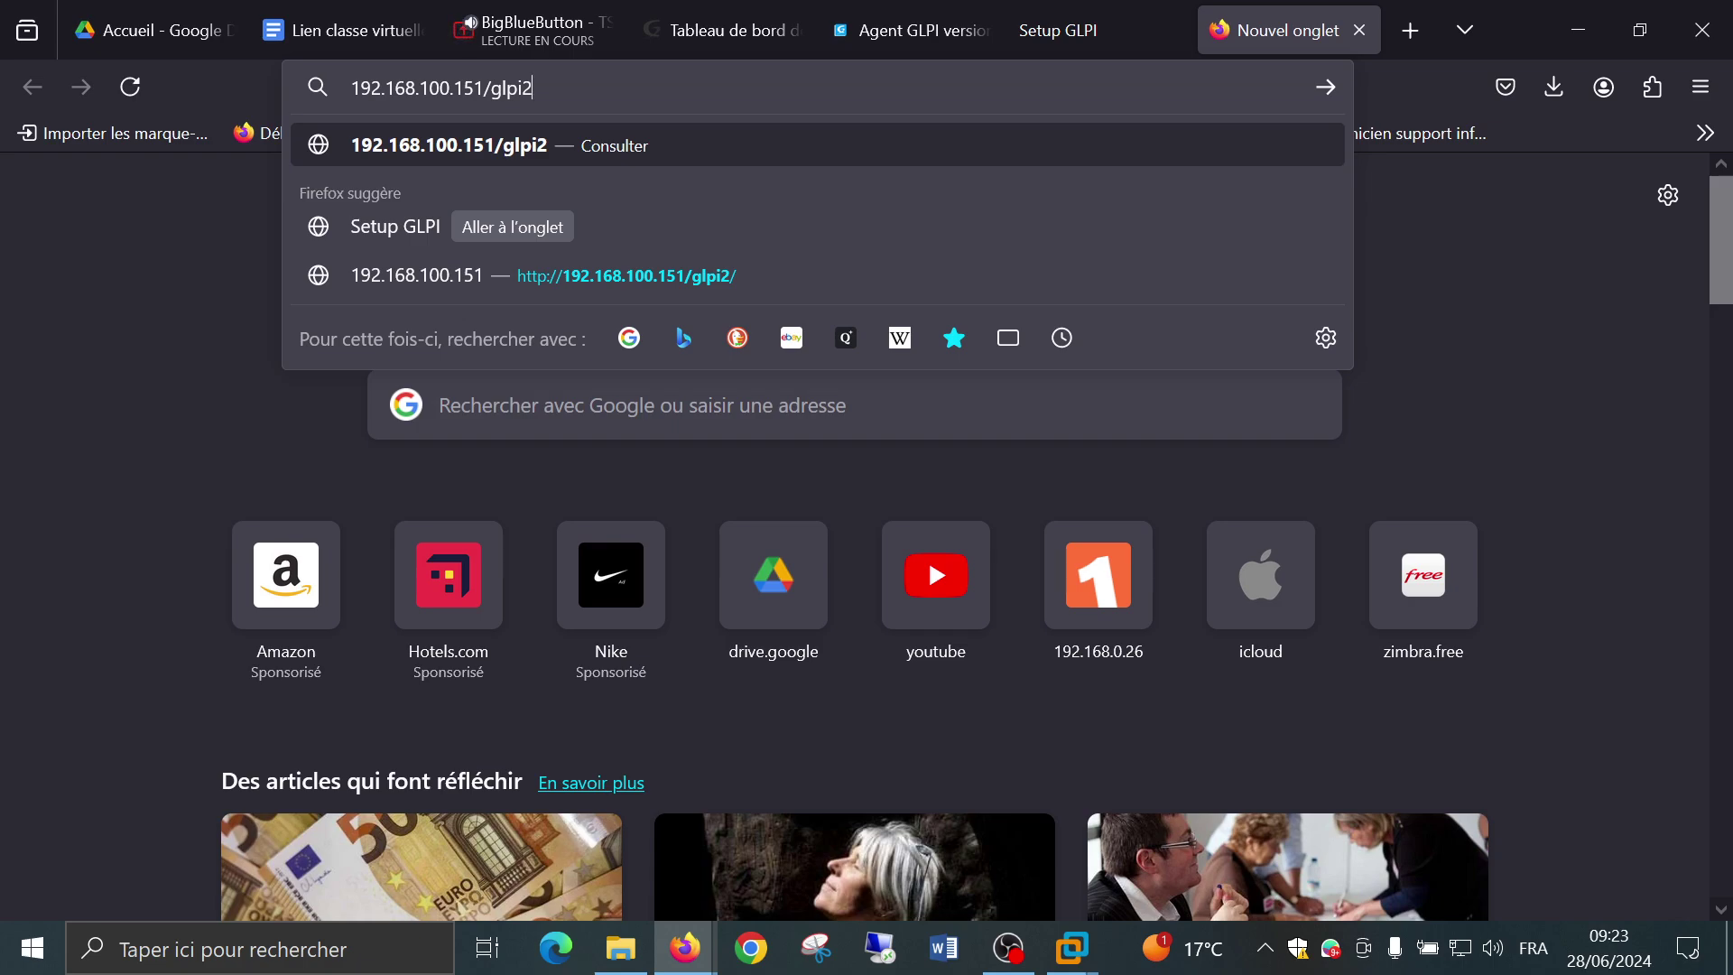
key(Return)
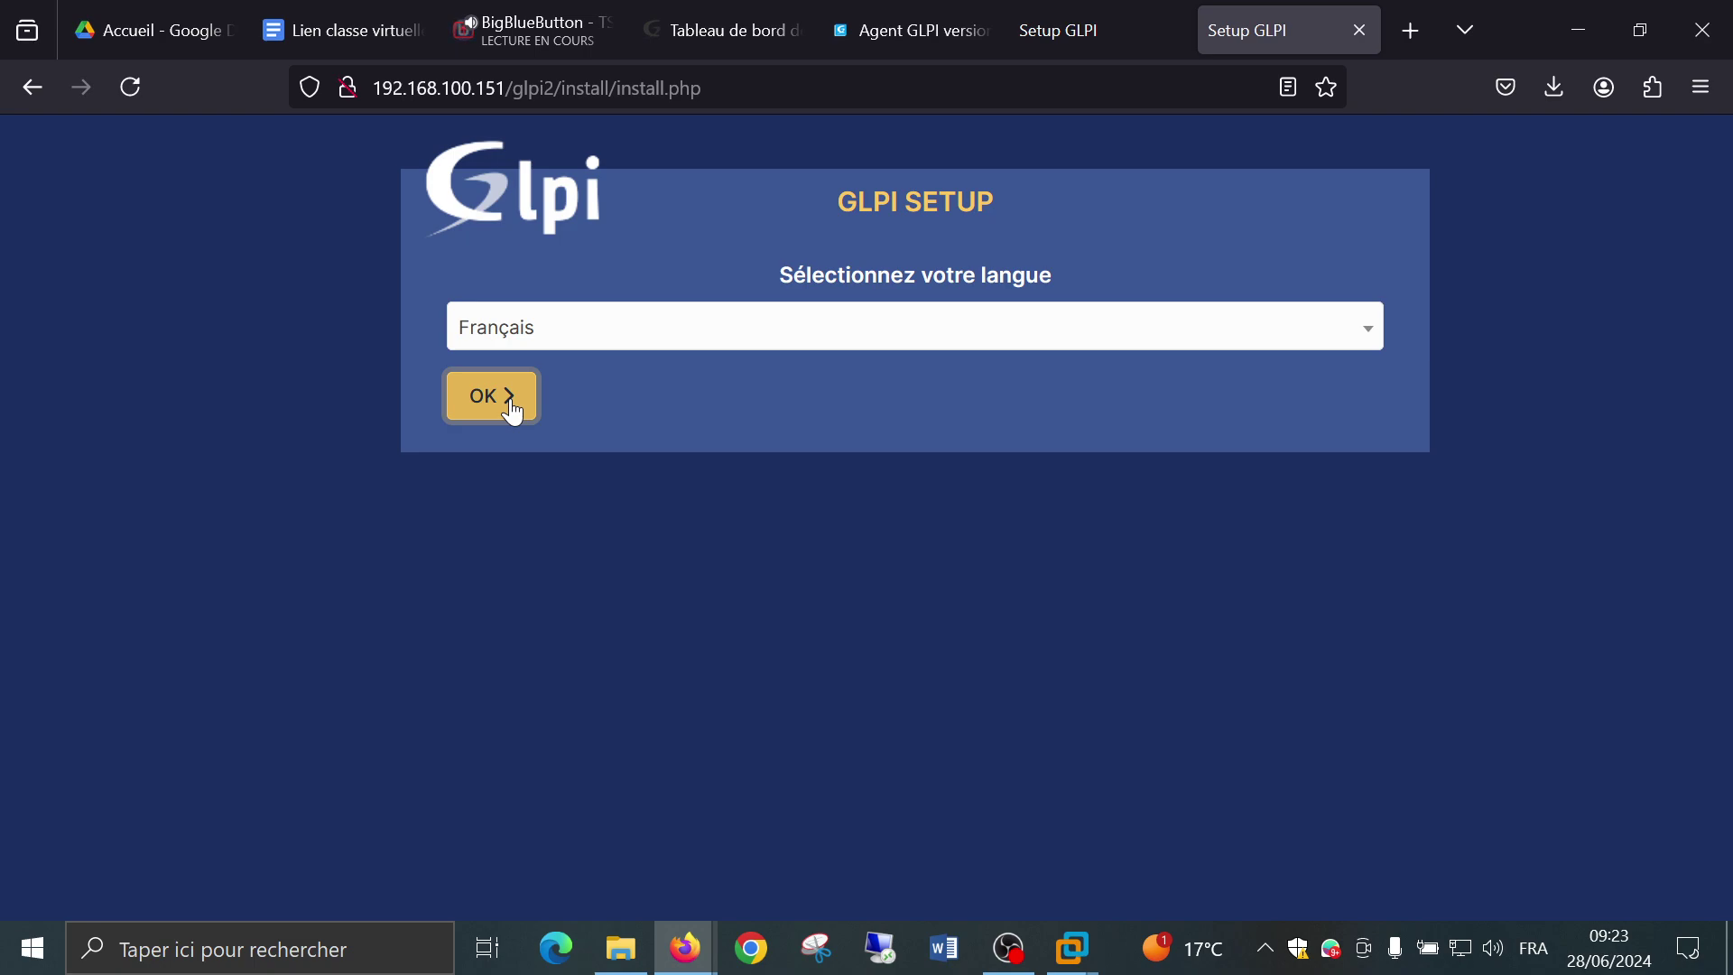
Keep Français as the setup language and confirm it with OK.
click(620, 347)
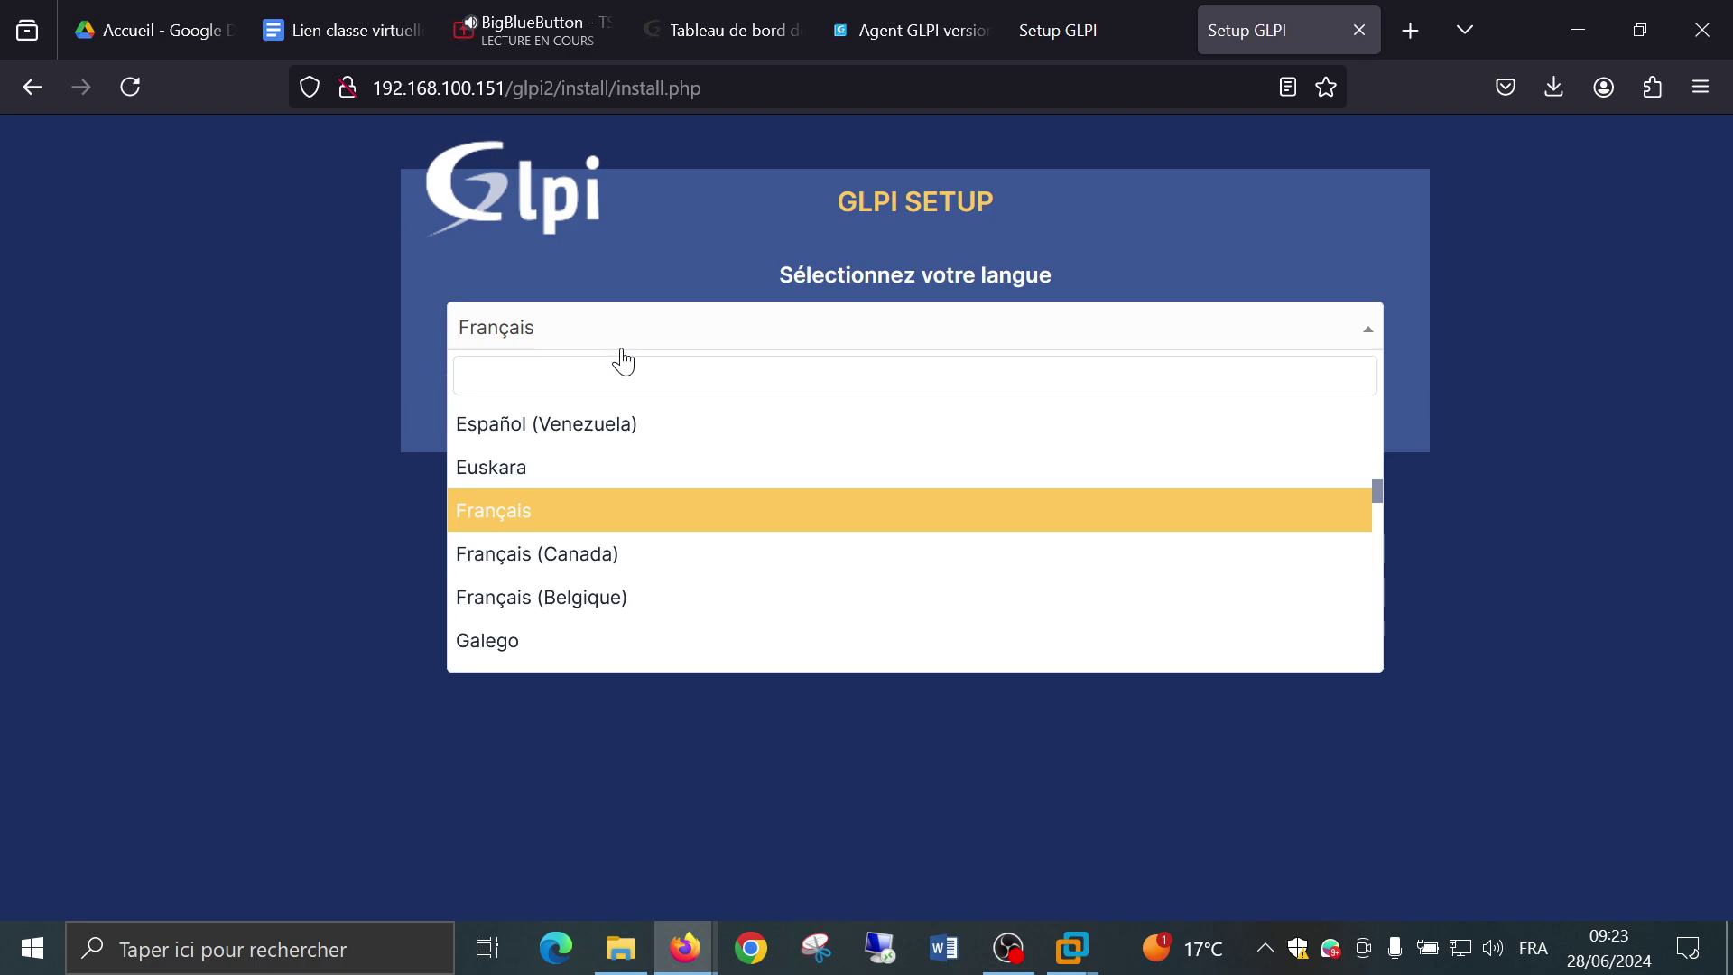
scroll(623, 478, down, 2)
scroll(619, 480, down, 3)
scroll(619, 479, up, 3)
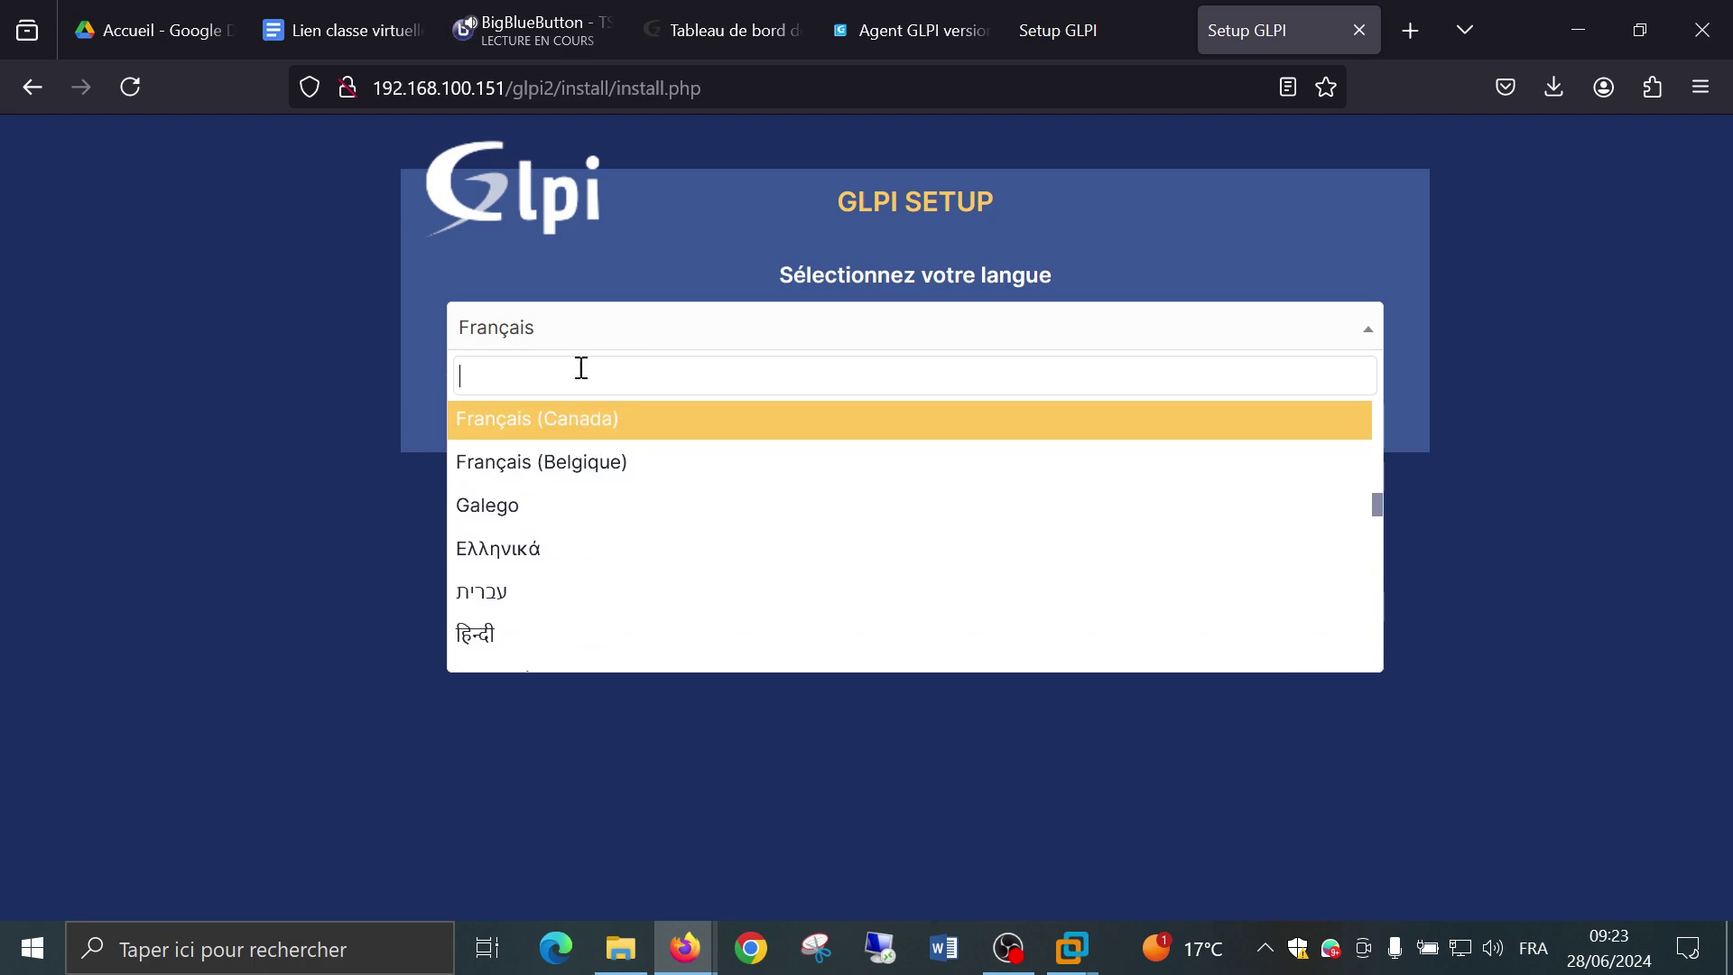
click(421, 314)
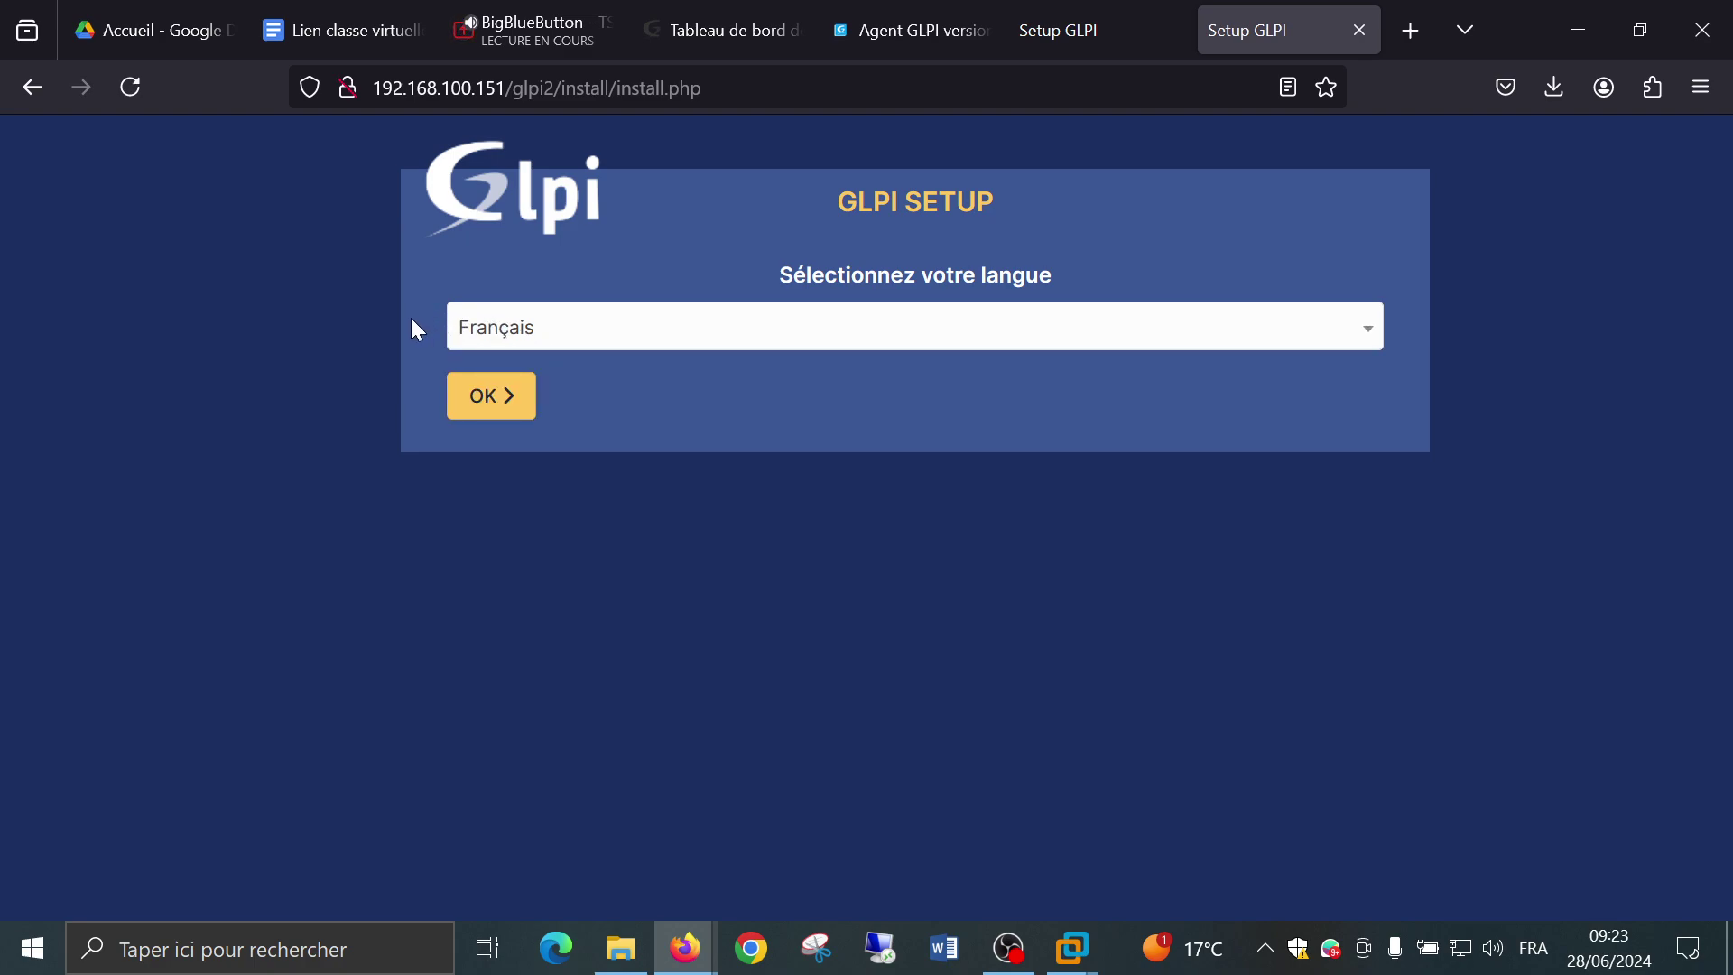
click(495, 411)
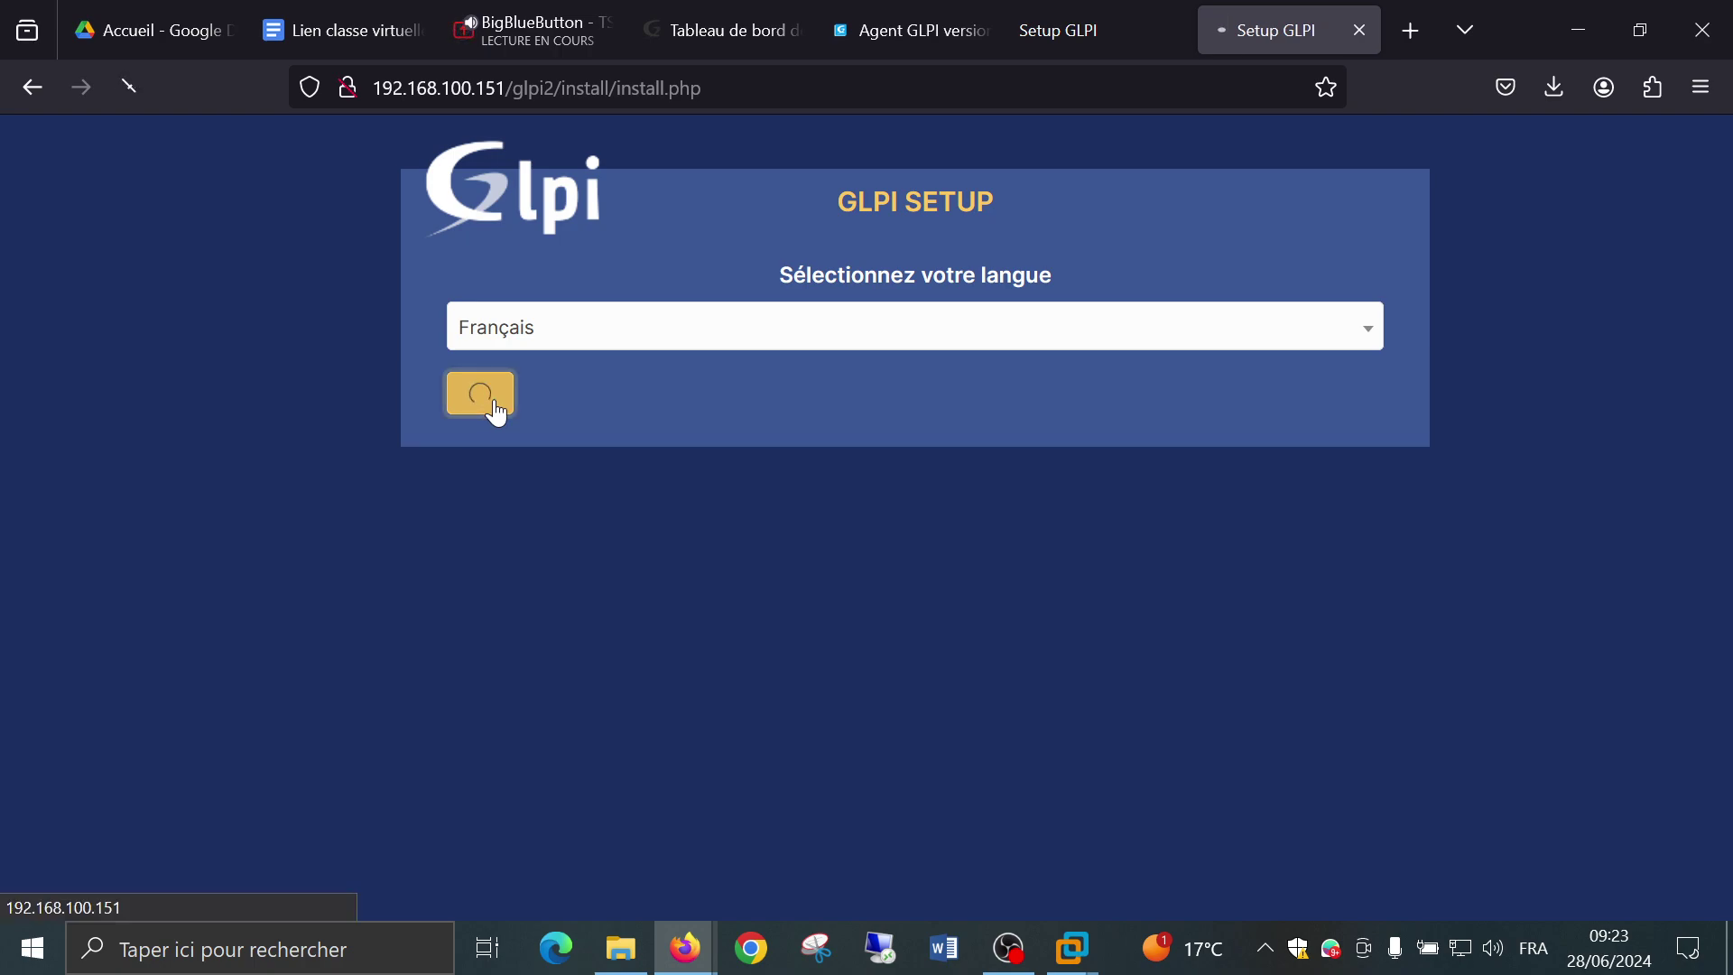
Scroll through the GNU General Public License text.
scroll(868, 442, down, 15)
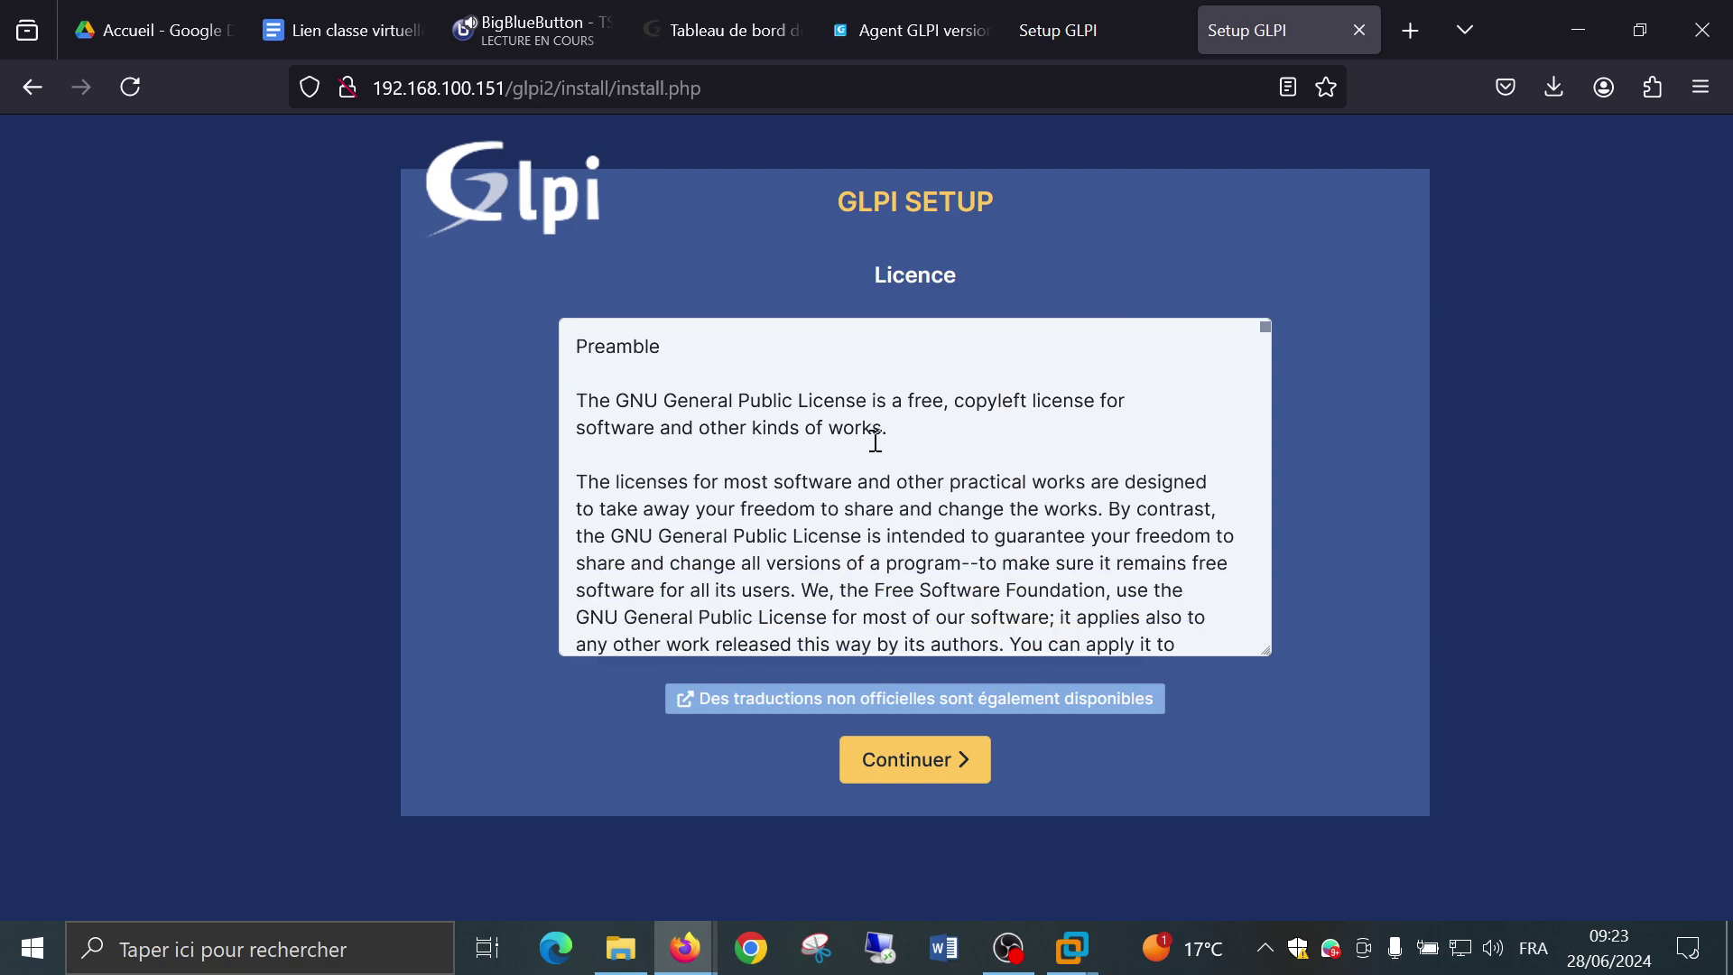
scroll(875, 438, down, 20)
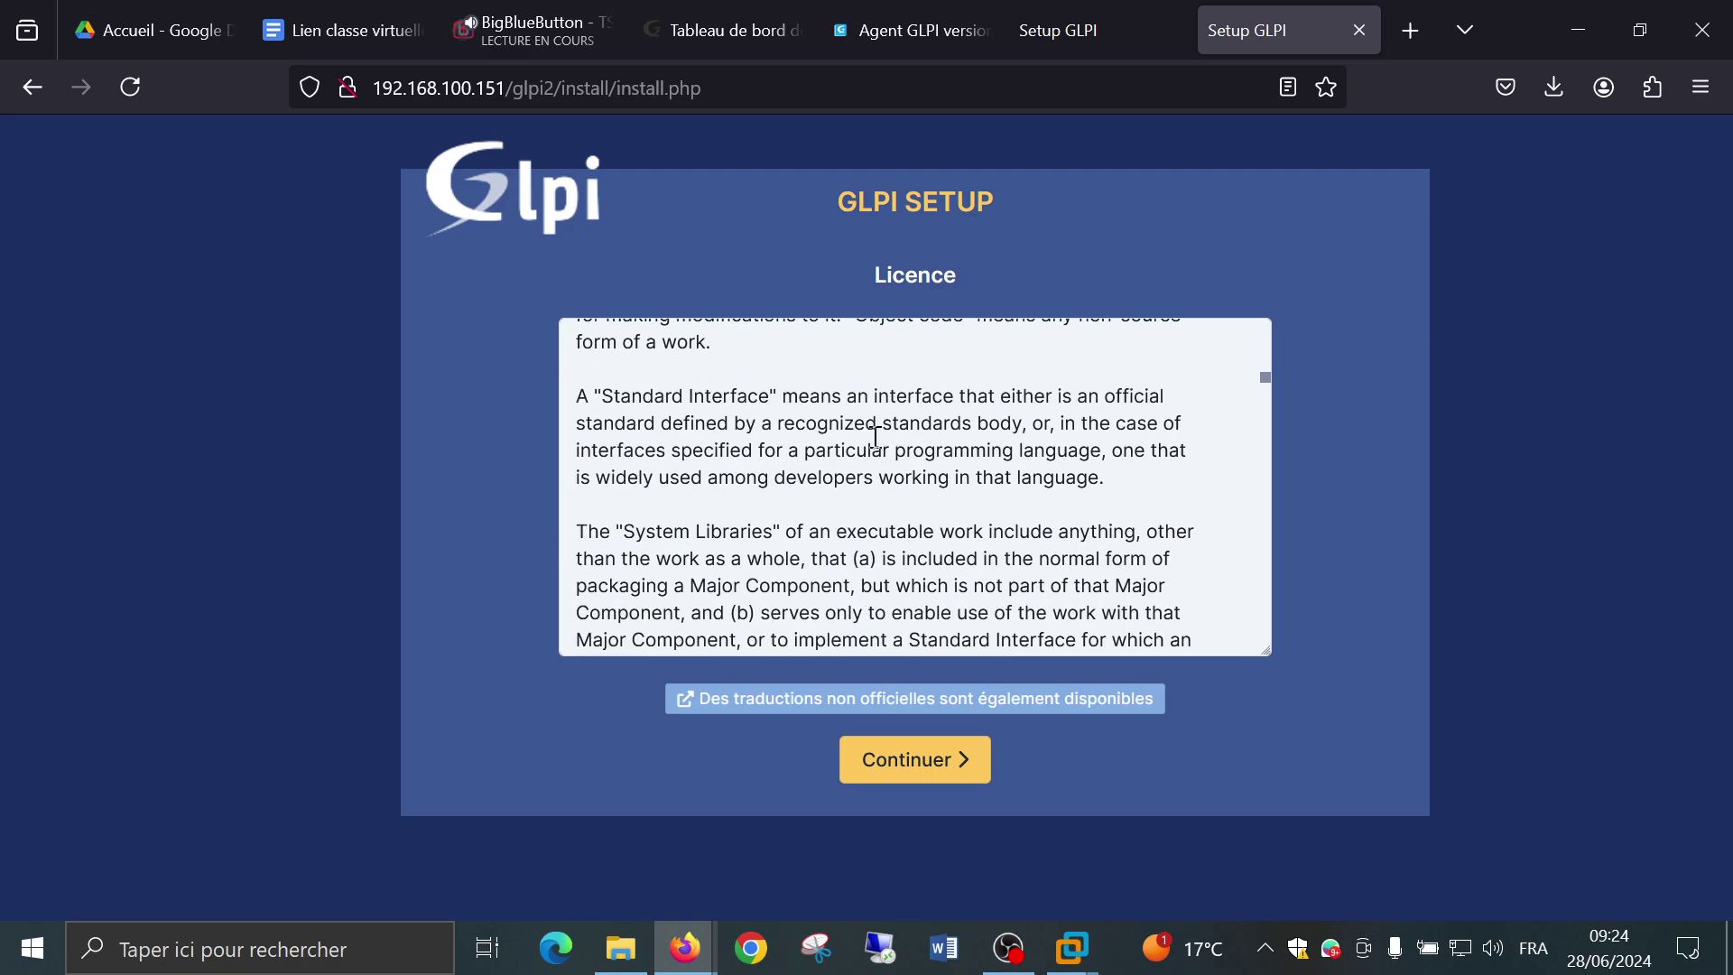
scroll(876, 438, down, 20)
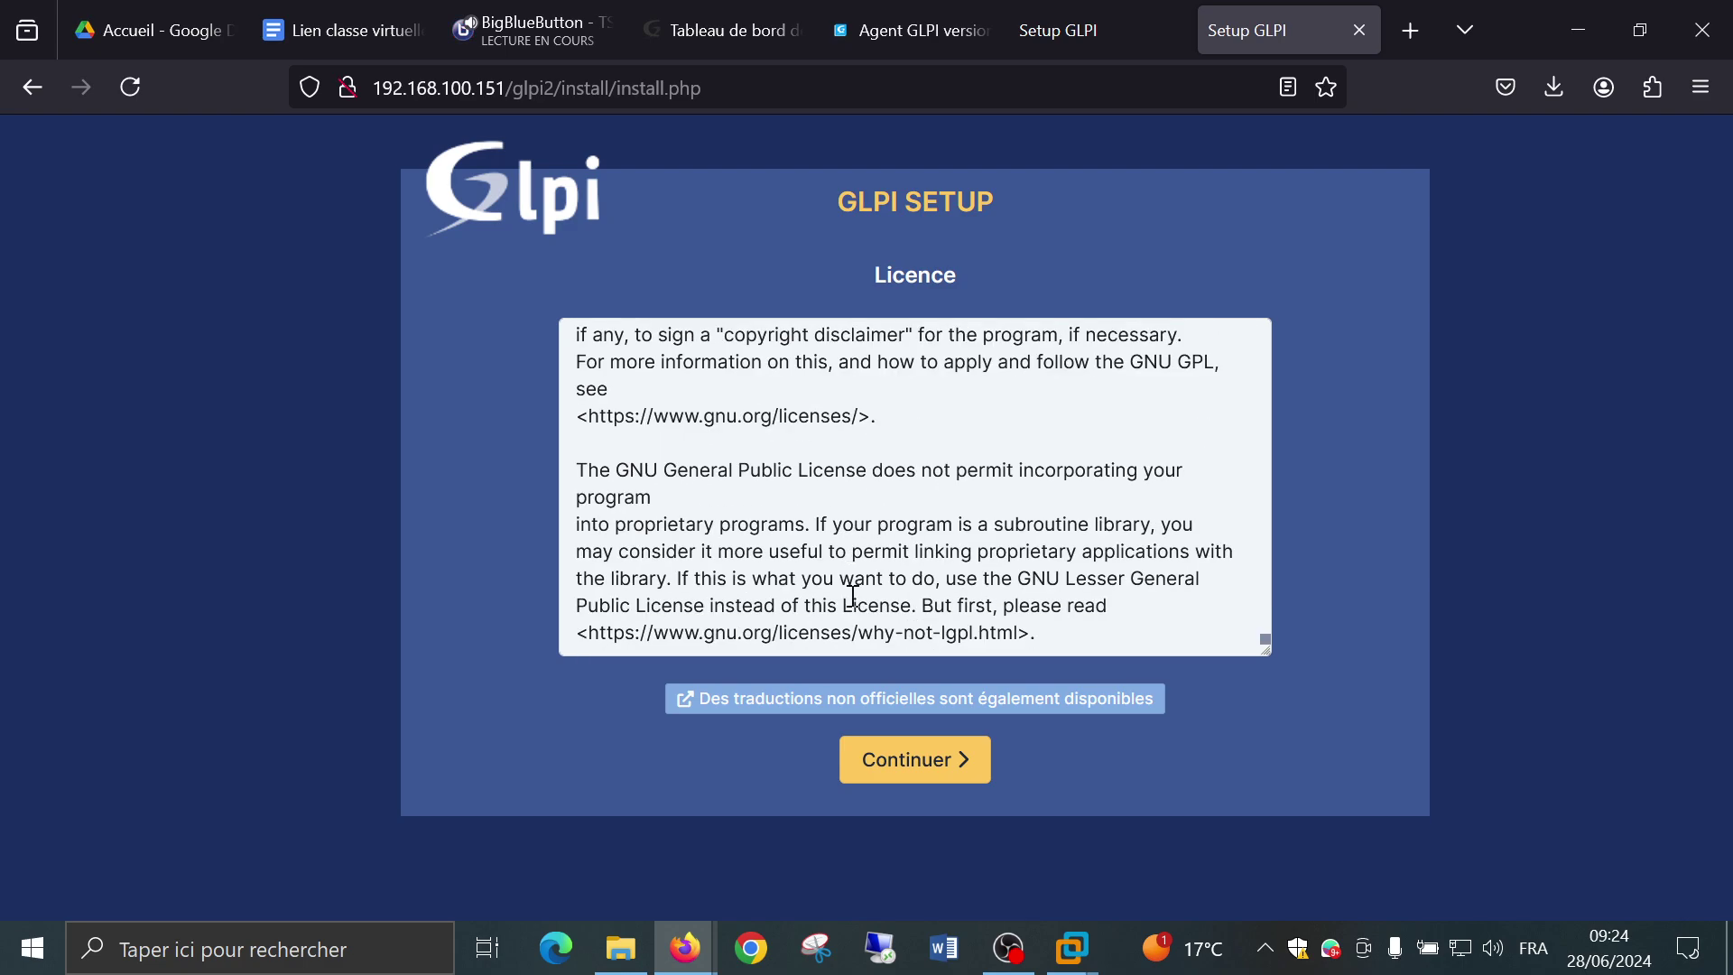
Accept the licence with Continuer to reach the Début de l'installation page.
click(894, 761)
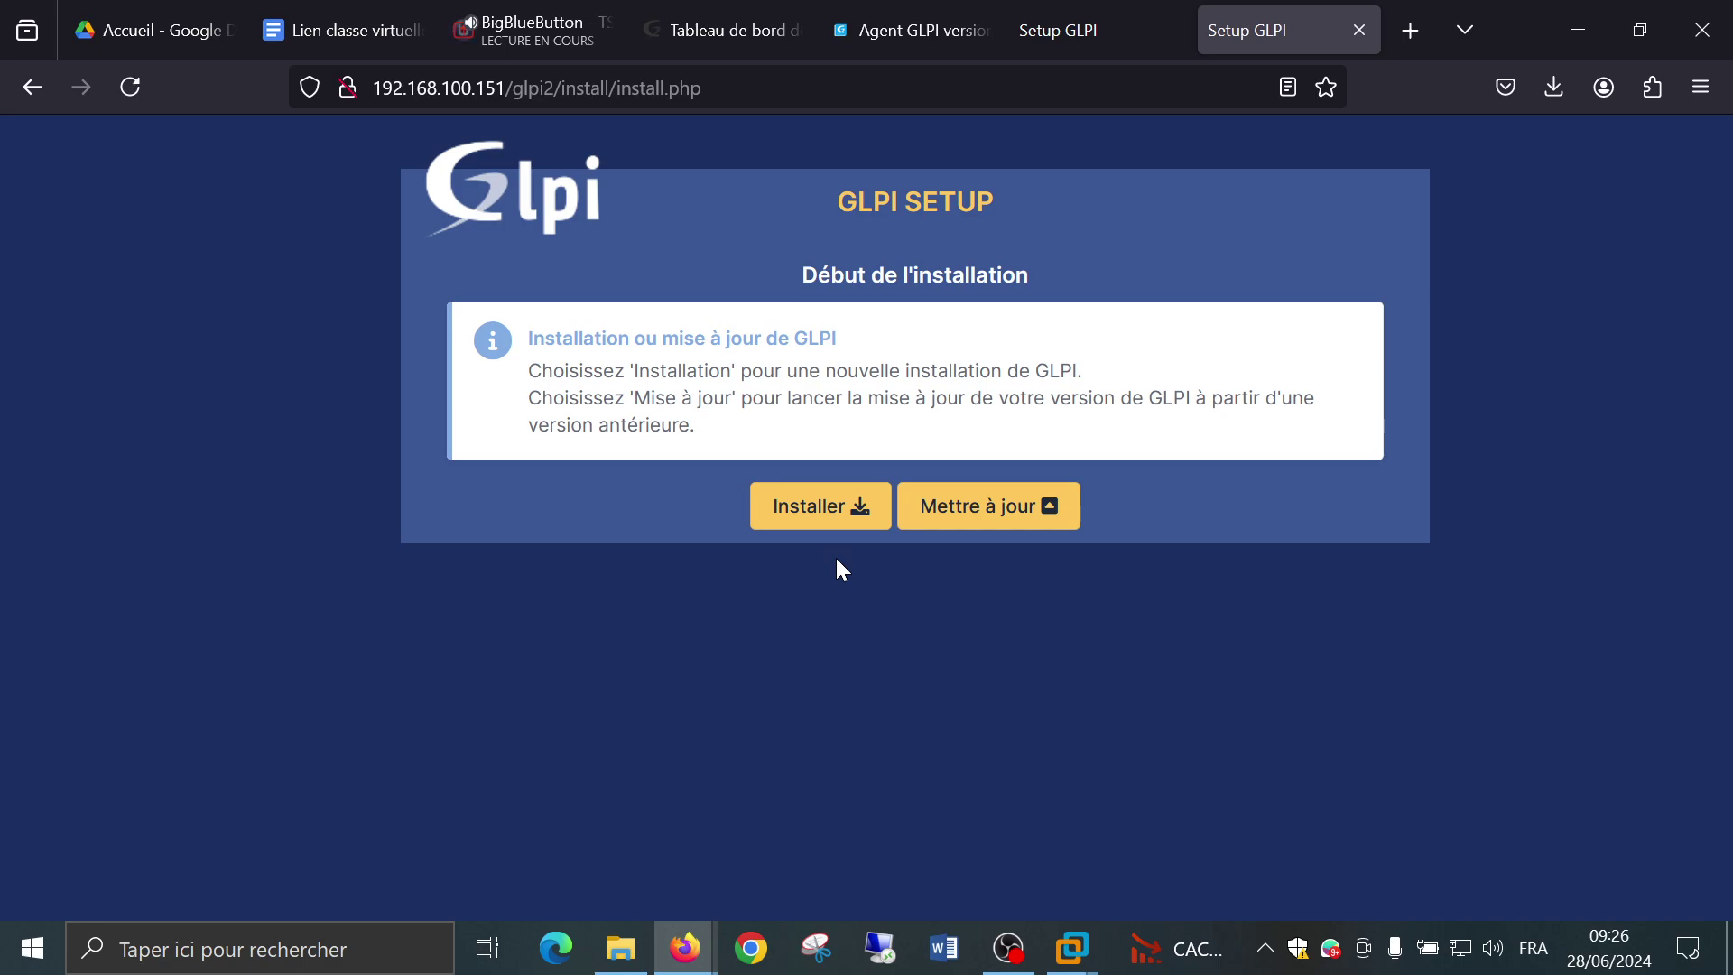
click(809, 506)
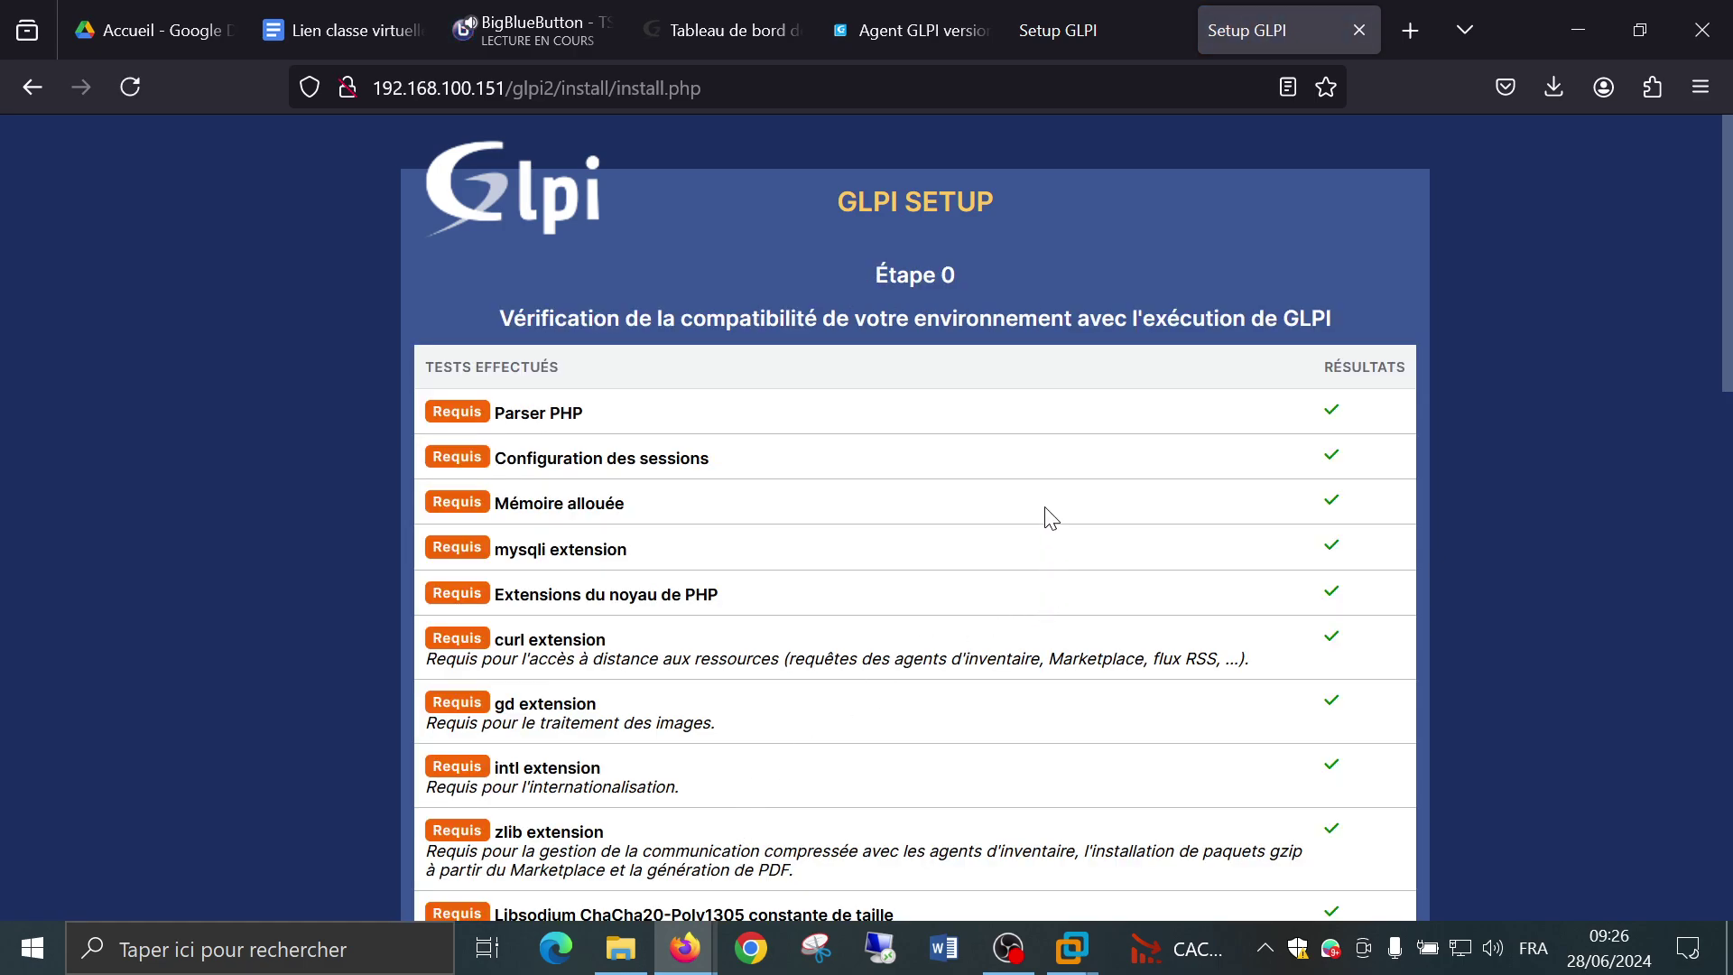
scroll(1045, 443, down, 5)
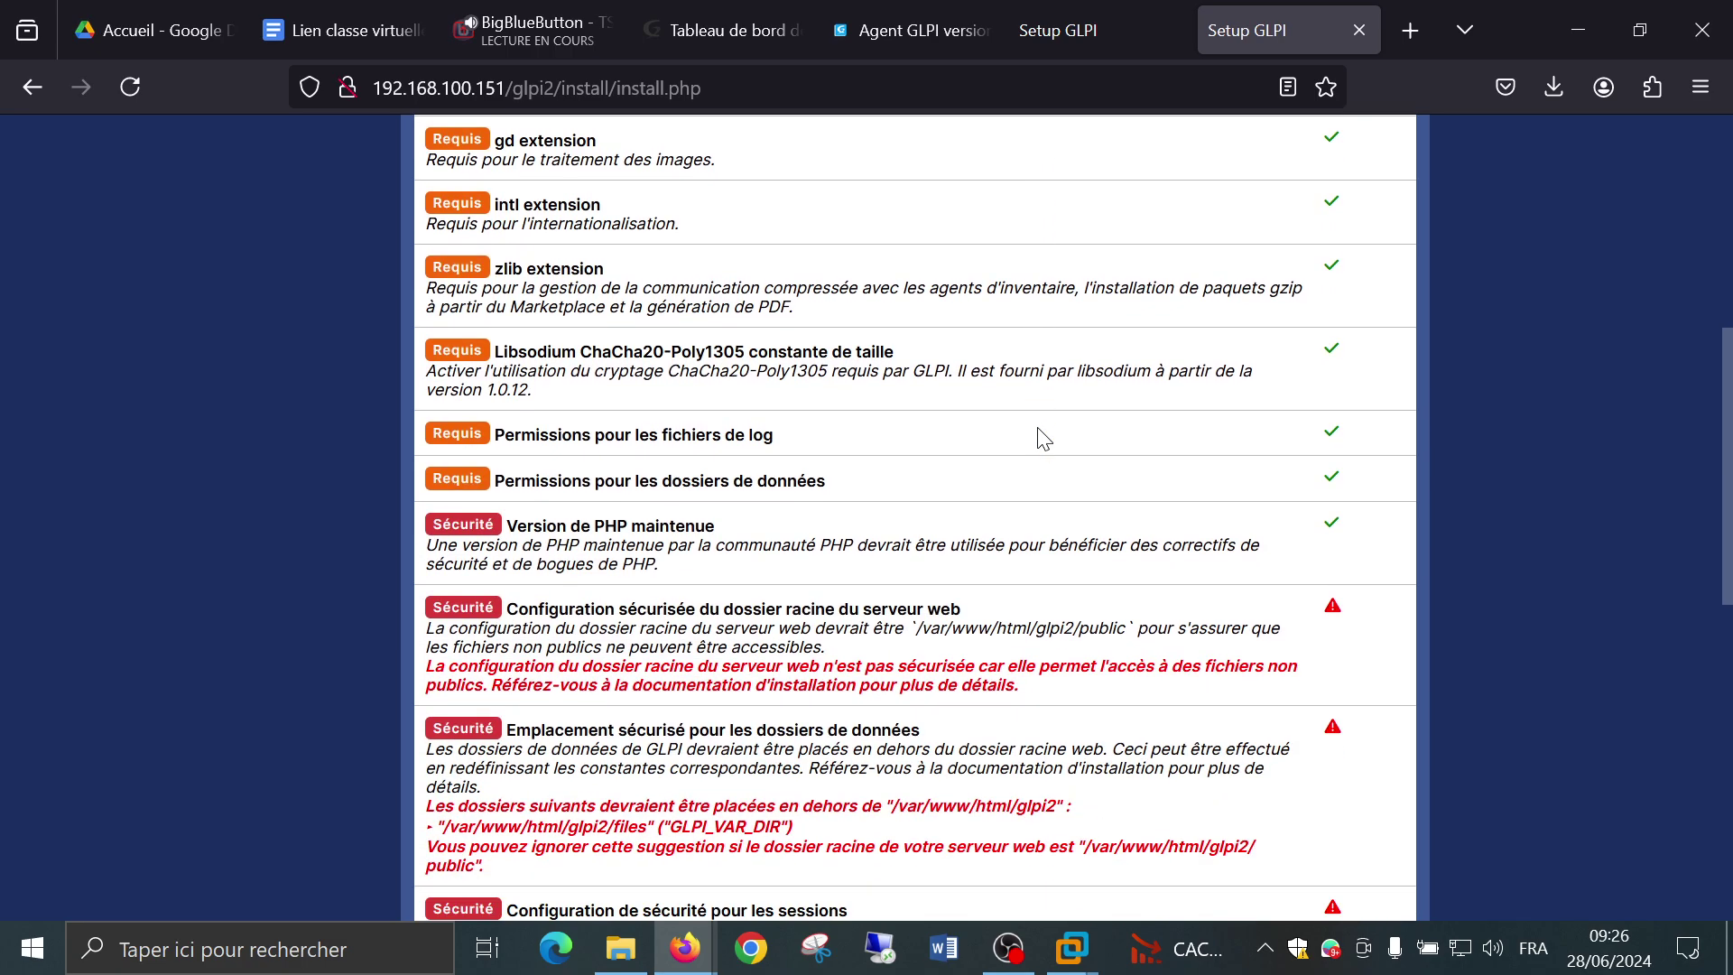
scroll(1044, 440, down, 7)
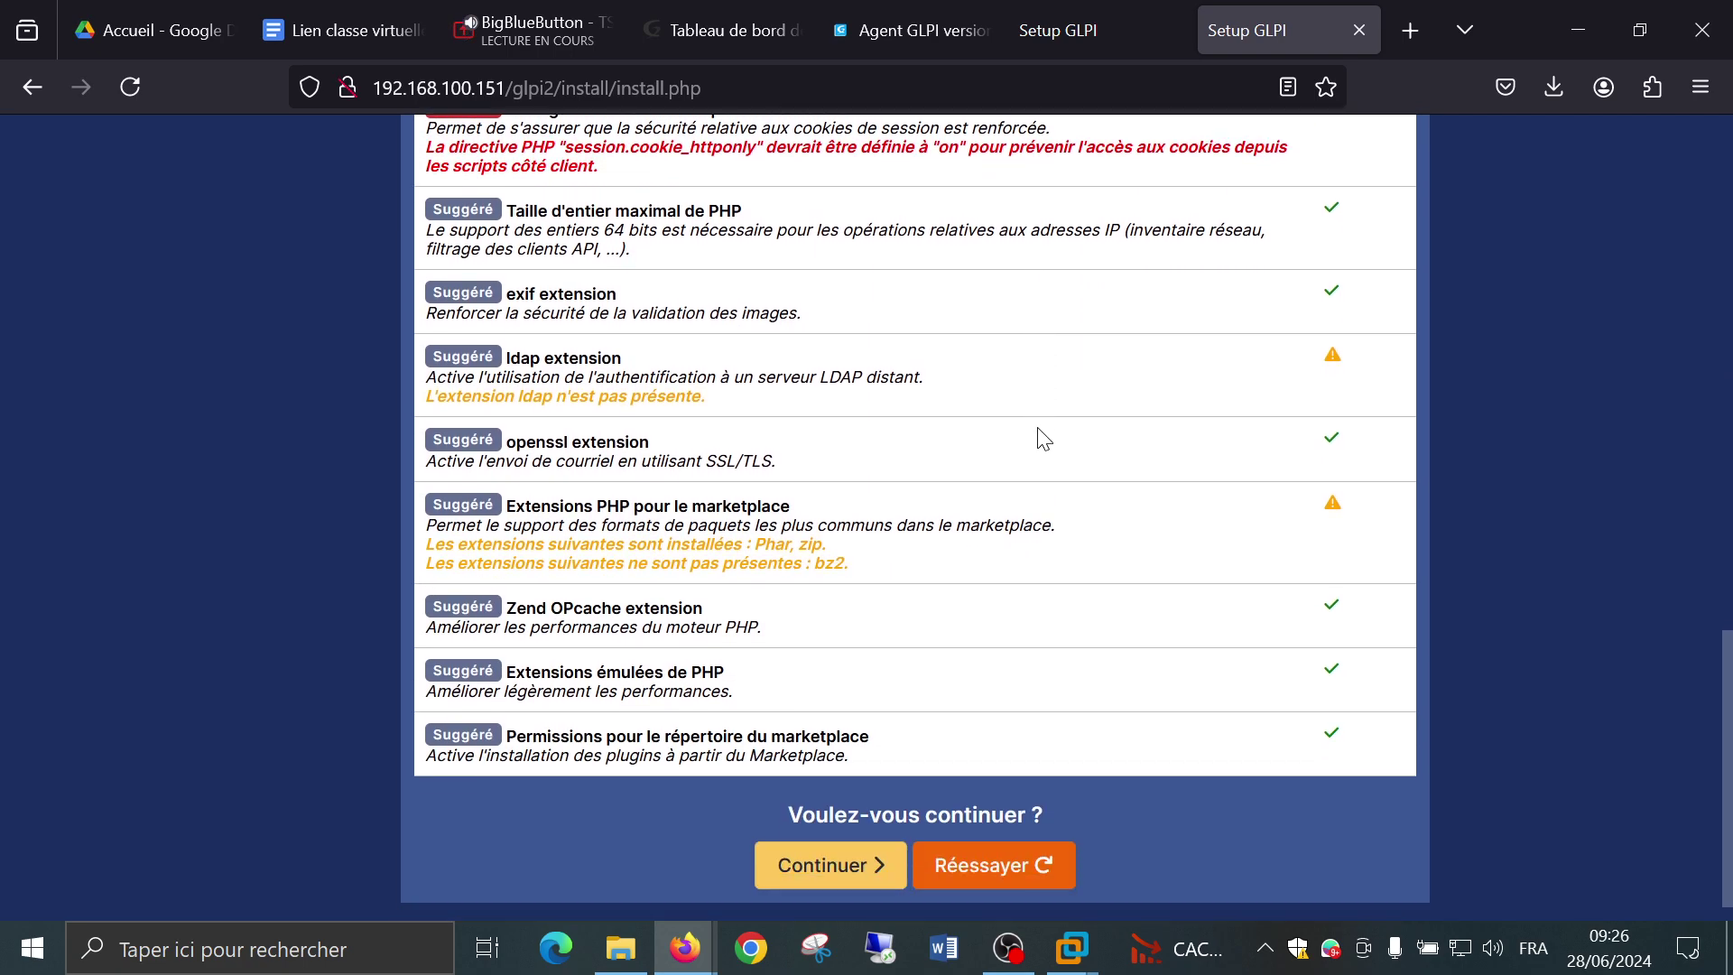
scroll(1045, 440, up, 12)
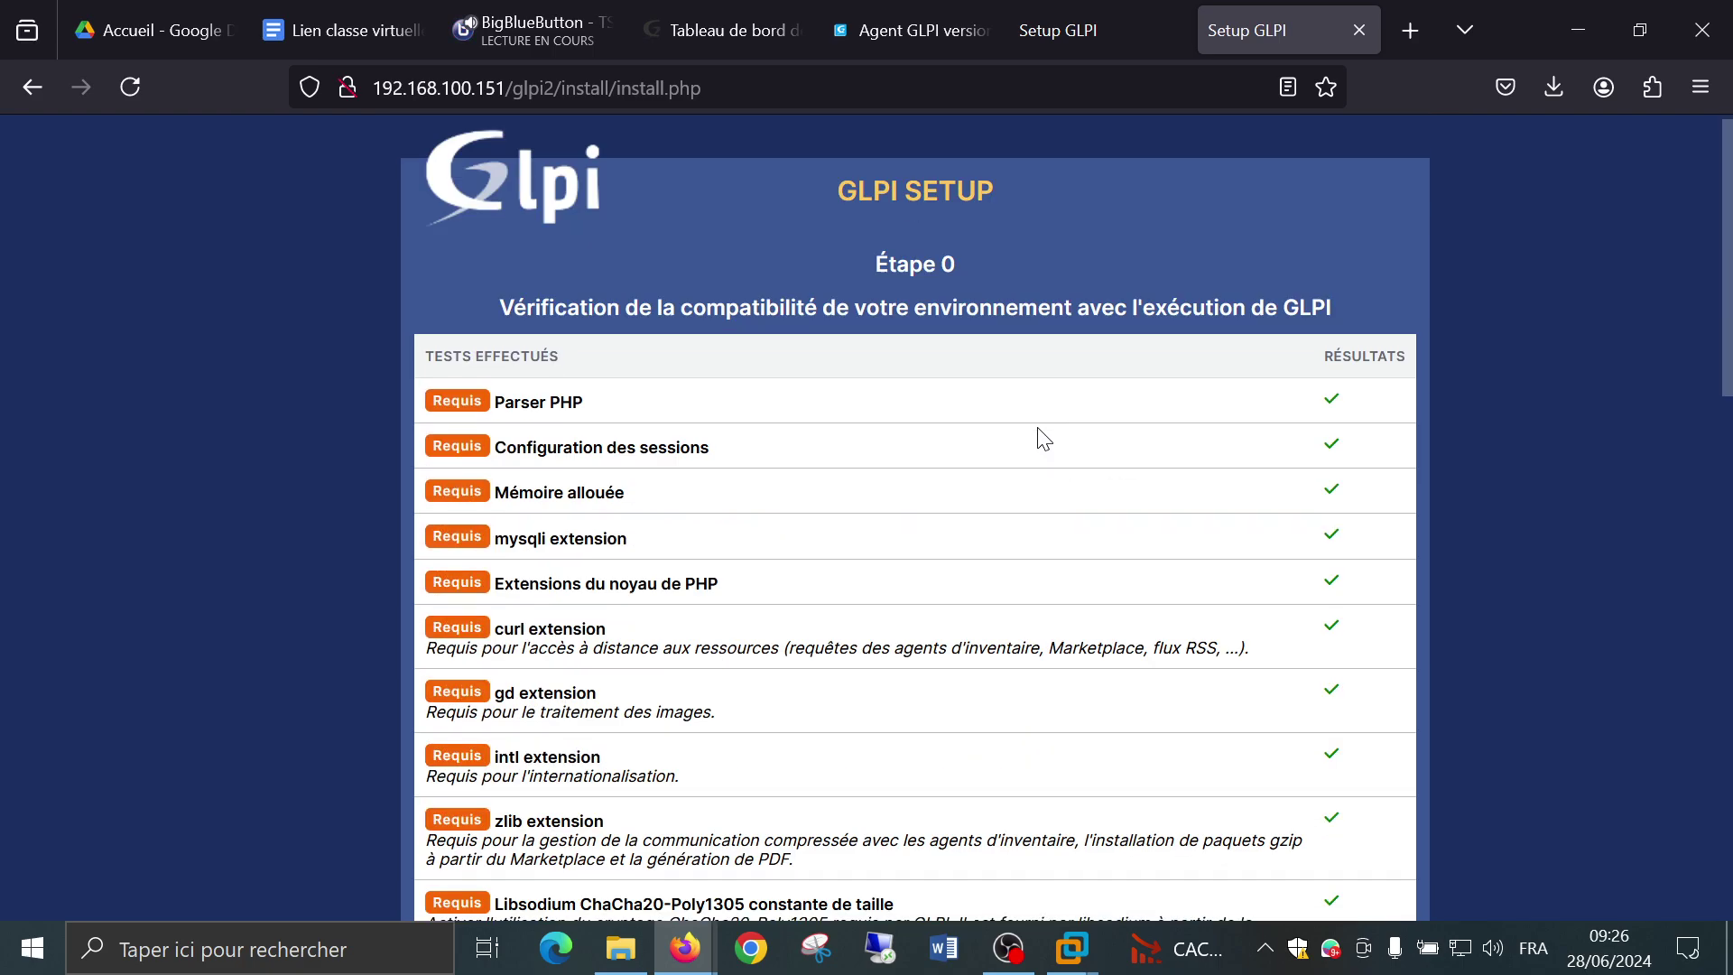
scroll(1045, 440, down, 8)
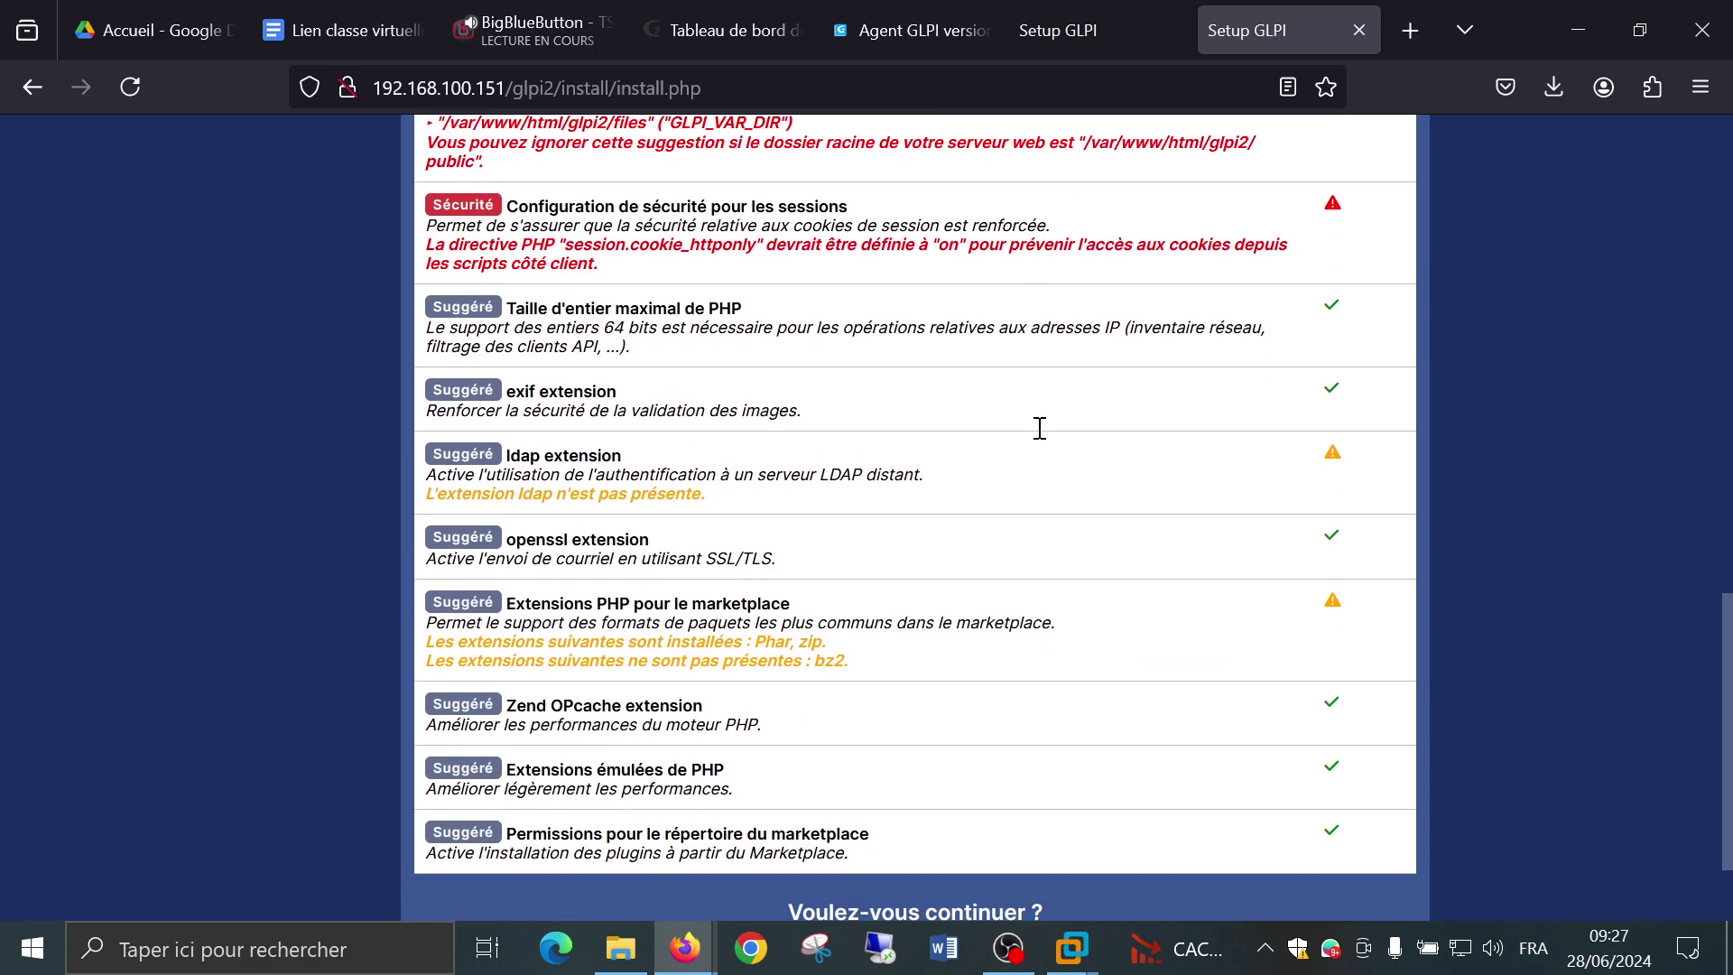
scroll(1039, 428, down, 2)
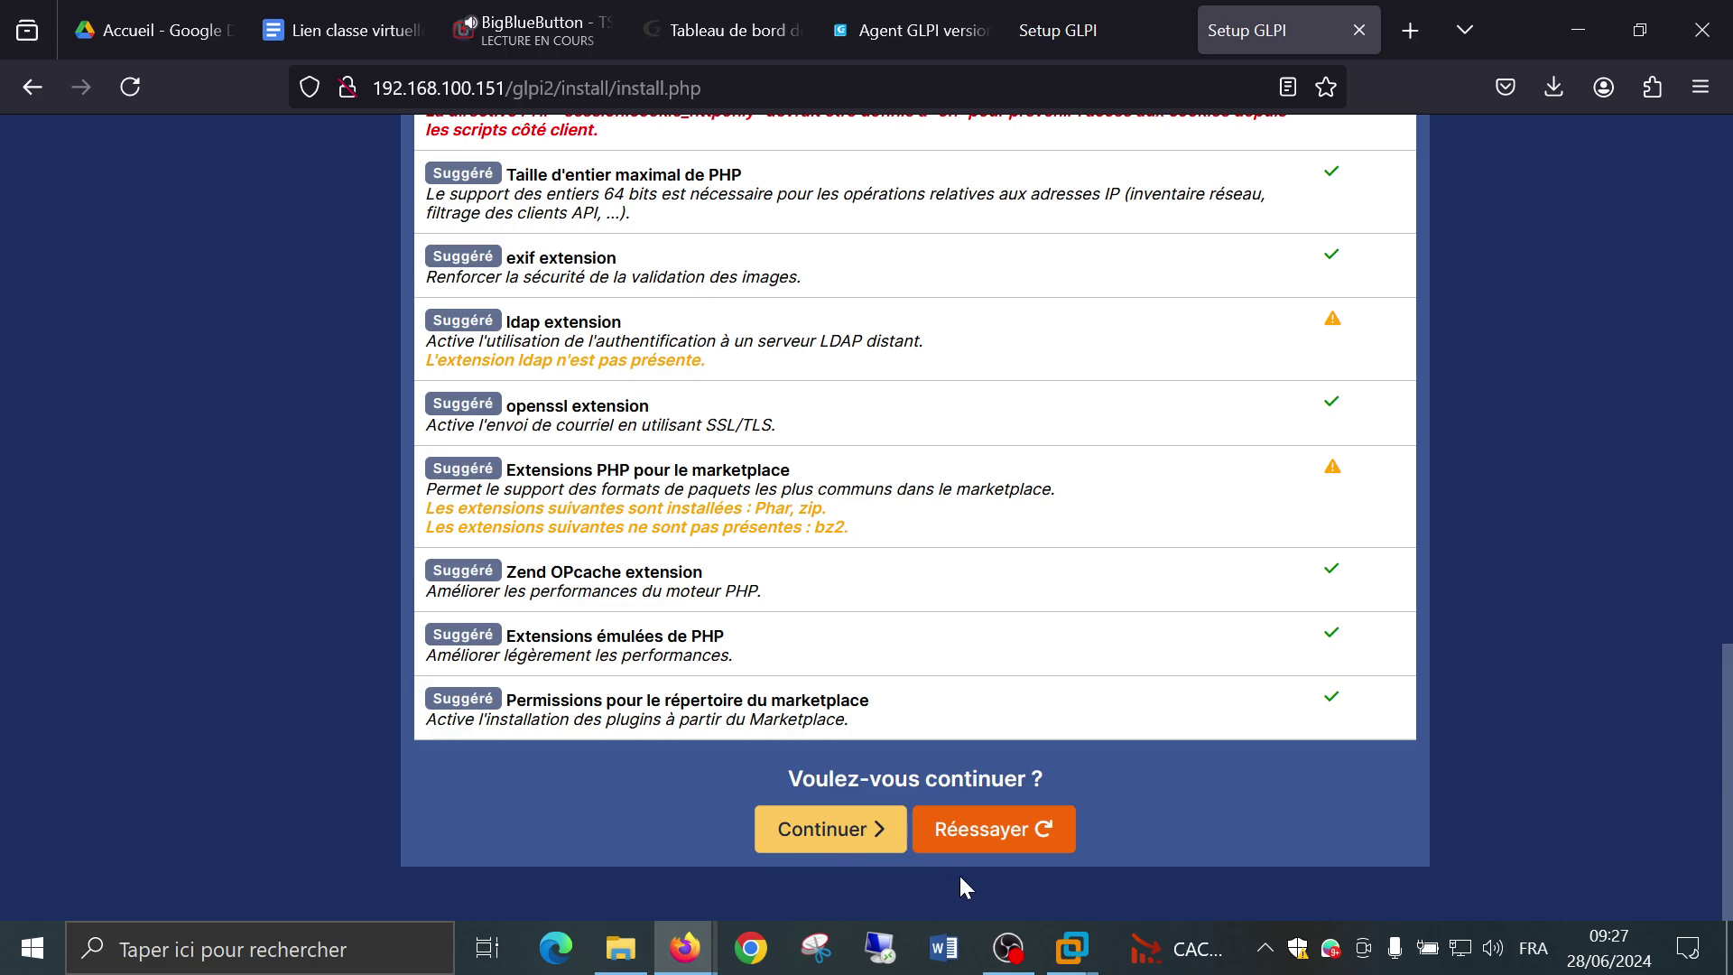
scroll(1293, 599, up, 7)
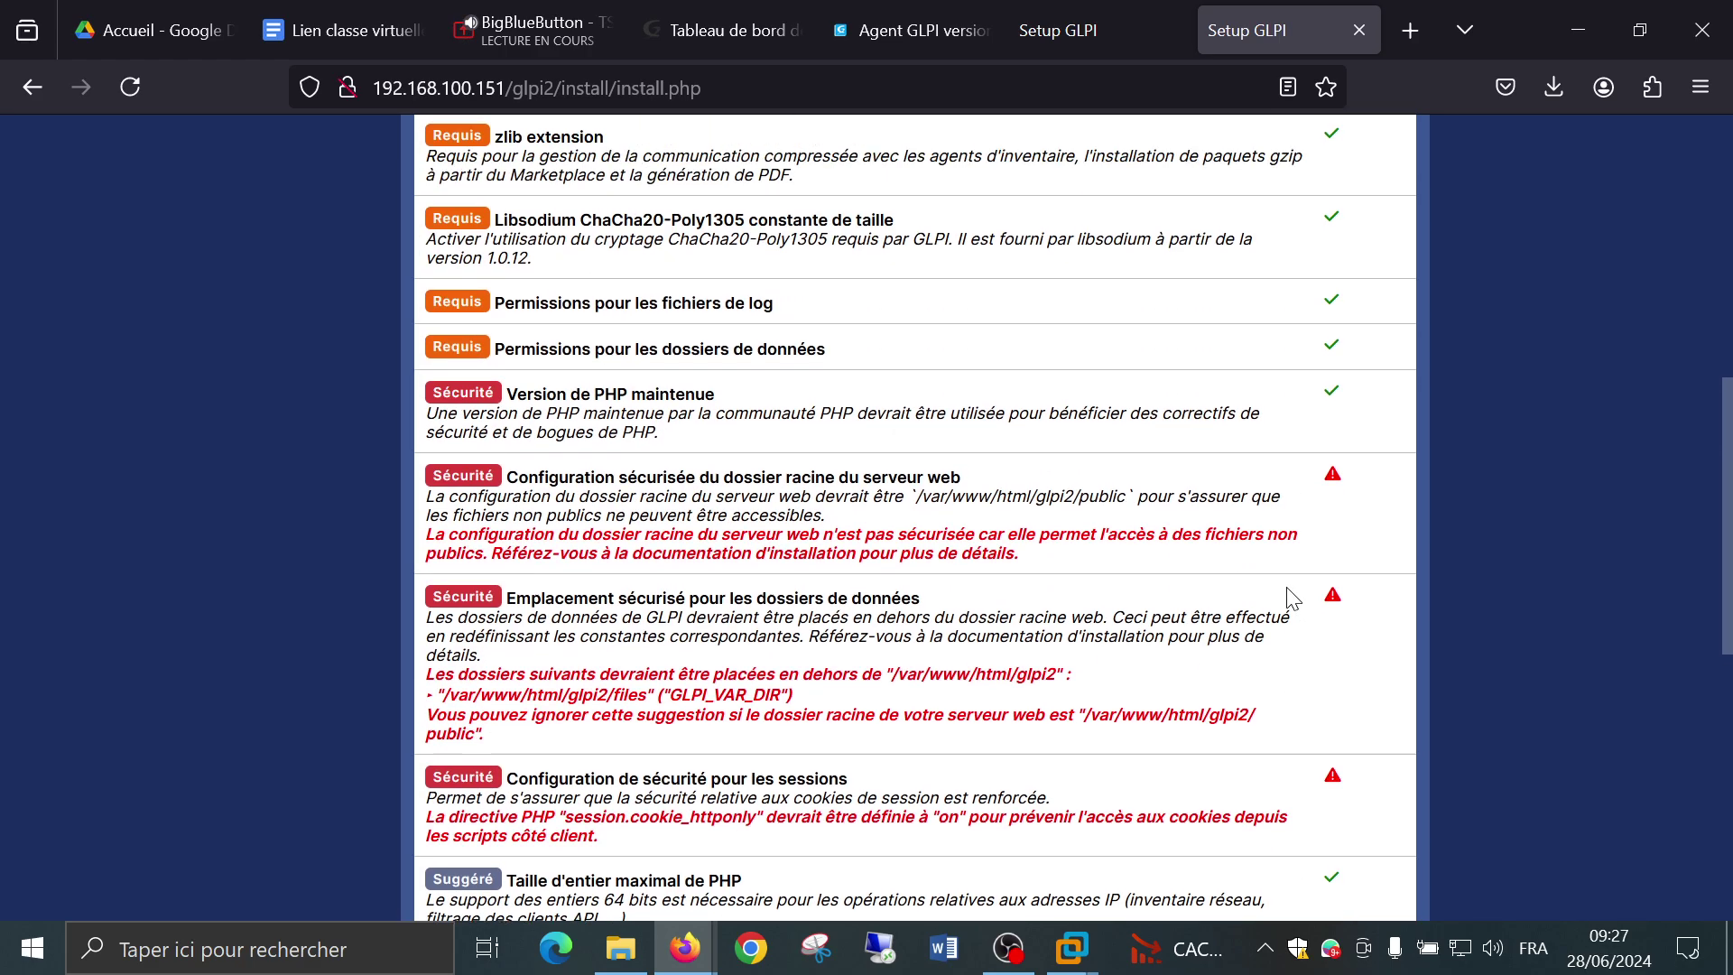
scroll(1293, 599, up, 7)
scroll(1292, 596, down, 2)
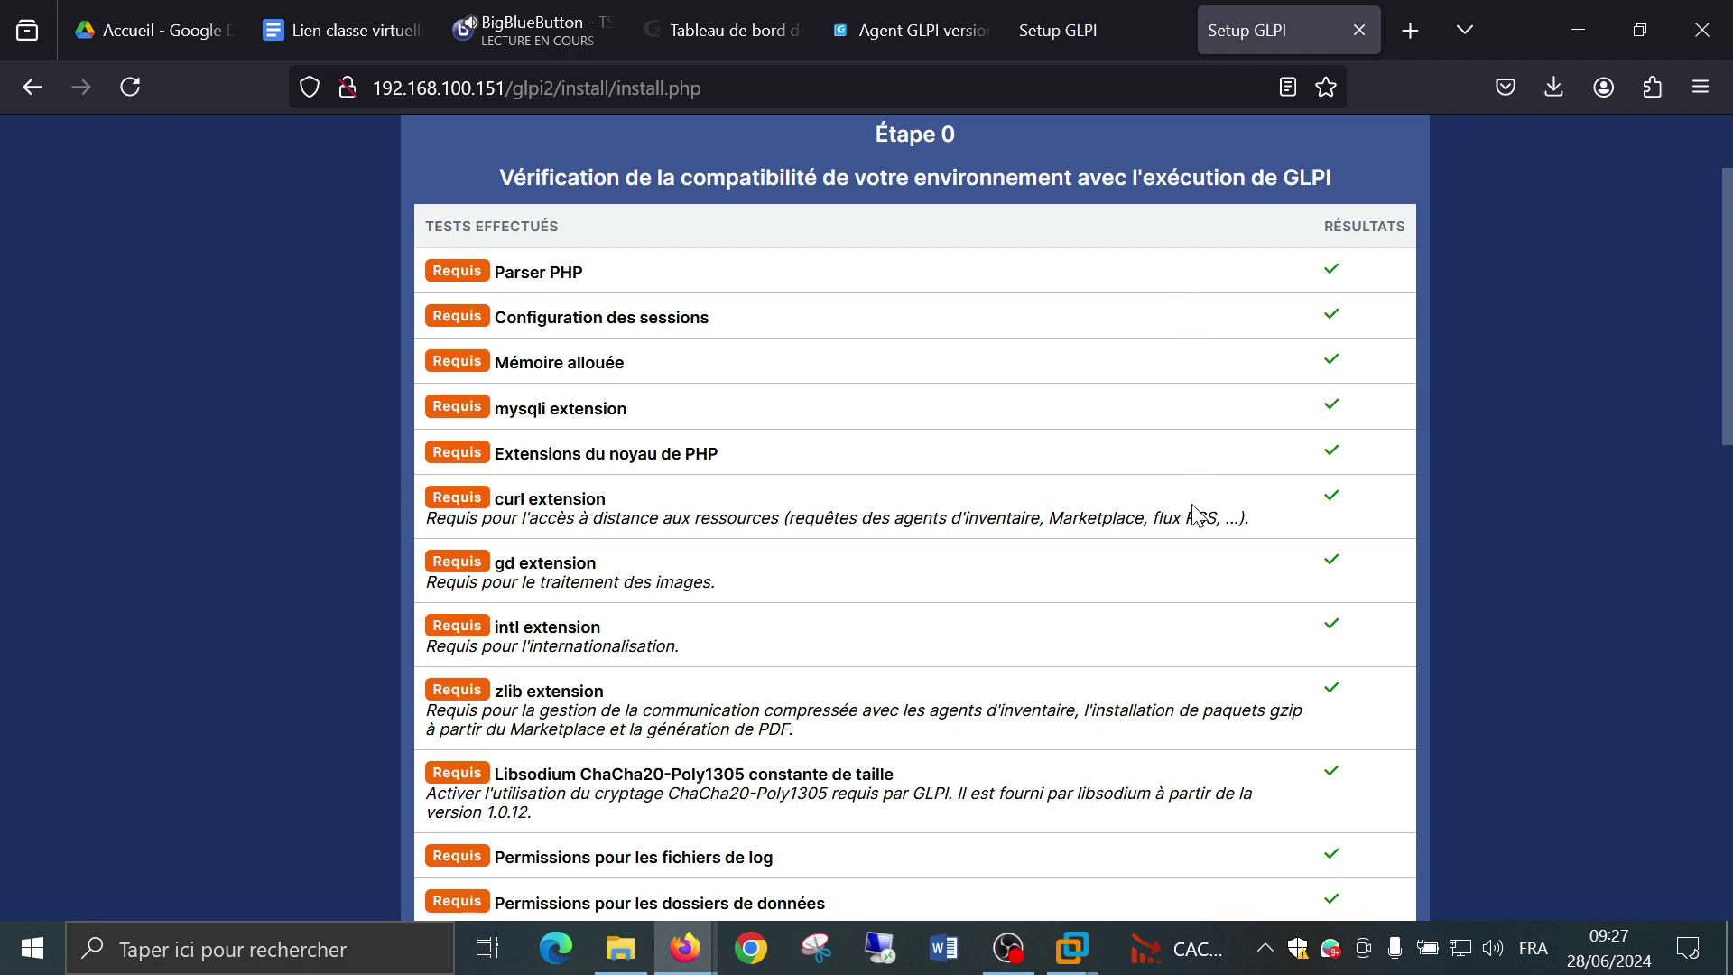
mouse_move(1335, 850)
scroll(1170, 305, down, 12)
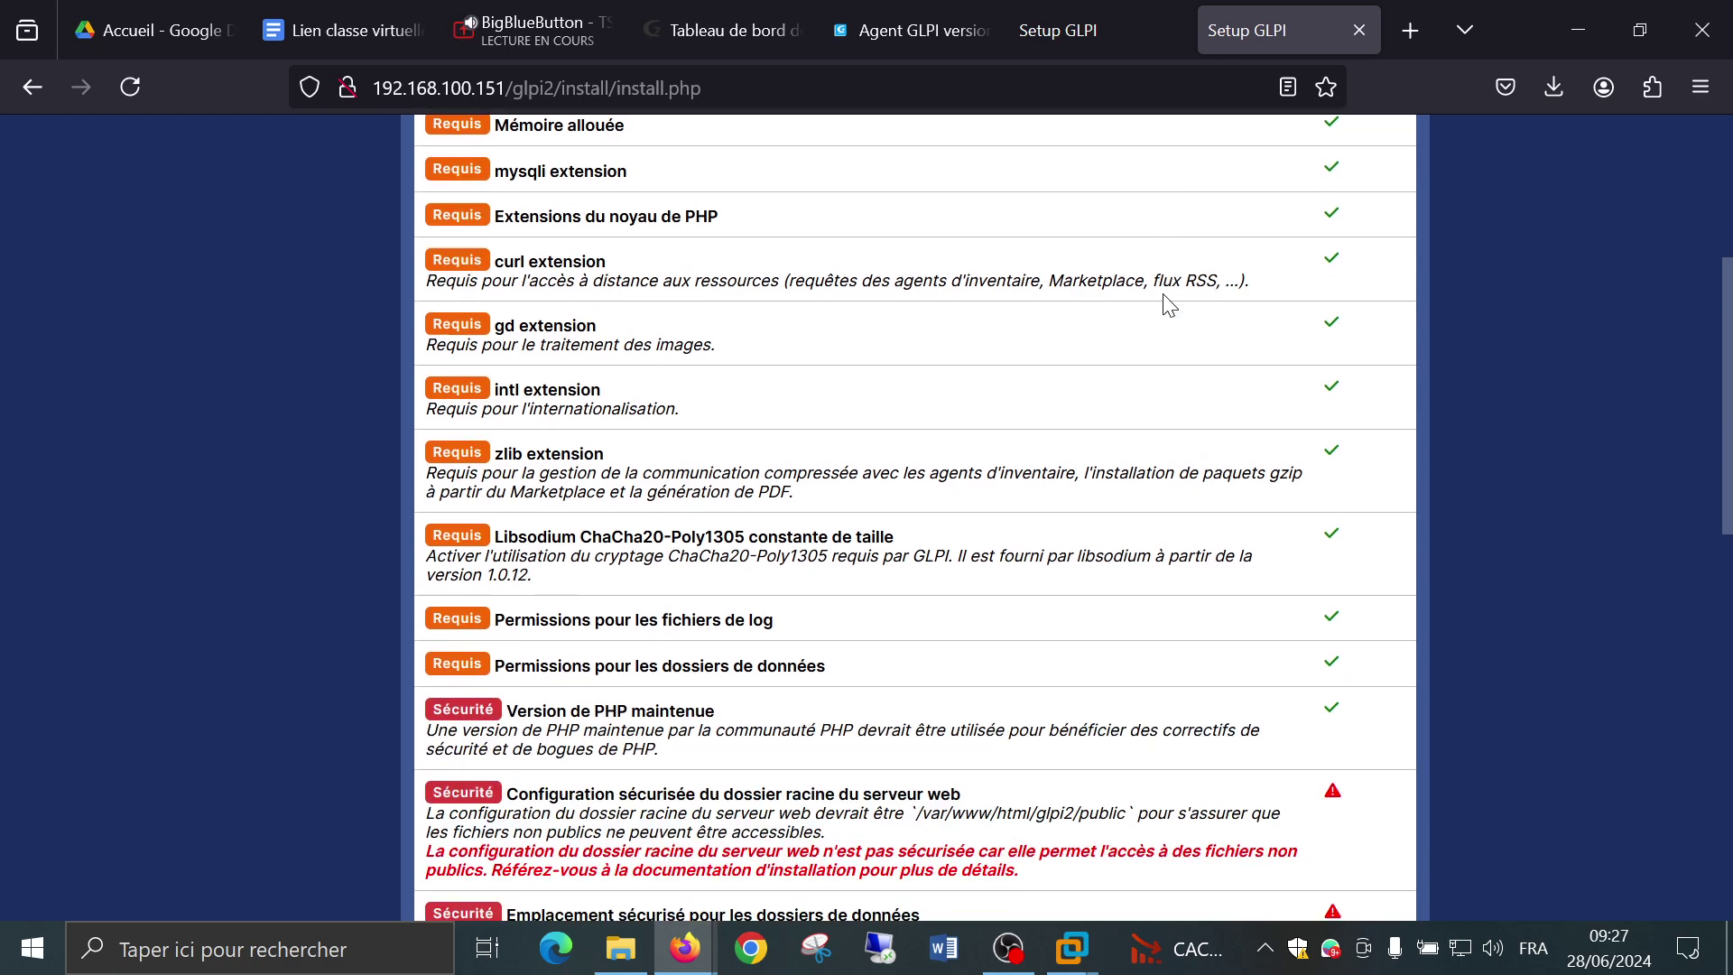
scroll(1170, 305, up, 2)
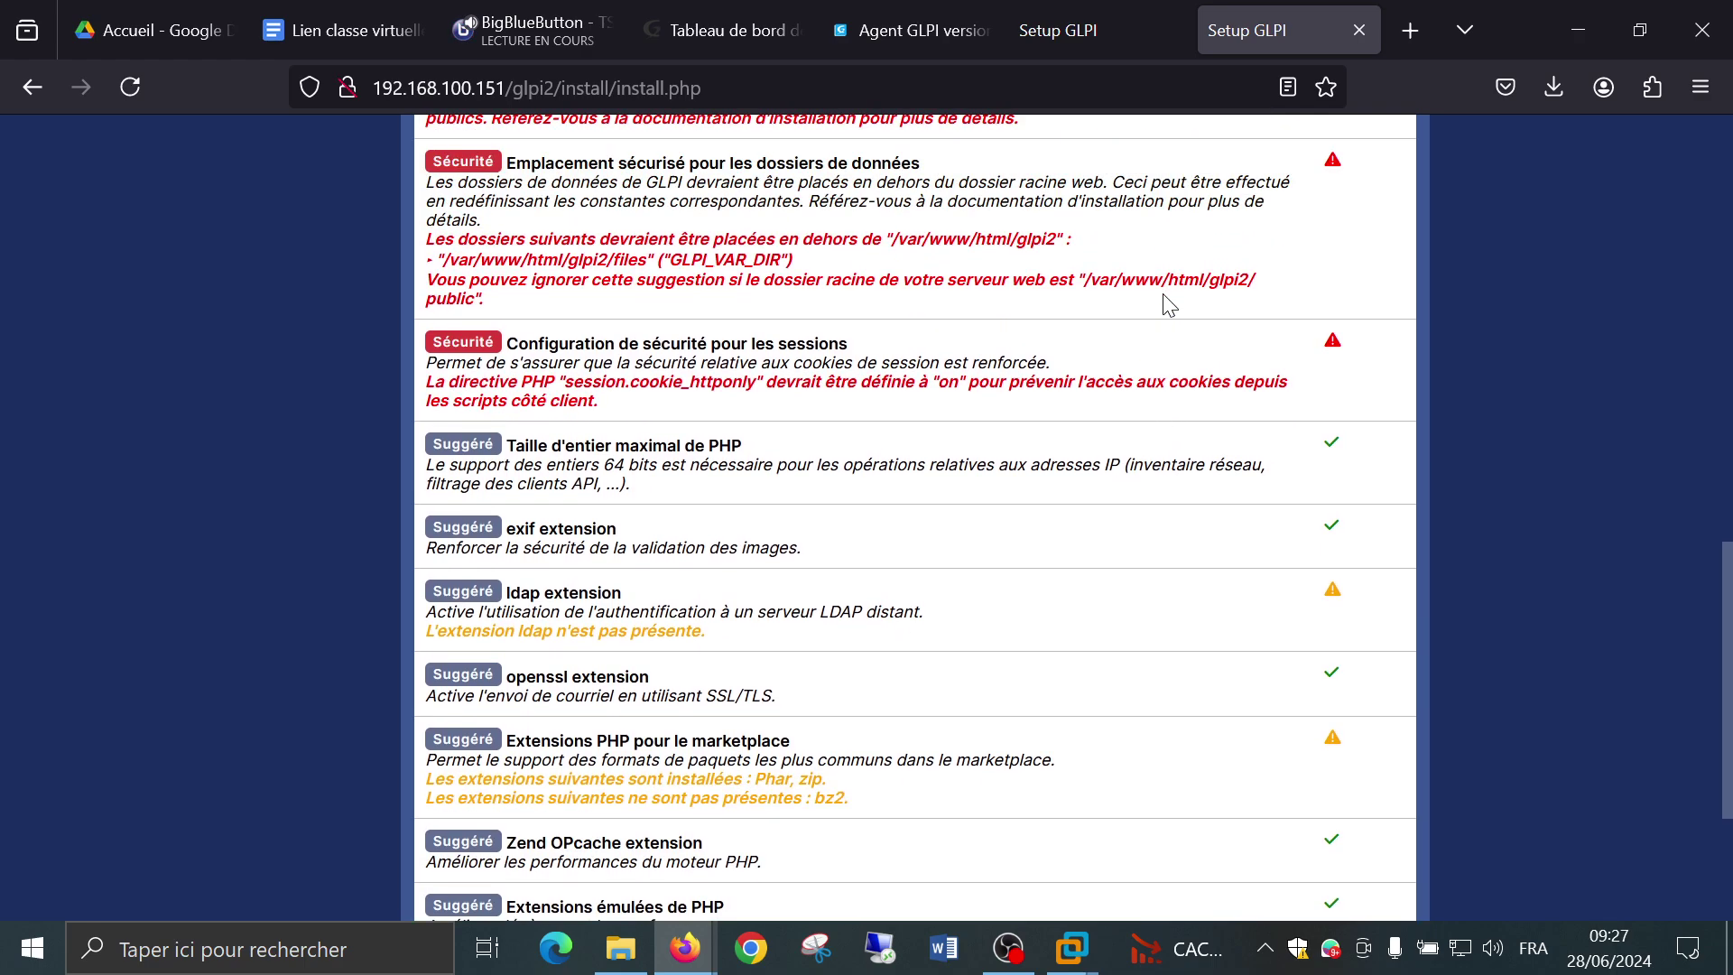
scroll(1165, 303, down, 3)
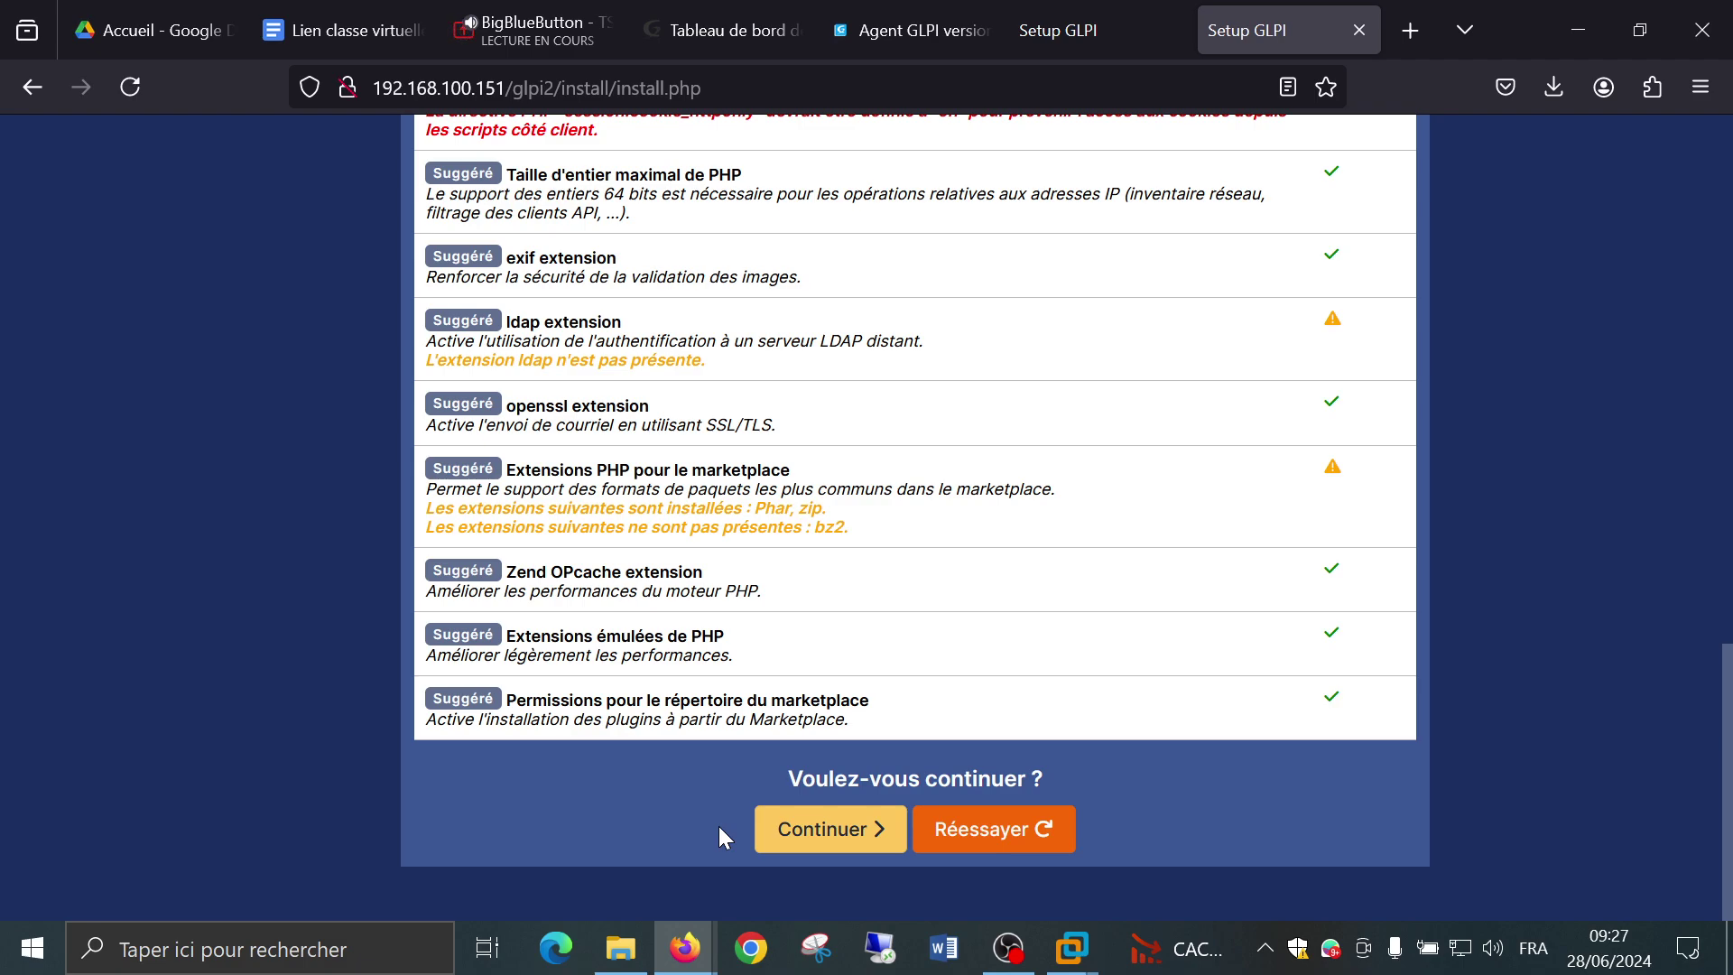
Advance to the database connection step and enter localhost as the SQL server.
click(768, 829)
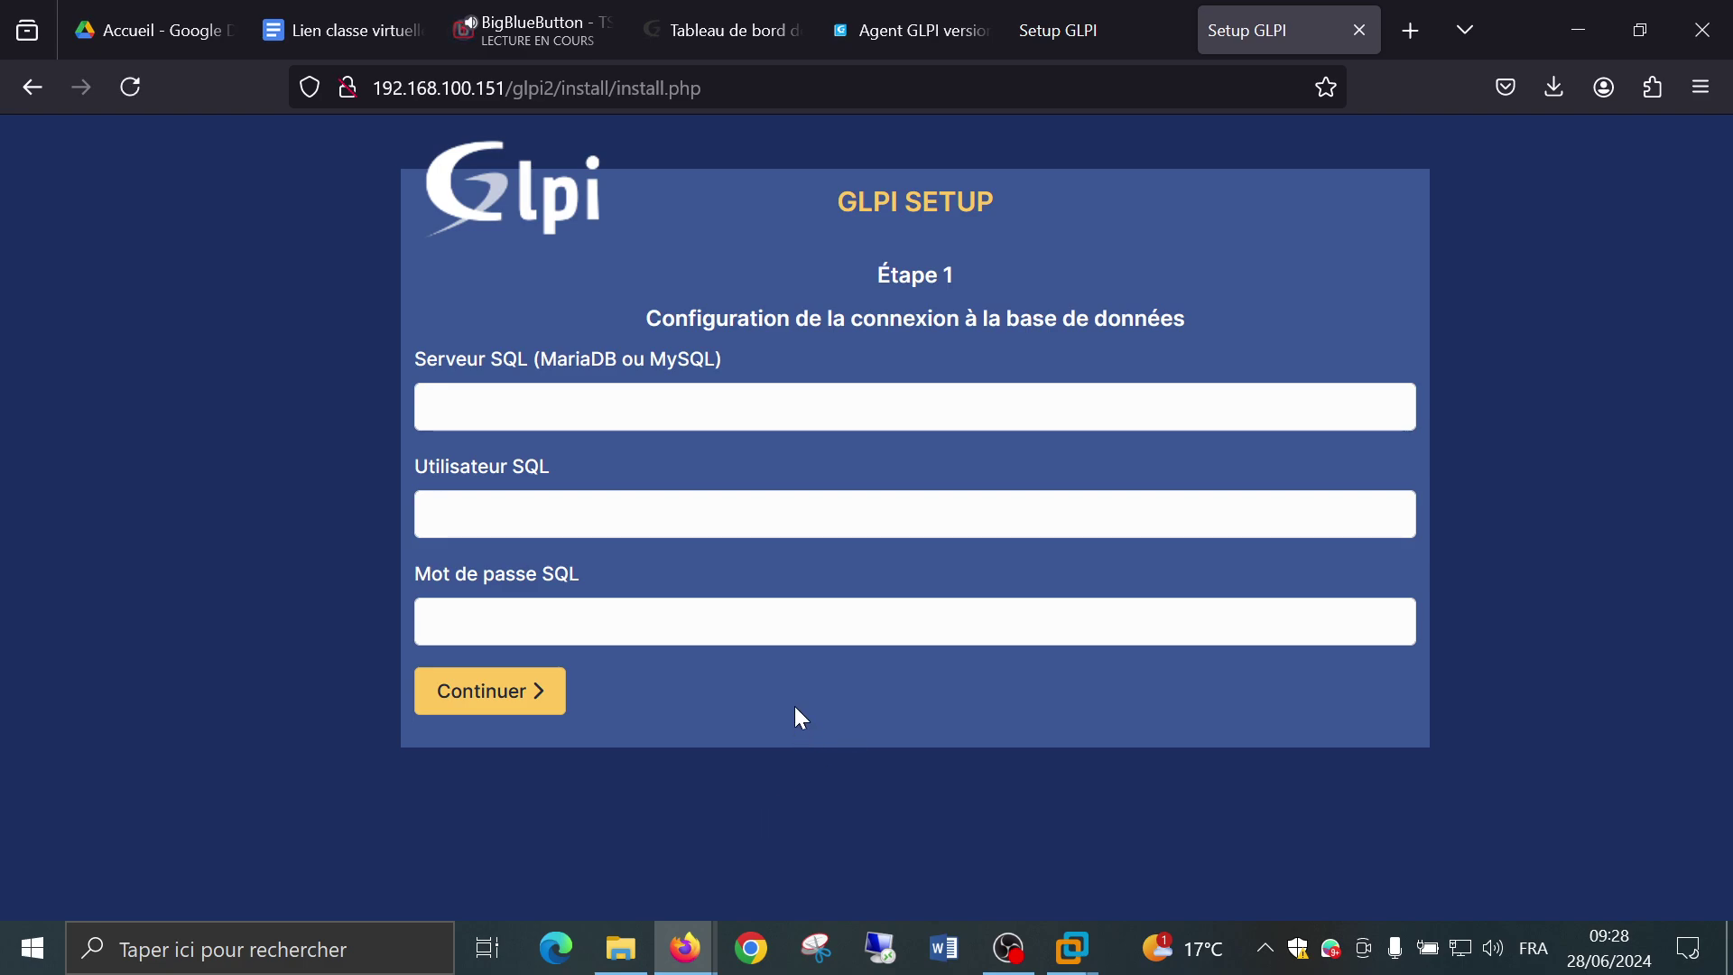
click(758, 403)
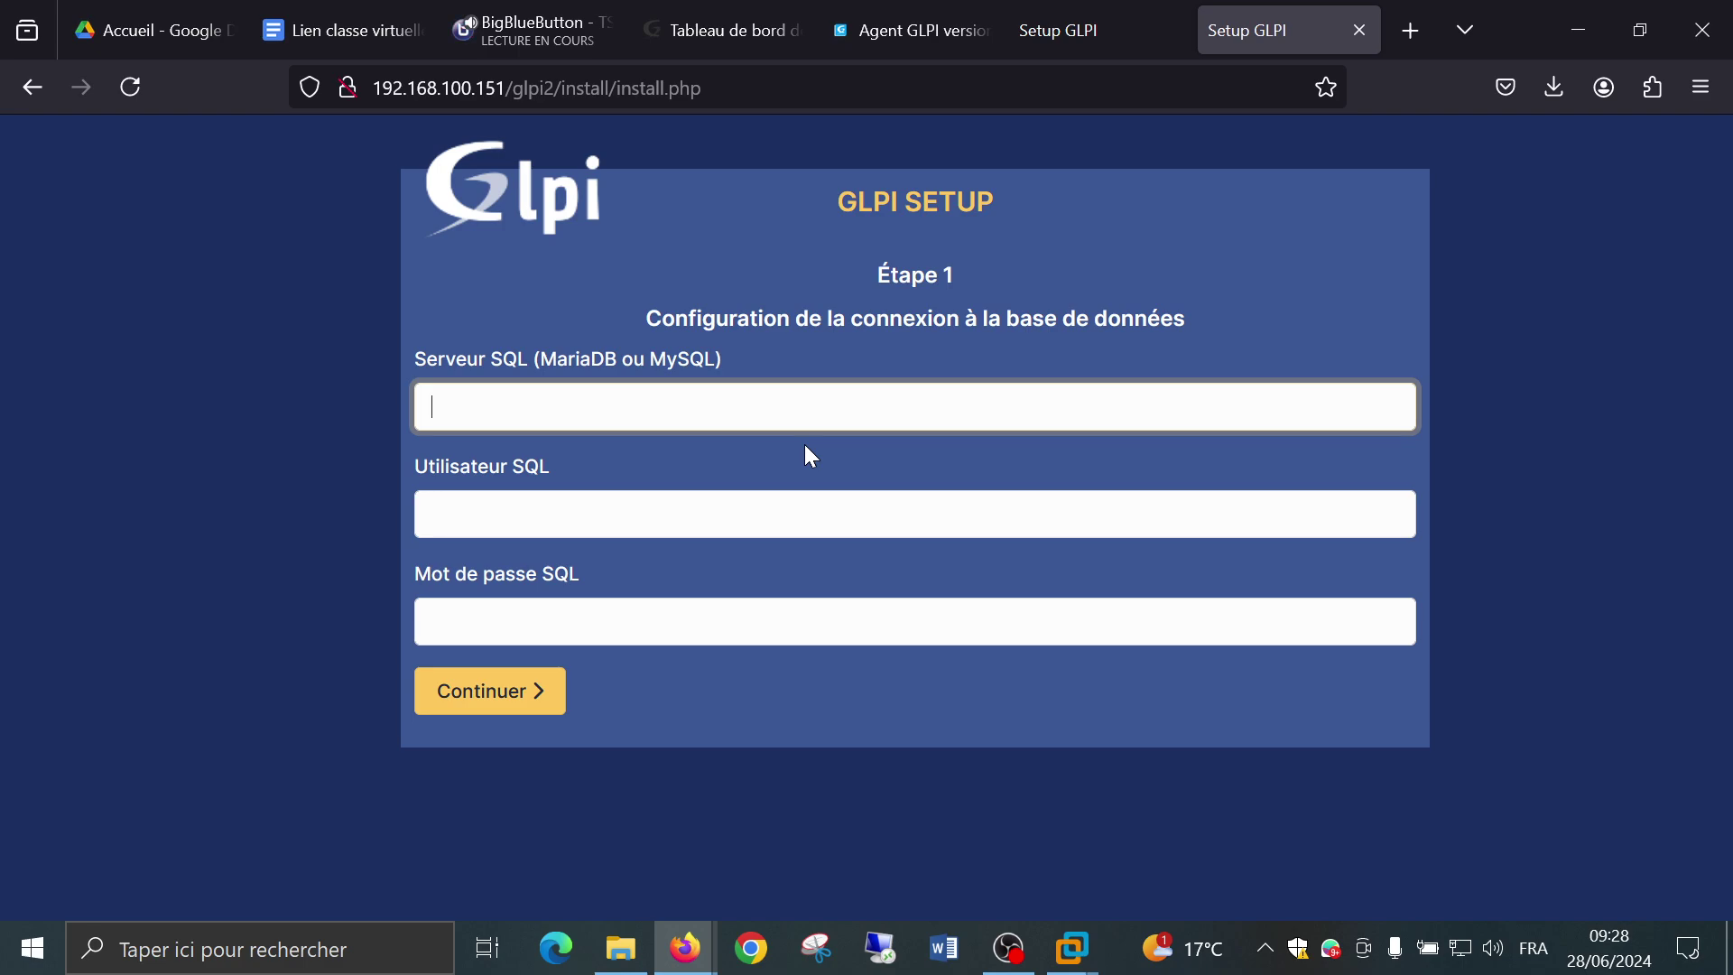
text(l)
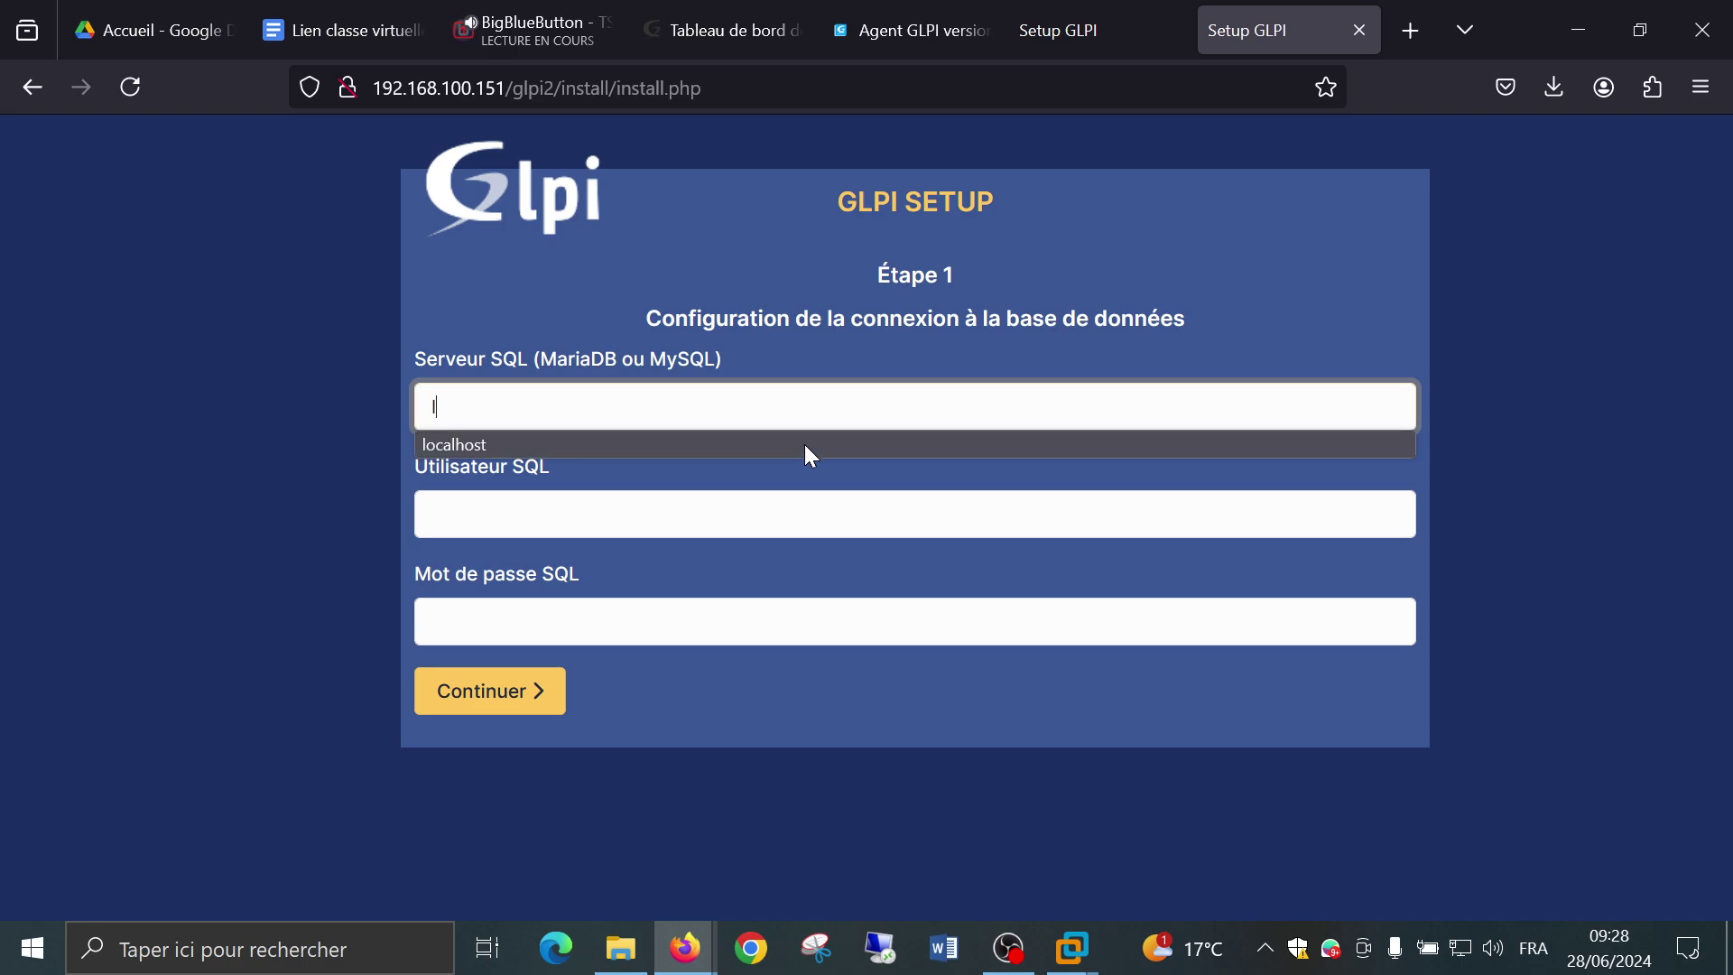
text(ocalhost)
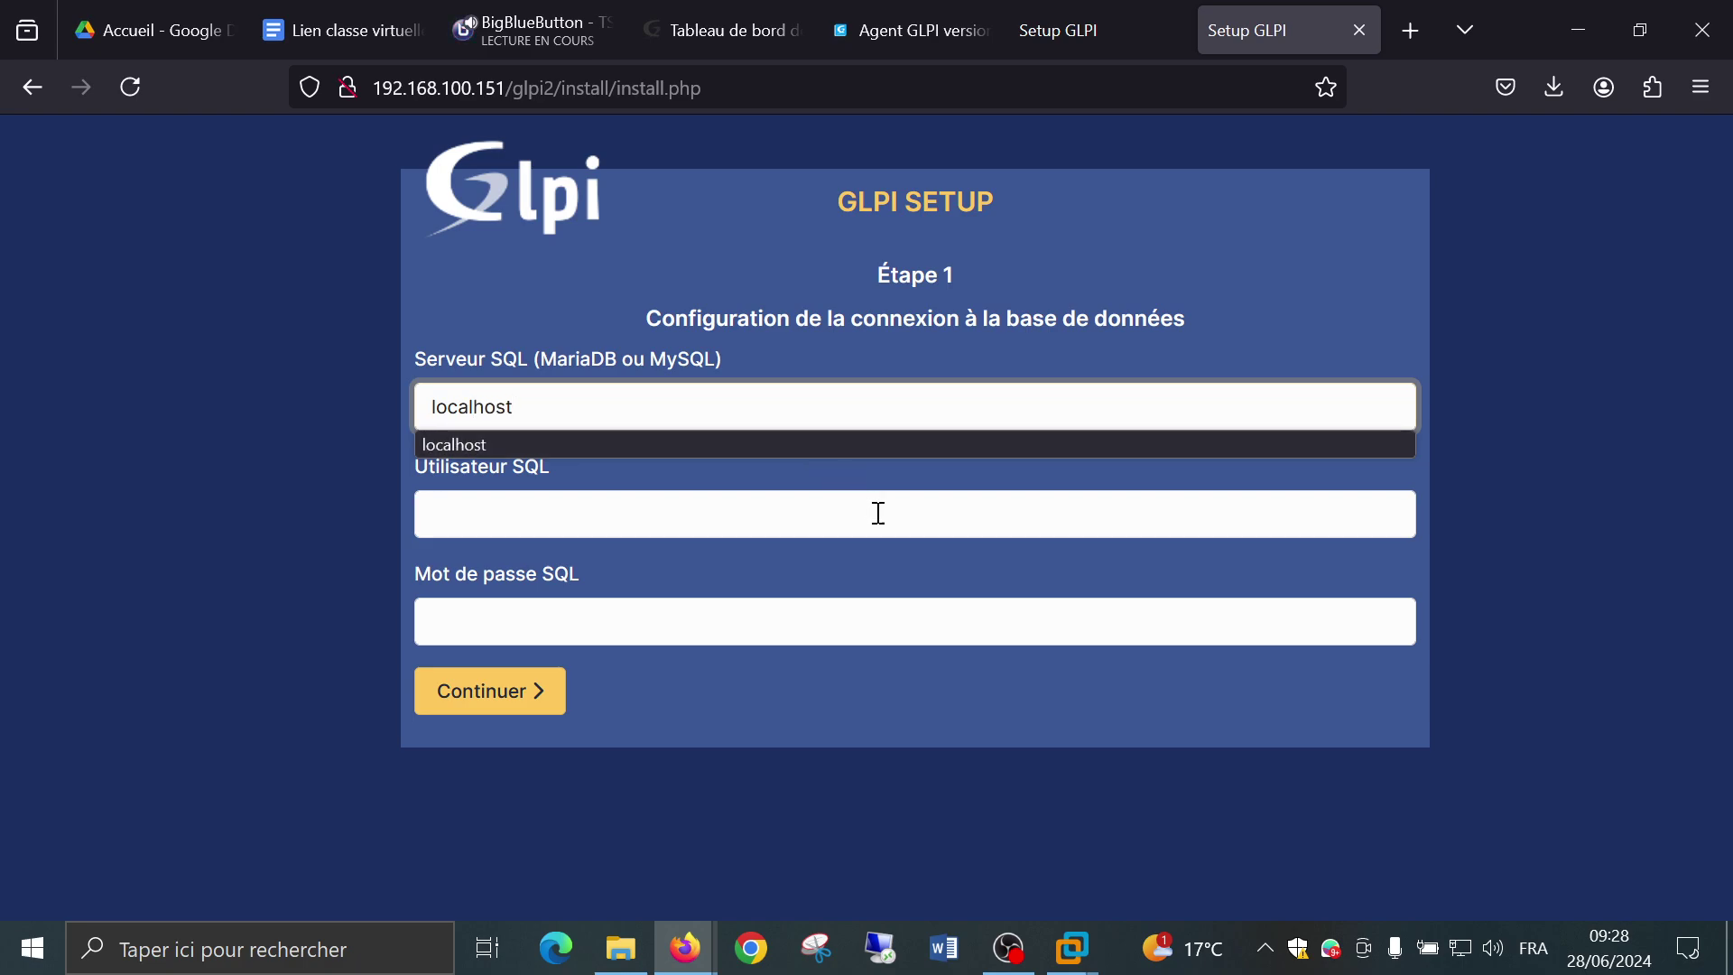
key(Escape)
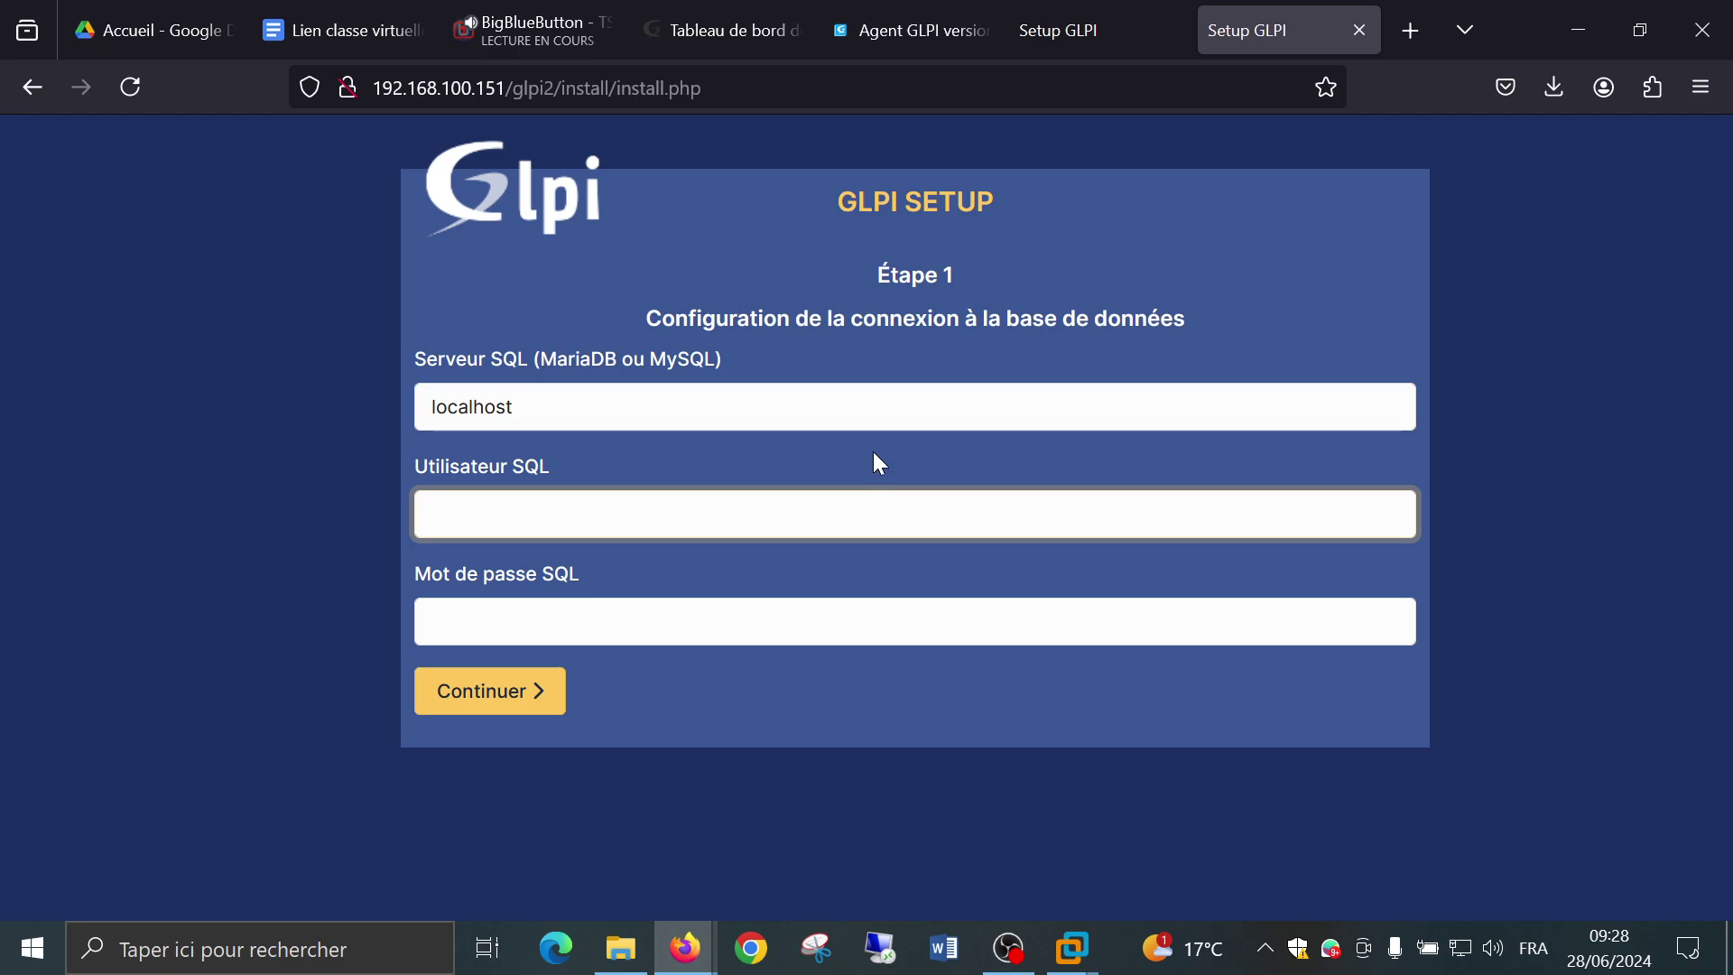
click(870, 451)
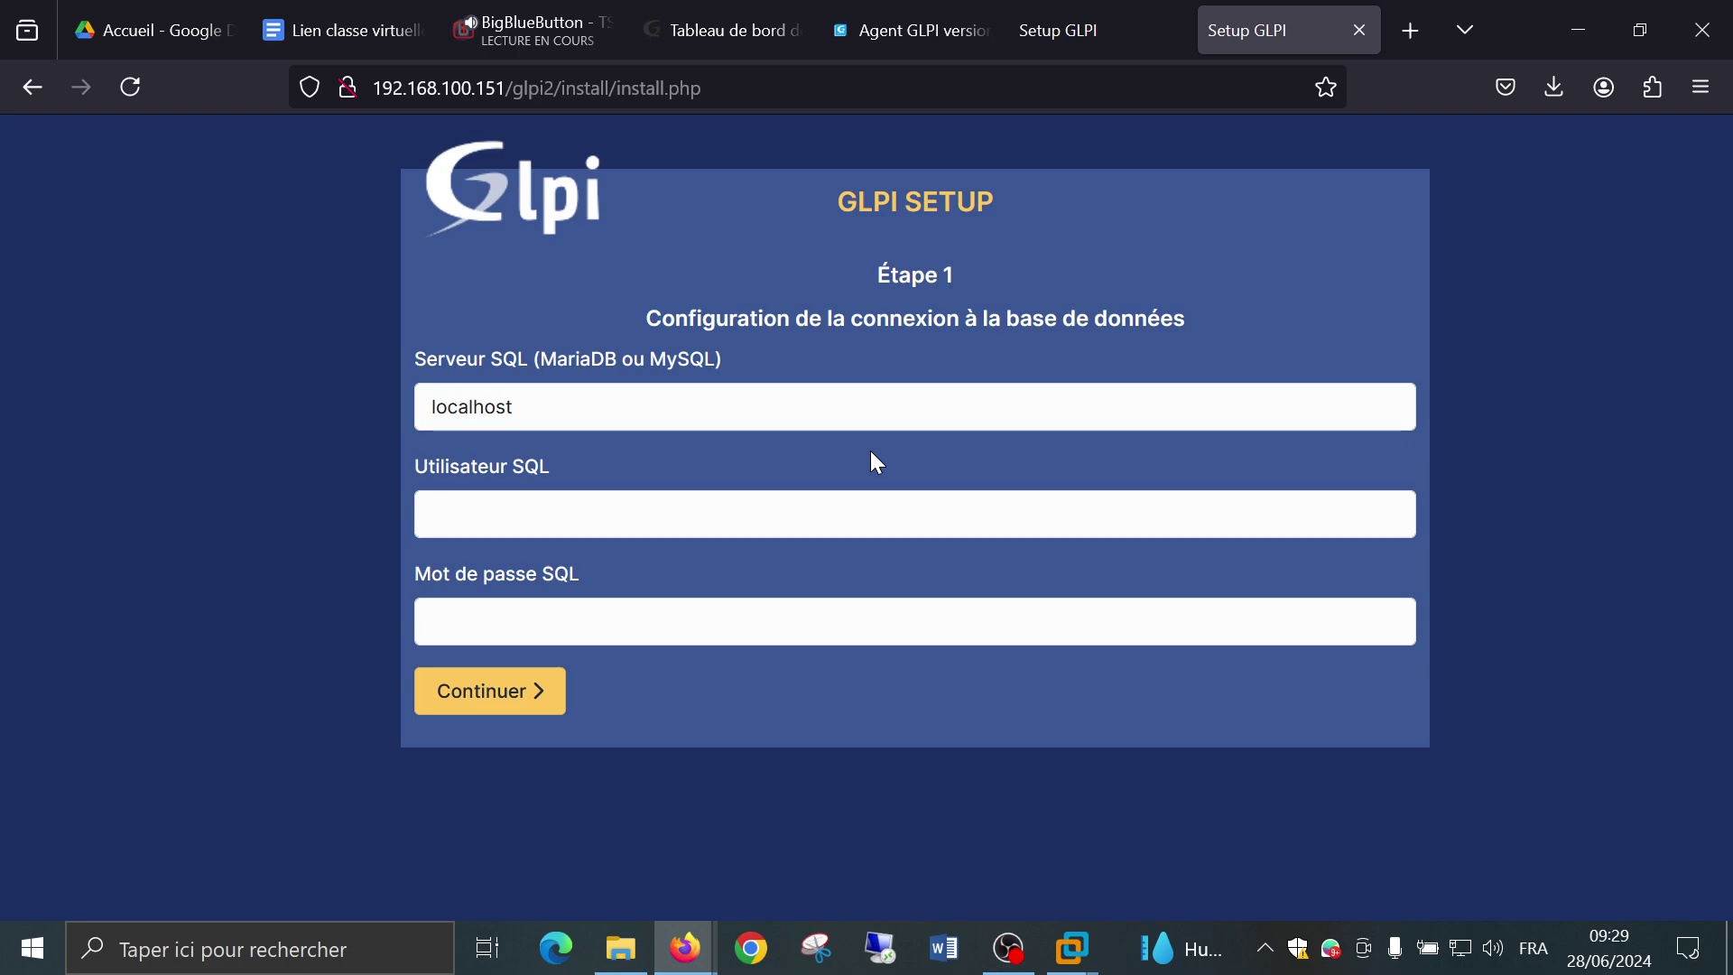
Fill in SQL user ticket and its SQL password.
click(851, 518)
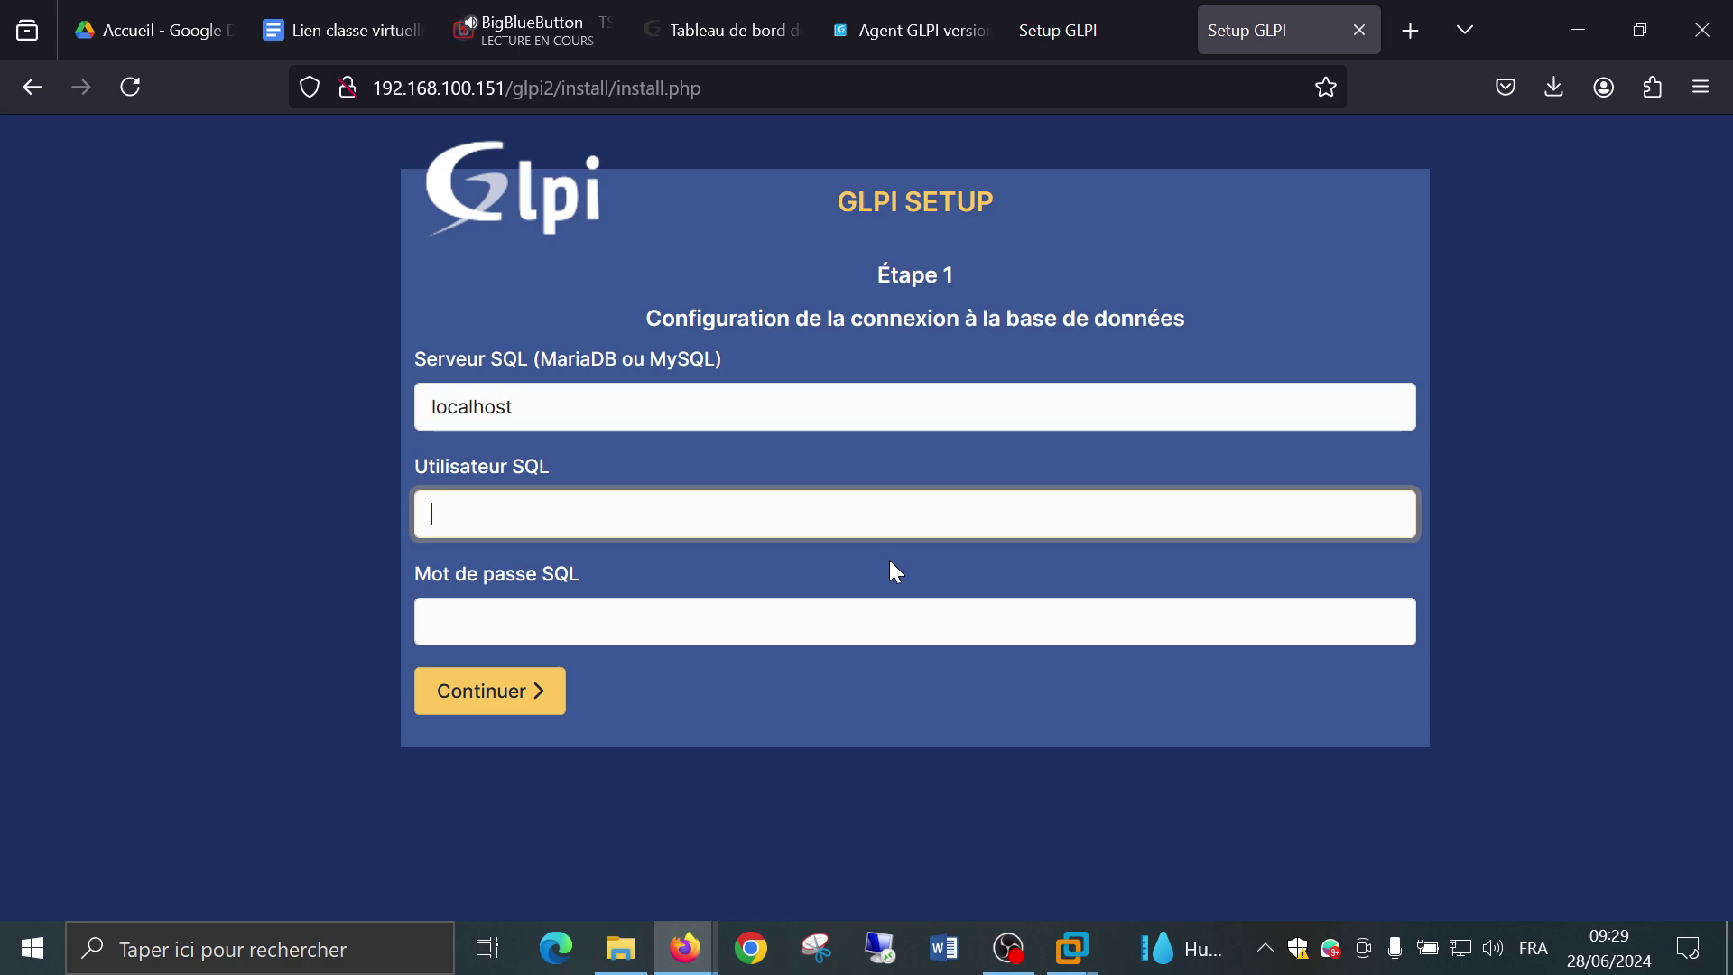
text(ticket)
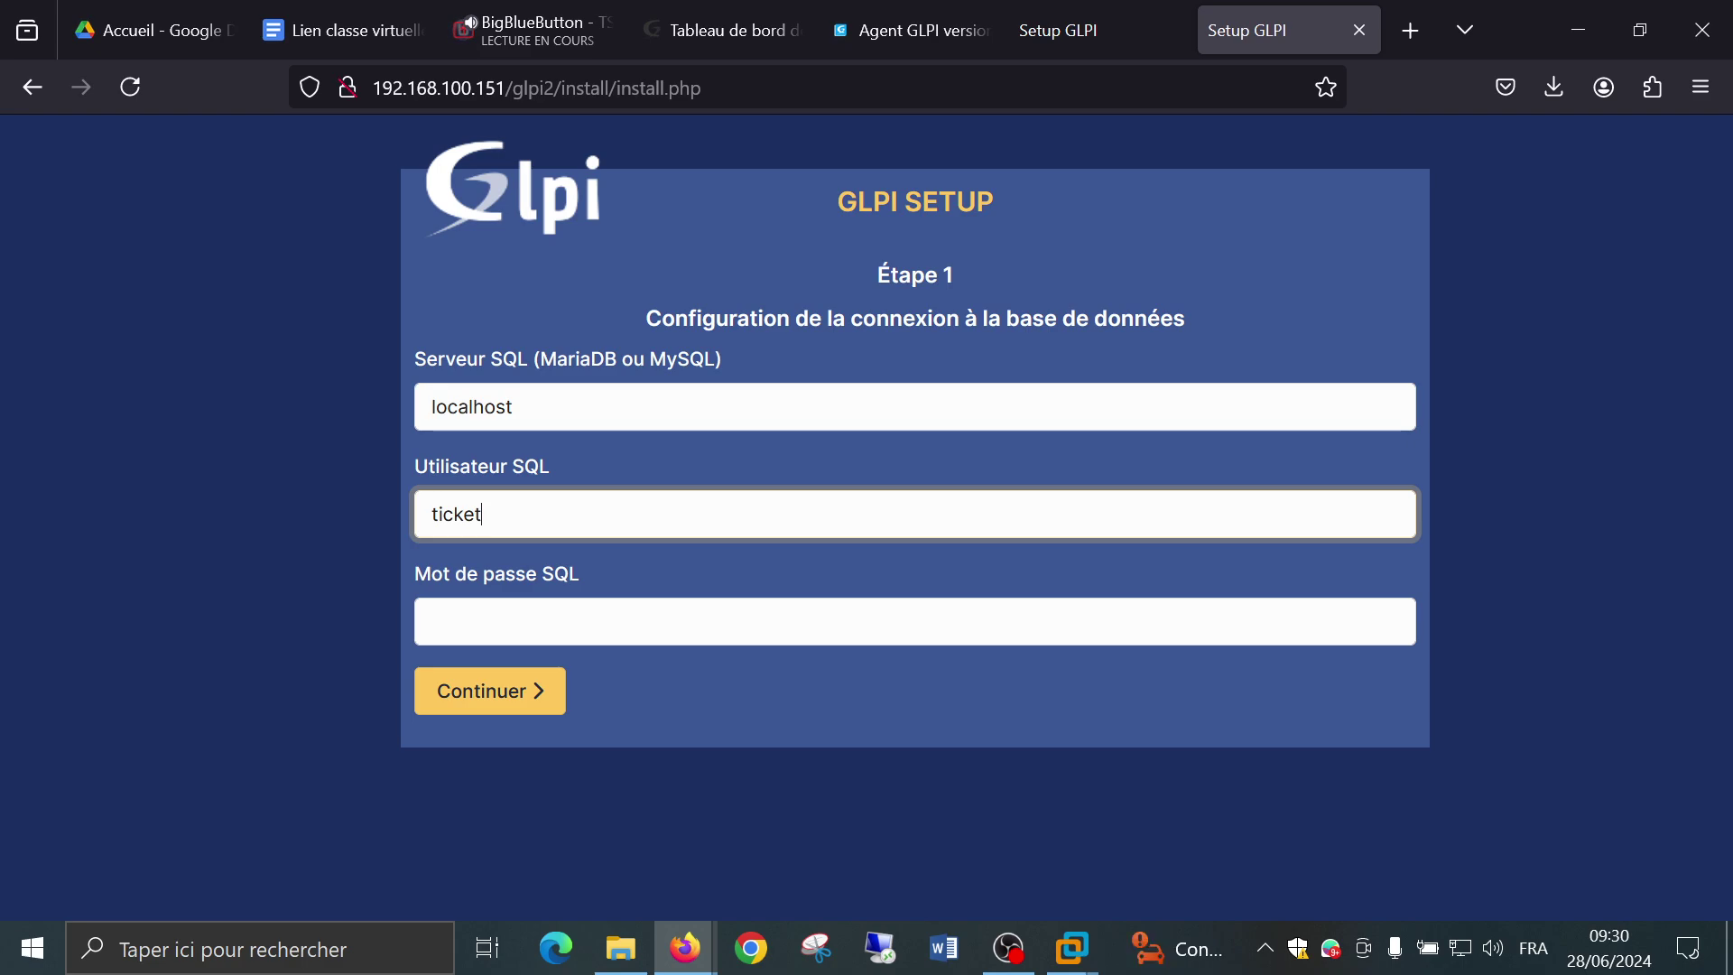
click(432, 621)
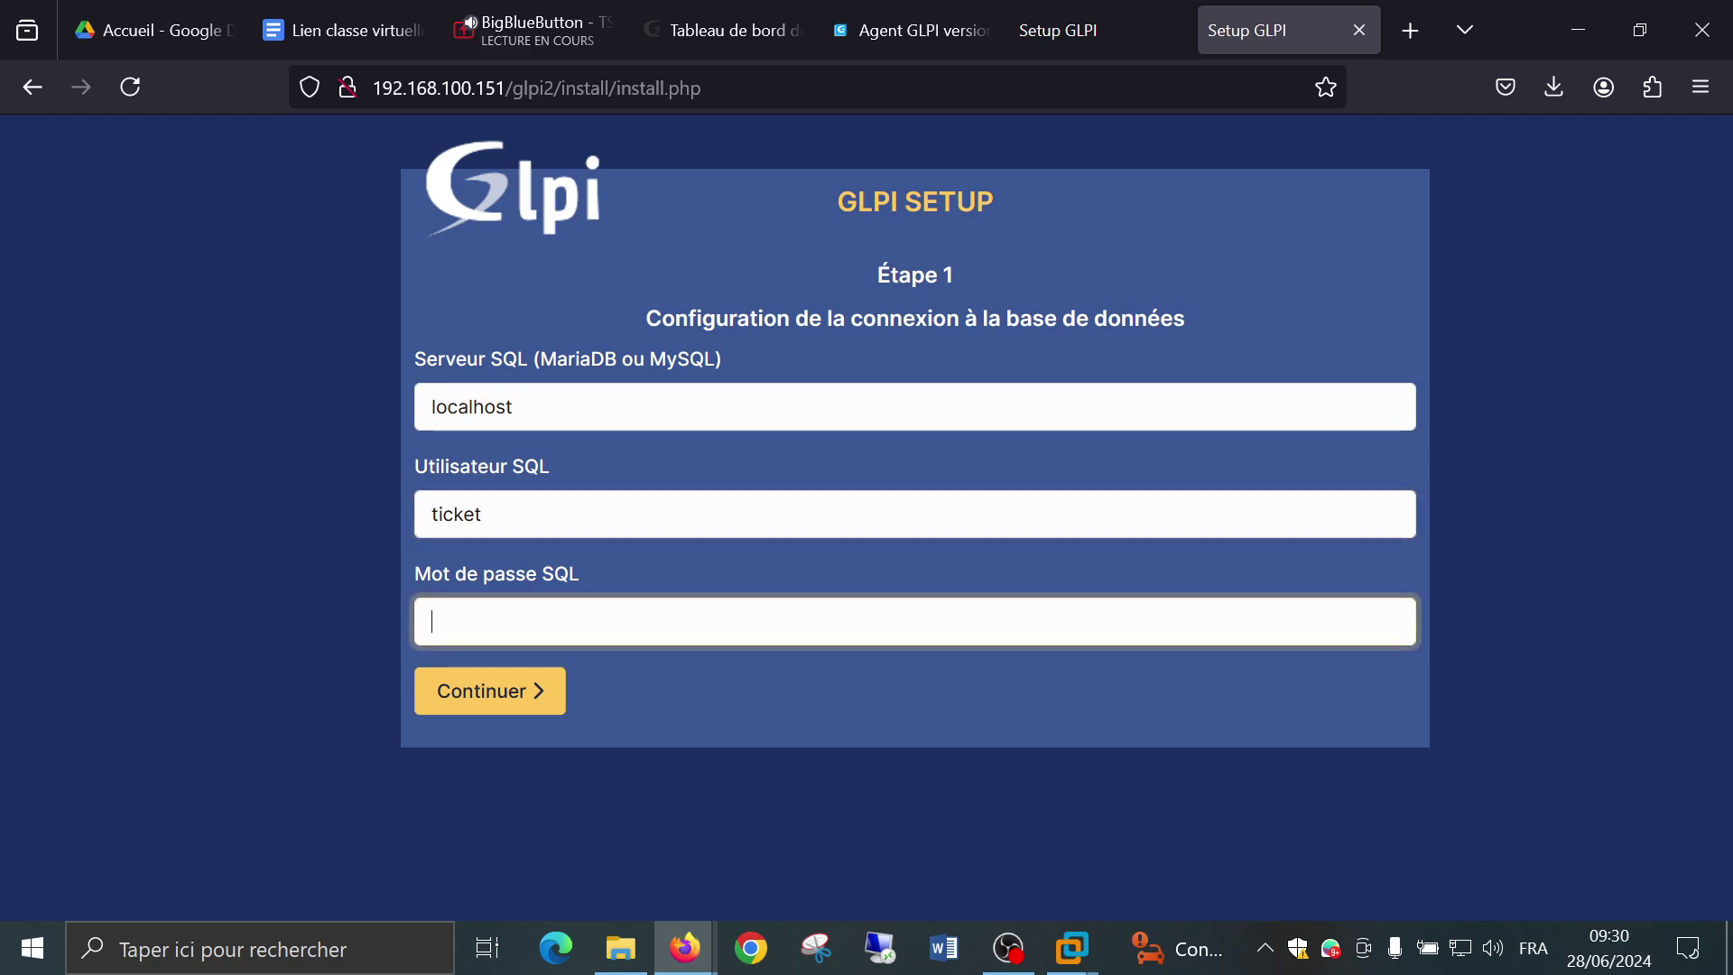
text(ticket)
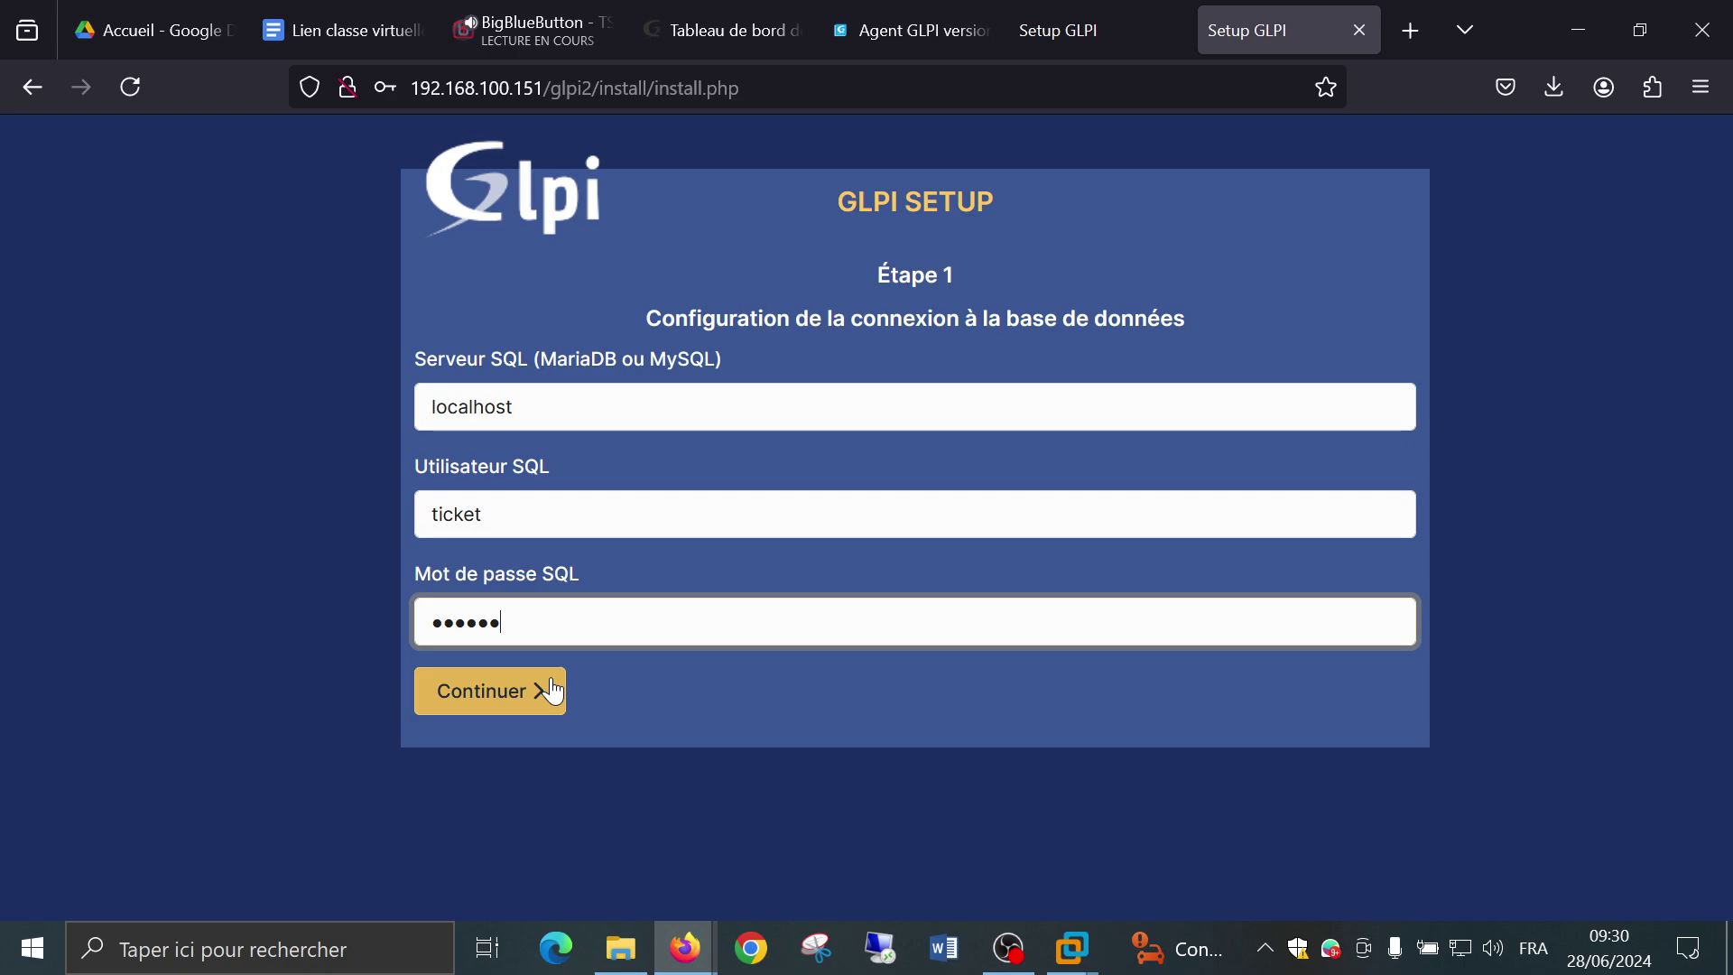
Test the connection, decline Firefox's password saving, and enter glpi2 as the new database name.
click(555, 691)
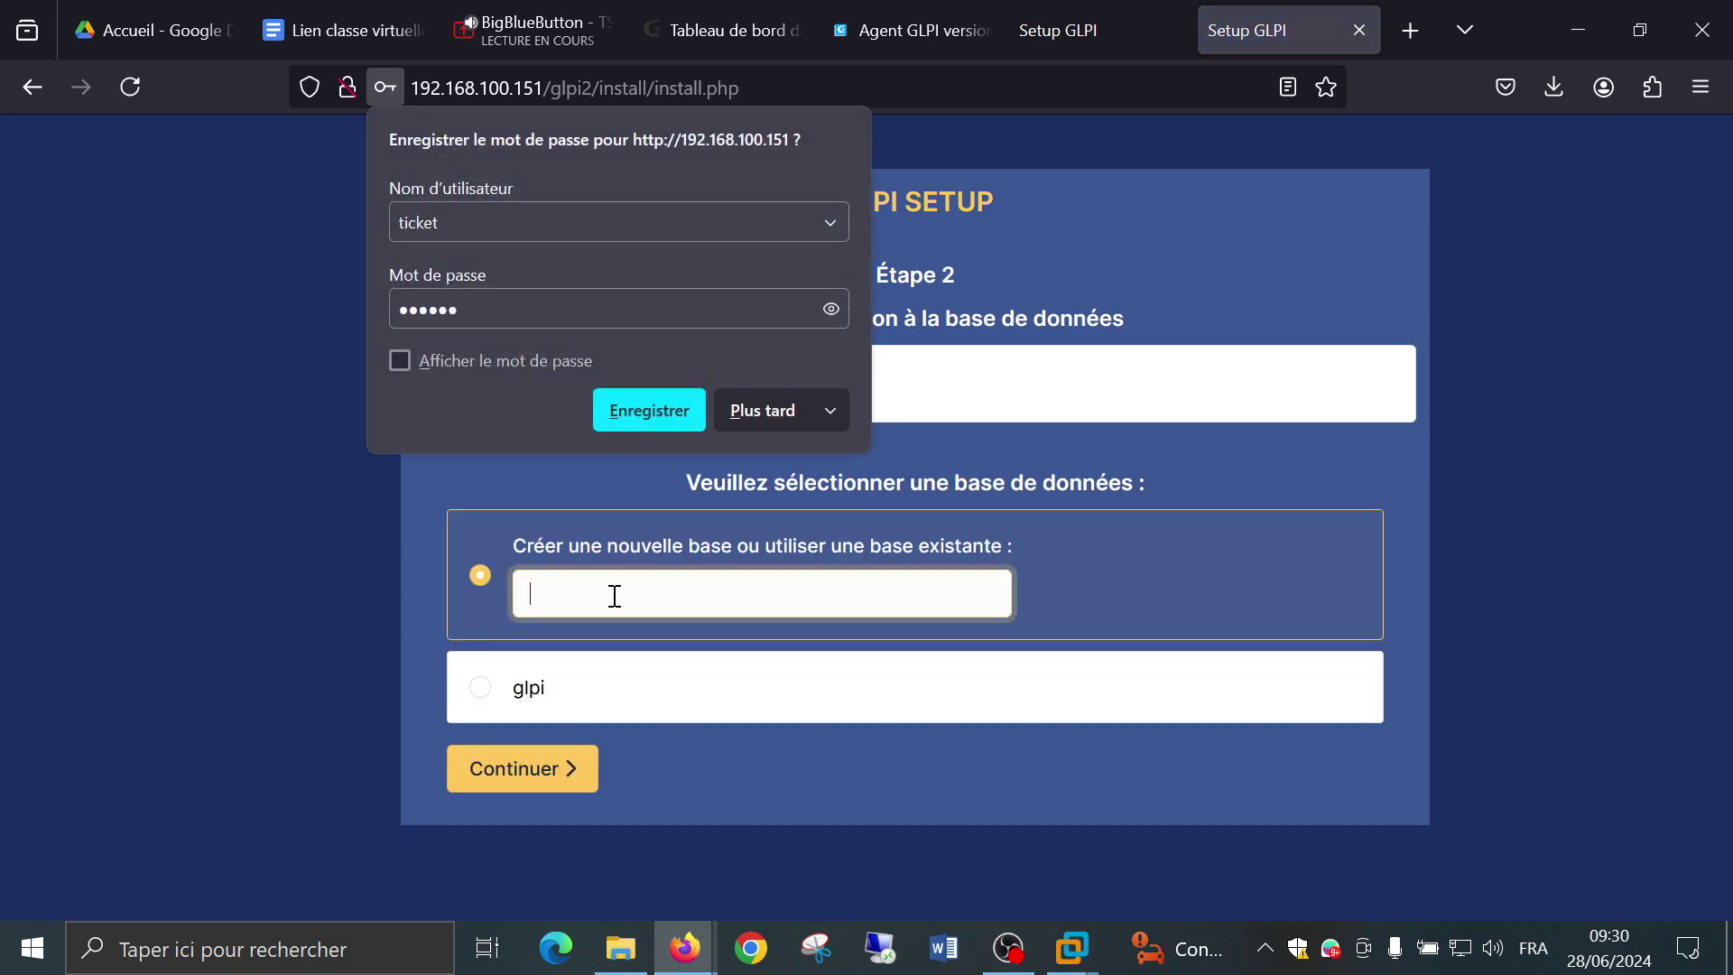
click(746, 416)
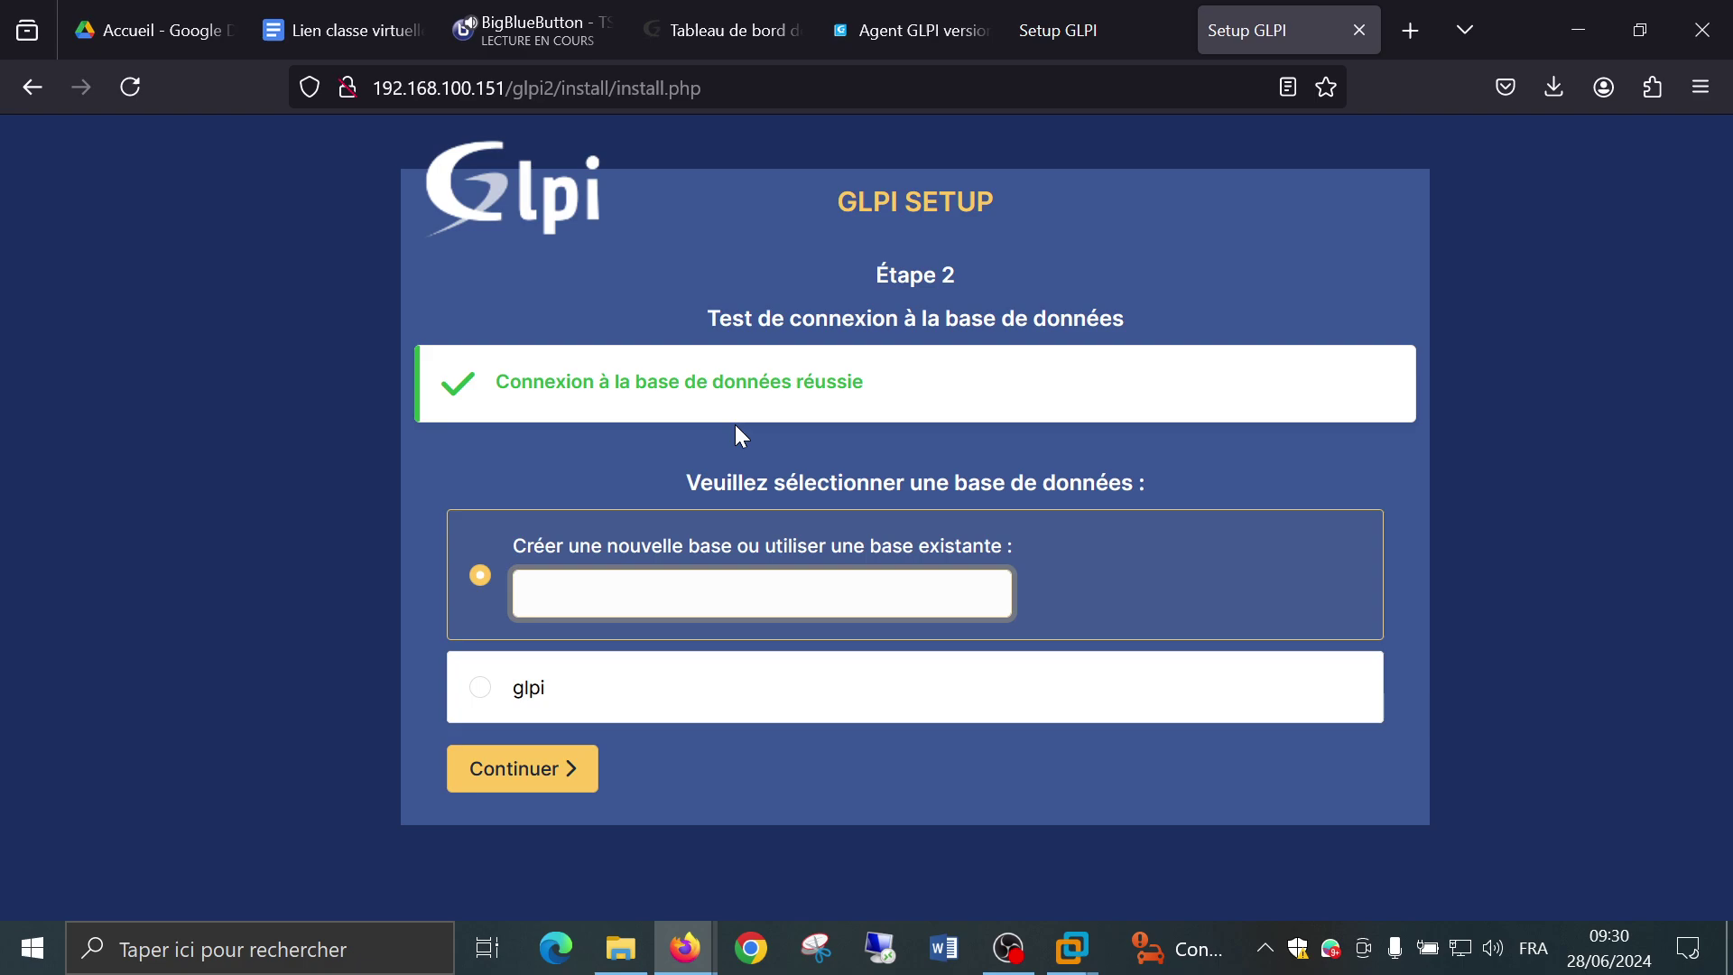
click(315, 626)
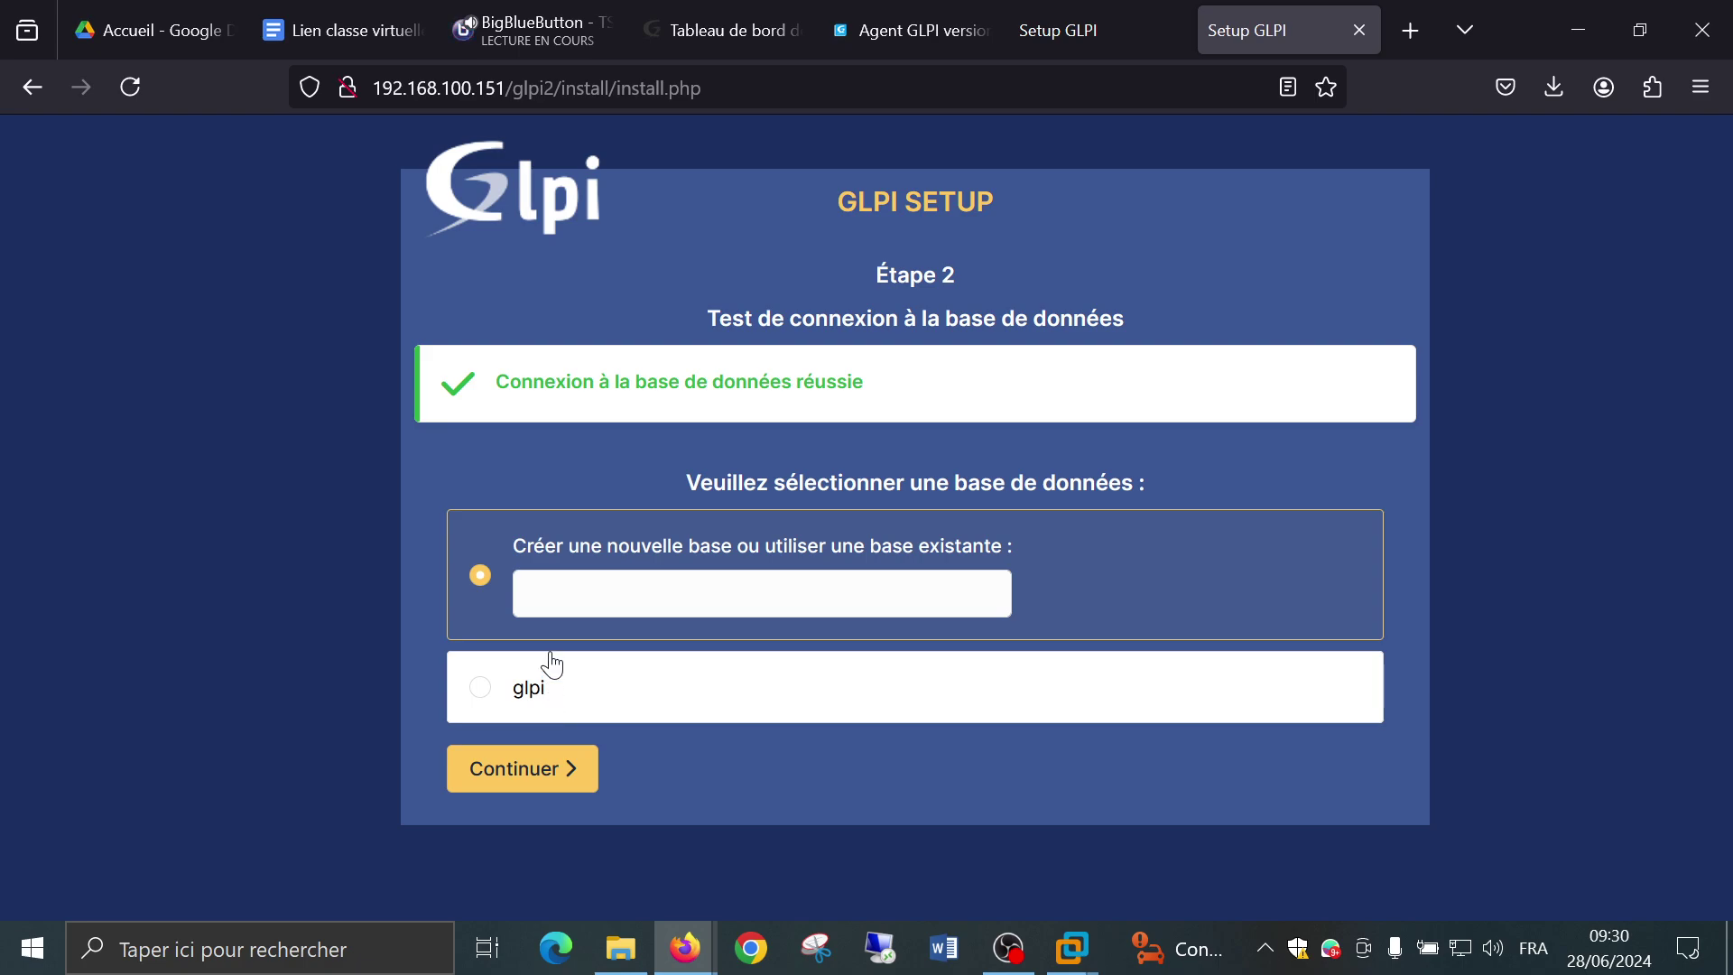
click(560, 579)
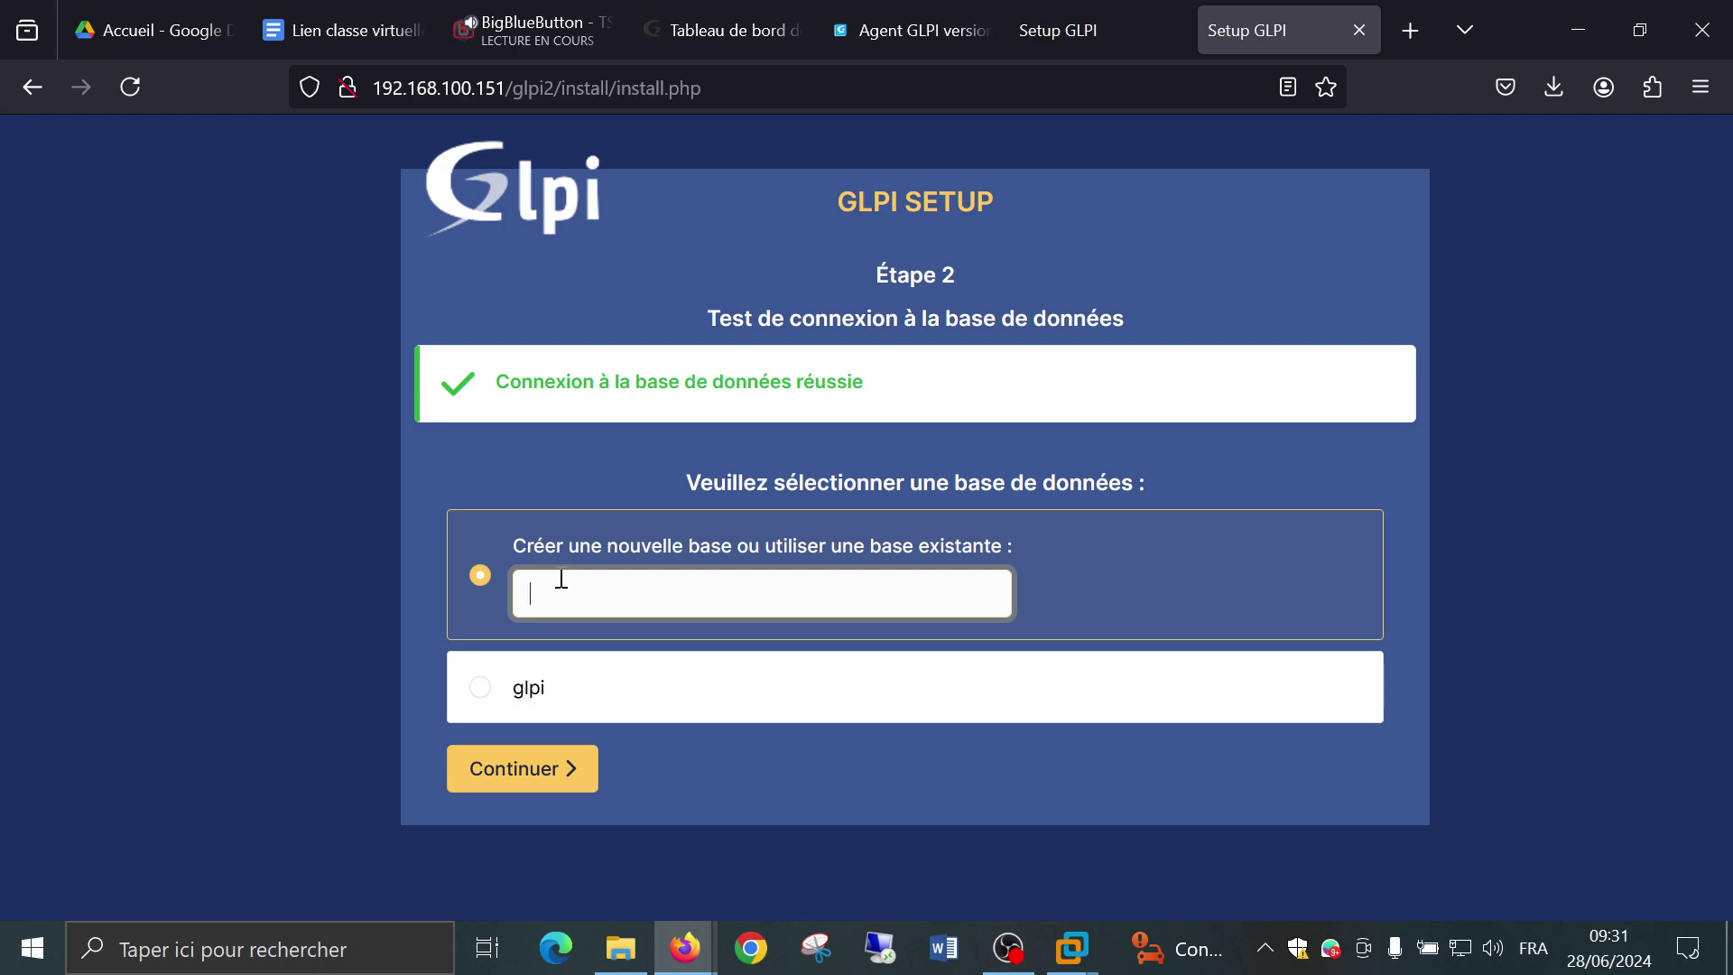
text(glpi2)
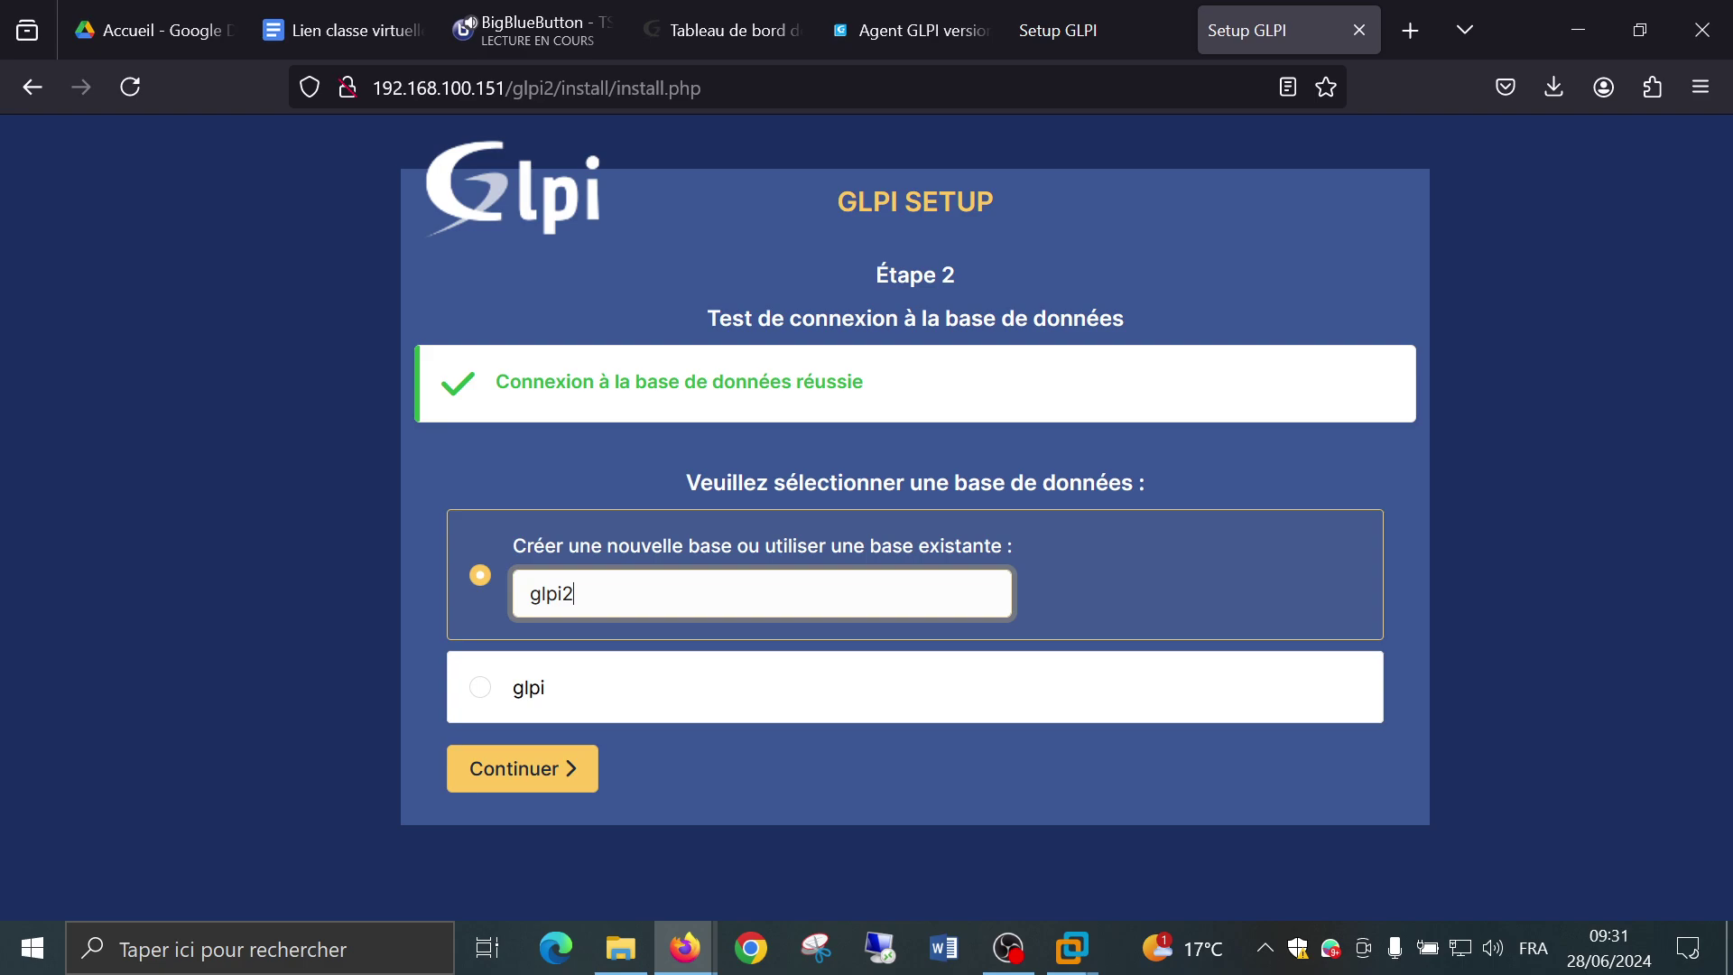
Submit creation of the glpi2 database, then go back after the access-denied error.
click(545, 787)
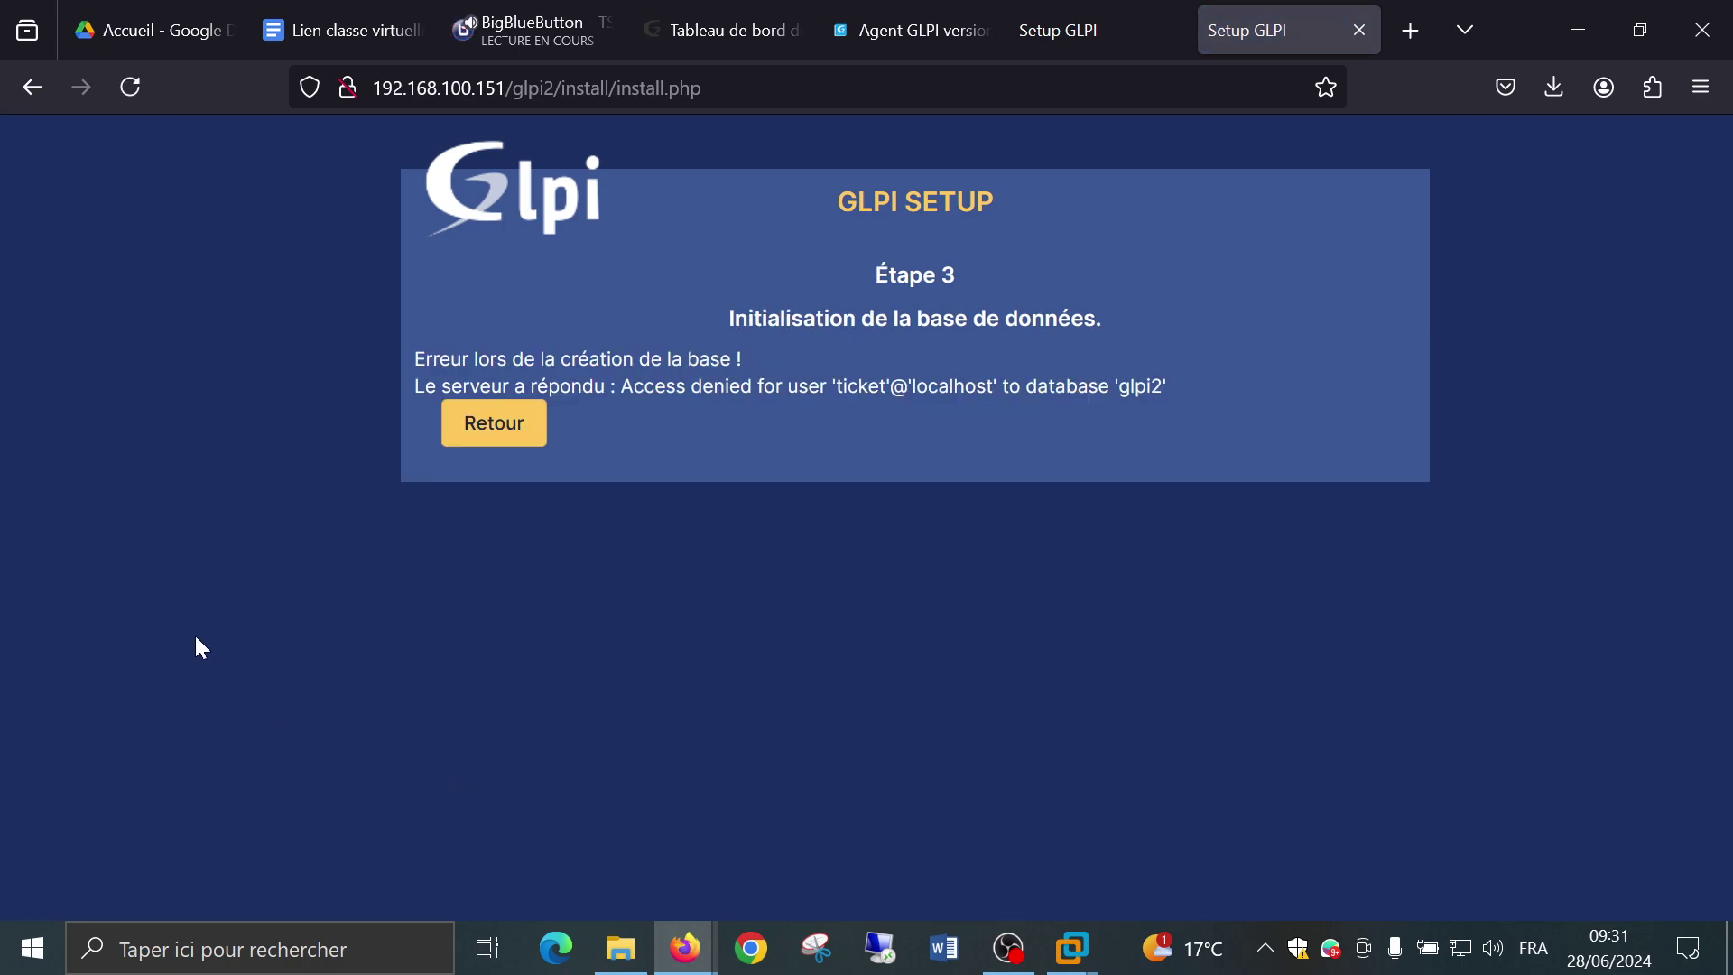
click(503, 435)
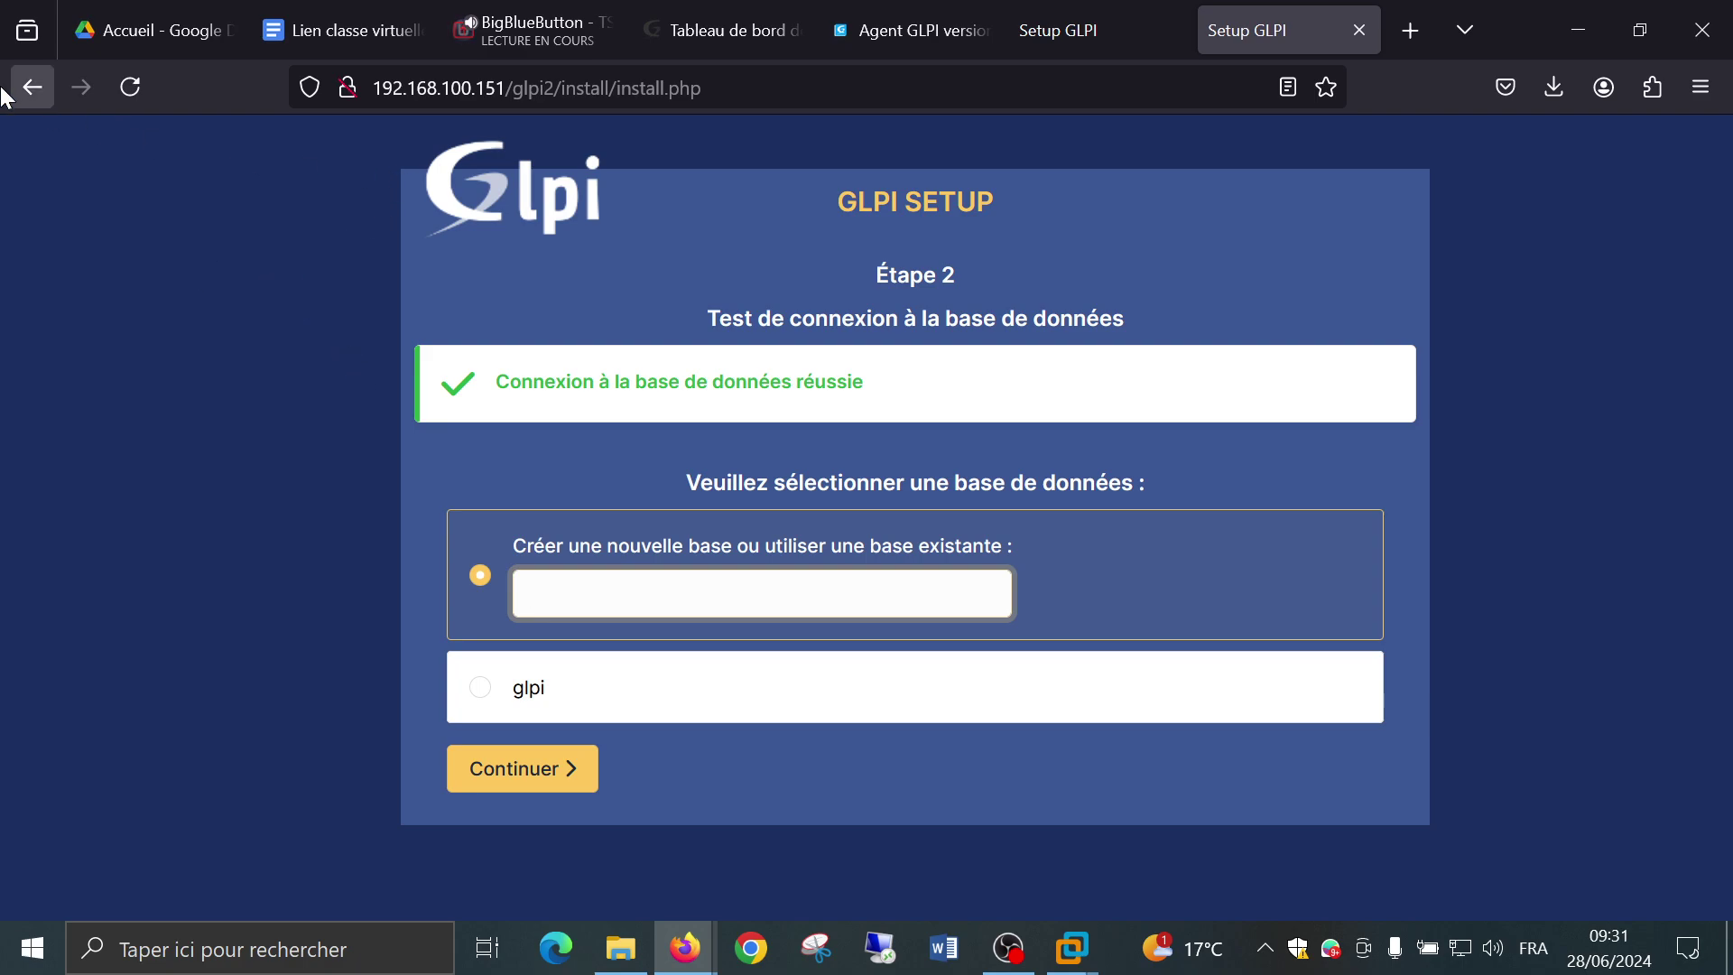
click(33, 88)
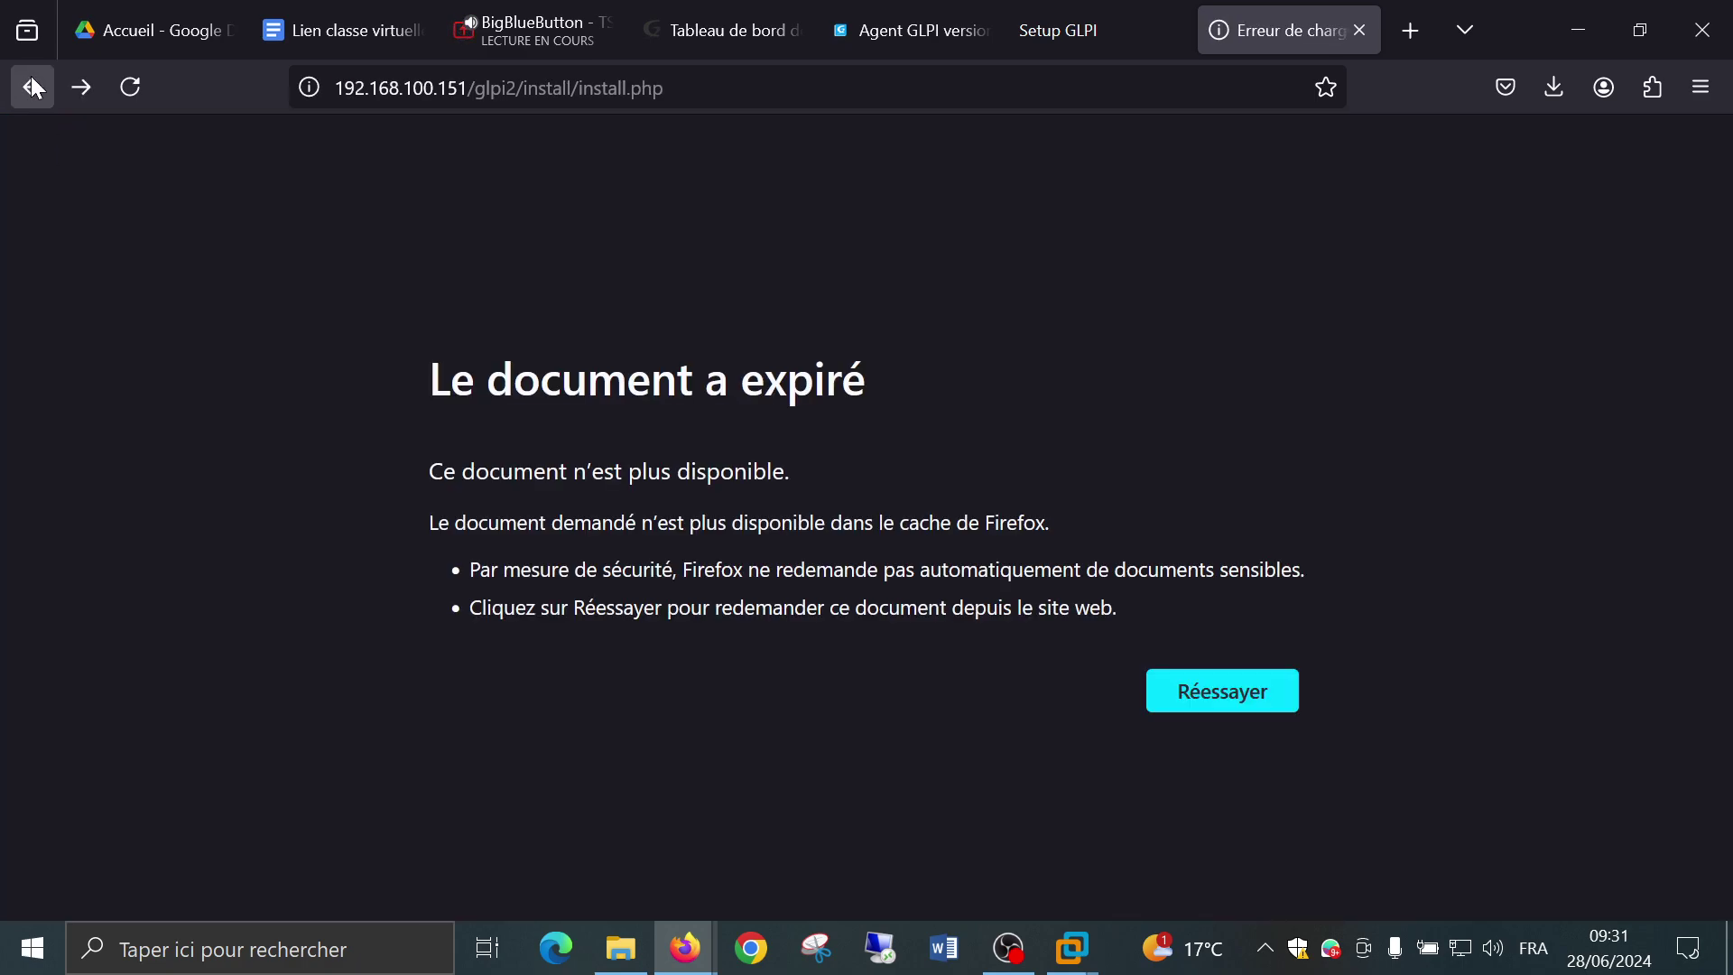
Reload install.php and pass language, licence and new-installation choice to the compatibility check.
click(750, 85)
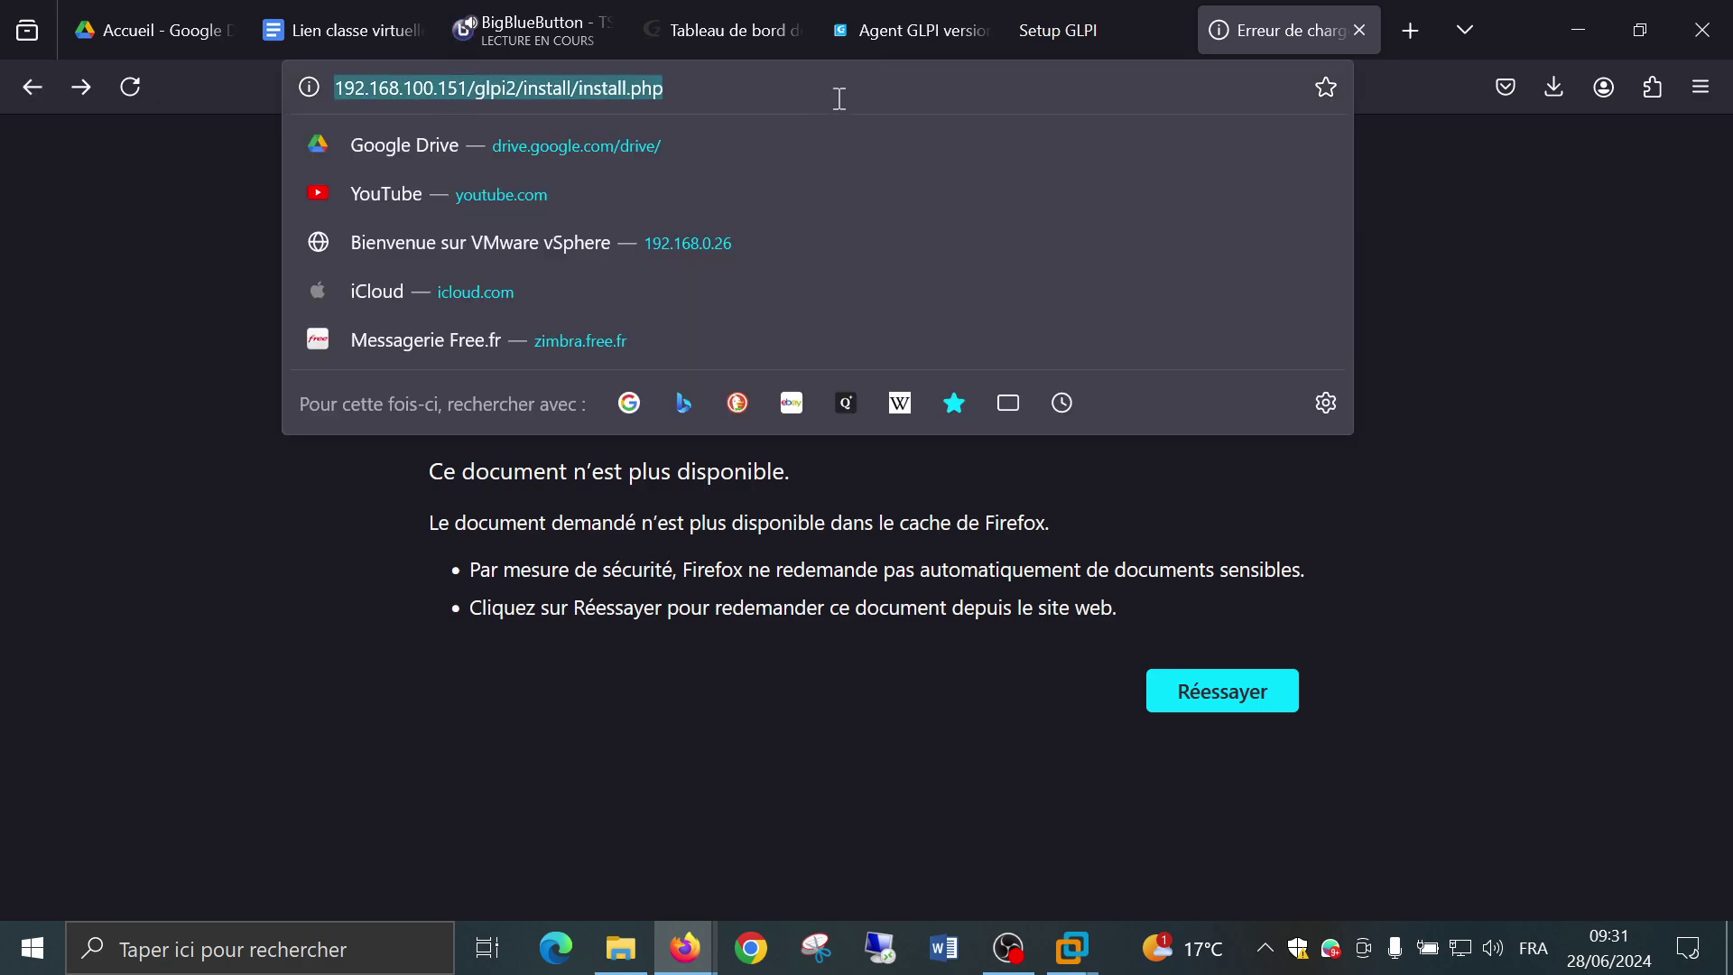
key(Return)
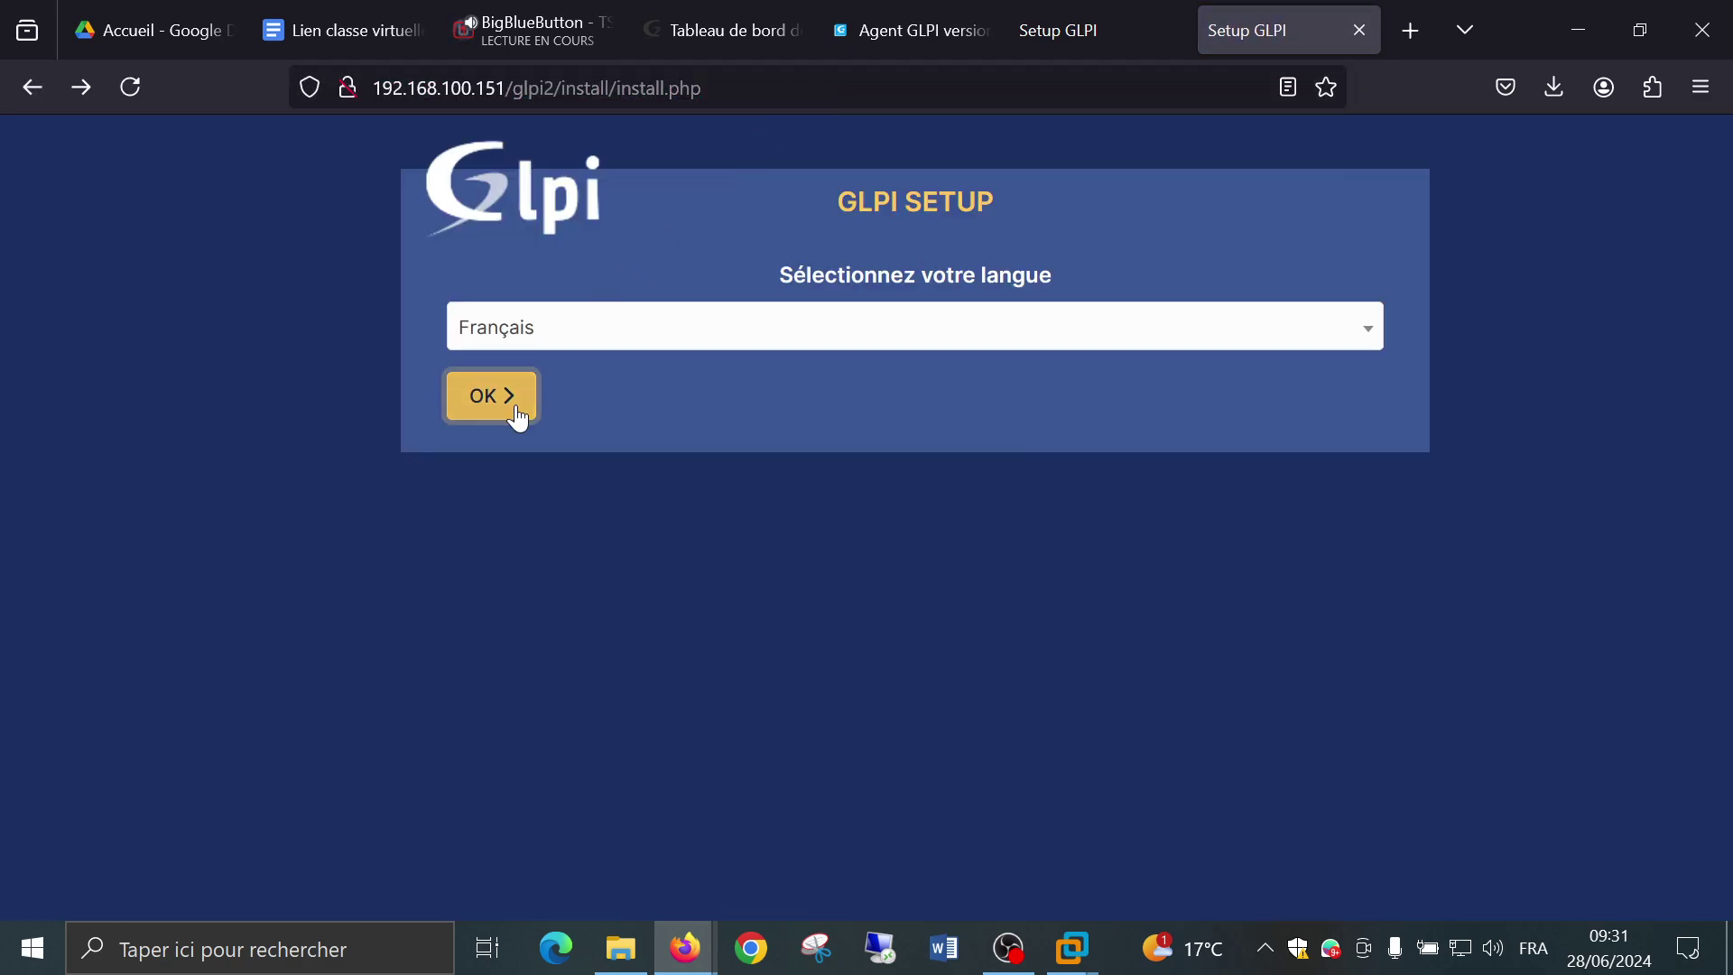
click(515, 402)
click(956, 757)
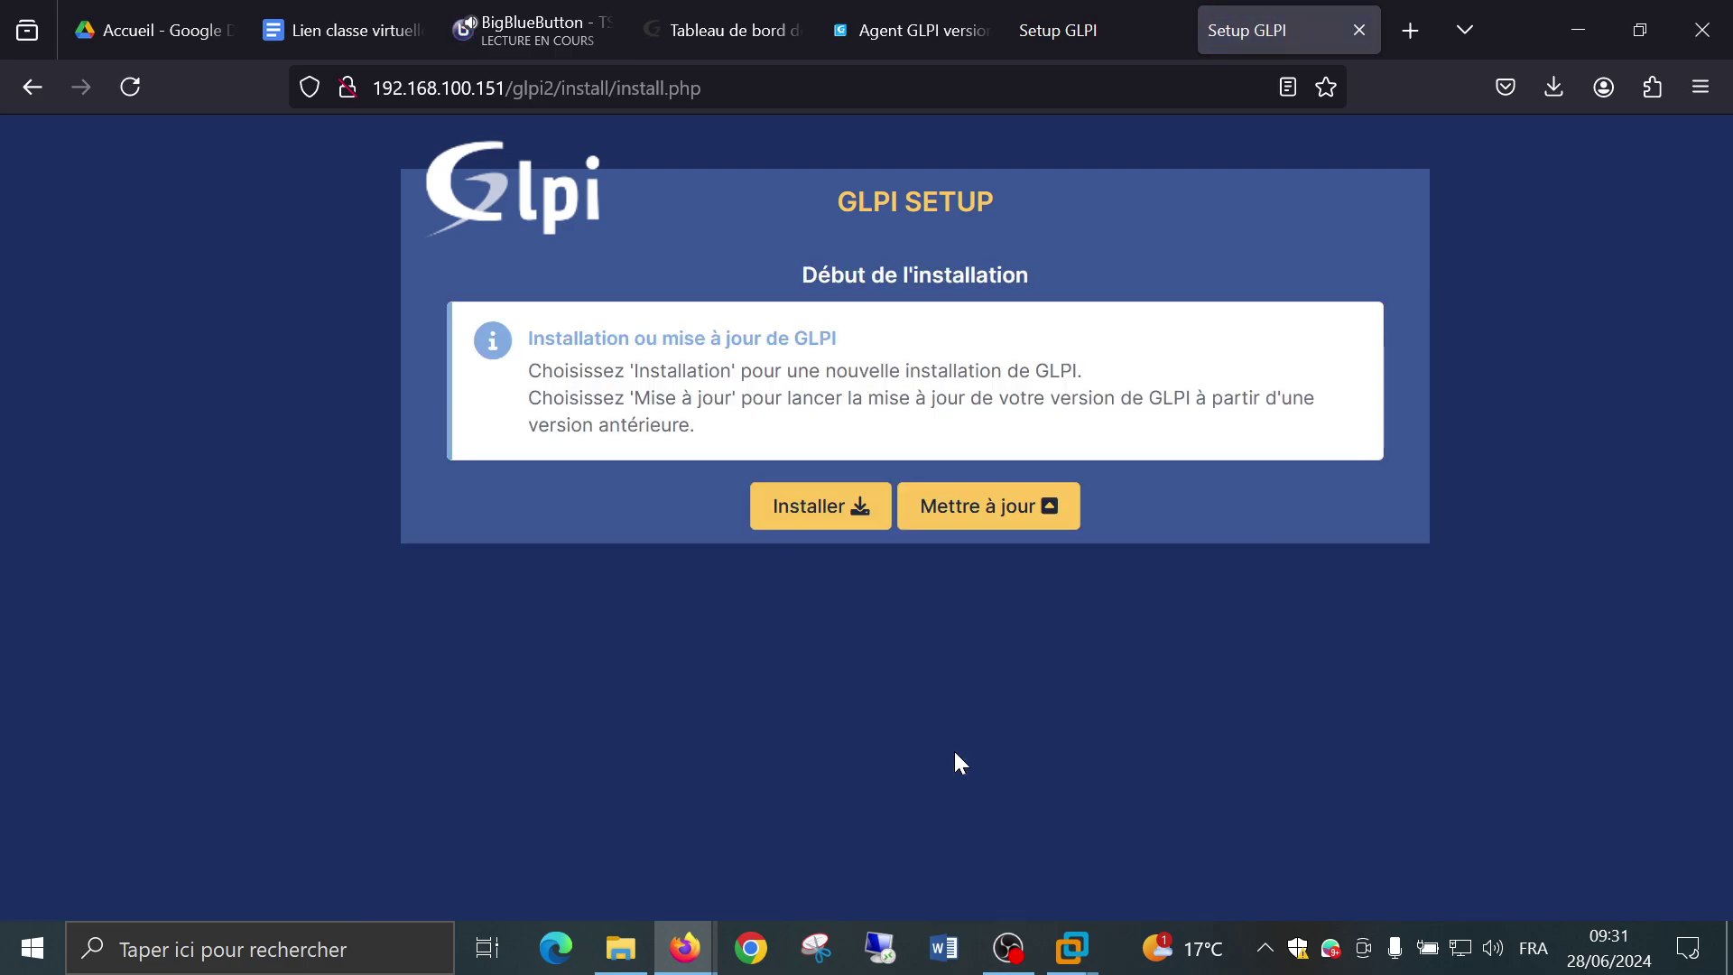
click(851, 508)
scroll(847, 510, down, 15)
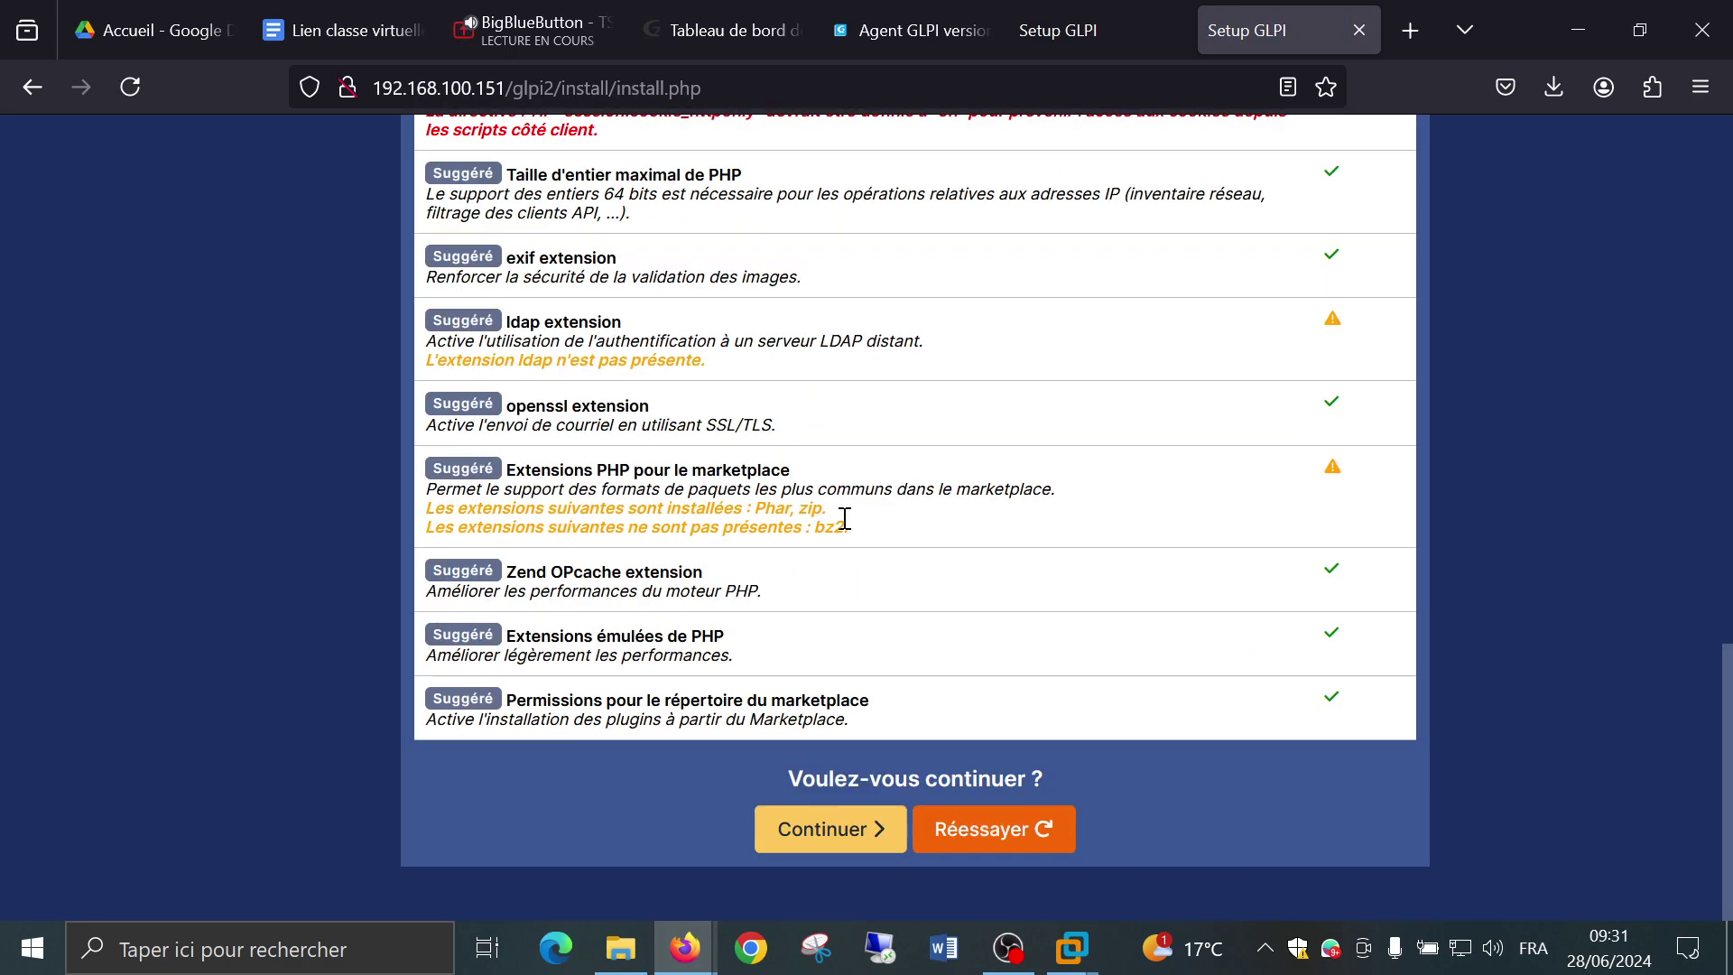
Submit the connection with server localhost and SQL user root, which is refused.
click(864, 832)
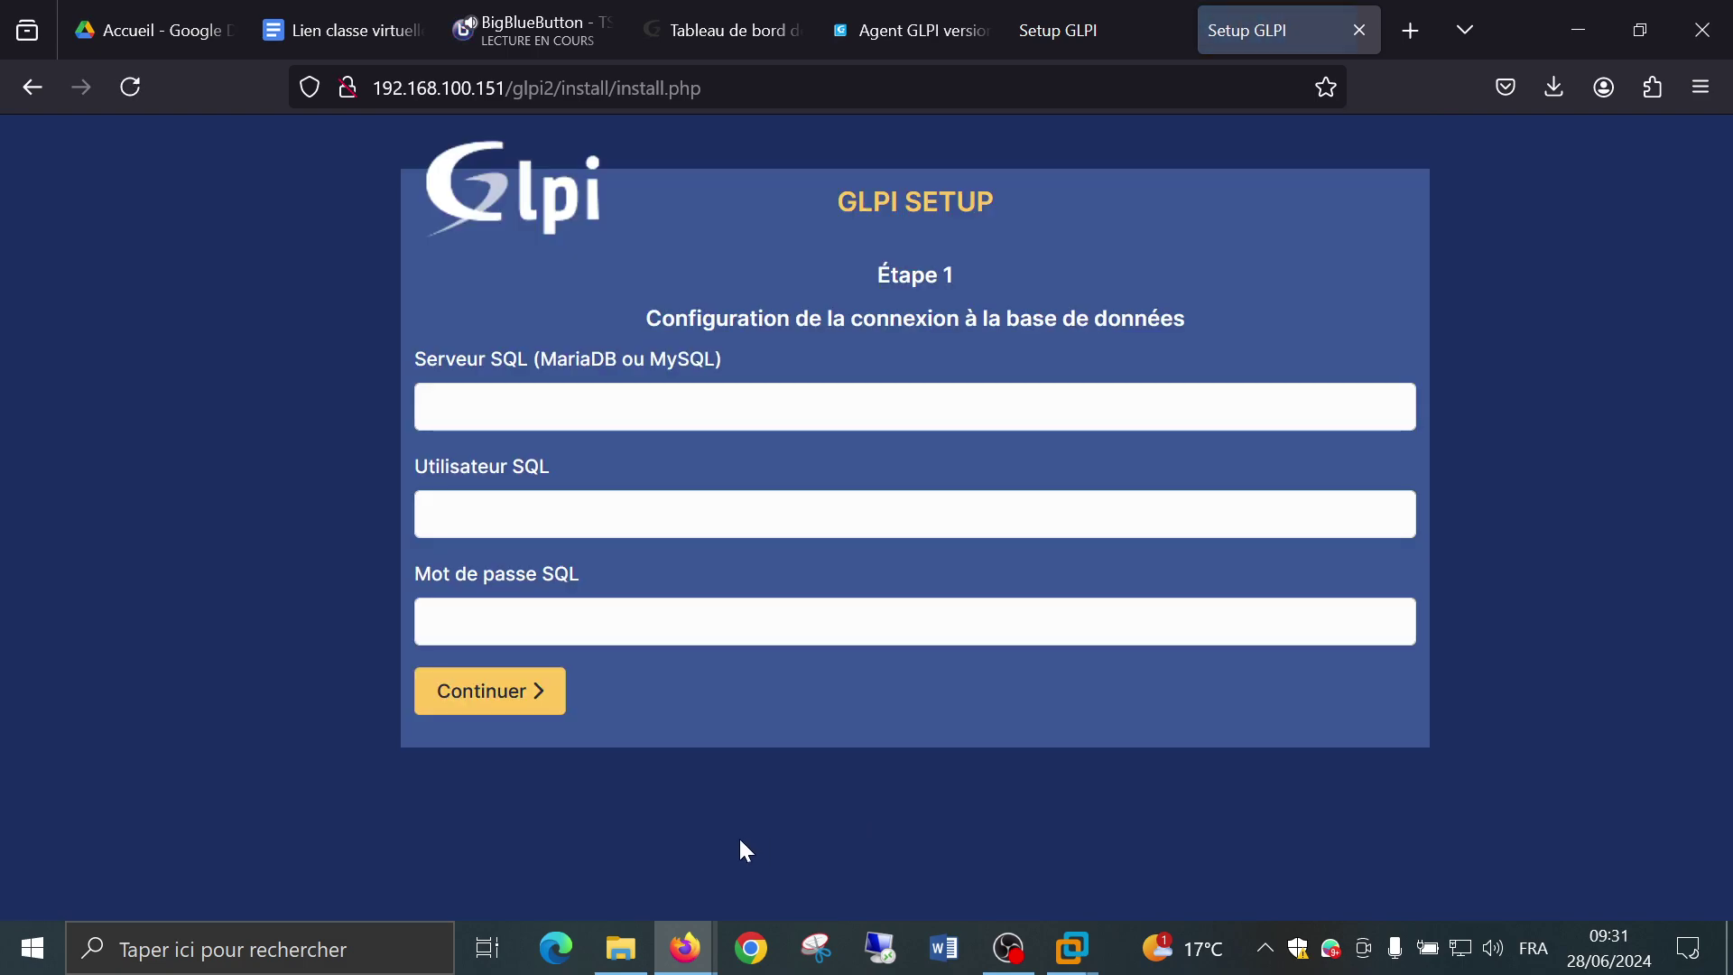
click(763, 419)
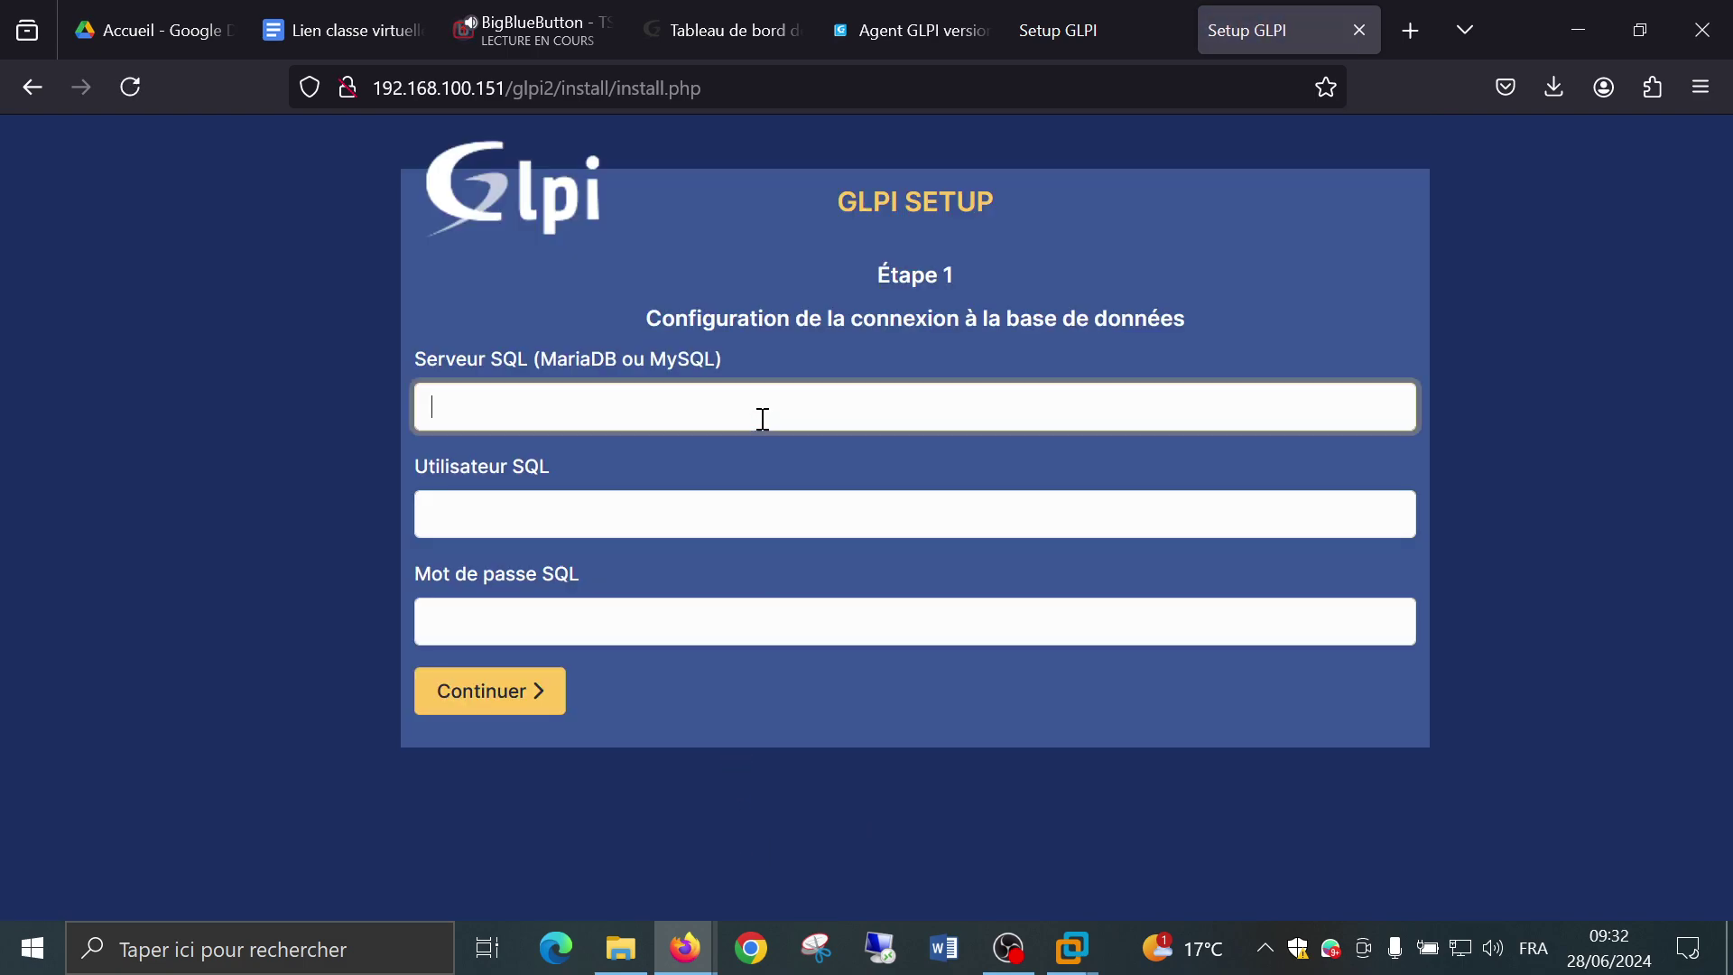
text(localh)
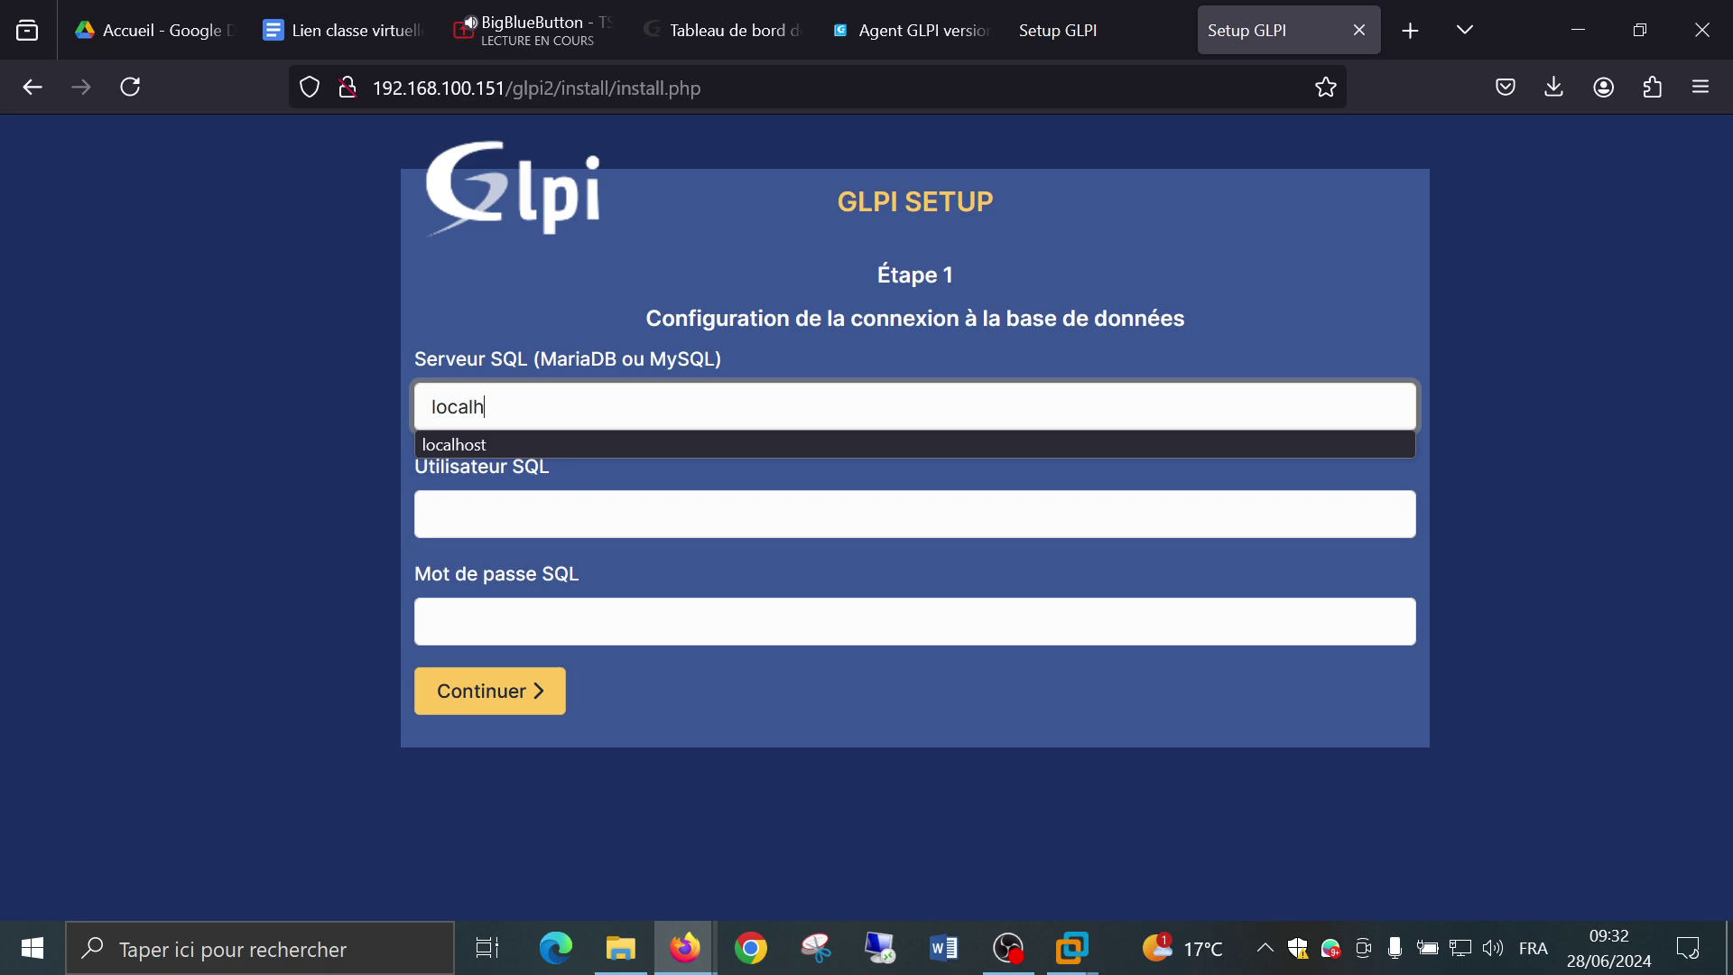
text(ost)
key(Tab)
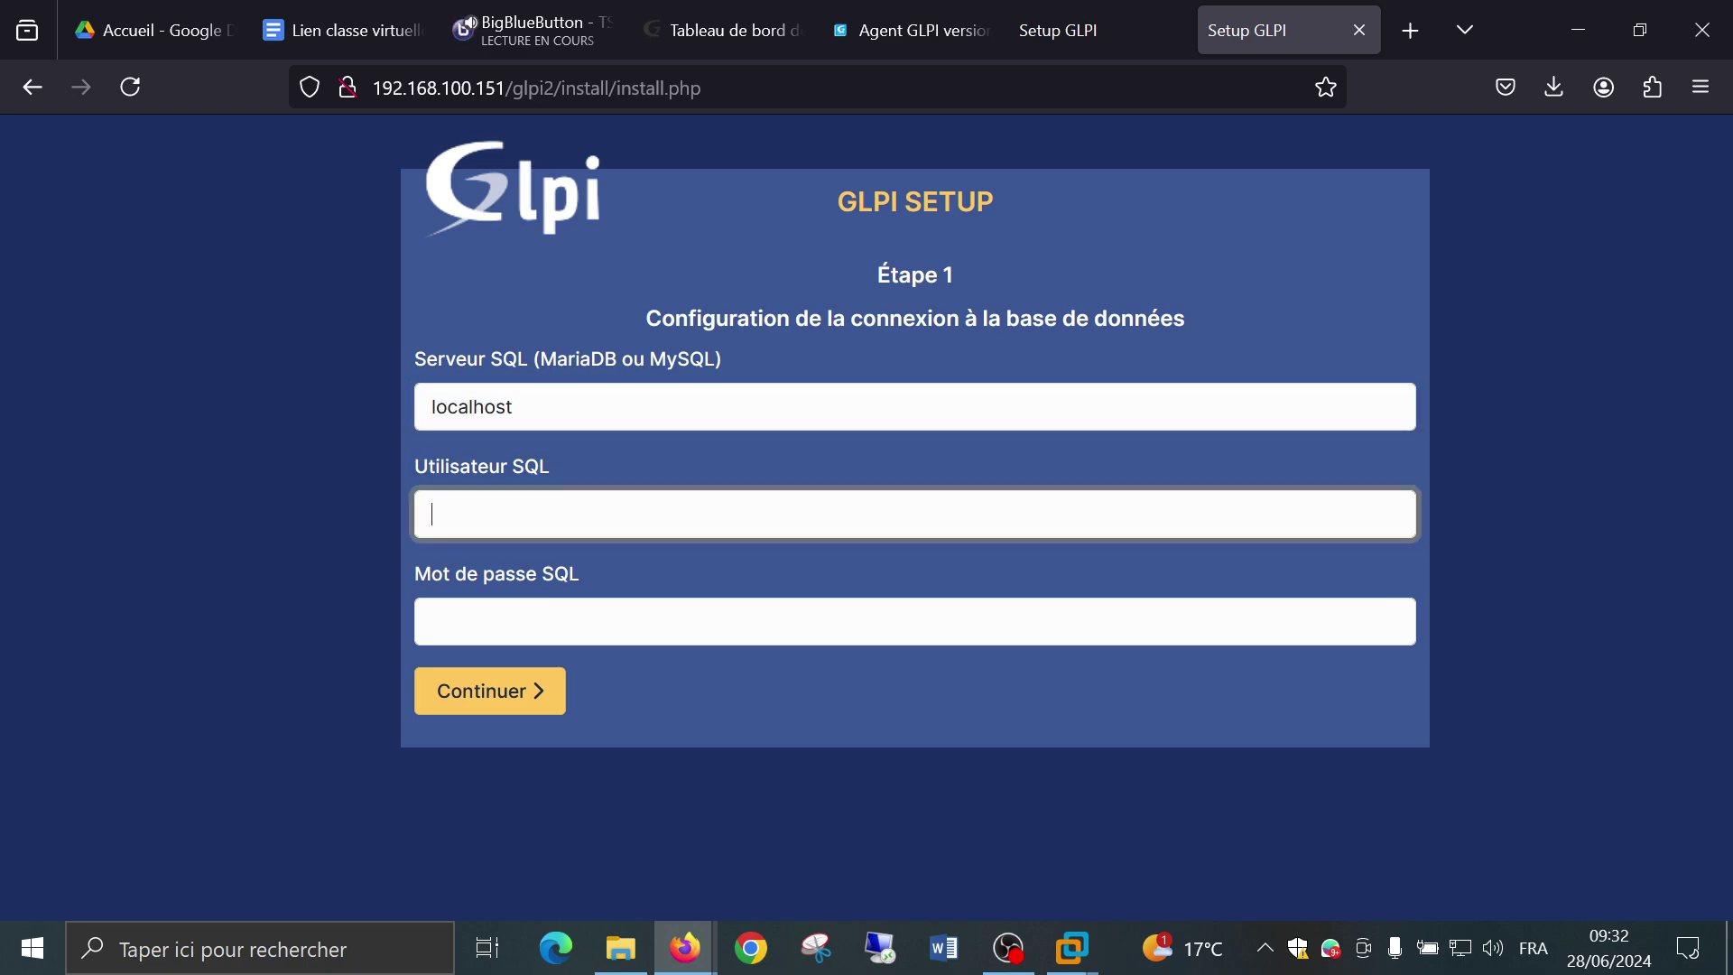
text(tick)
key(BackSpace)
key(BackSpace)
key(BackSpace)
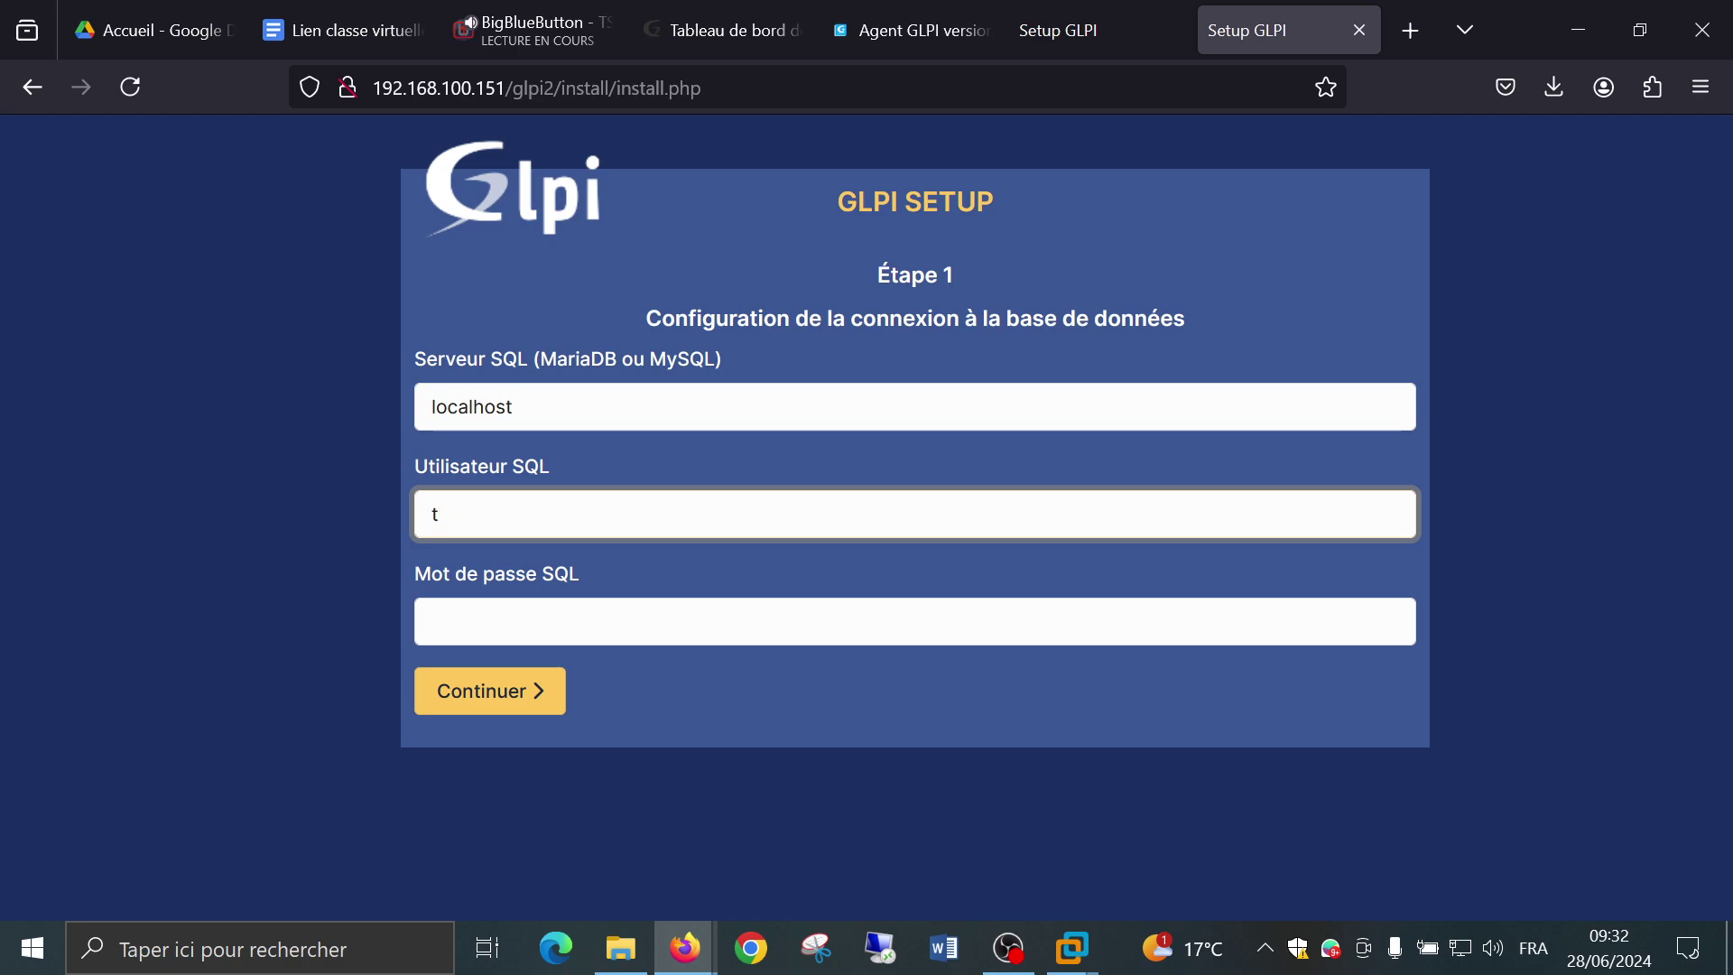
key(BackSpace)
text(root)
key(Return)
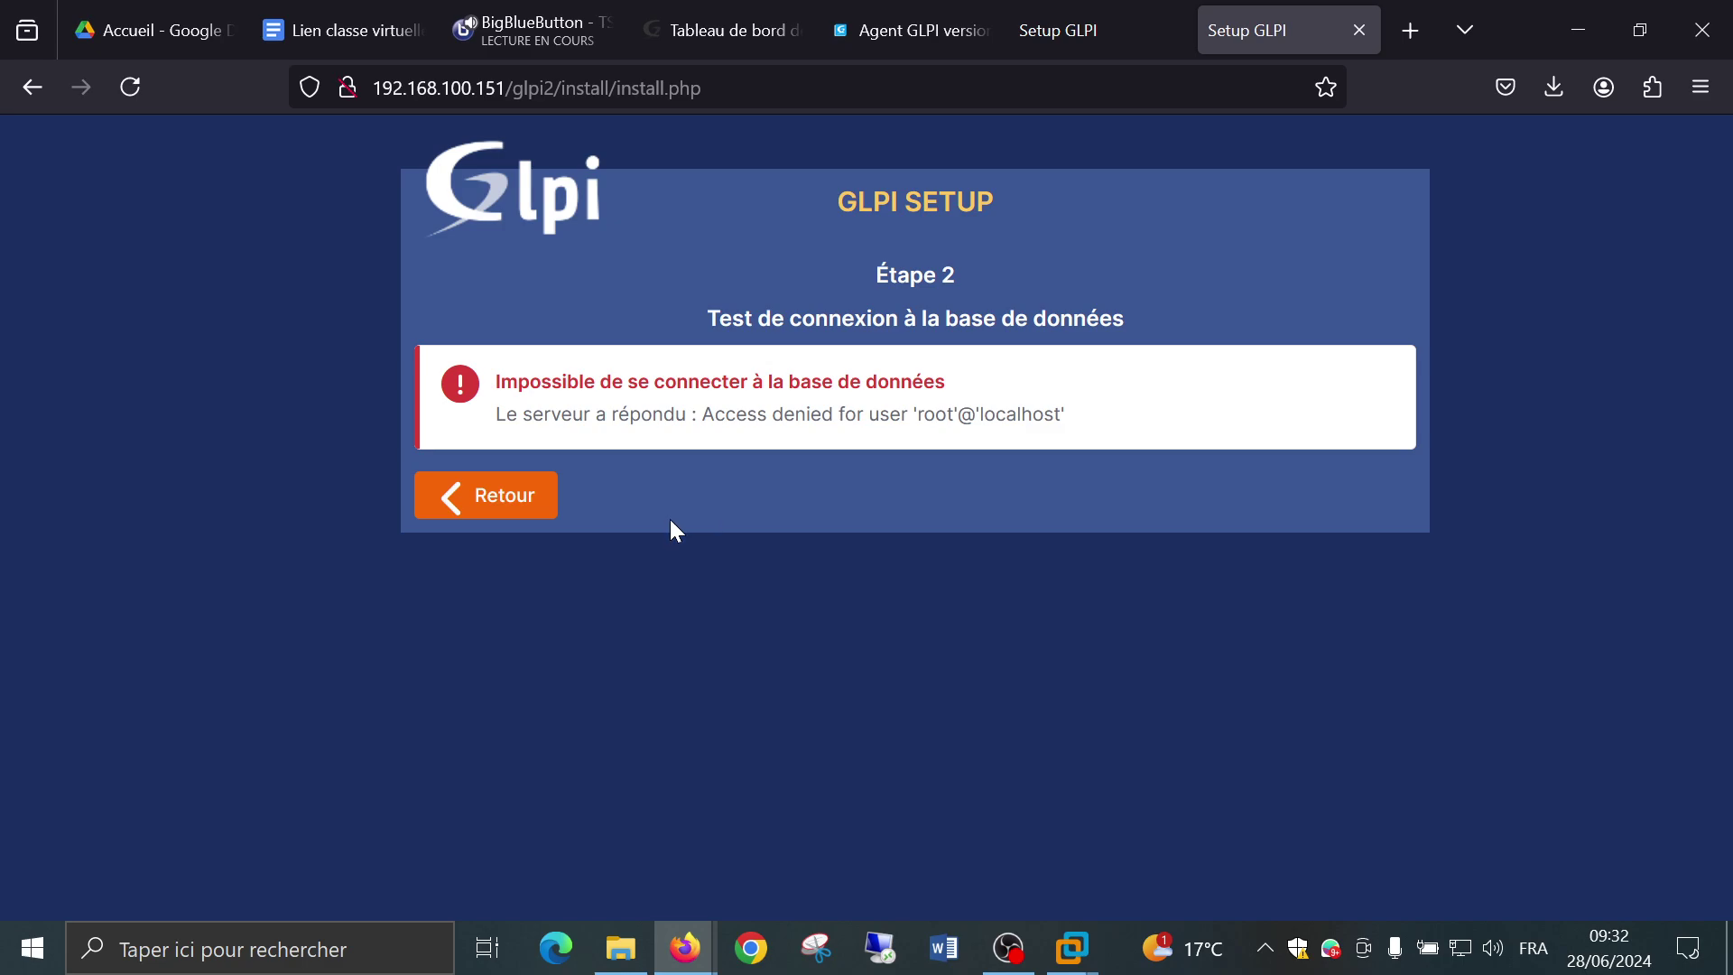
Return to the connection form and re-enter localhost with user root and a password.
click(542, 502)
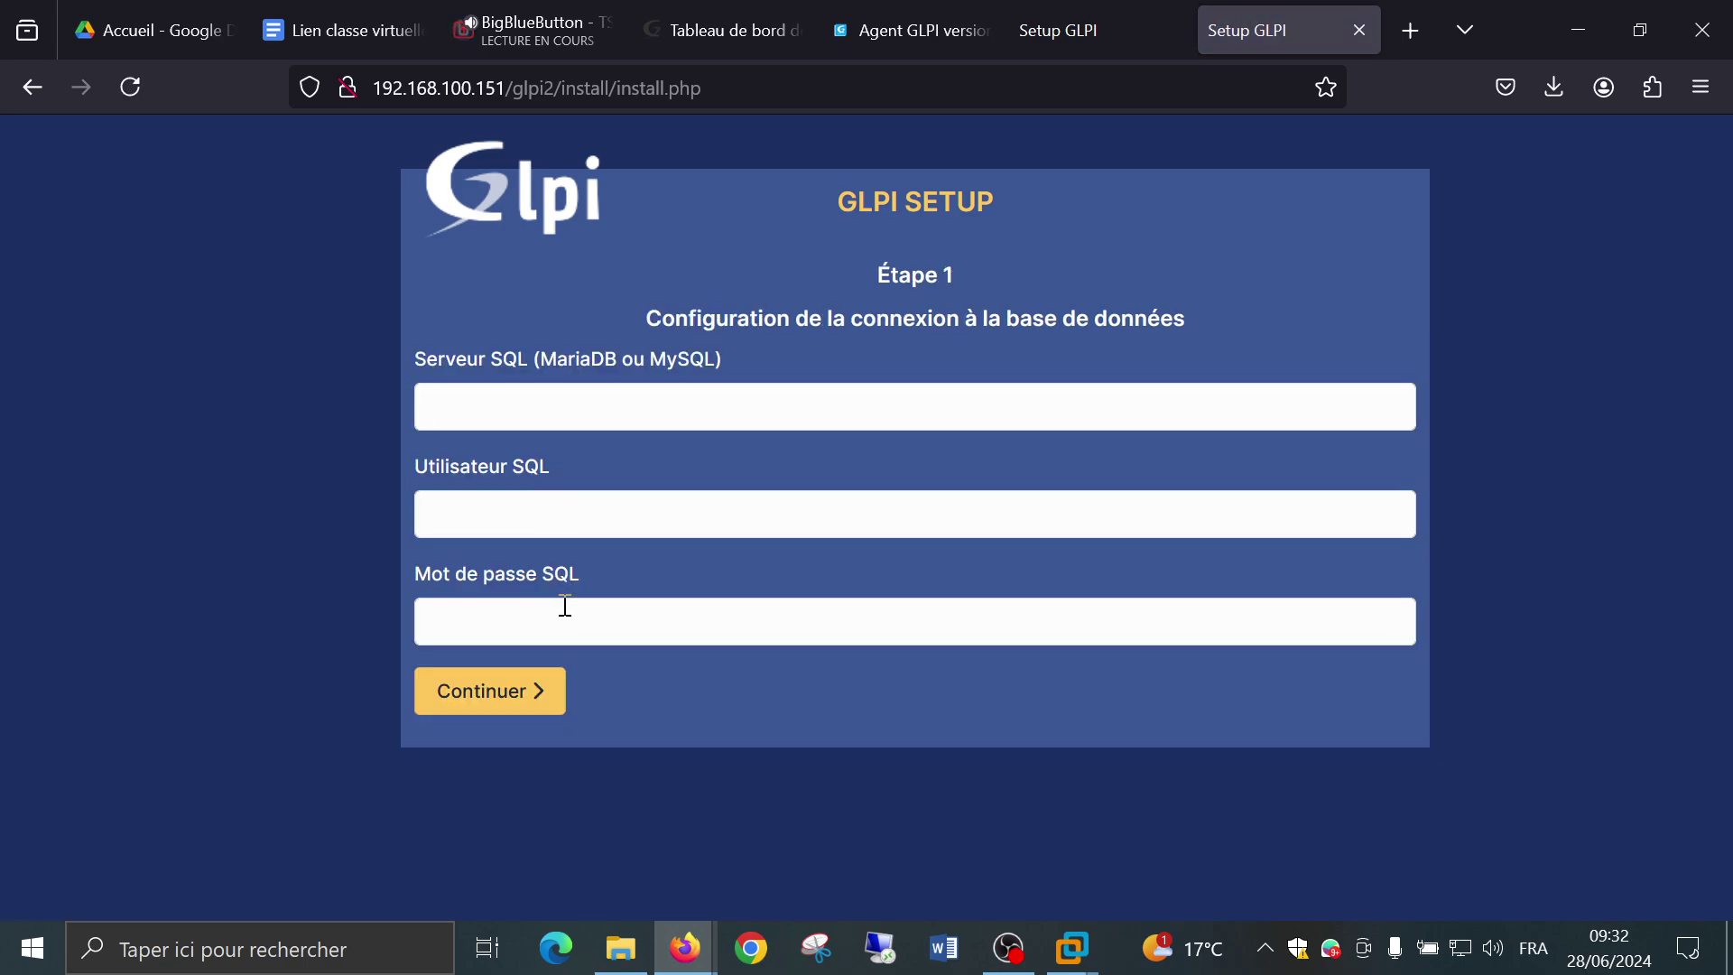
click(623, 412)
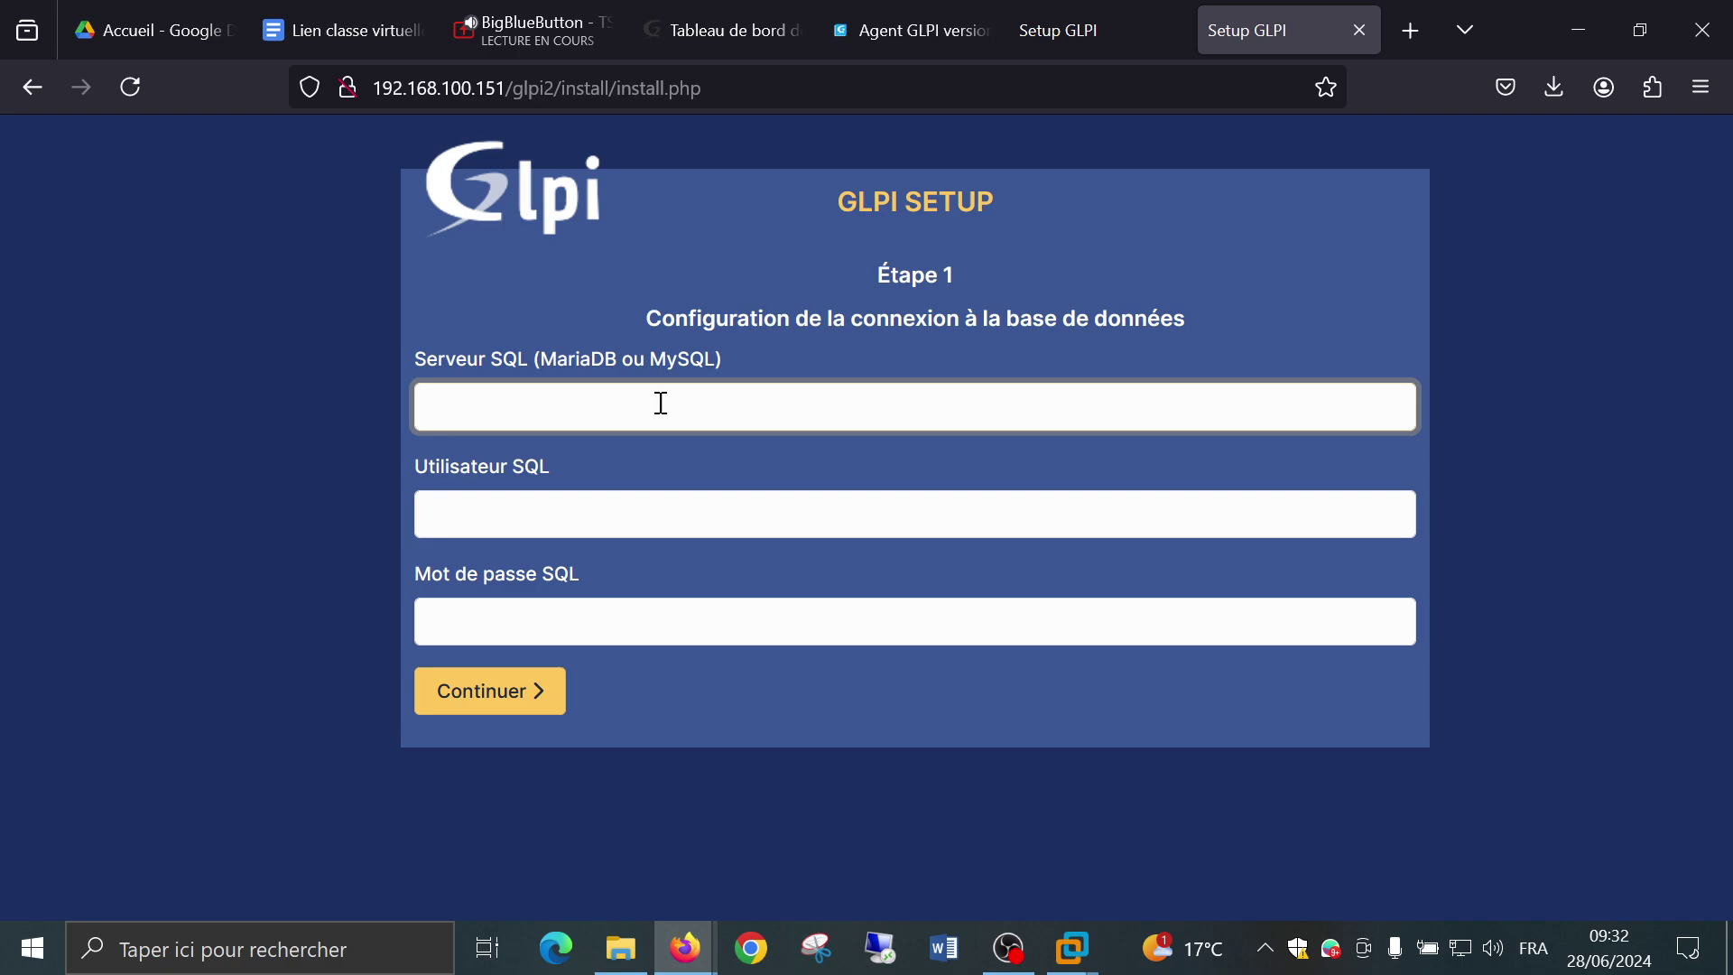
text(localhost)
key(Tab)
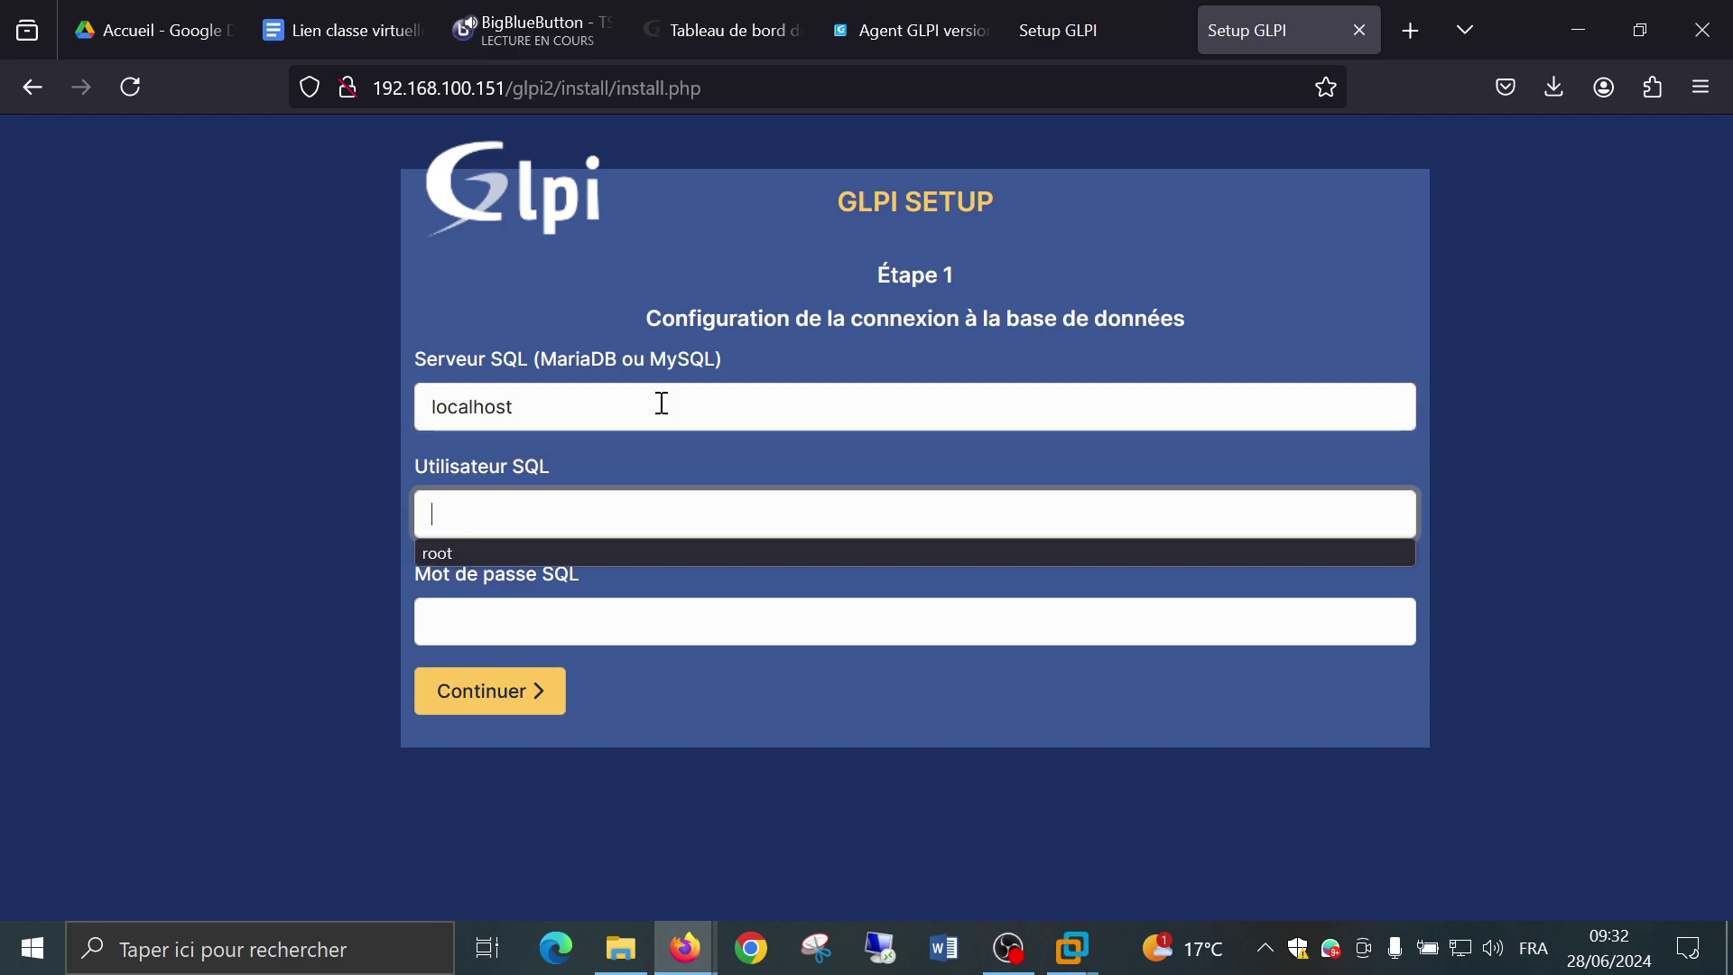
text(root)
key(Tab)
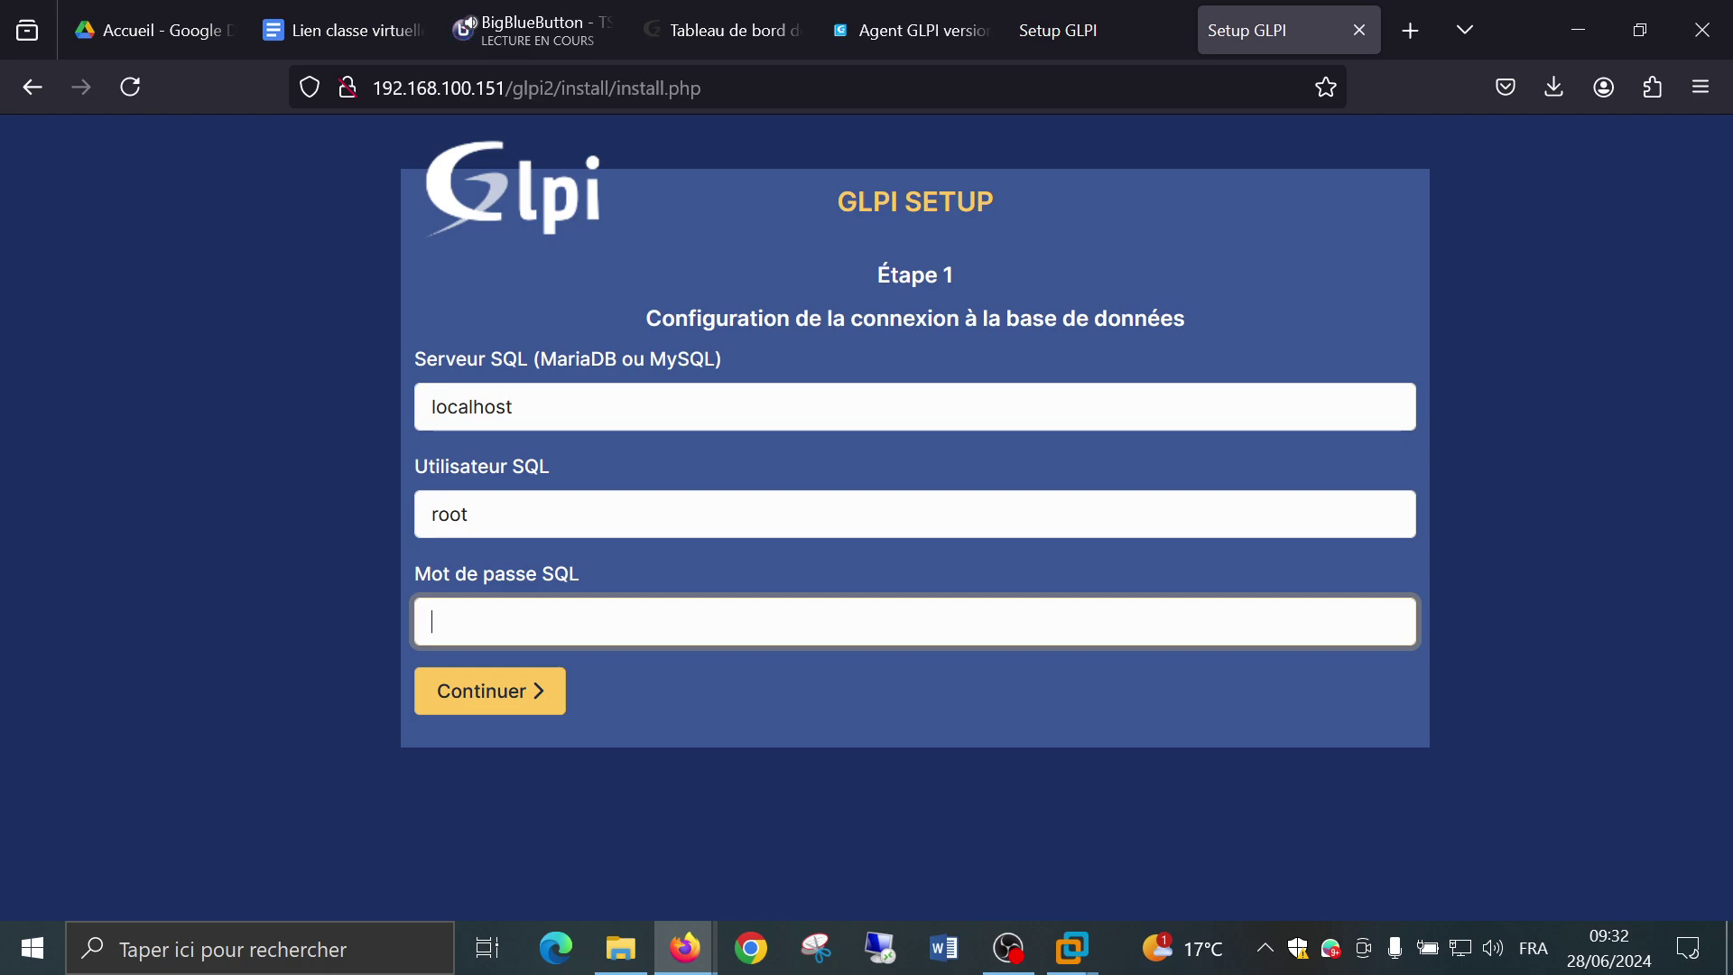
text(root)
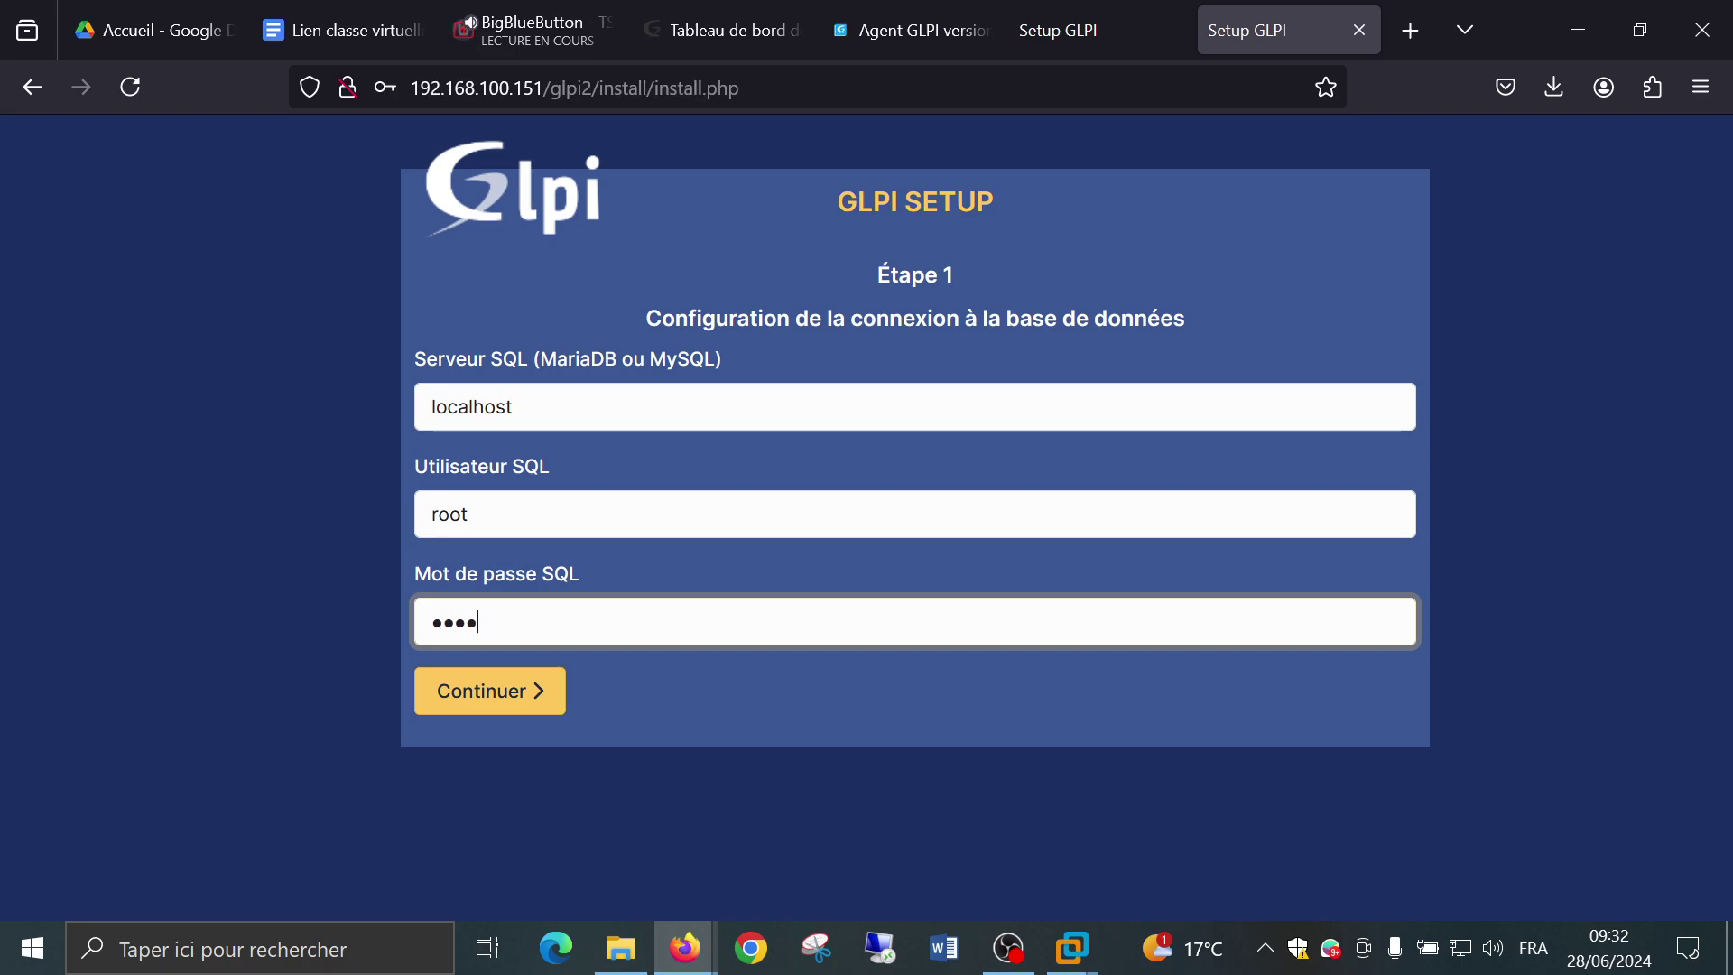
key(BackSpace)
key(BackSpace)
key(BackSpace)
key(BackSpace)
text(admin)
Replace the SQL user with ticket, enter its password, and submit the connection.
double_click(613, 514)
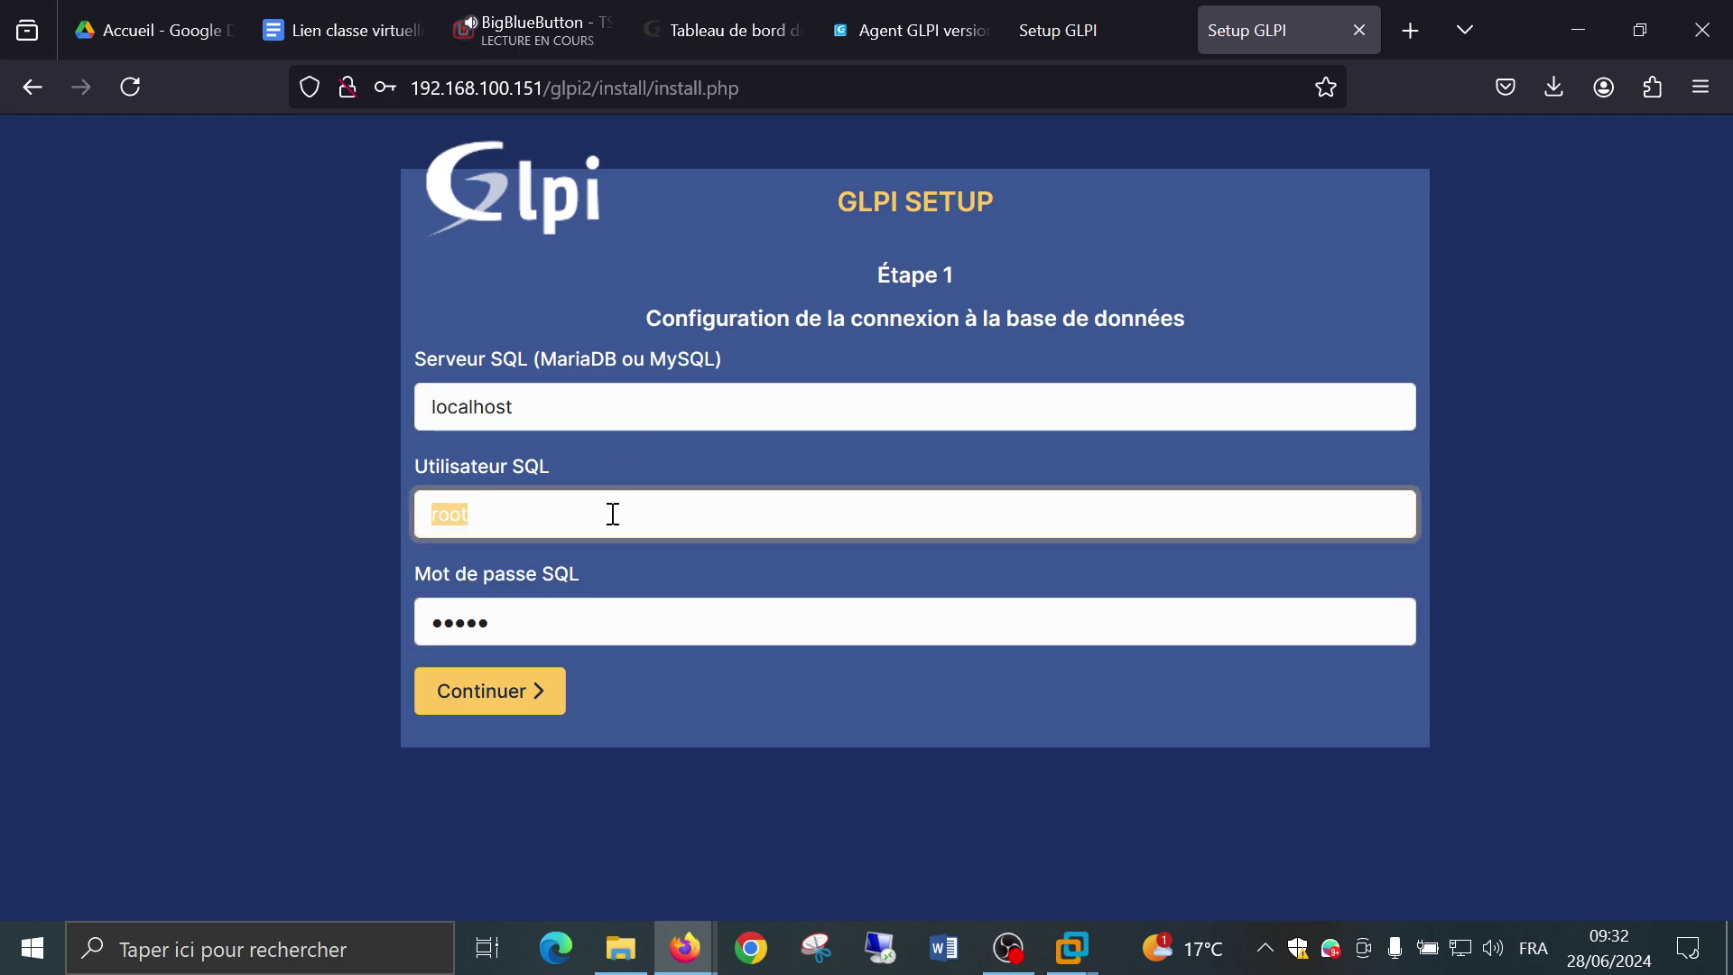
text(ticket)
key(Tab)
text(ticket)
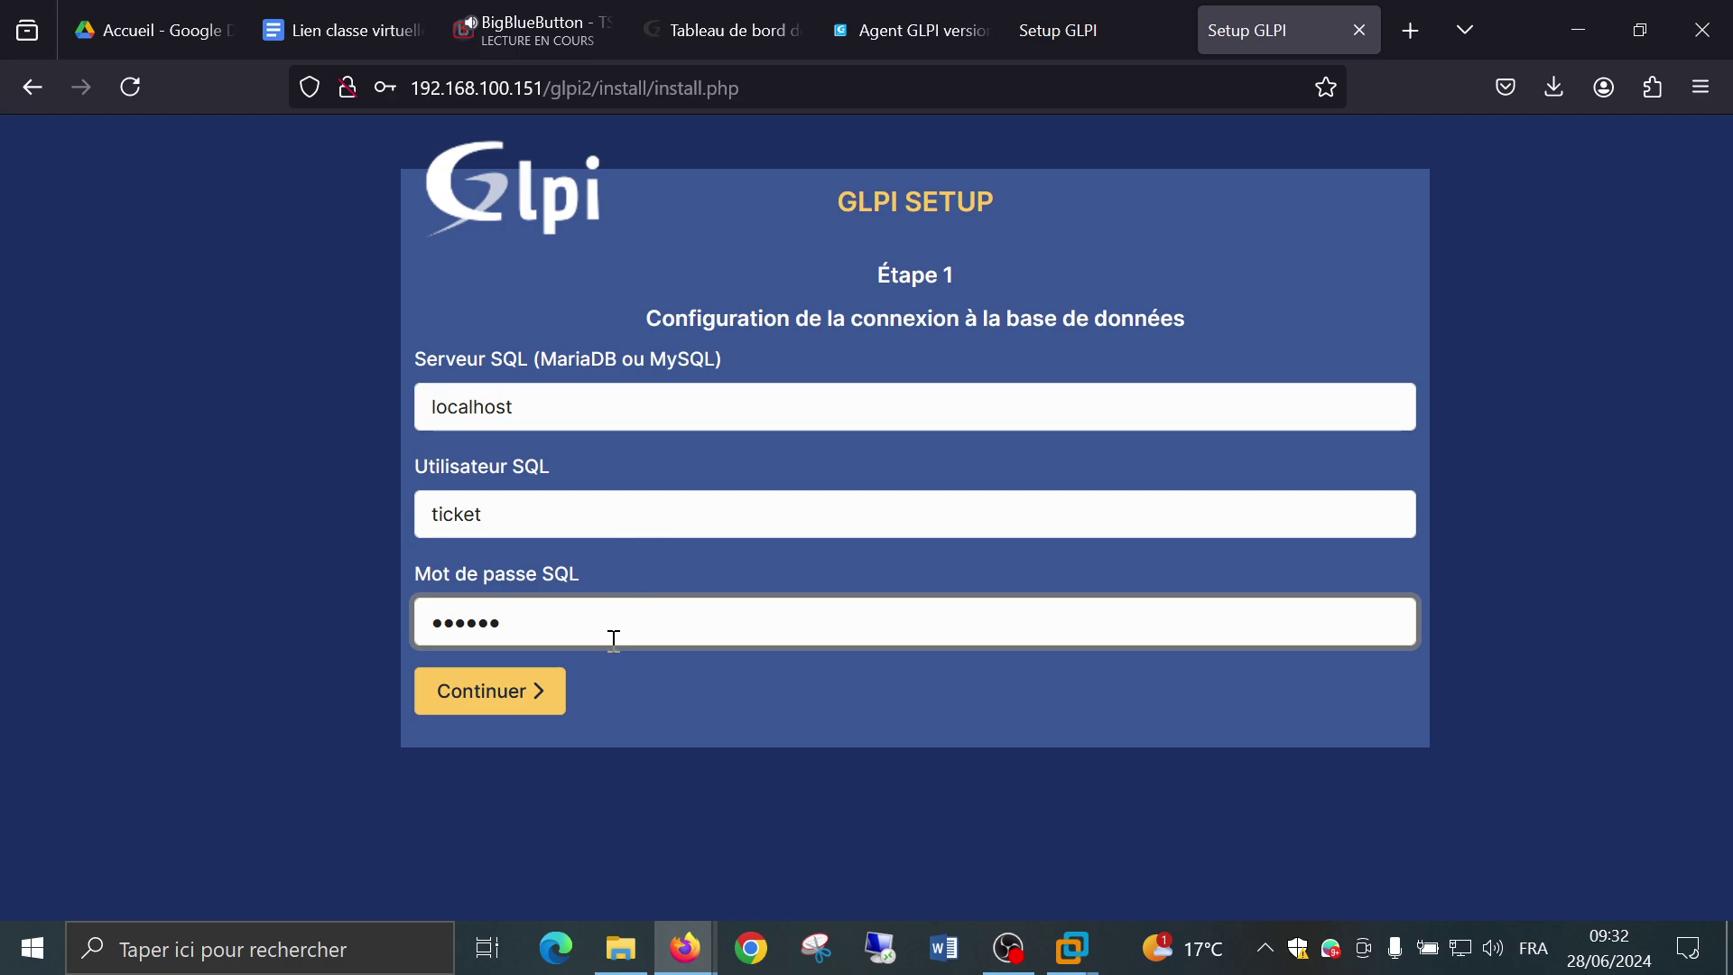
click(553, 686)
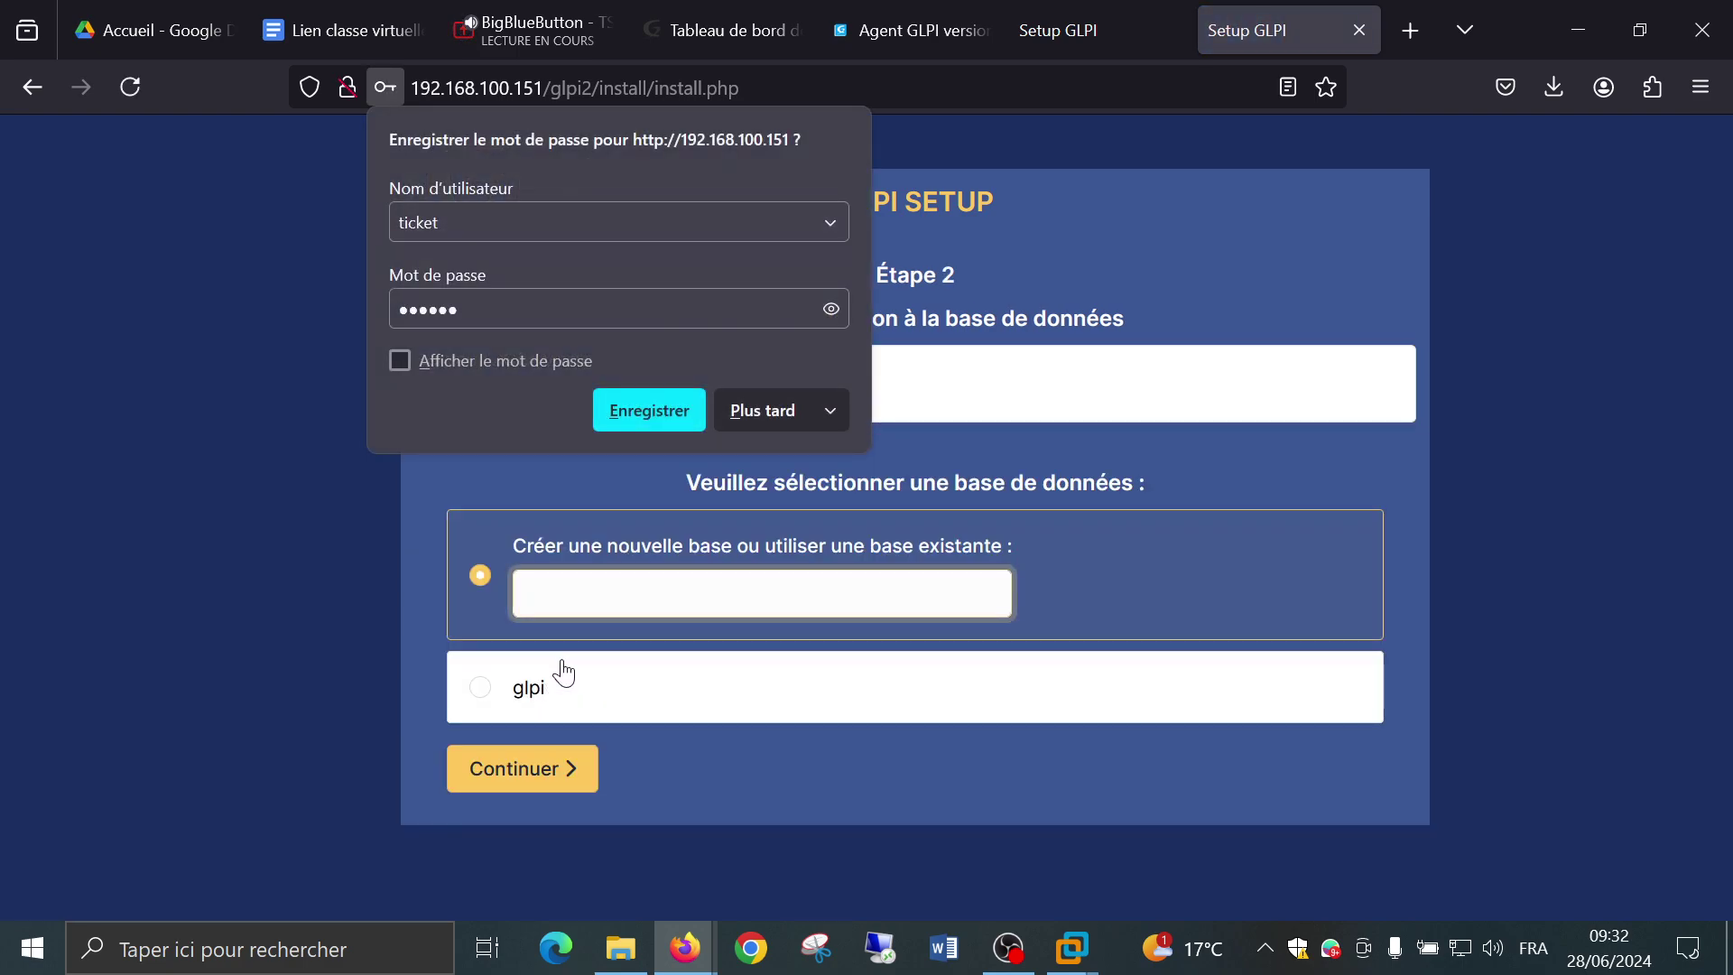
Select the existing glpi database and initialise it.
click(558, 692)
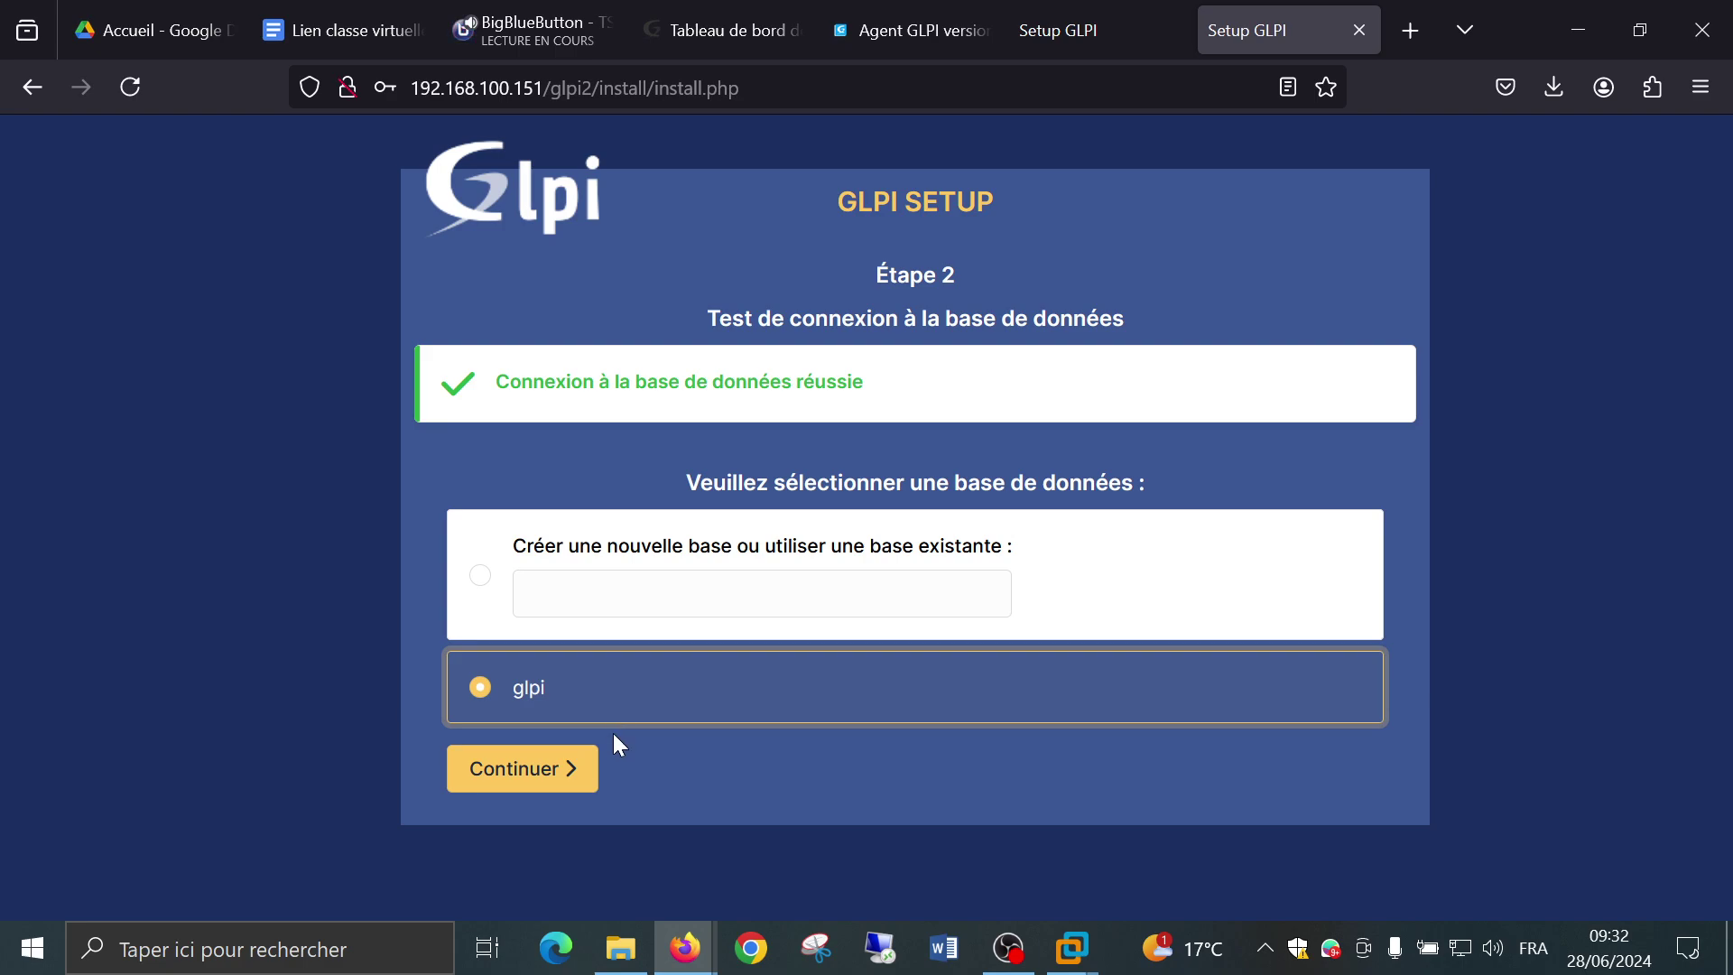
click(624, 770)
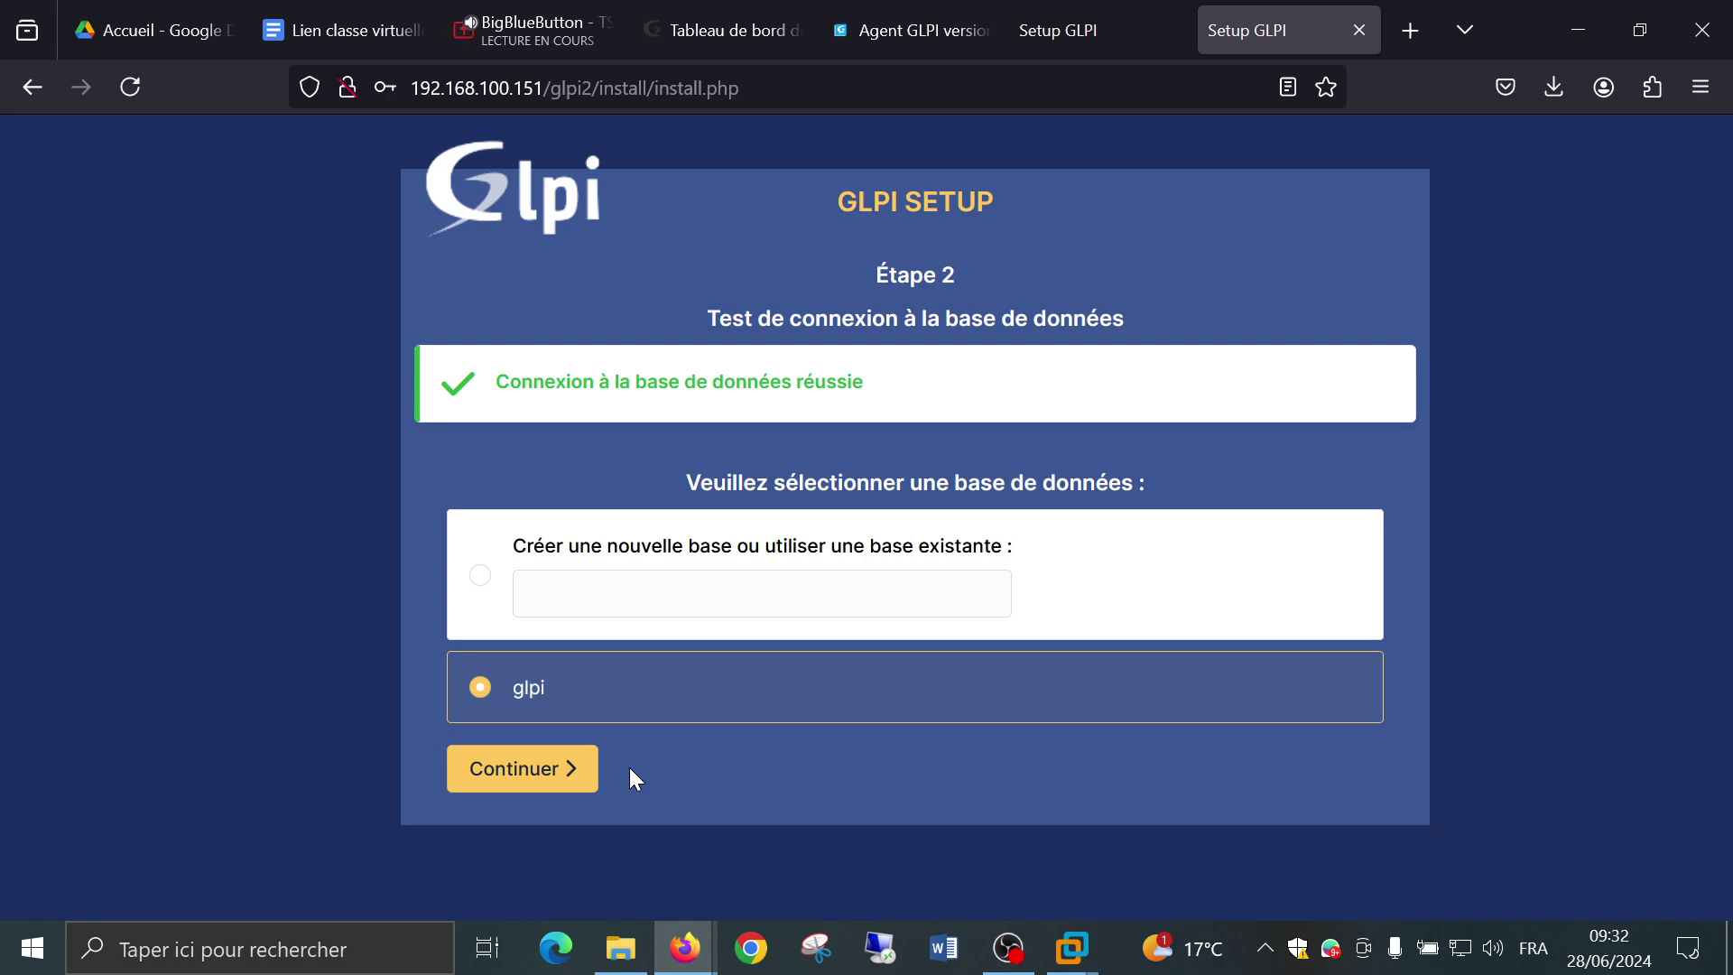
click(540, 772)
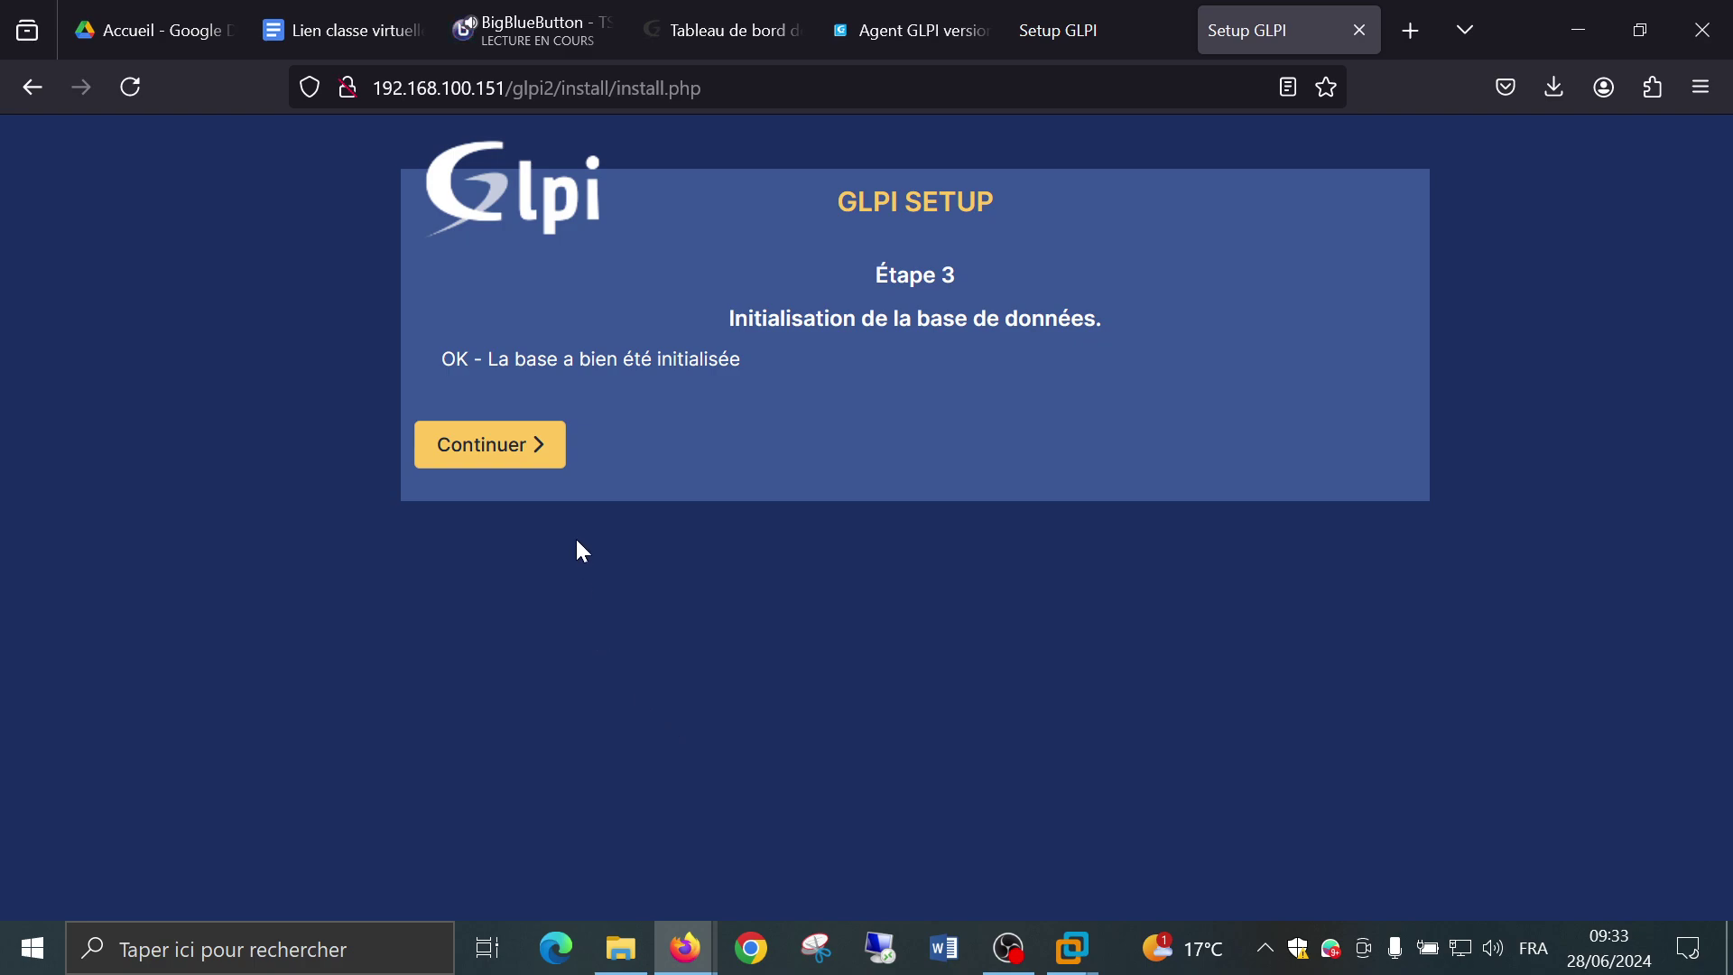
Continue from the initialised database to the Récolter des données step.
click(507, 460)
Uncheck 'Envoyer statistiques d'usage' and continue to Étape 5.
scroll(805, 452, down, 2)
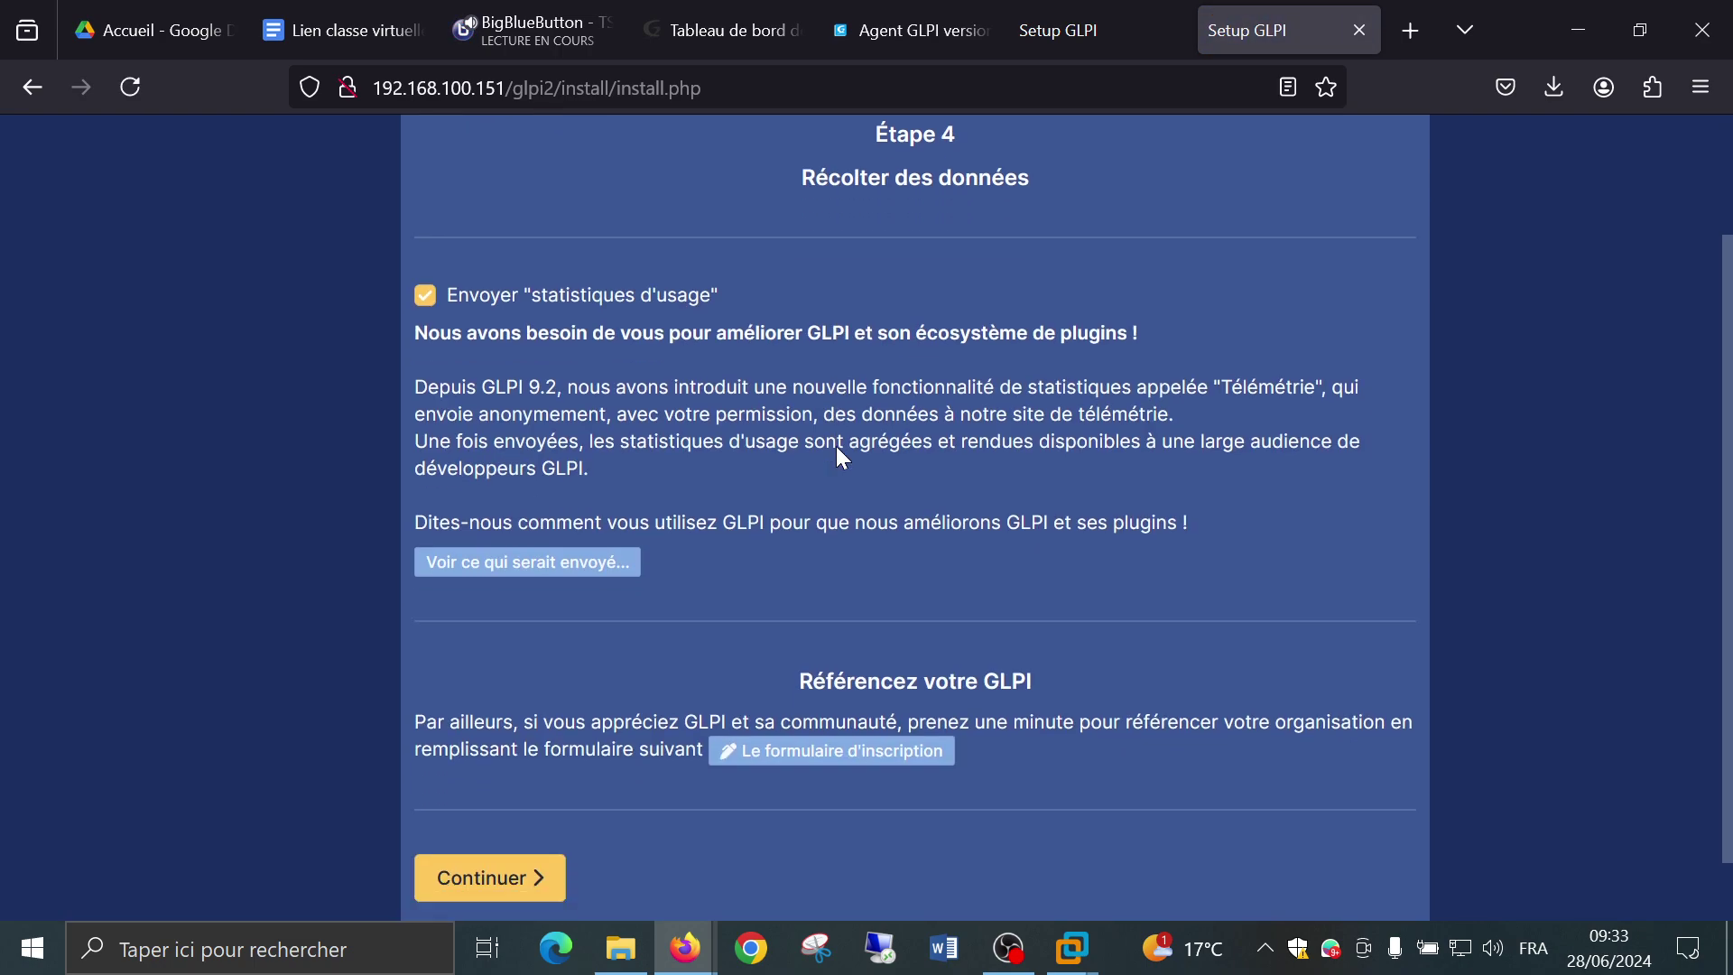
click(561, 301)
click(561, 873)
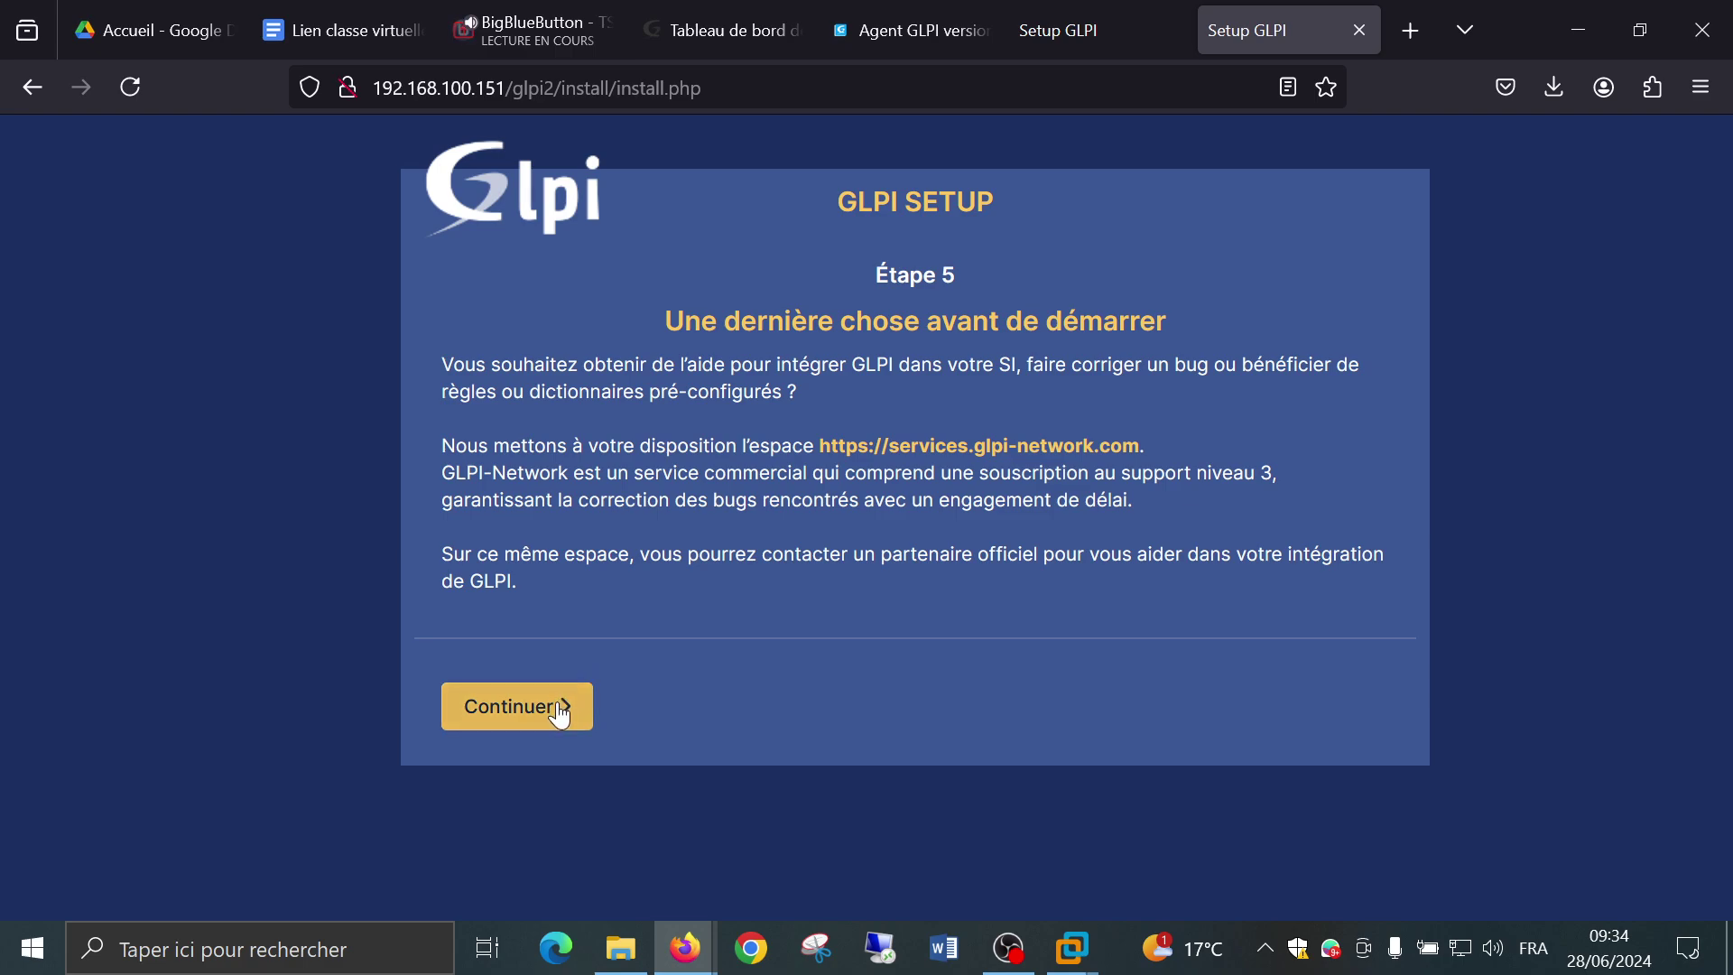
Continue past the GLPI-Network offer to reach 'L'installation est terminée'.
click(578, 711)
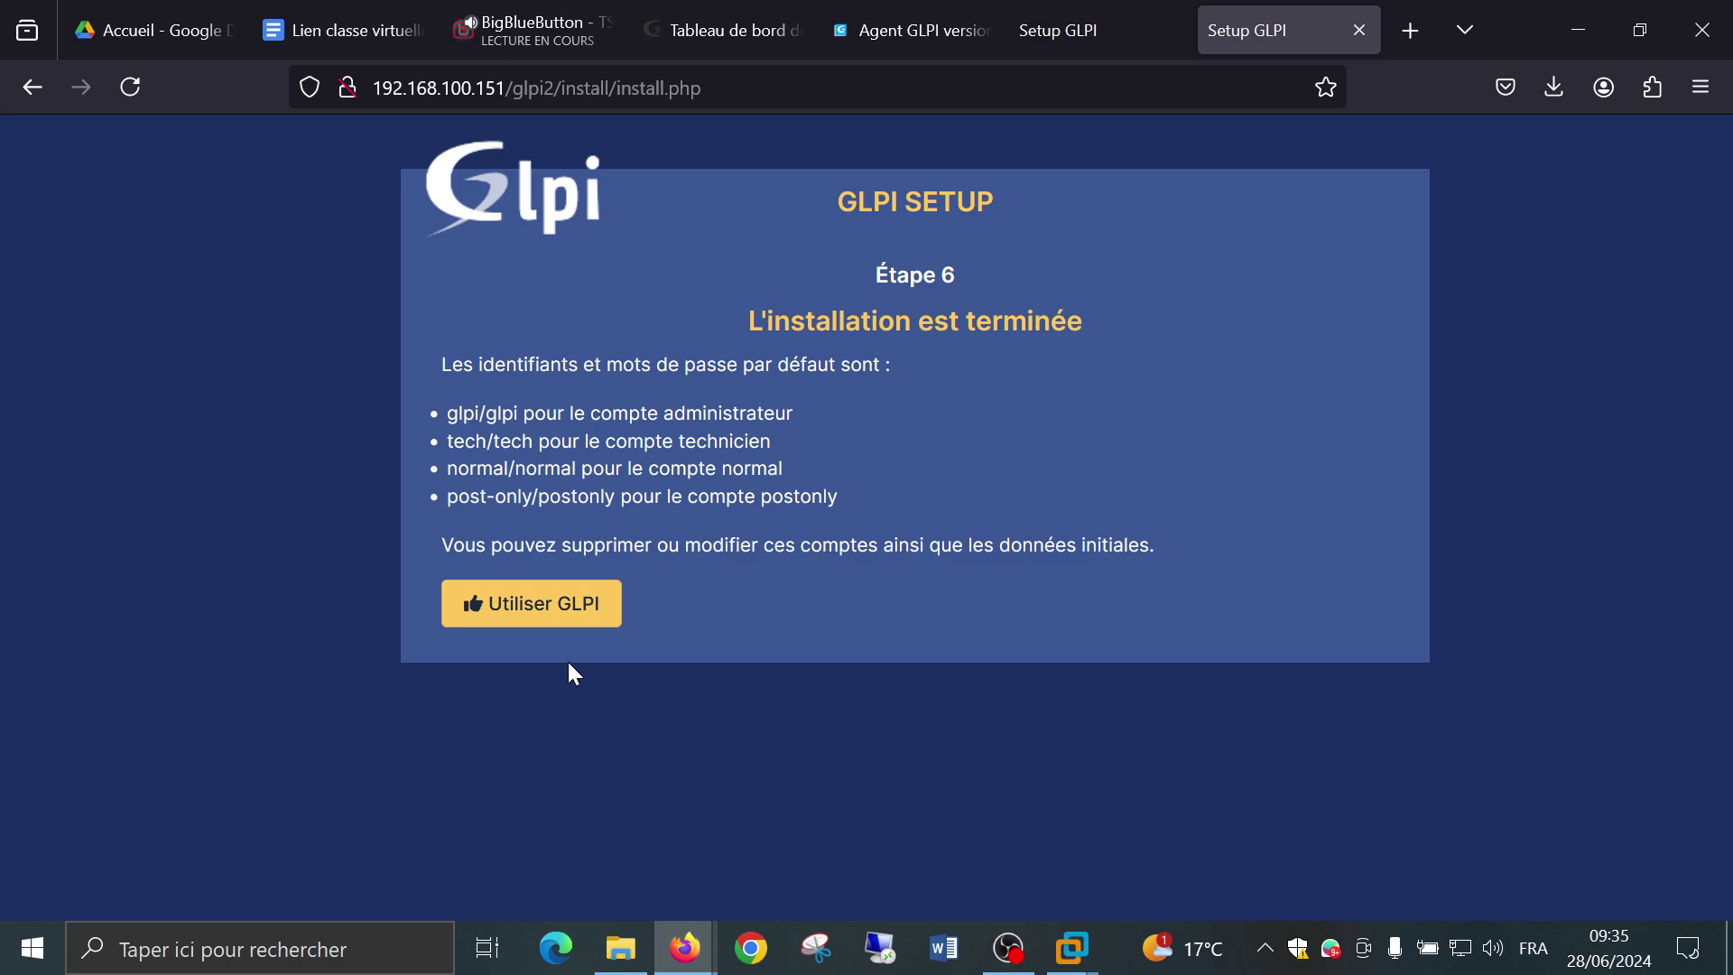
On the login page, enter the default glpi administrator login and password, keeping source Base interne GLPI.
click(529, 621)
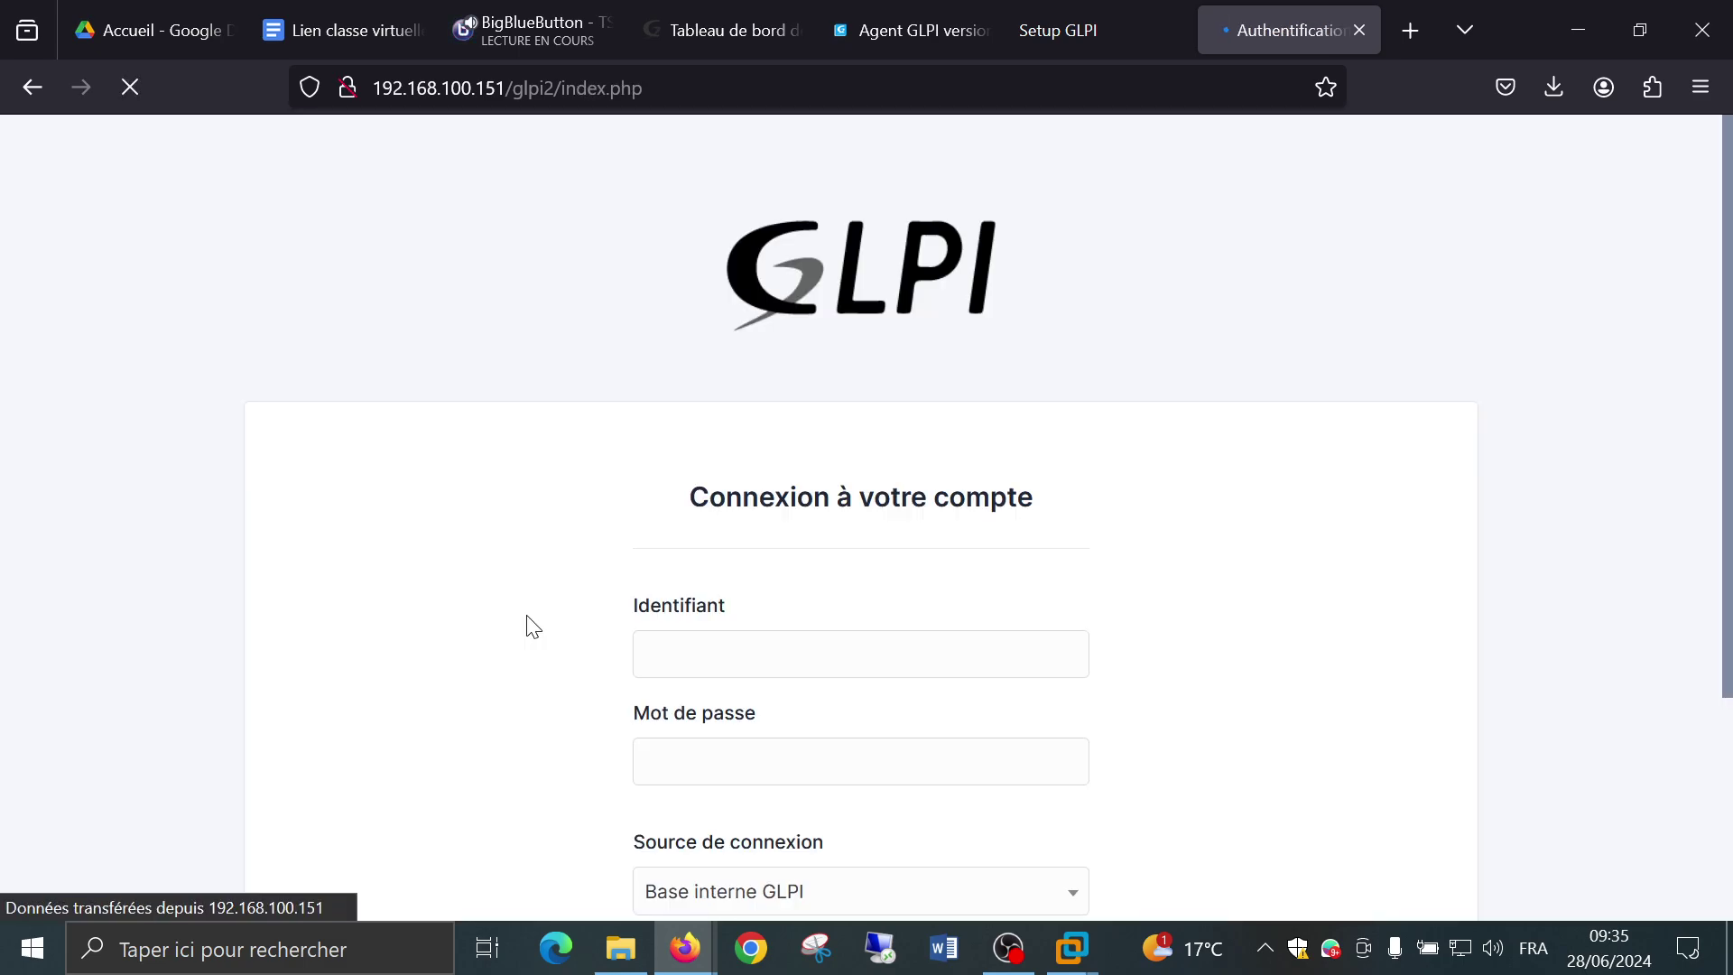
scroll(530, 623, down, 2)
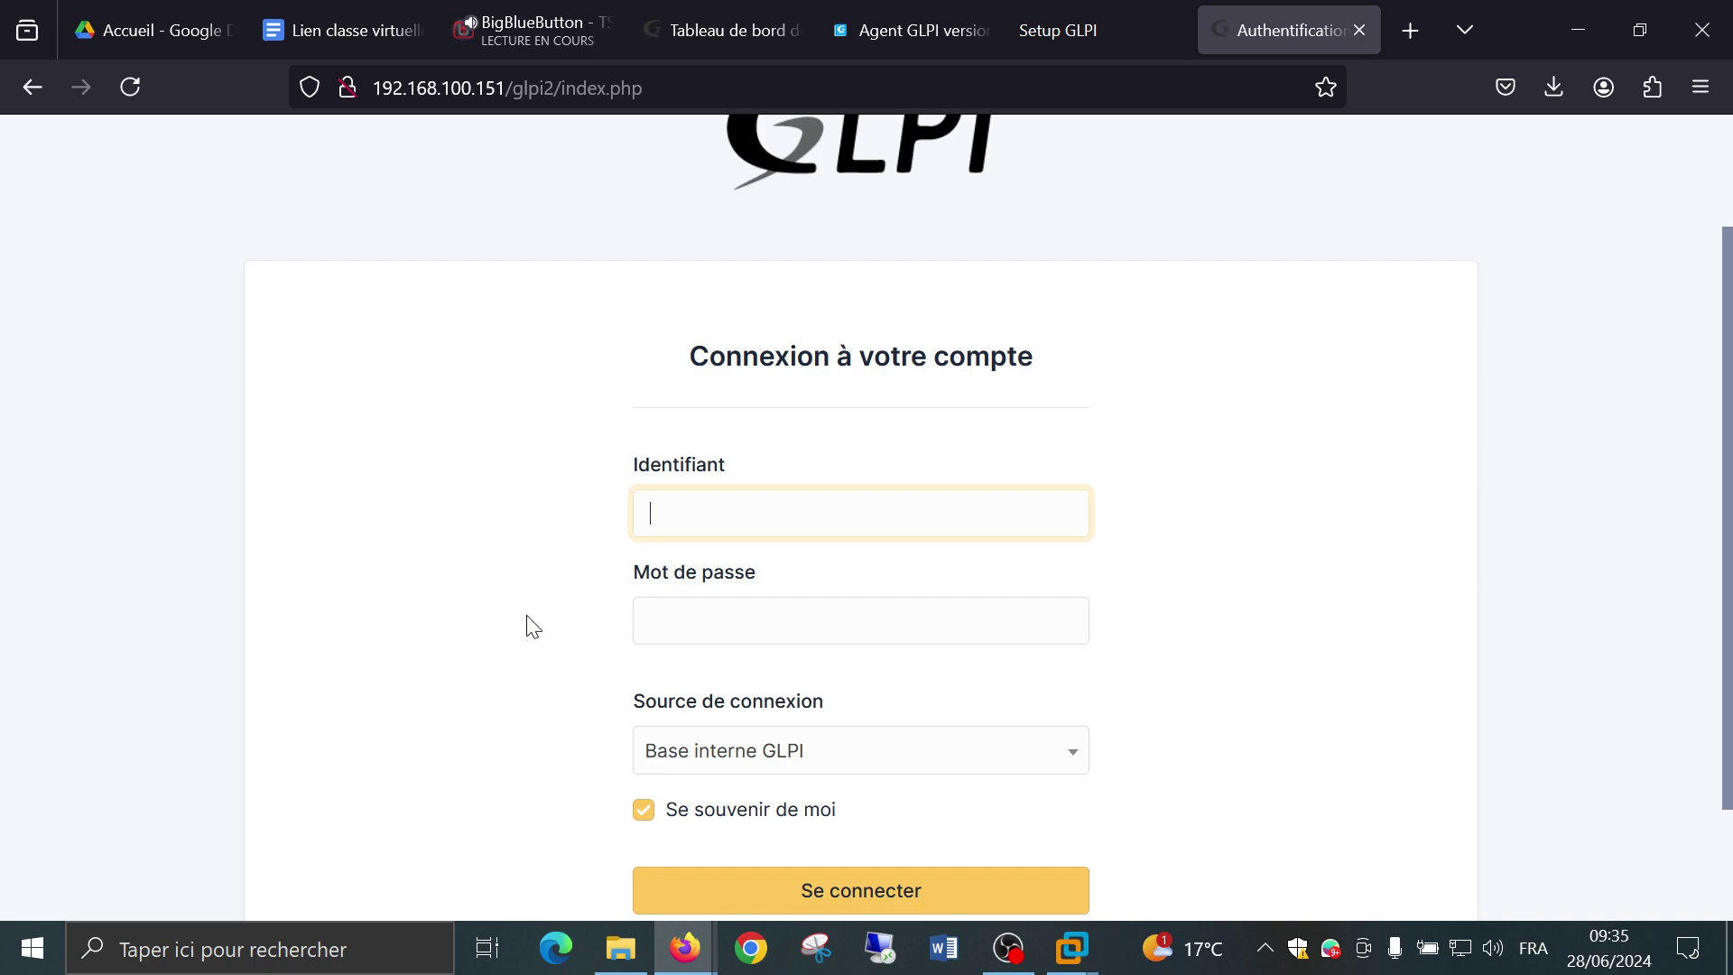
text(glpi)
key(Tab)
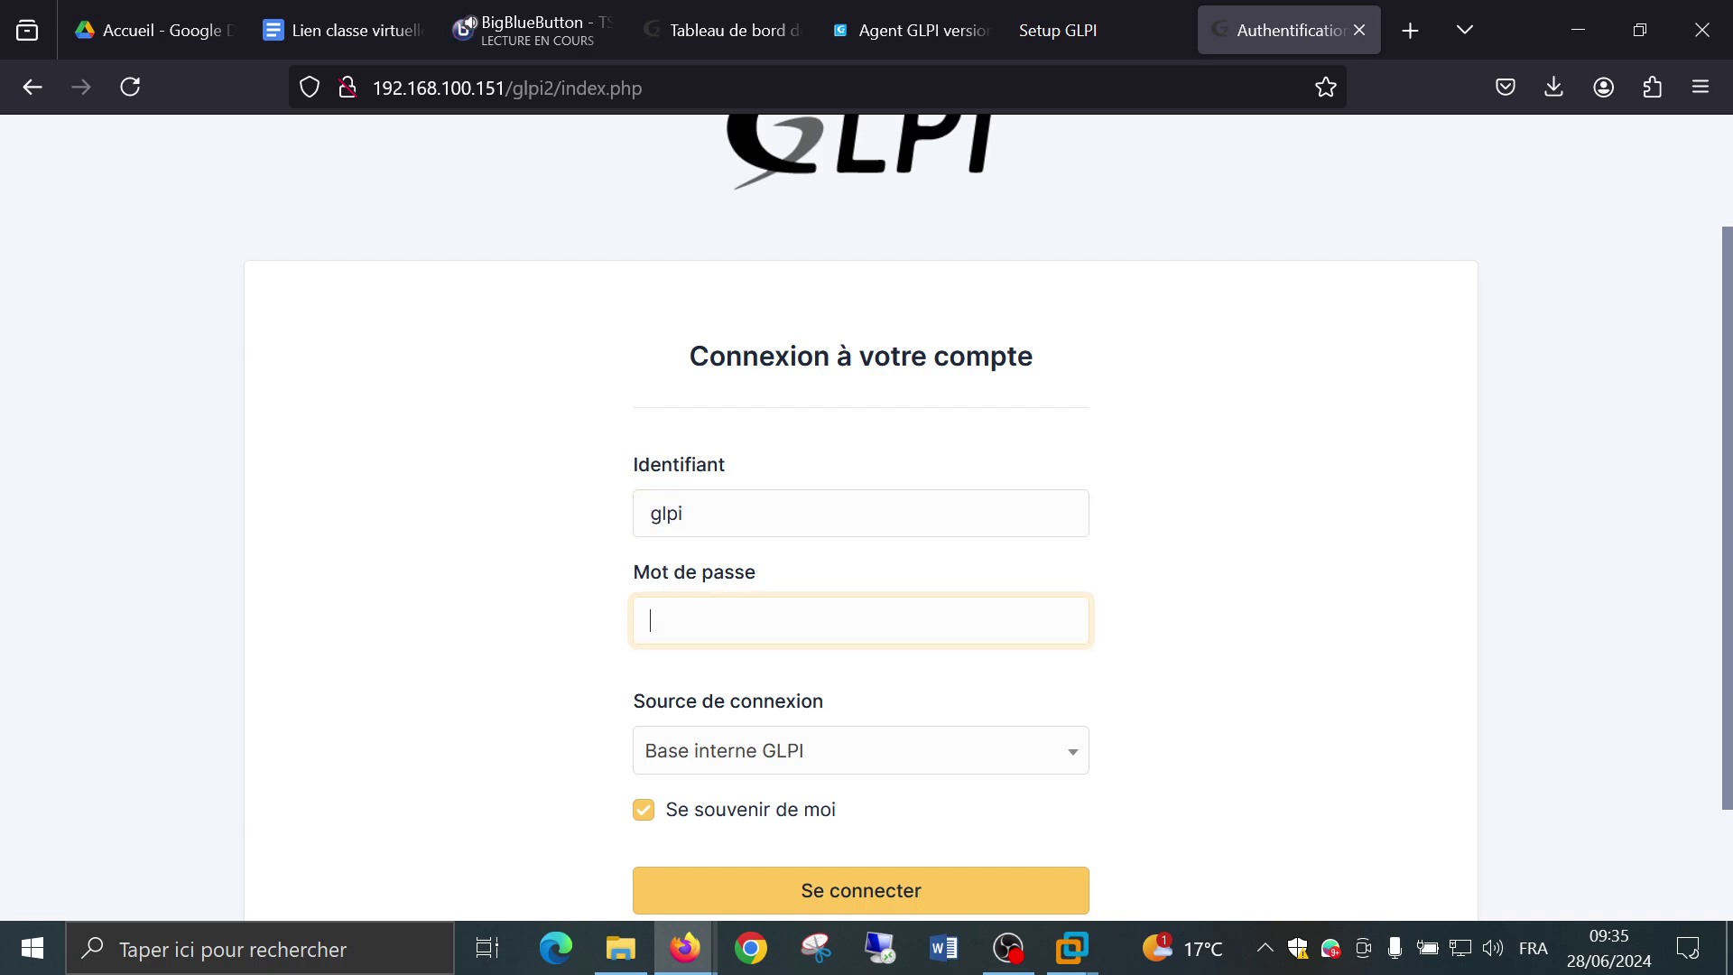
text(glpi)
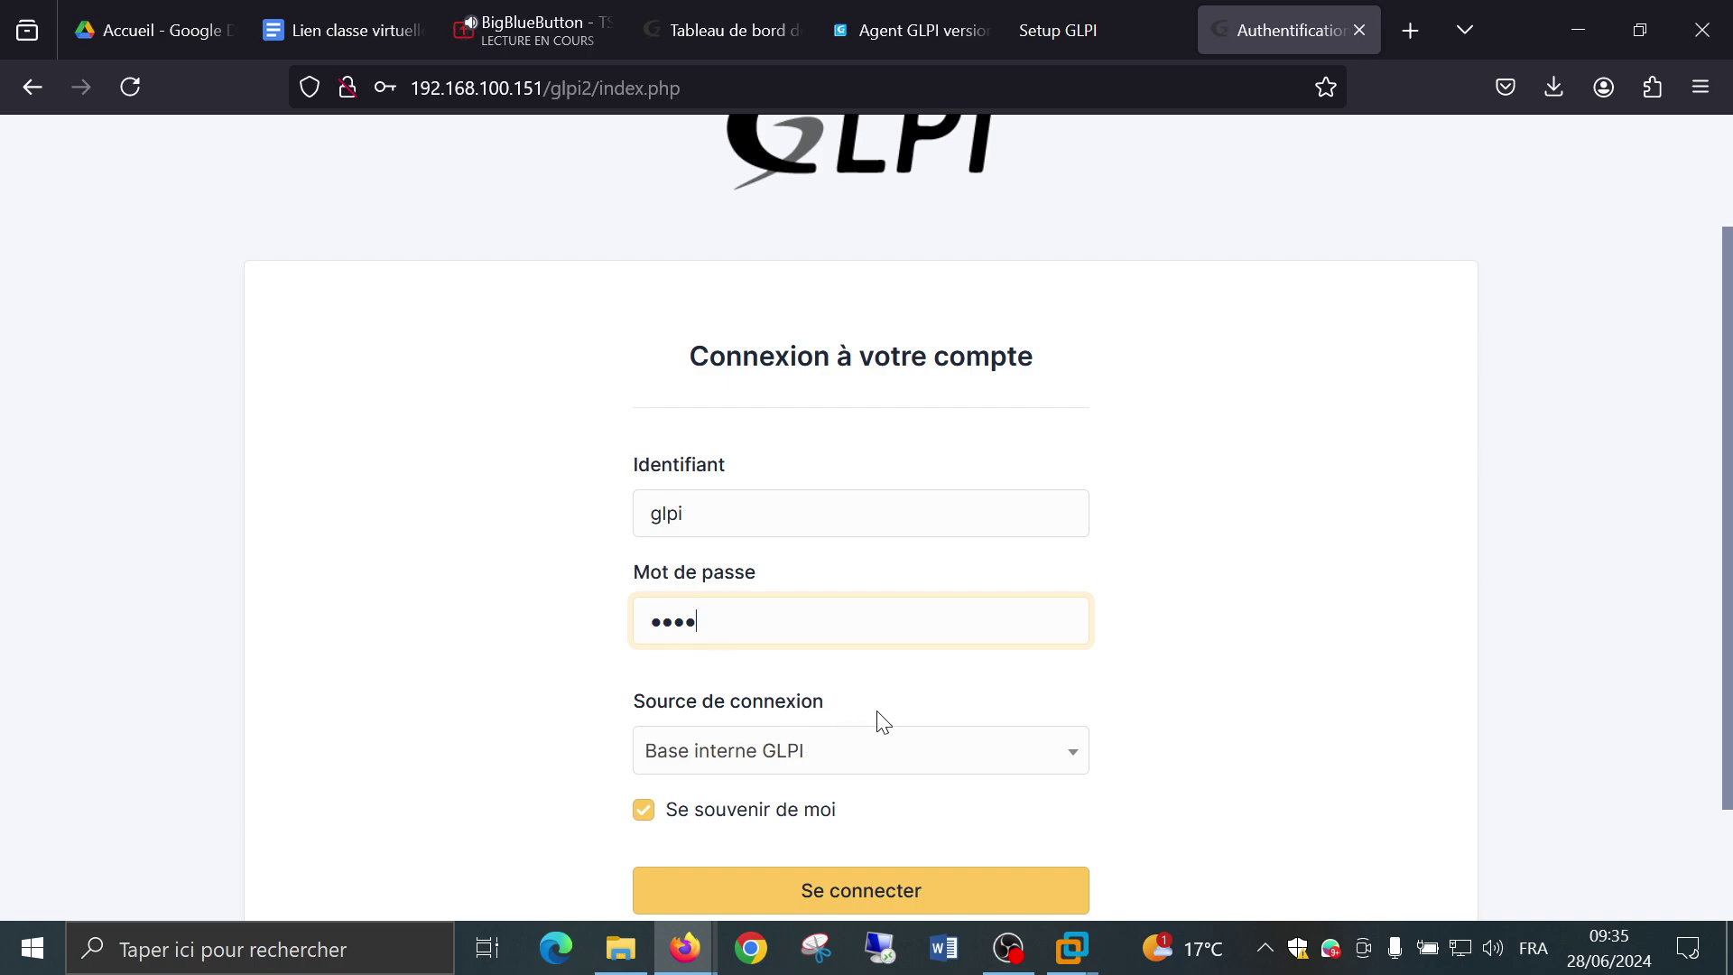
click(877, 753)
click(1172, 752)
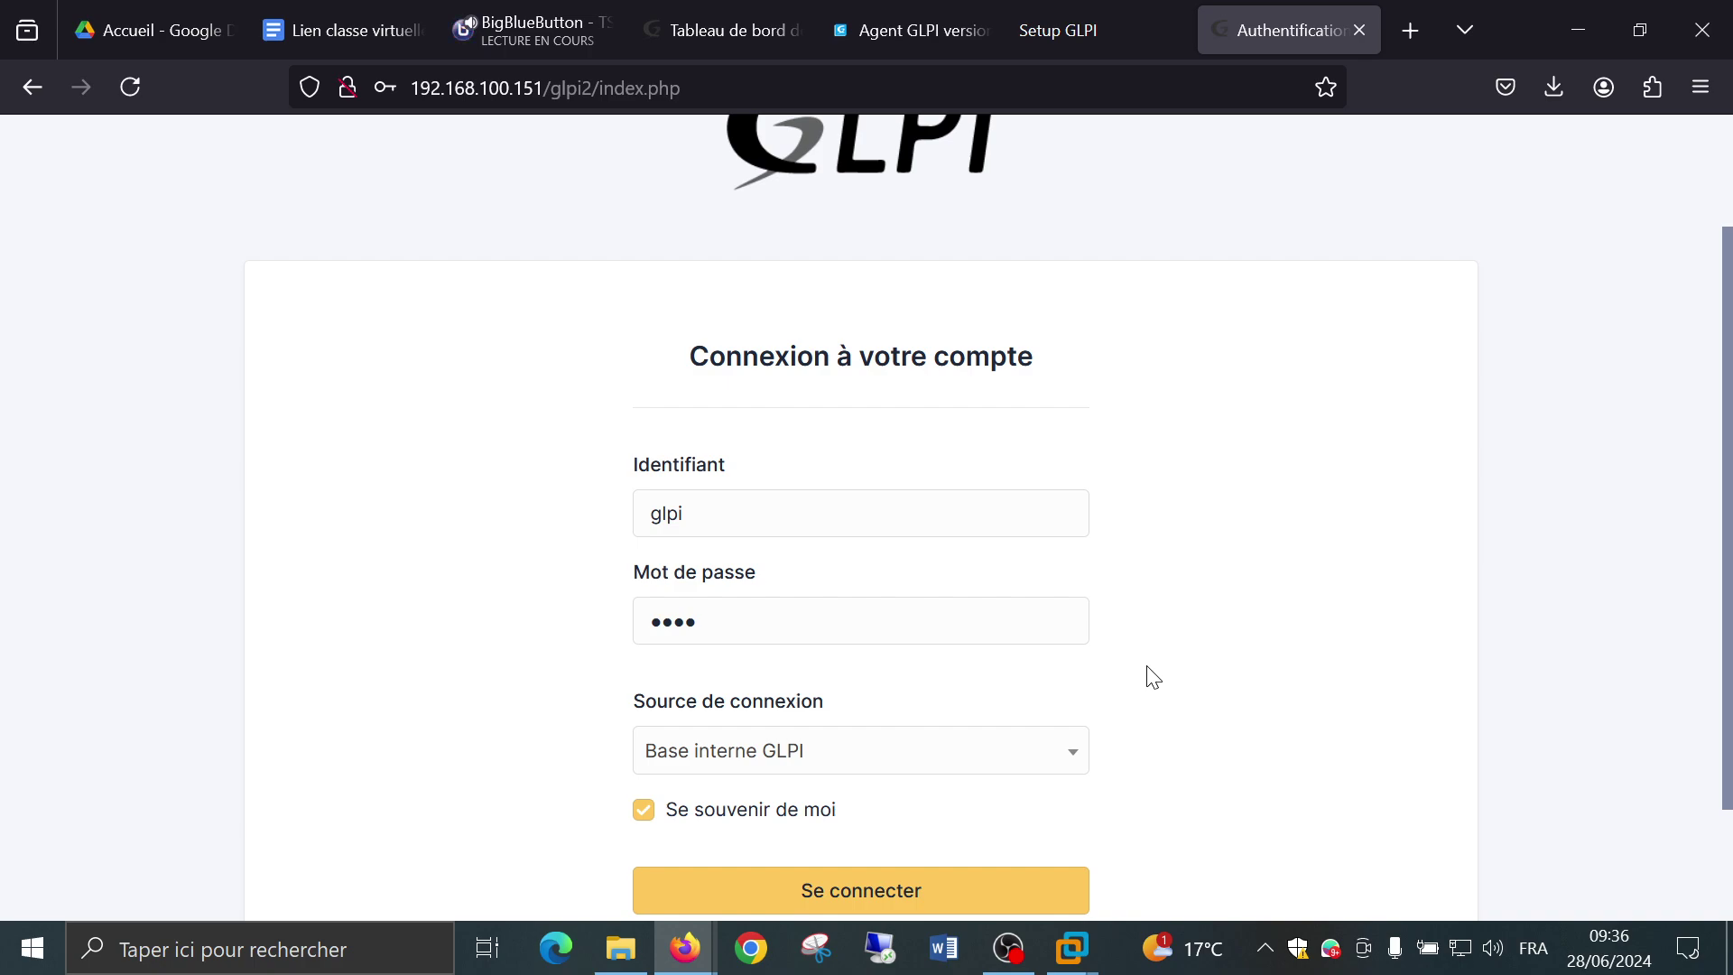
scroll(1146, 682, down, 2)
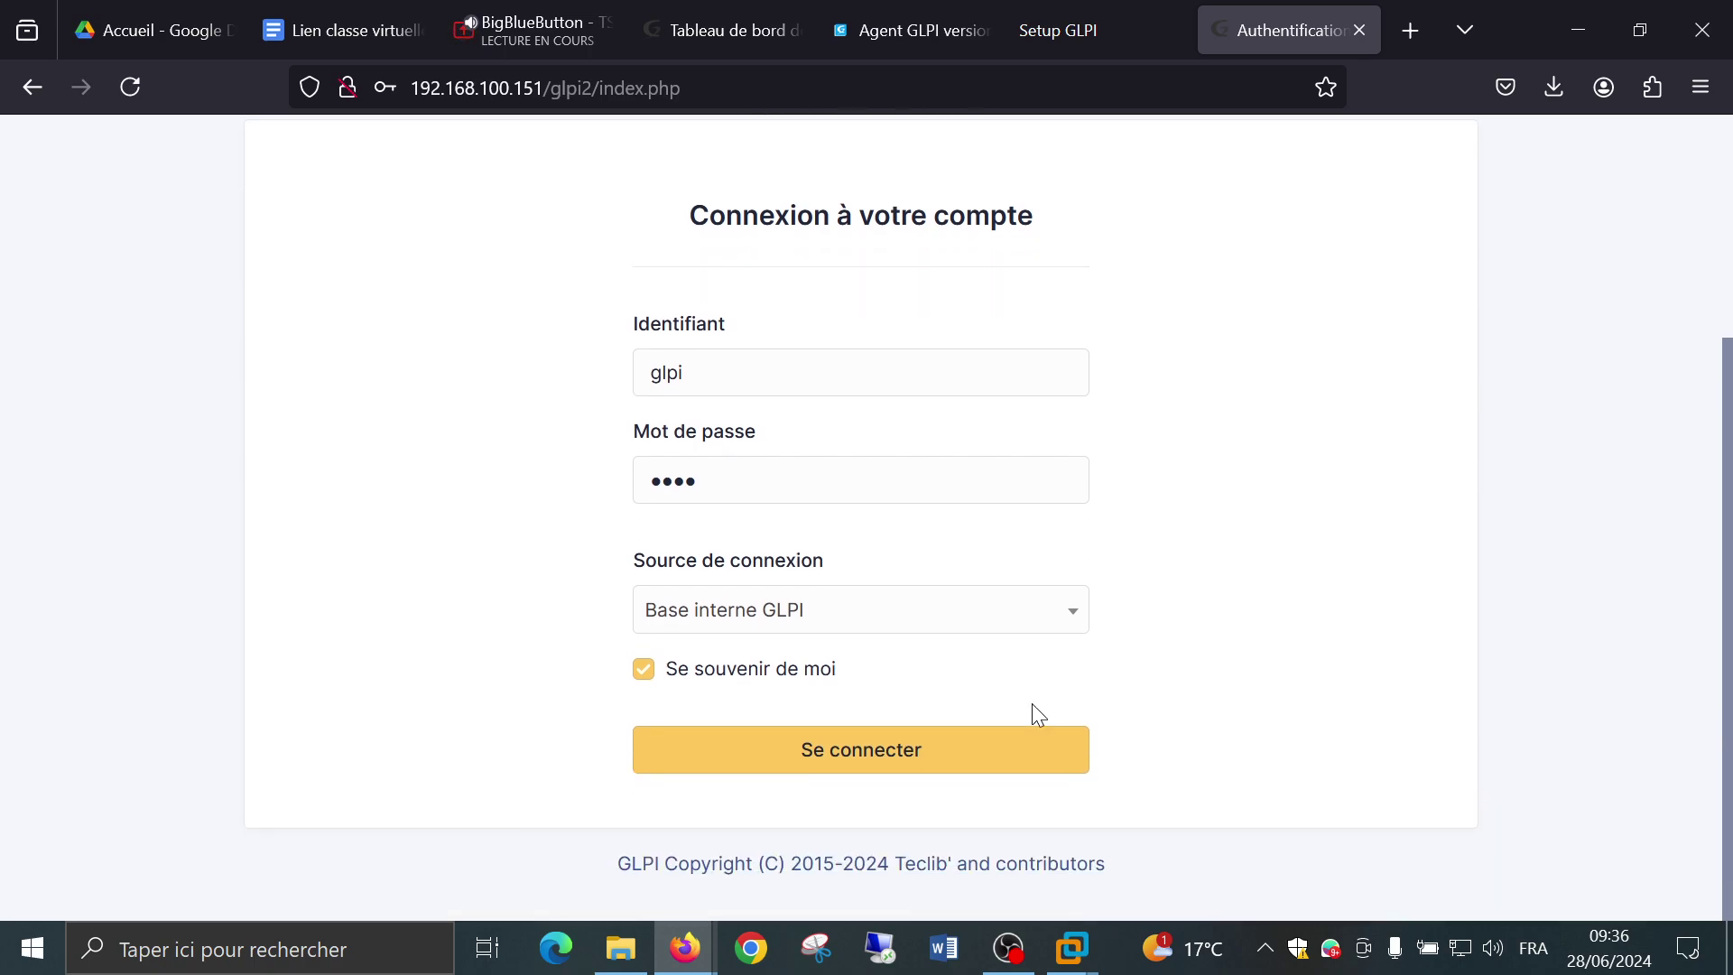
Sign in as glpi, decline saving the password in Firefox, and review the security warnings.
click(859, 757)
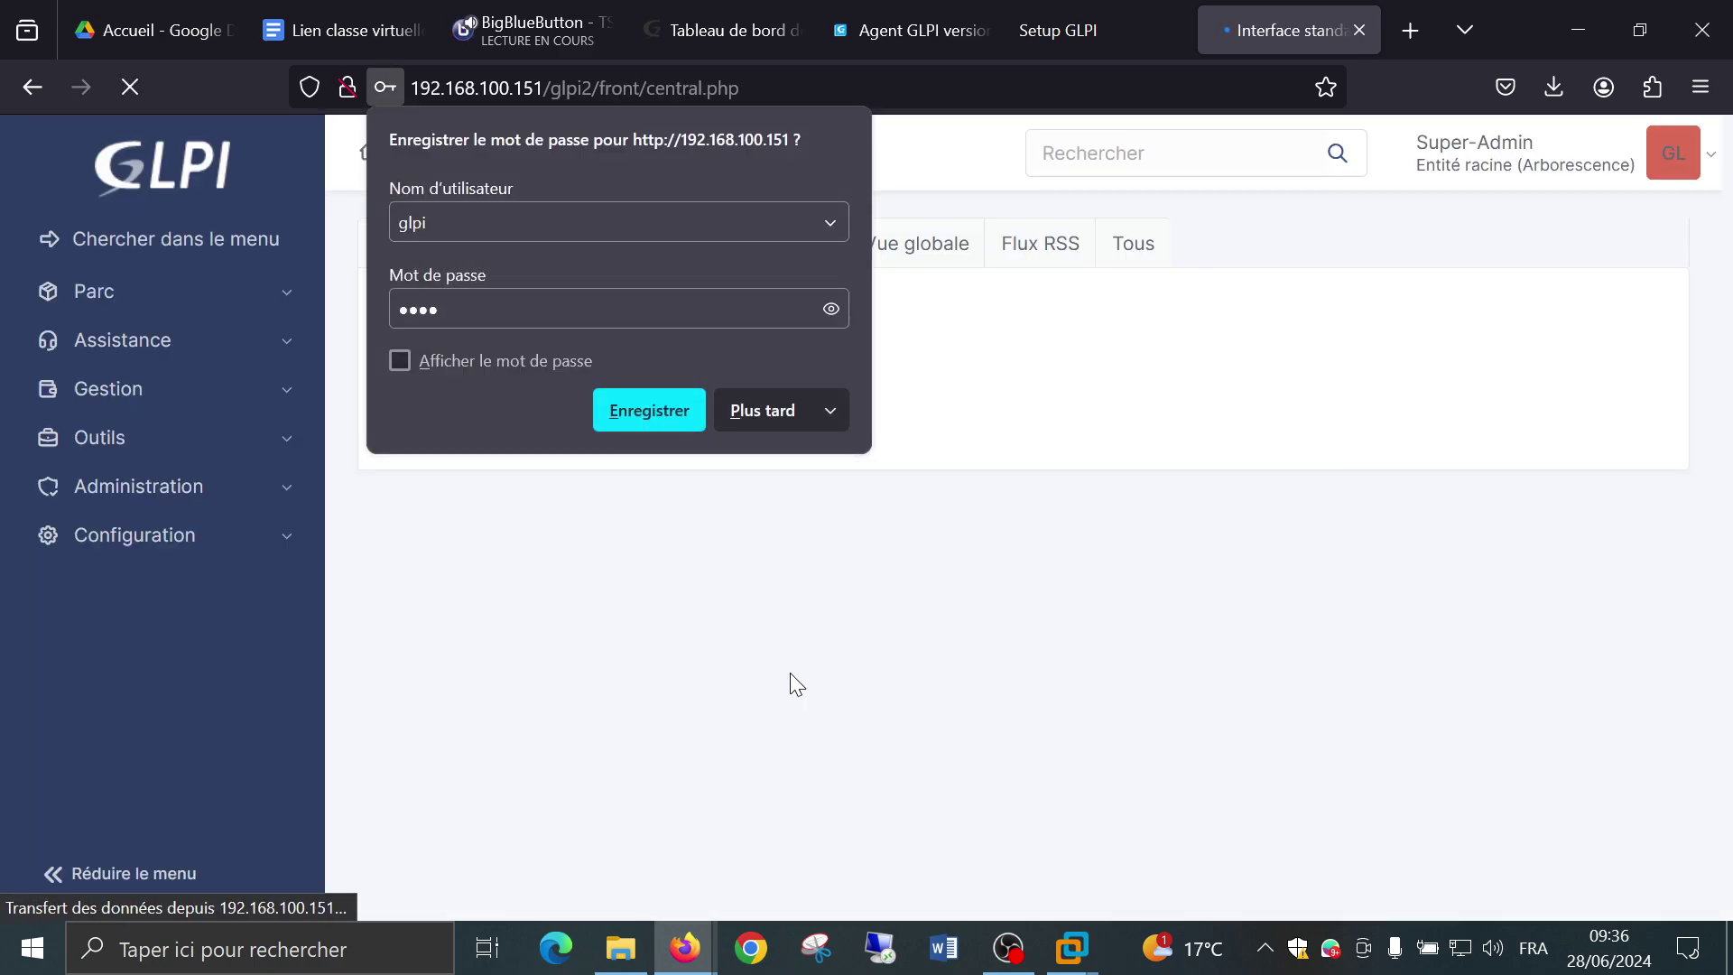
click(746, 406)
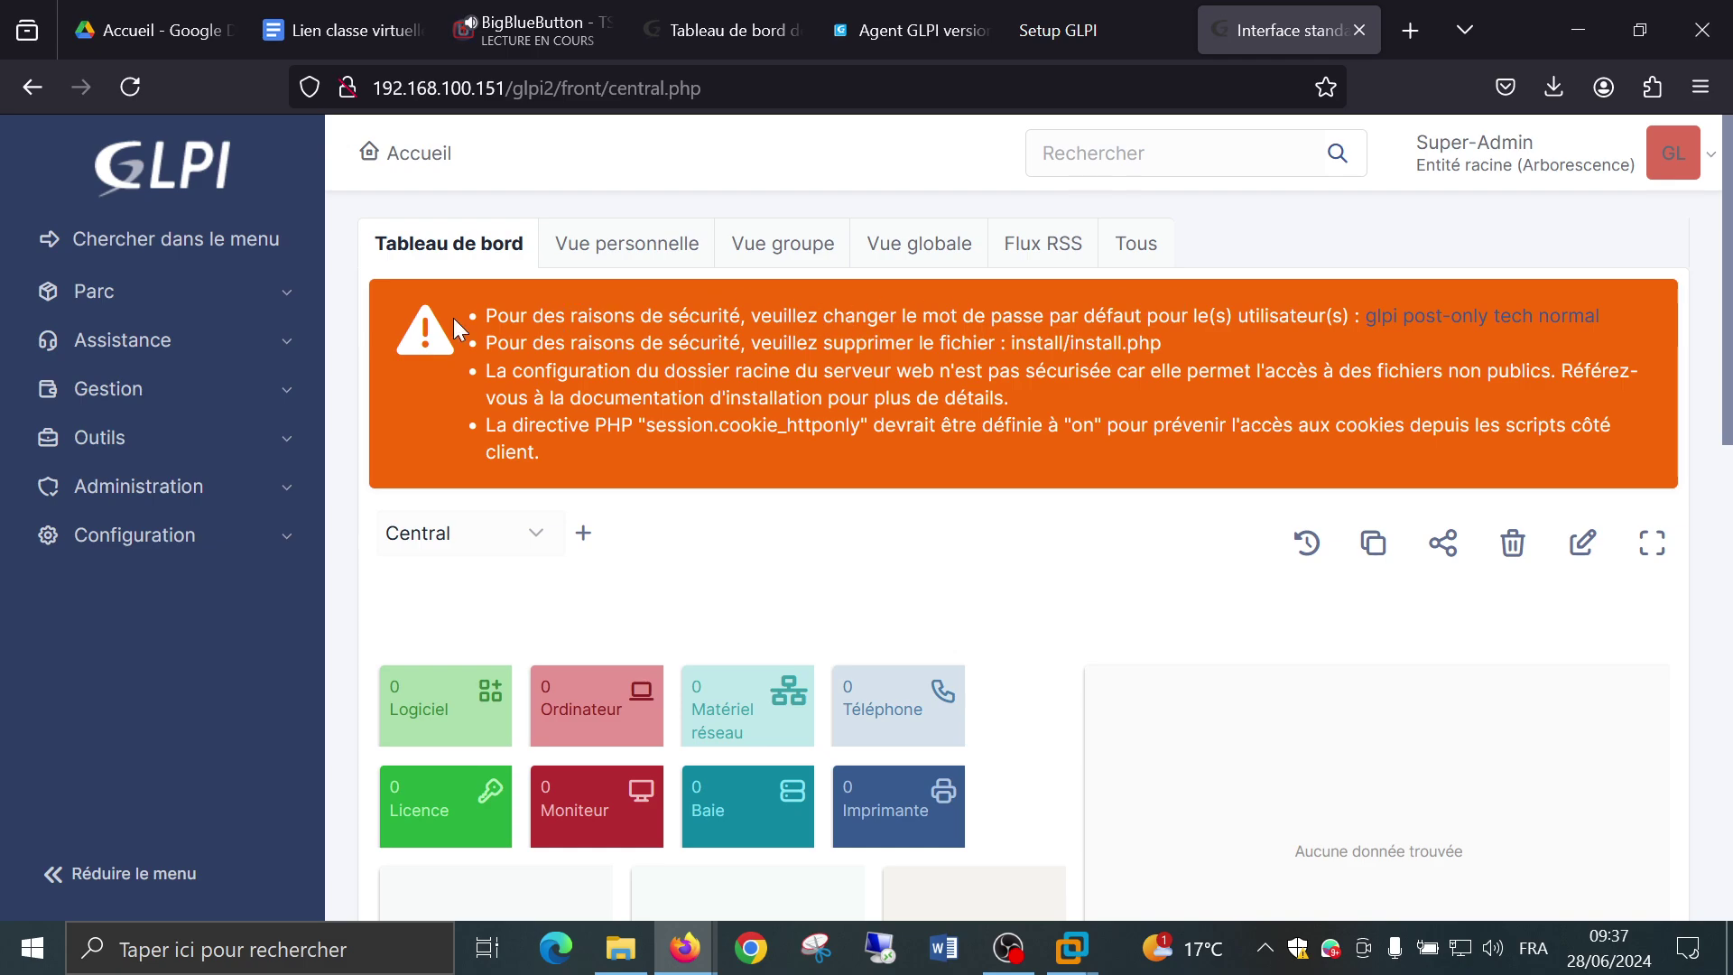
drag(491, 315, 1281, 340)
click(1279, 332)
Go to Administration › Utilisateurs to list the glpi, glpi-system, normal, post-only and tech accounts.
click(161, 507)
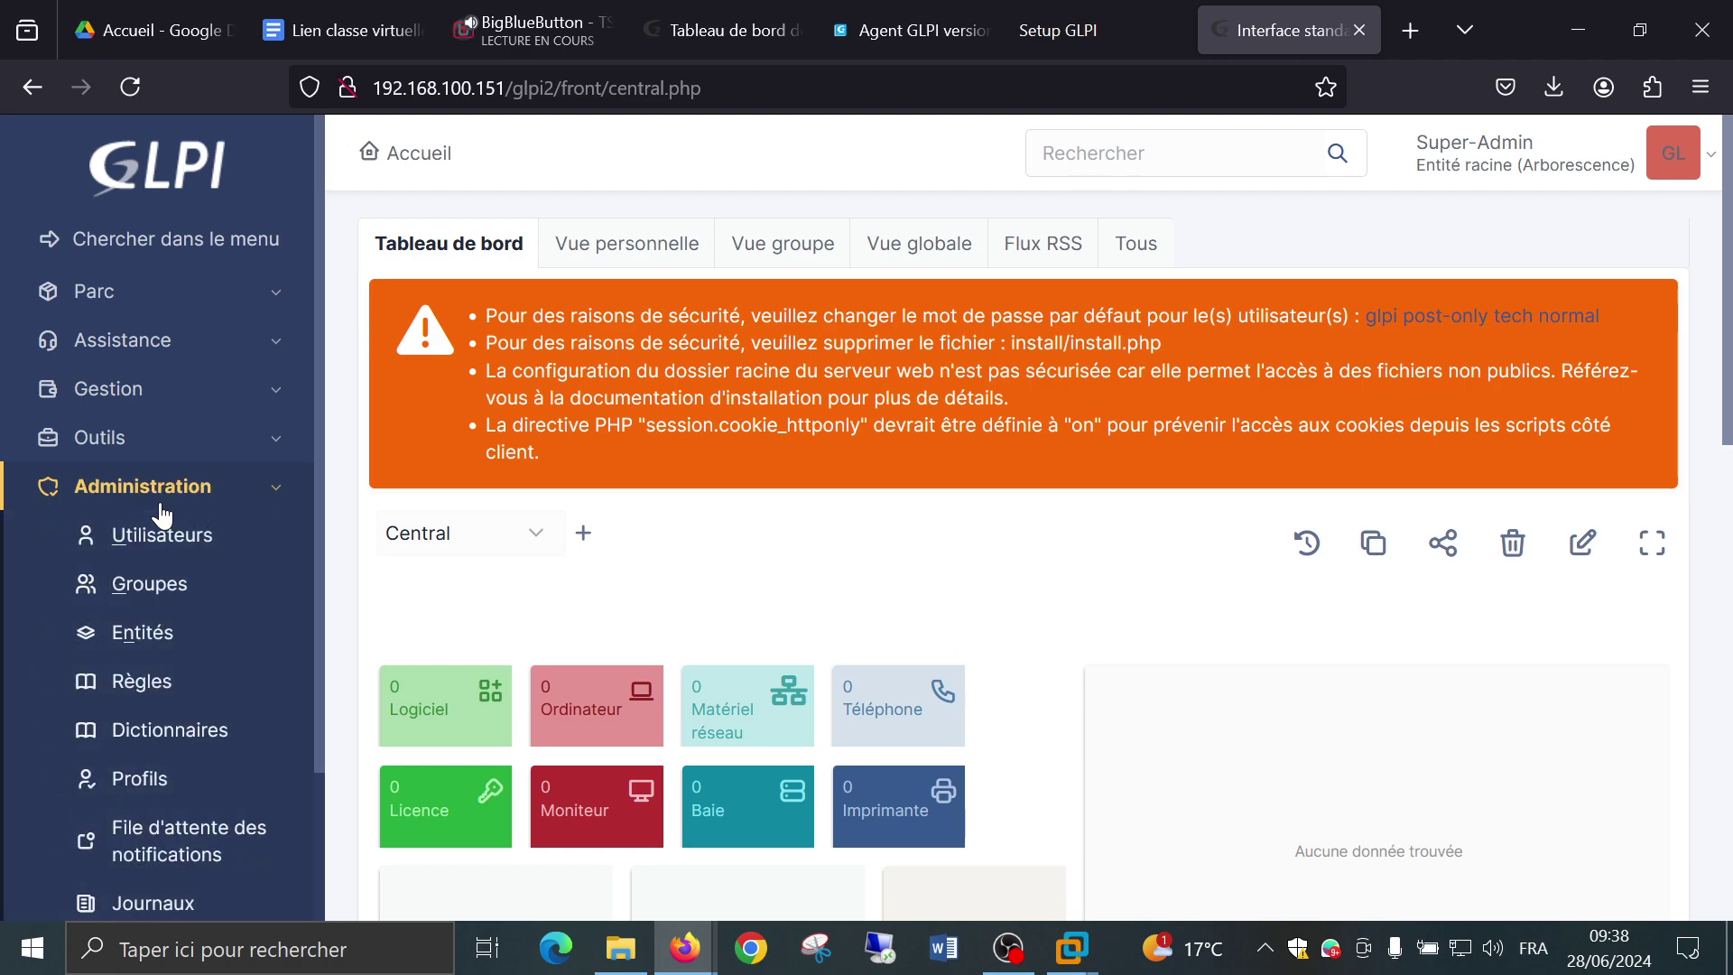
scroll(186, 492, down, 2)
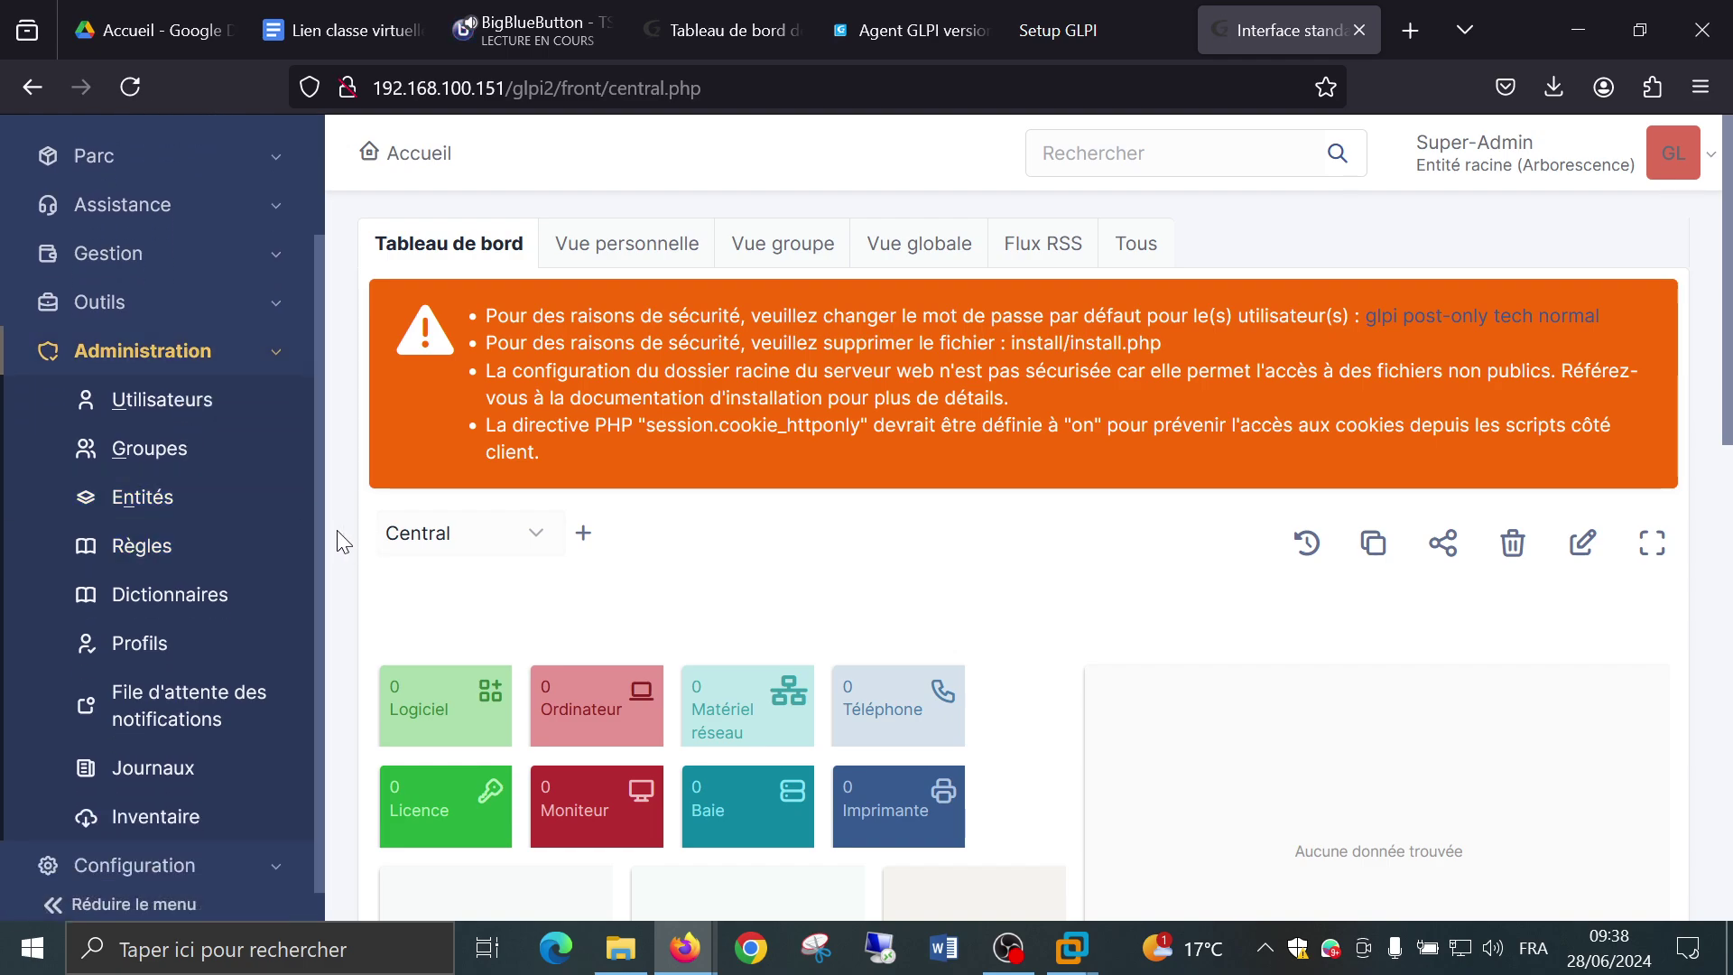
click(216, 412)
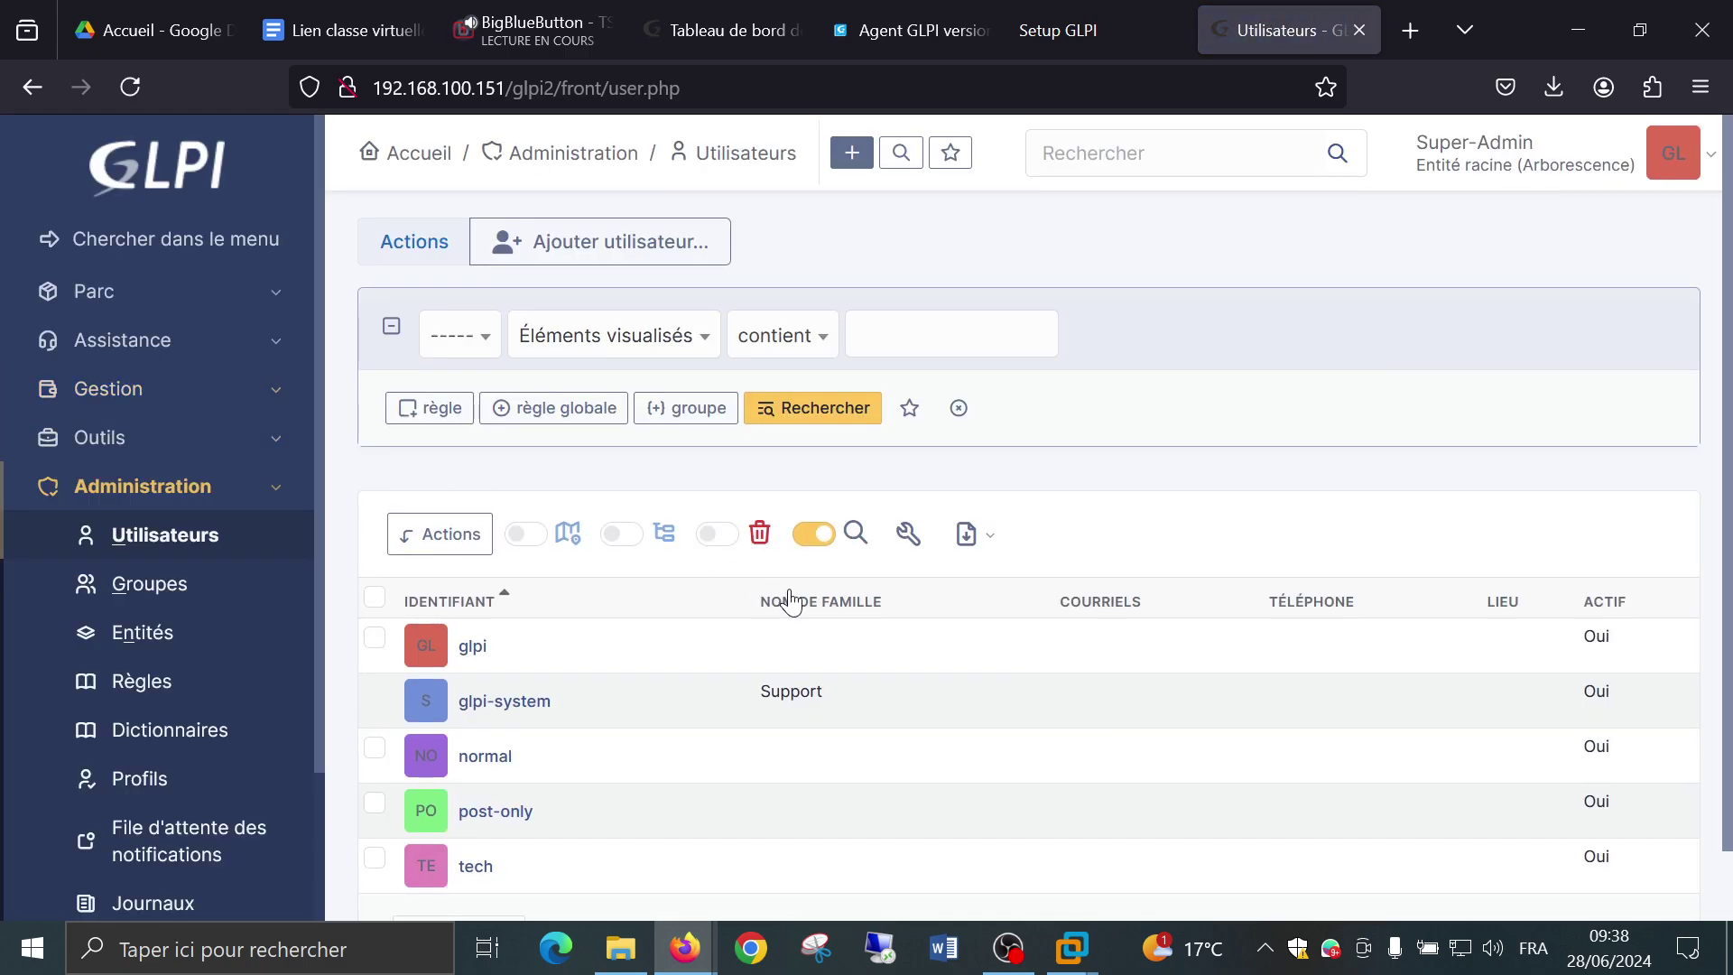
scroll(791, 600, down, 1)
scroll(791, 600, down, 1)
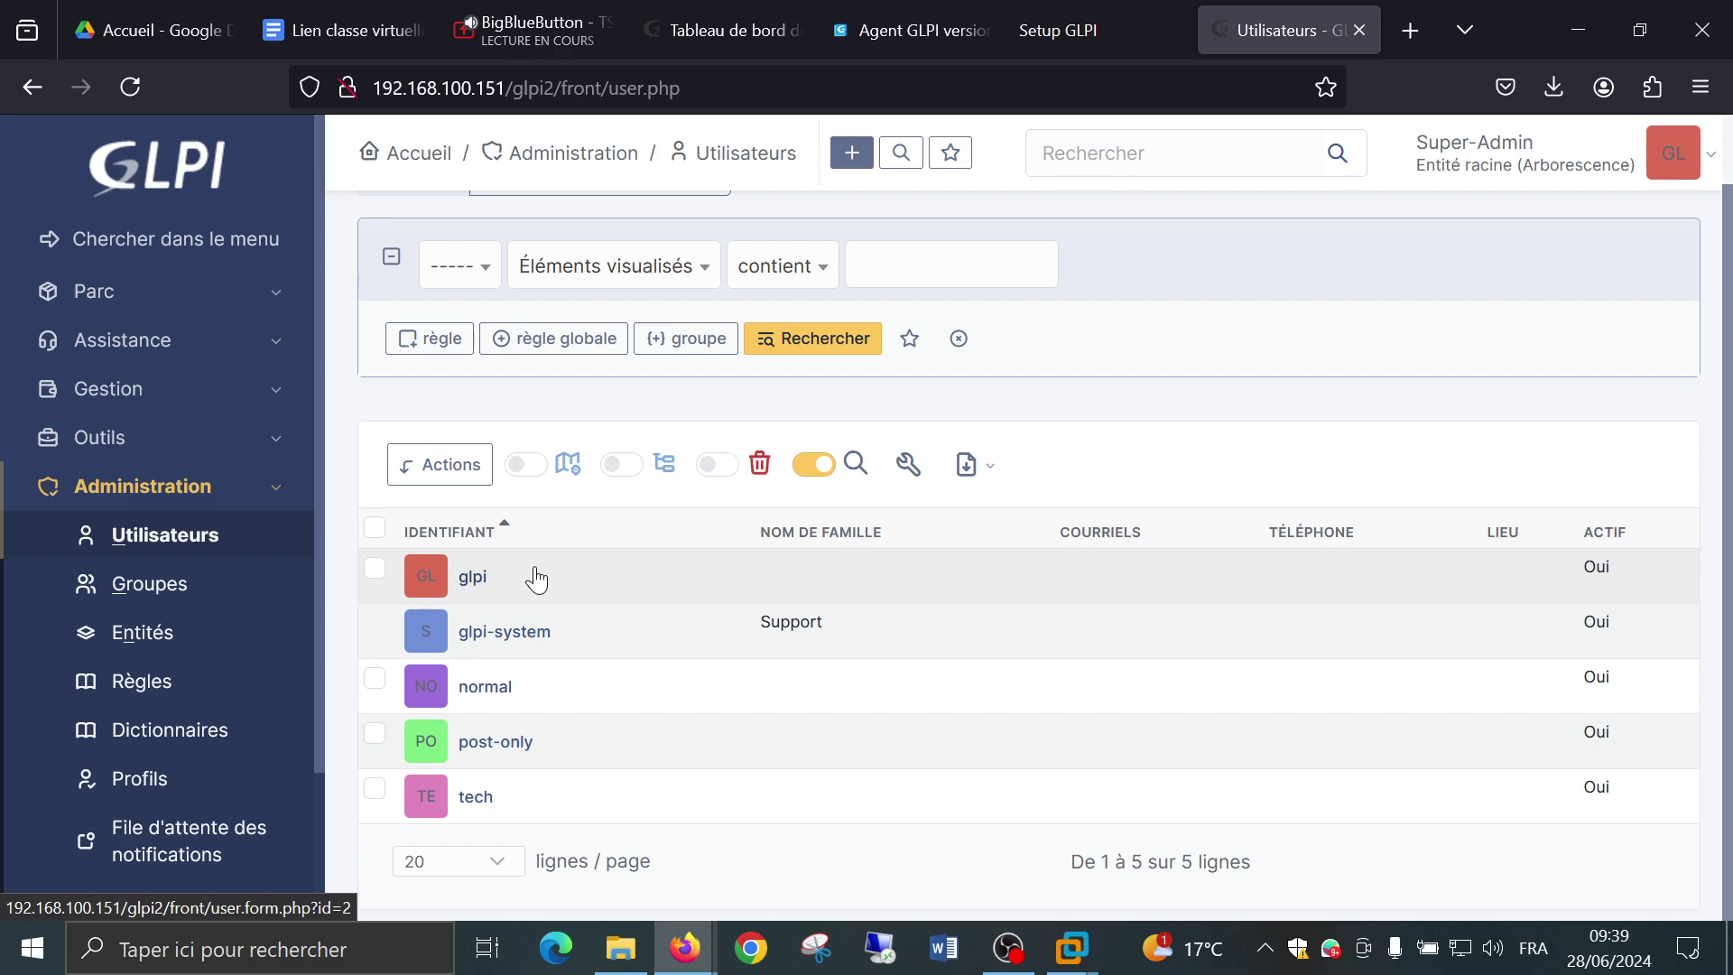
Enter and confirm a new password on the glpi account, save it, and decline Firefox's password prompt.
click(473, 577)
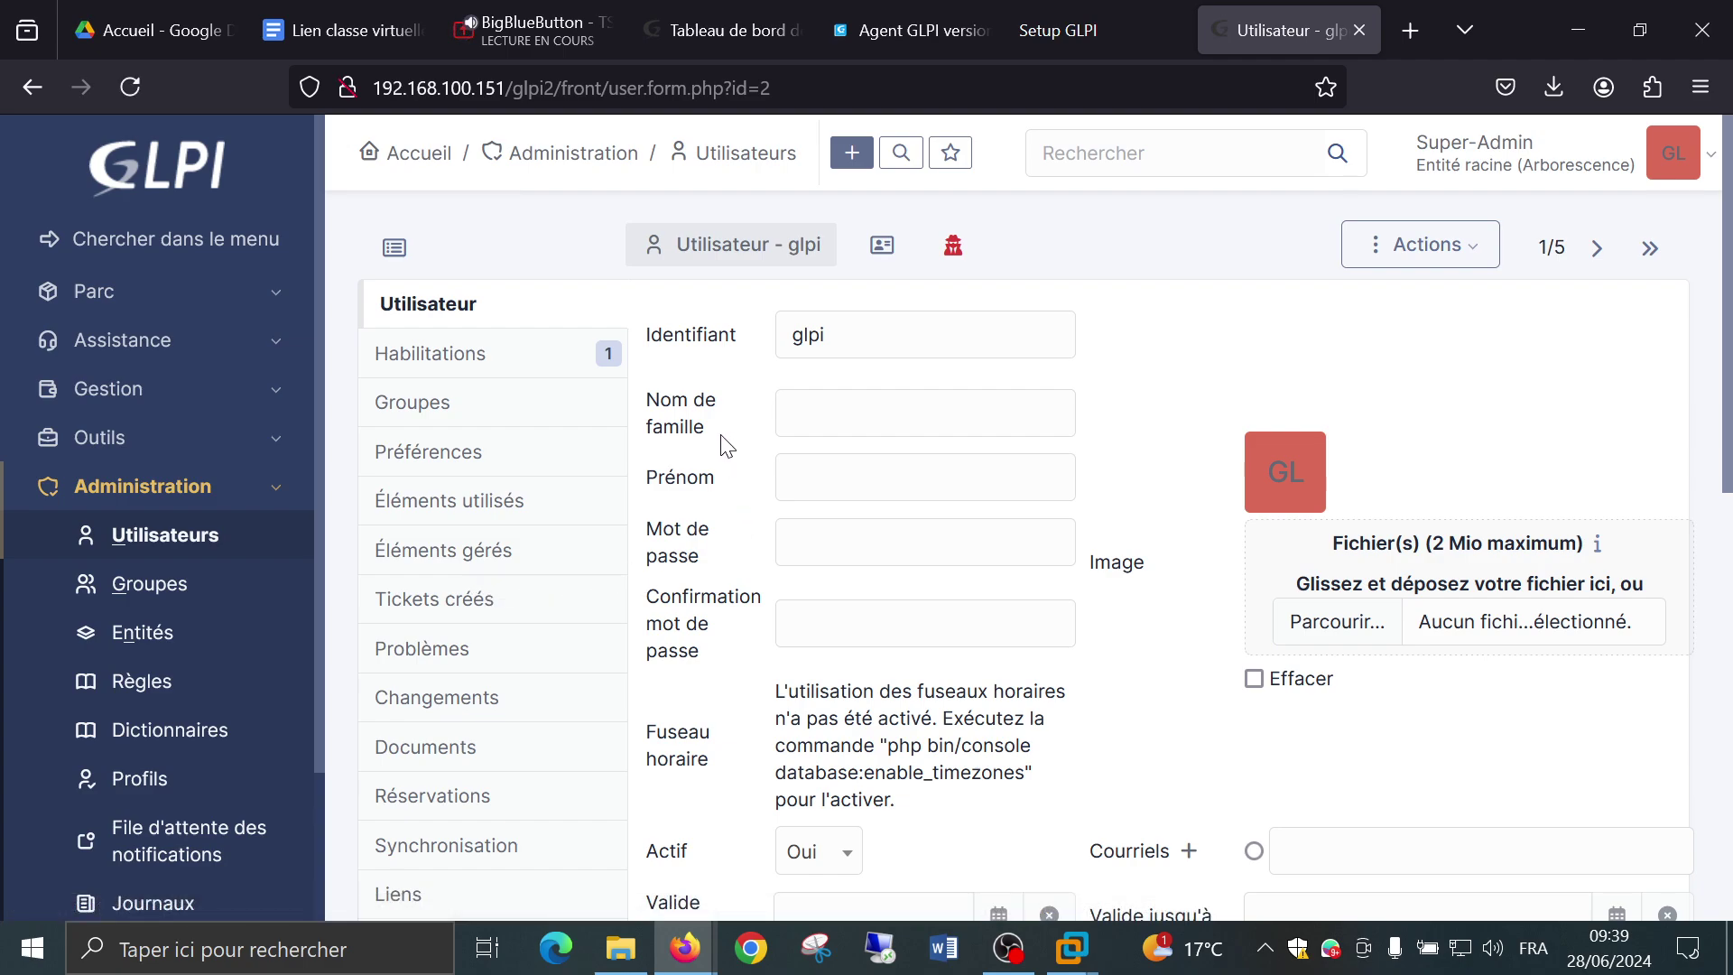
scroll(727, 438, down, 2)
scroll(727, 438, up, 2)
click(880, 549)
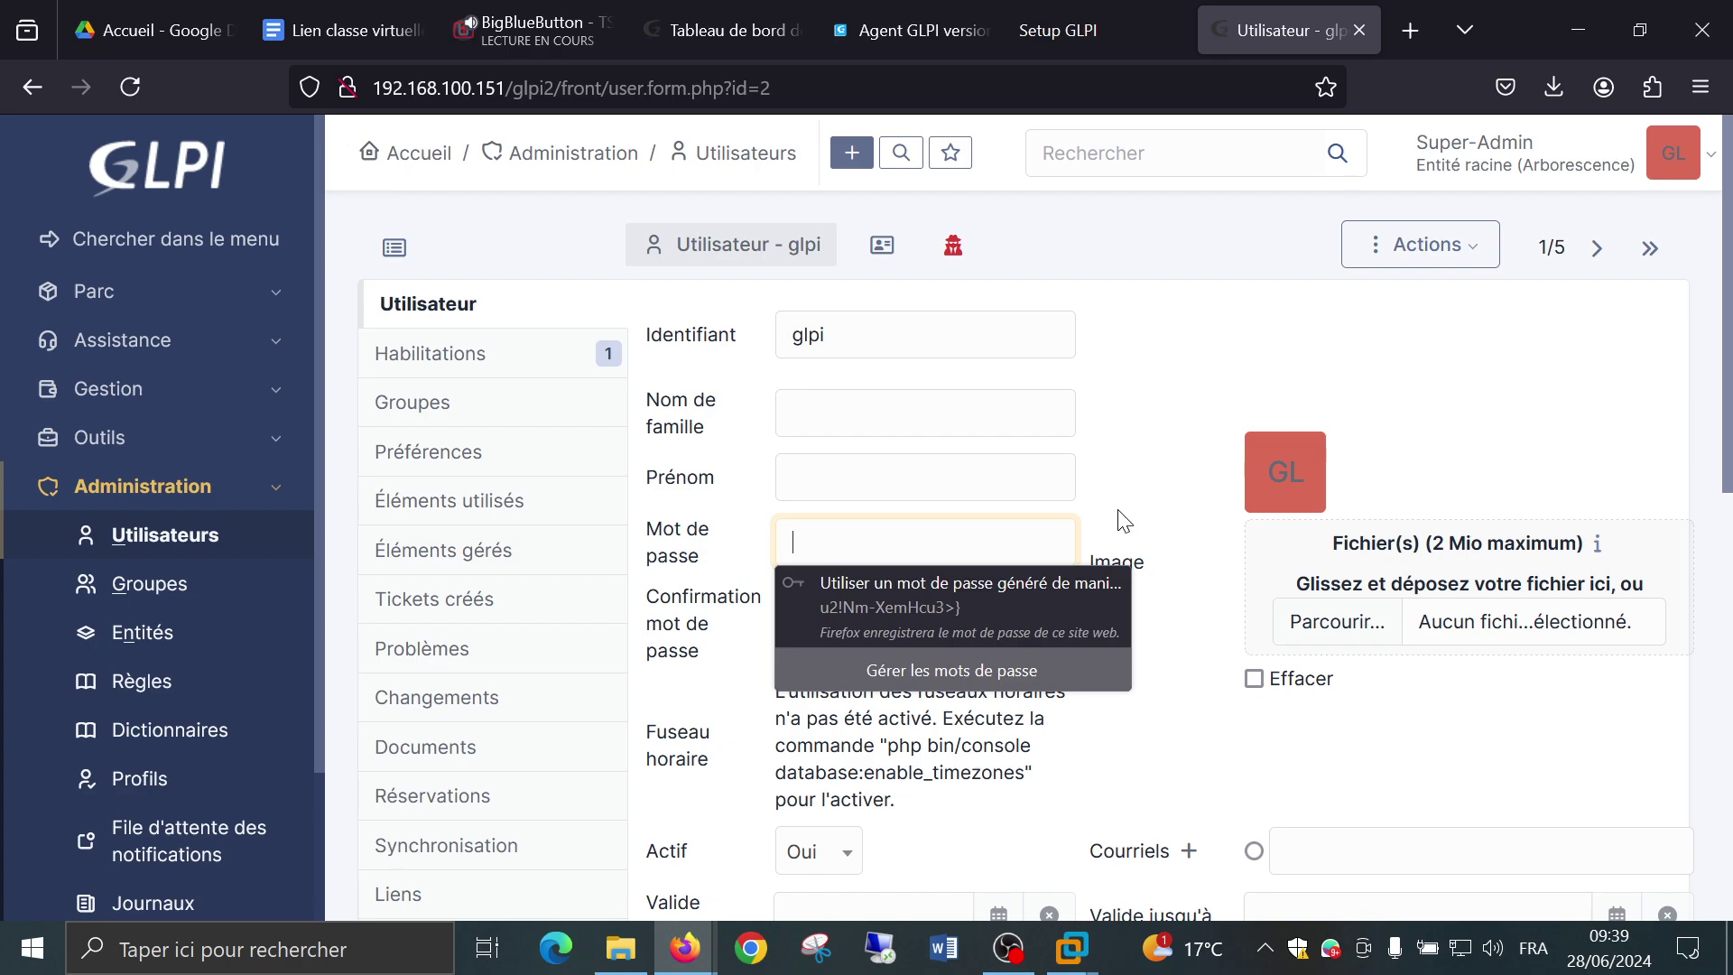
text(glp)
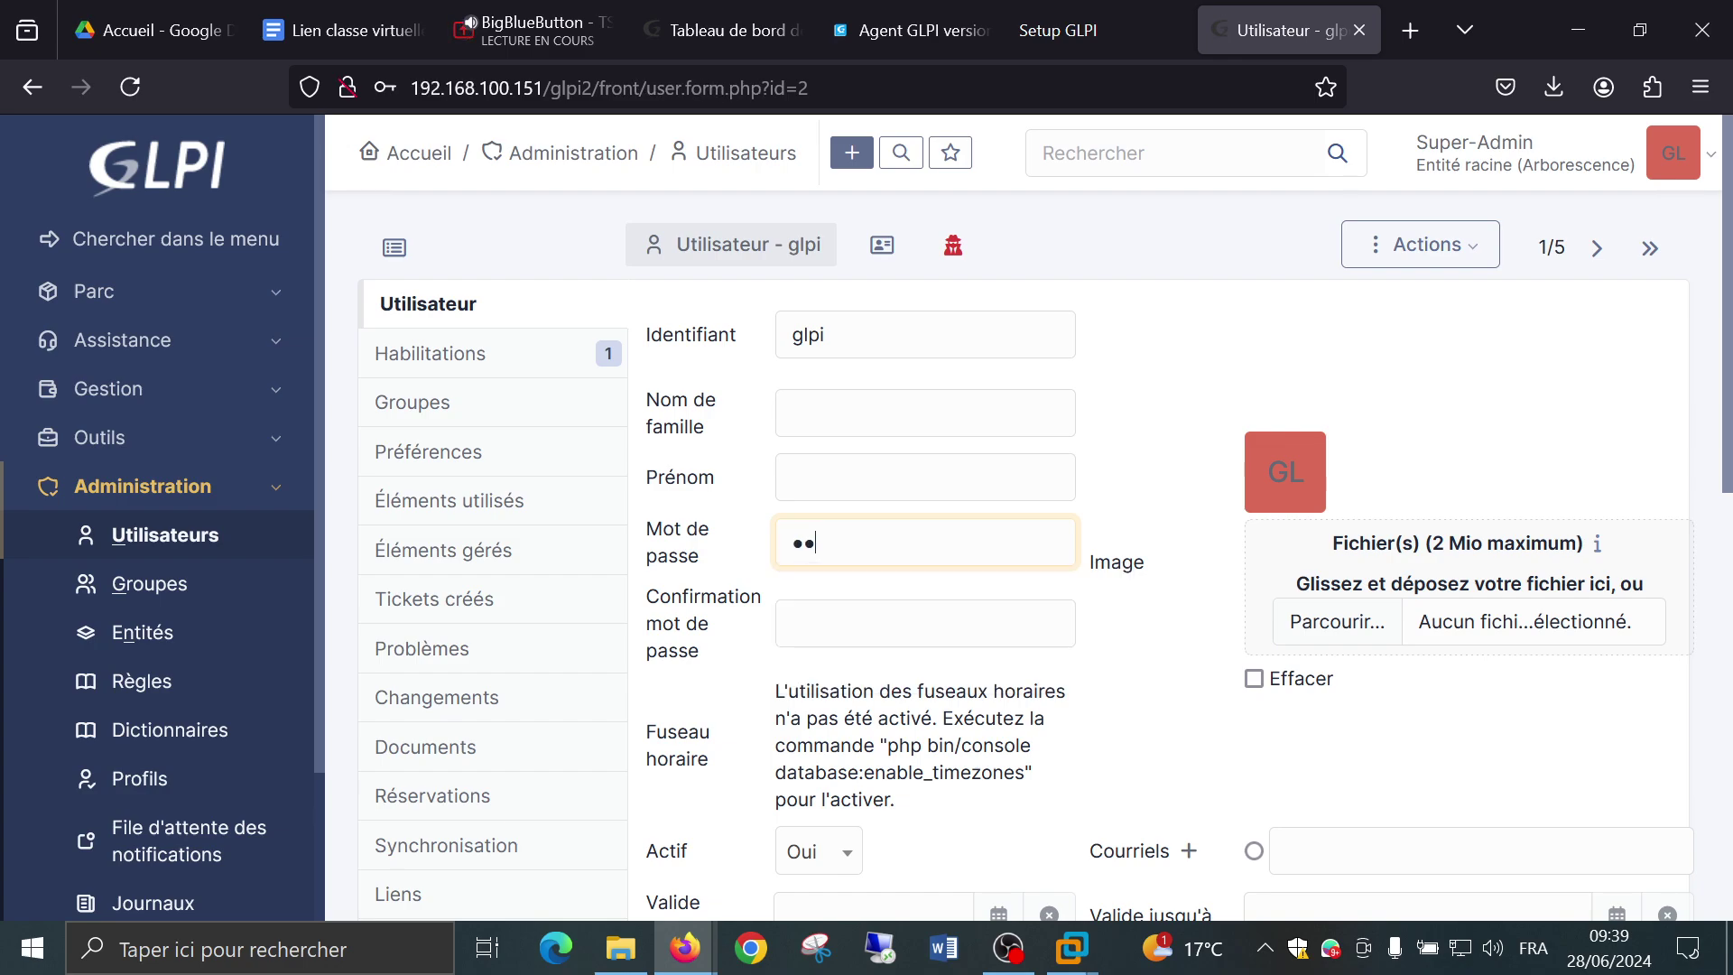
text(i12345)
key(Tab)
text(glp)
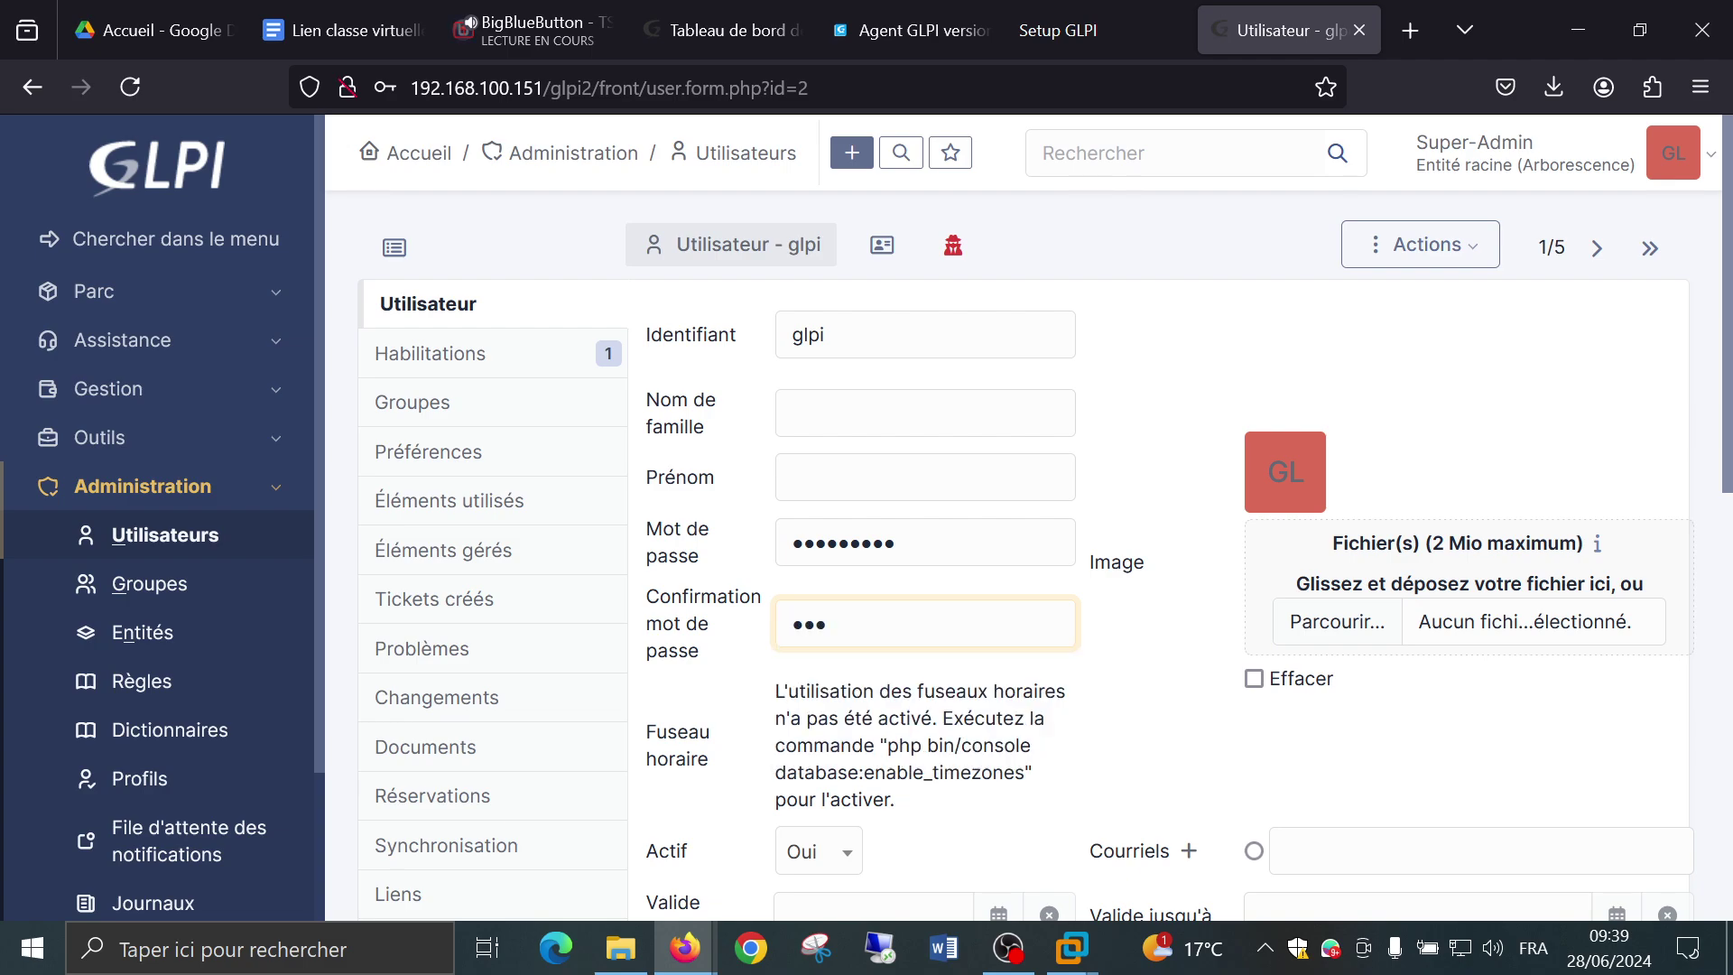
text(i12345)
click(1110, 552)
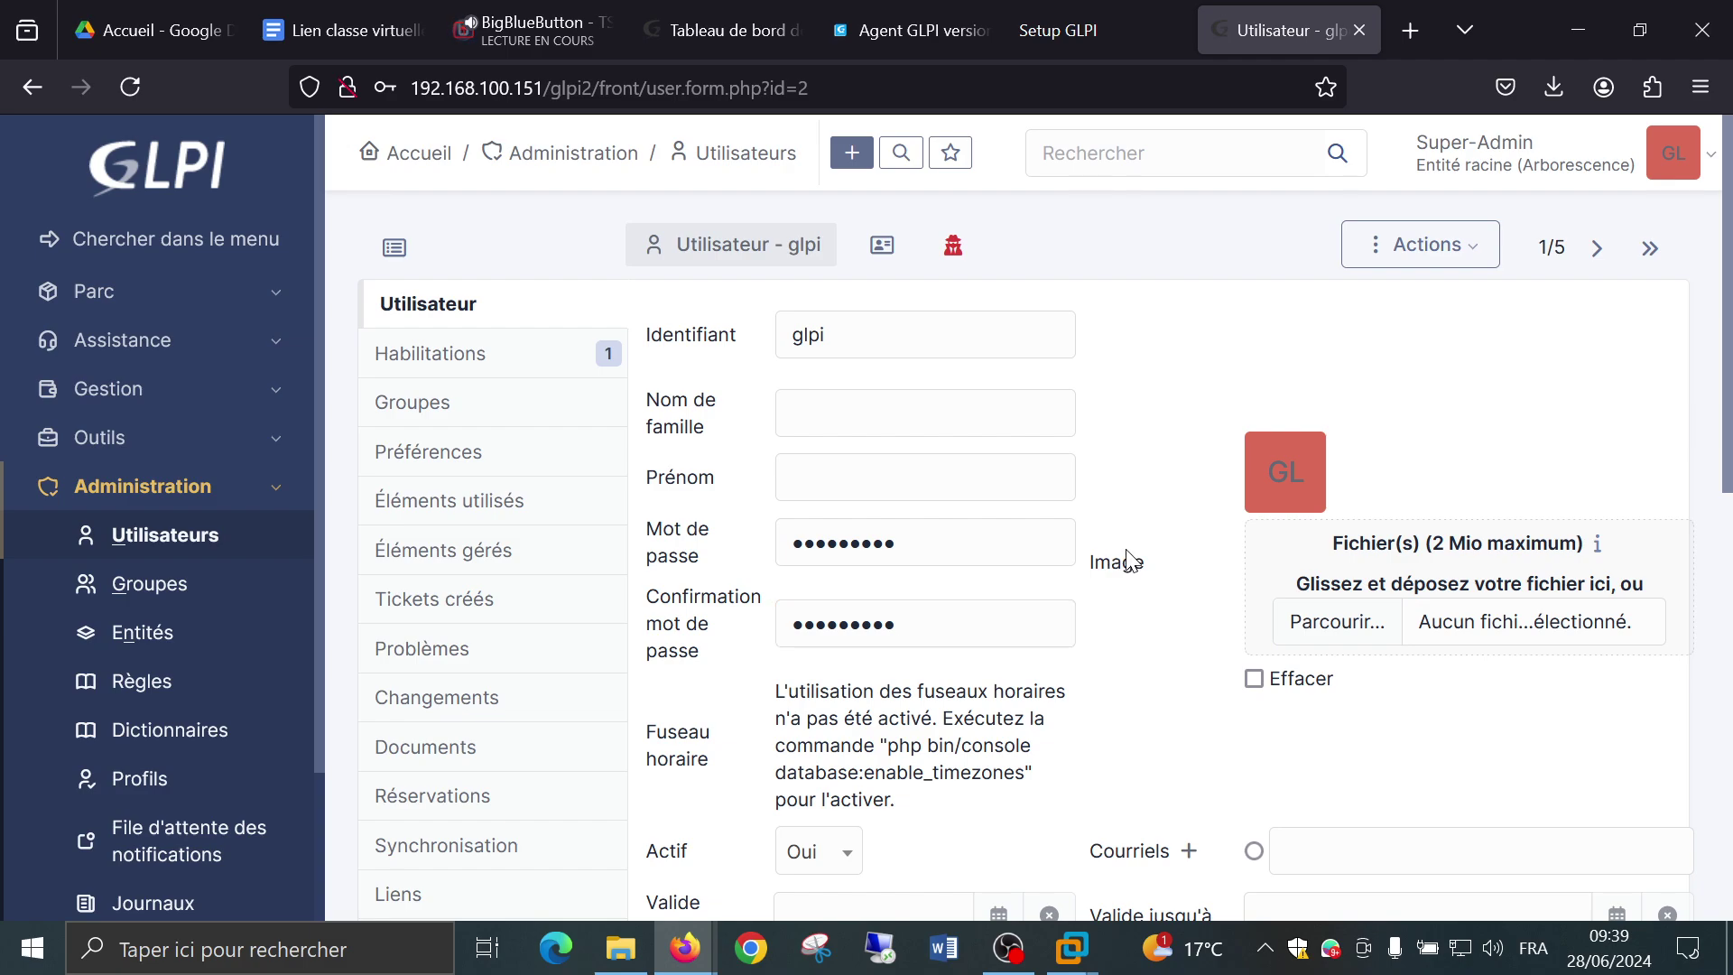
scroll(1128, 560, down, 10)
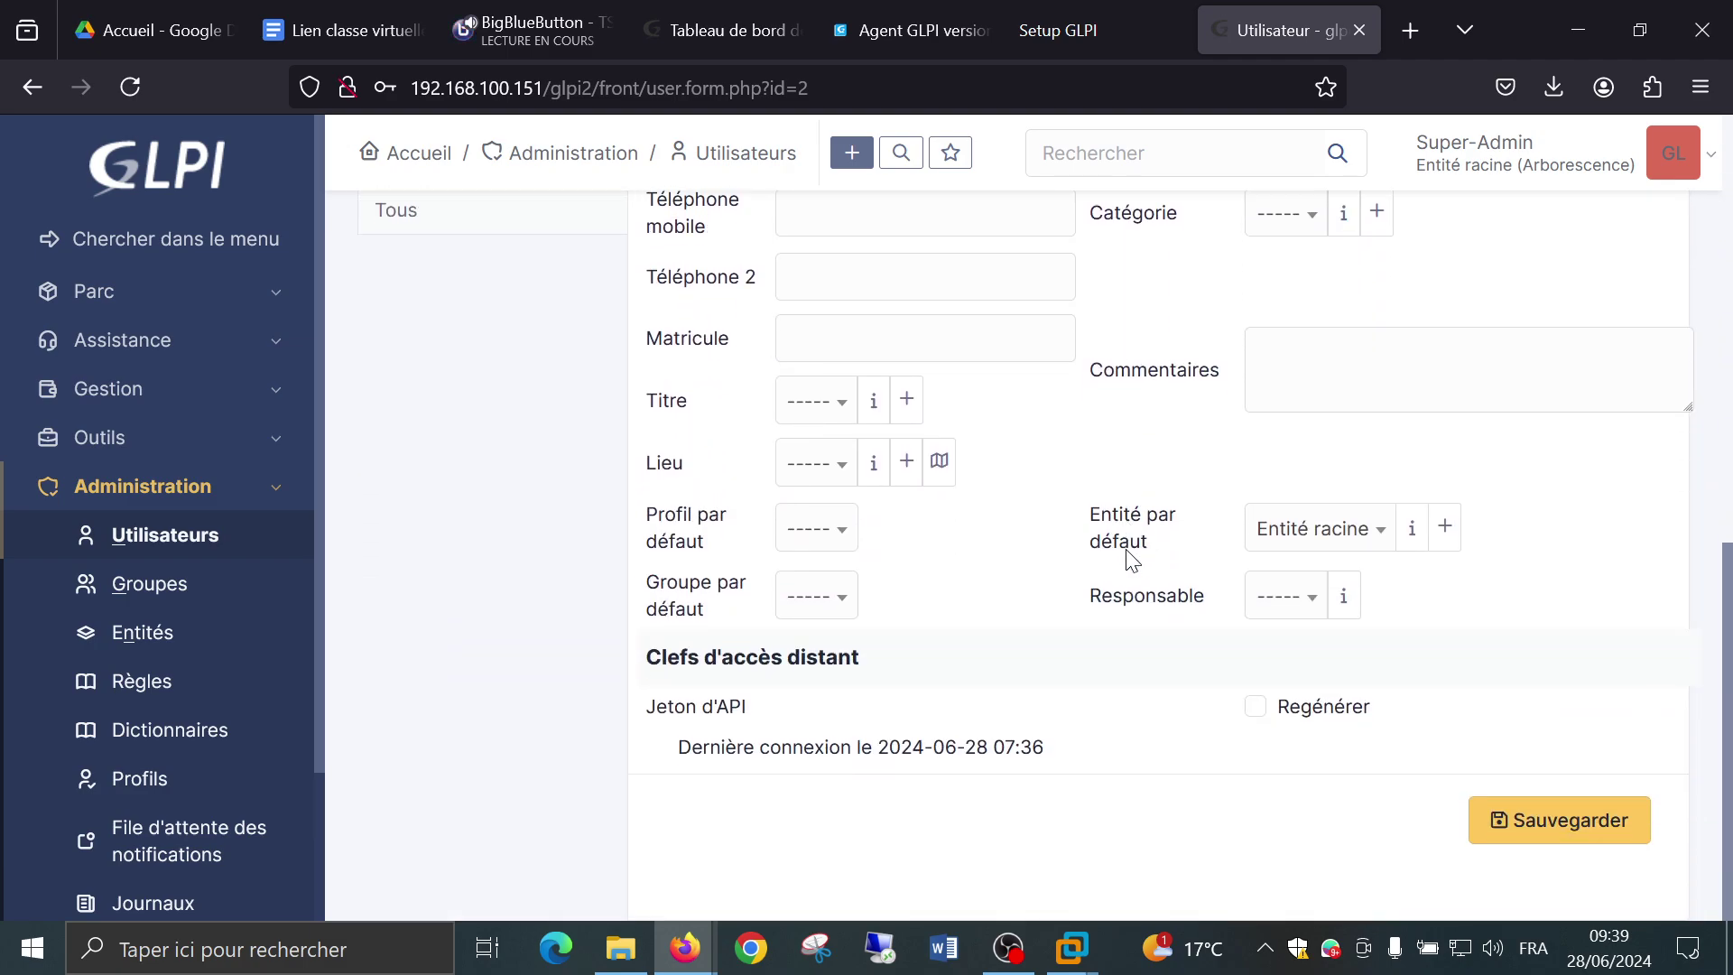
click(1552, 845)
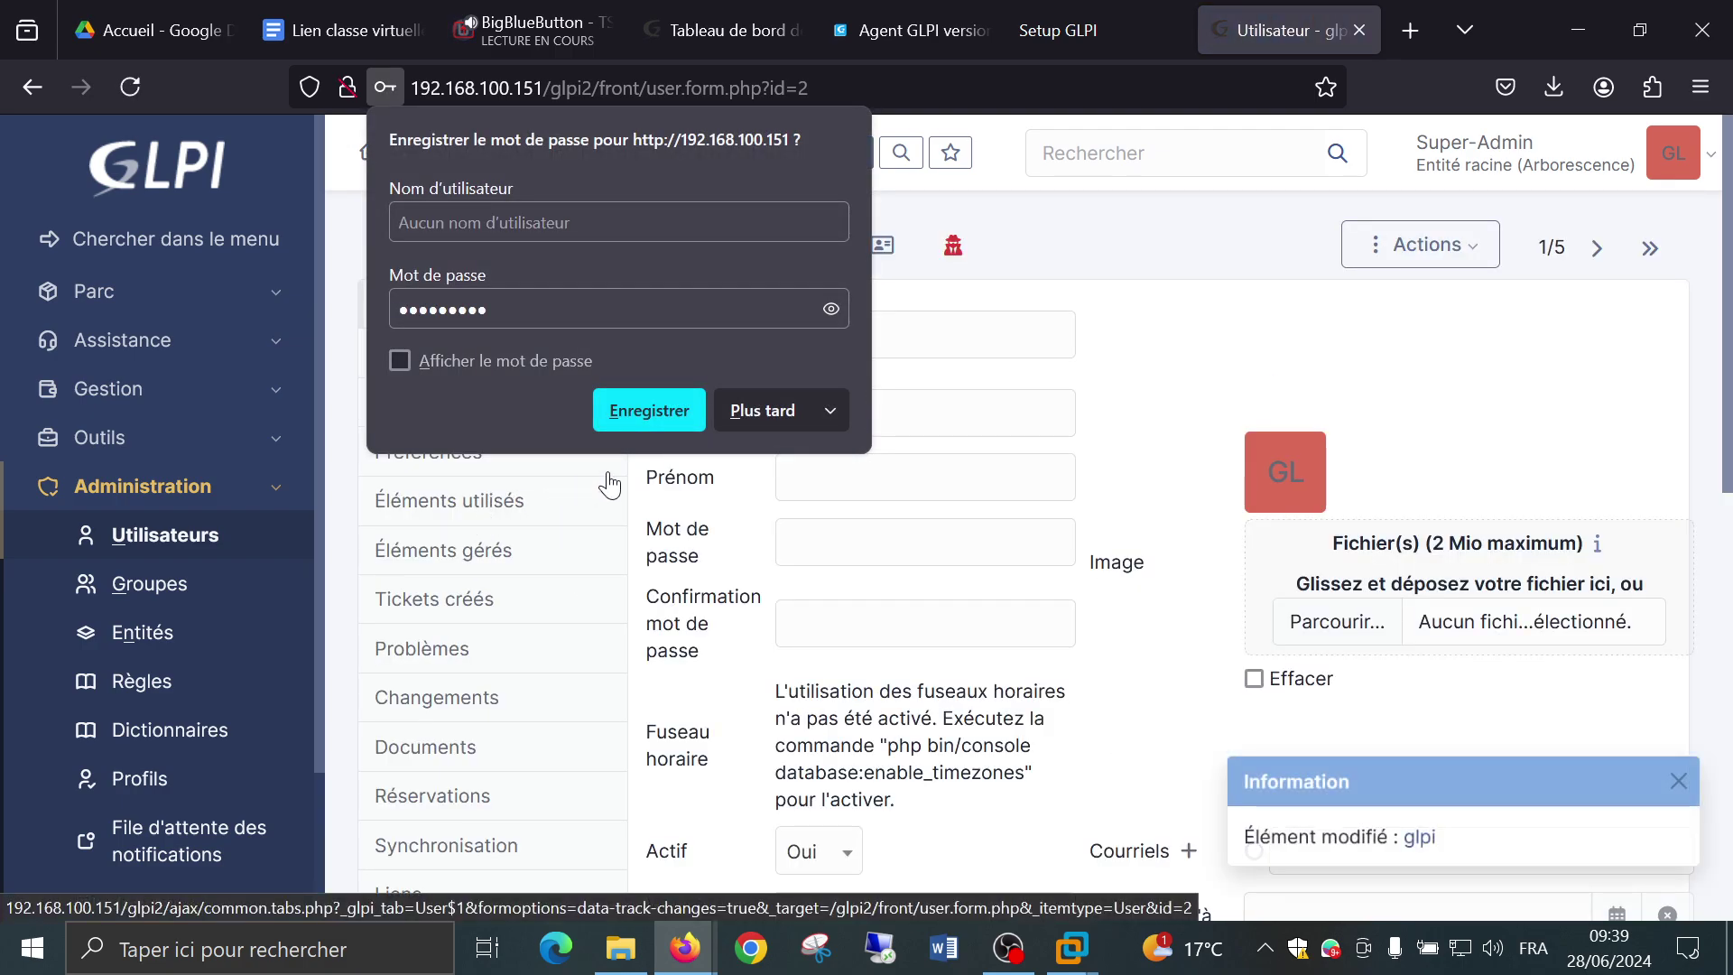
click(757, 408)
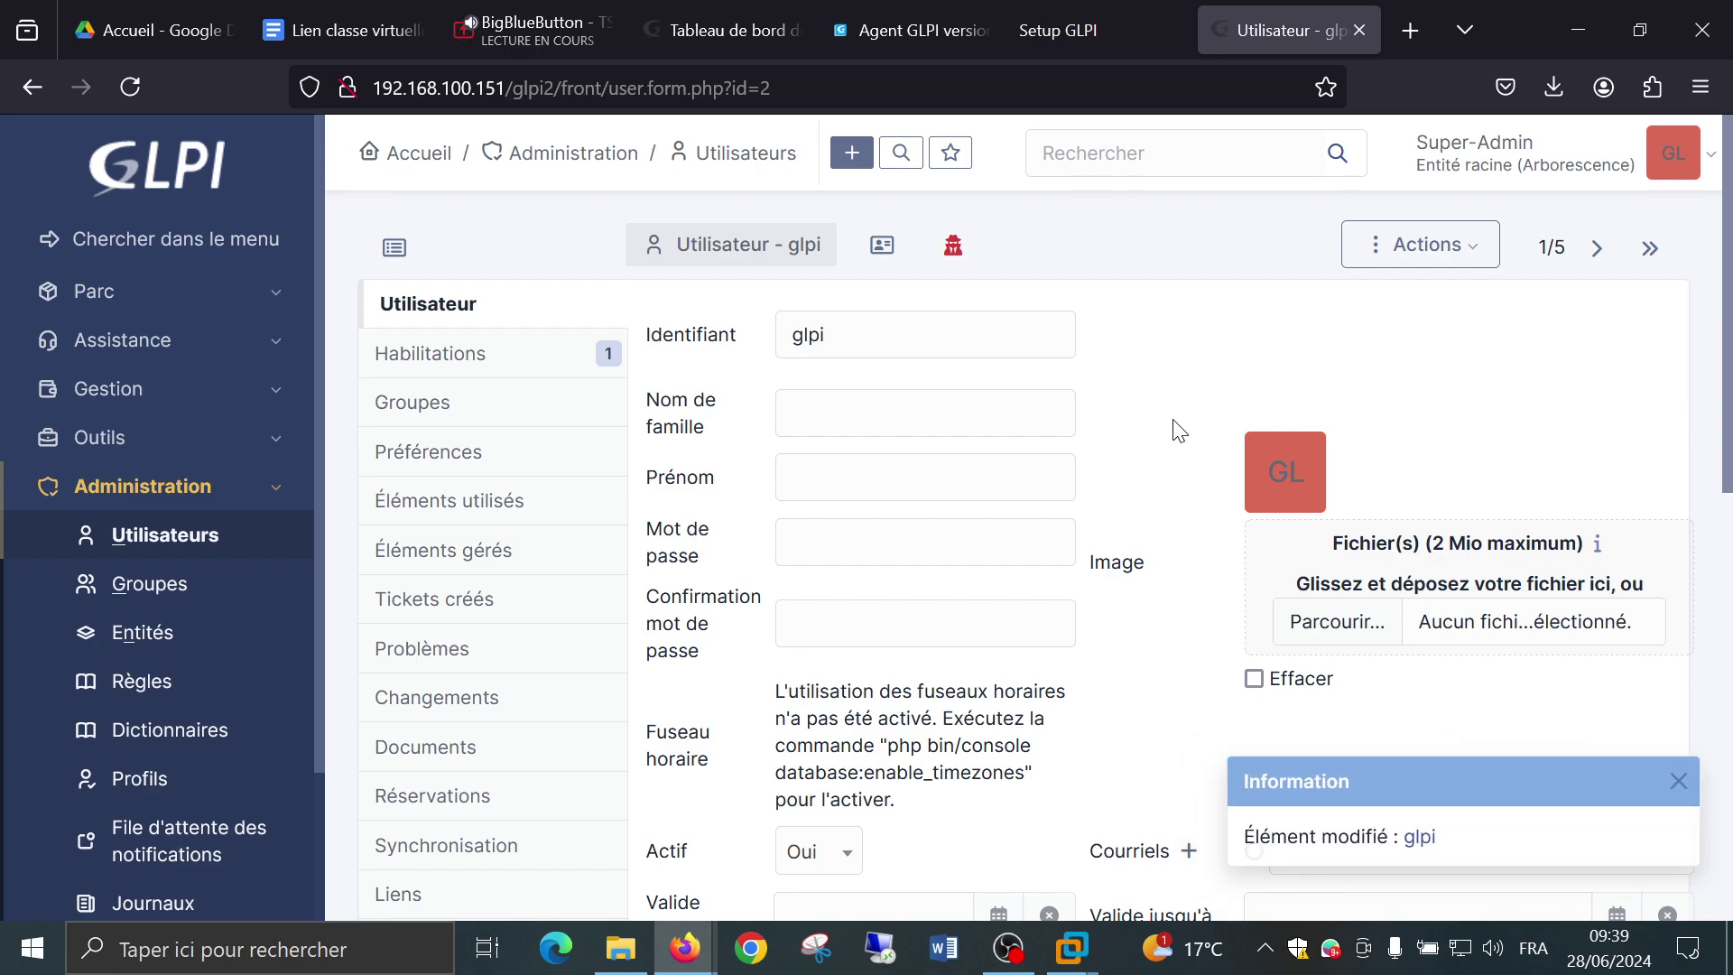
click(1679, 783)
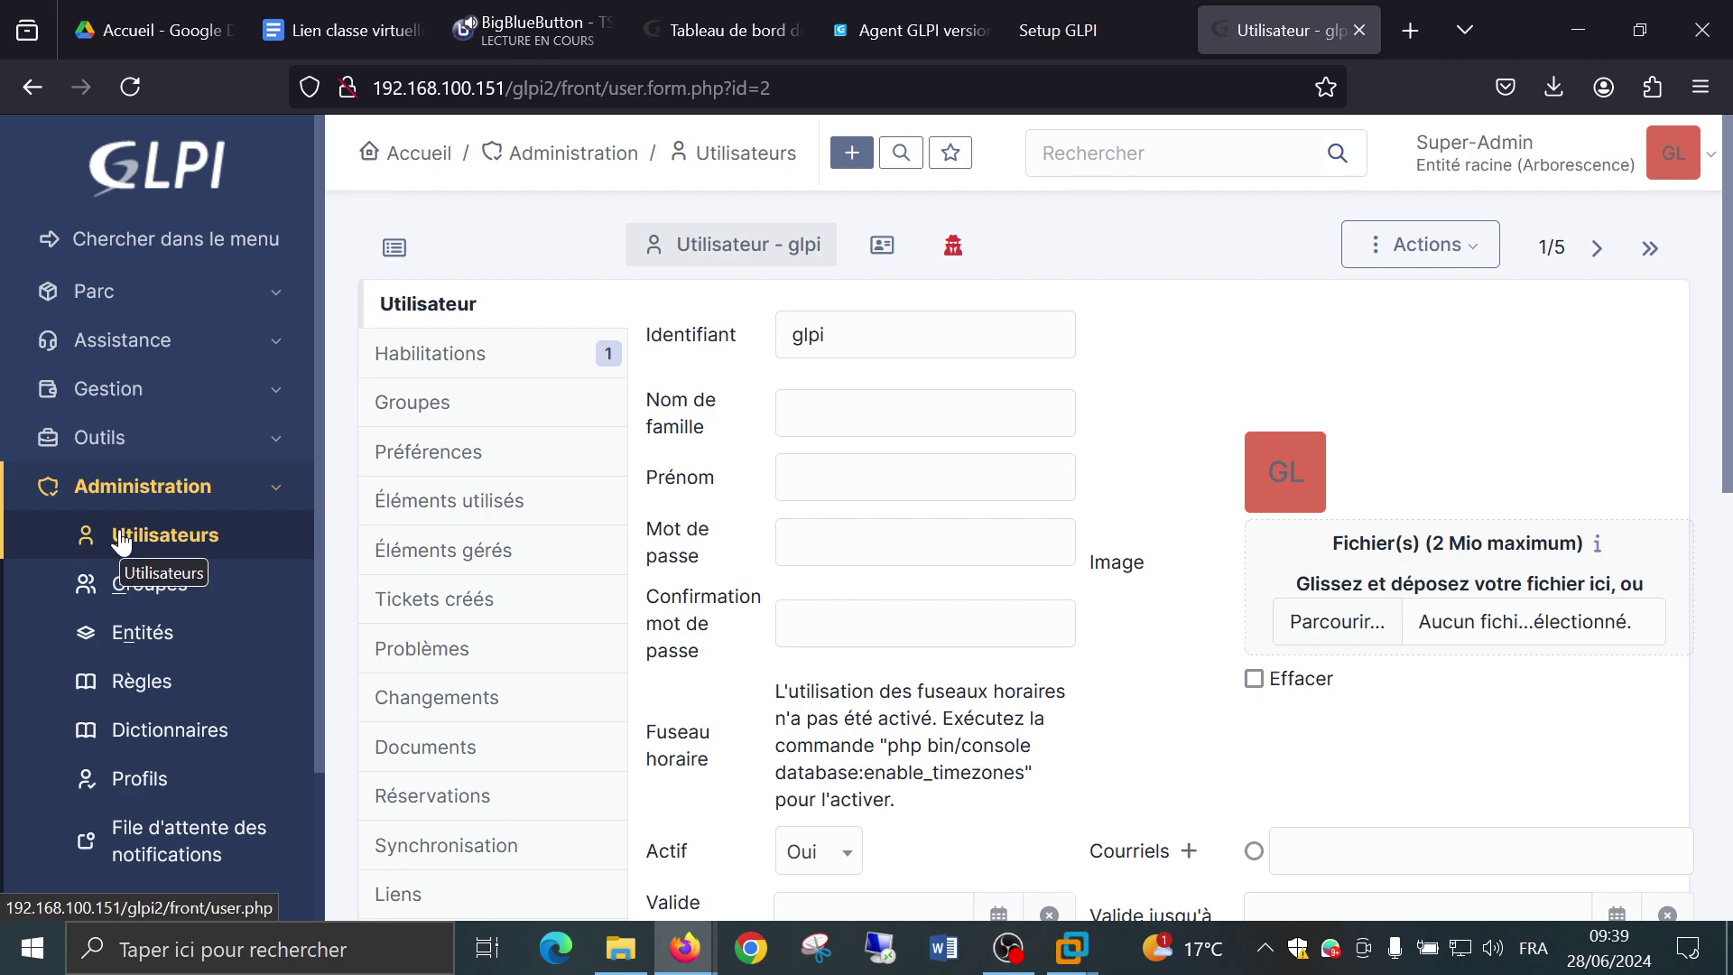
click(1597, 253)
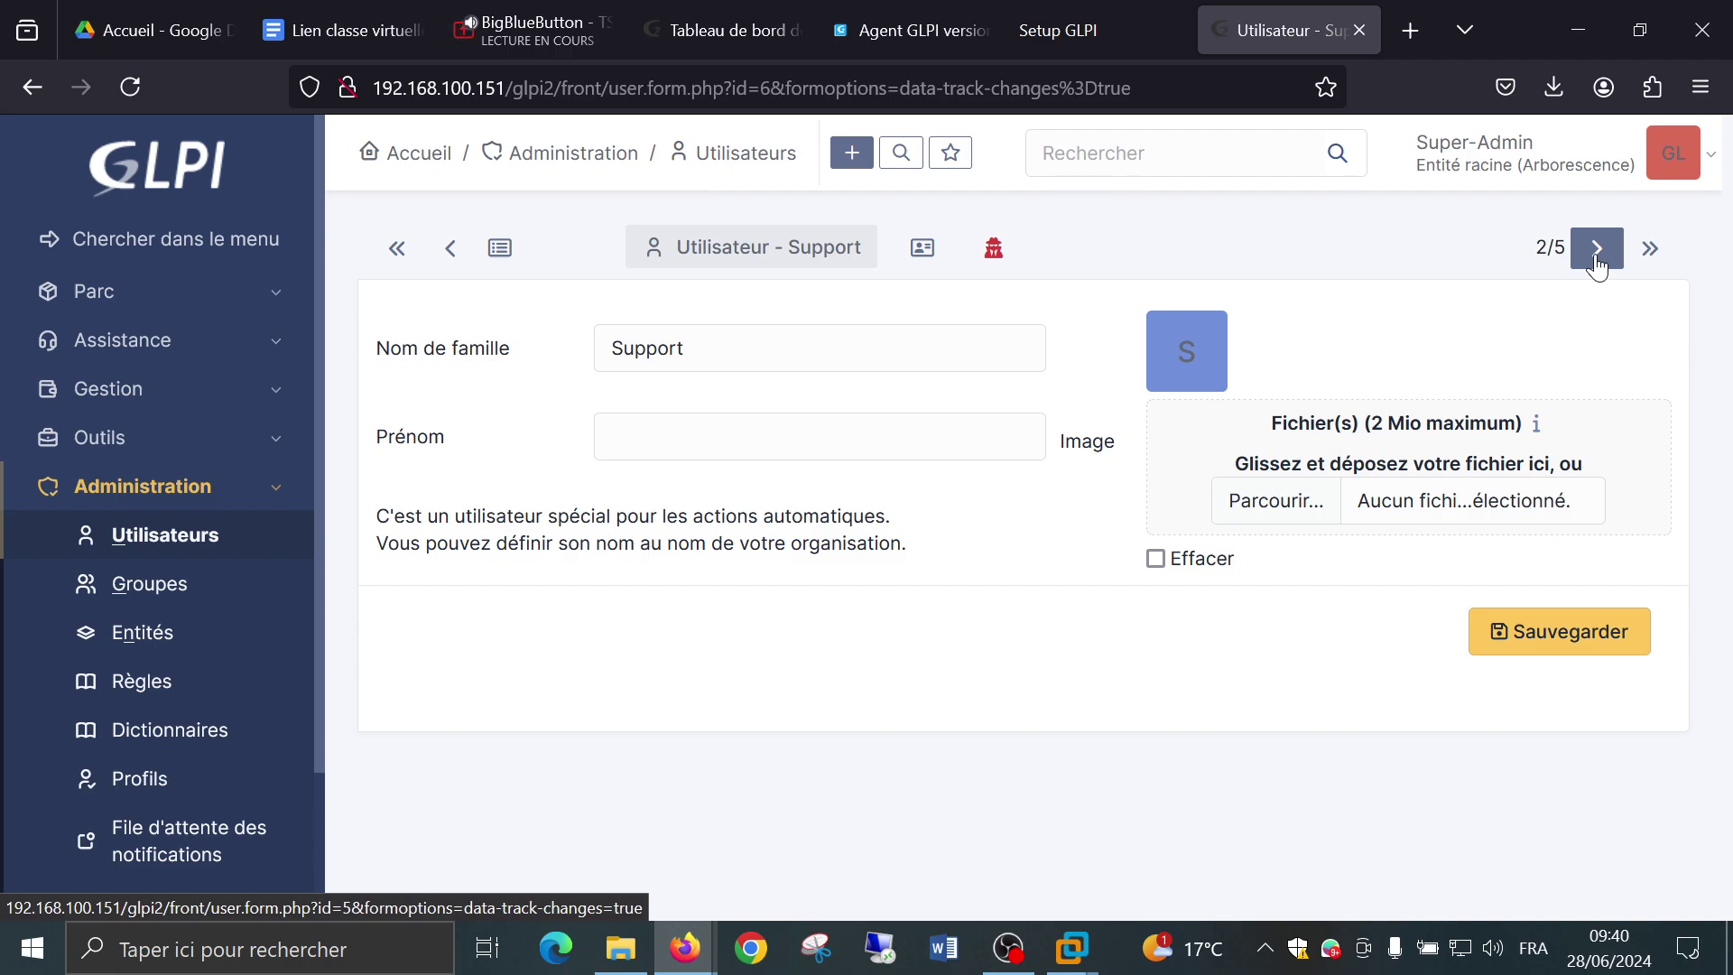
click(1597, 252)
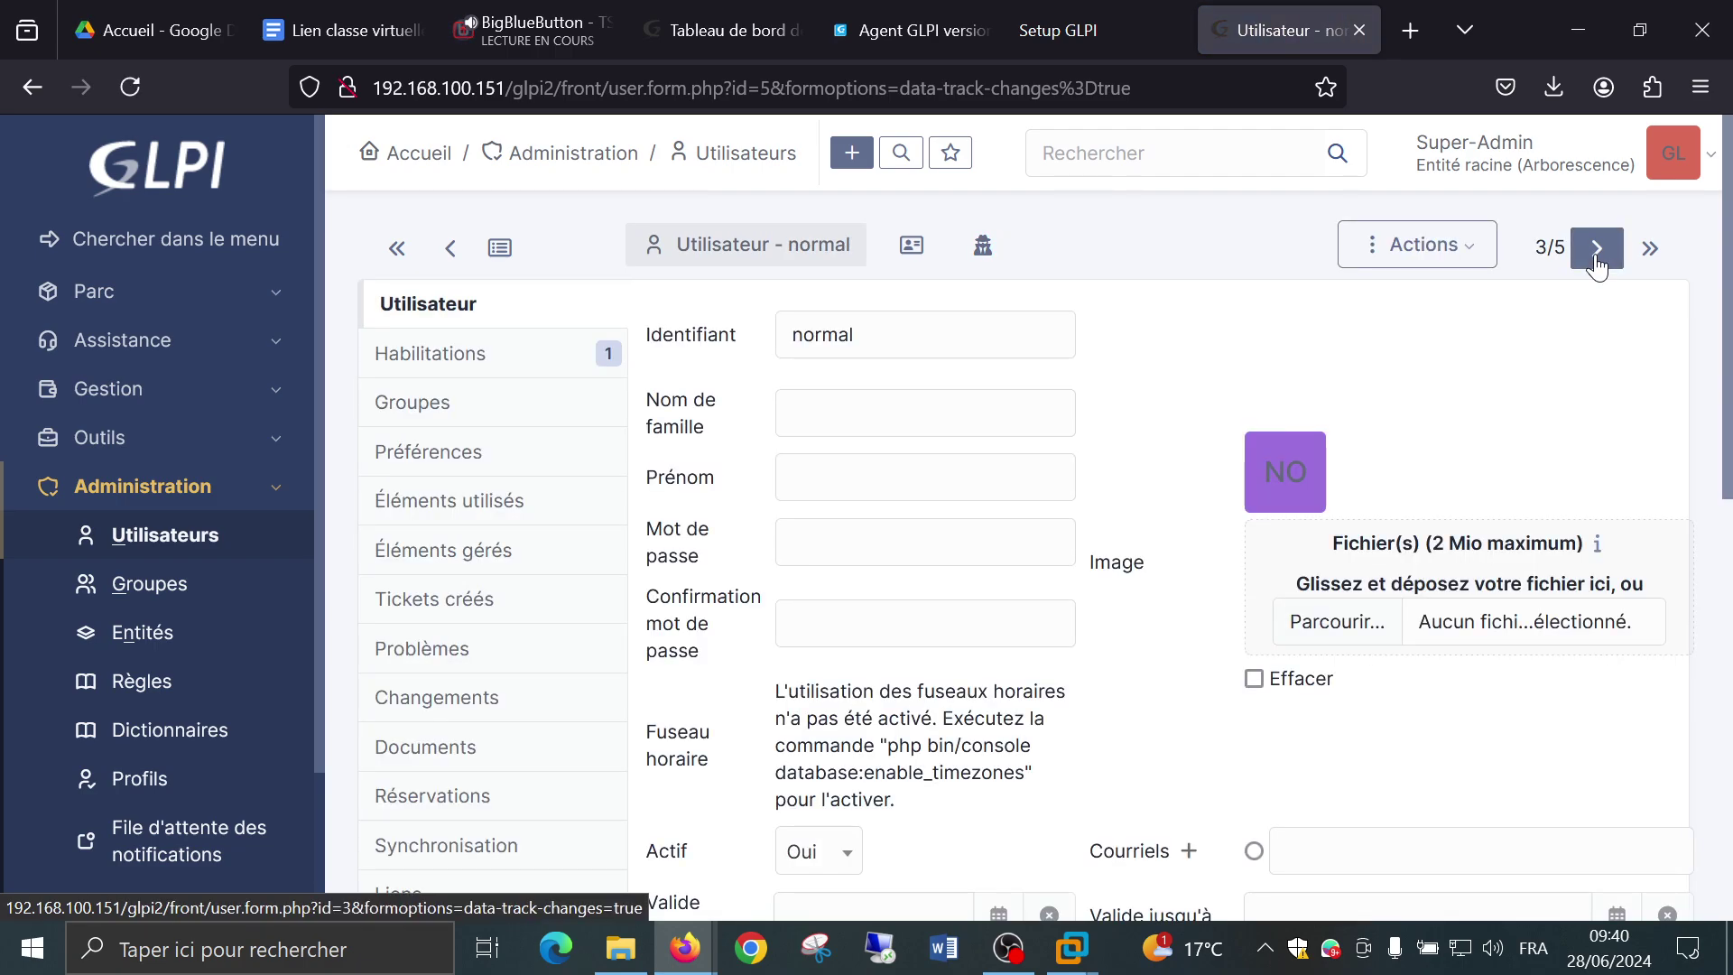
click(1597, 253)
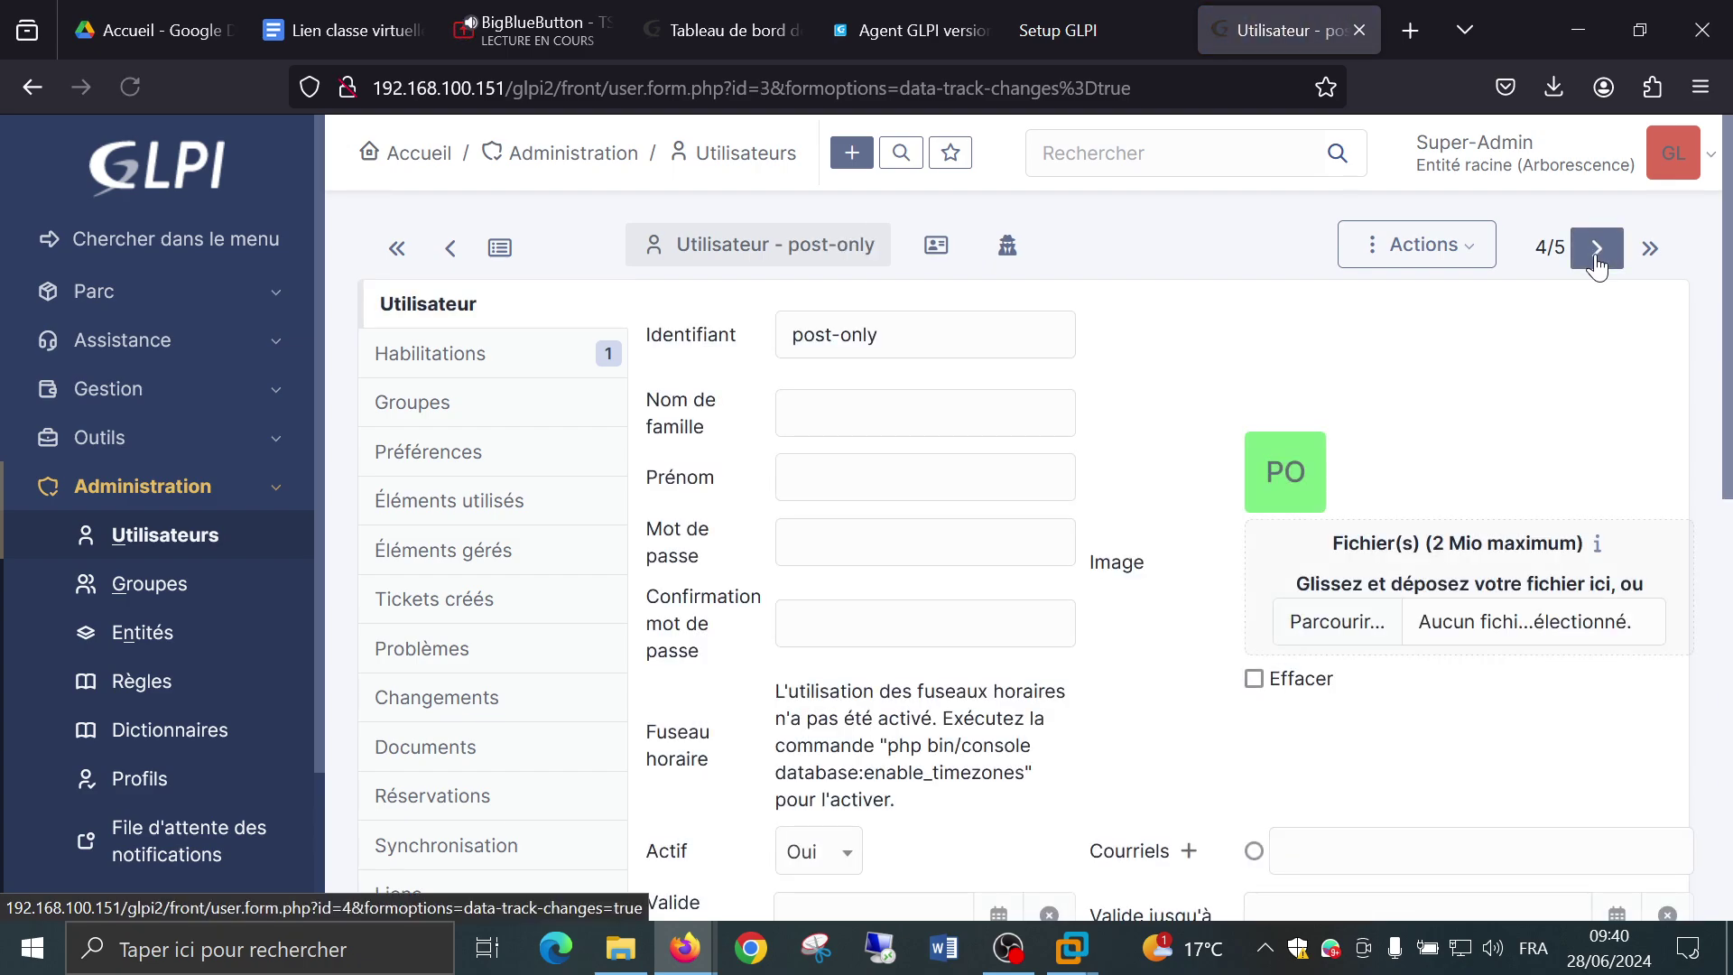
click(1596, 258)
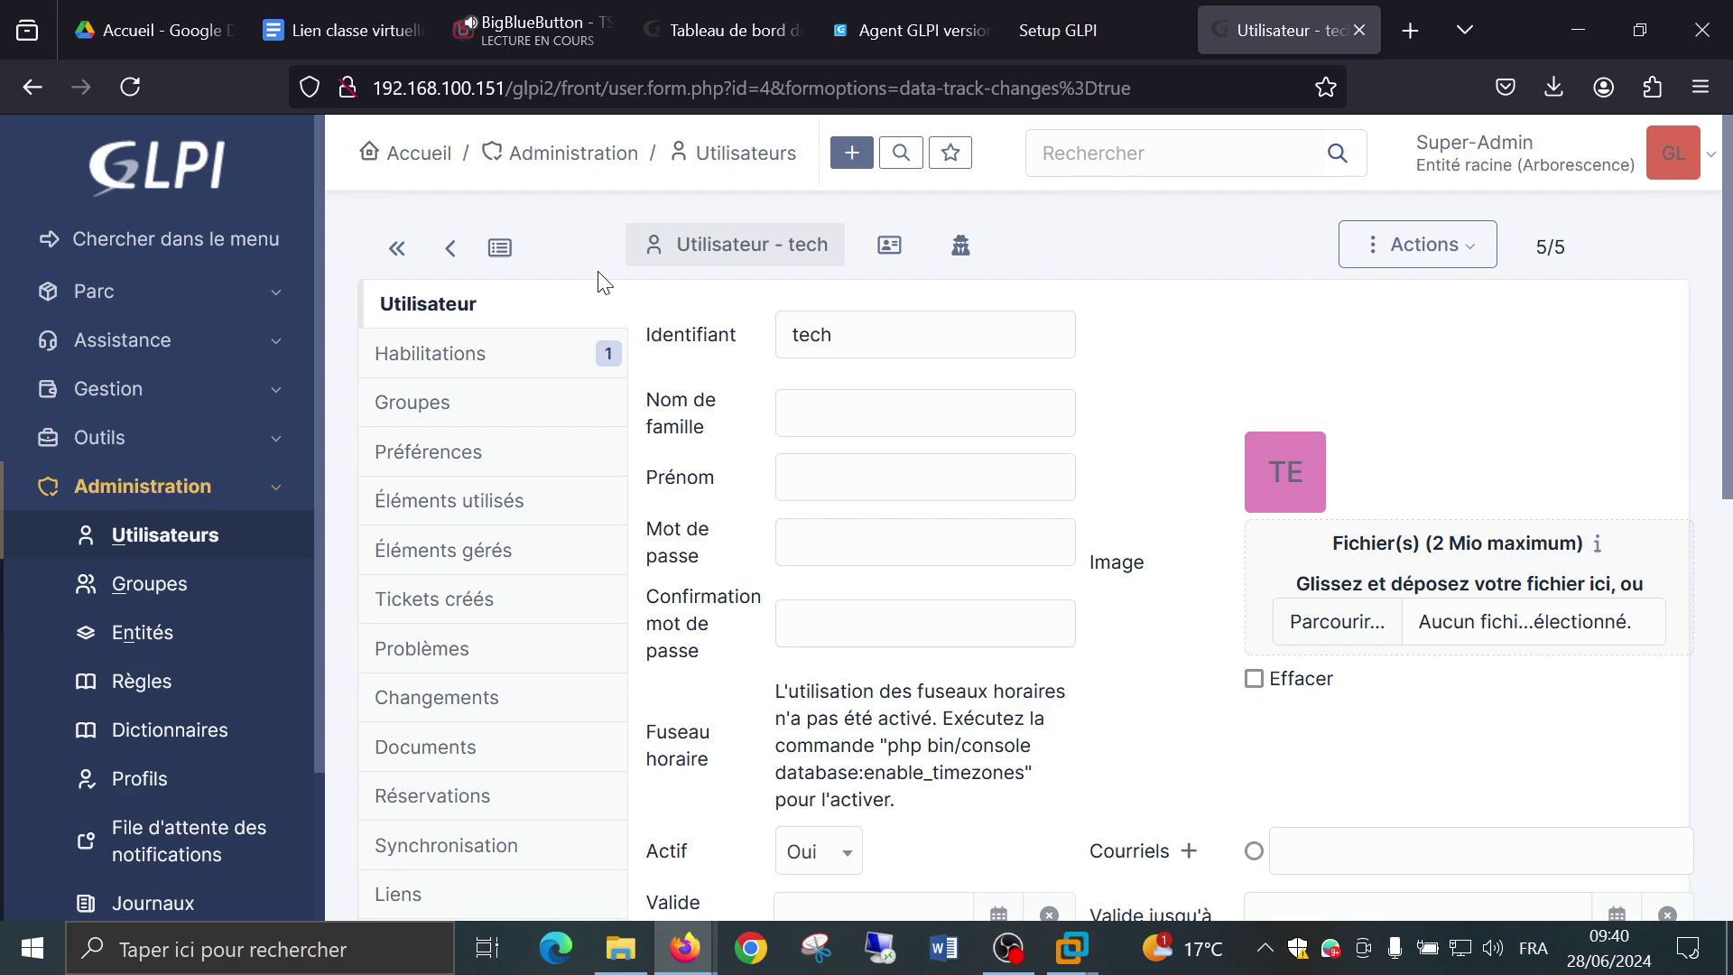
click(395, 249)
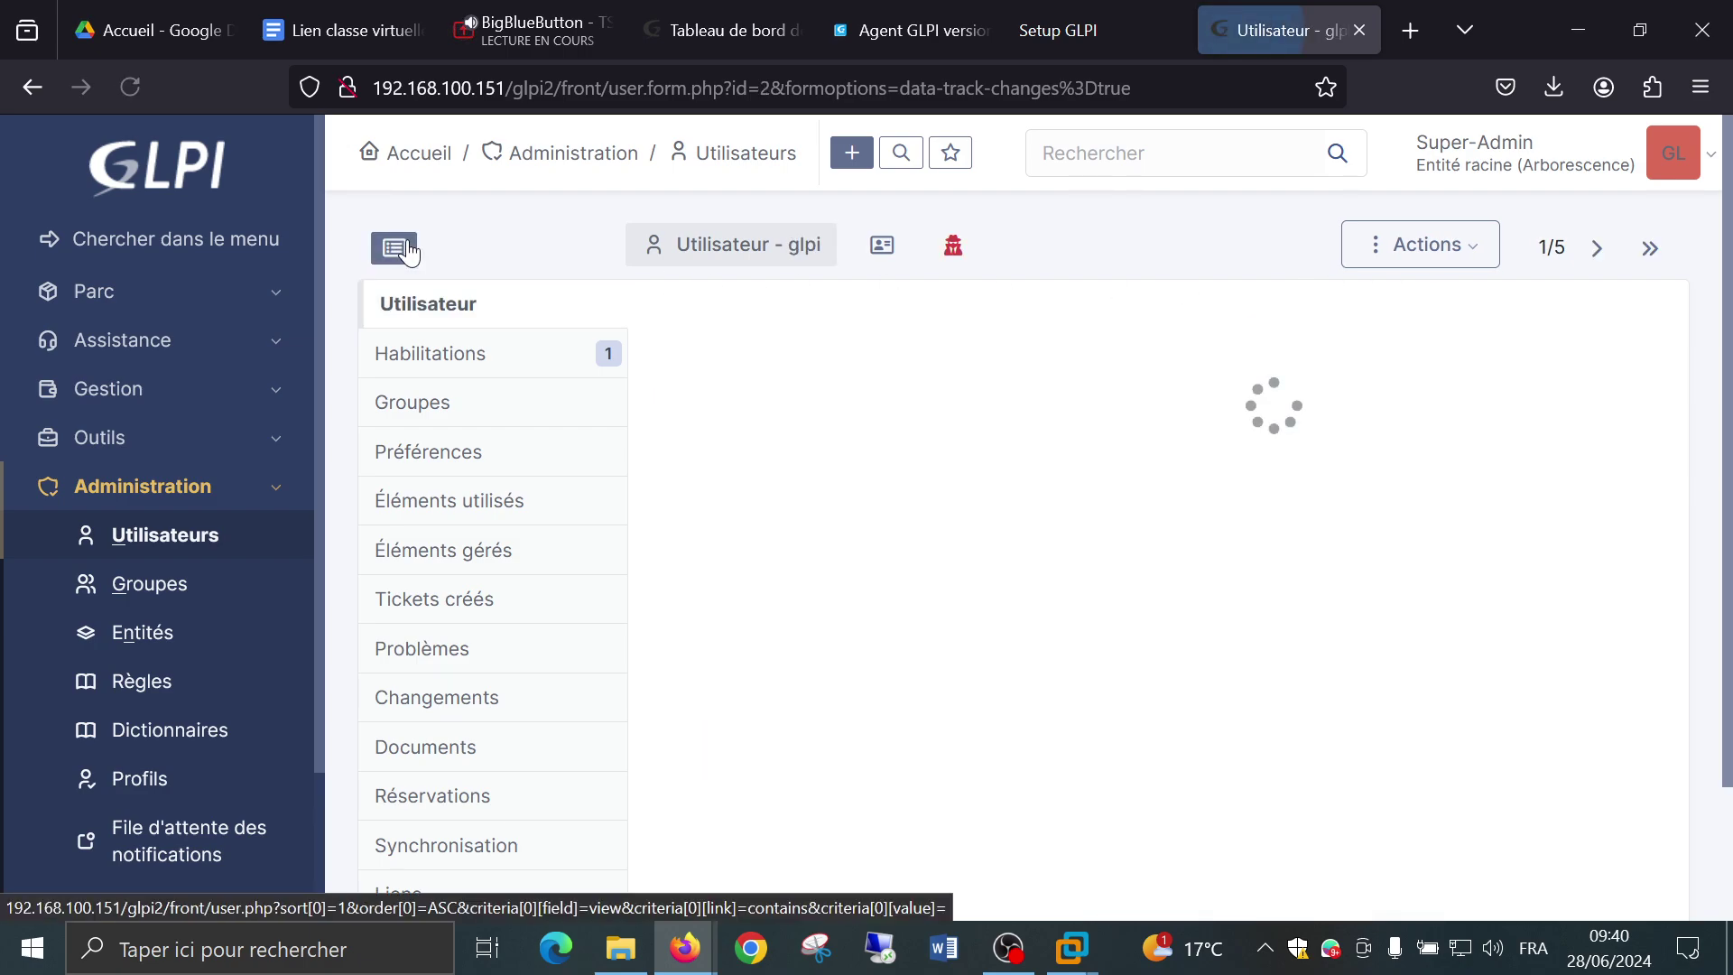
Return to the Utilisateurs list showing the five default accounts.
click(136, 535)
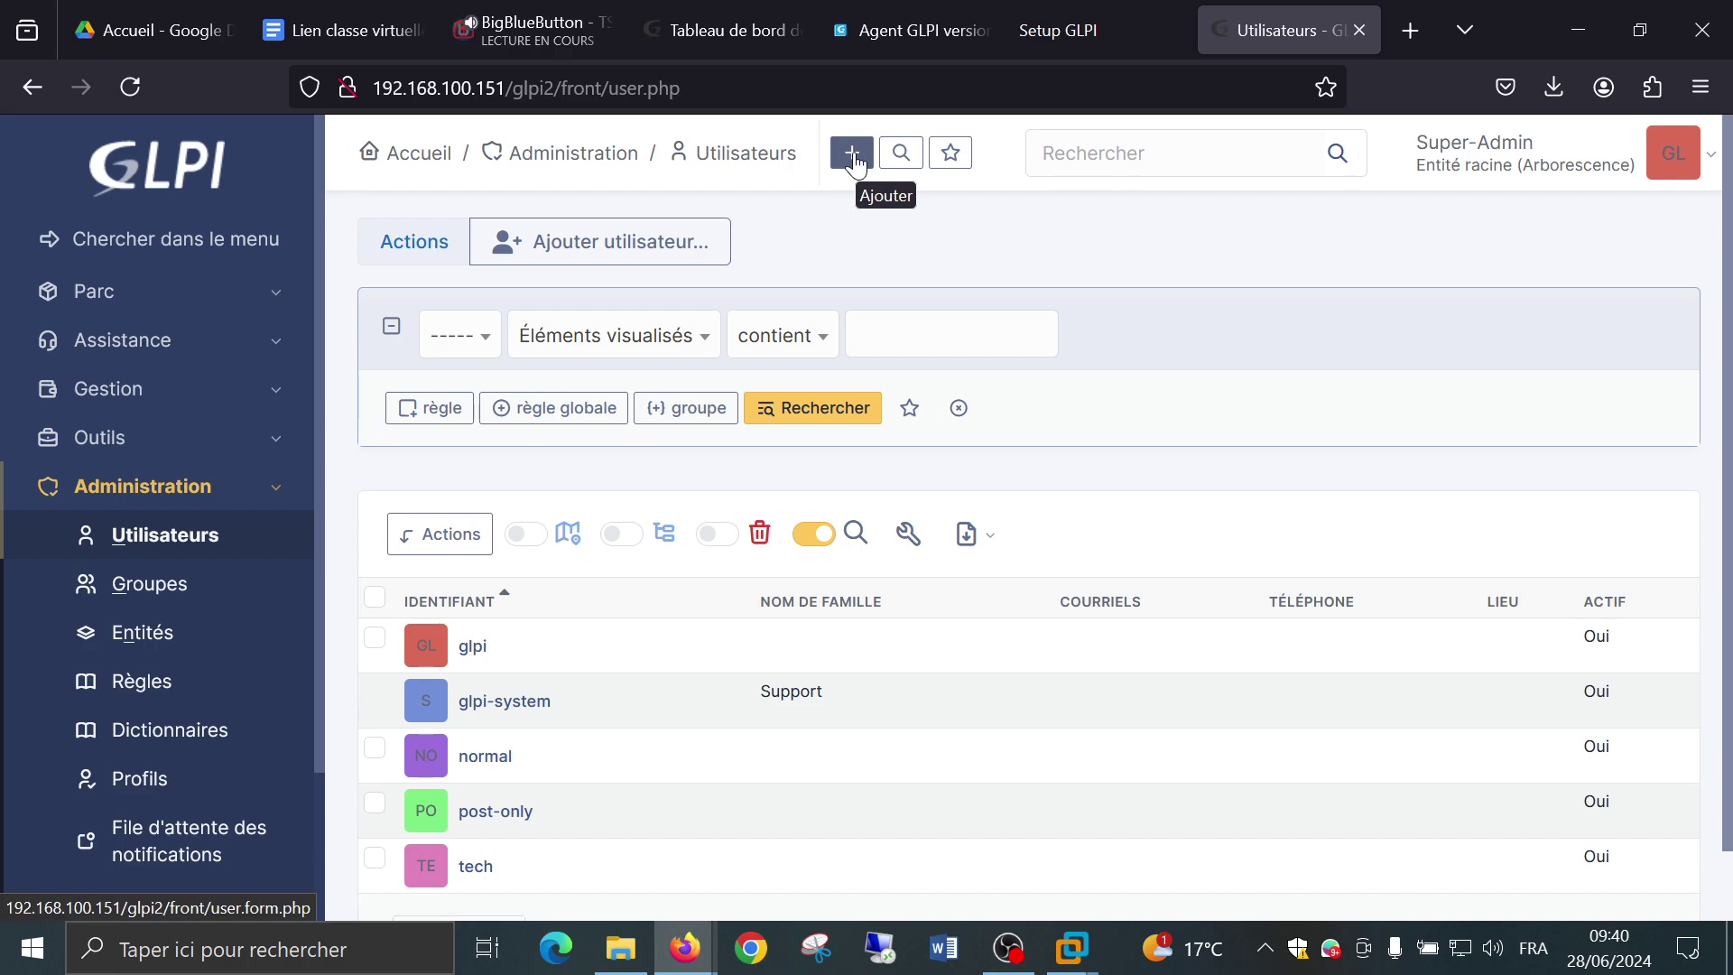
Start a new user account and enter its login.
click(853, 155)
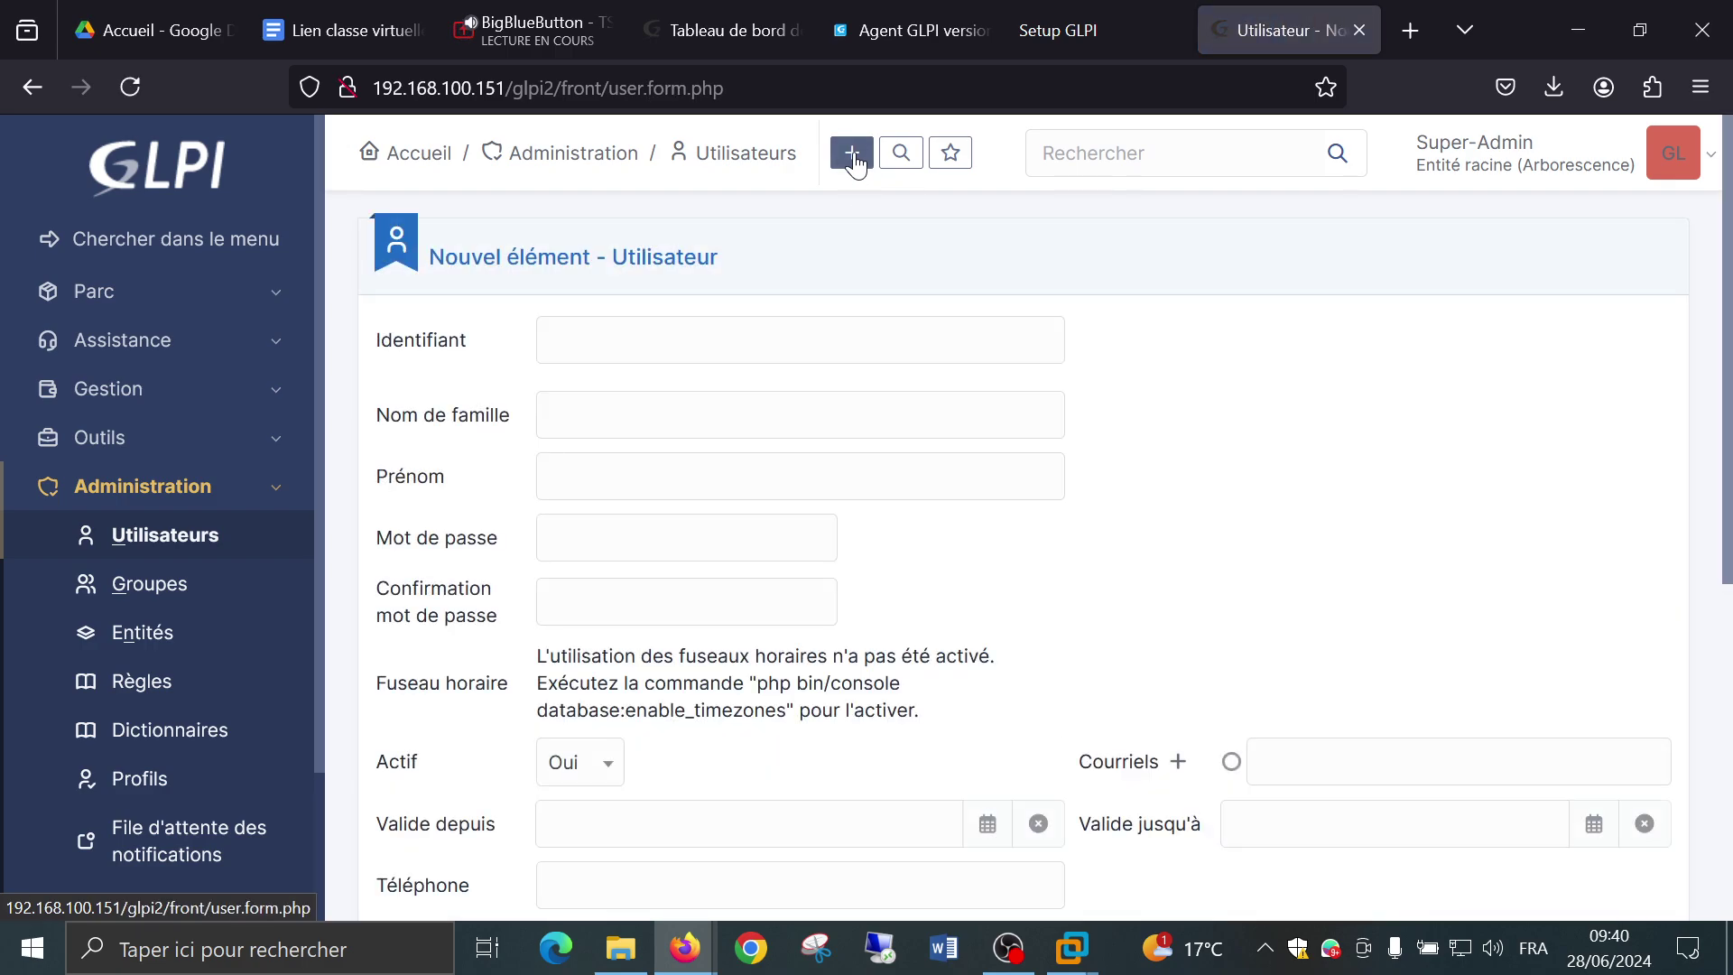
scroll(725, 317, down, 2)
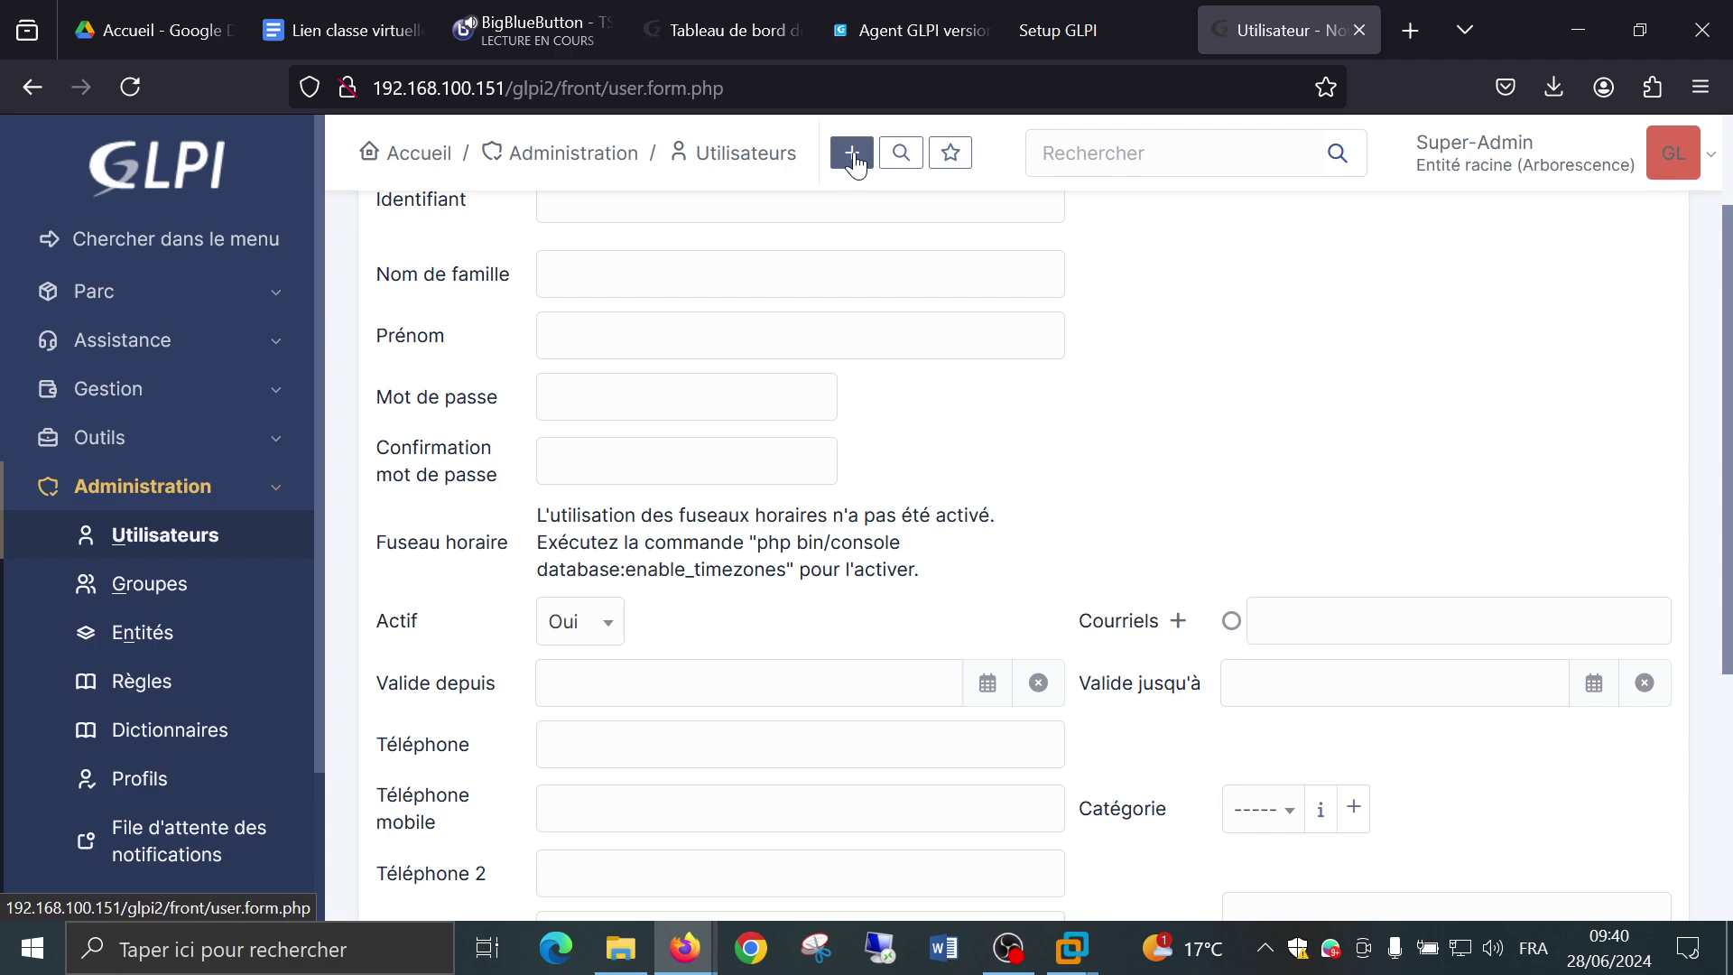
scroll(725, 318, up, 2)
click(709, 339)
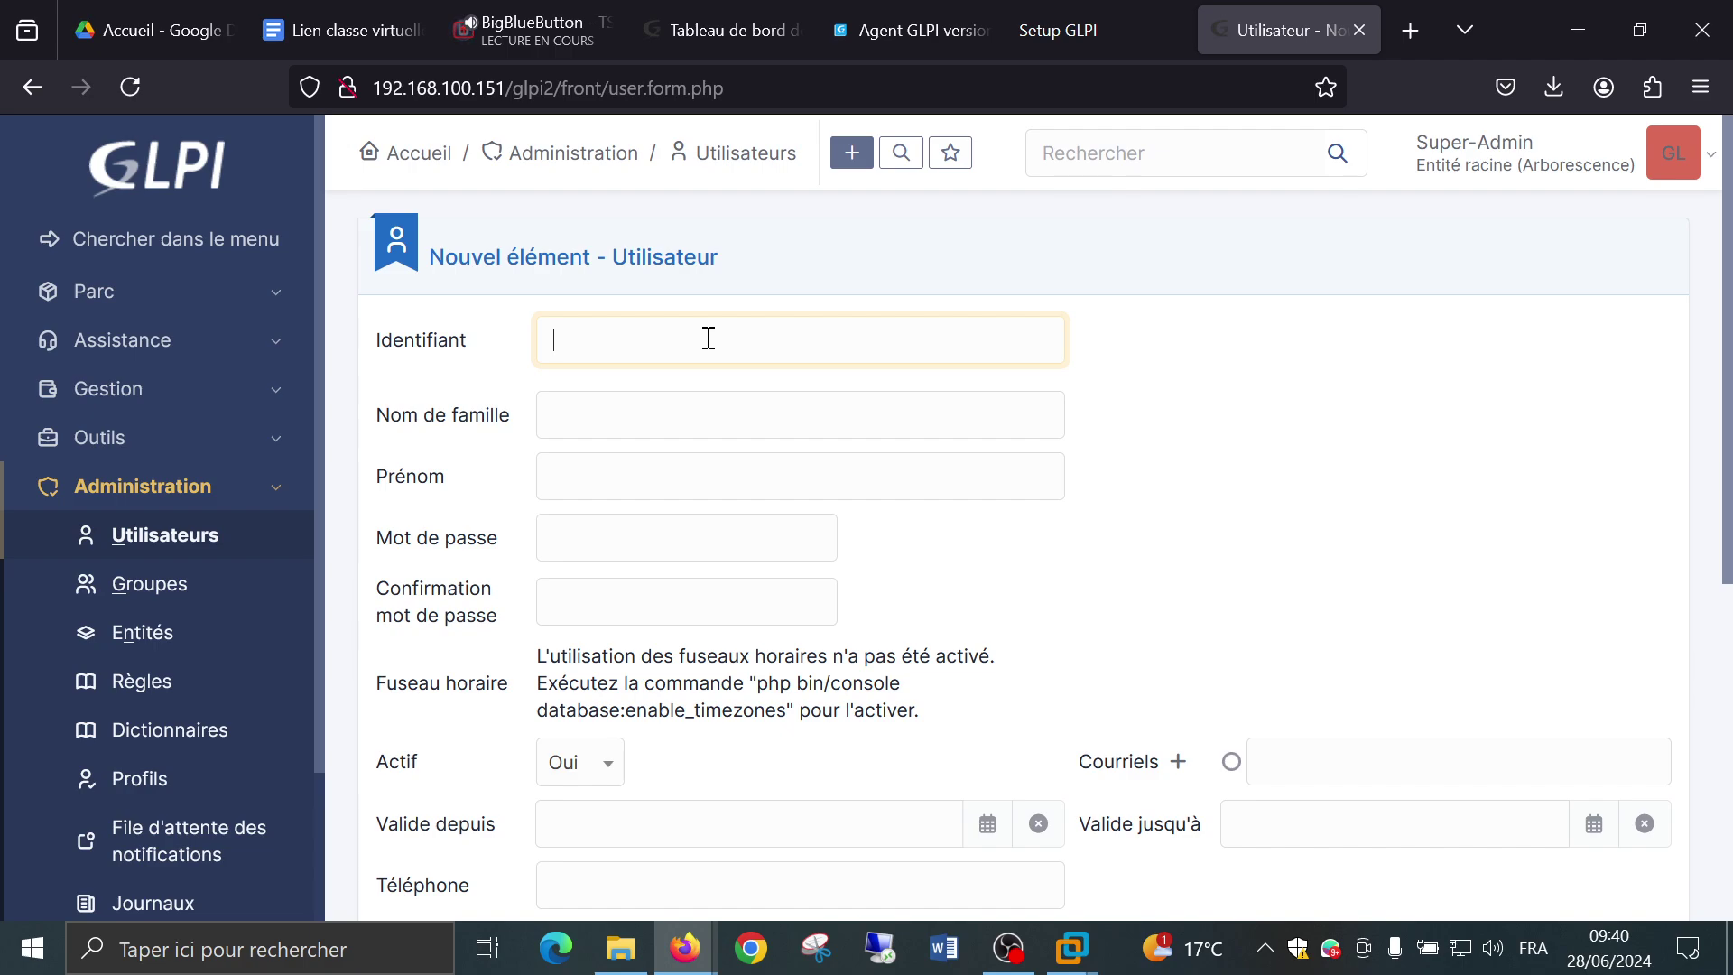
text(stan)
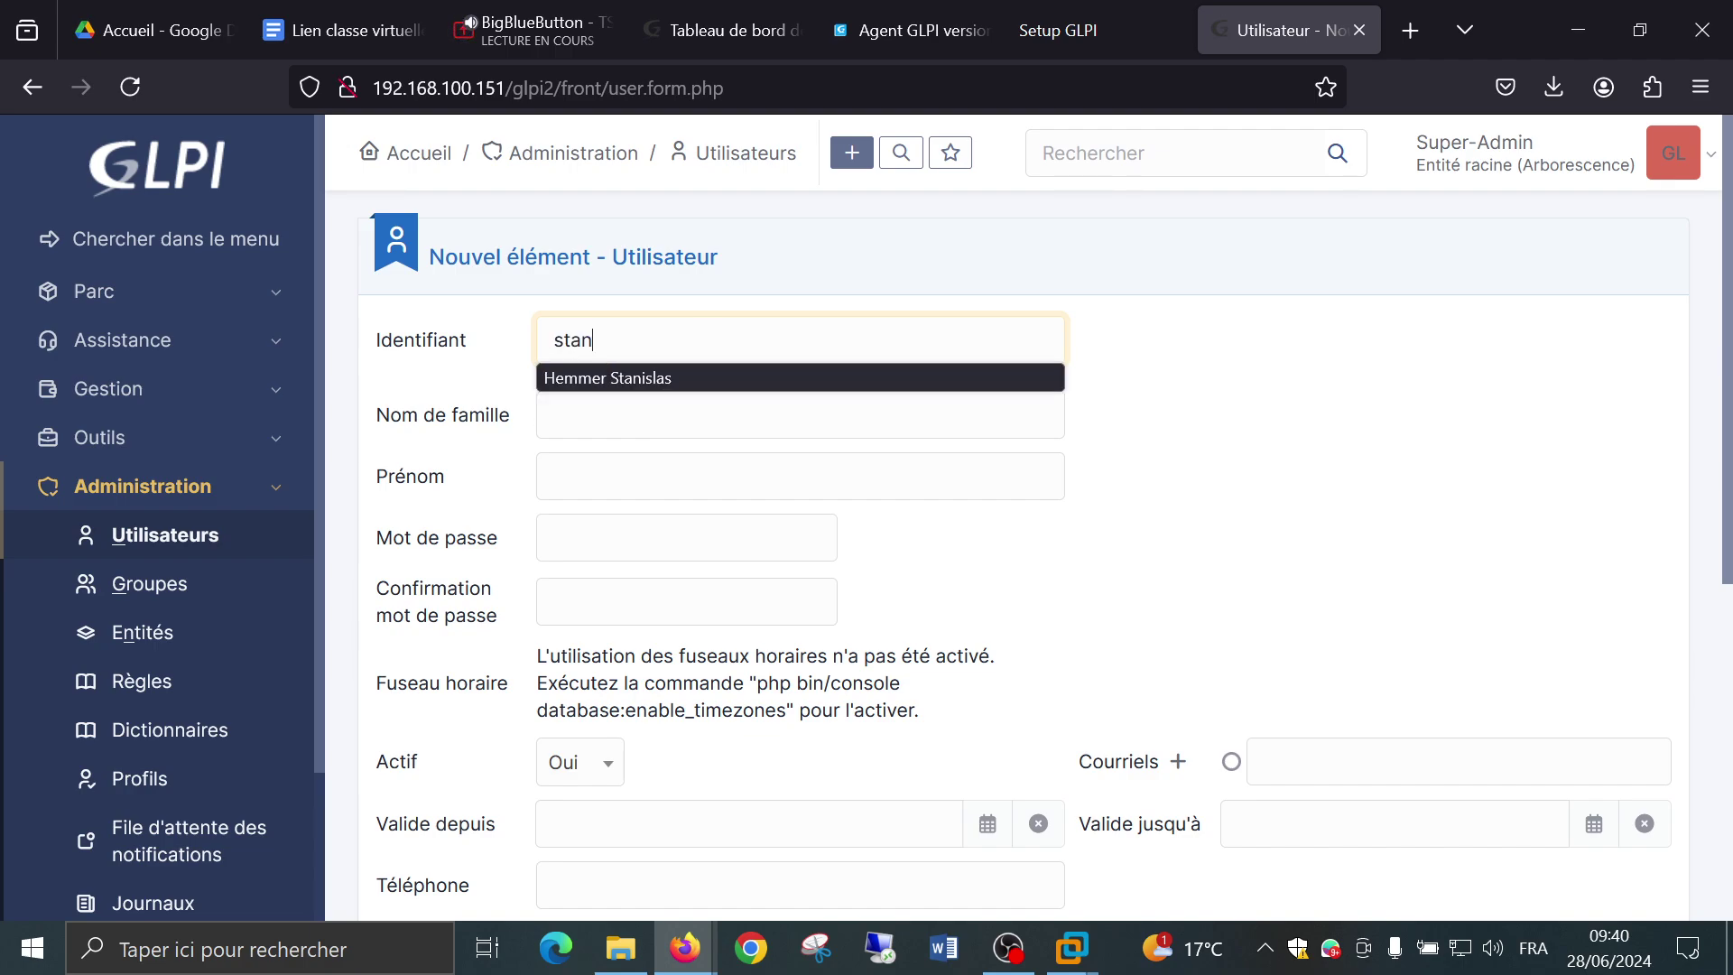
click(1282, 513)
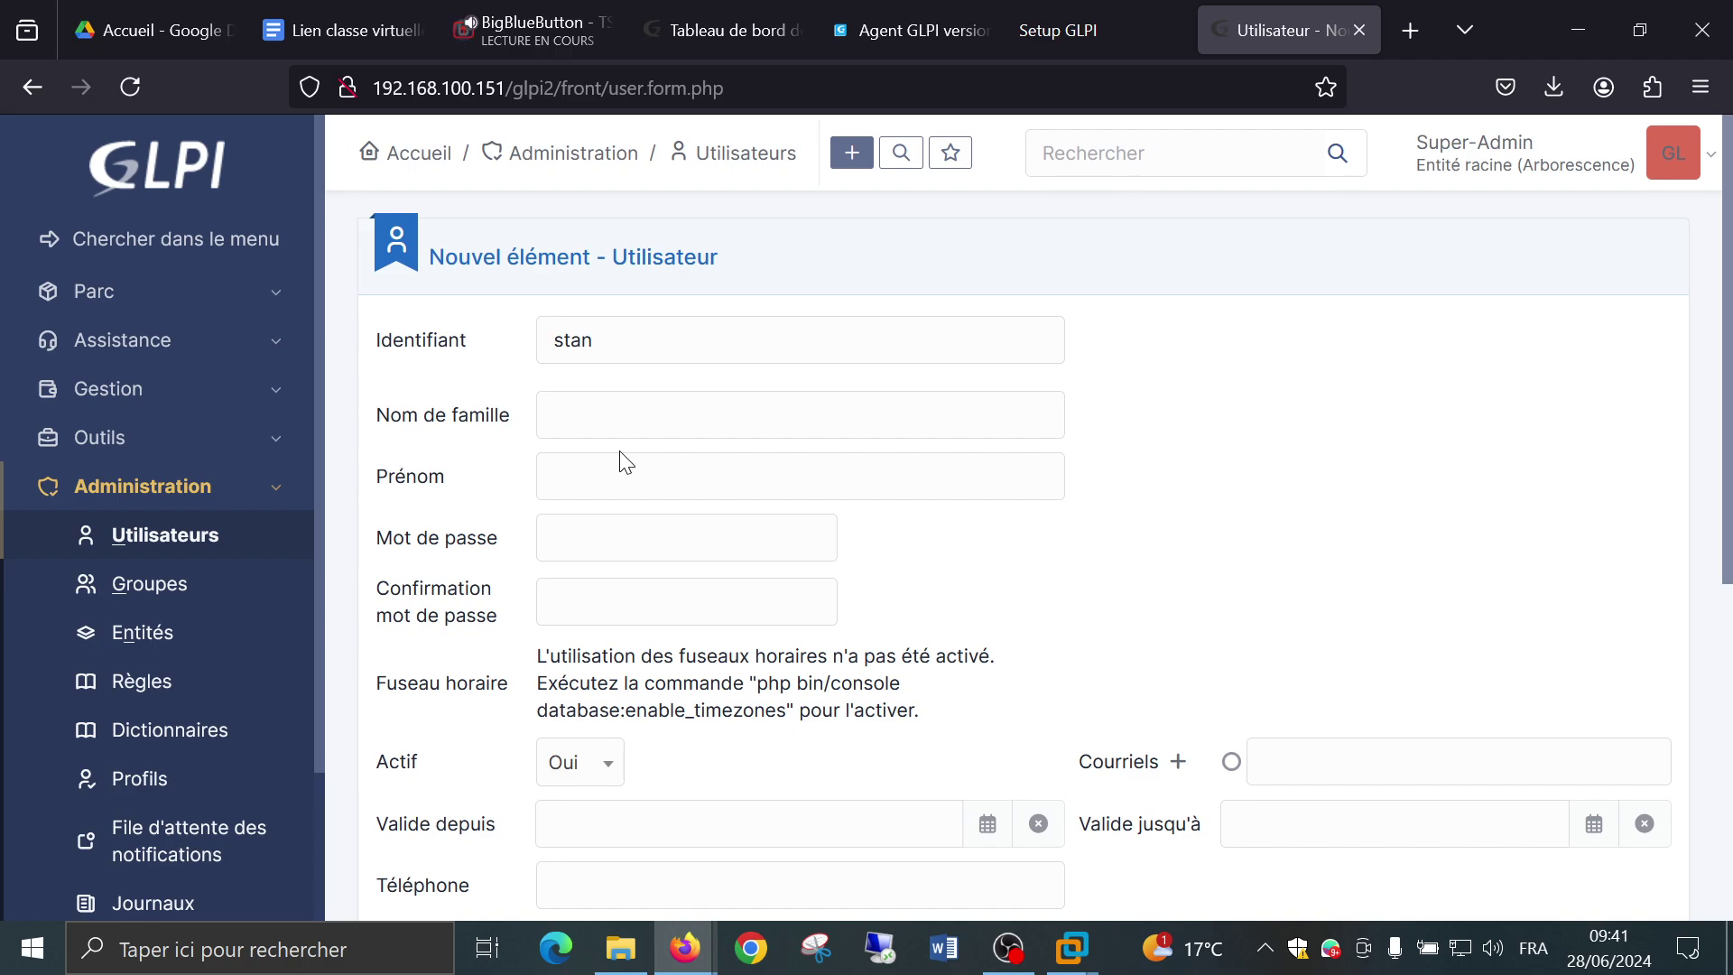
Enter the new user's password and its confirmation.
click(642, 548)
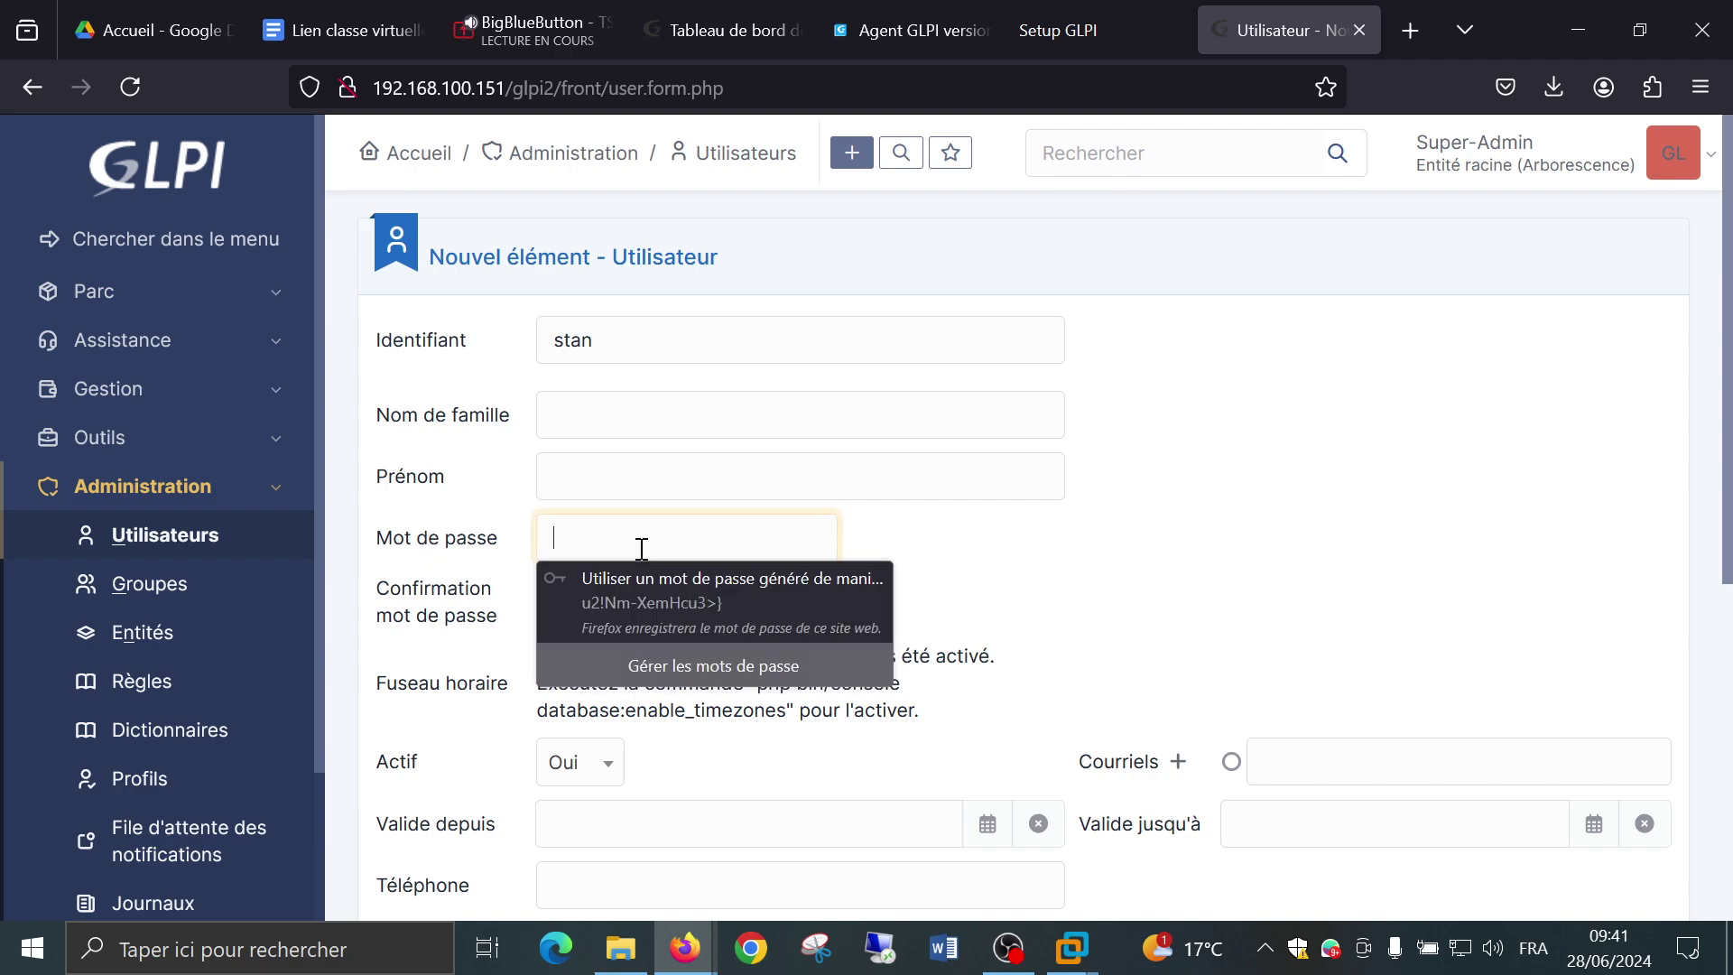
text(1234)
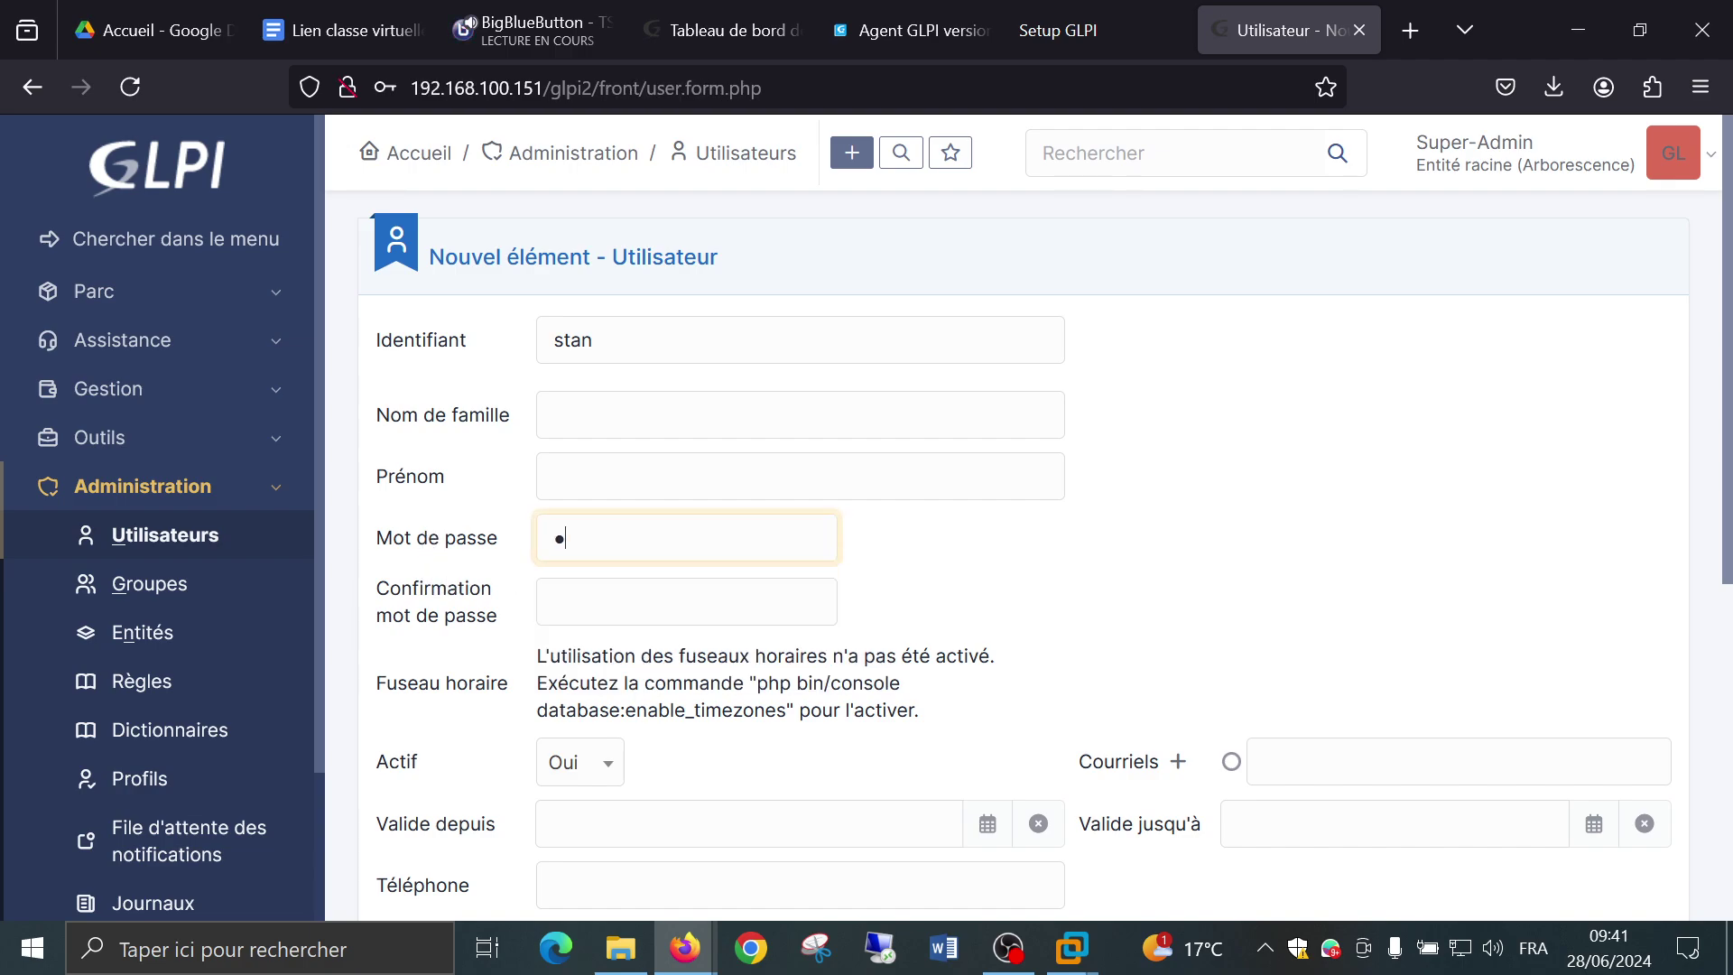
key(Tab)
text(1234)
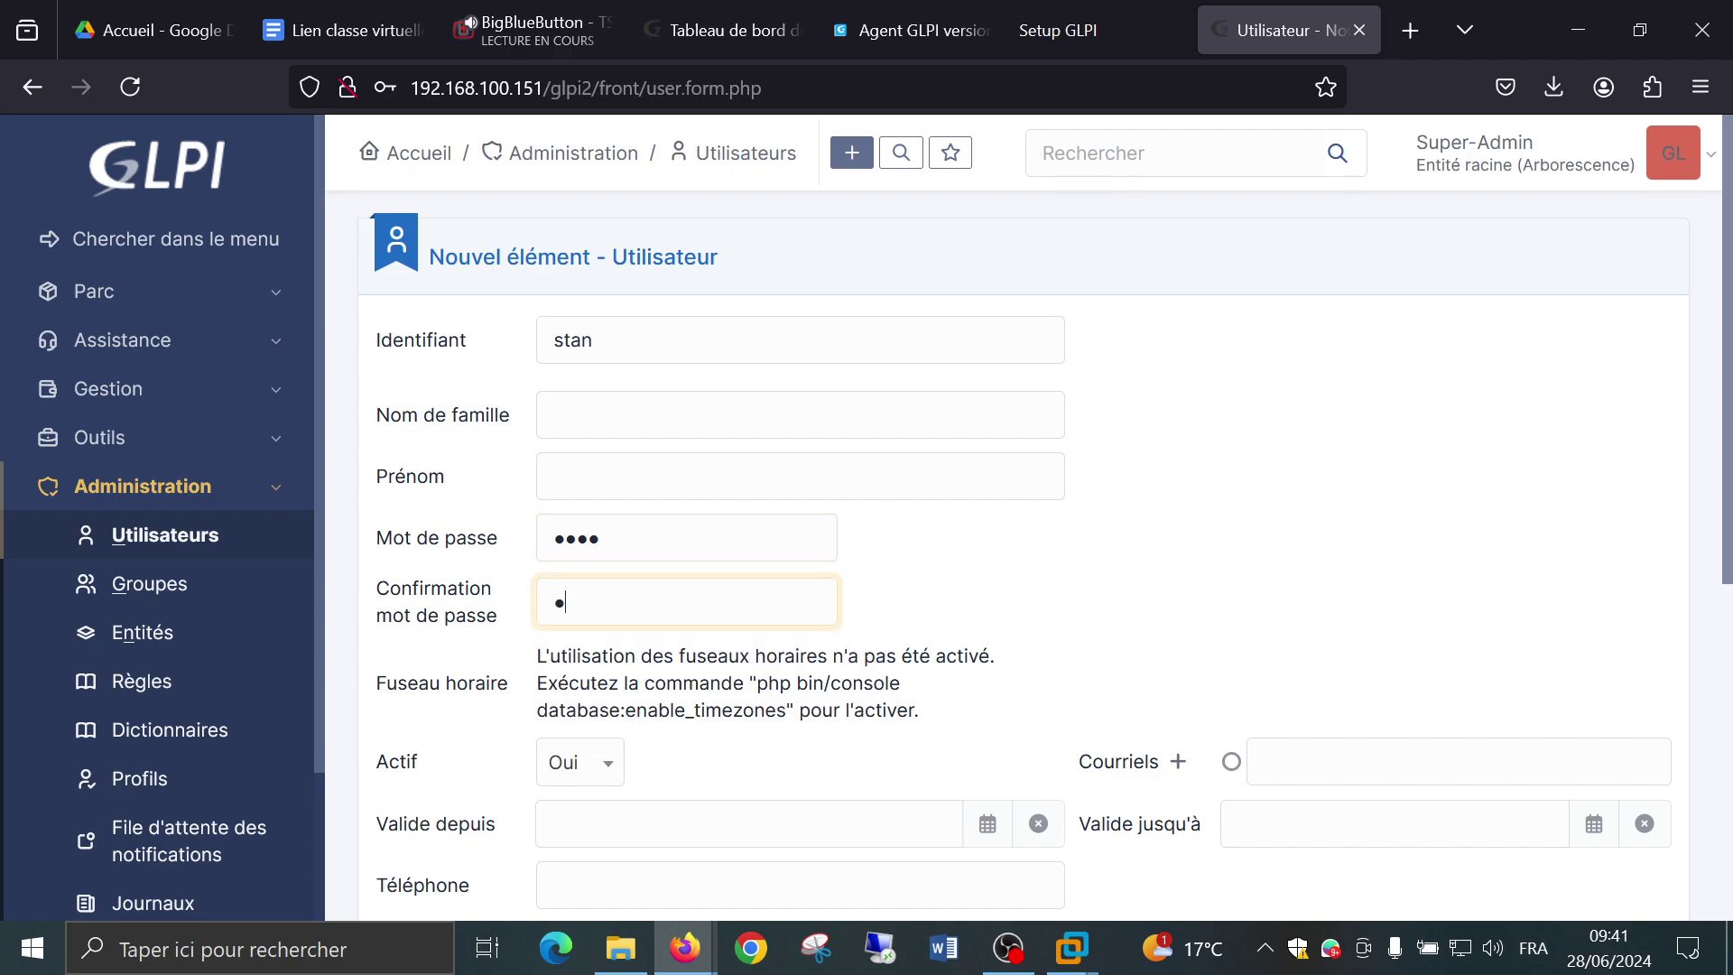
click(1066, 549)
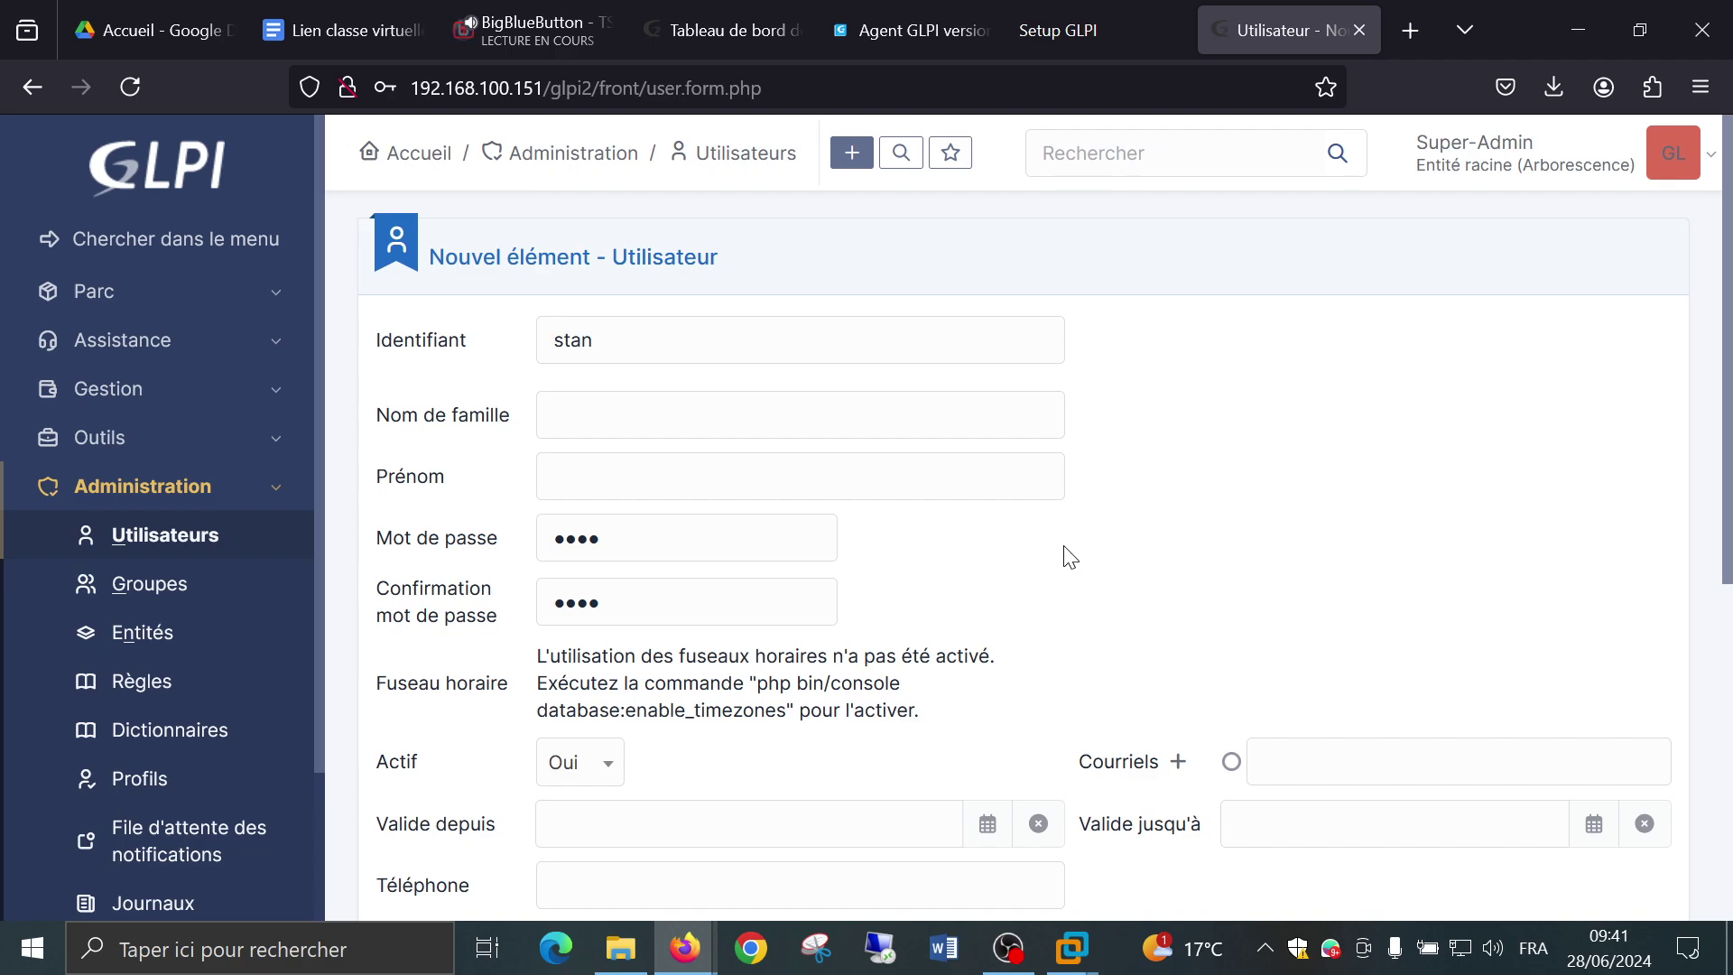
scroll(1065, 556, down, 3)
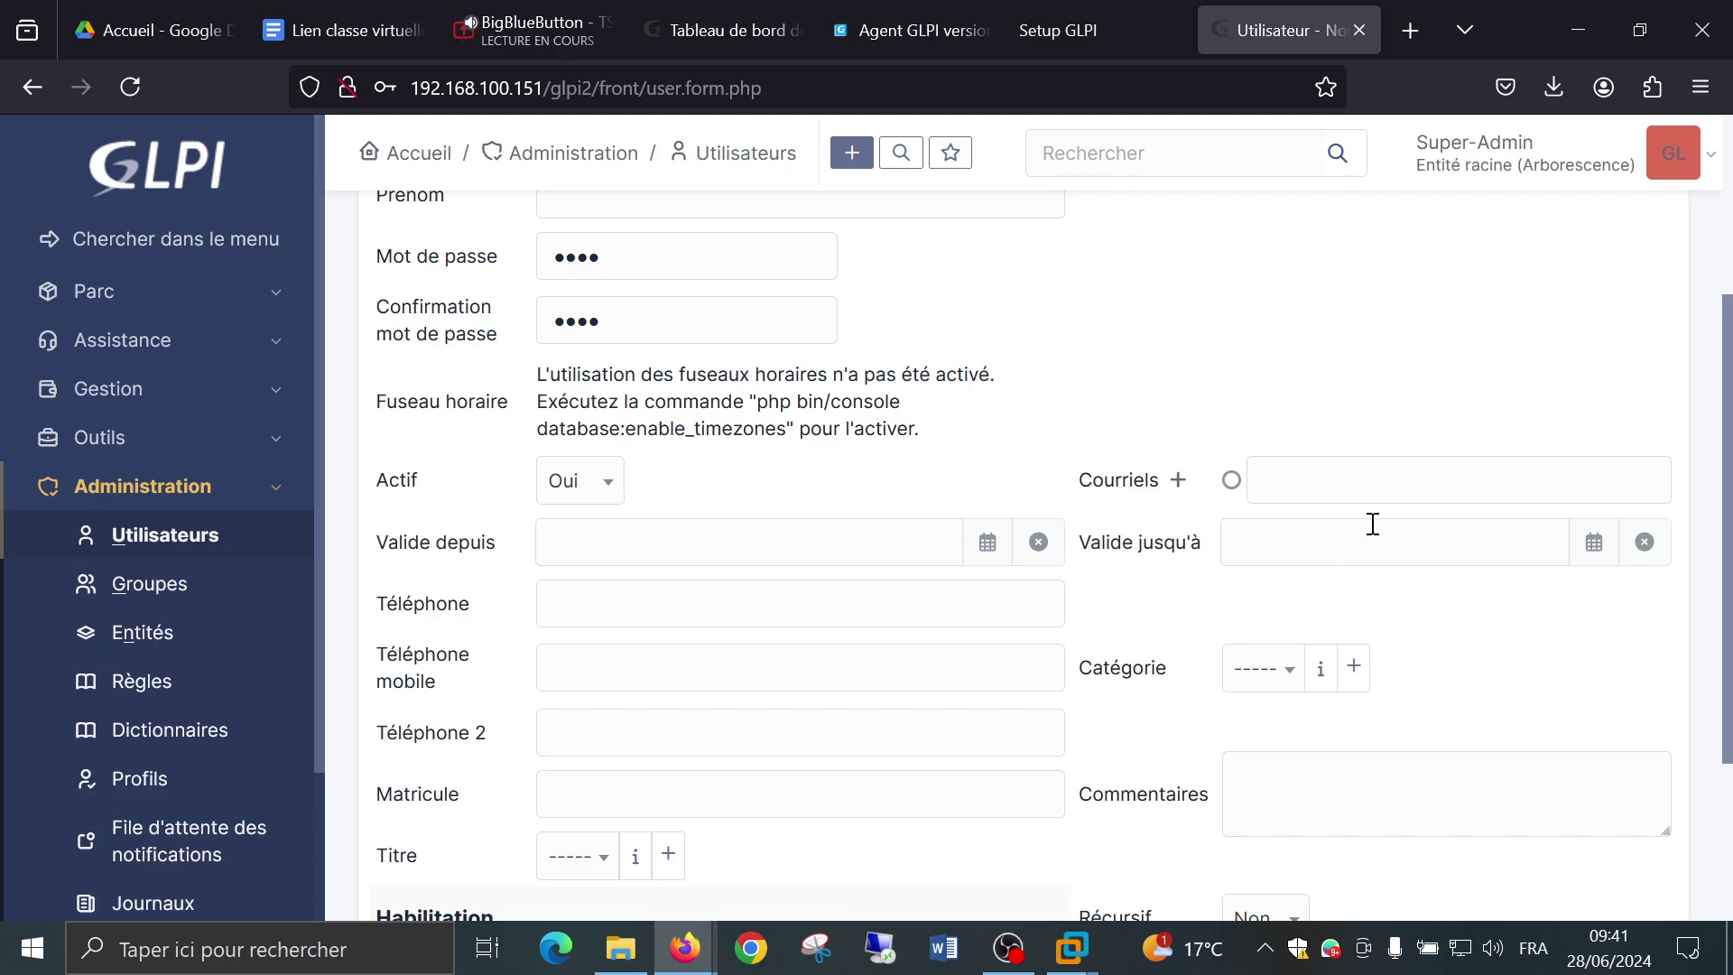
Fill in the user's e-mail address under Courriels and open the Valide depuis calendar.
click(1358, 489)
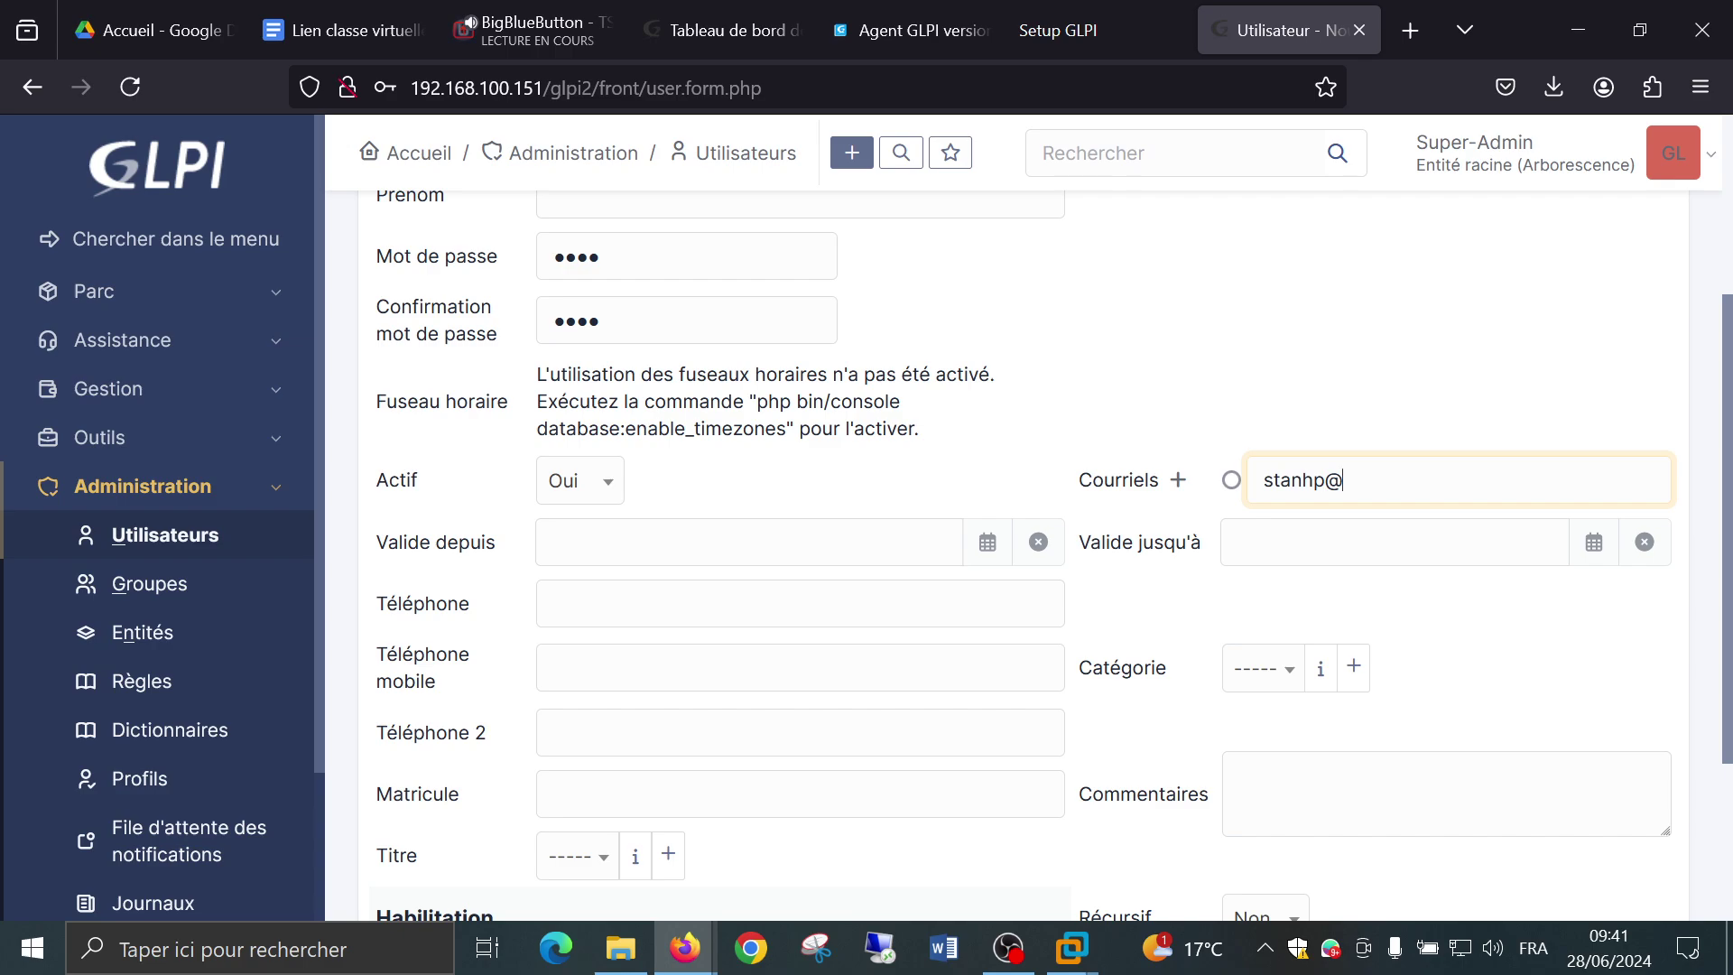
click(1247, 368)
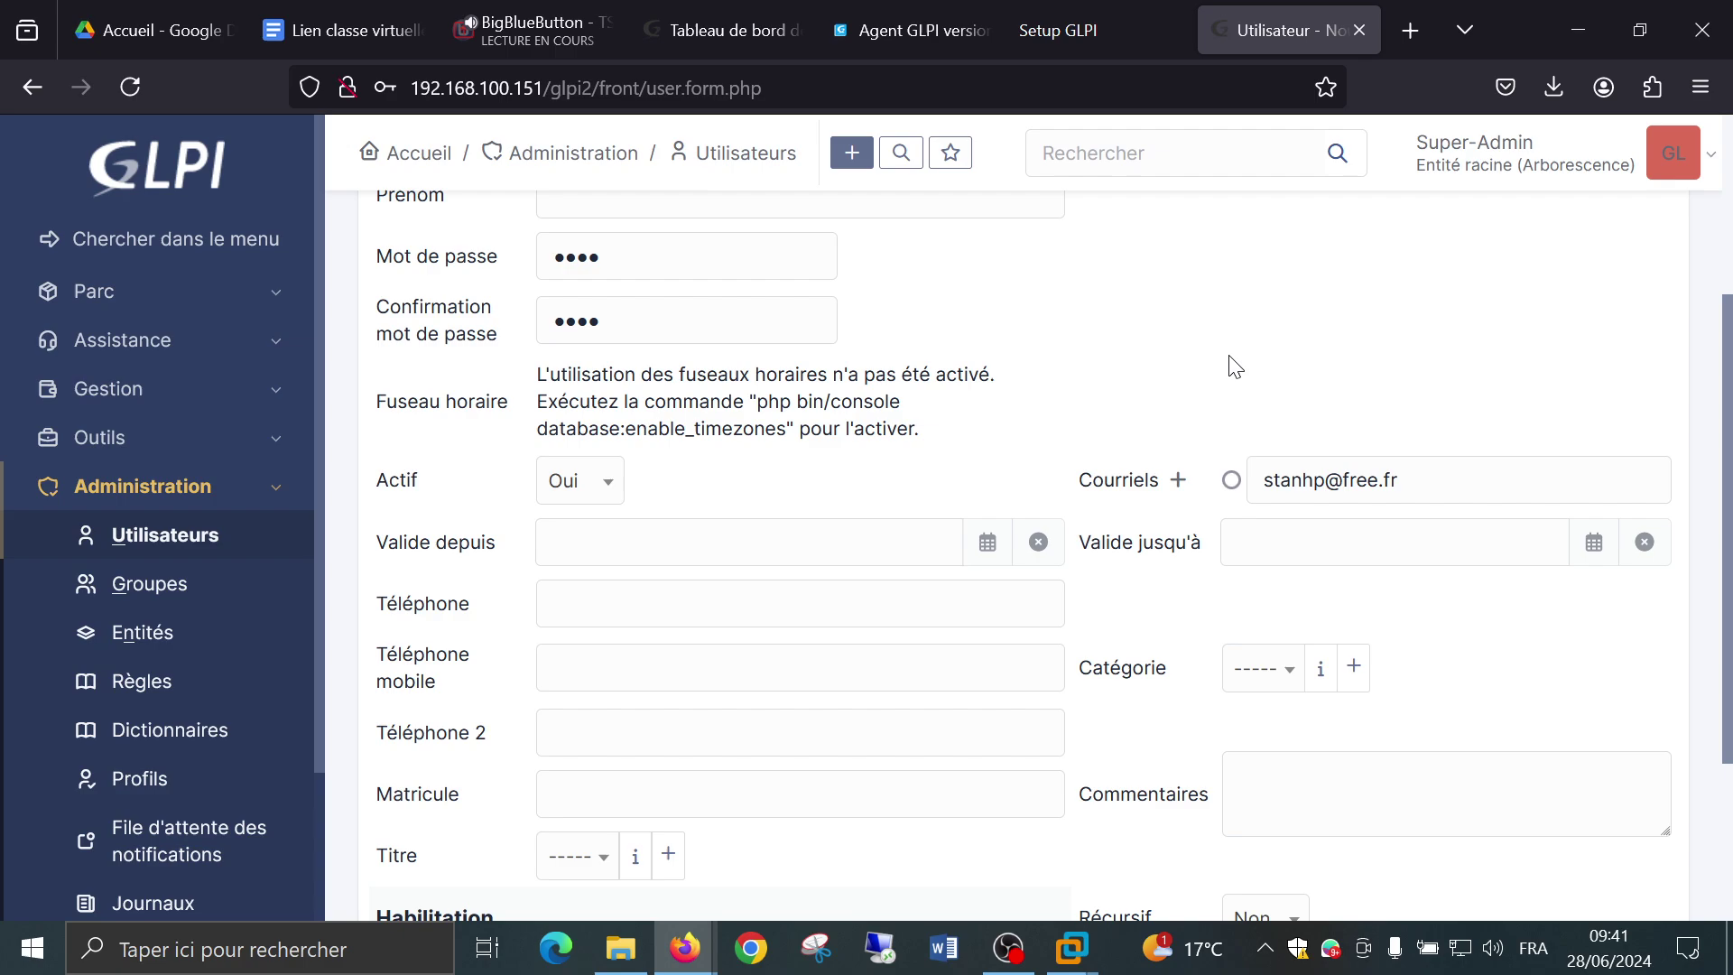
scroll(1176, 356, down, 2)
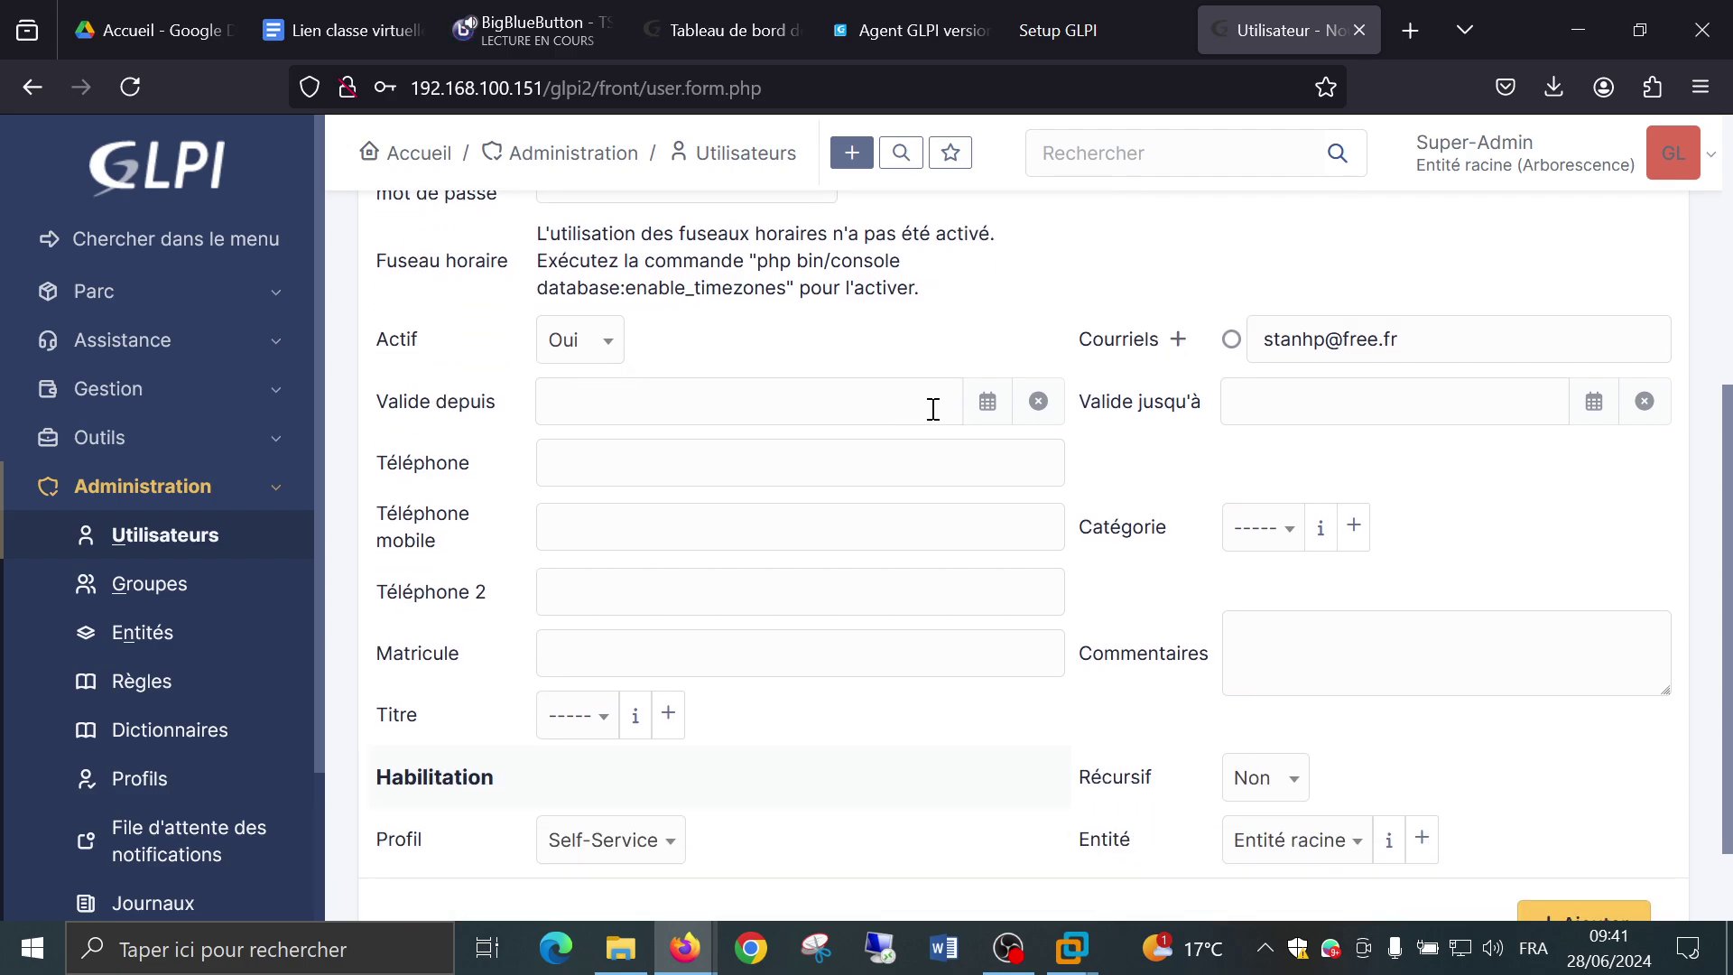
click(857, 402)
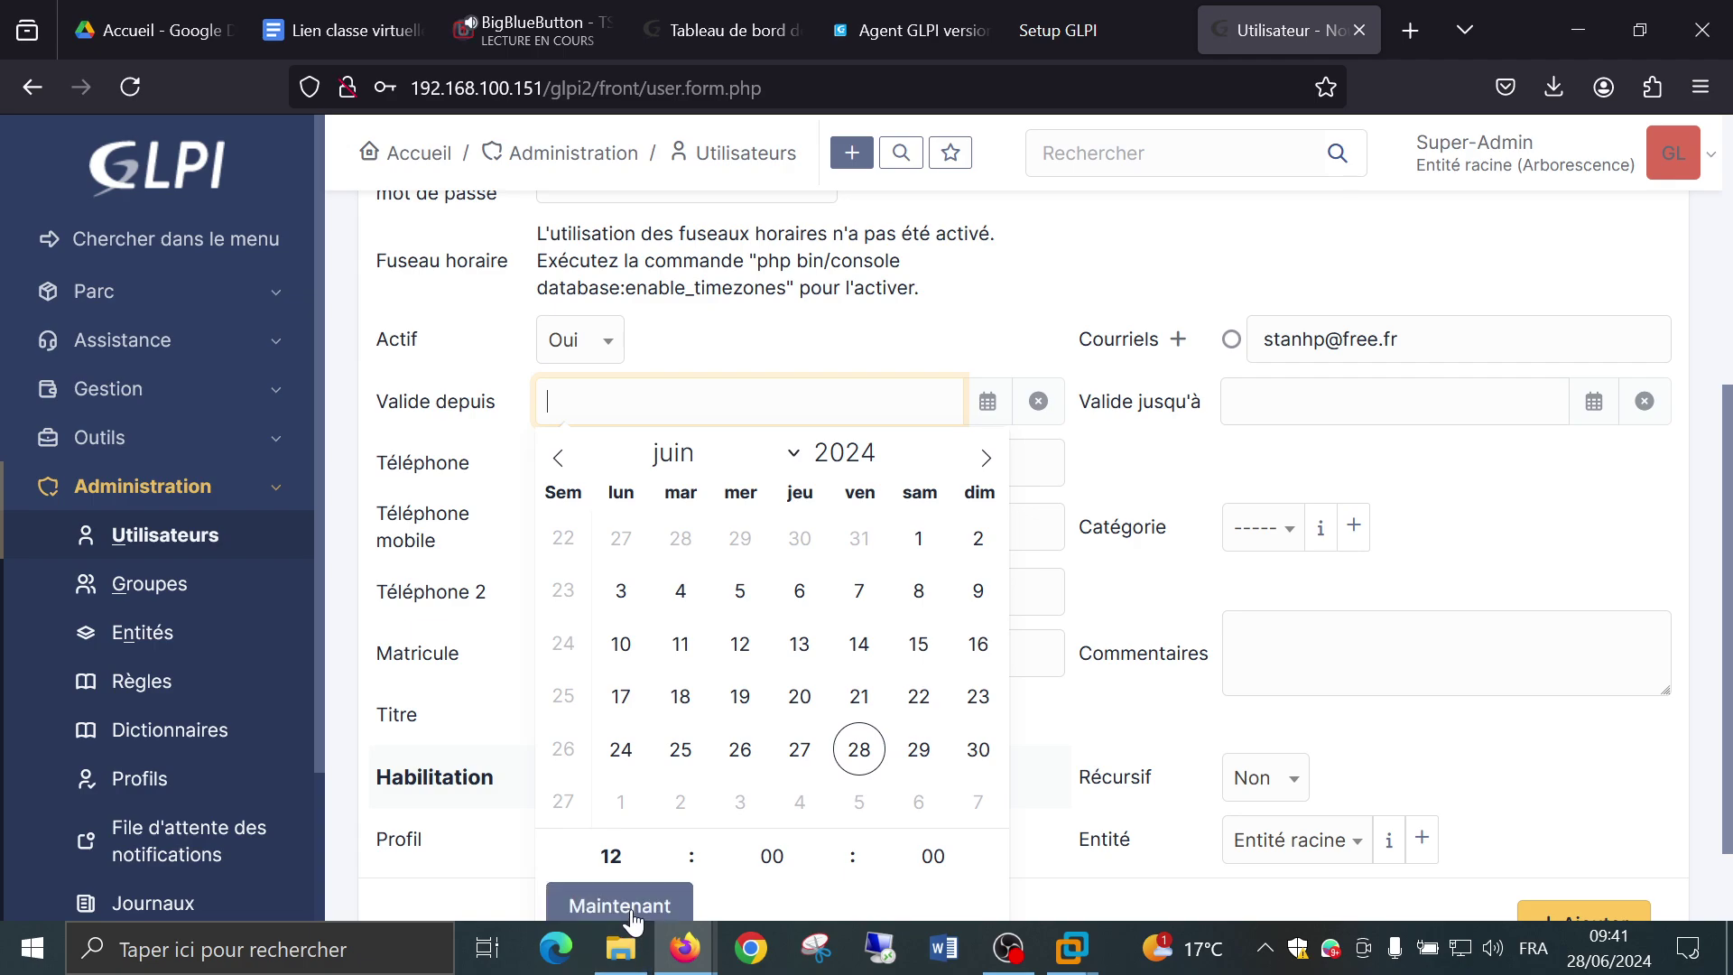
click(632, 912)
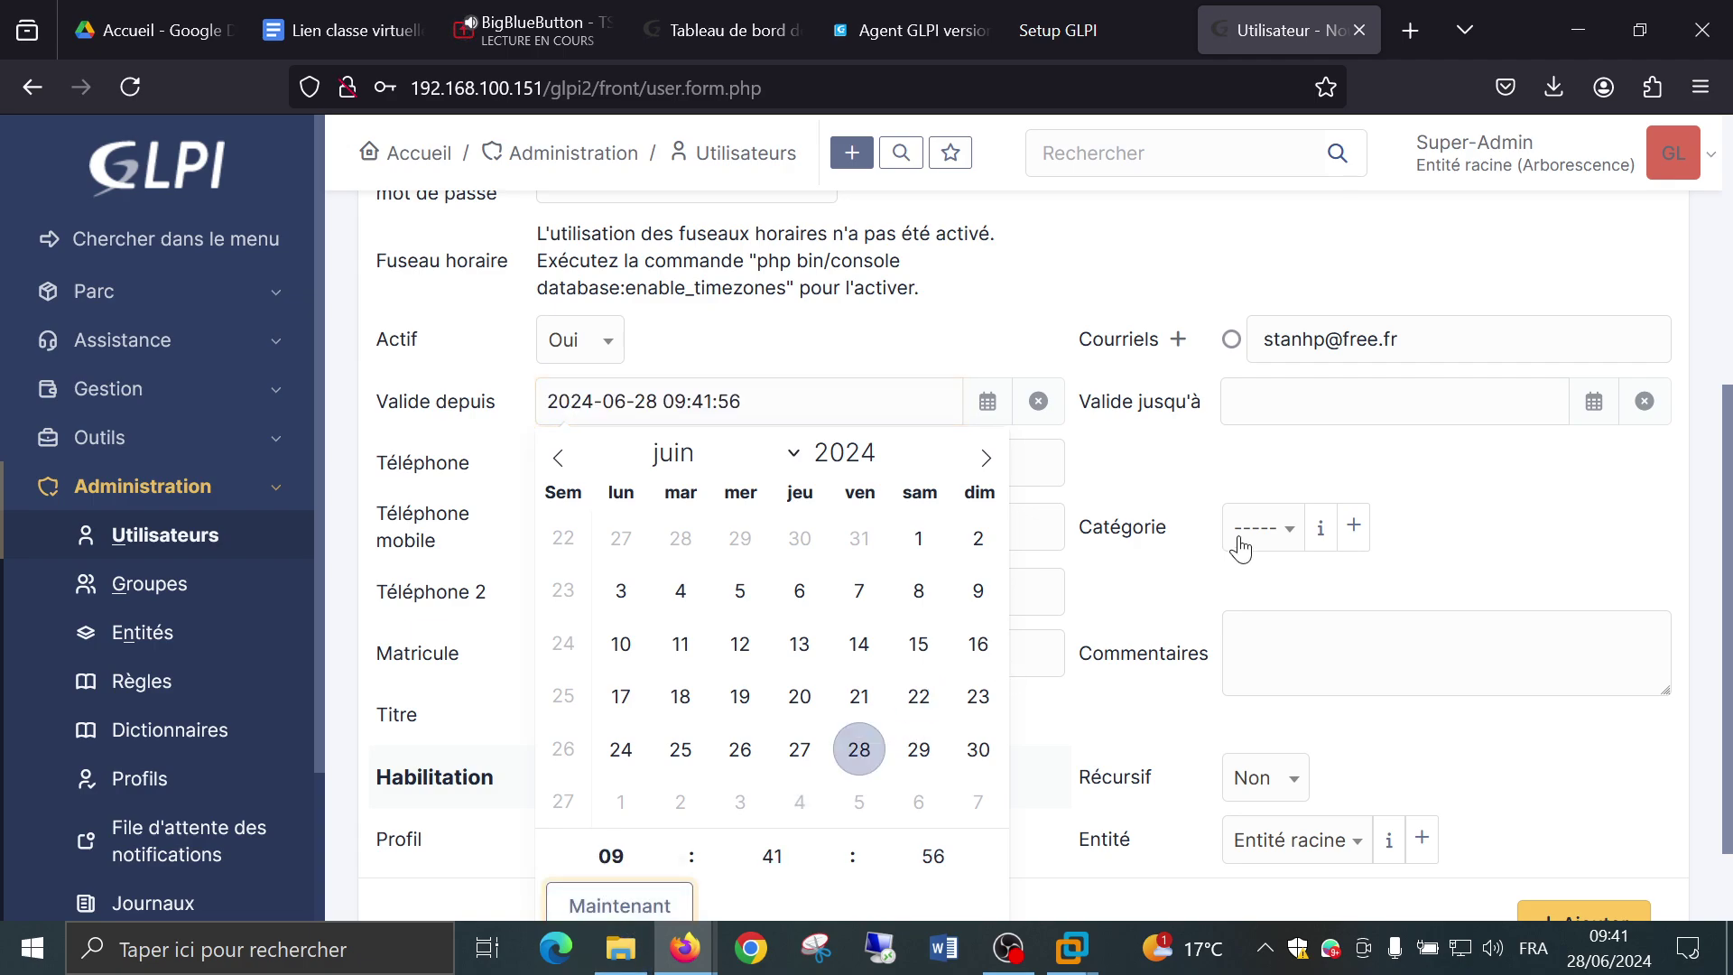
click(1165, 469)
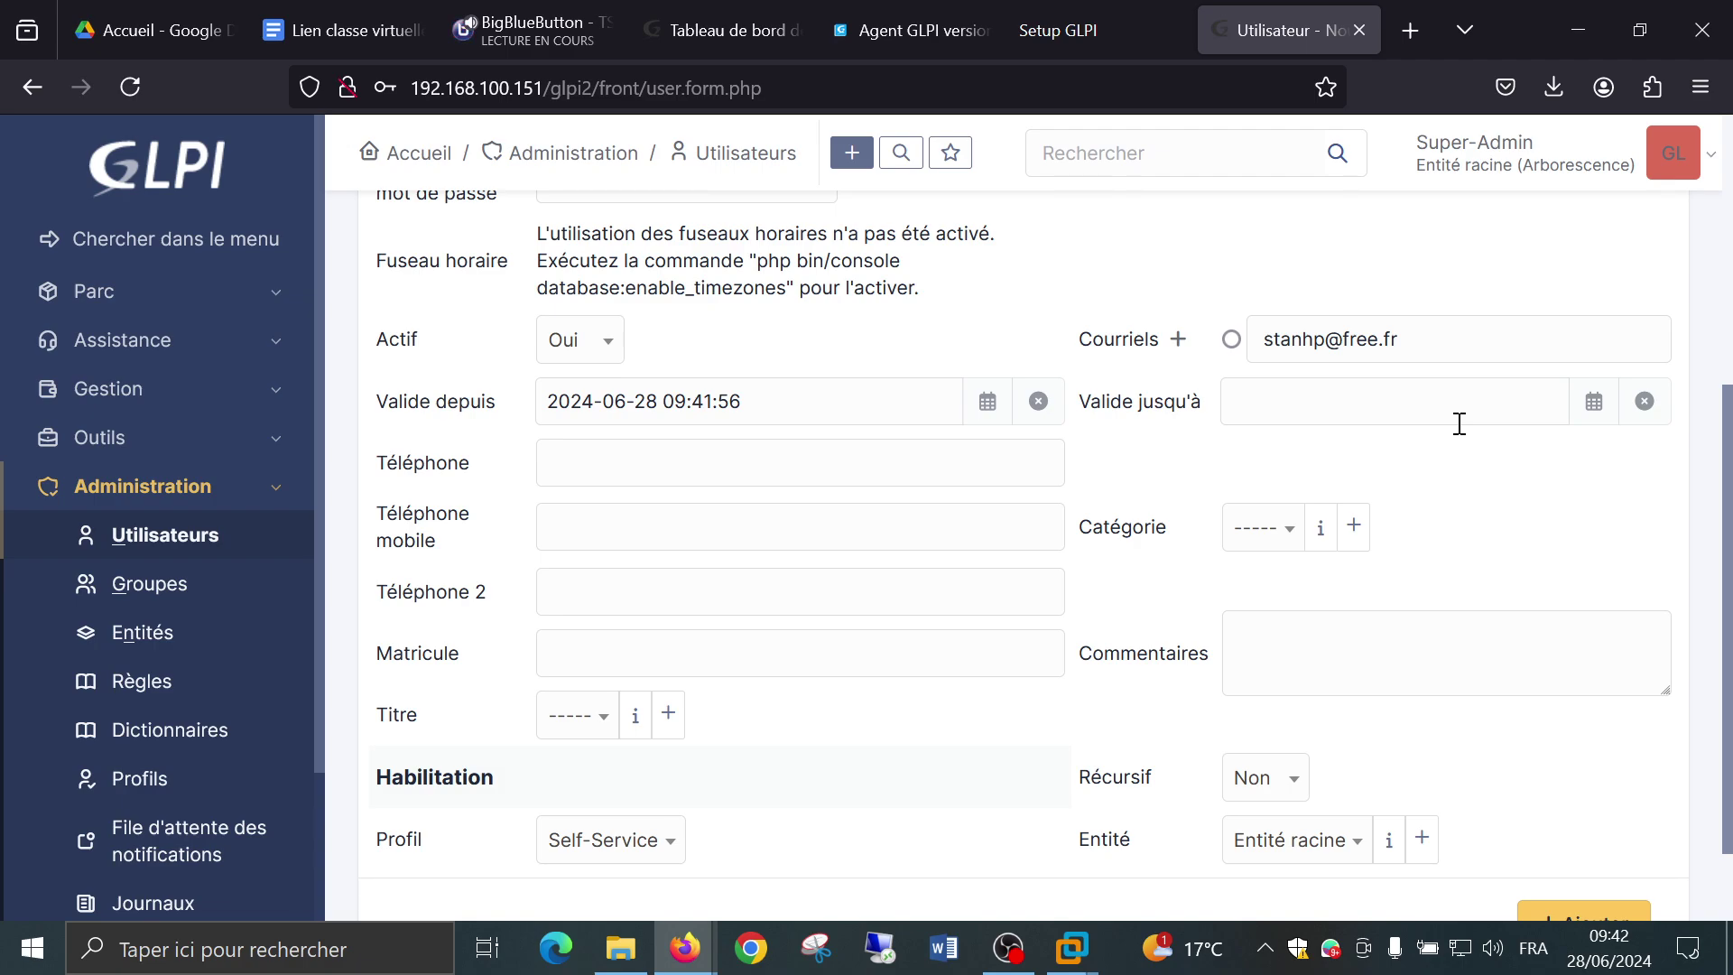
scroll(1212, 402, down, 1)
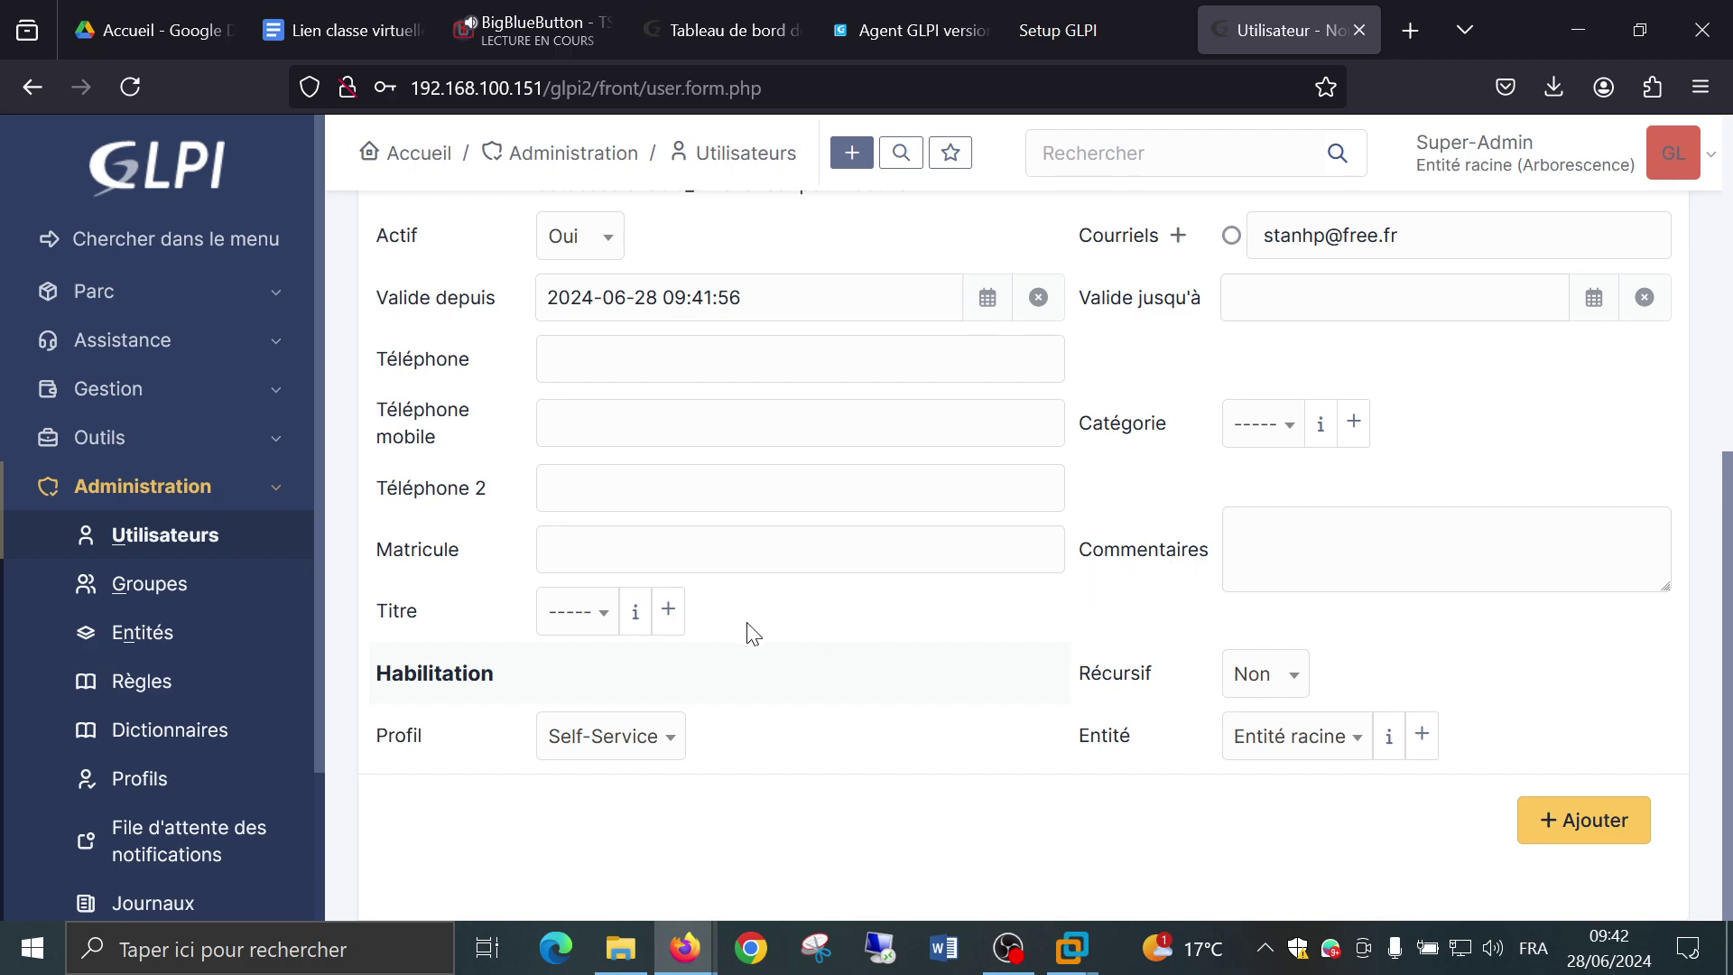
Open the Profil dropdown under Habilitation to see the available profiles.
click(596, 623)
click(892, 613)
click(674, 742)
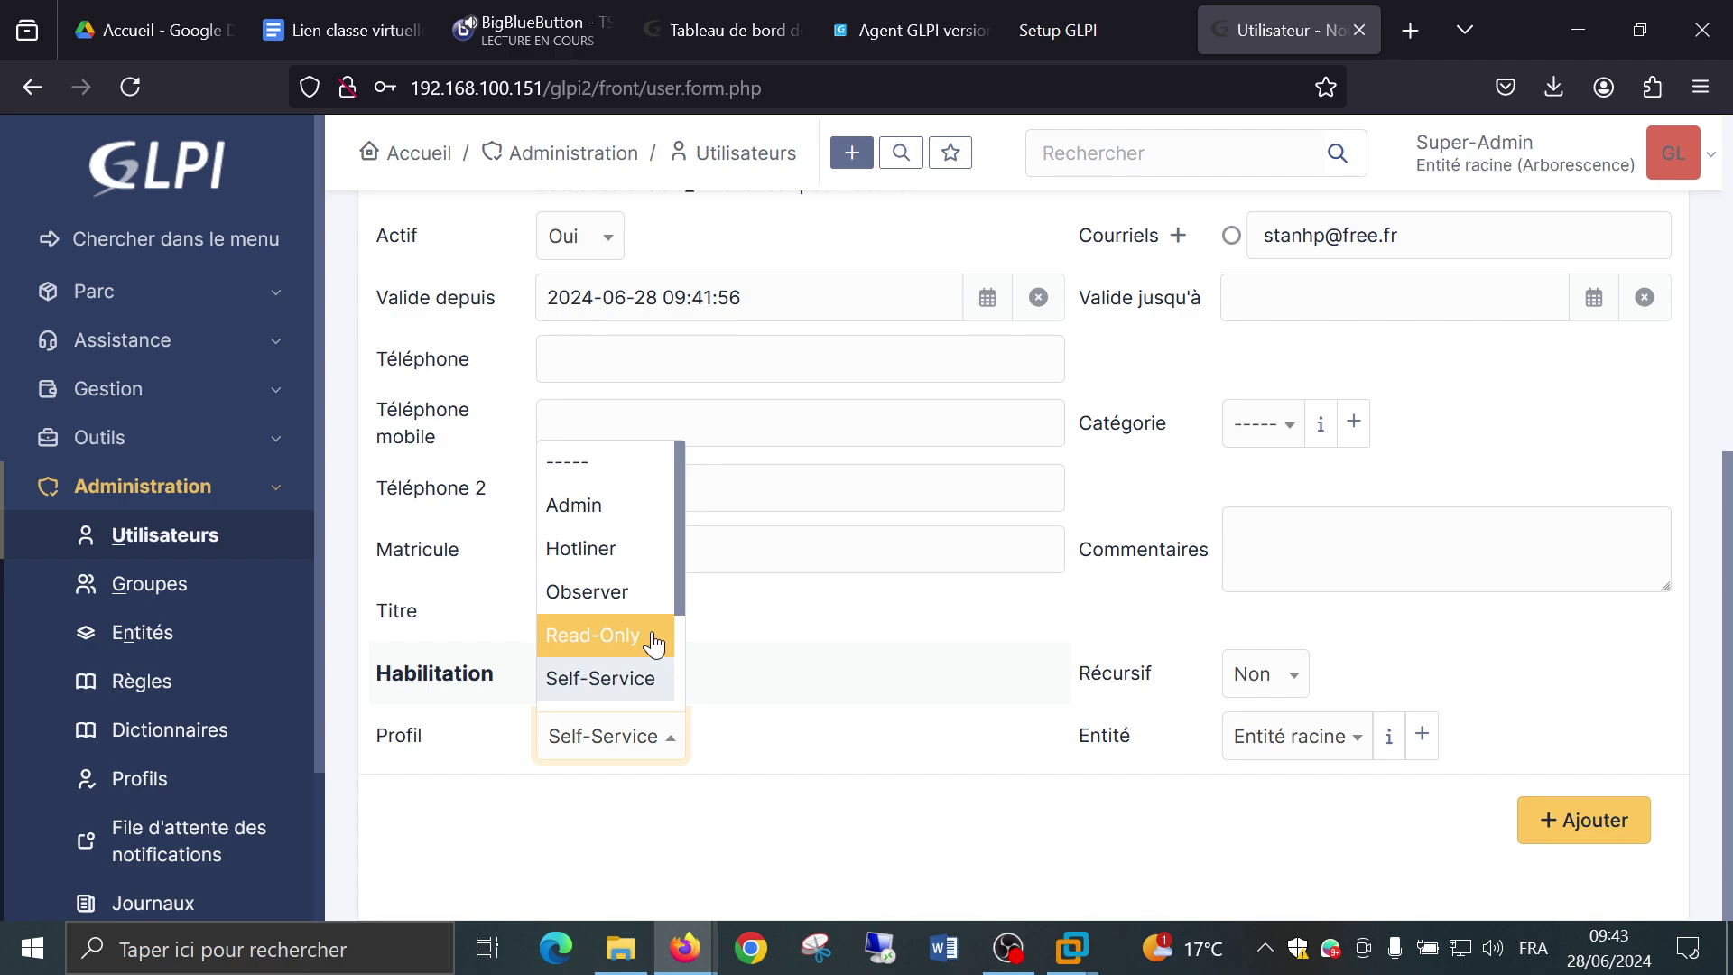
Select Technician as the new user's profile in place of Self-Service.
scroll(655, 644, down, 3)
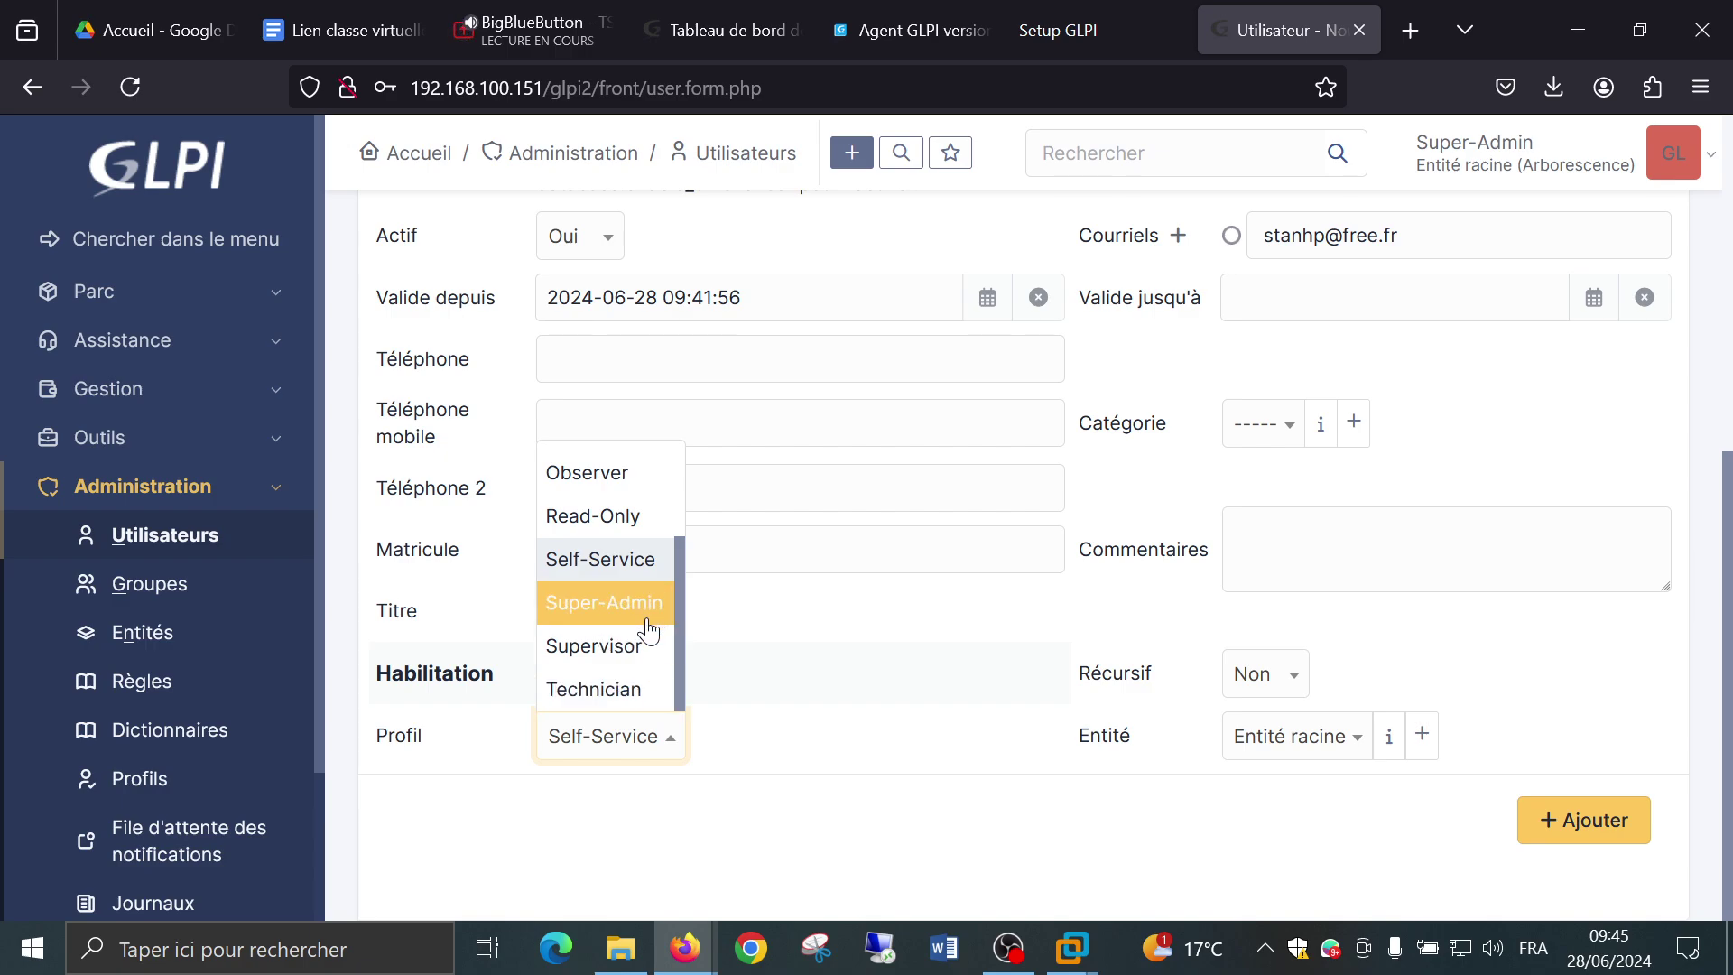
click(647, 695)
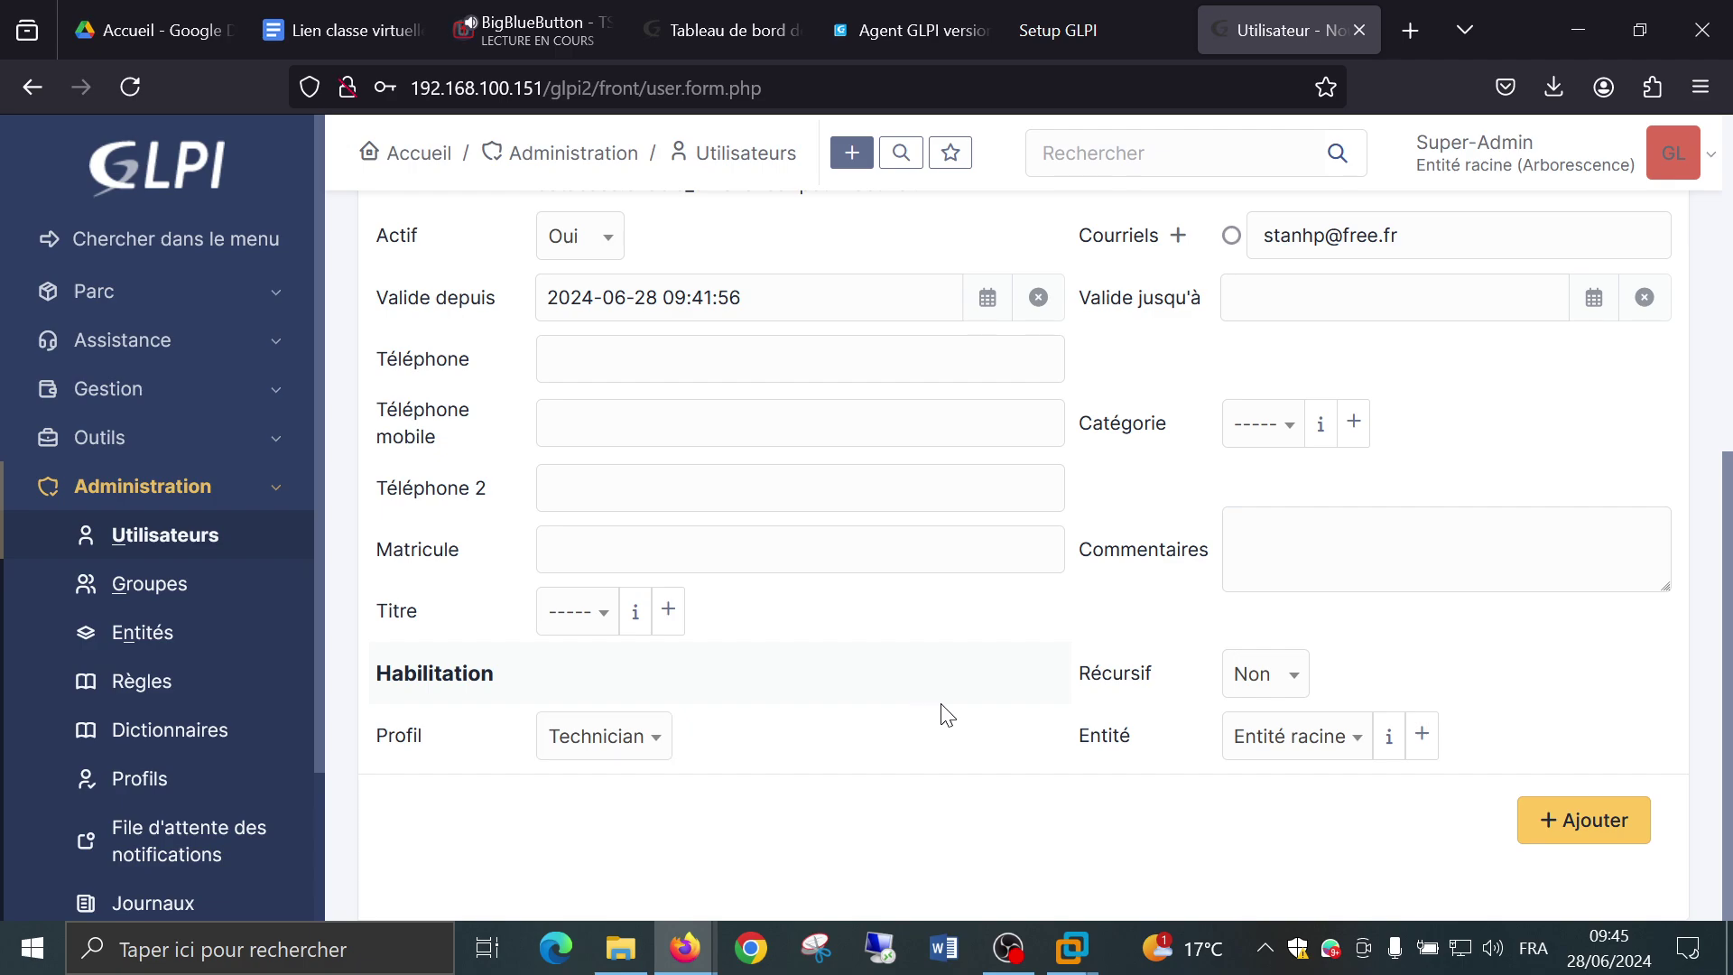
scroll(1336, 675, up, 3)
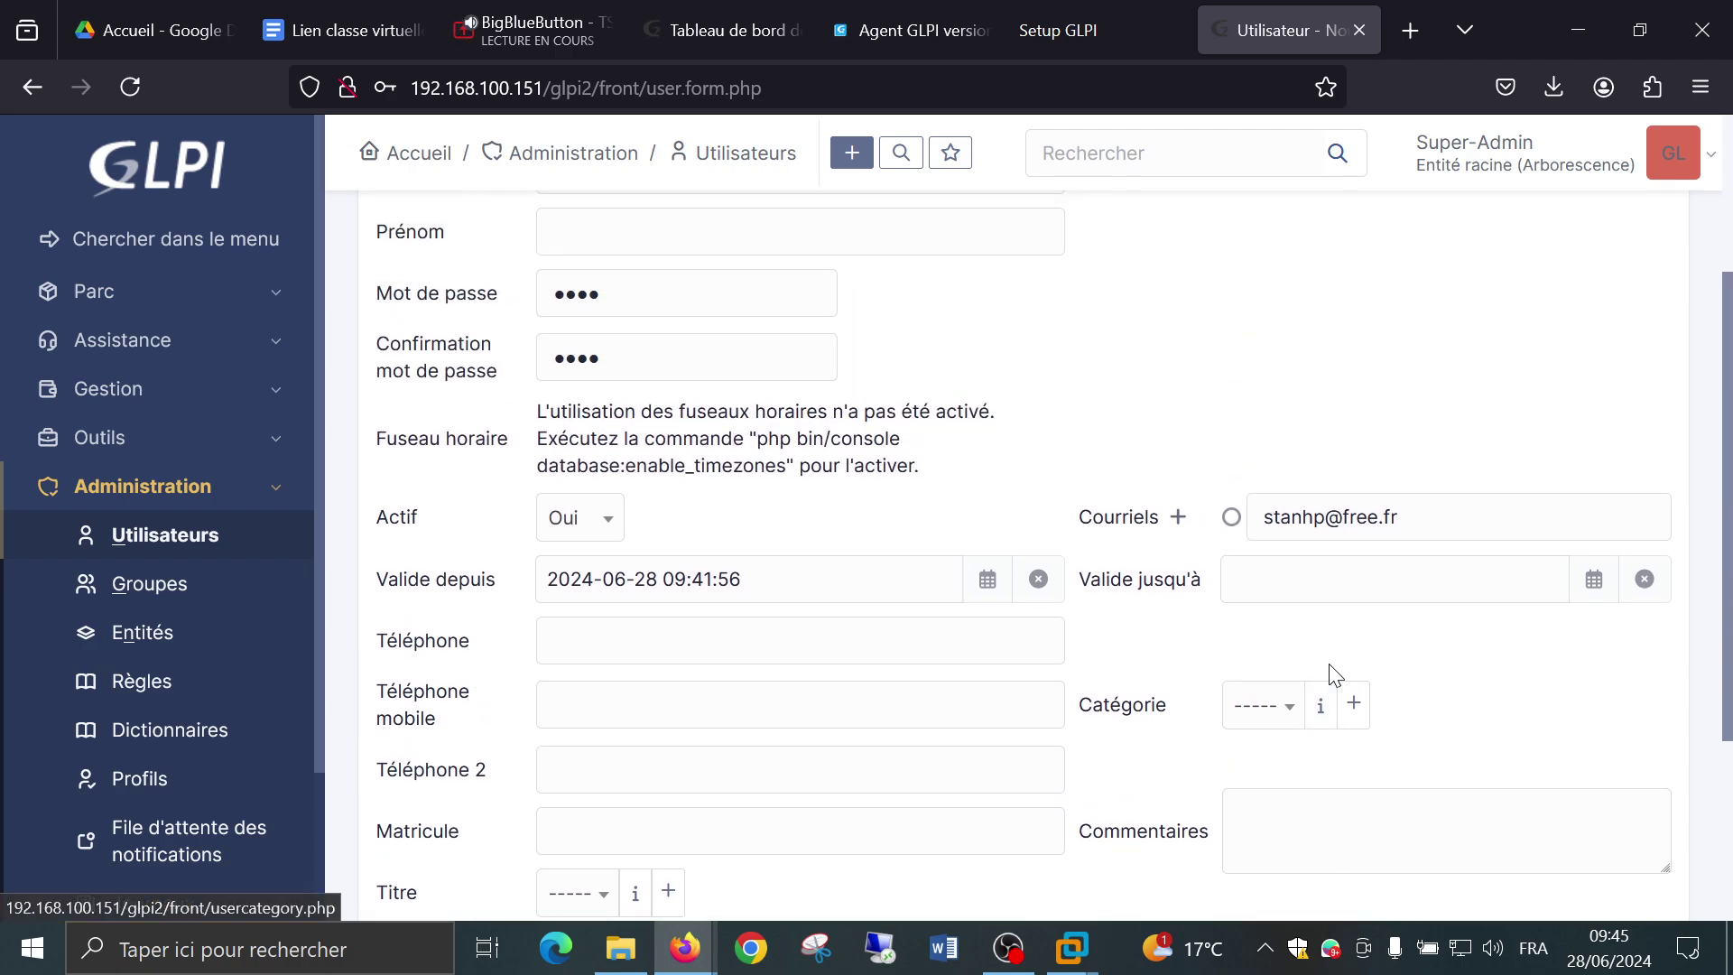
scroll(1327, 677, down, 3)
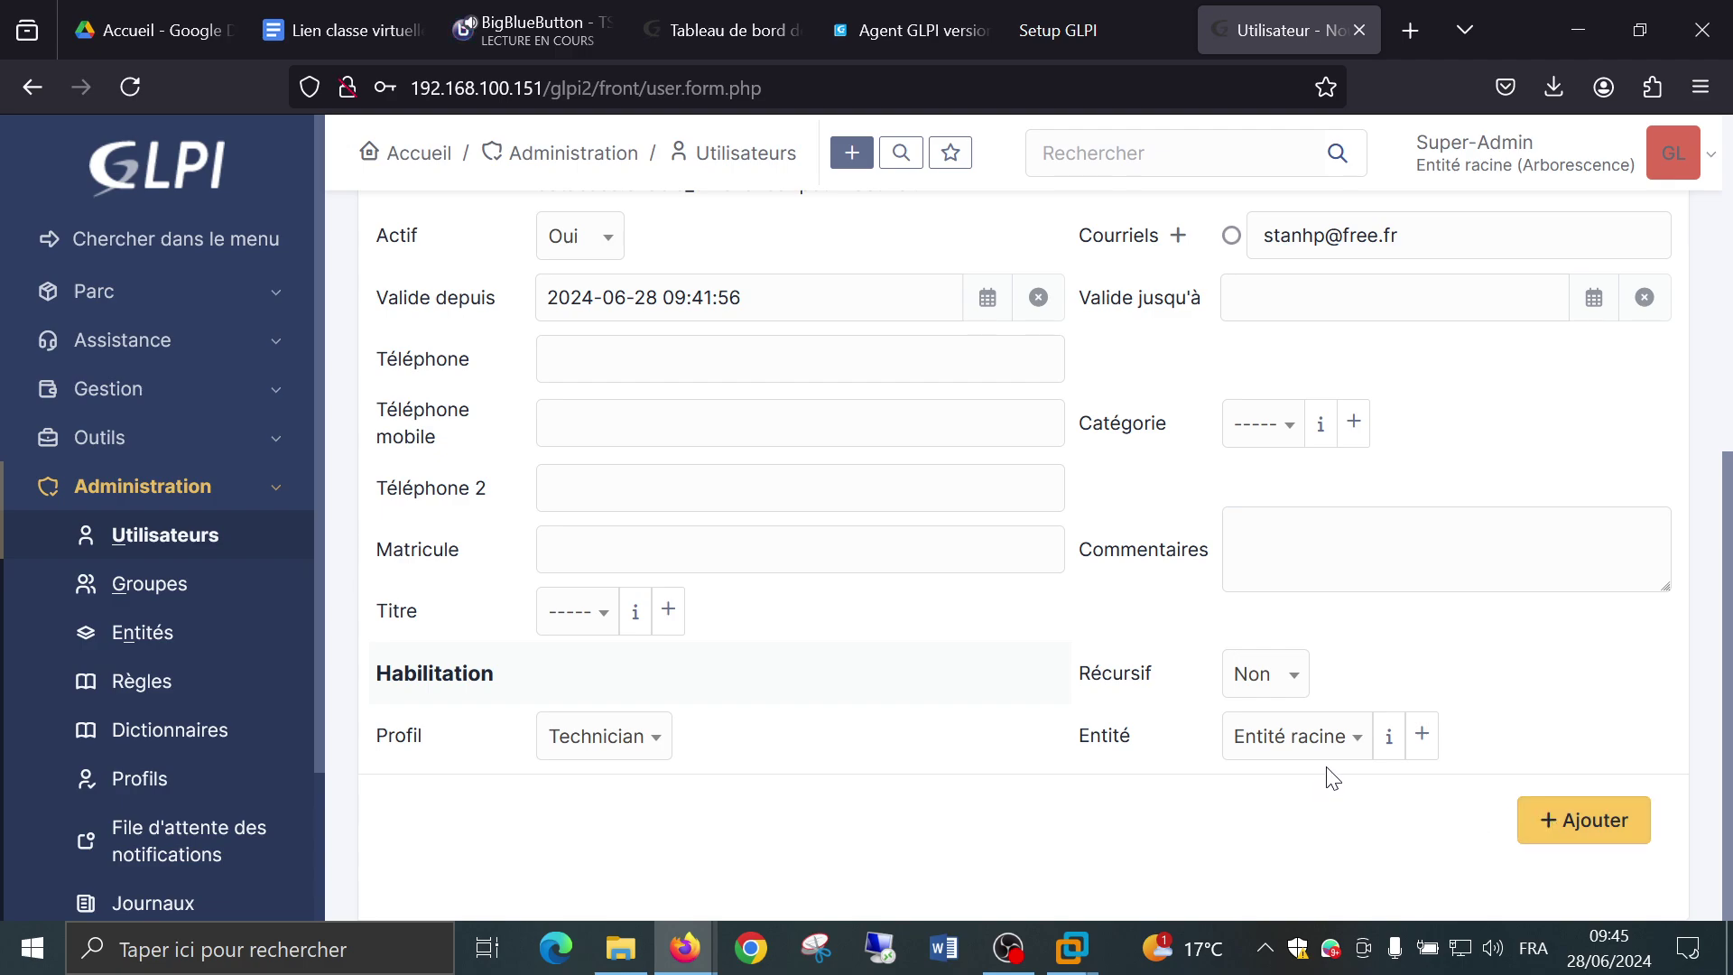
click(1358, 738)
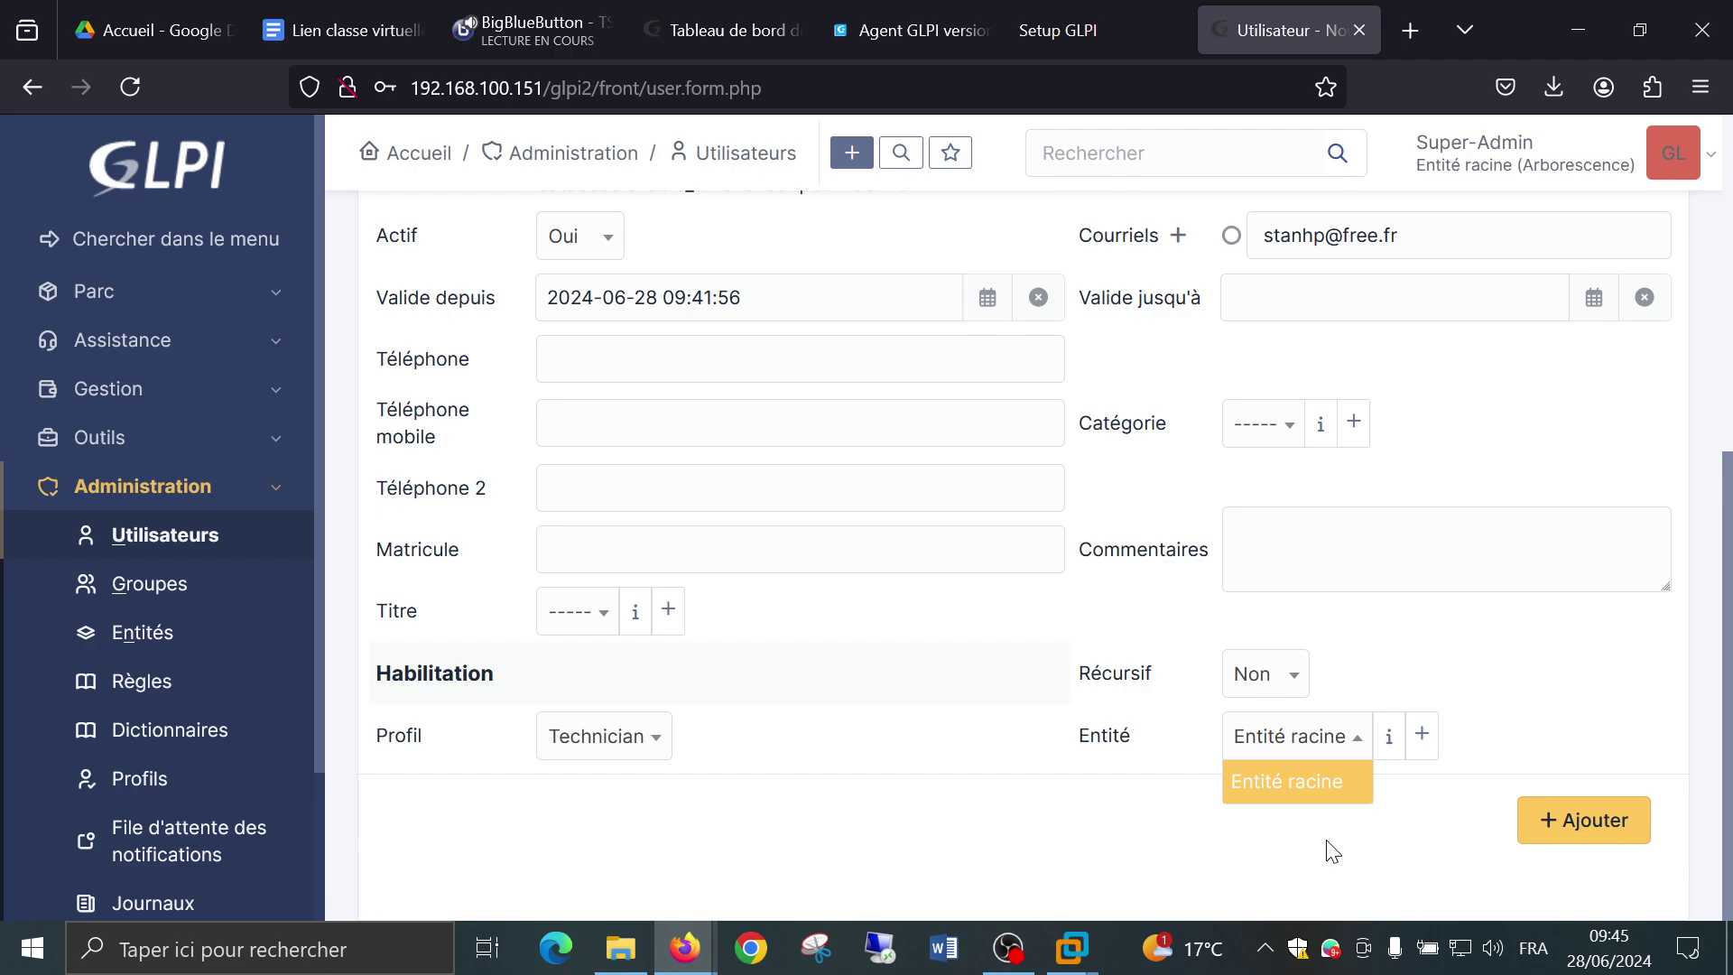
click(1334, 851)
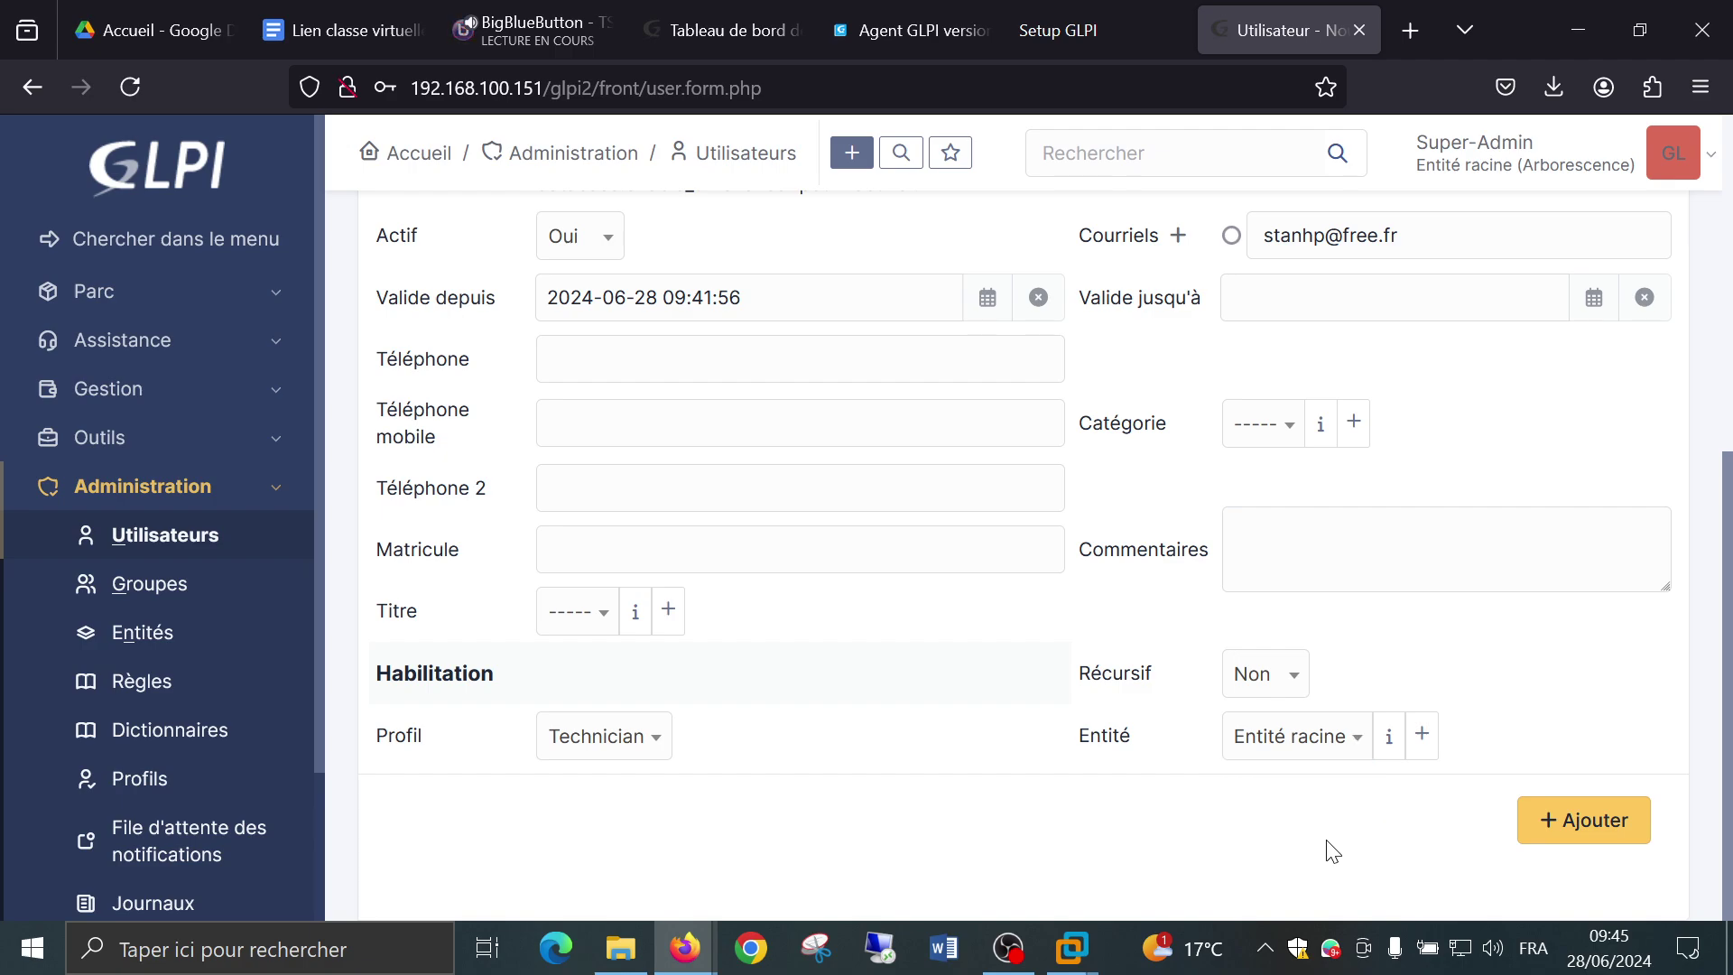
Add the entities PARIS and LYON under Entité racine, then close the entity form.
click(1438, 757)
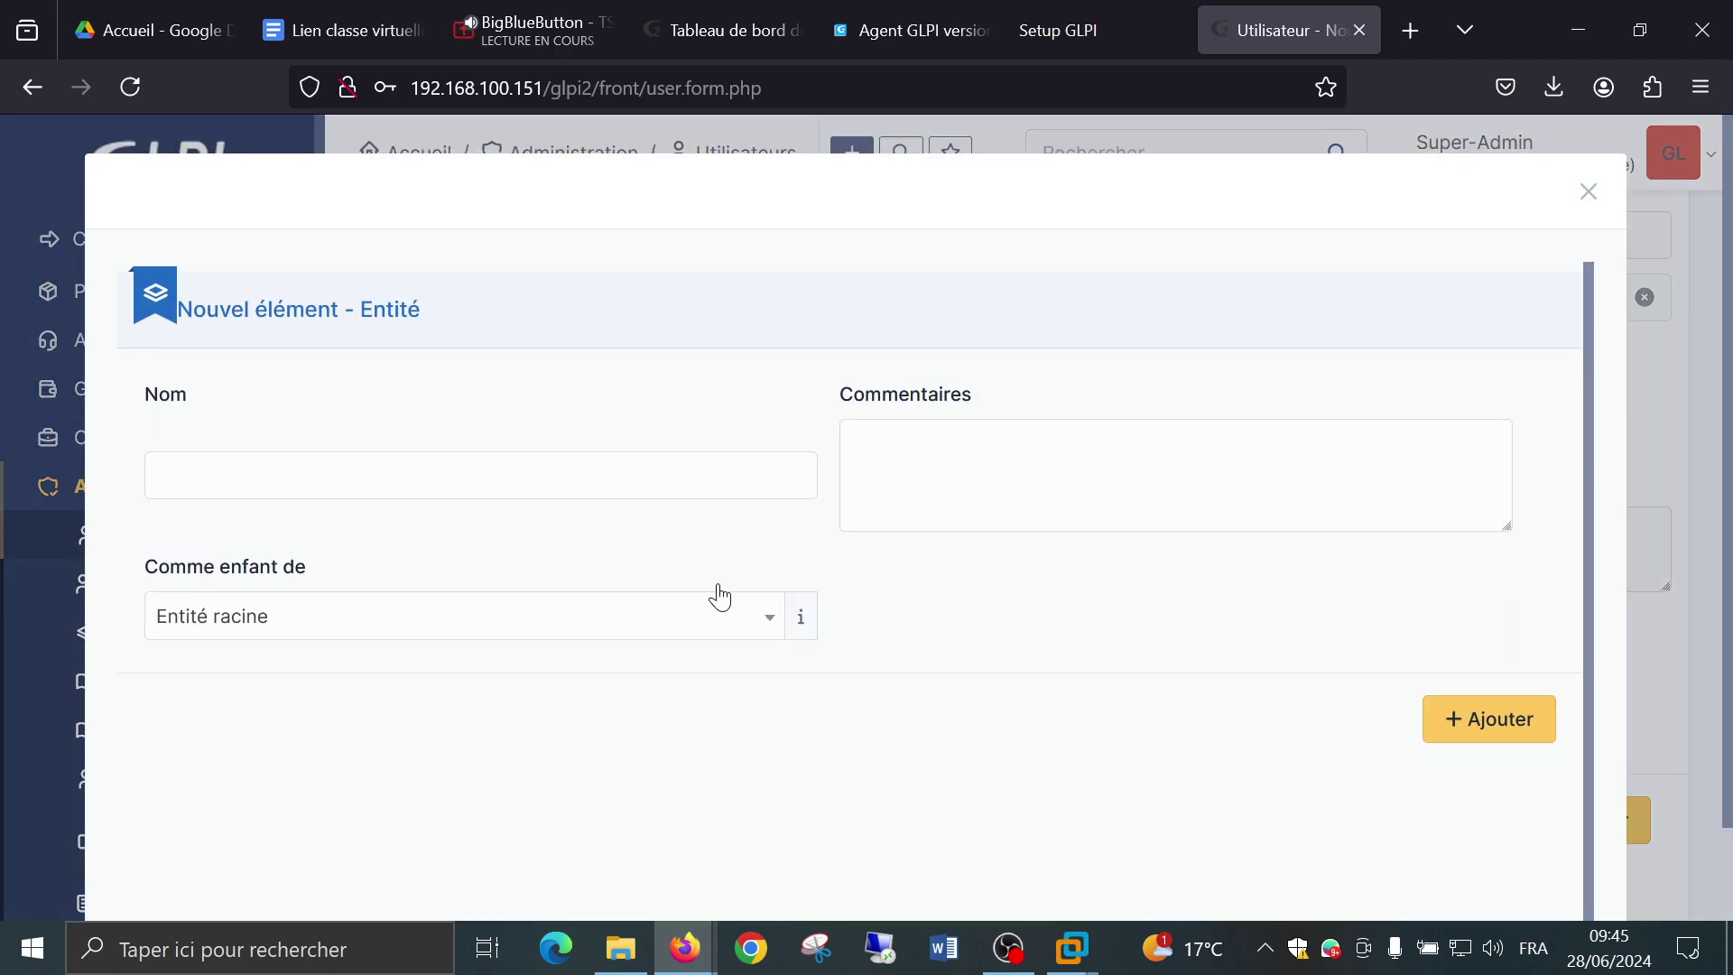
click(537, 477)
text(PARIS)
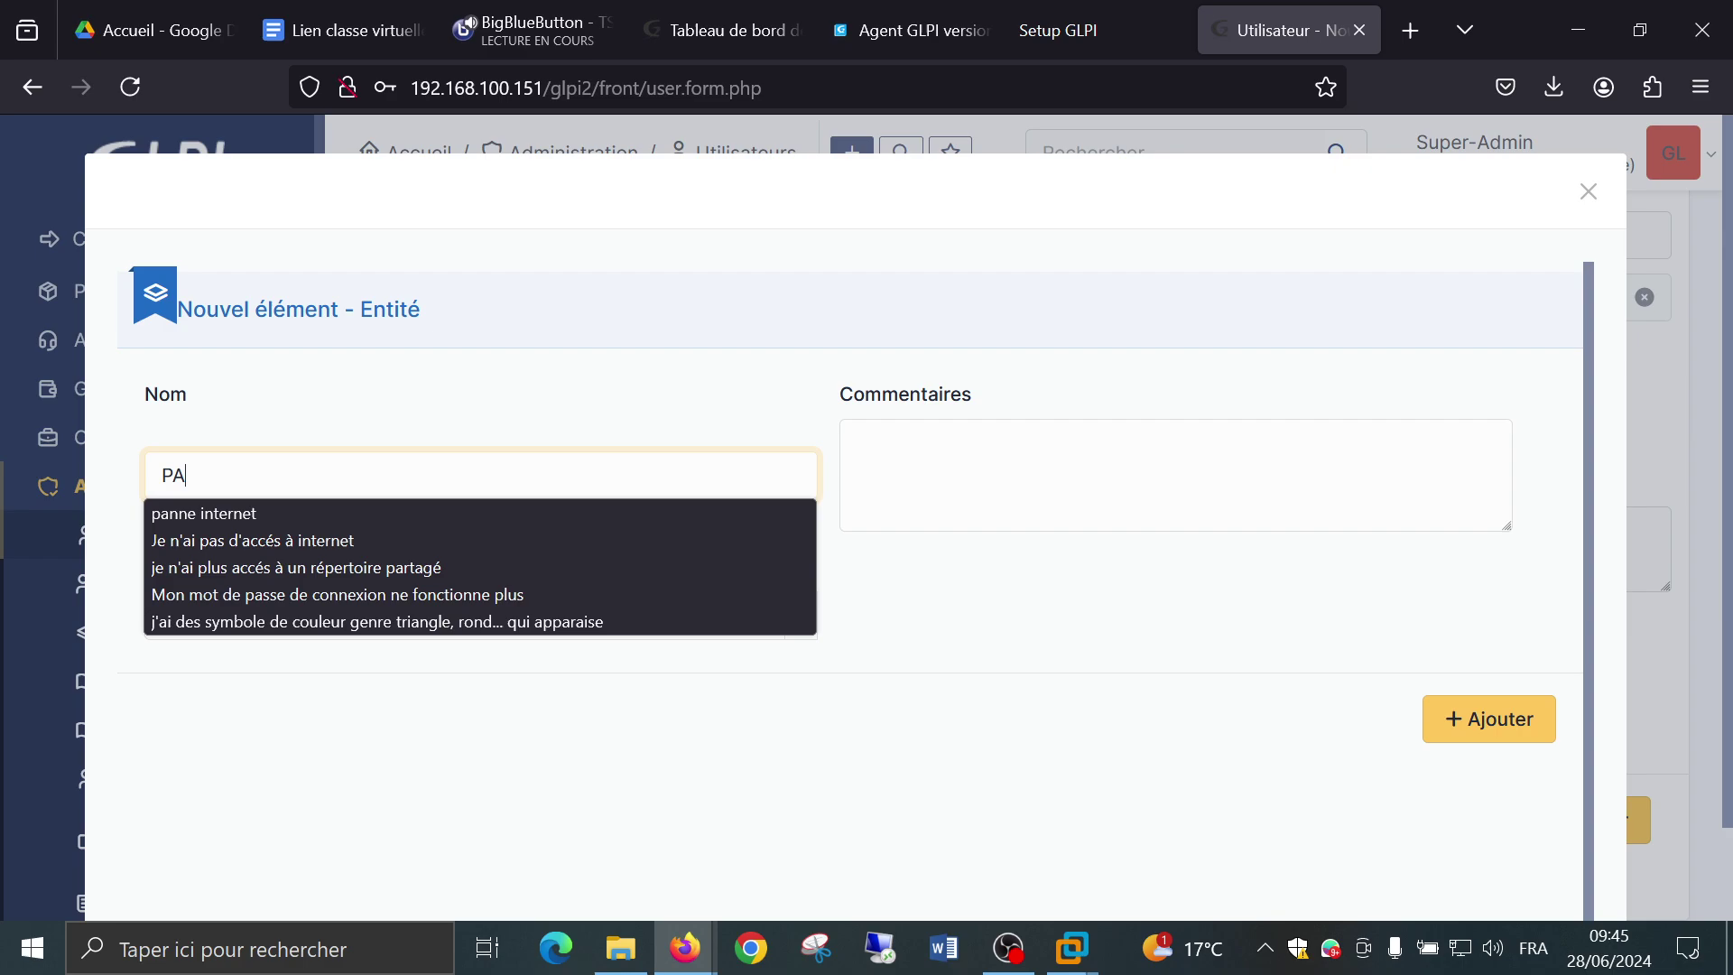
click(1450, 736)
click(367, 473)
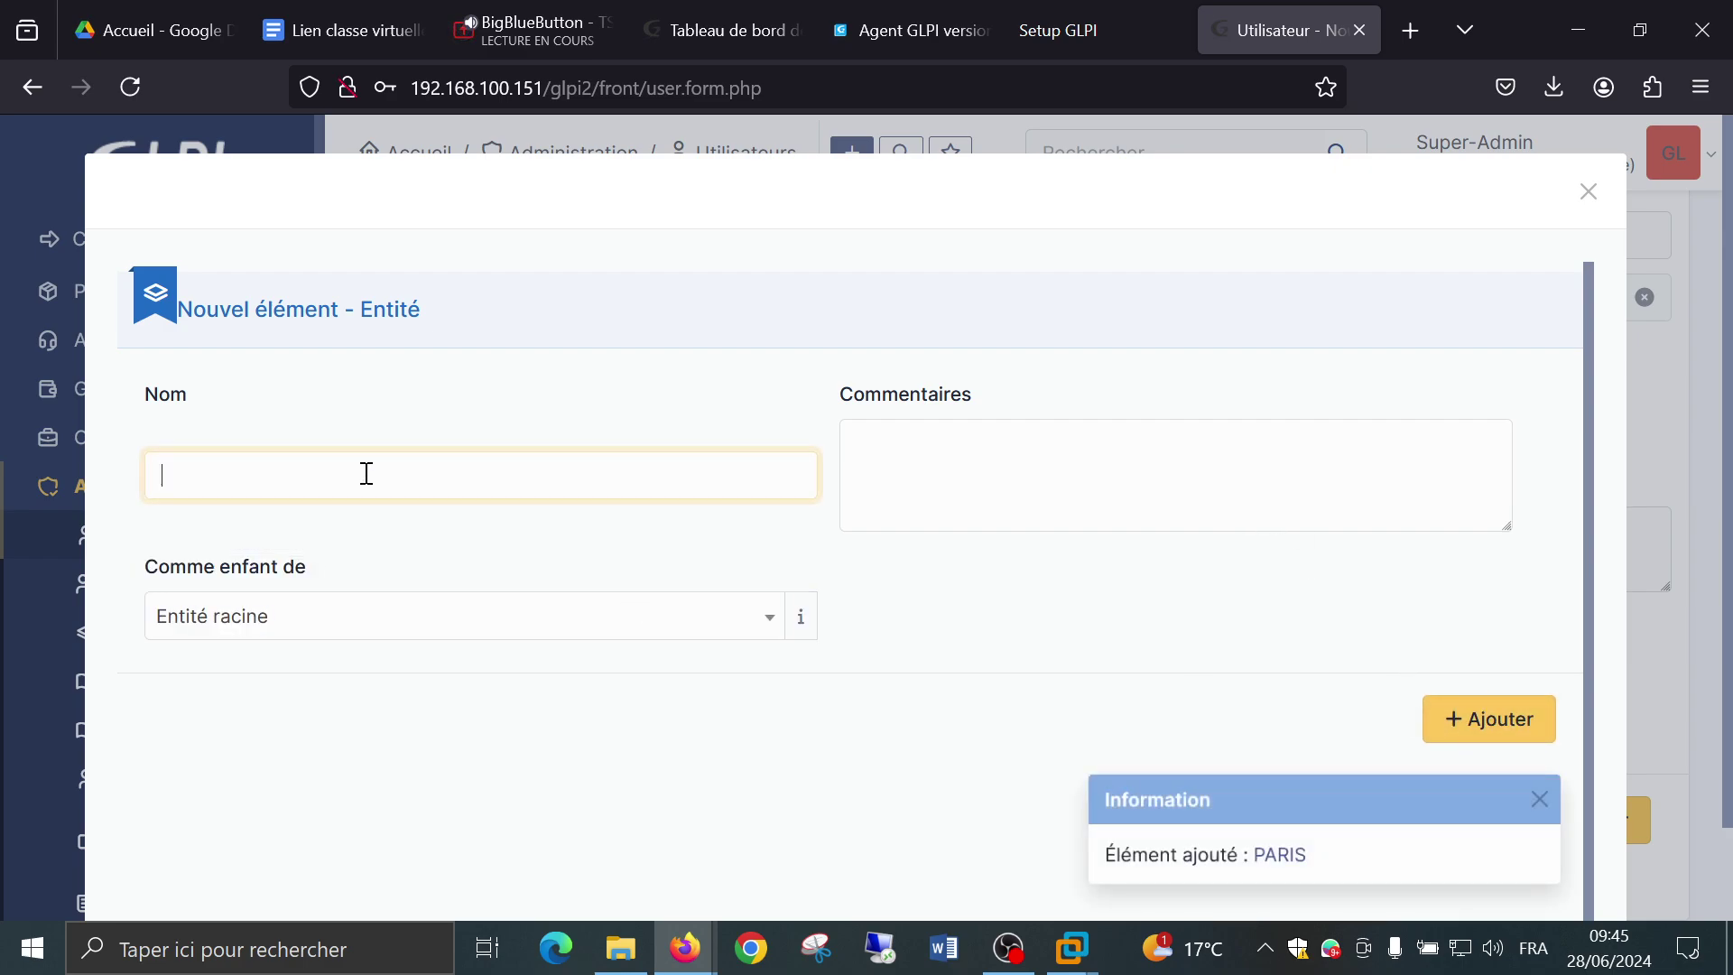
text(LYON)
click(1486, 718)
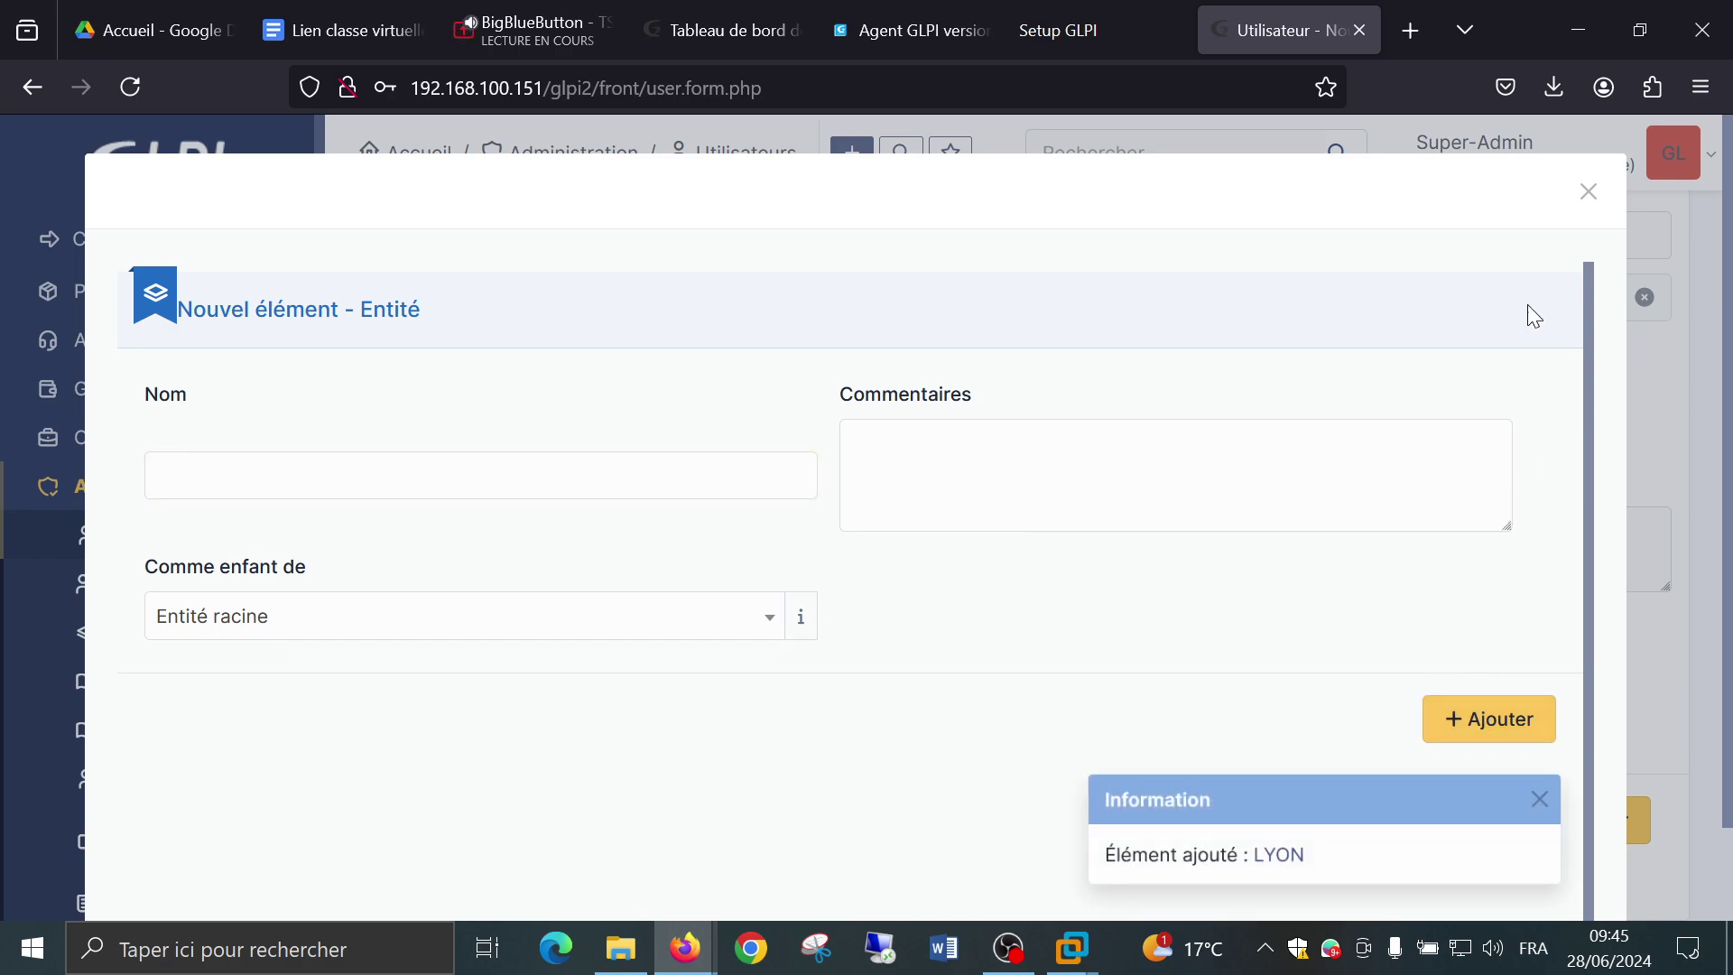
scroll(1462, 499, down, 2)
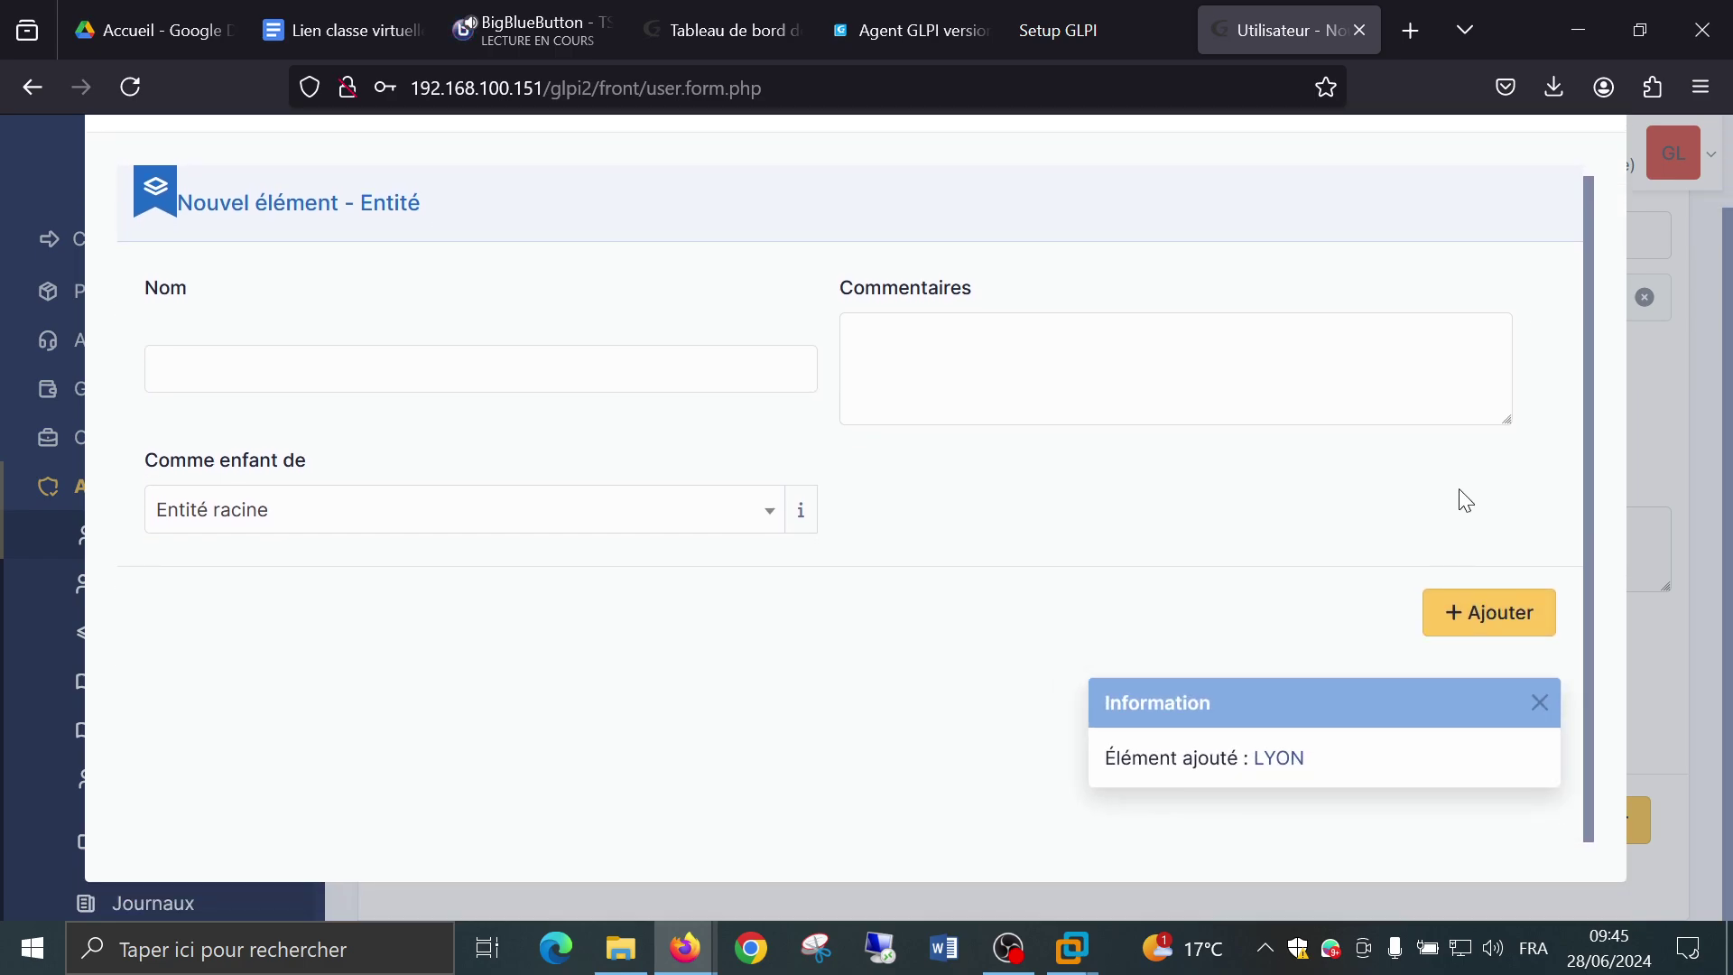
scroll(1571, 222, up, 2)
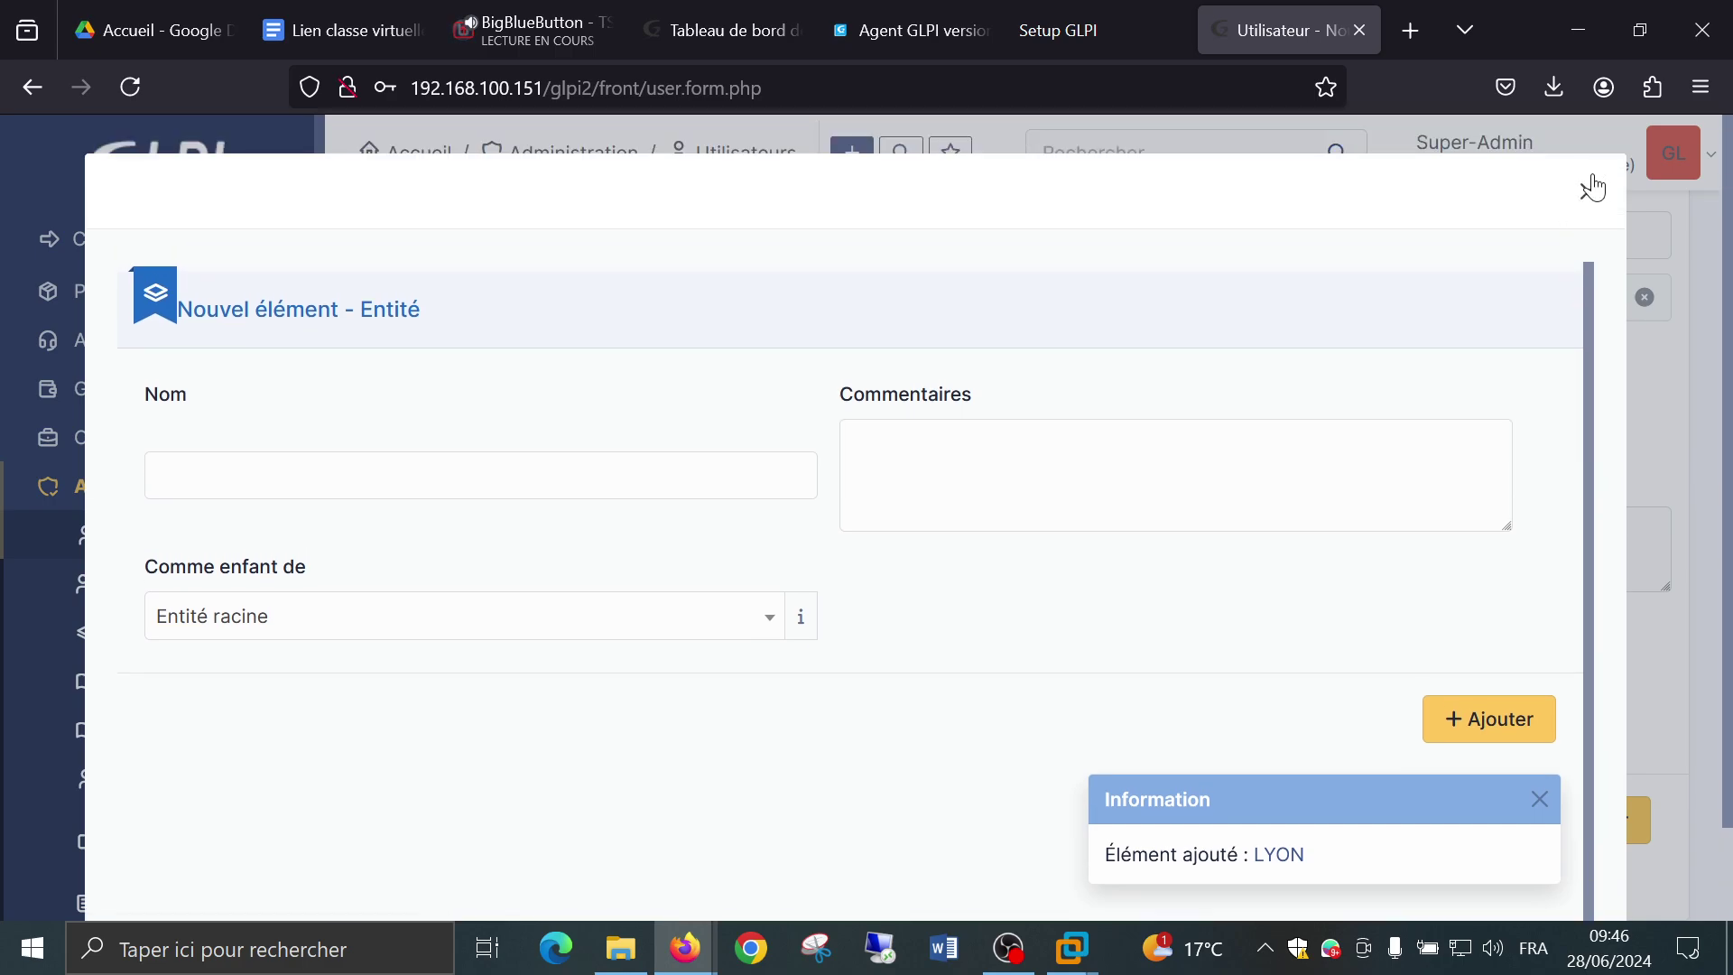
click(1586, 186)
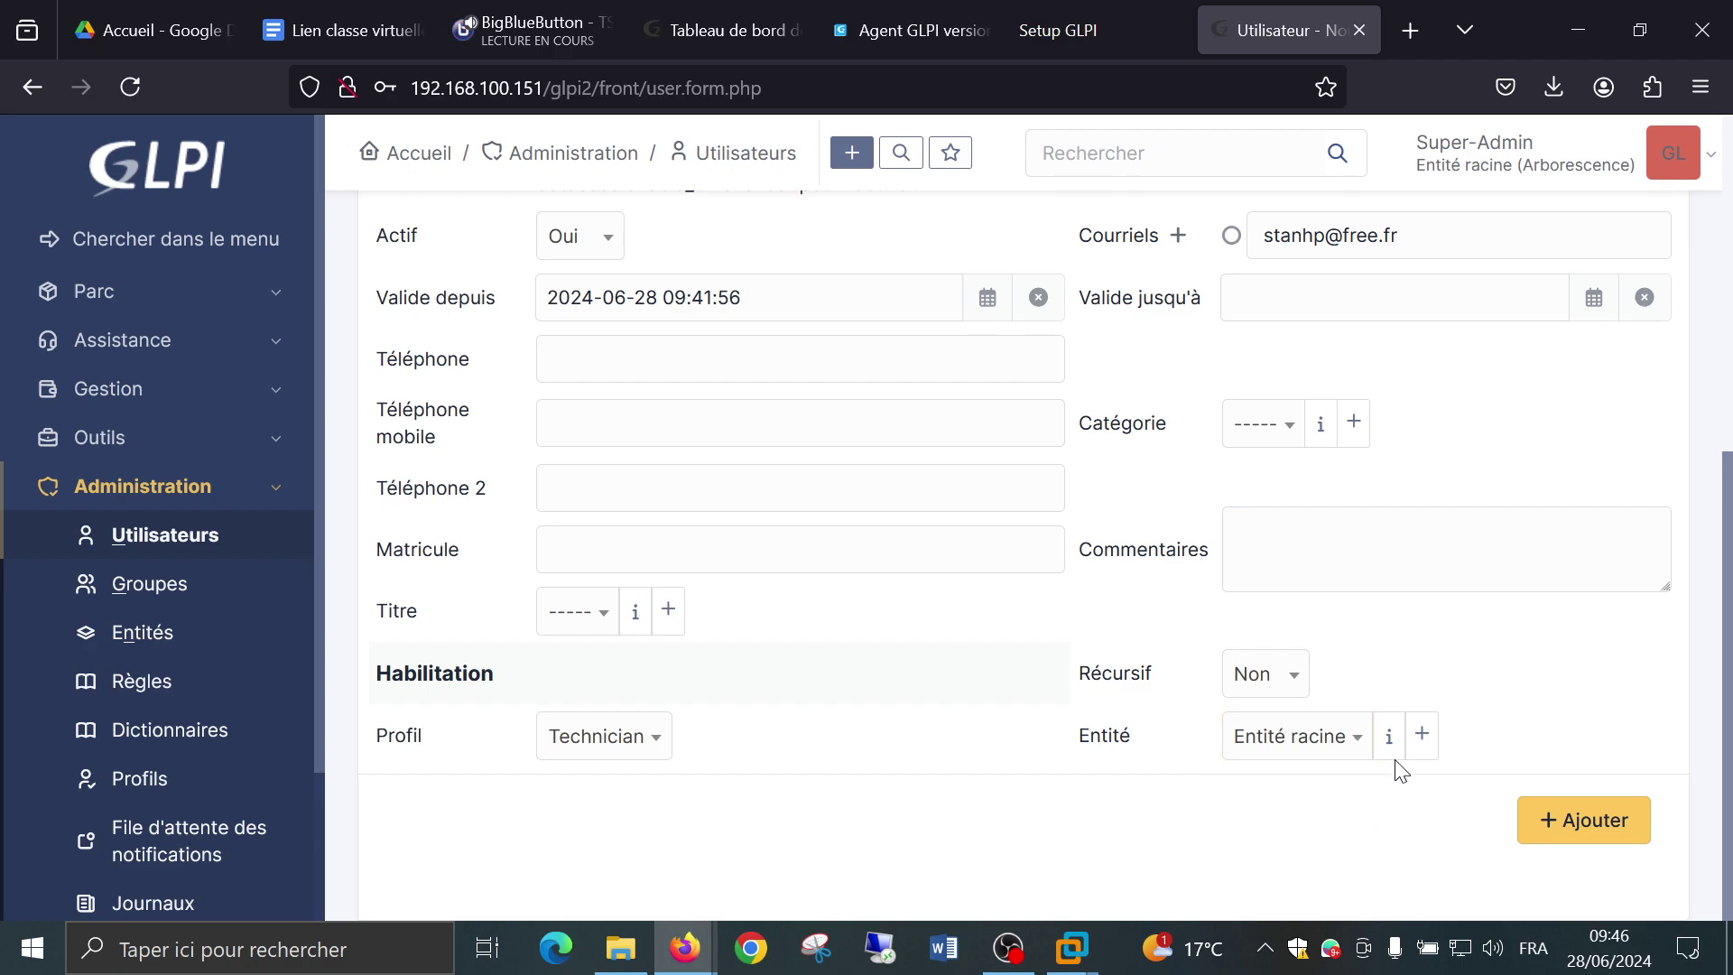
Open the PARIS entity from the root's entity list, save it, and return to Utilisateurs.
click(1391, 747)
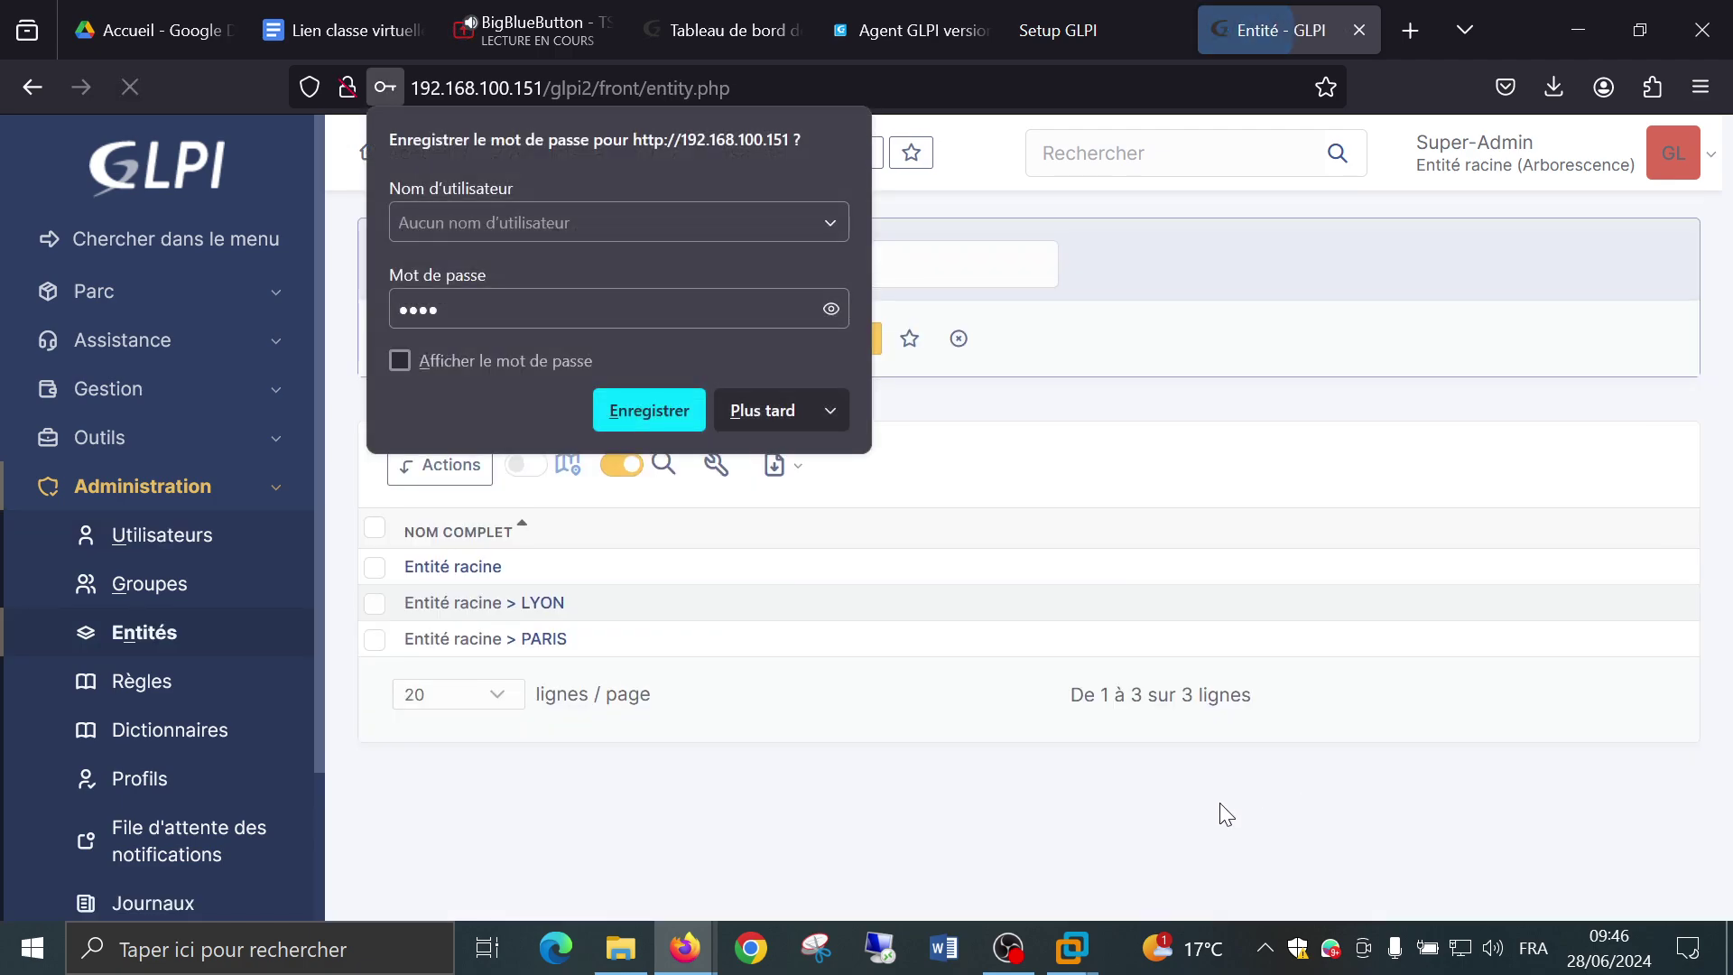
click(755, 422)
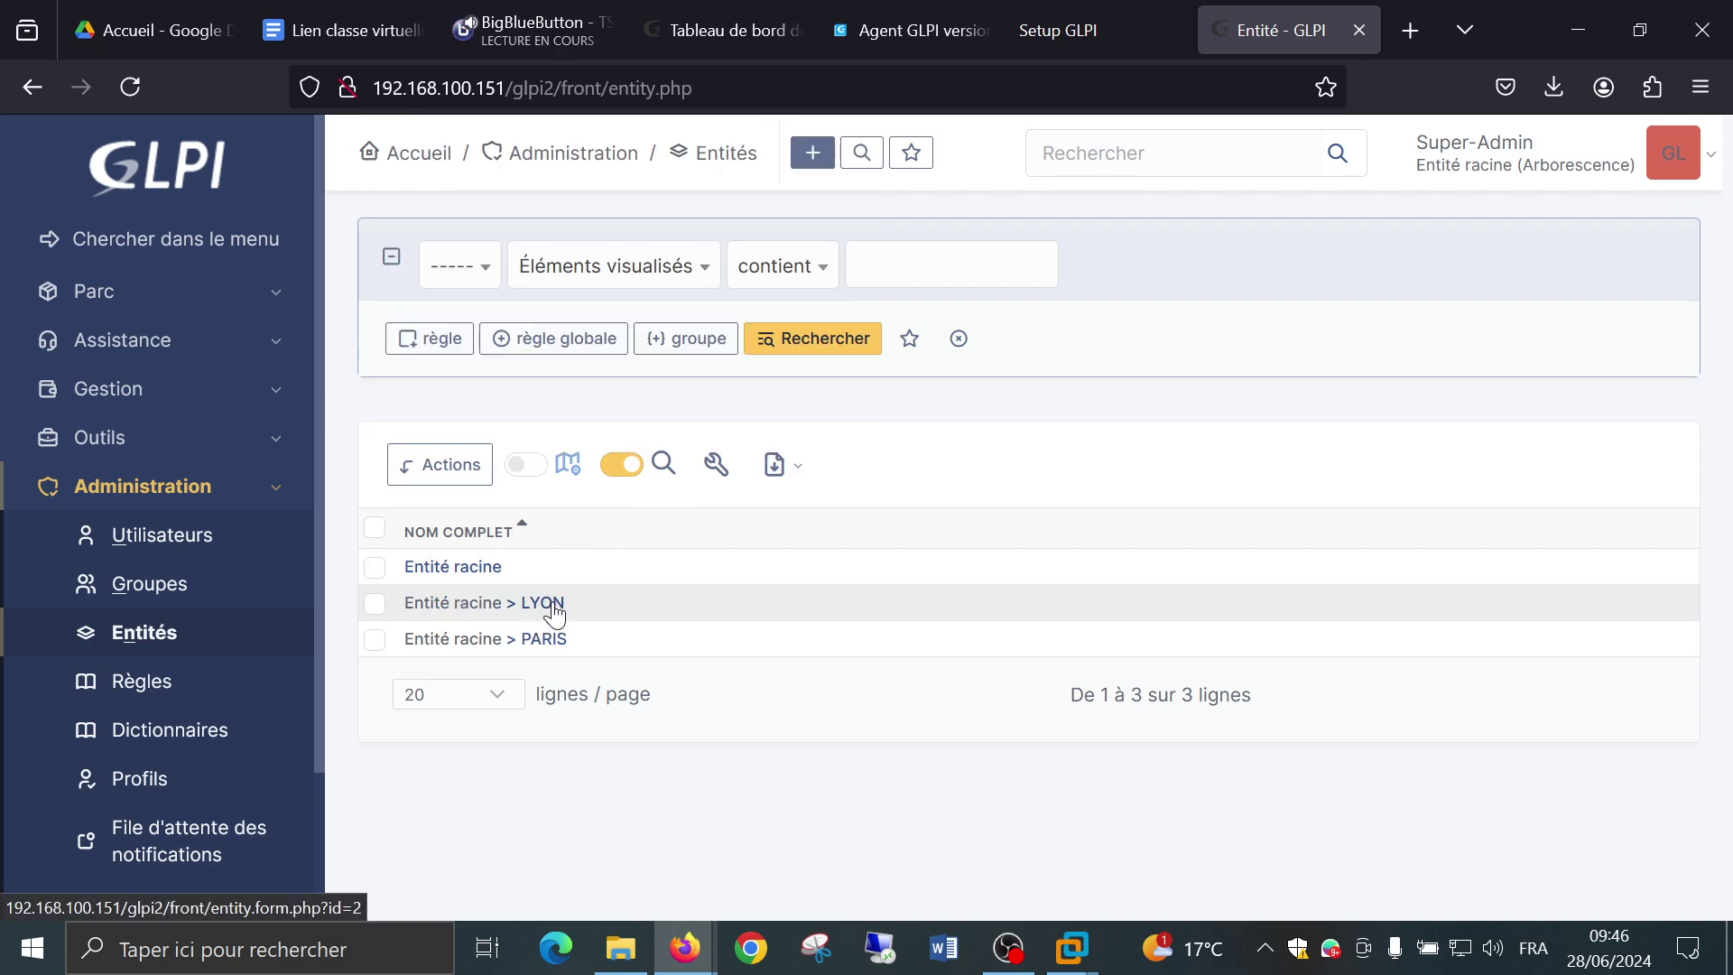
click(557, 641)
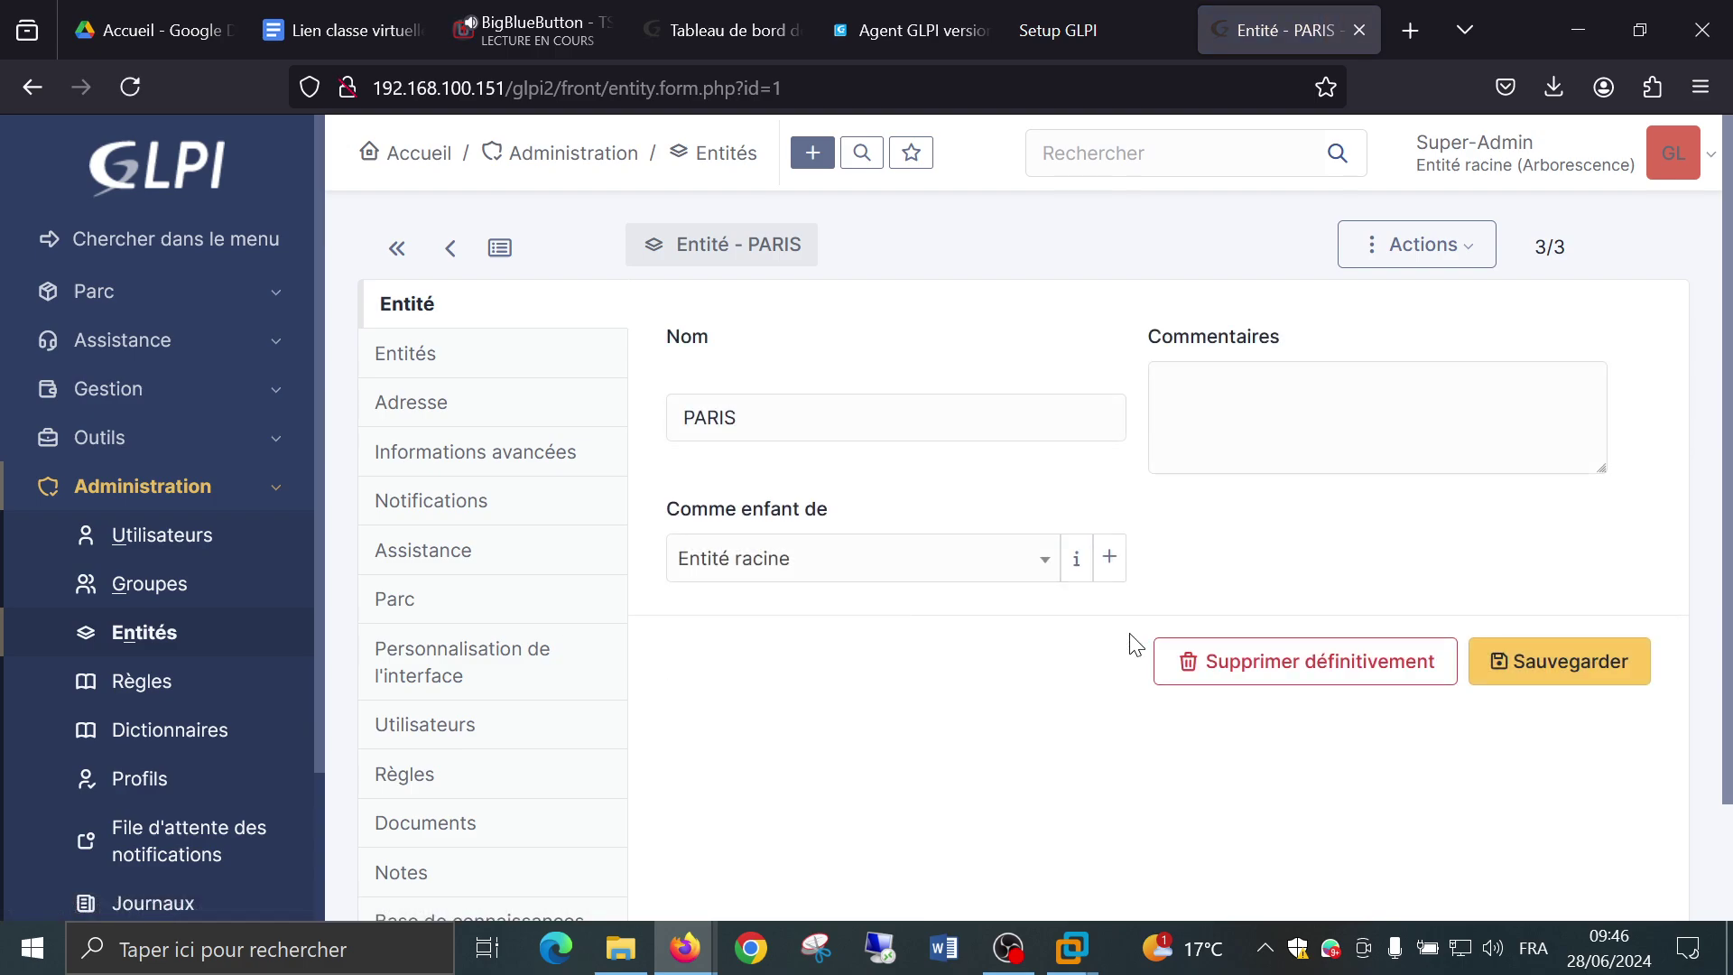
click(1503, 661)
scroll(926, 659, down, 1)
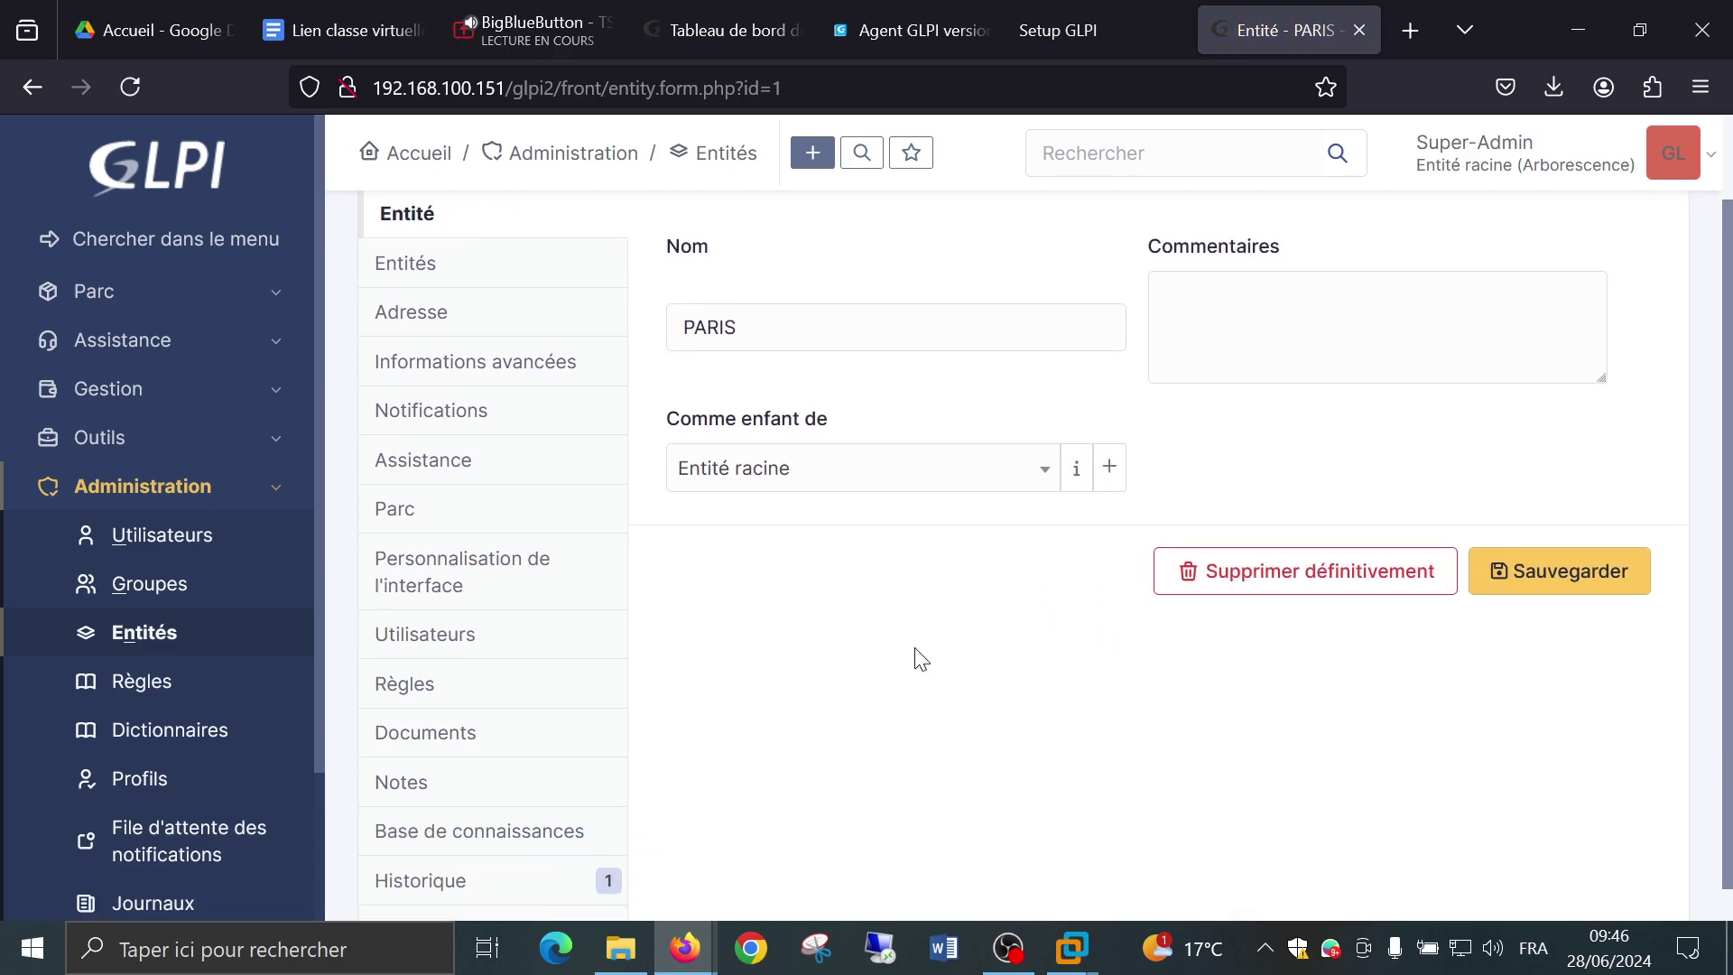
scroll(921, 659, down, 1)
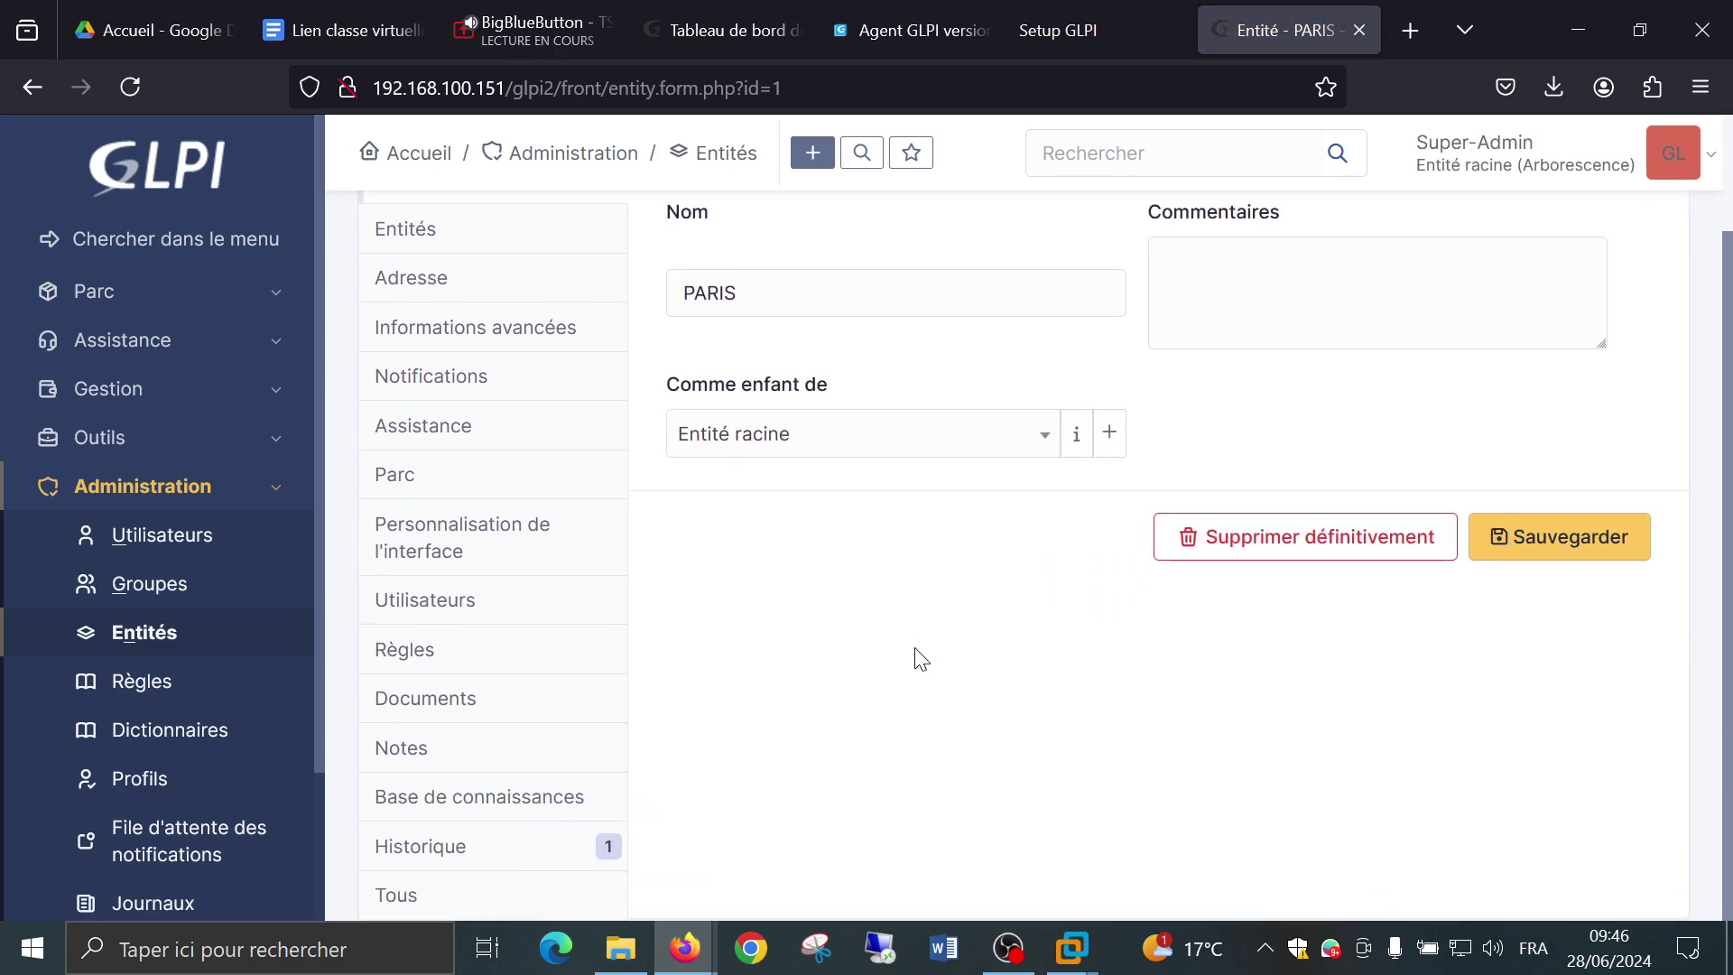
click(153, 542)
scroll(945, 655, down, 1)
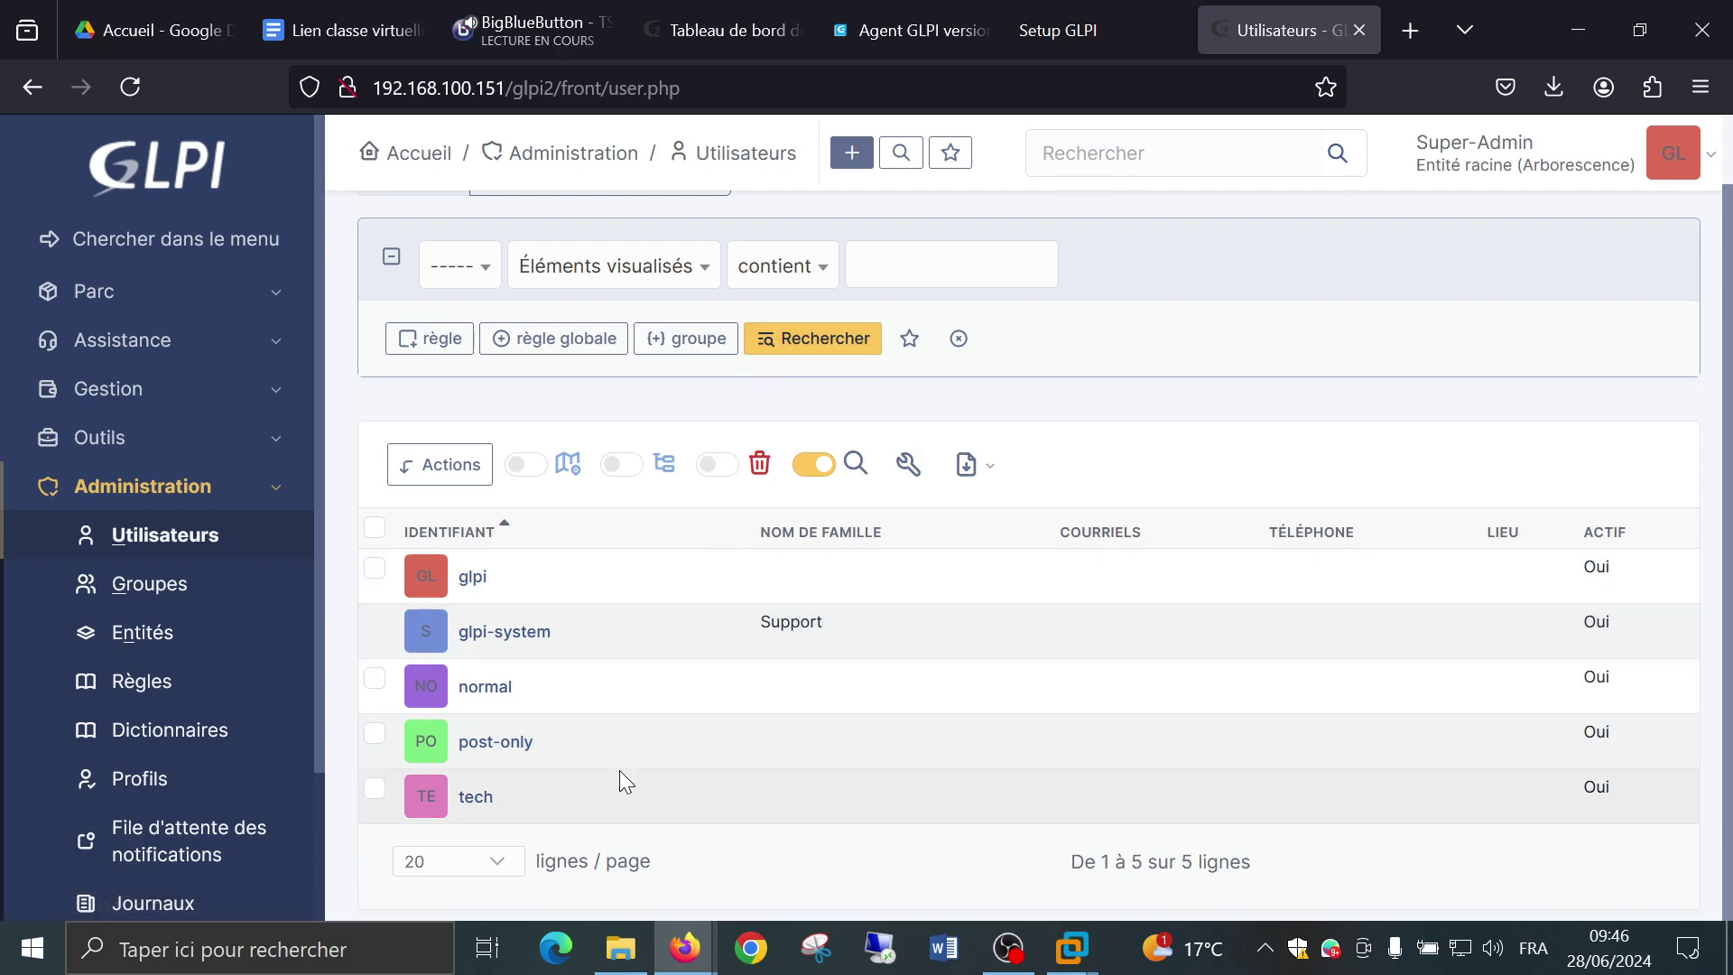
Start a new user with the login stan.
click(854, 153)
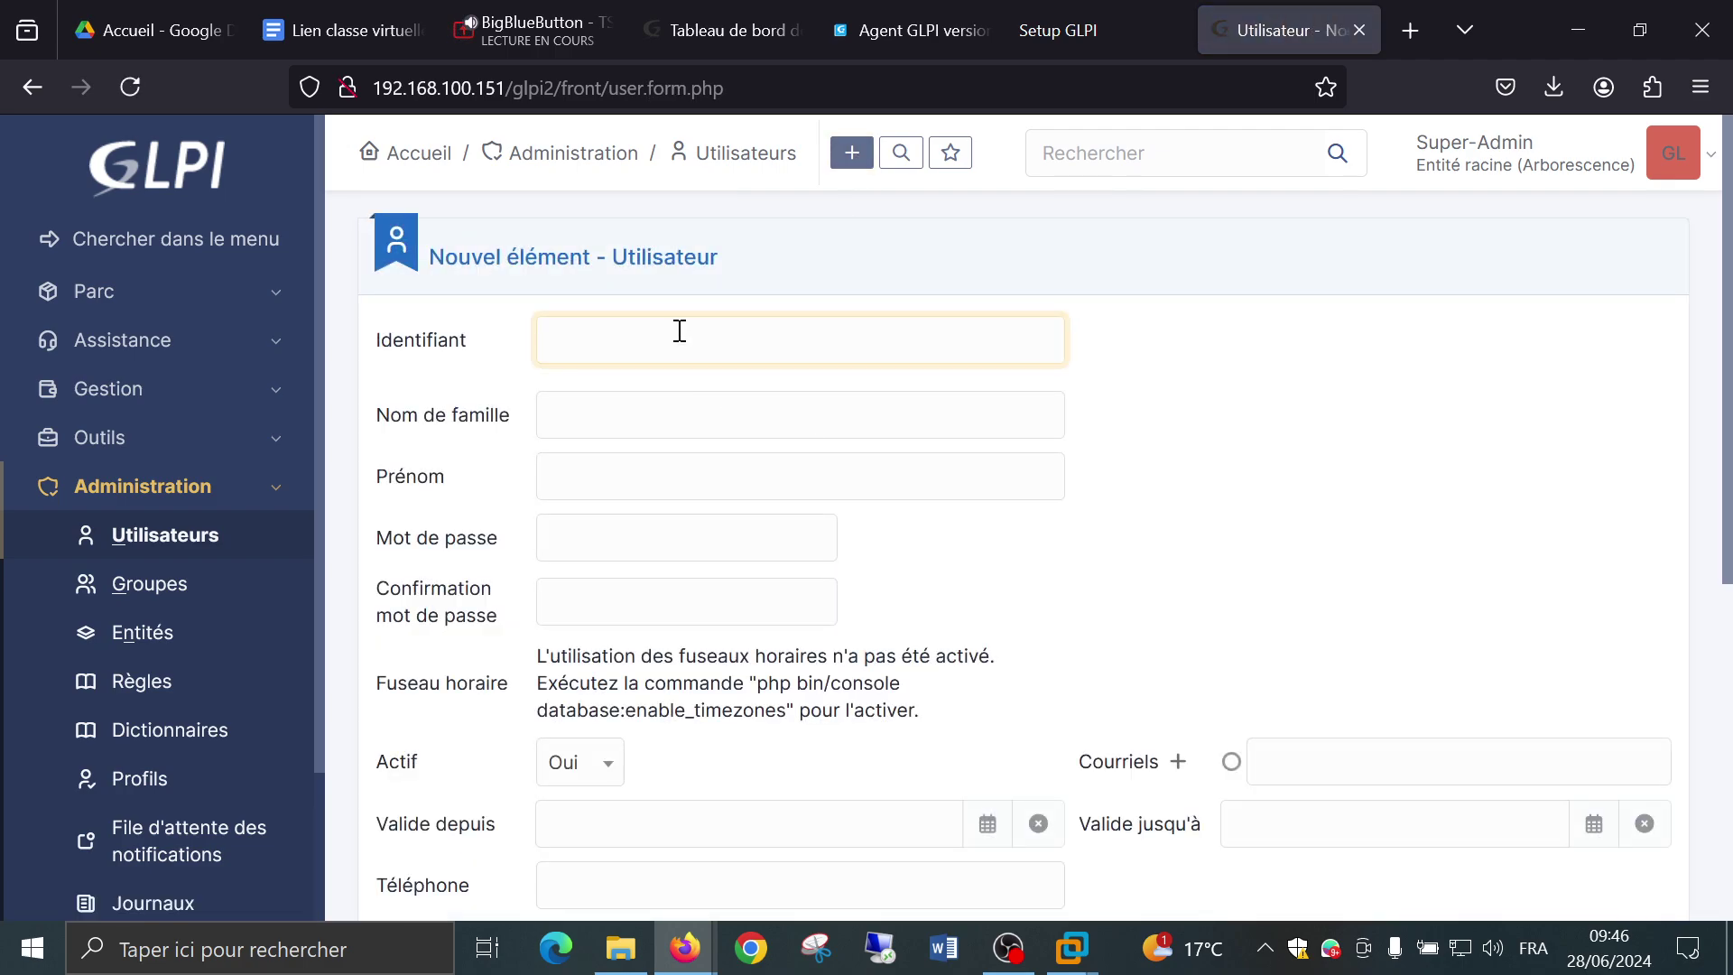
text(stan)
key(Tab)
key(Tab)
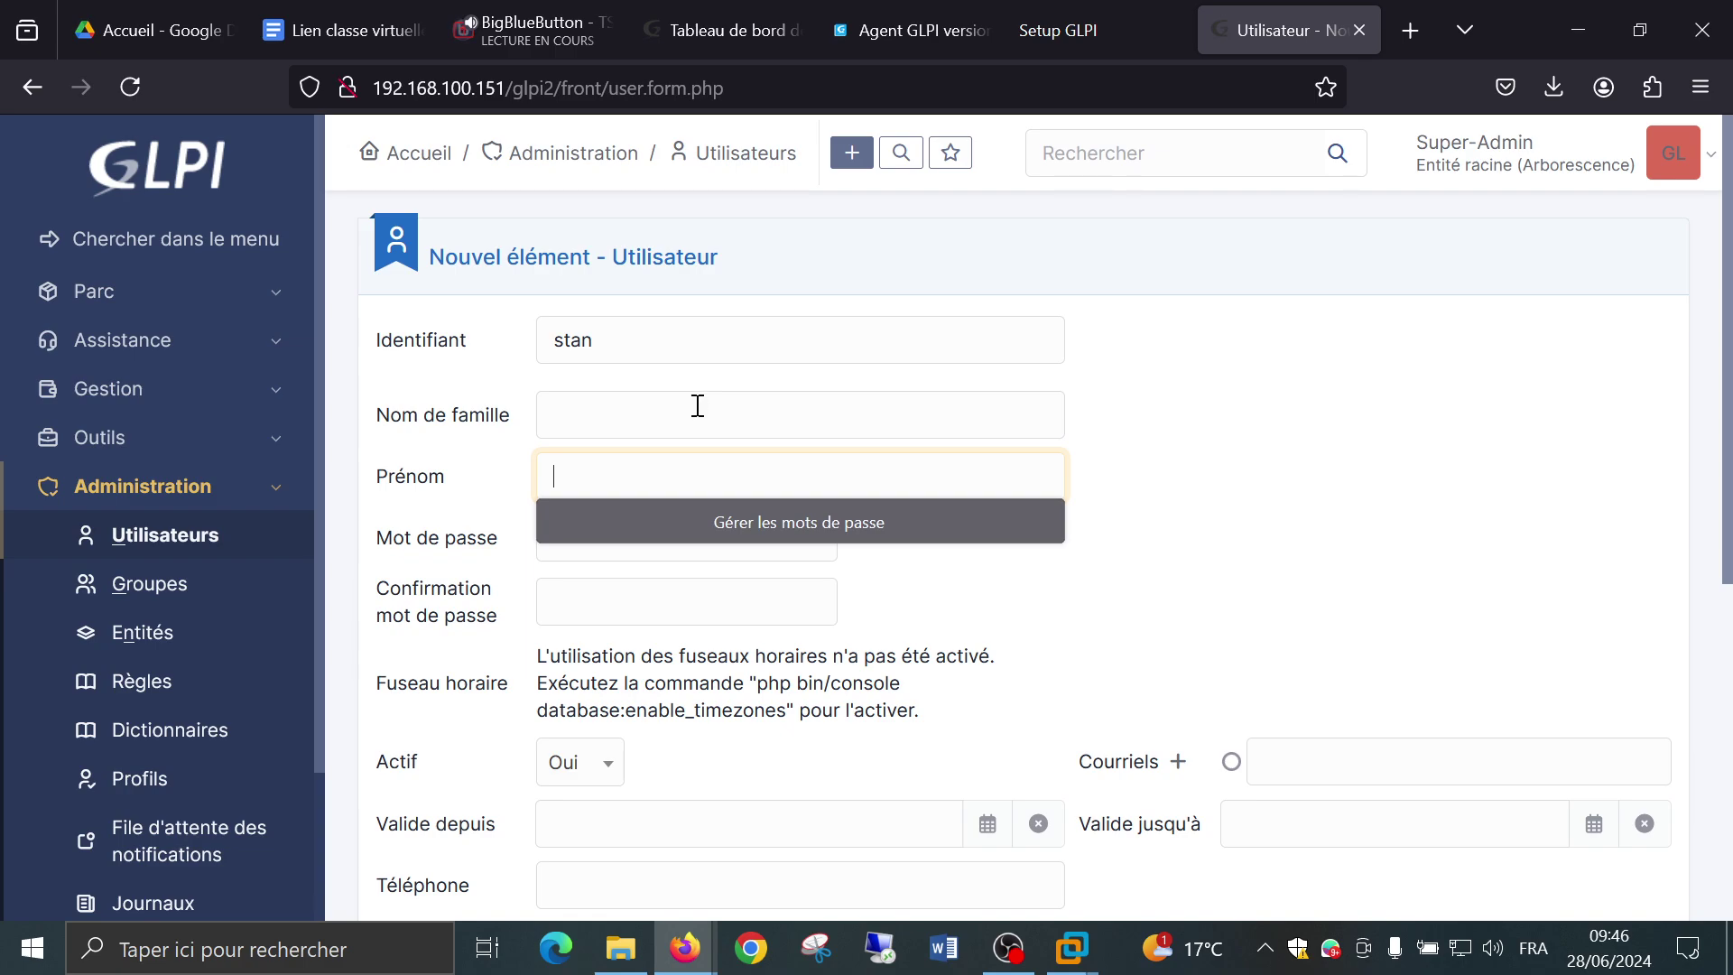
scroll(697, 407, down, 5)
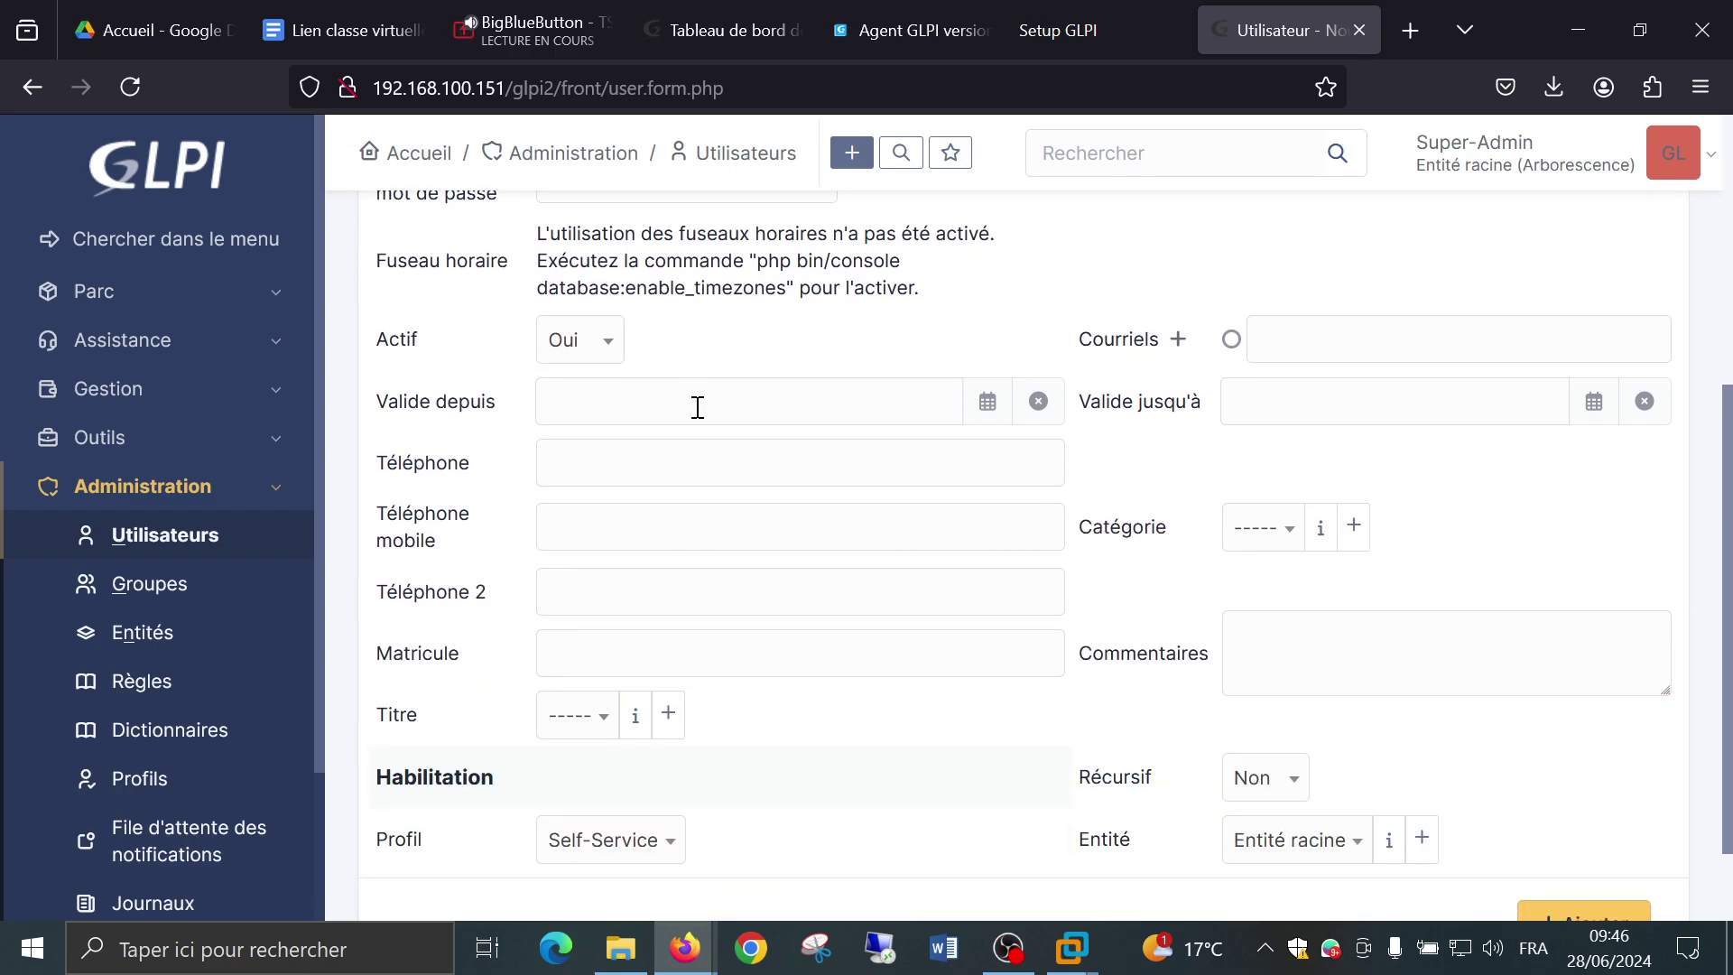
click(646, 401)
scroll(645, 402, up, 1)
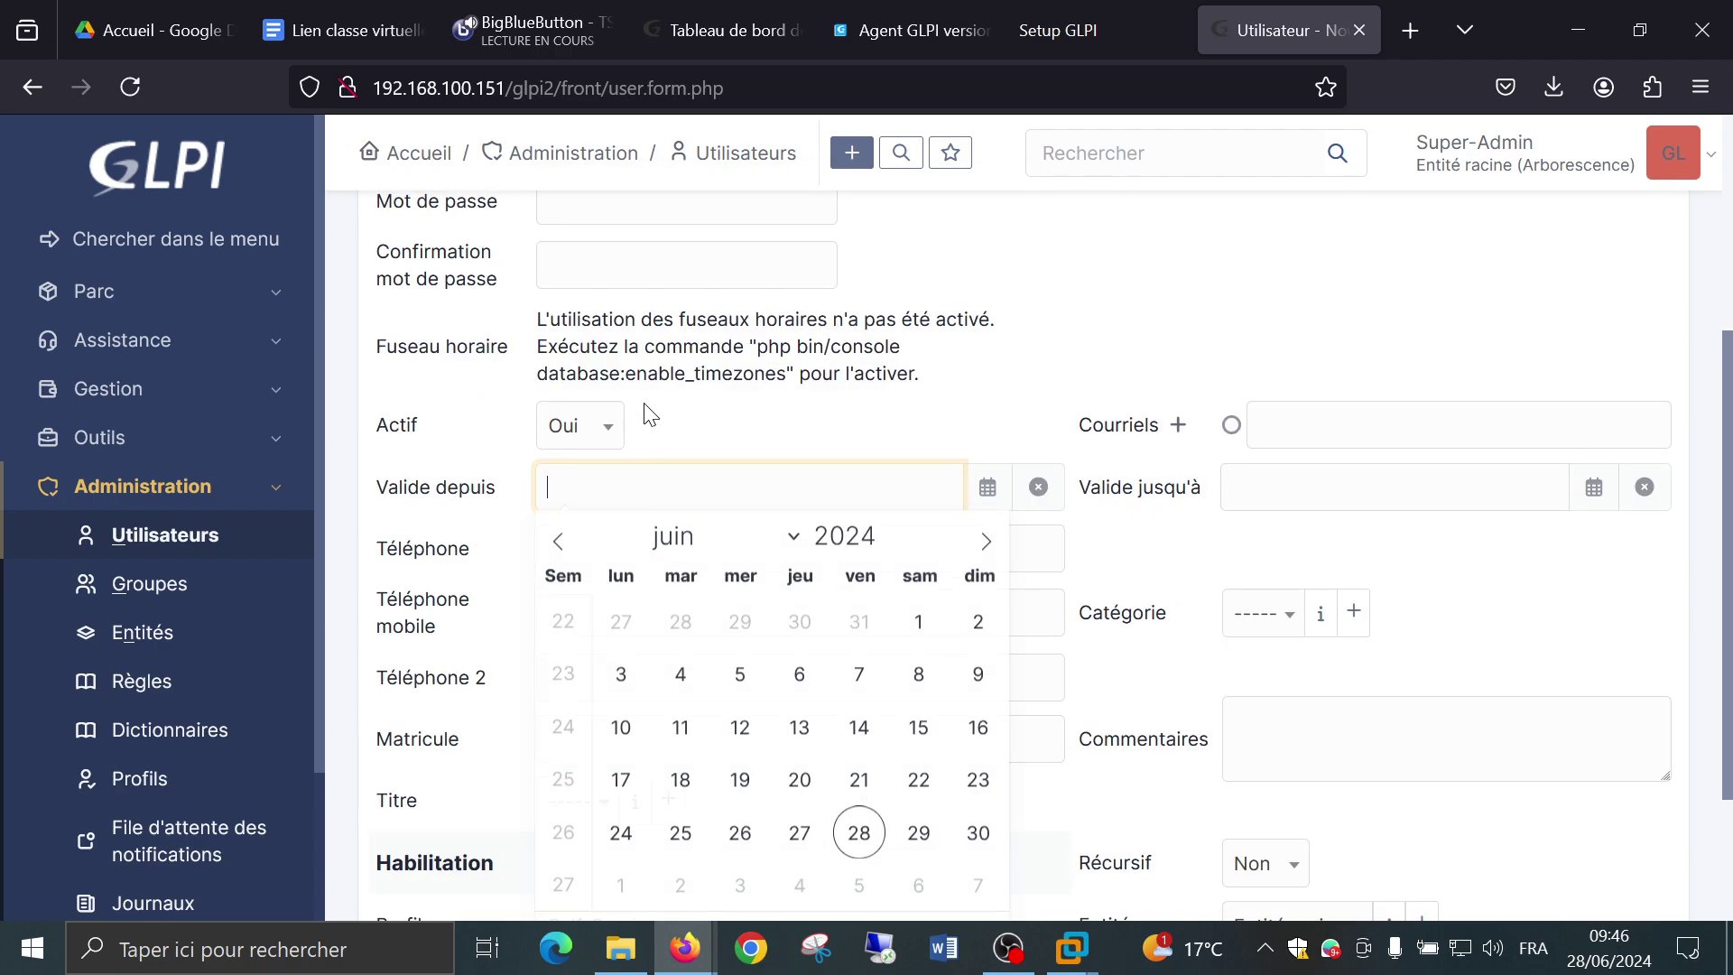
scroll(740, 835, down, 2)
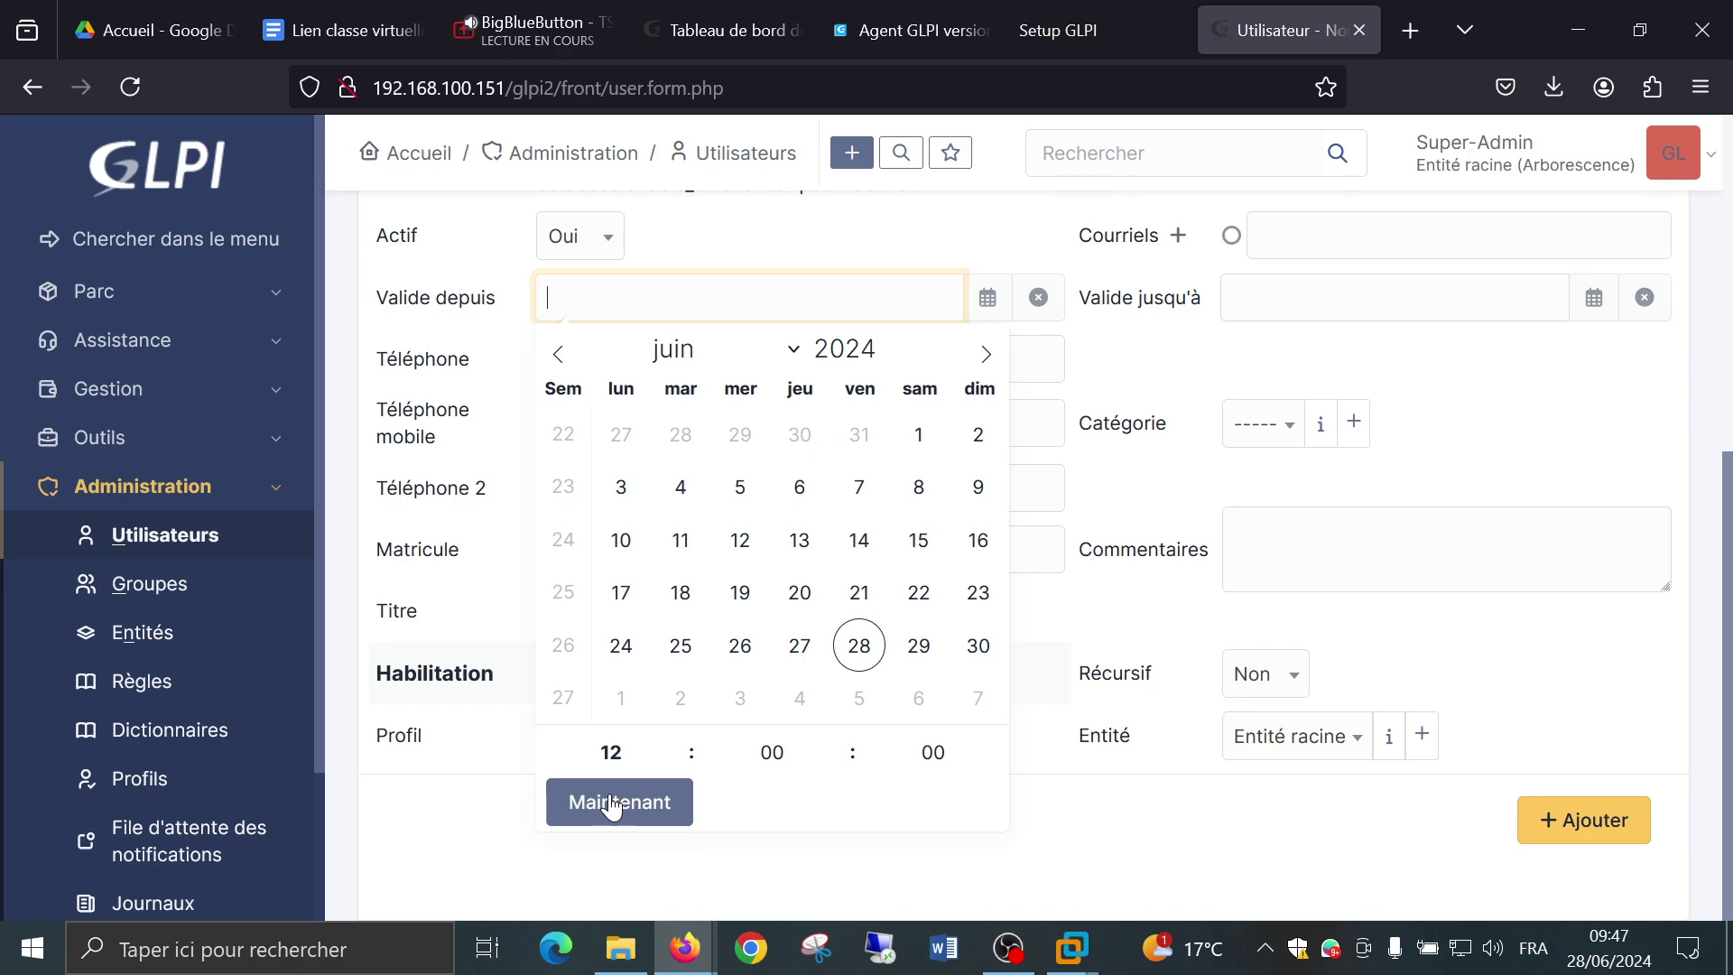
click(612, 803)
click(1095, 844)
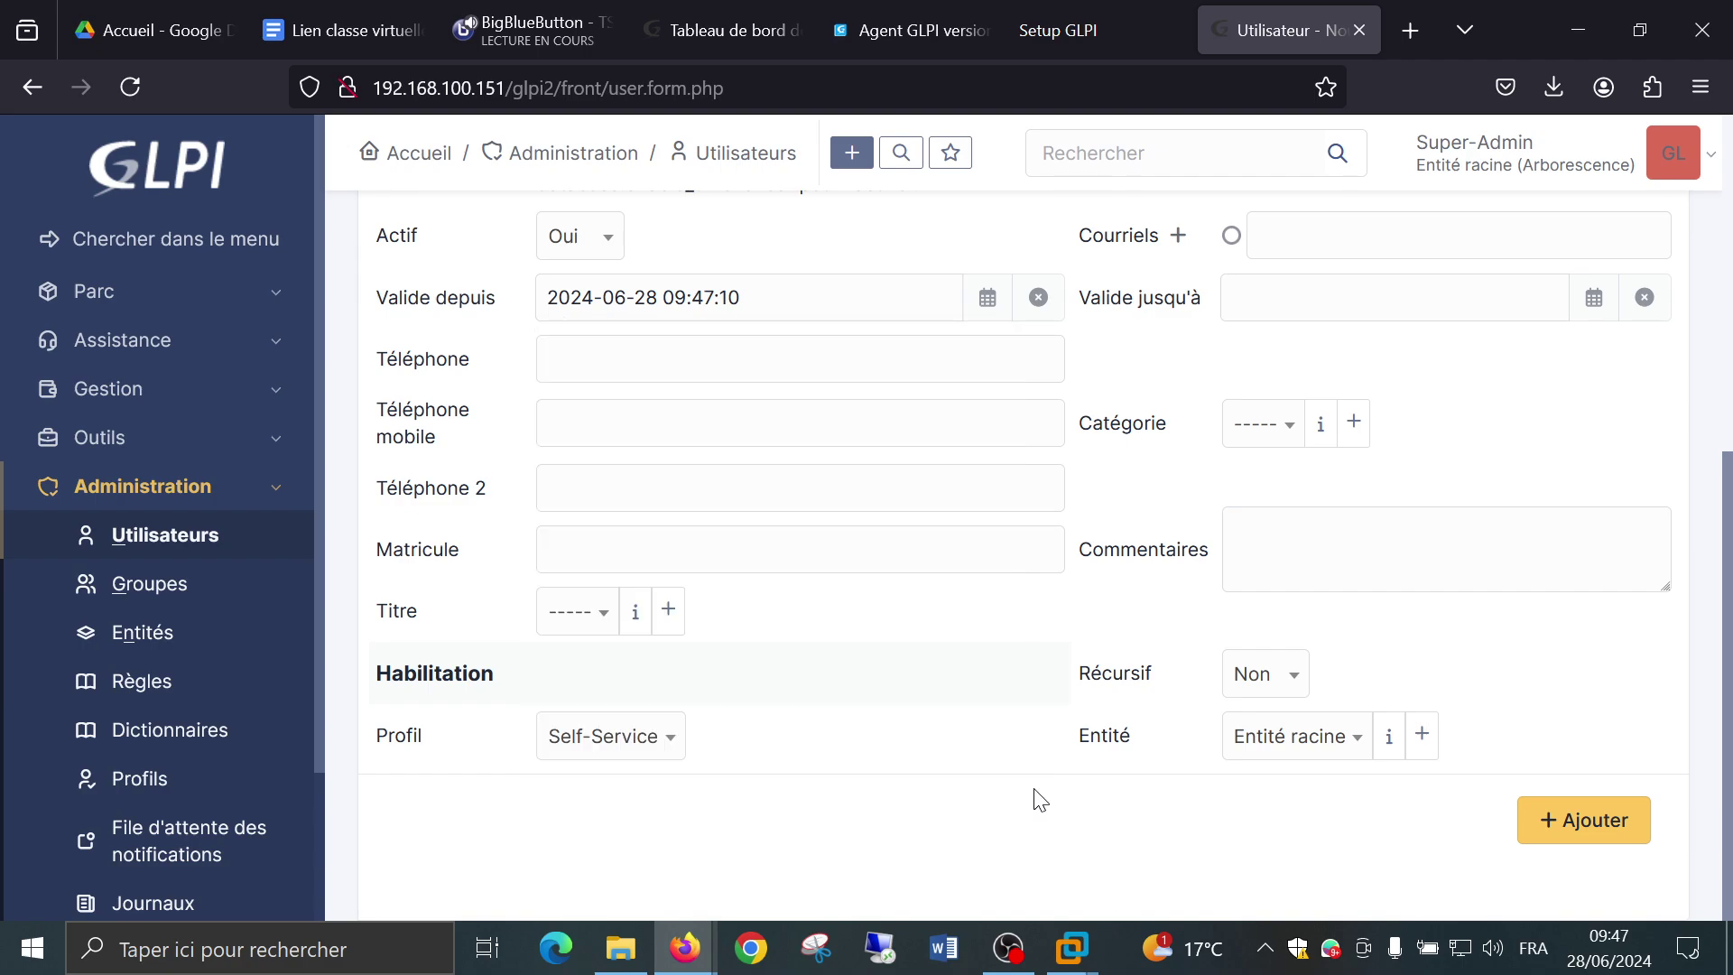
scroll(1038, 799, up, 5)
scroll(1038, 794, down, 2)
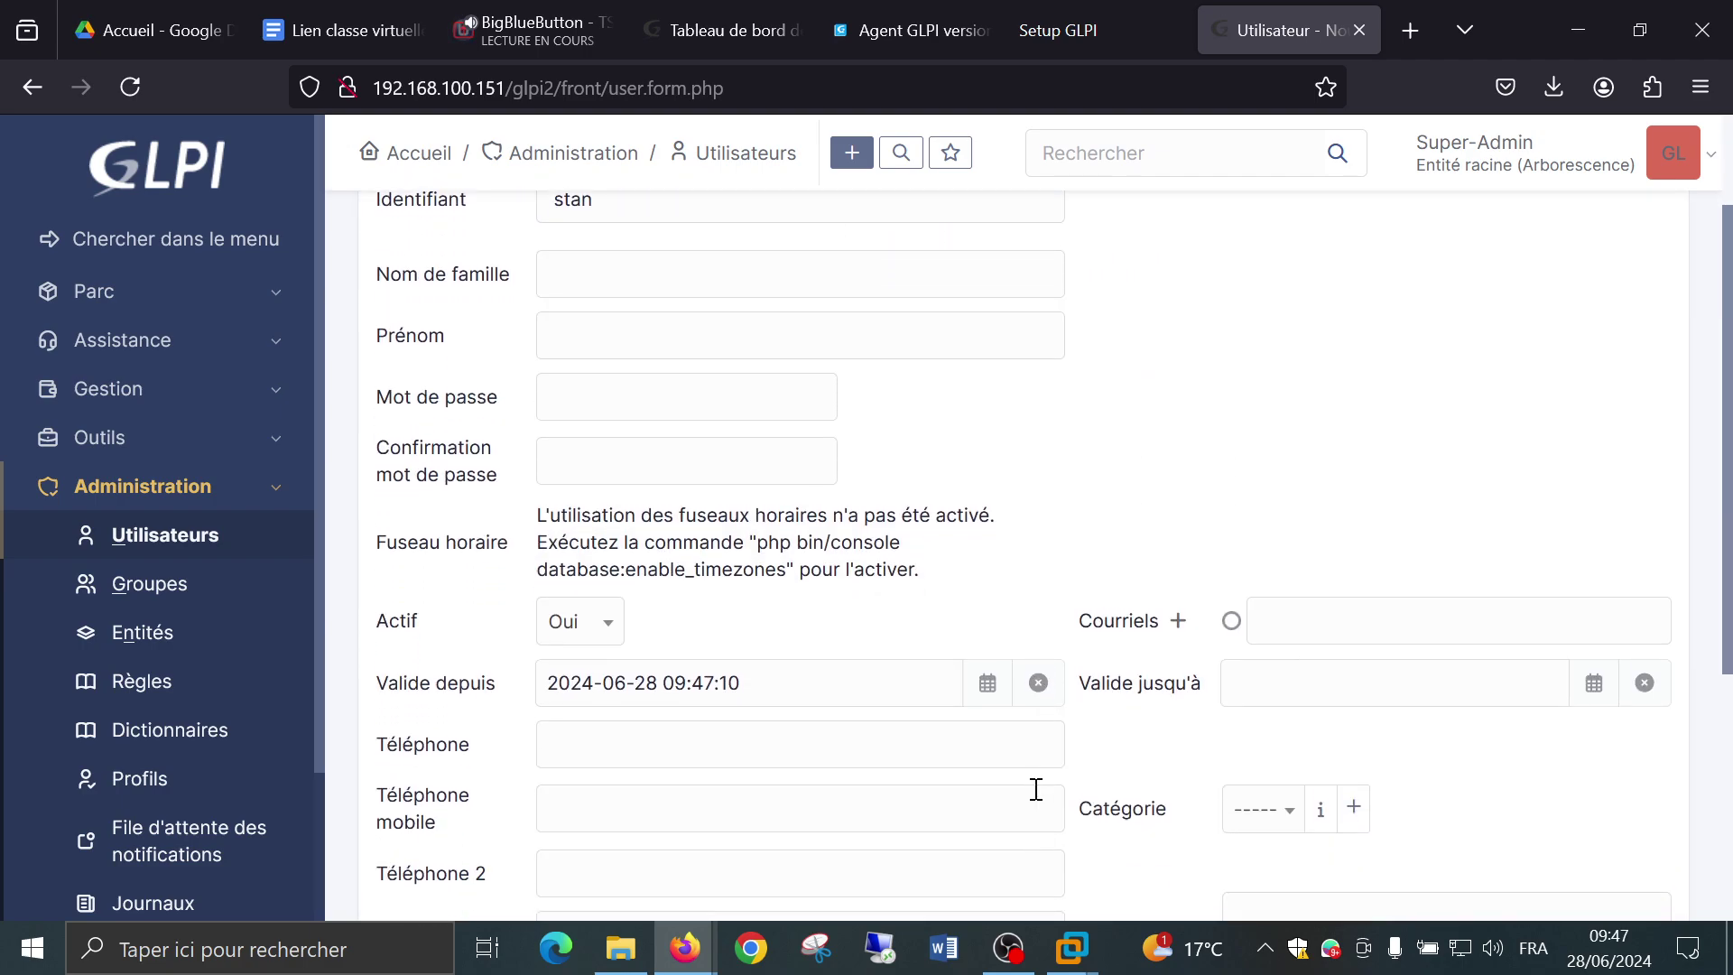
Enter and confirm stan's password, and fill in the user's e-mail address.
click(718, 378)
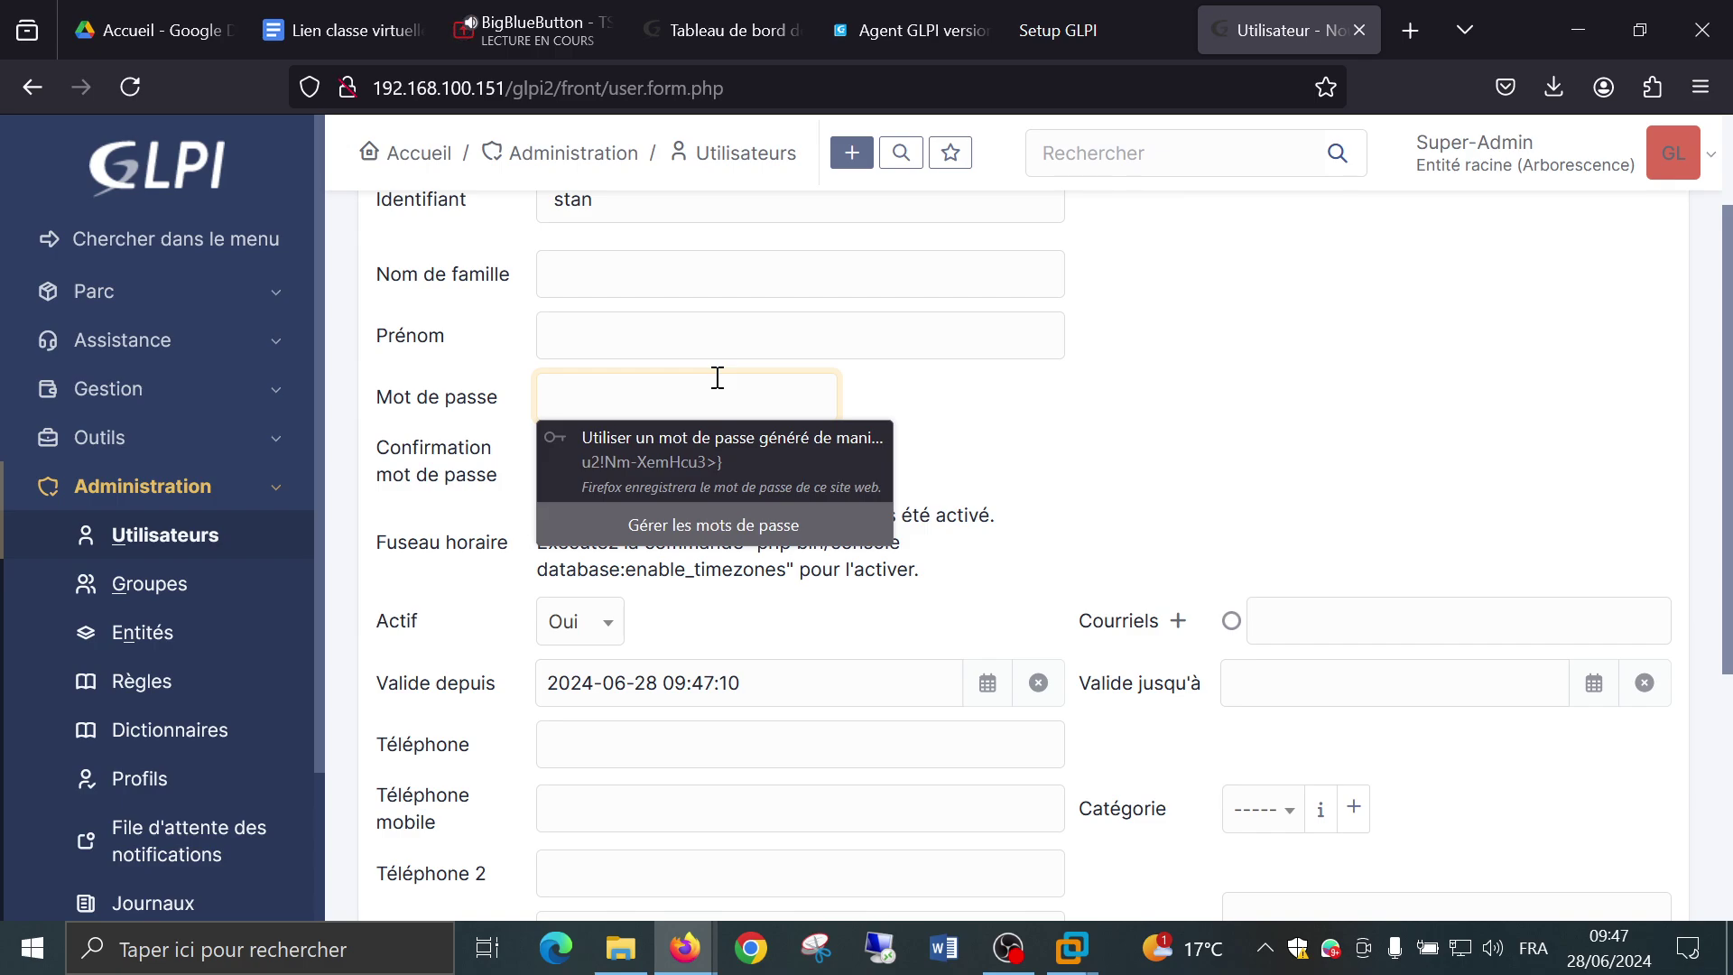
text(stan)
key(Tab)
text(st)
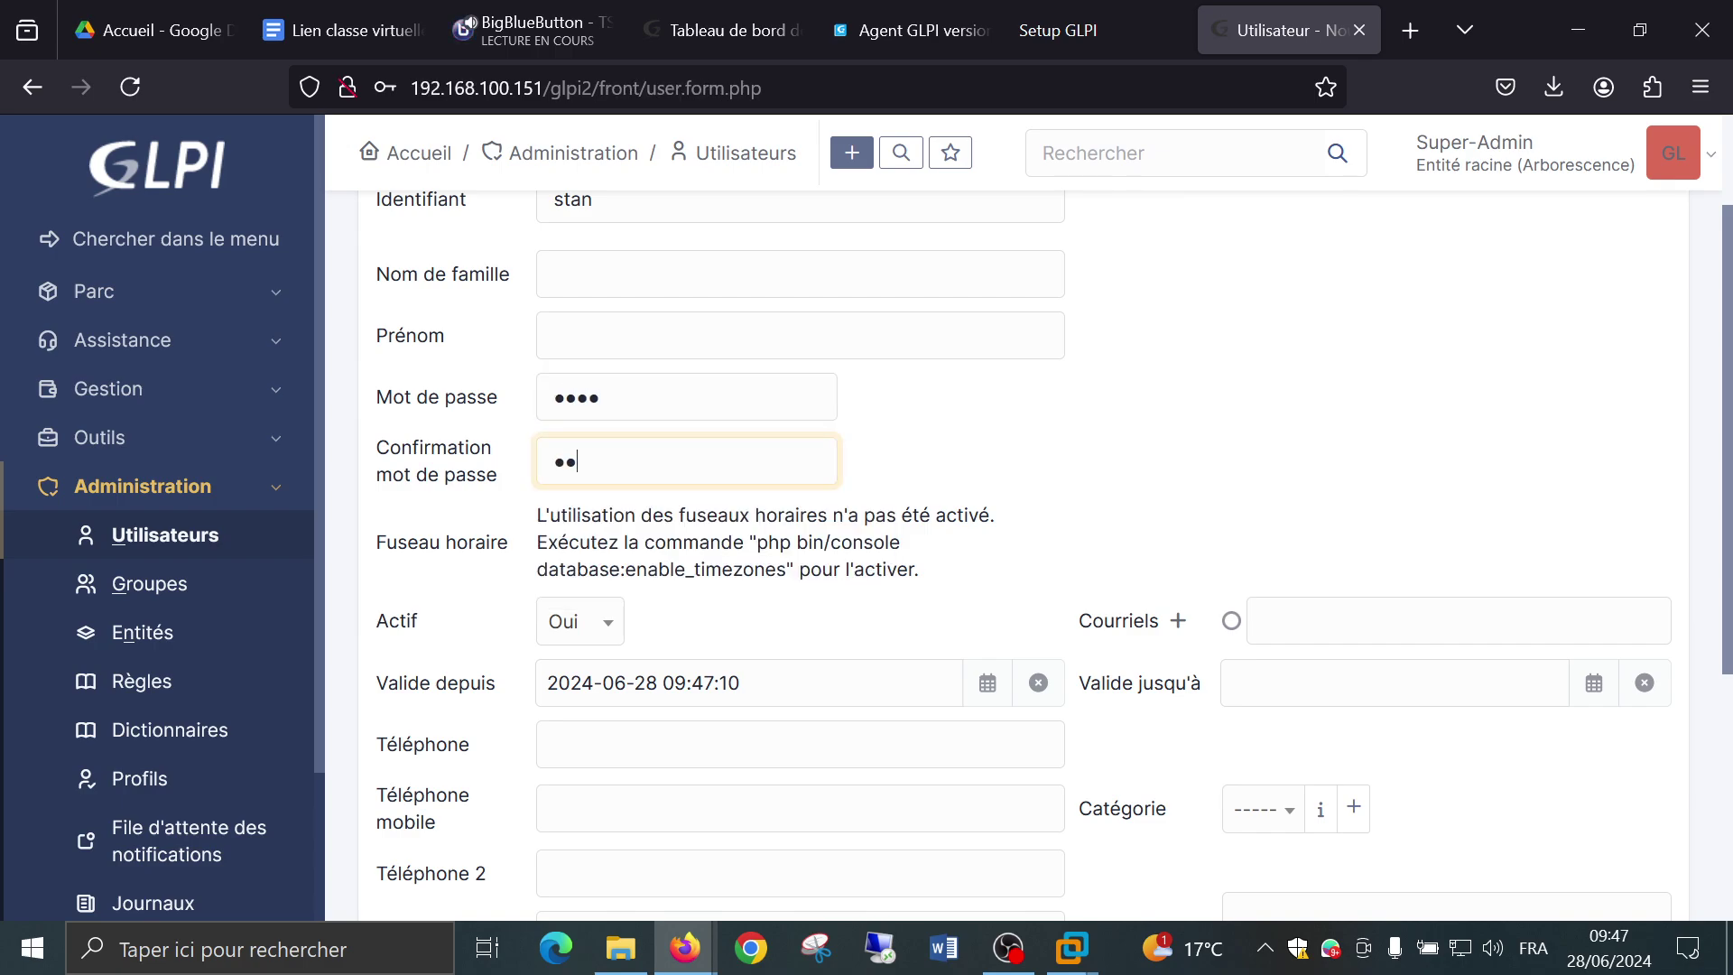
text(an)
click(1150, 456)
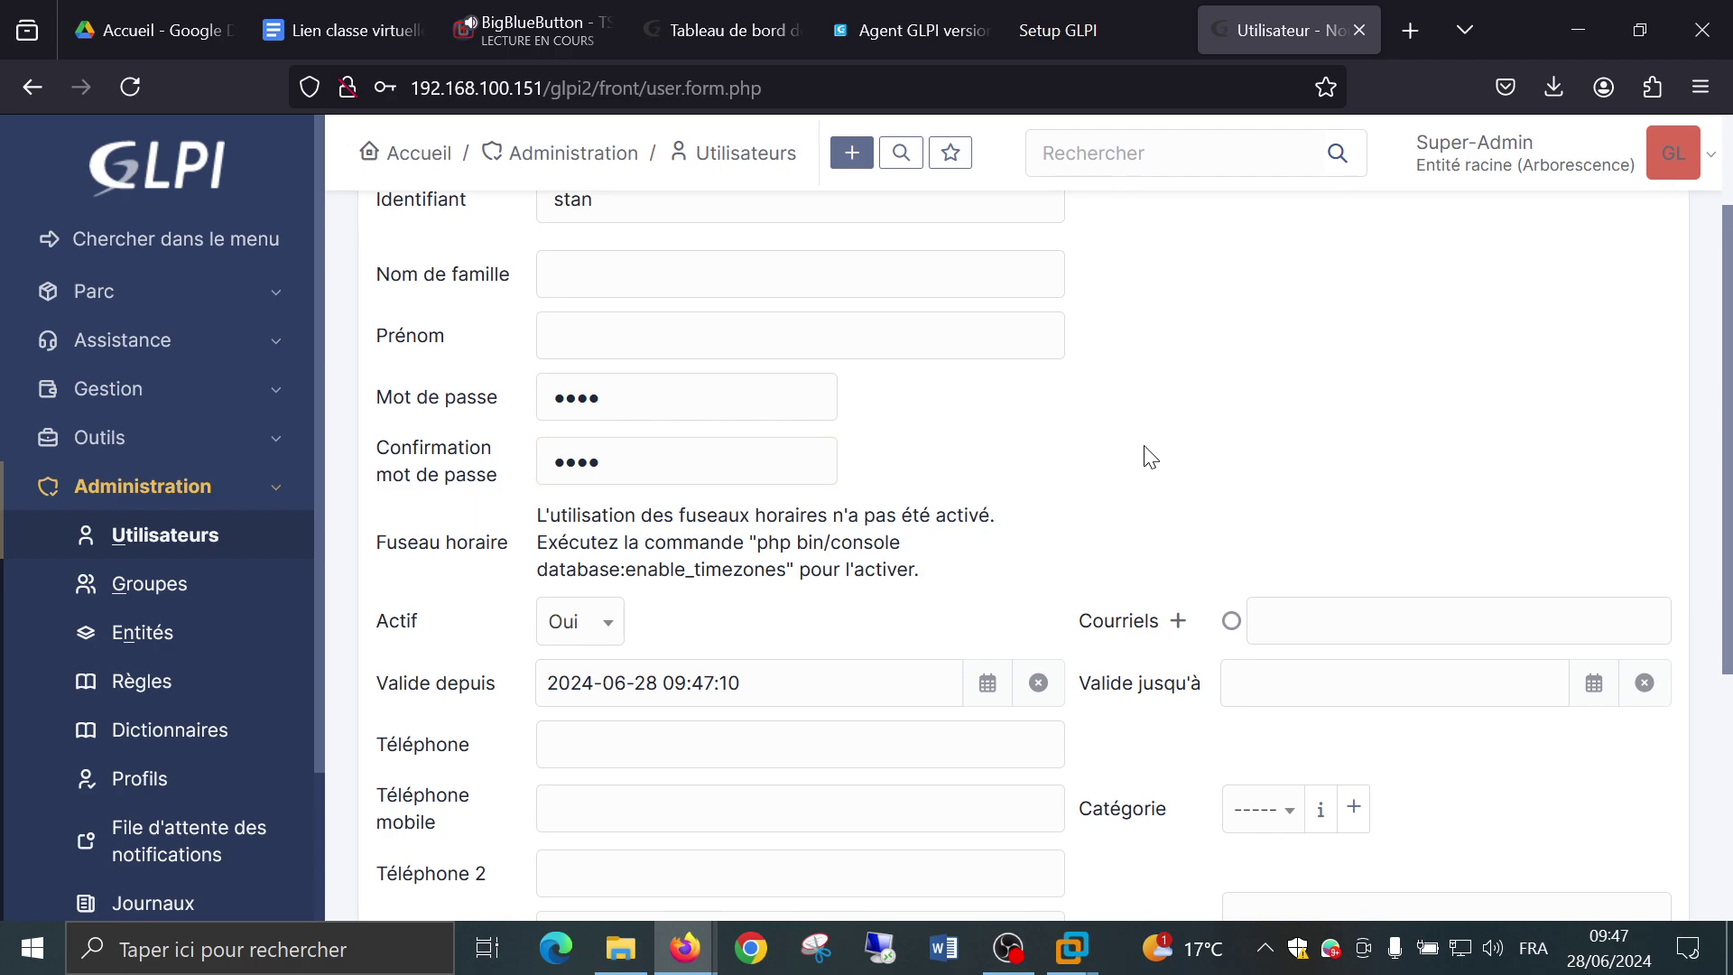
scroll(1150, 455, down, 4)
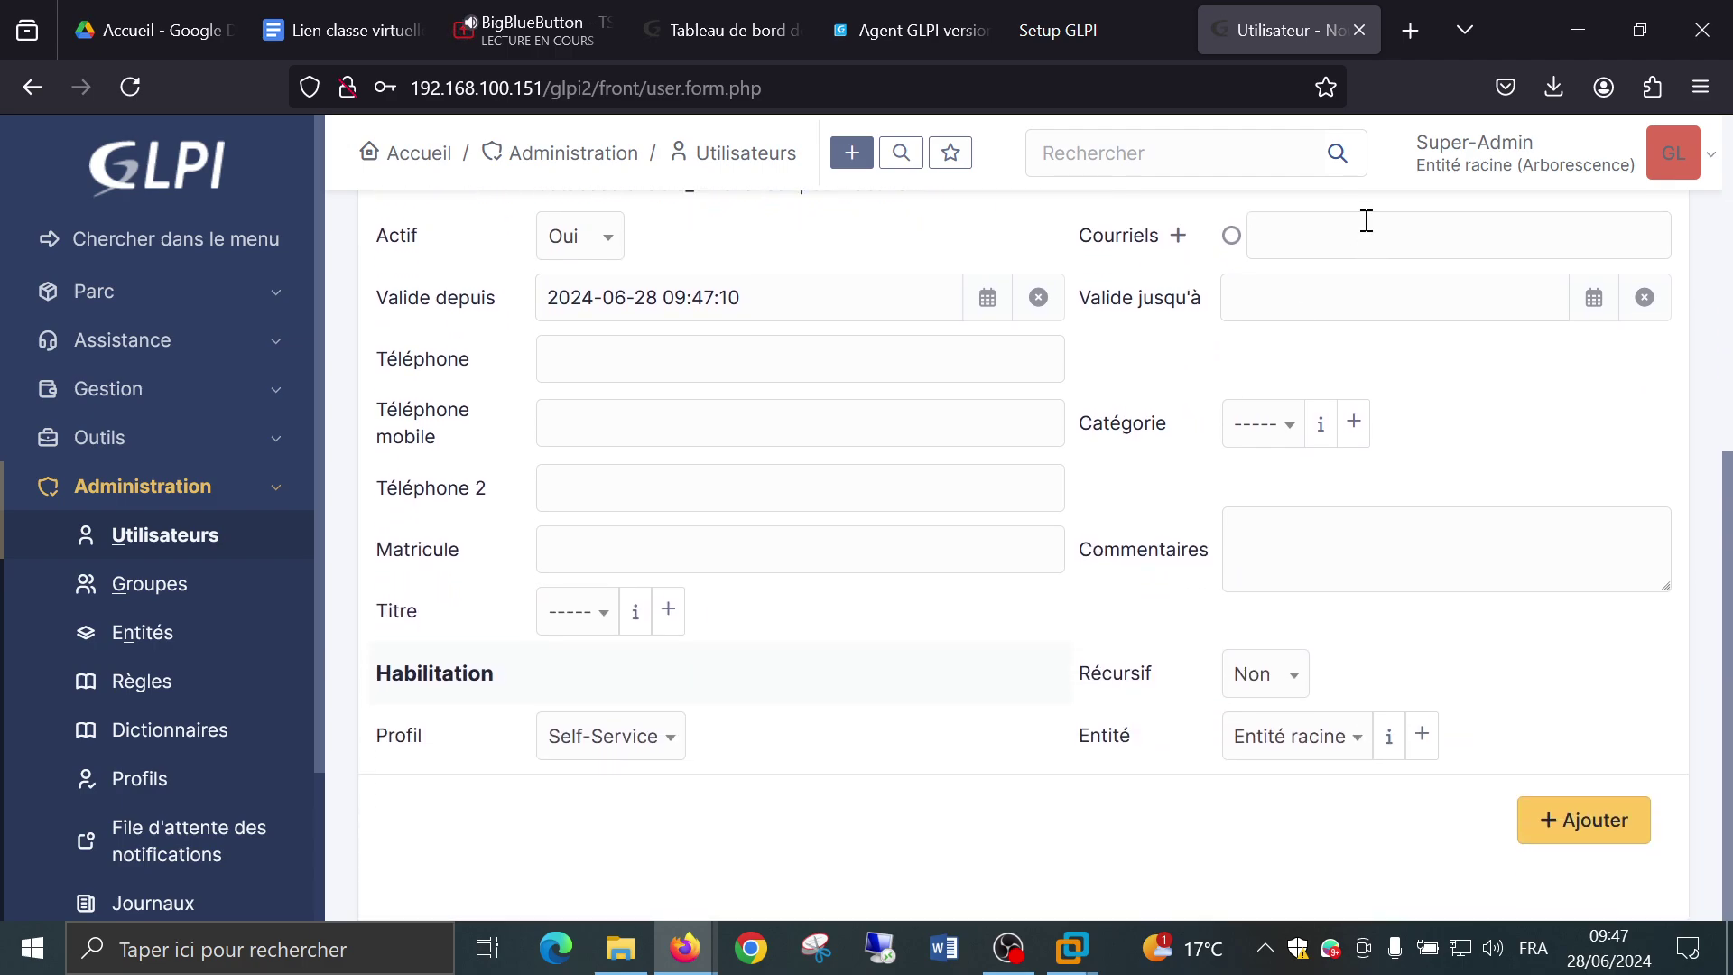
click(1367, 220)
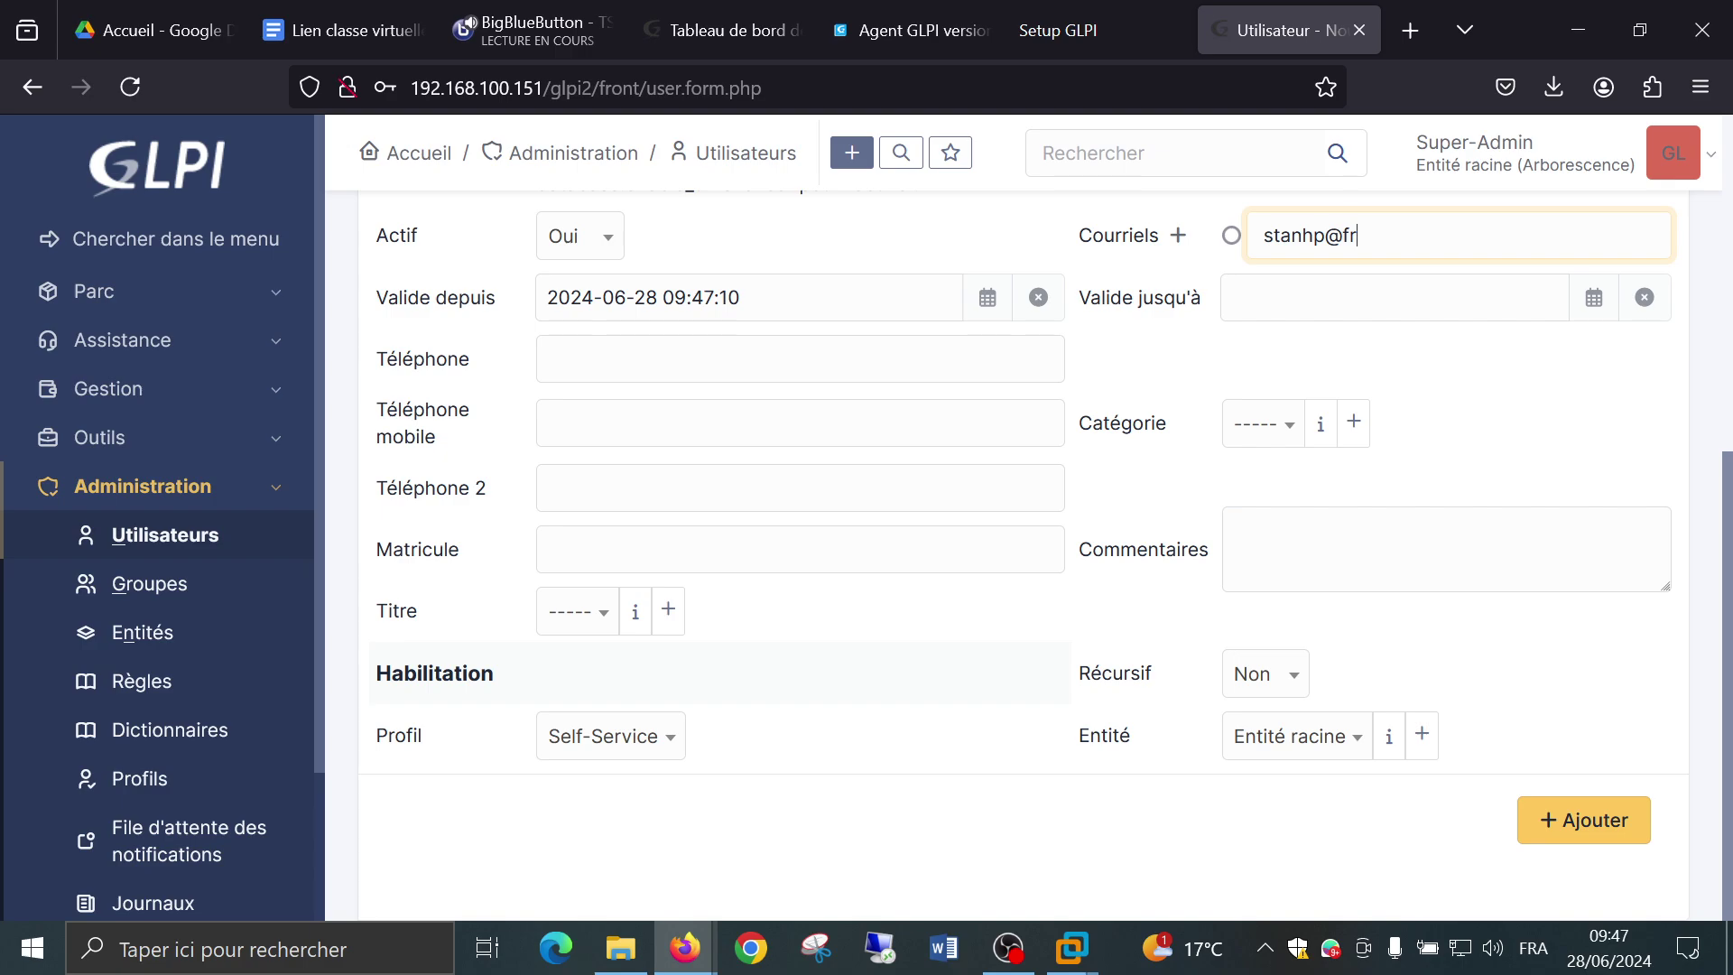
Choose the Technician profile and the PARIS entity, then add the user.
click(653, 741)
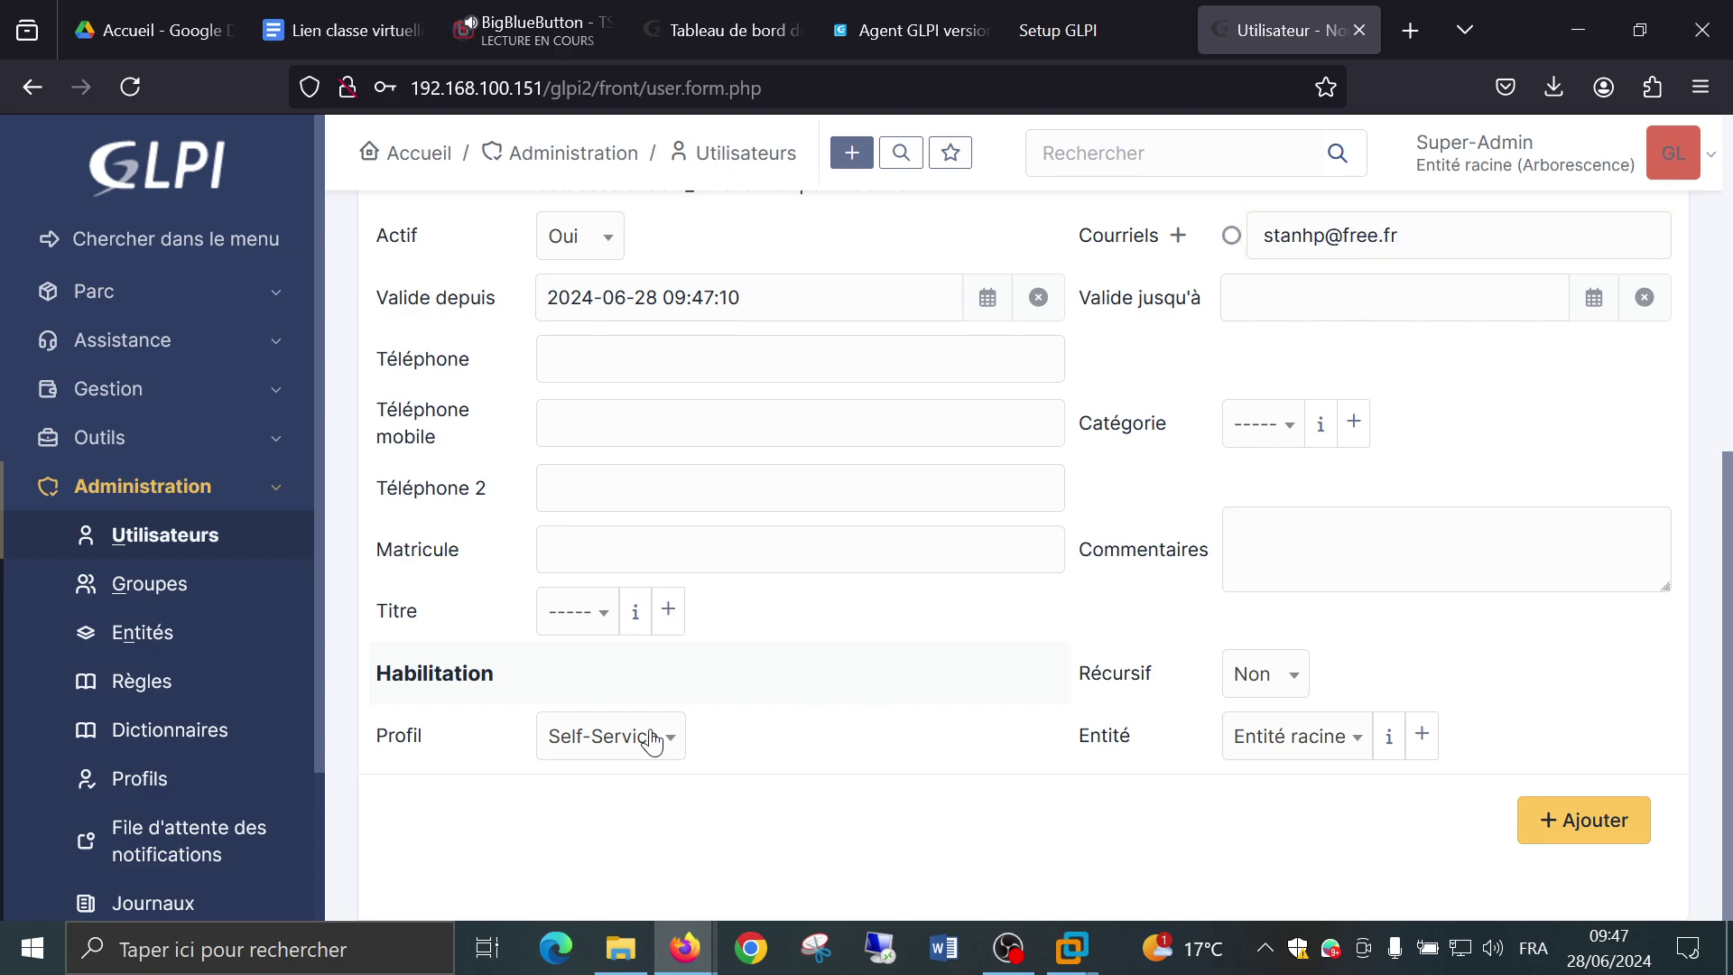
scroll(601, 591, down, 2)
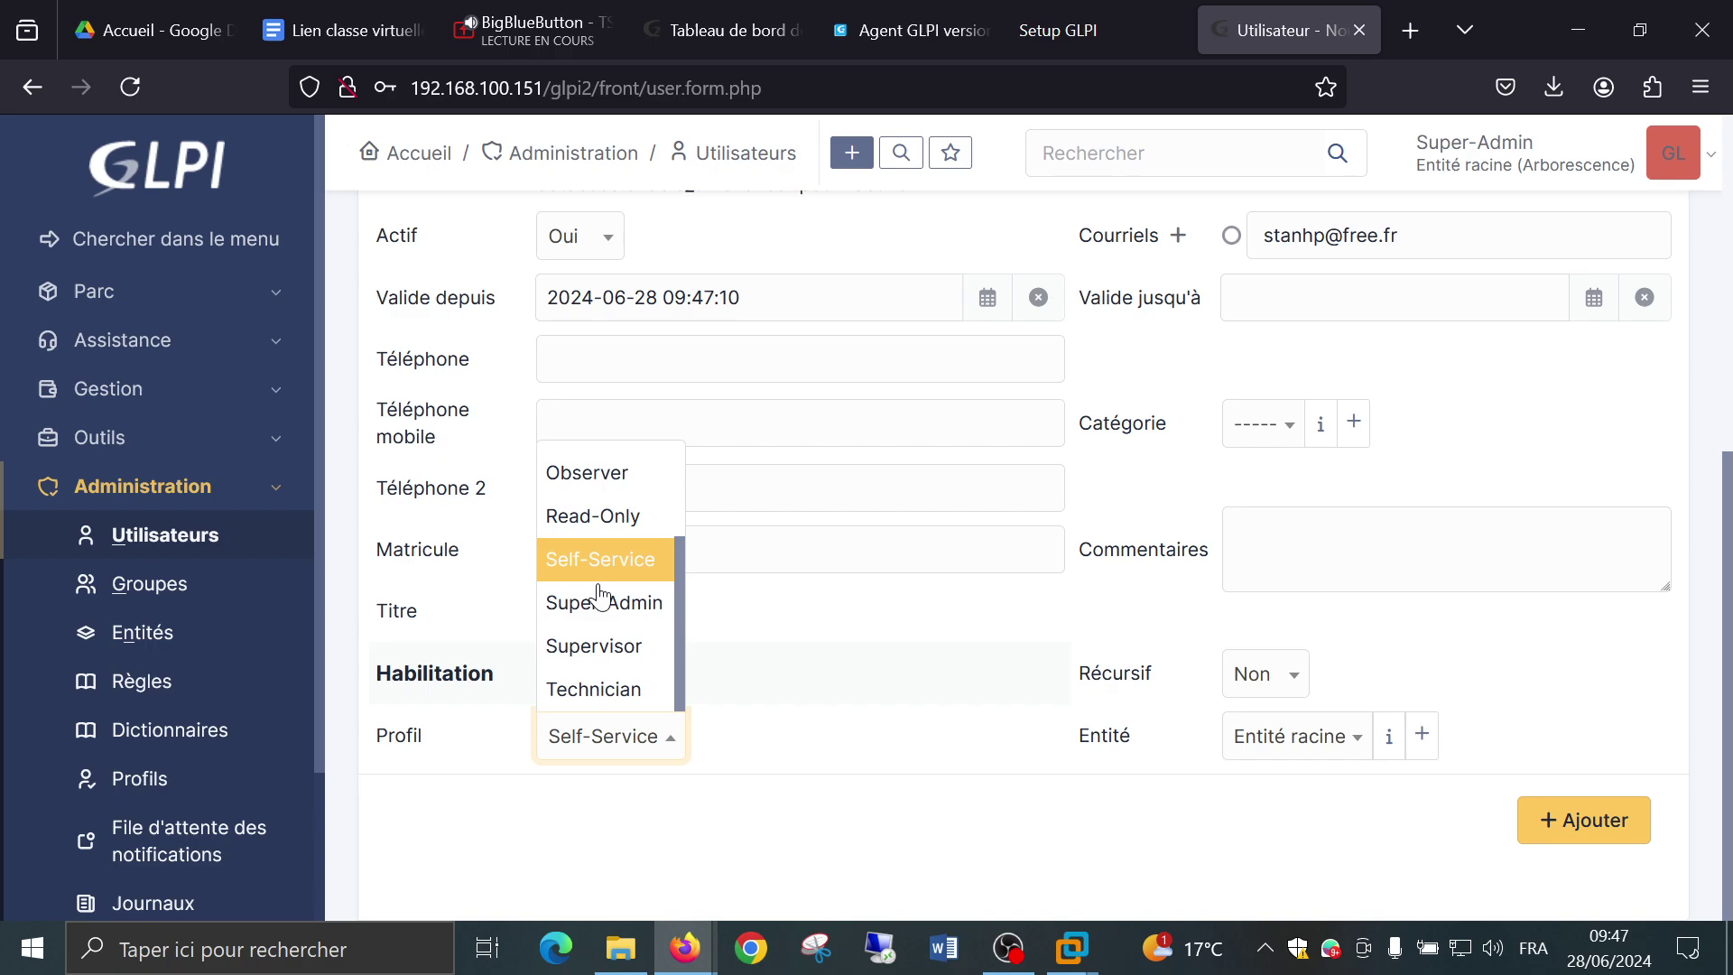
click(606, 688)
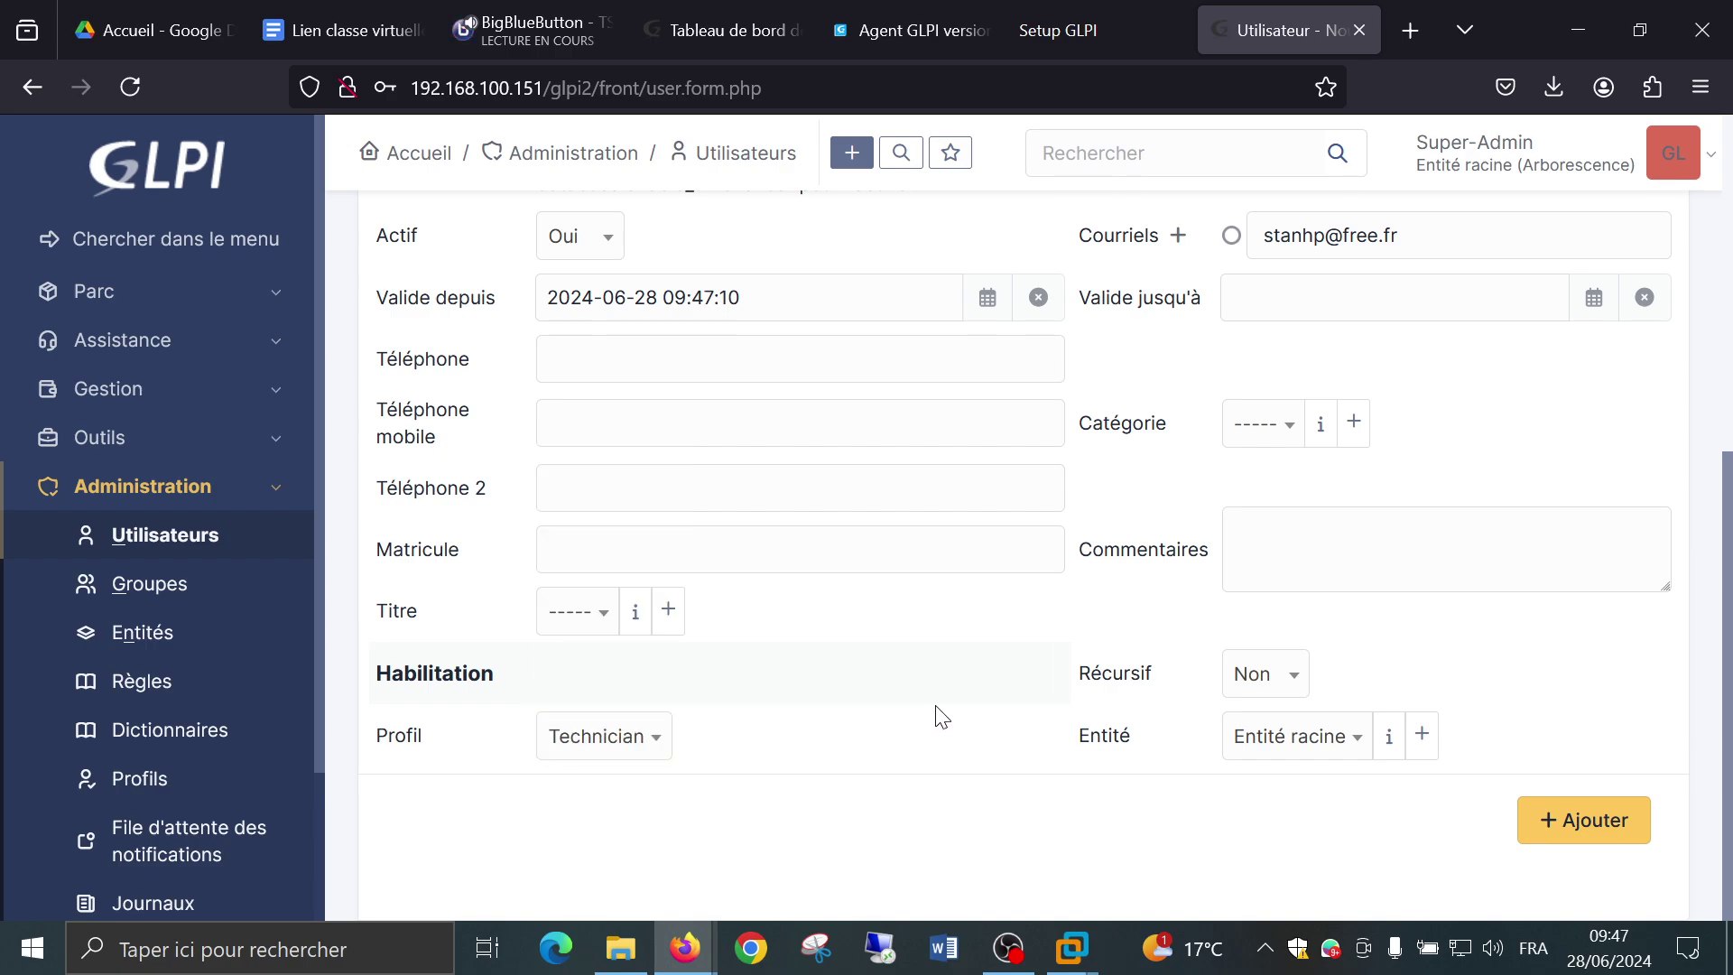
click(1344, 736)
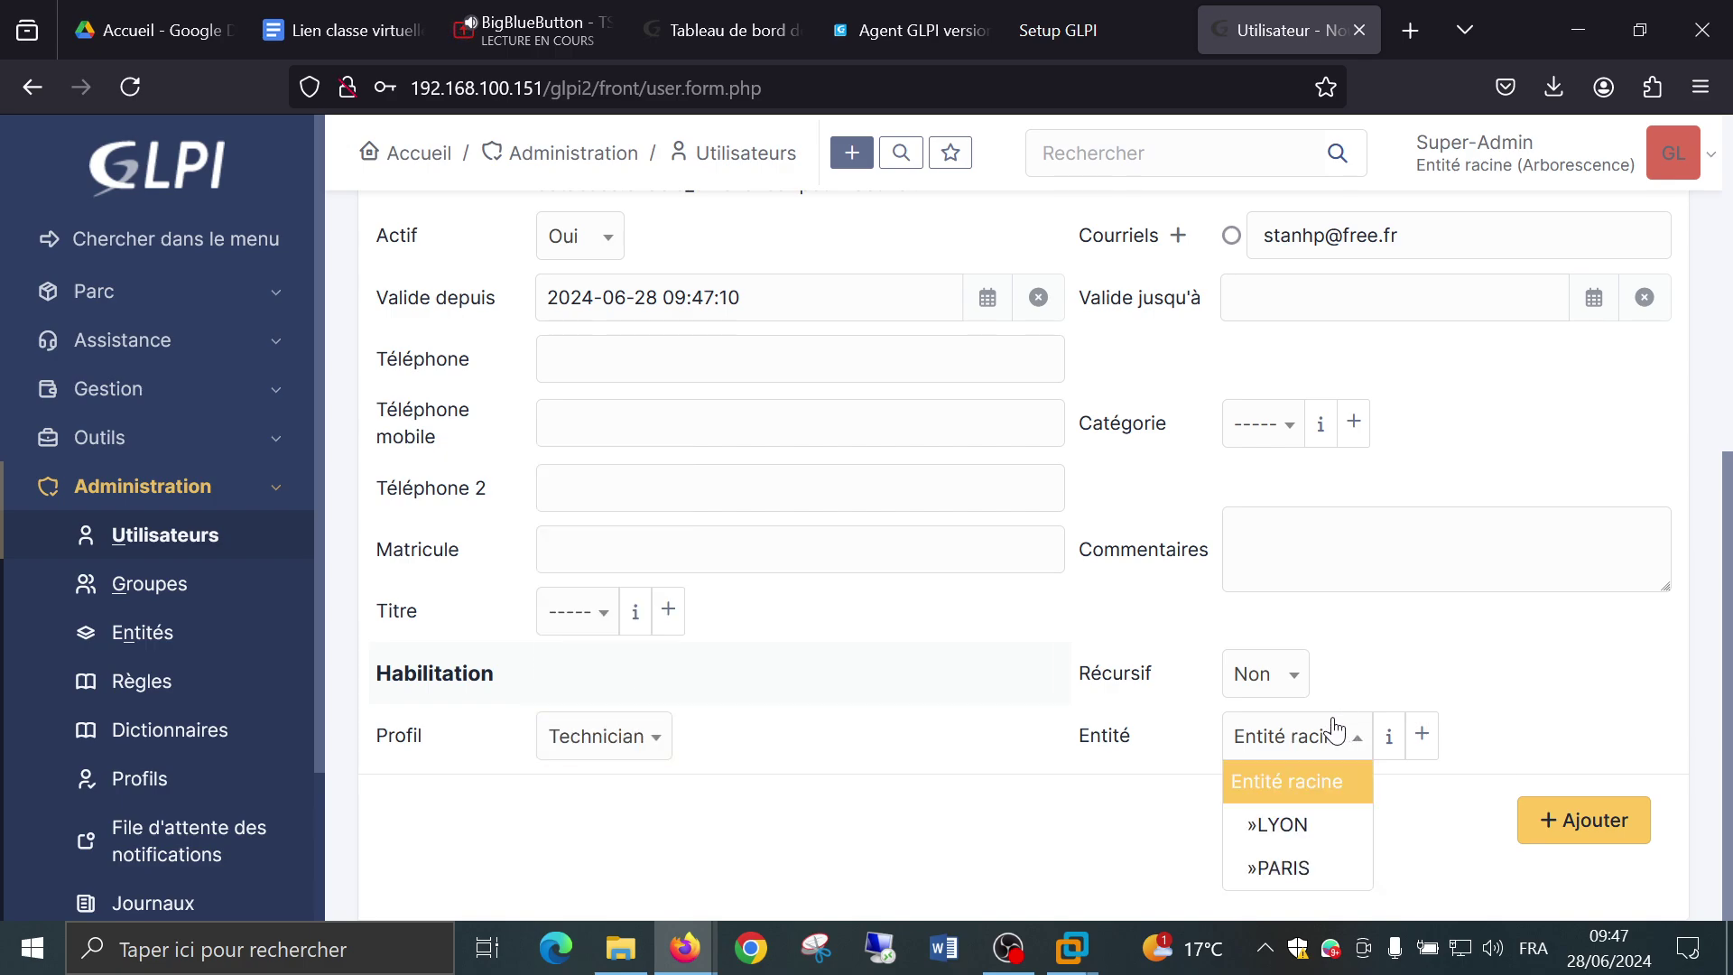
click(1303, 889)
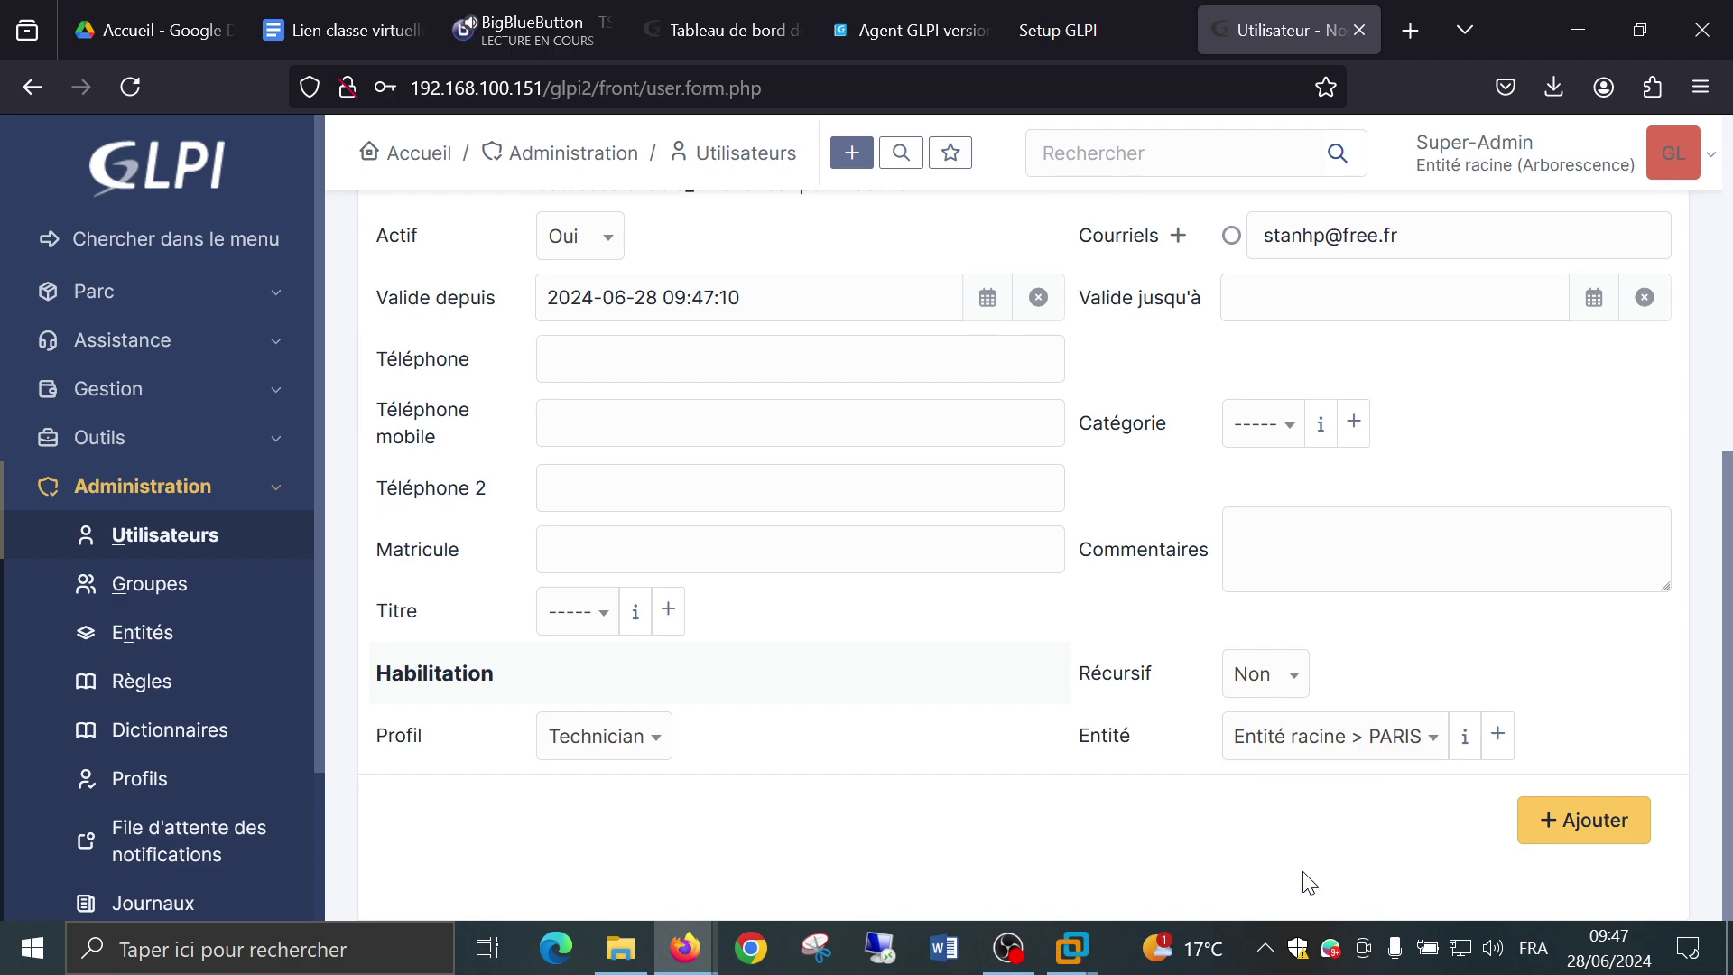
click(1605, 839)
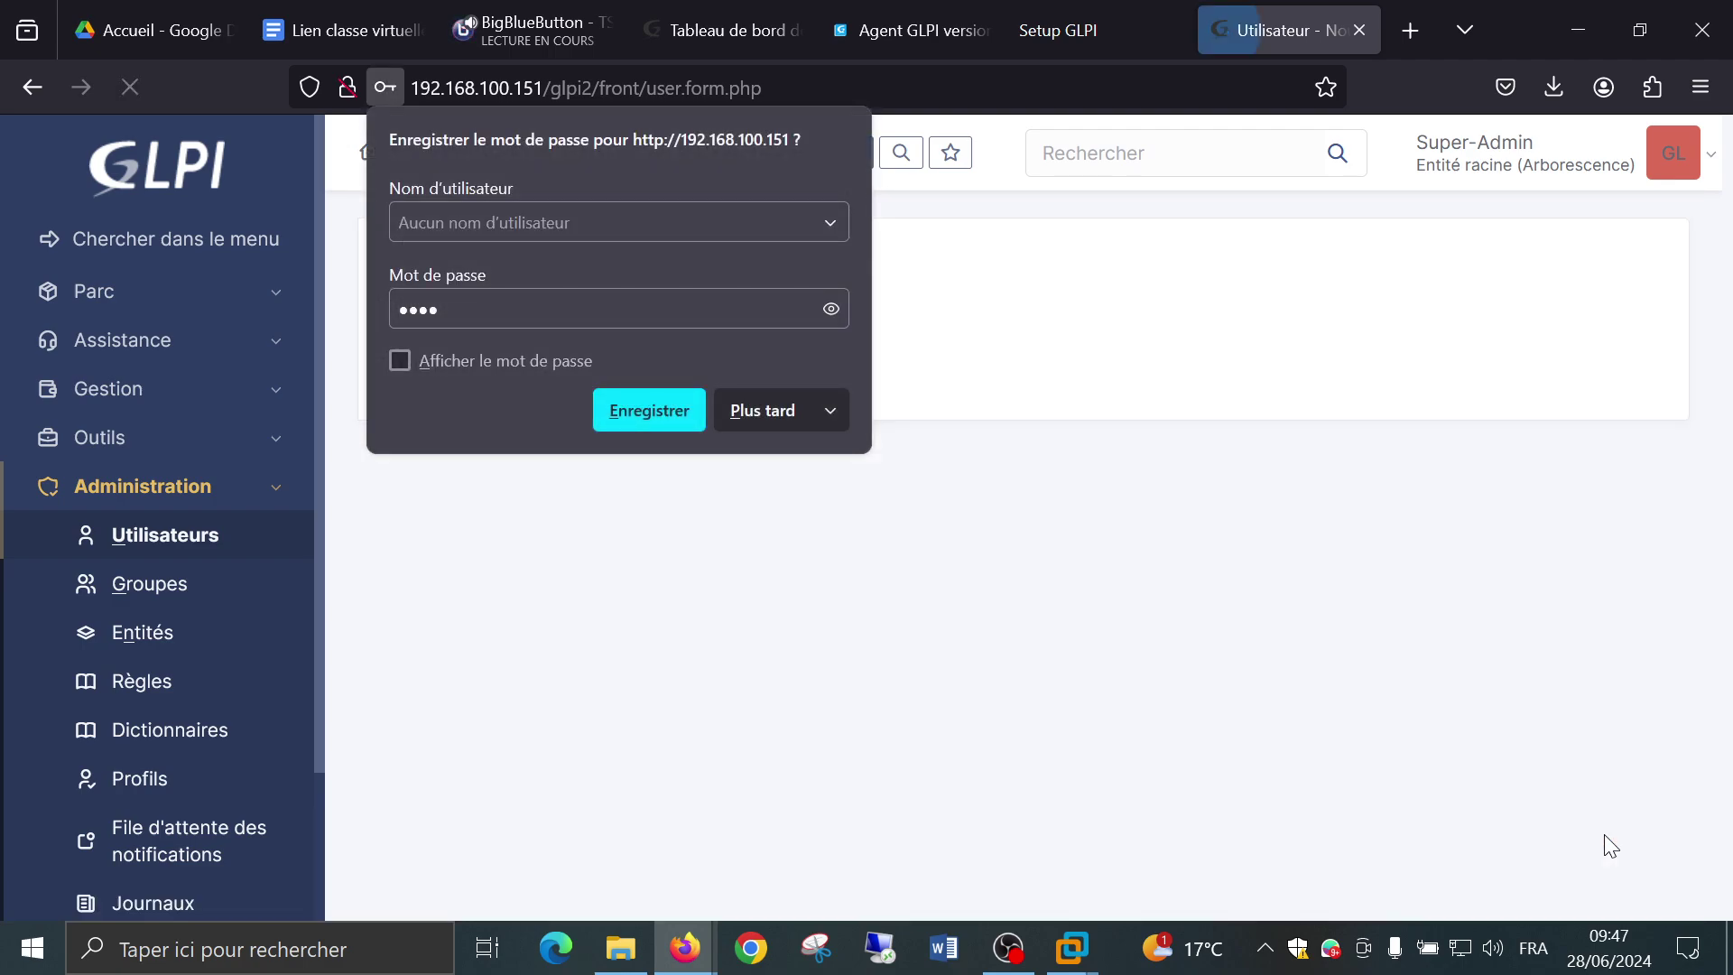
Decline Firefox's password saving and view the user list, now including stan.
click(740, 414)
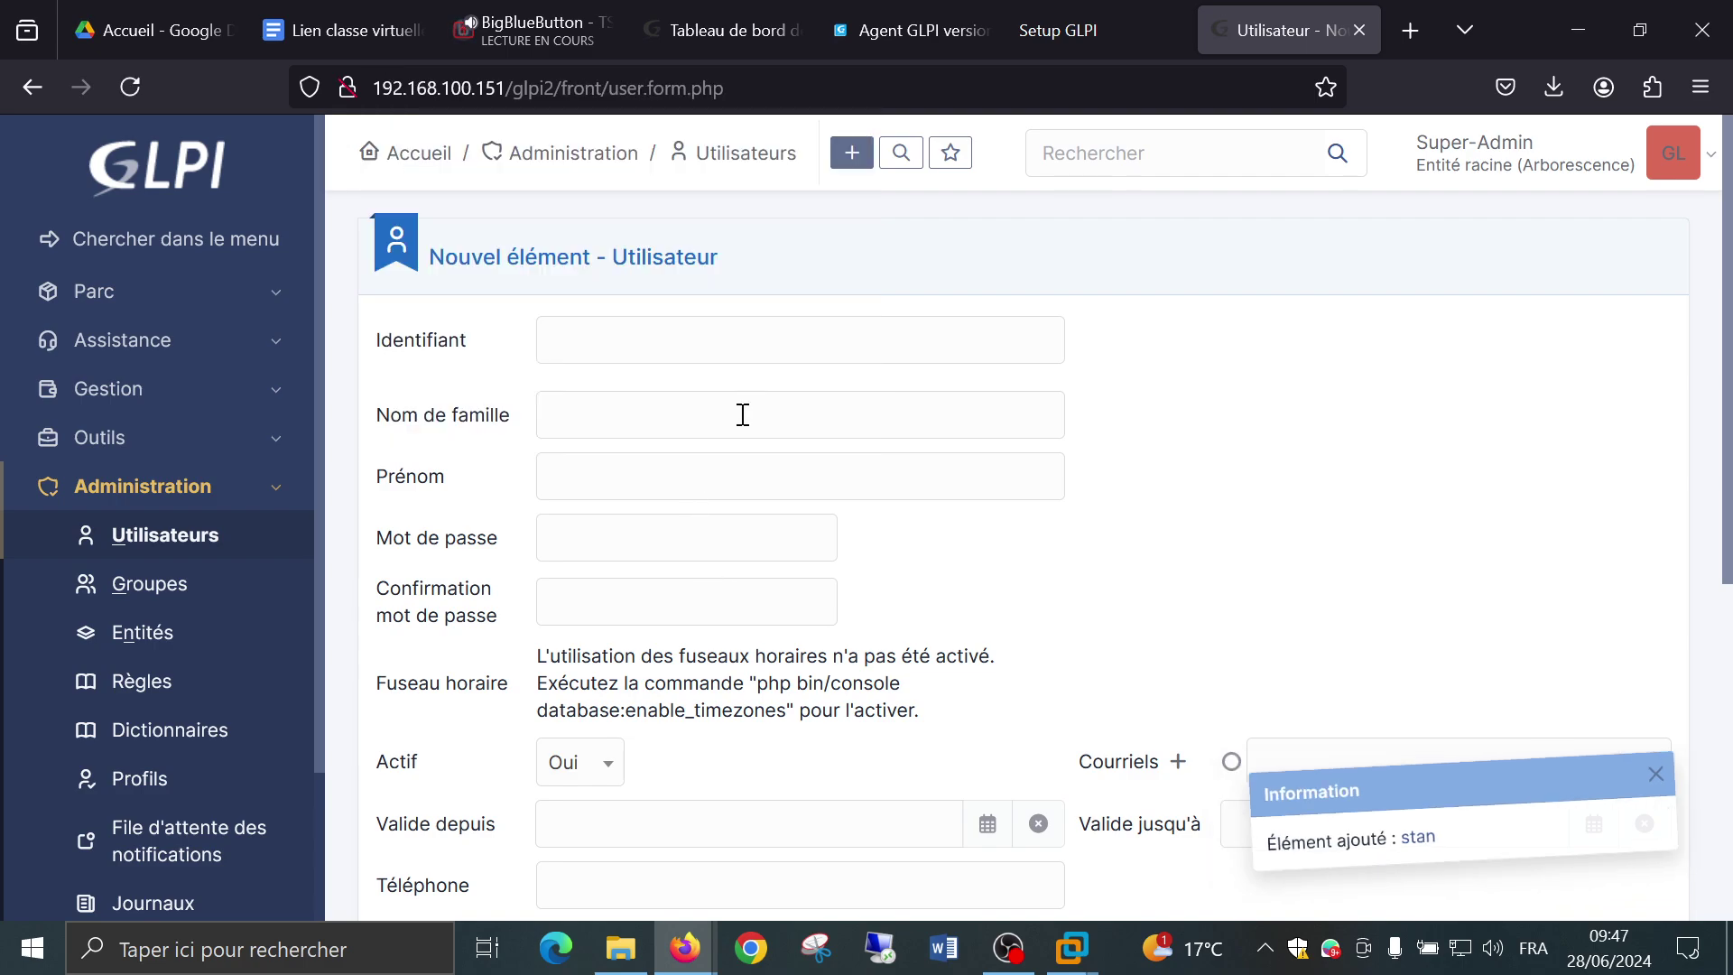
click(129, 538)
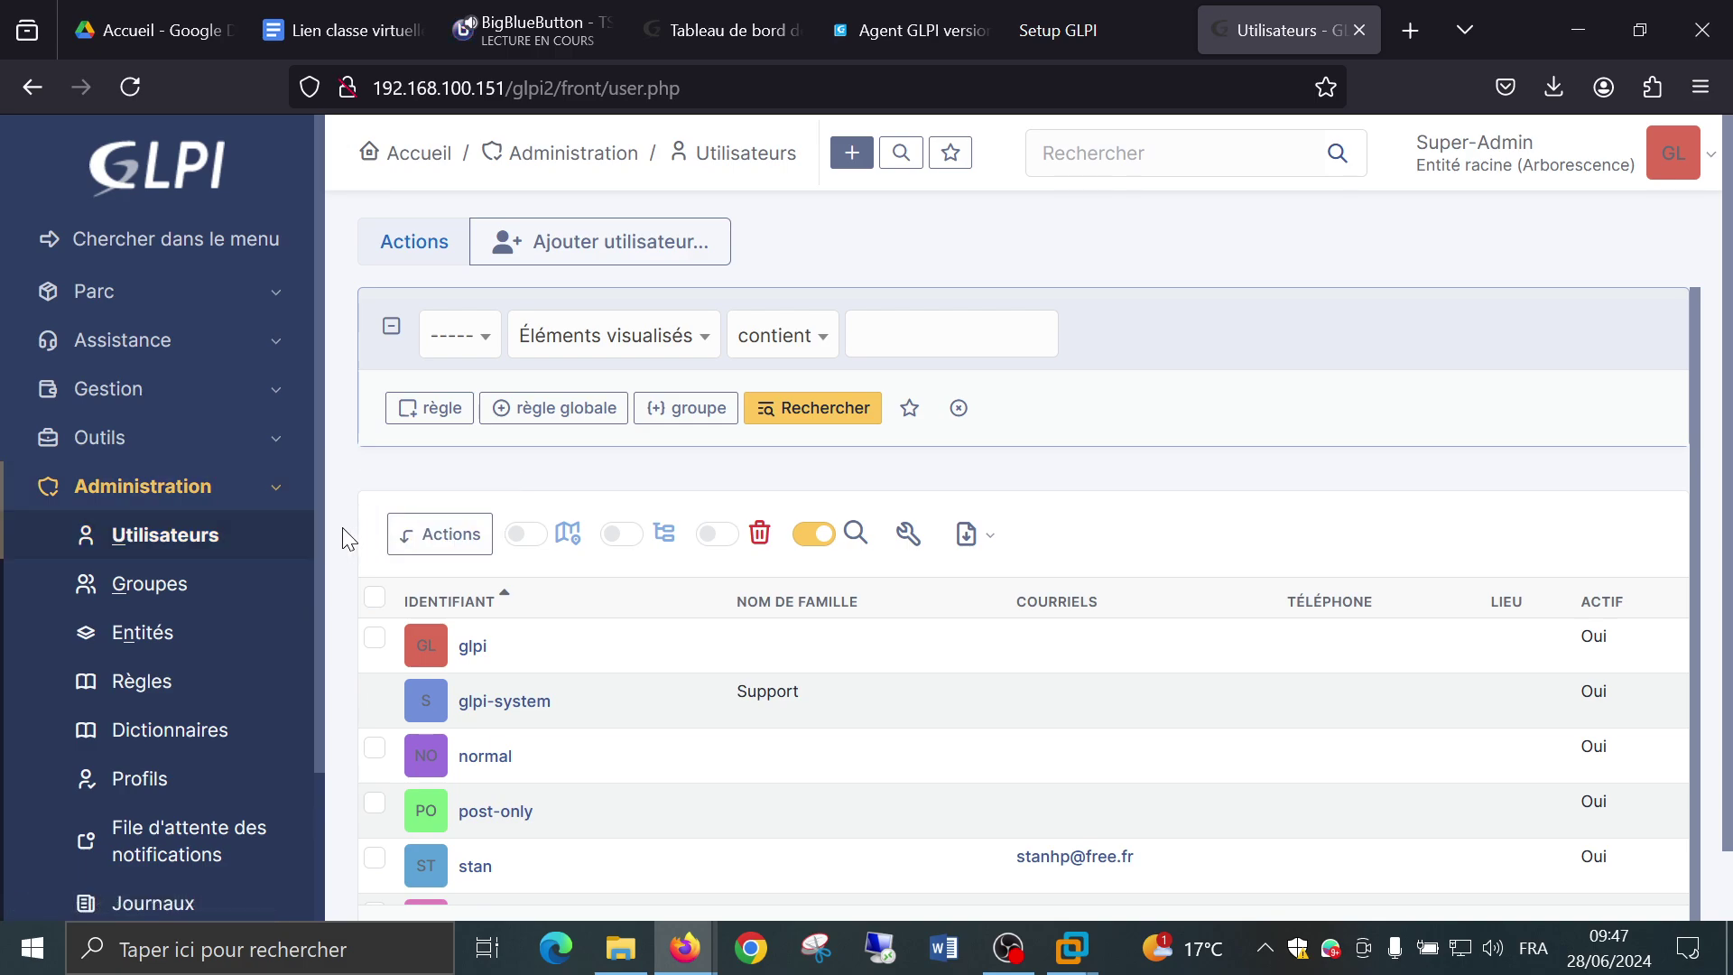
scroll(340, 528, down, 1)
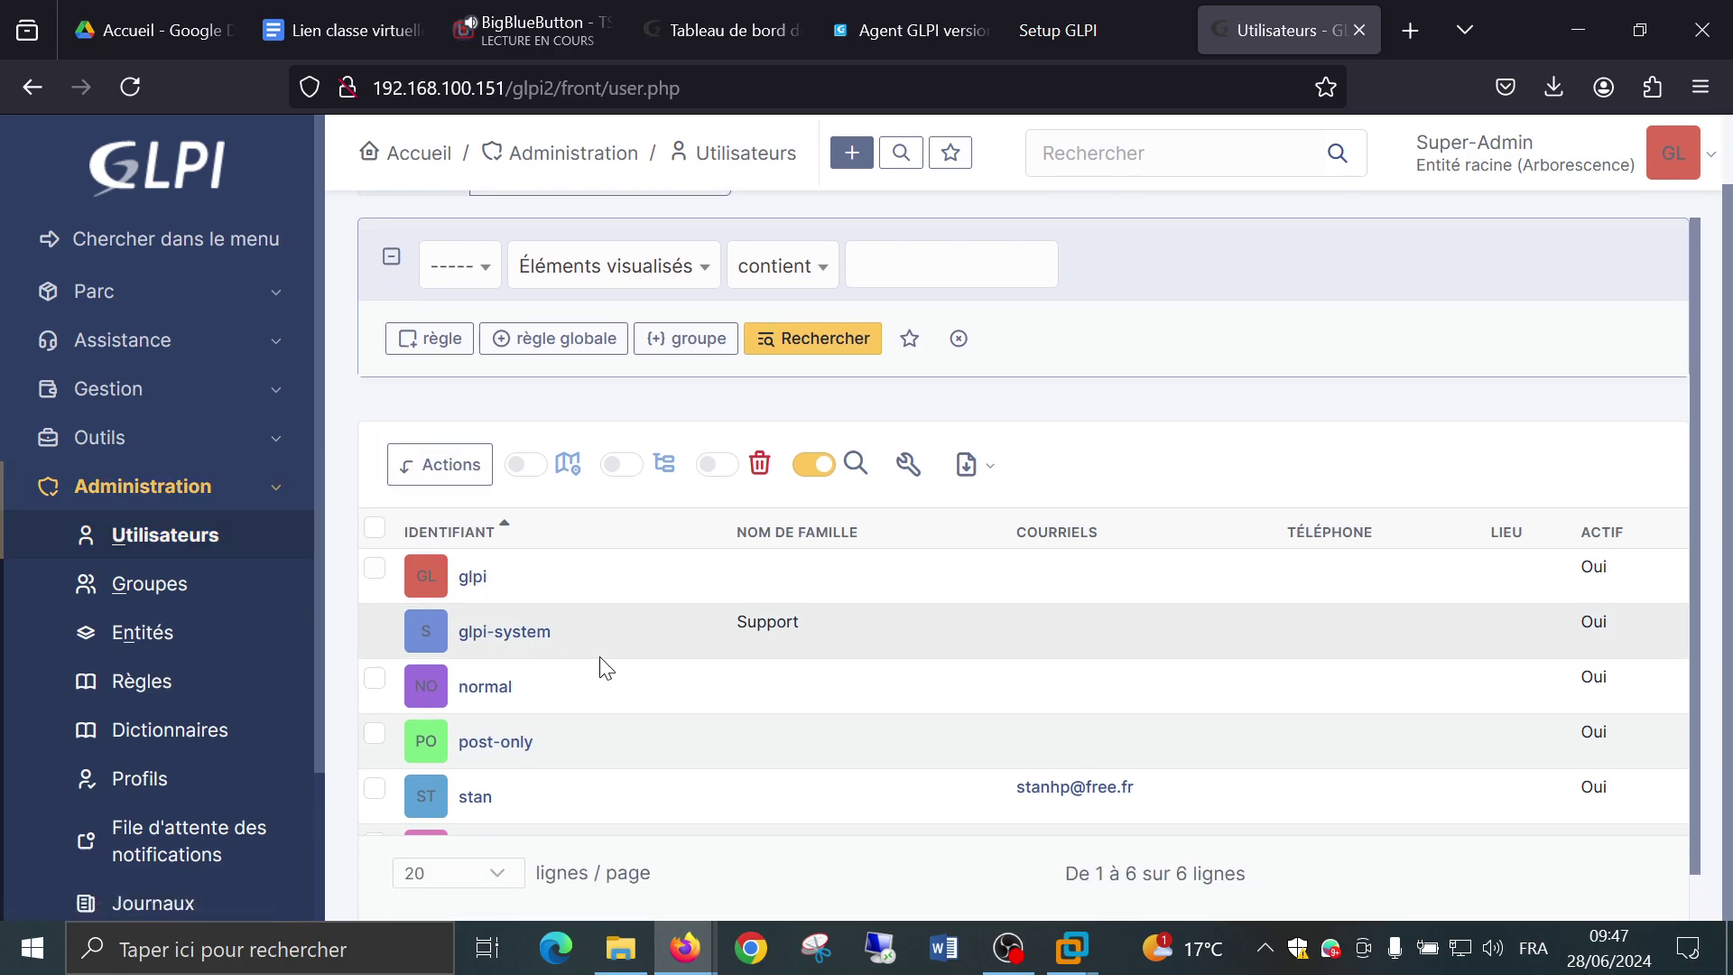
scroll(622, 664, down, 1)
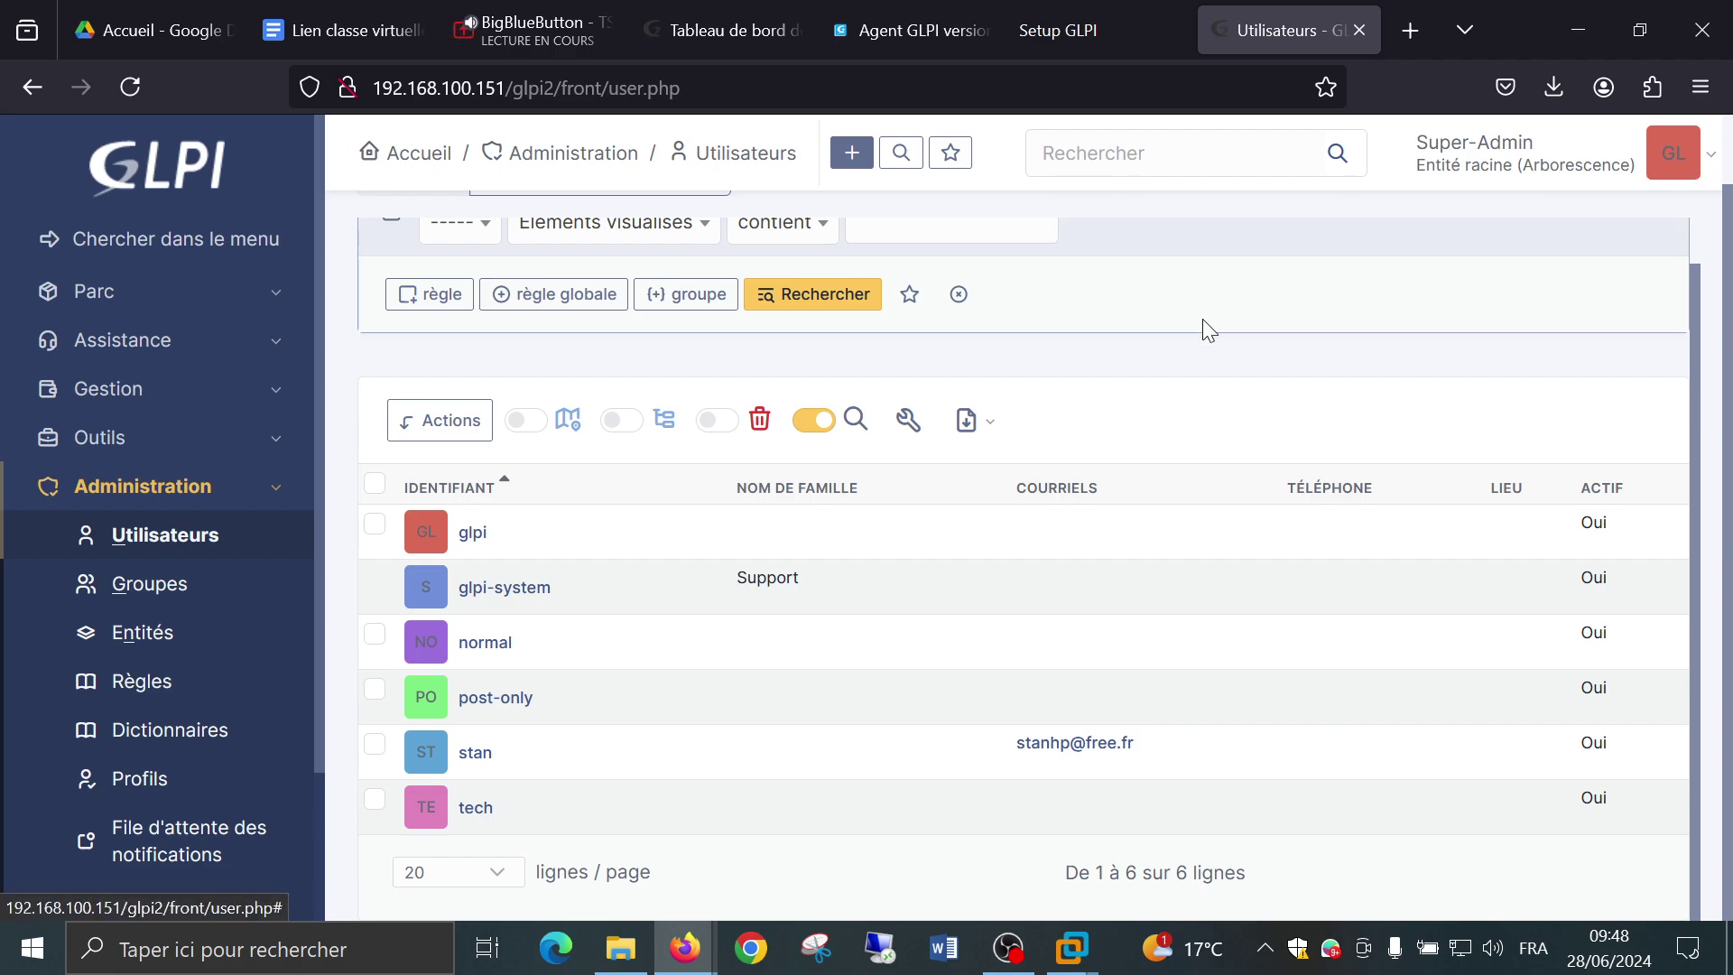
Log out of the current GLPI session.
click(1714, 162)
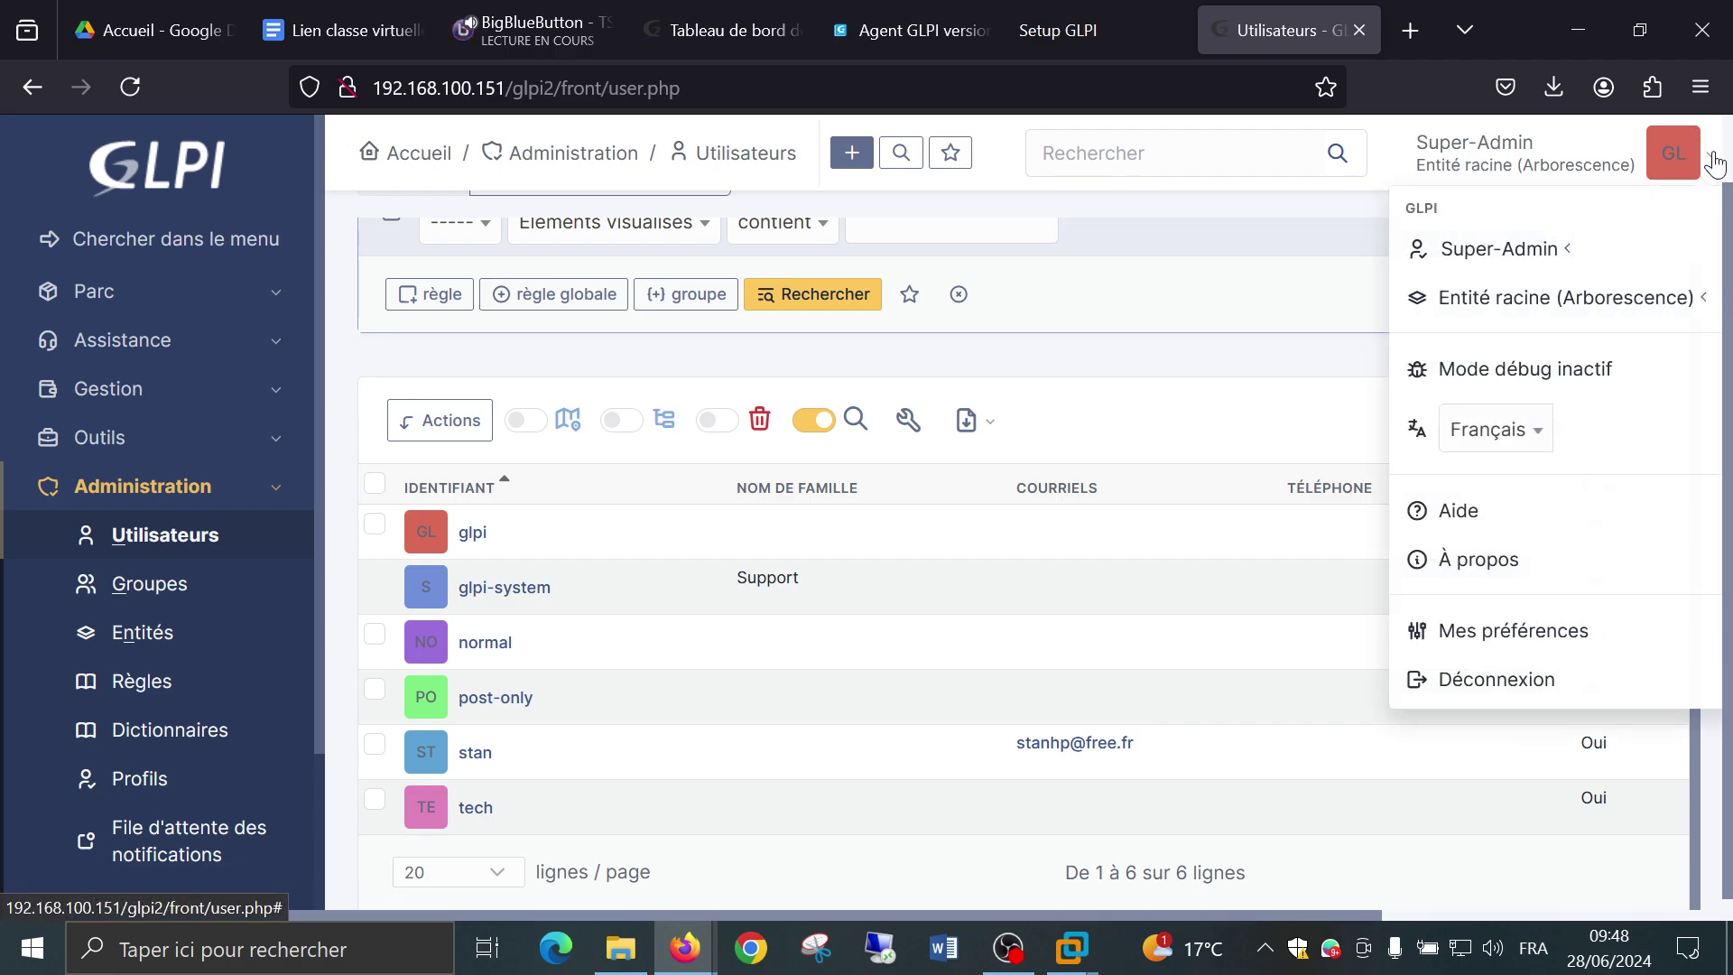
click(1489, 684)
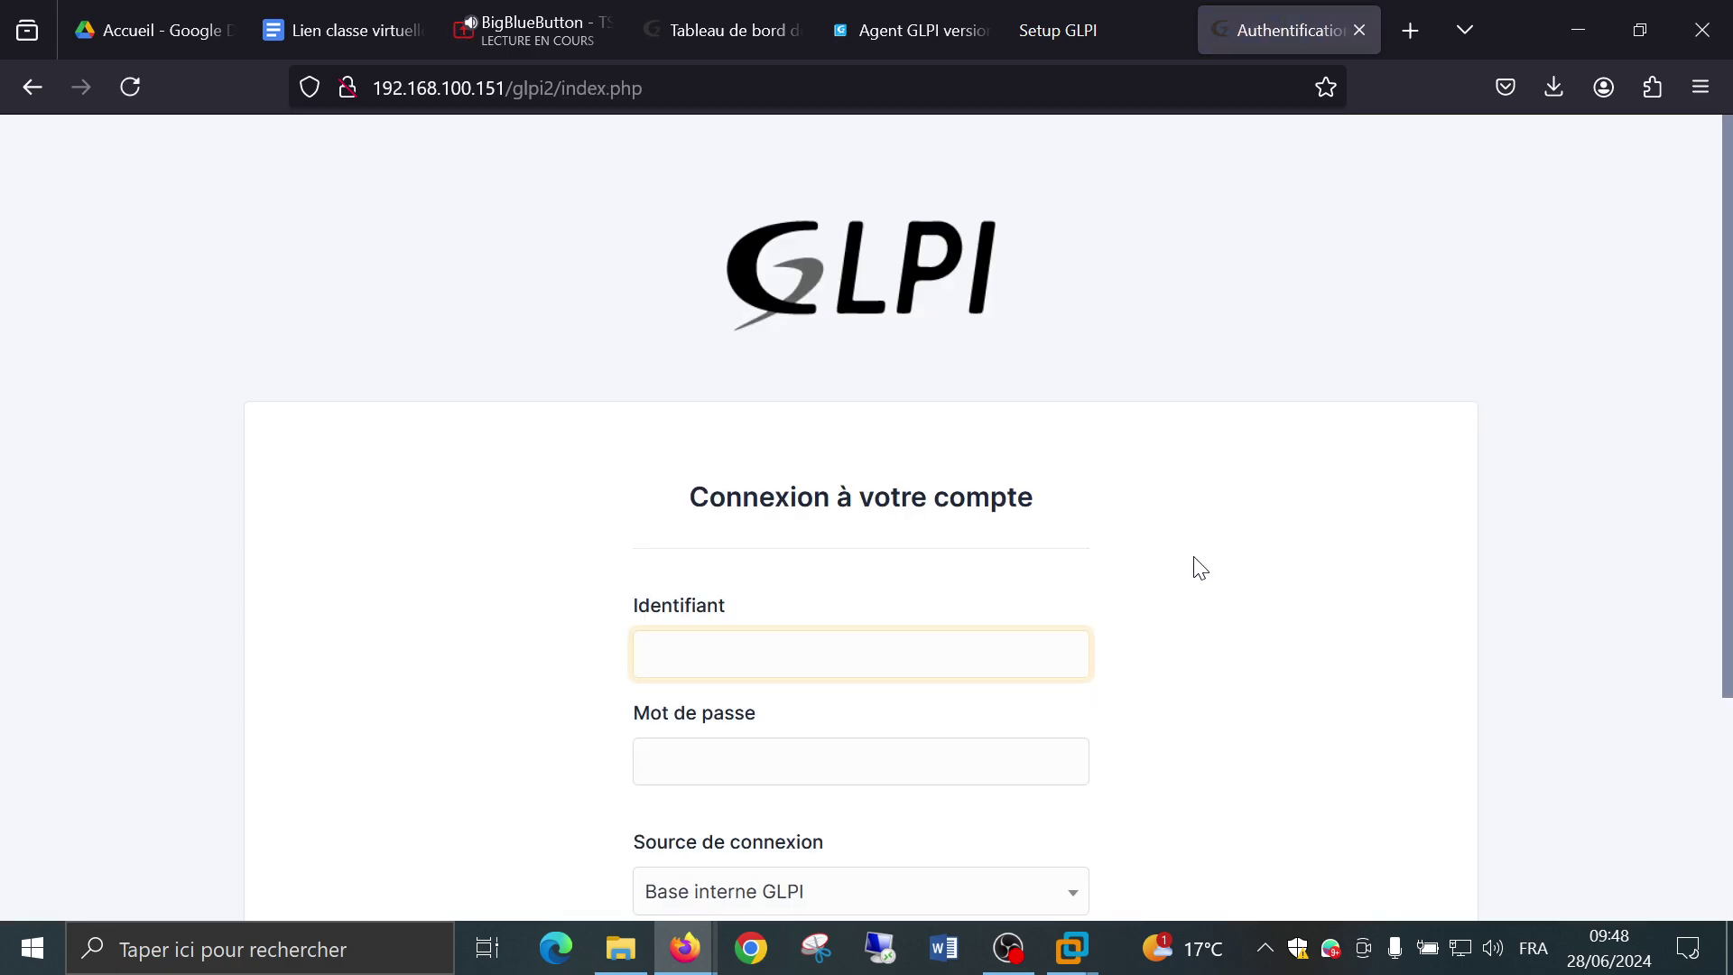
click(1196, 569)
scroll(1196, 568, down, 2)
scroll(1196, 569, down, 1)
Try logging in as stan, get the deactivated-account refusal, and go back to login.
click(797, 366)
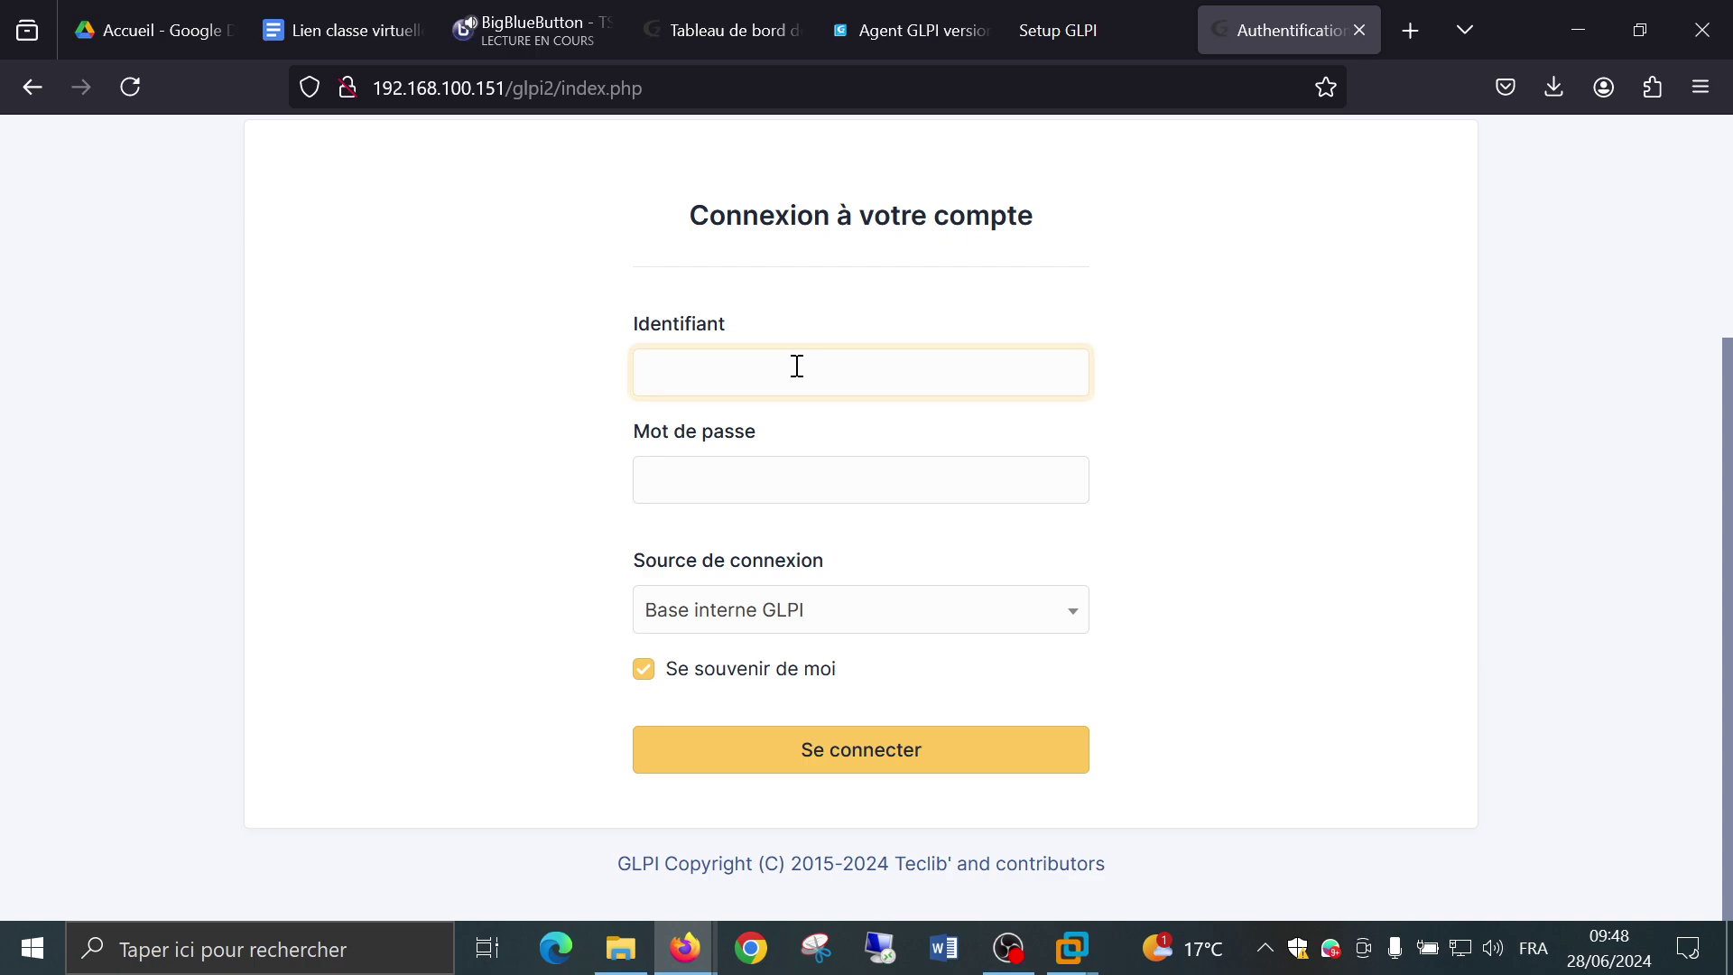
text(stan)
key(Tab)
text(s)
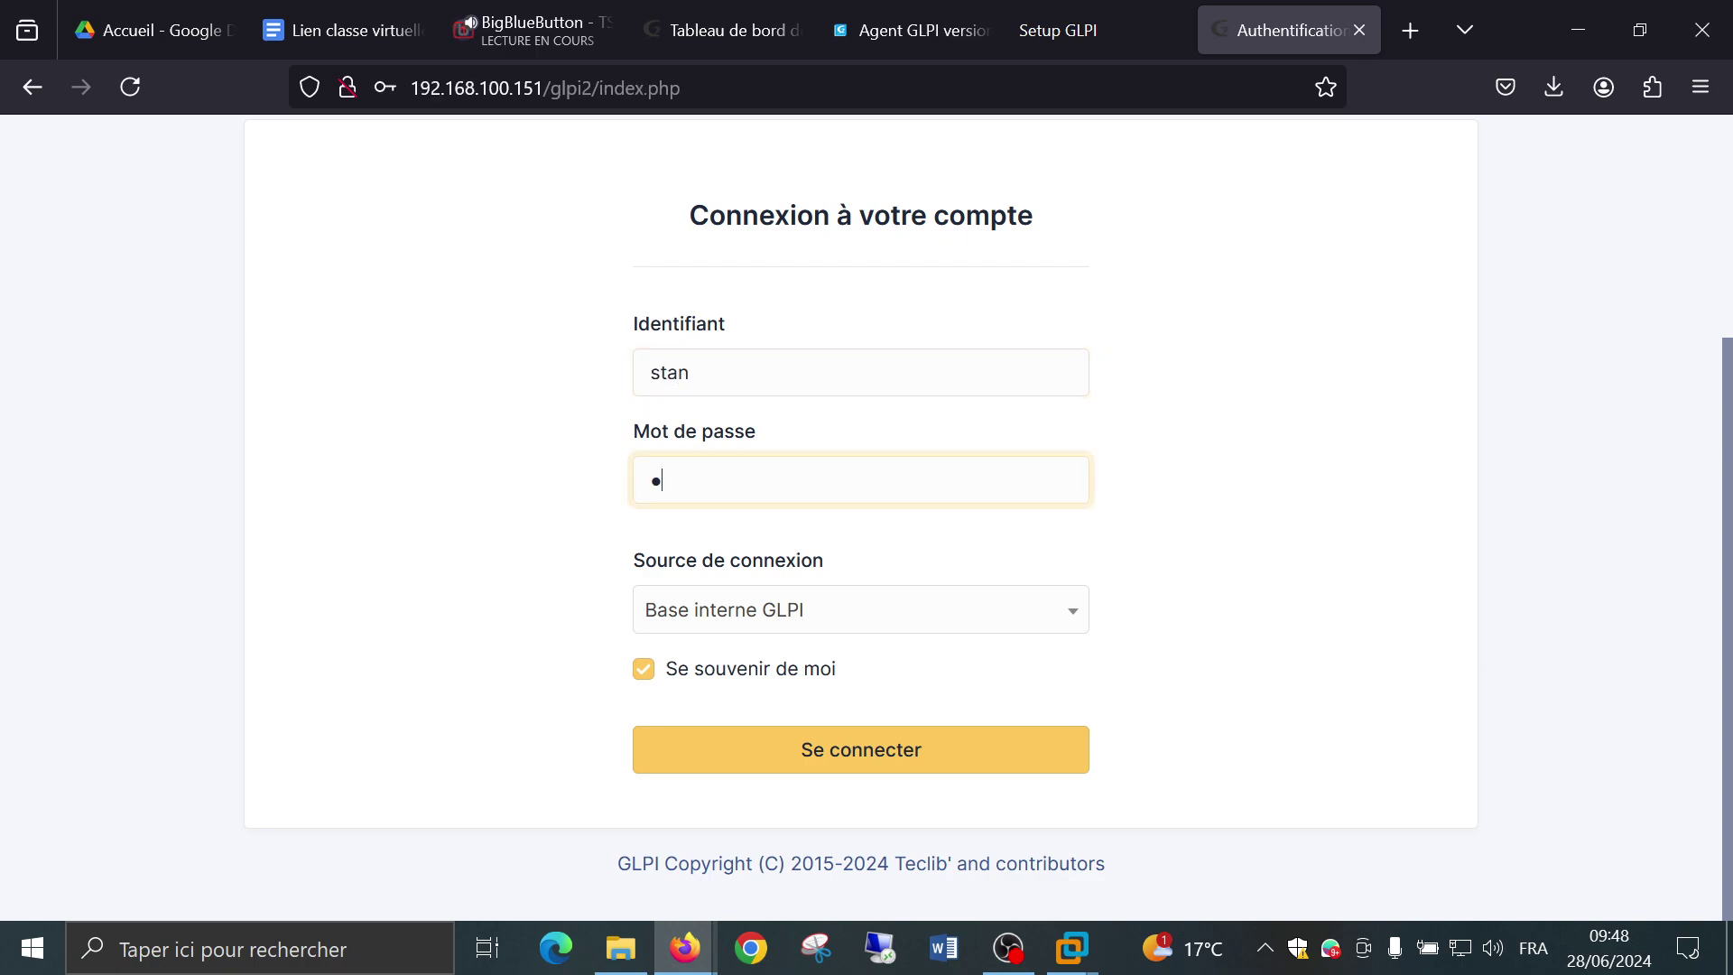
text(tan)
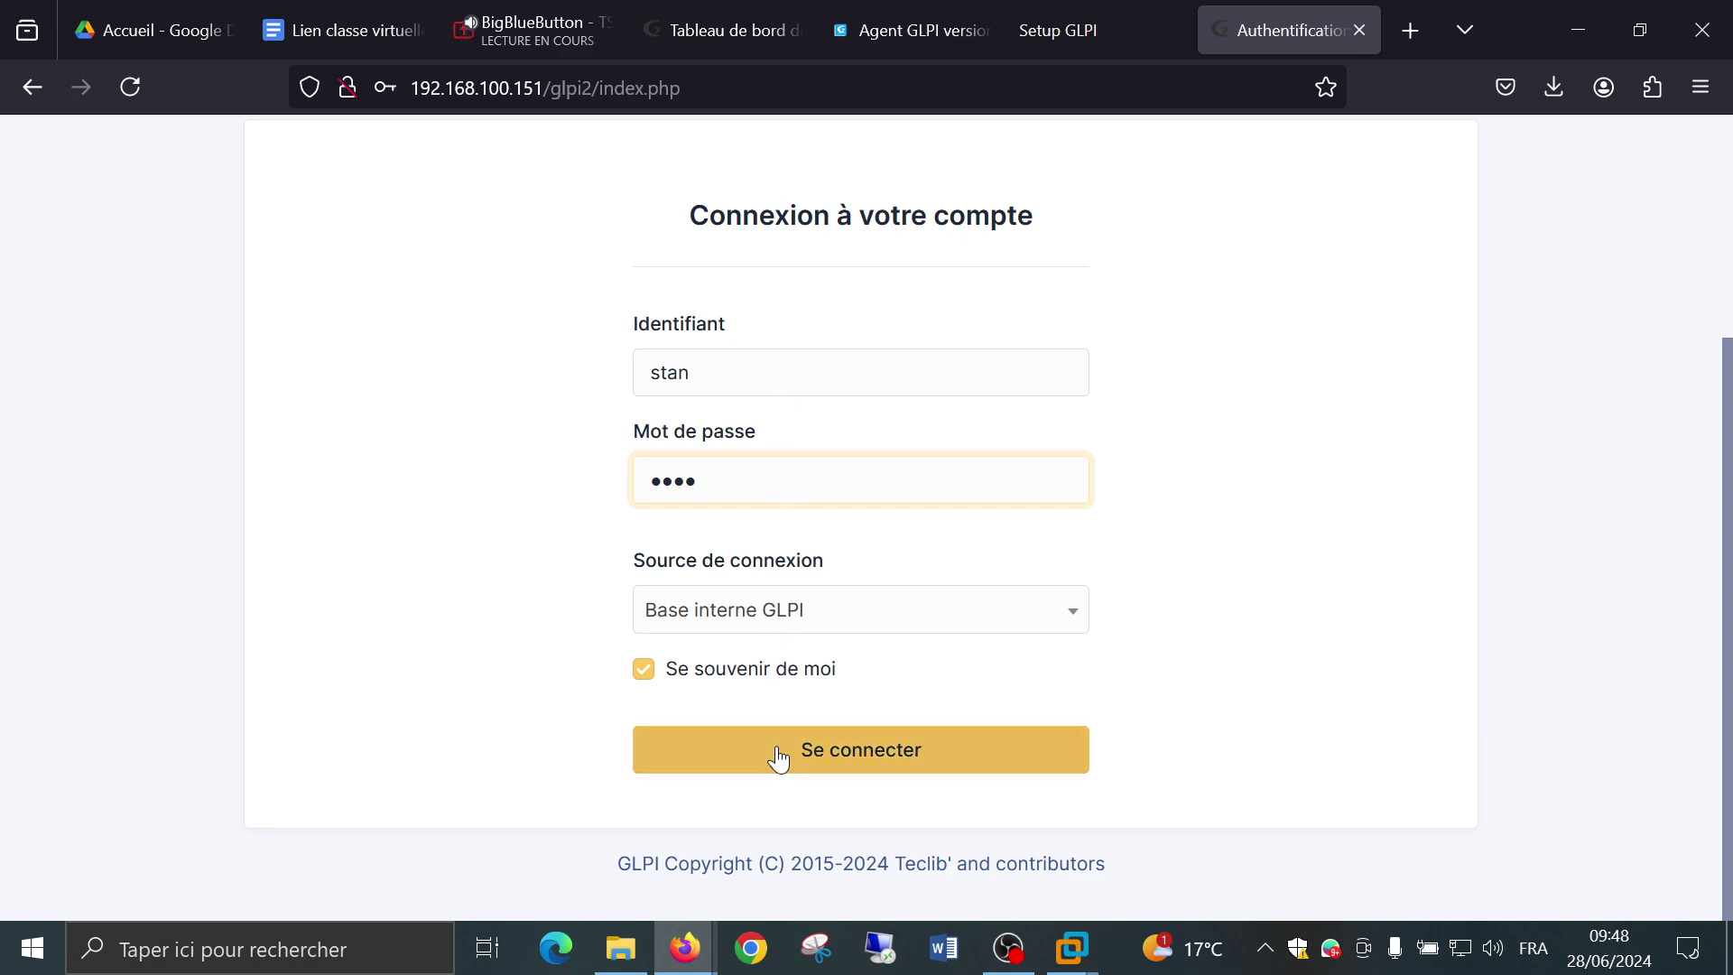
click(786, 750)
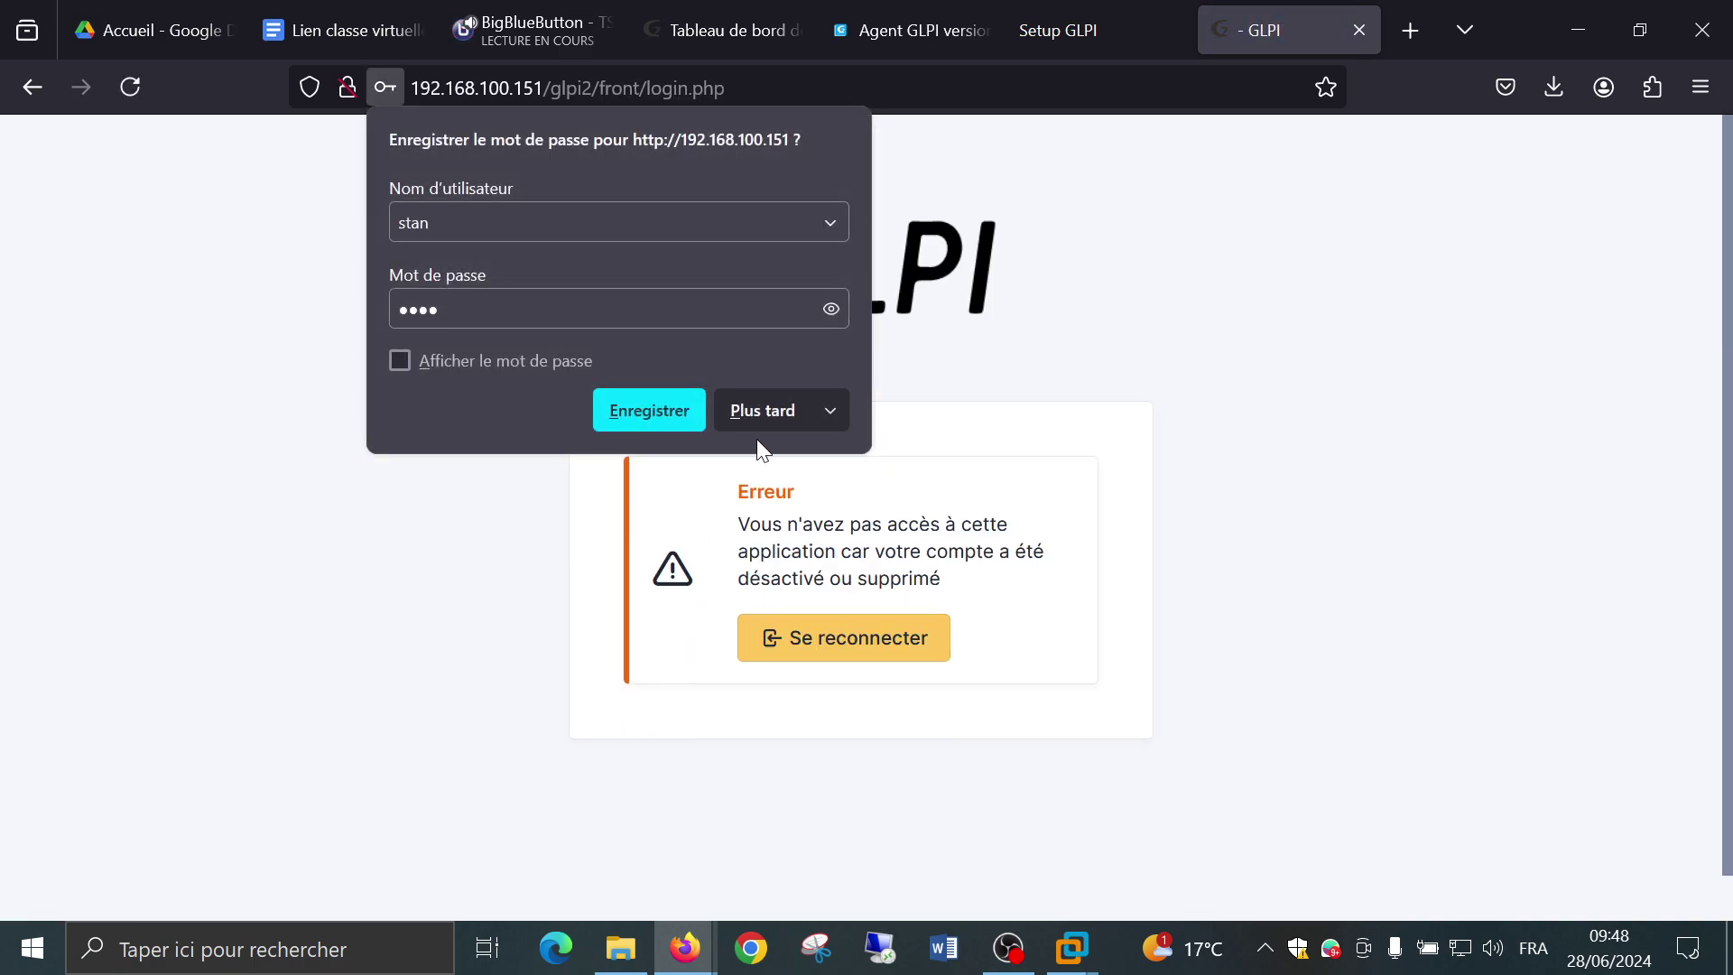
click(845, 634)
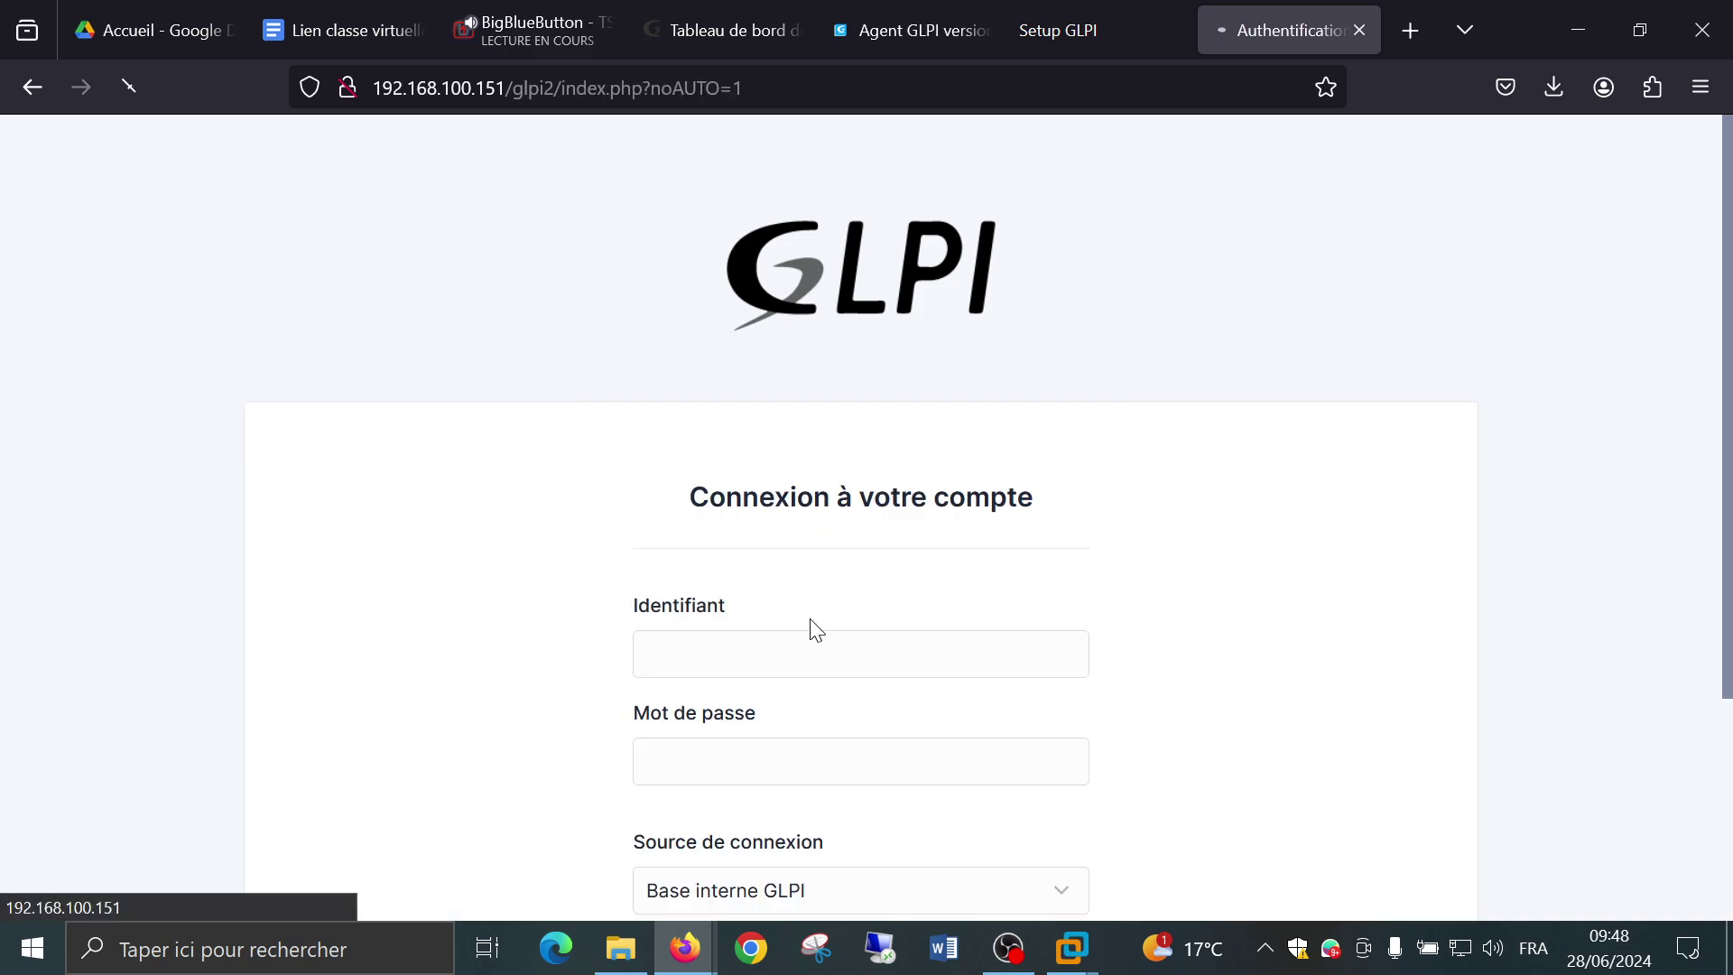
Retry the stan login, hitting the incorrect login or password error.
text(sta)
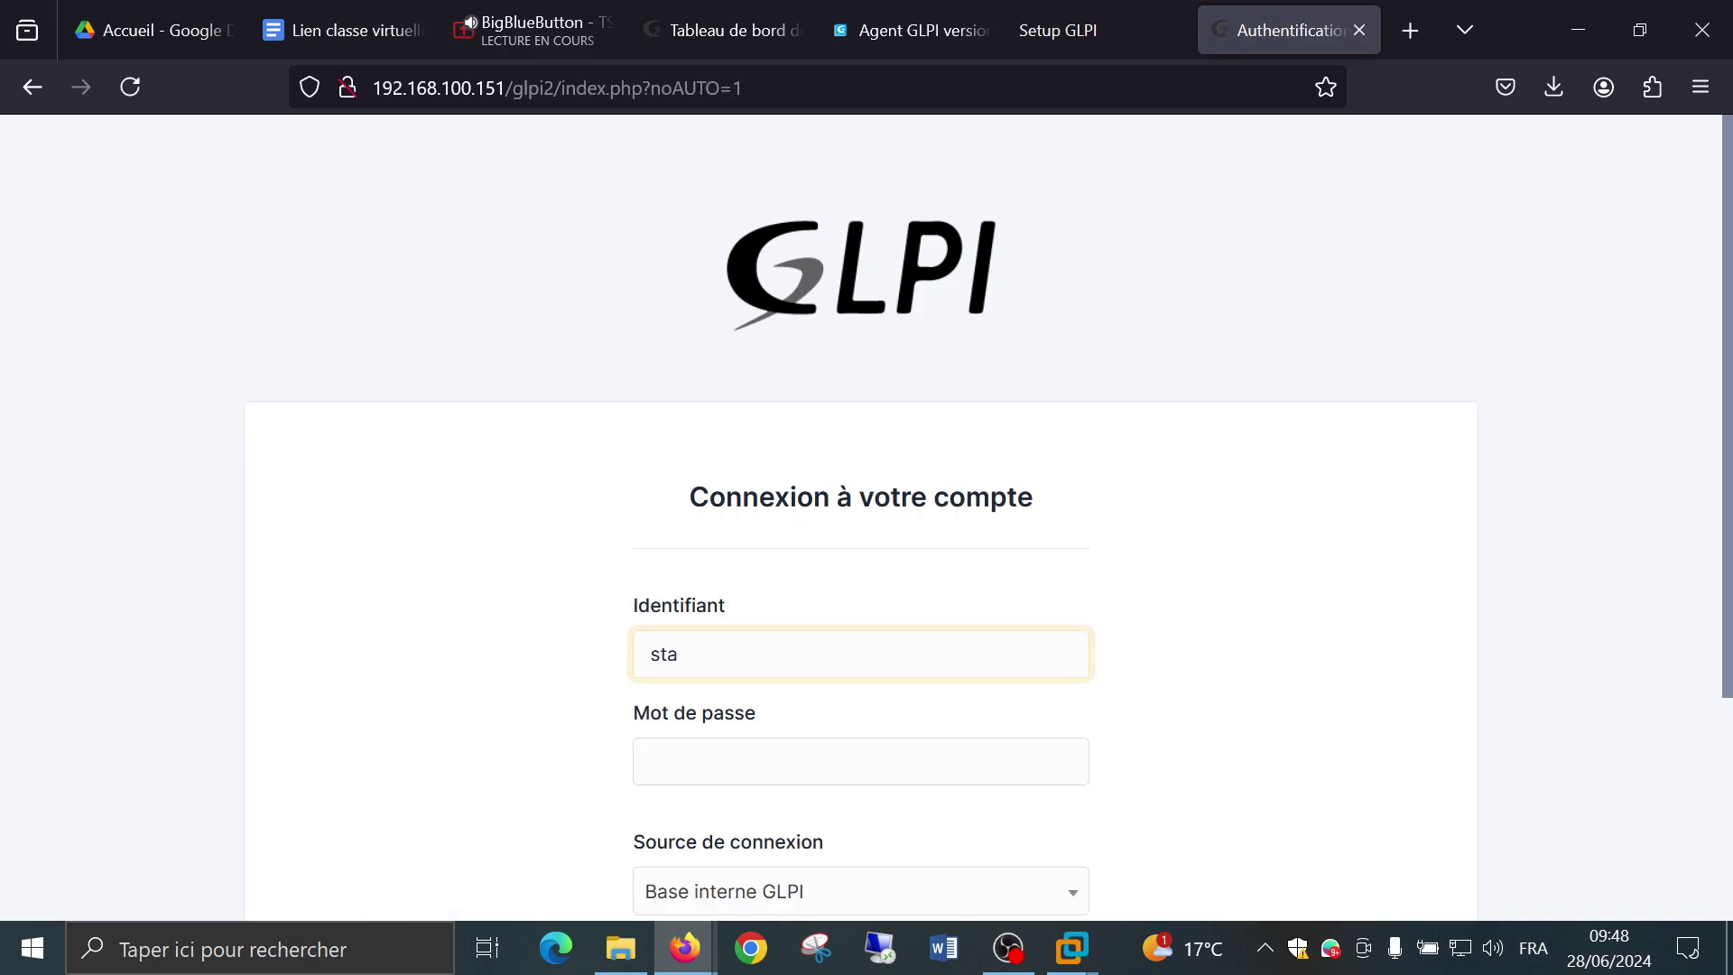
text(n)
key(Tab)
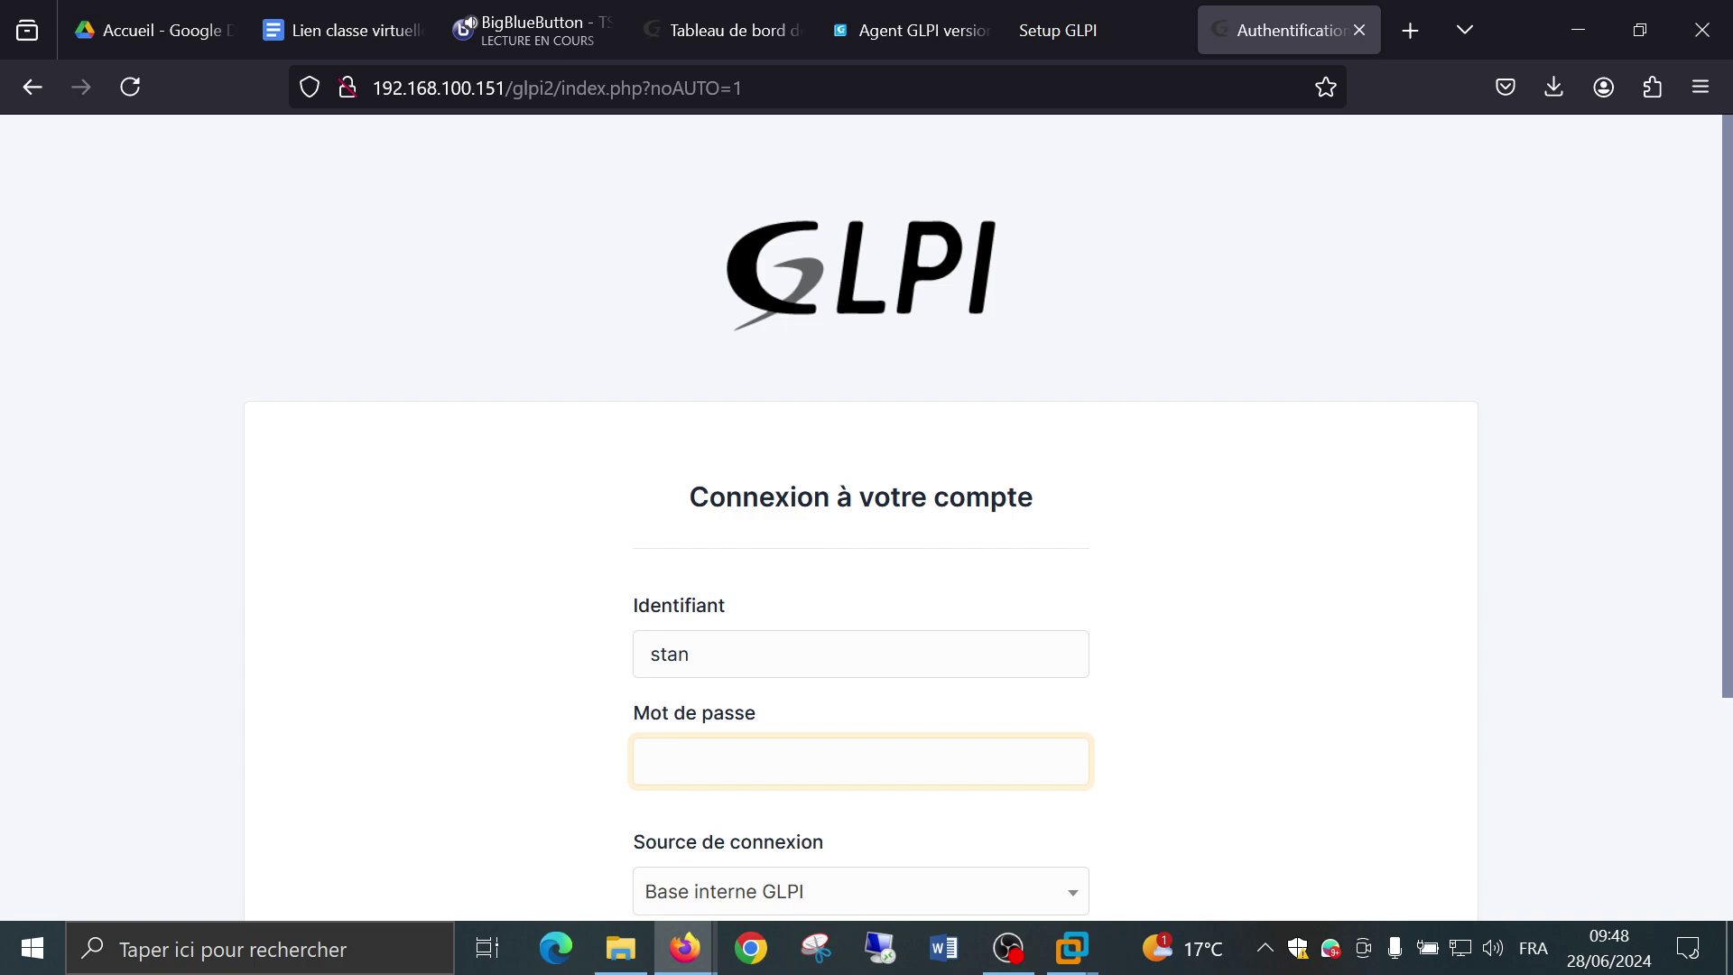
text(•••••)
scroll(705, 673, down, 3)
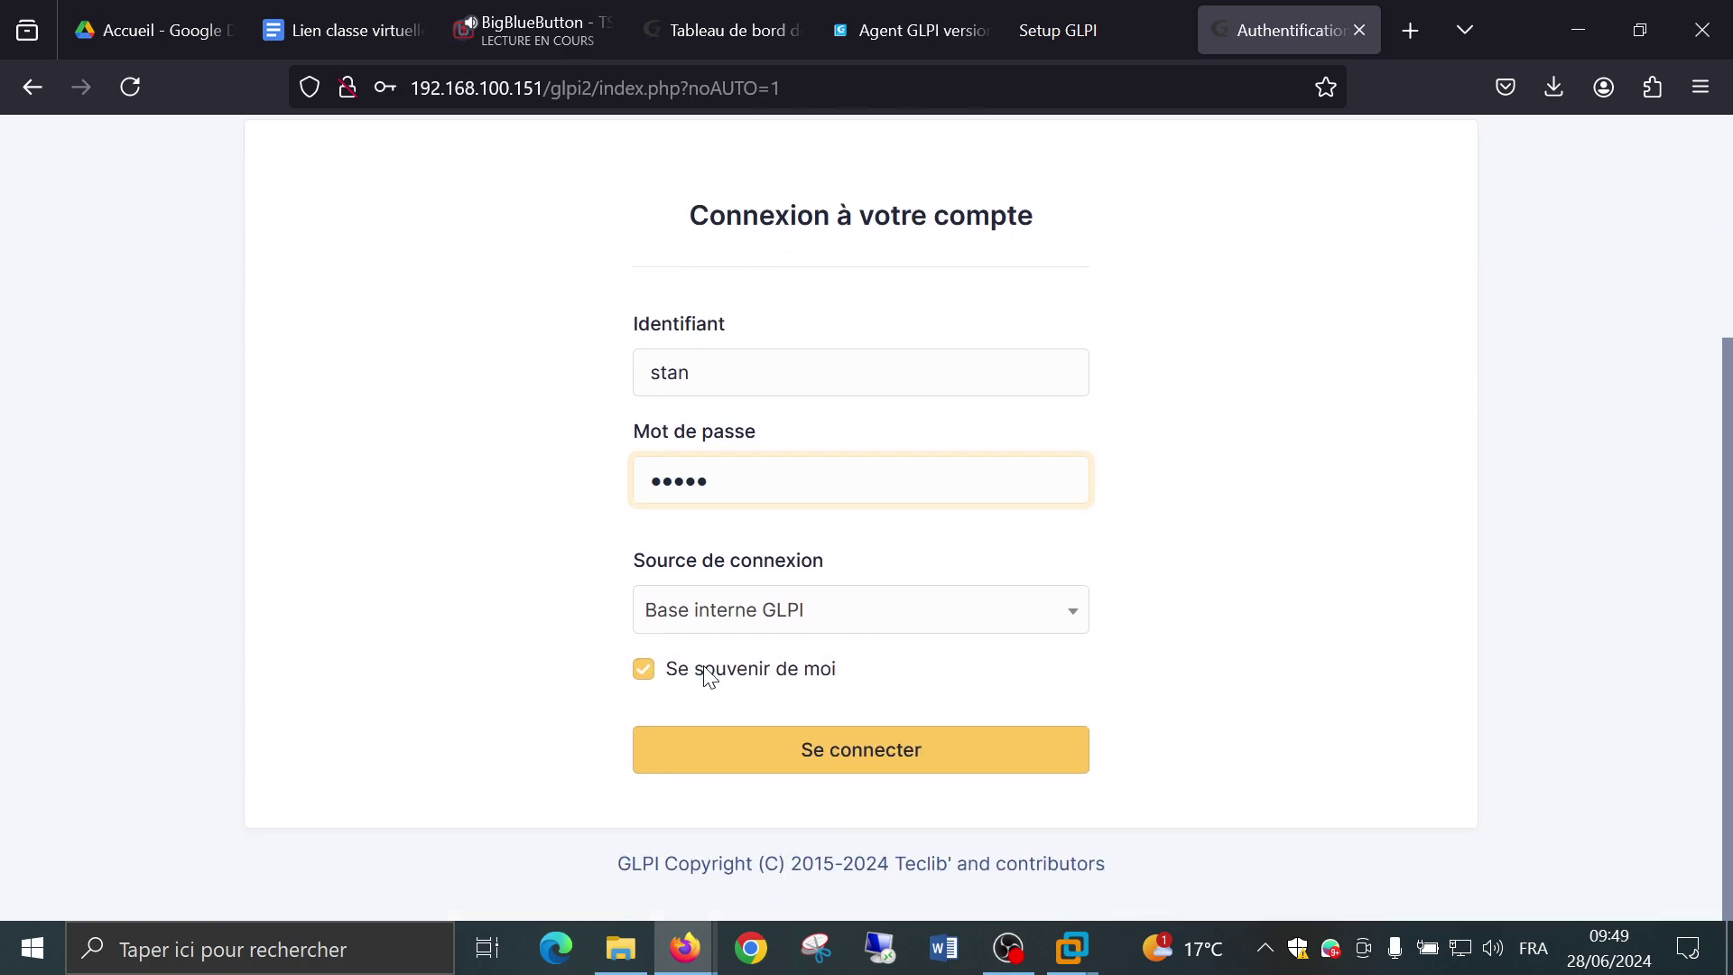
click(726, 749)
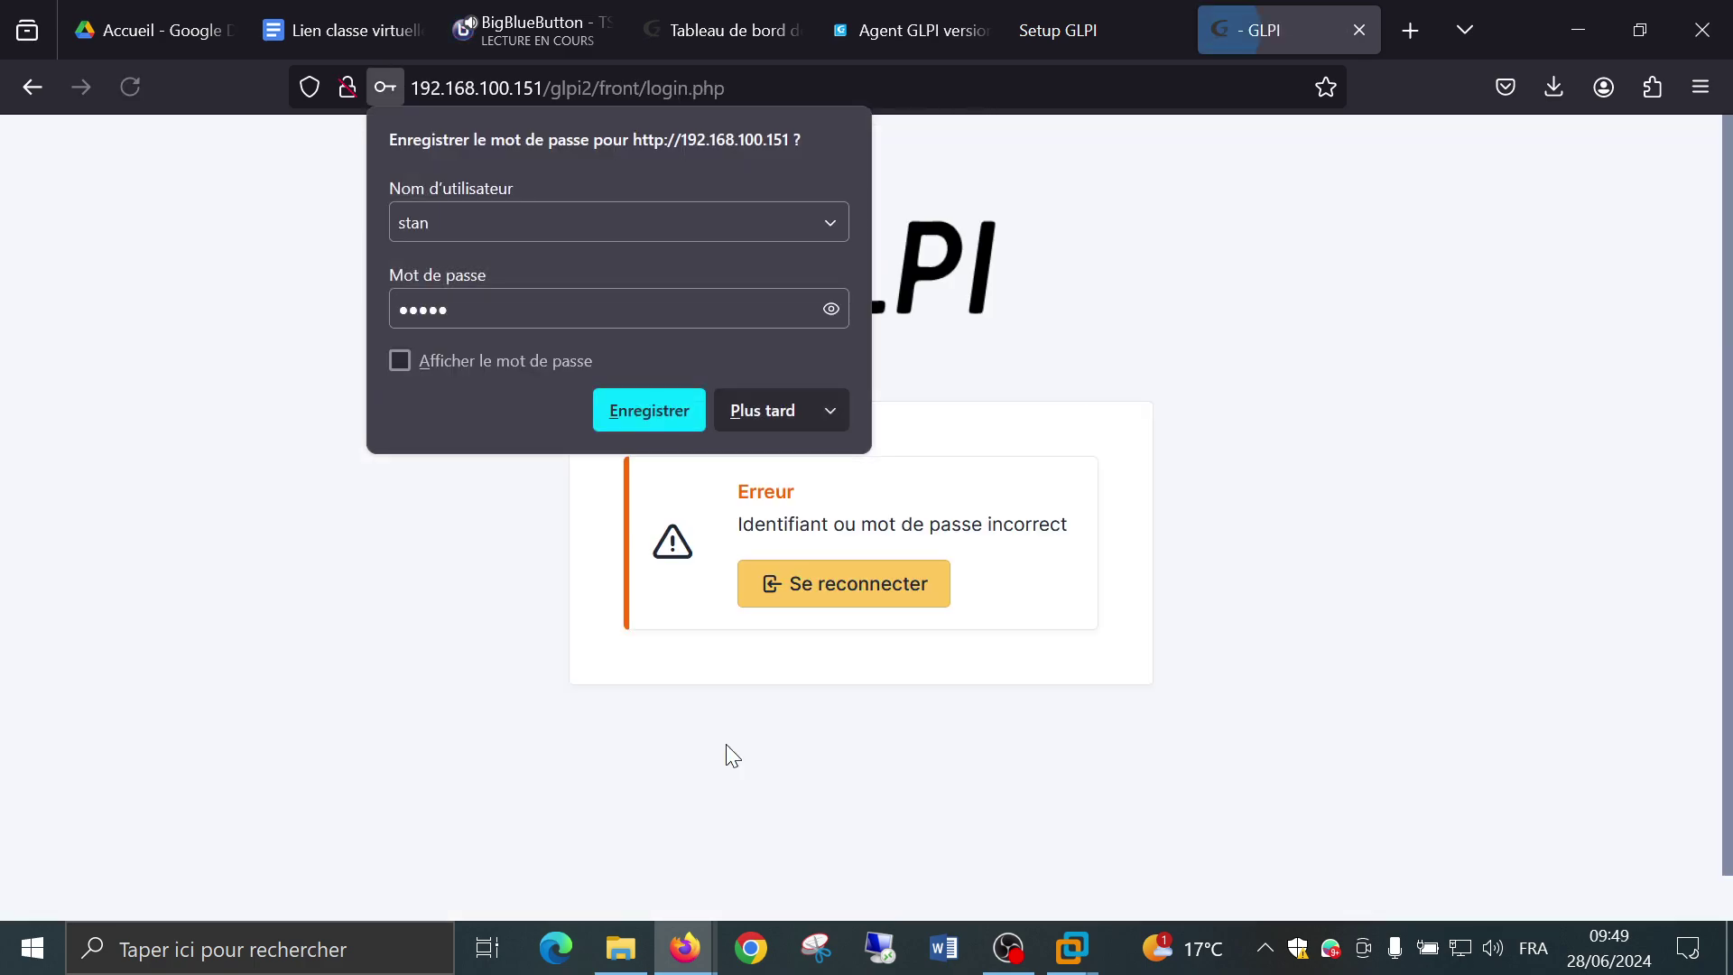
click(738, 414)
click(794, 588)
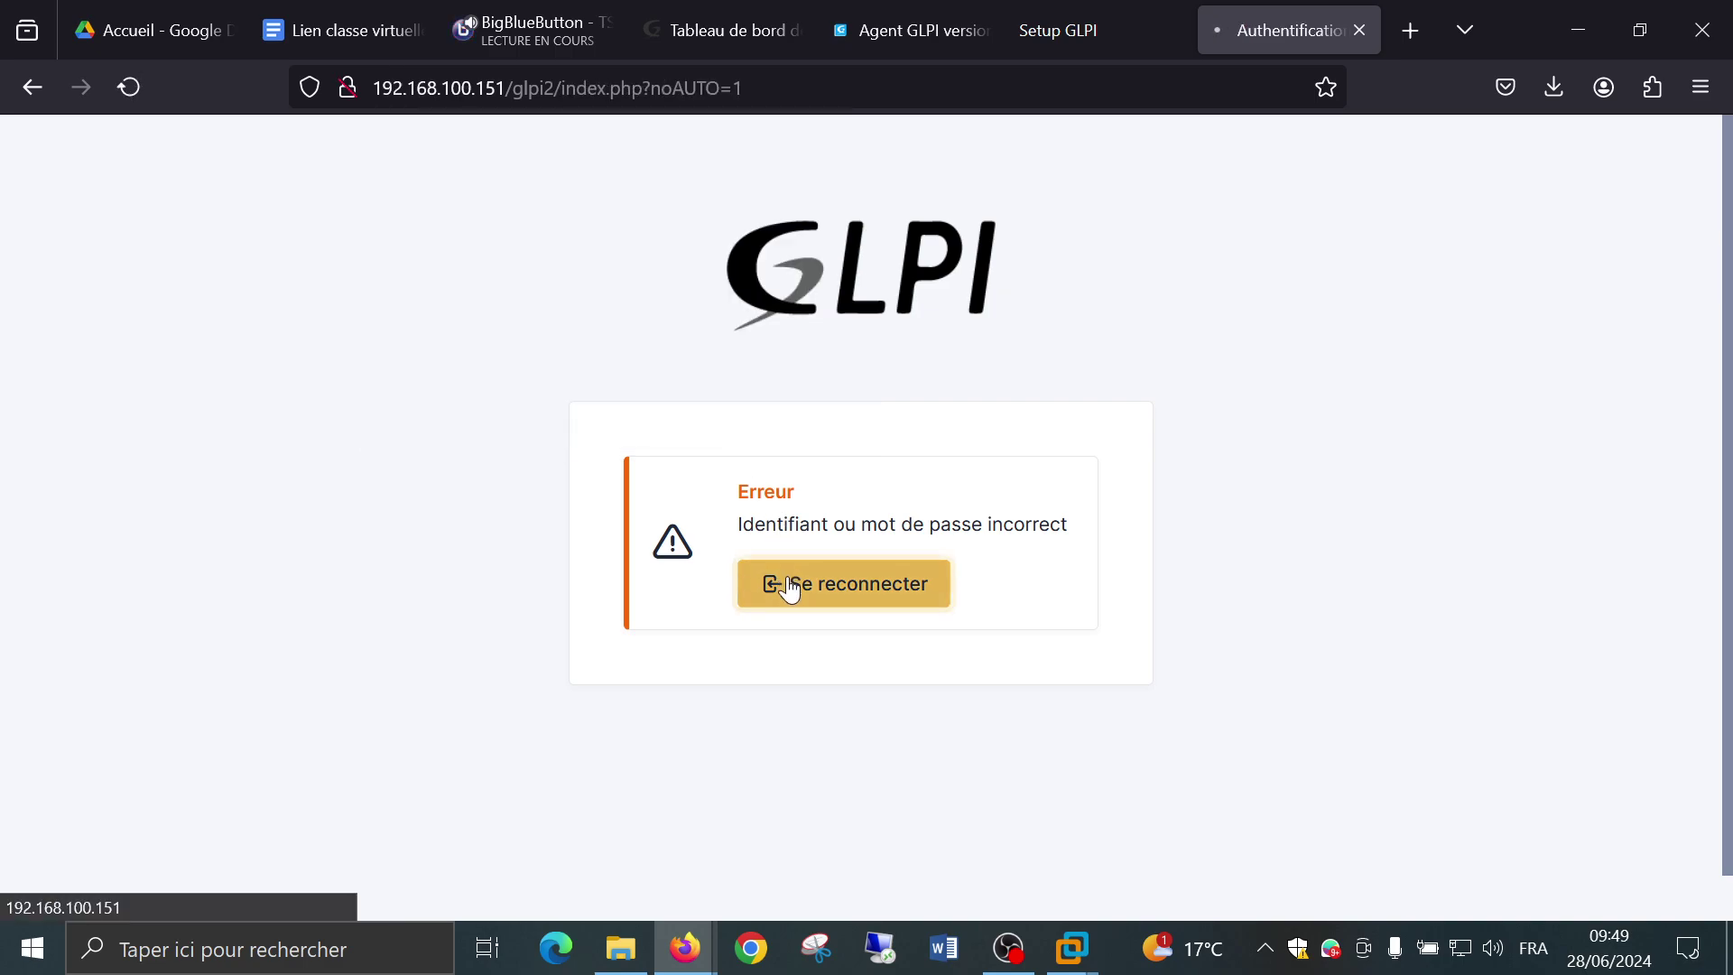
Attempt an administrator login as glpi, which fails, and return to the form.
scroll(790, 585, down, 2)
scroll(793, 588, down, 2)
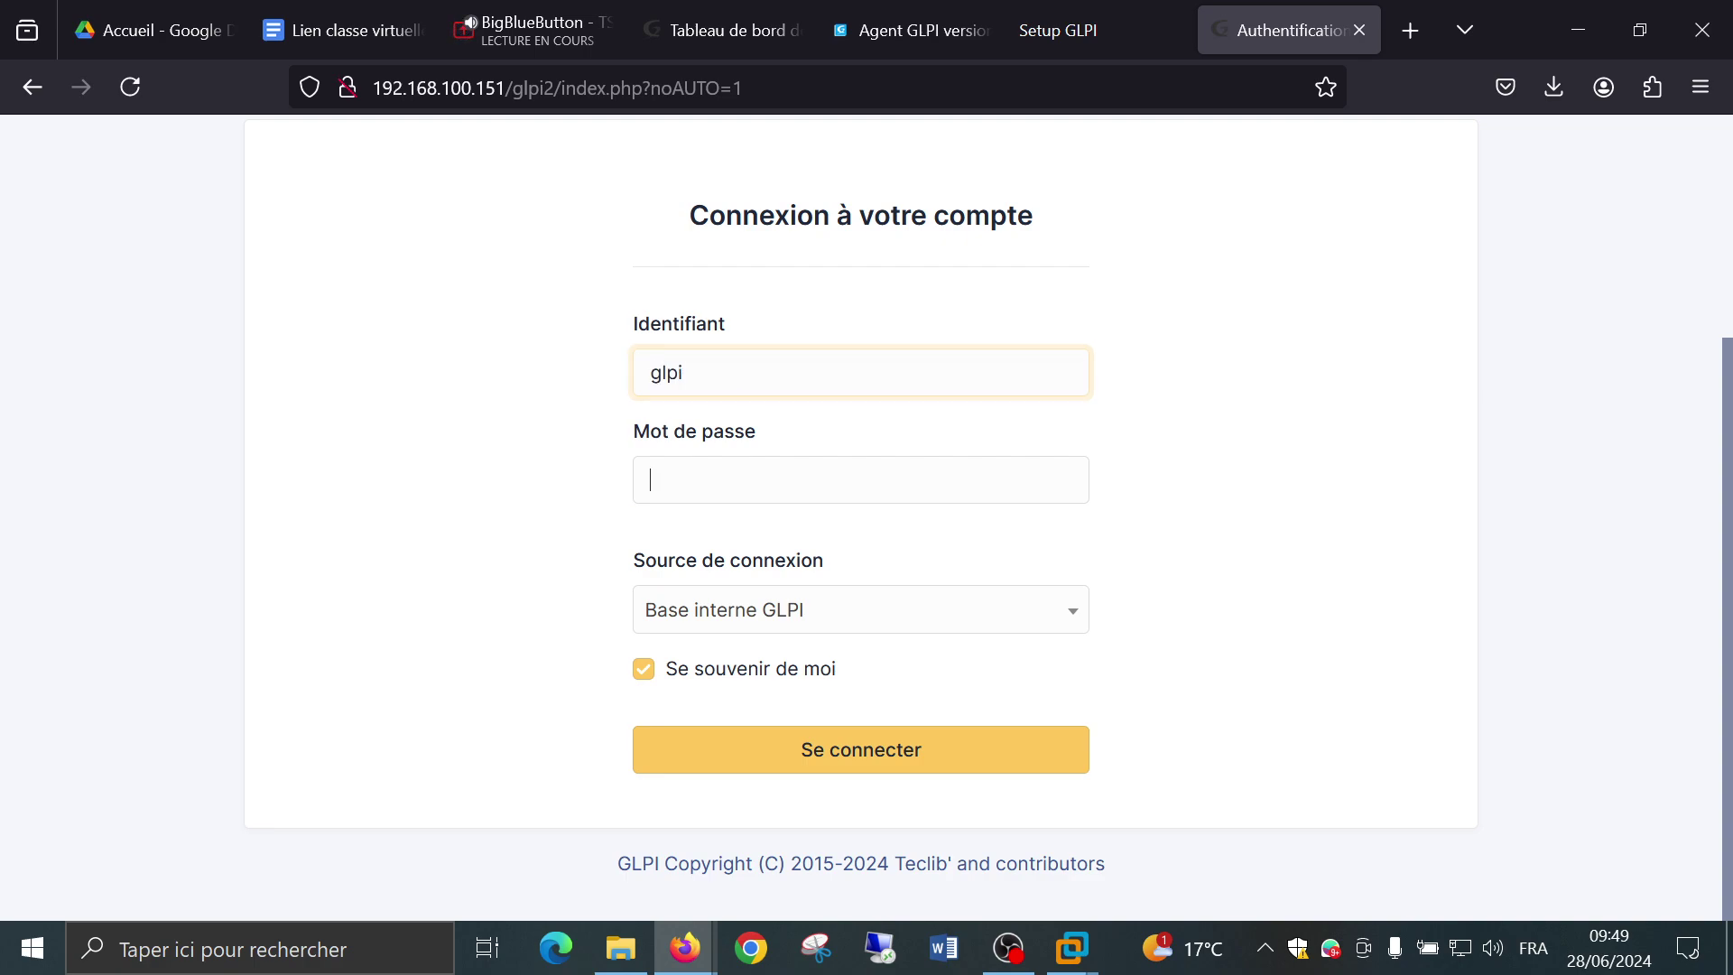
text(glpi)
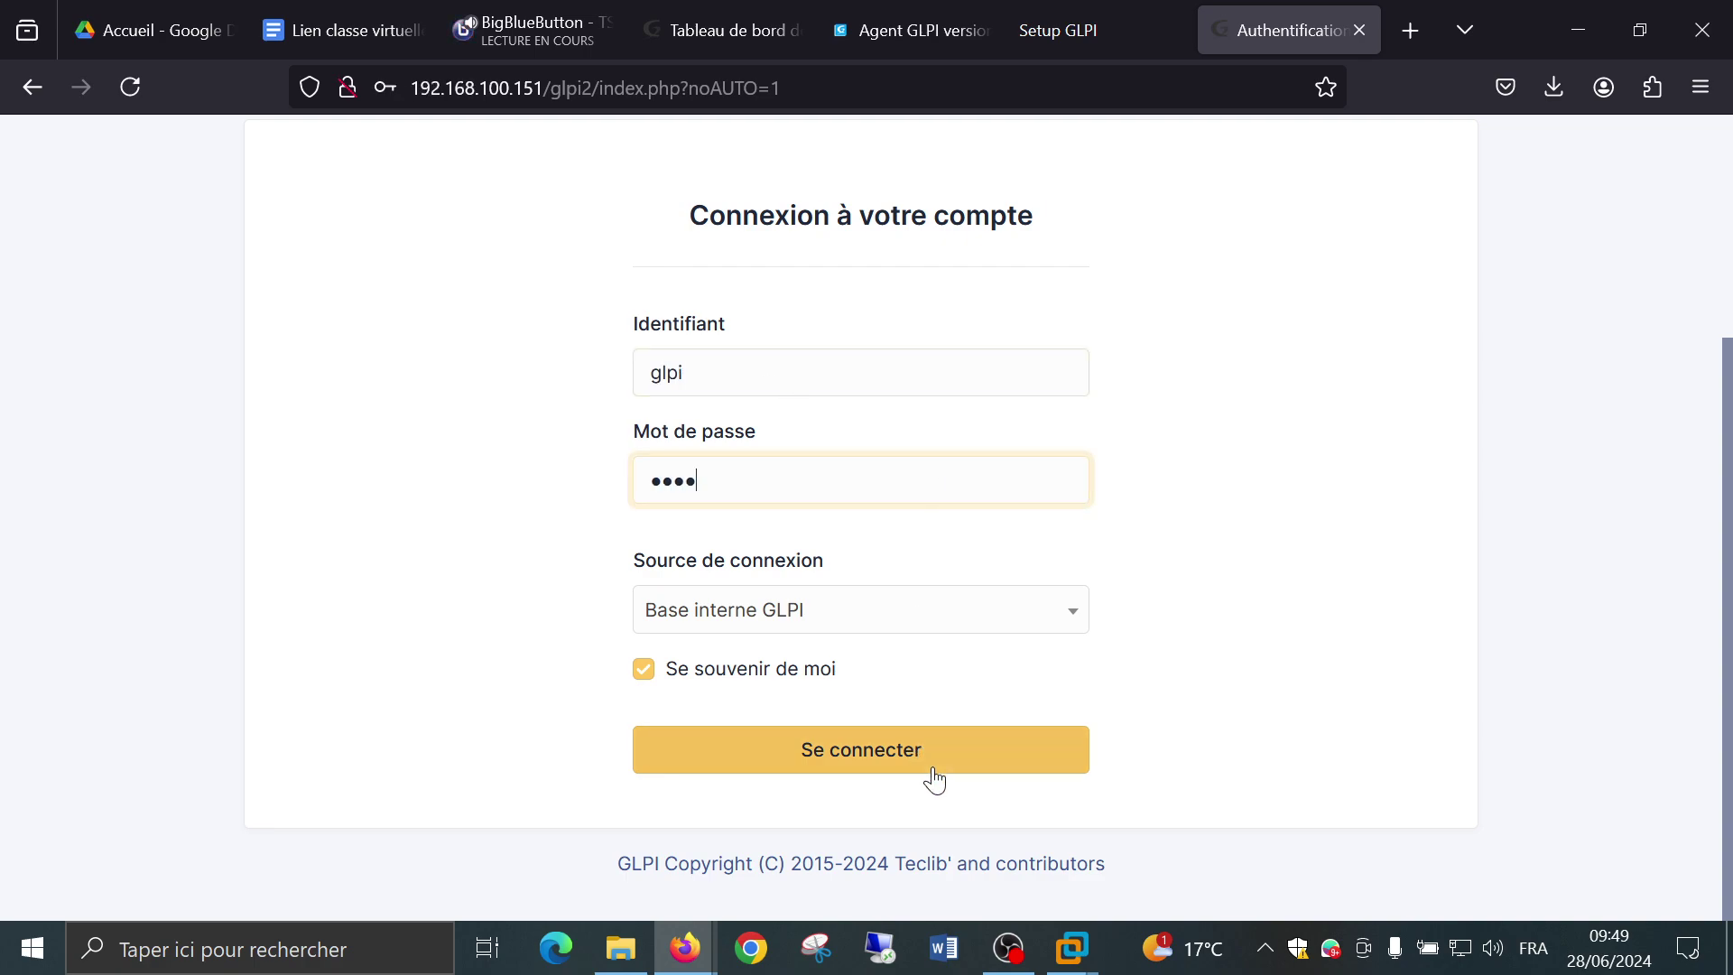
click(940, 755)
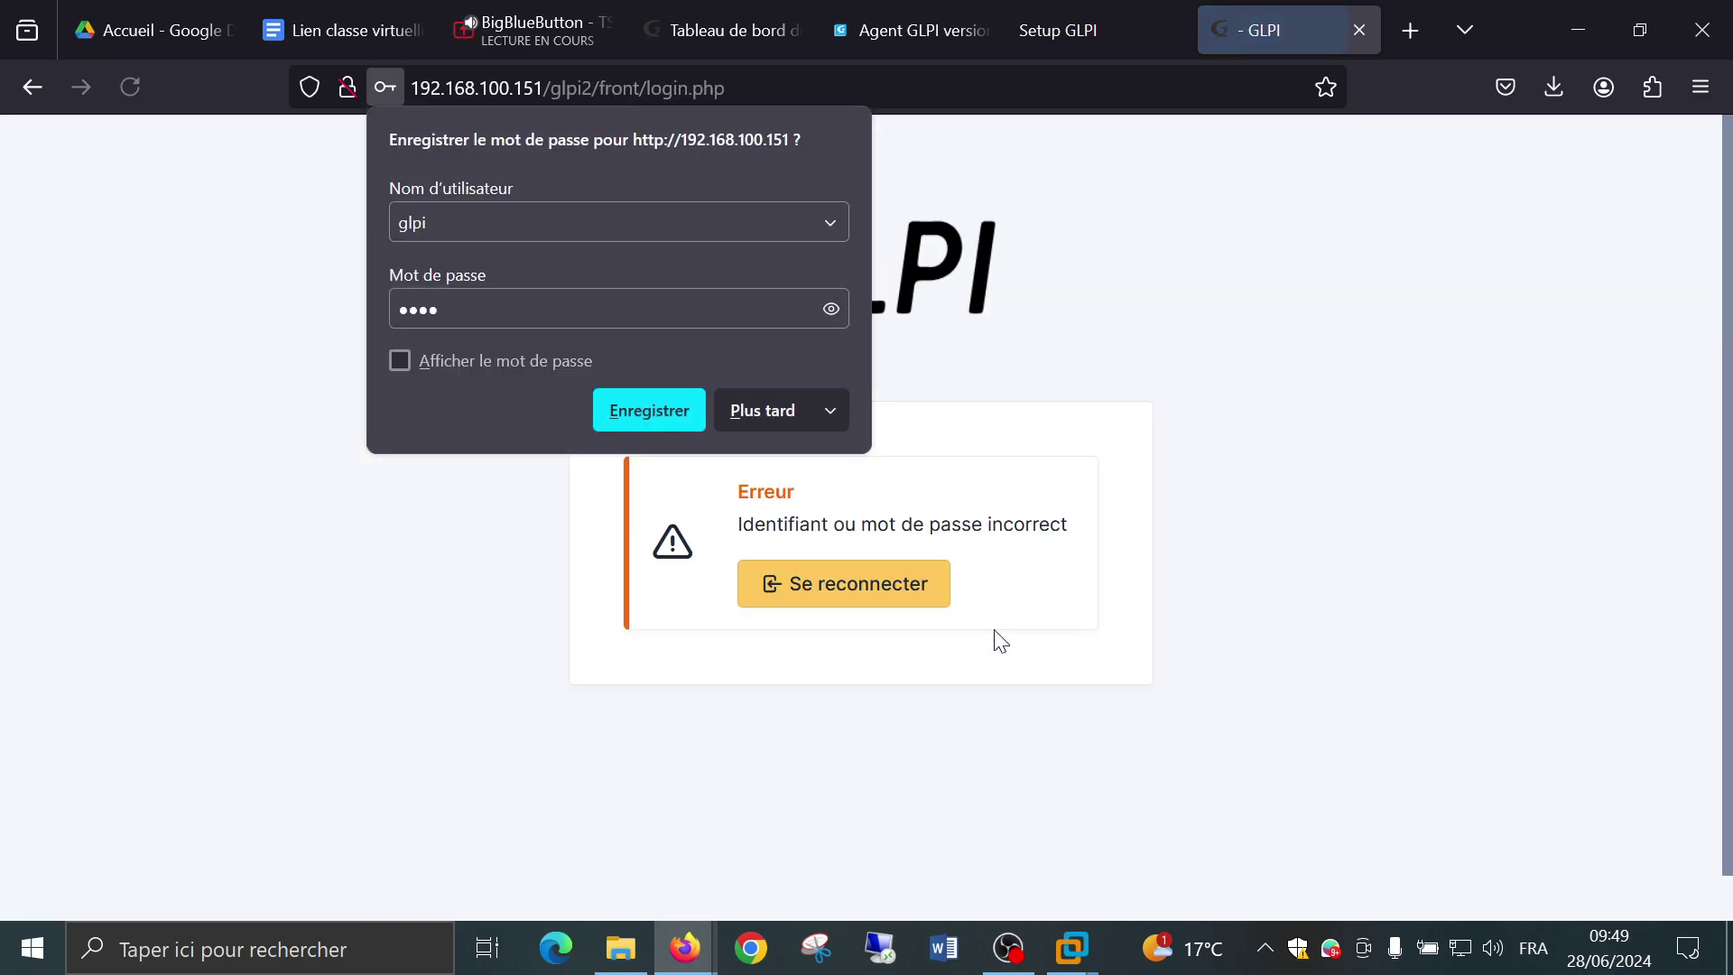
click(766, 408)
click(799, 584)
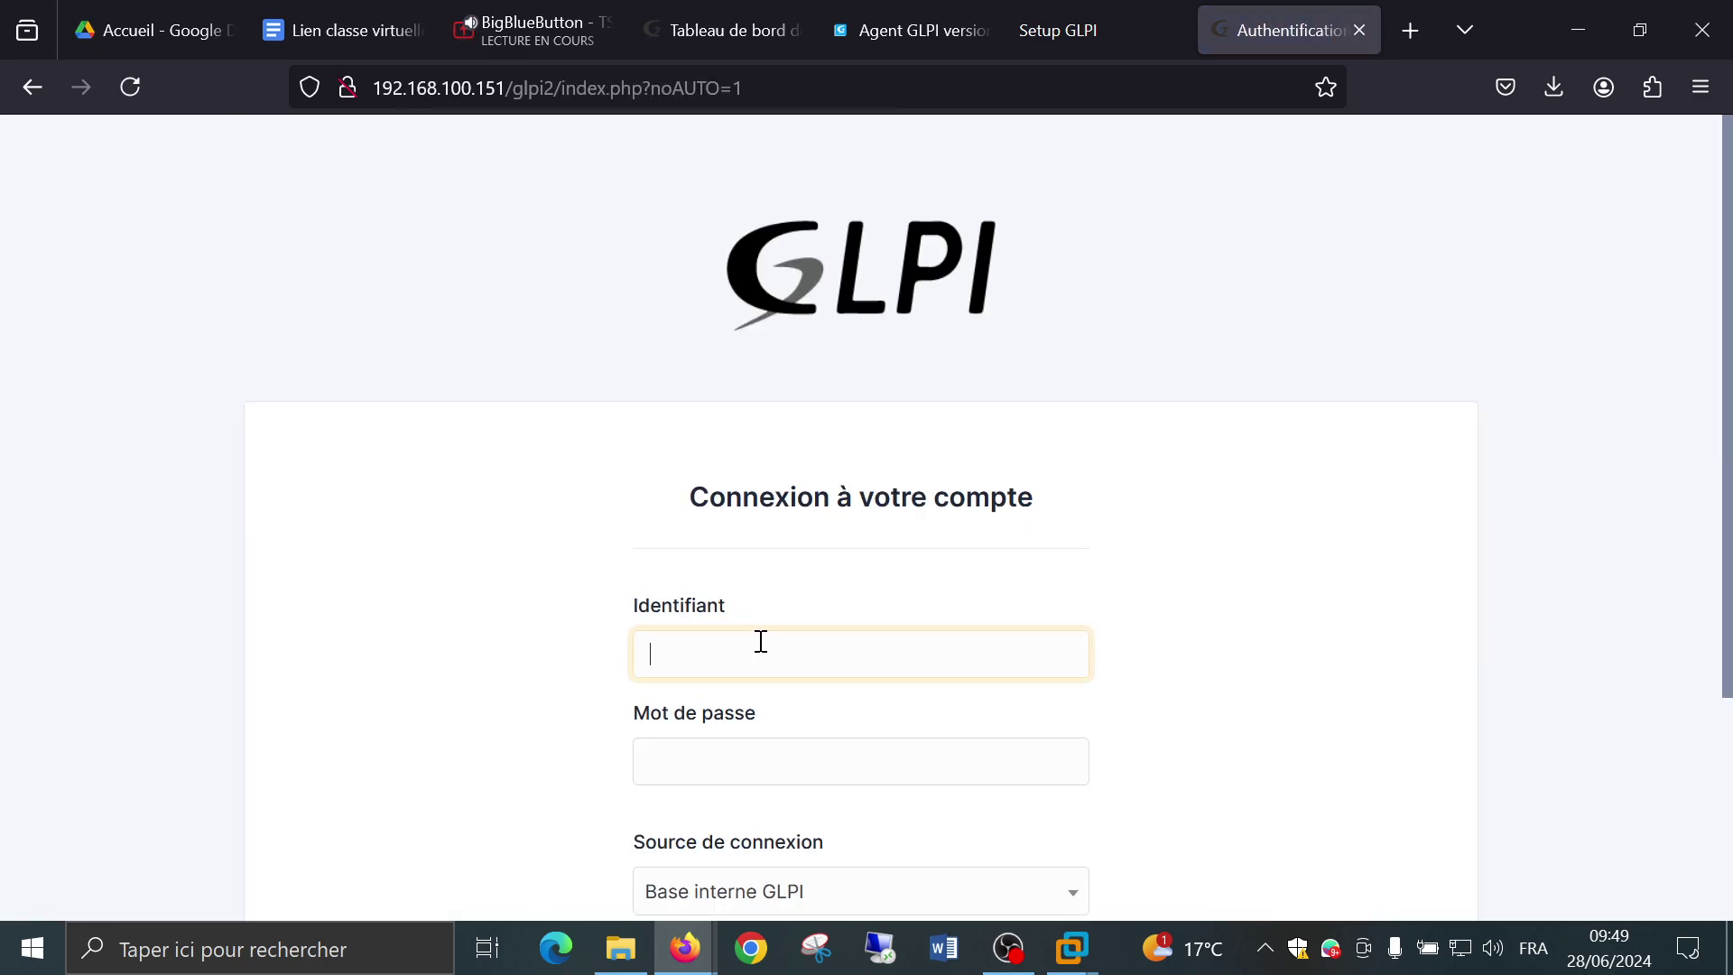
Sign in as glpi with its password and expand Administration.
text(glpi)
key(Tab)
text(g)
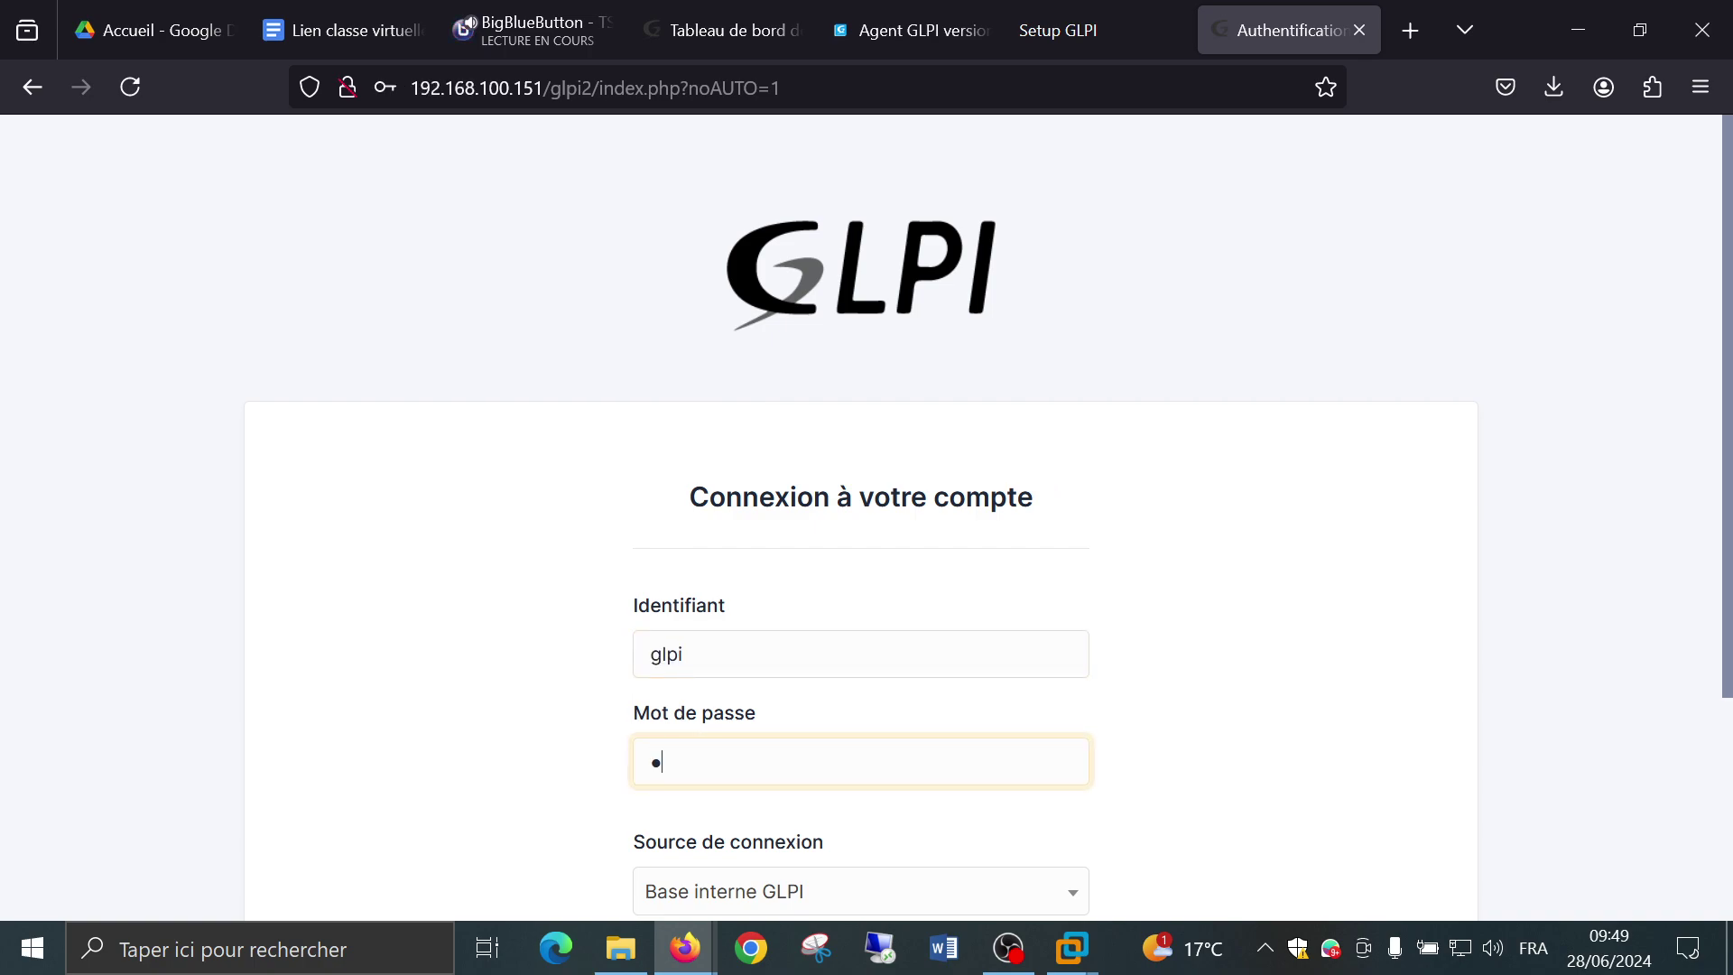
key(Return)
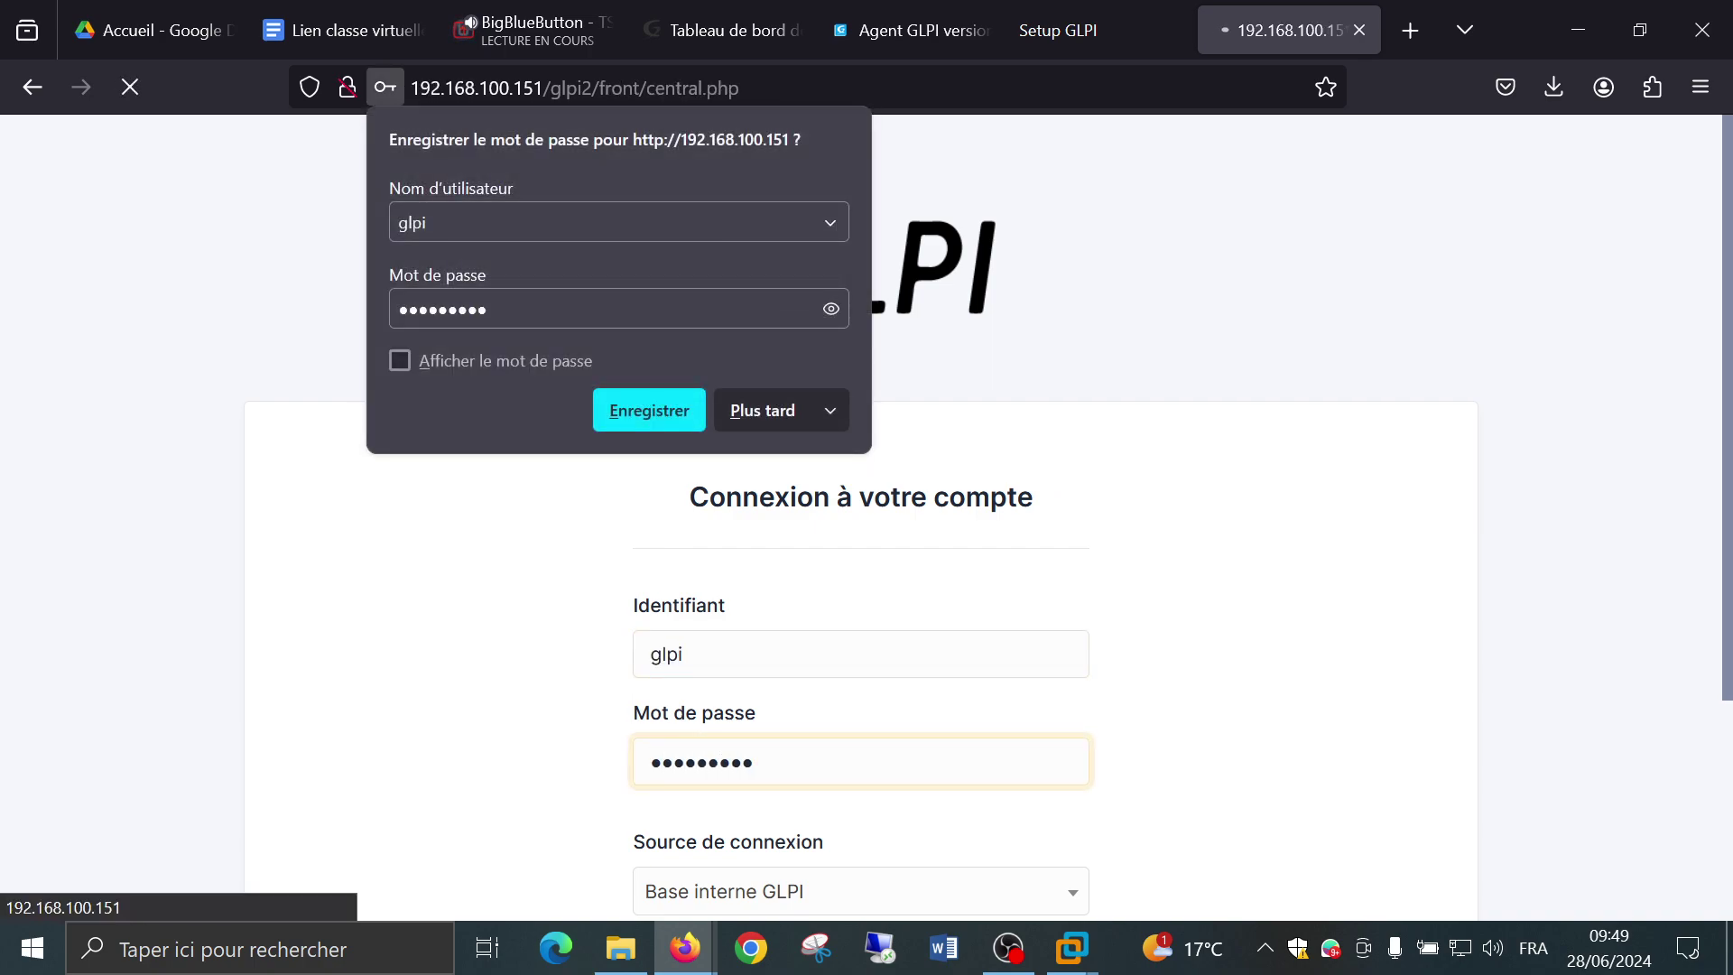
click(749, 418)
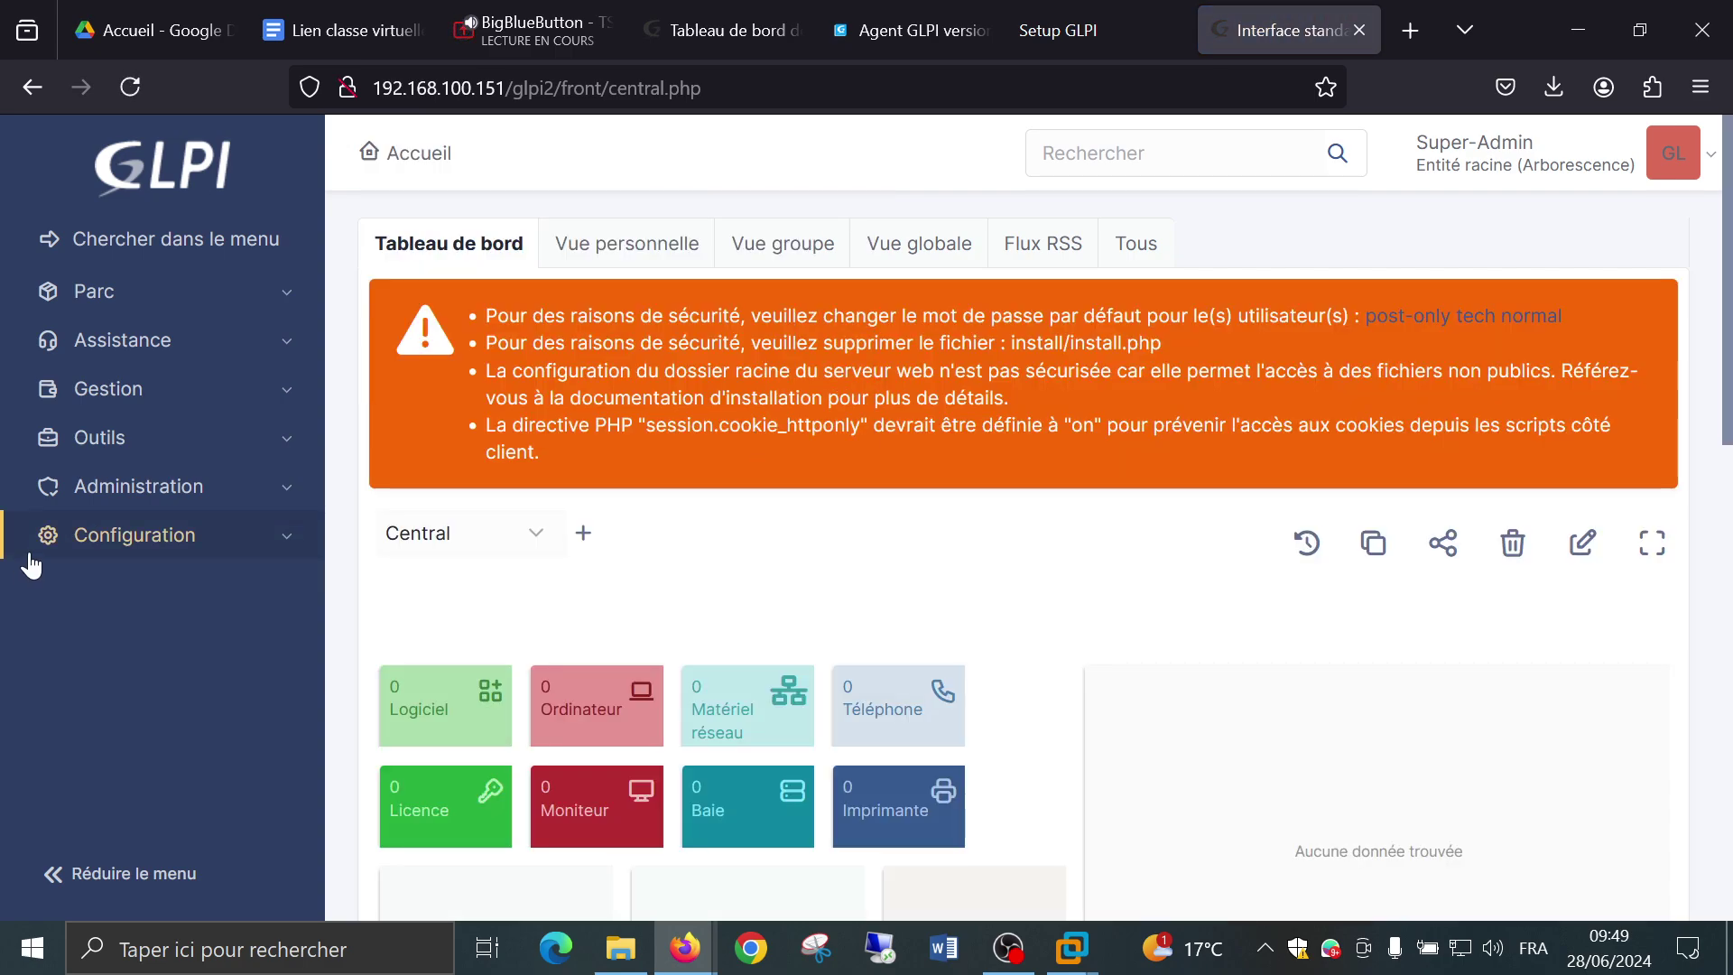
click(88, 486)
Open stan's record from the Utilisateurs list.
click(147, 546)
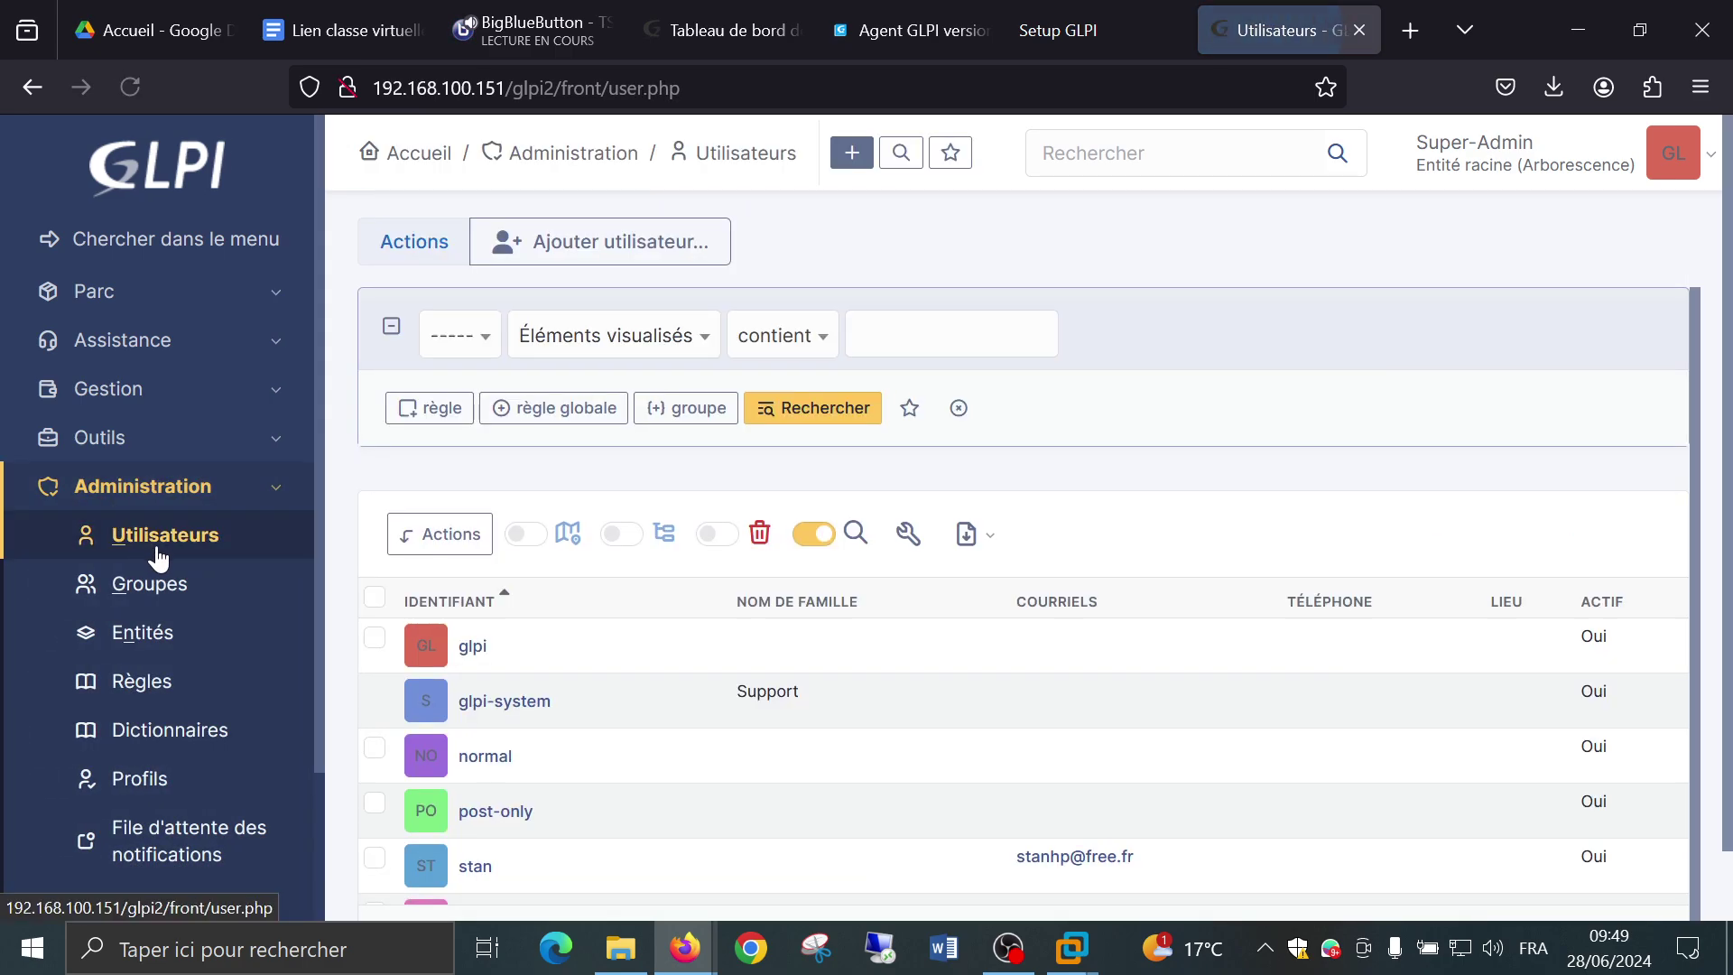
scroll(424, 596, down, 1)
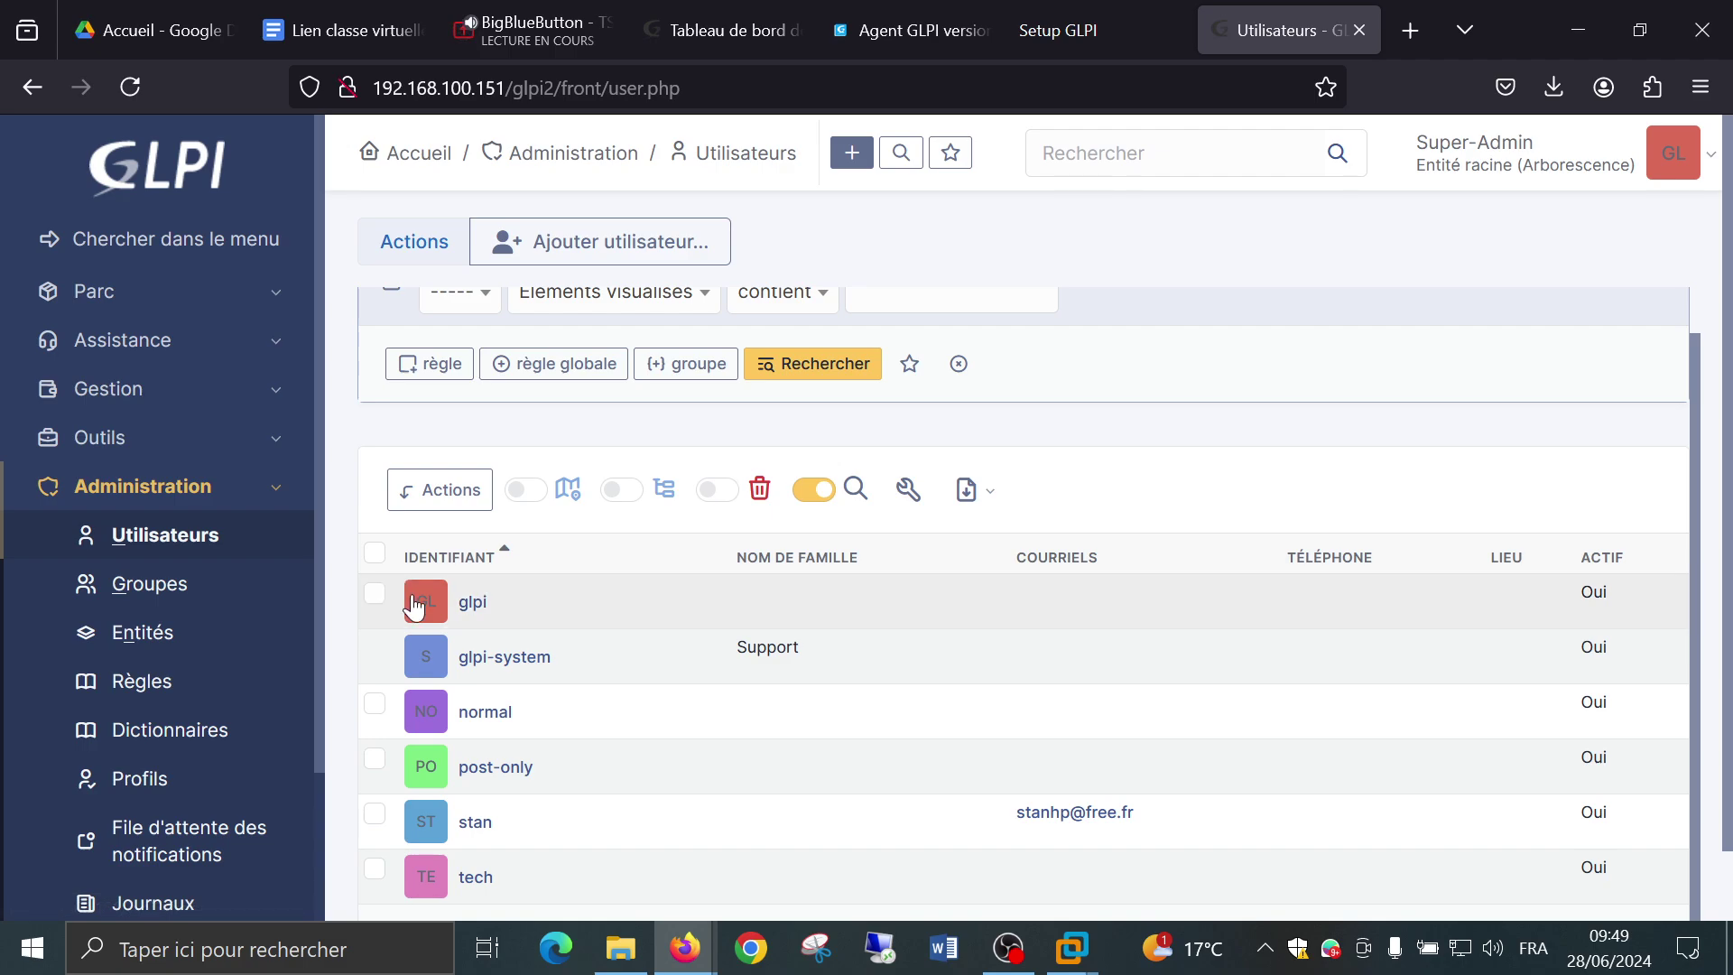
click(492, 833)
scroll(847, 489, down, 3)
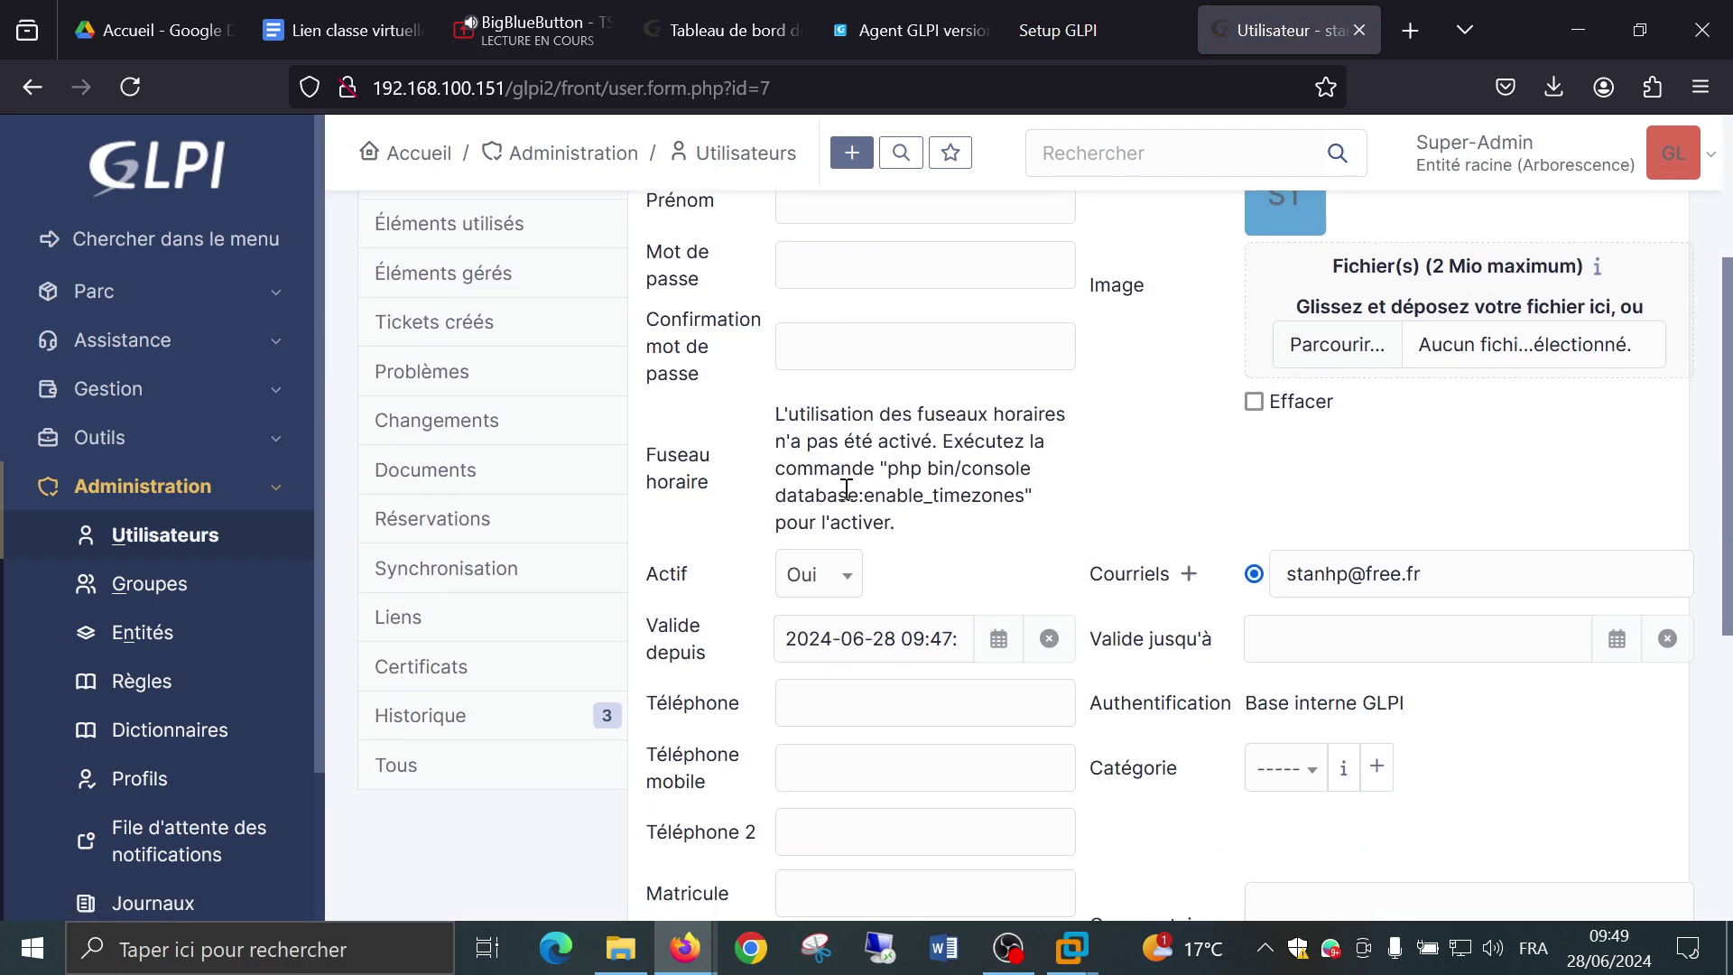
scroll(846, 489, down, 2)
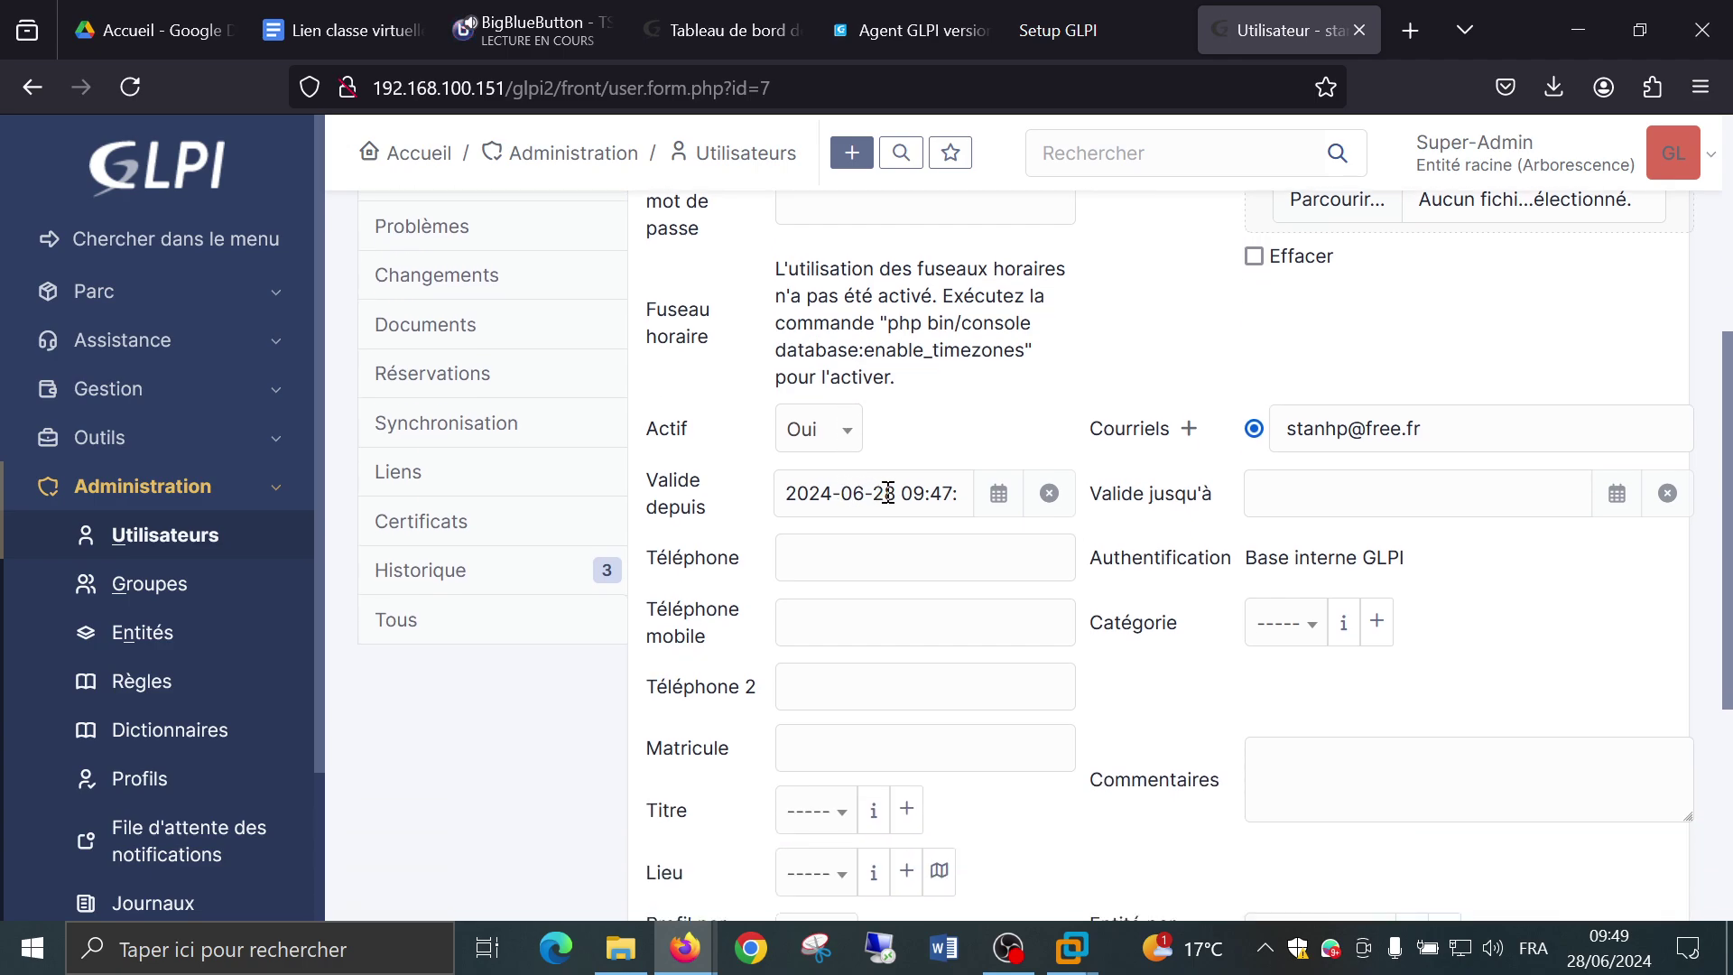
Reset stan's Valide depuis date to the current time.
click(888, 493)
scroll(902, 488, down, 4)
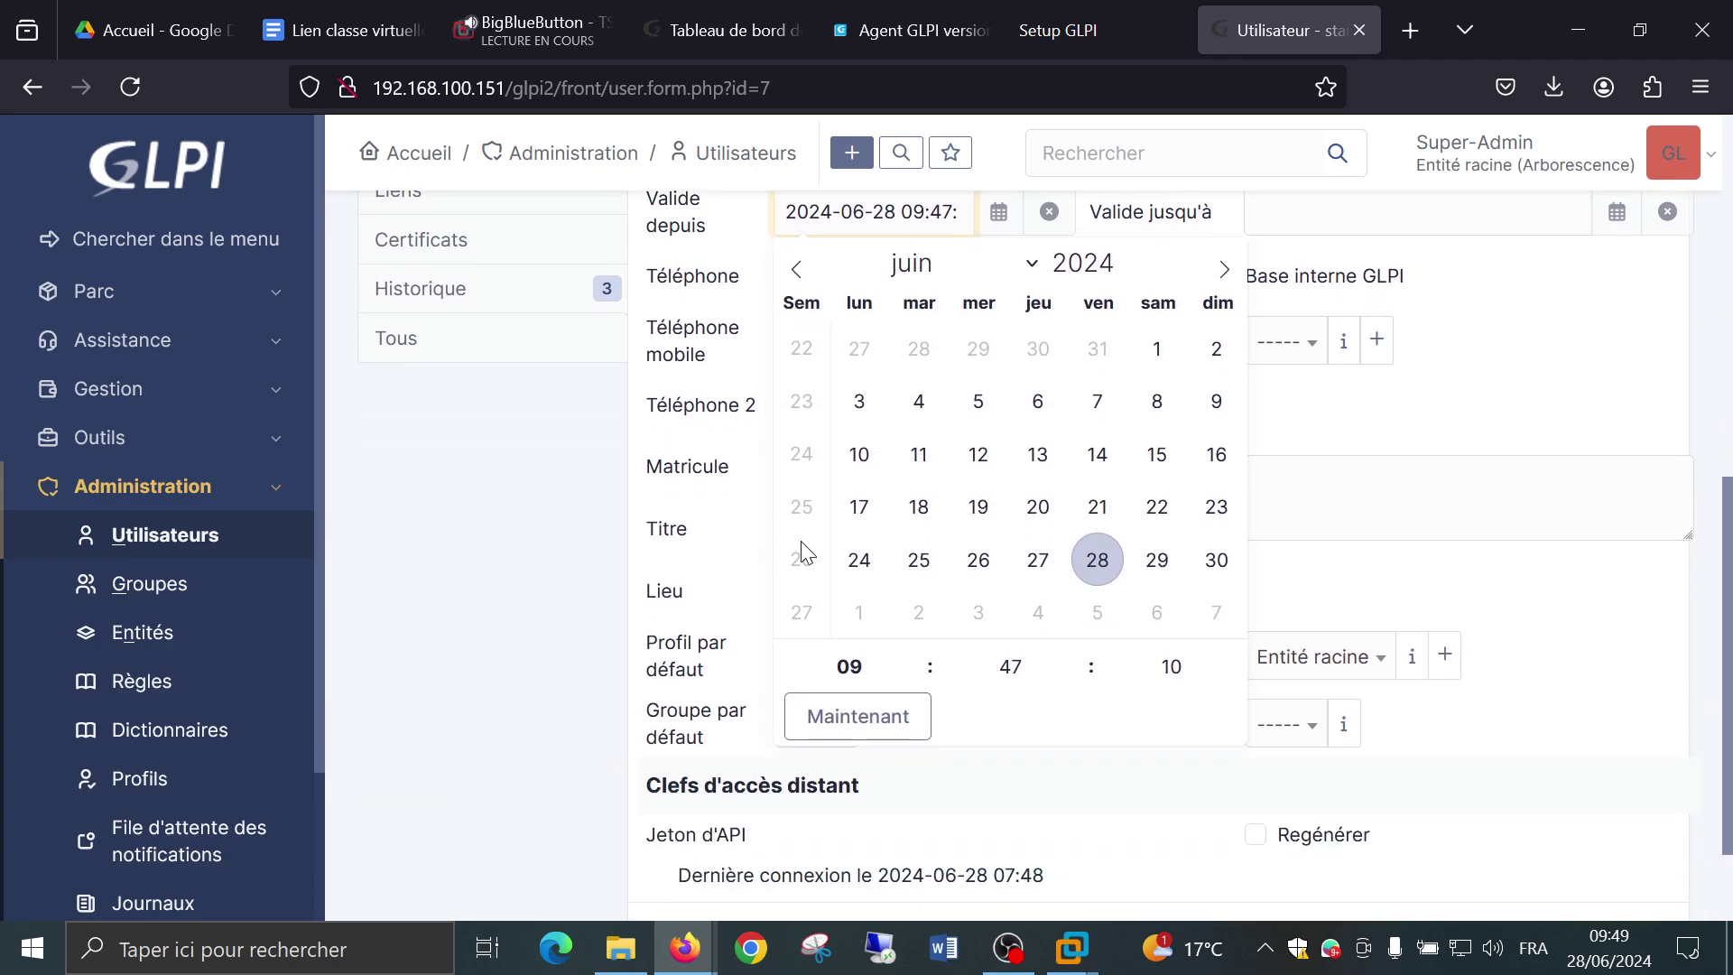
click(813, 716)
click(1122, 800)
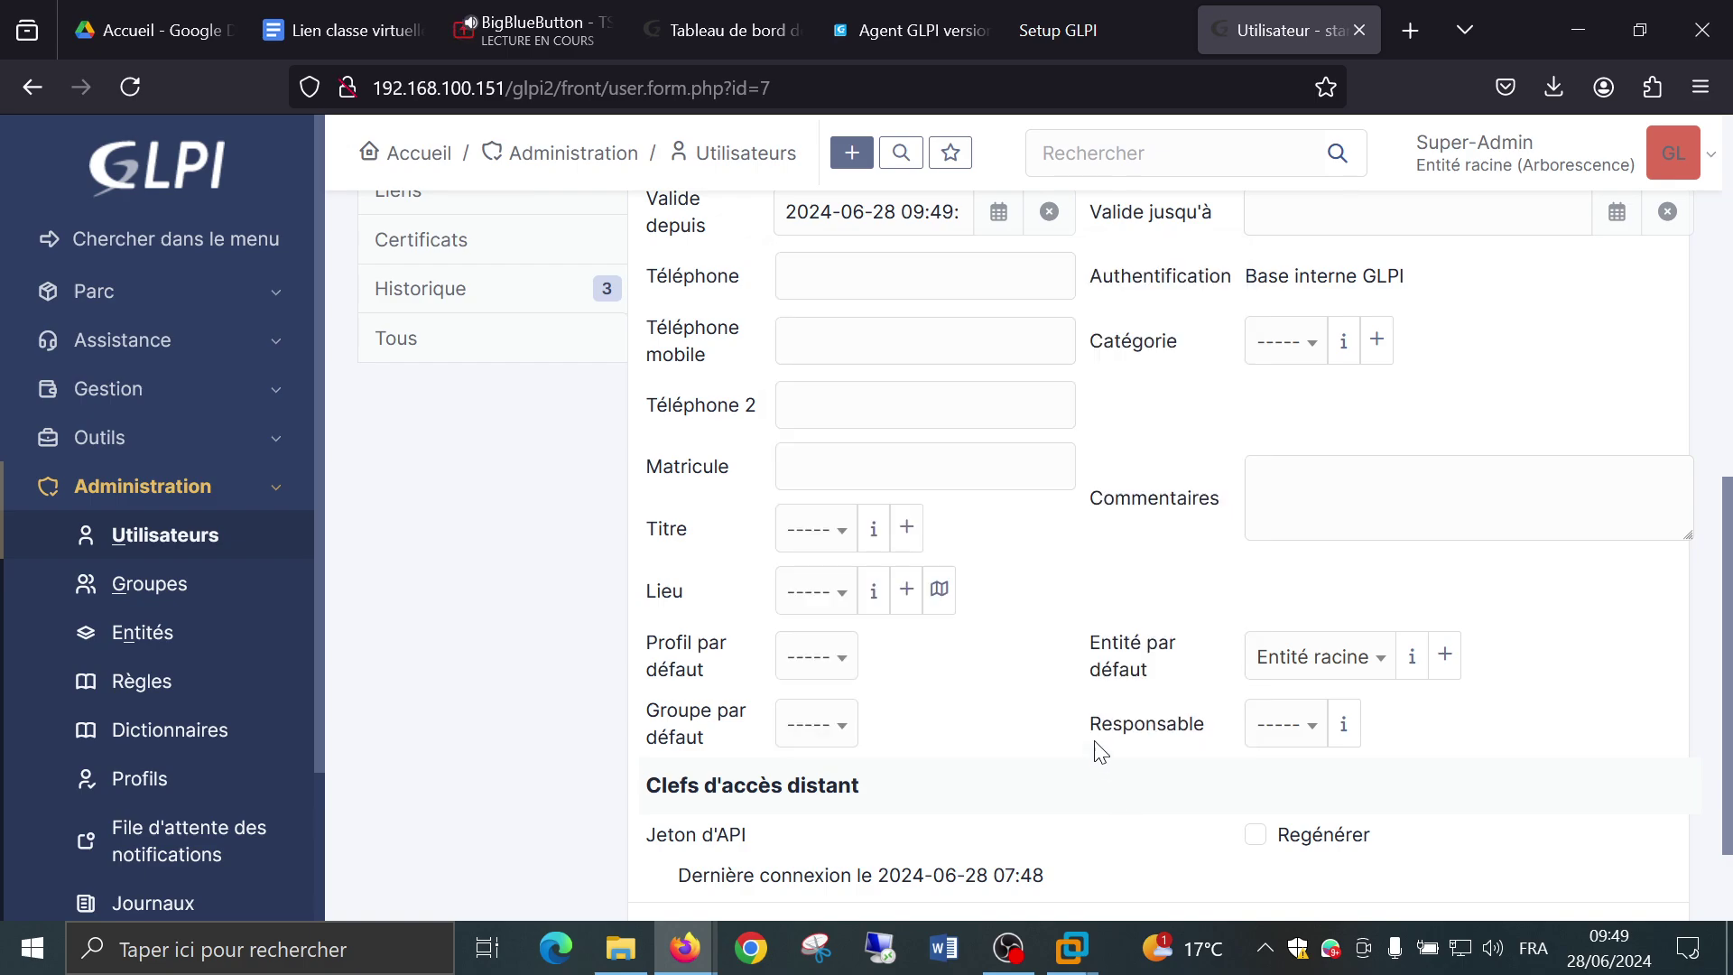
scroll(1124, 668, up, 2)
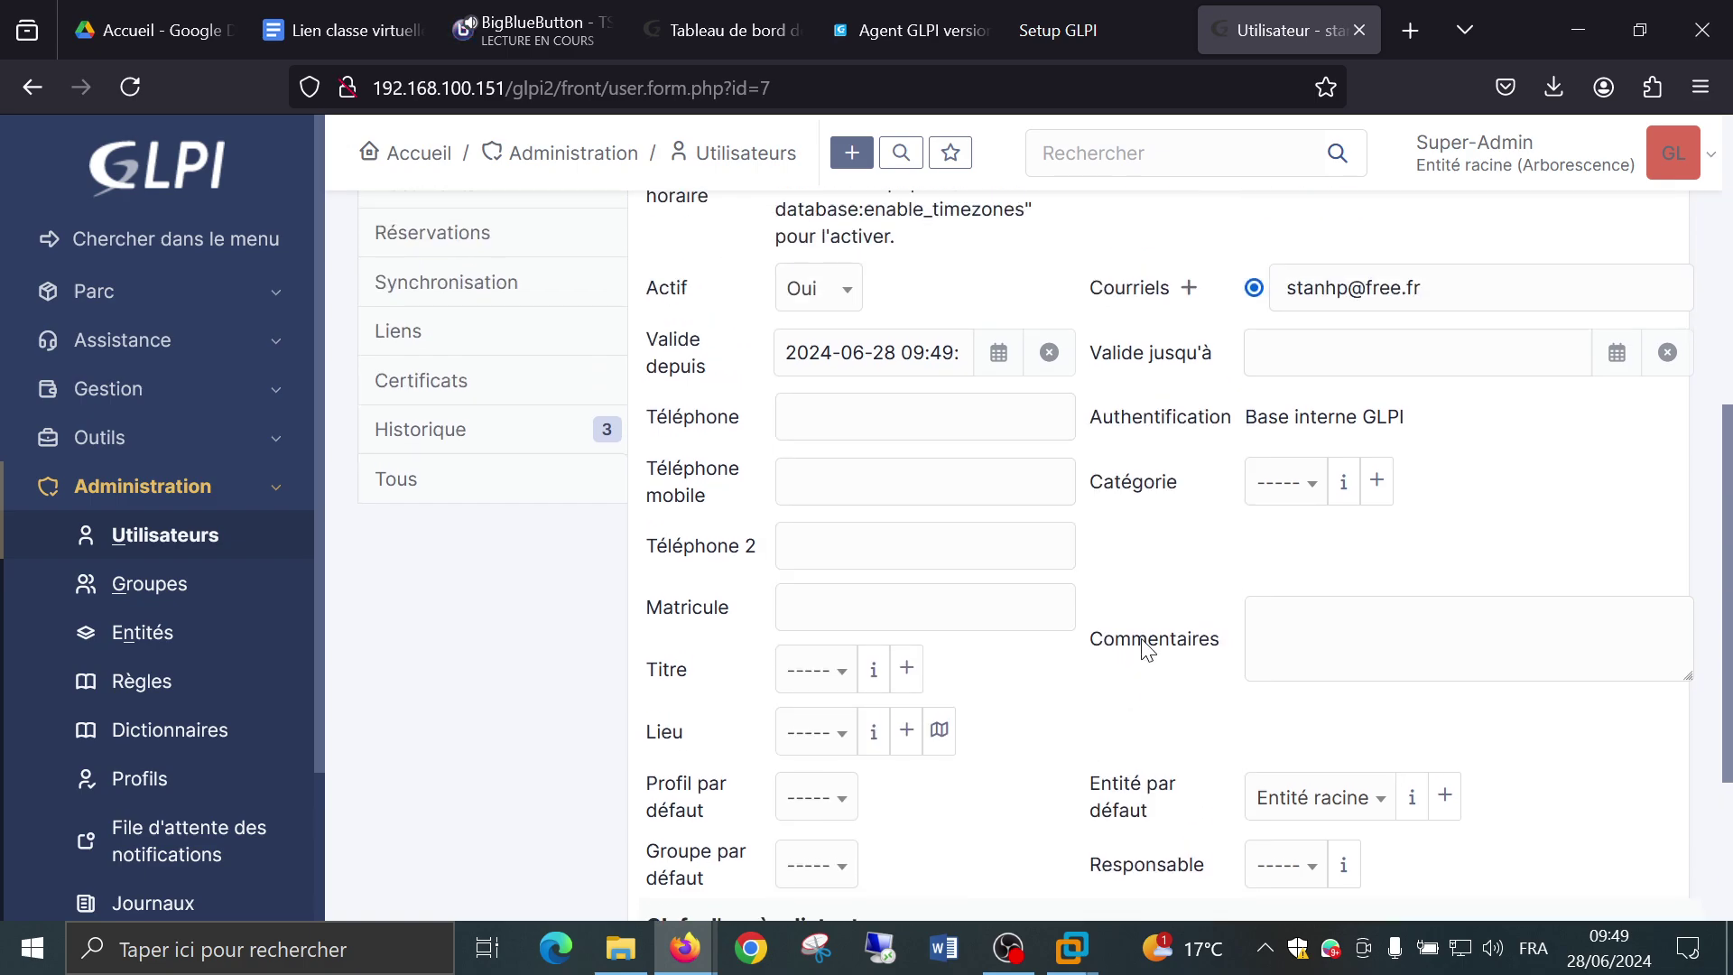
scroll(1144, 646, up, 2)
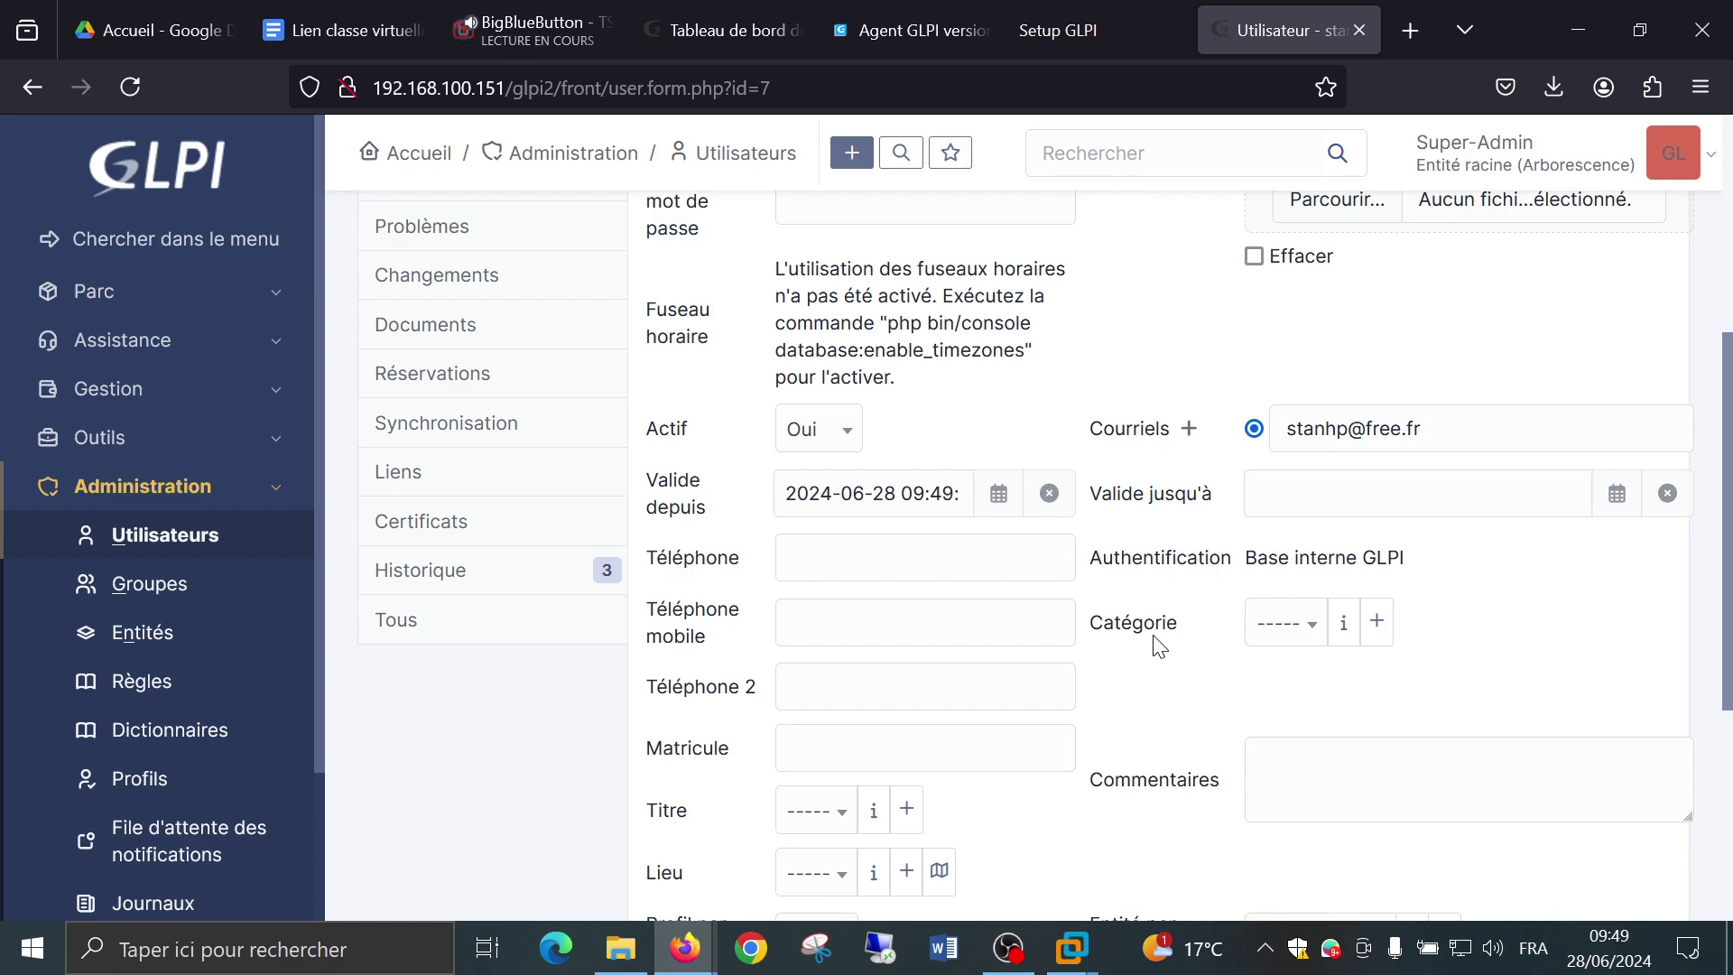
scroll(1189, 645, down, 6)
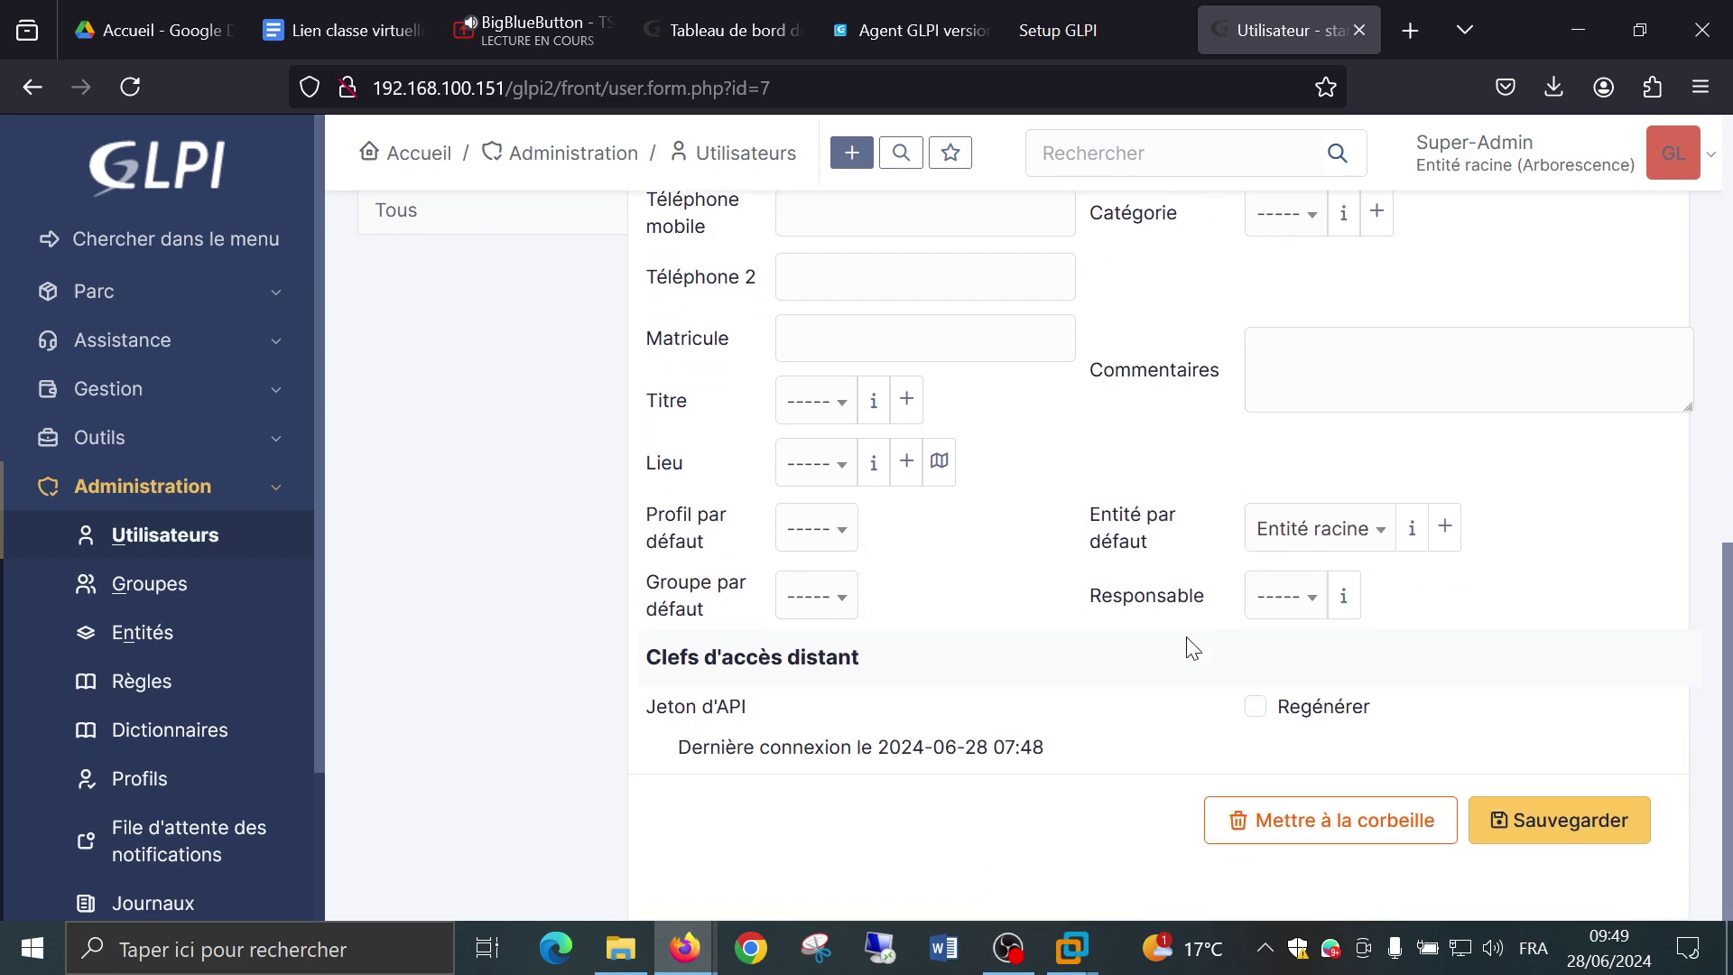
Keep Entité racine as stan's default entity.
click(1286, 530)
click(1158, 481)
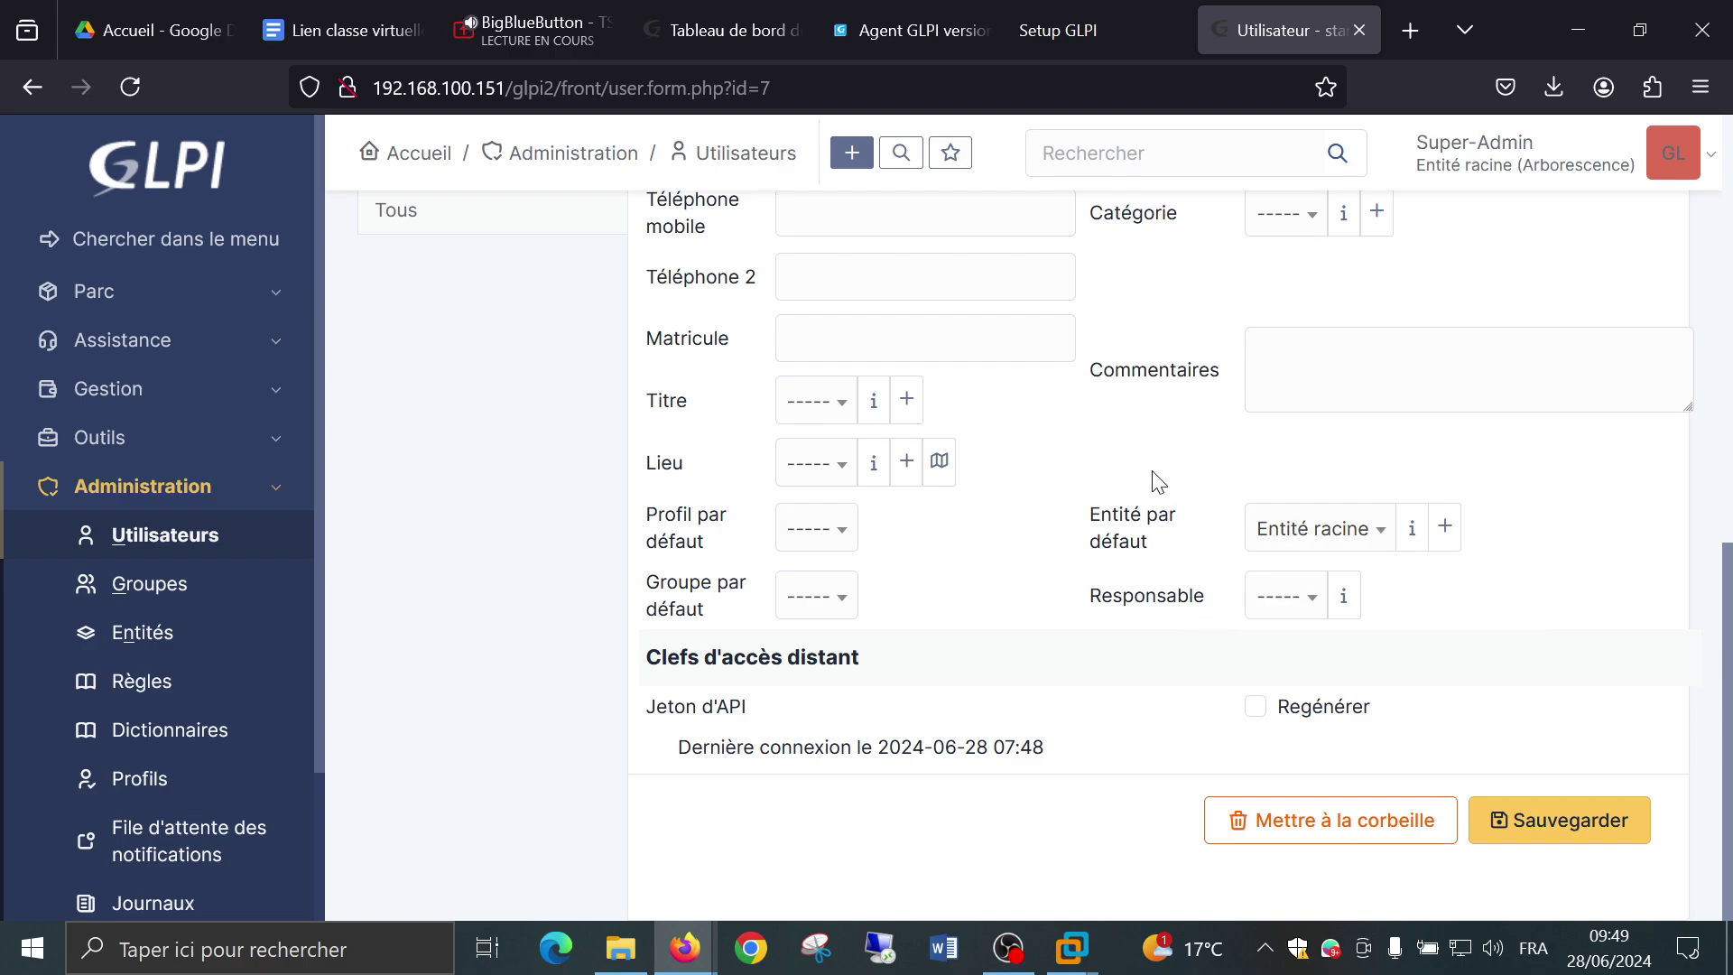
click(1148, 516)
click(1095, 540)
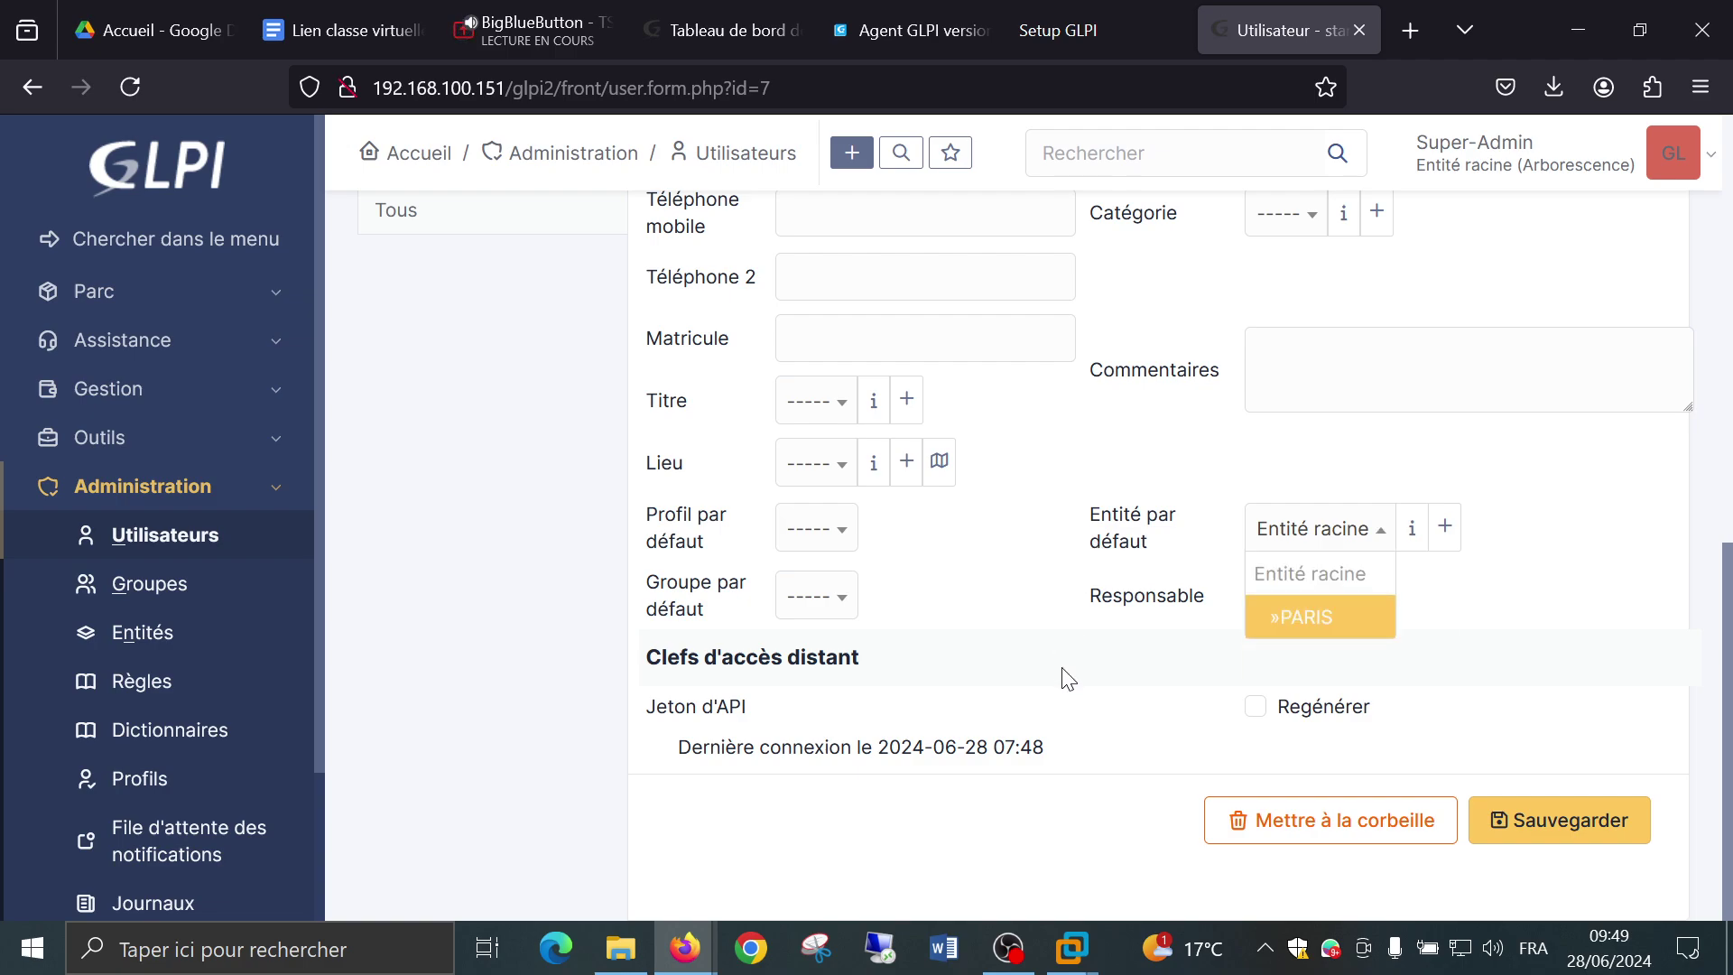
click(1118, 654)
Make glpi stan's supervisor.
click(1280, 597)
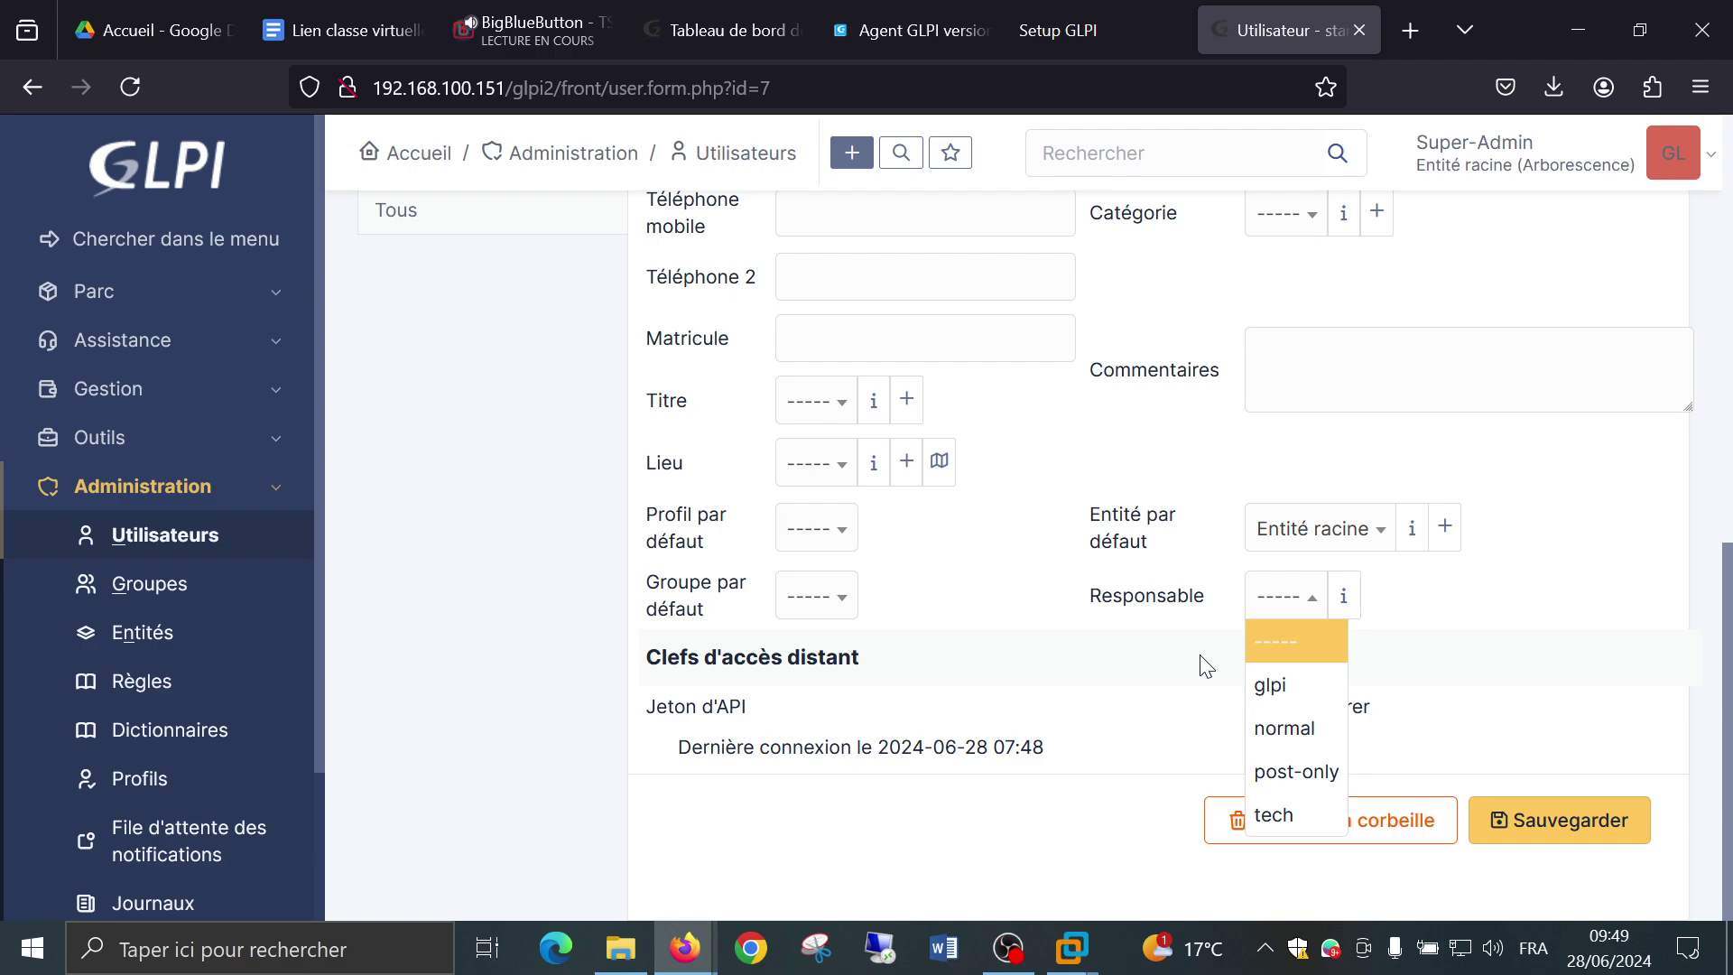
click(1257, 688)
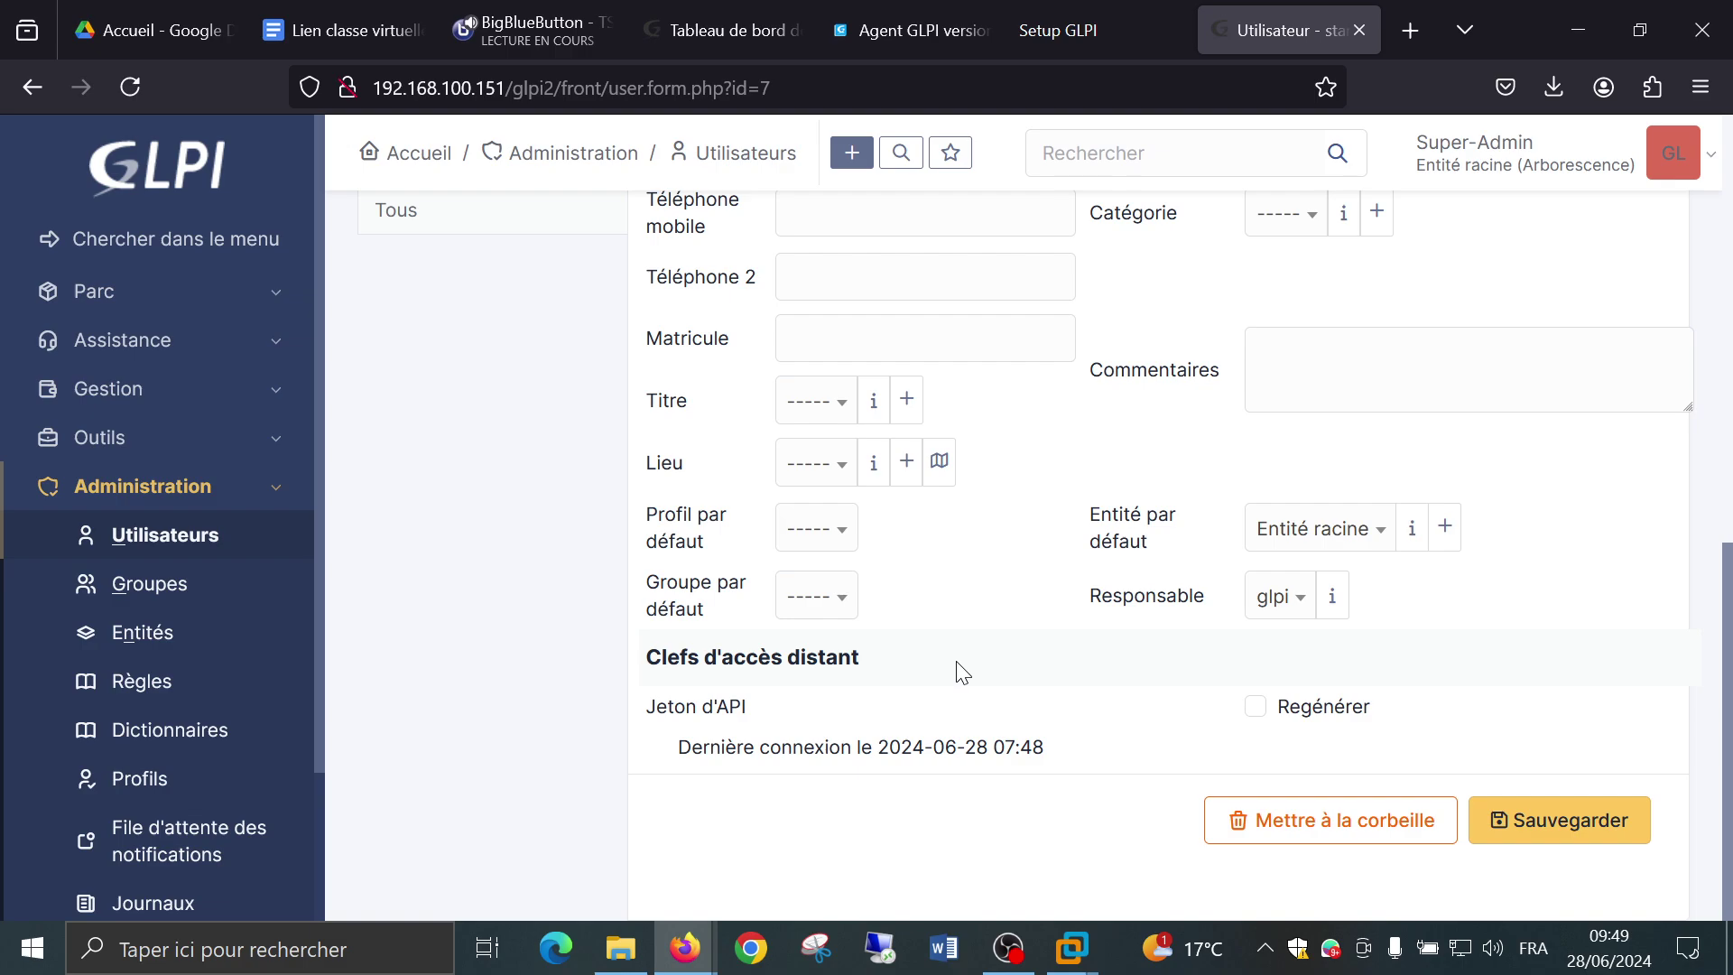
scroll(963, 672, up, 3)
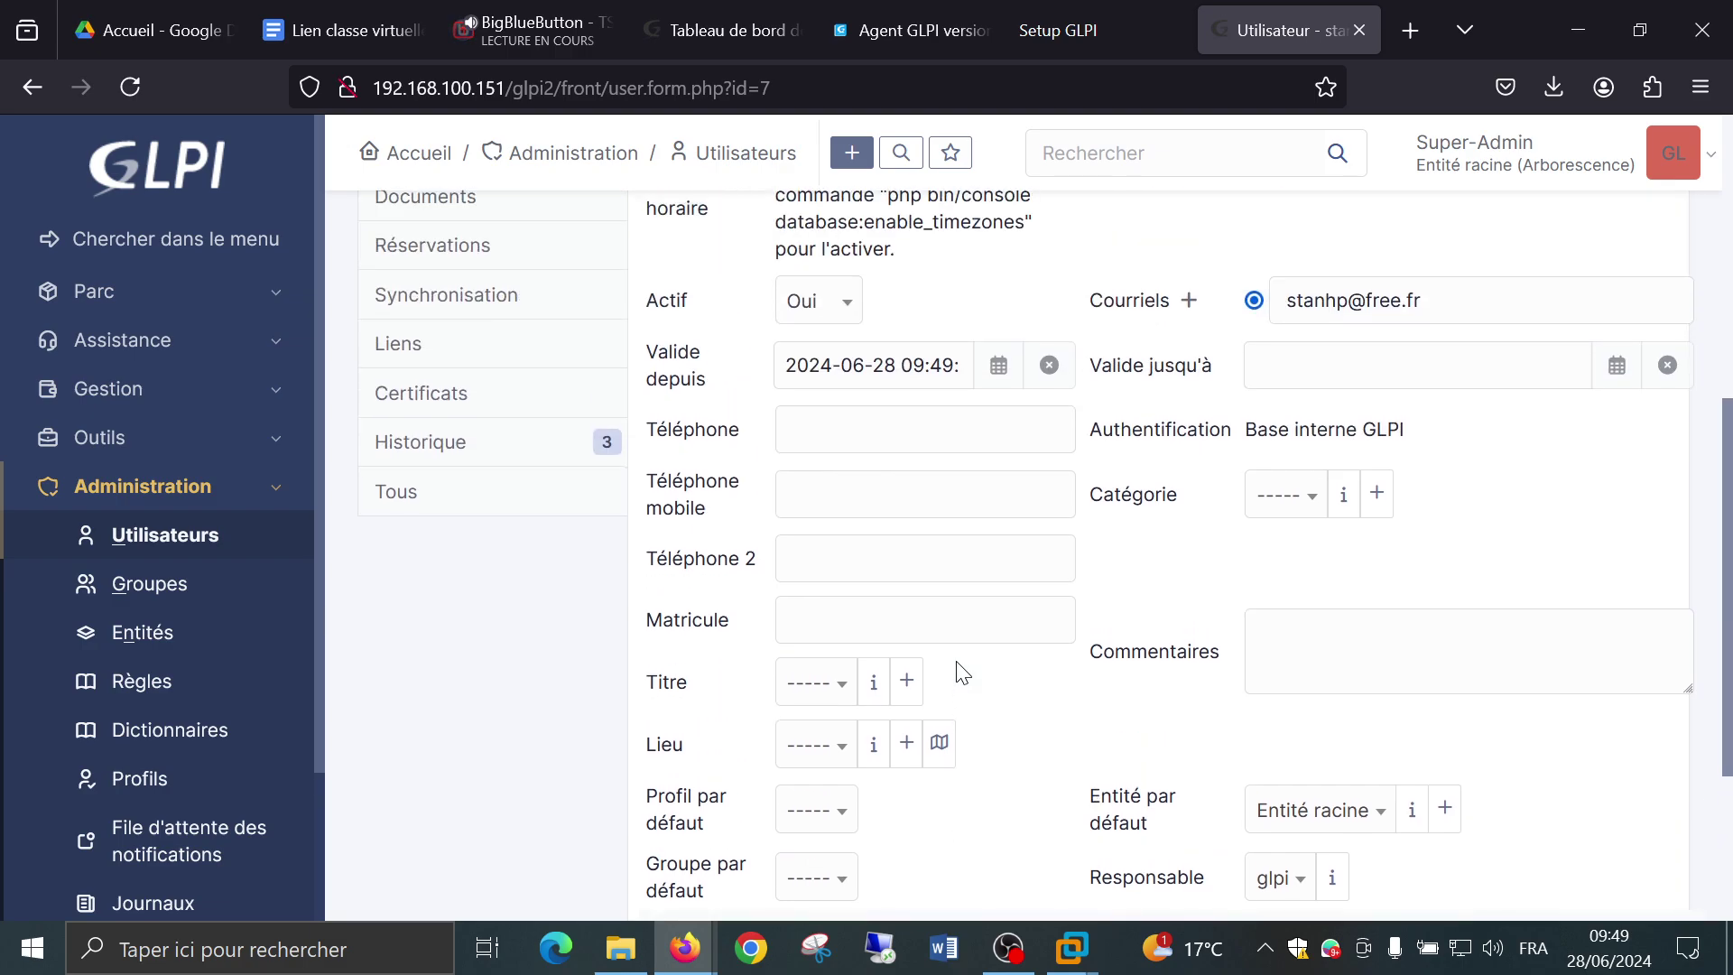
scroll(962, 672, down, 2)
Check the location choices without changing them, returning to the login and password fields.
click(844, 606)
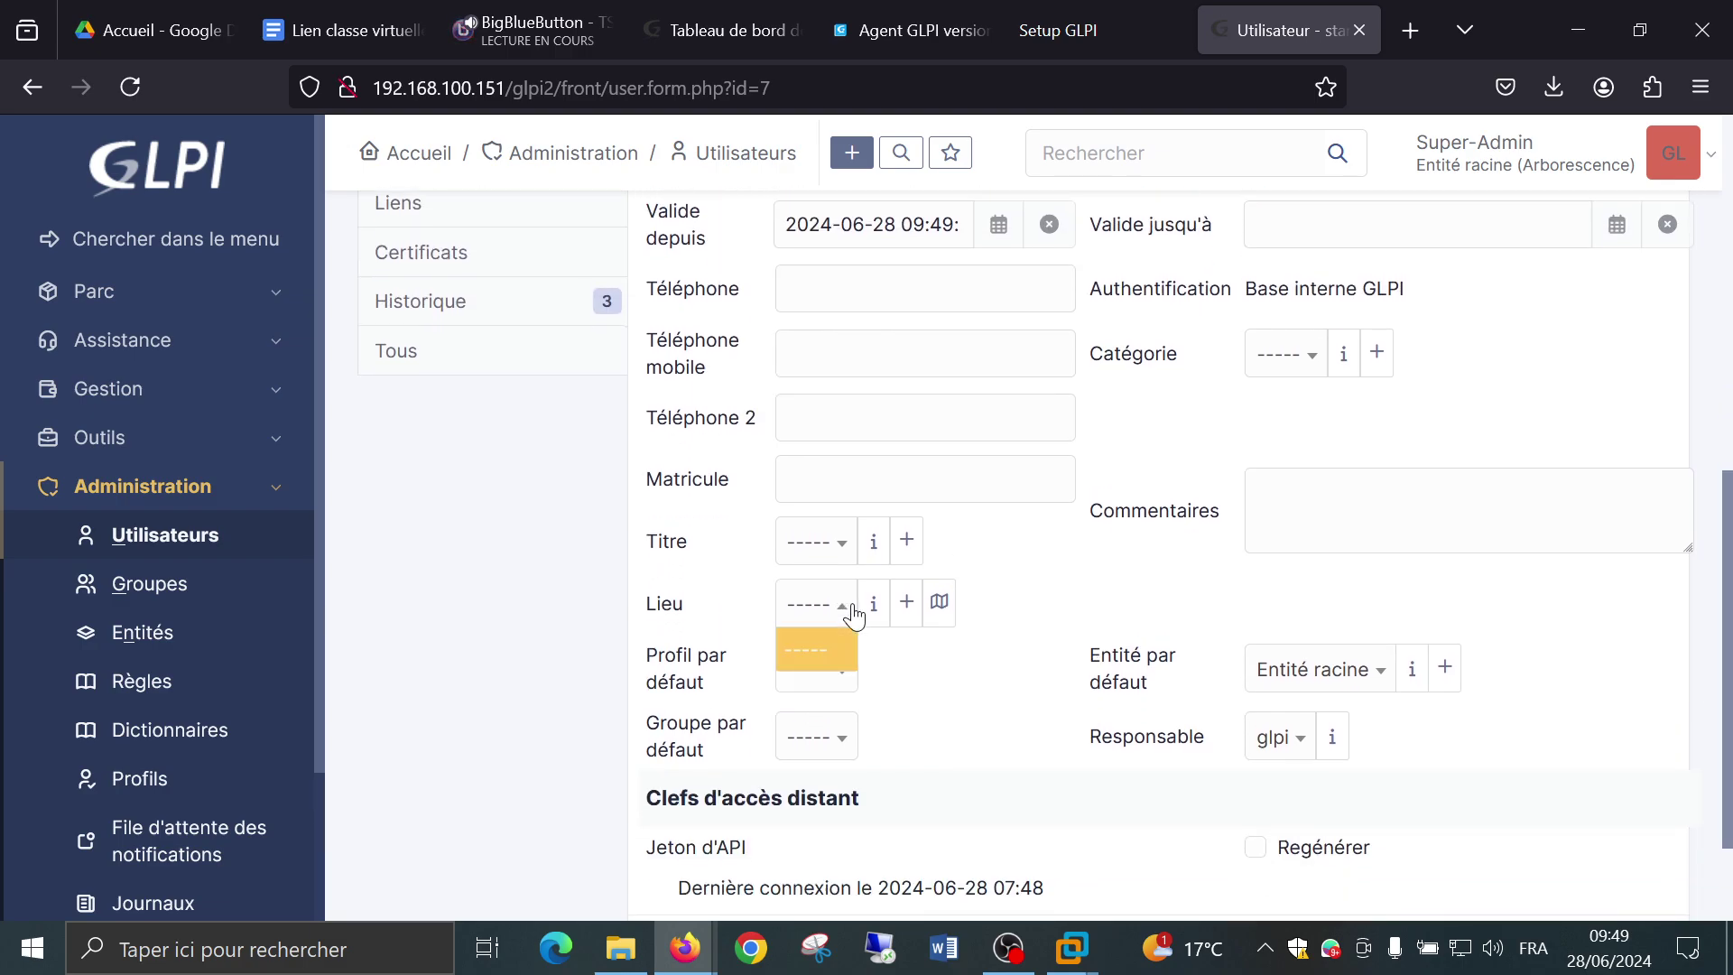
click(1048, 586)
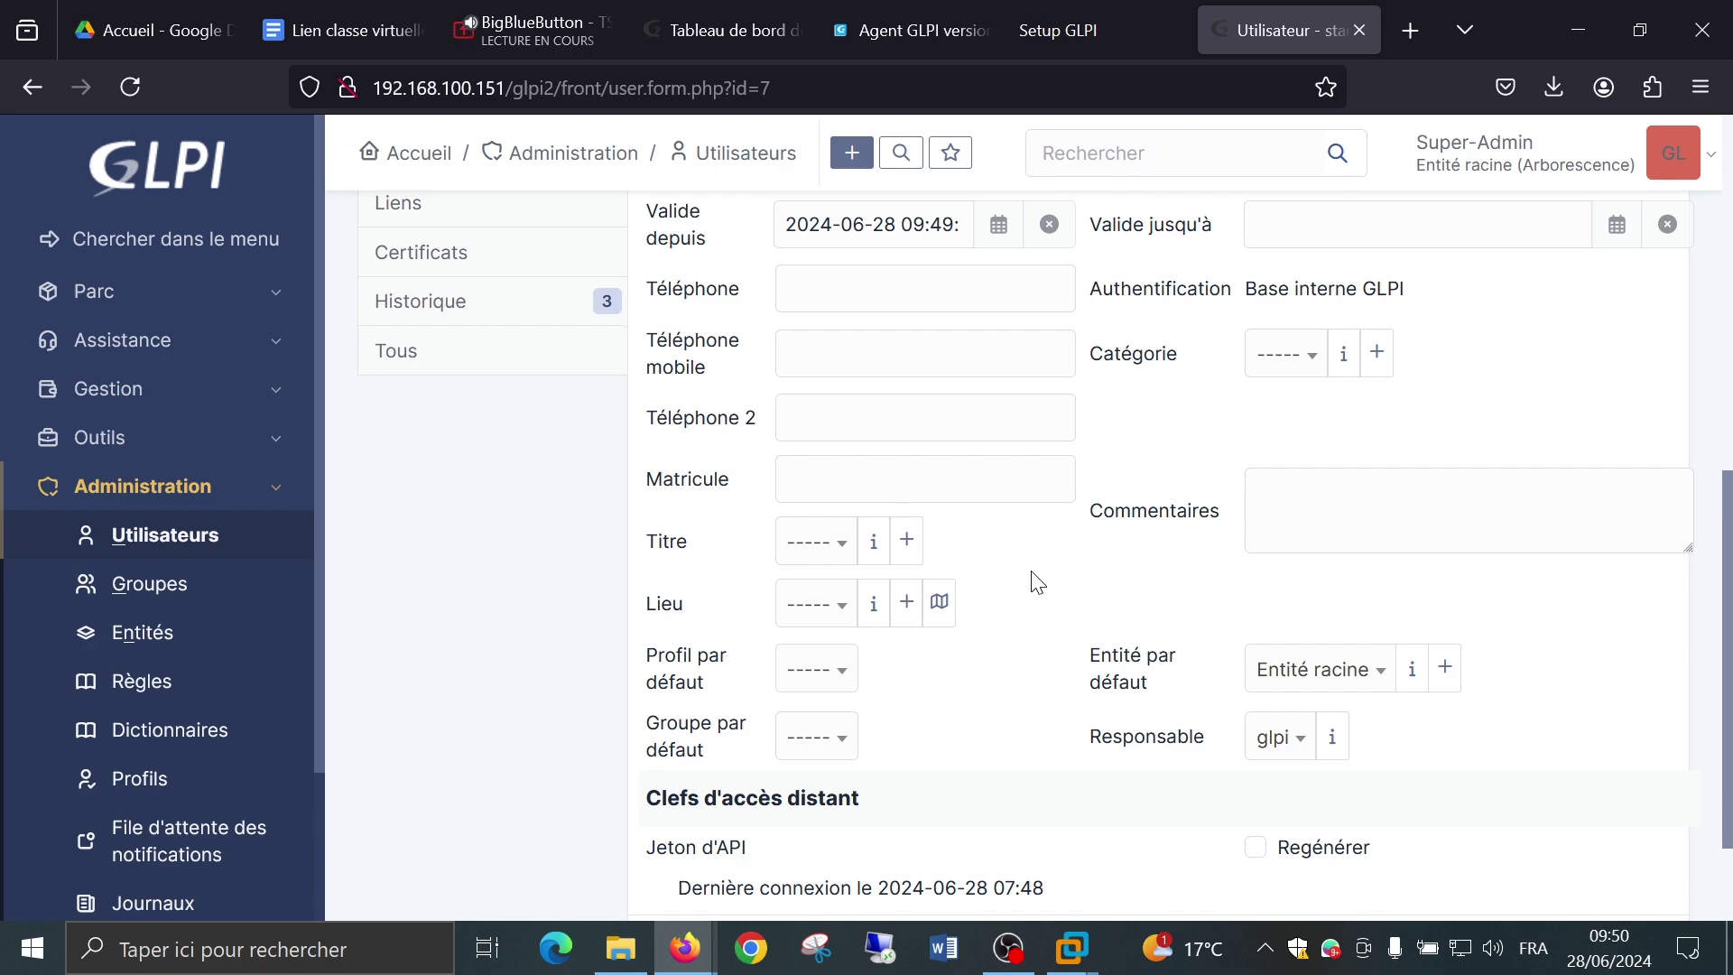
scroll(684, 585, up, 4)
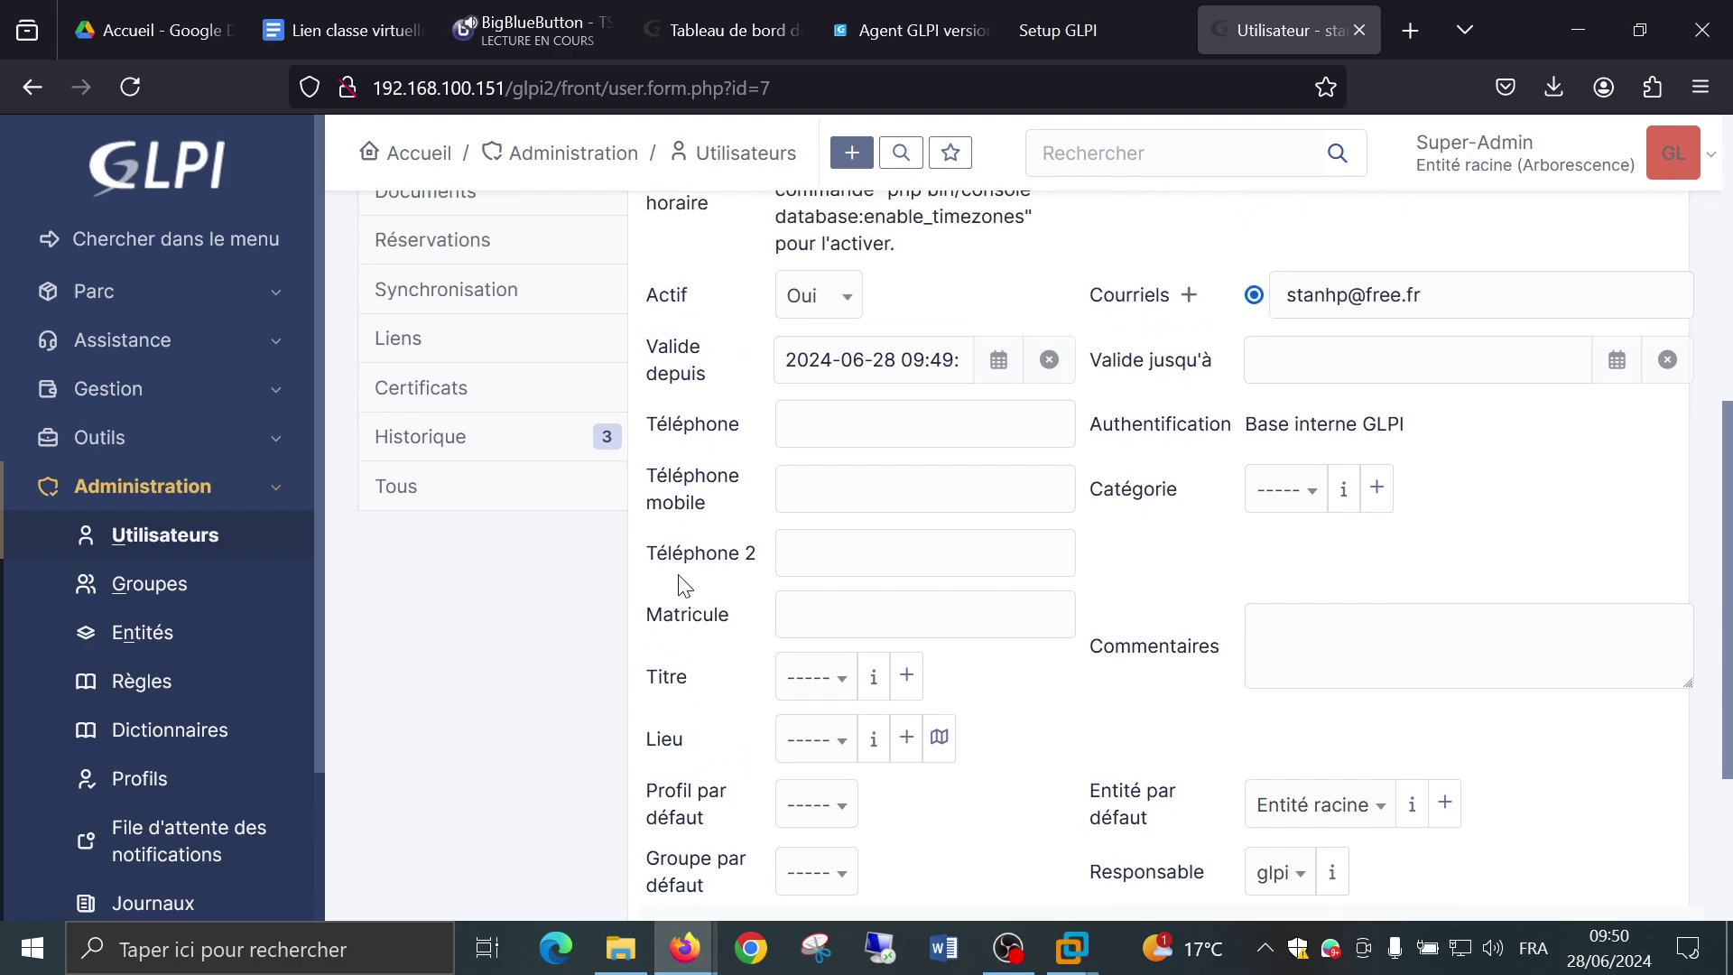
scroll(684, 585, up, 4)
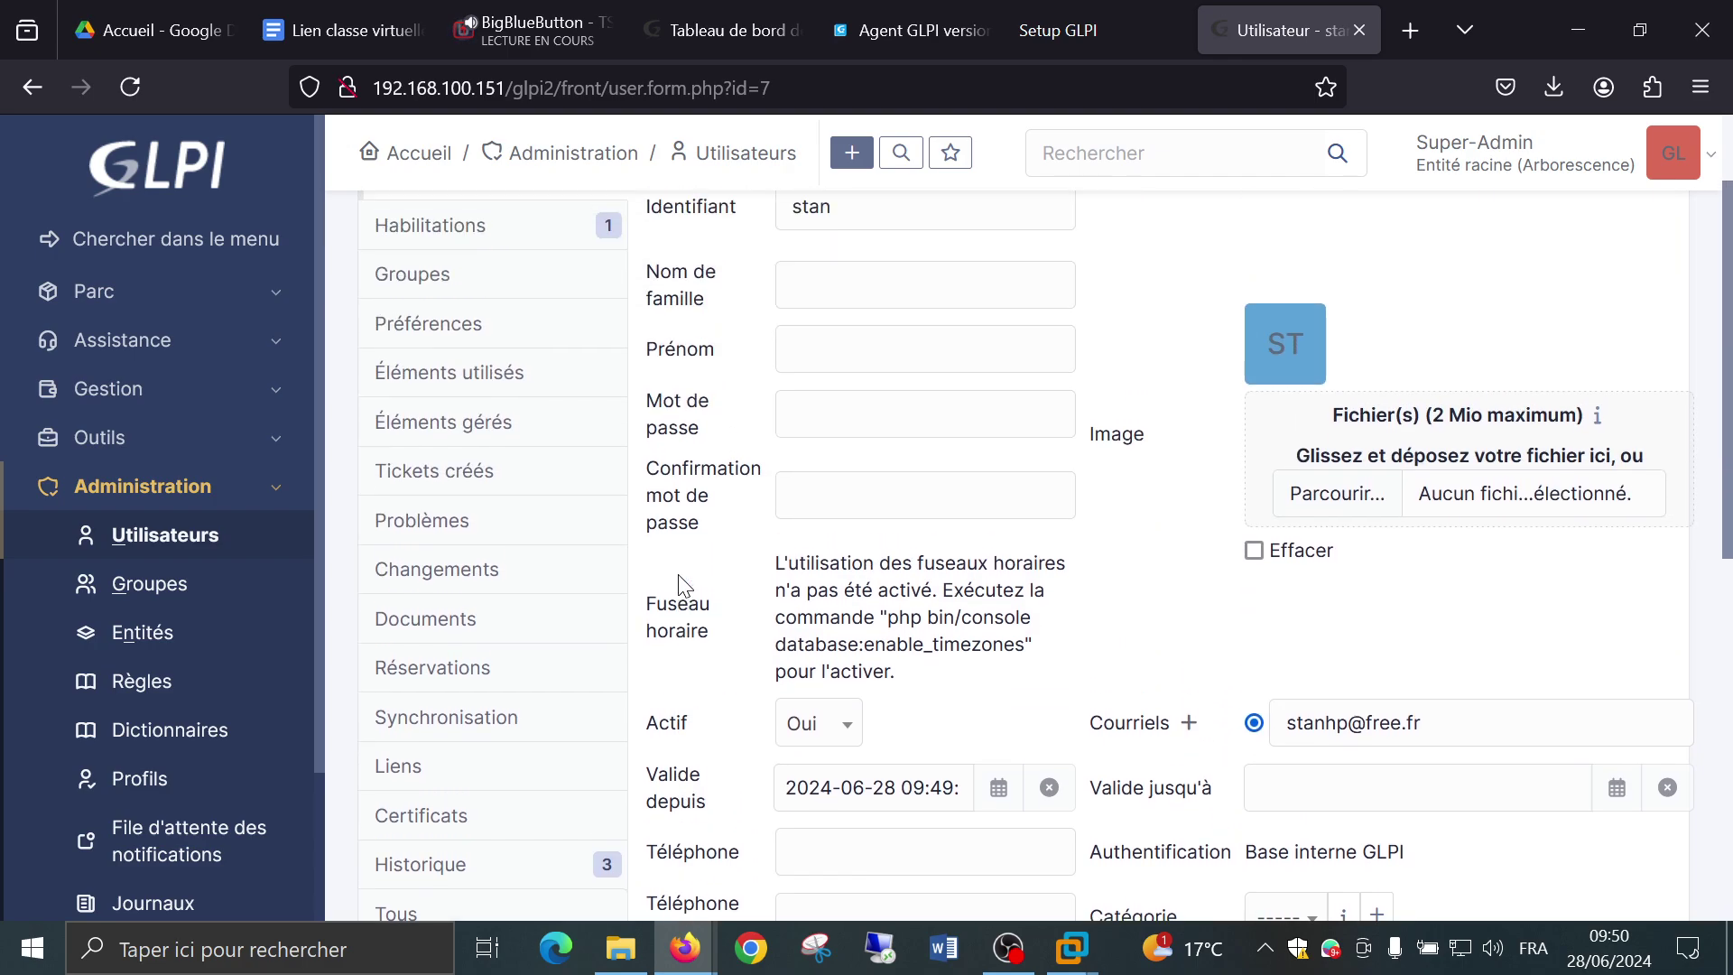
scroll(685, 585, up, 2)
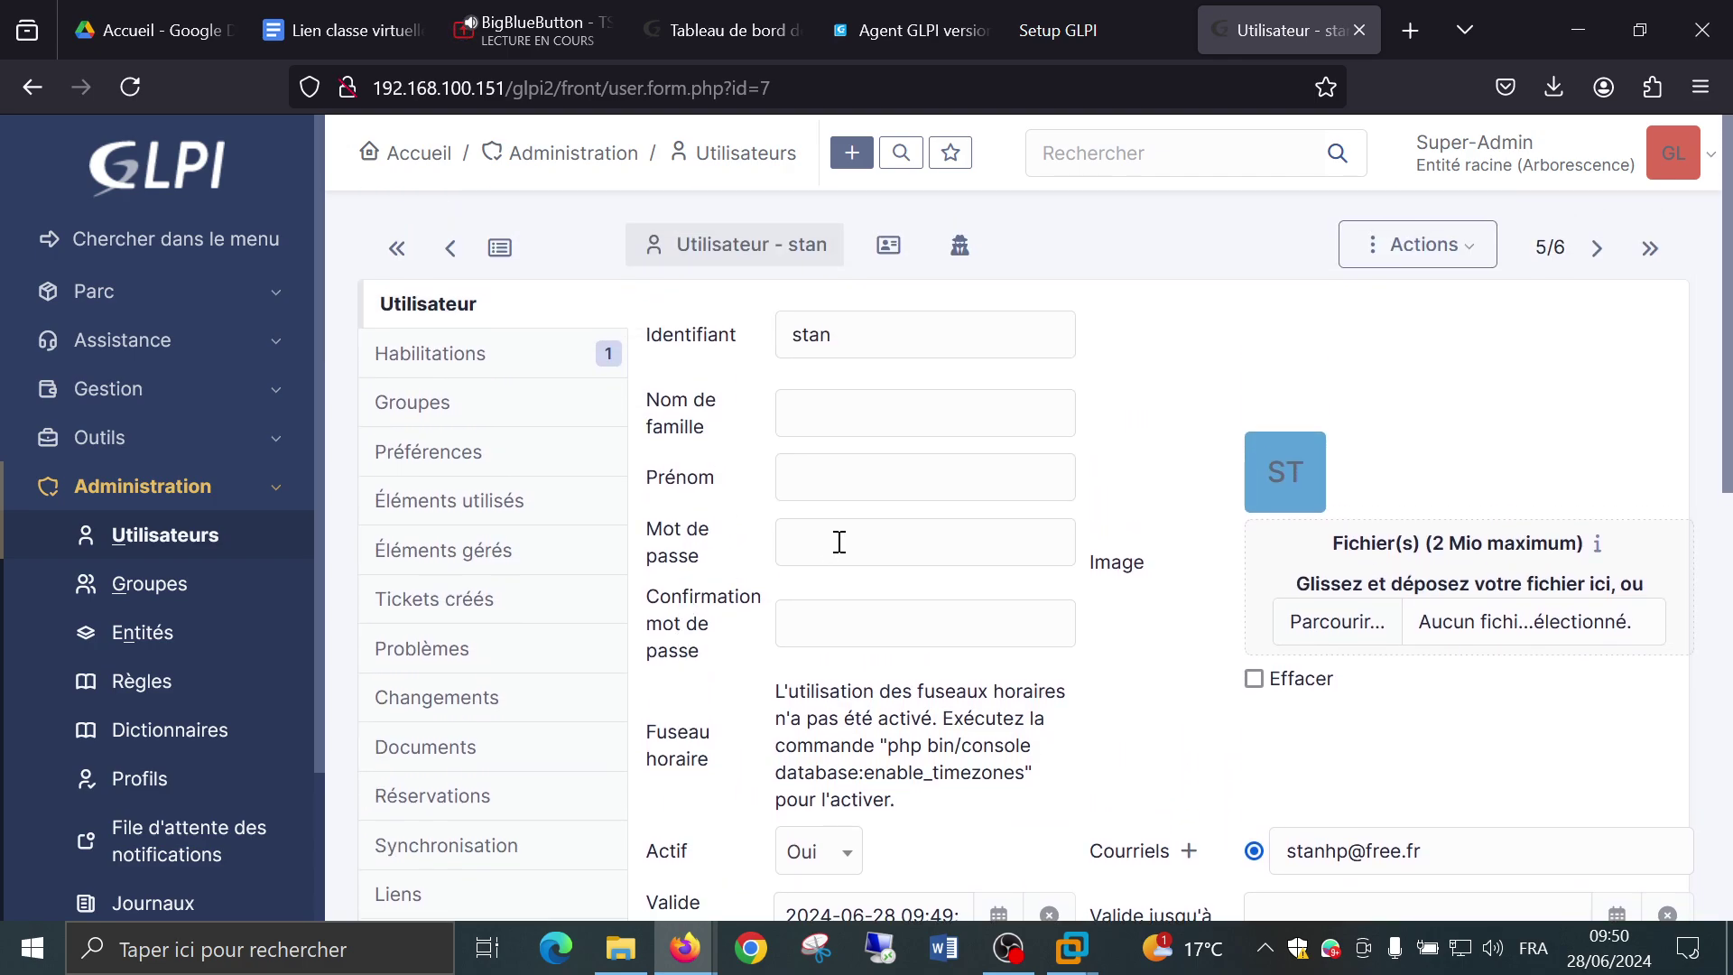
Enter and confirm a new password for stan and save the record.
click(839, 541)
text(stan)
key(Tab)
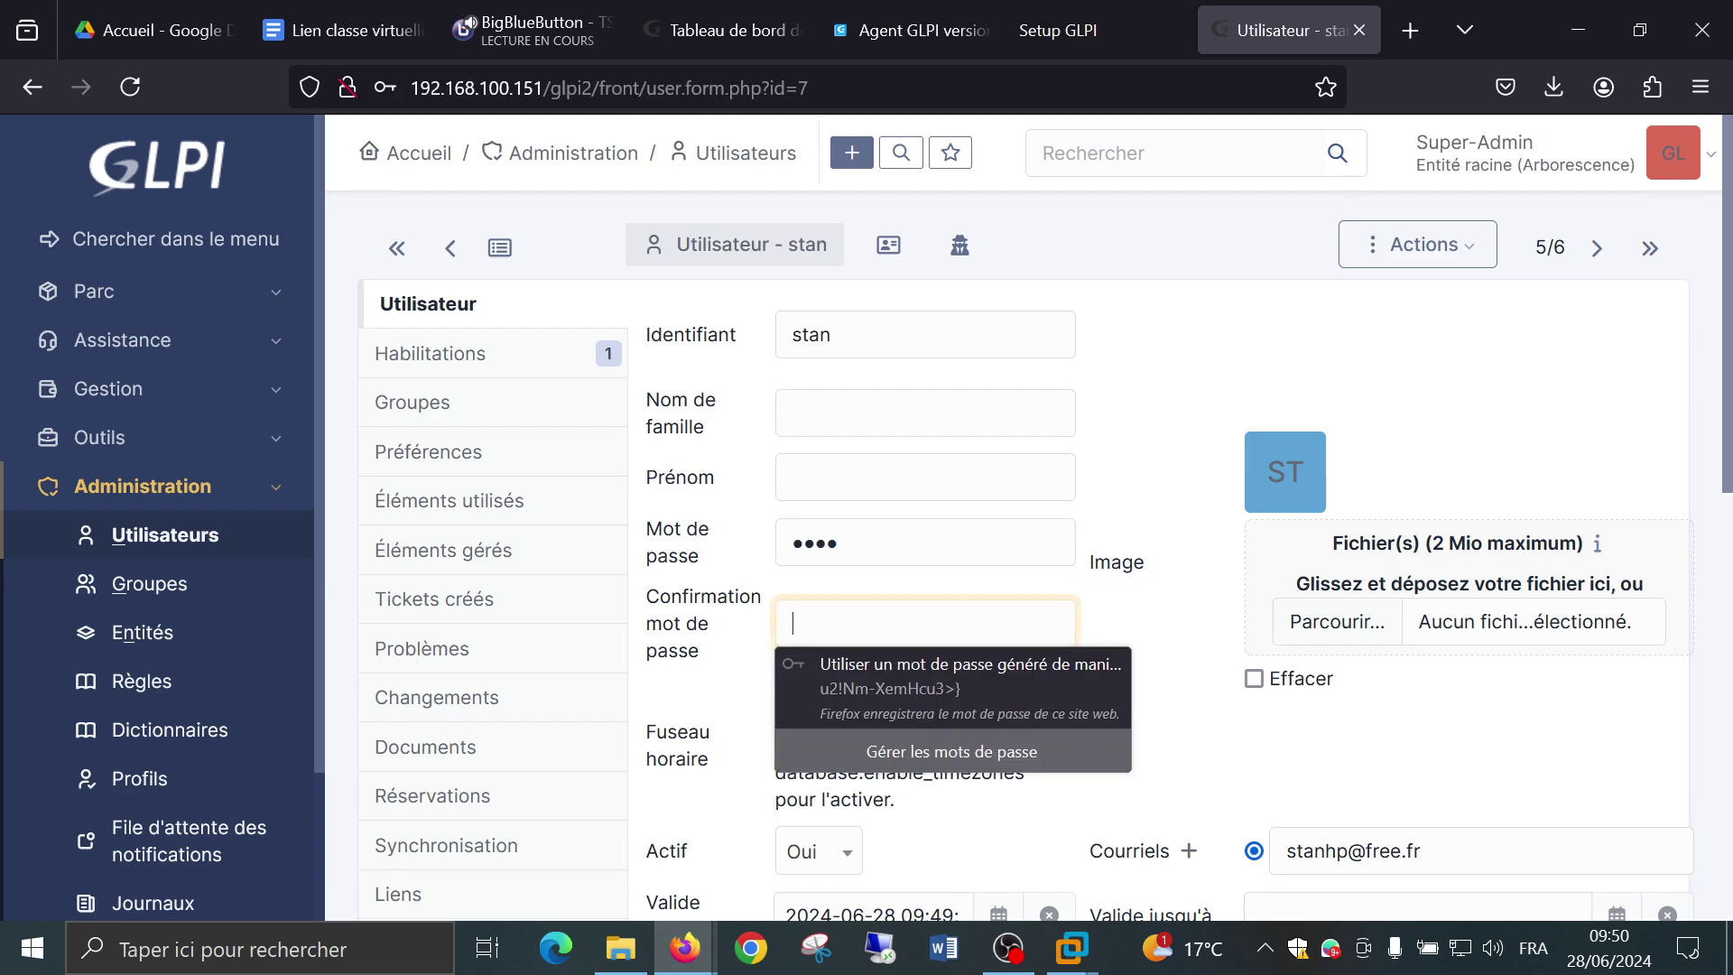
text(stan)
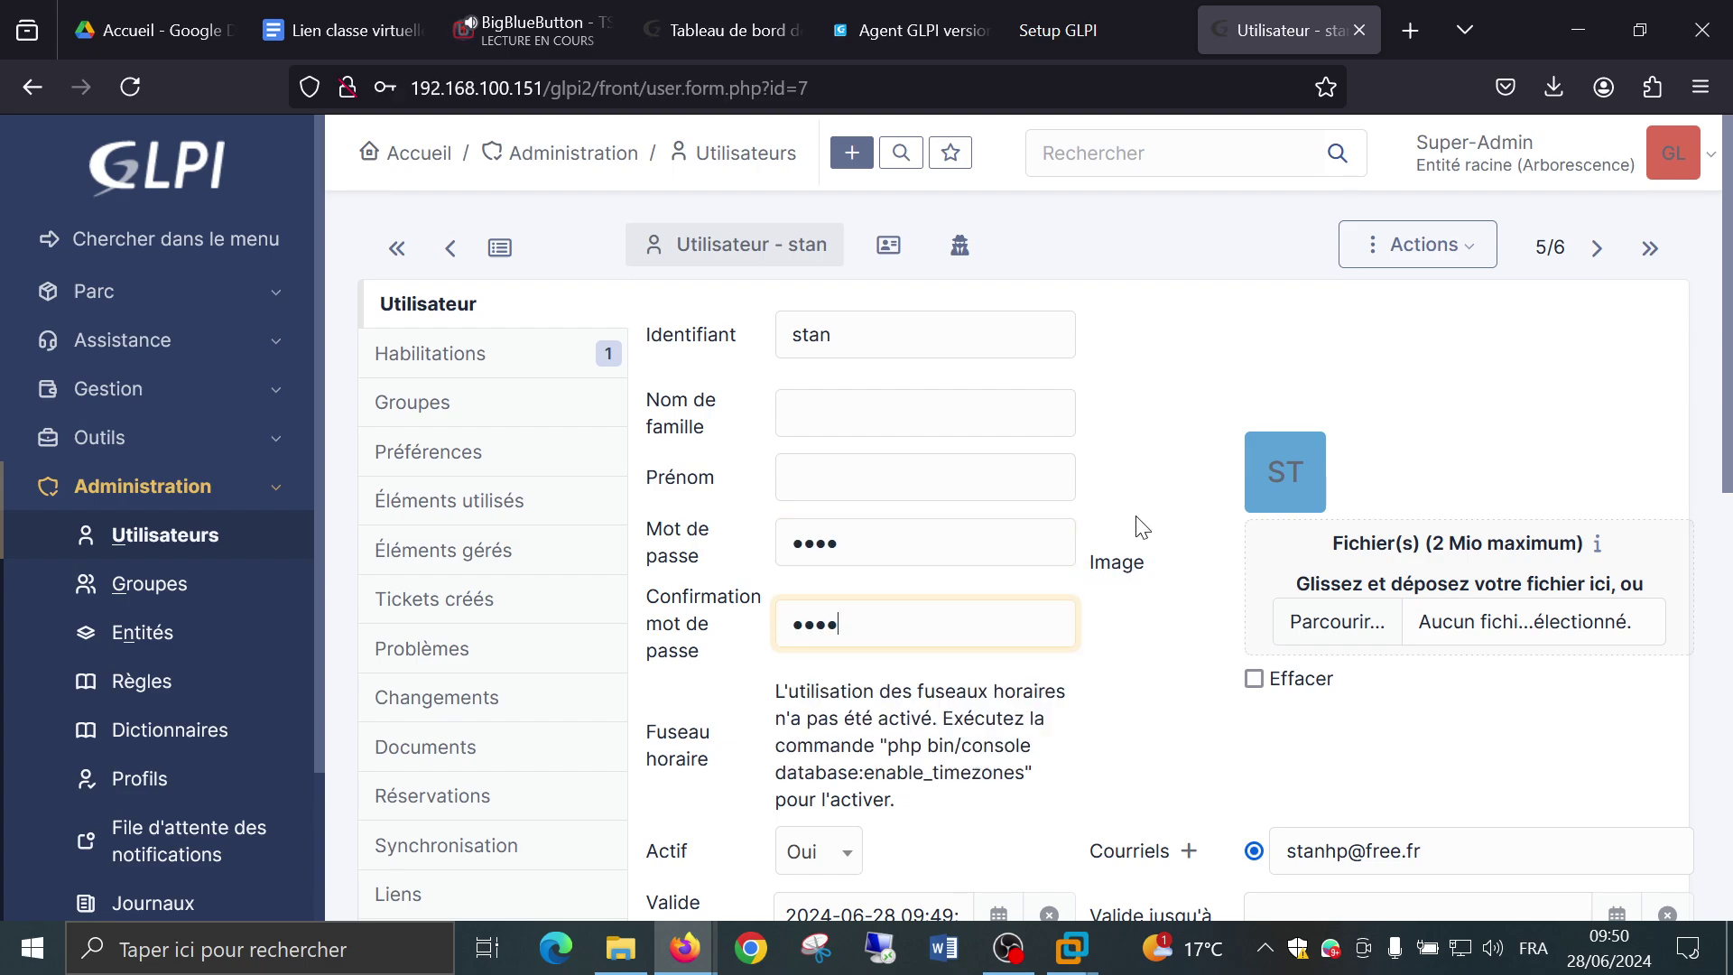
click(1158, 534)
scroll(1158, 534, down, 2)
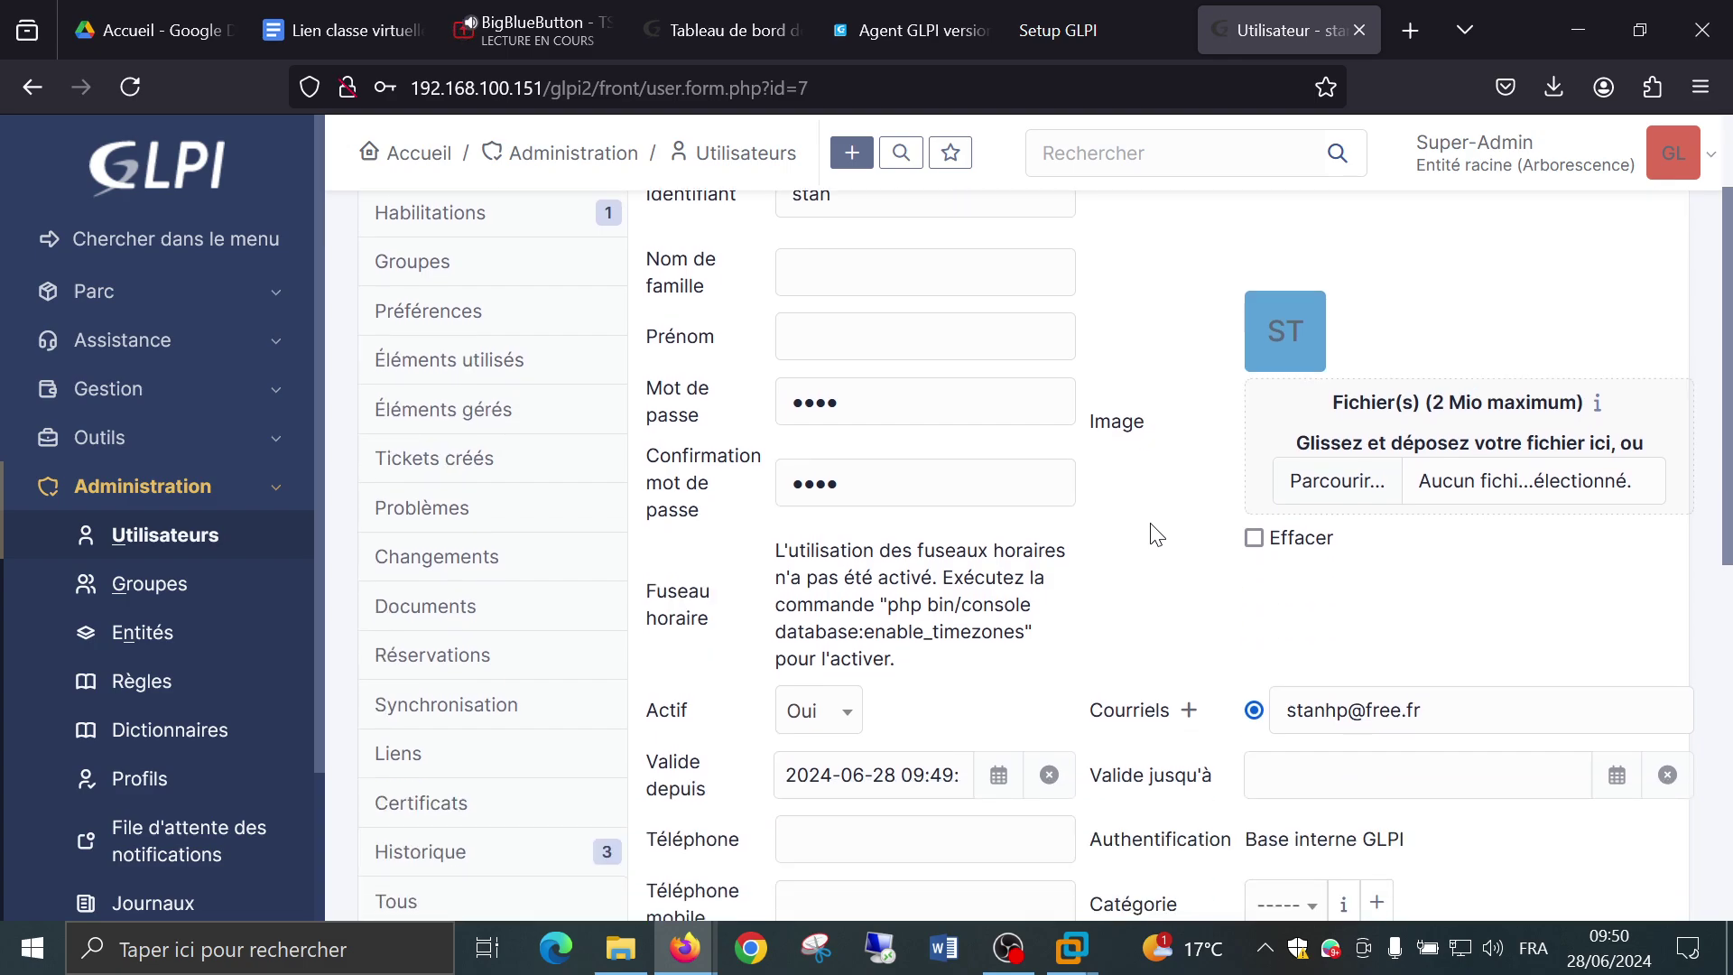
scroll(1159, 535, up, 2)
scroll(1158, 534, down, 12)
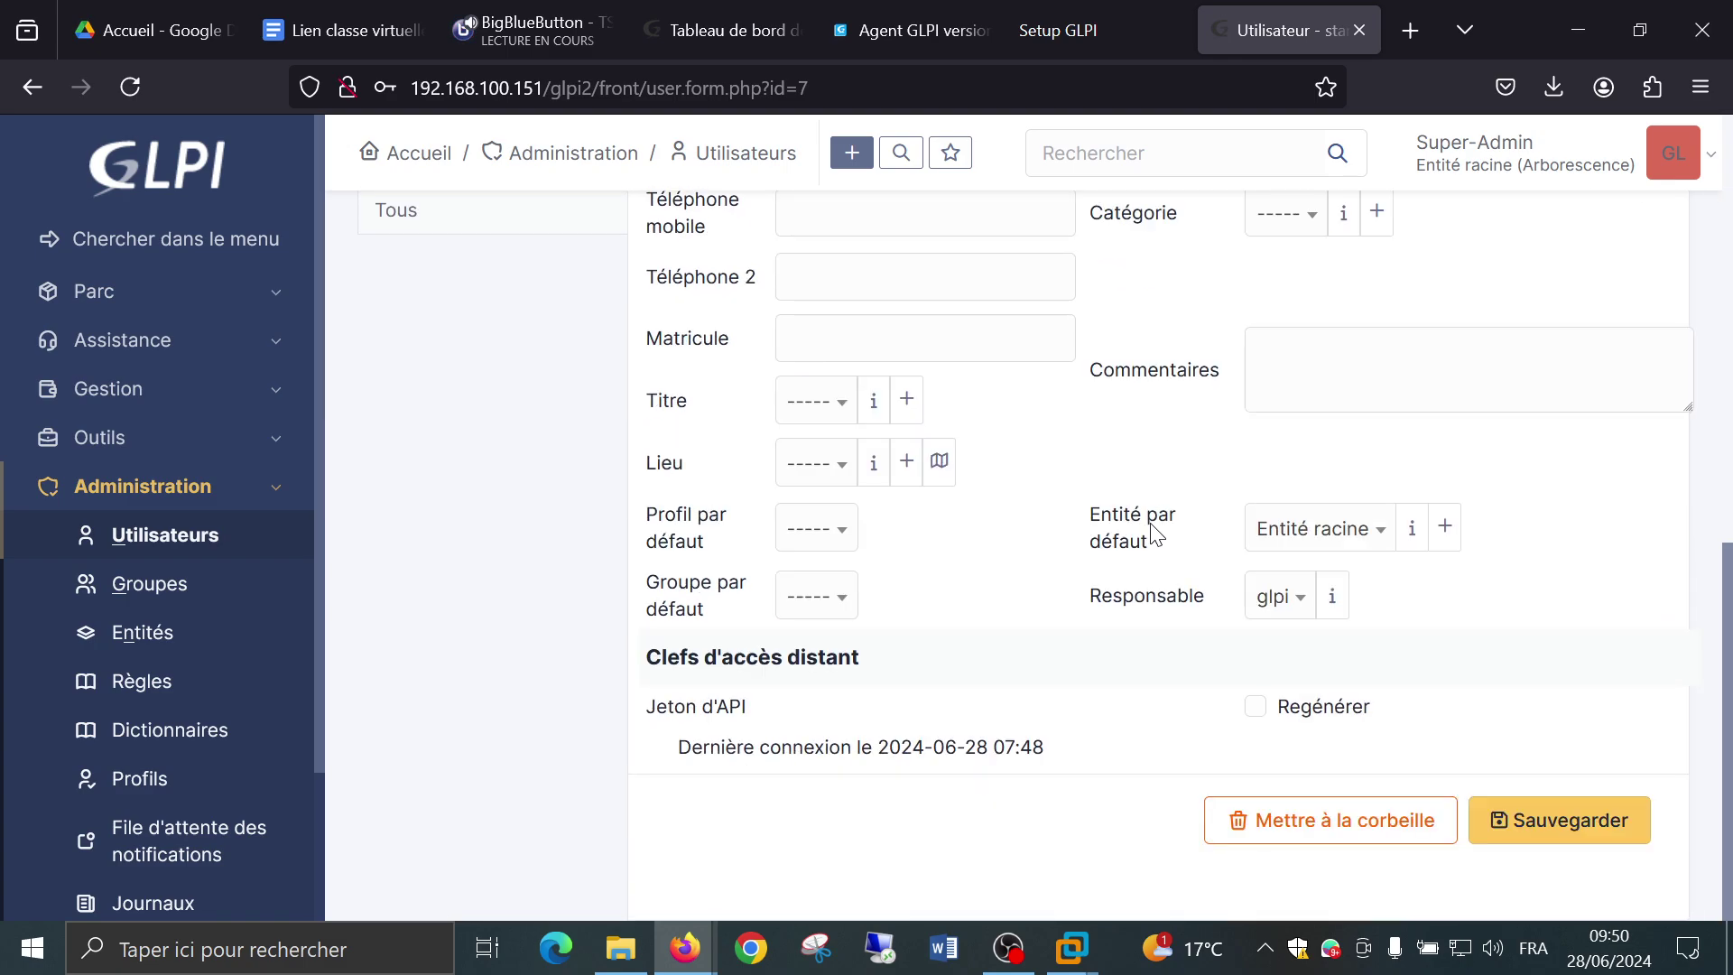
click(1532, 835)
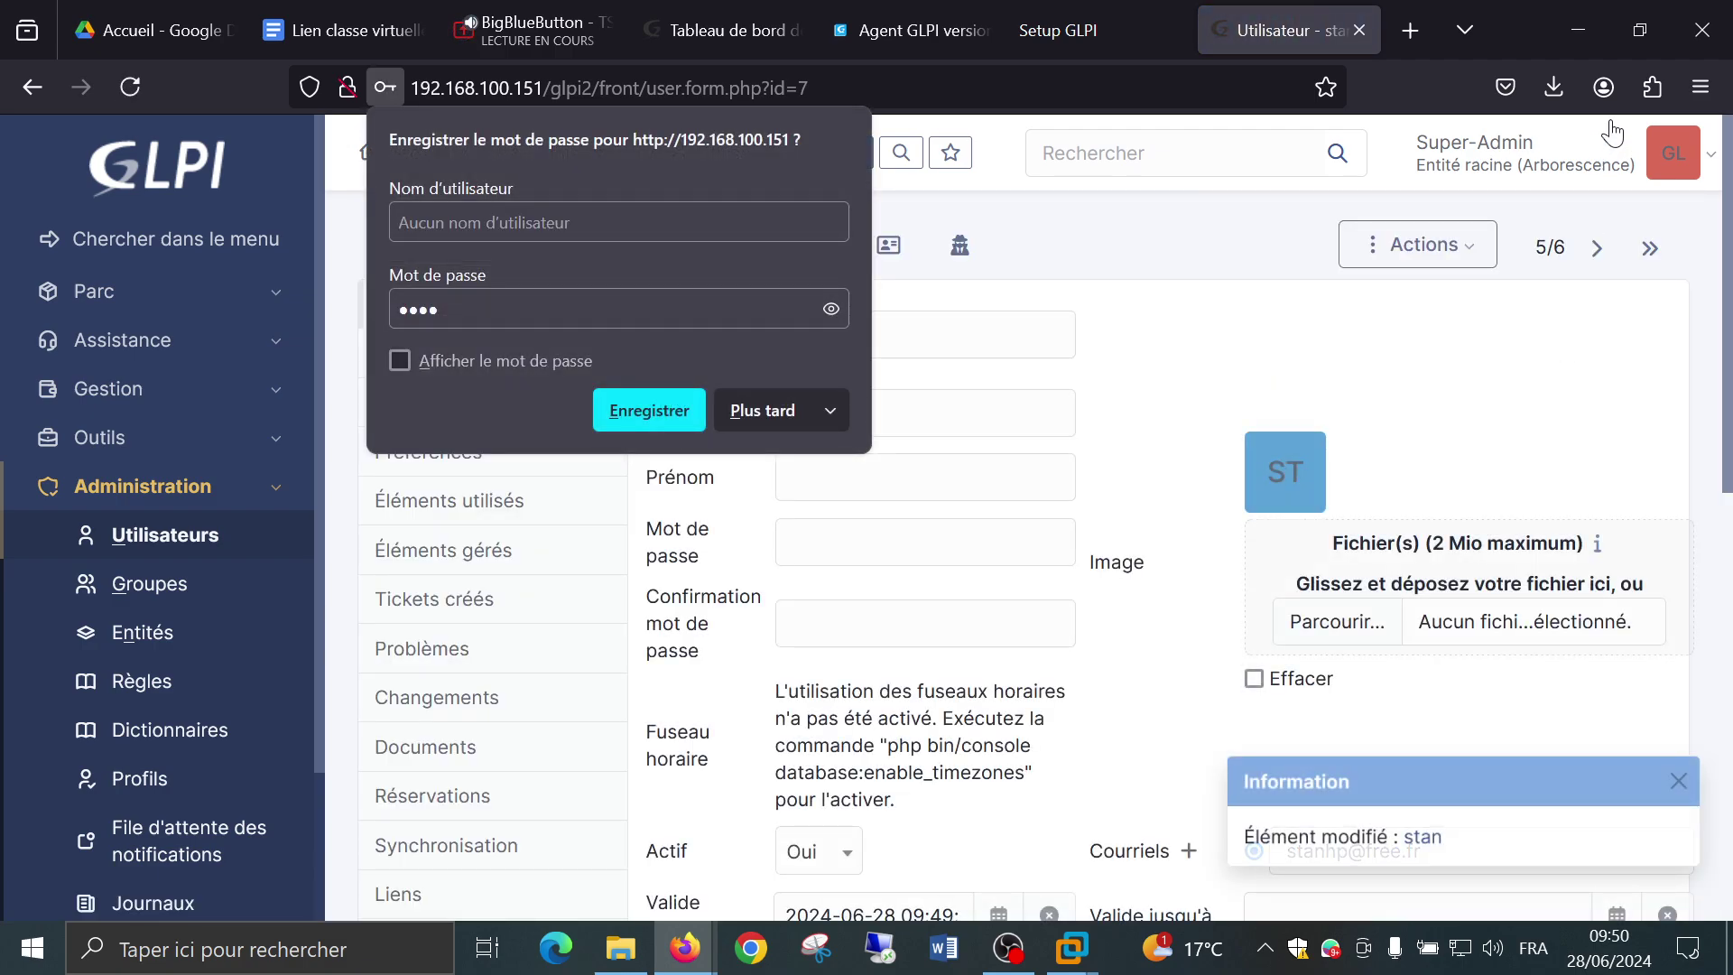
click(1697, 155)
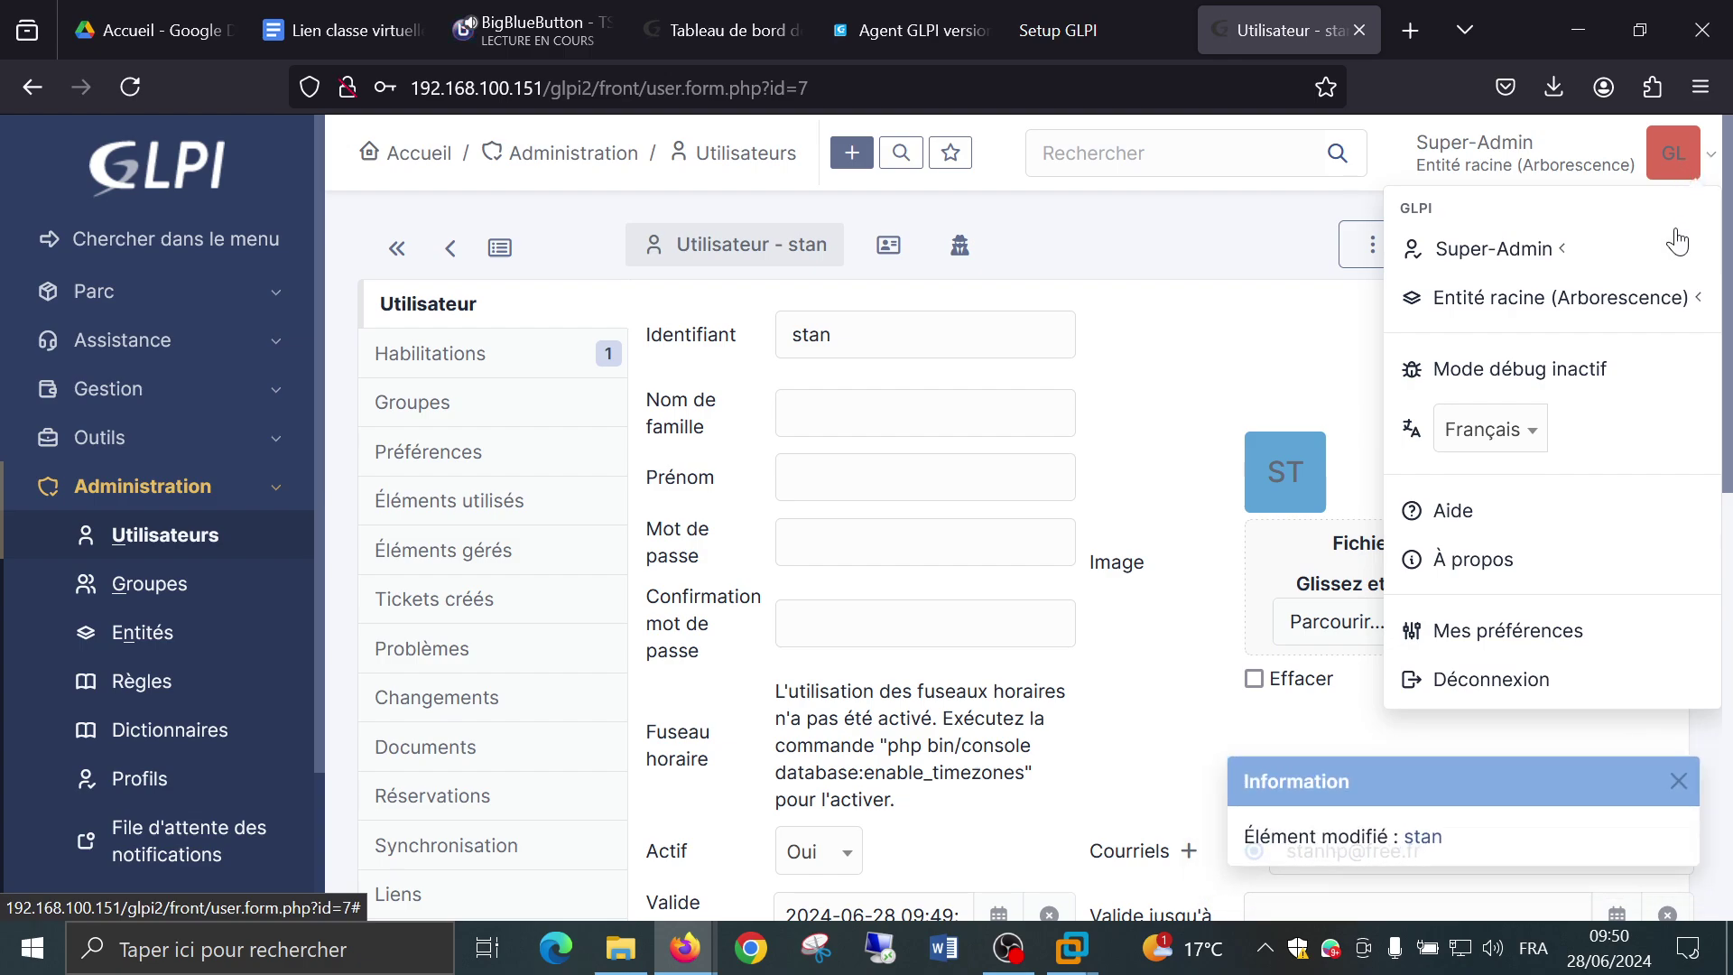
Log out of the admin session and try signing in with stan's credentials.
click(1522, 686)
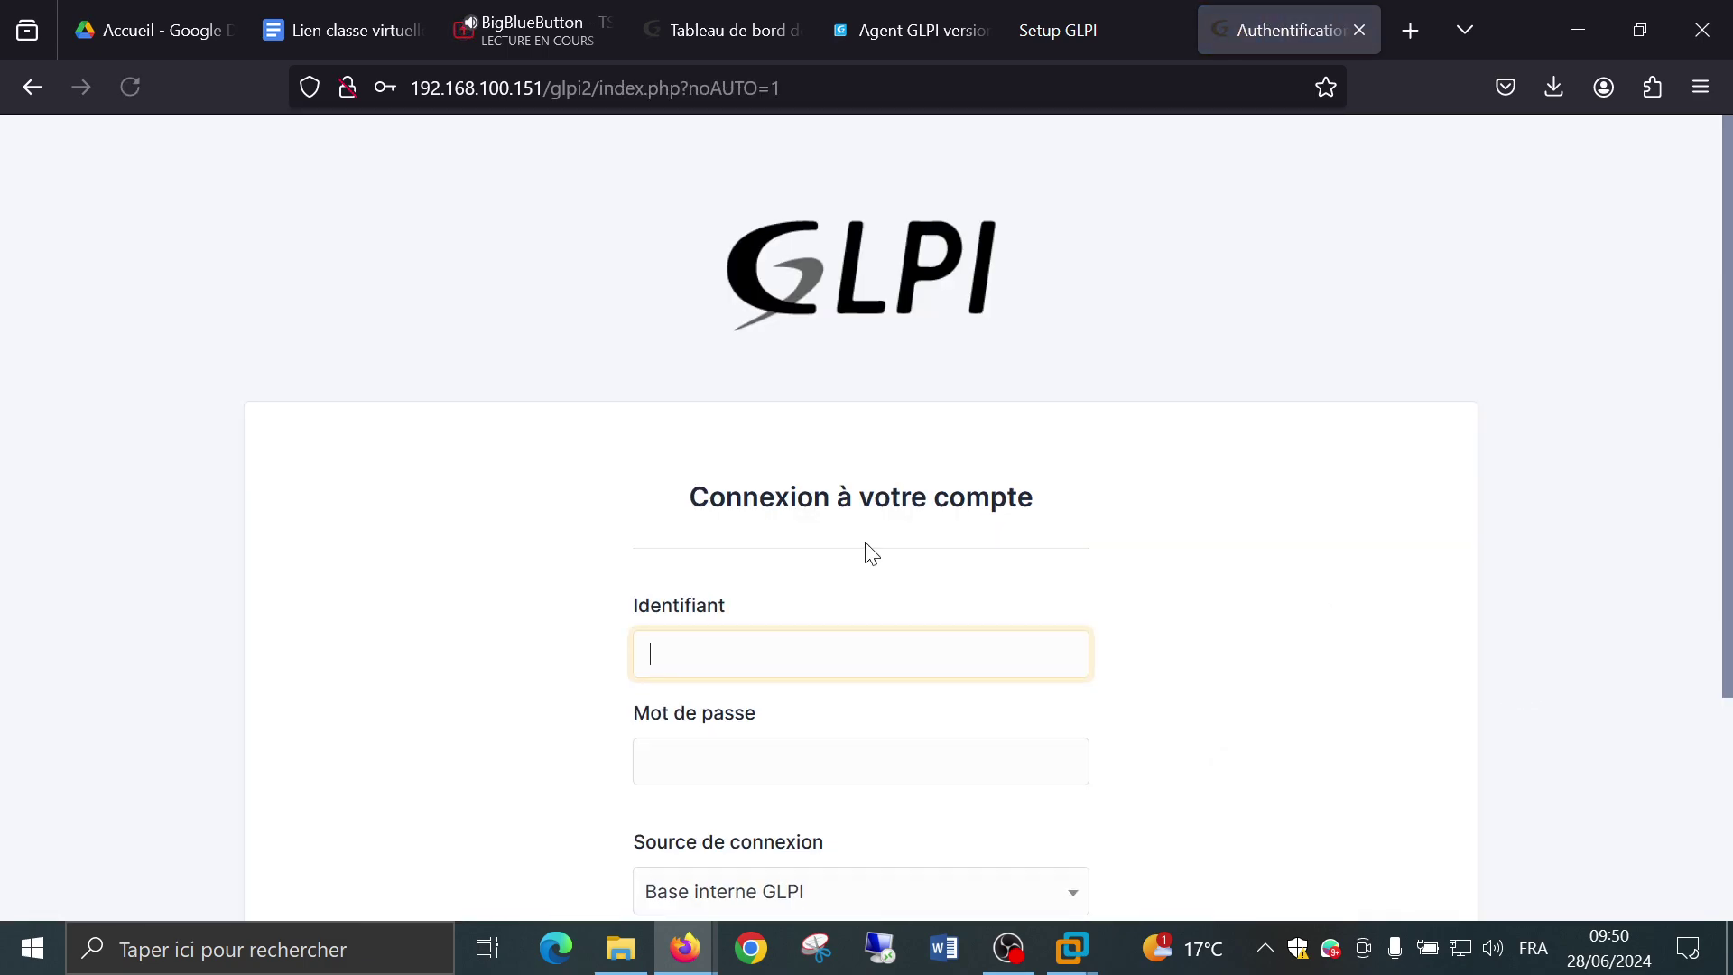
scroll(812, 470, down, 3)
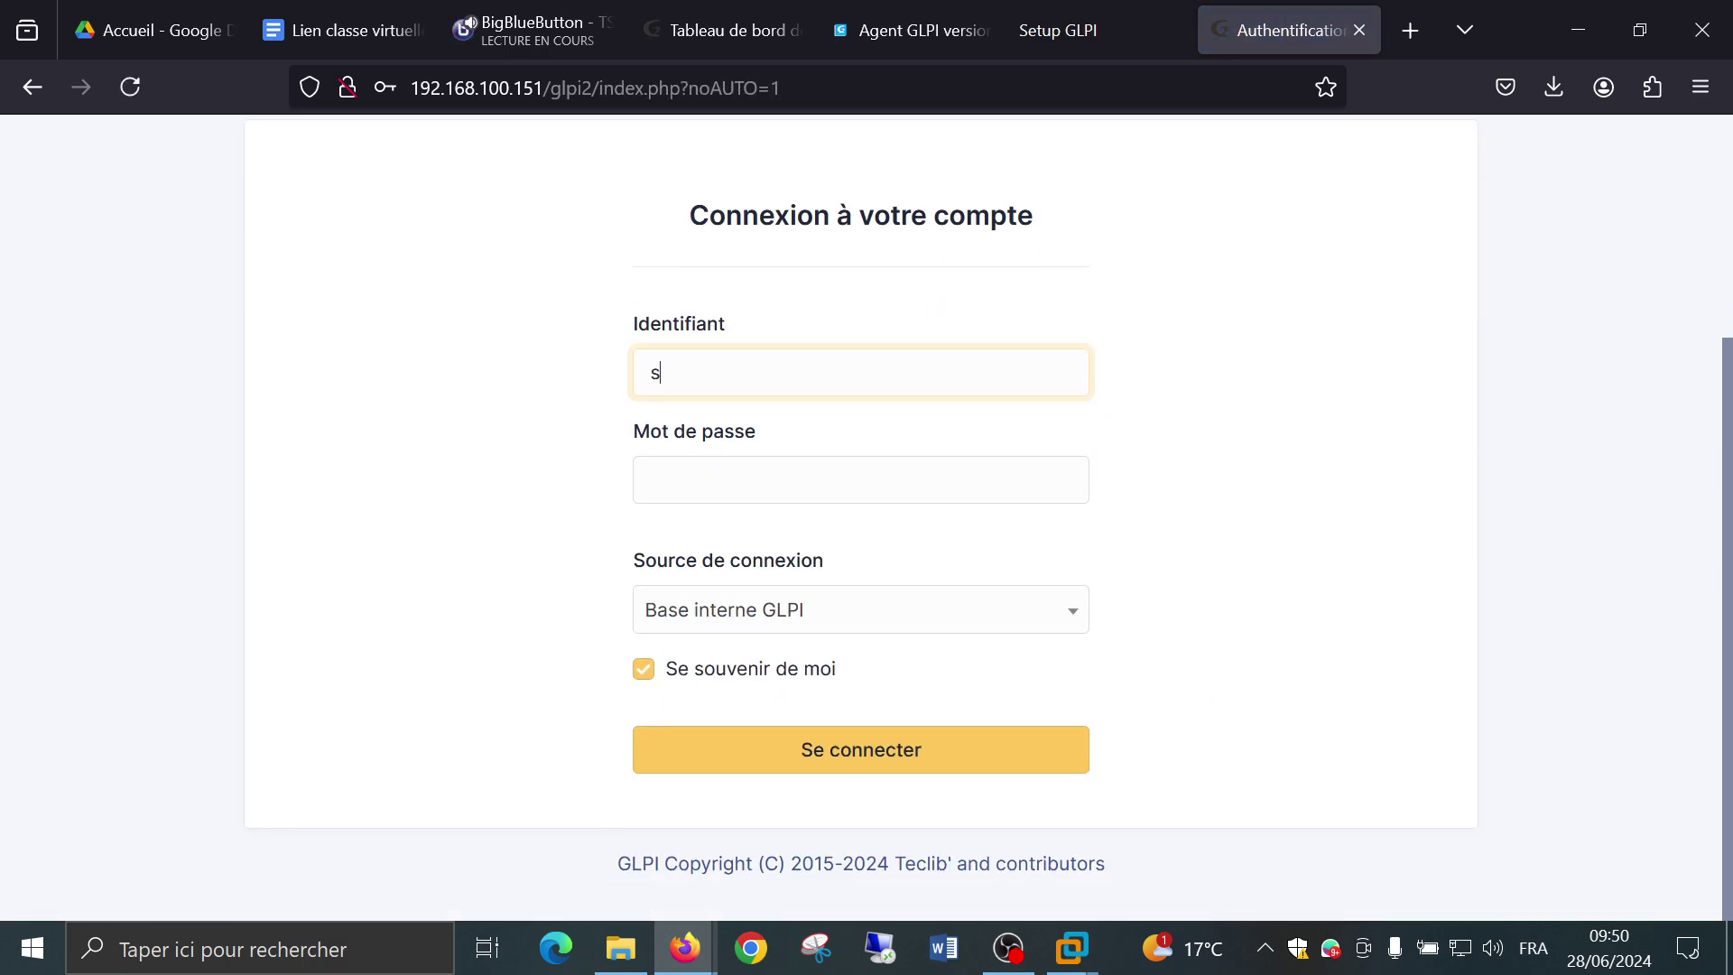
click(861, 479)
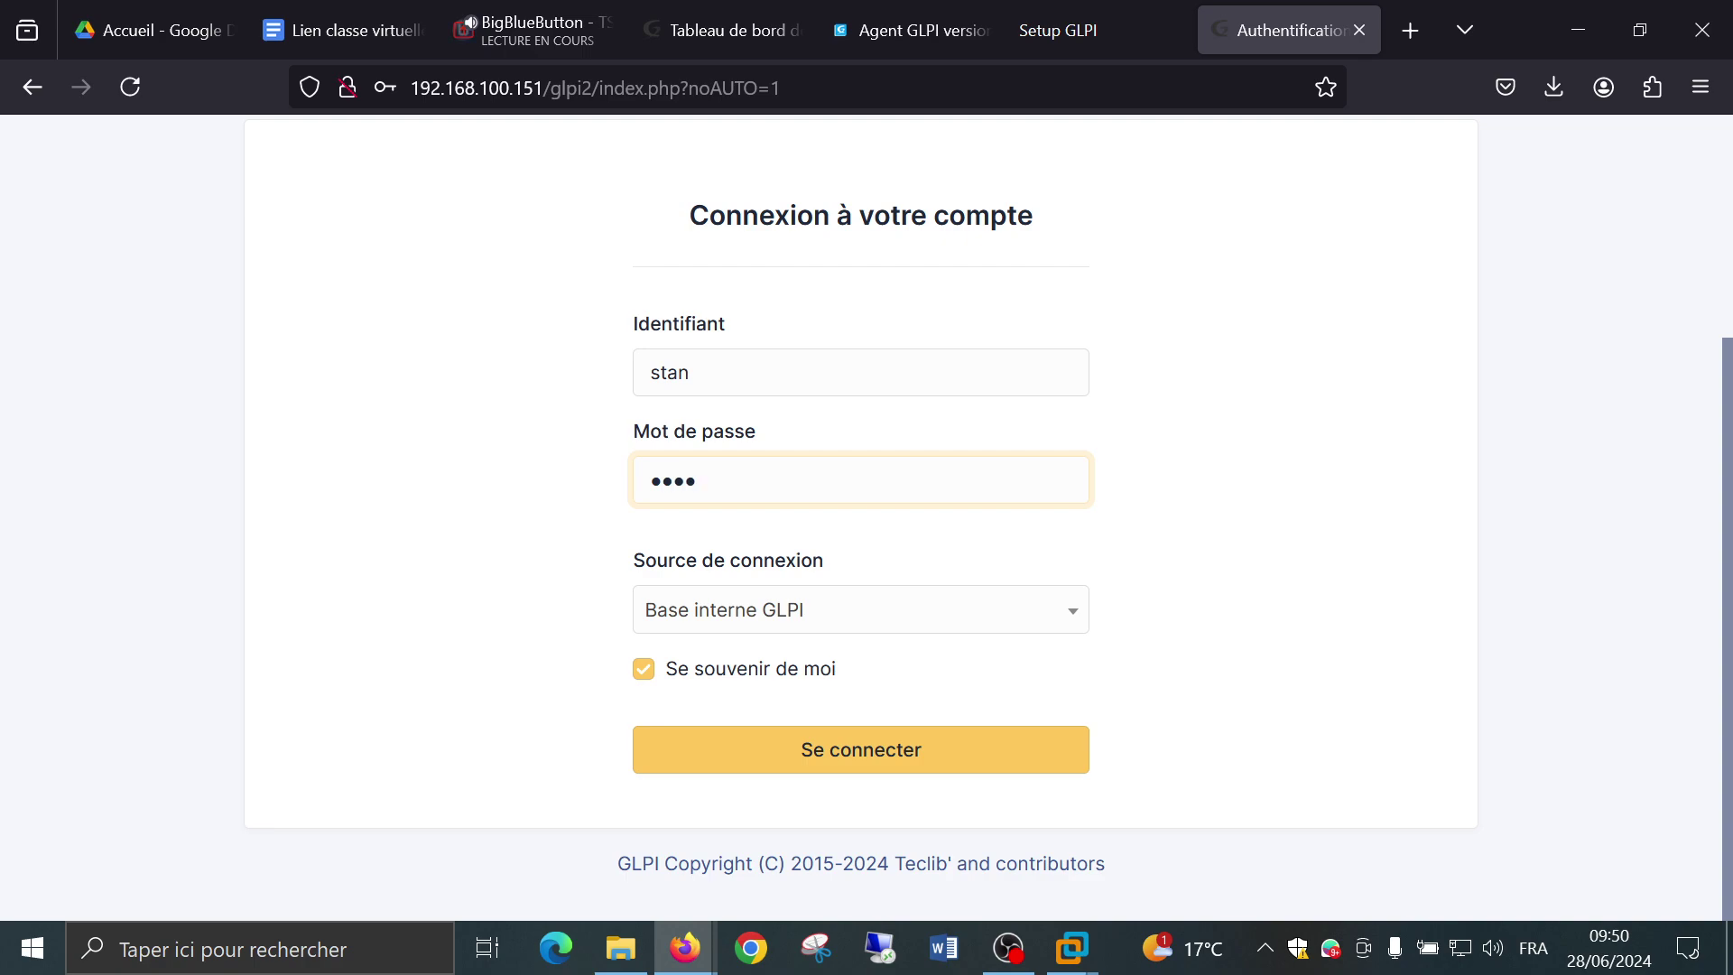
click(734, 761)
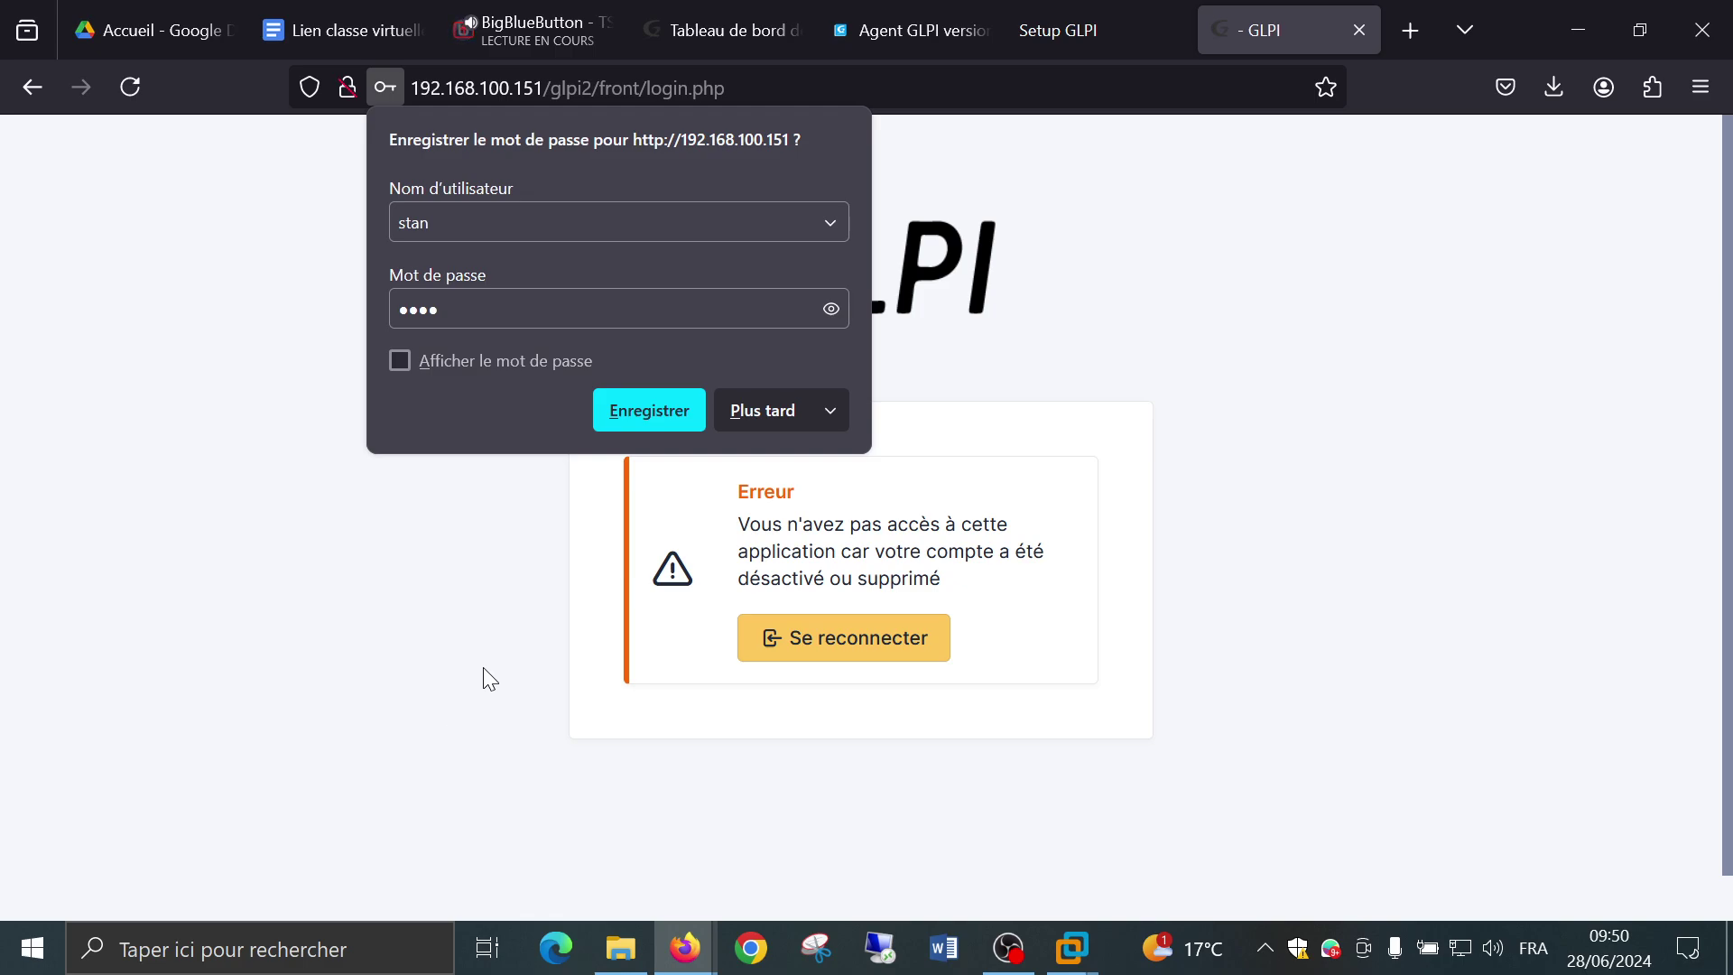
Dismiss the save-password prompt after the account-disabled error and return to the empty login form.
click(753, 426)
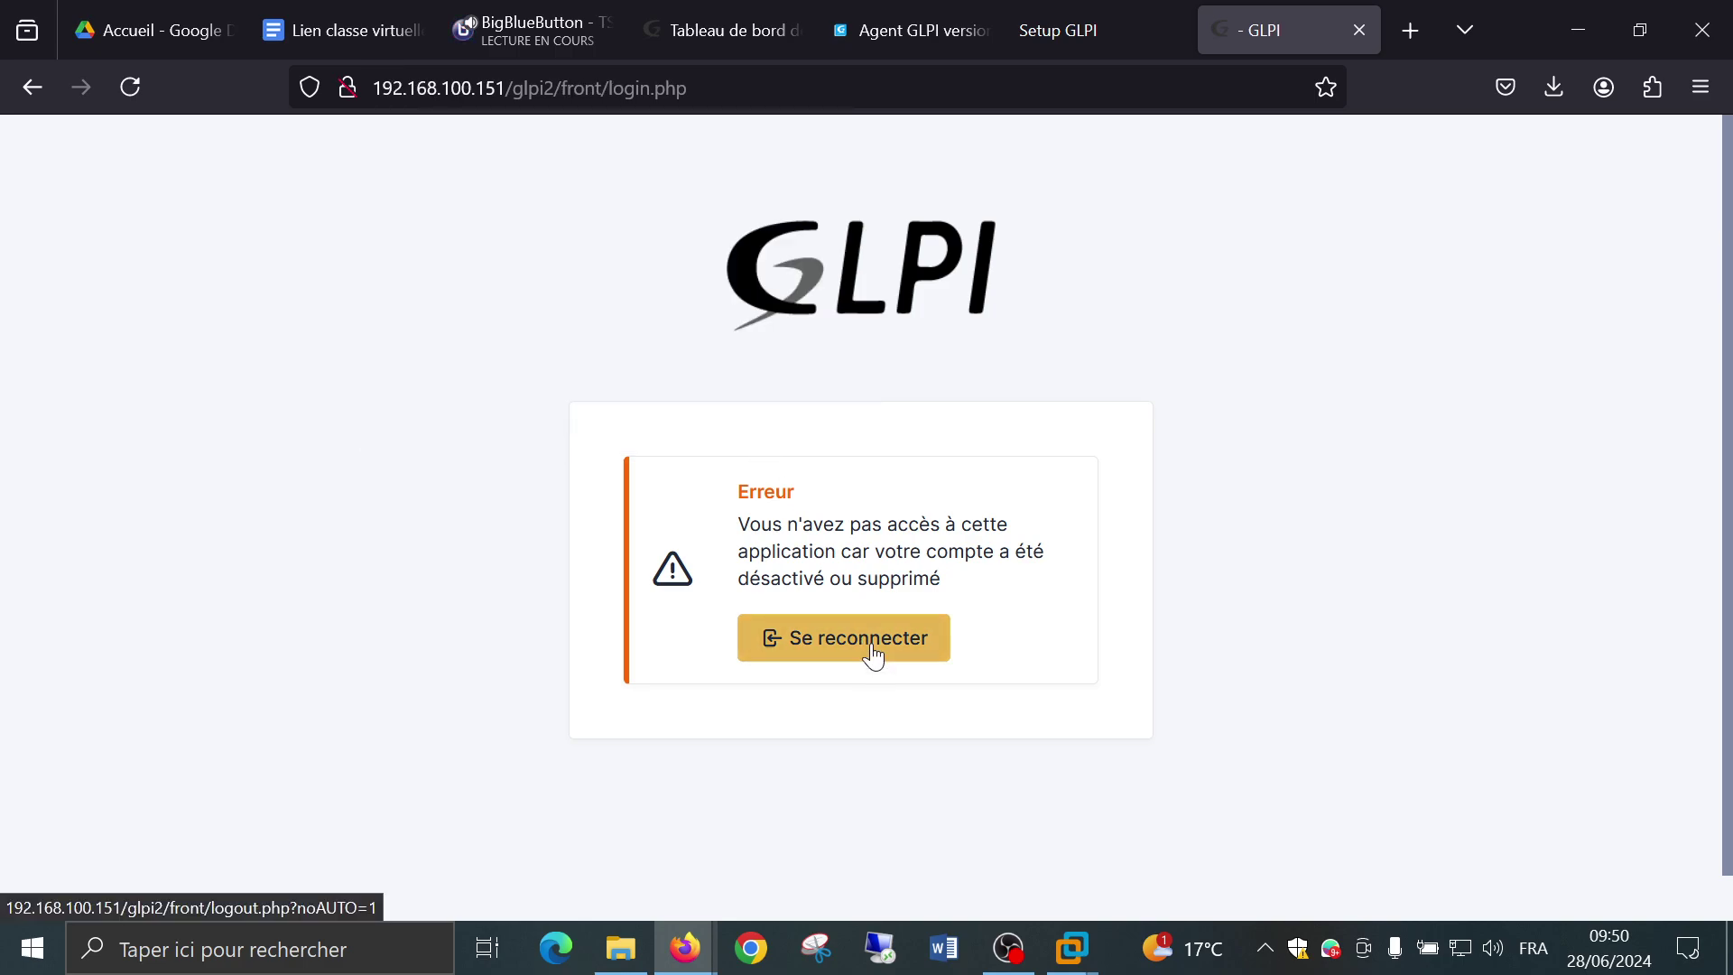
click(872, 651)
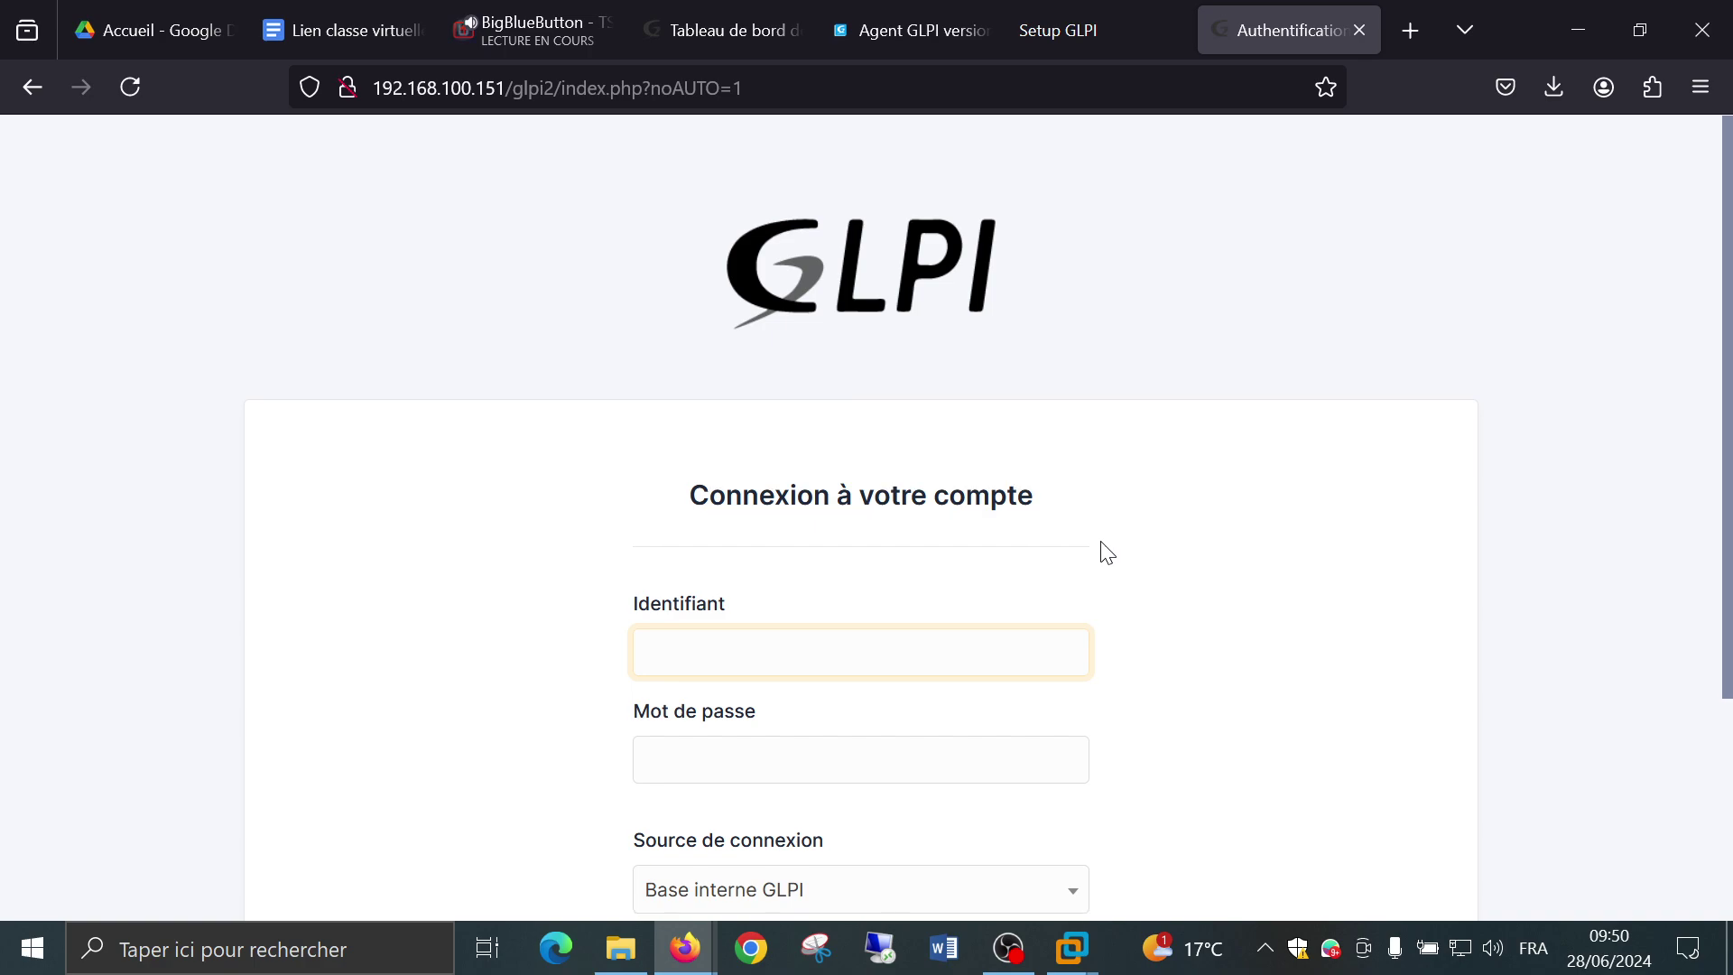
scroll(1109, 552, down, 2)
scroll(1108, 553, down, 1)
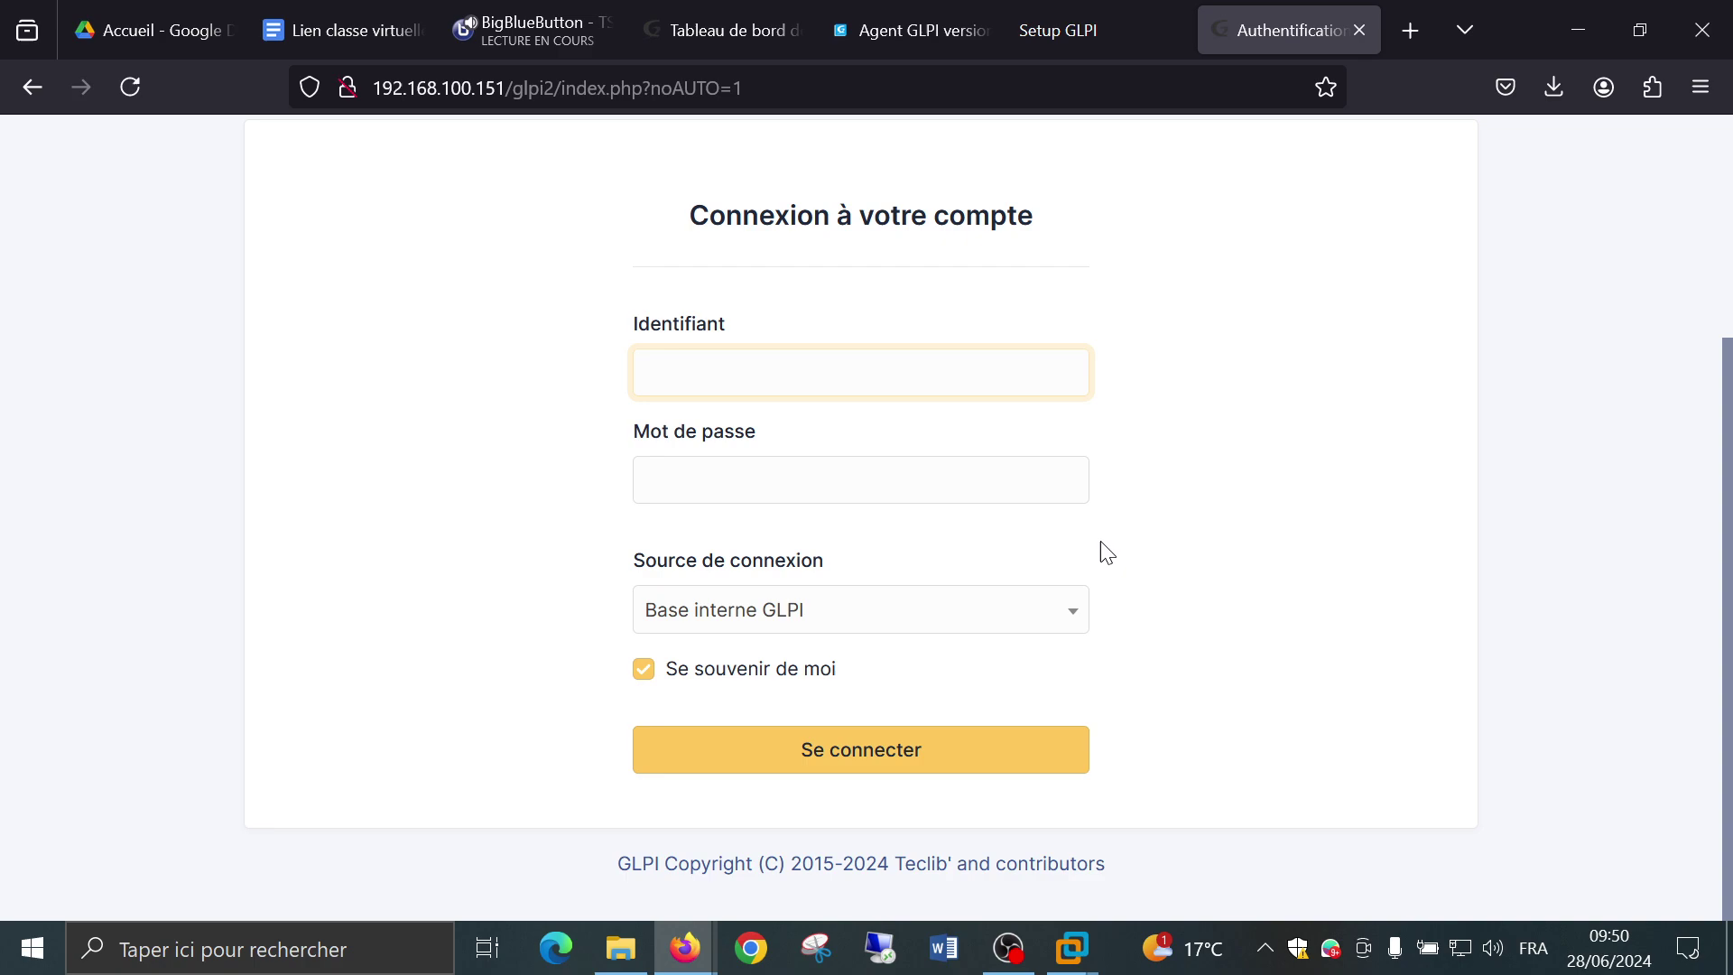
Sign in with the default glpi administrator login and its password, declining Firefox's password save.
text(glpi)
key(Tab)
text(g)
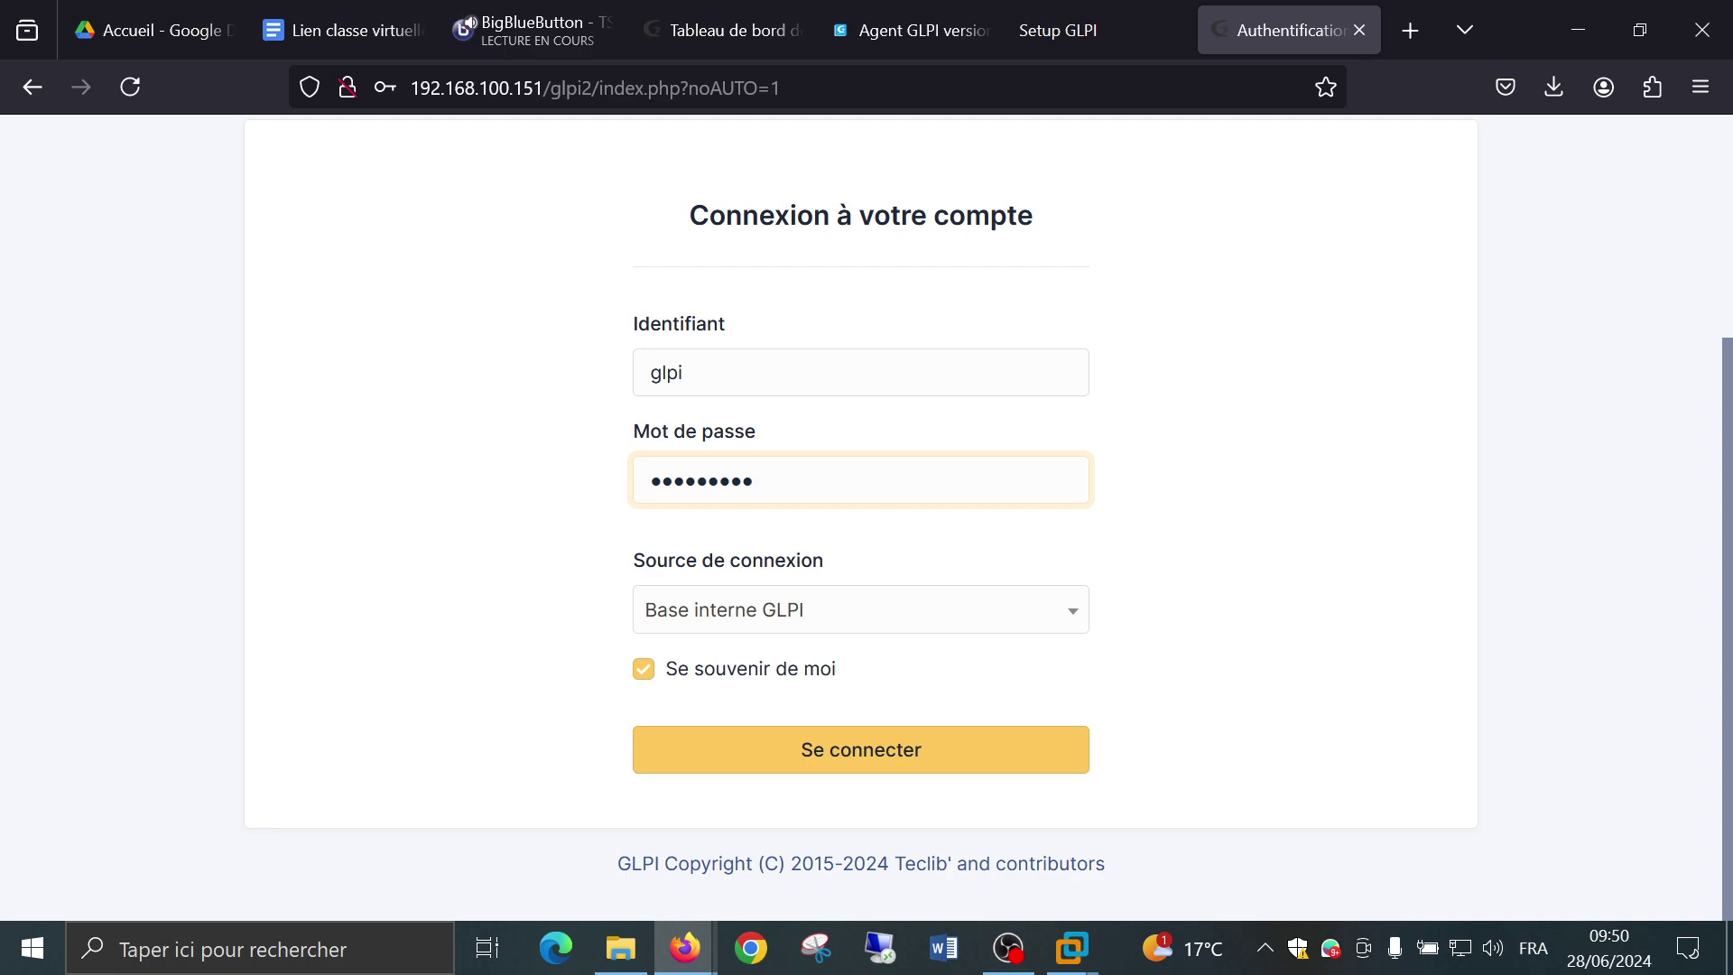
click(916, 747)
click(763, 412)
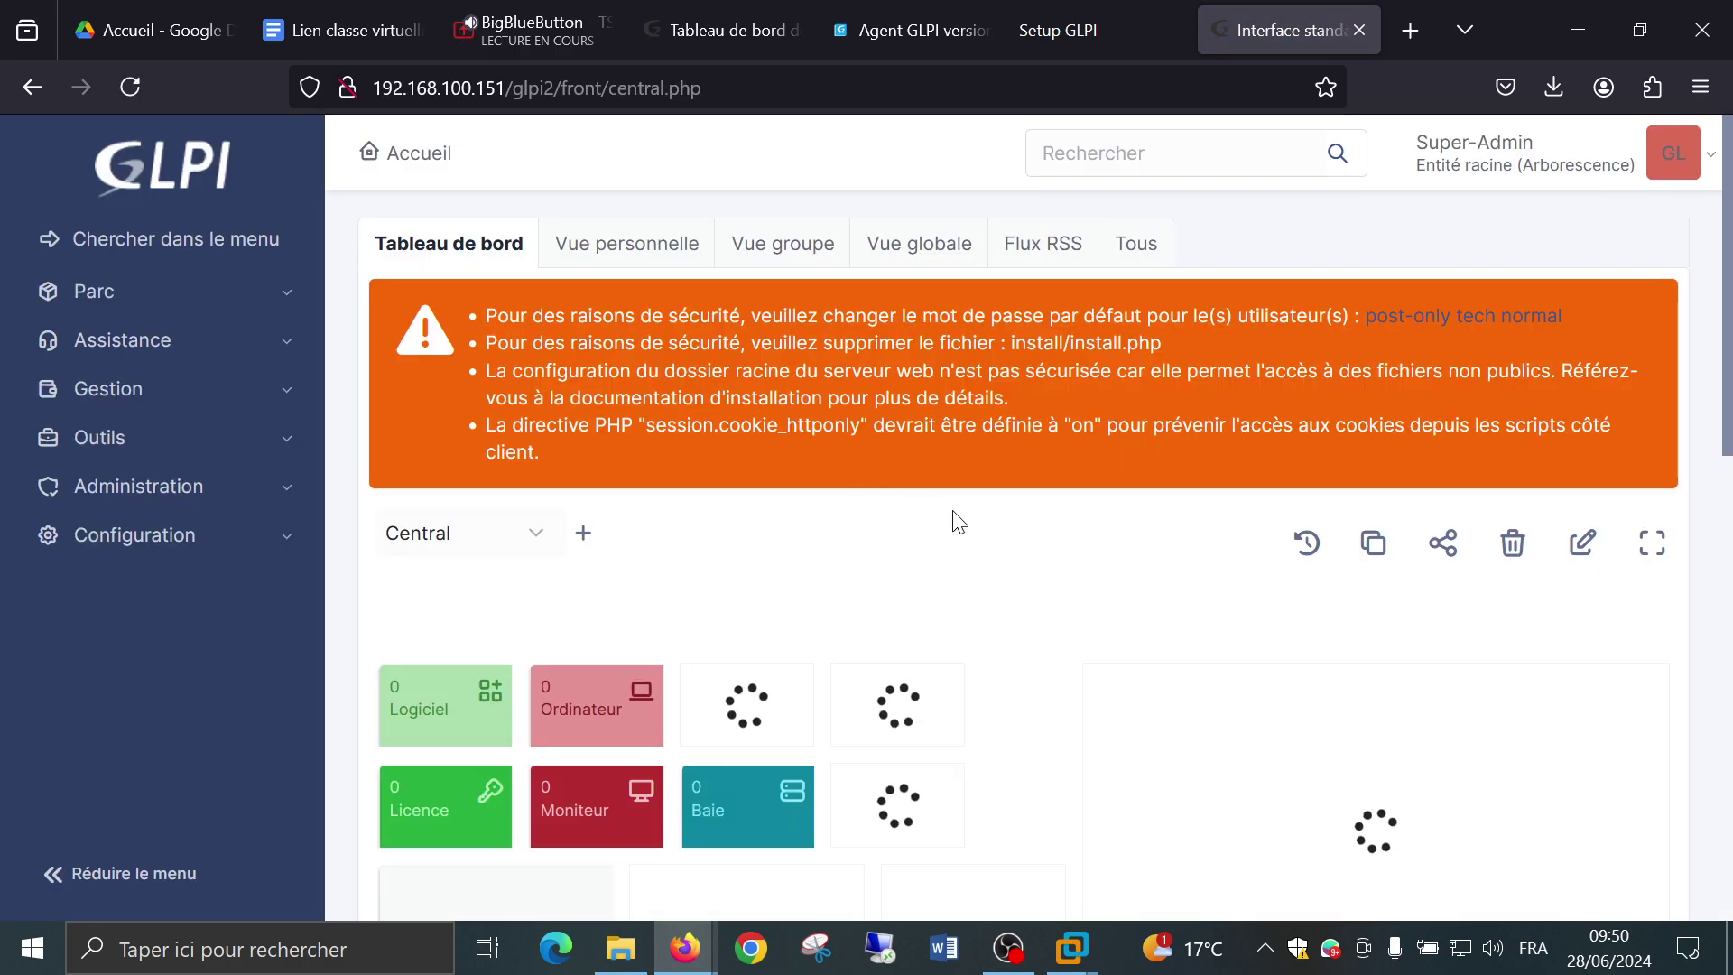
click(120, 492)
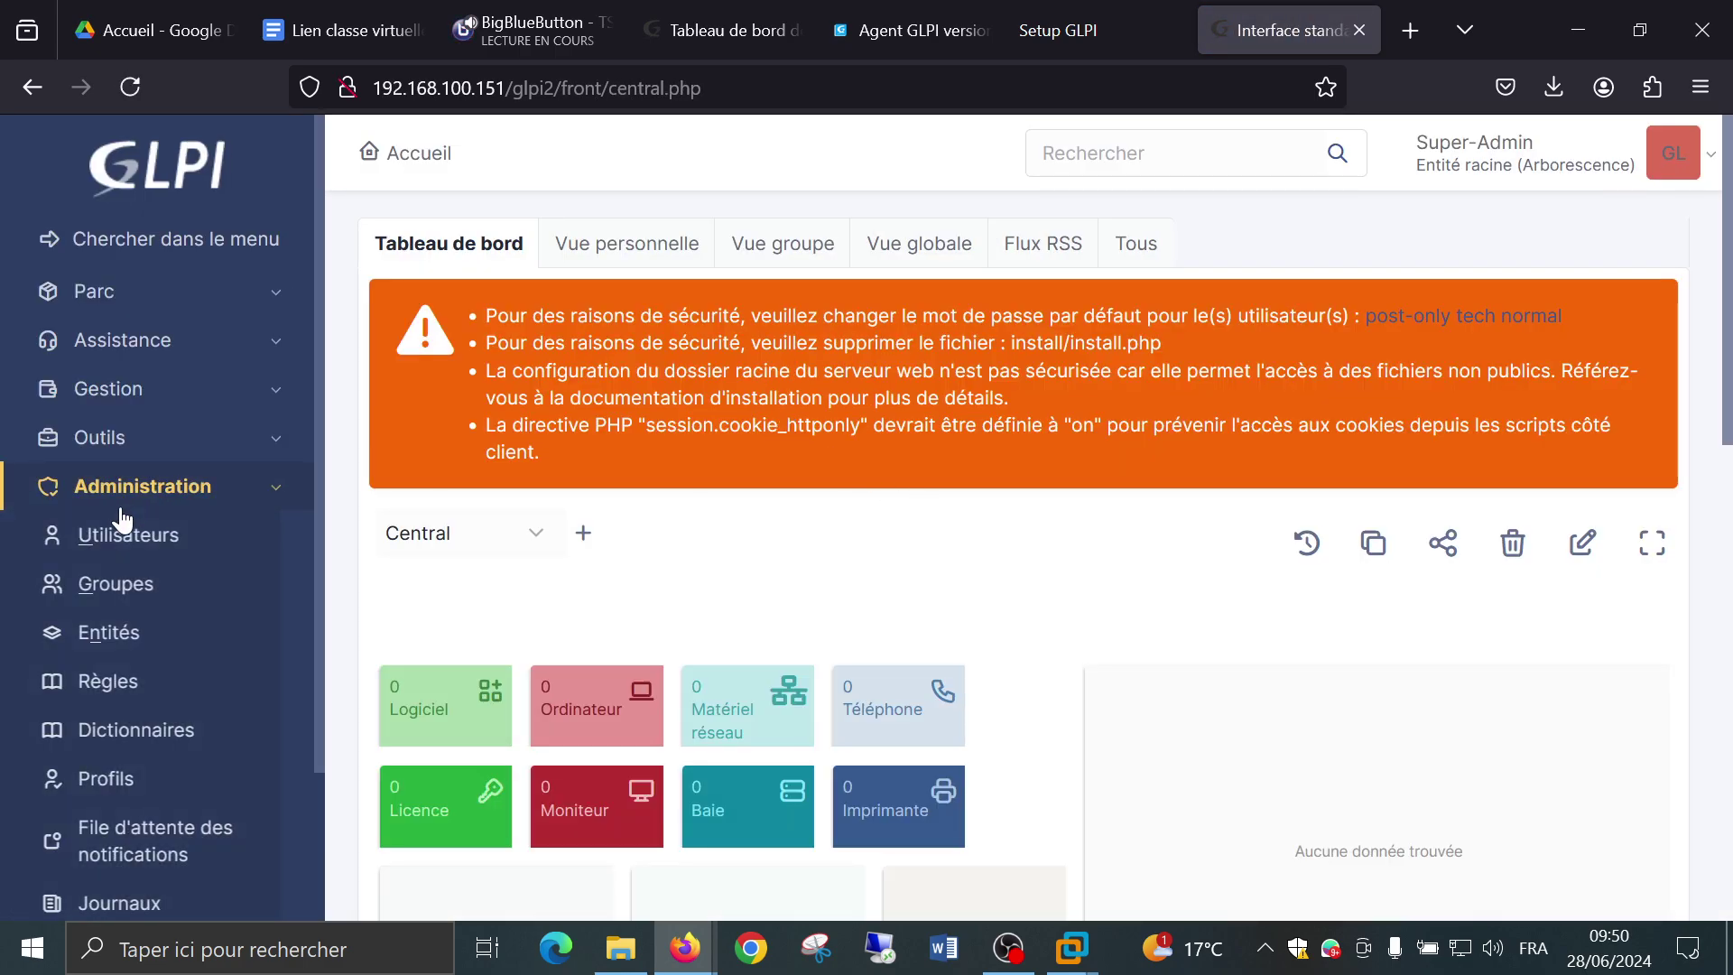
scroll(131, 515, down, 2)
click(141, 381)
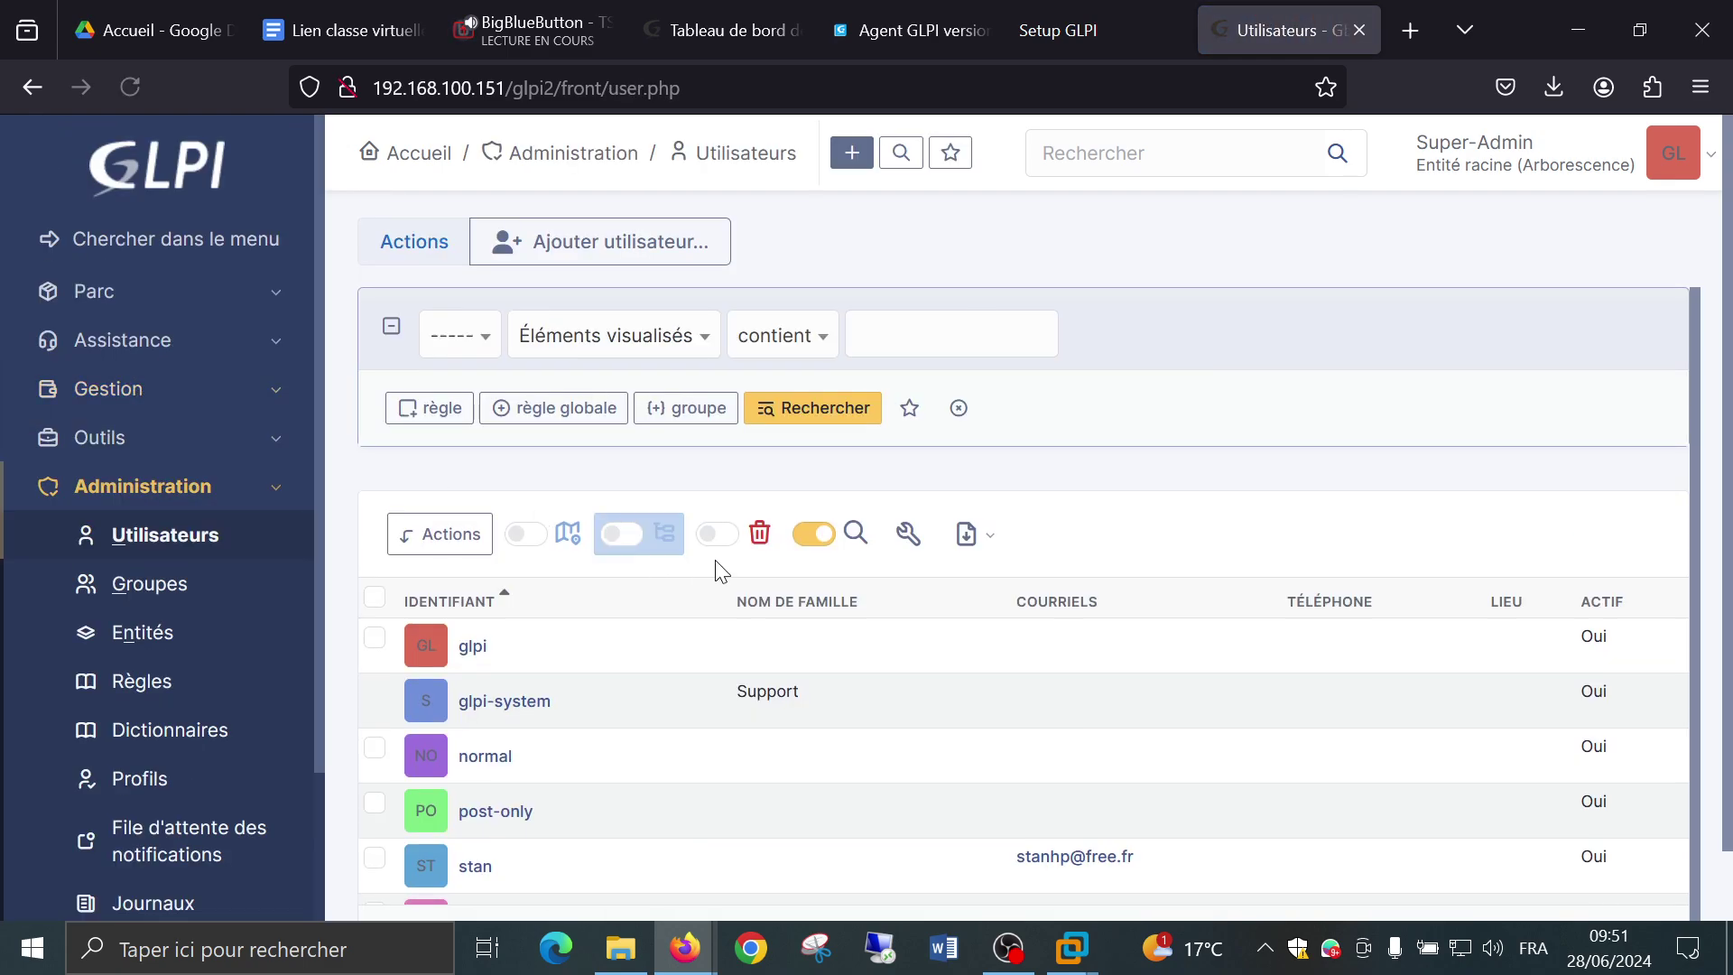
scroll(709, 569, down, 1)
click(483, 822)
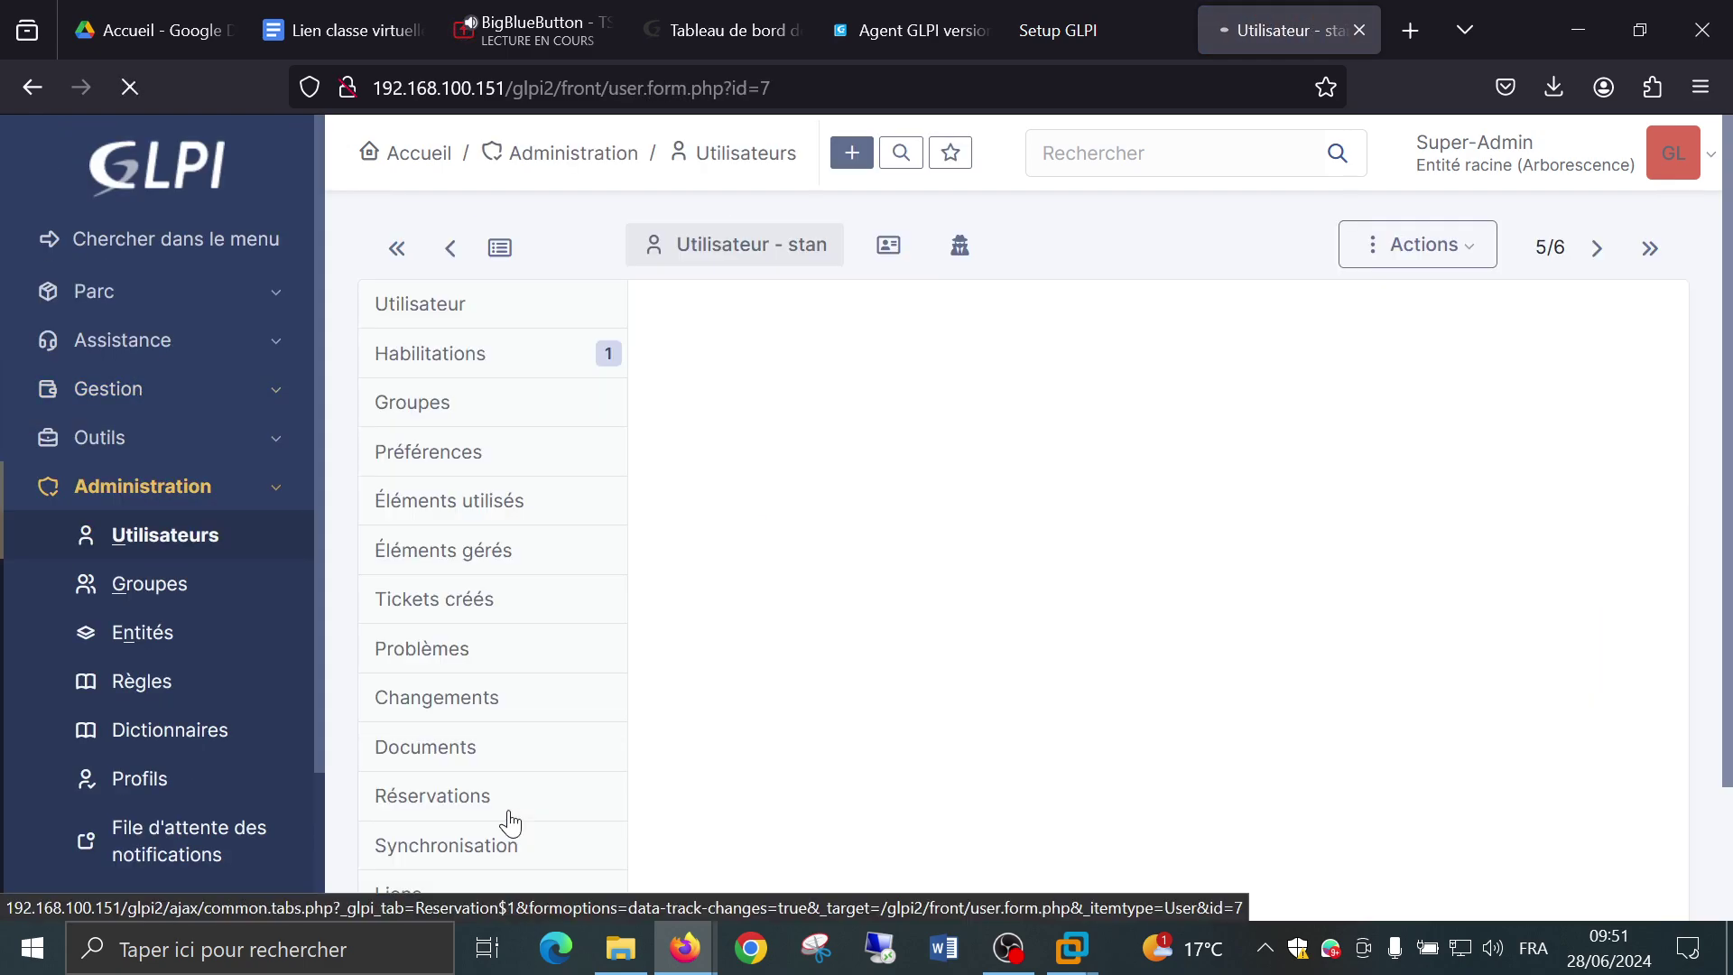
scroll(1172, 668, down, 1)
scroll(1171, 668, down, 2)
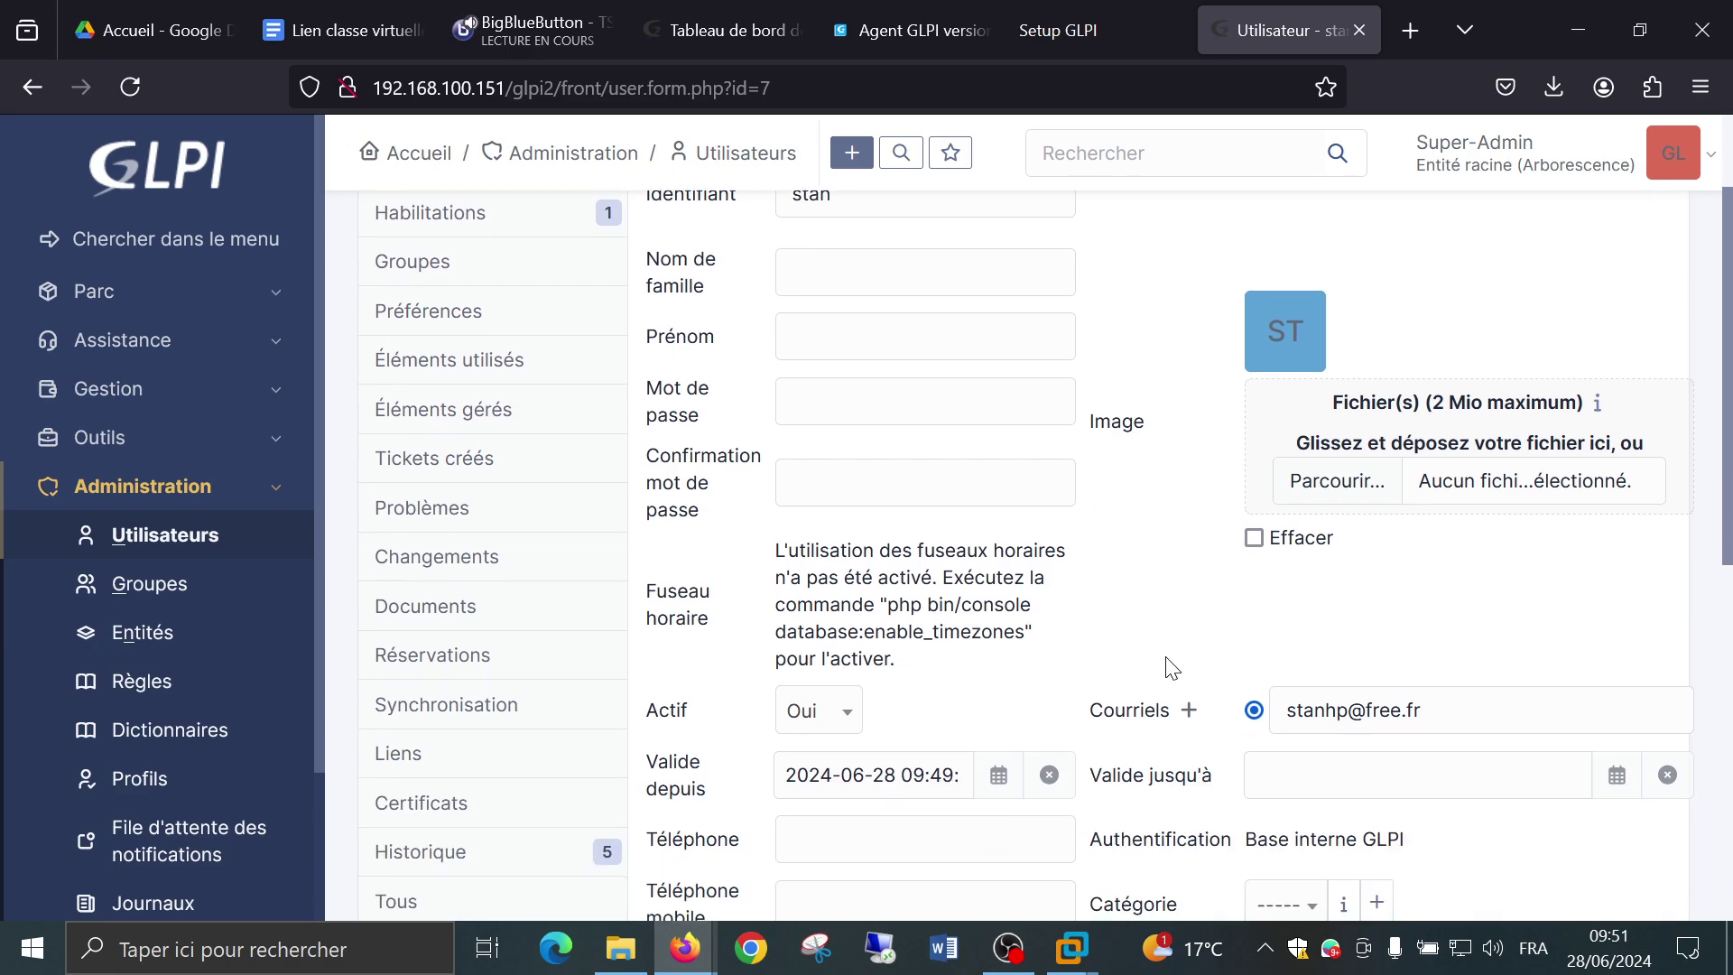
click(817, 577)
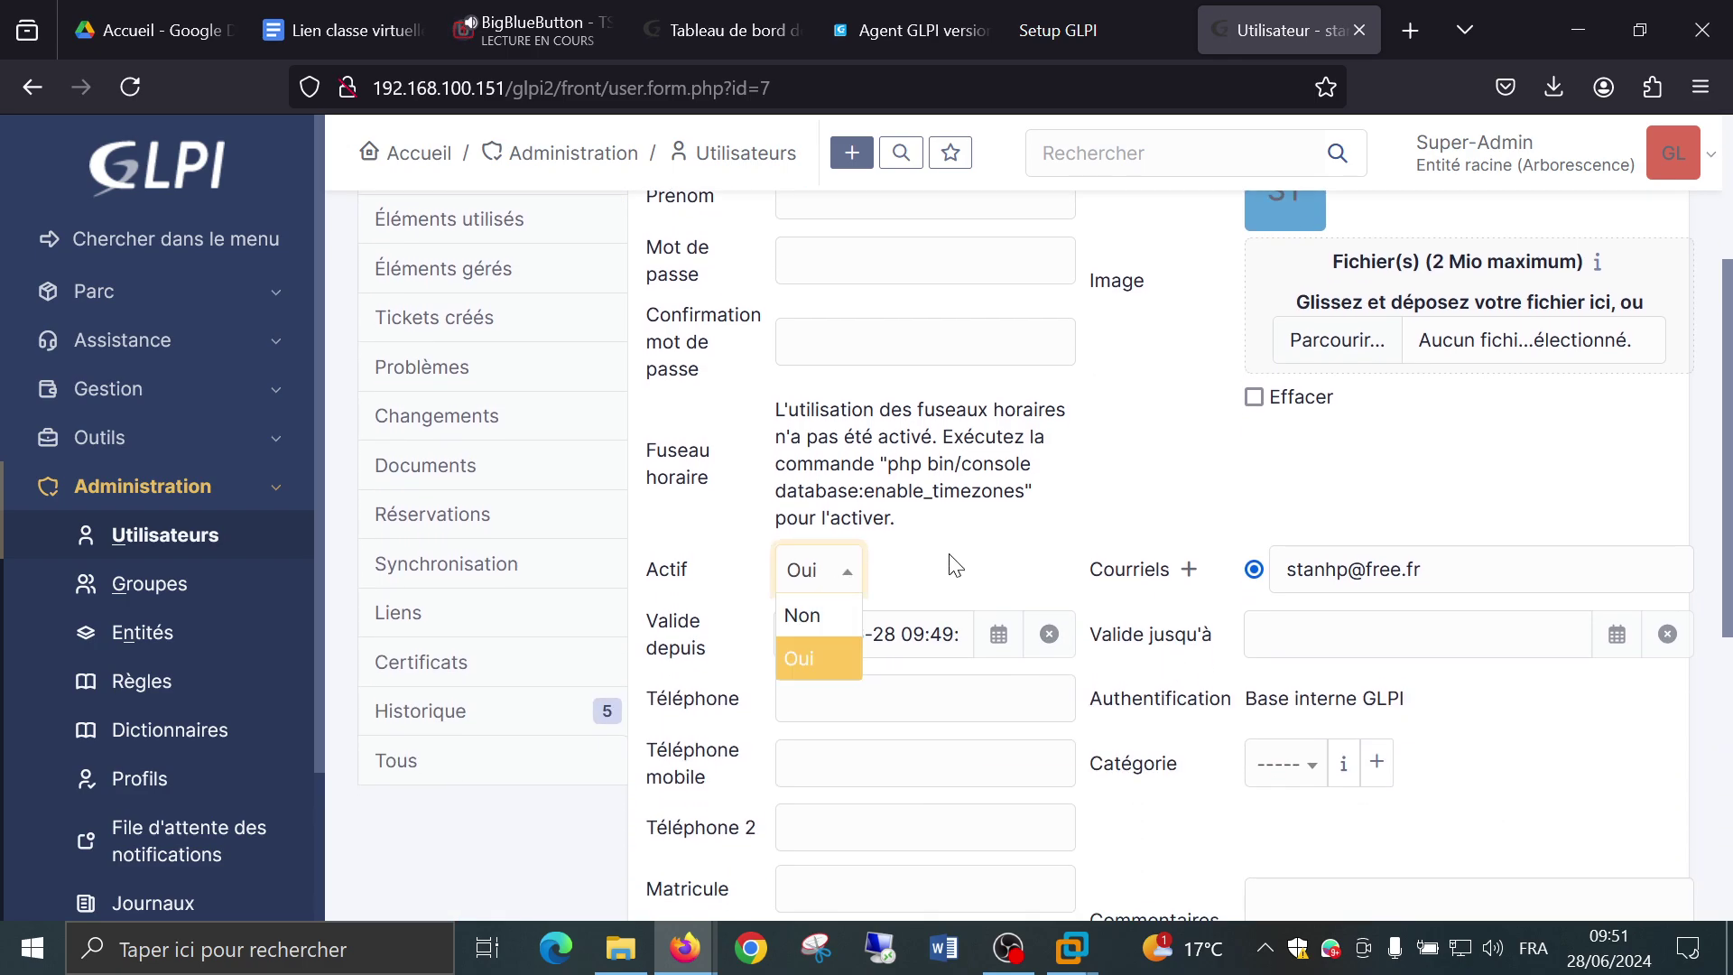
click(956, 566)
scroll(993, 555, down, 6)
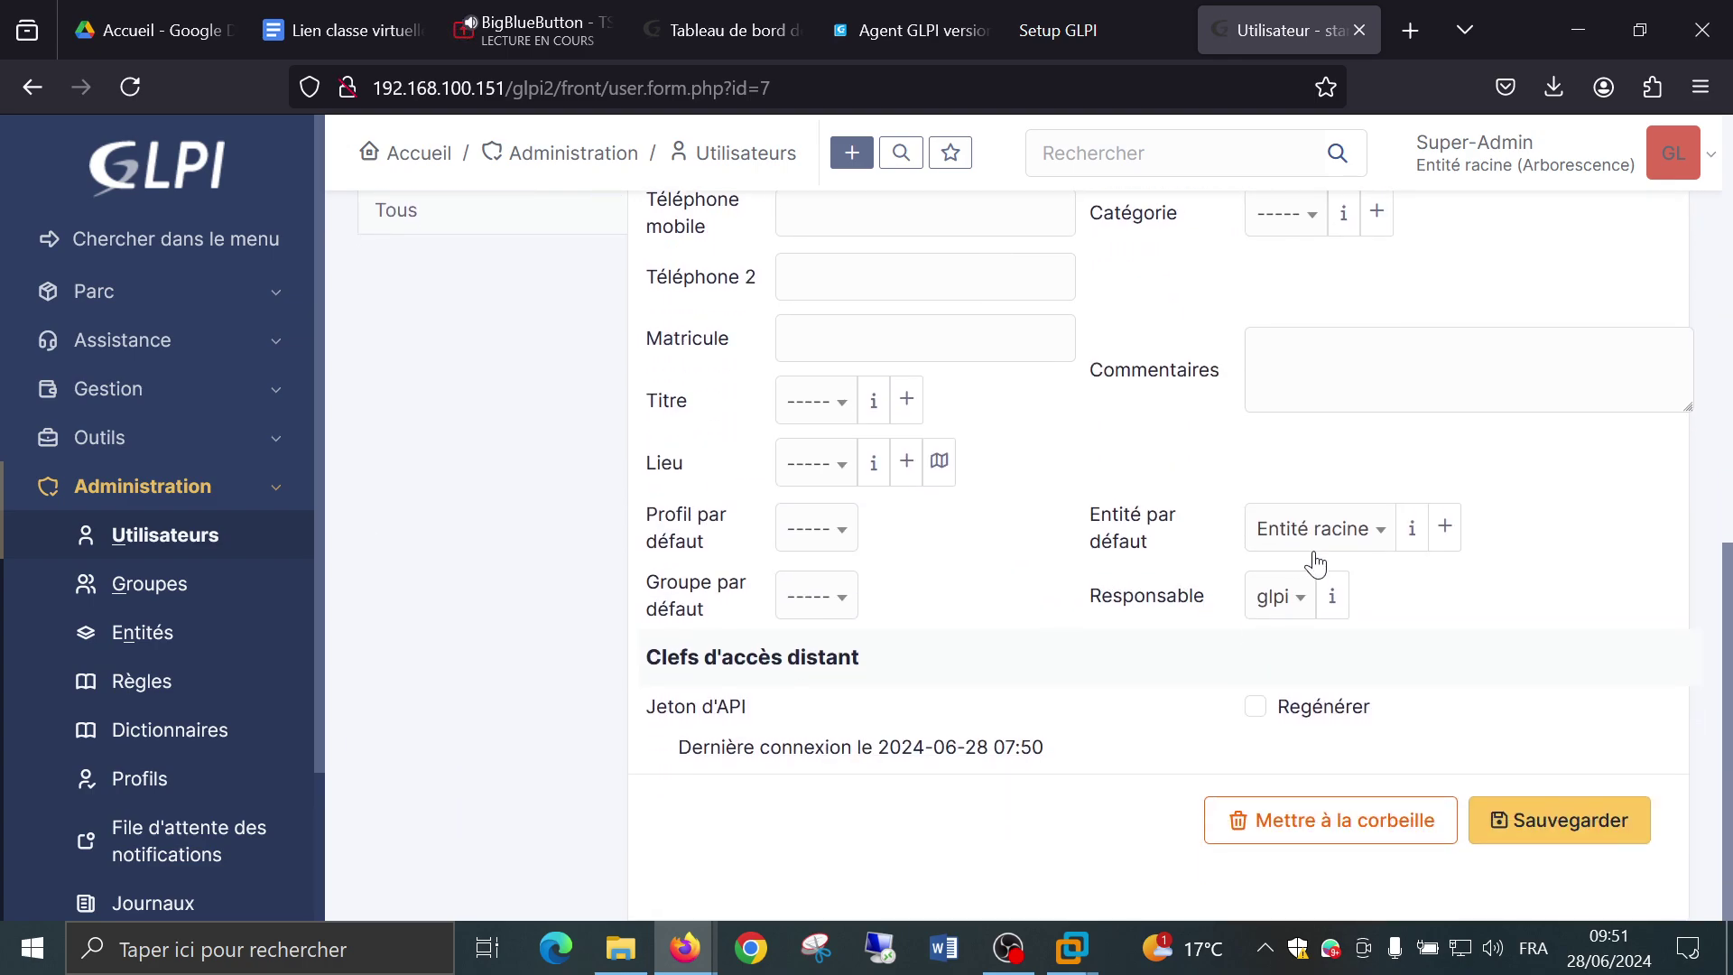
click(1315, 562)
click(1434, 600)
scroll(735, 537, up, 7)
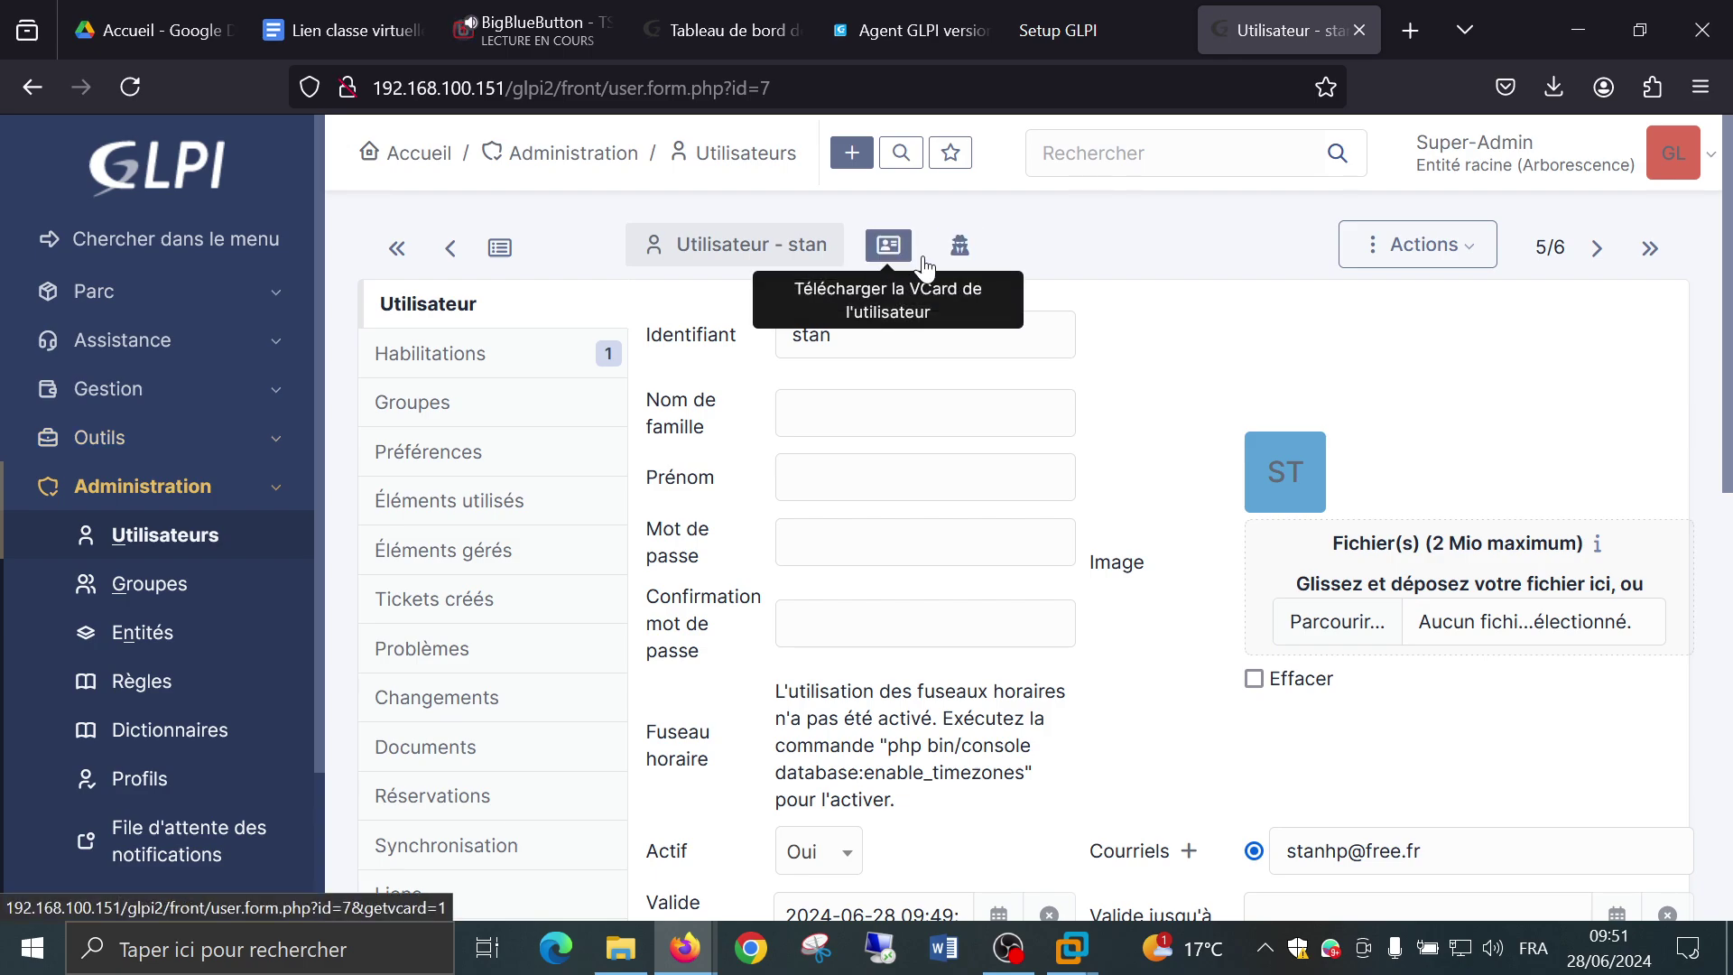
click(959, 245)
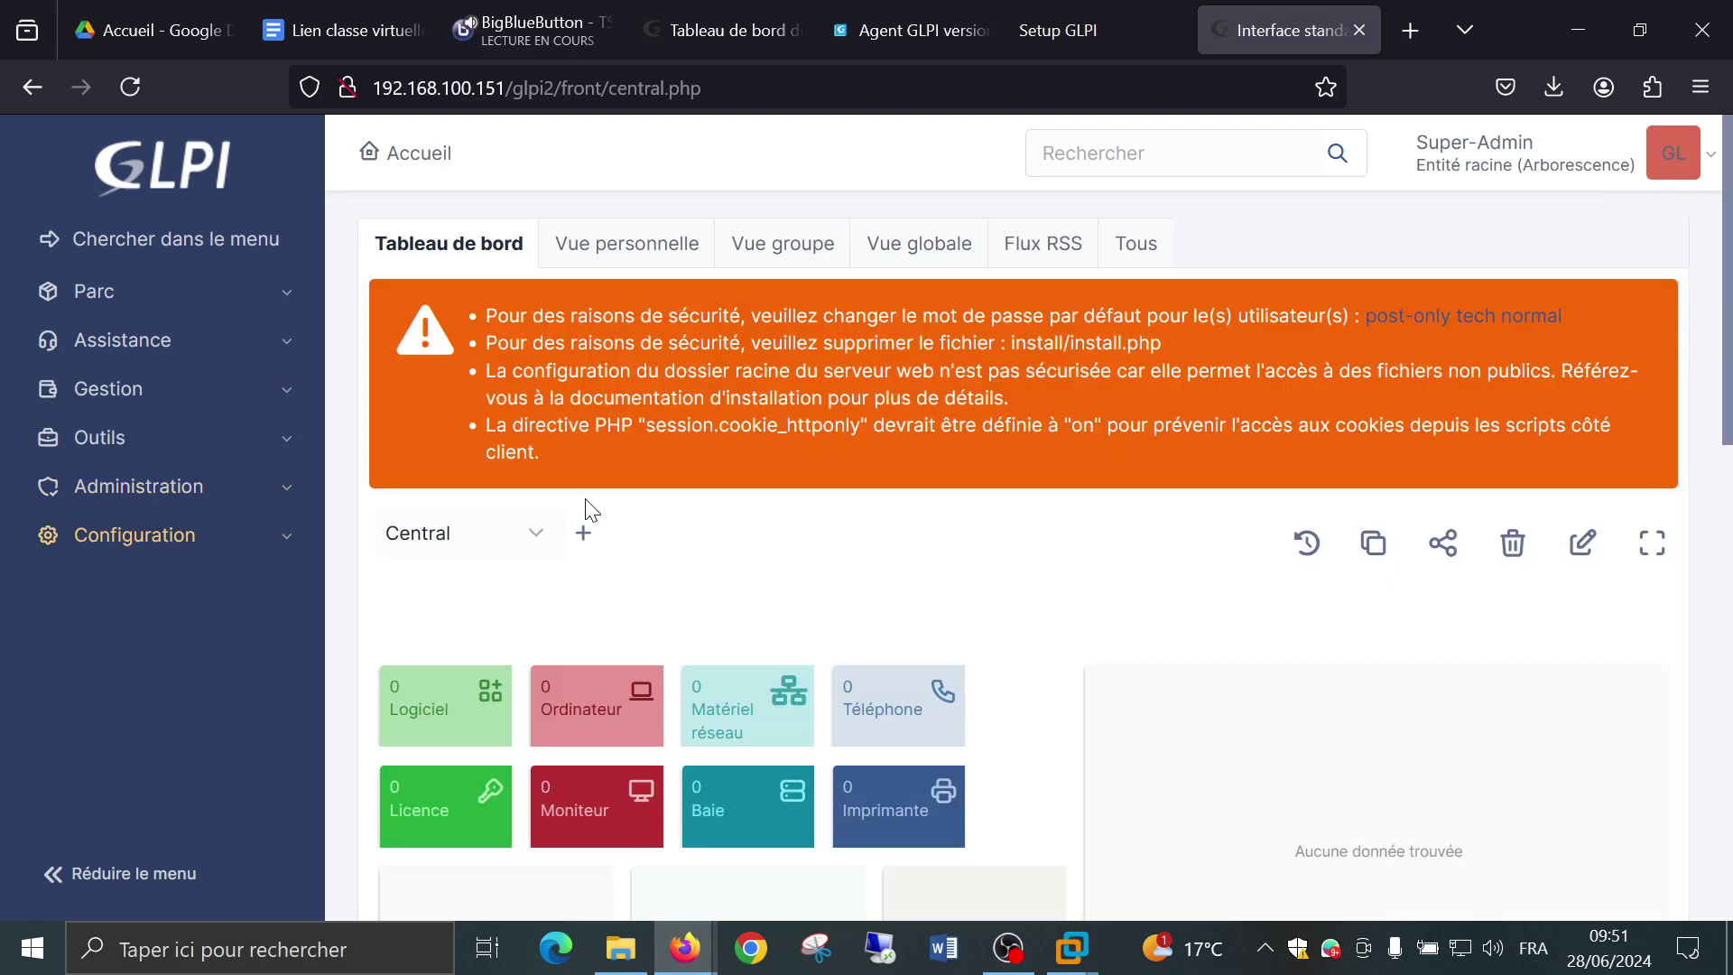
Go to Administration > Utilisateurs and open the 'Ajouter utilisateur...' form.
scroll(588, 510, down, 4)
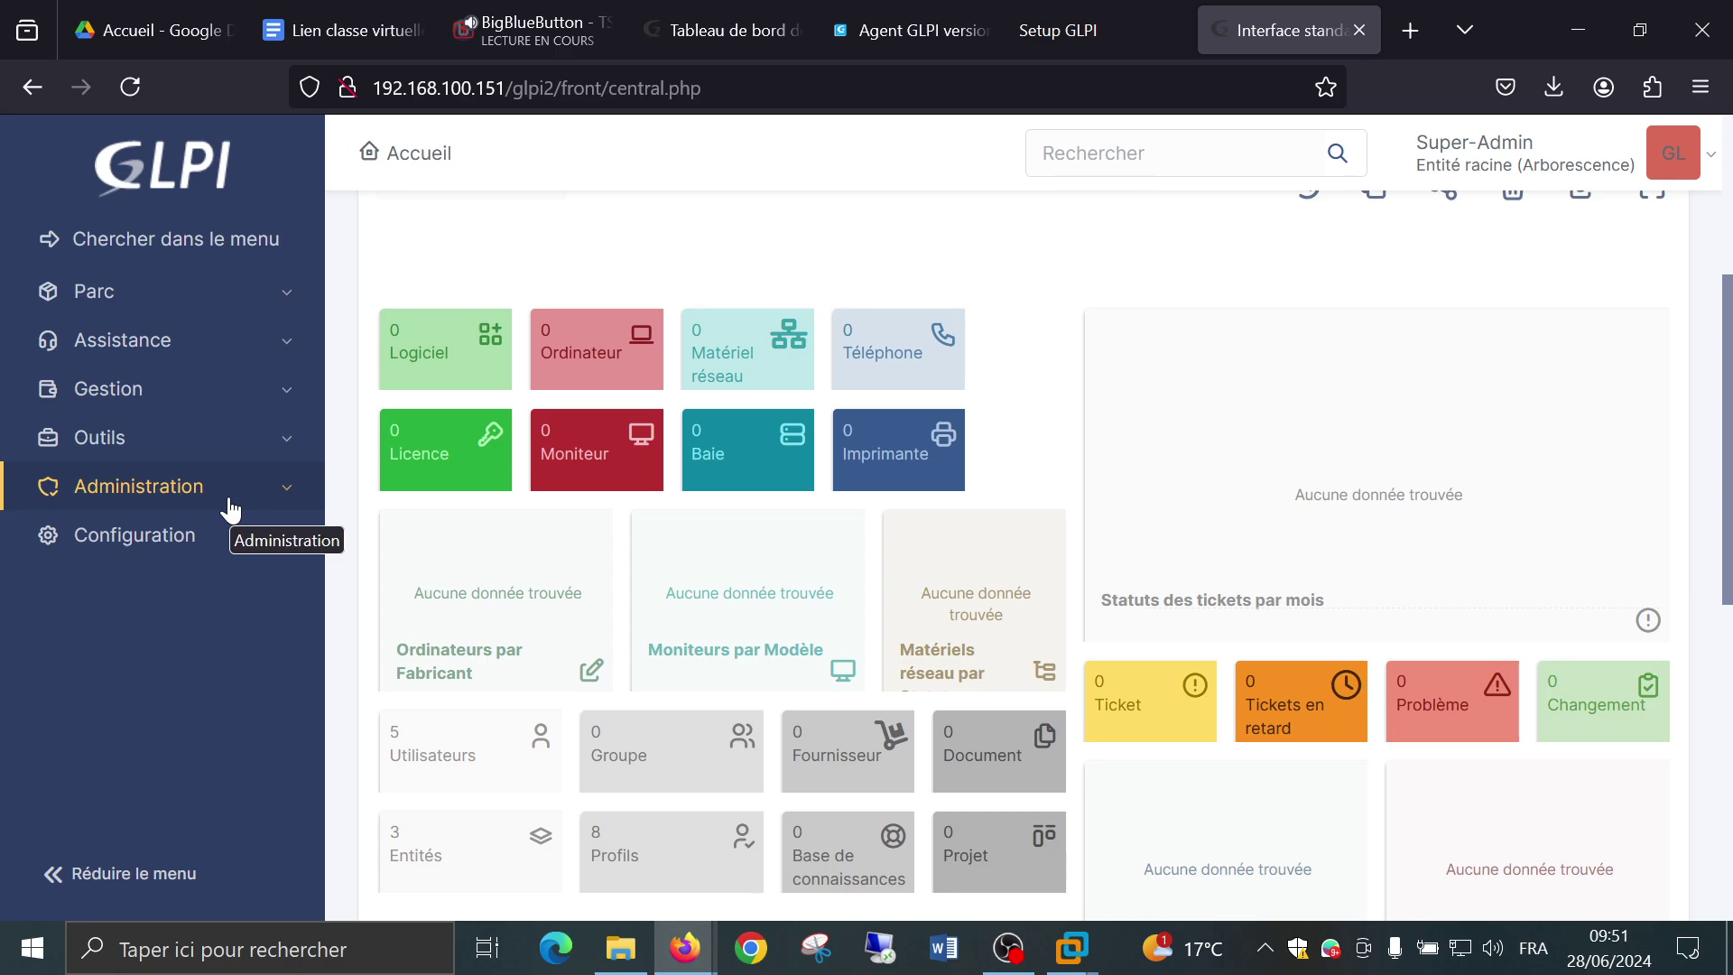
scroll(232, 508, up, 4)
click(144, 492)
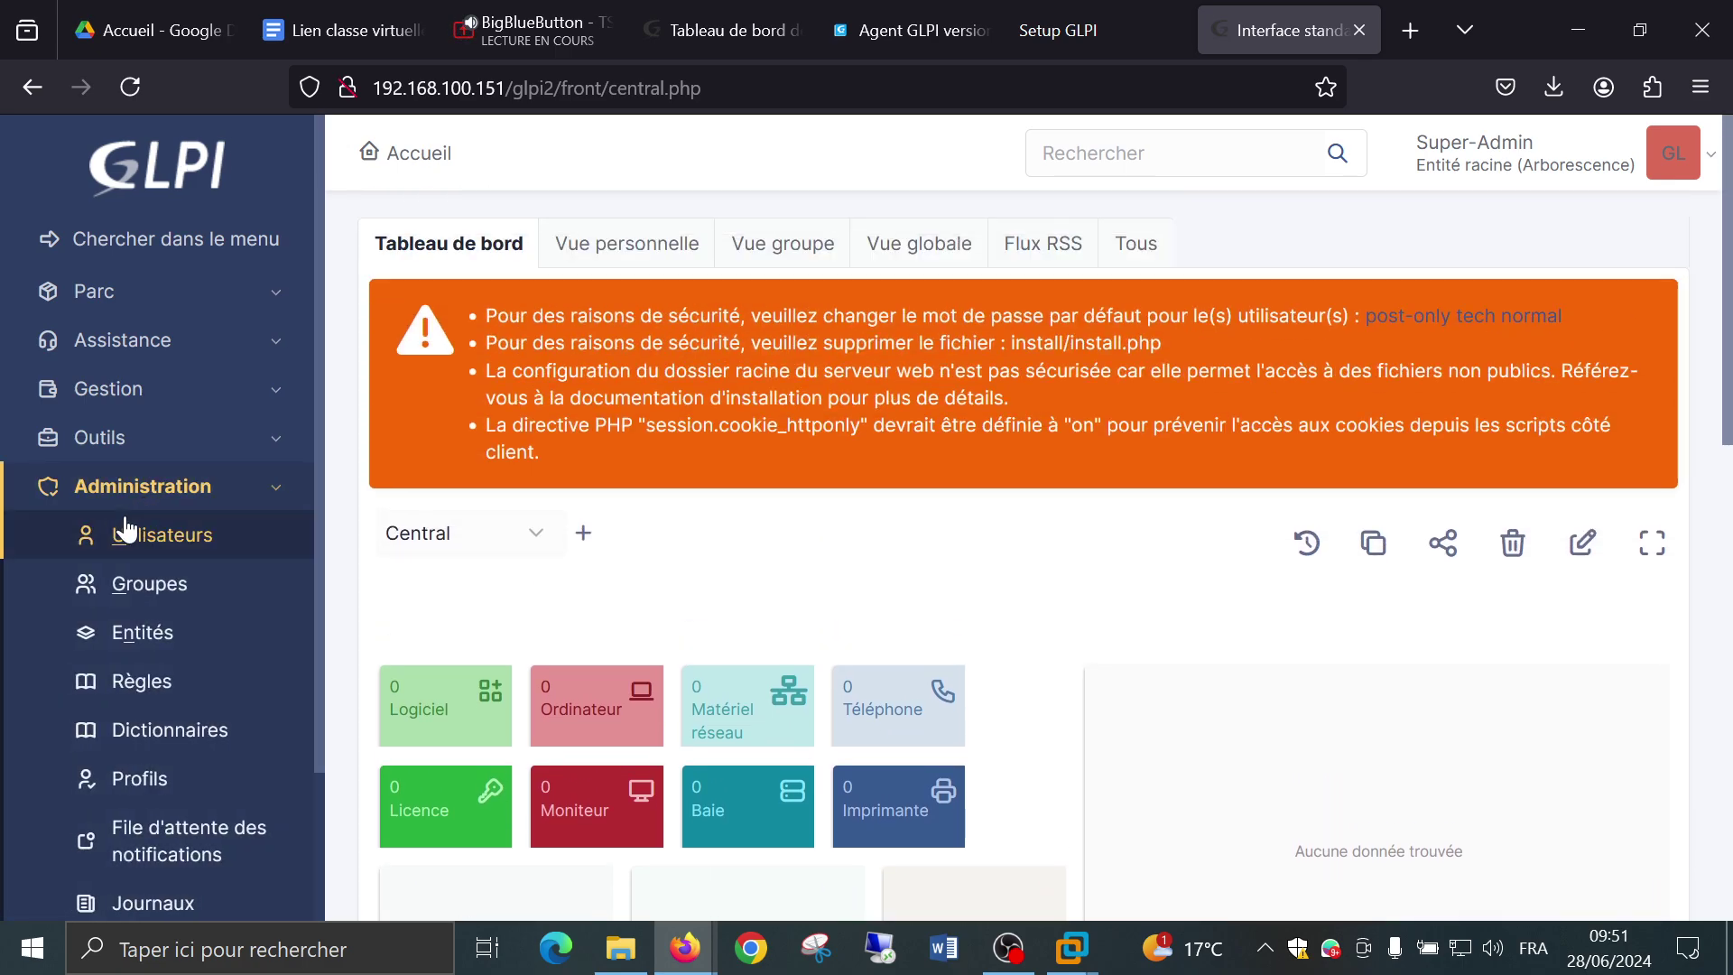
click(126, 531)
scroll(108, 532, down, 2)
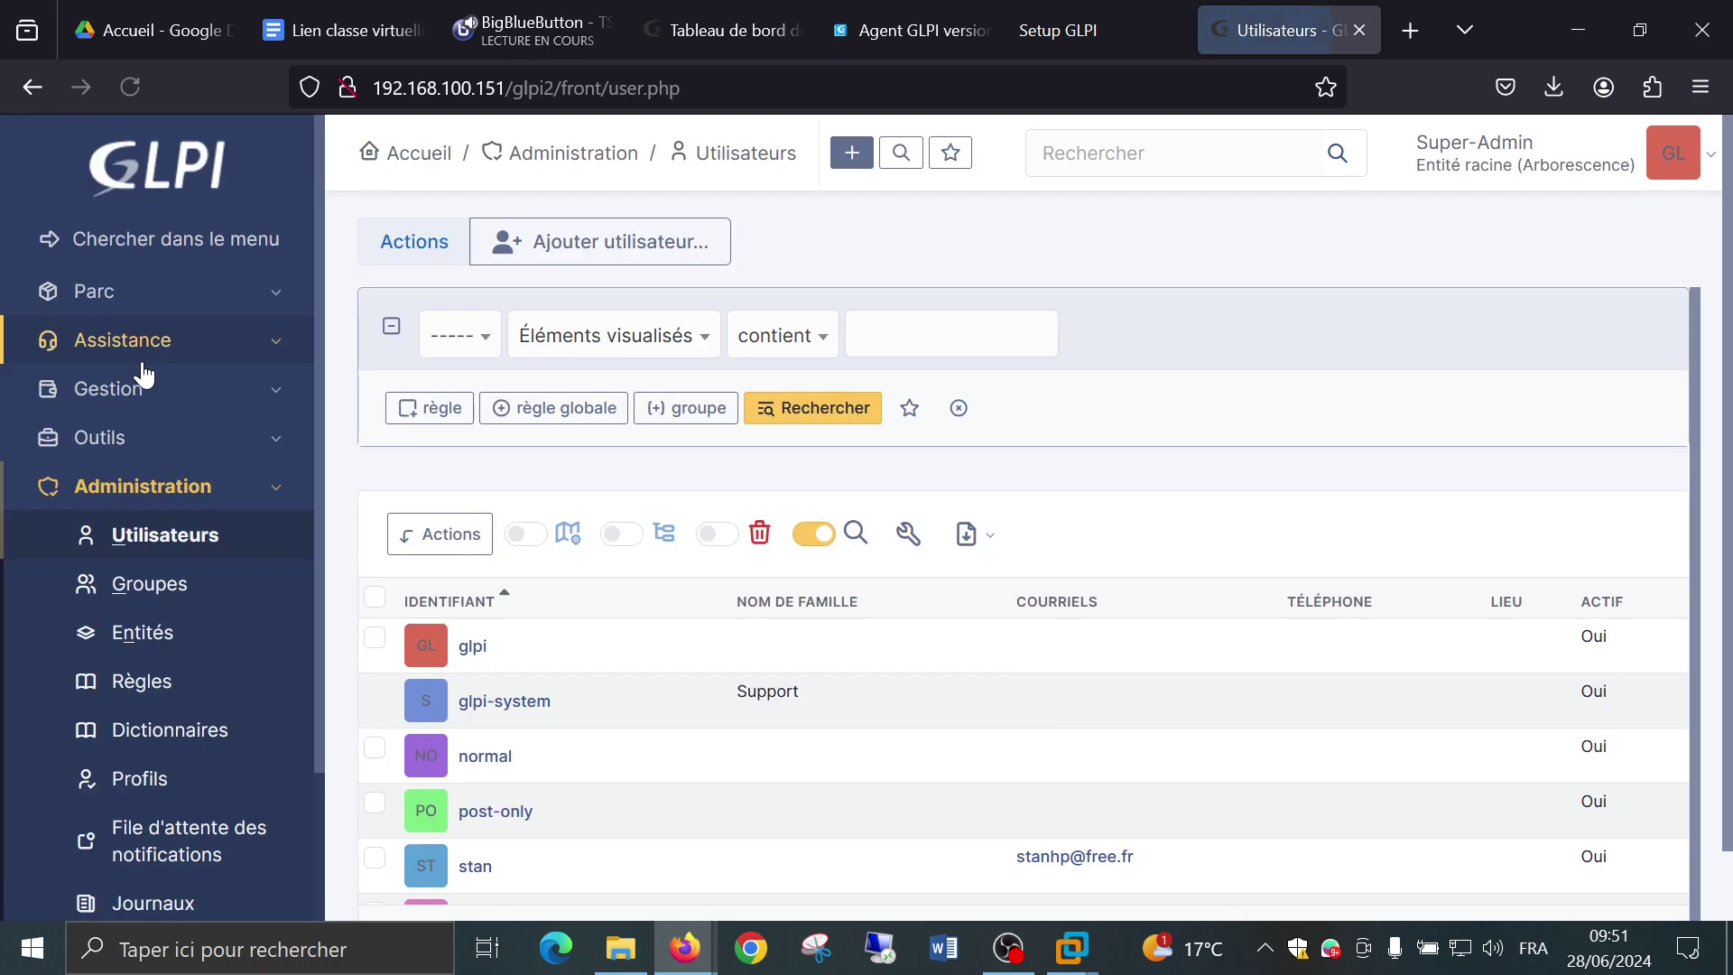
scroll(397, 487, down, 1)
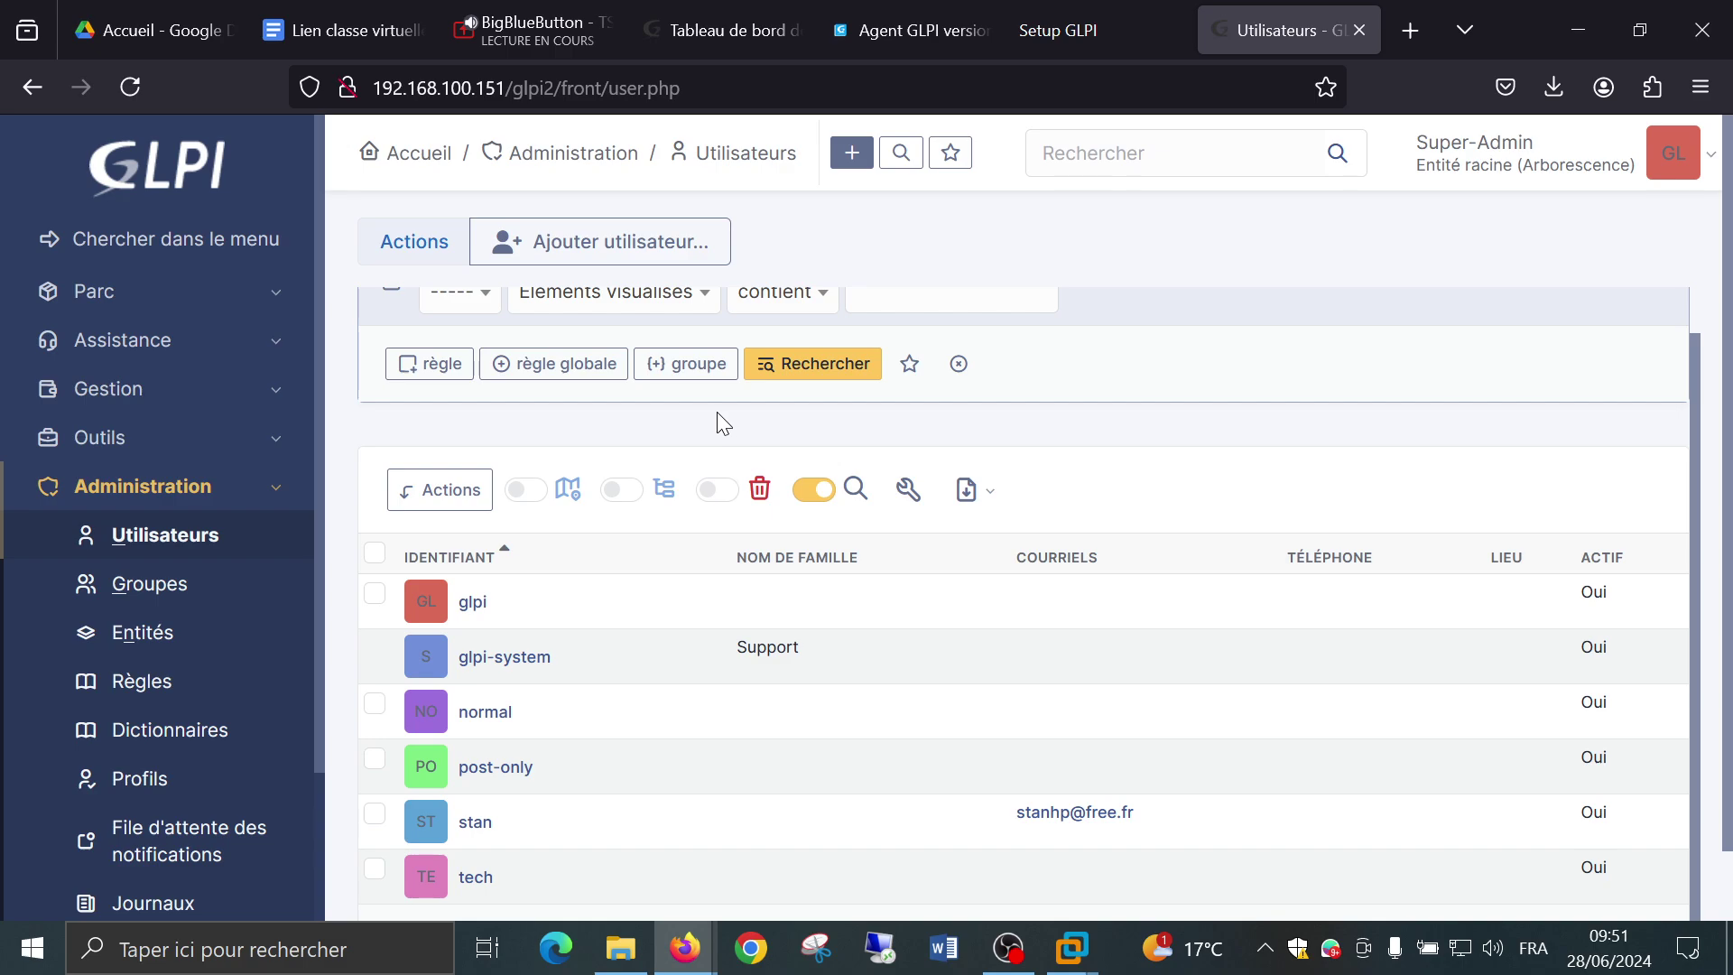
scroll(717, 411, up, 1)
click(614, 242)
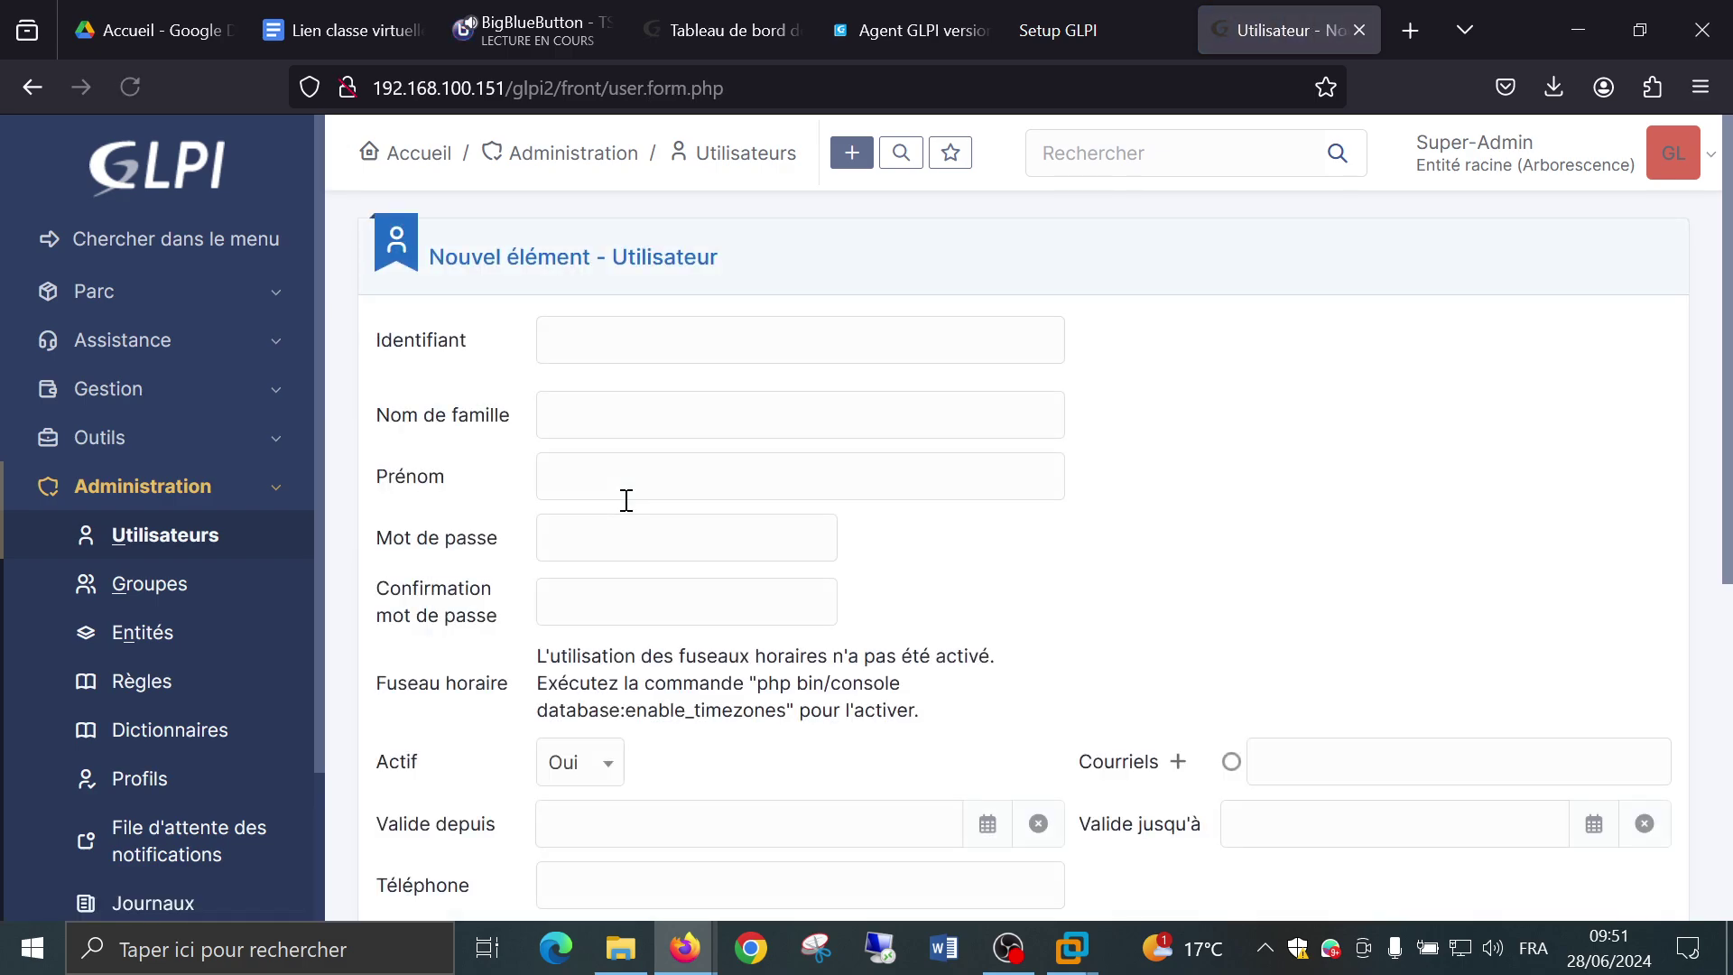
Enter stan2 as Identifiant, then type the password and its confirmation.
click(599, 330)
text(stan)
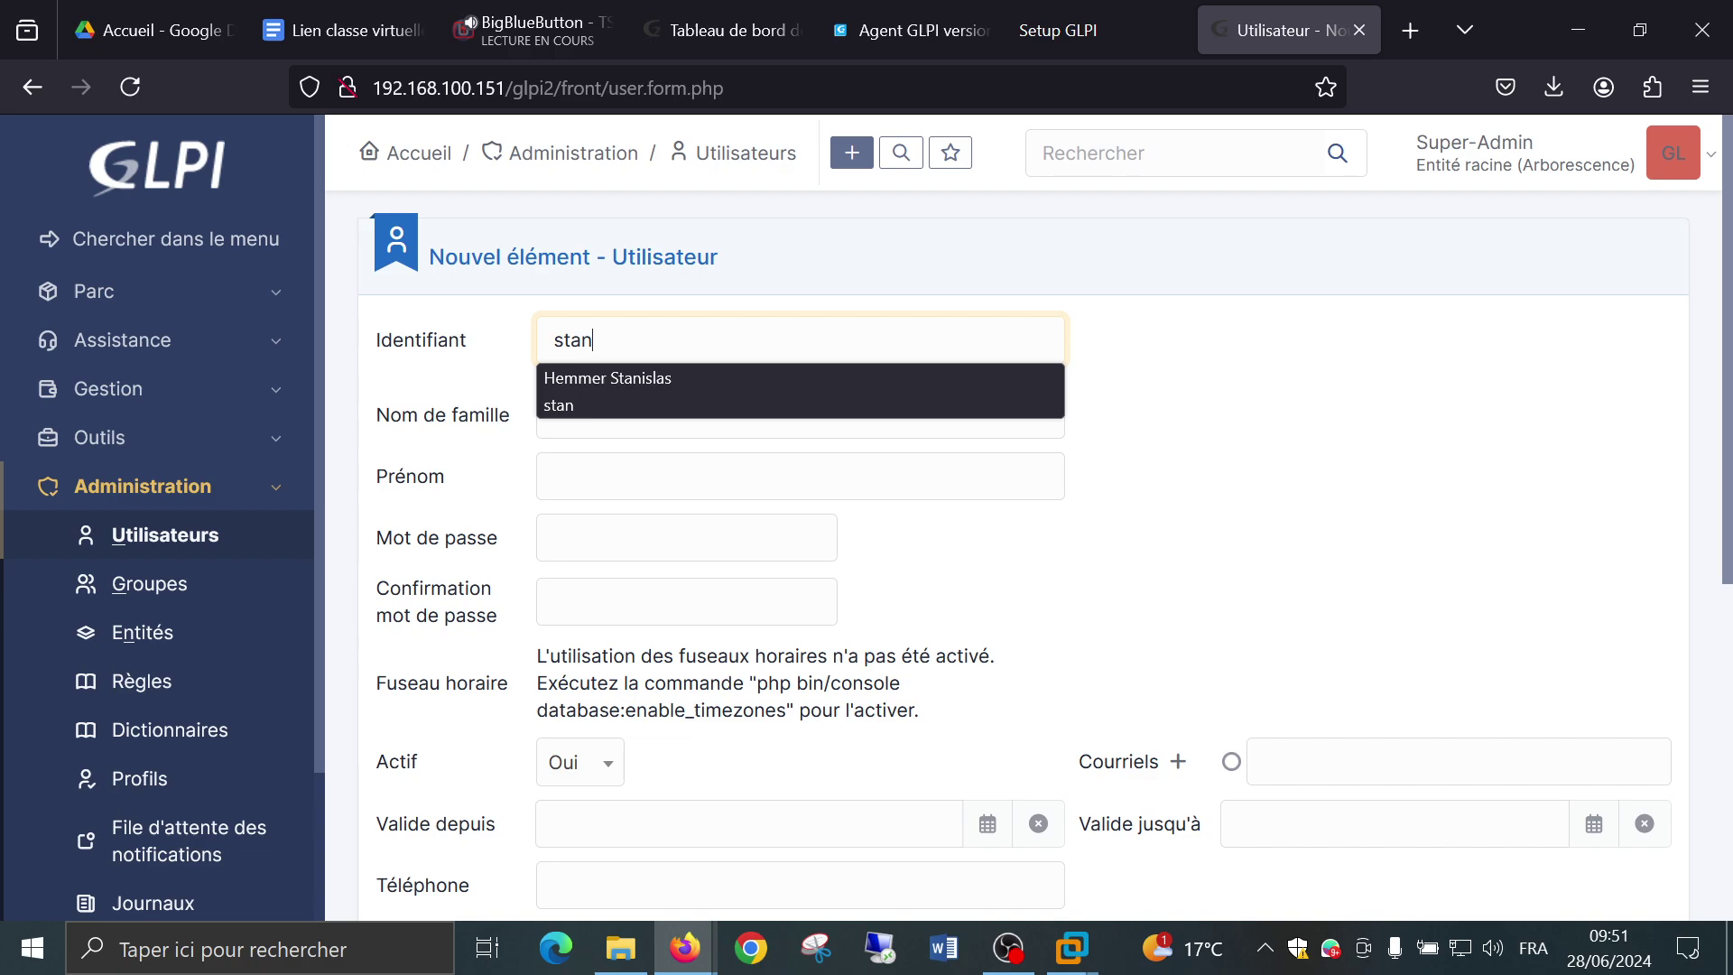
text(2)
key(Tab)
key(Tab)
key(Tab)
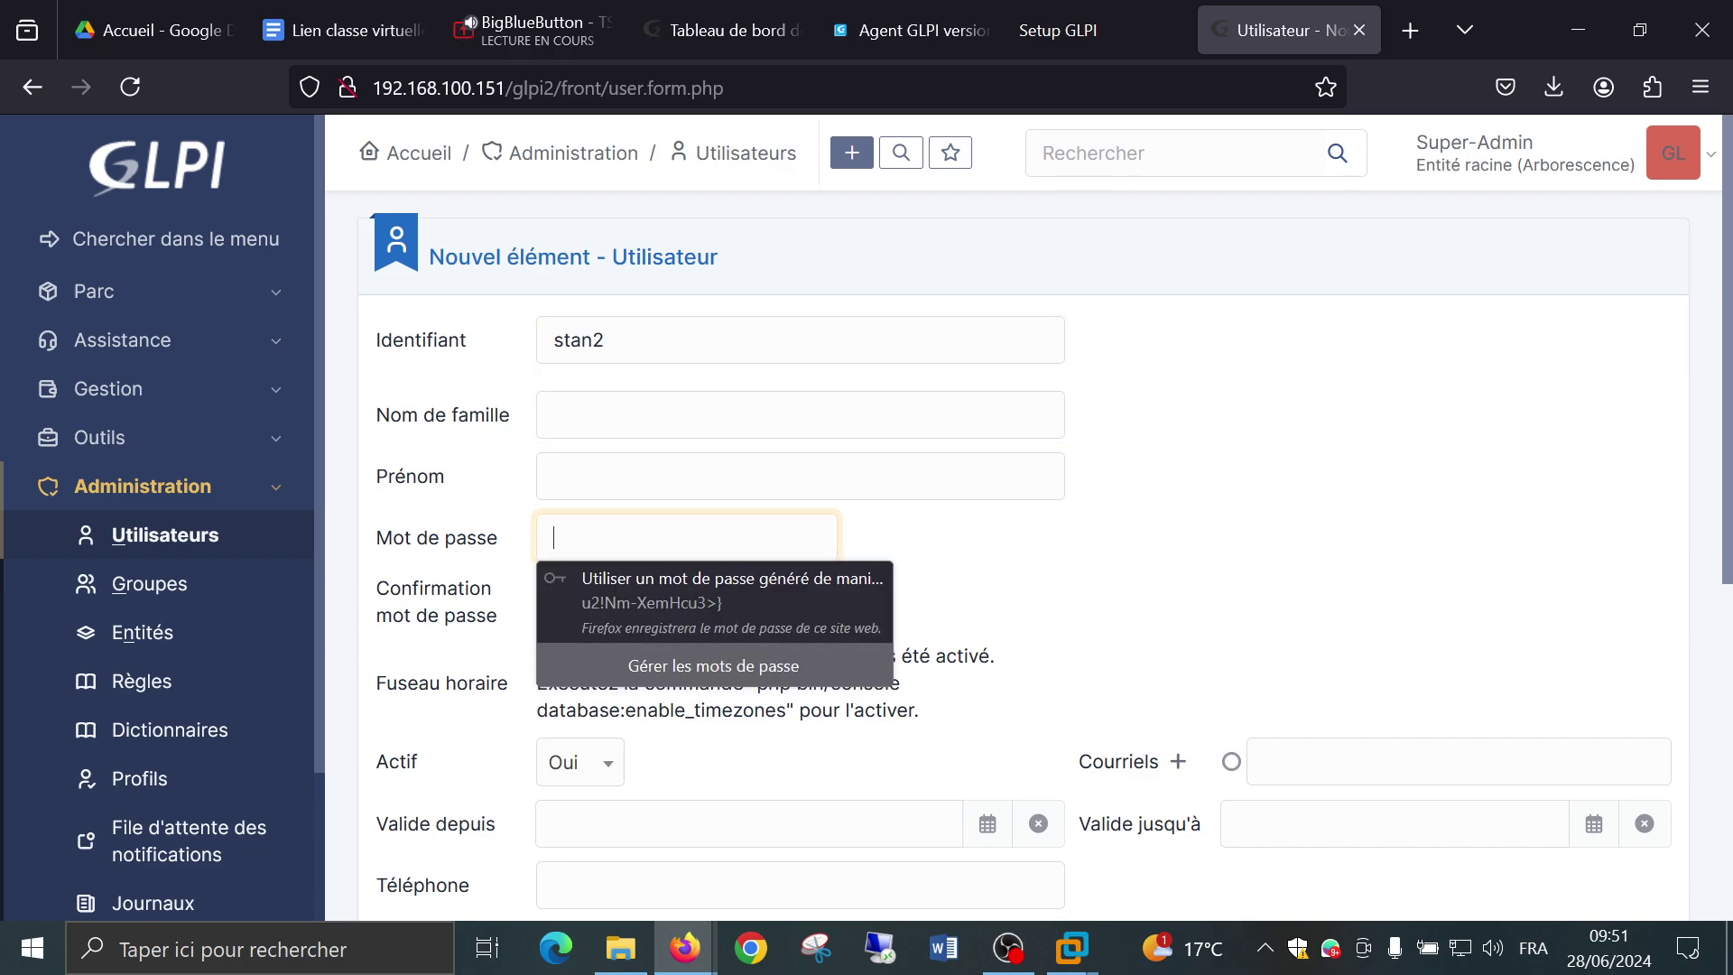
text(1234)
key(Tab)
text(1)
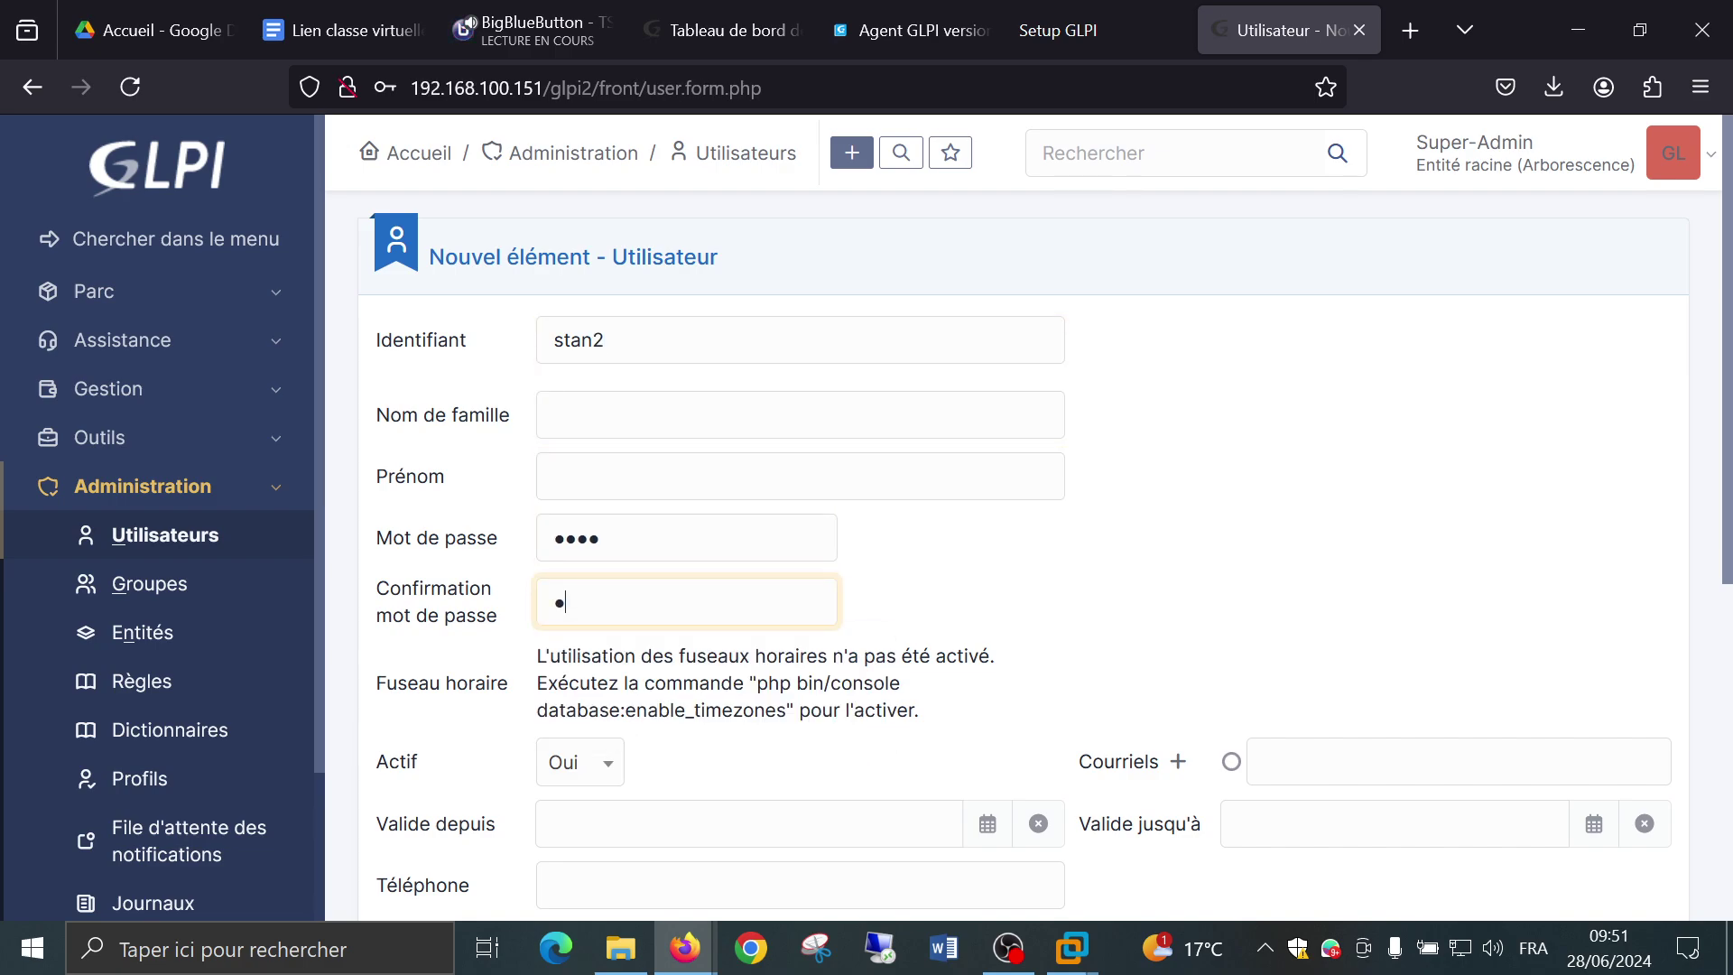
text(234)
scroll(799, 276, down, 5)
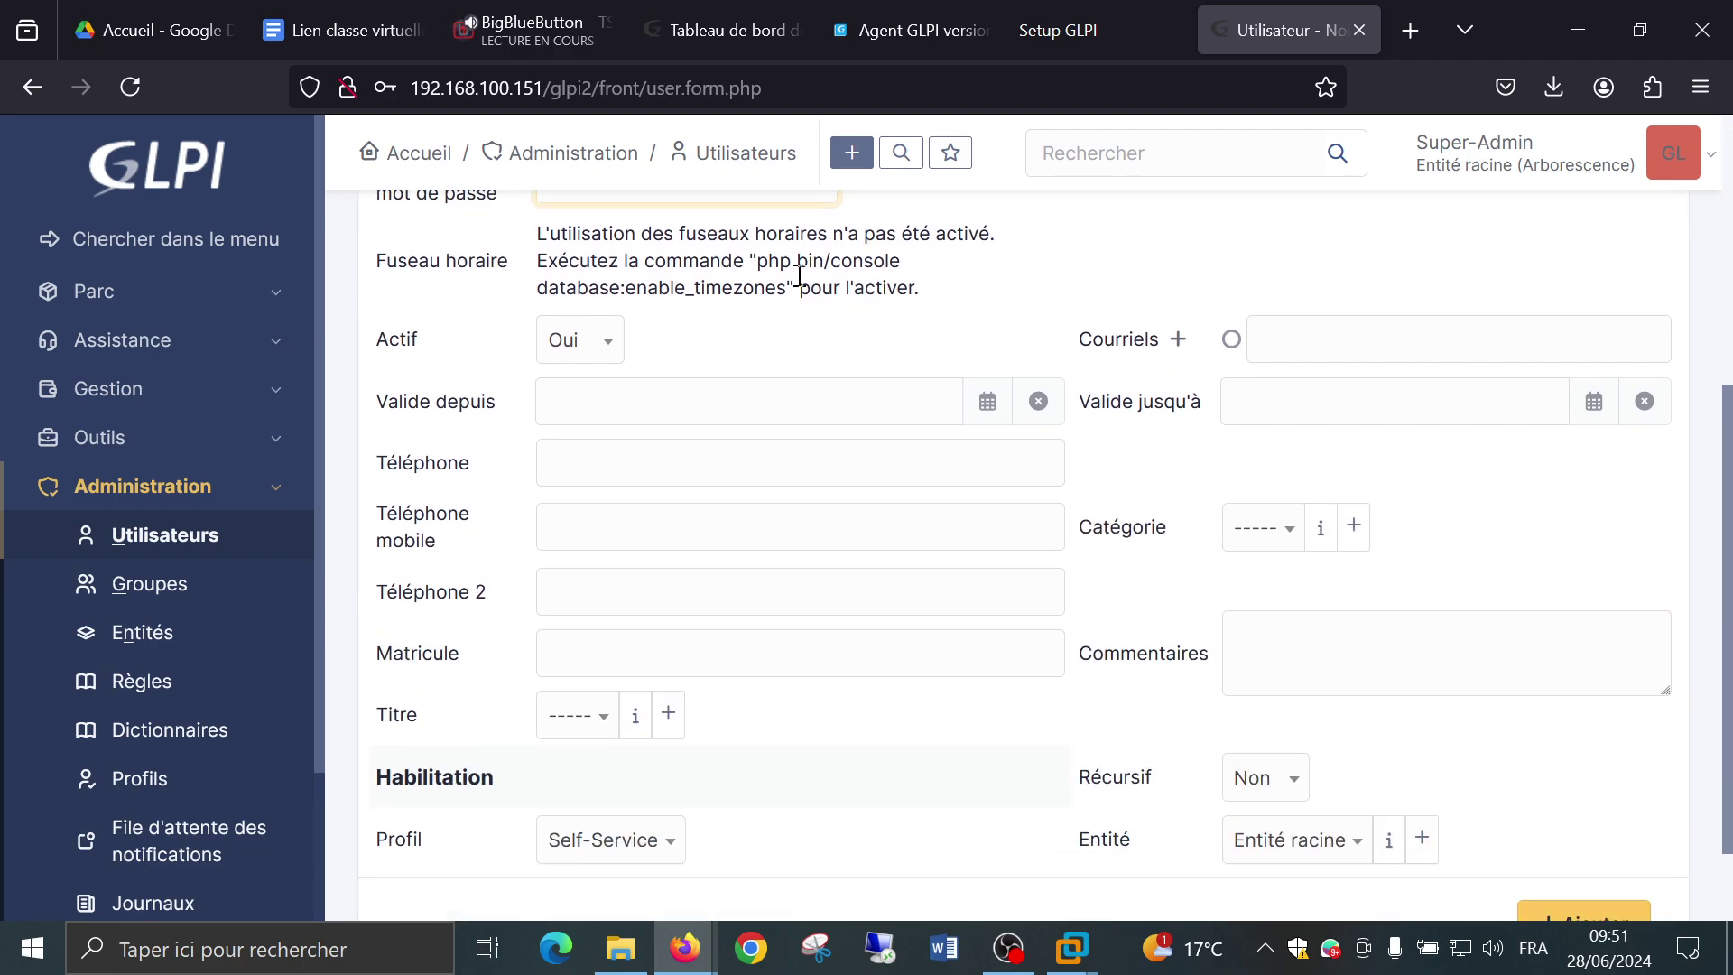
click(618, 417)
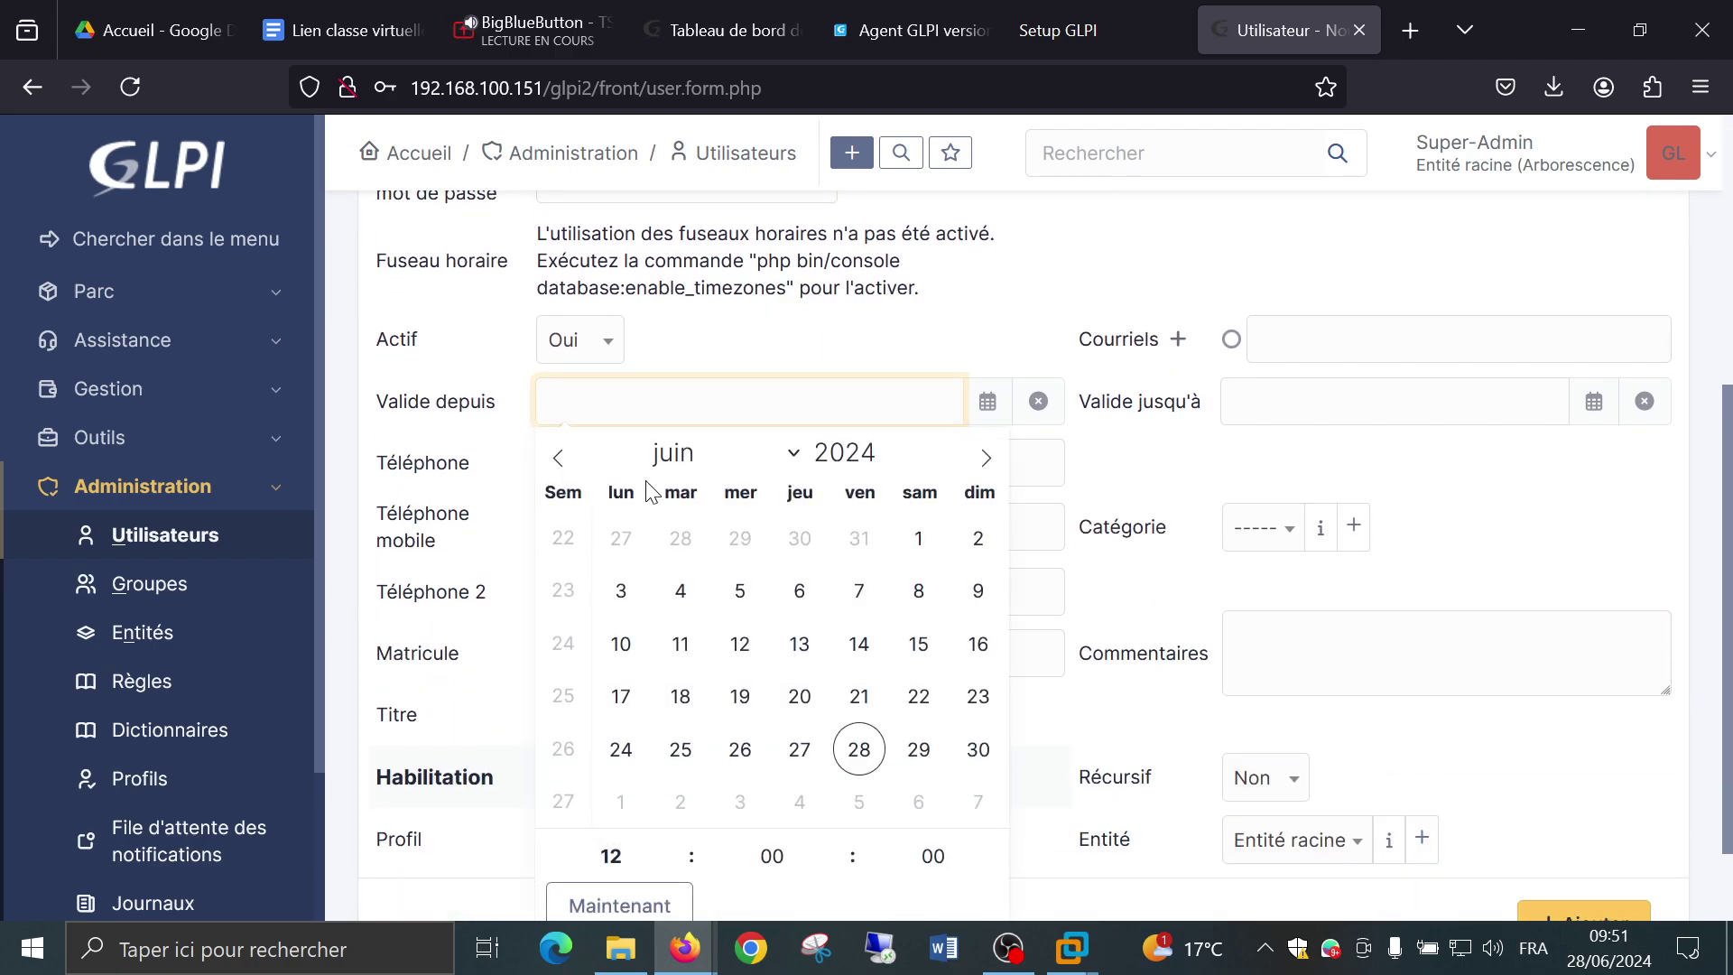
click(619, 905)
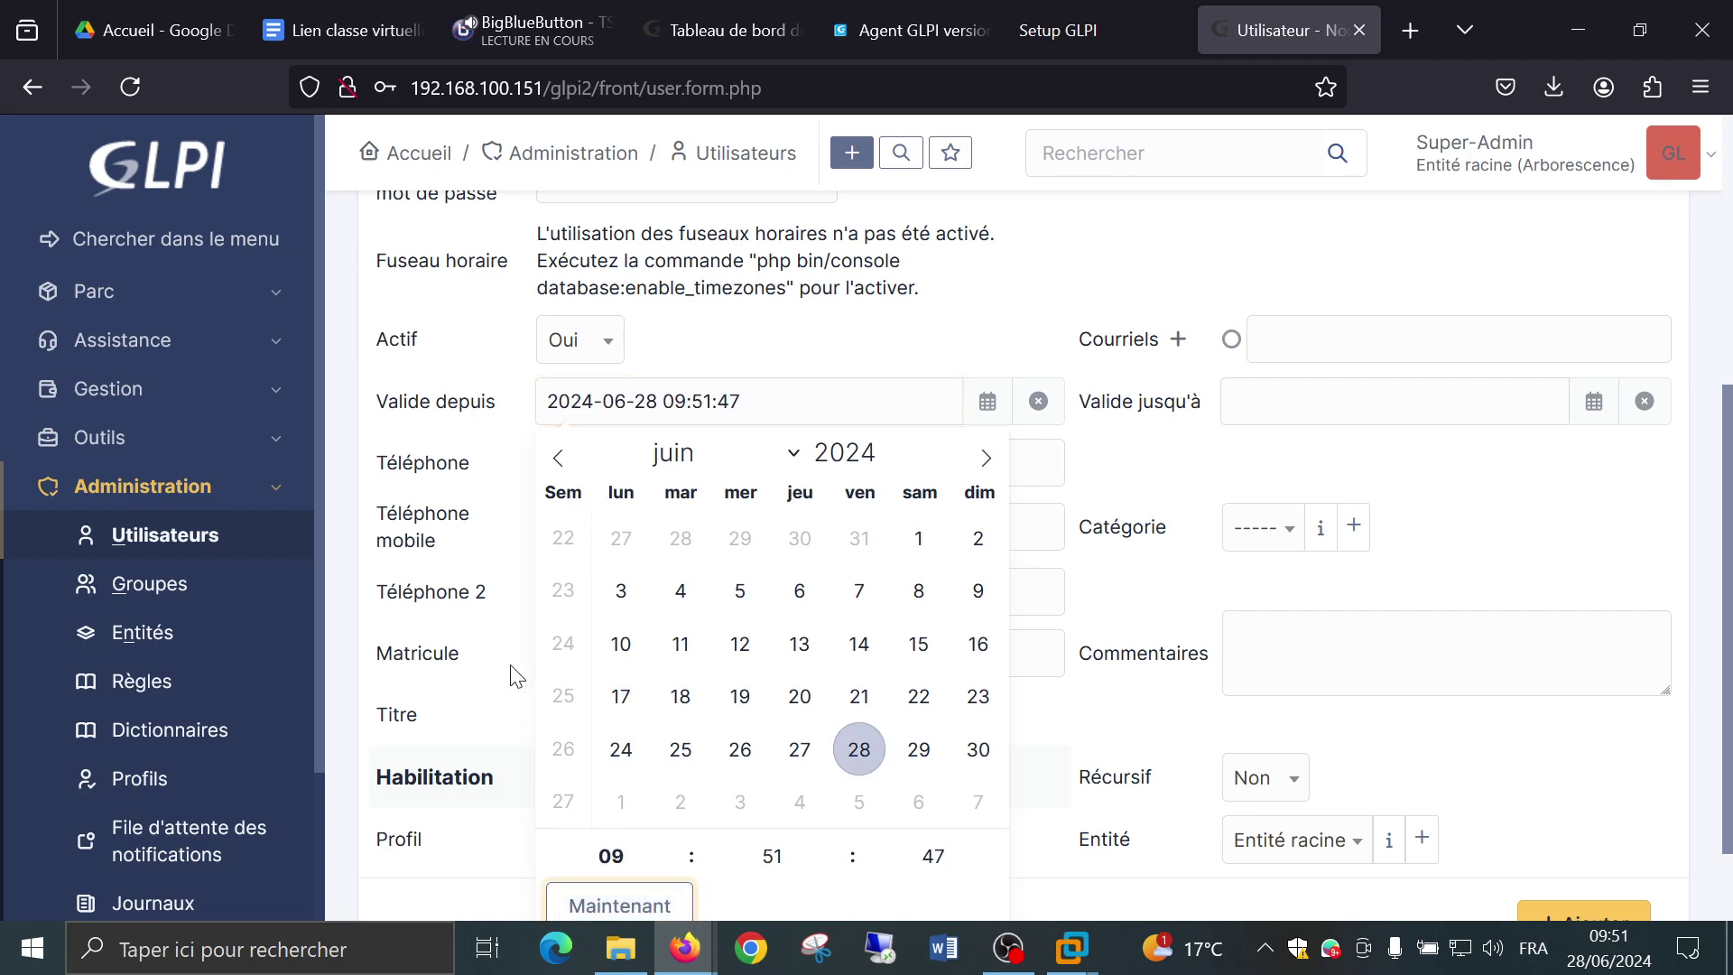
click(1066, 291)
click(1327, 402)
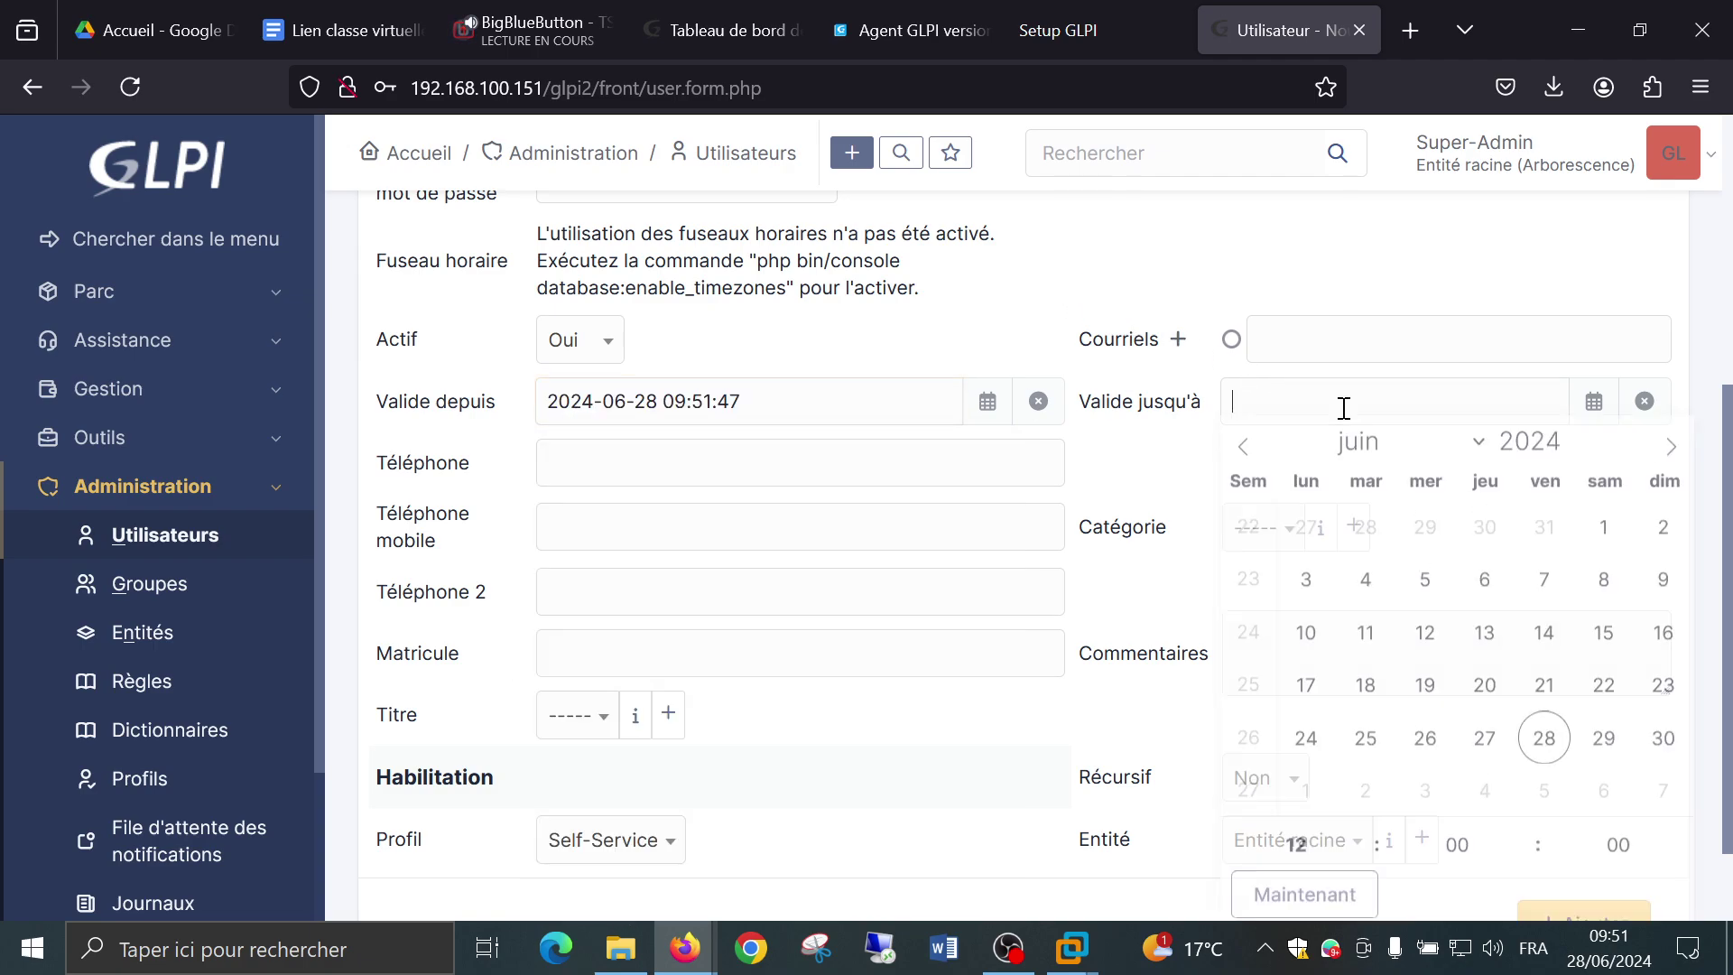
click(1669, 459)
click(1669, 459)
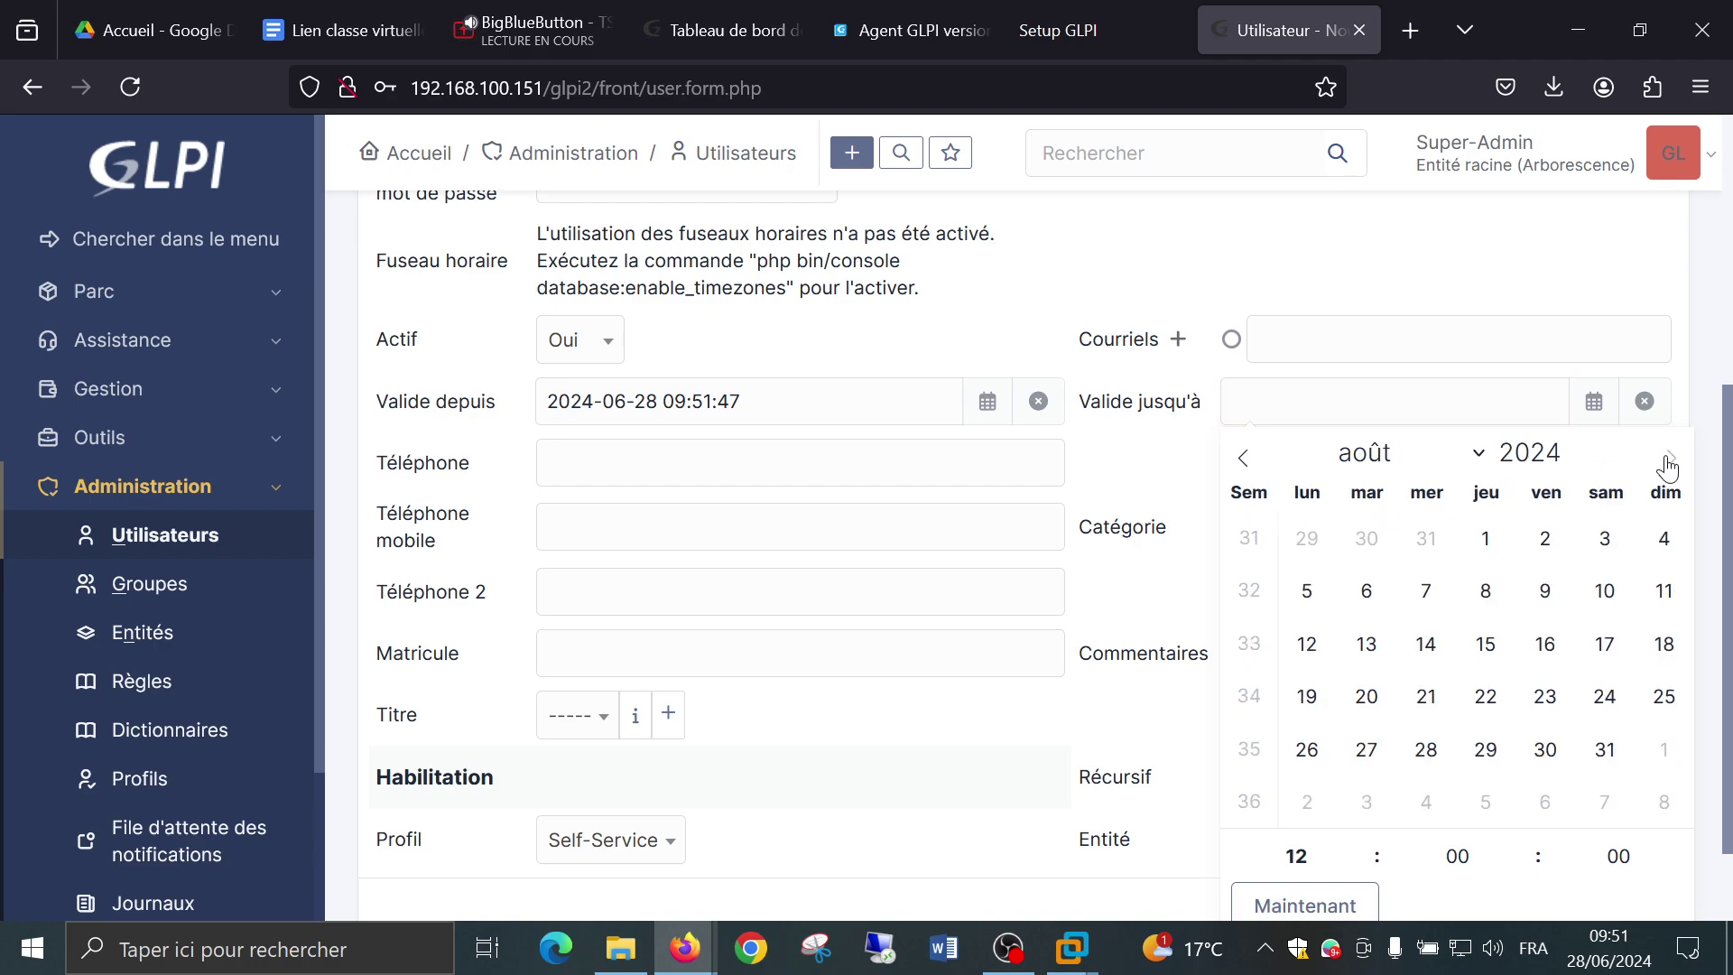
click(1669, 460)
click(1669, 460)
click(1669, 460)
click(1669, 459)
click(1669, 460)
click(1669, 460)
click(1602, 538)
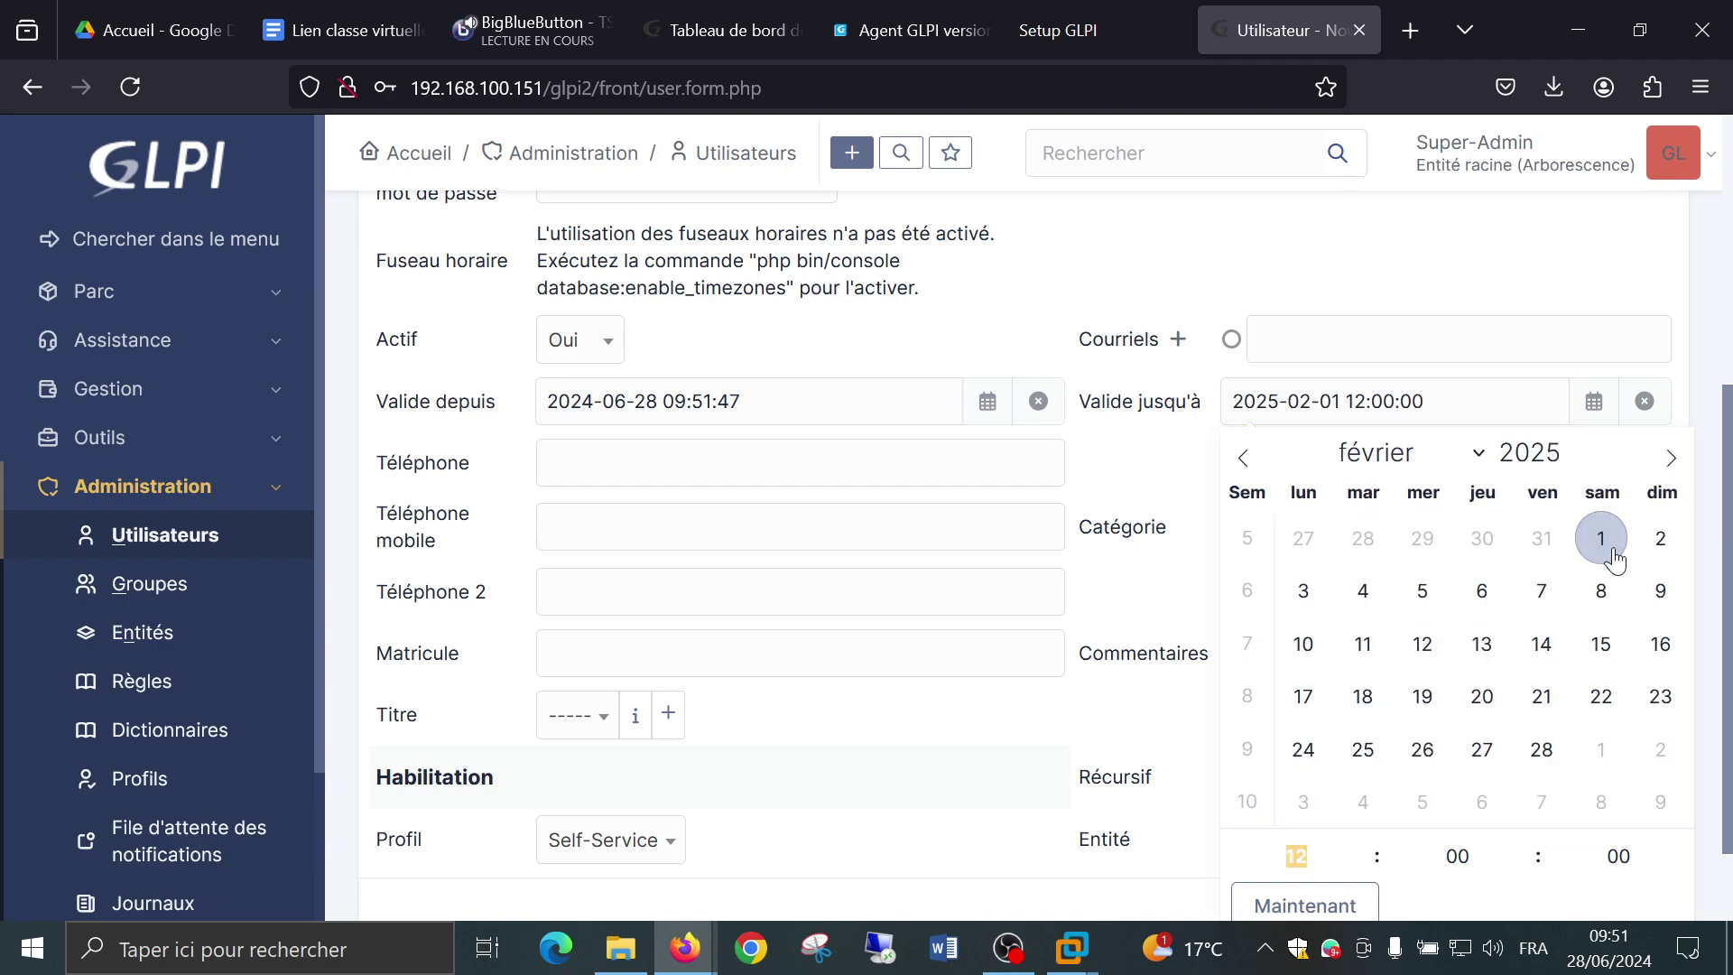
click(1147, 486)
scroll(1142, 483, down, 2)
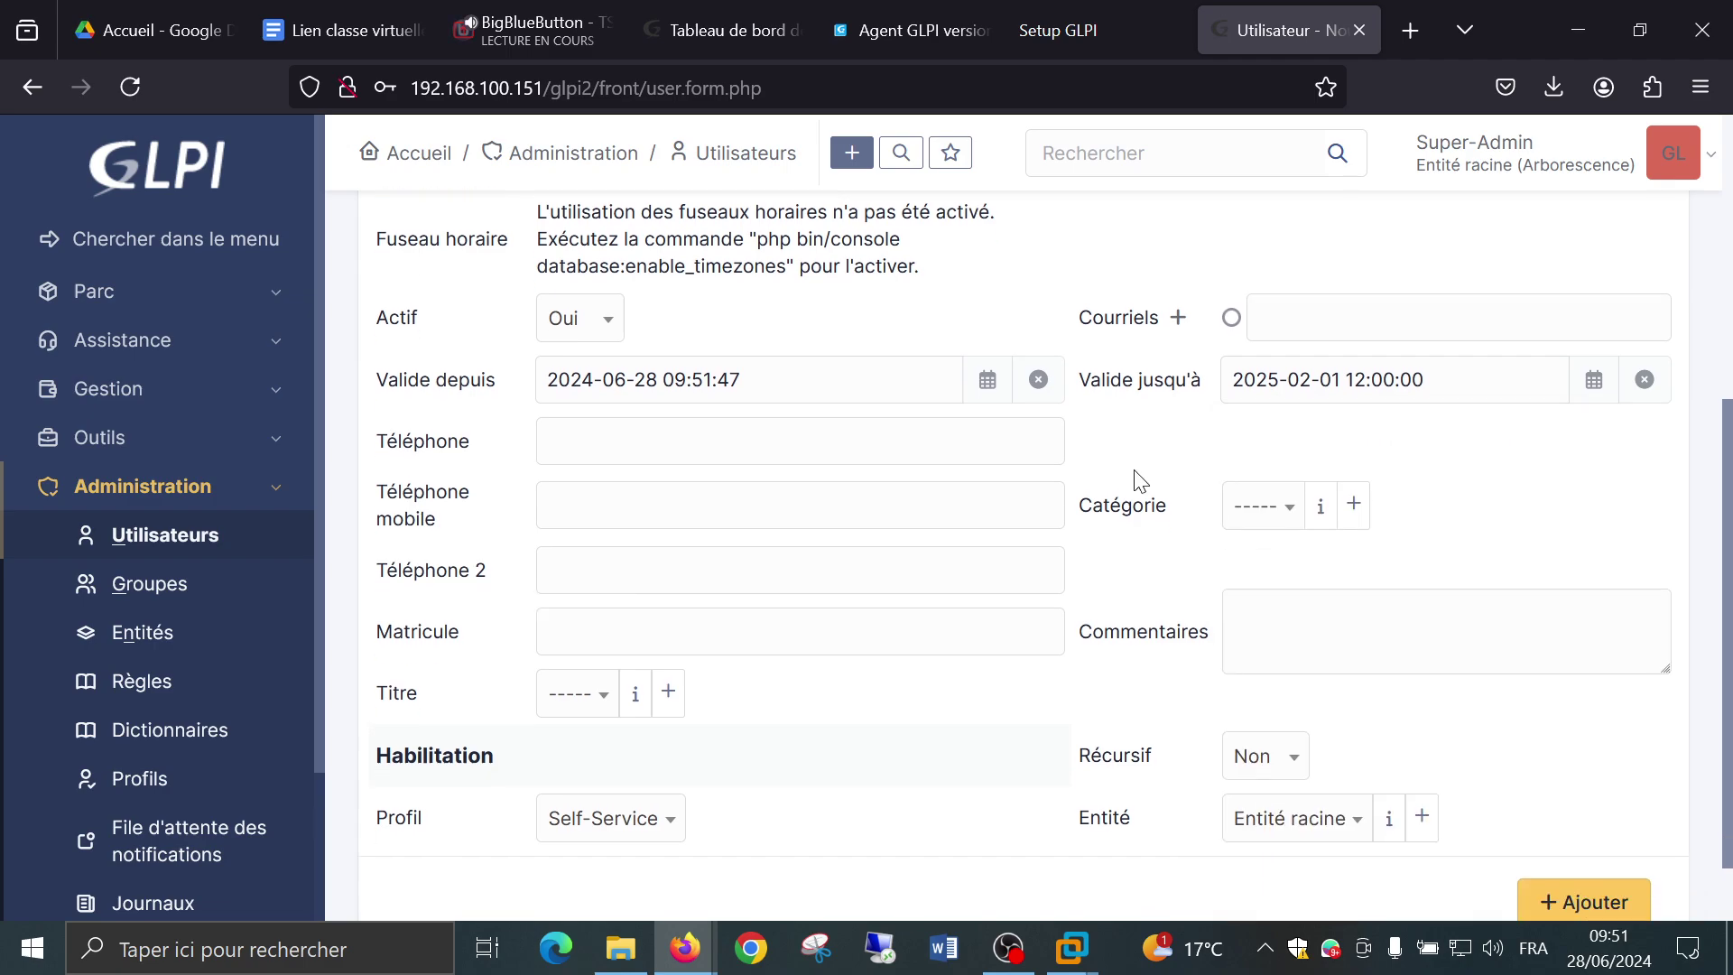
Pick the Technician profile and add the stan2 user, declining Firefox's password save.
click(631, 753)
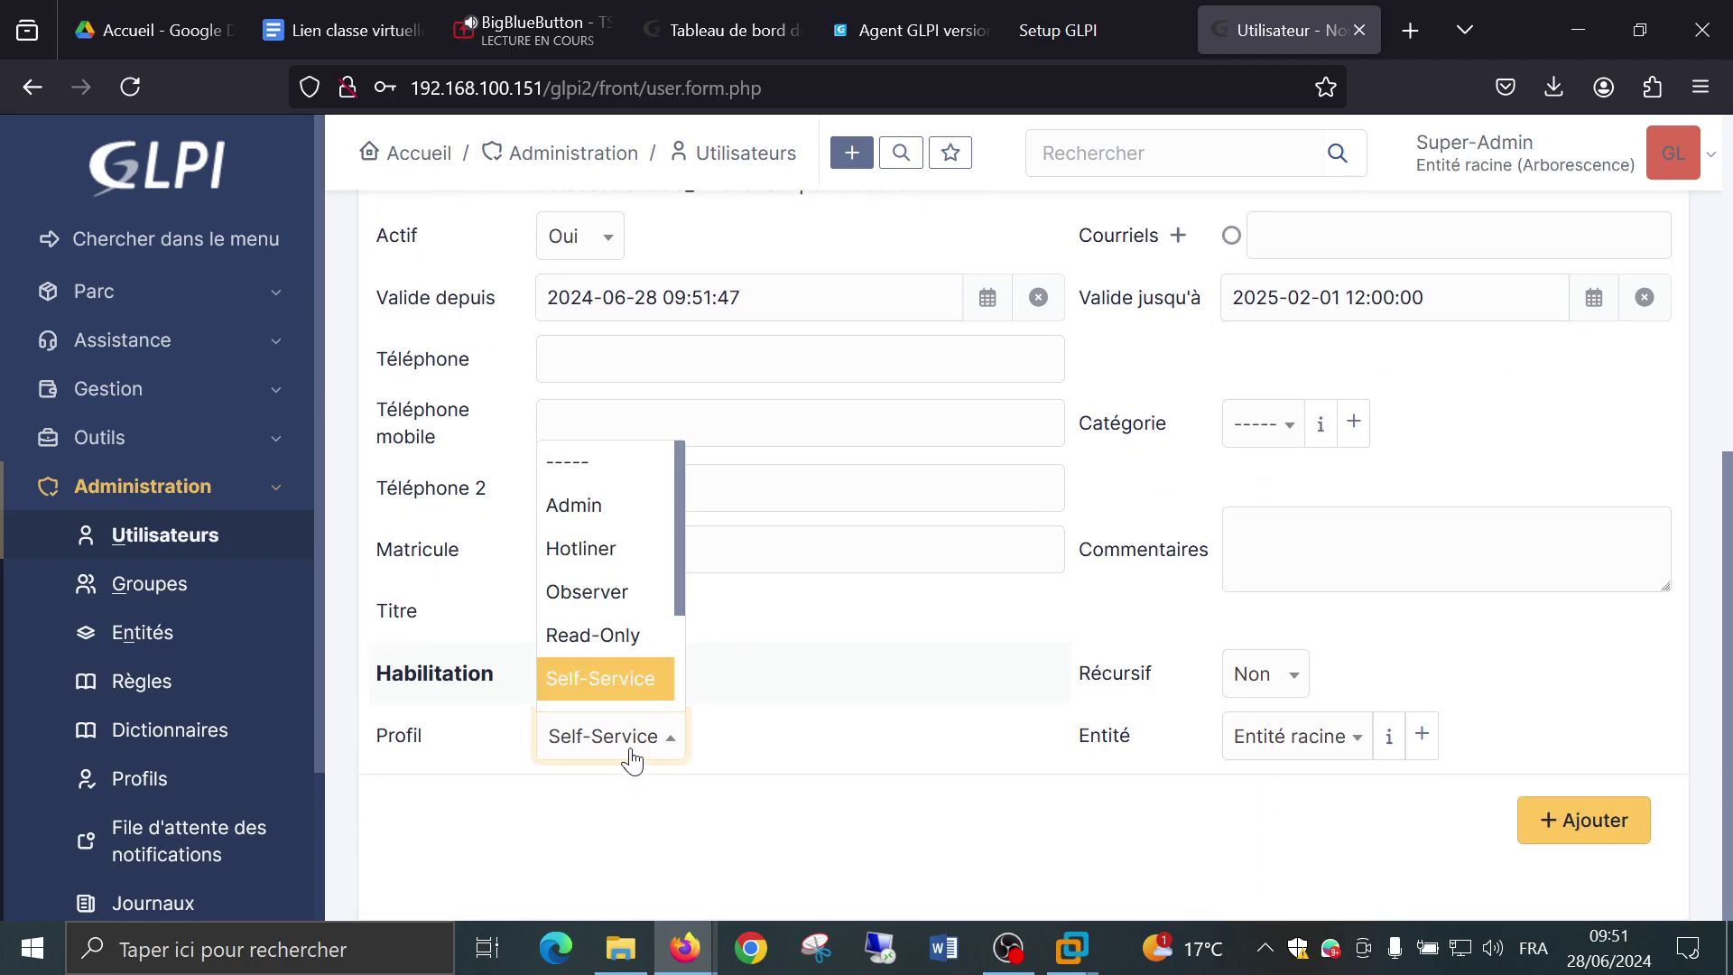
scroll(614, 622, down, 1)
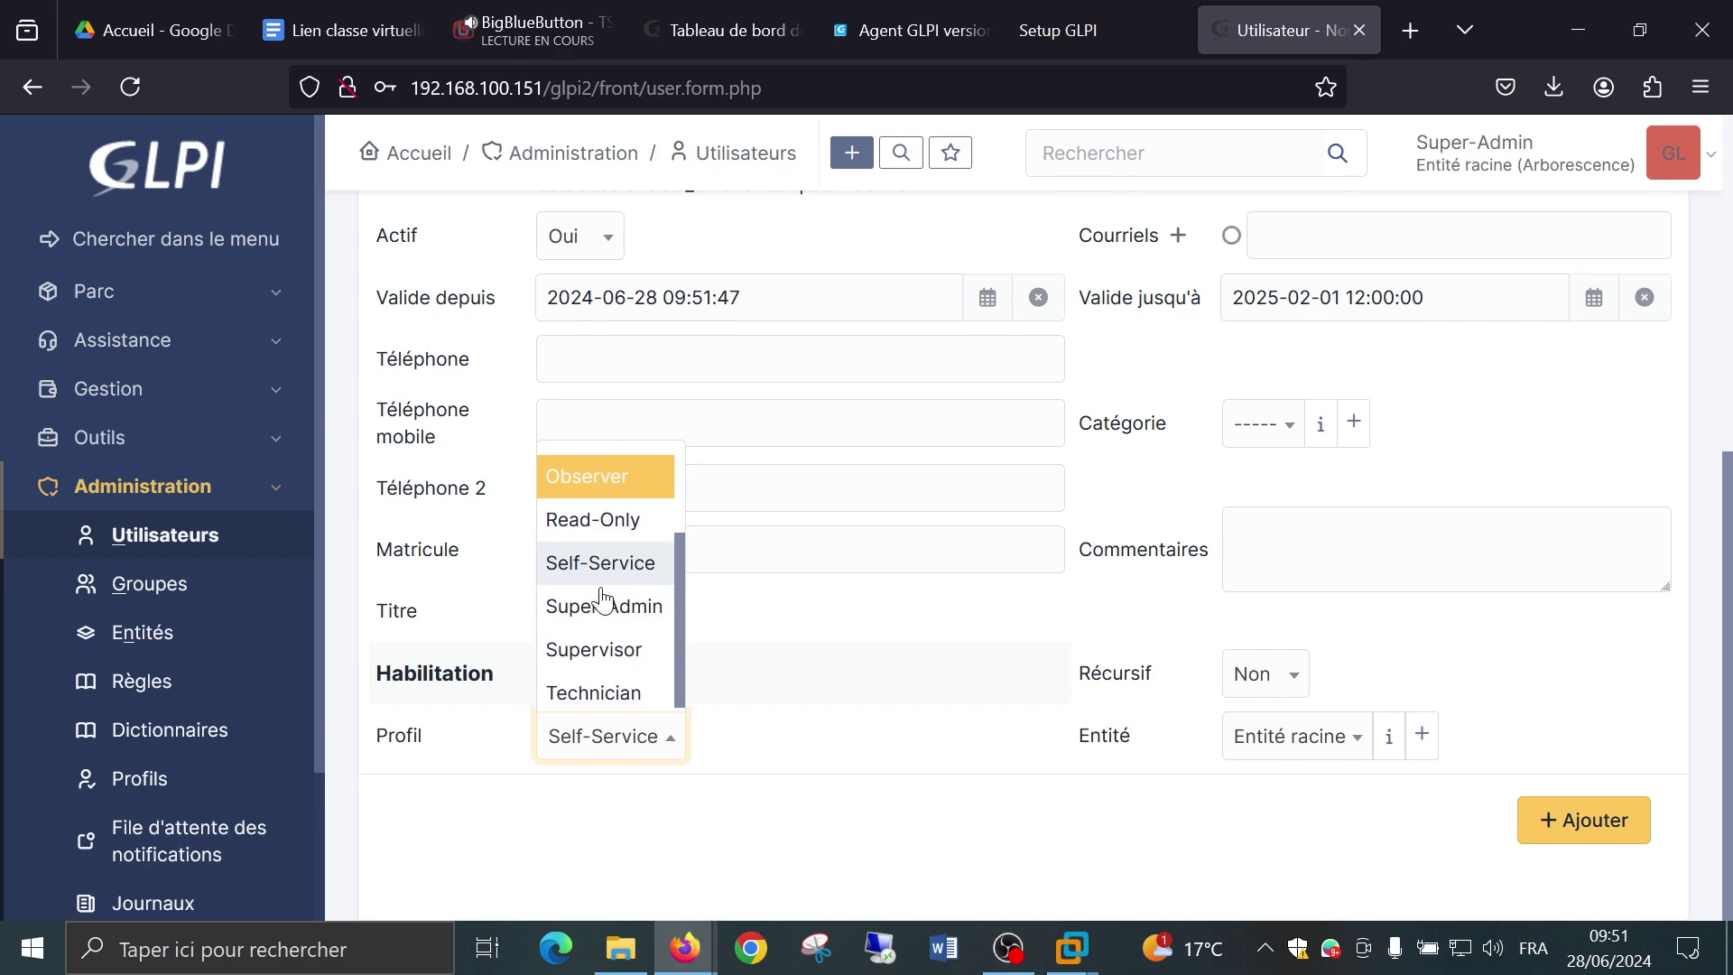
click(605, 691)
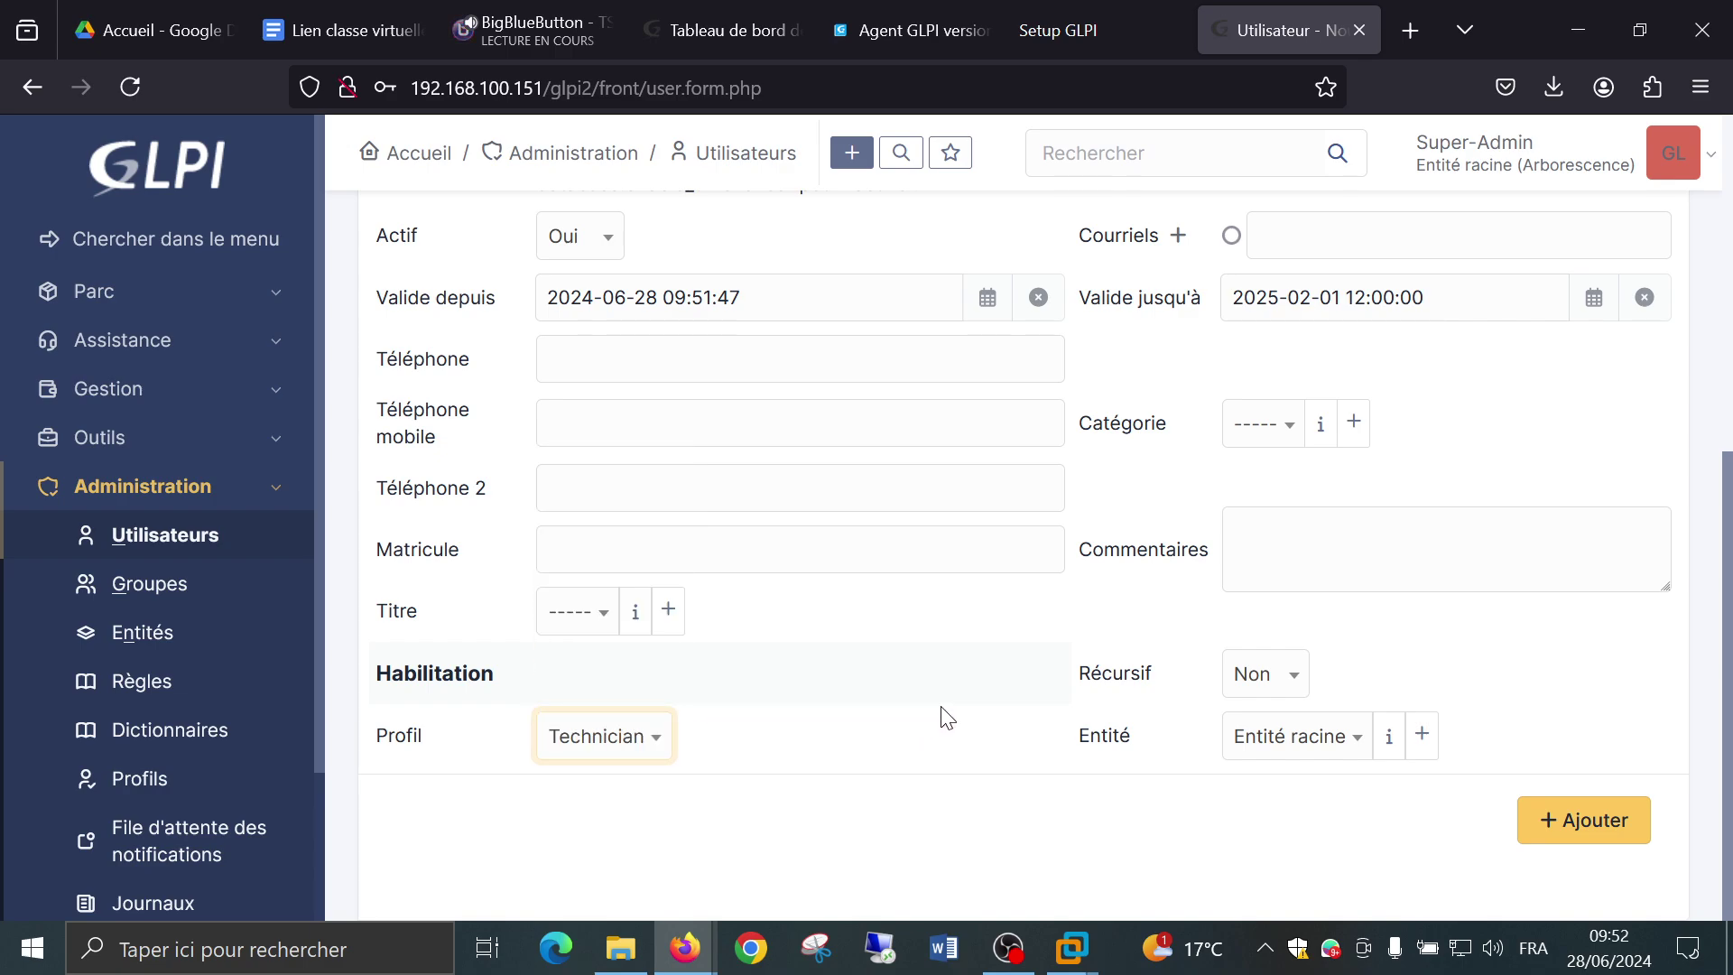
click(1567, 817)
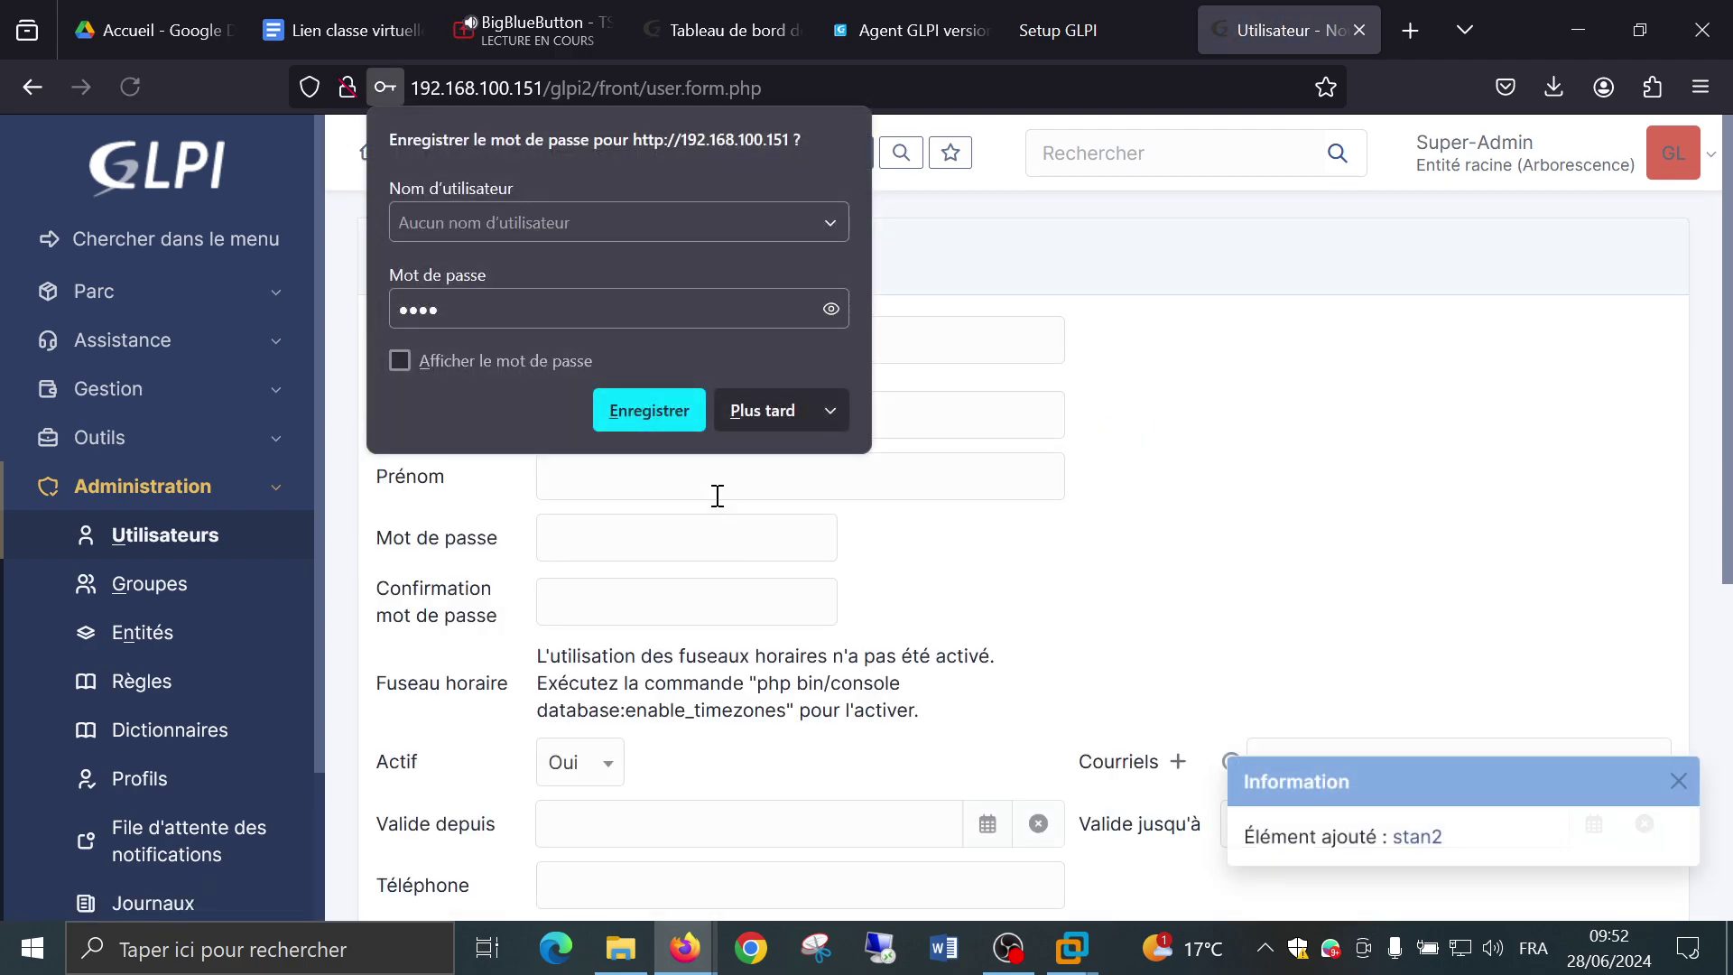
click(740, 411)
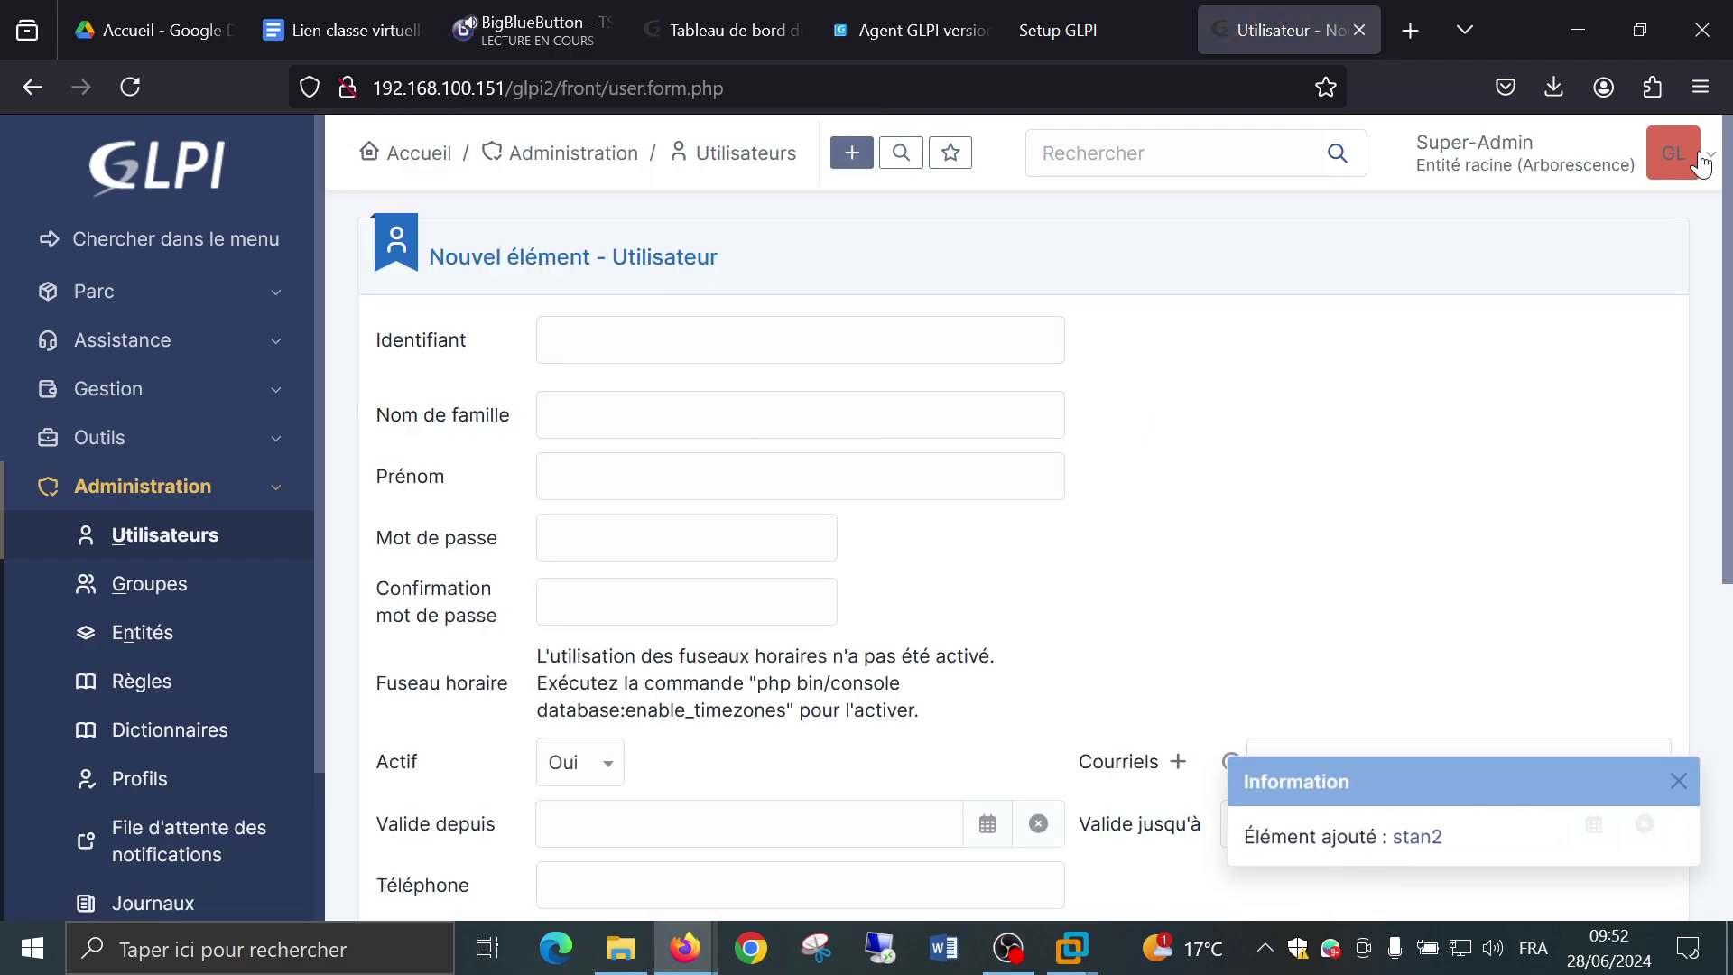
click(1672, 153)
Log out, then submit stan2's login and password; GLPI reports the account deactivated or deleted.
click(1470, 679)
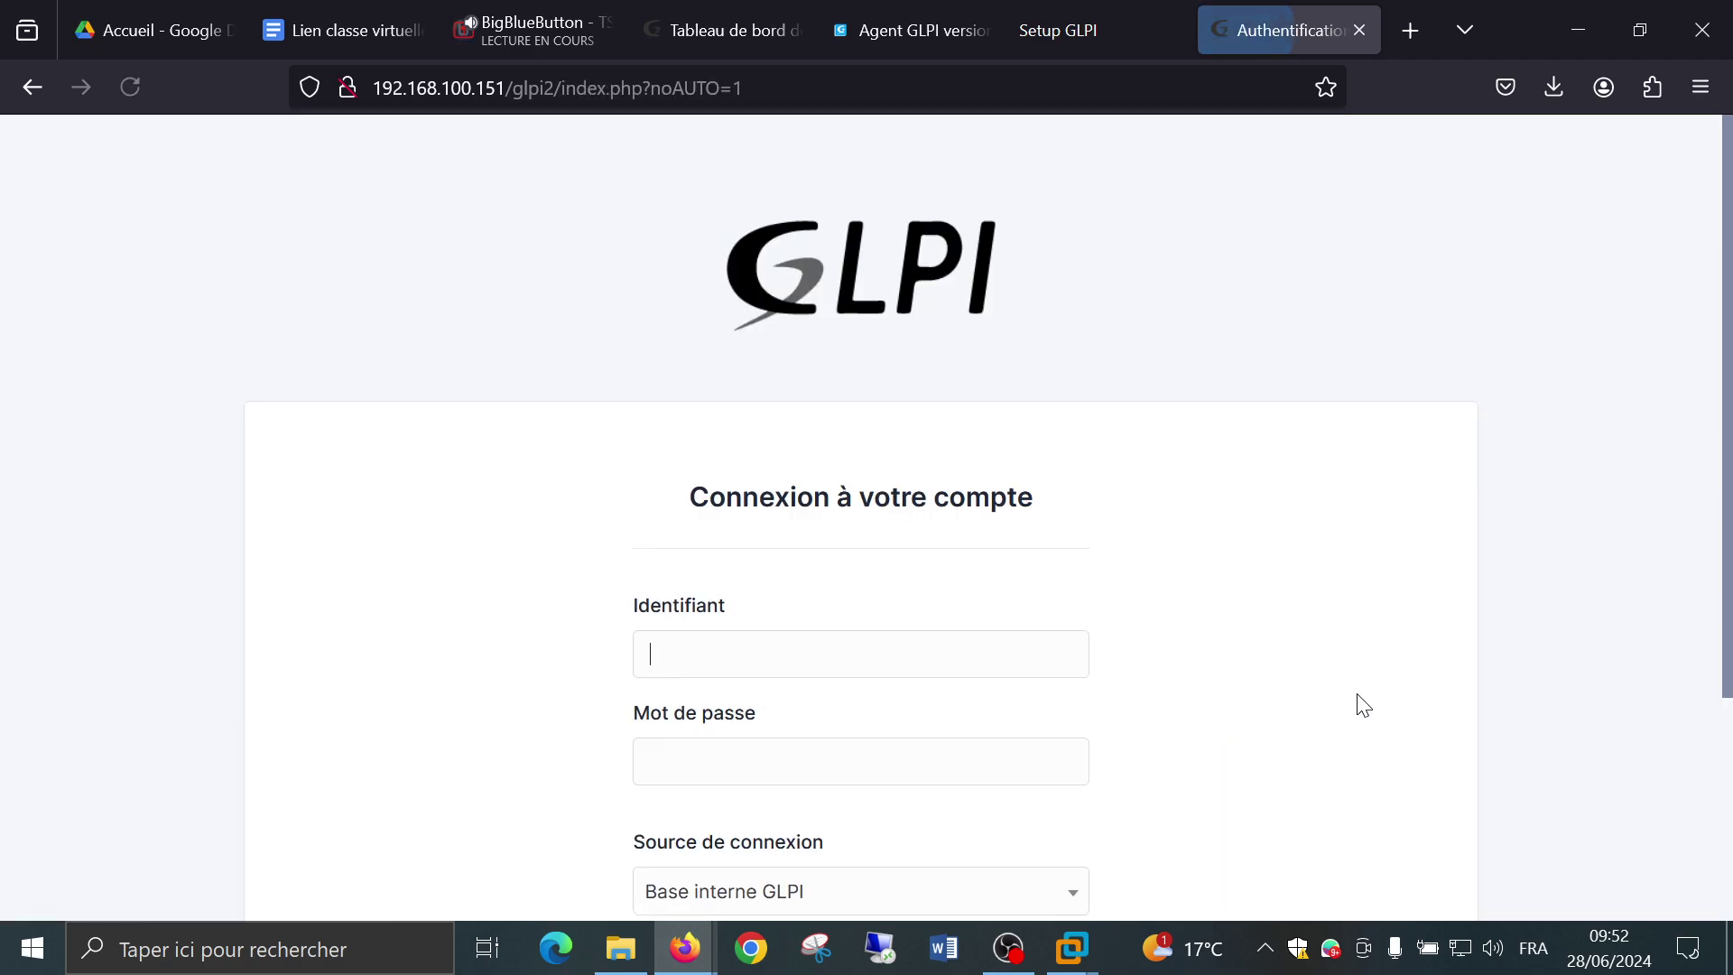
text(stan2)
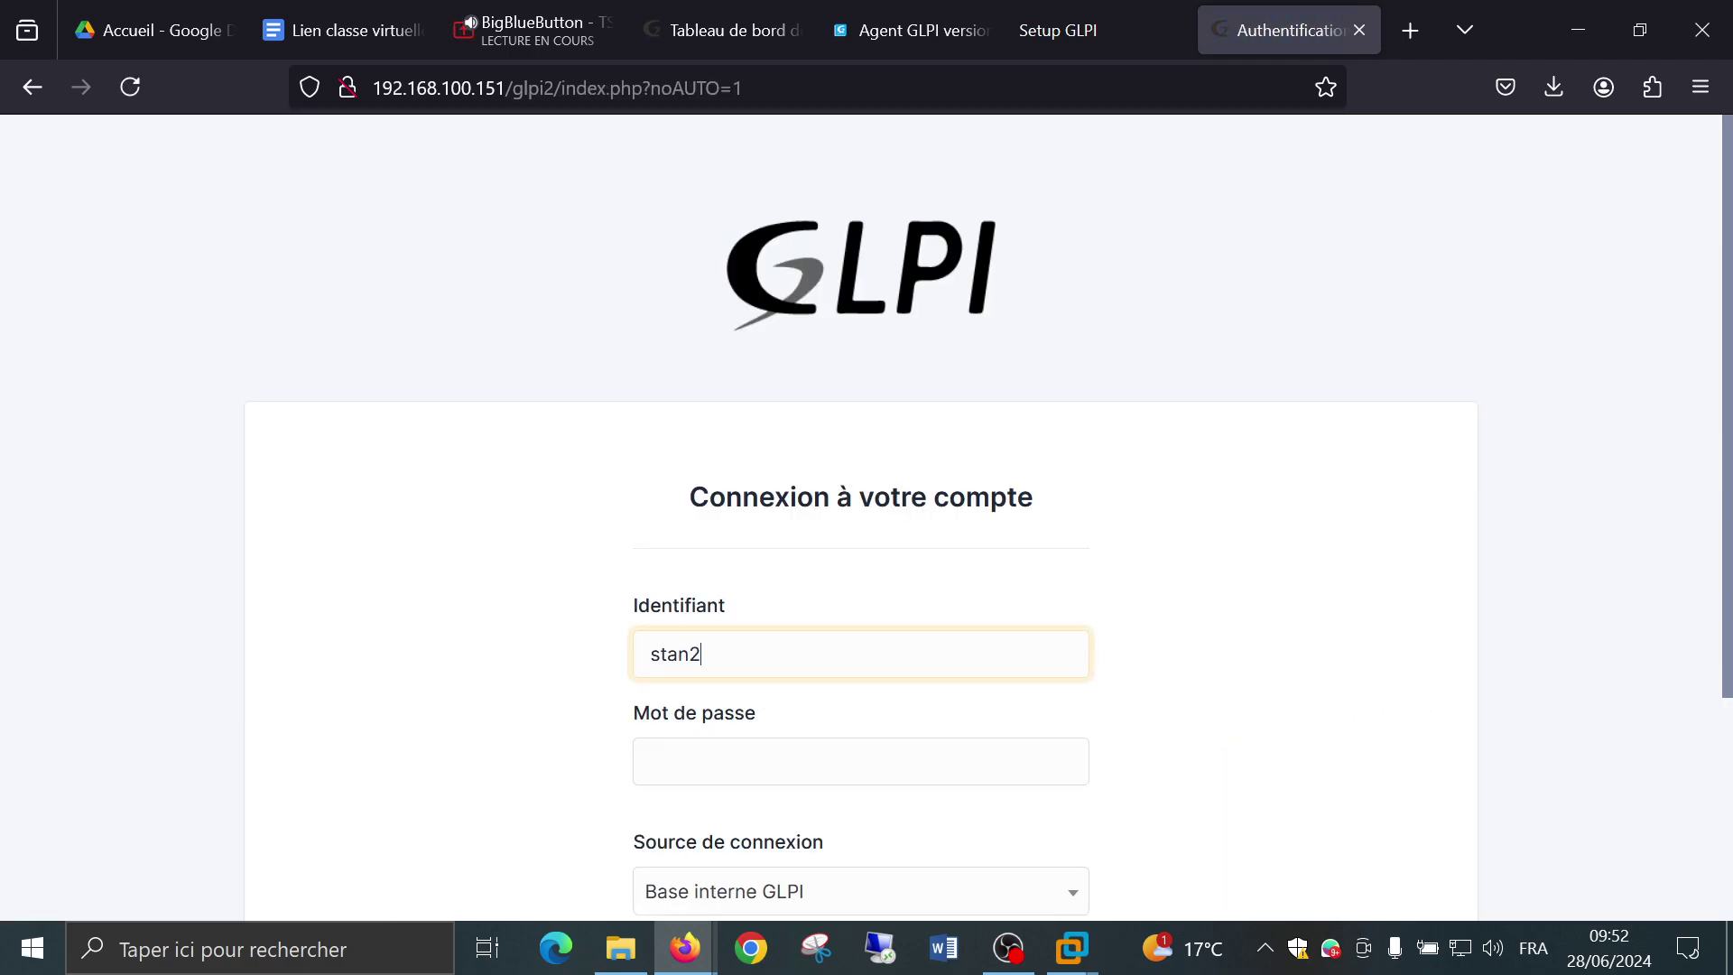
key(Tab)
text(••)
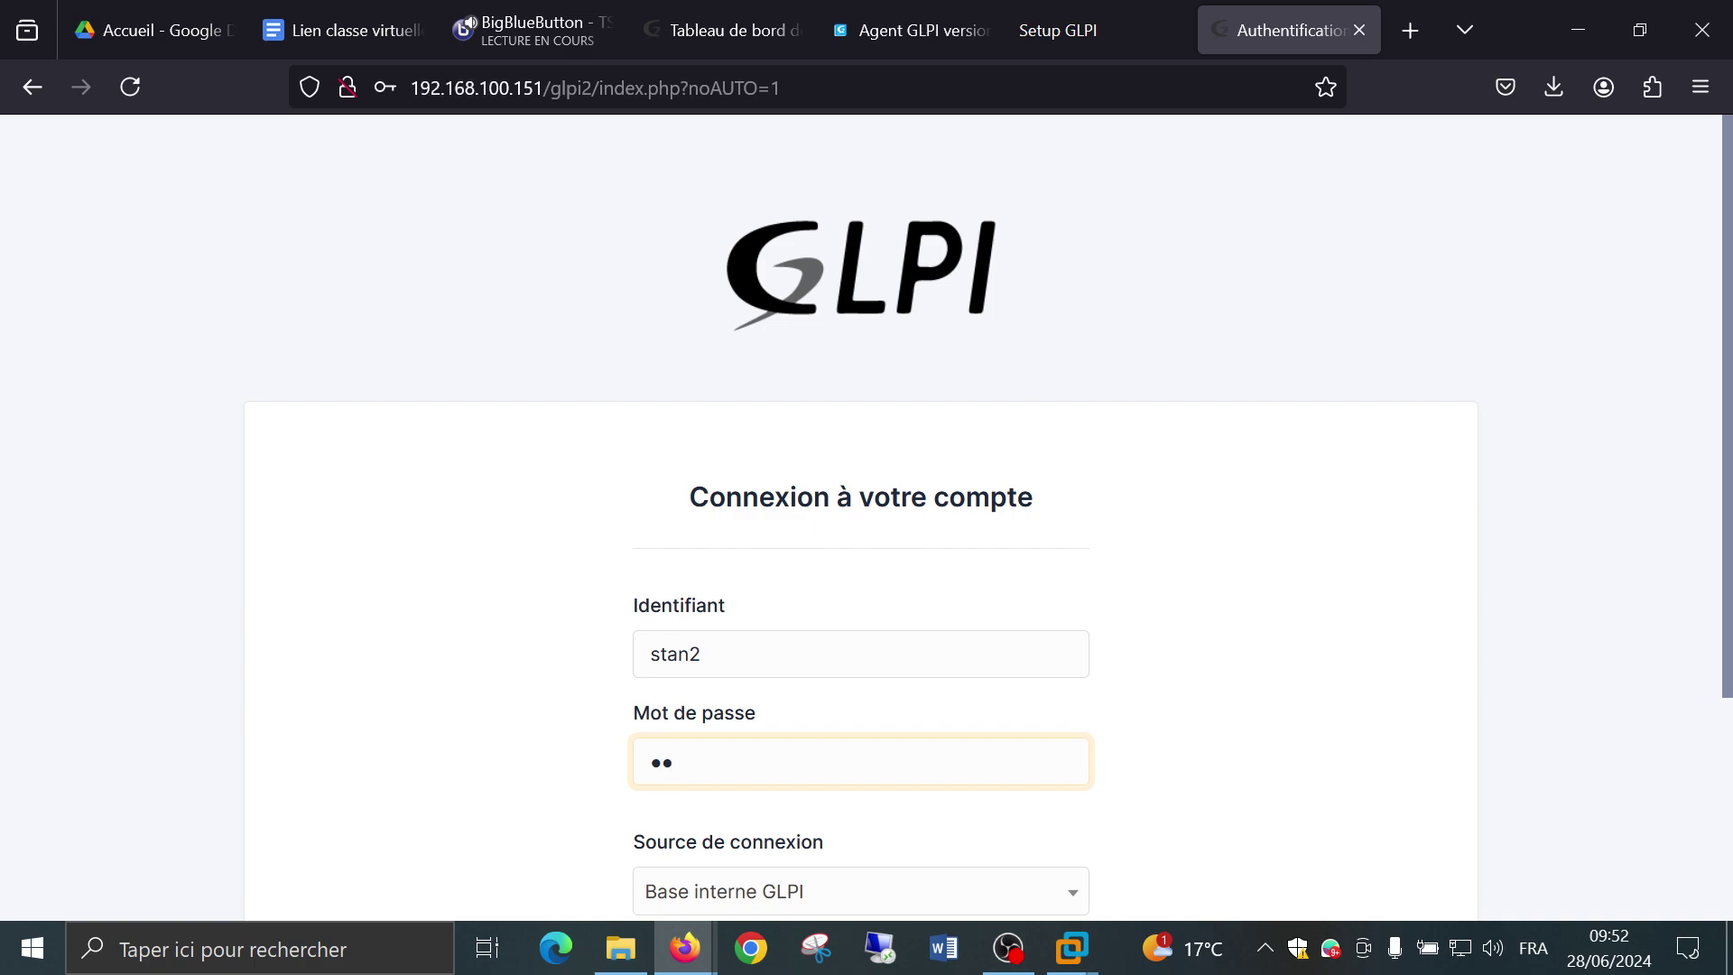
key(Return)
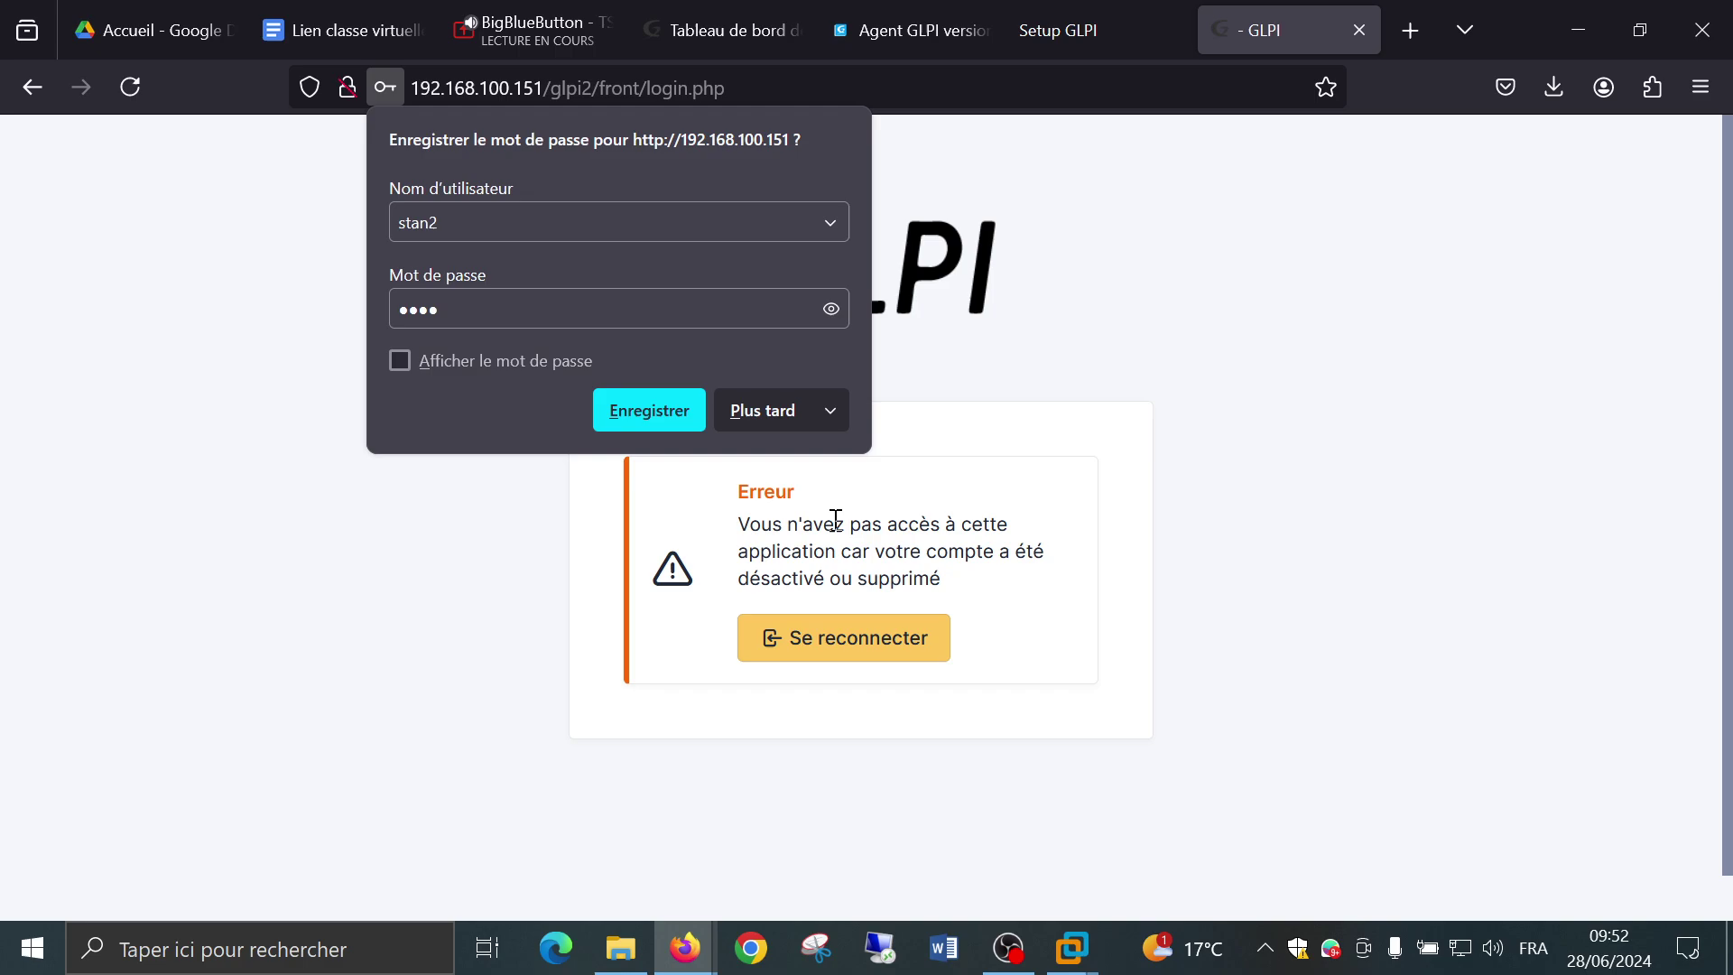
Decline Firefox's password save and return to the GLPI login page with Se reconnecter.
click(745, 413)
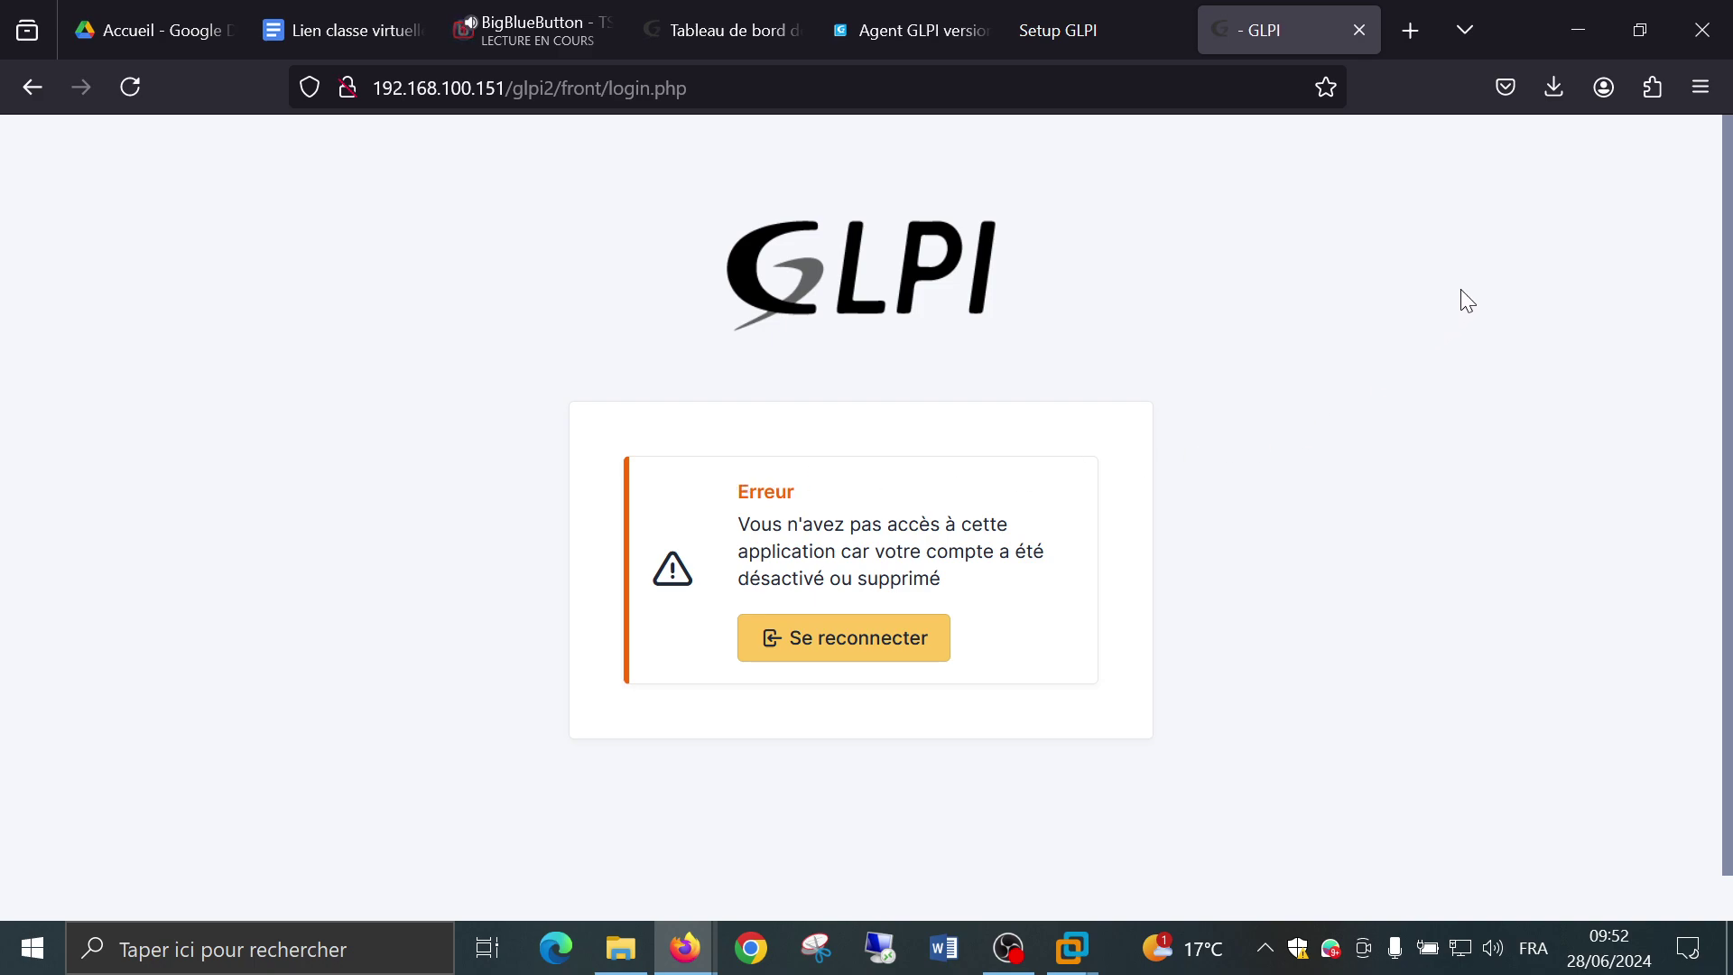
click(885, 623)
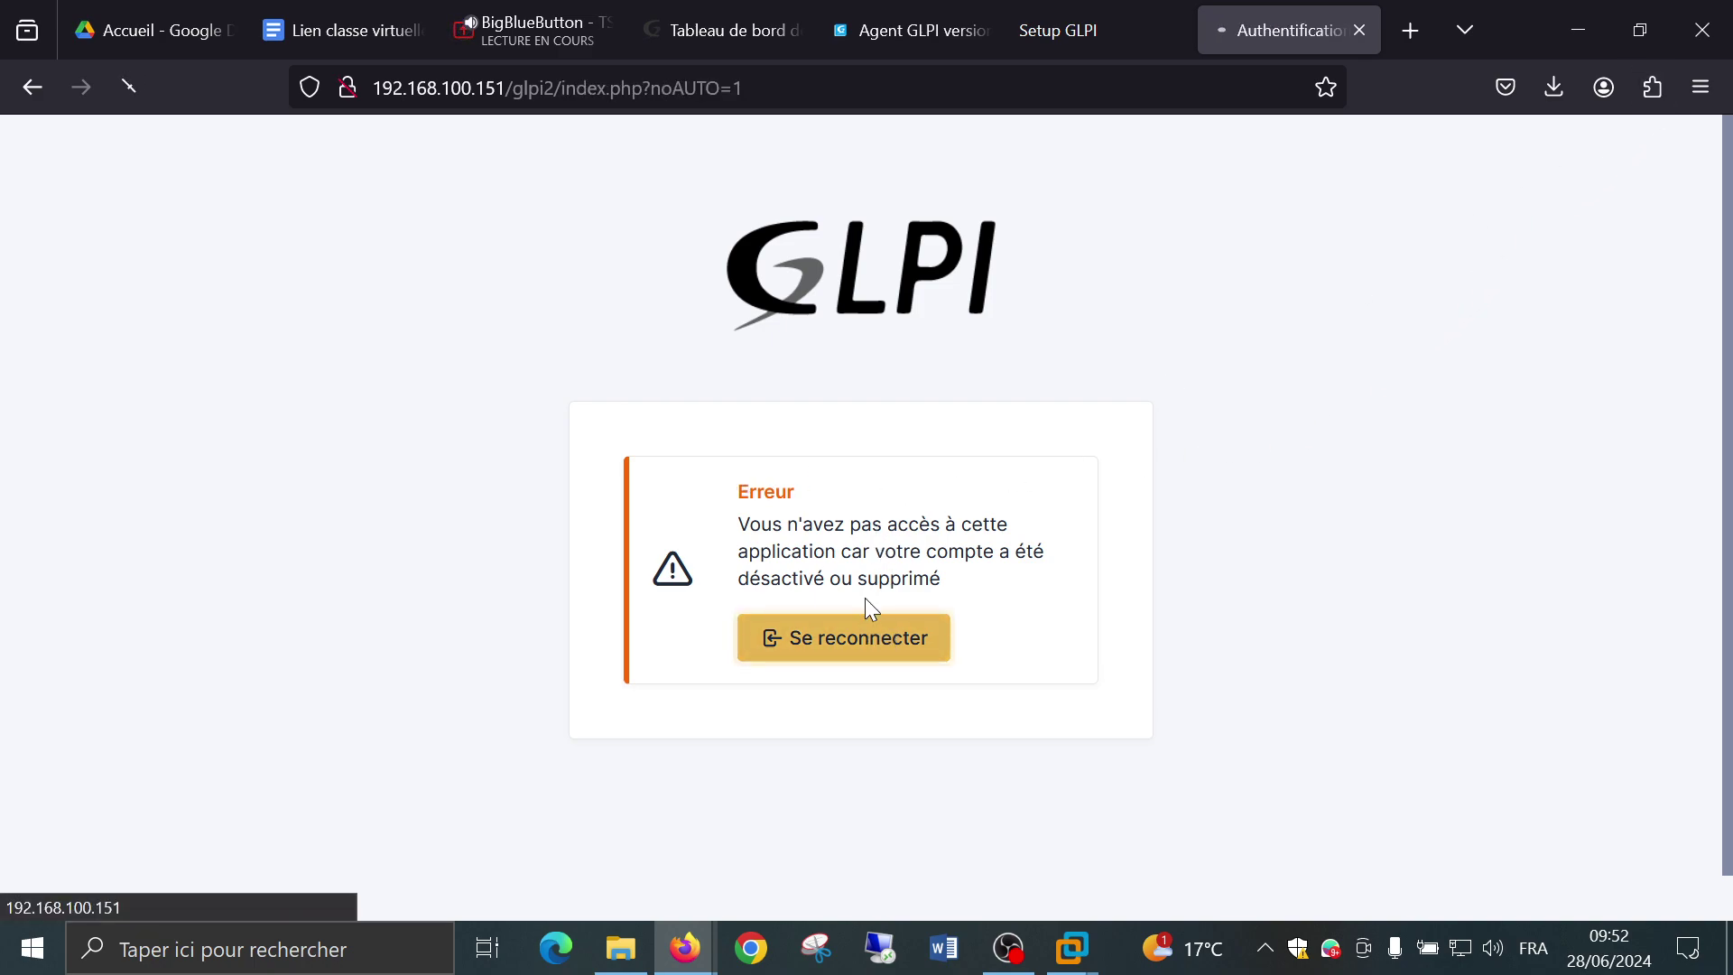
Sign back in as the glpi administrator, correcting the password and declining Firefox's save.
text(glpi)
key(Tab)
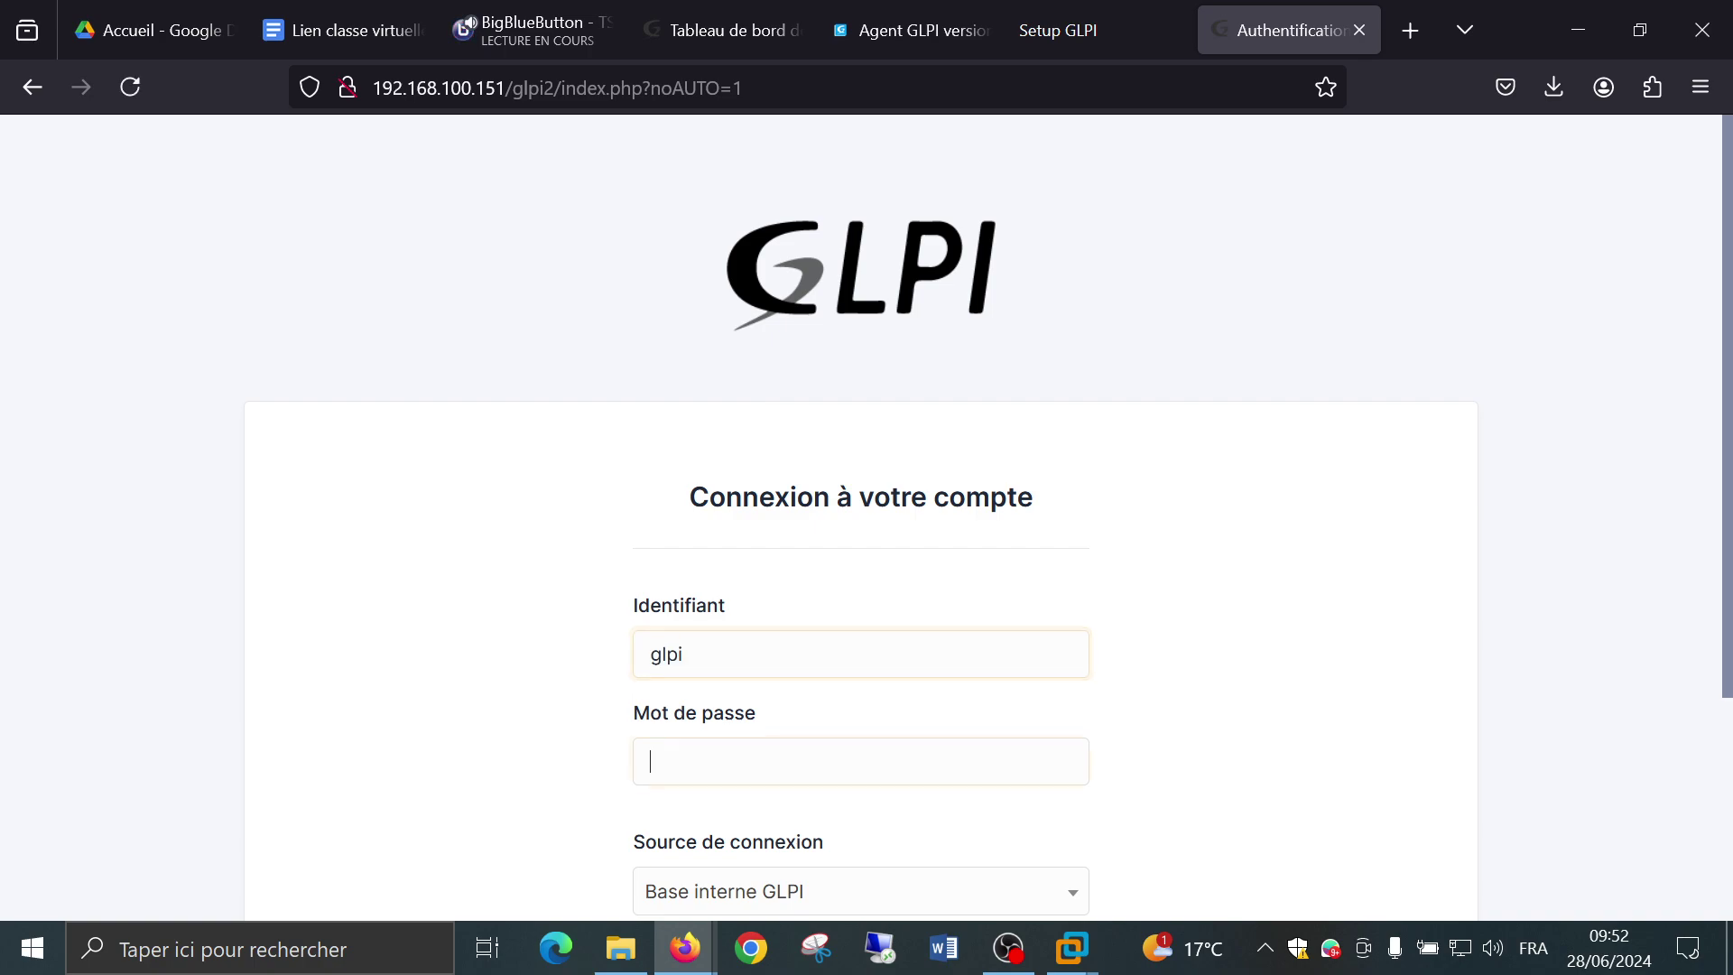
text(glpi)
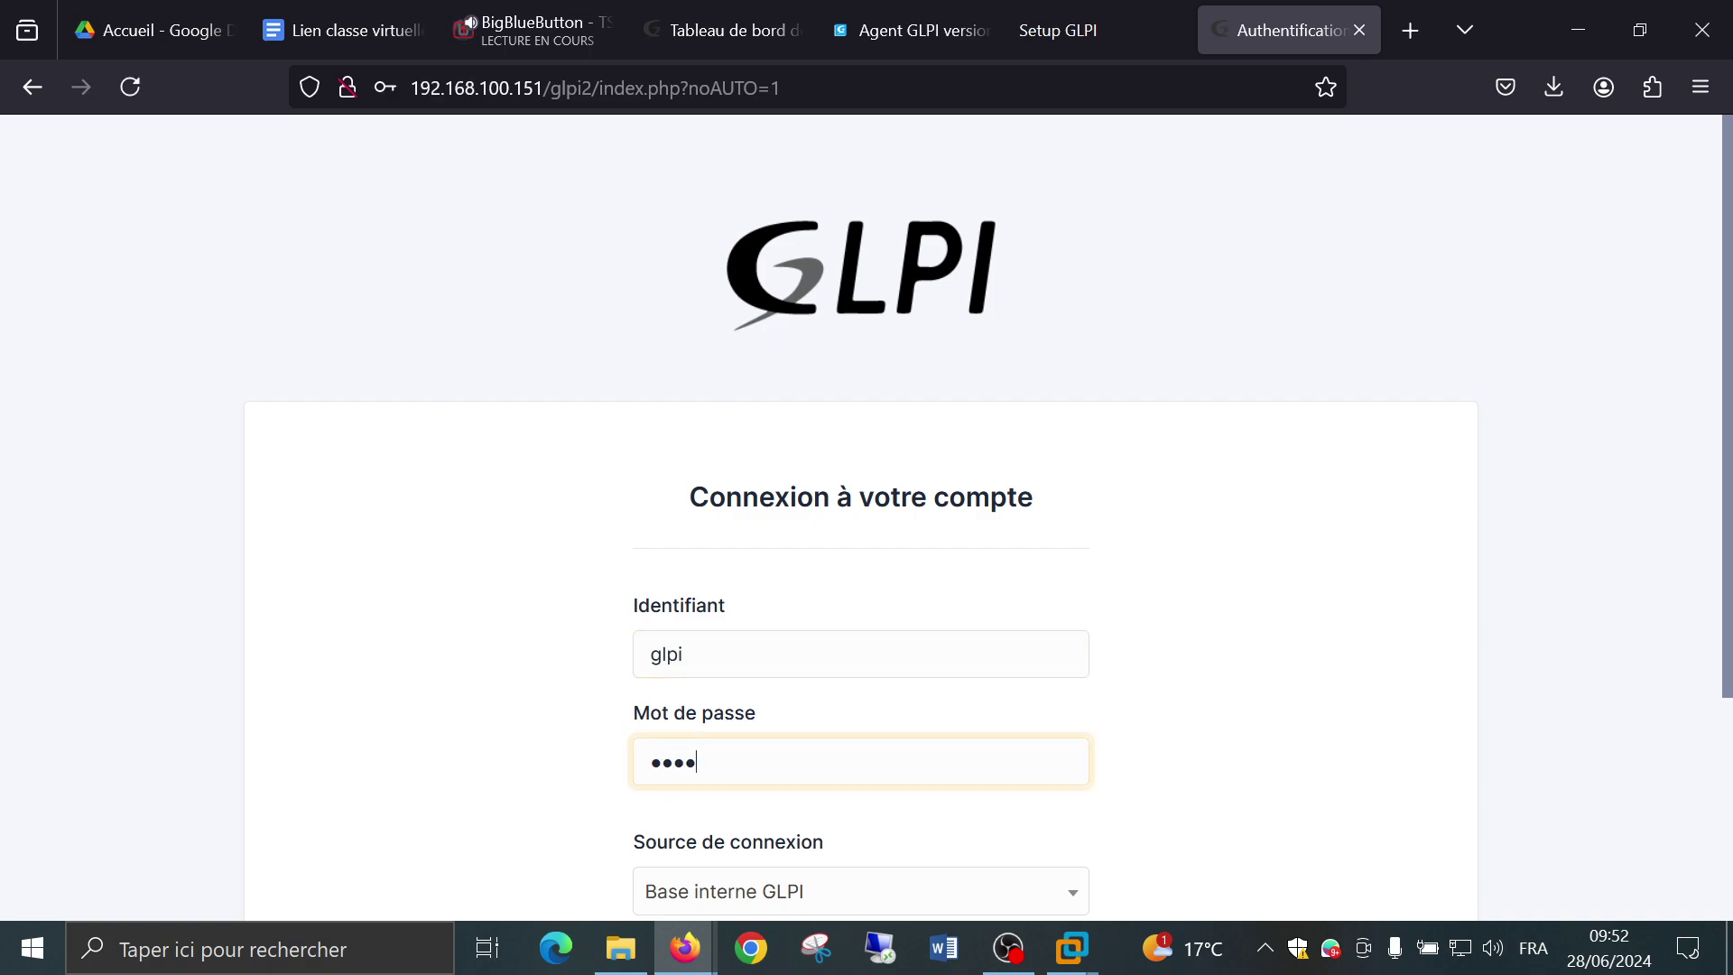
key(BackSpace)
key(BackSpace)
key(BackSpace)
key(BackSpace)
text(glp******)
key(Return)
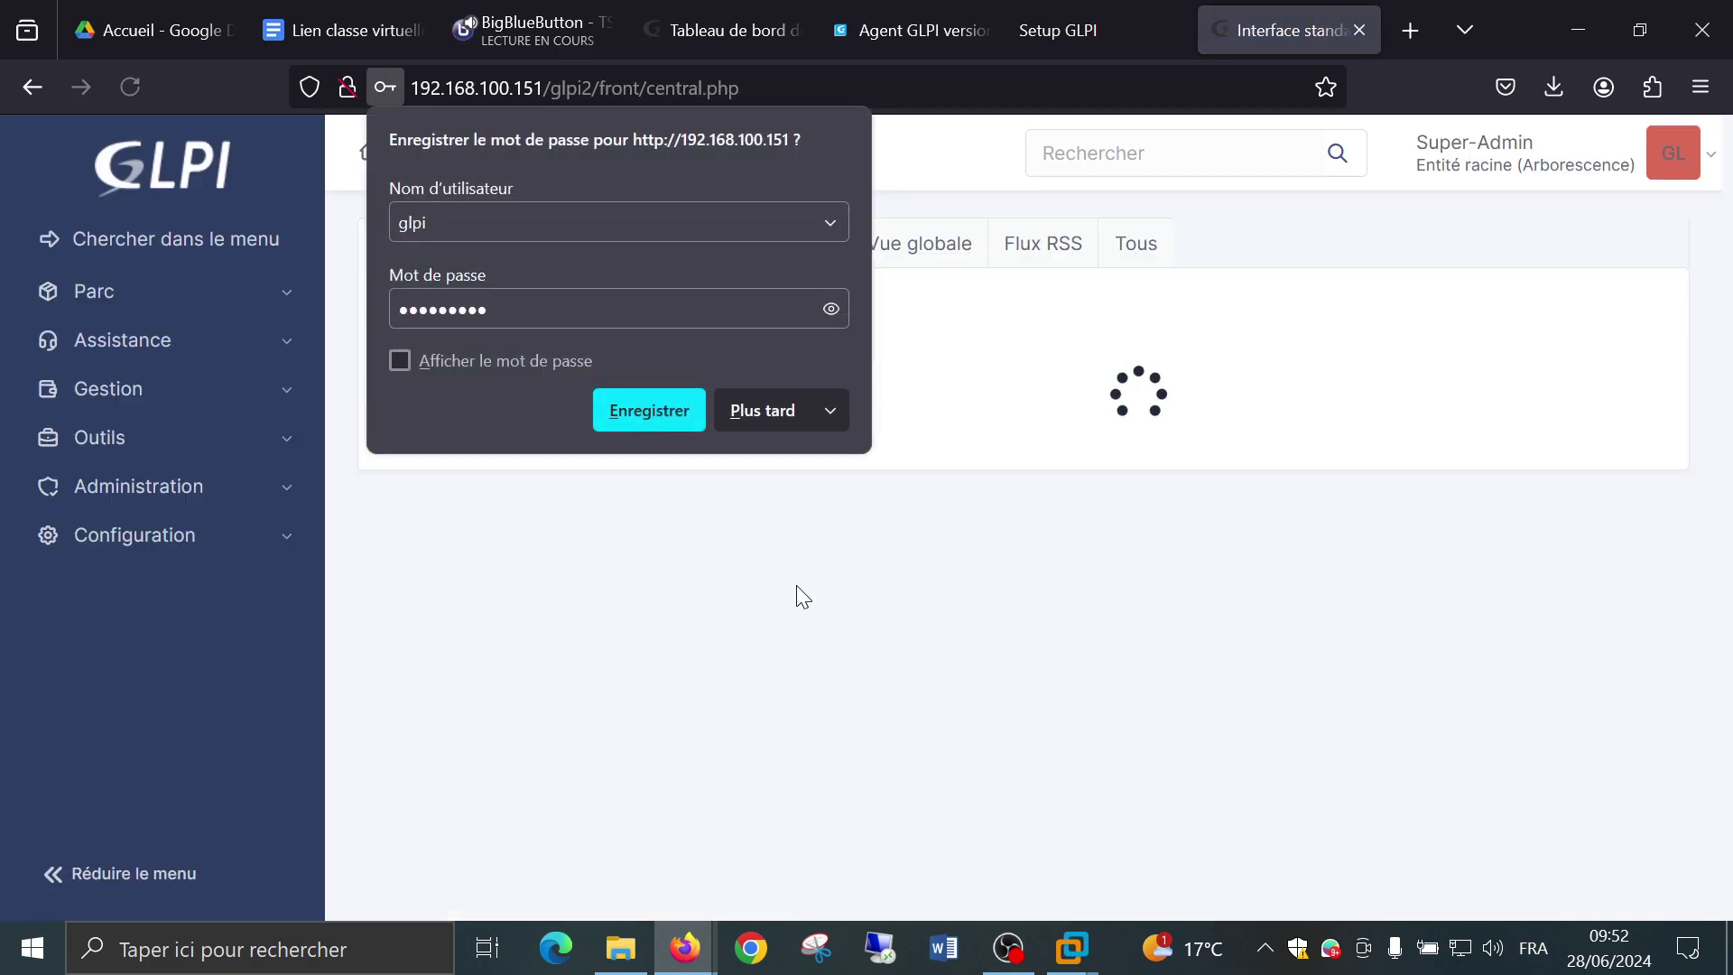
click(769, 419)
Open the Utilisateurs list under Administration.
click(138, 492)
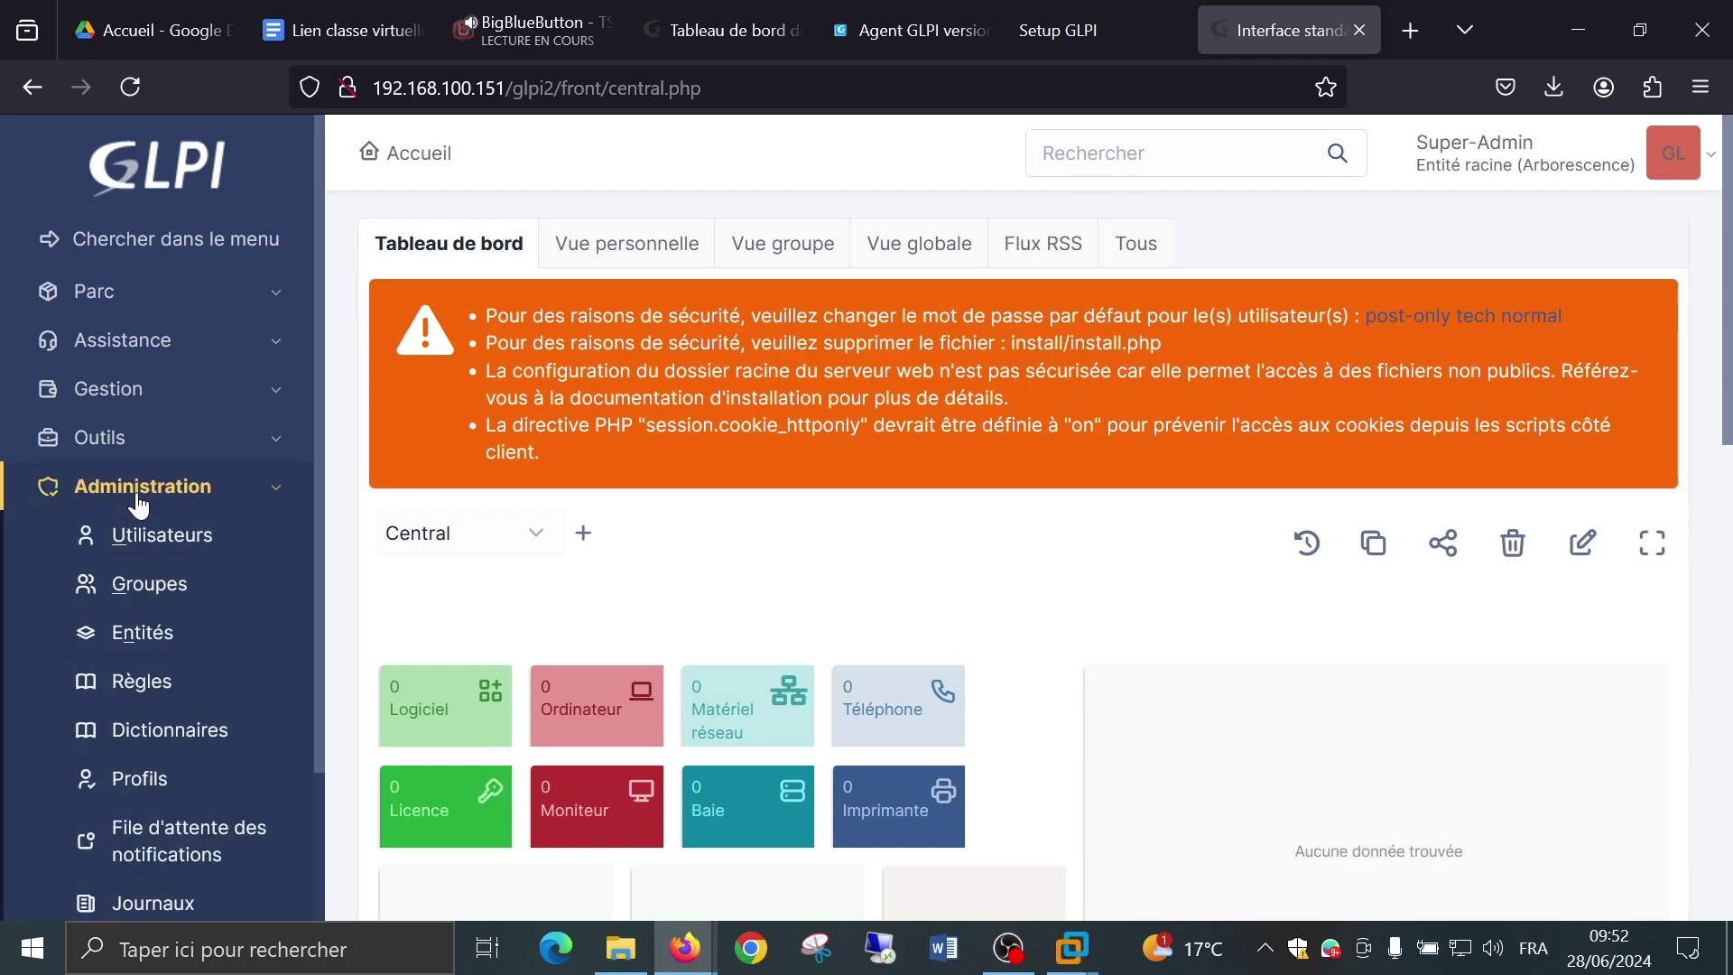
scroll(137, 505, down, 3)
click(136, 364)
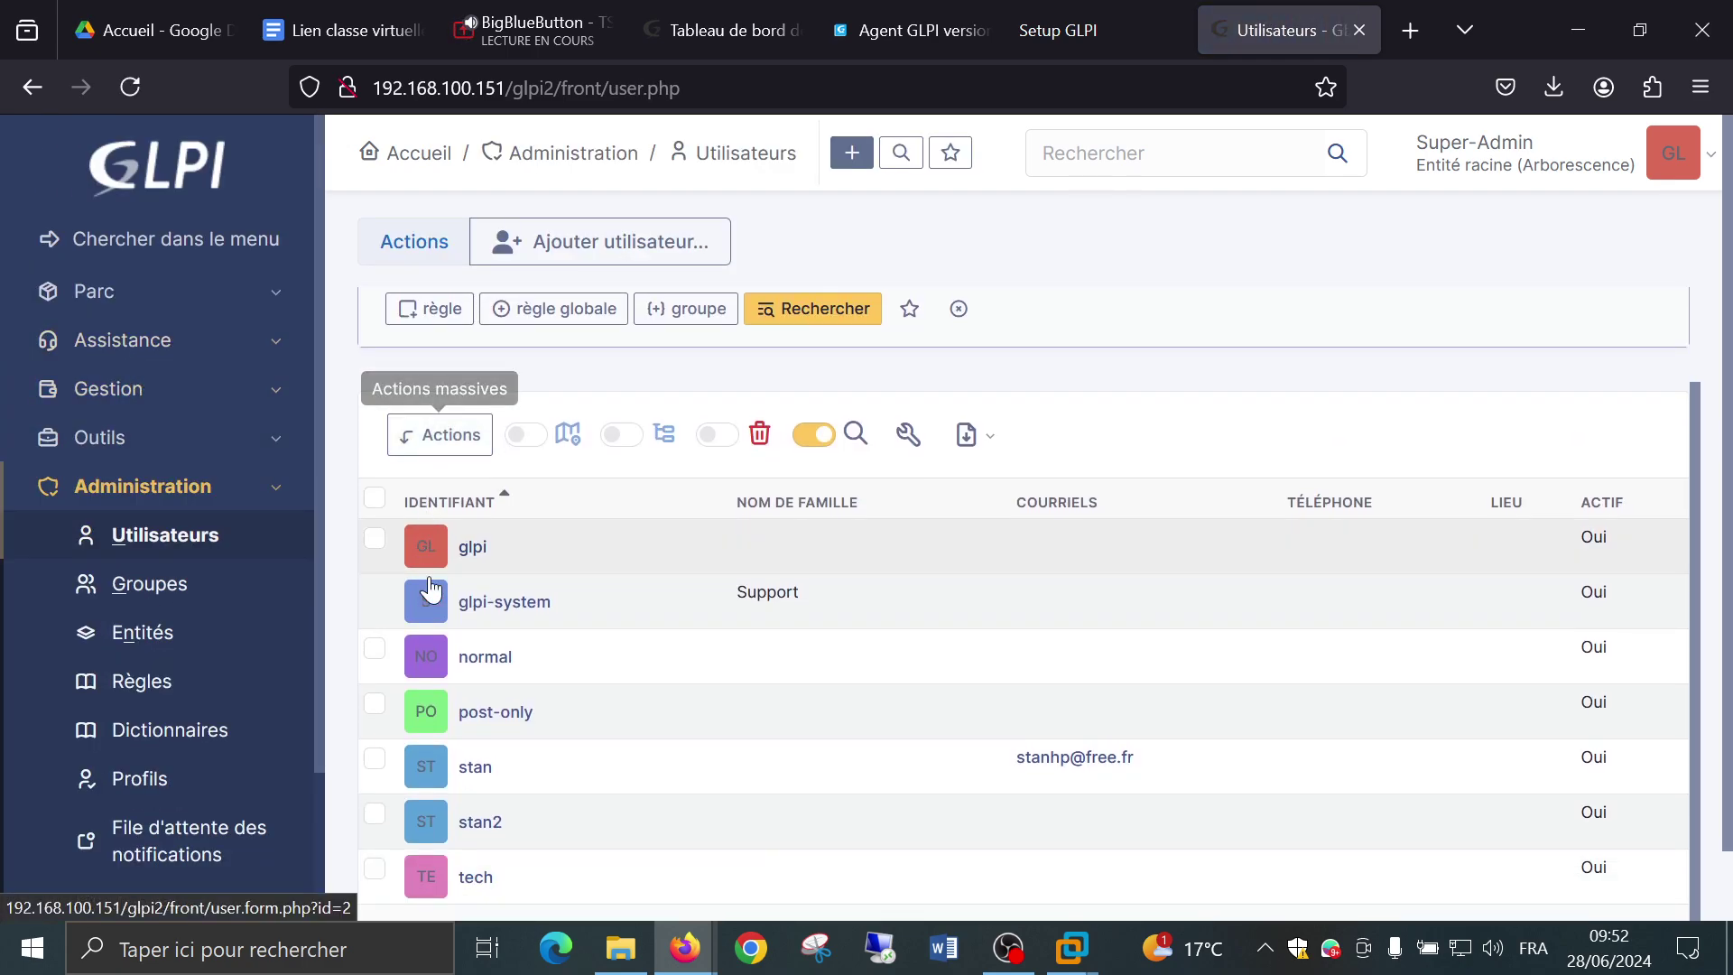
Open the fifth user's record and scroll through its form details.
click(477, 772)
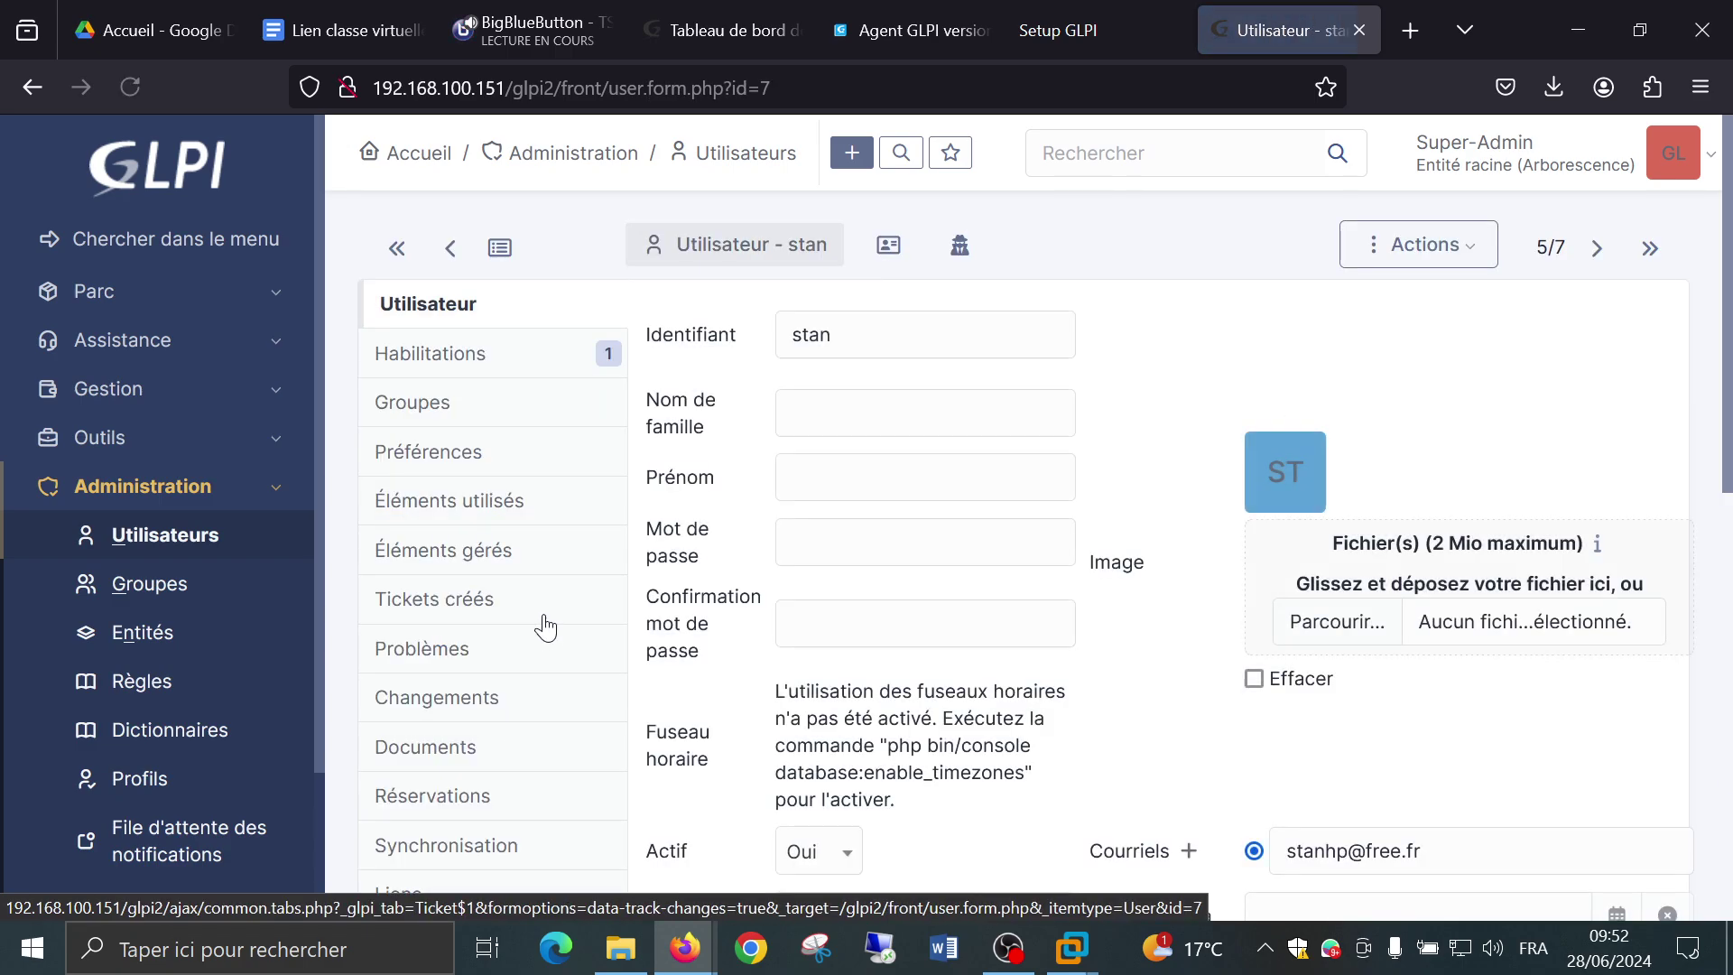
scroll(546, 636, down, 2)
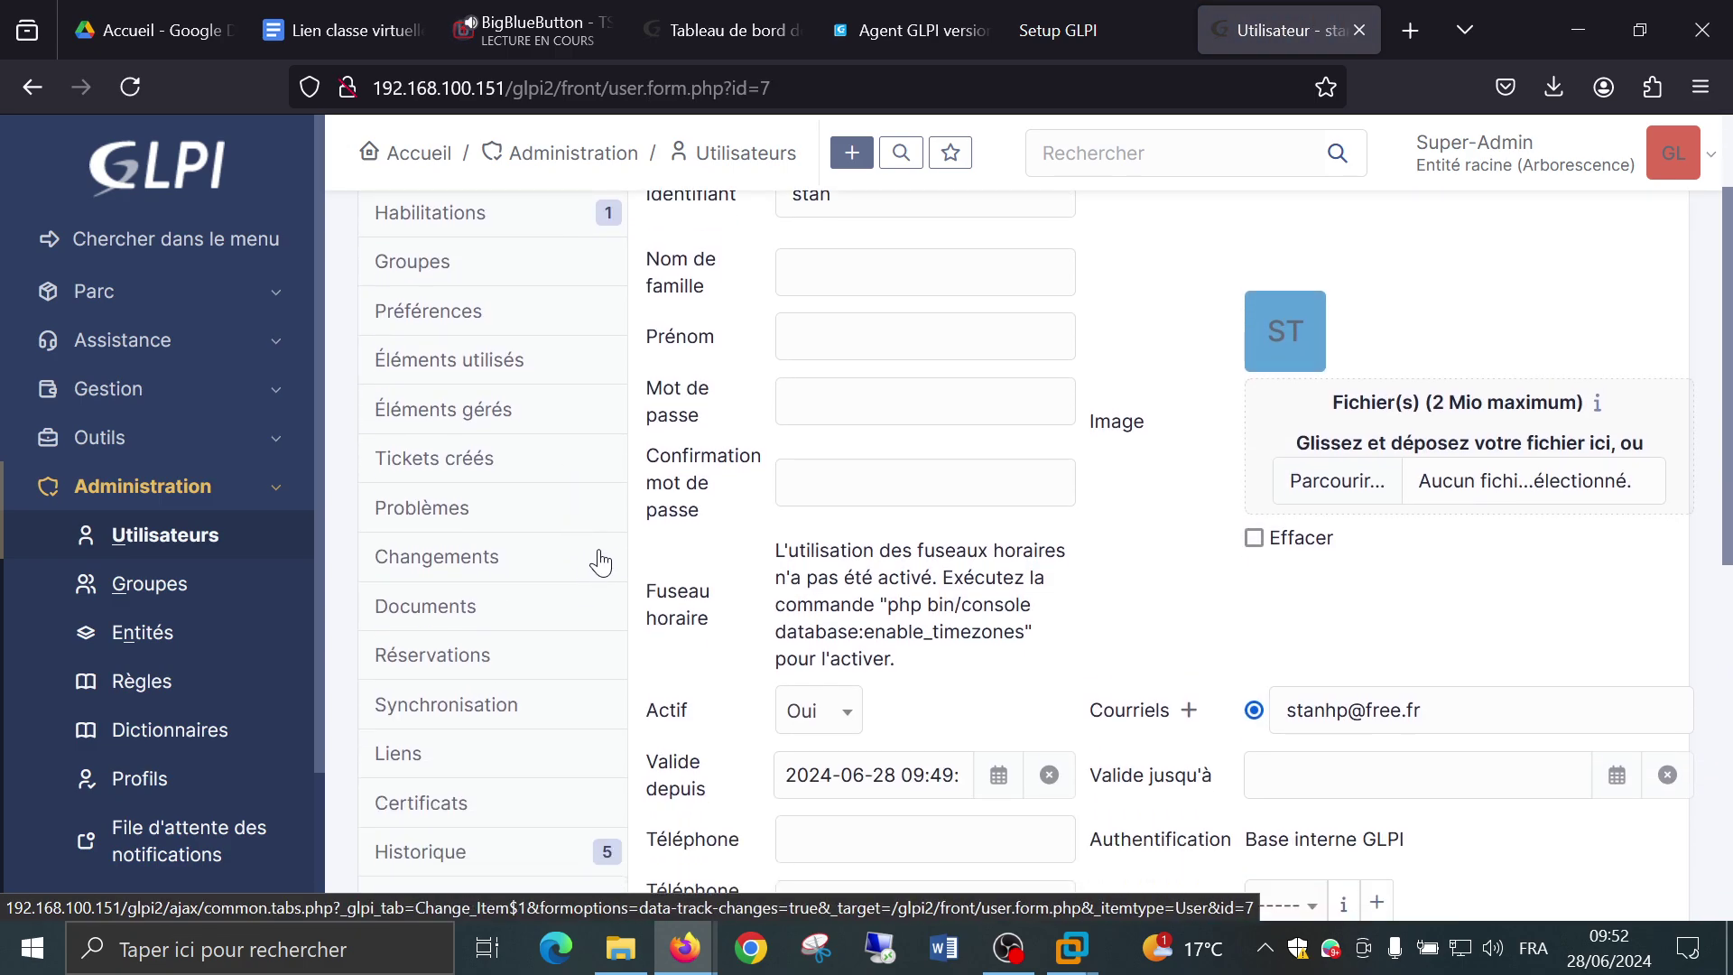
scroll(600, 562, down, 6)
scroll(1074, 560, down, 2)
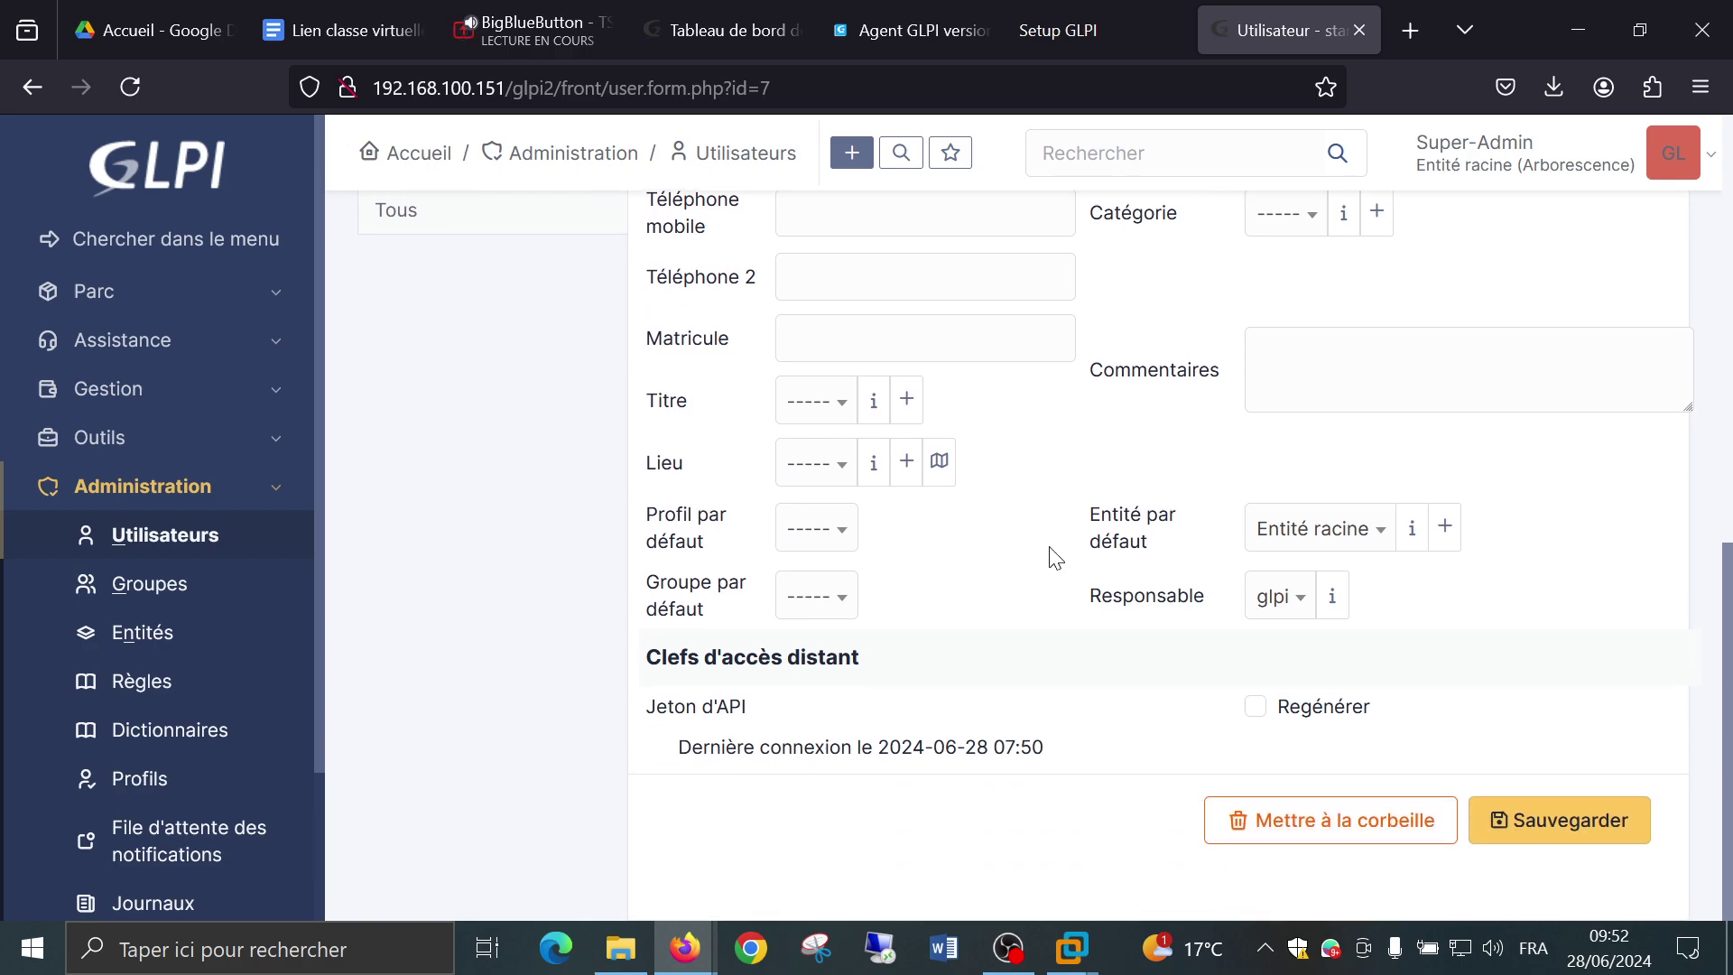
scroll(1054, 555, up, 10)
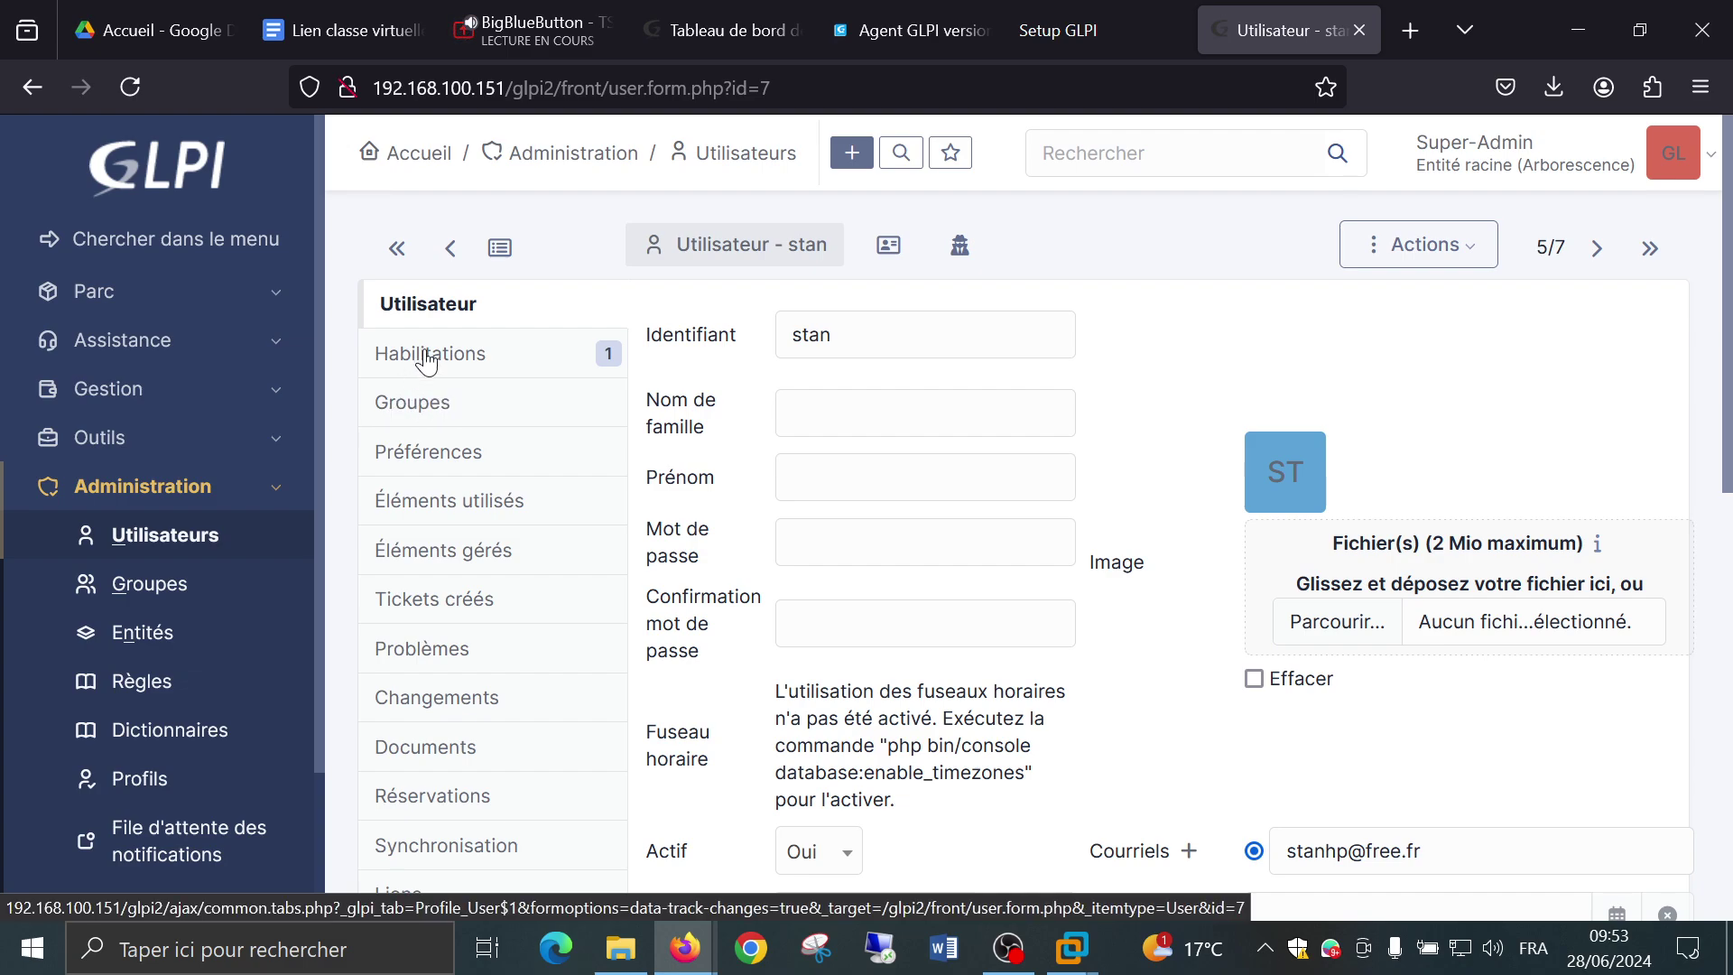
scroll(429, 388, down, 4)
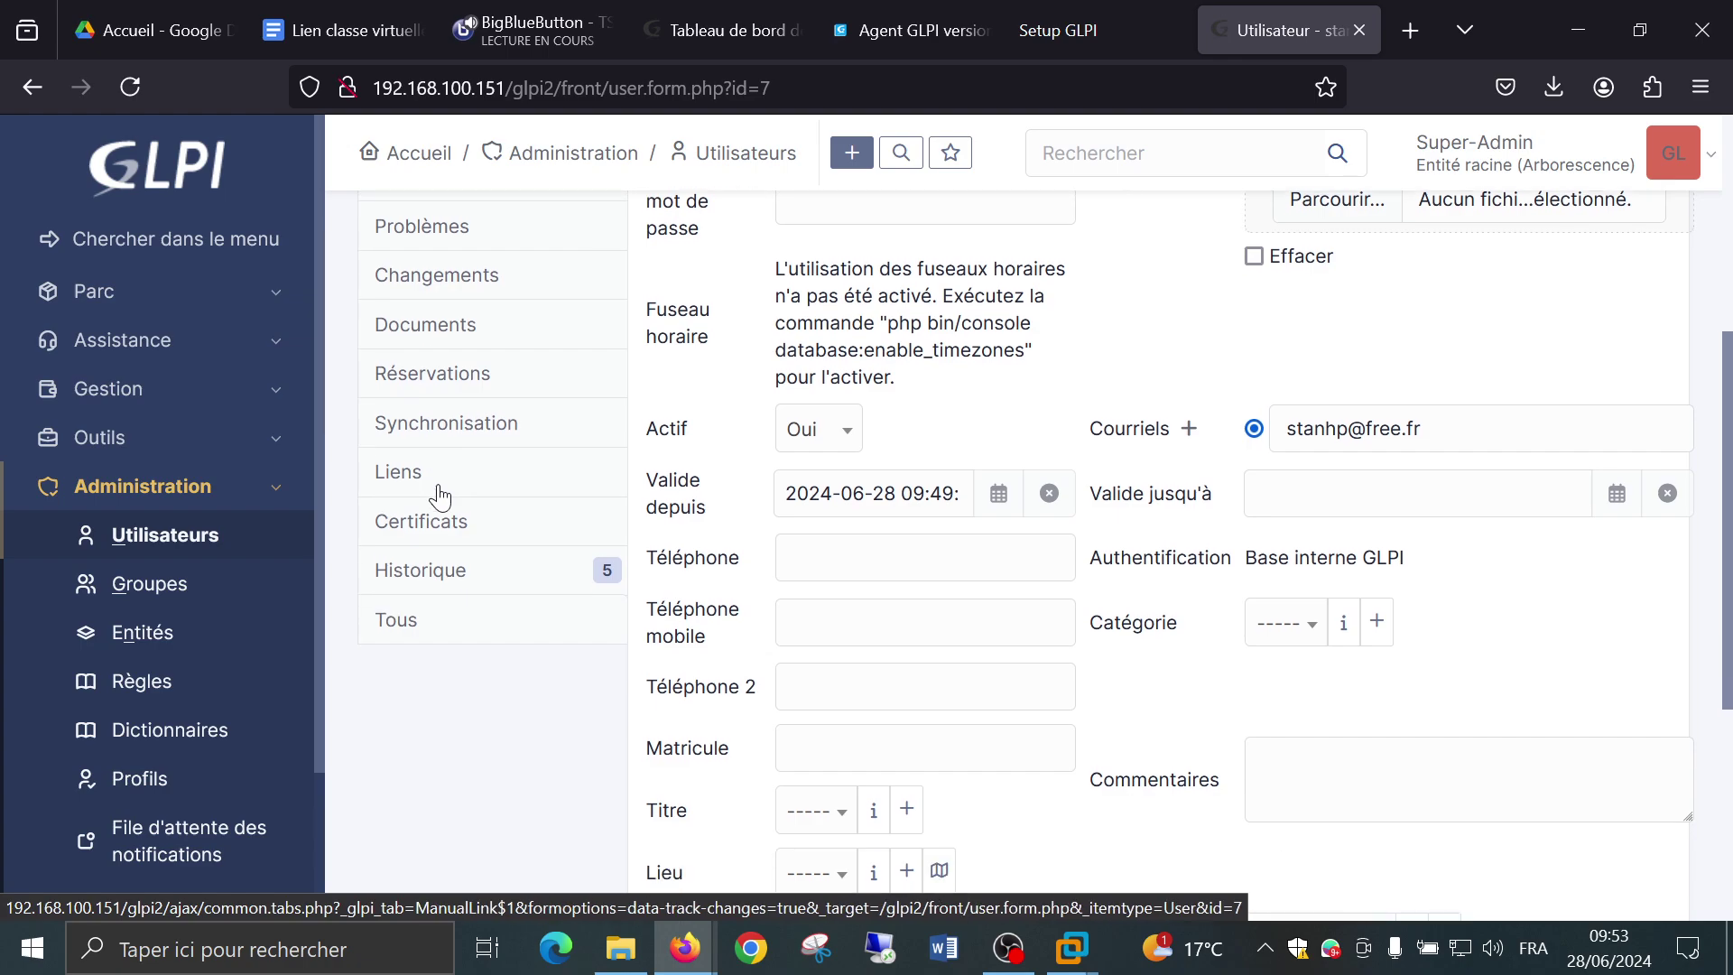
scroll(438, 492, up, 5)
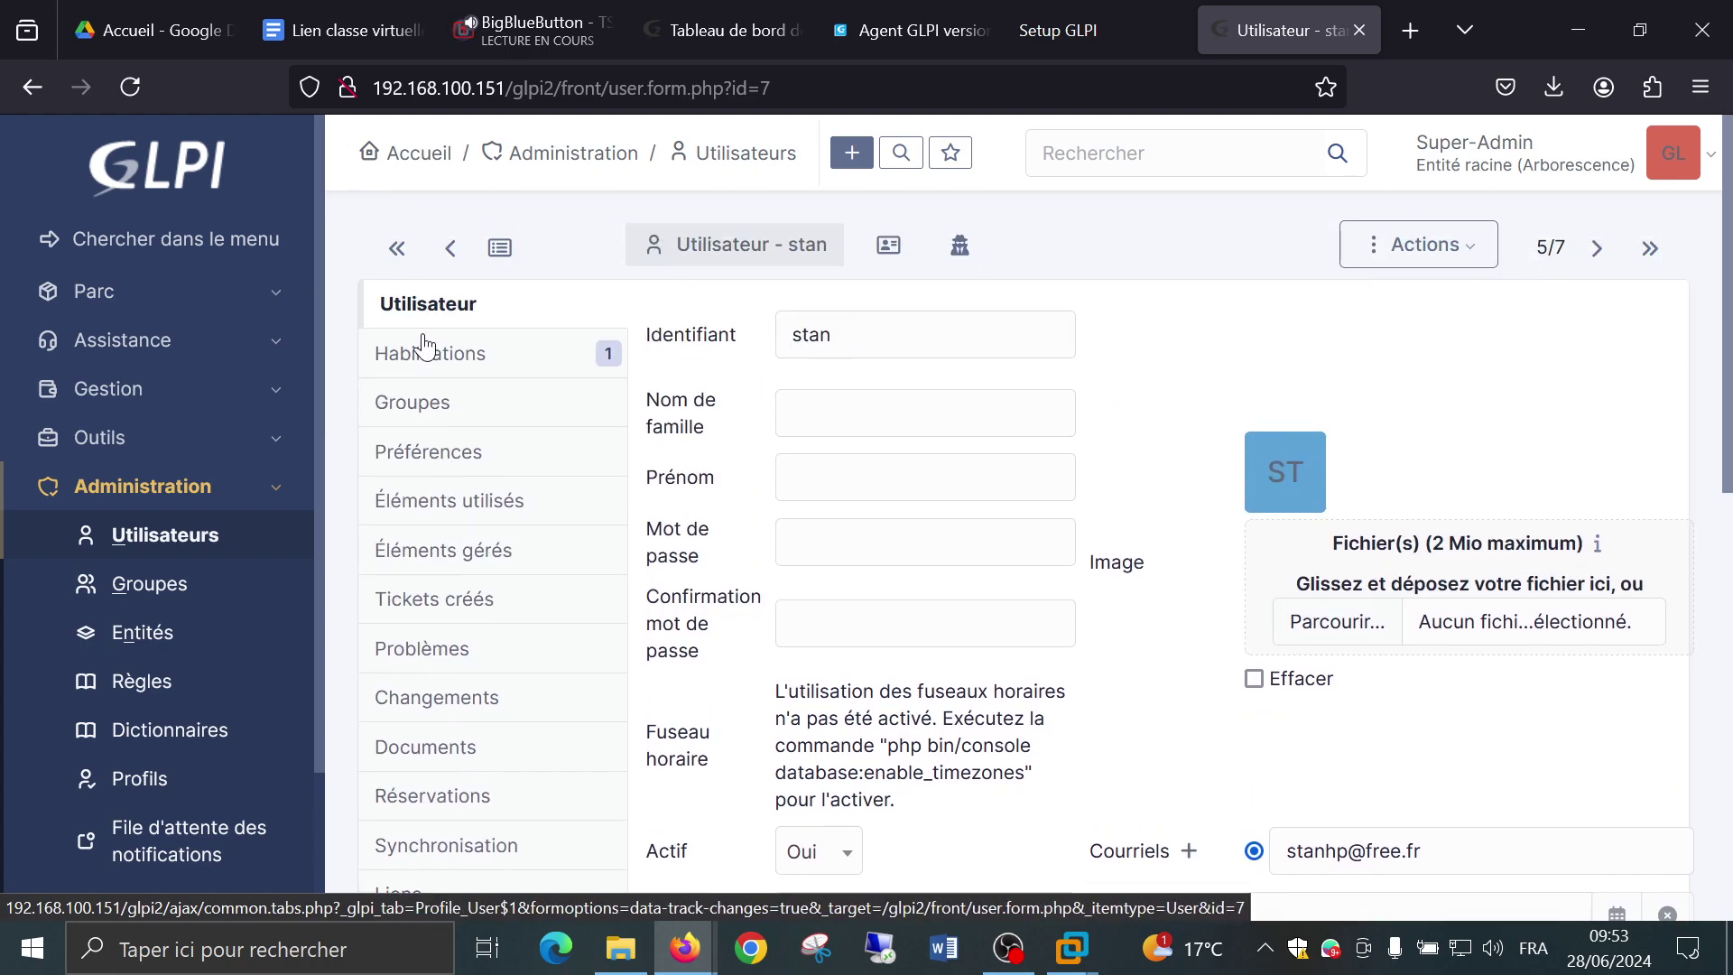
In Habilitations, add a Super-Admin authorization on Entité racine for the user.
click(429, 354)
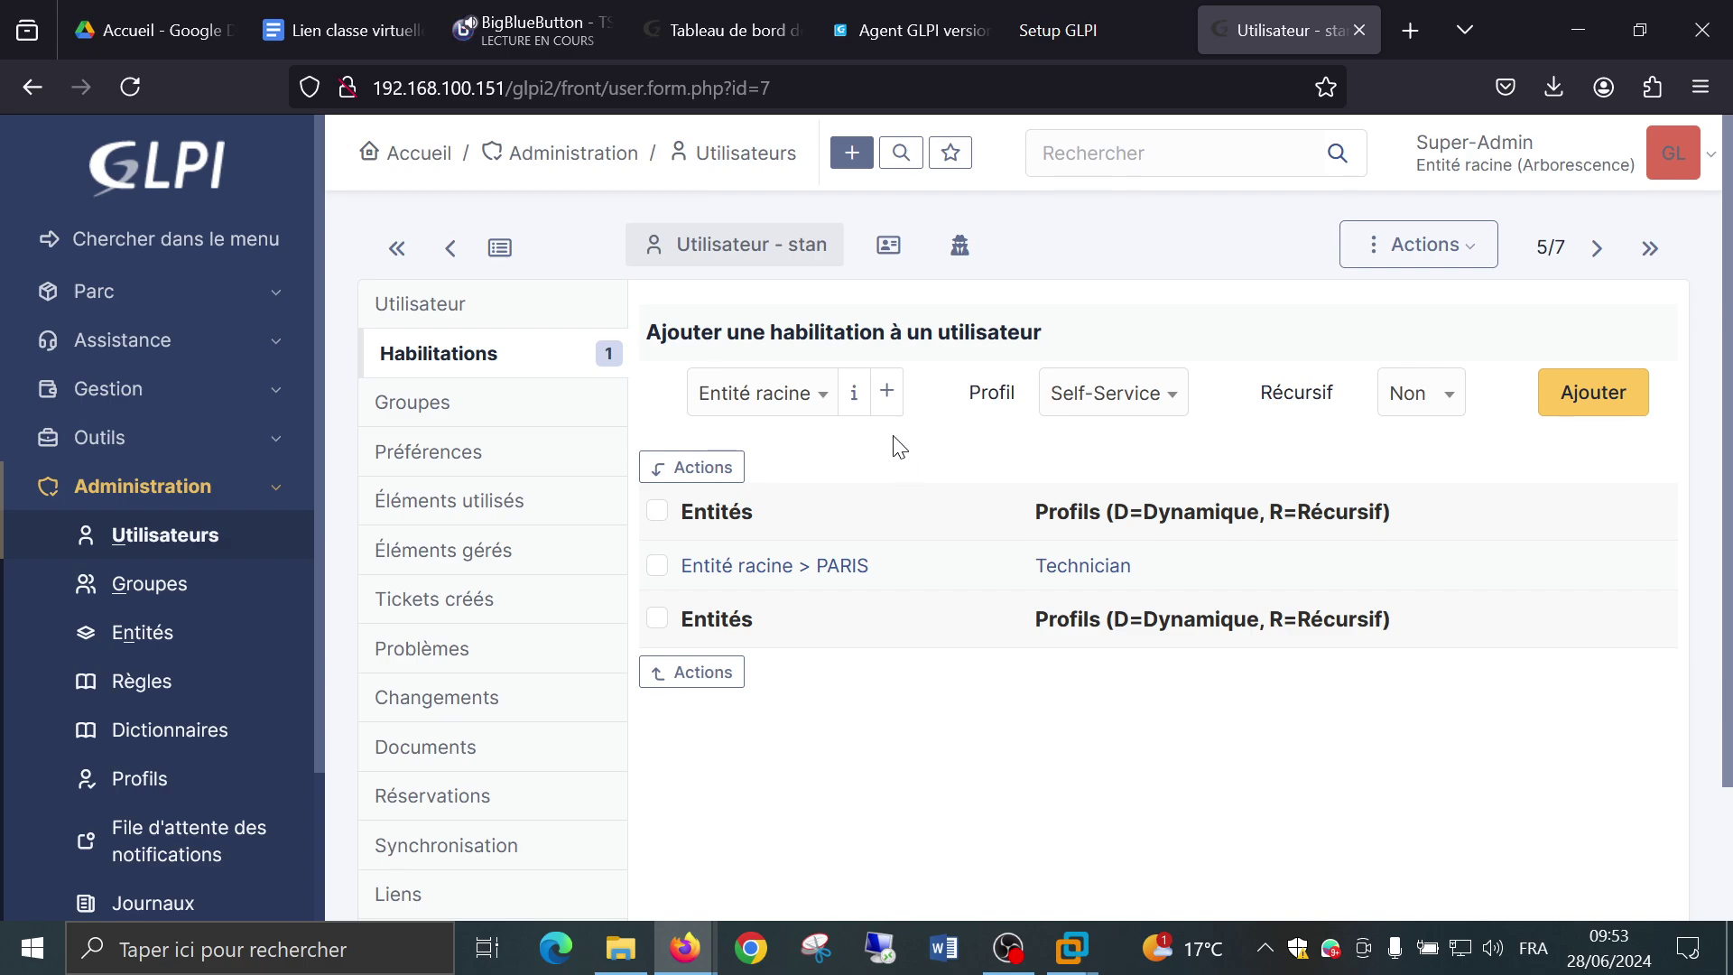
click(1096, 397)
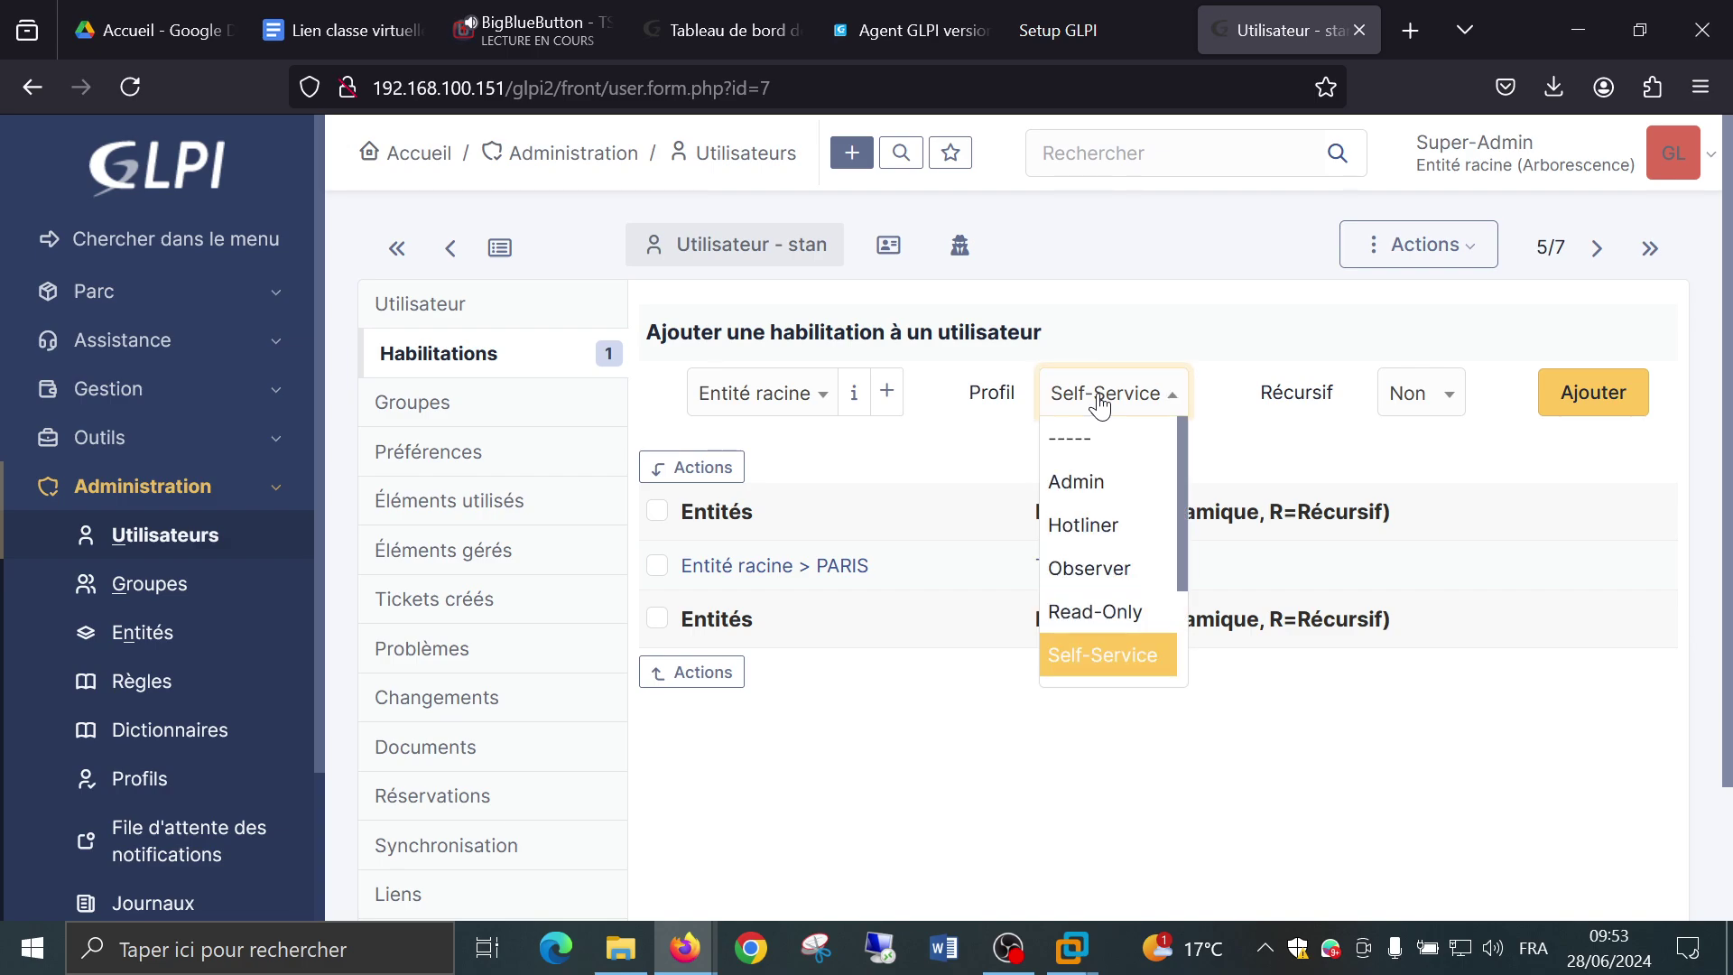
scroll(1110, 503, down, 3)
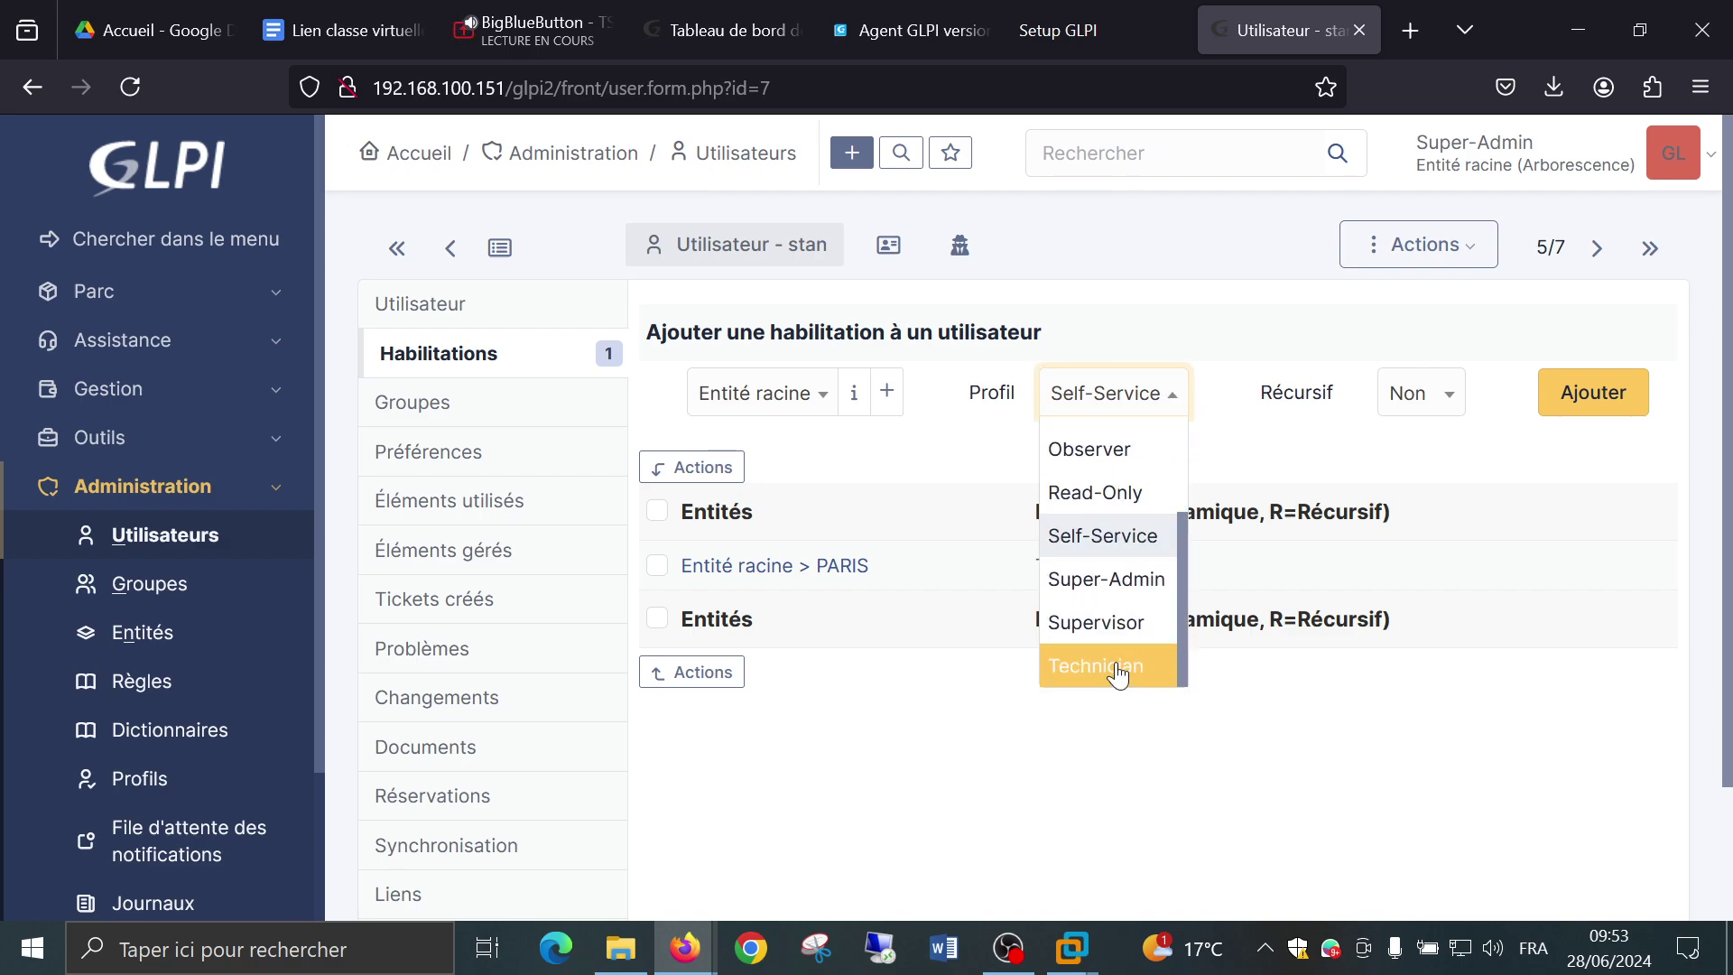
click(1038, 790)
click(1120, 394)
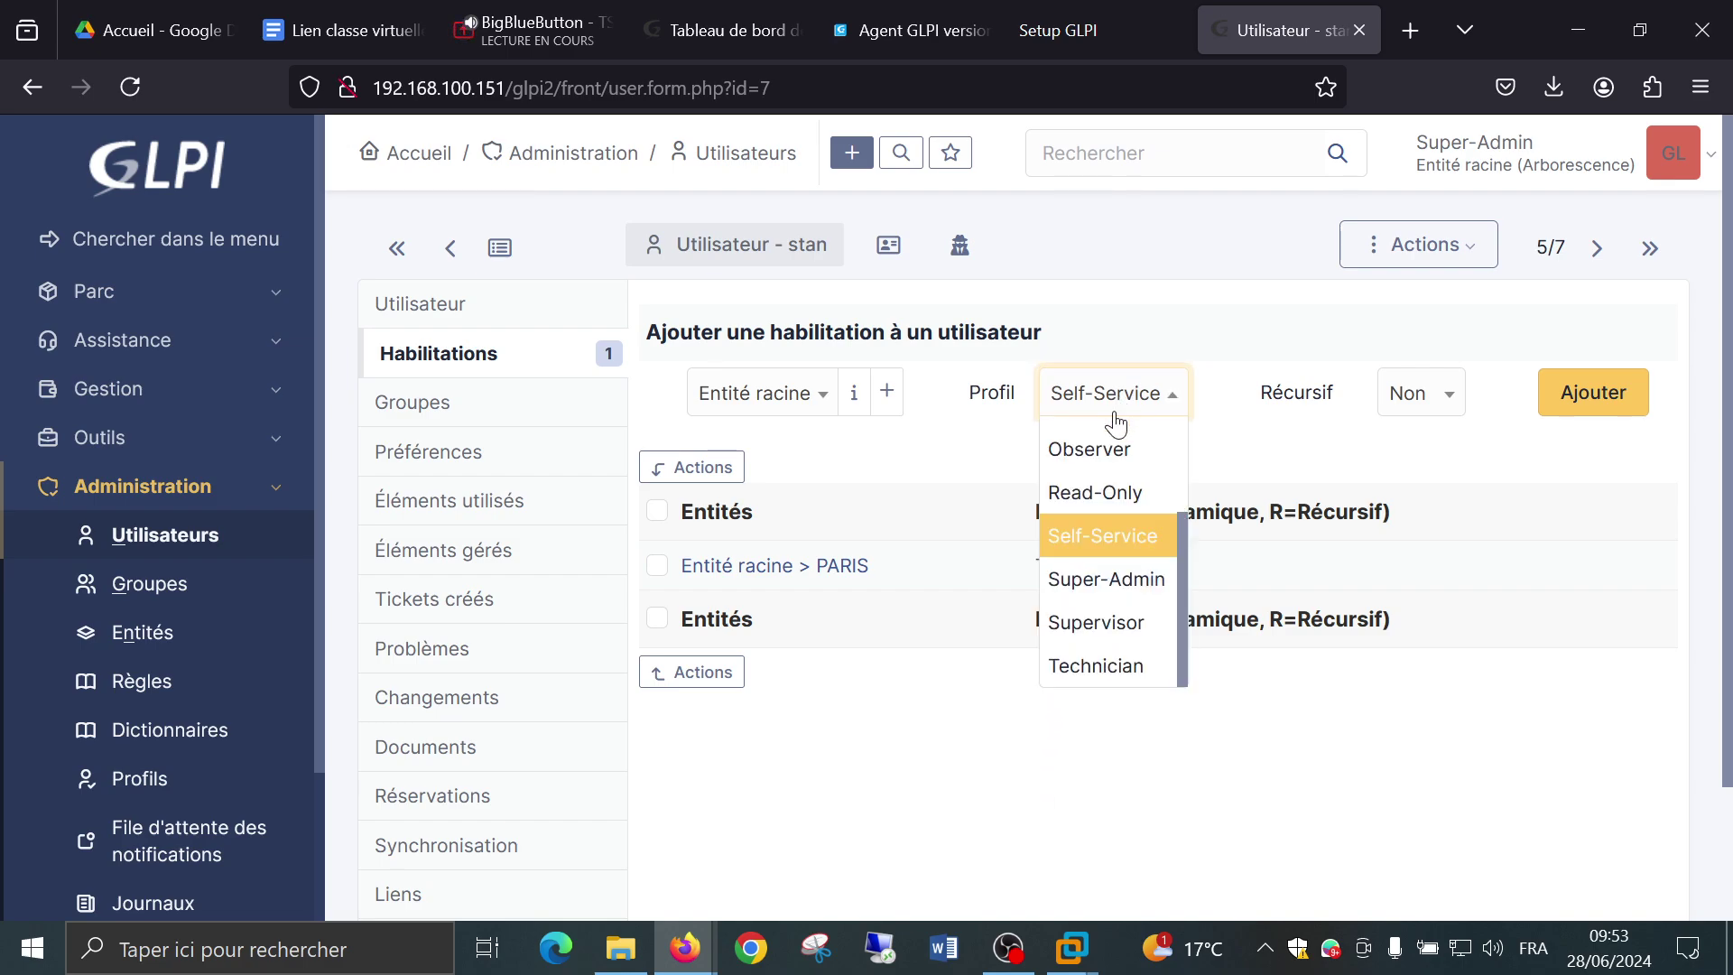
click(1100, 579)
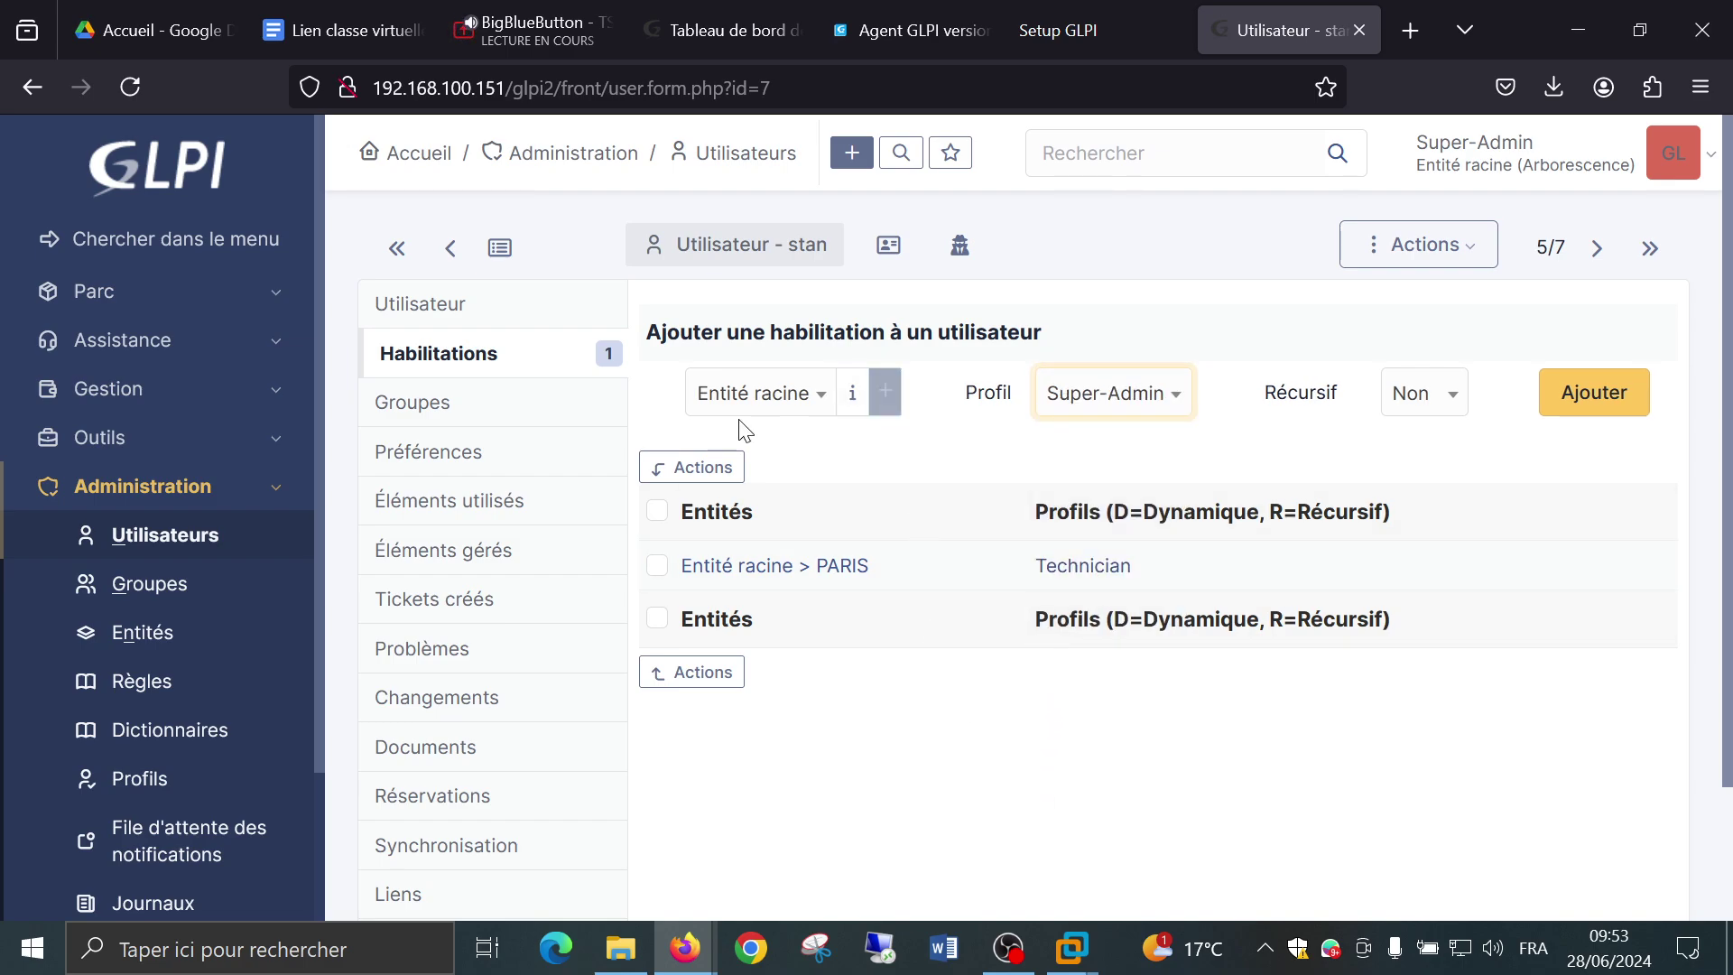
click(761, 411)
click(763, 426)
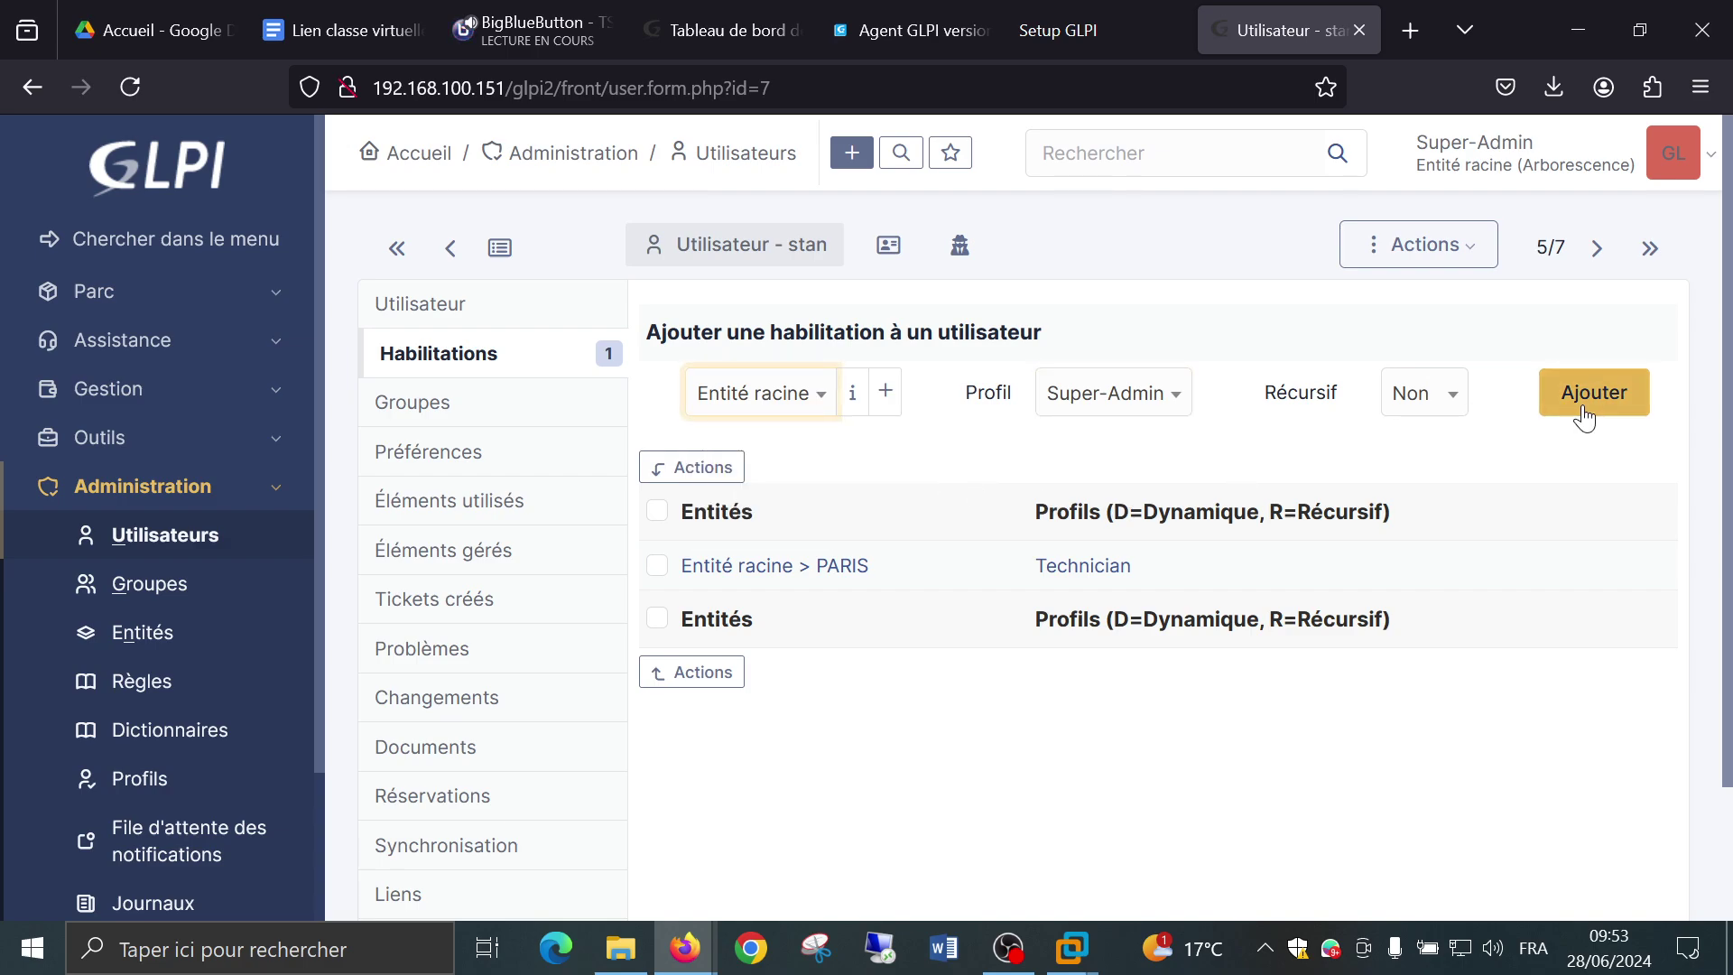
click(1611, 417)
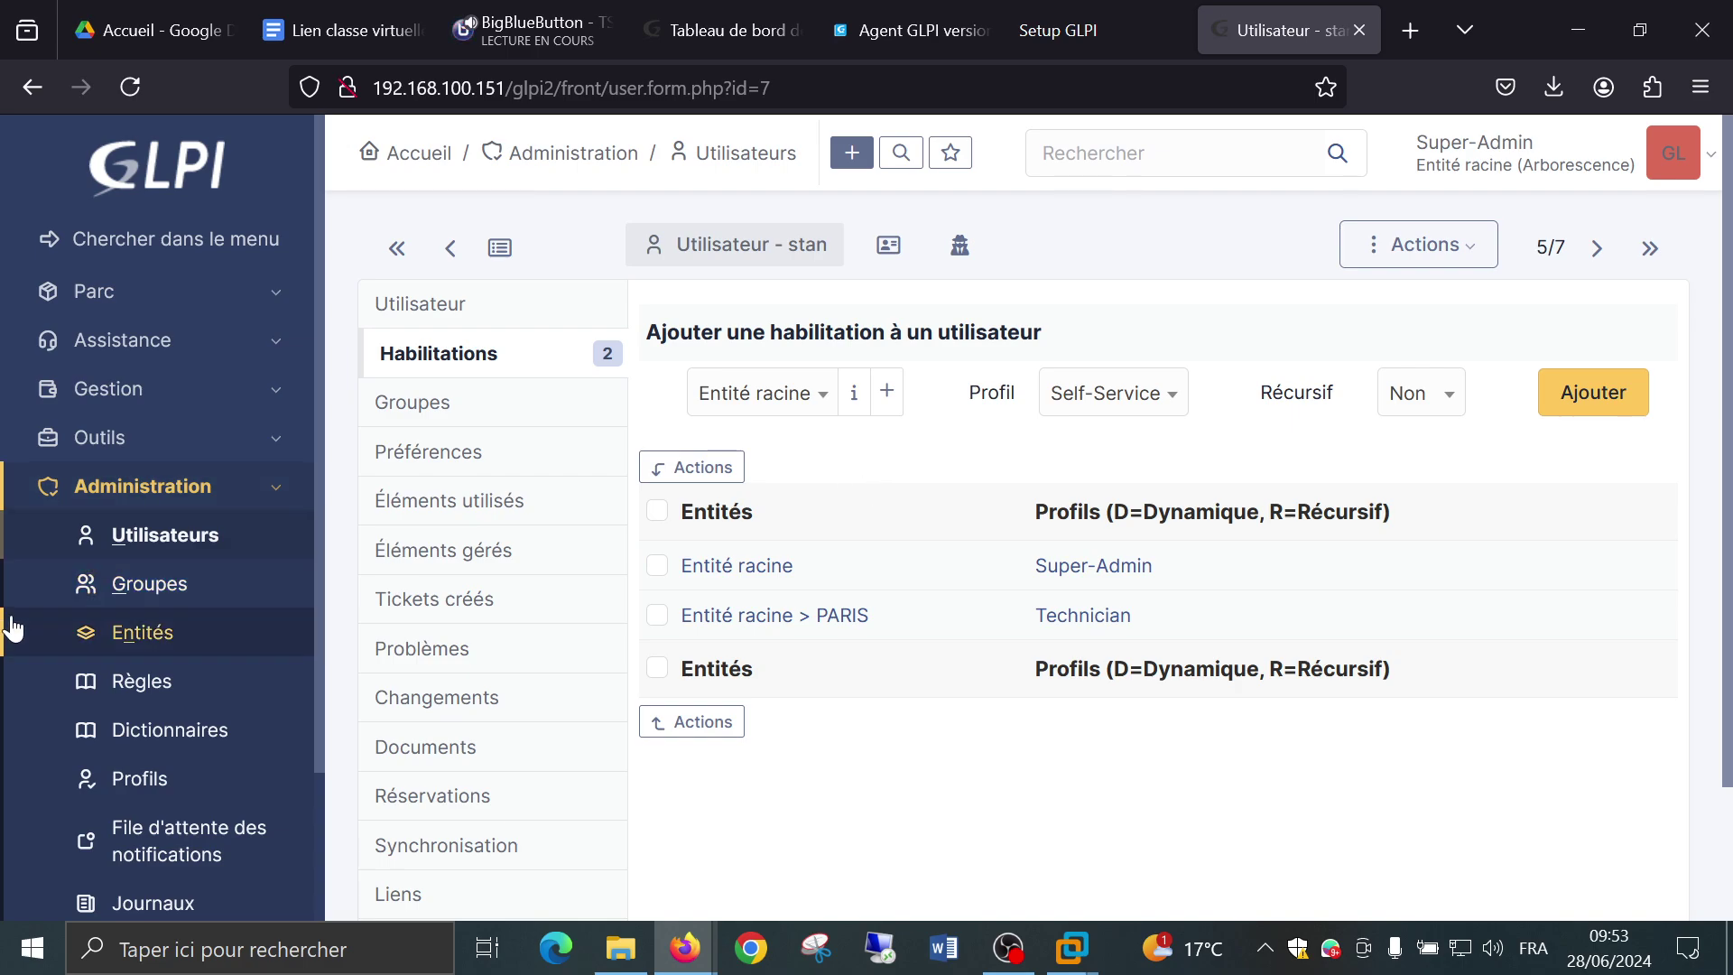
scroll(113, 497, down, 3)
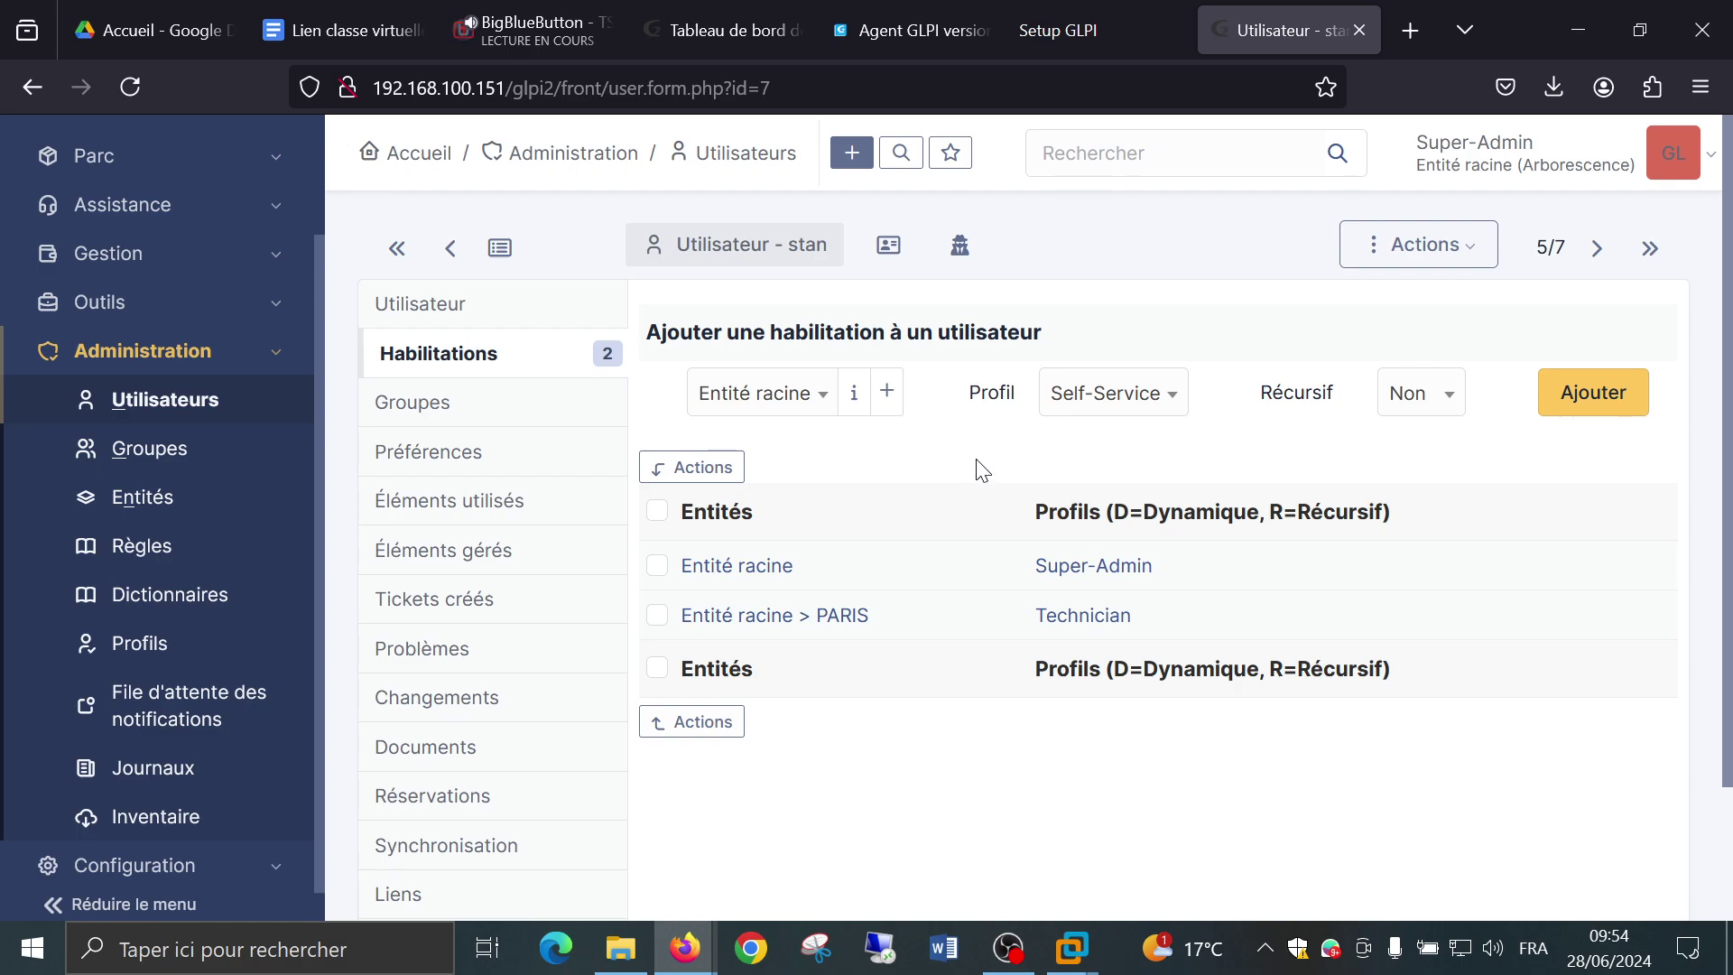
scroll(969, 452, down, 2)
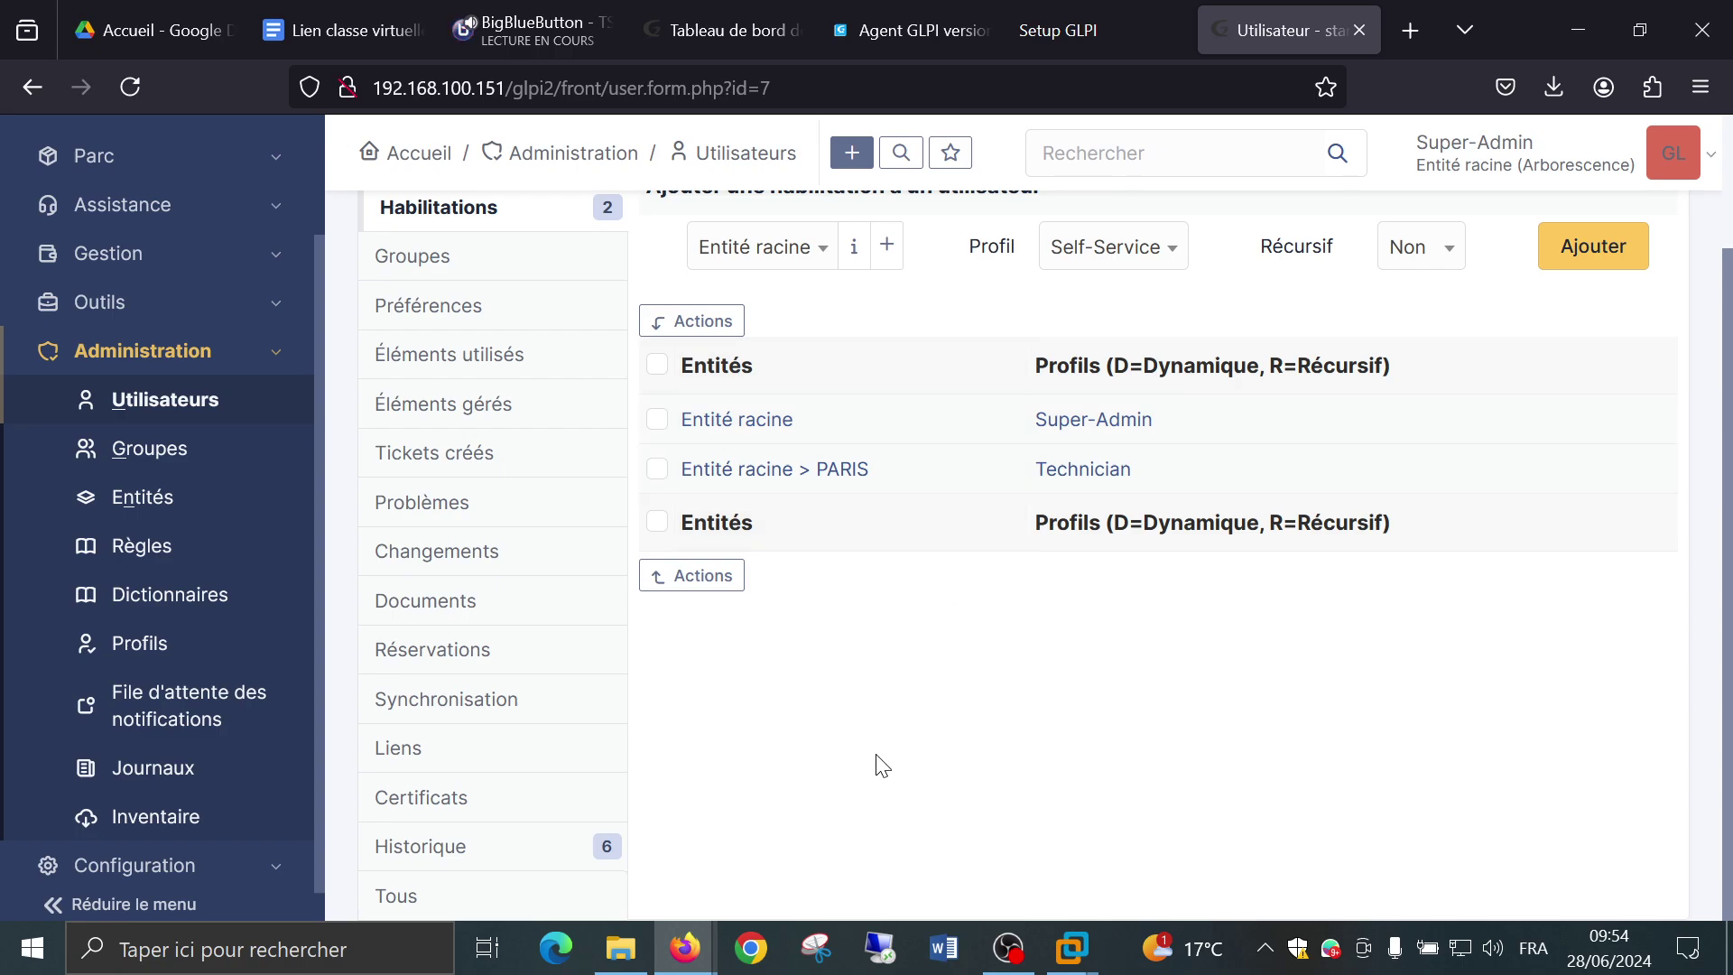
scroll(777, 722, up, 2)
View the user's empty Groupes tab, then switch to Préférences.
click(375, 400)
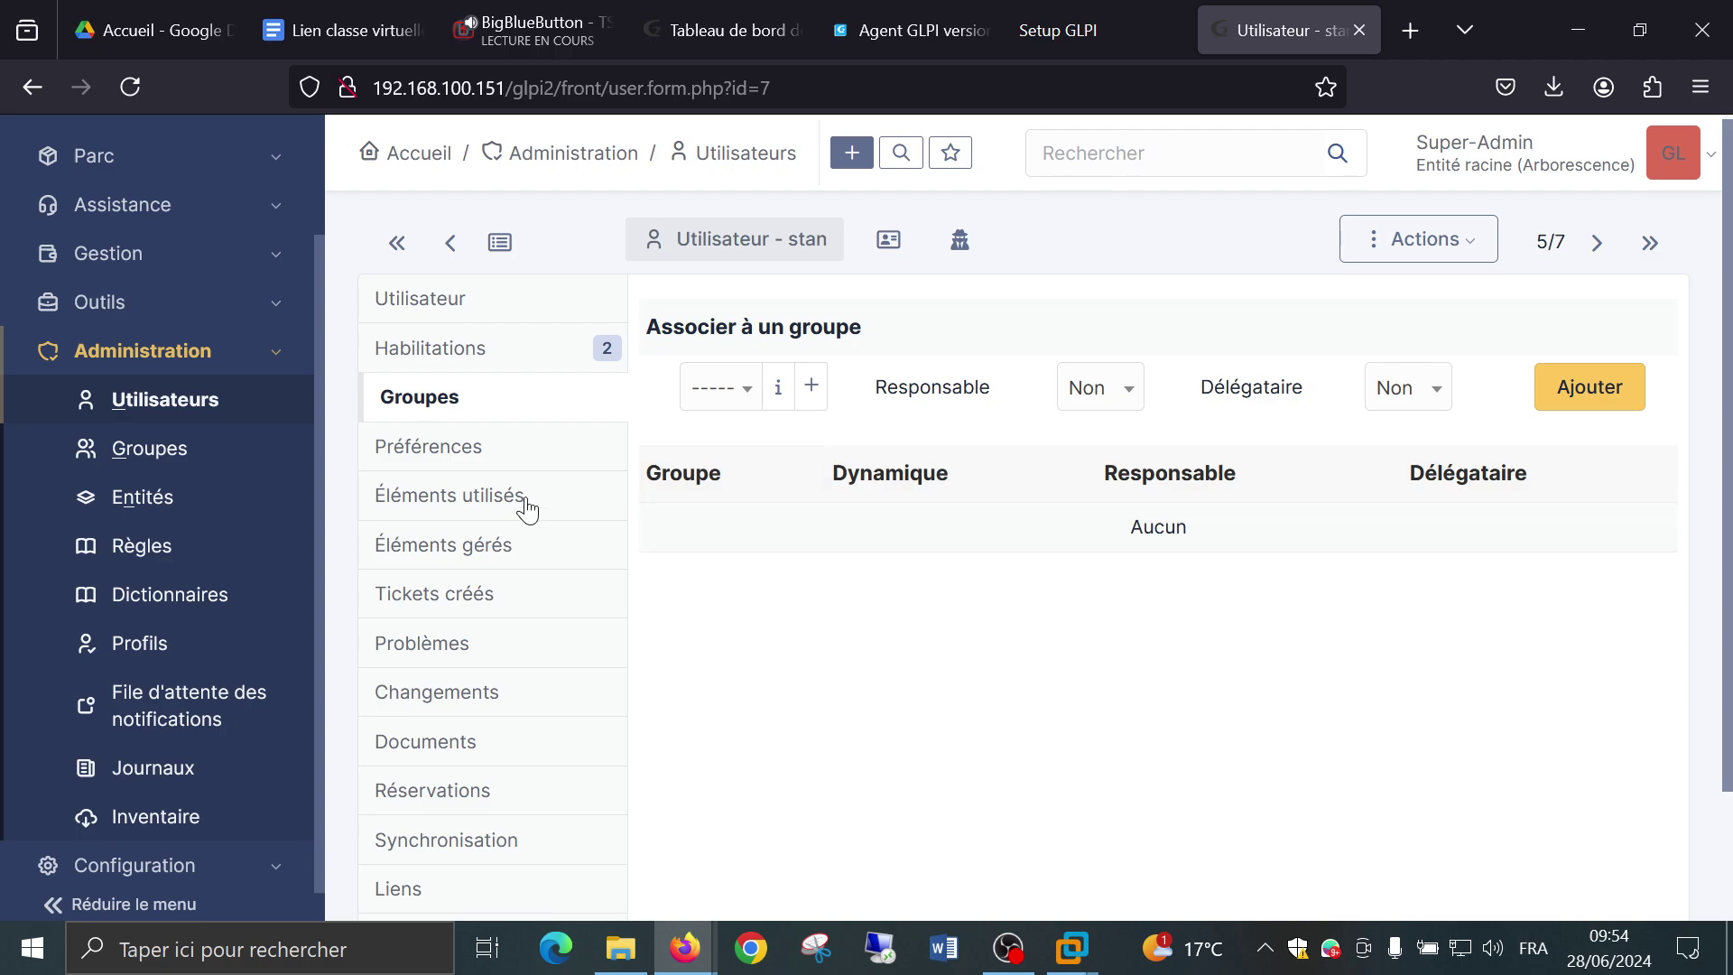
click(412, 452)
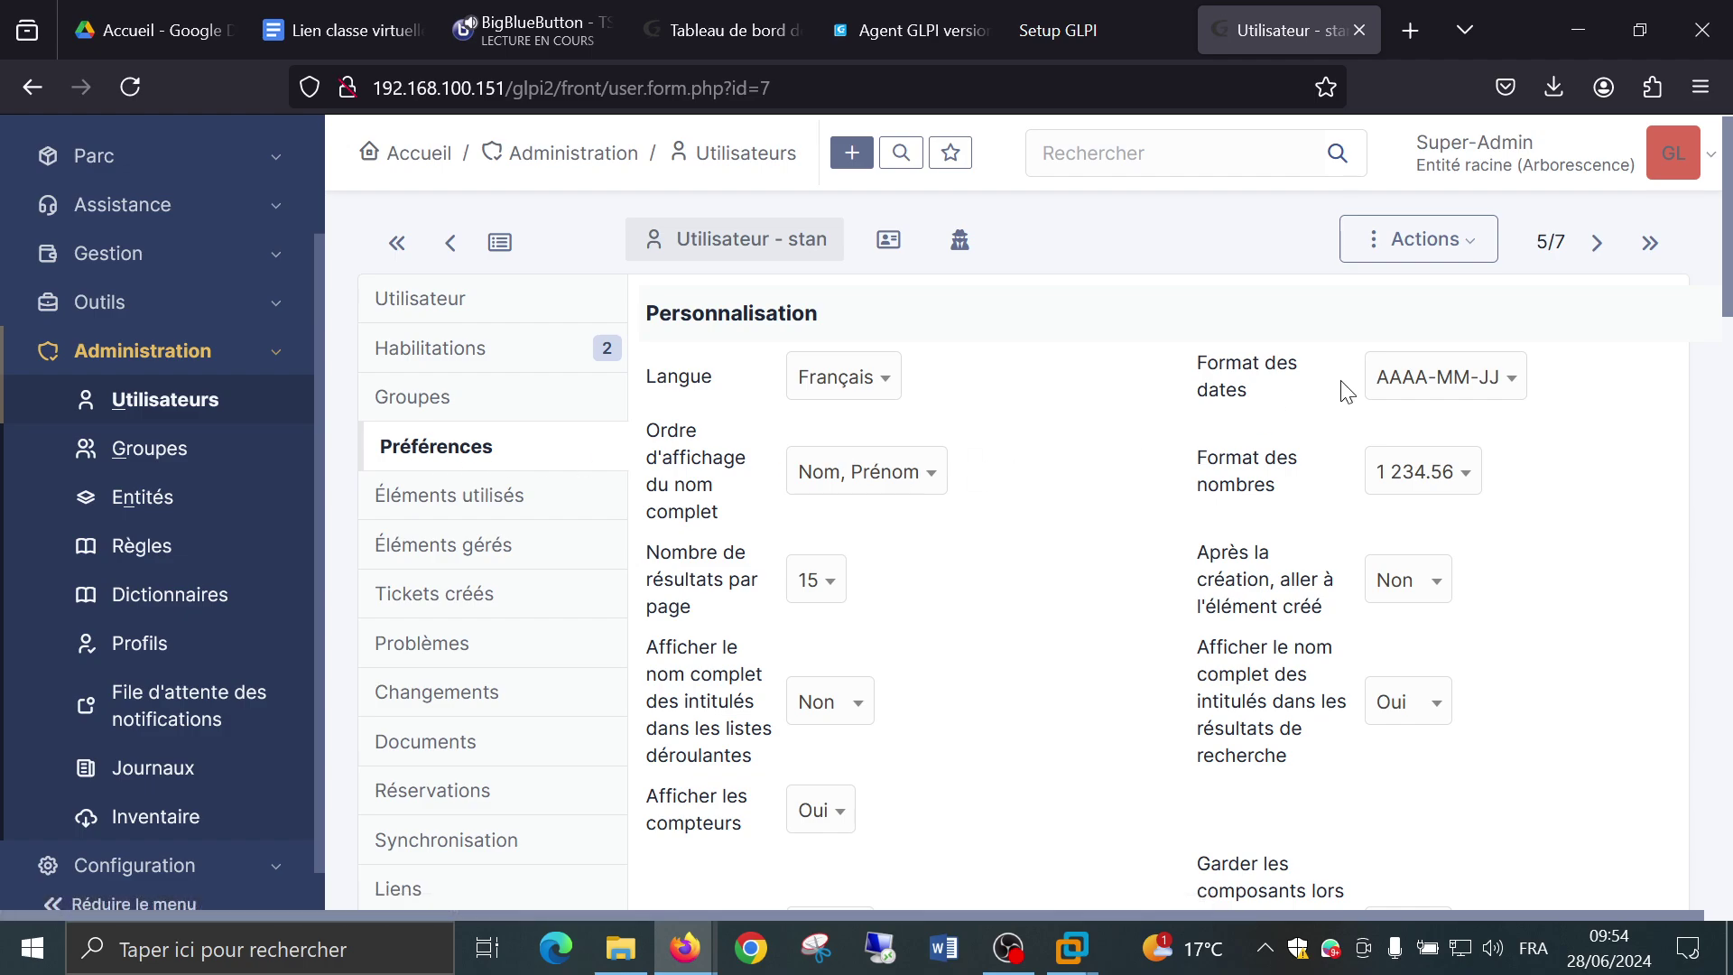
Switch the date format to JJ-MM-AAAA and leave the number format at 1 234.56.
click(1469, 376)
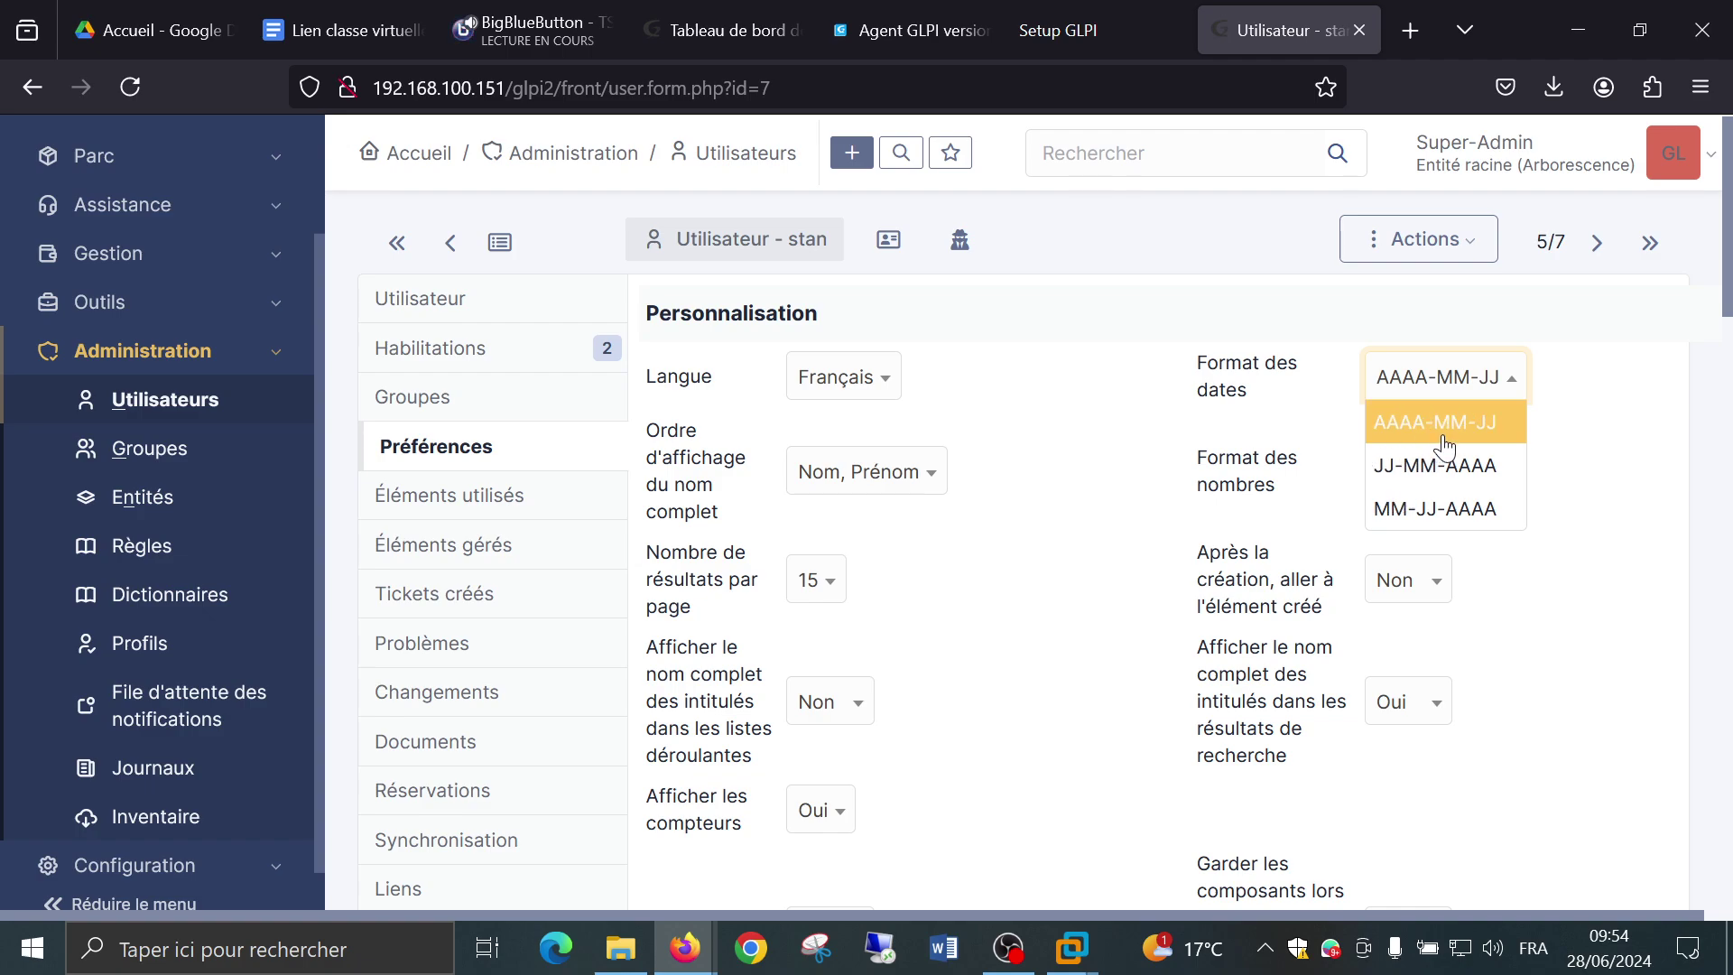
click(1399, 488)
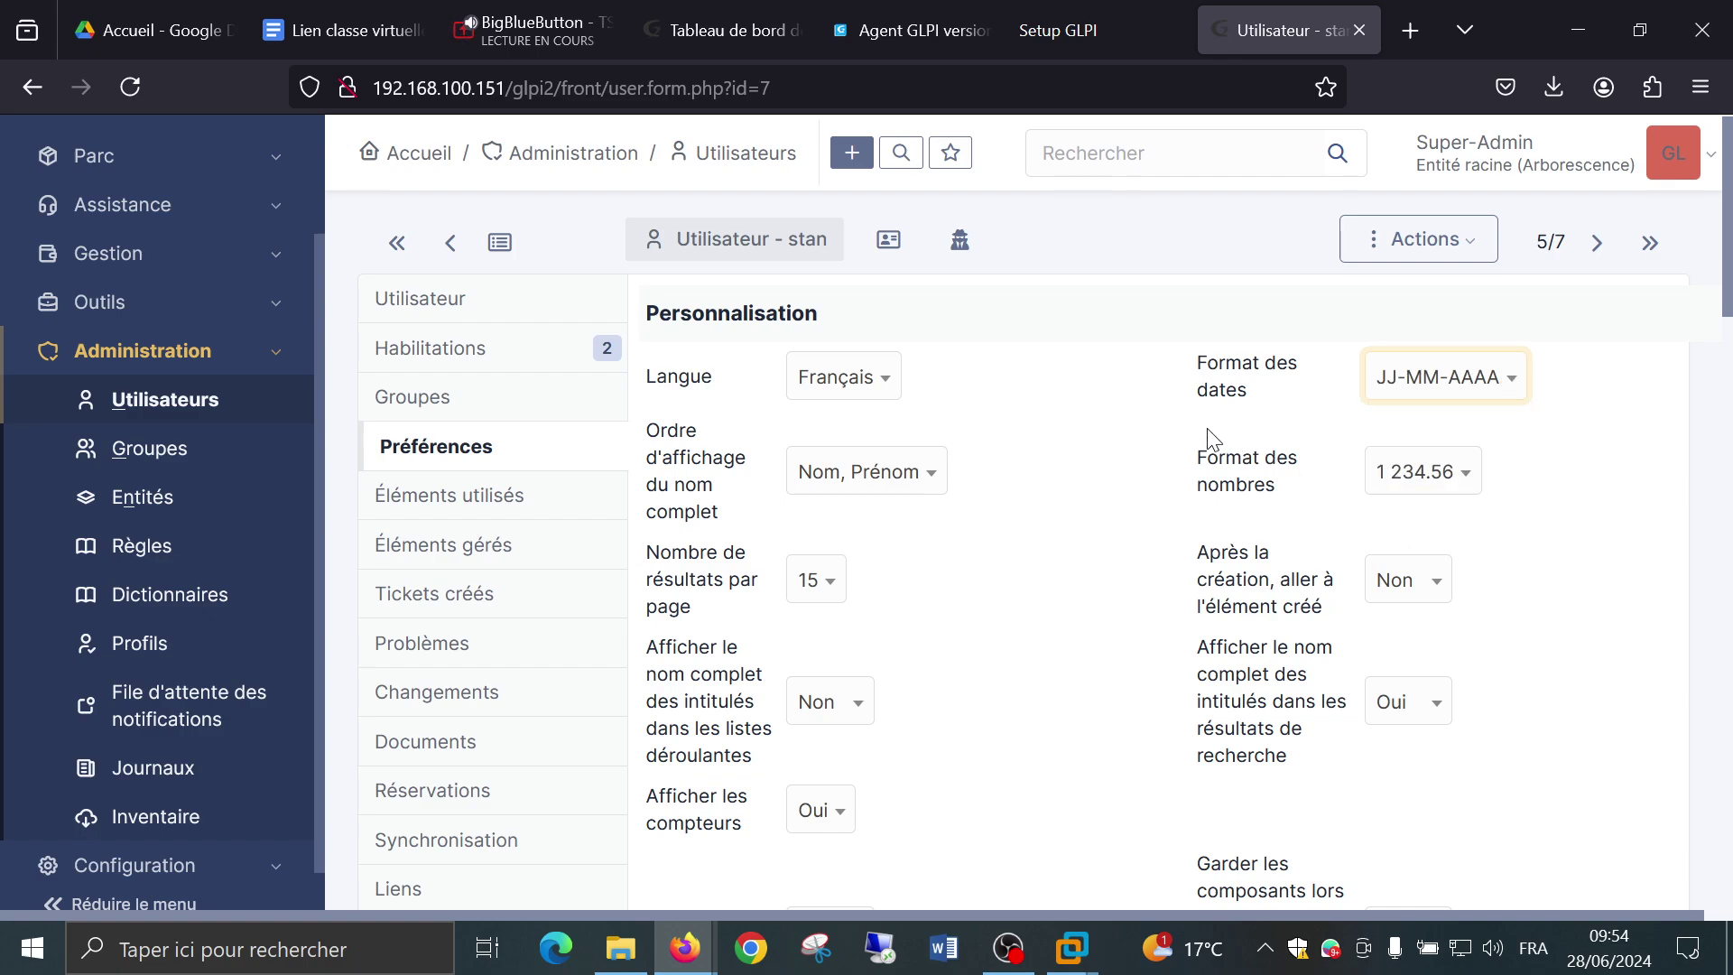
click(1440, 496)
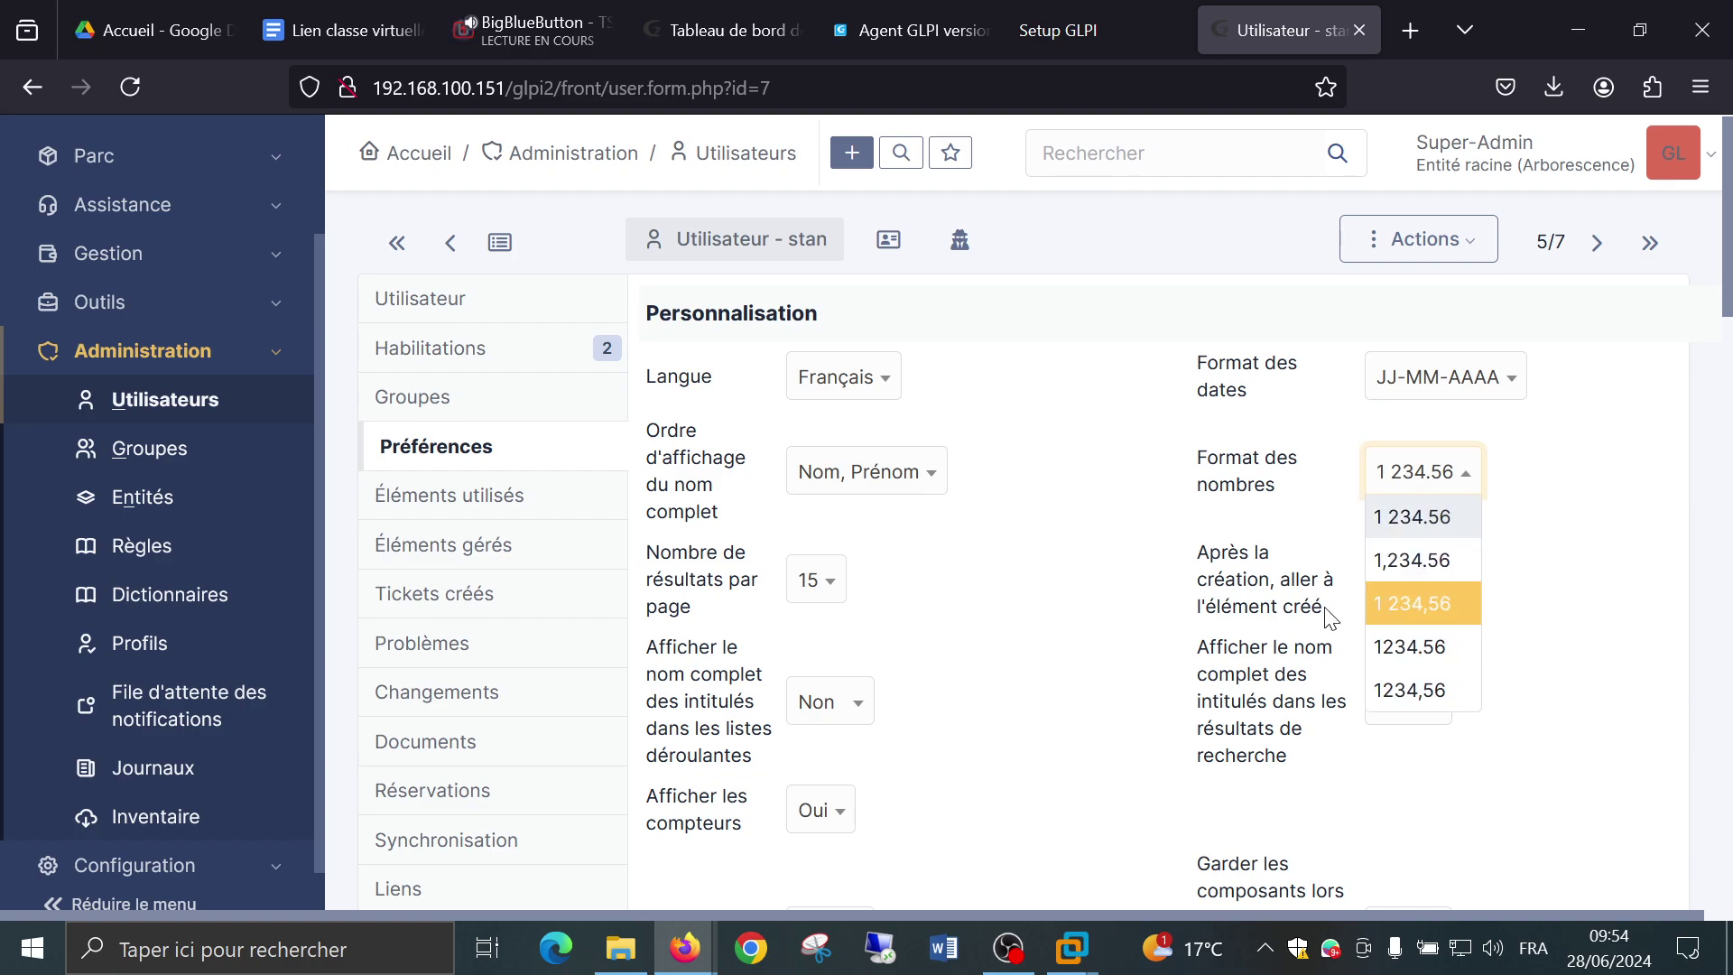
click(1114, 519)
Change the colour palette from Auror to Midnight.
scroll(1094, 498, down, 3)
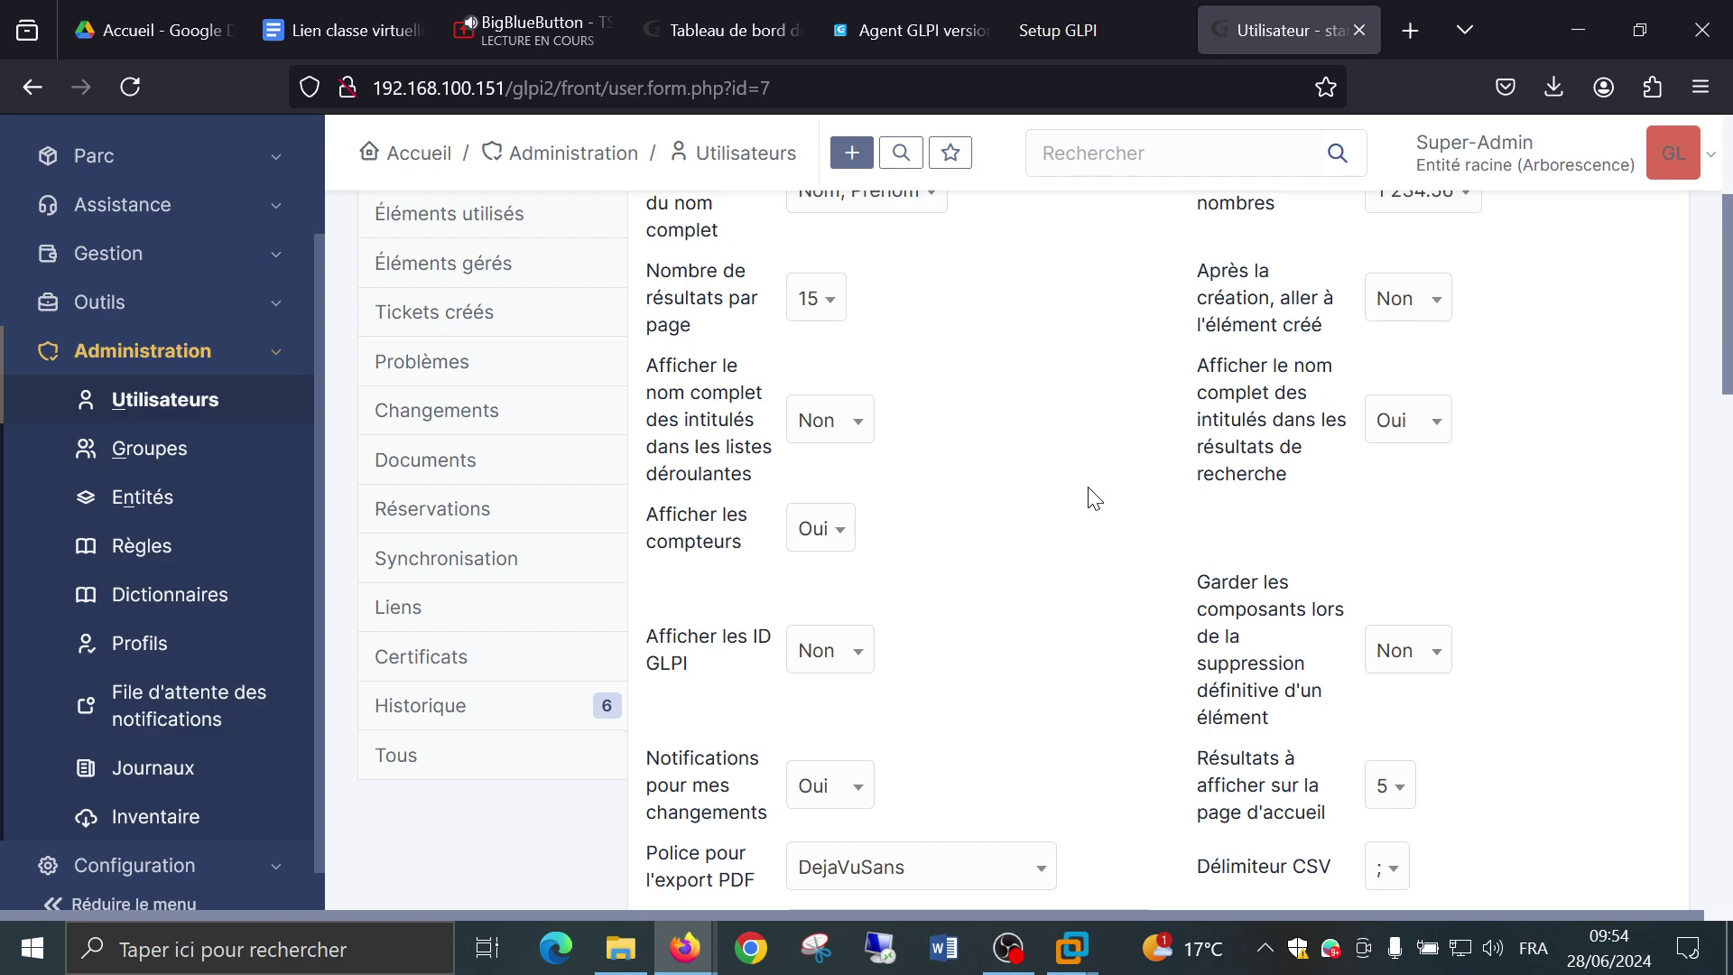
scroll(1094, 499, down, 2)
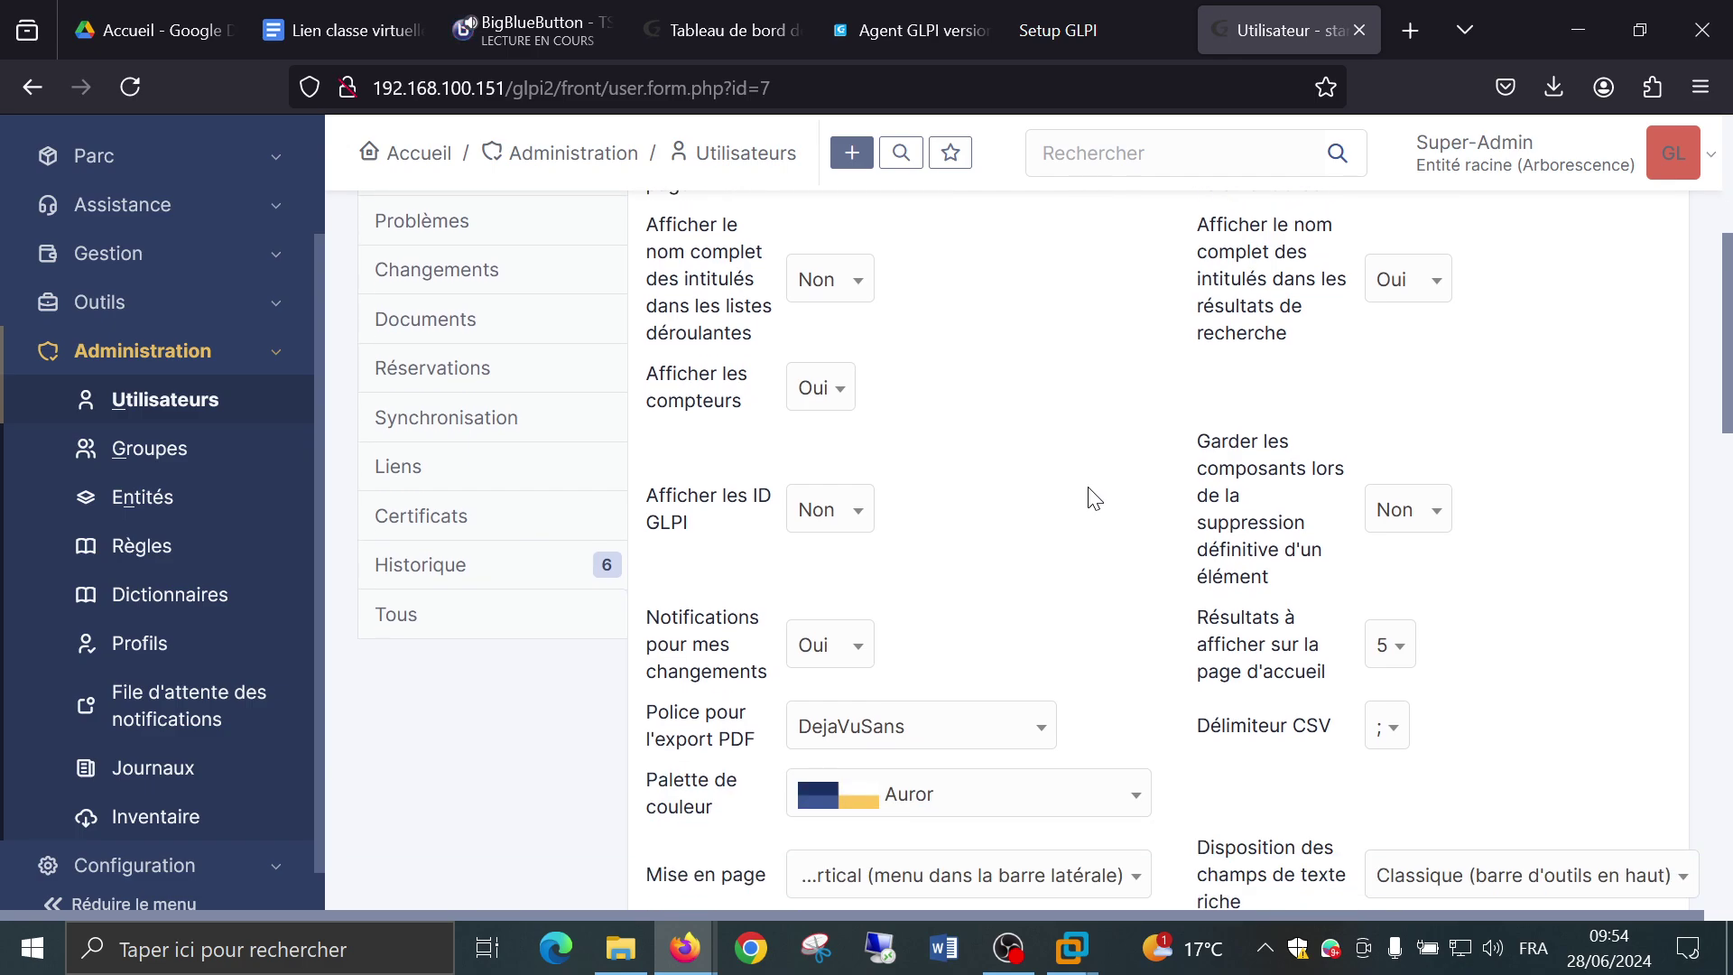
scroll(1094, 499, down, 3)
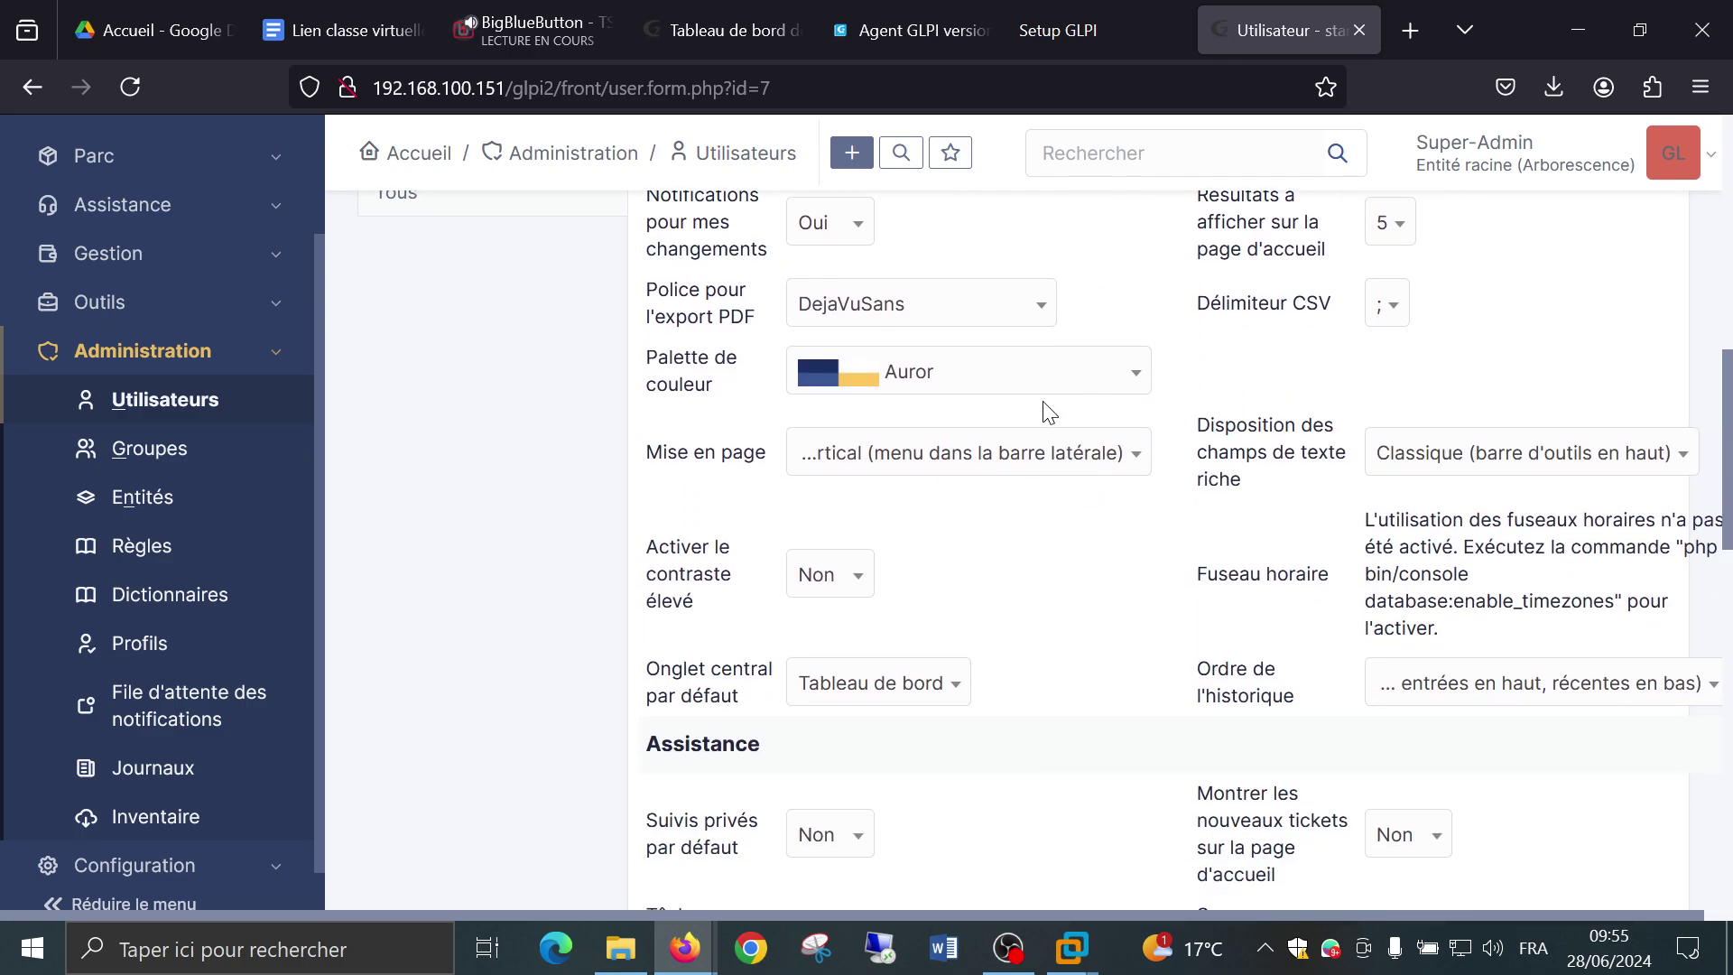
click(1037, 386)
scroll(1014, 554, down, 5)
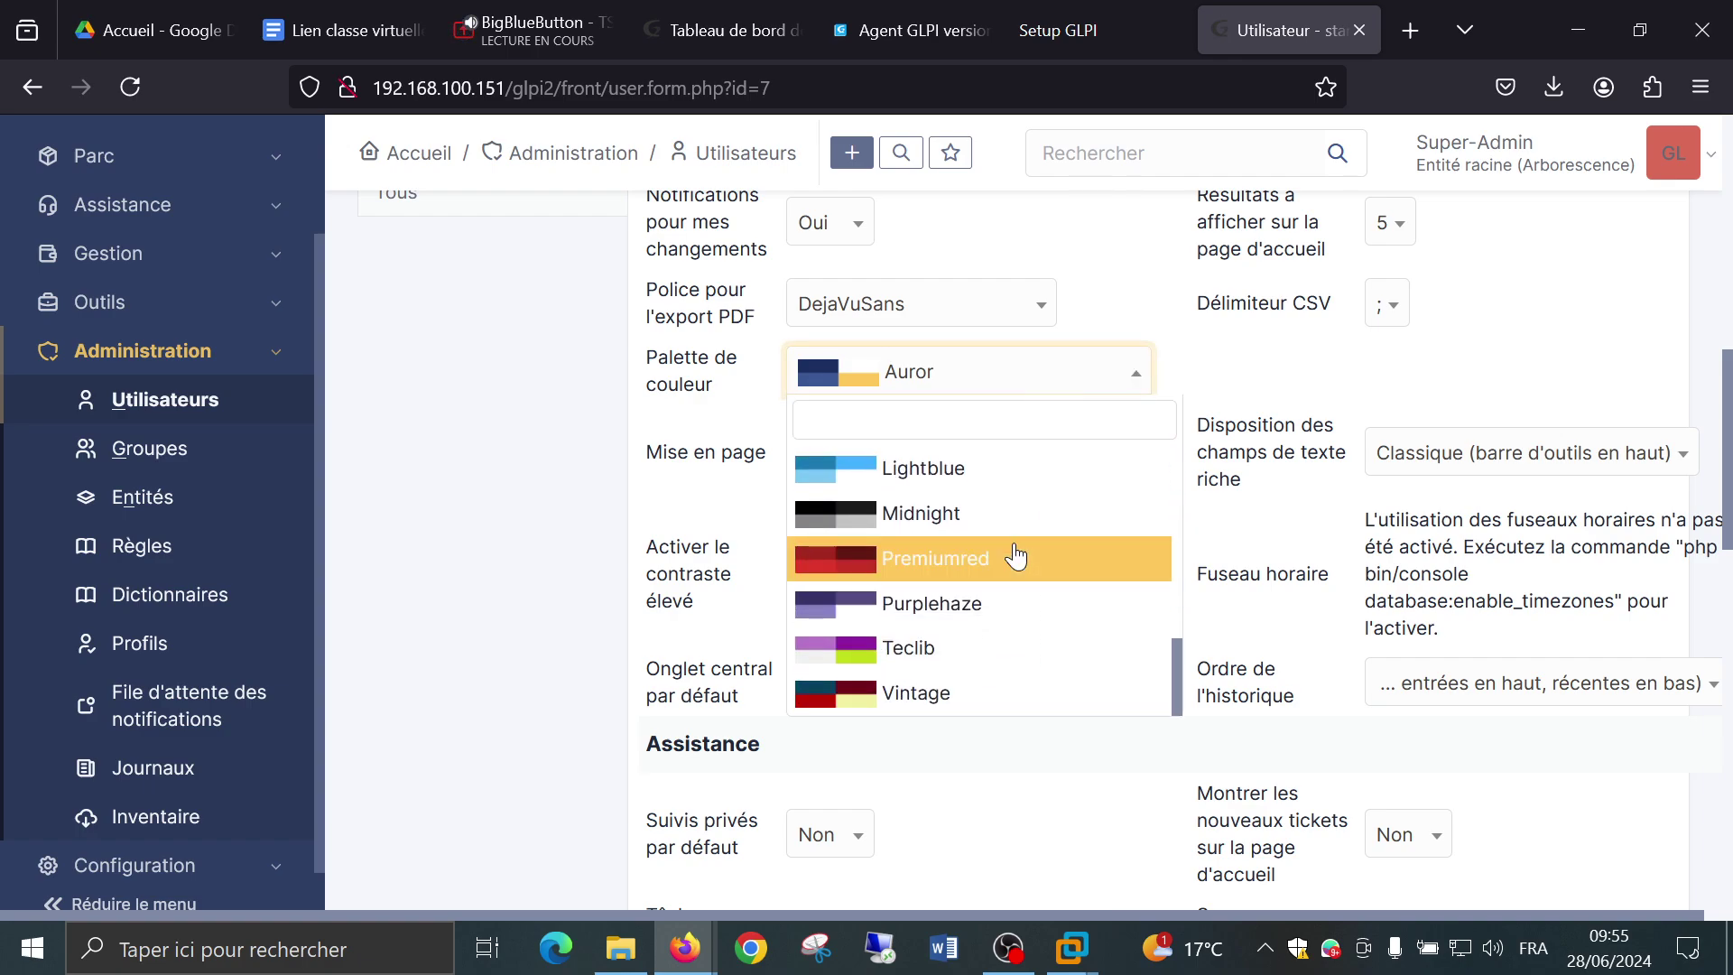
click(1005, 514)
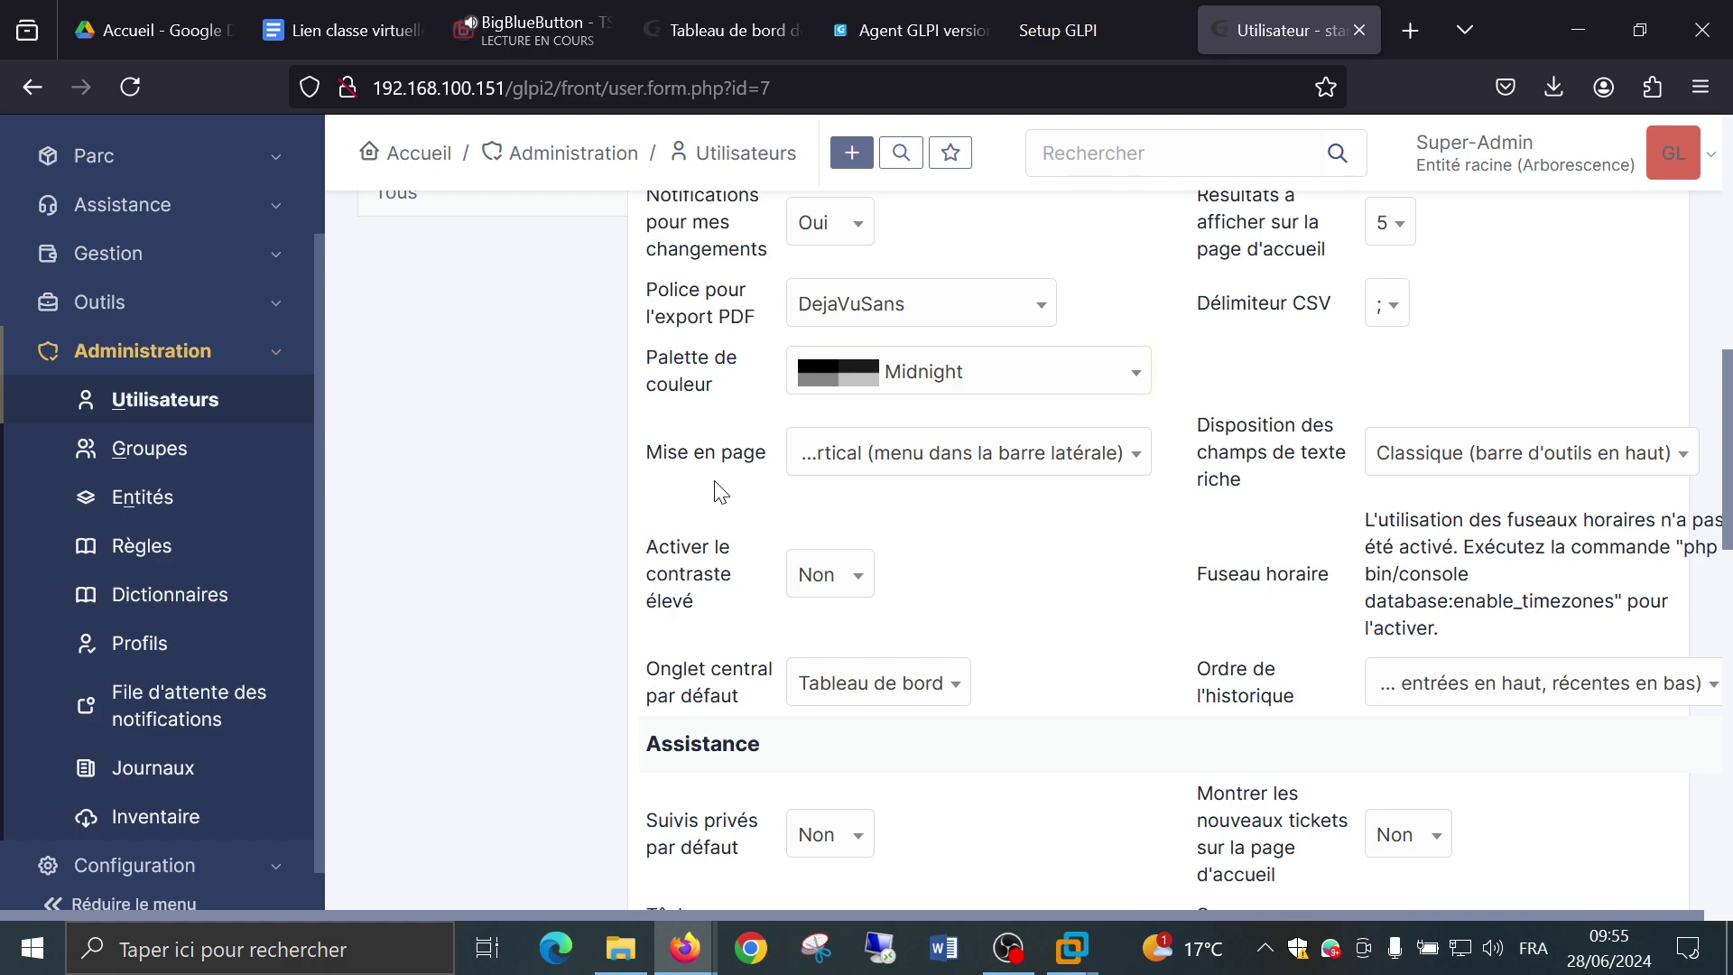
scroll(719, 492, up, 3)
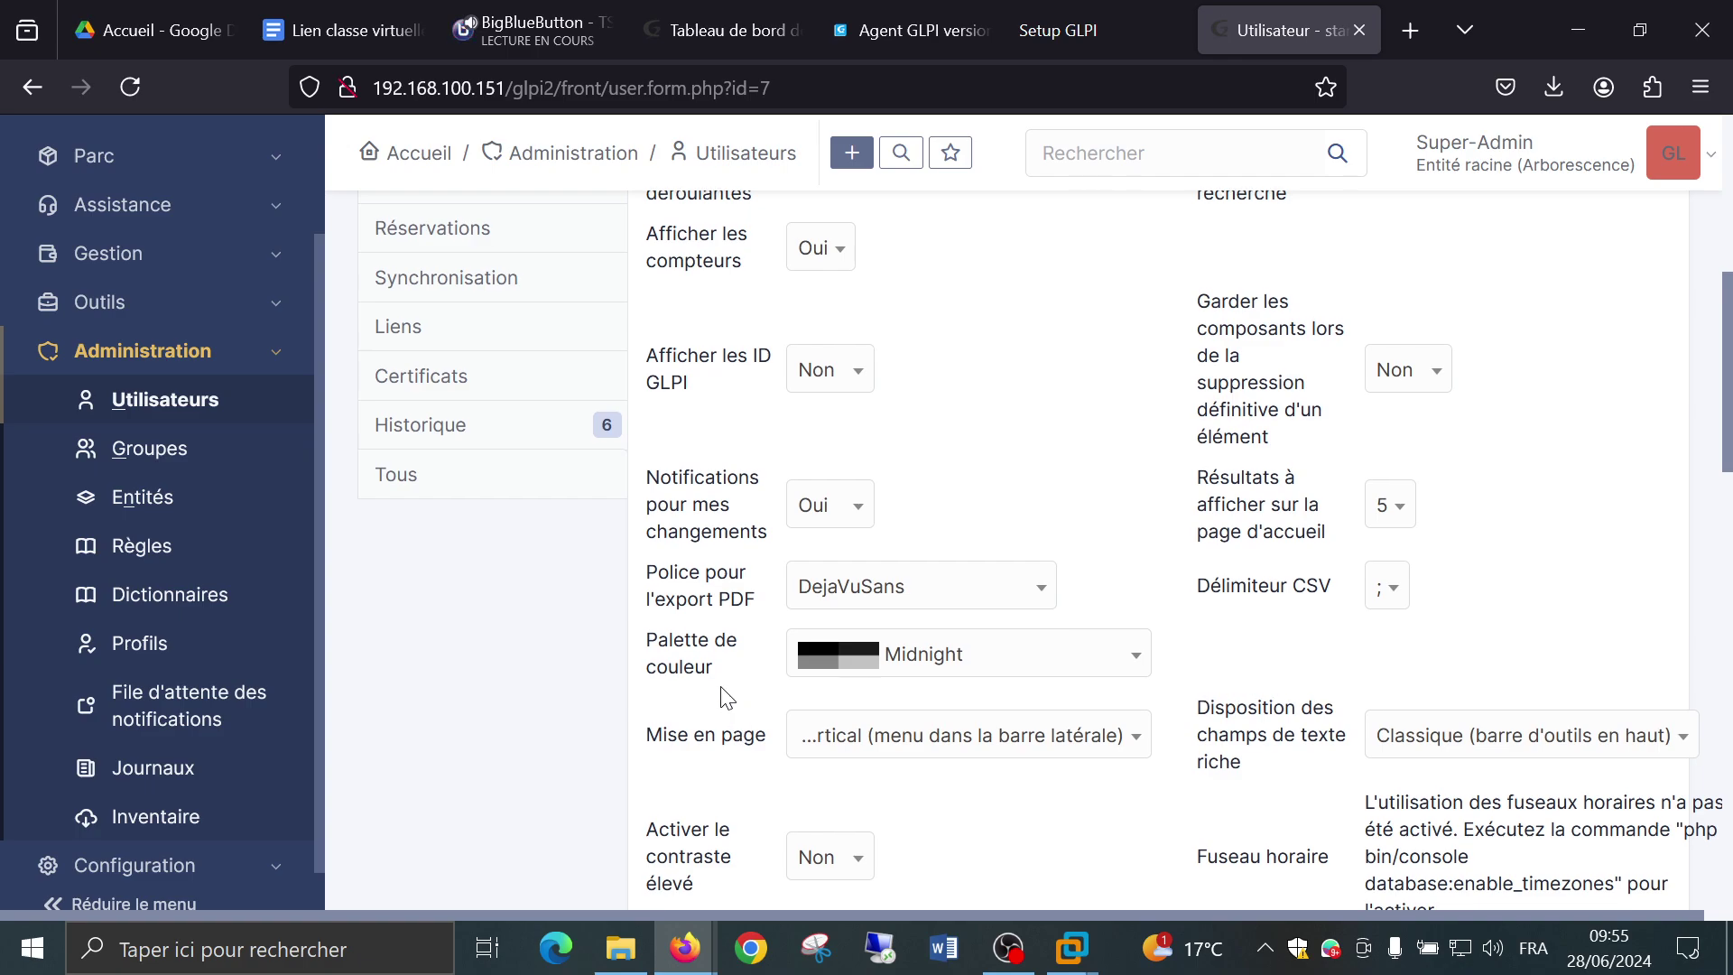
scroll(727, 697, up, 6)
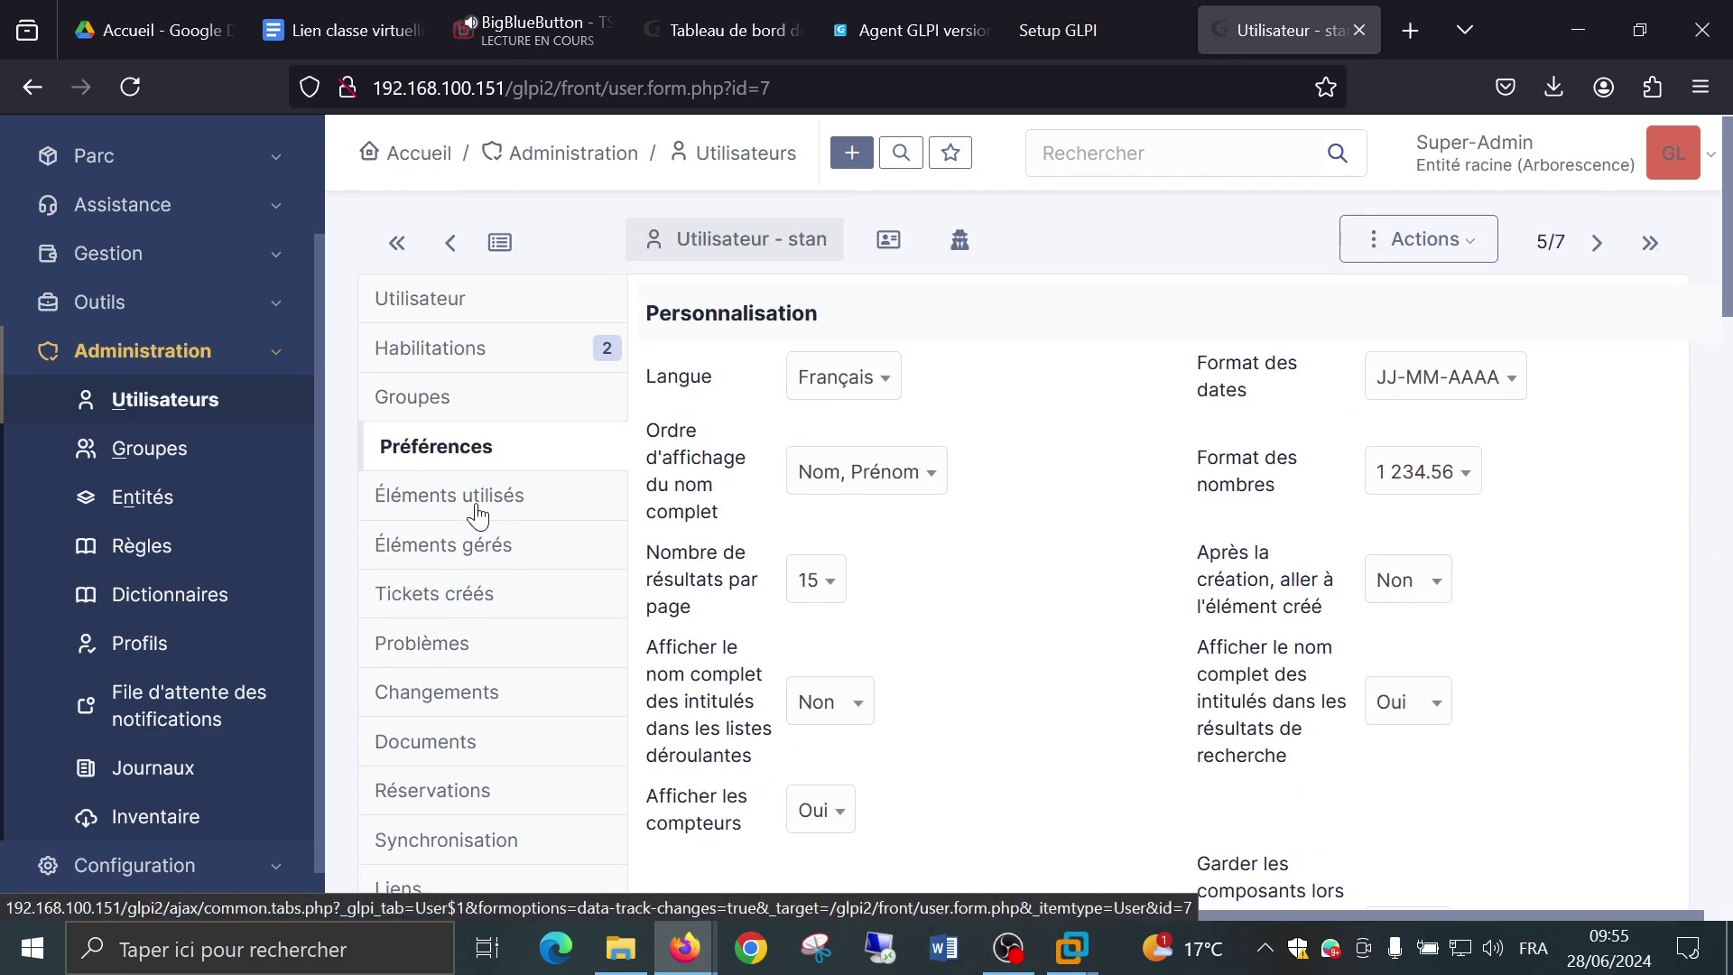
View the user's Éléments utilisés, then the empty Éléments gérés list.
click(478, 517)
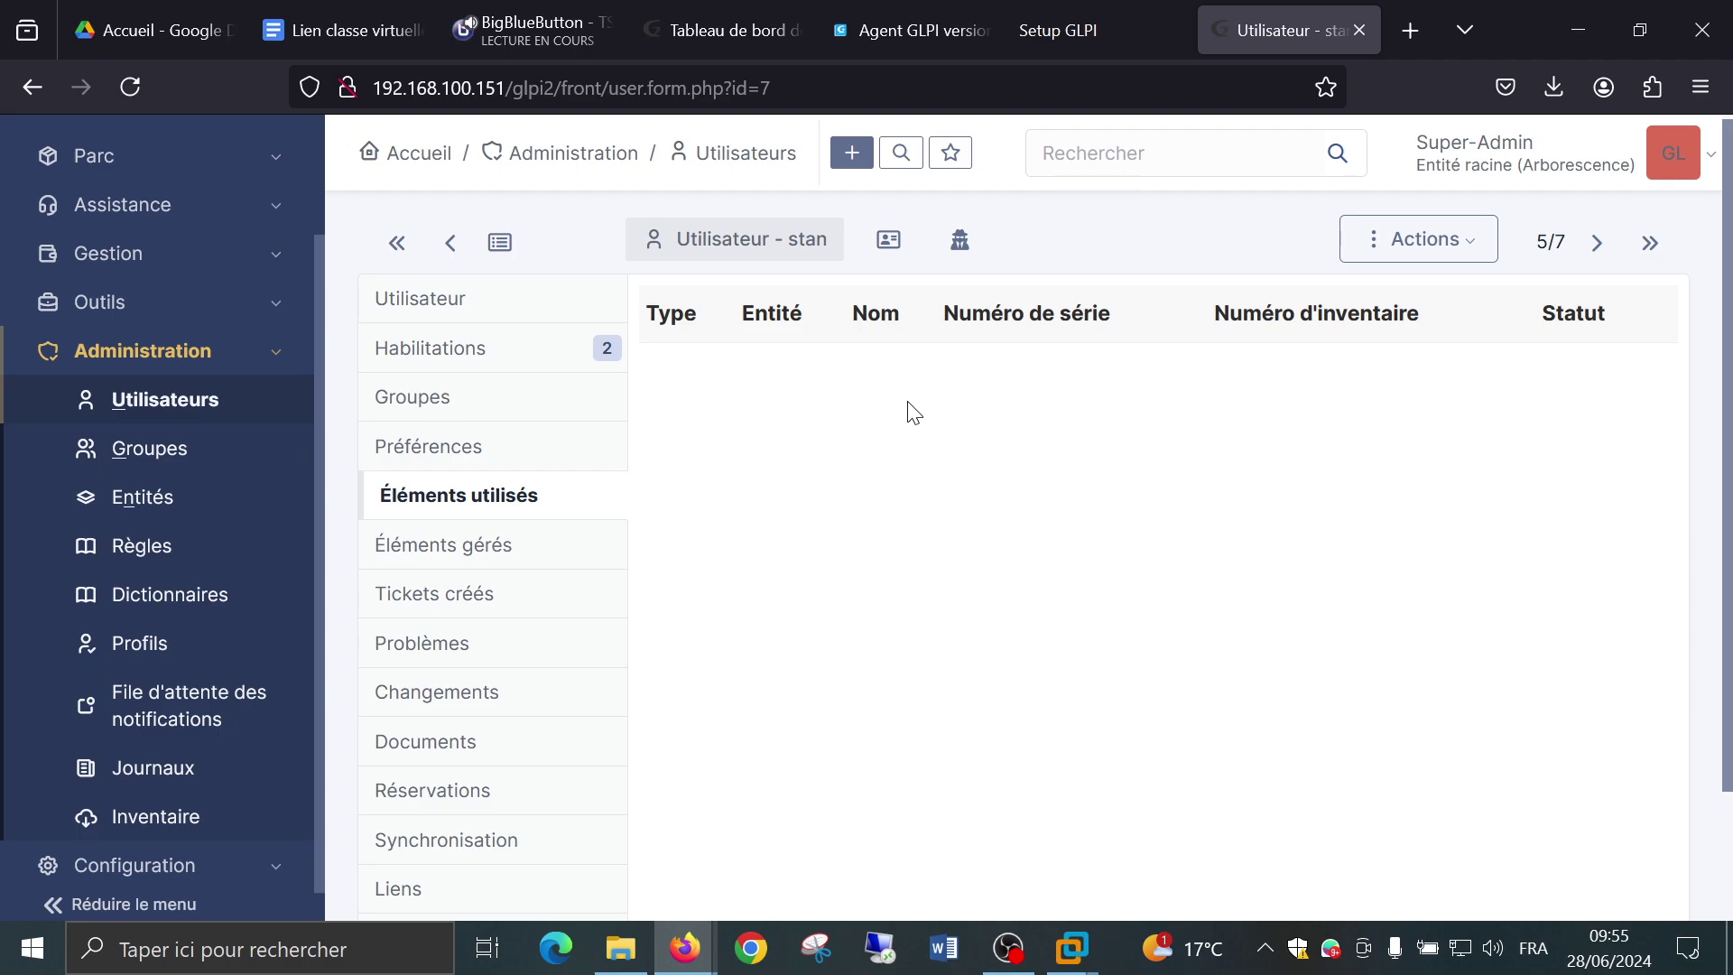
click(501, 547)
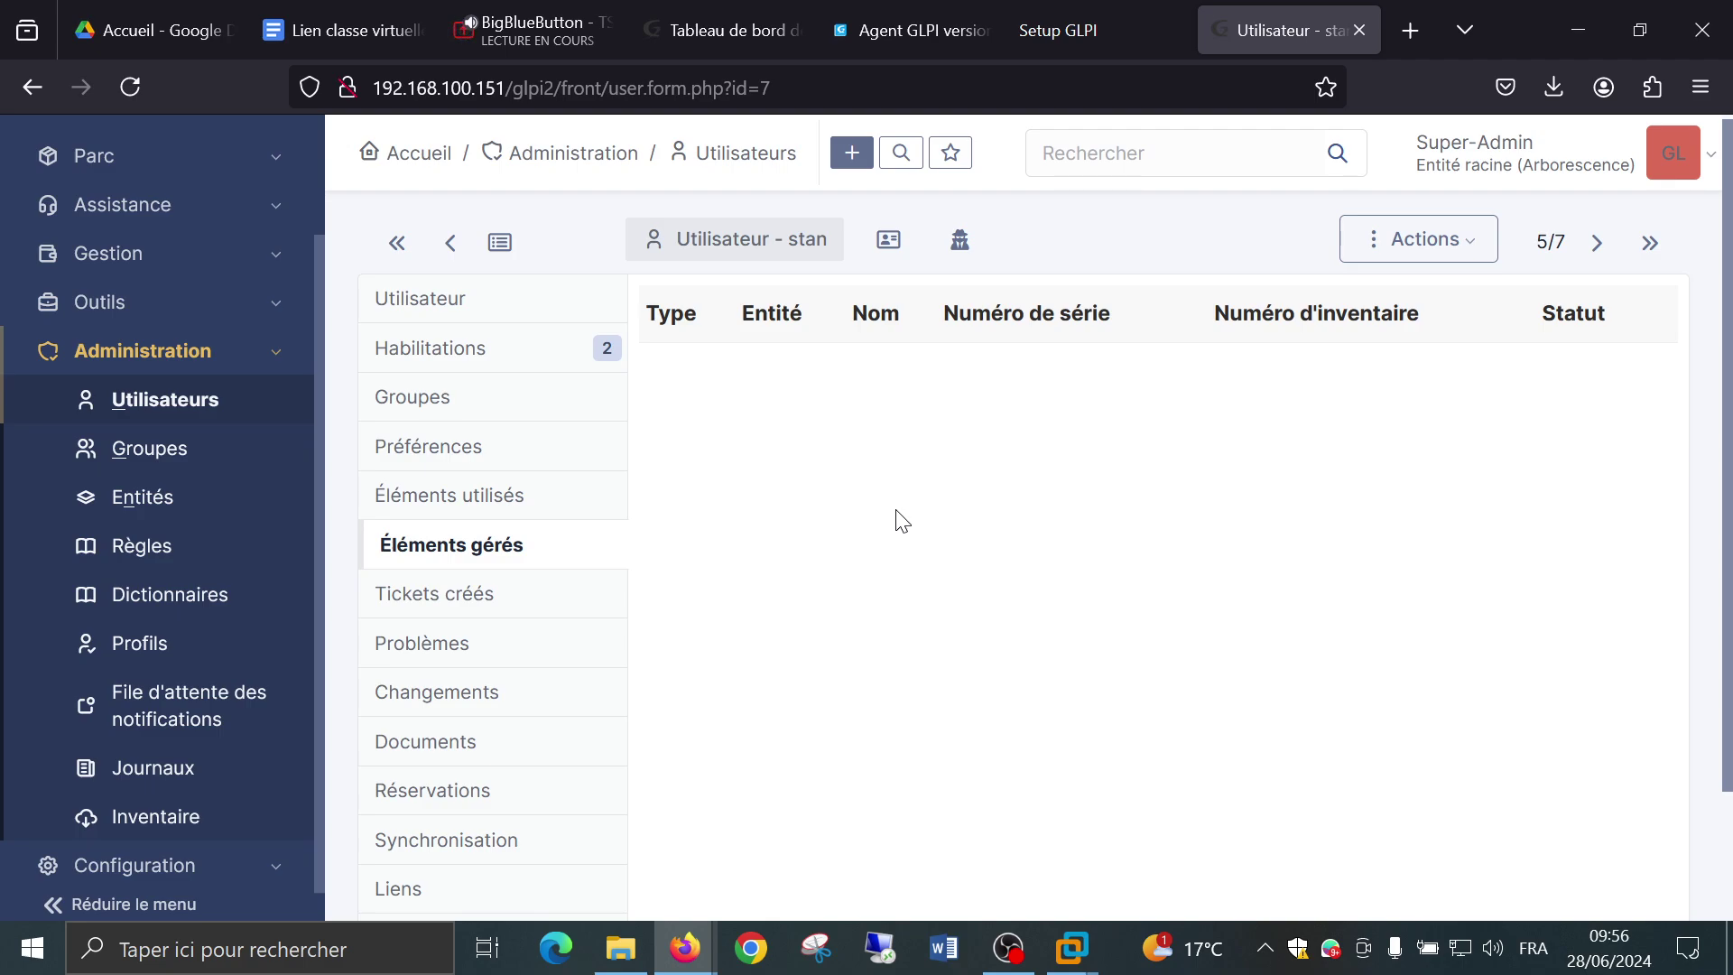
Look over the tickets created by this user.
scroll(901, 521, down, 2)
click(505, 456)
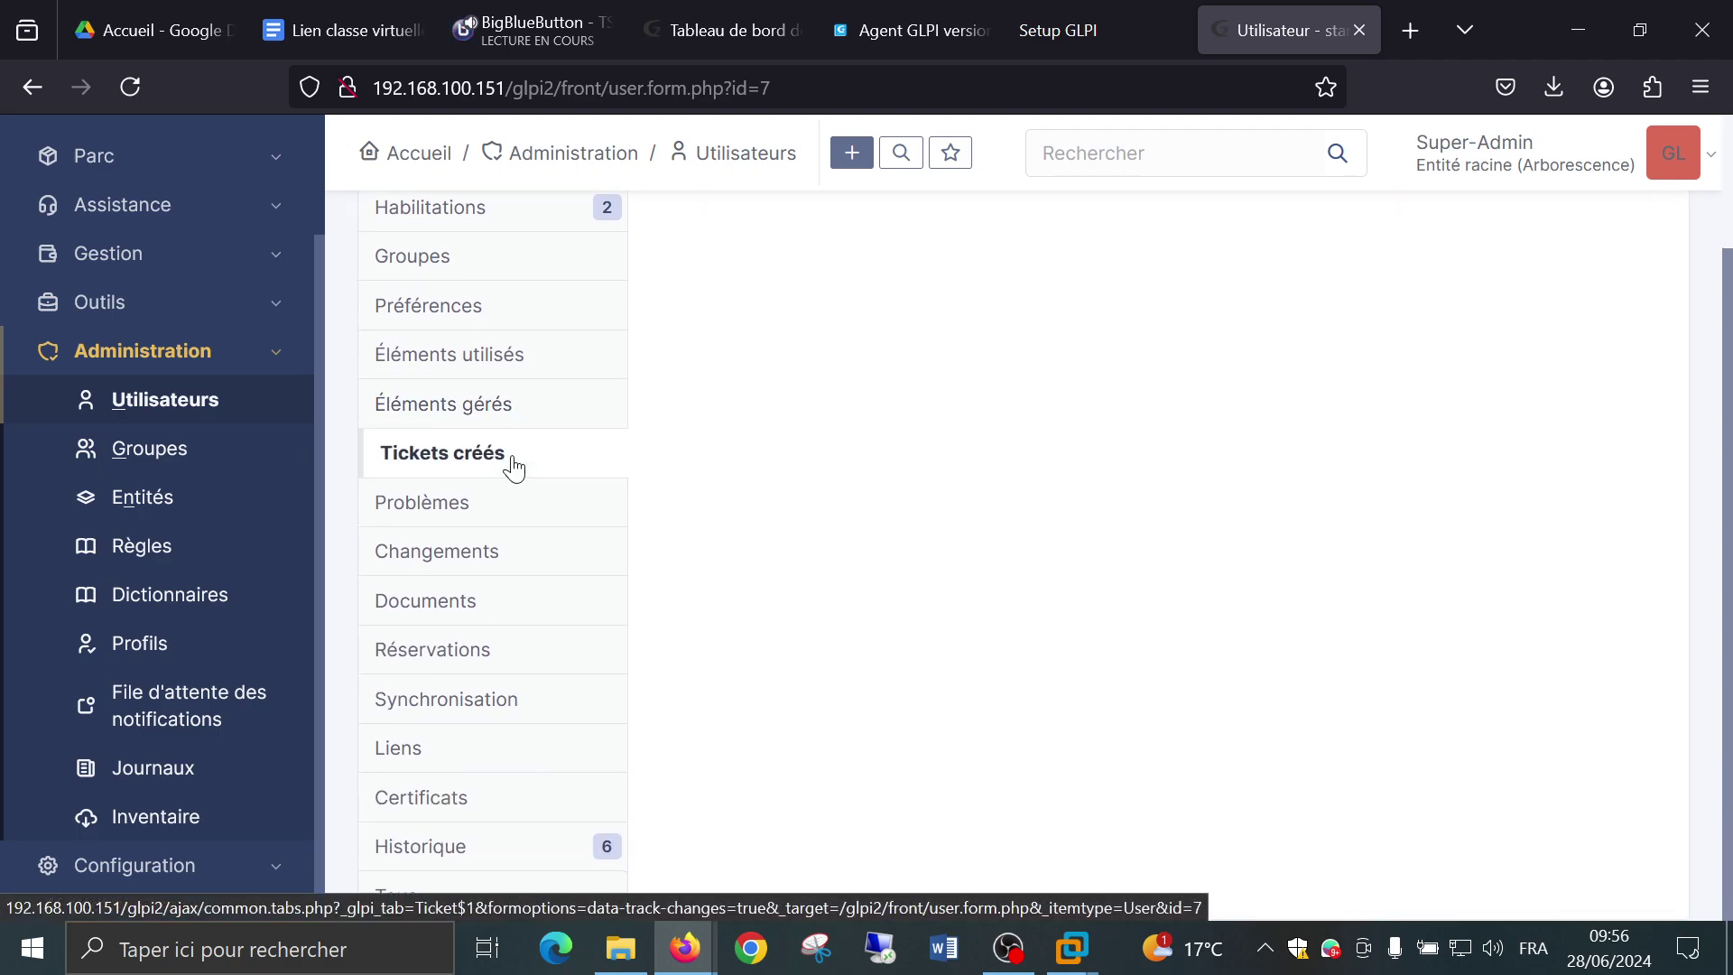
scroll(736, 469, up, 2)
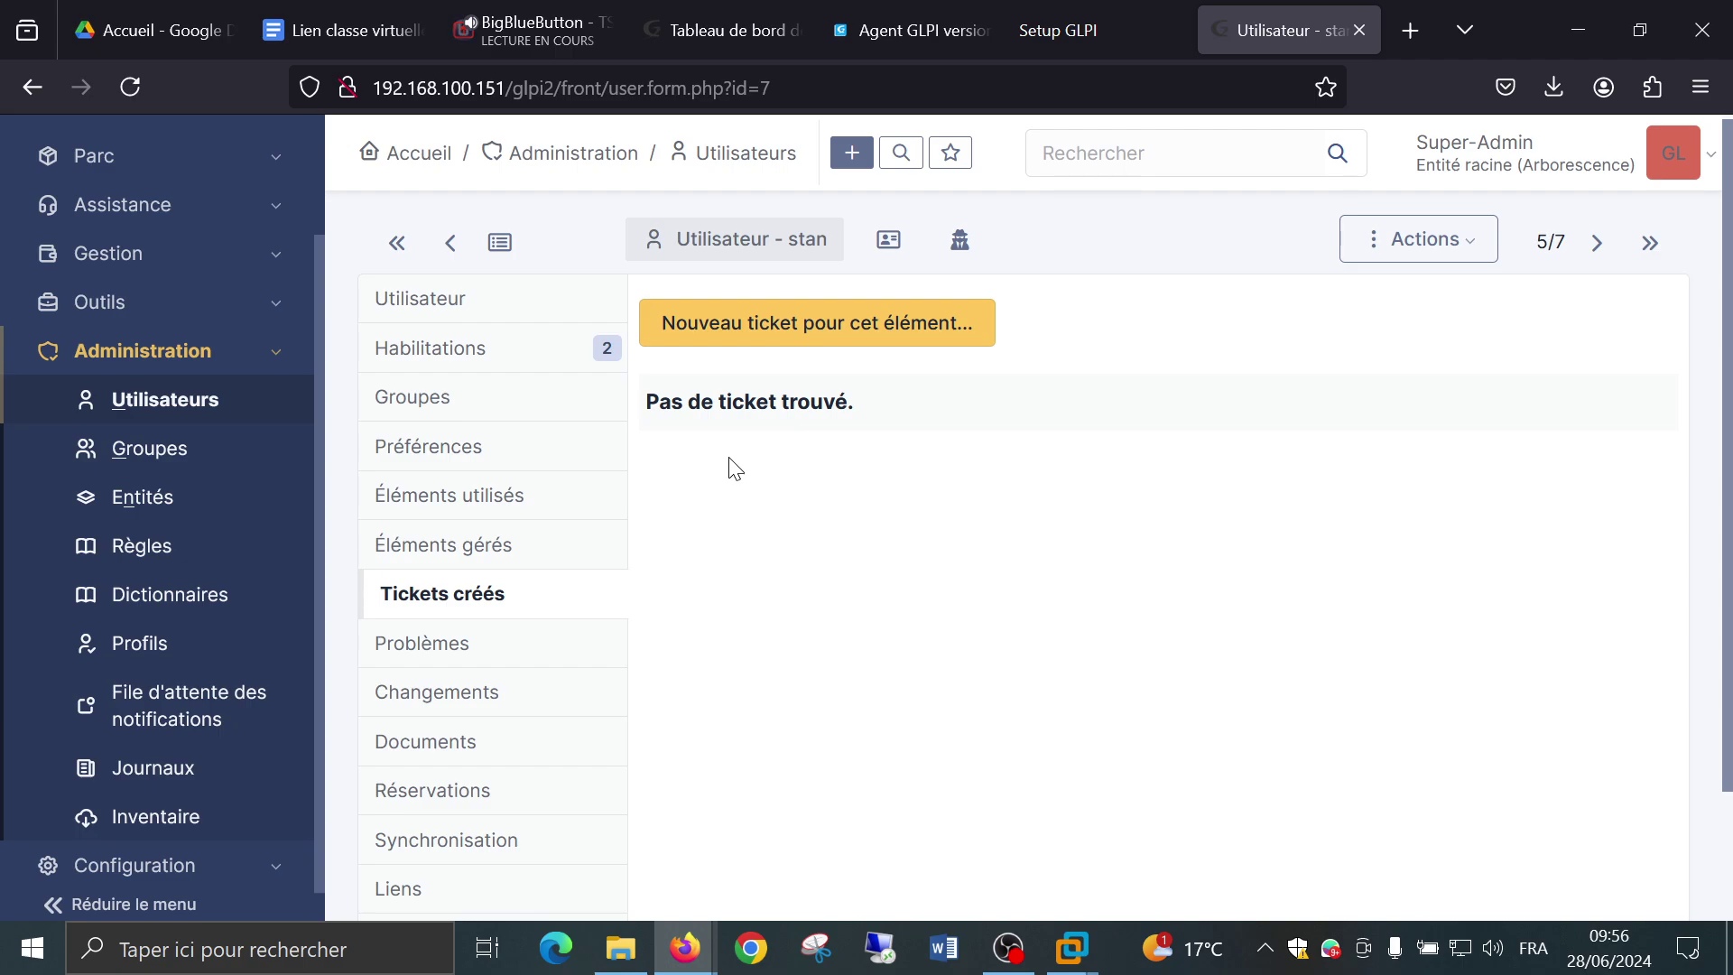
scroll(794, 479, down, 2)
scroll(794, 479, up, 2)
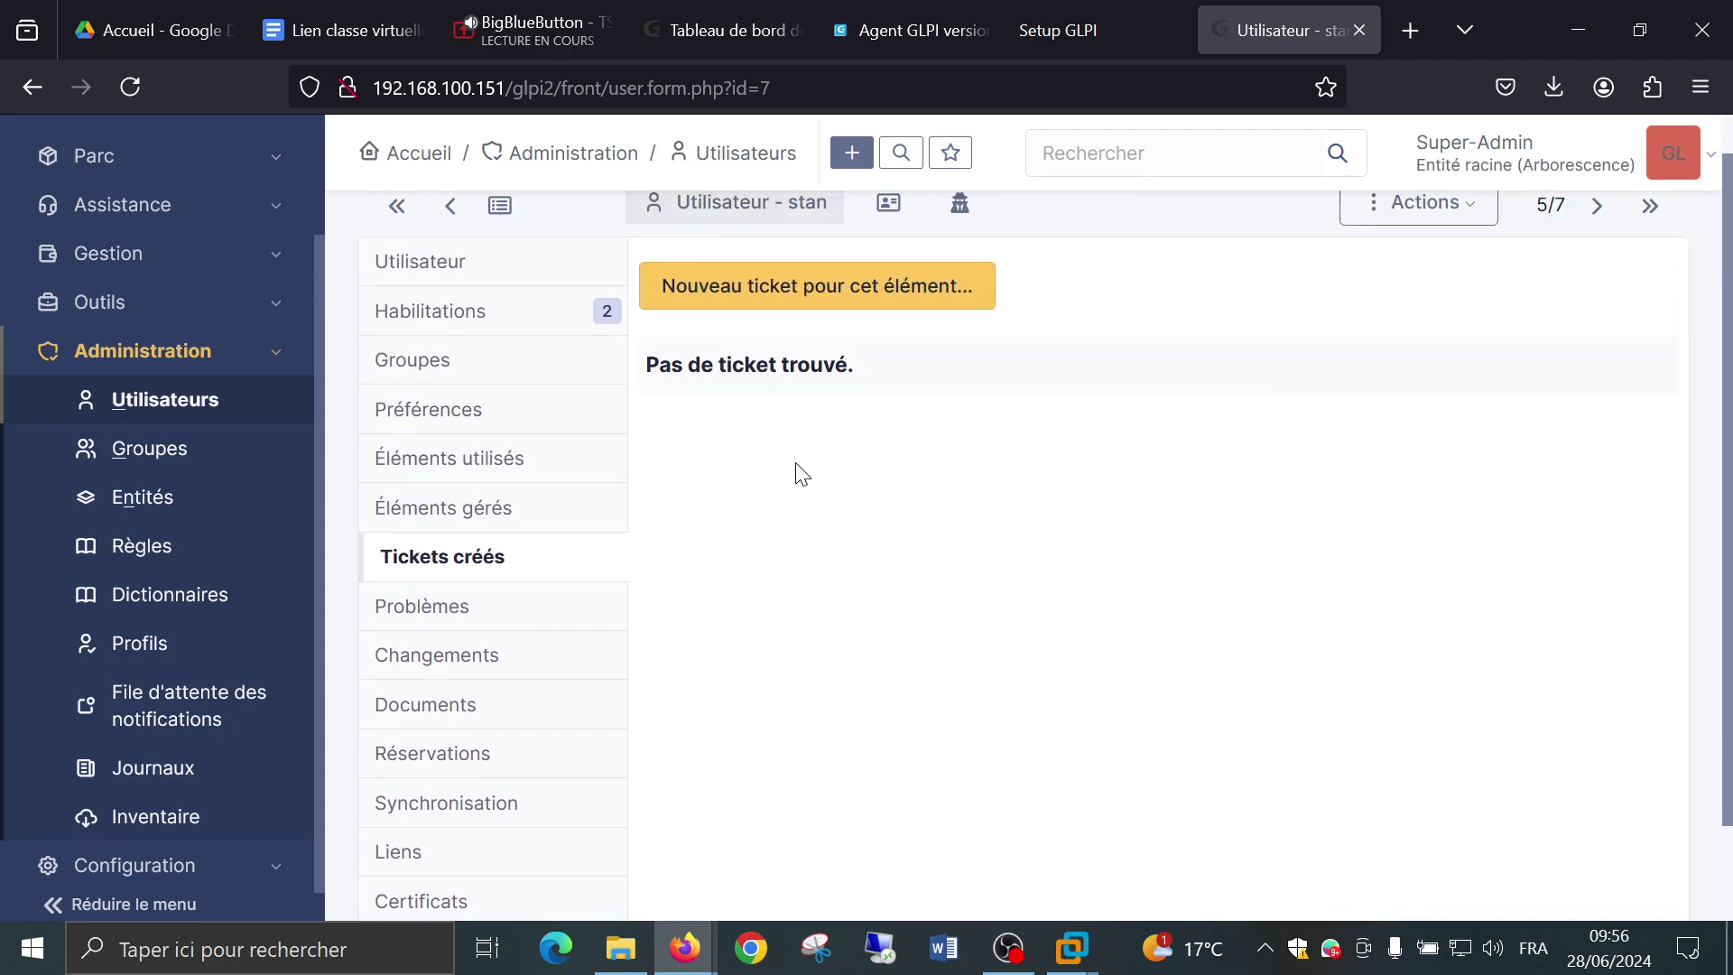
scroll(753, 469, down, 2)
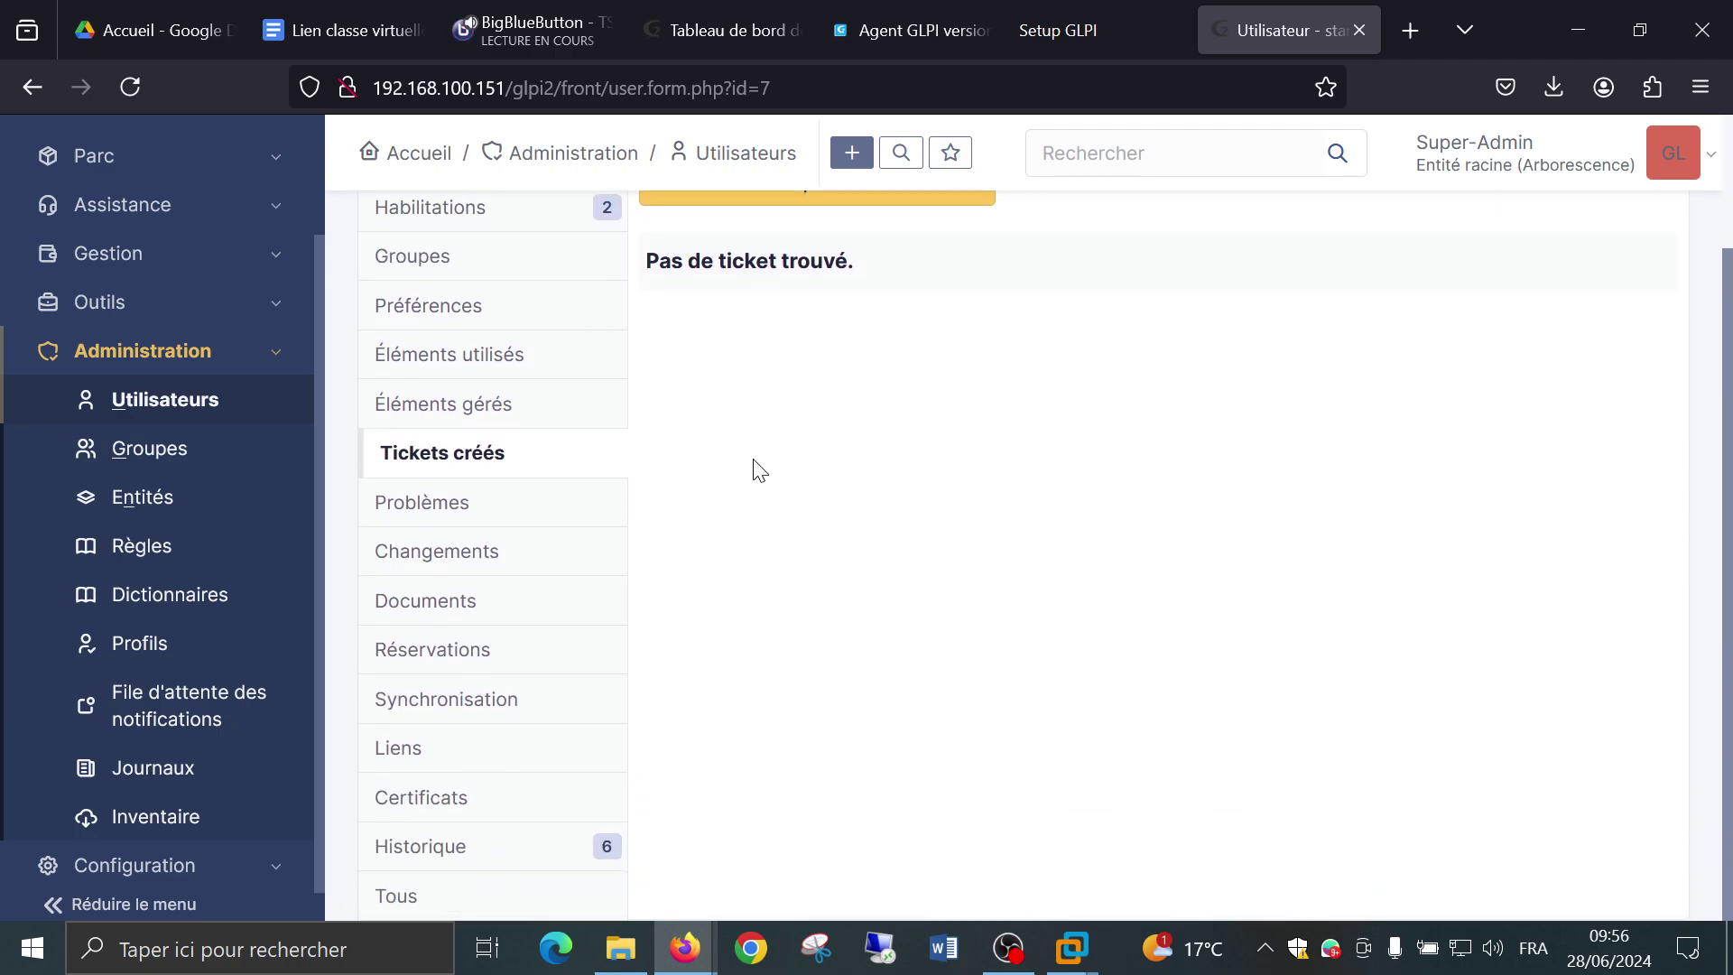
Browse the user's Problèmes and Changements, ending on the empty Documents tab.
click(499, 528)
scroll(708, 514, up, 2)
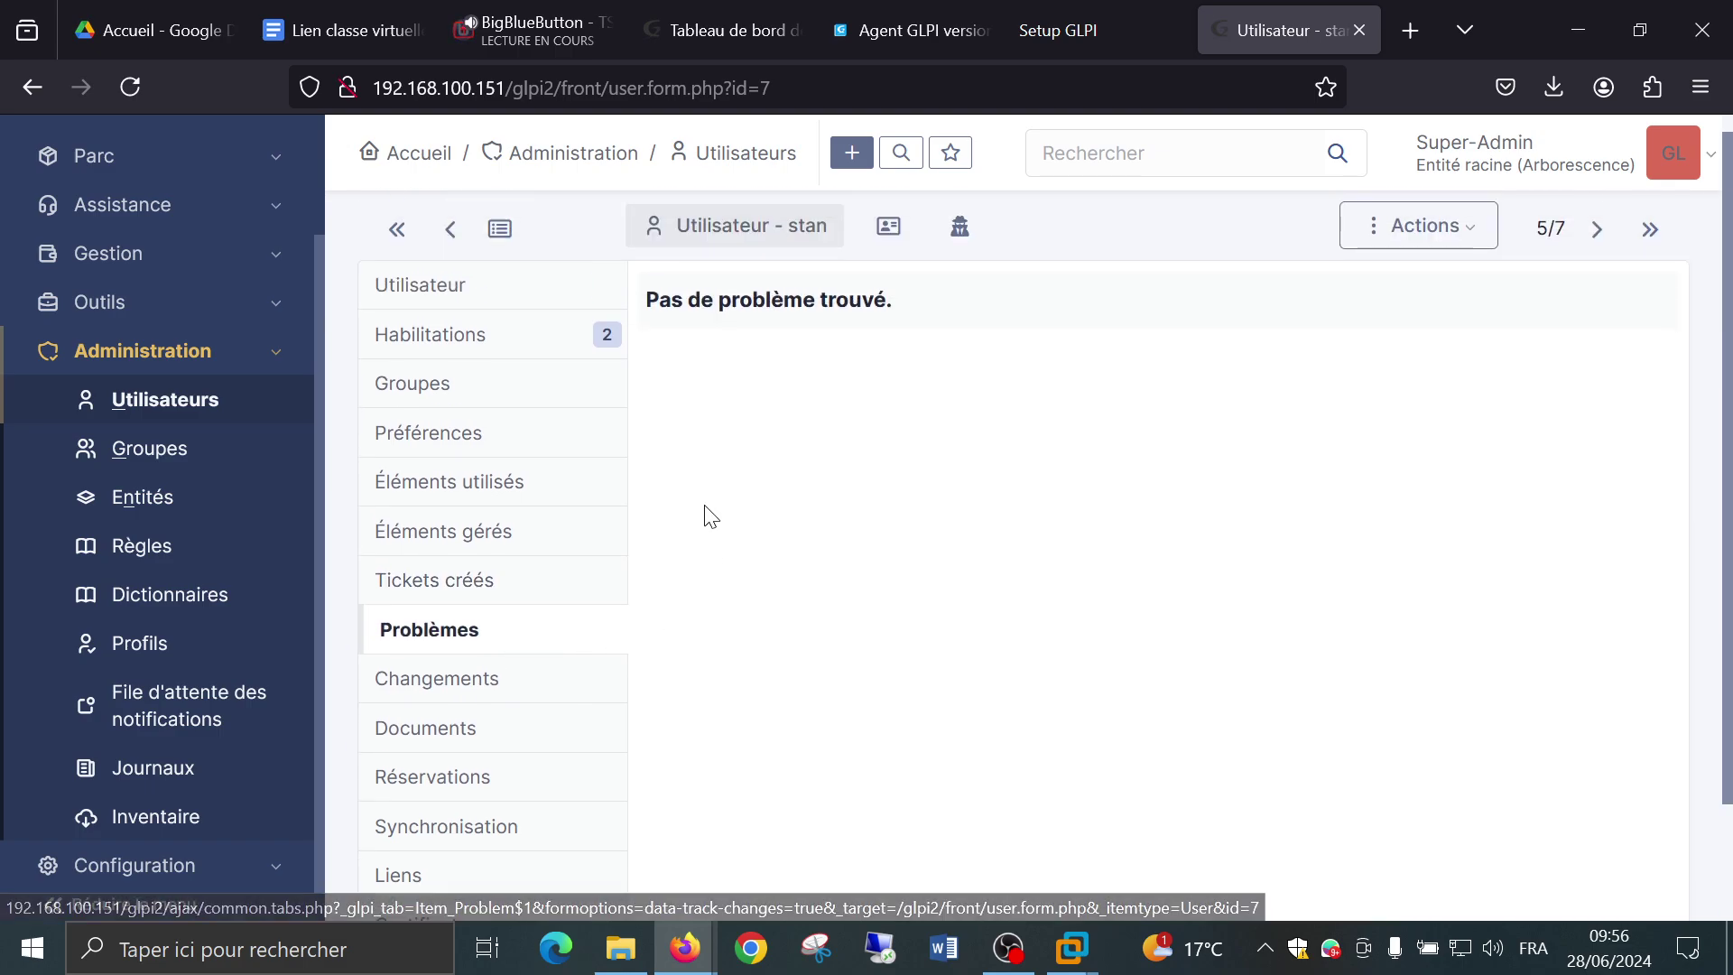
click(429, 695)
scroll(426, 696, down, 2)
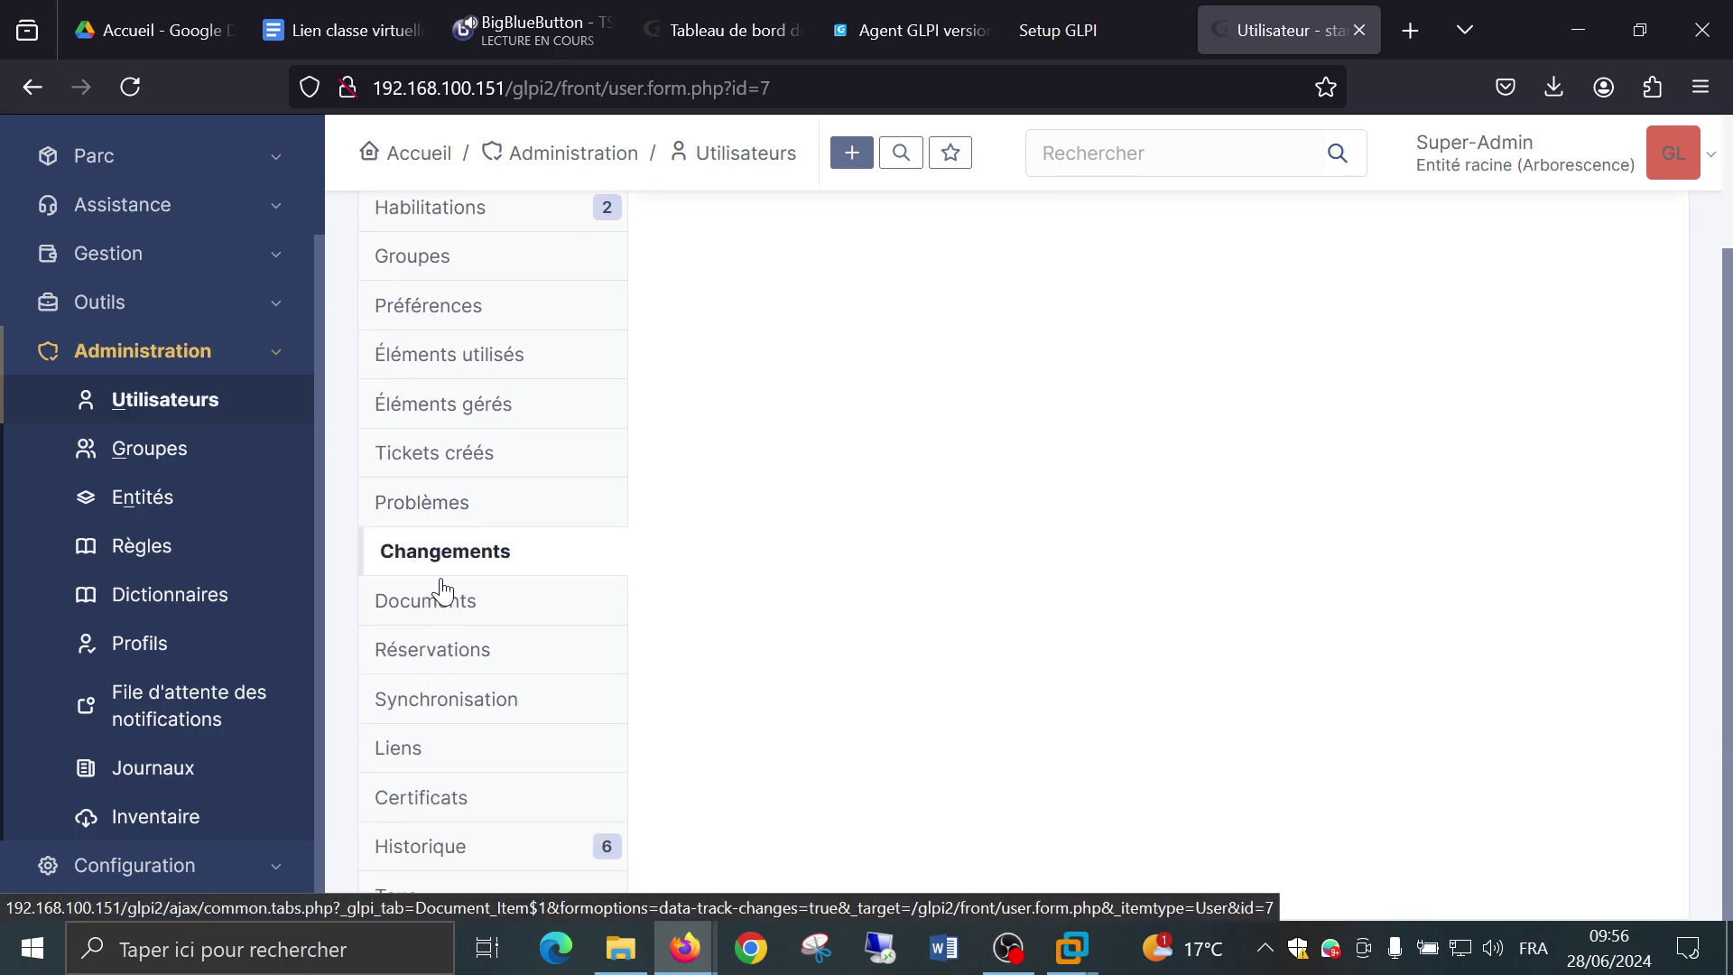
click(442, 600)
scroll(812, 528, up, 2)
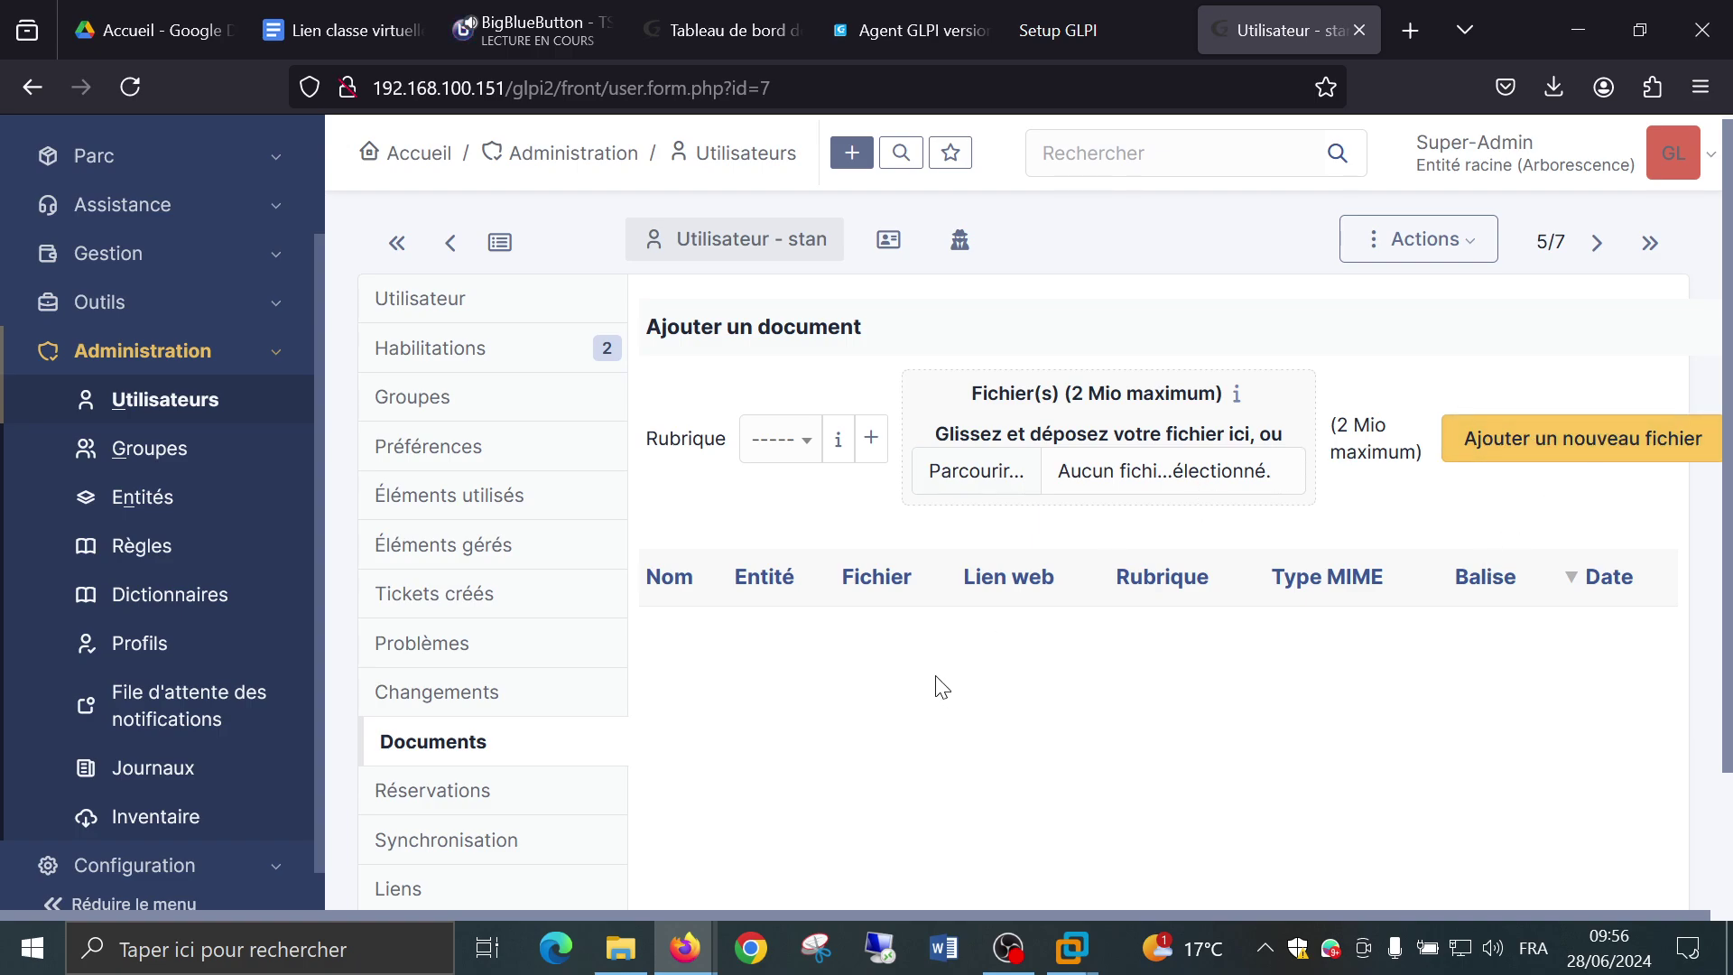
scroll(943, 688, down, 2)
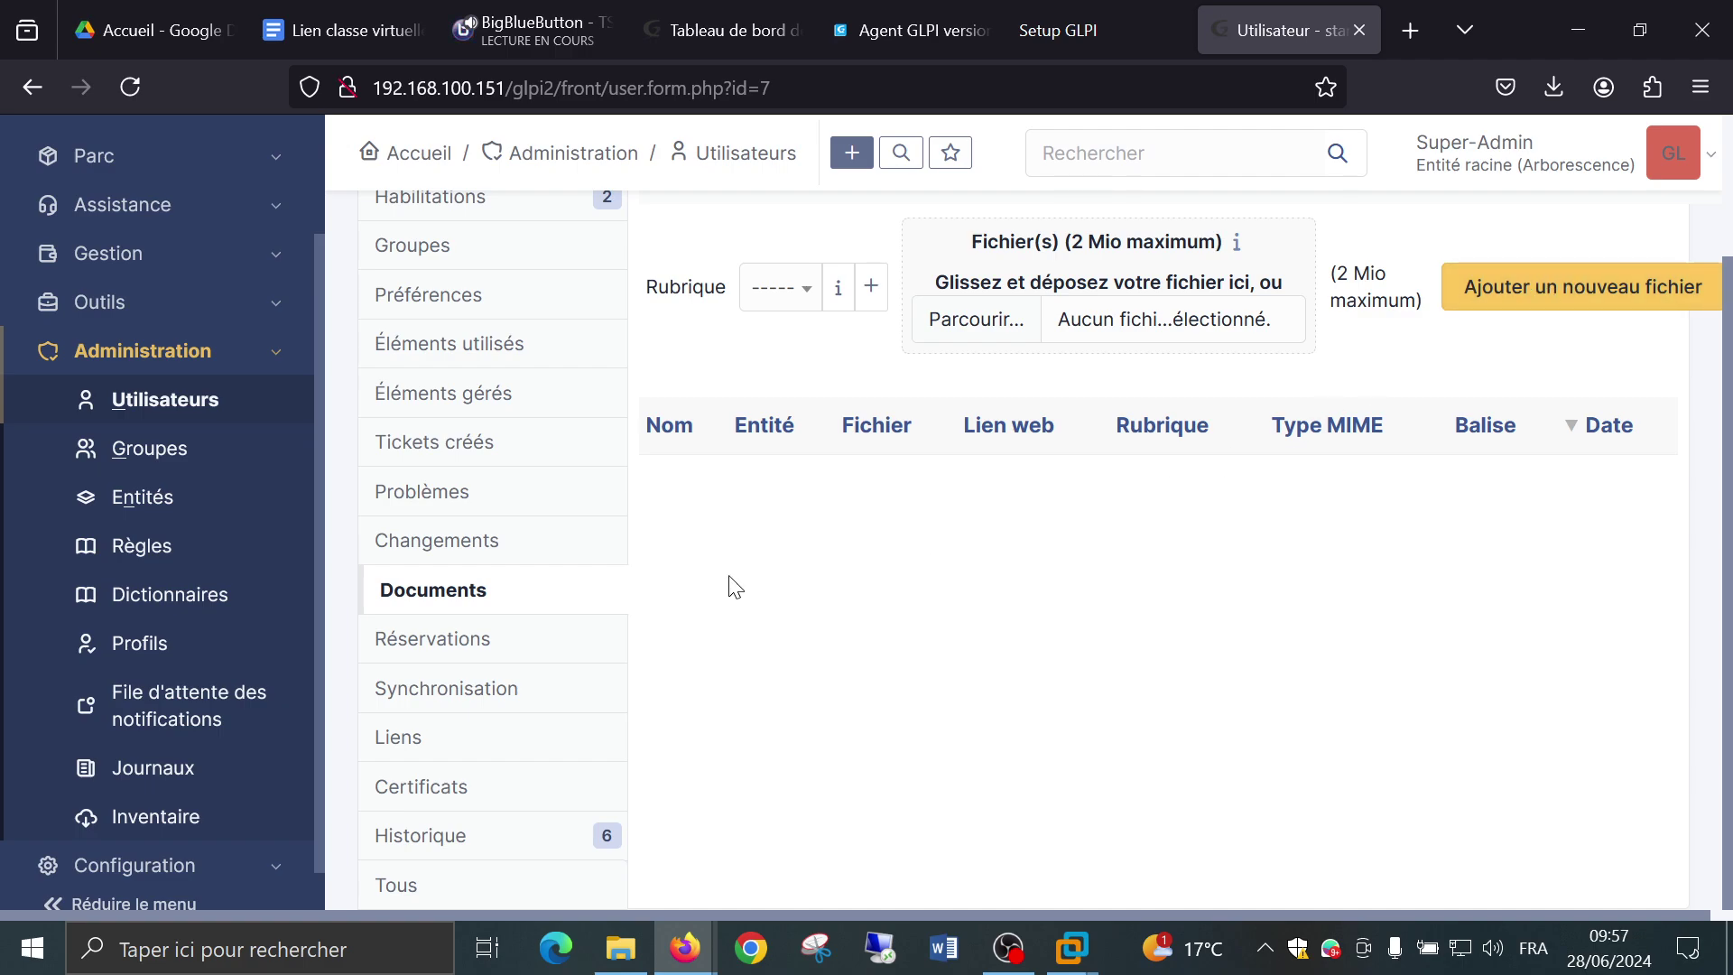
View Réservations, then Synchronisation, leaving the authentication method change unset.
click(432, 642)
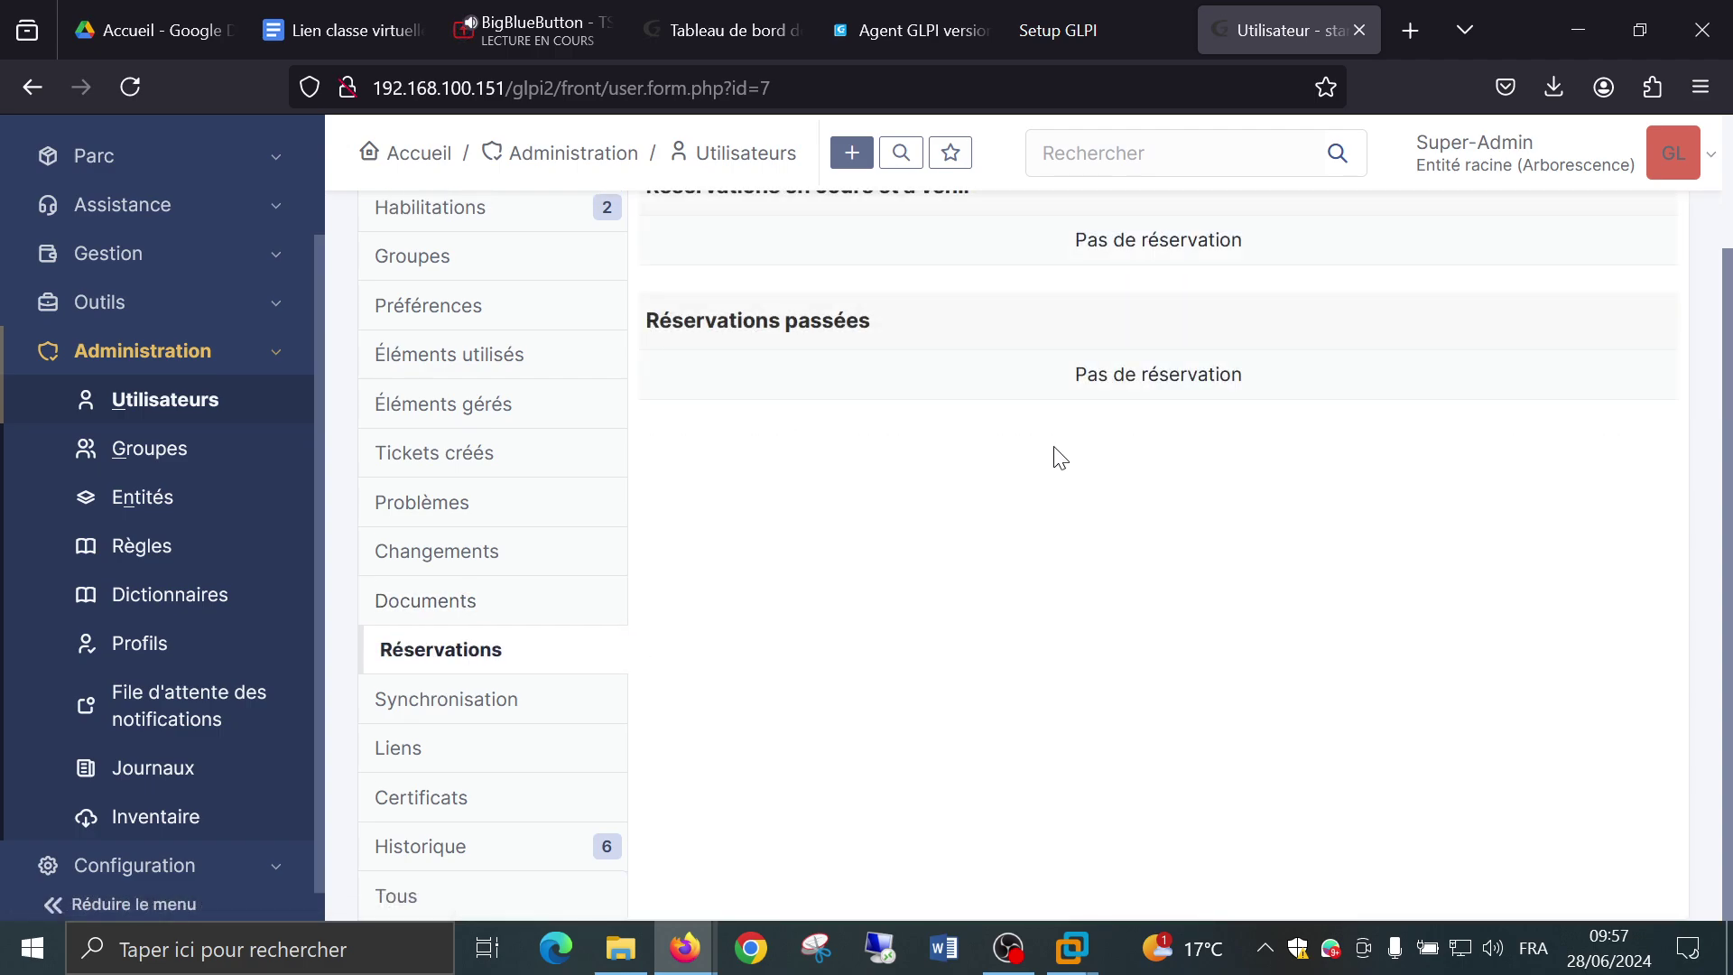
scroll(1063, 453, down, 2)
click(406, 722)
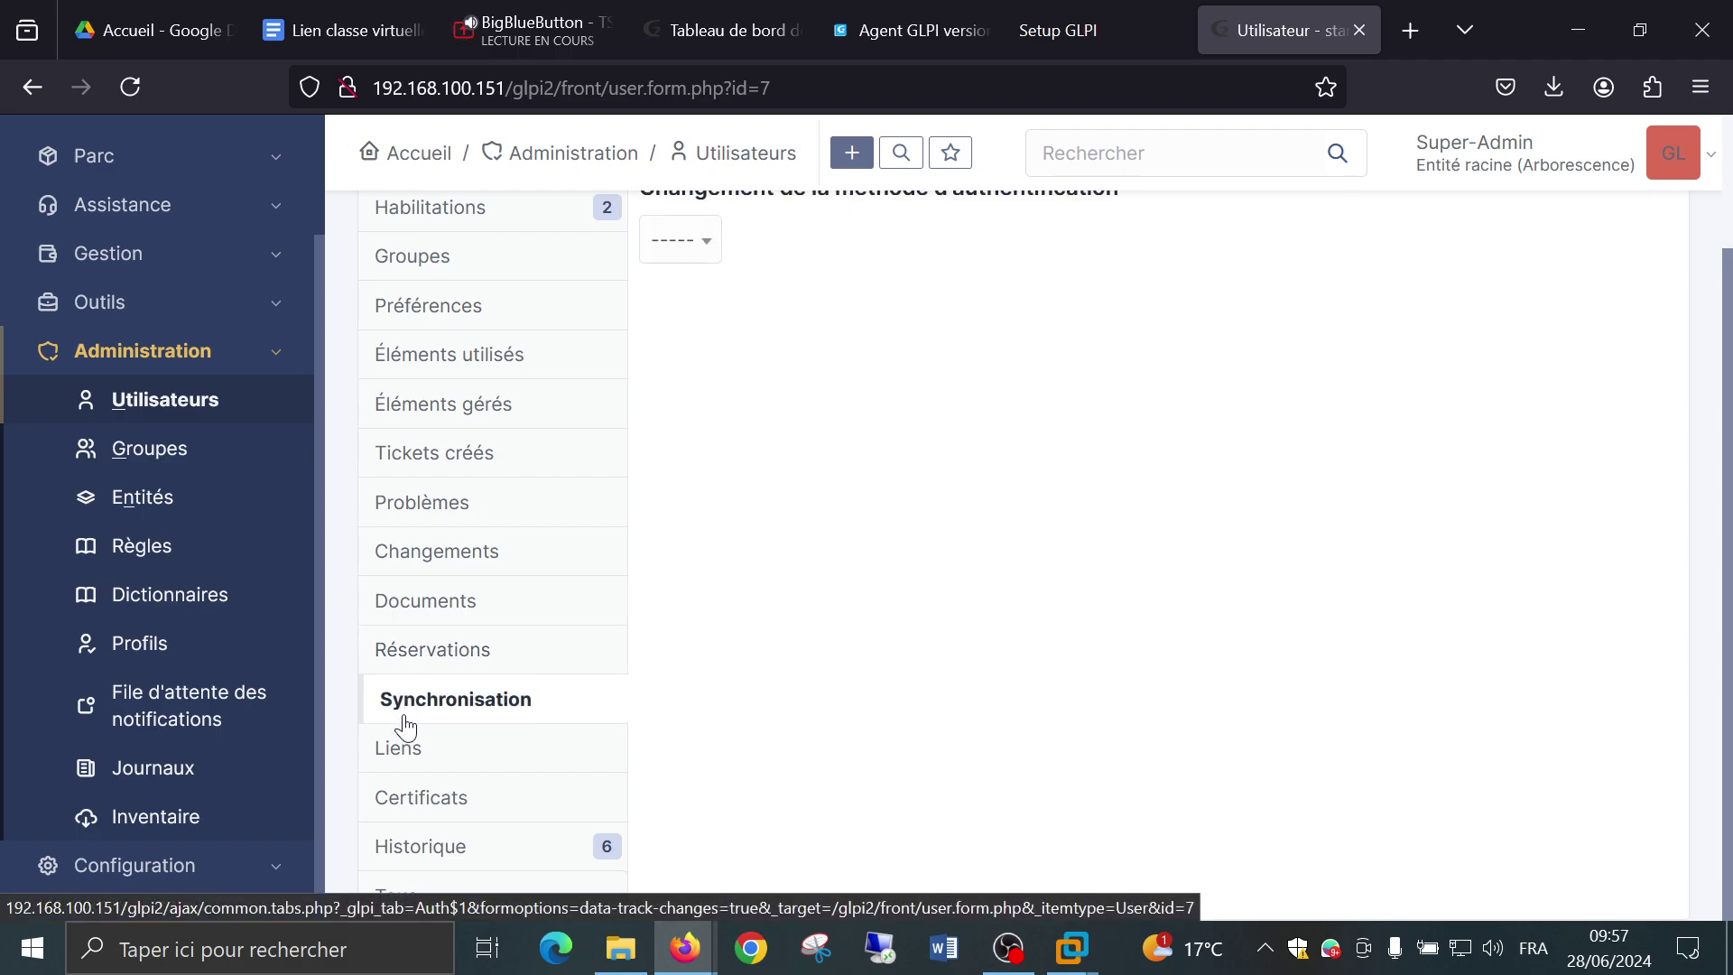
scroll(840, 693, up, 2)
scroll(875, 693, down, 2)
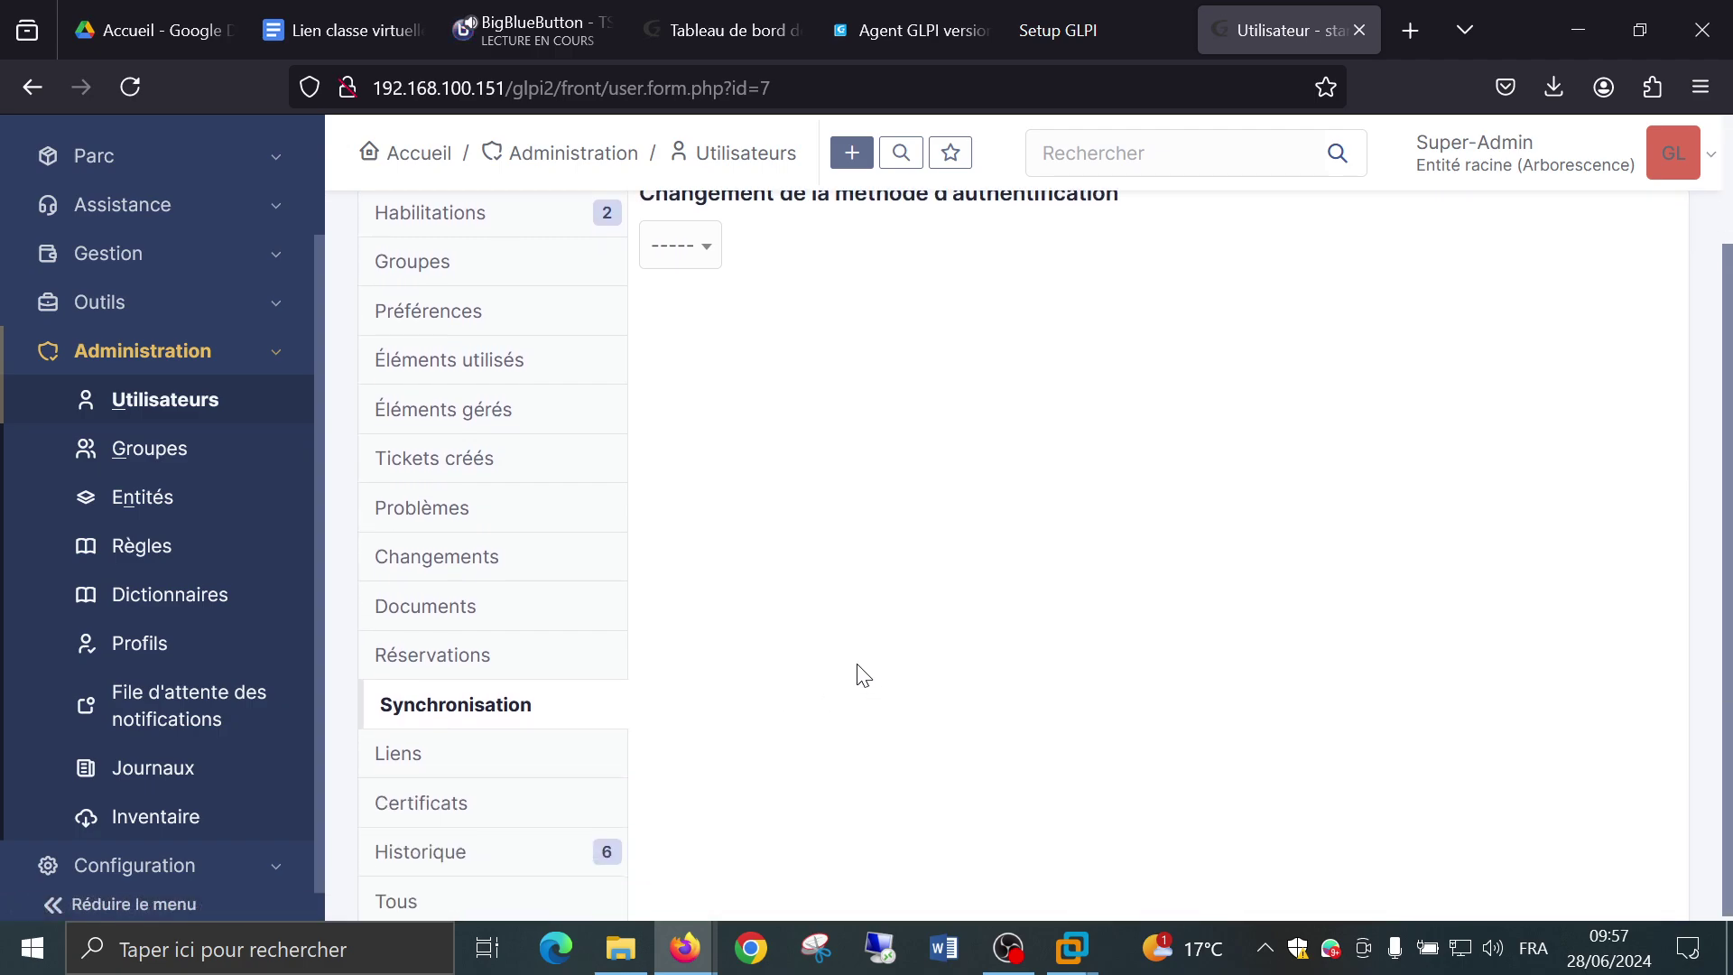
click(668, 248)
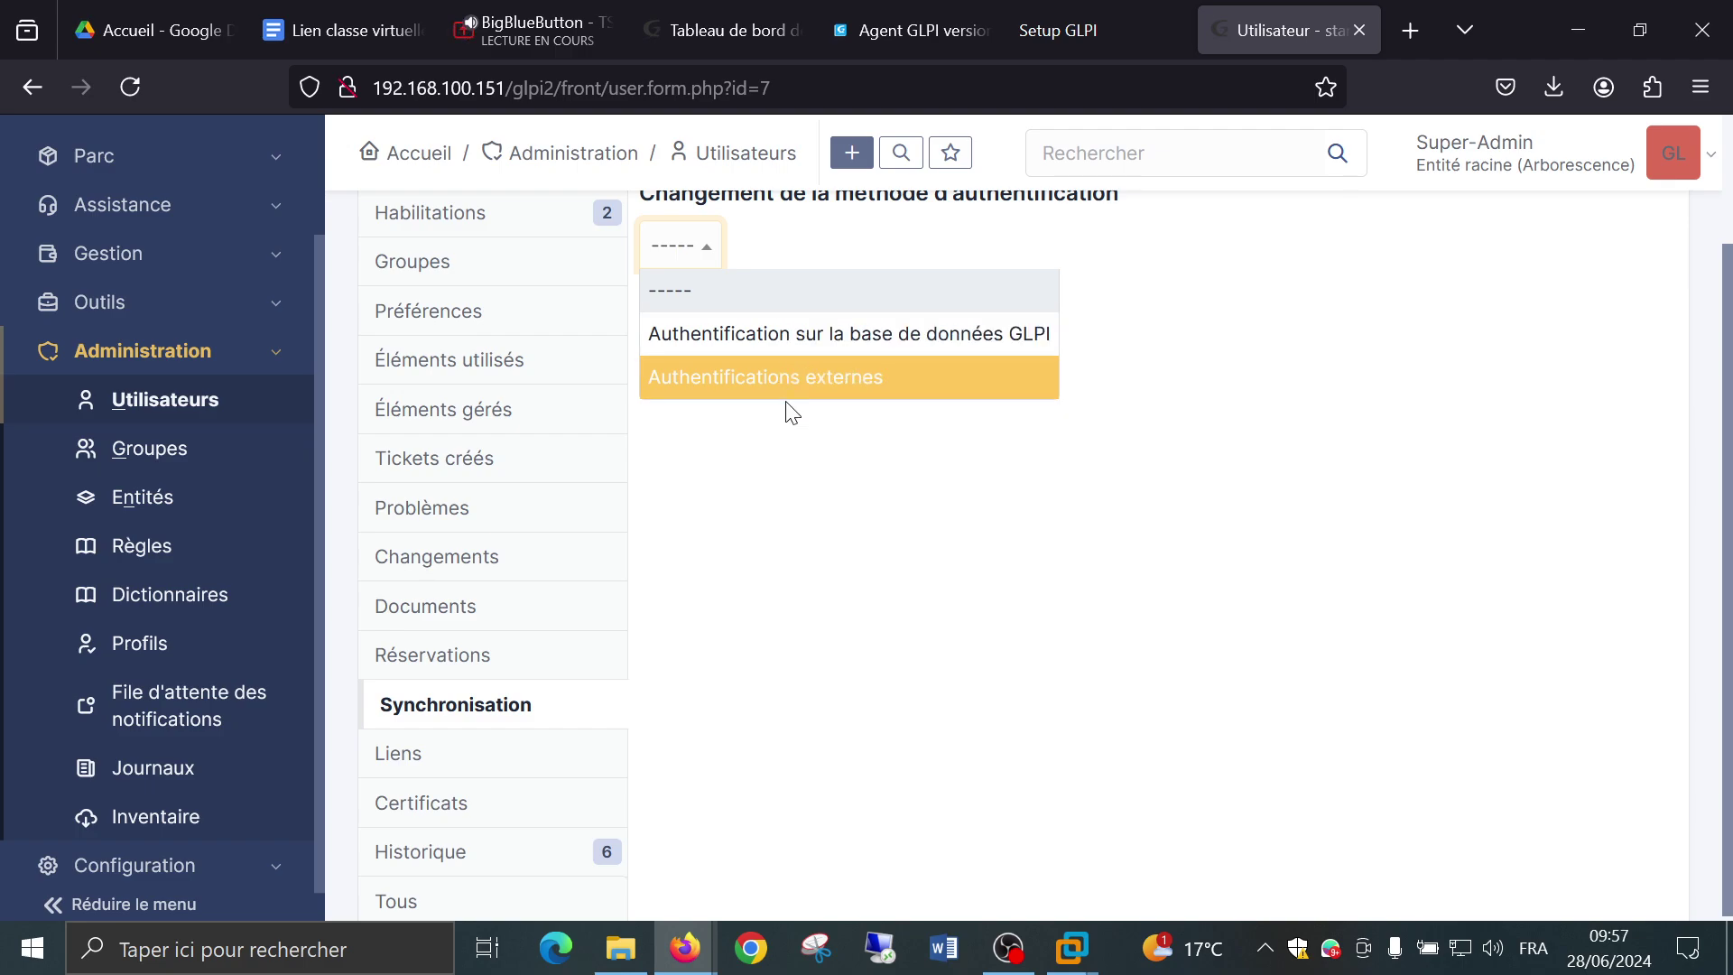
click(778, 492)
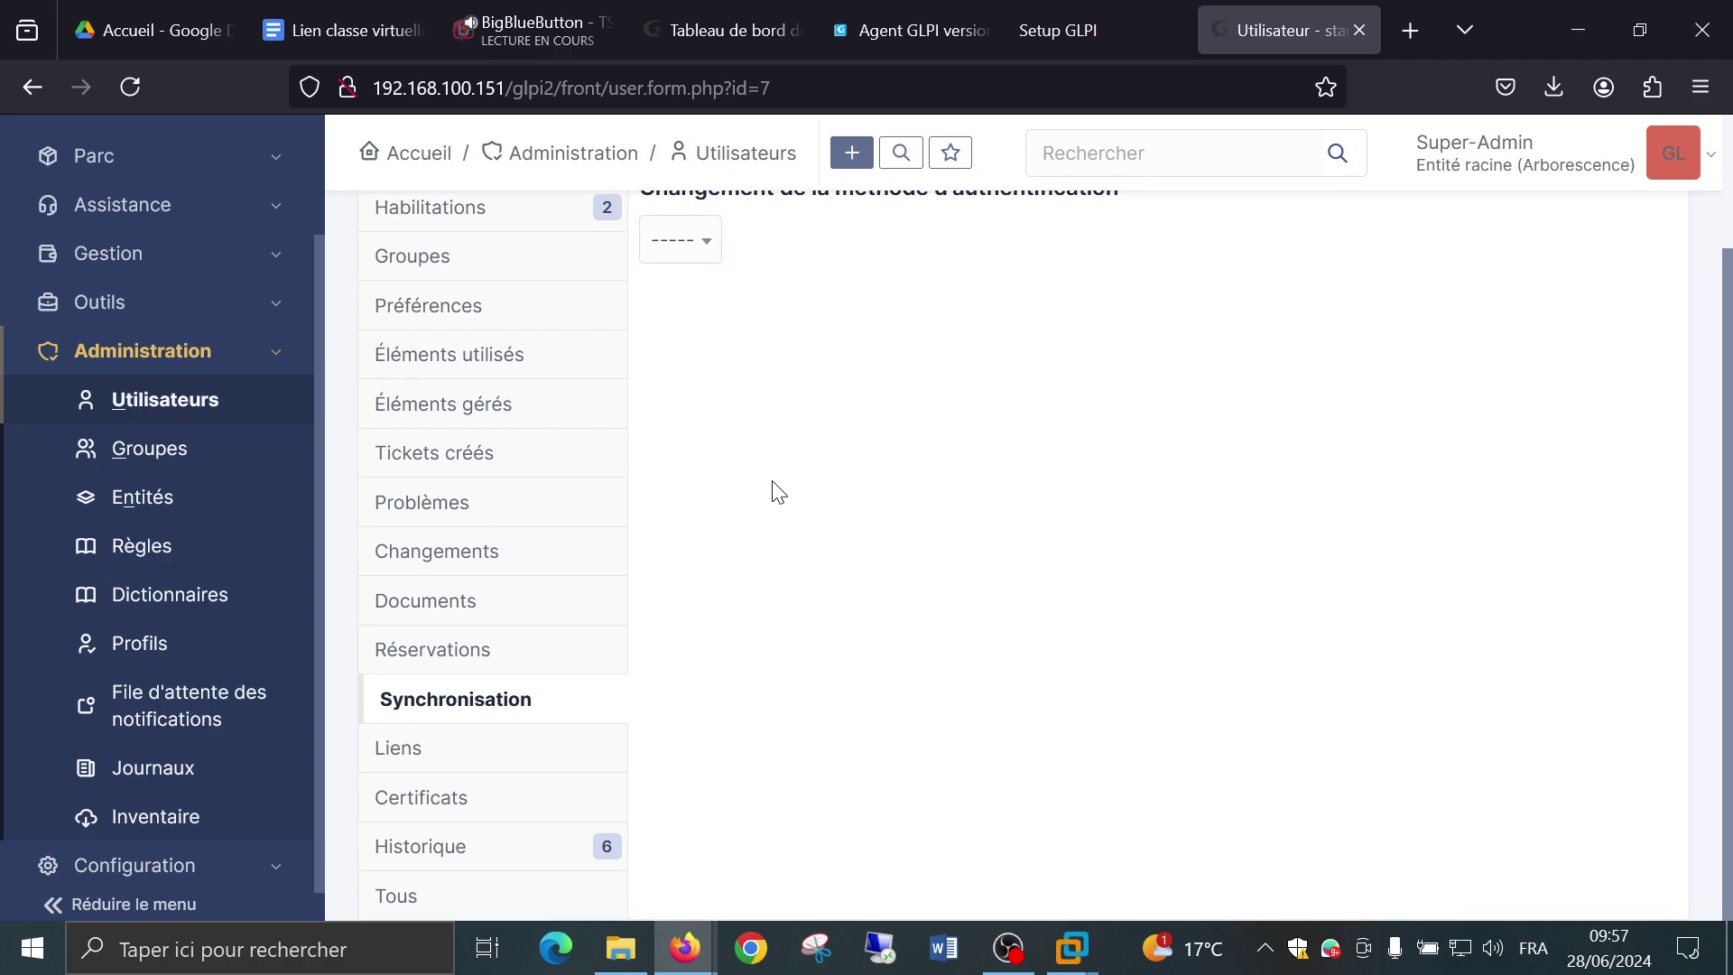
Check the empty Liens and Certificats tabs, then open the user's Historique.
click(493, 766)
scroll(858, 673, up, 2)
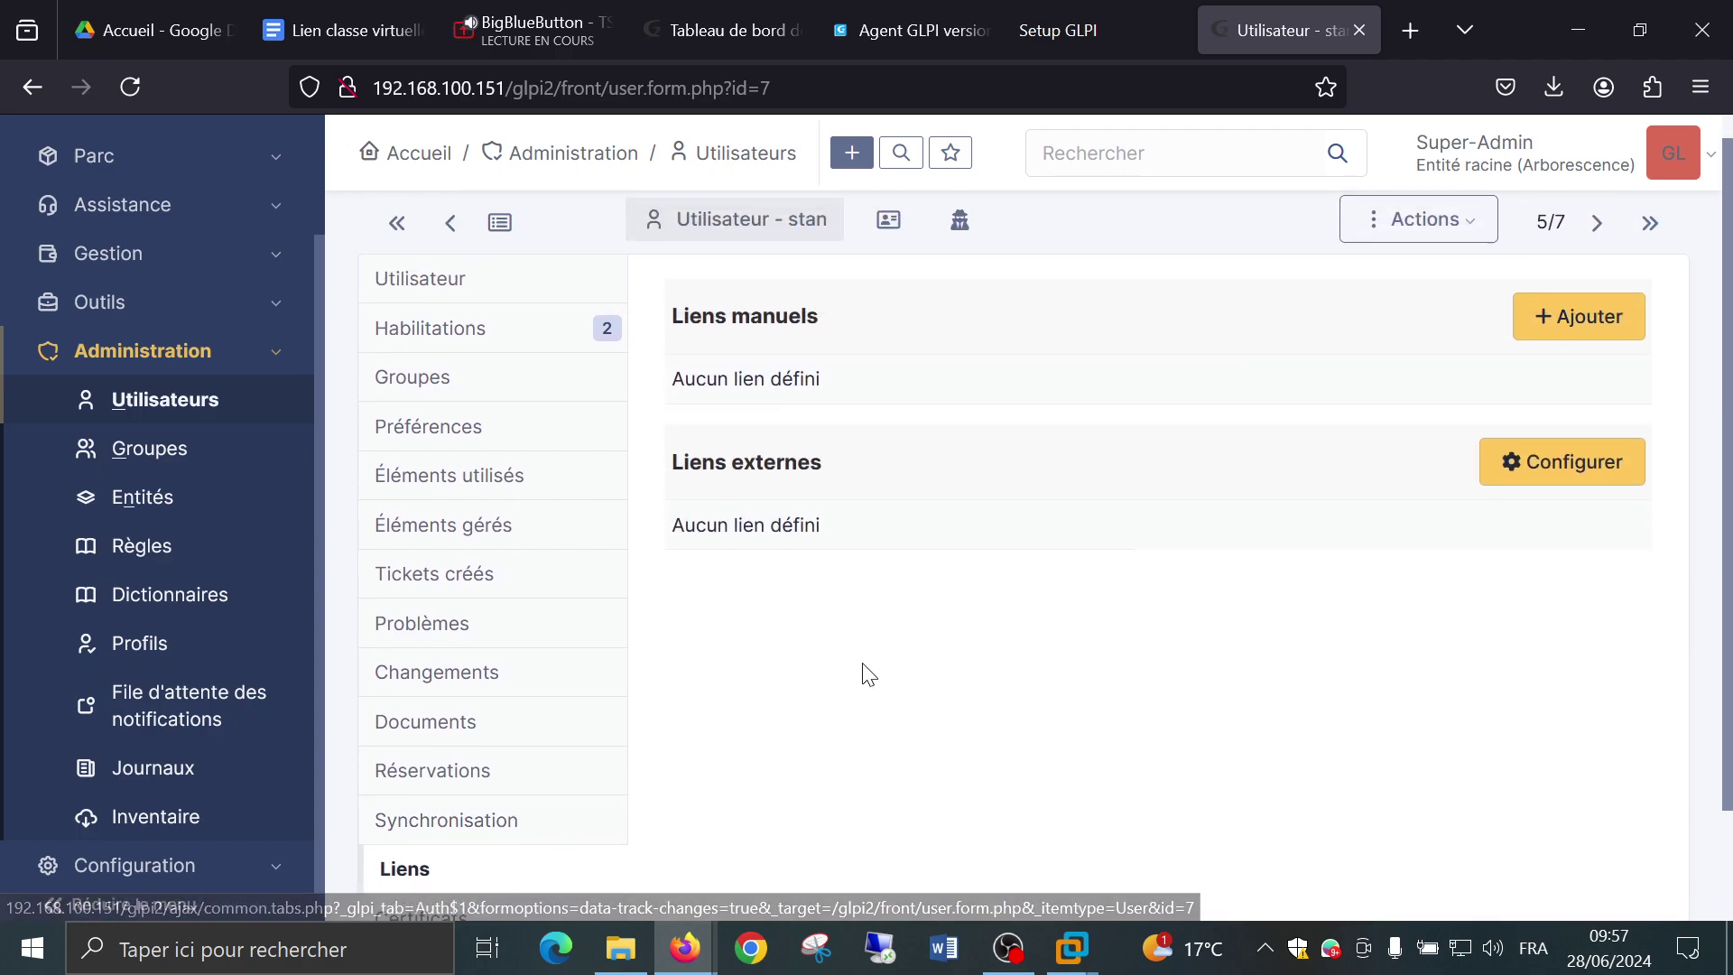
scroll(866, 672, down, 2)
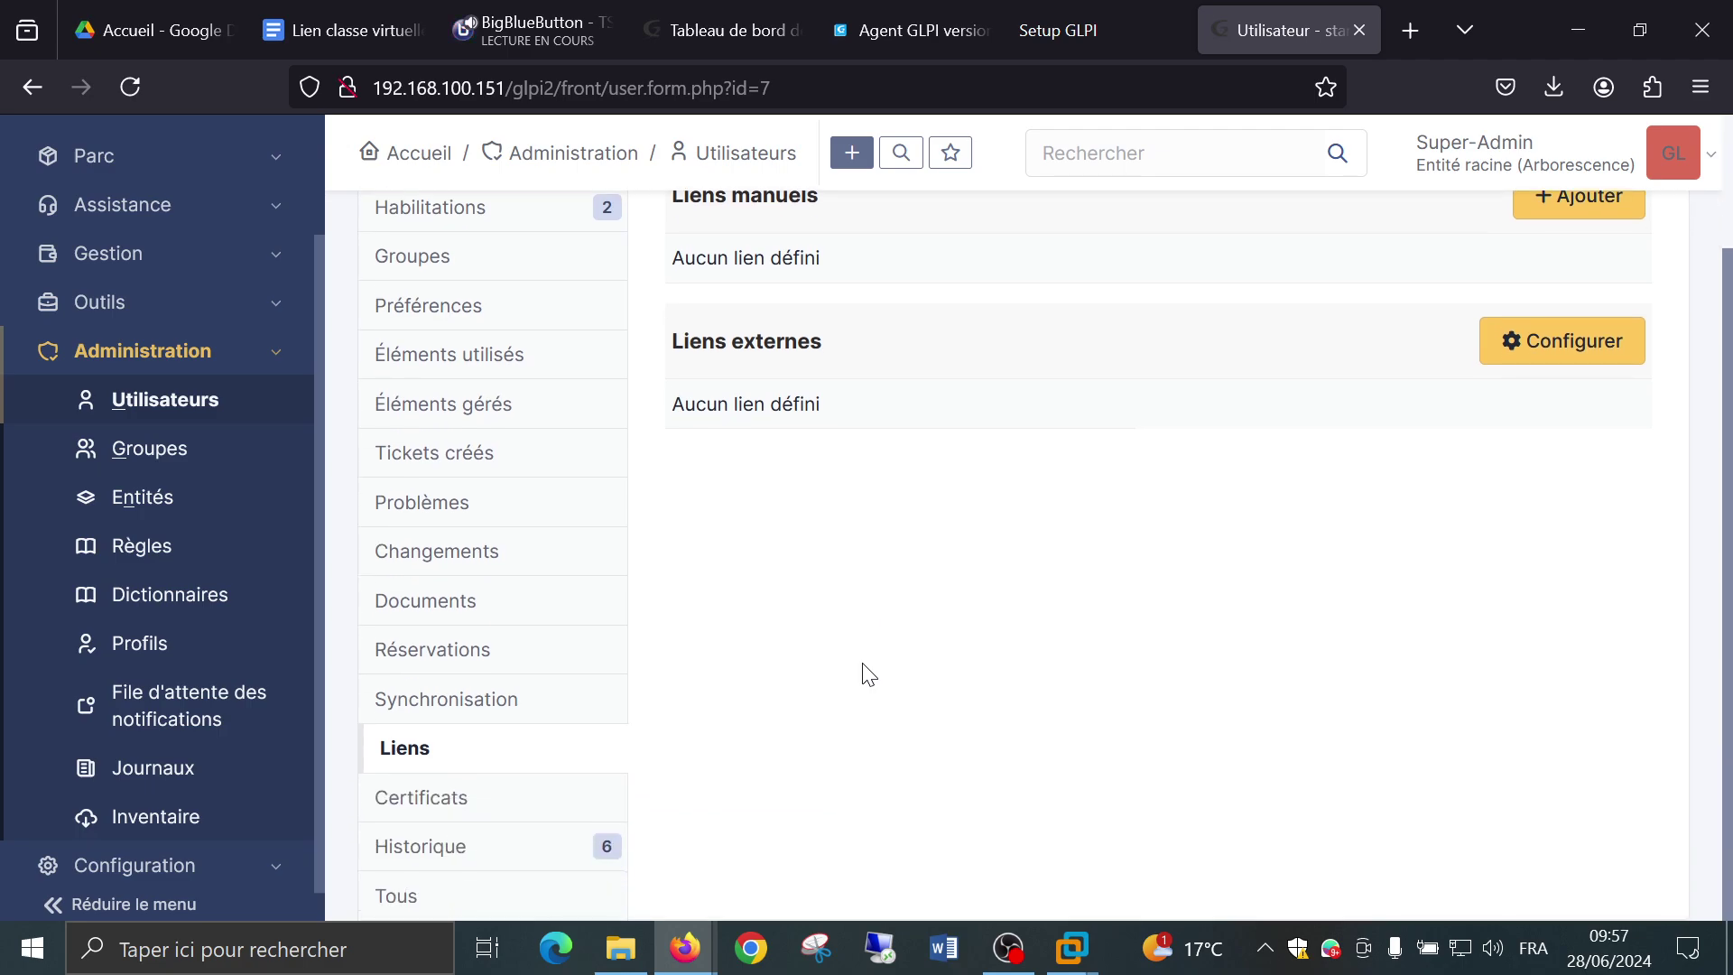
click(457, 813)
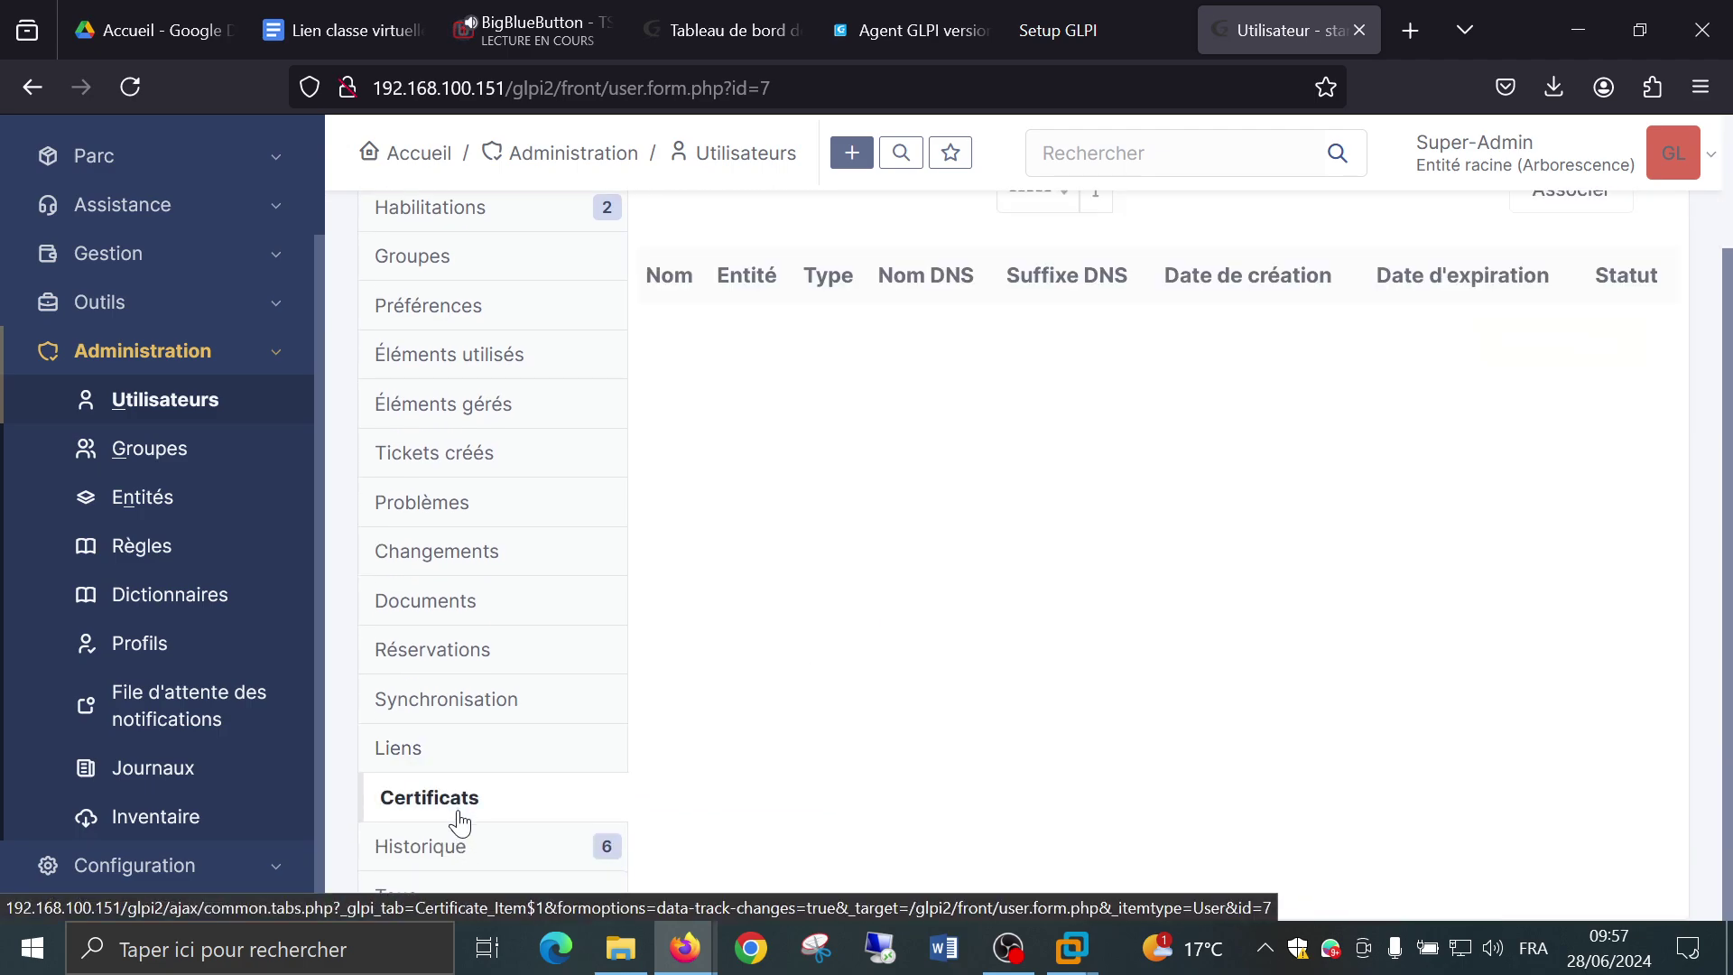
click(476, 844)
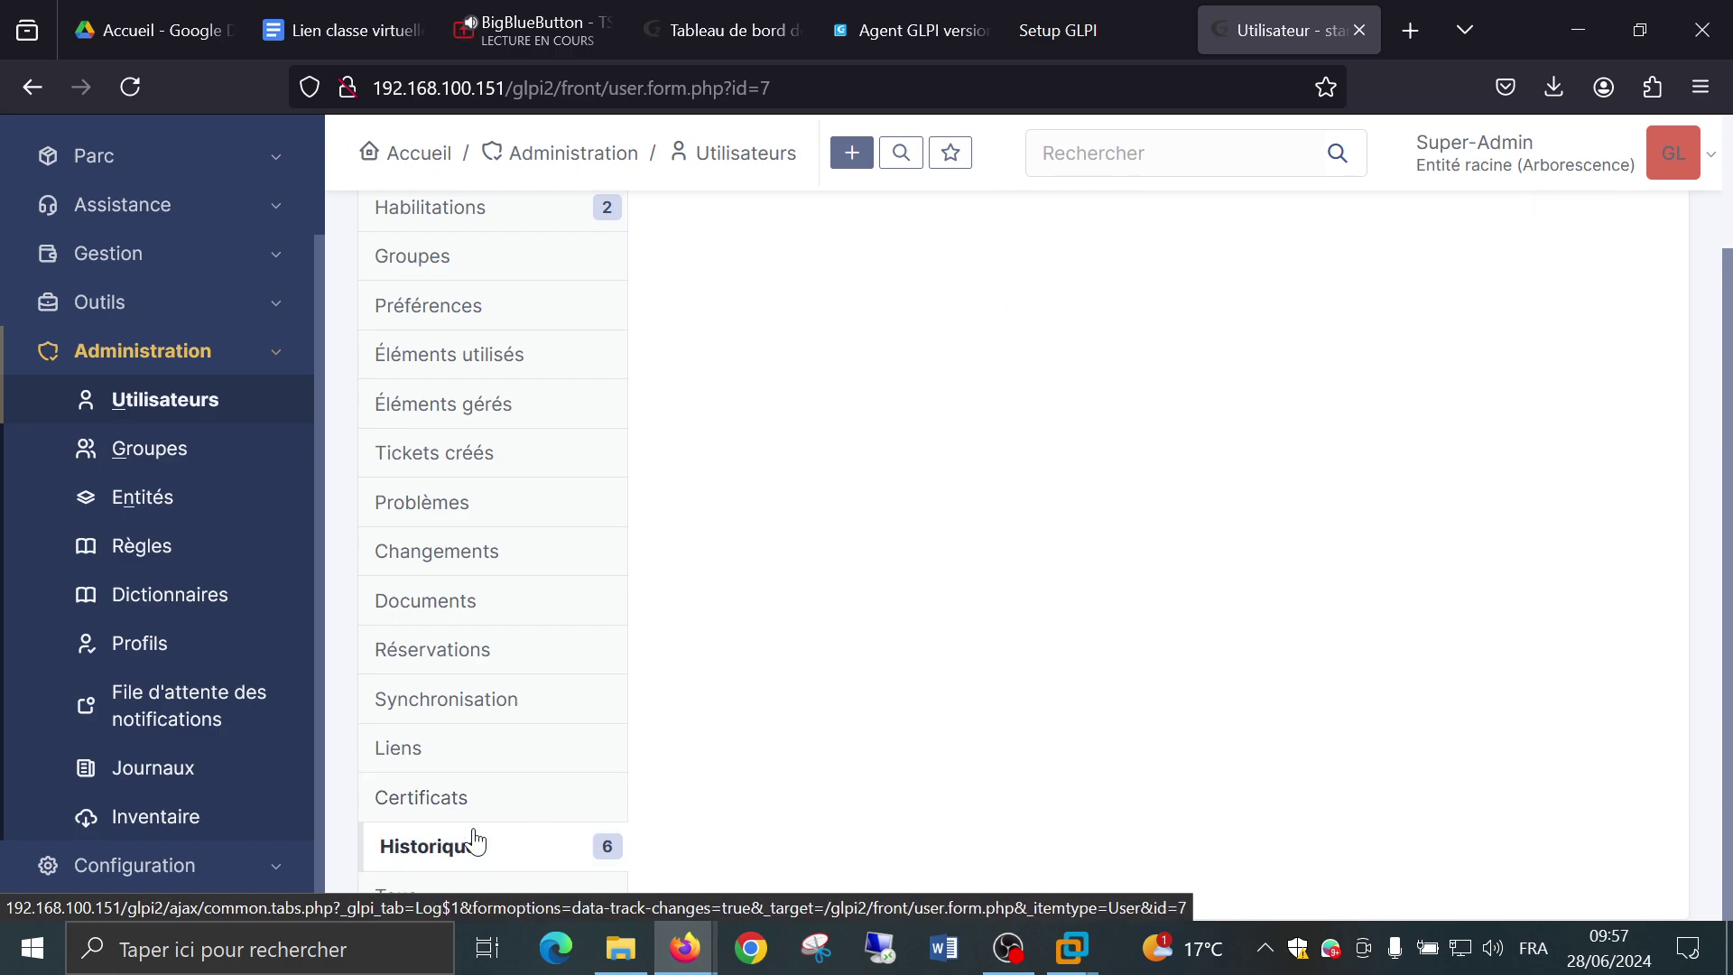
scroll(953, 603, up, 2)
scroll(948, 613, down, 2)
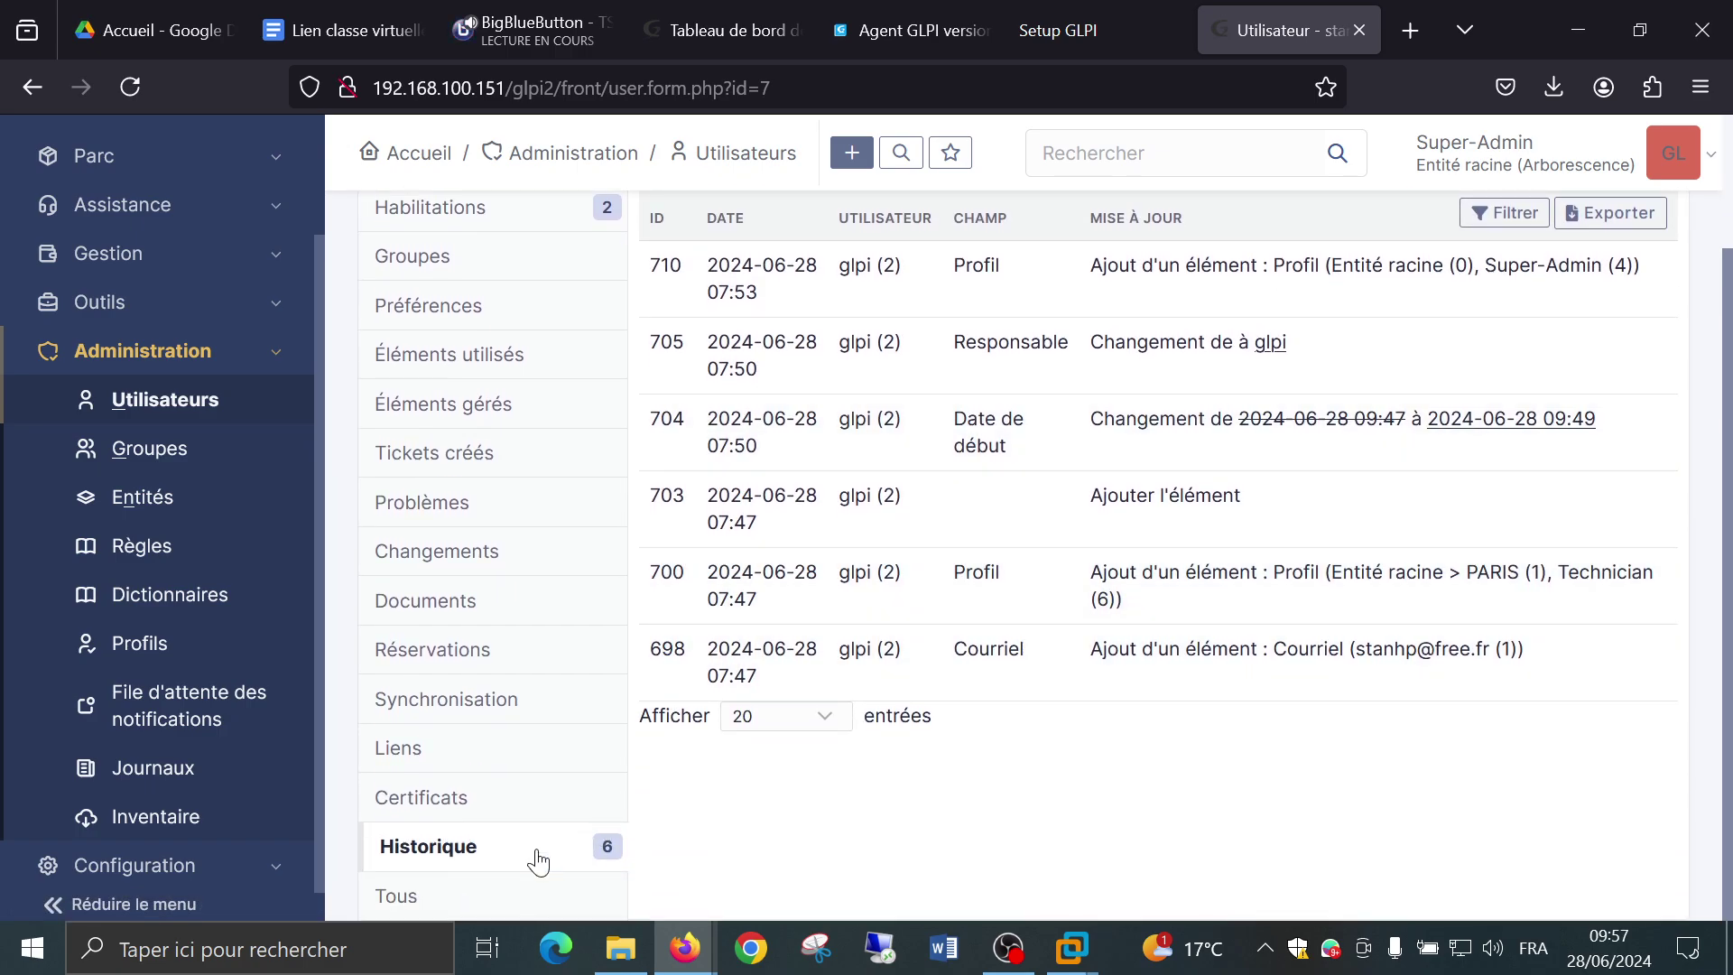
scroll(1042, 774, up, 2)
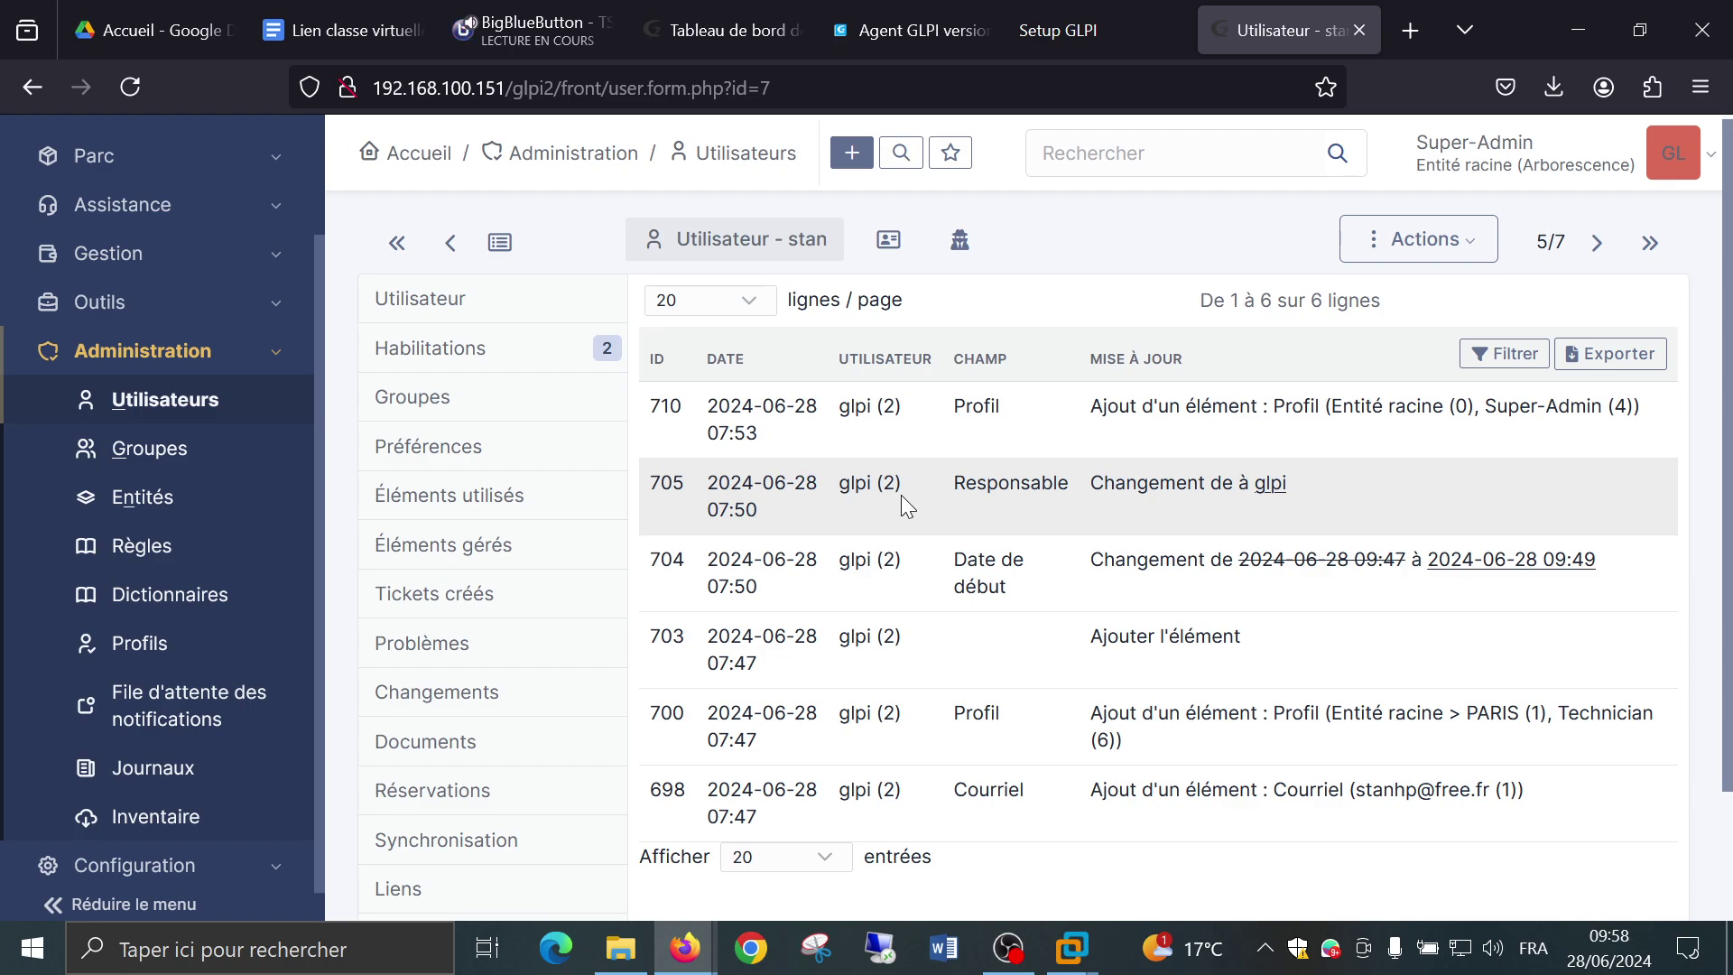
scroll(145, 533, down, 1)
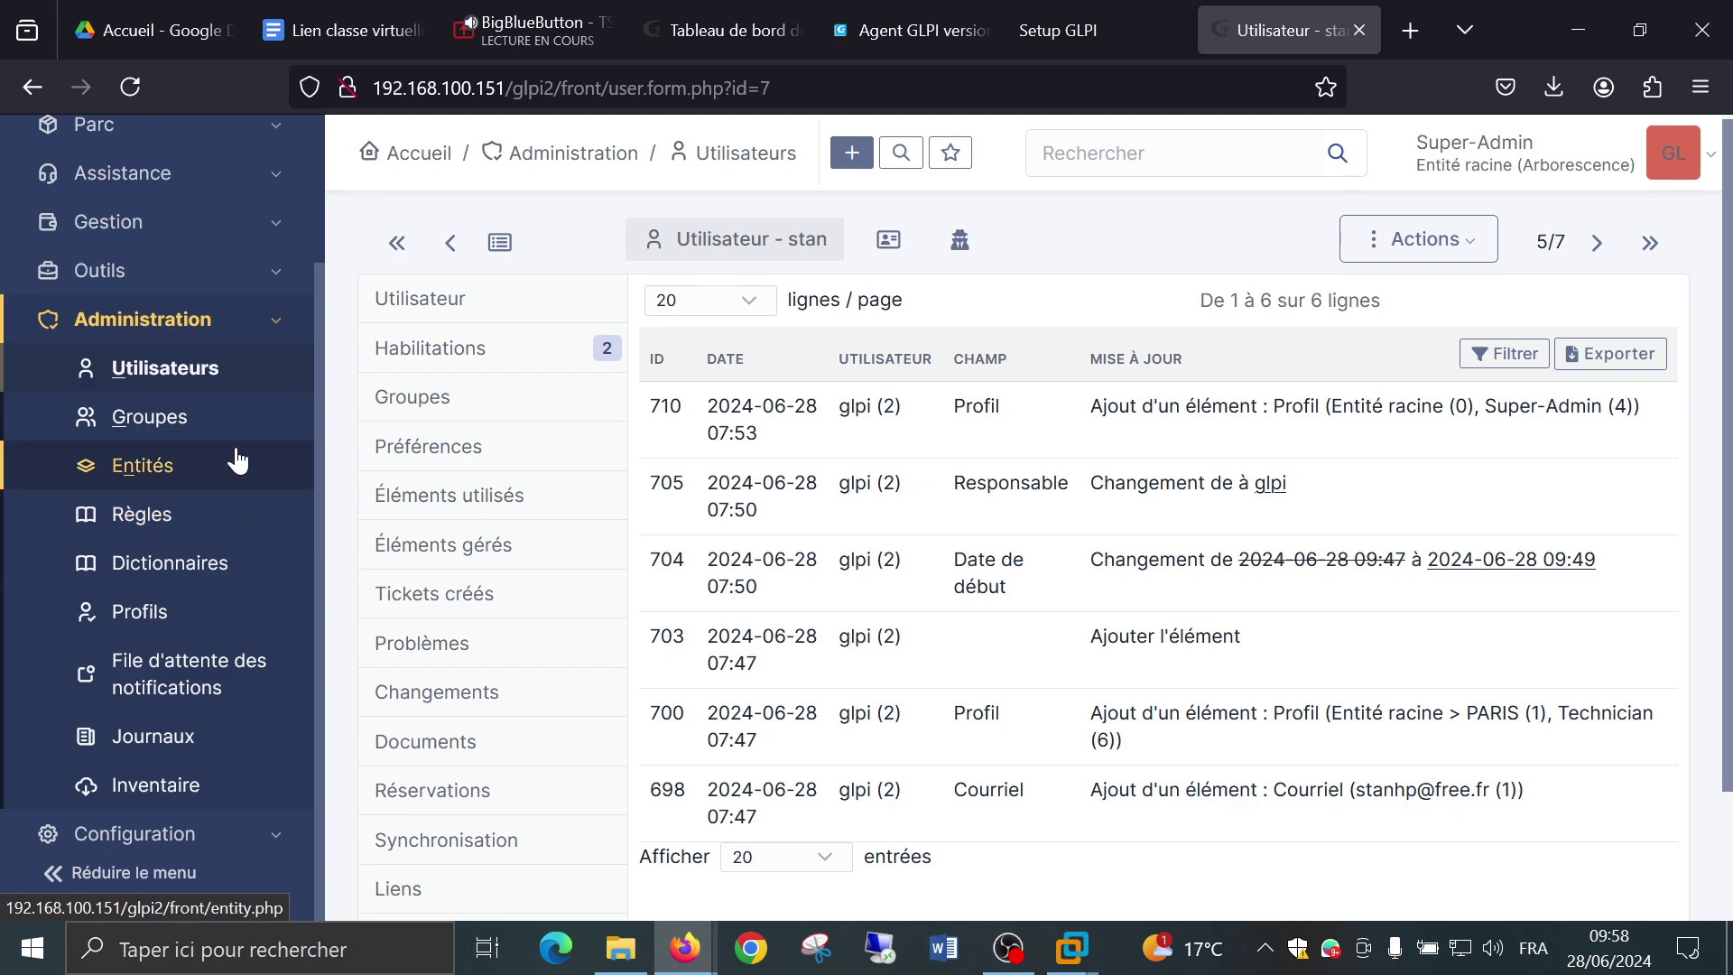
Check the user's Habilitations, then leave the page without saving for Administration > Entités.
click(433, 354)
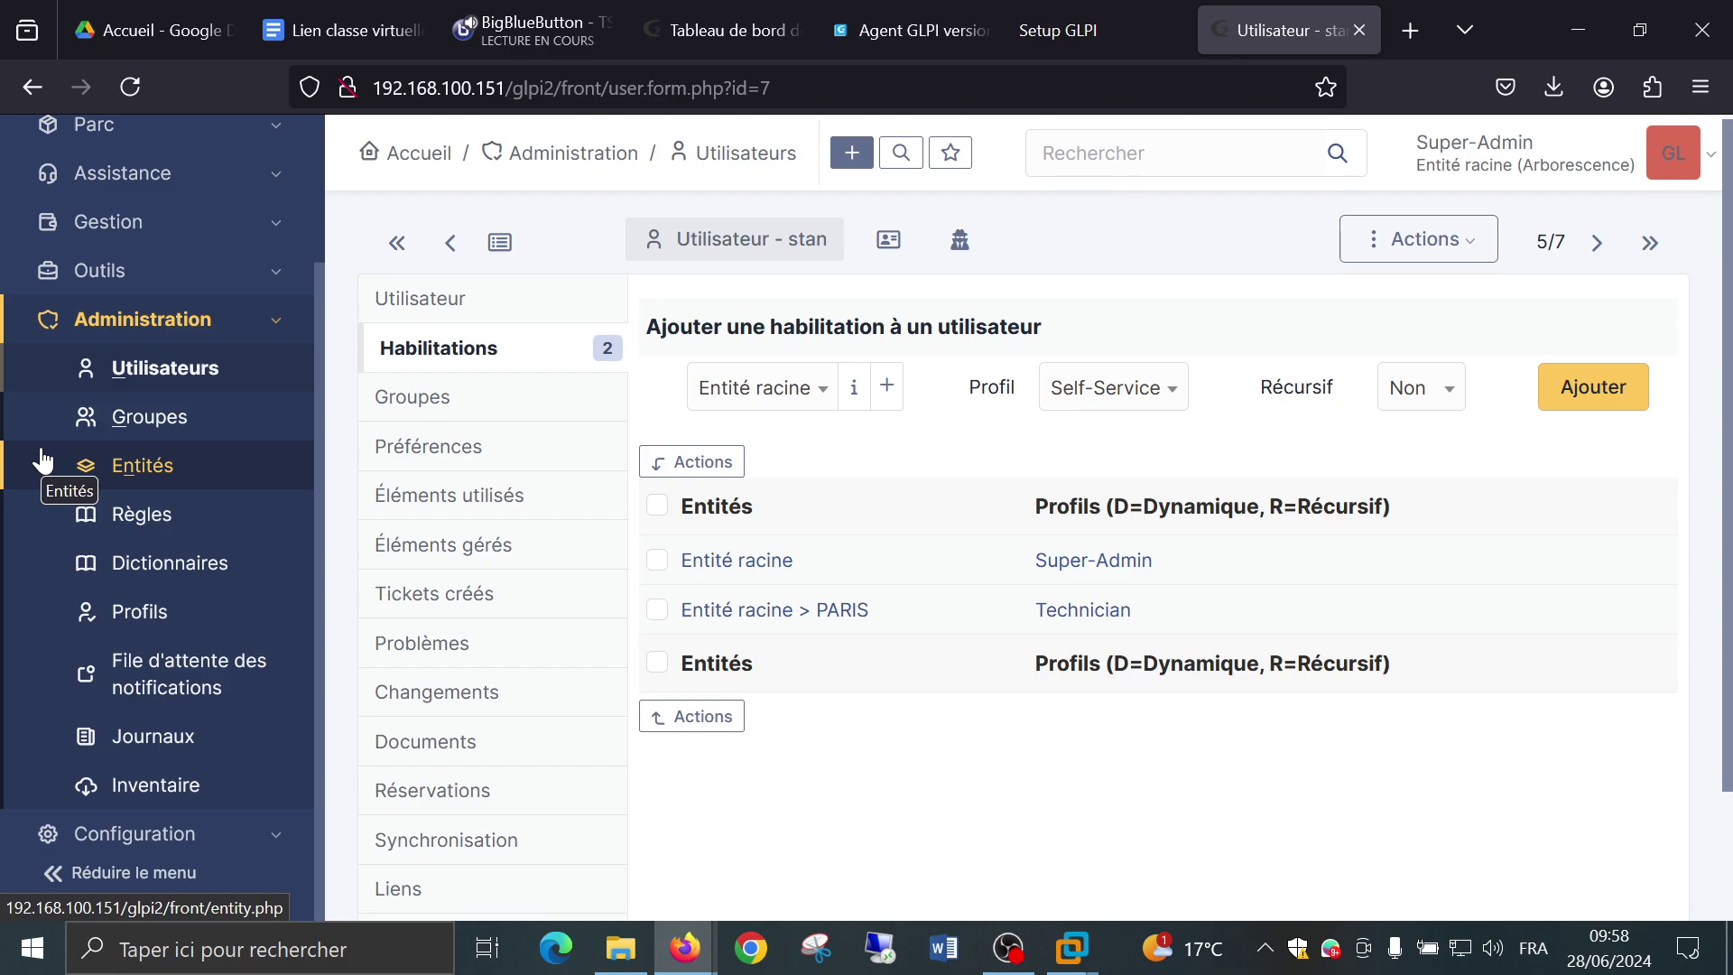
click(200, 476)
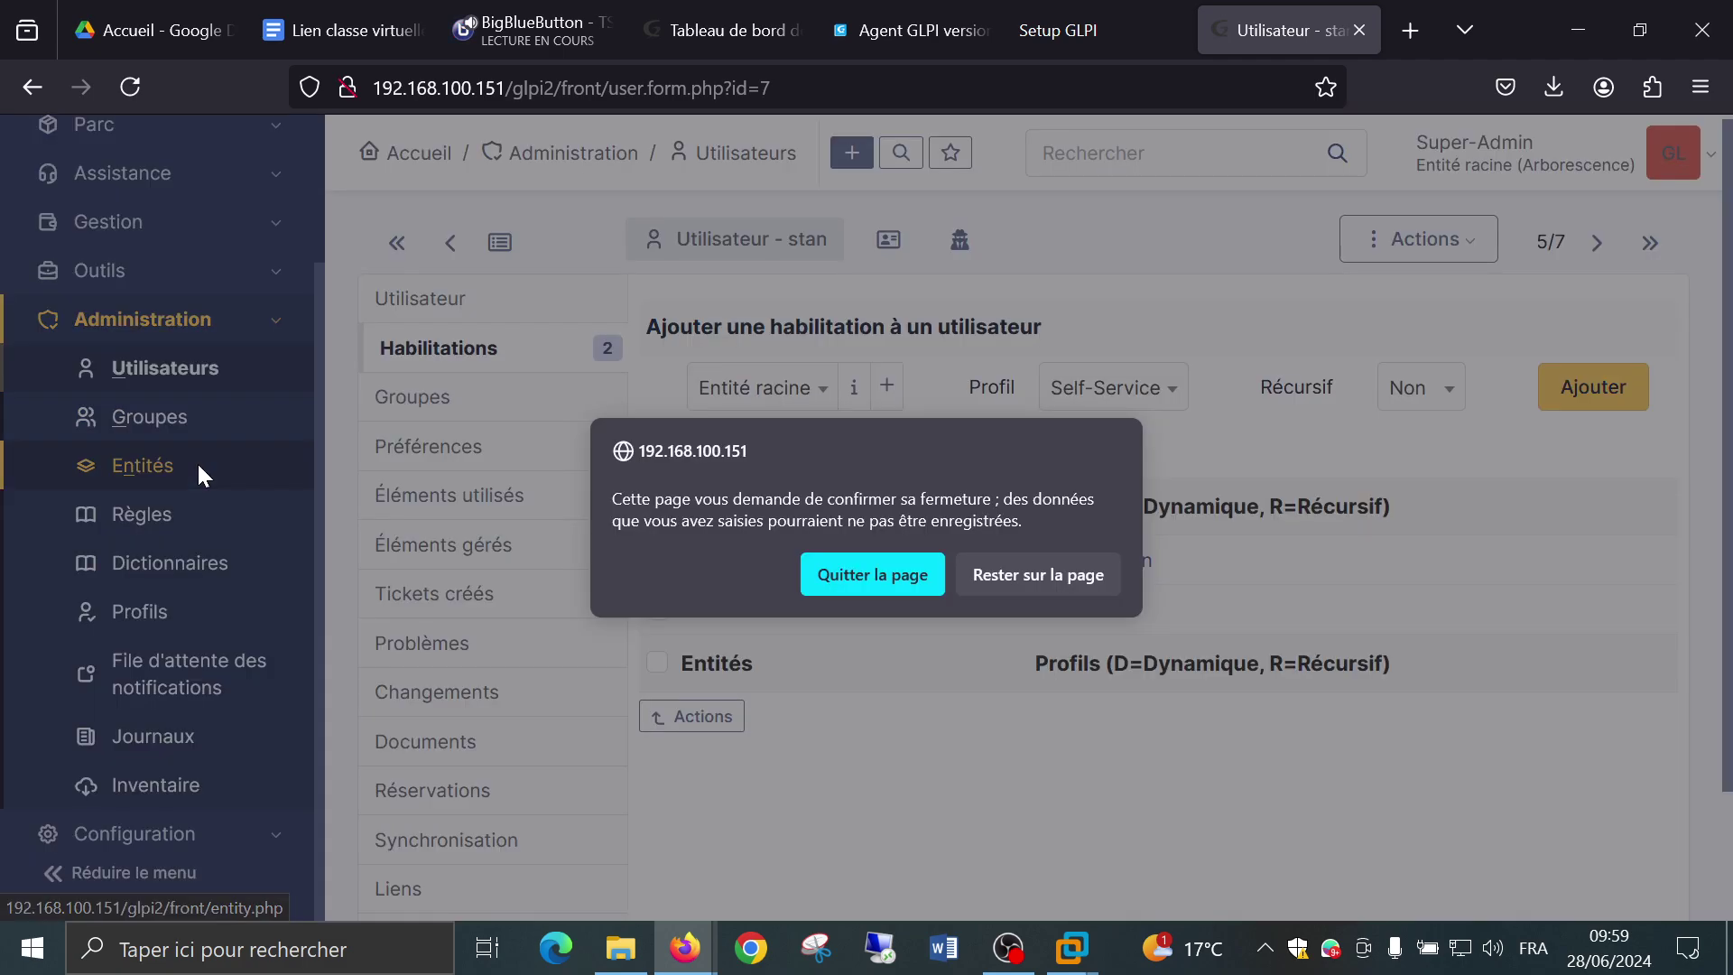
click(836, 583)
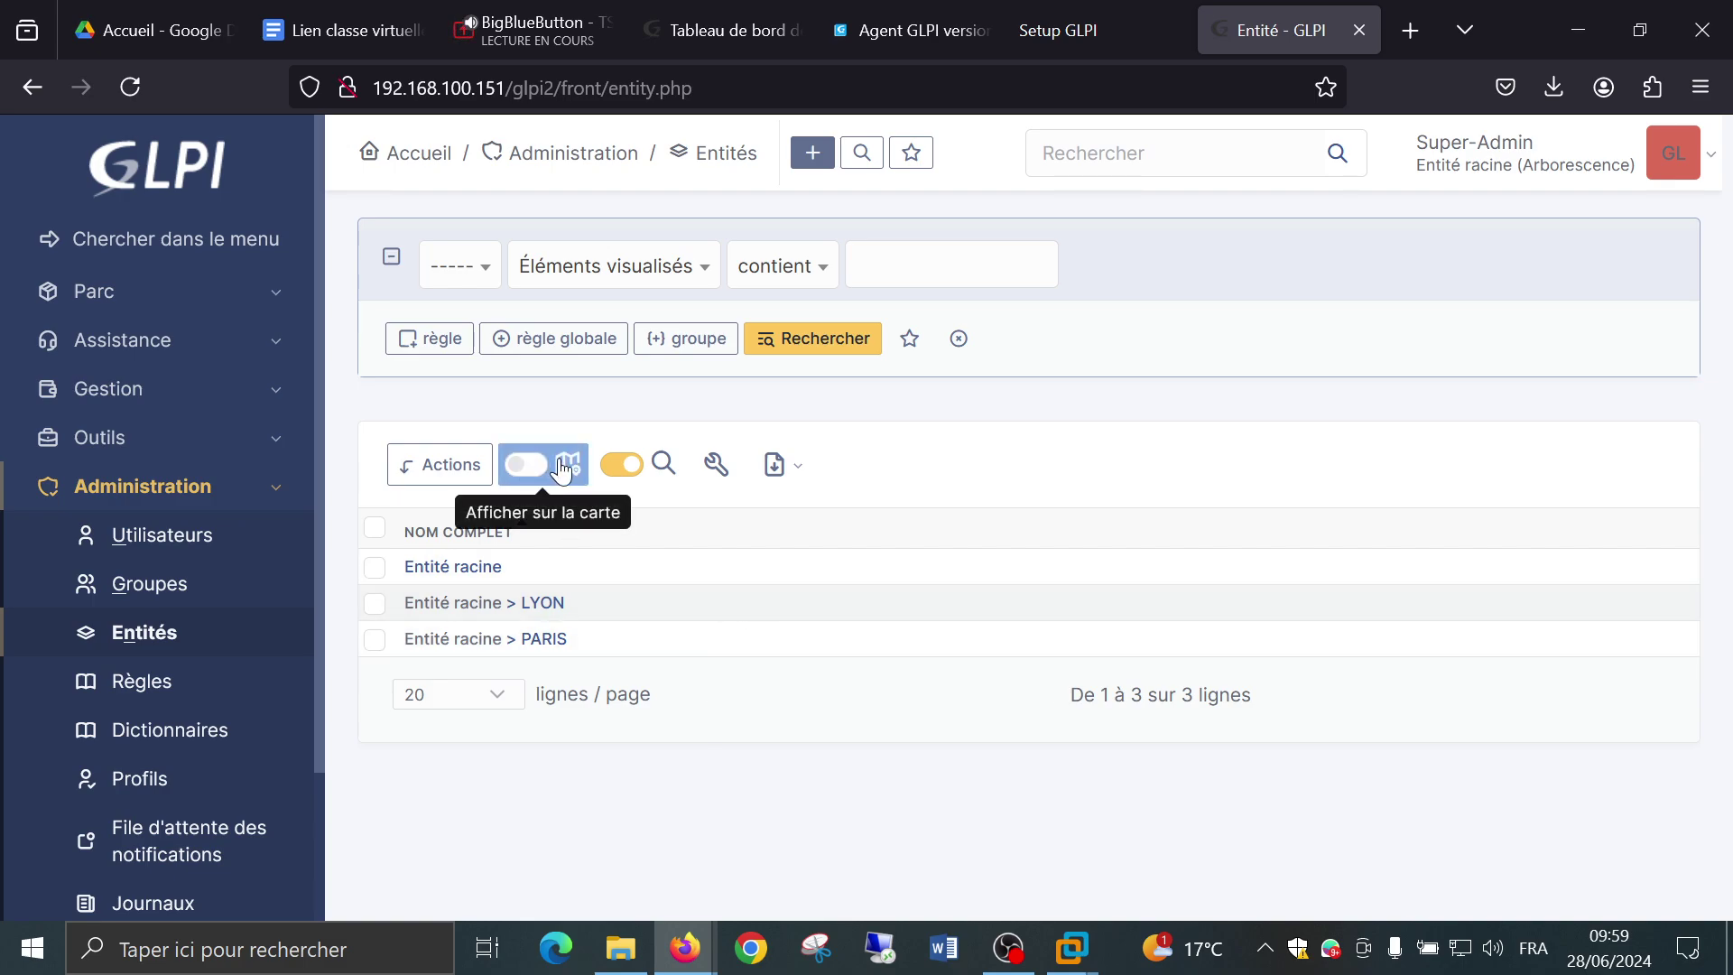
Open the PARIS entity under Entité racine and display its Adresse tab.
click(533, 467)
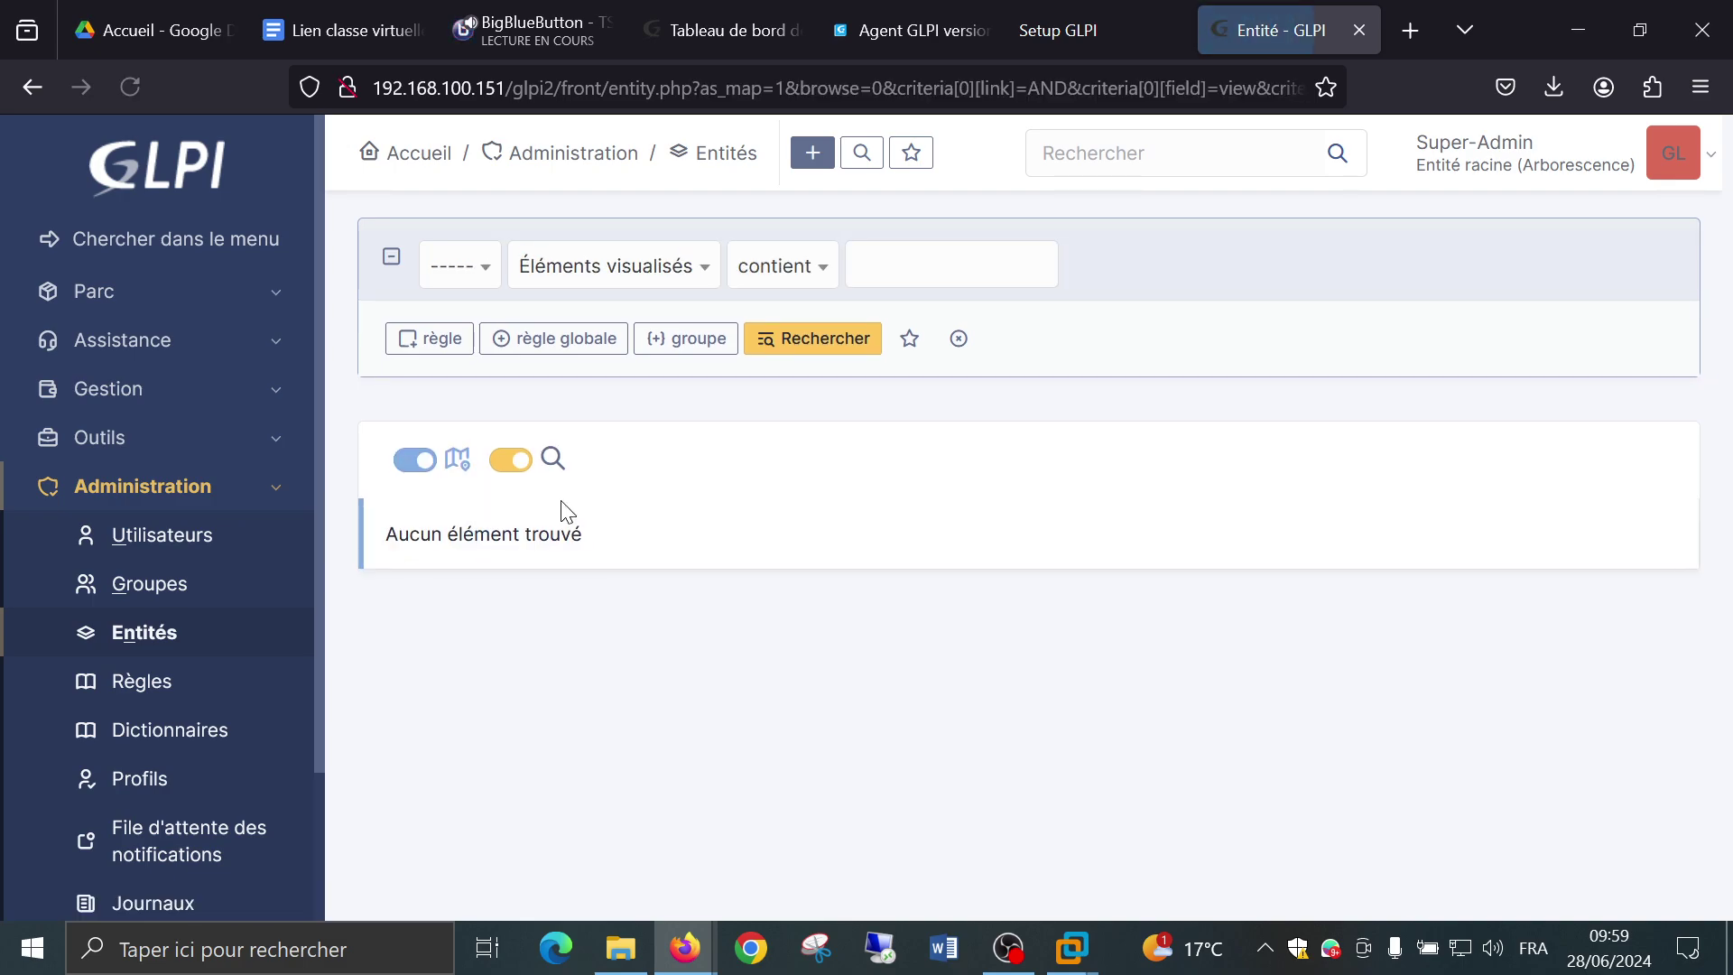
click(473, 468)
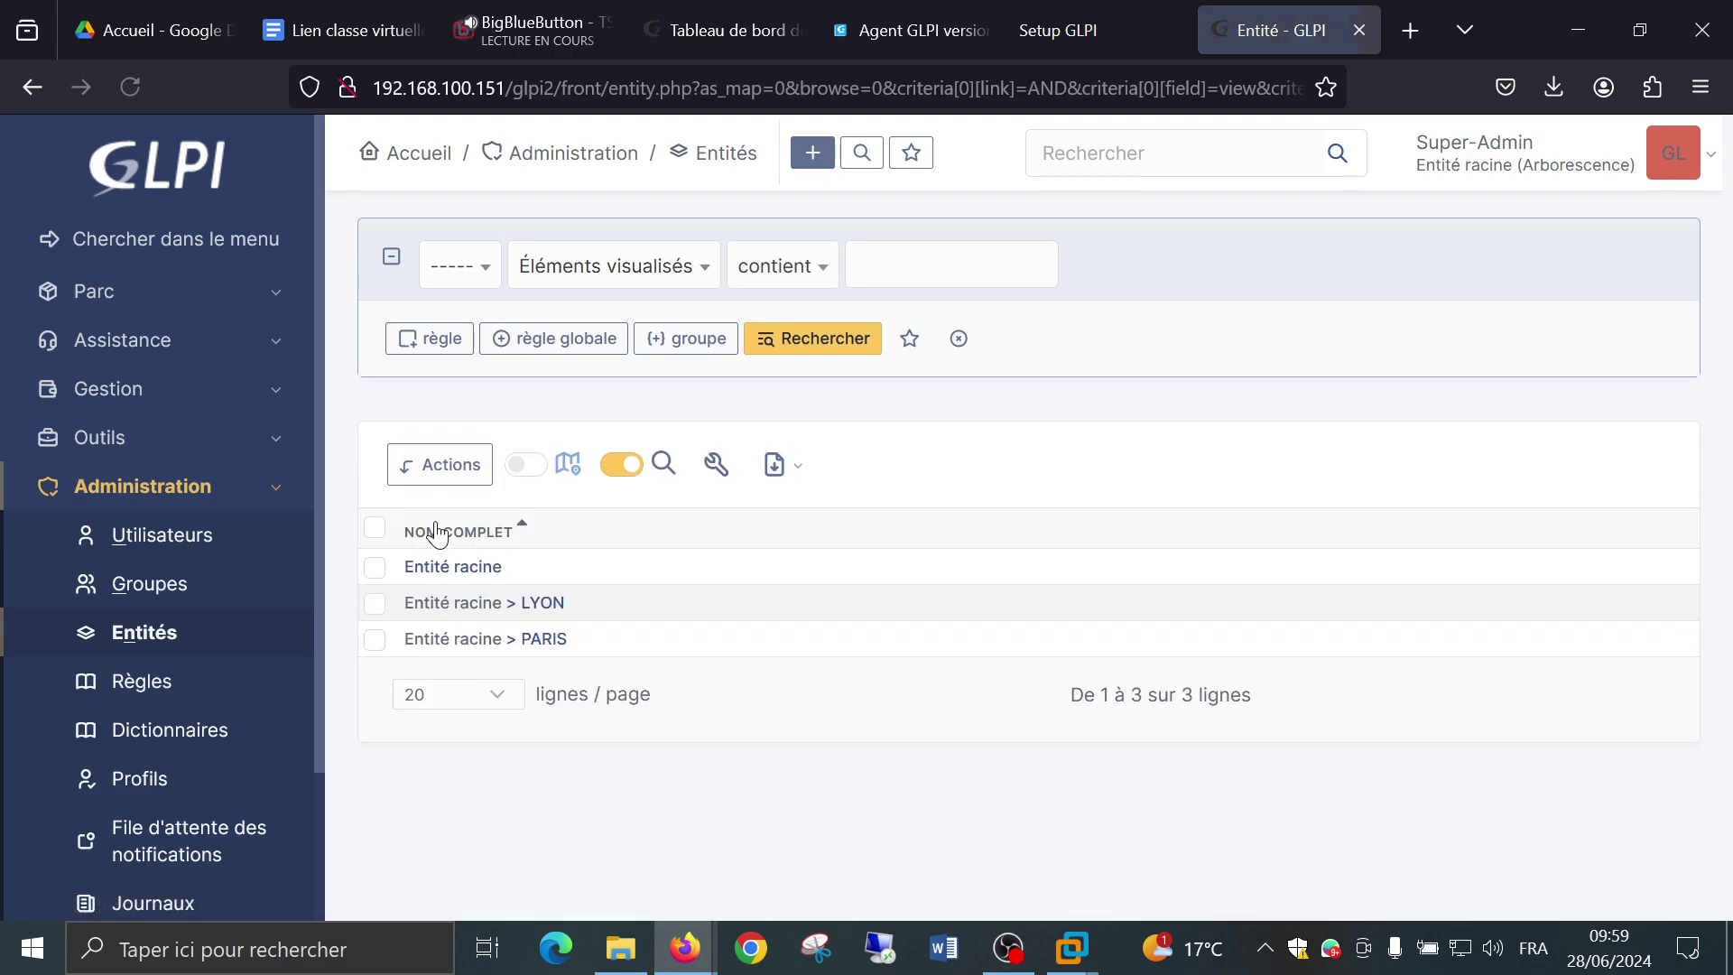
click(544, 639)
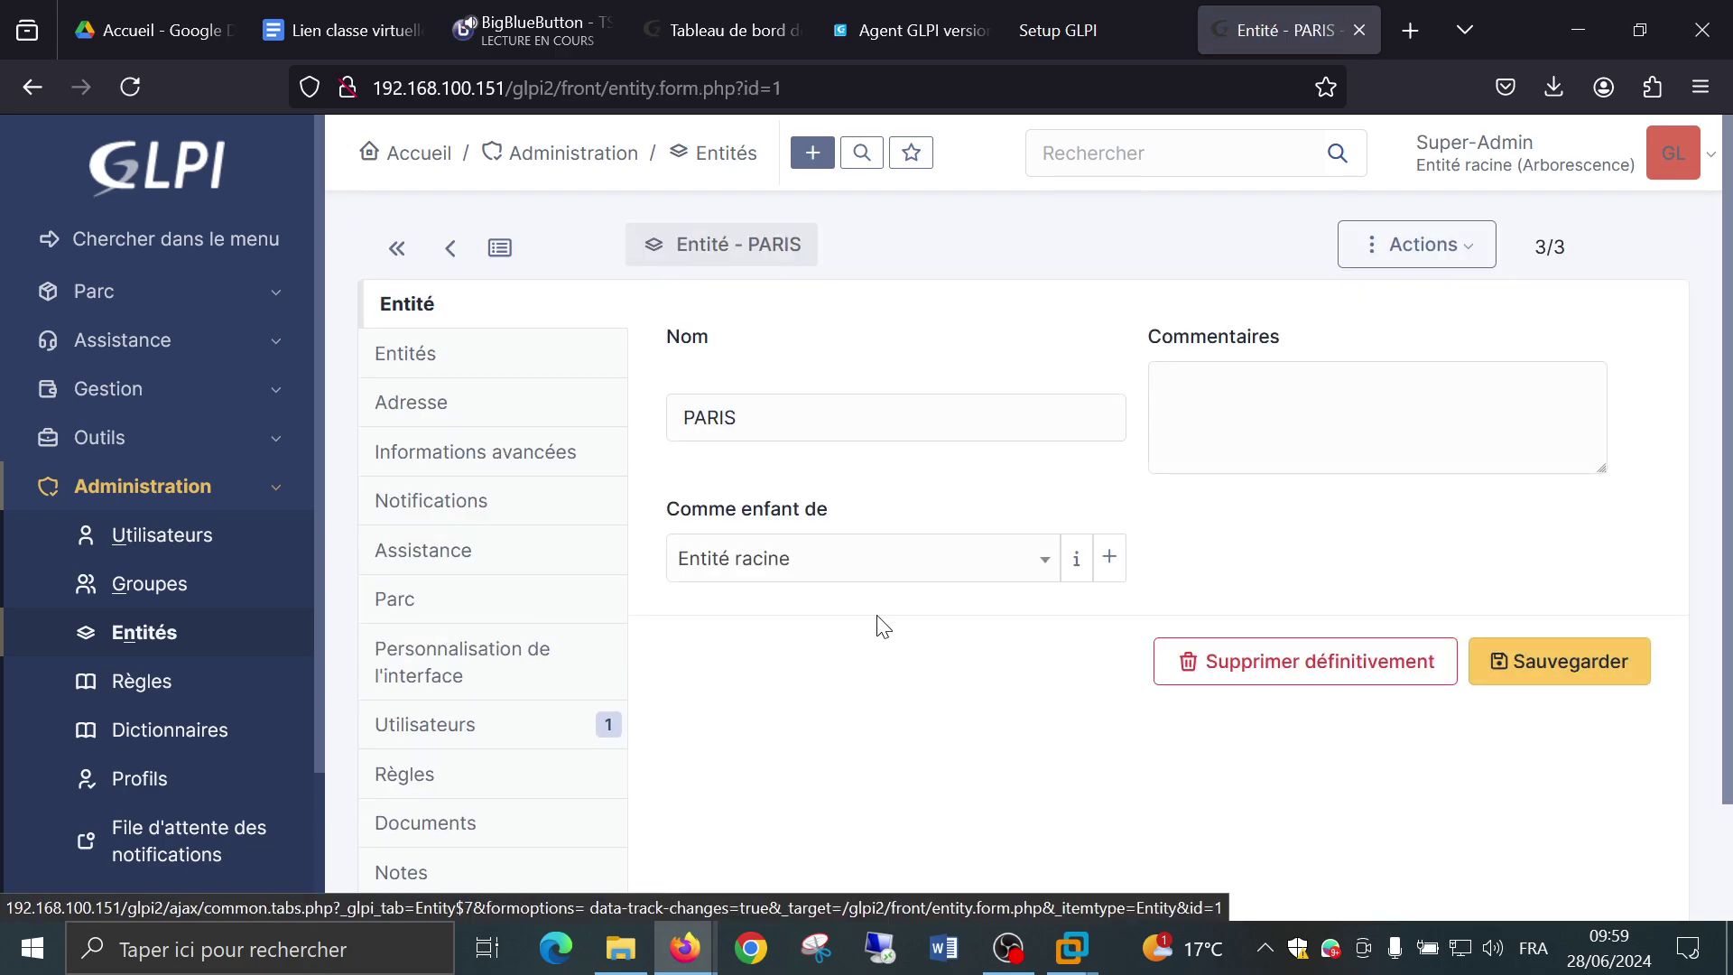
click(419, 366)
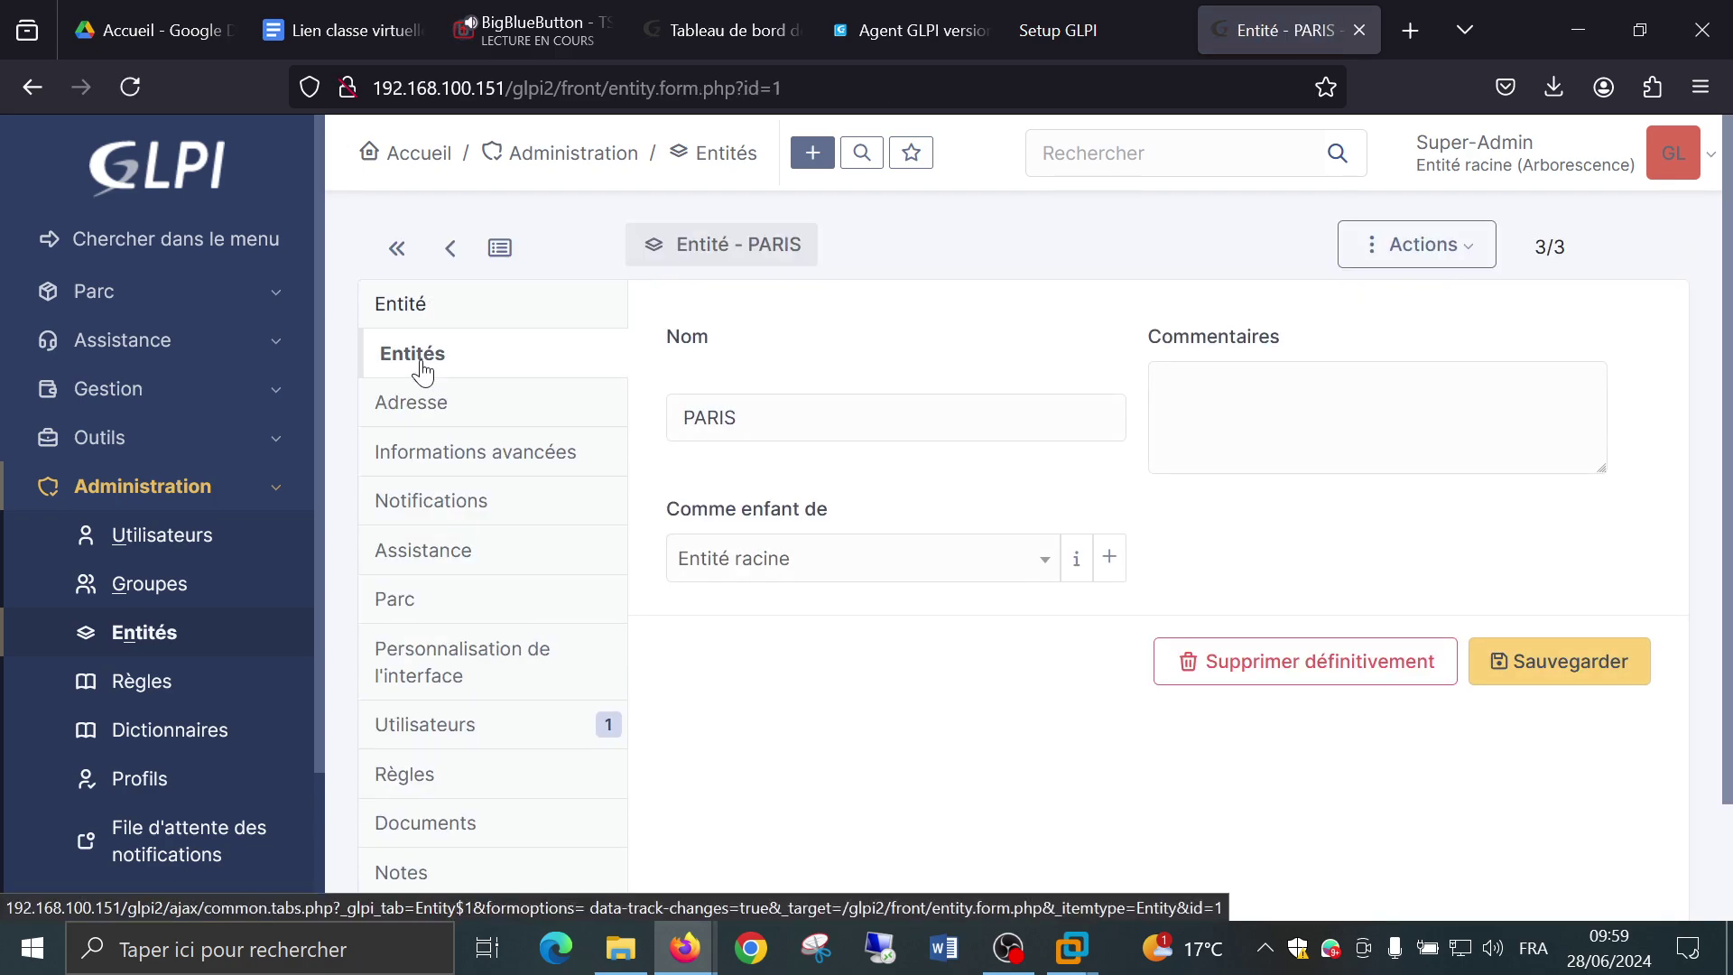
click(432, 408)
scroll(774, 464, down, 5)
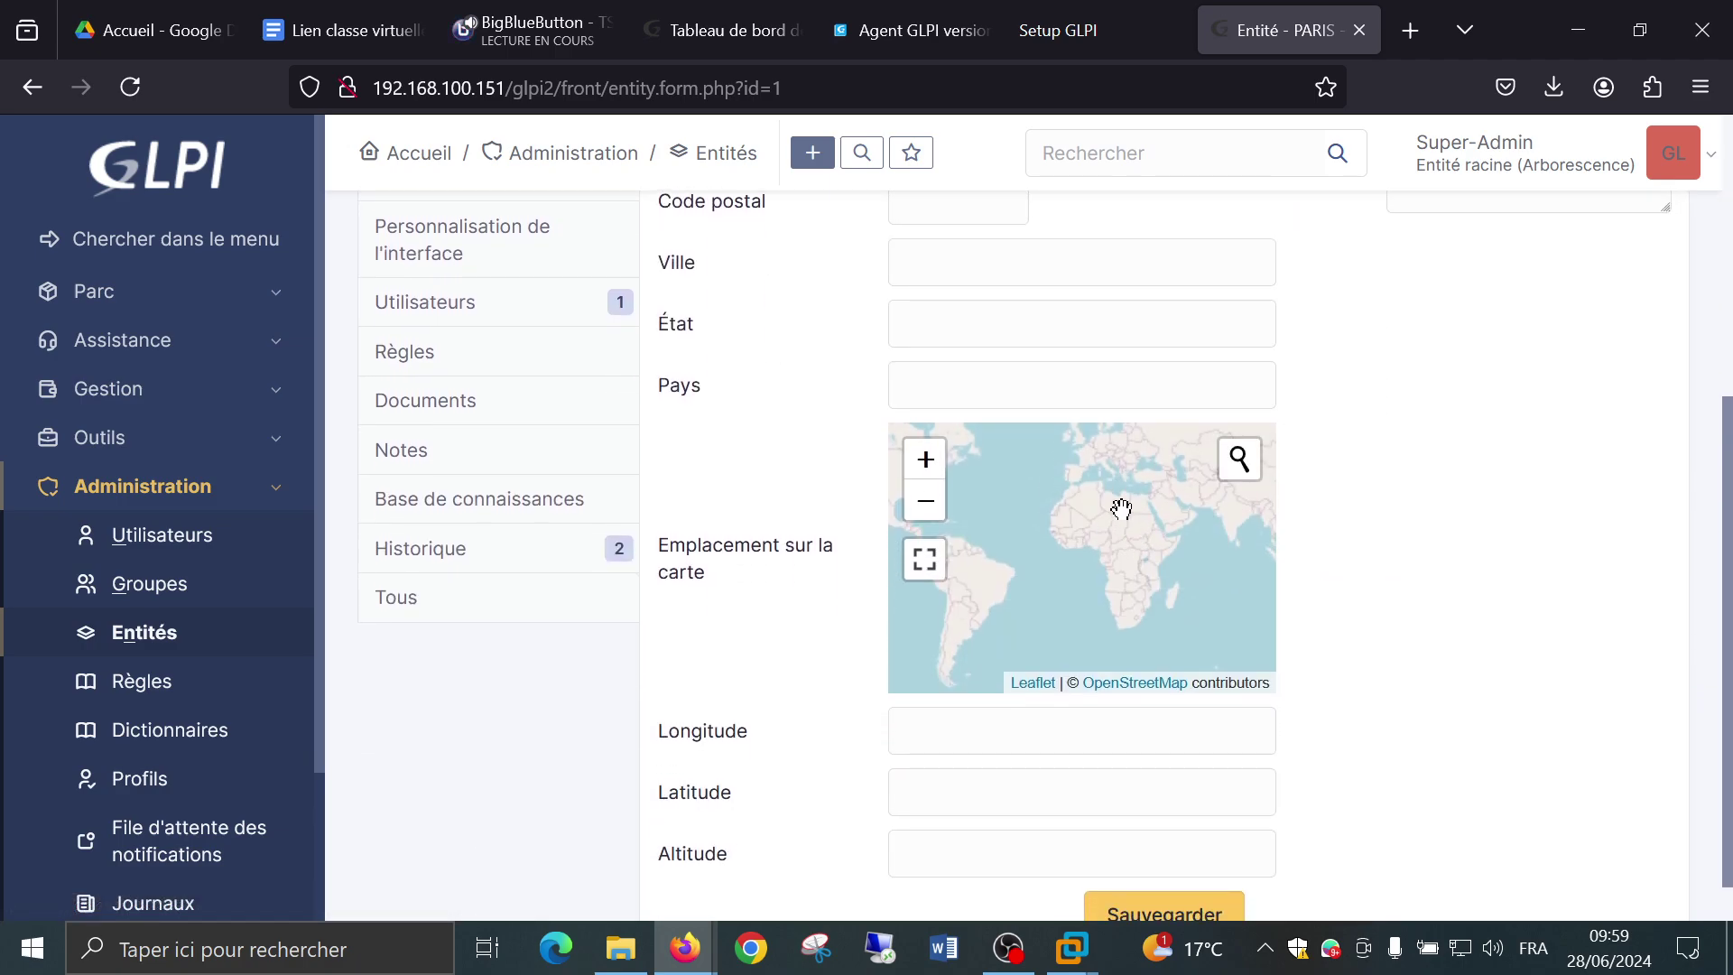
Zoom and pan the map from the Mediterranean north across France to central Paris.
double_click(1116, 496)
double_click(1066, 535)
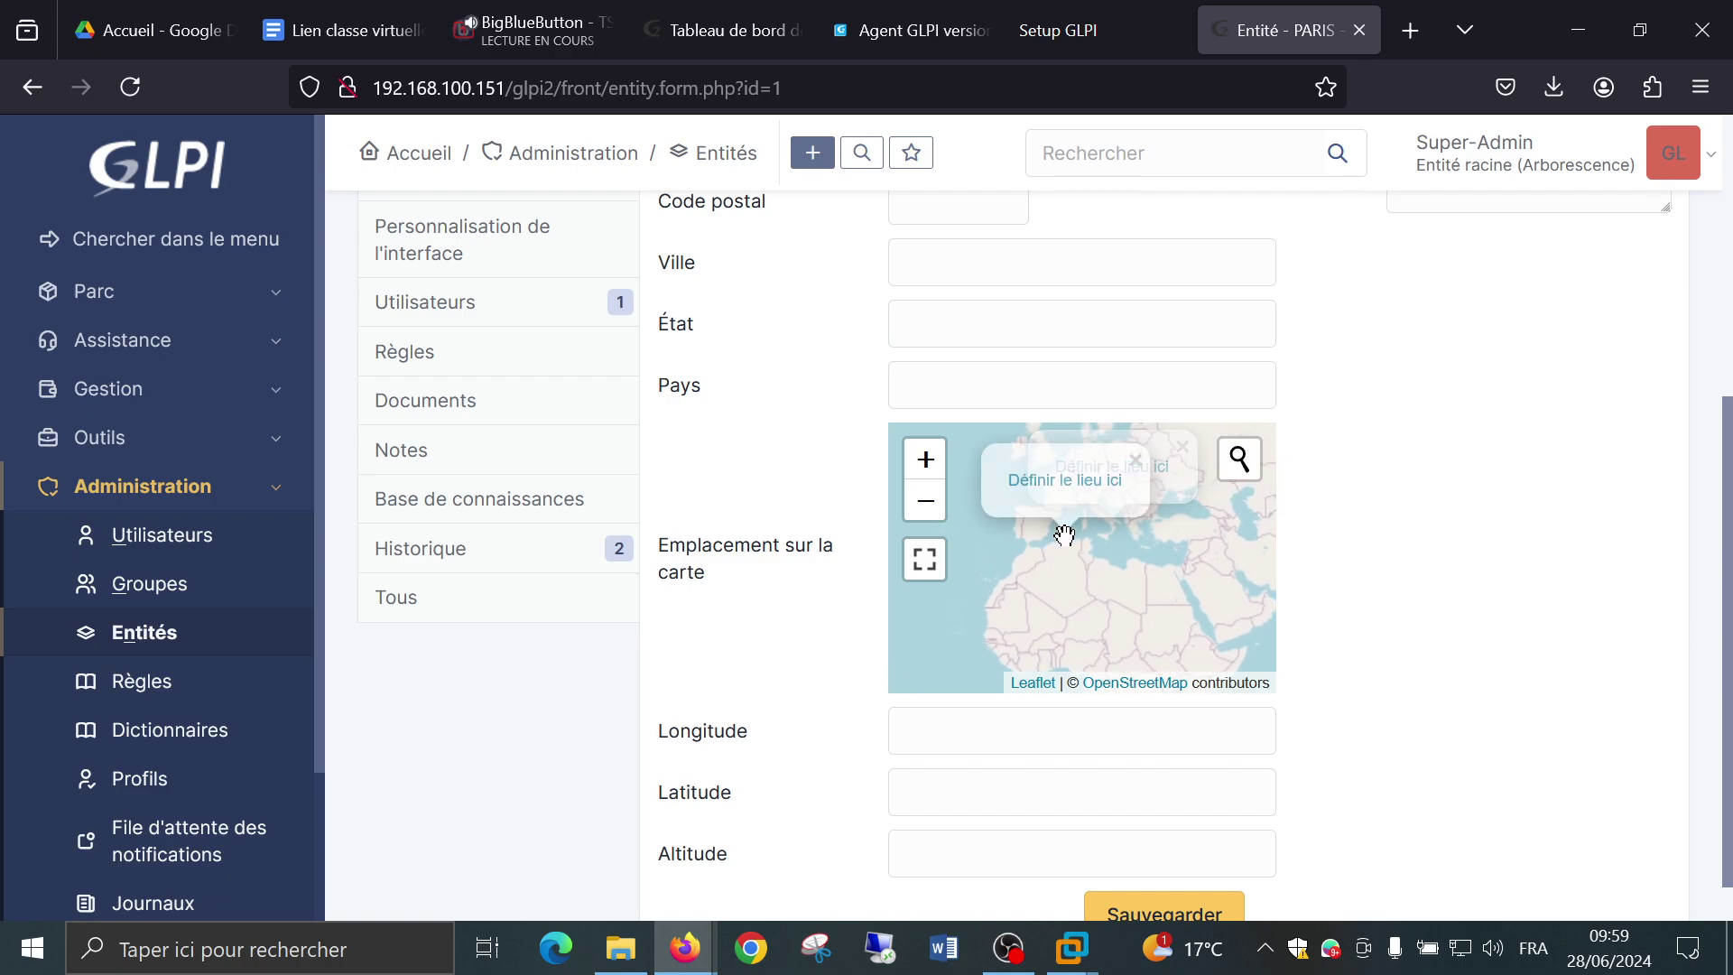
drag(1066, 535, 1102, 722)
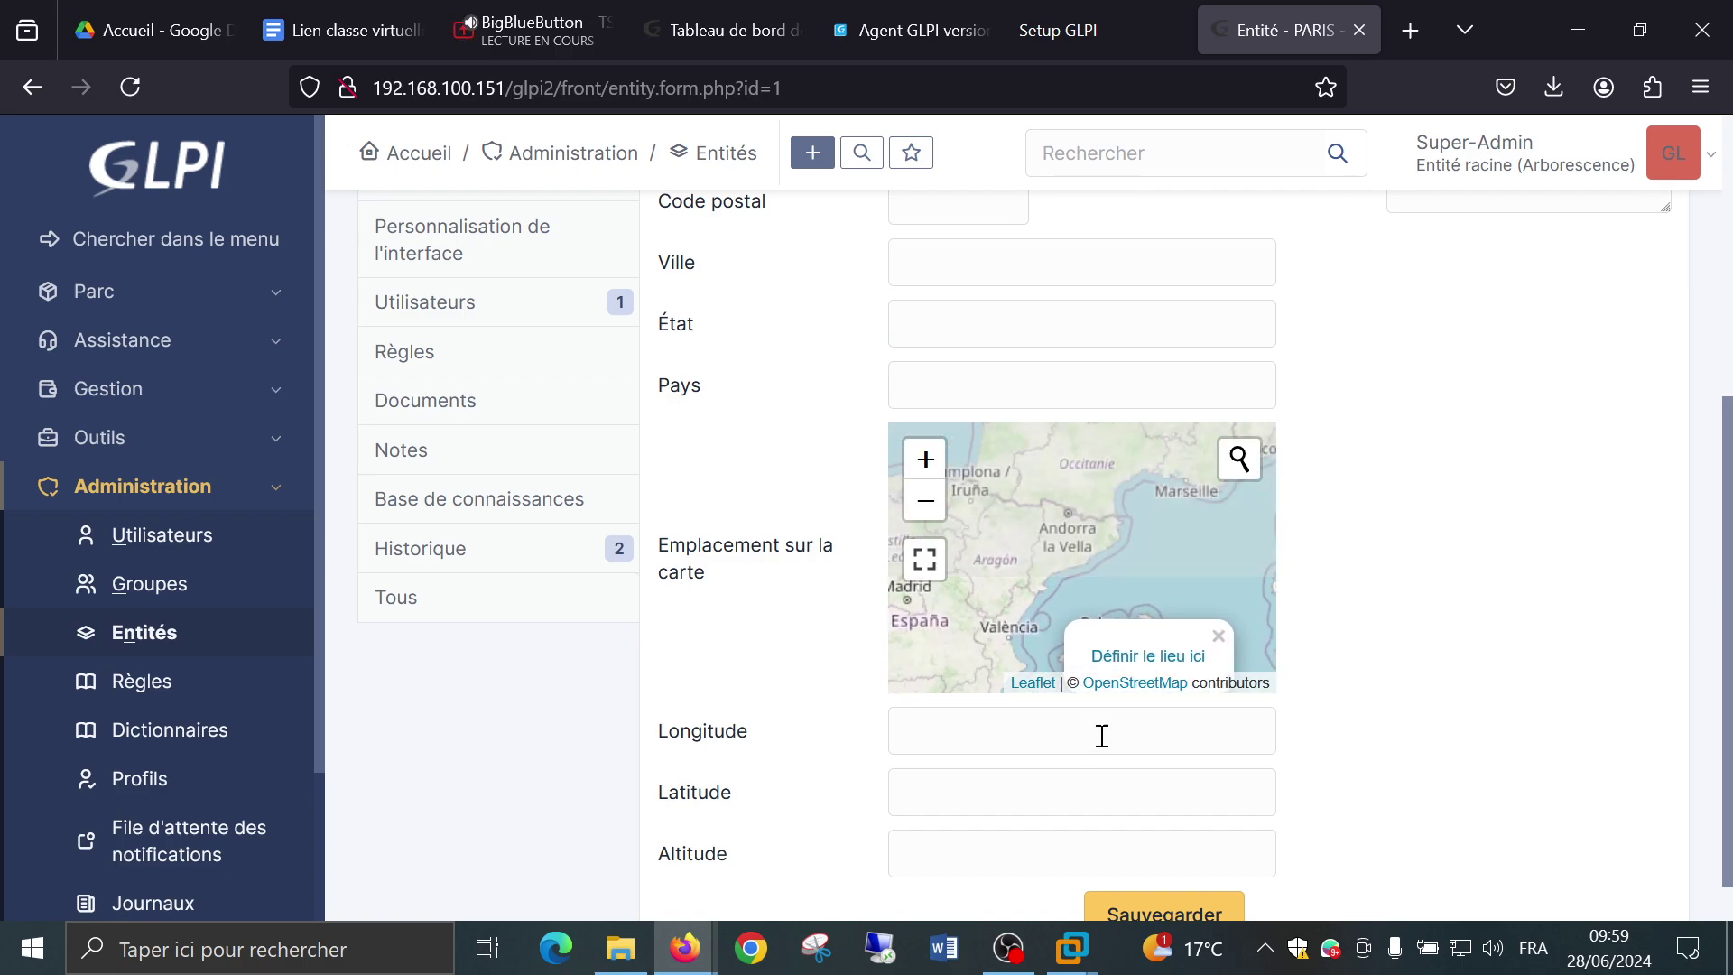
scroll(1097, 462, up, 2)
drag(1097, 462, 1080, 663)
drag(1079, 499, 1072, 665)
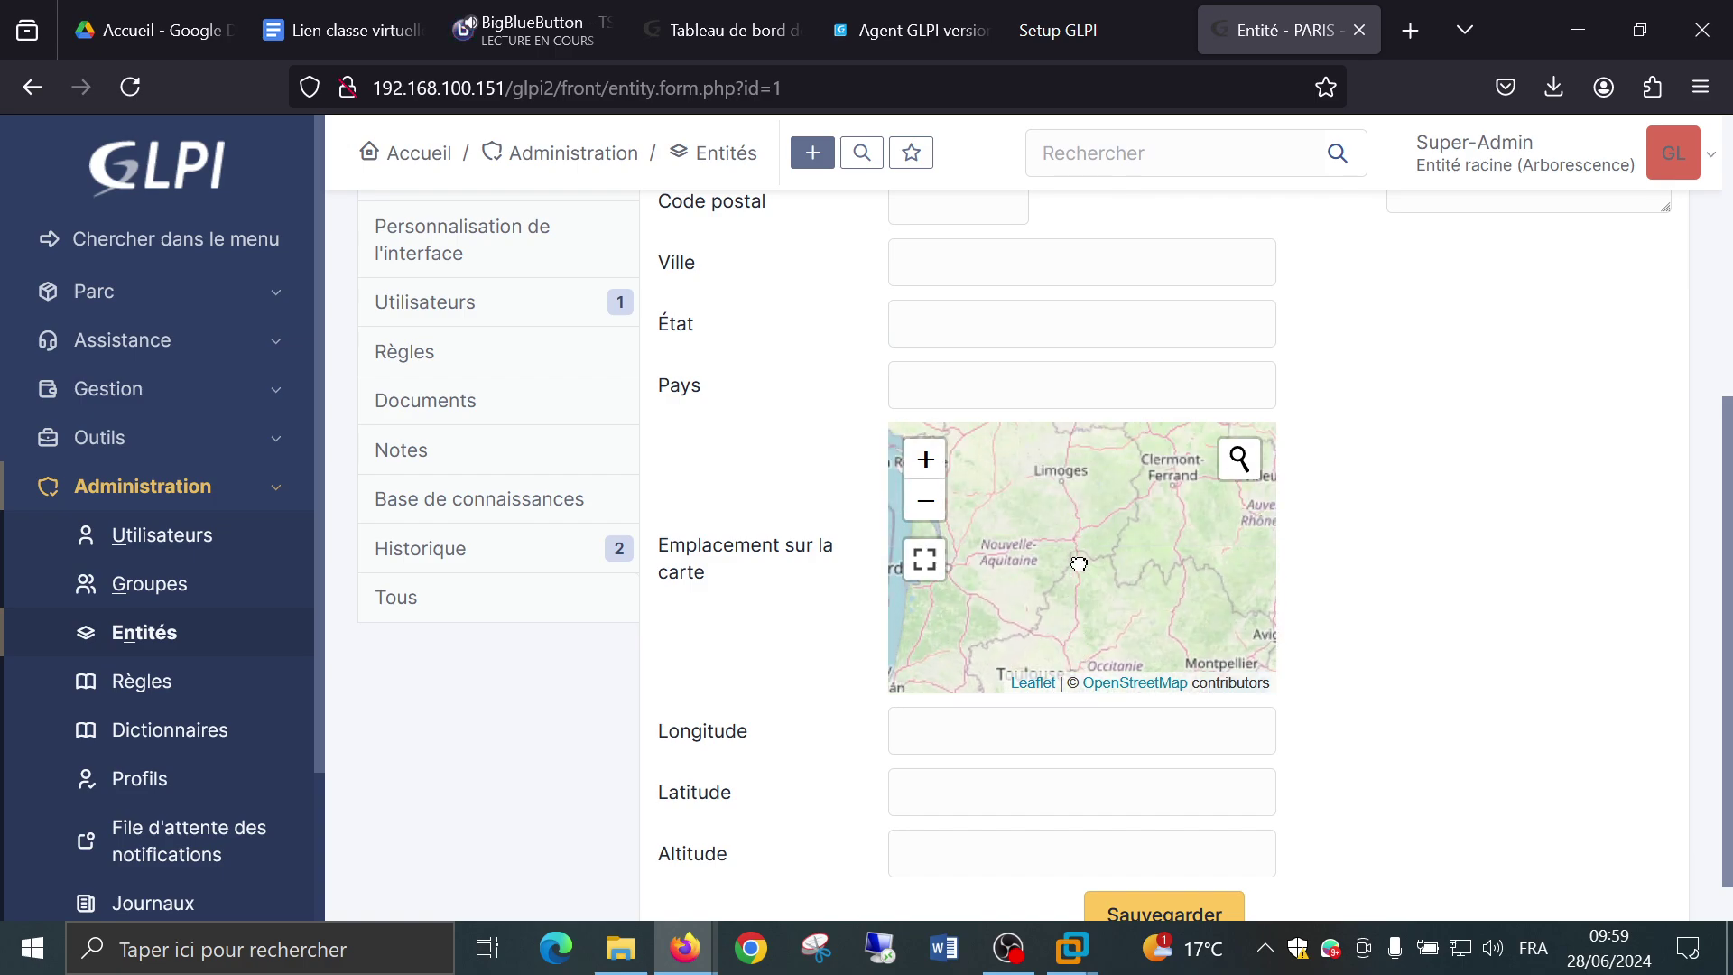
drag(1075, 502, 1048, 578)
scroll(1068, 537, up, 4)
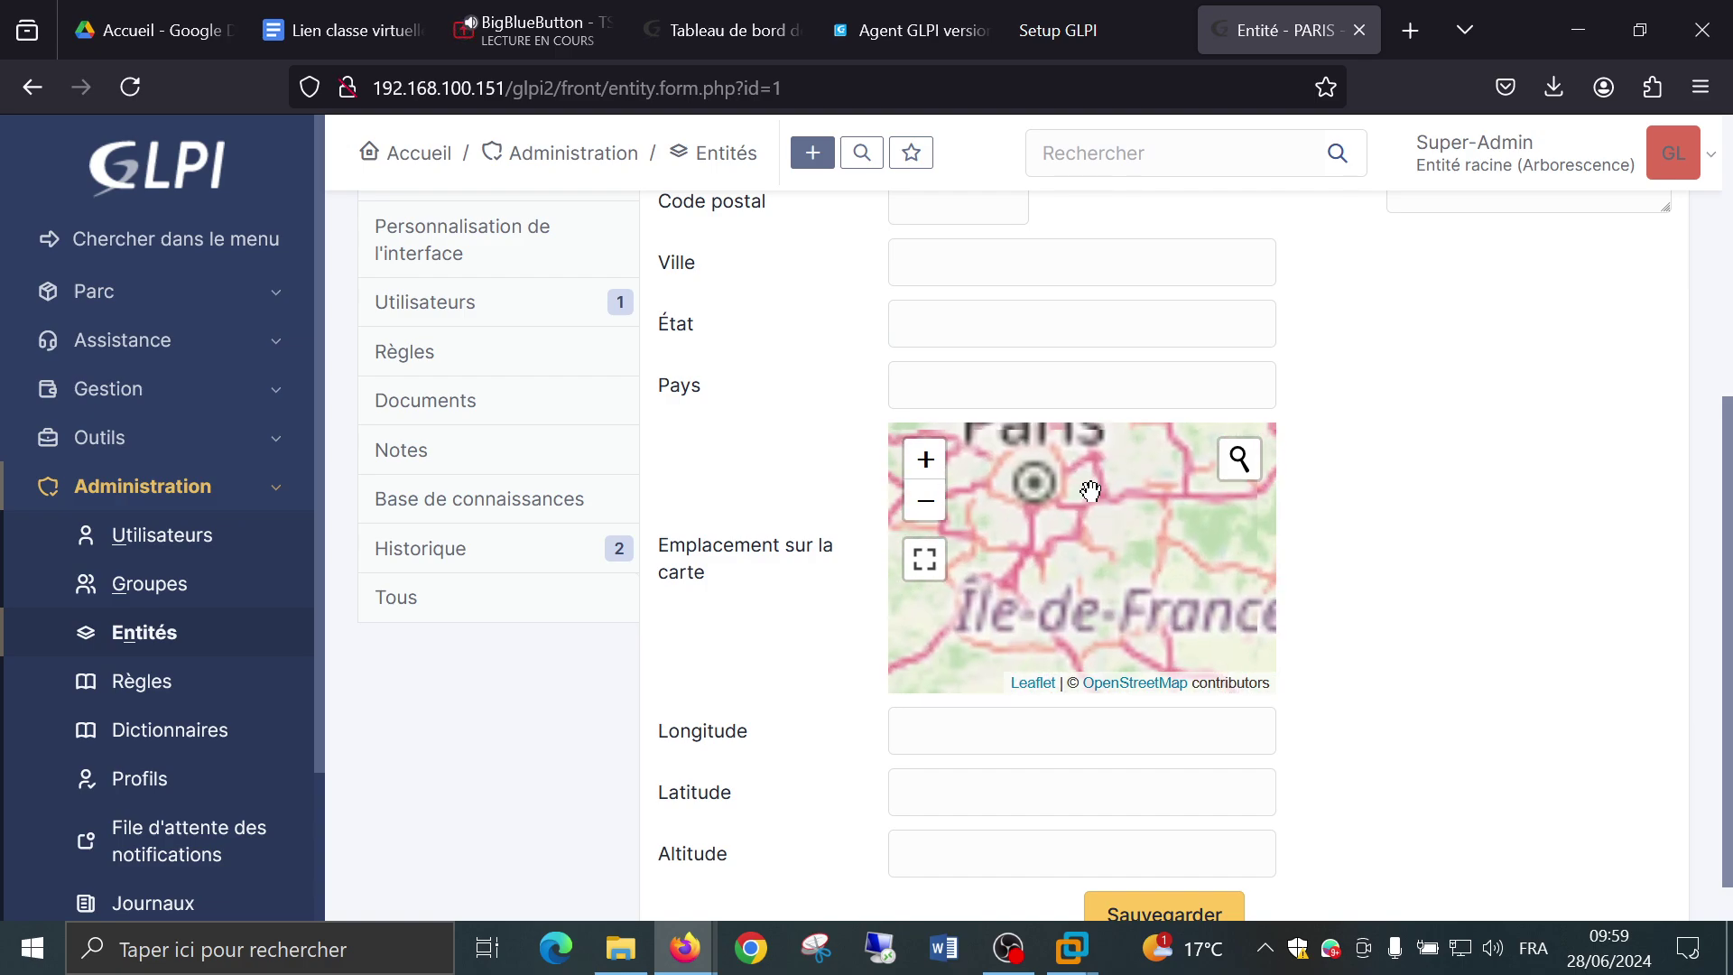
scroll(1038, 528, up, 3)
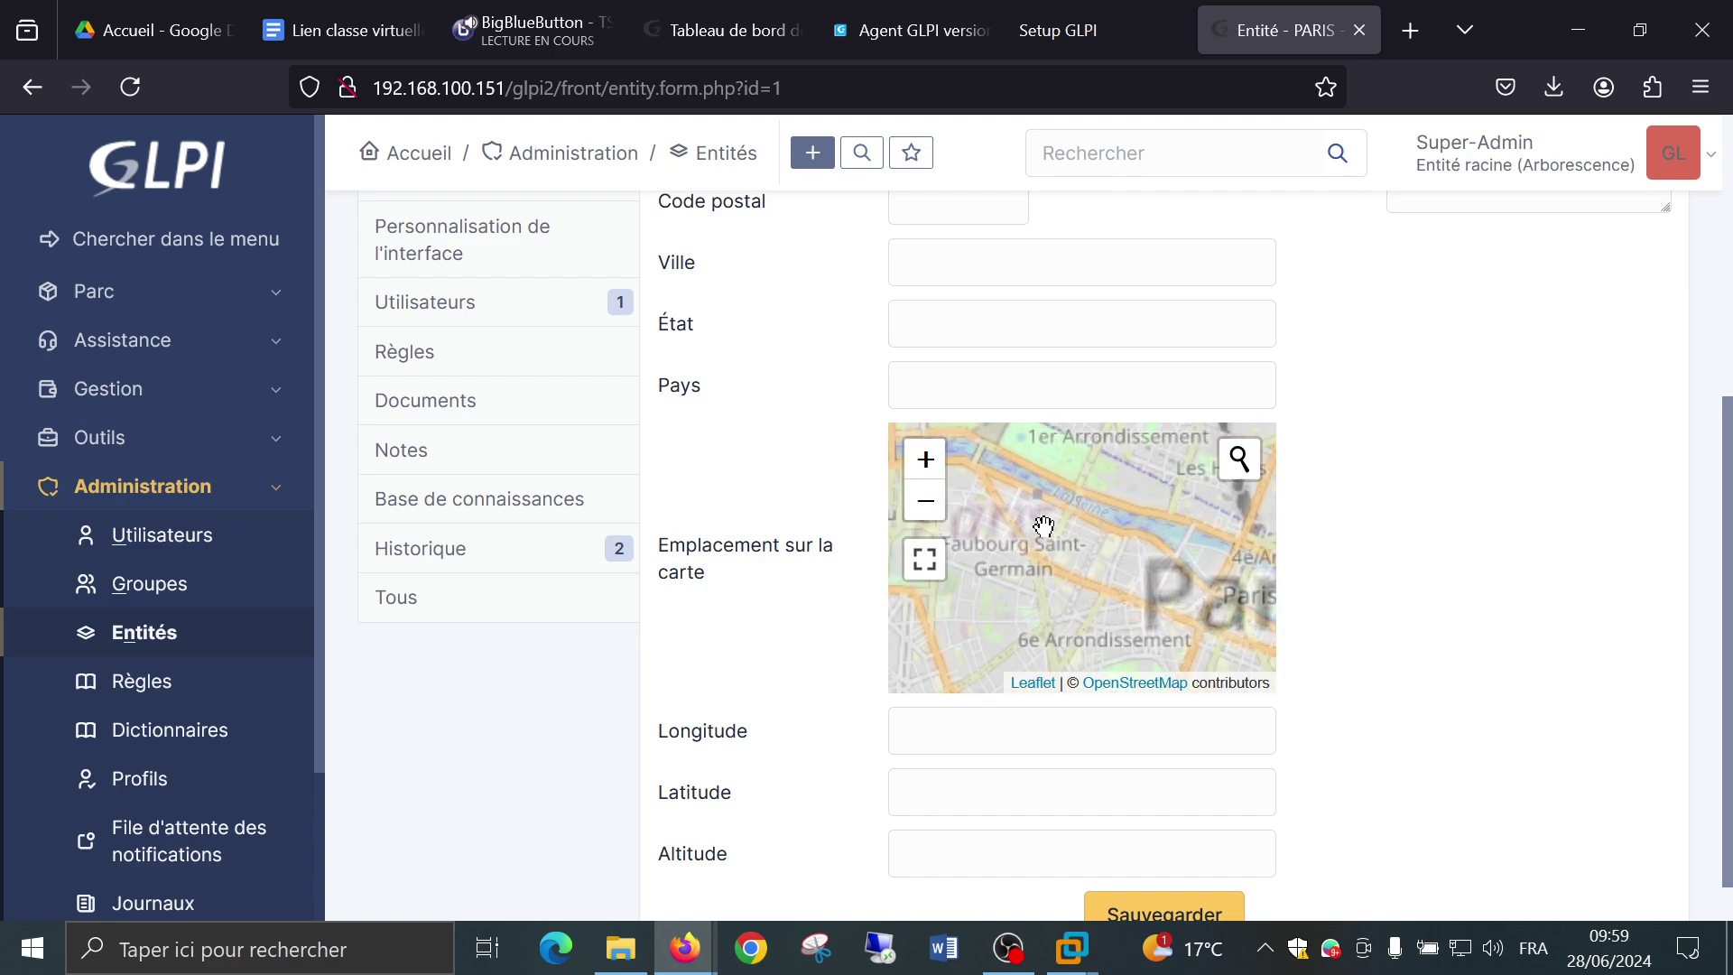
scroll(1029, 587, up, 3)
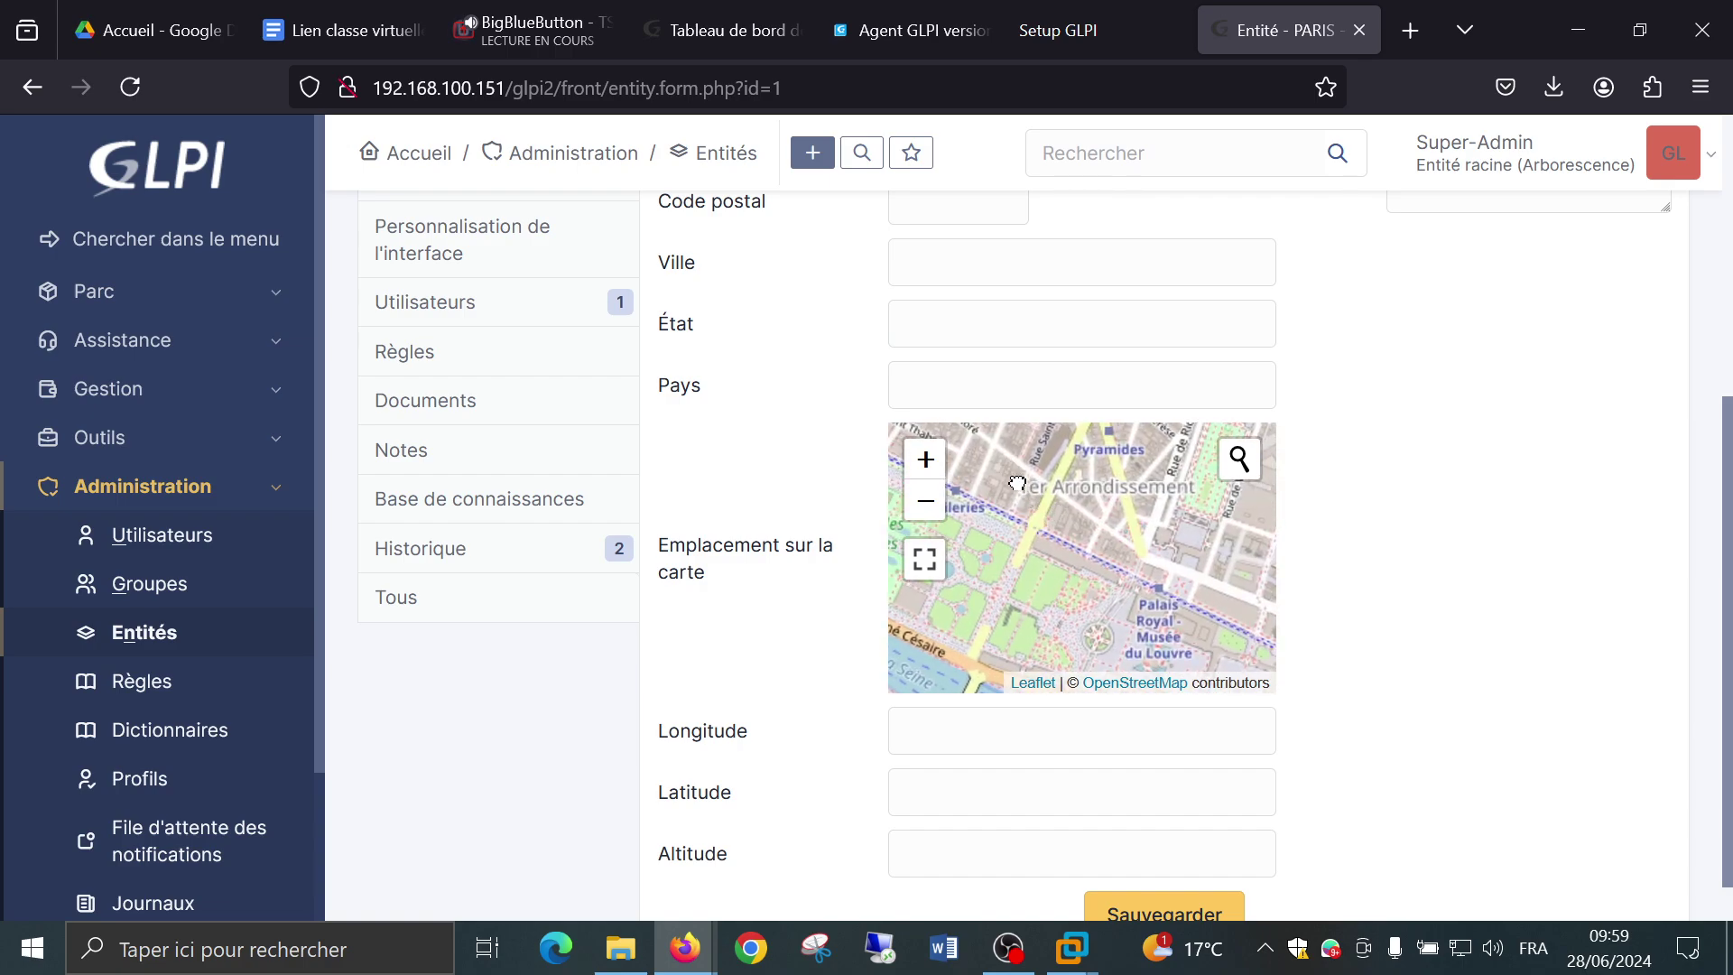
scroll(1074, 568, up, 1)
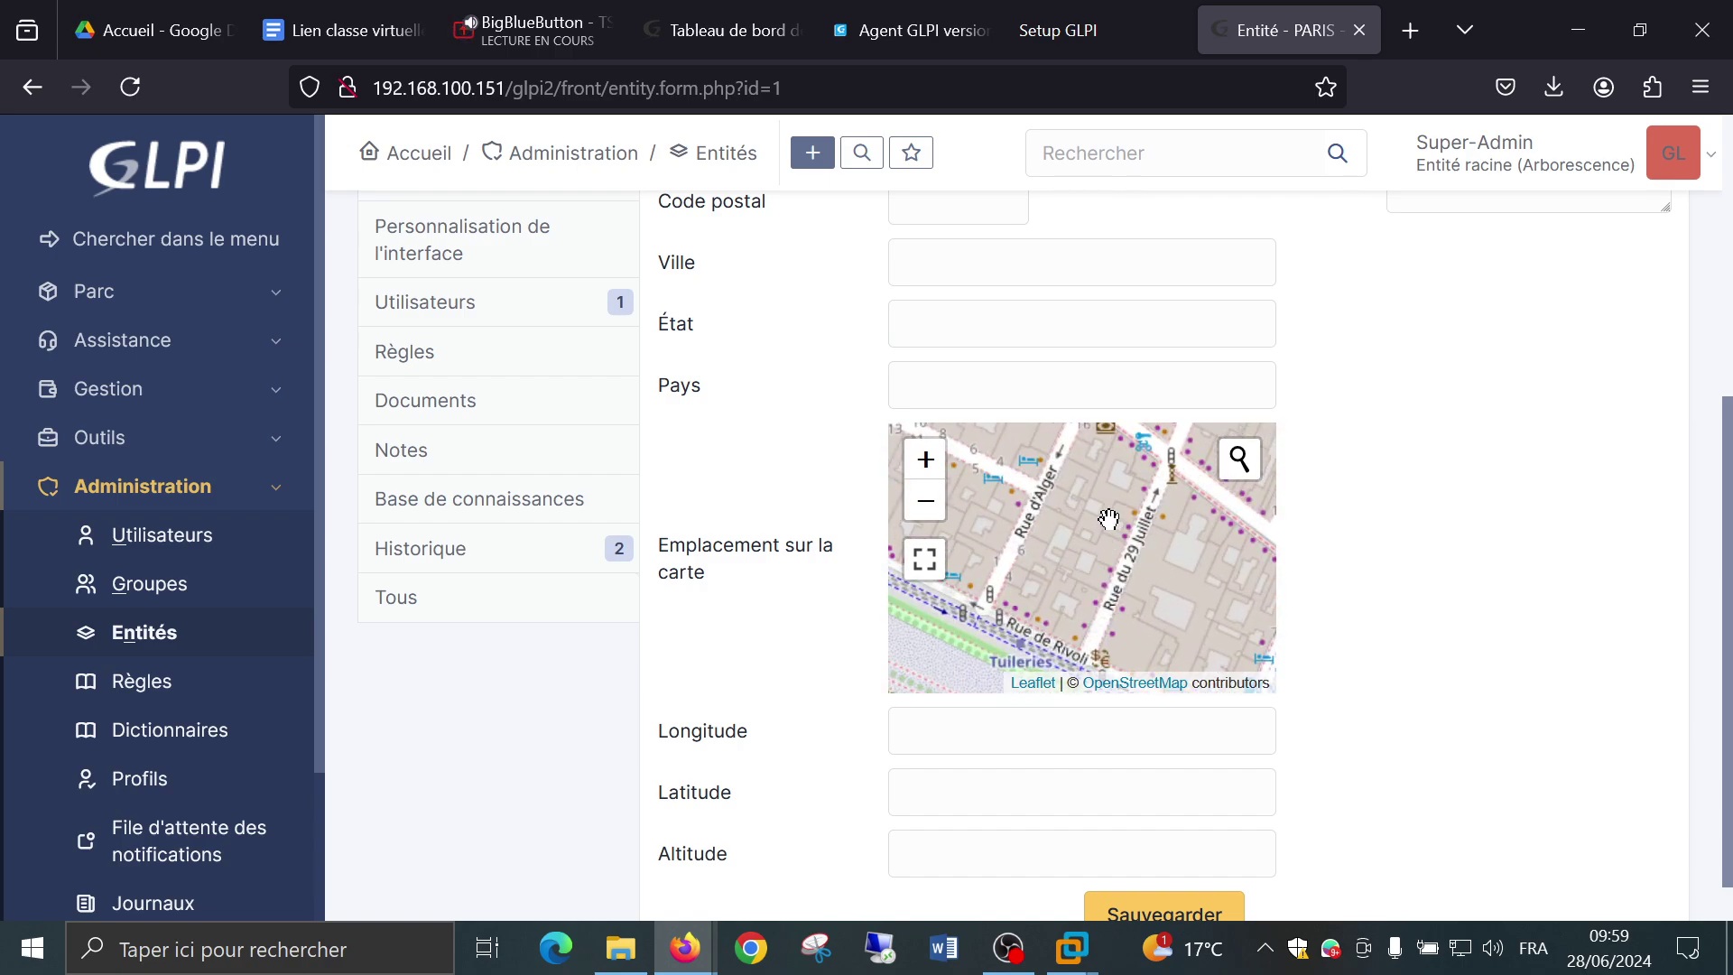
Pin the location near Rue du 29 Juillet, filling longitude 2.330394455132954 and latitude 48.86515646352869.
click(1127, 526)
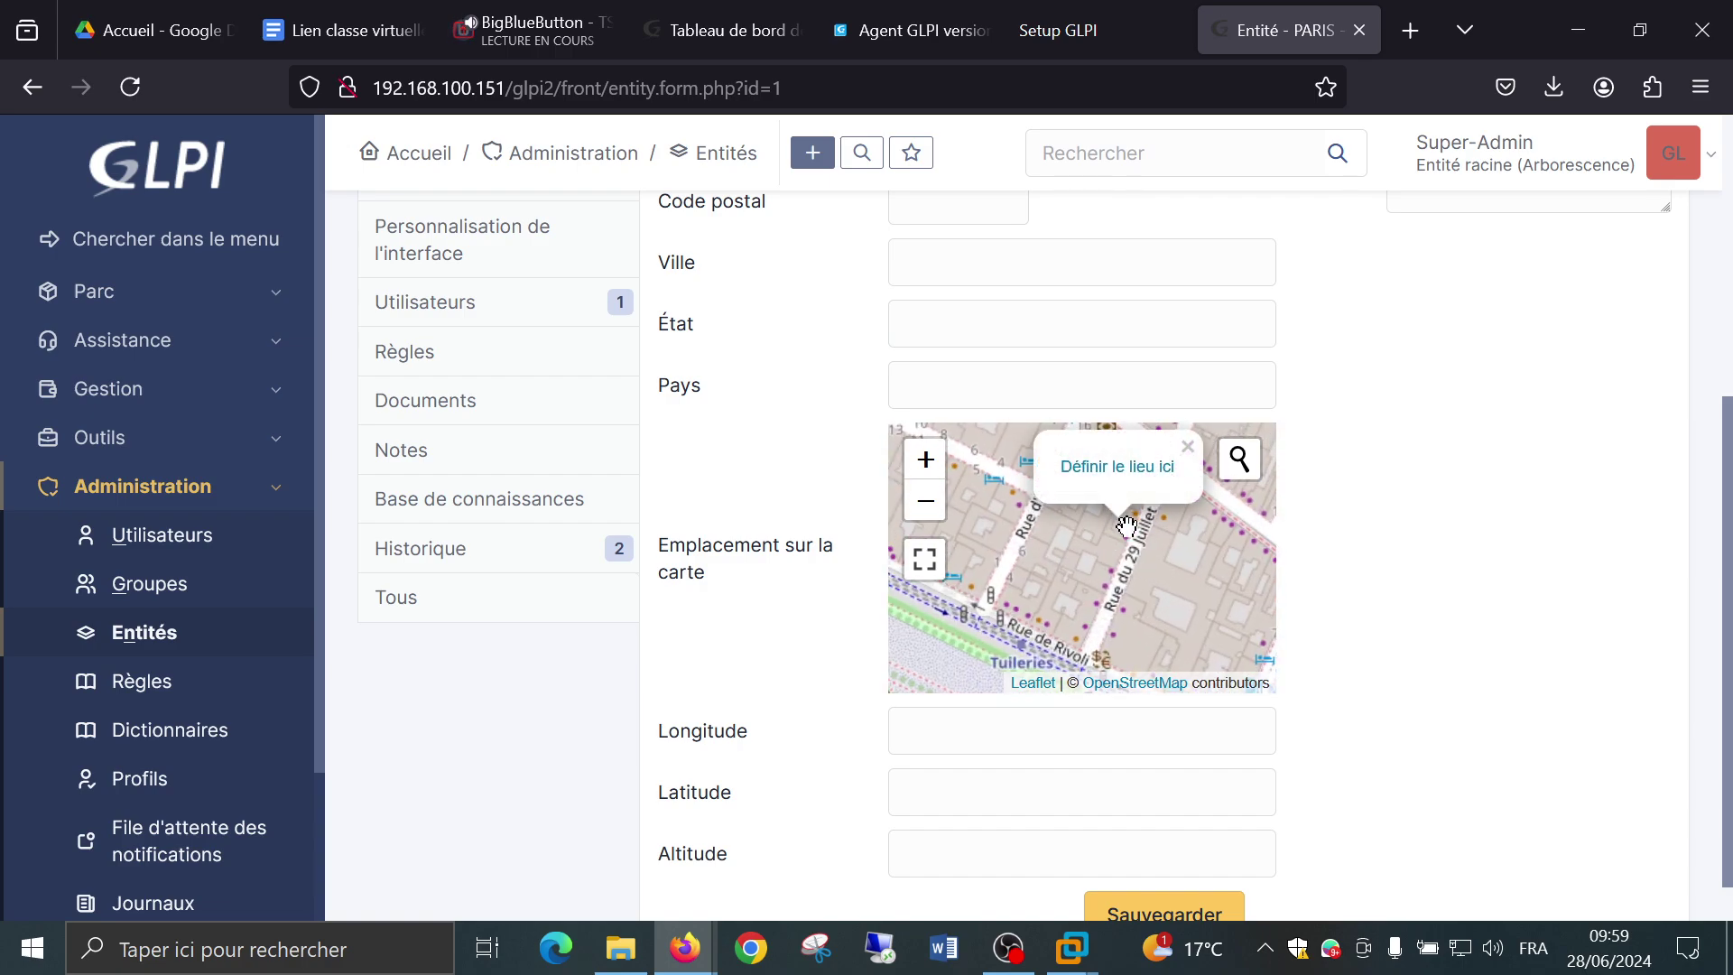
click(1117, 466)
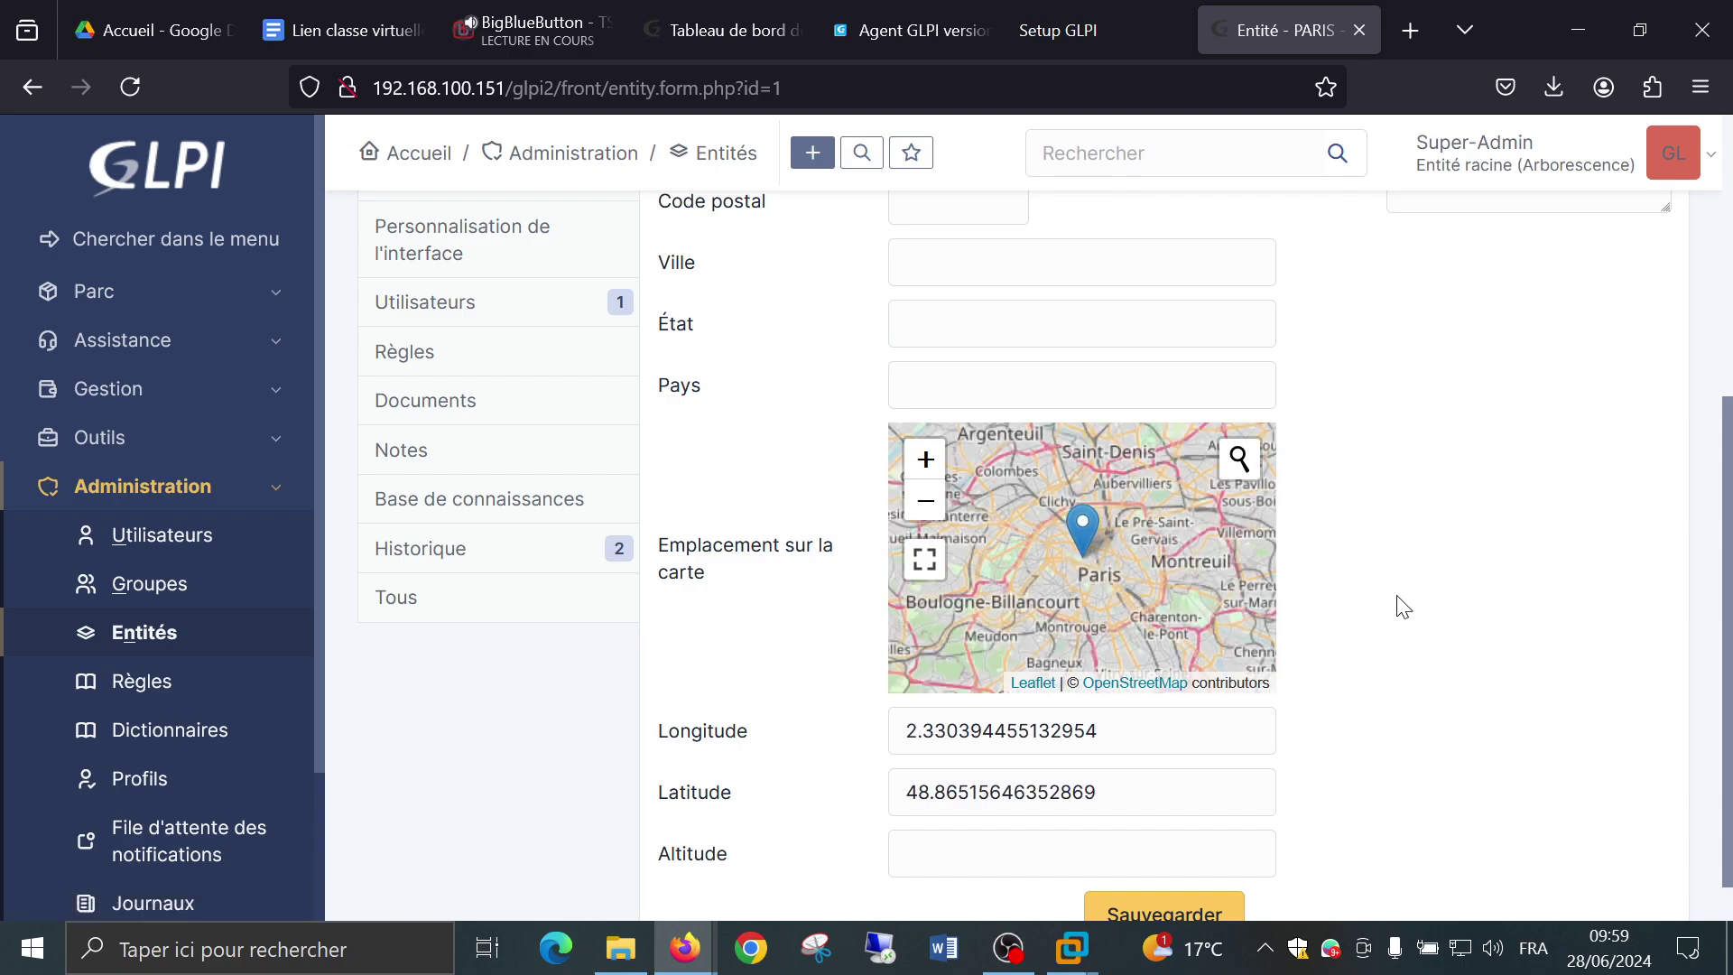
scroll(1578, 638, down, 1)
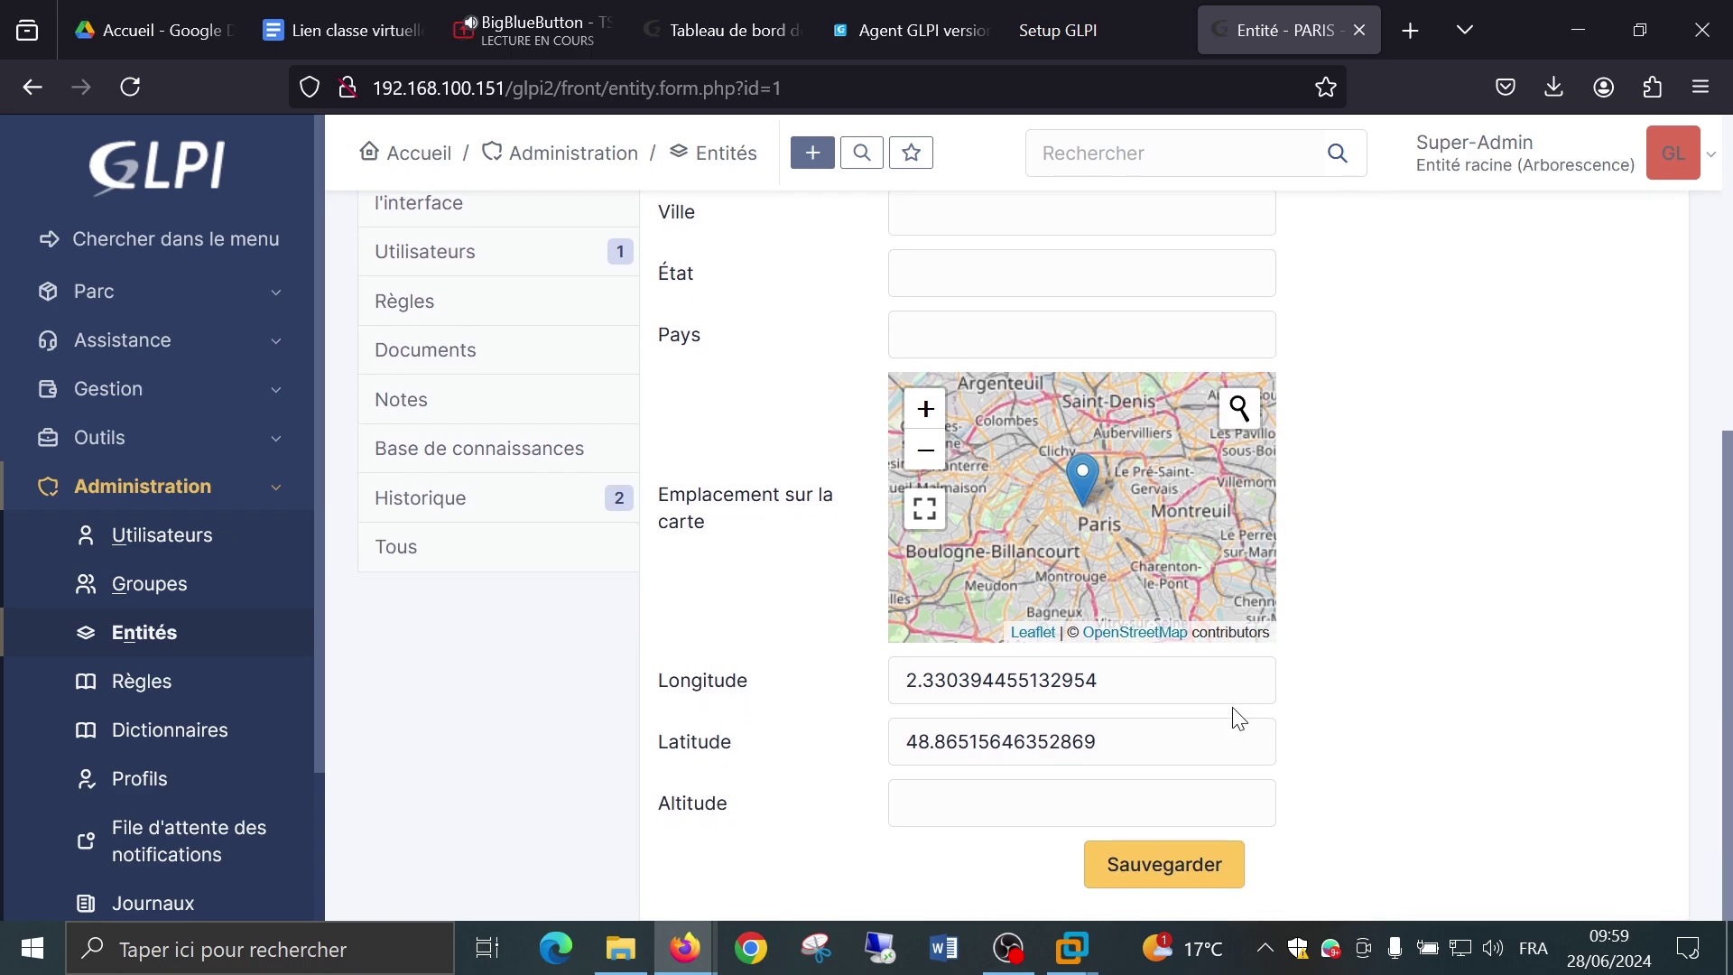
Save the PARIS entity's coordinates and dismiss the 'Élément modifié : PARIS' notice.
click(1180, 873)
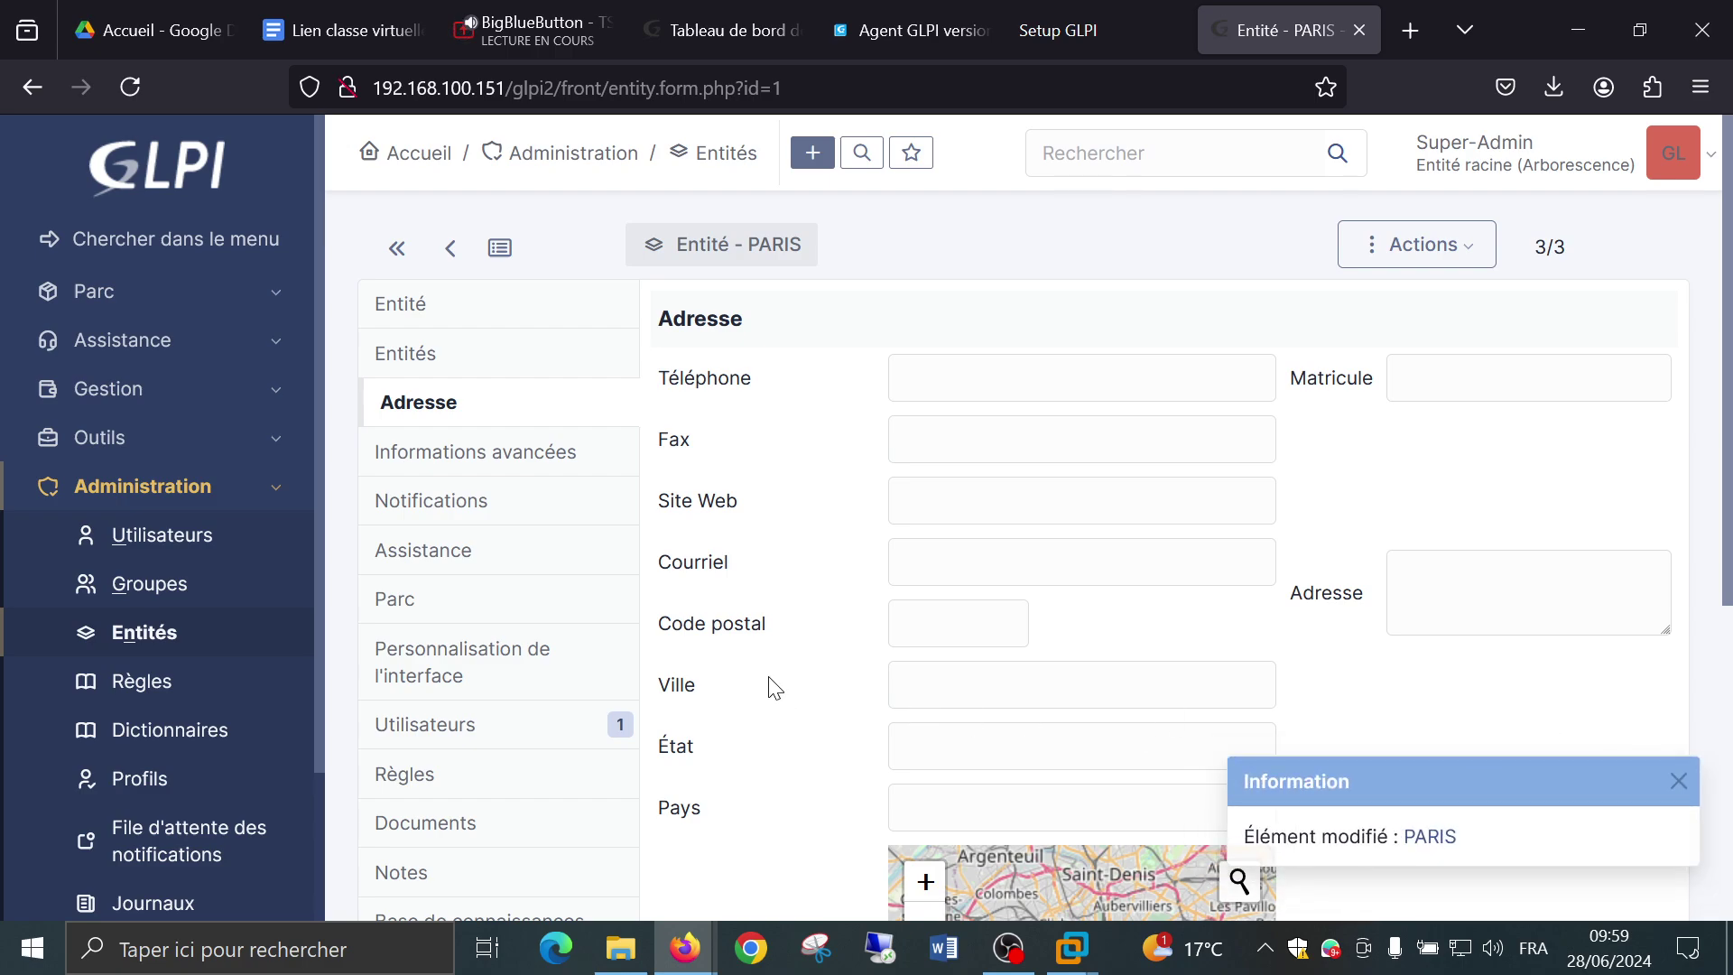
click(1678, 782)
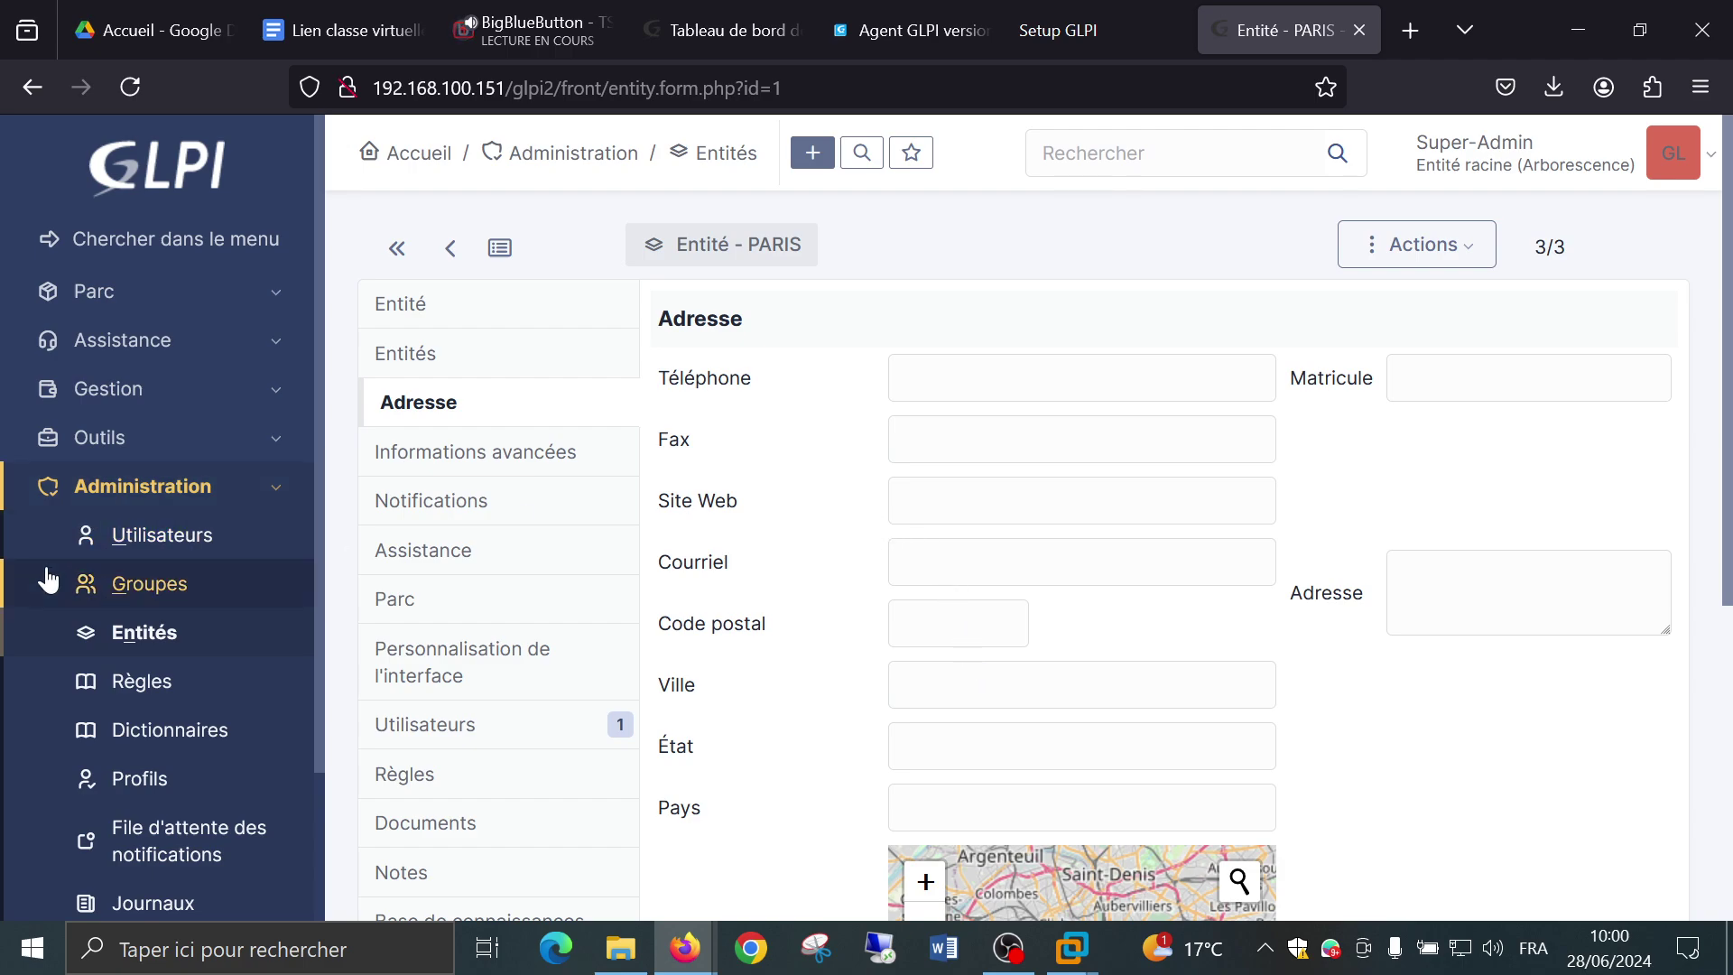
scroll(49, 577, down, 2)
click(117, 519)
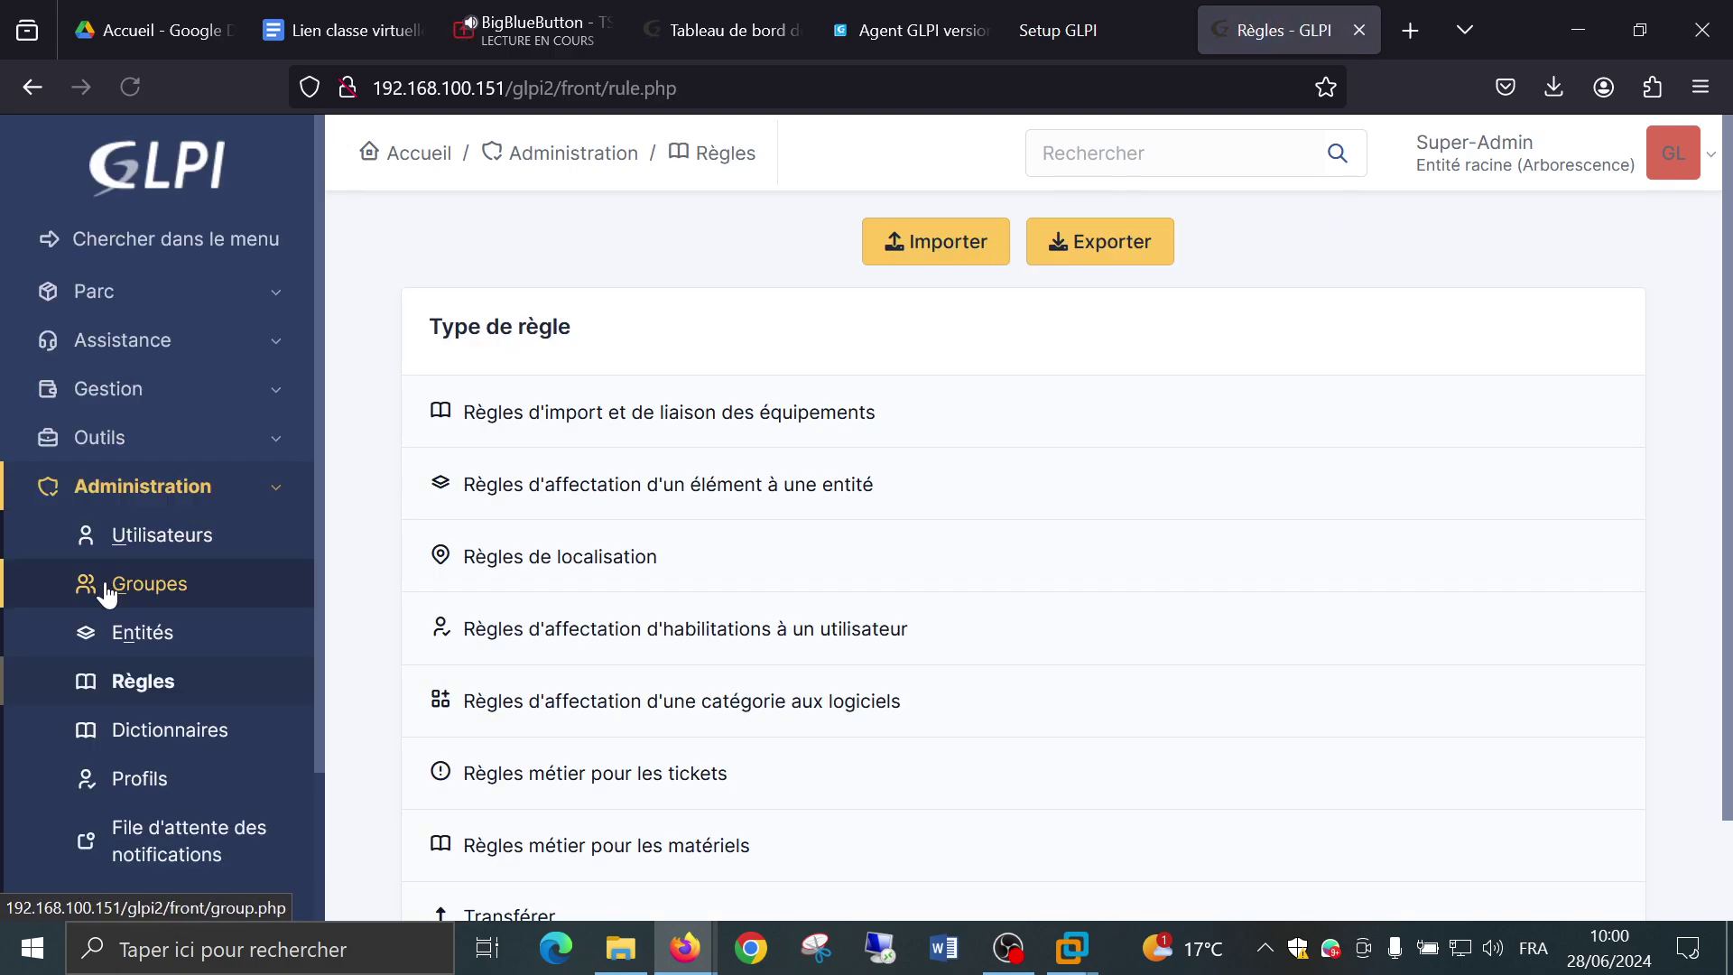
scroll(478, 492, down, 2)
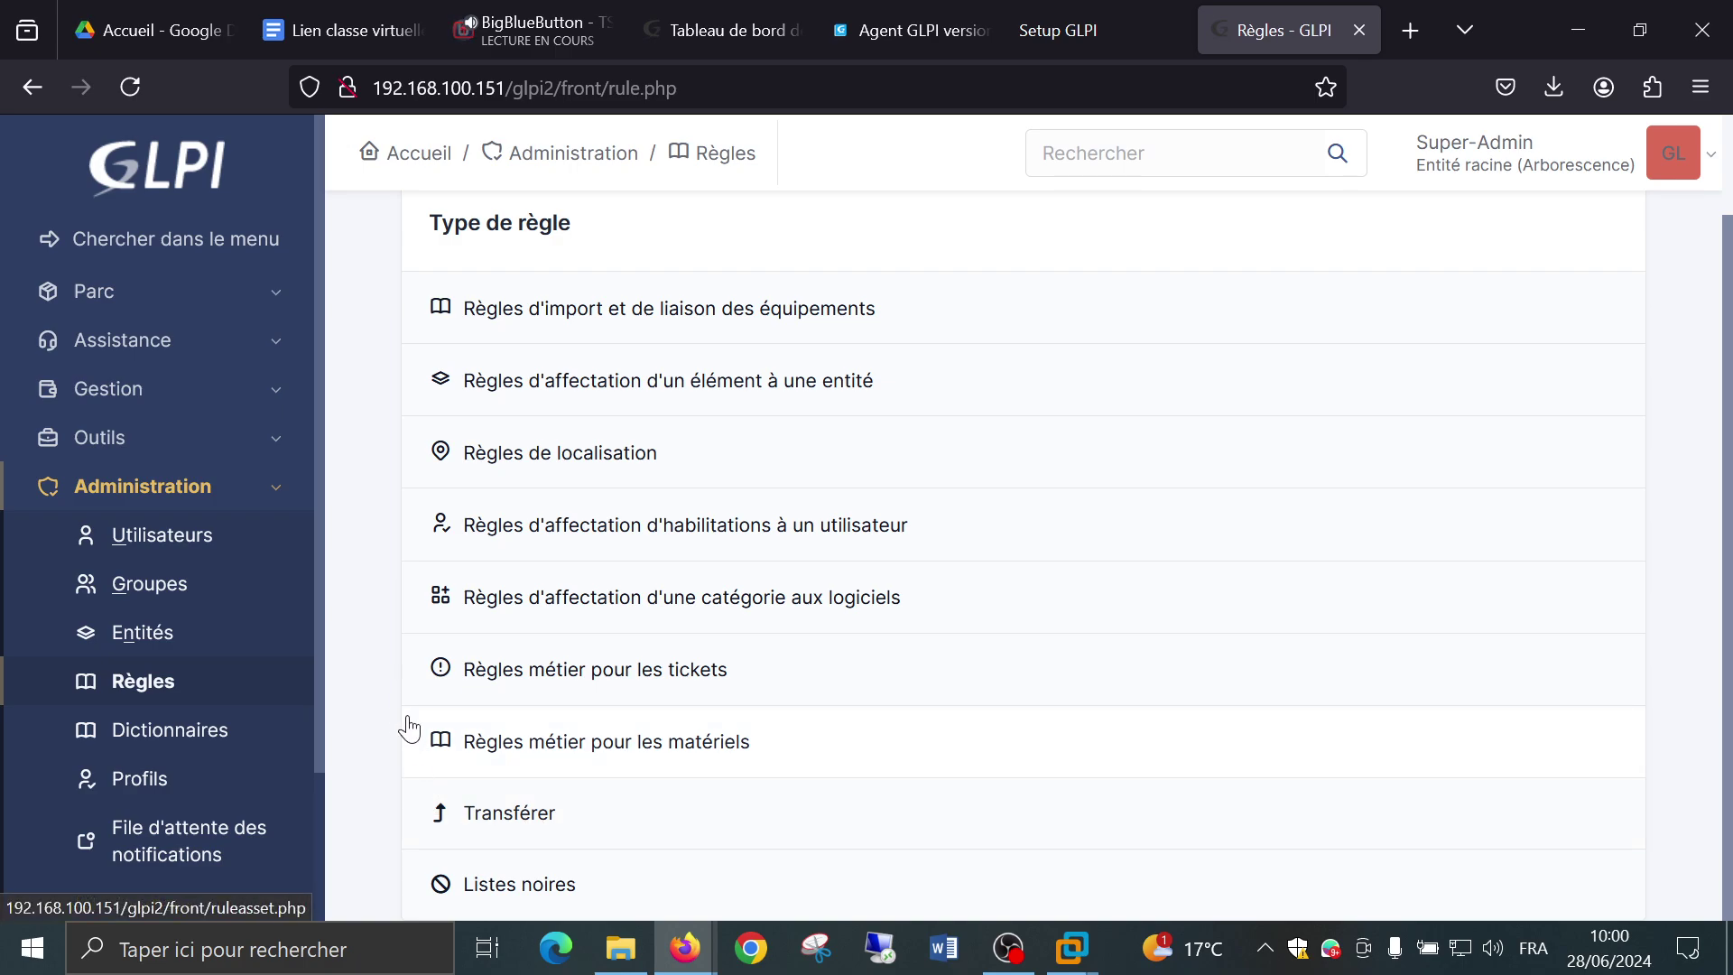
scroll(179, 594, down, 2)
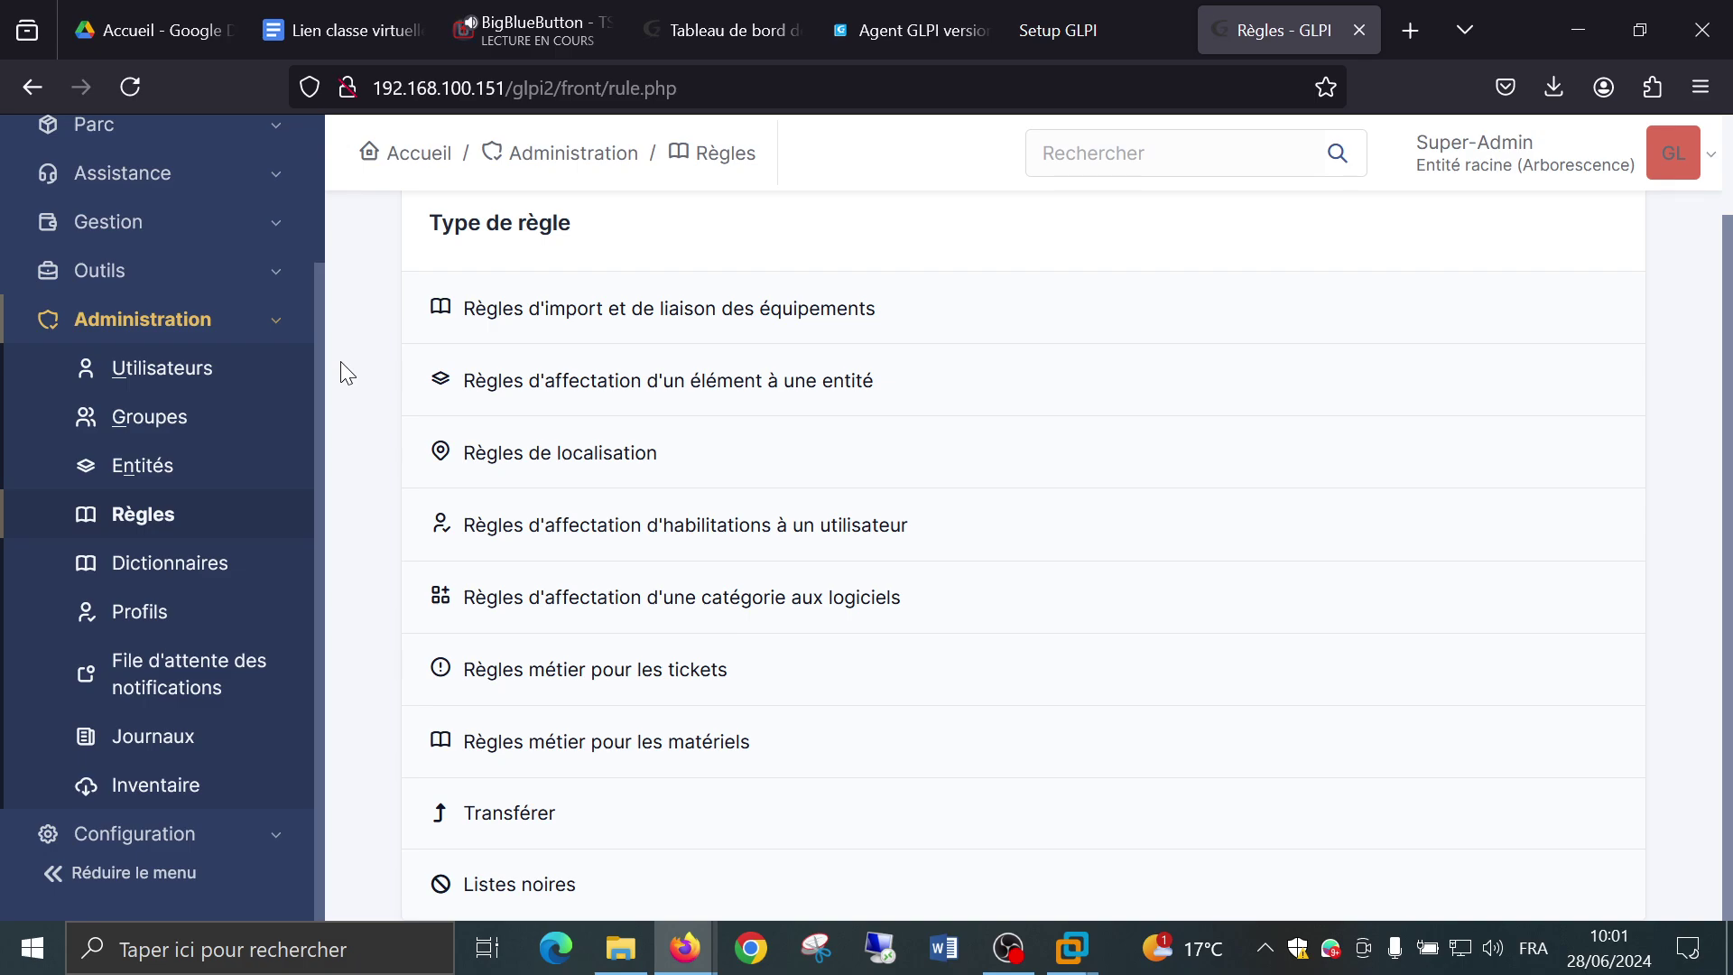
Open Administration > Profils and sort the eight profiles by ID.
click(168, 623)
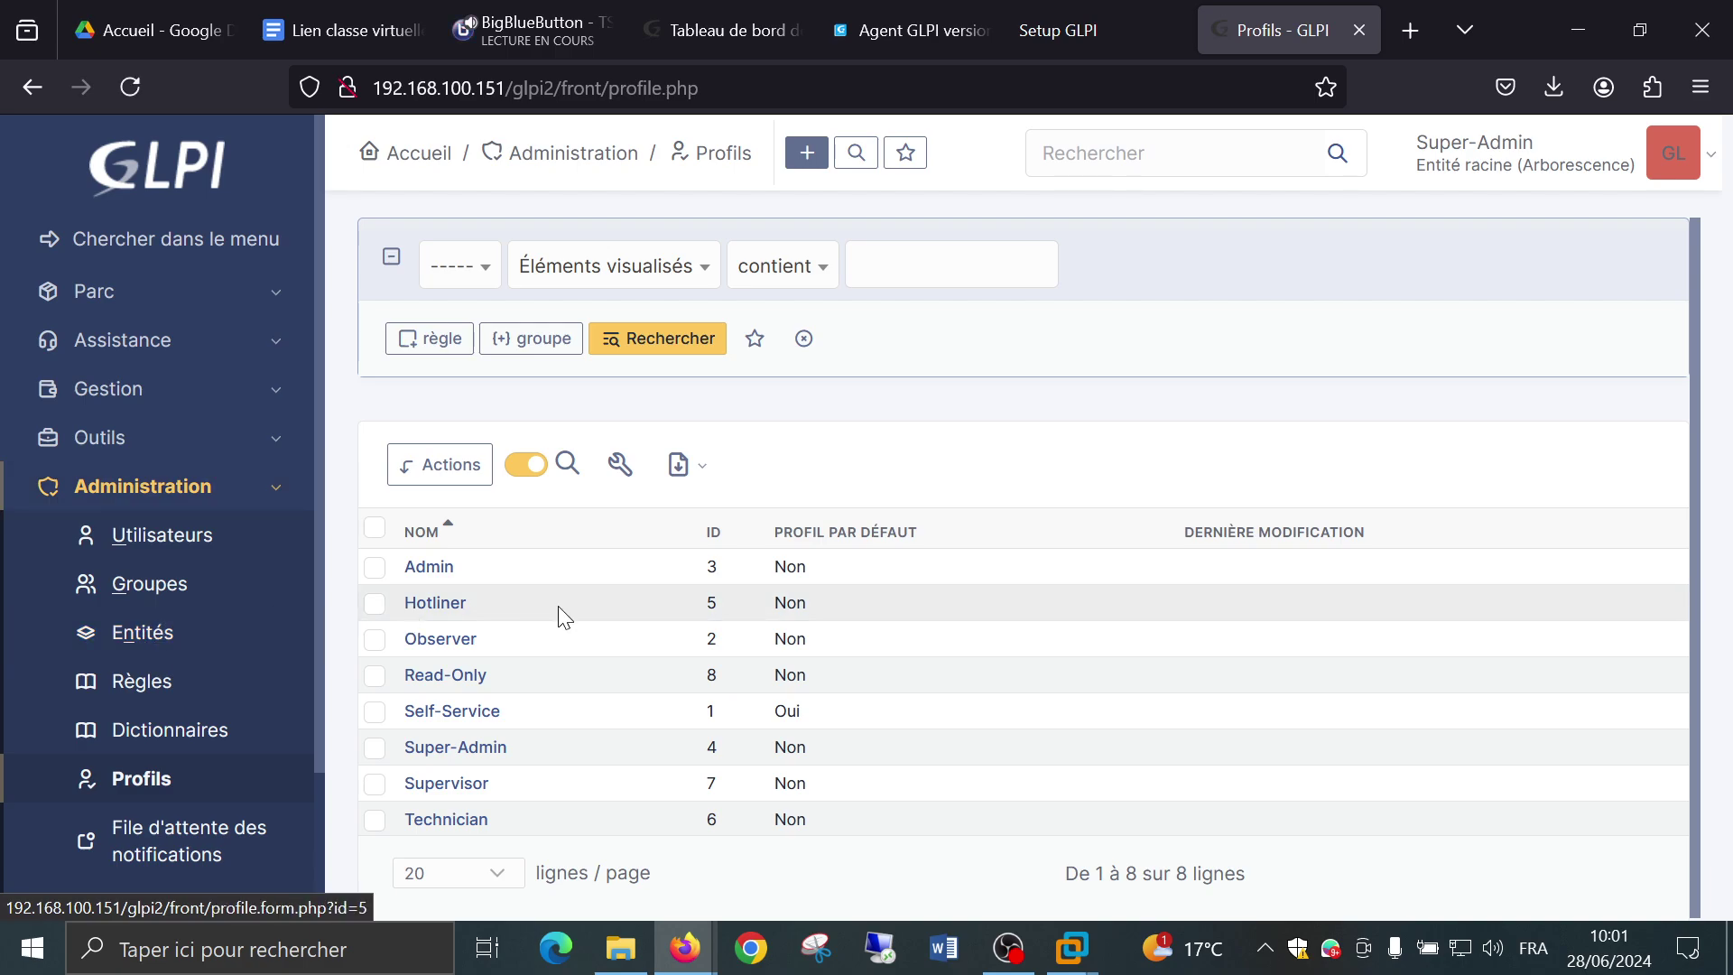
click(713, 532)
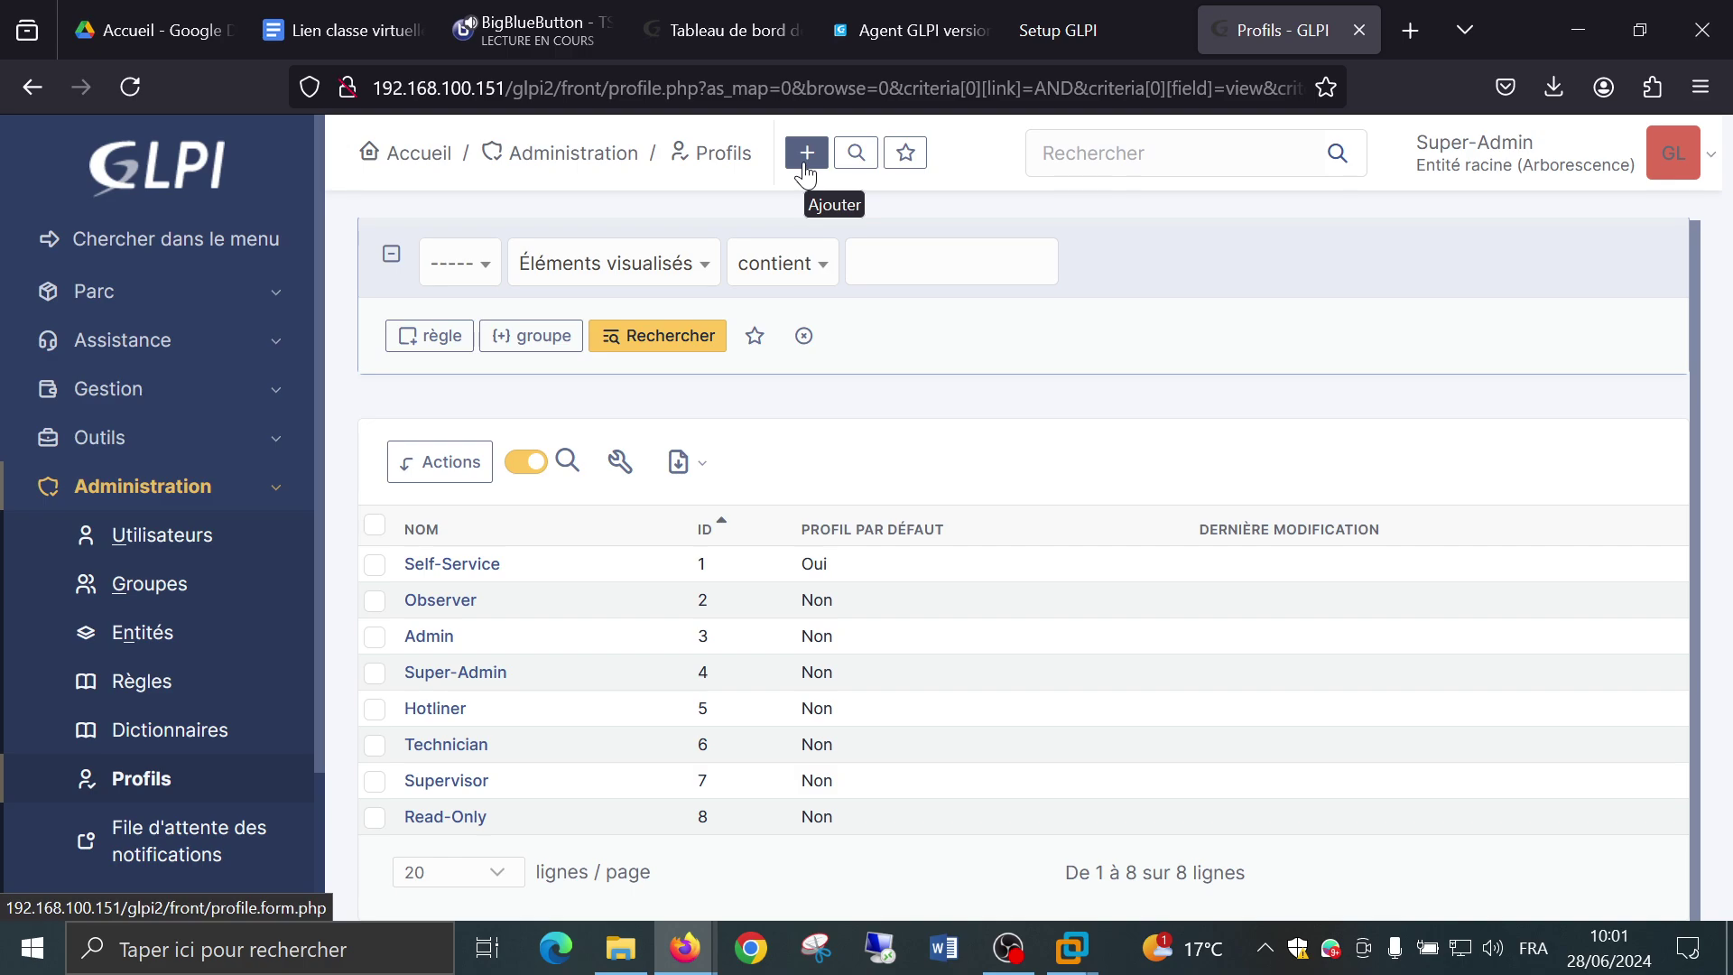
scroll(100, 774, down, 2)
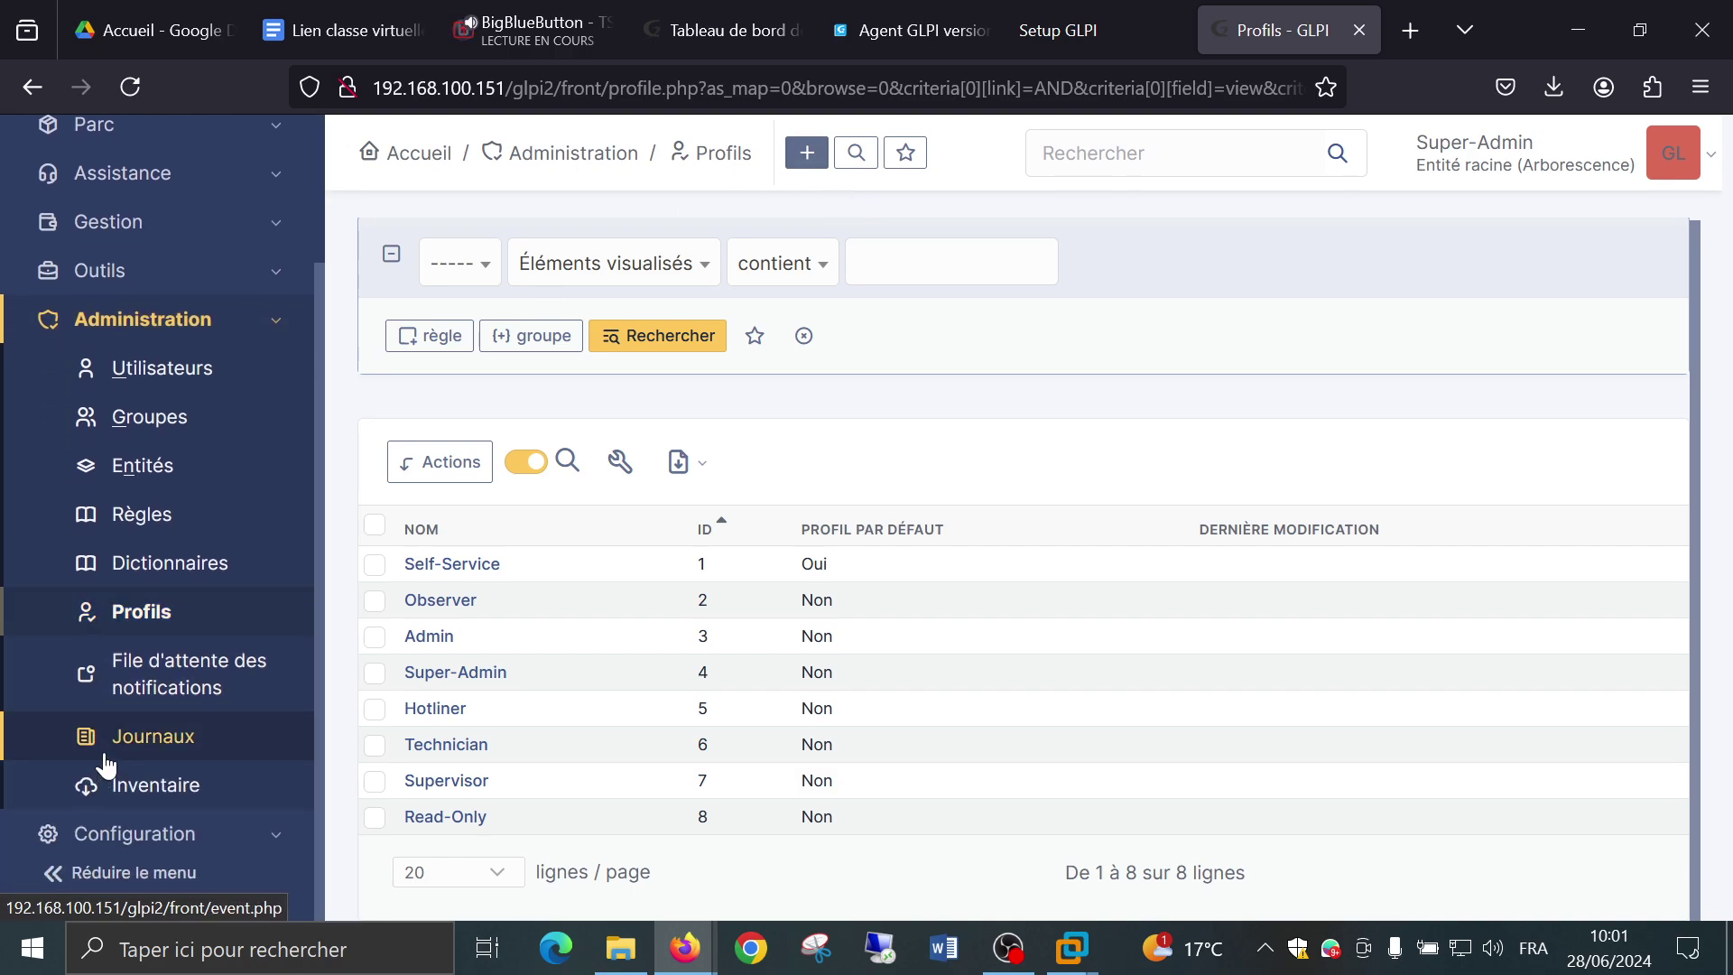
Open Administration > Journaux and set lines per page to the maximum to list every event.
click(140, 738)
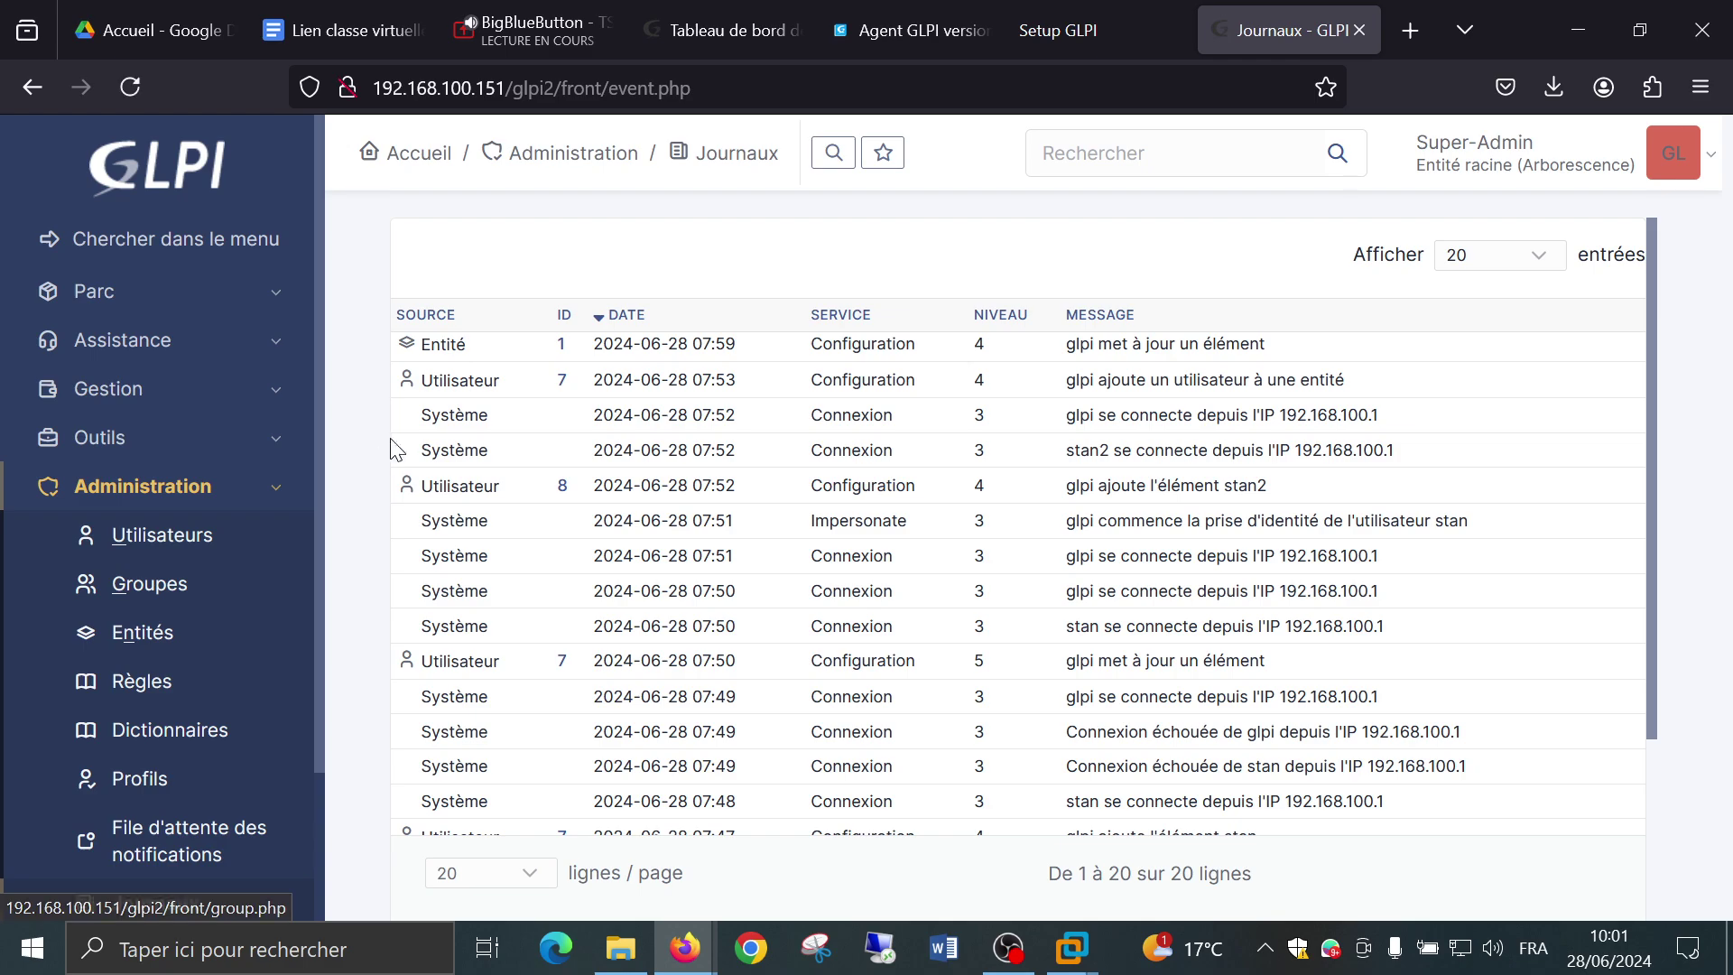
scroll(1004, 383, down, 3)
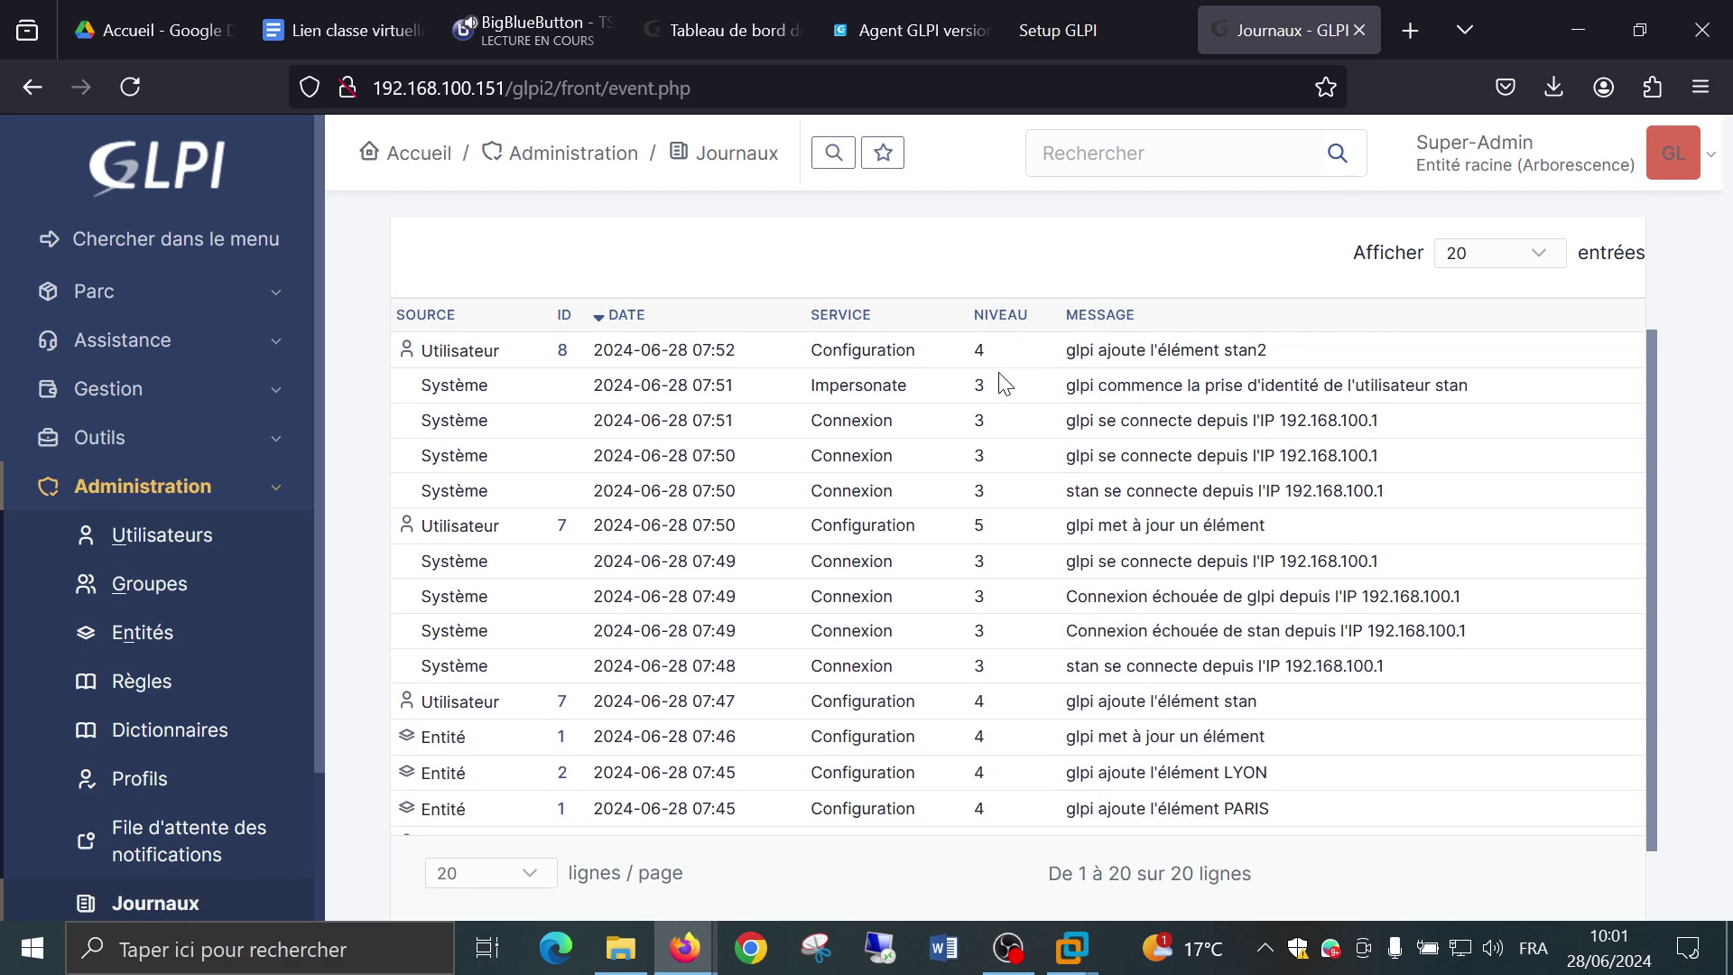
scroll(1004, 383, down, 2)
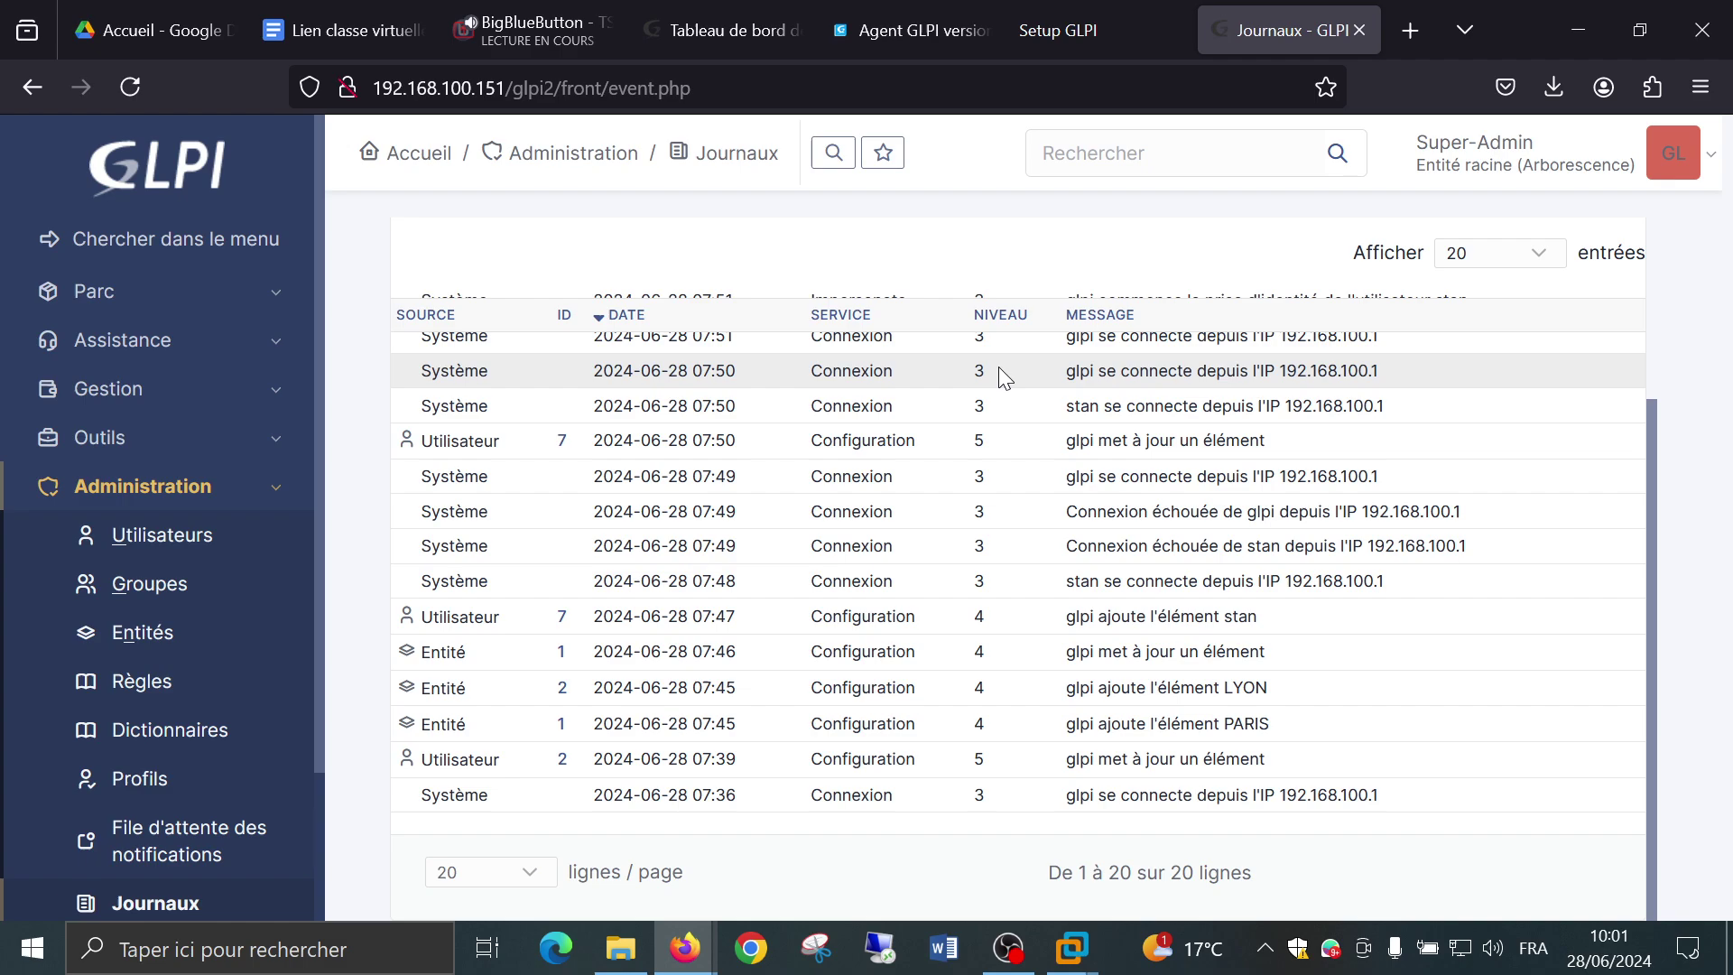
scroll(1004, 382, up, 4)
scroll(1004, 382, down, 4)
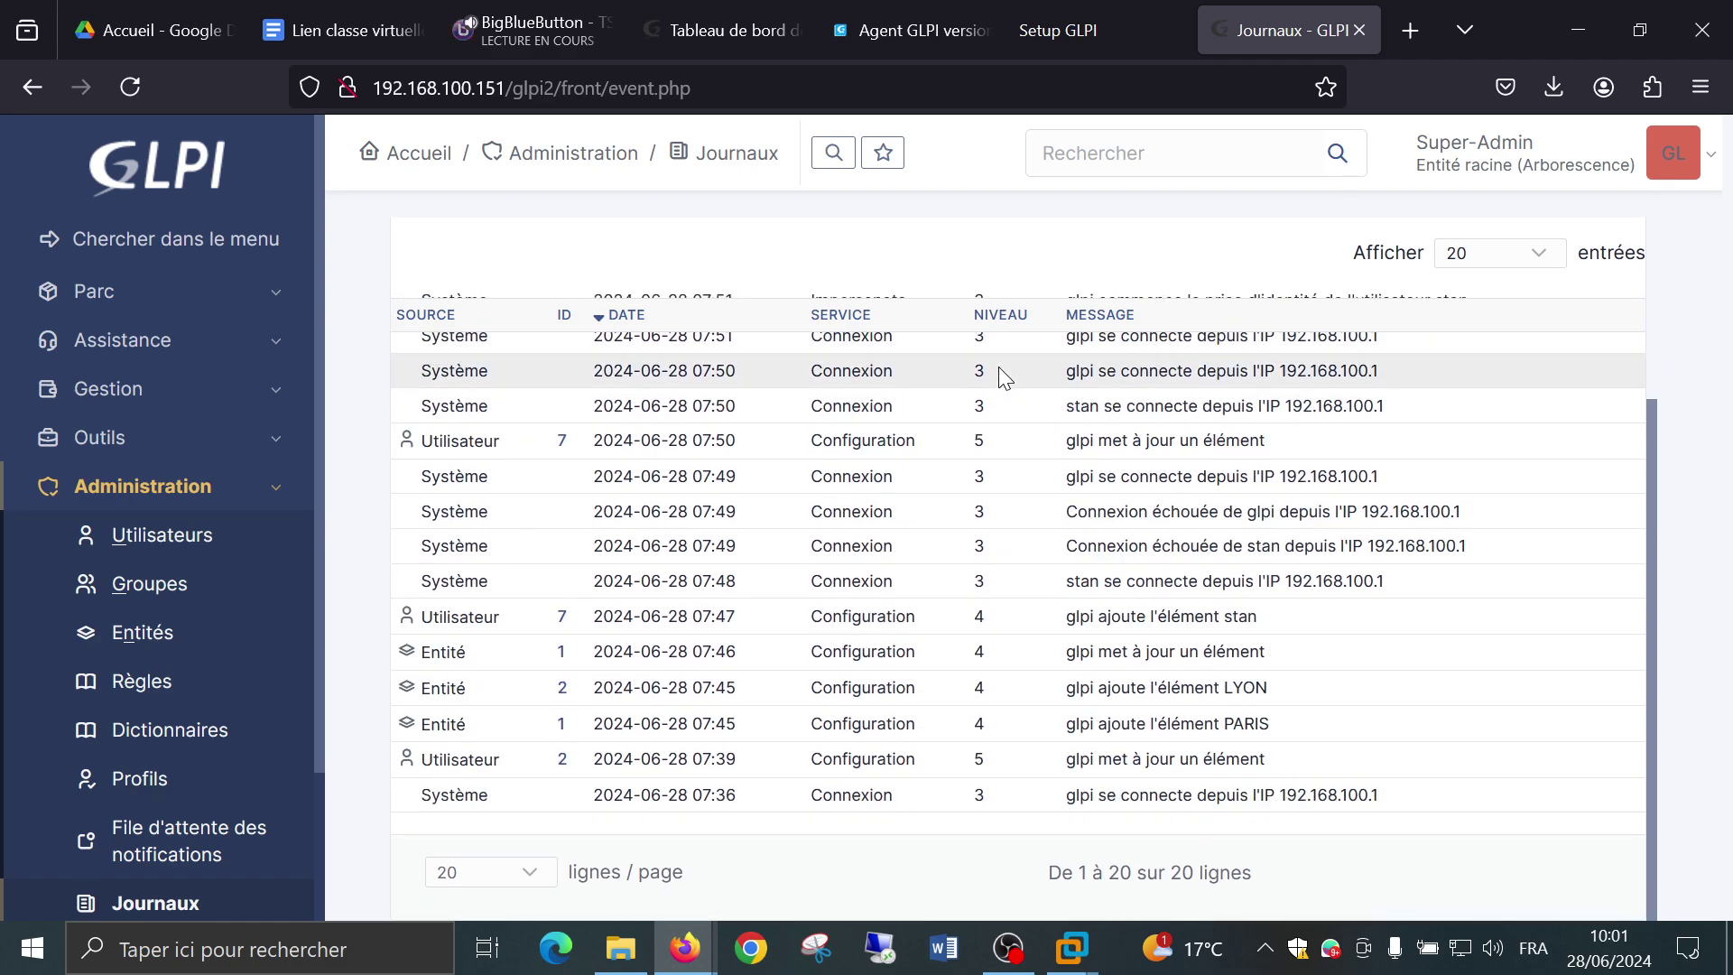
click(550, 867)
click(500, 831)
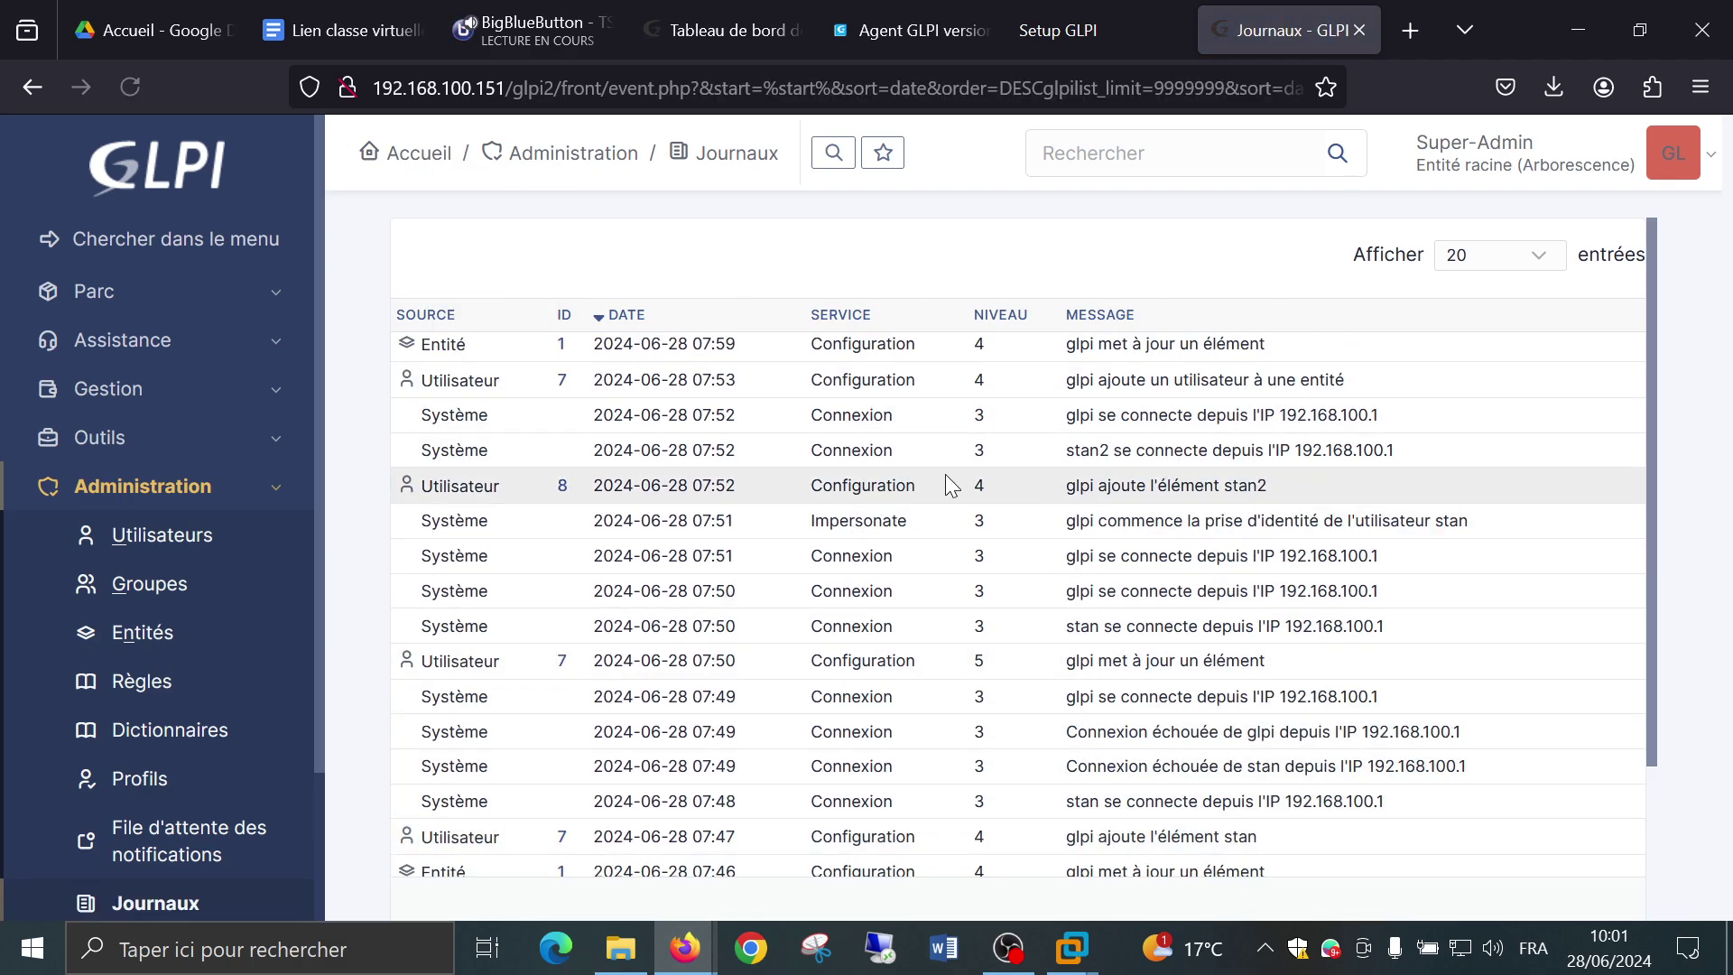
scroll(949, 484, down, 4)
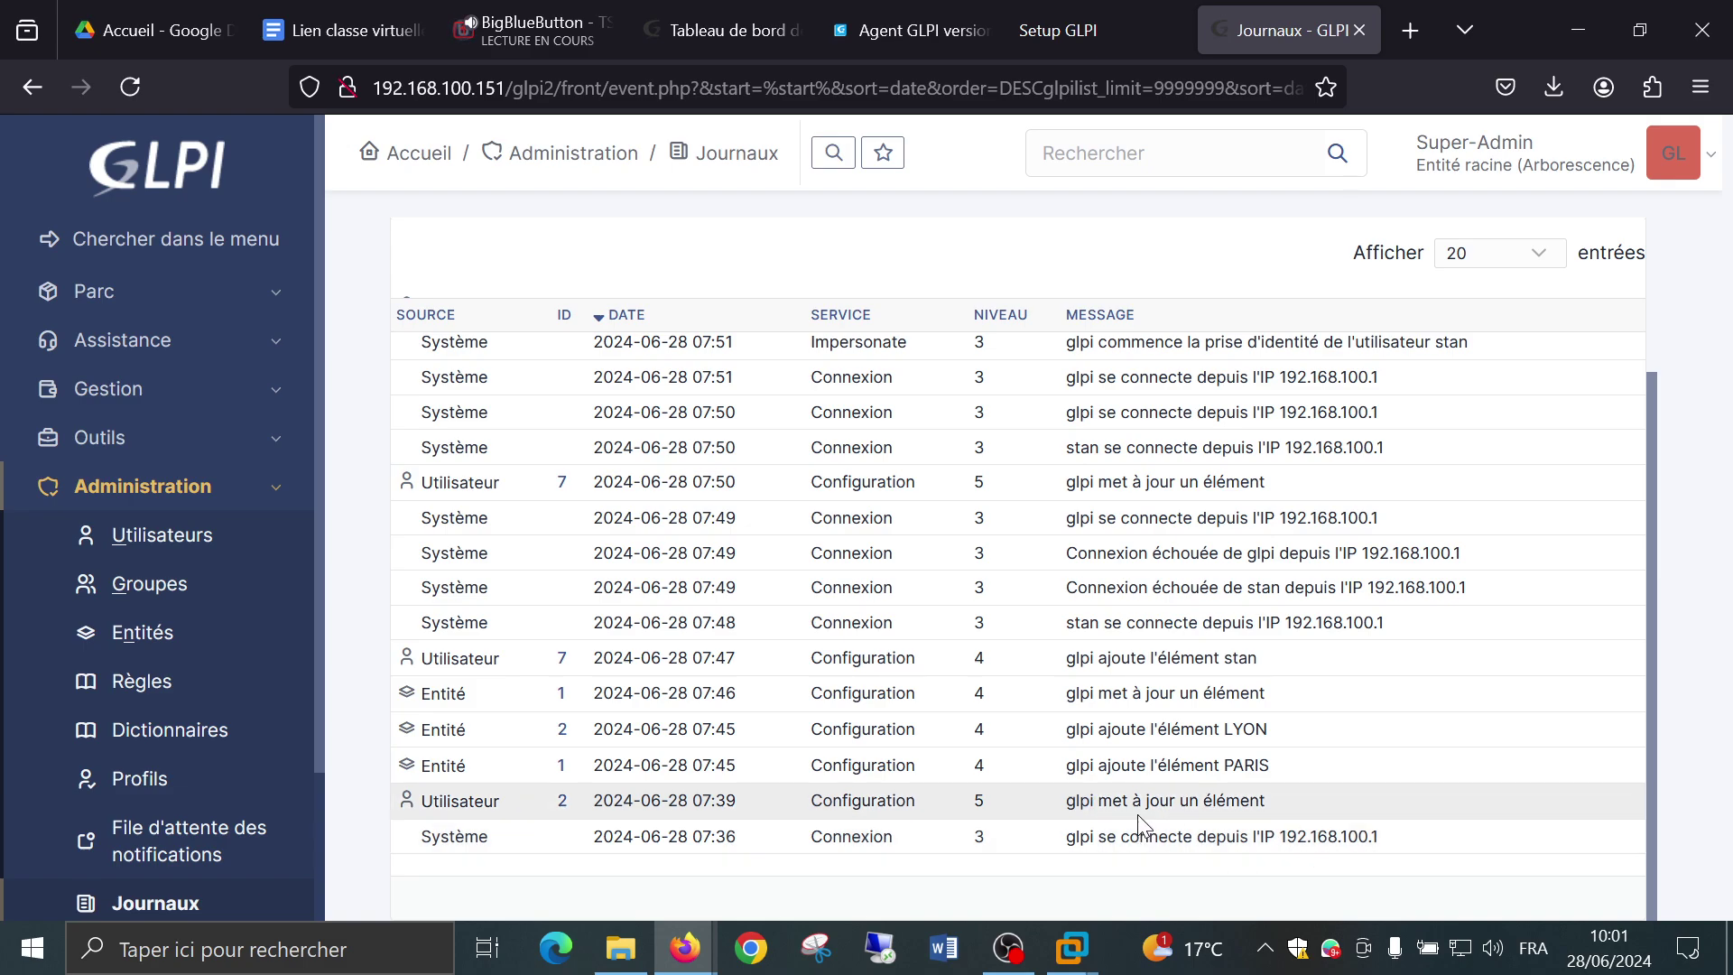
scroll(1118, 750, up, 3)
scroll(1121, 751, up, 1)
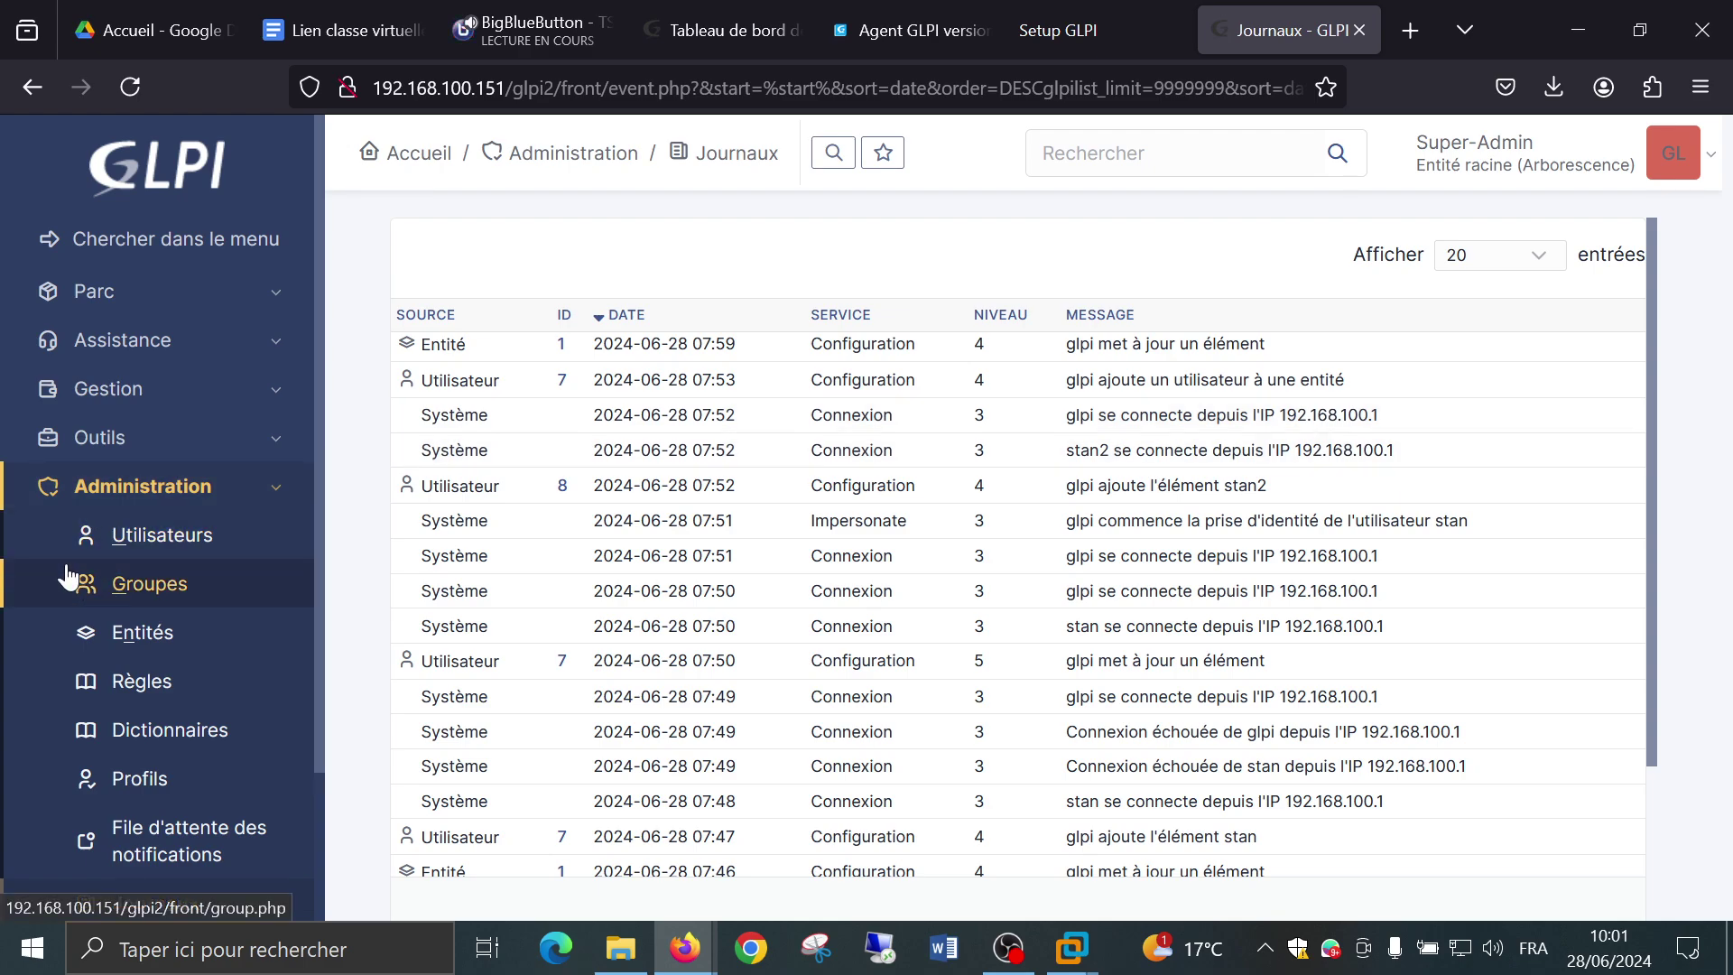
scroll(67, 569, down, 2)
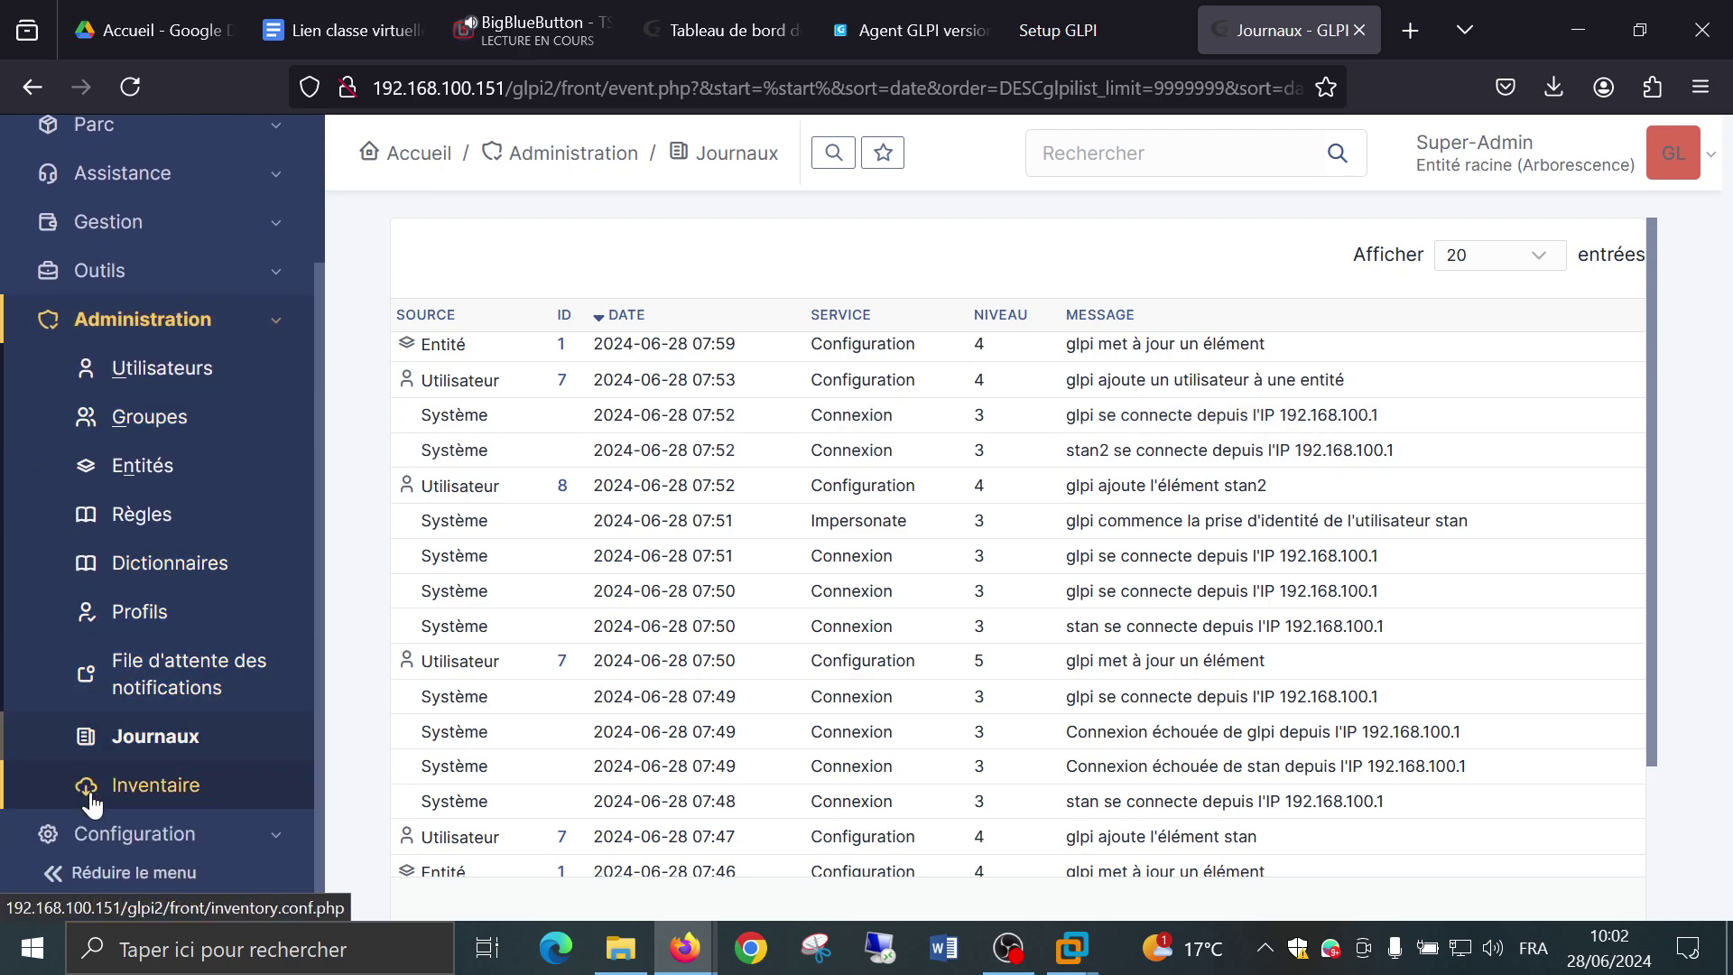
Turn on Activer l'inventaire in the Administration > Inventaire configuration.
click(179, 798)
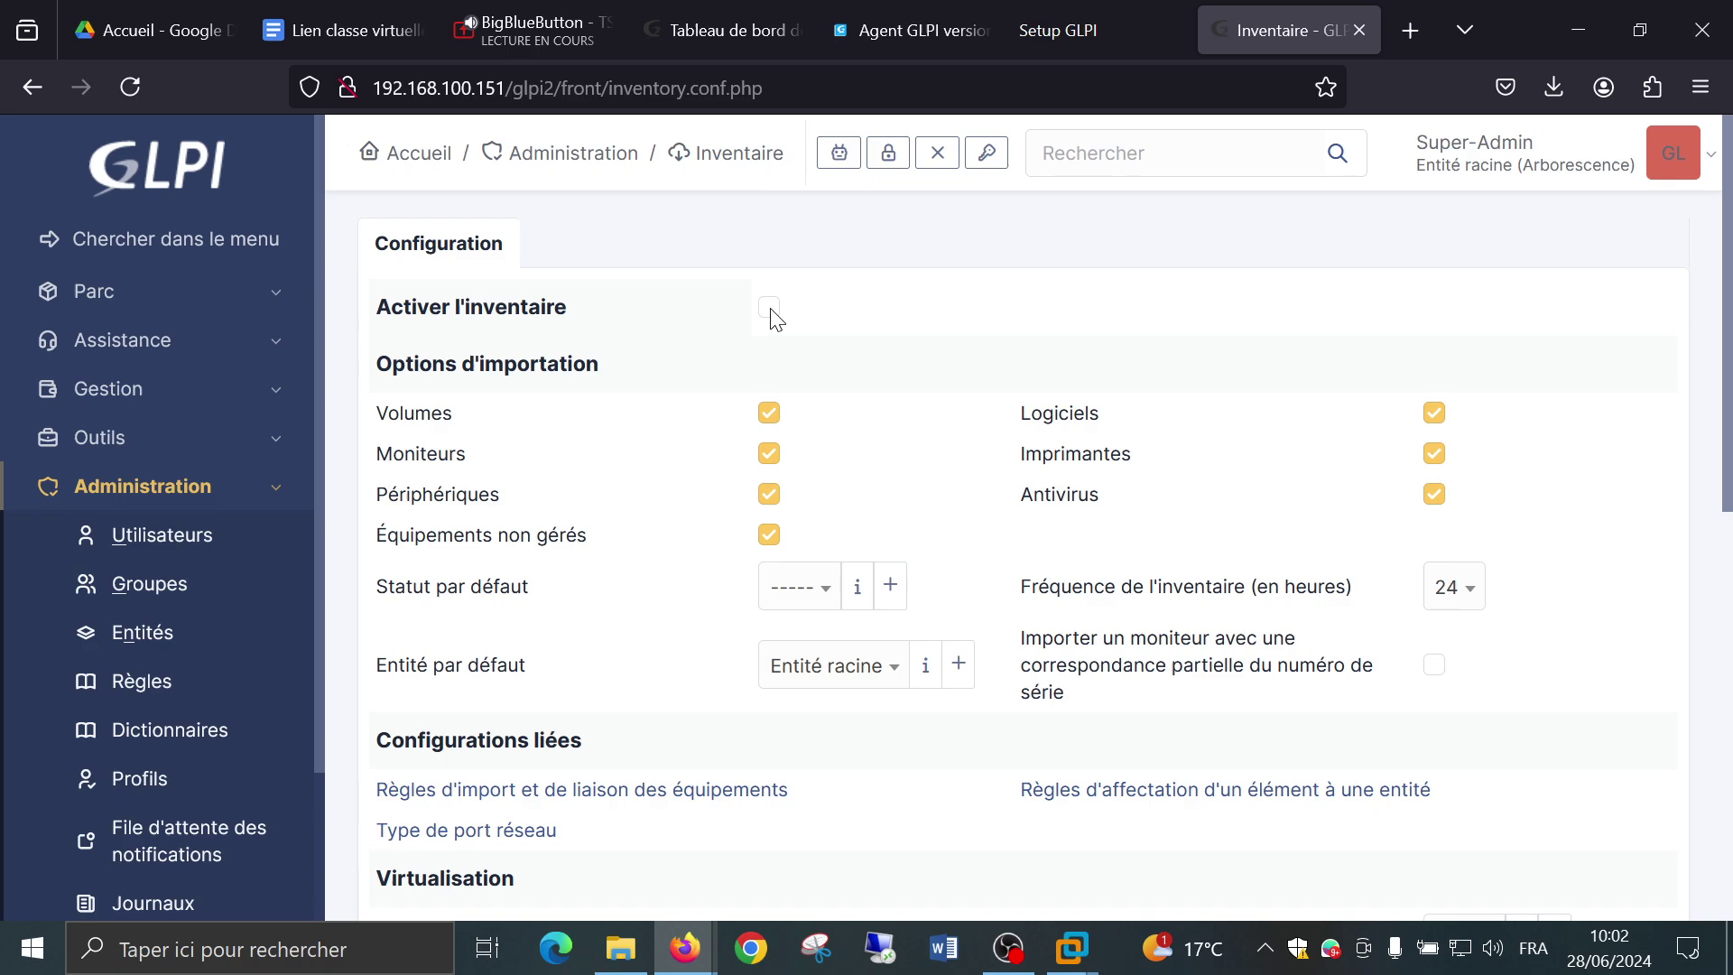
click(772, 310)
scroll(919, 312, down, 3)
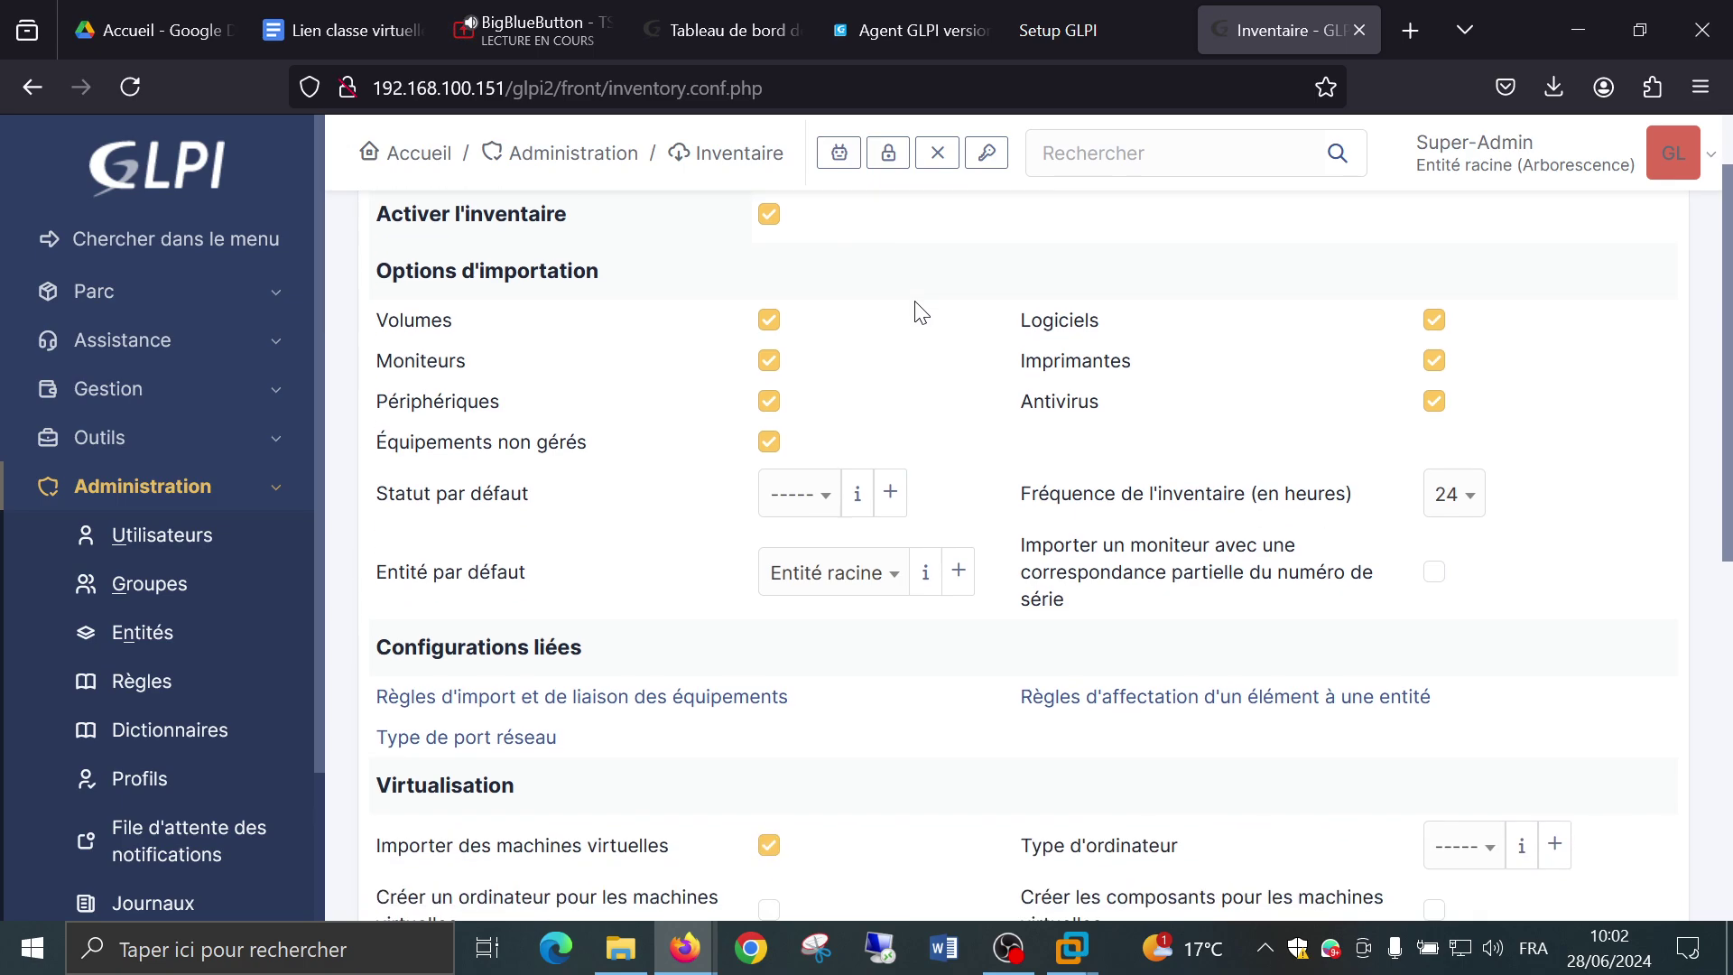
scroll(916, 312, up, 3)
scroll(909, 308, down, 3)
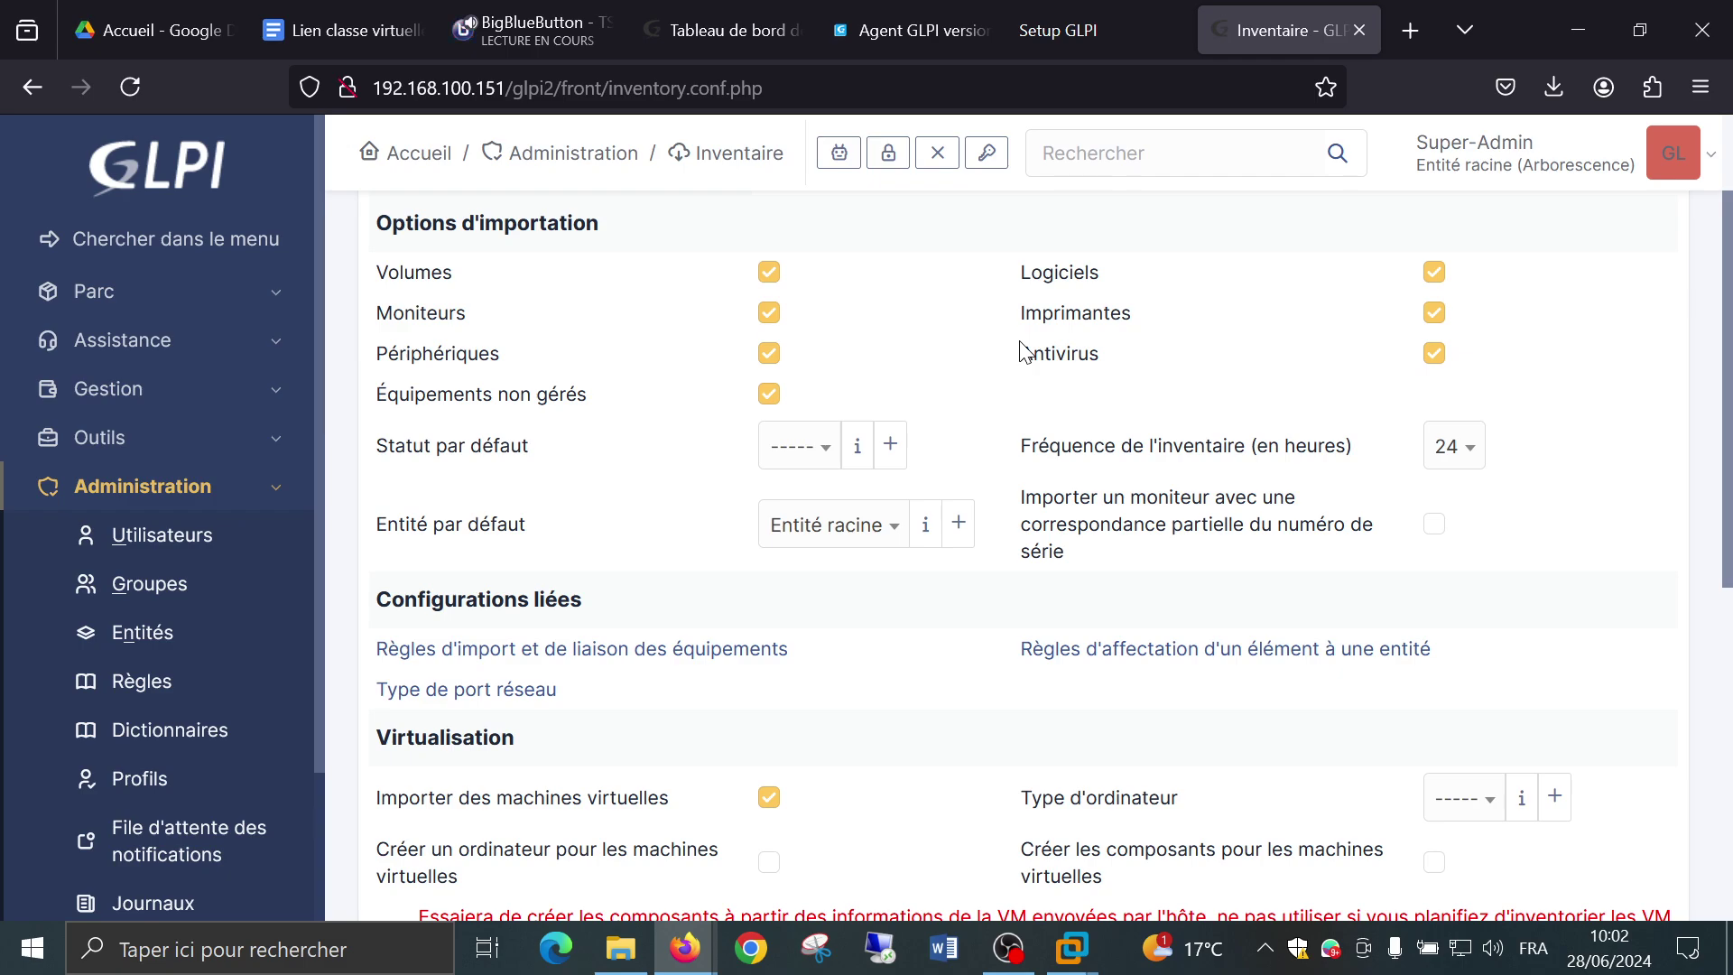
scroll(1021, 351, down, 3)
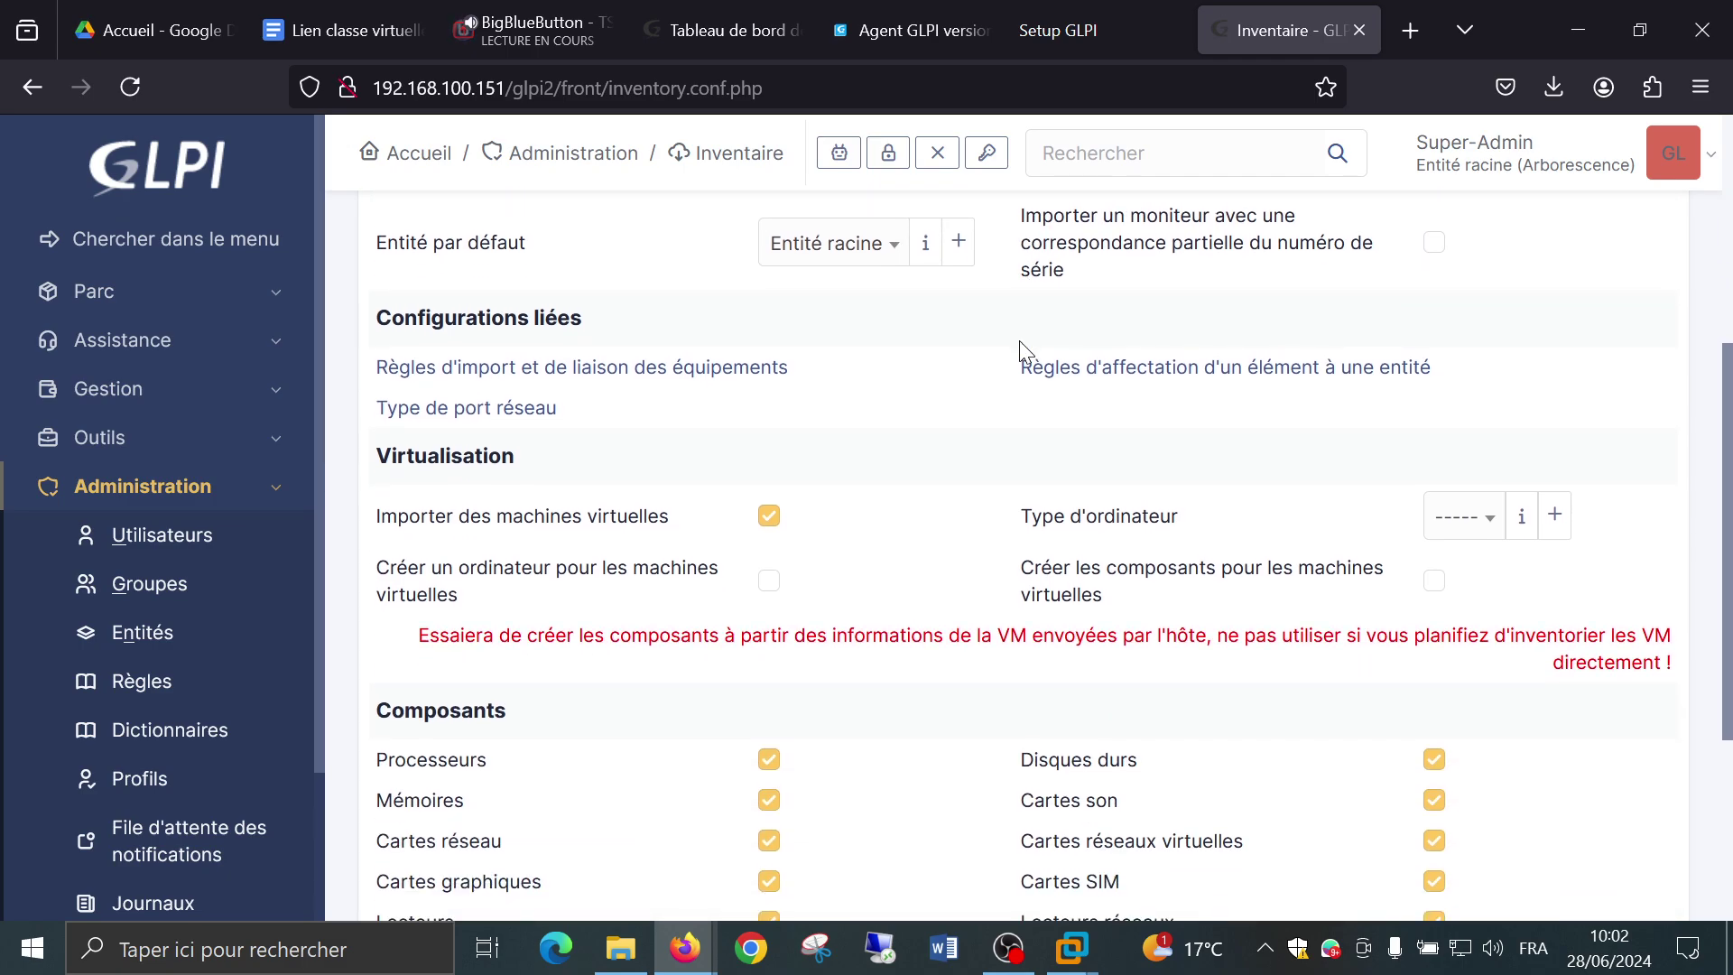
Keep Entité racine as the default entity and save the inventory configuration.
click(849, 245)
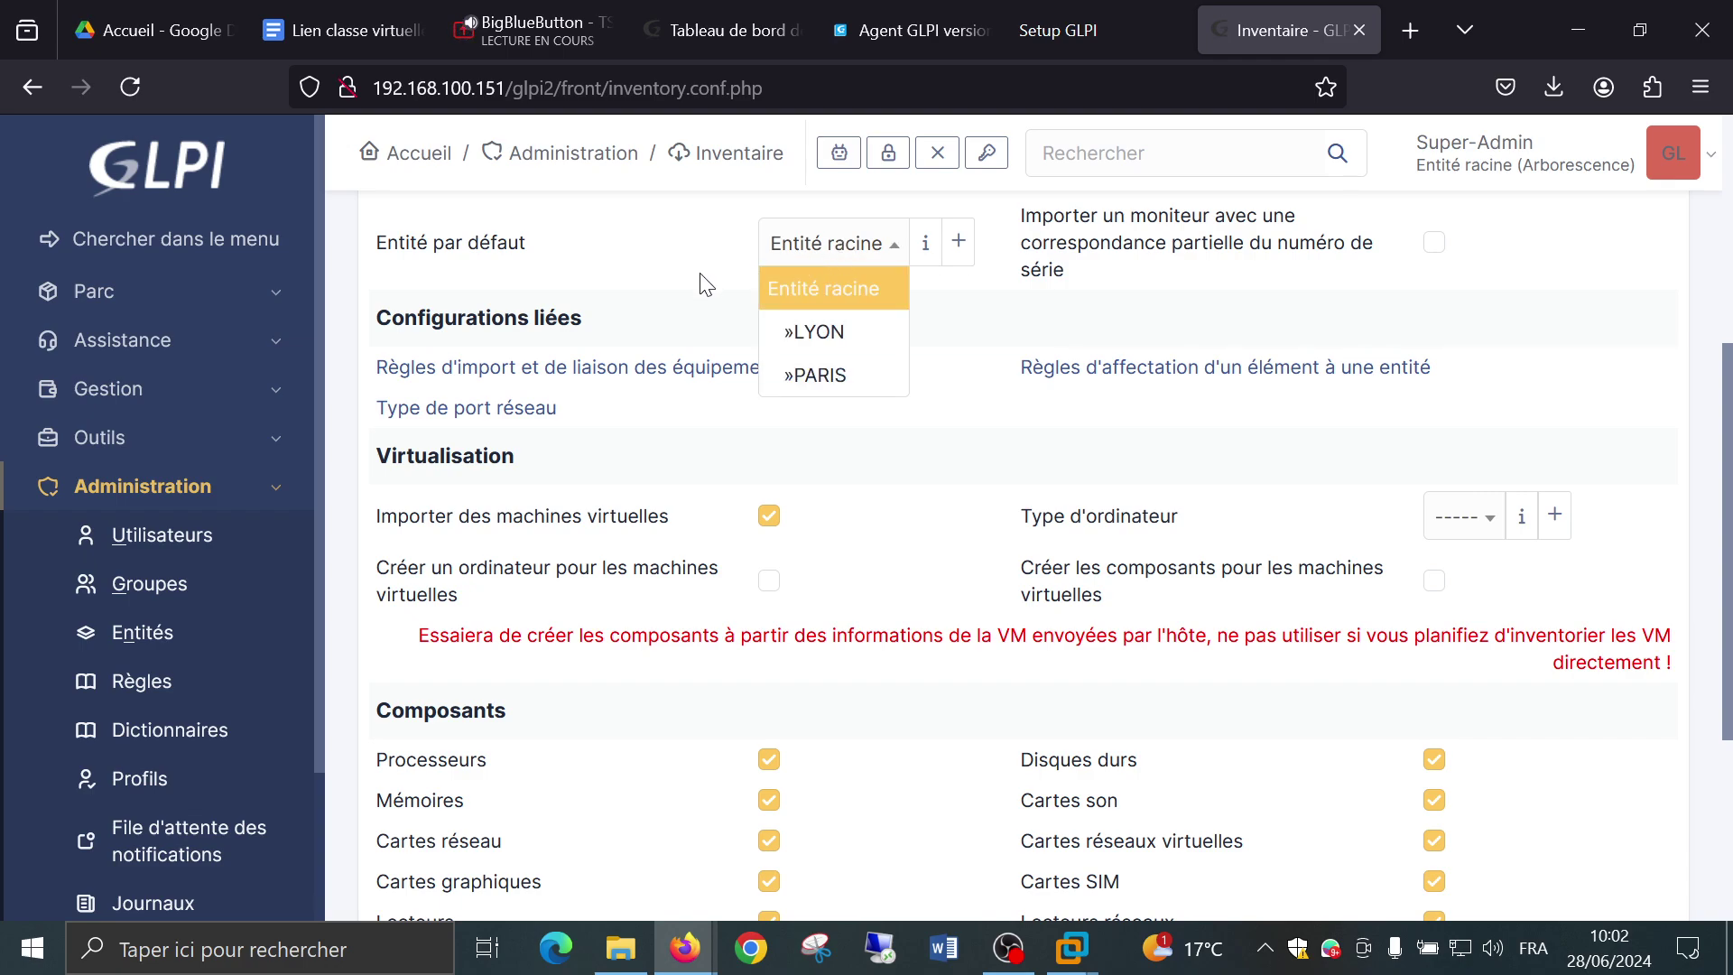
click(707, 285)
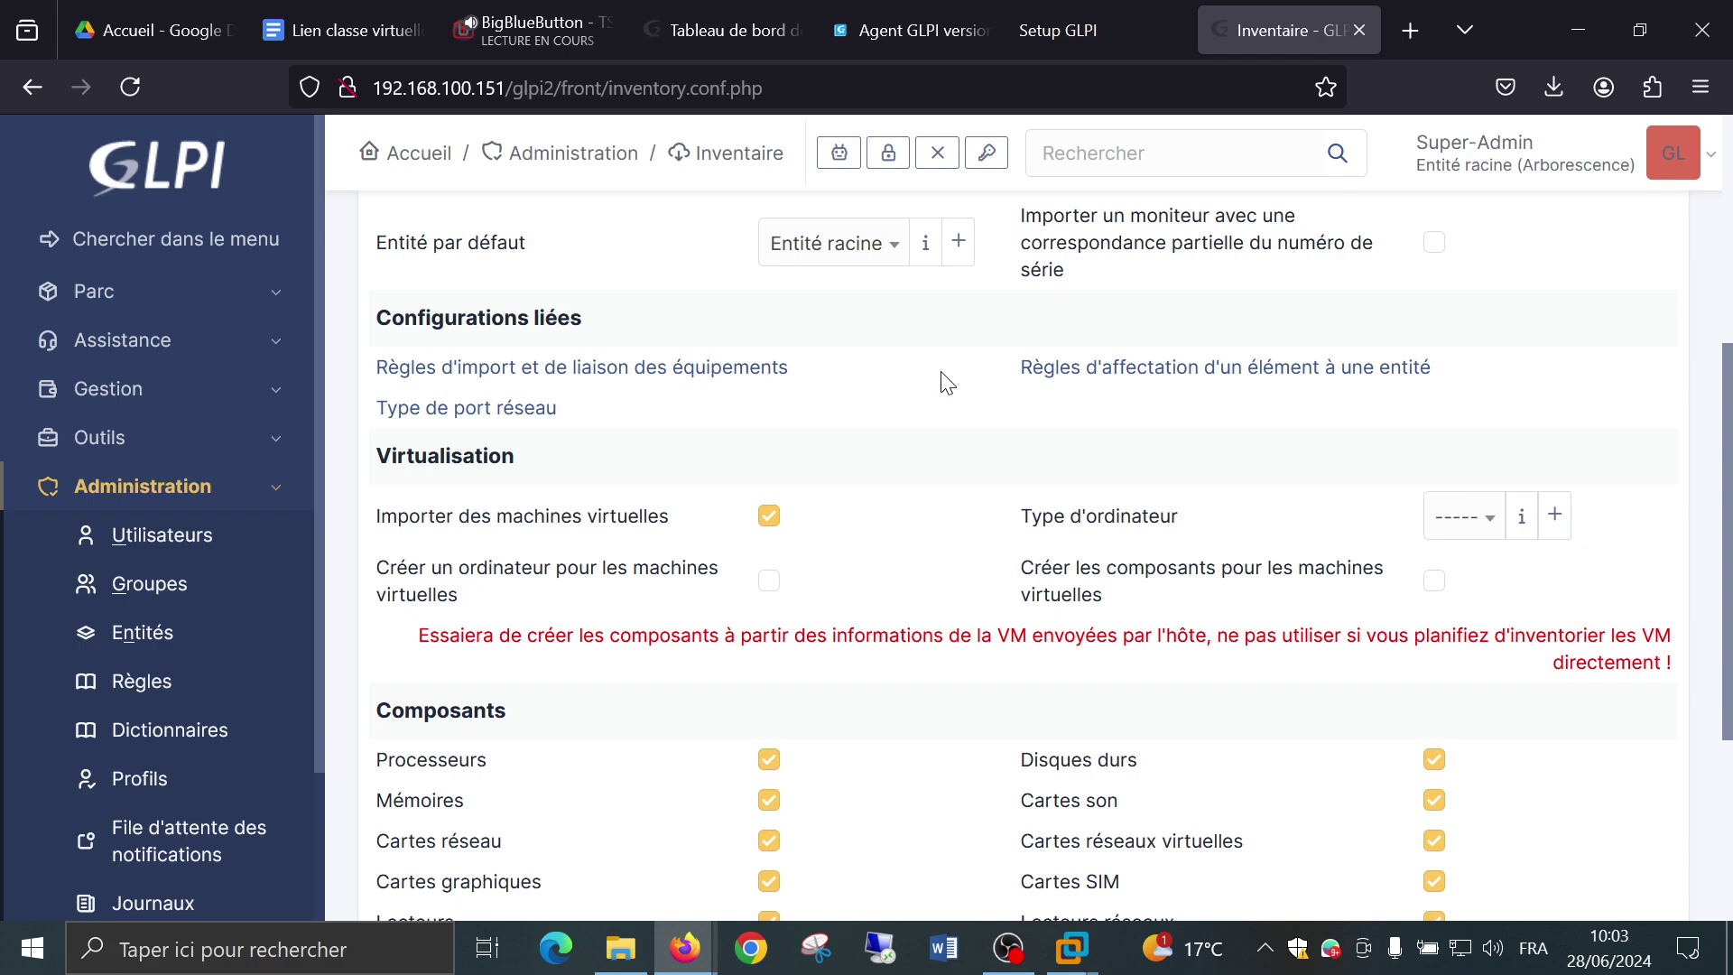
scroll(946, 382, down, 3)
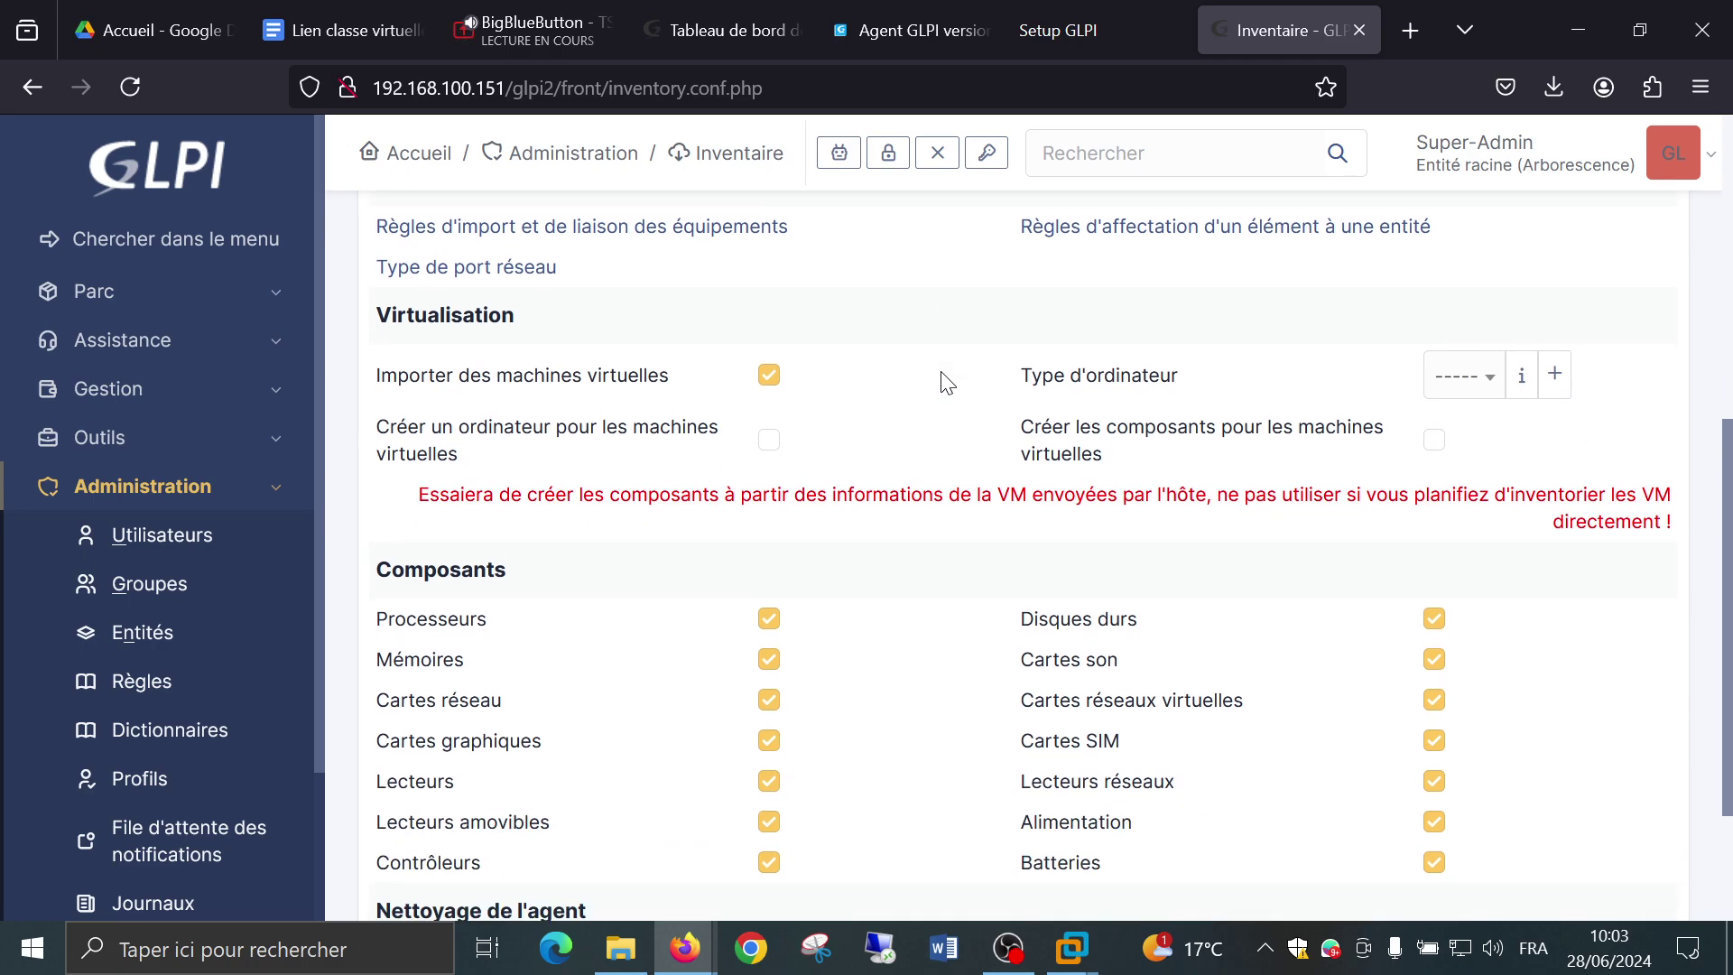
scroll(945, 382, down, 3)
scroll(945, 382, up, 3)
scroll(880, 426, down, 3)
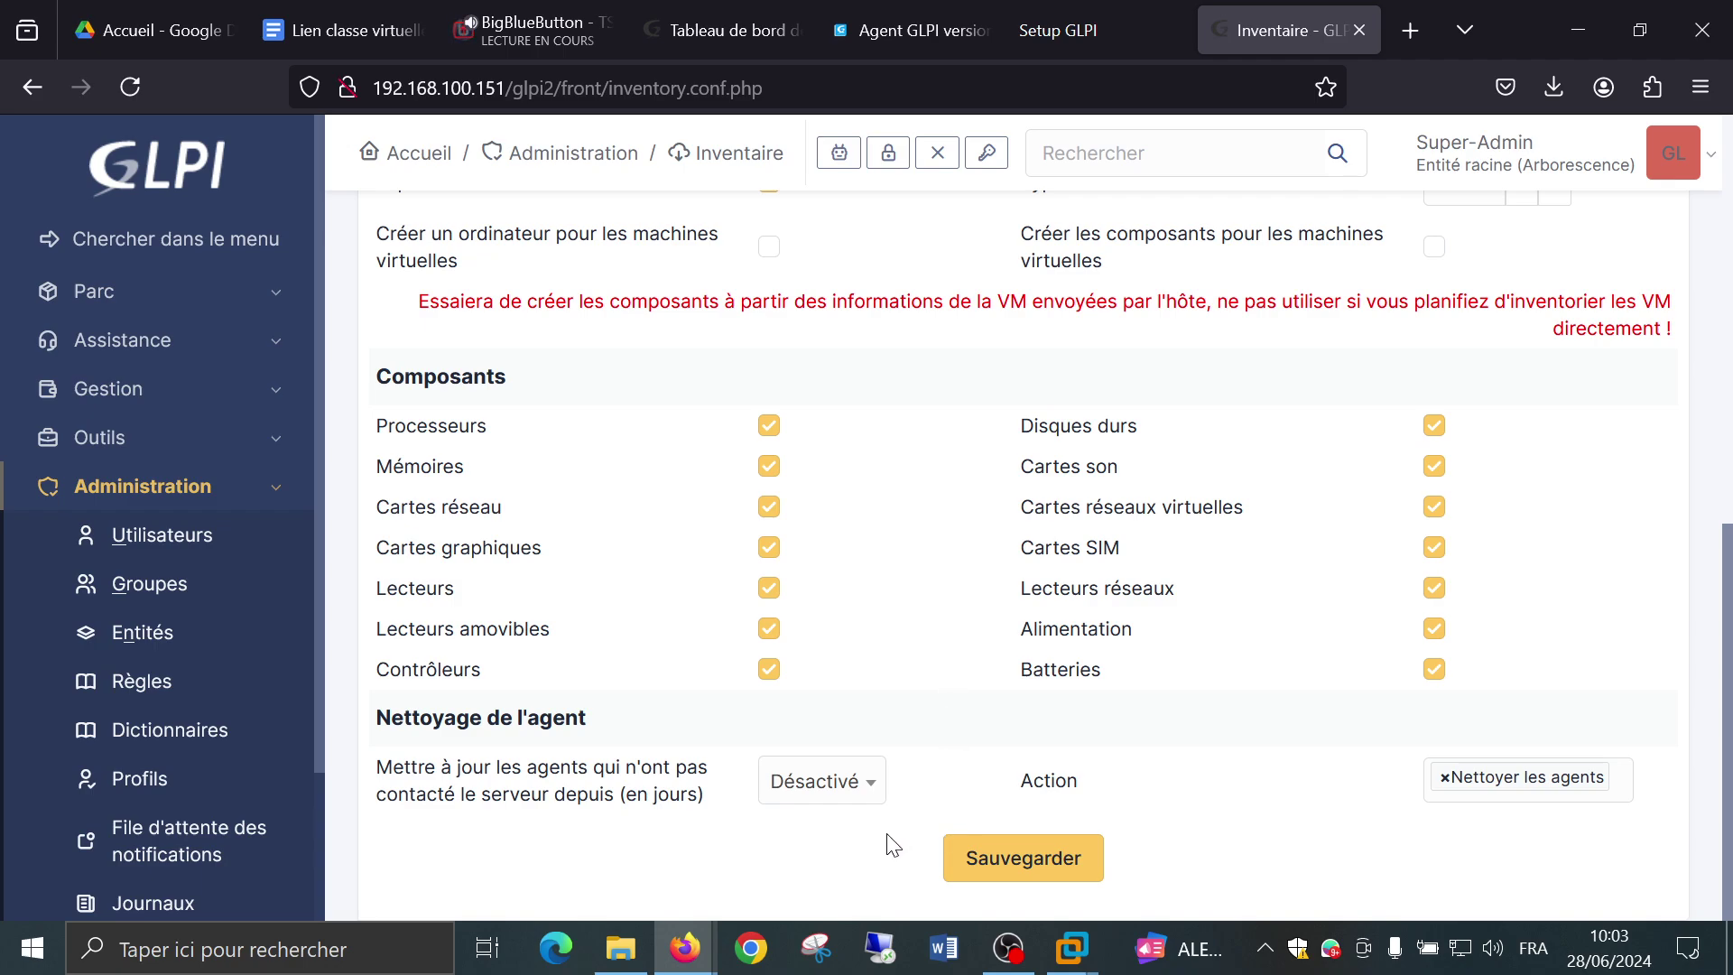
click(987, 858)
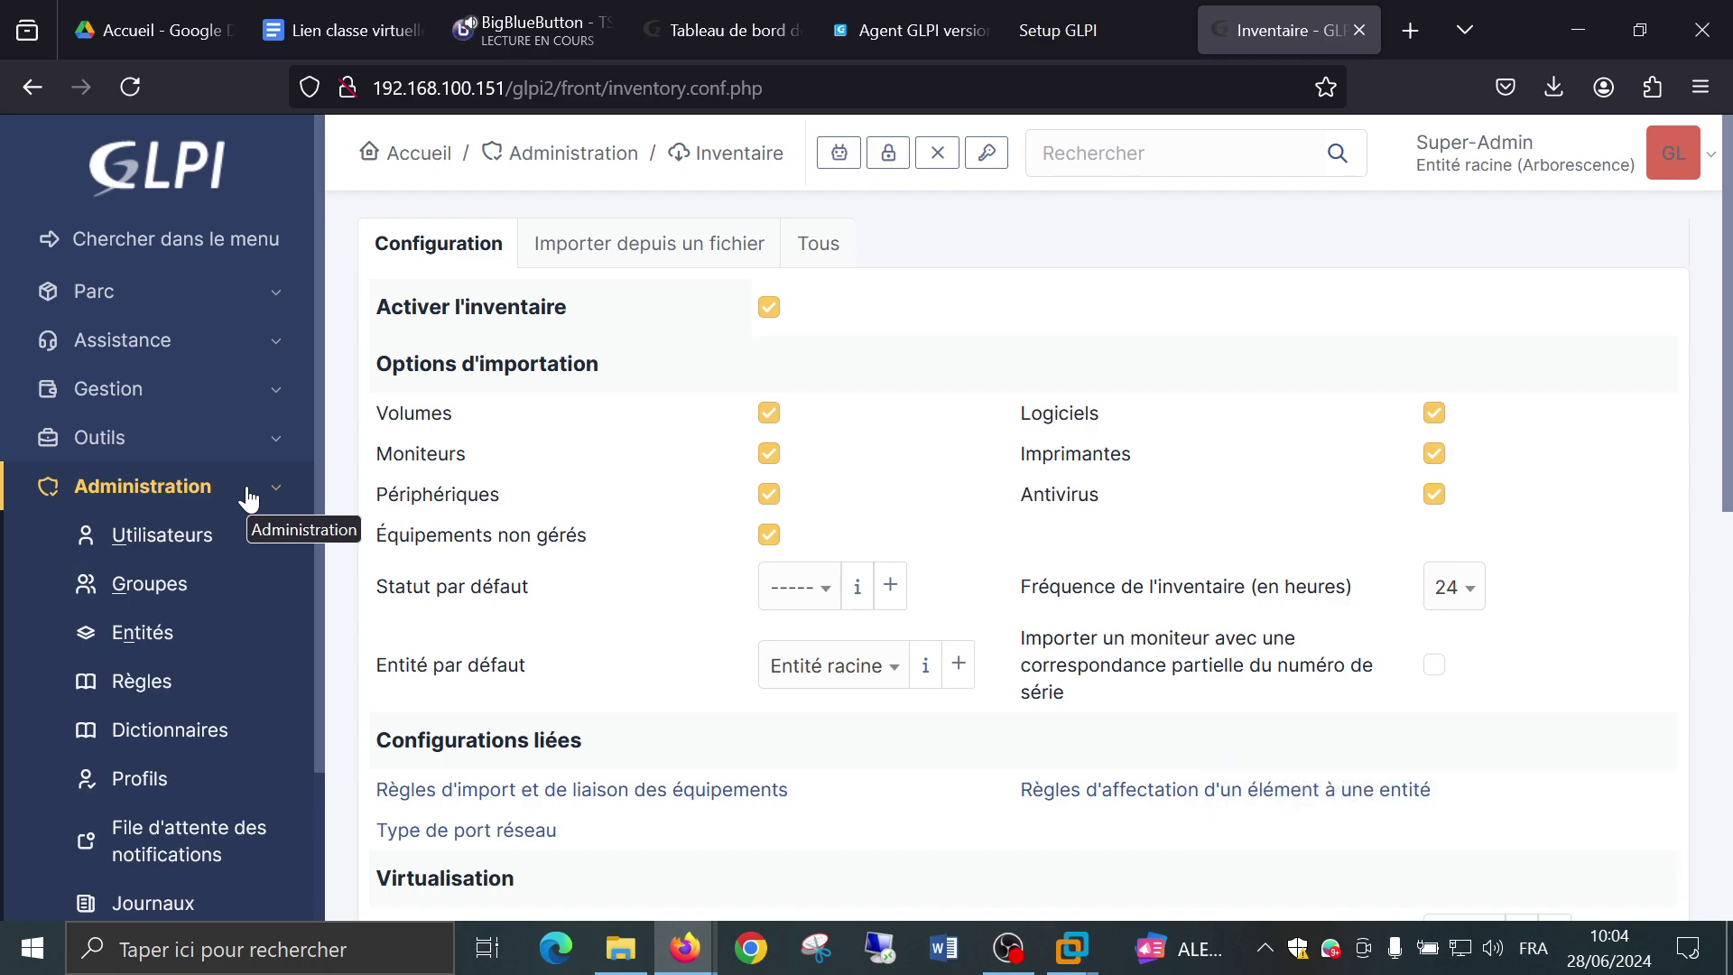
scroll(249, 505, down, 2)
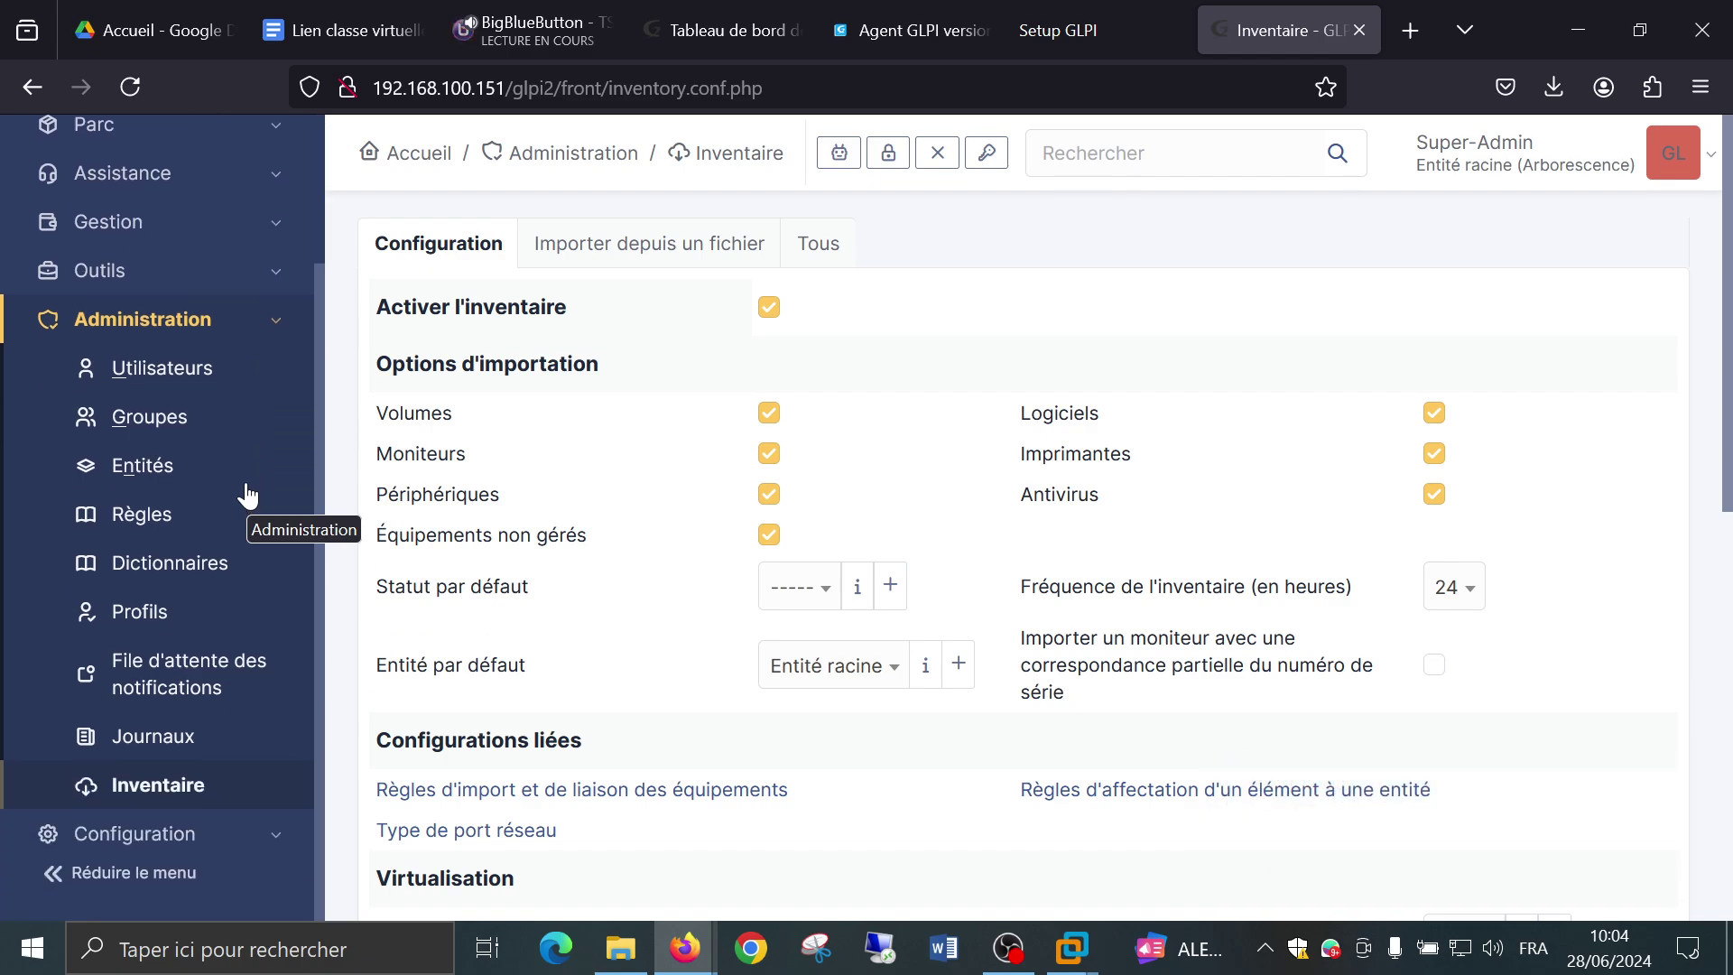
click(174, 785)
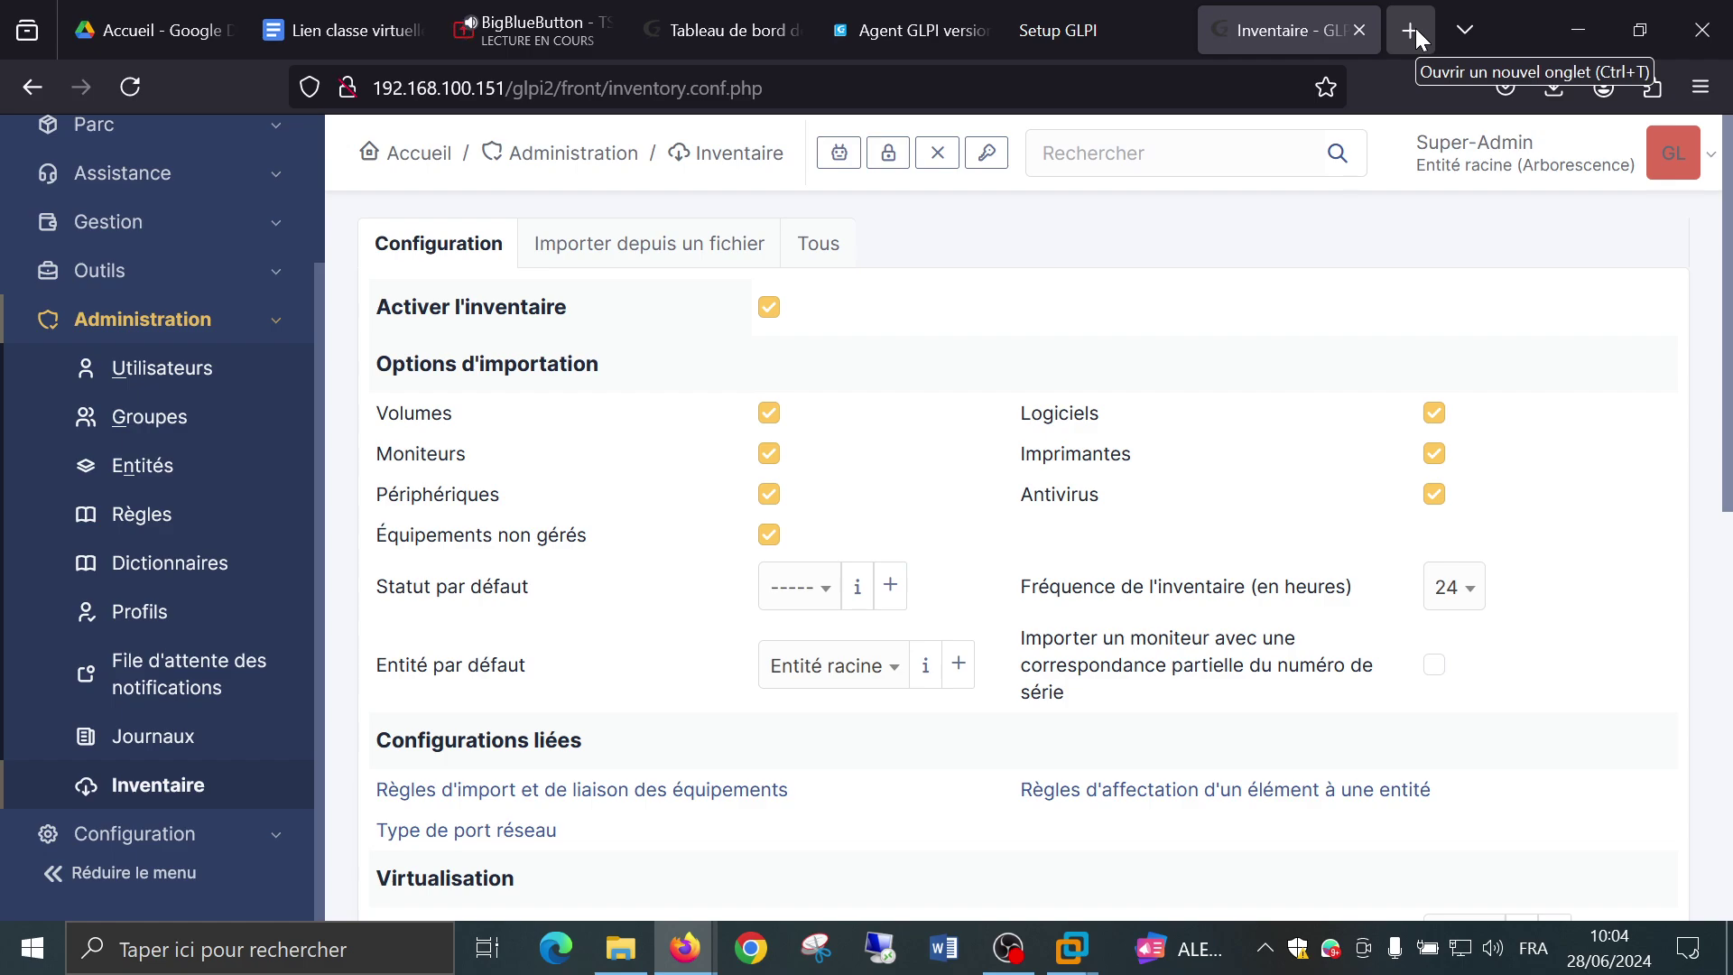
Search Google for 'glpi agent' in a new browser tab.
click(1415, 29)
click(1194, 76)
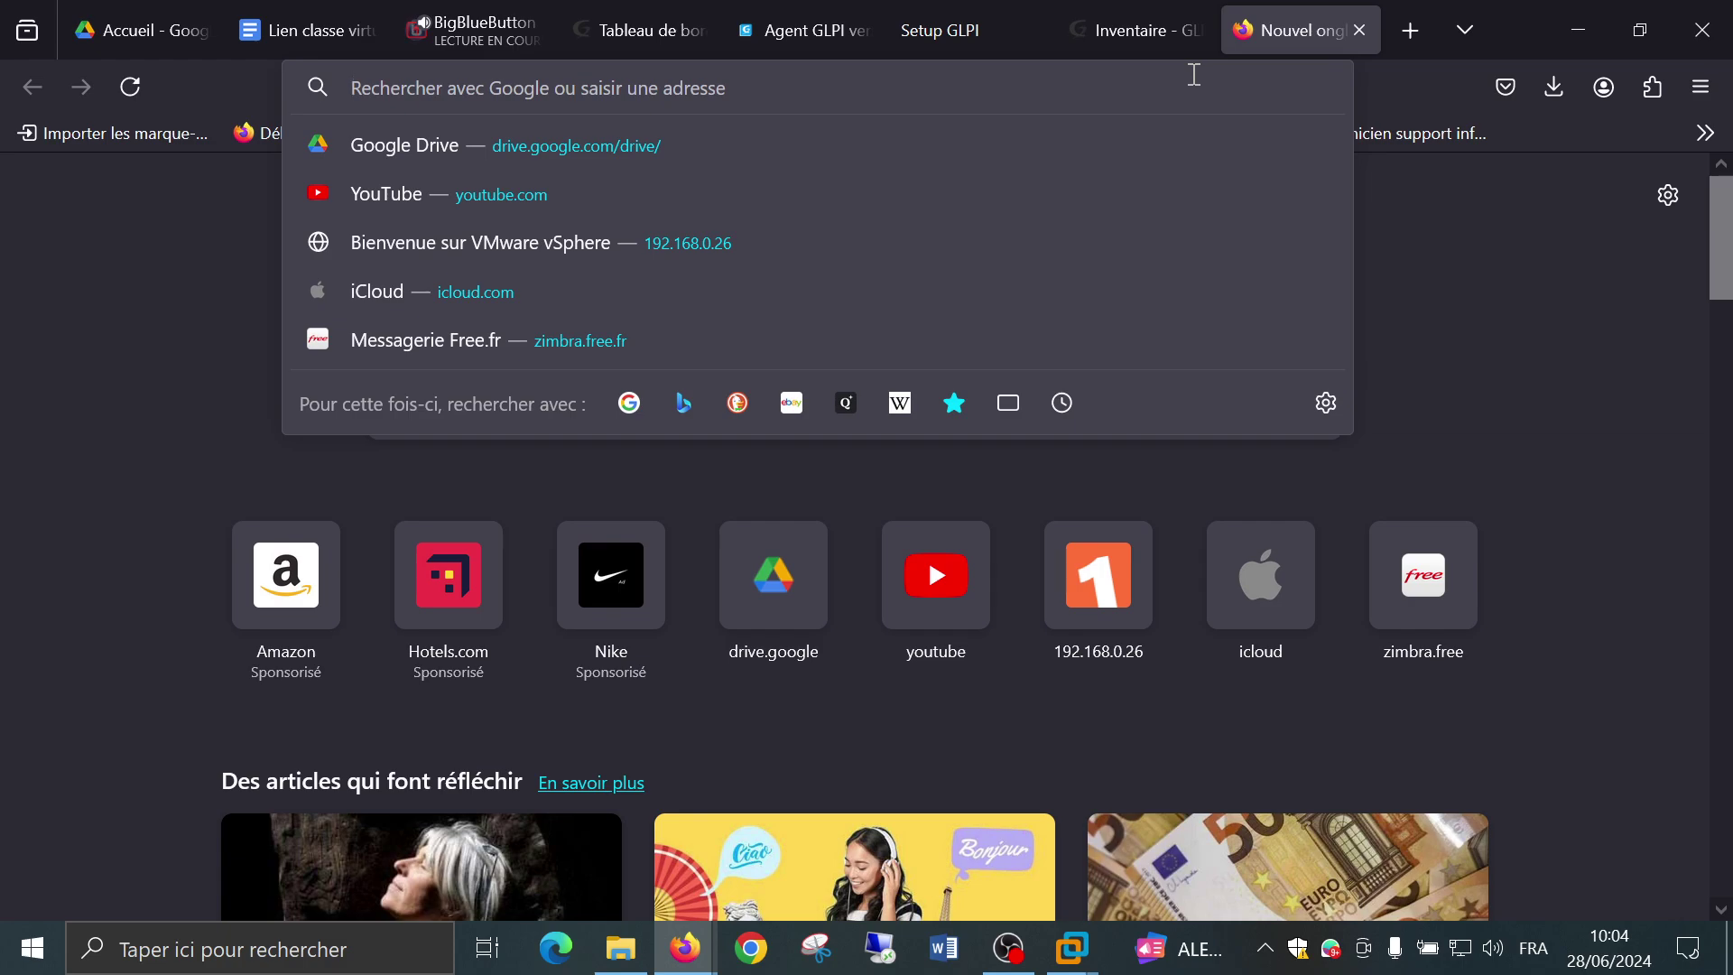
text(glpi )
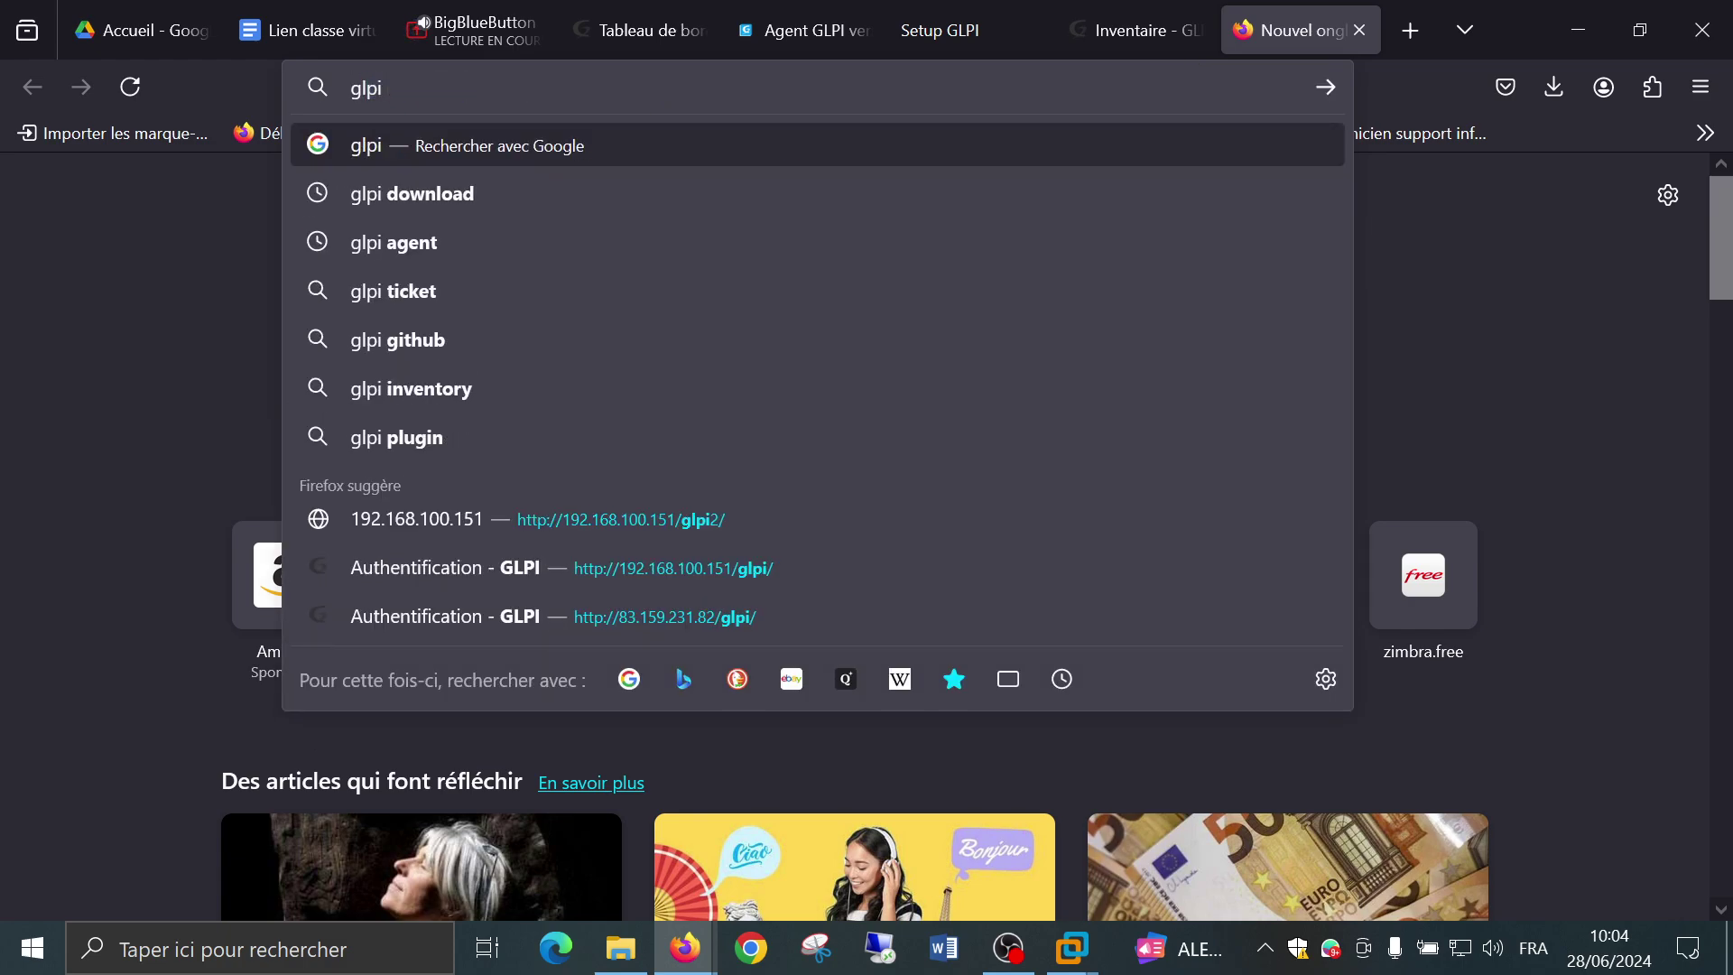
text(agent)
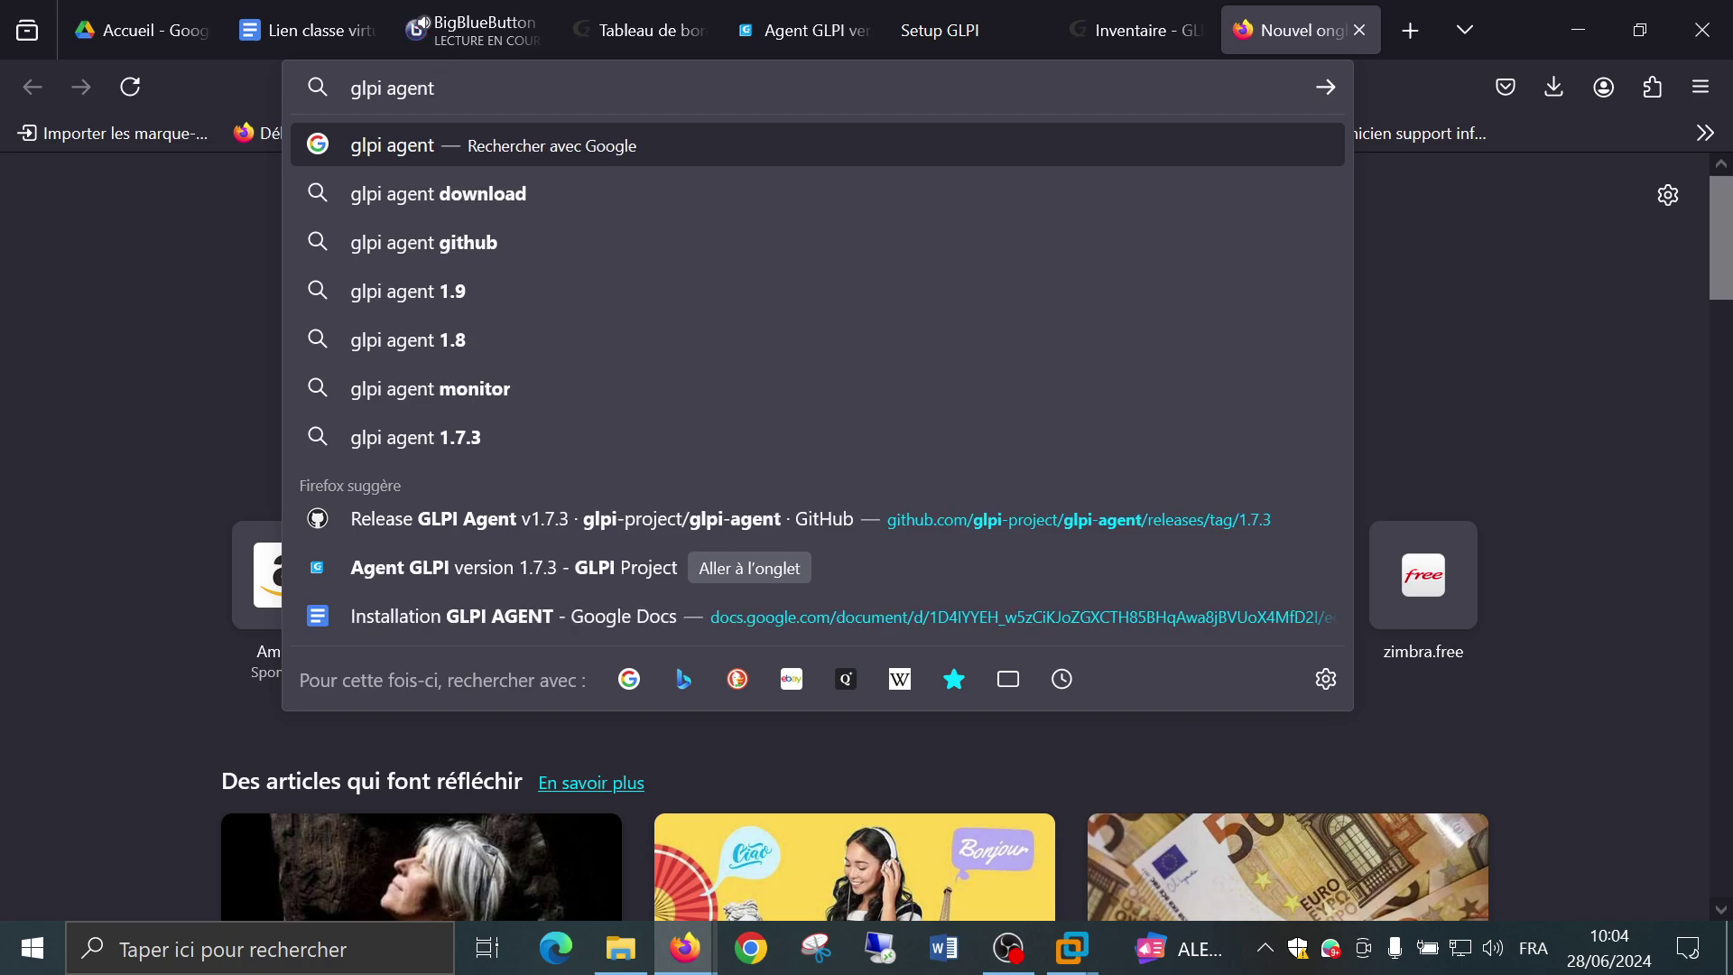
key(Return)
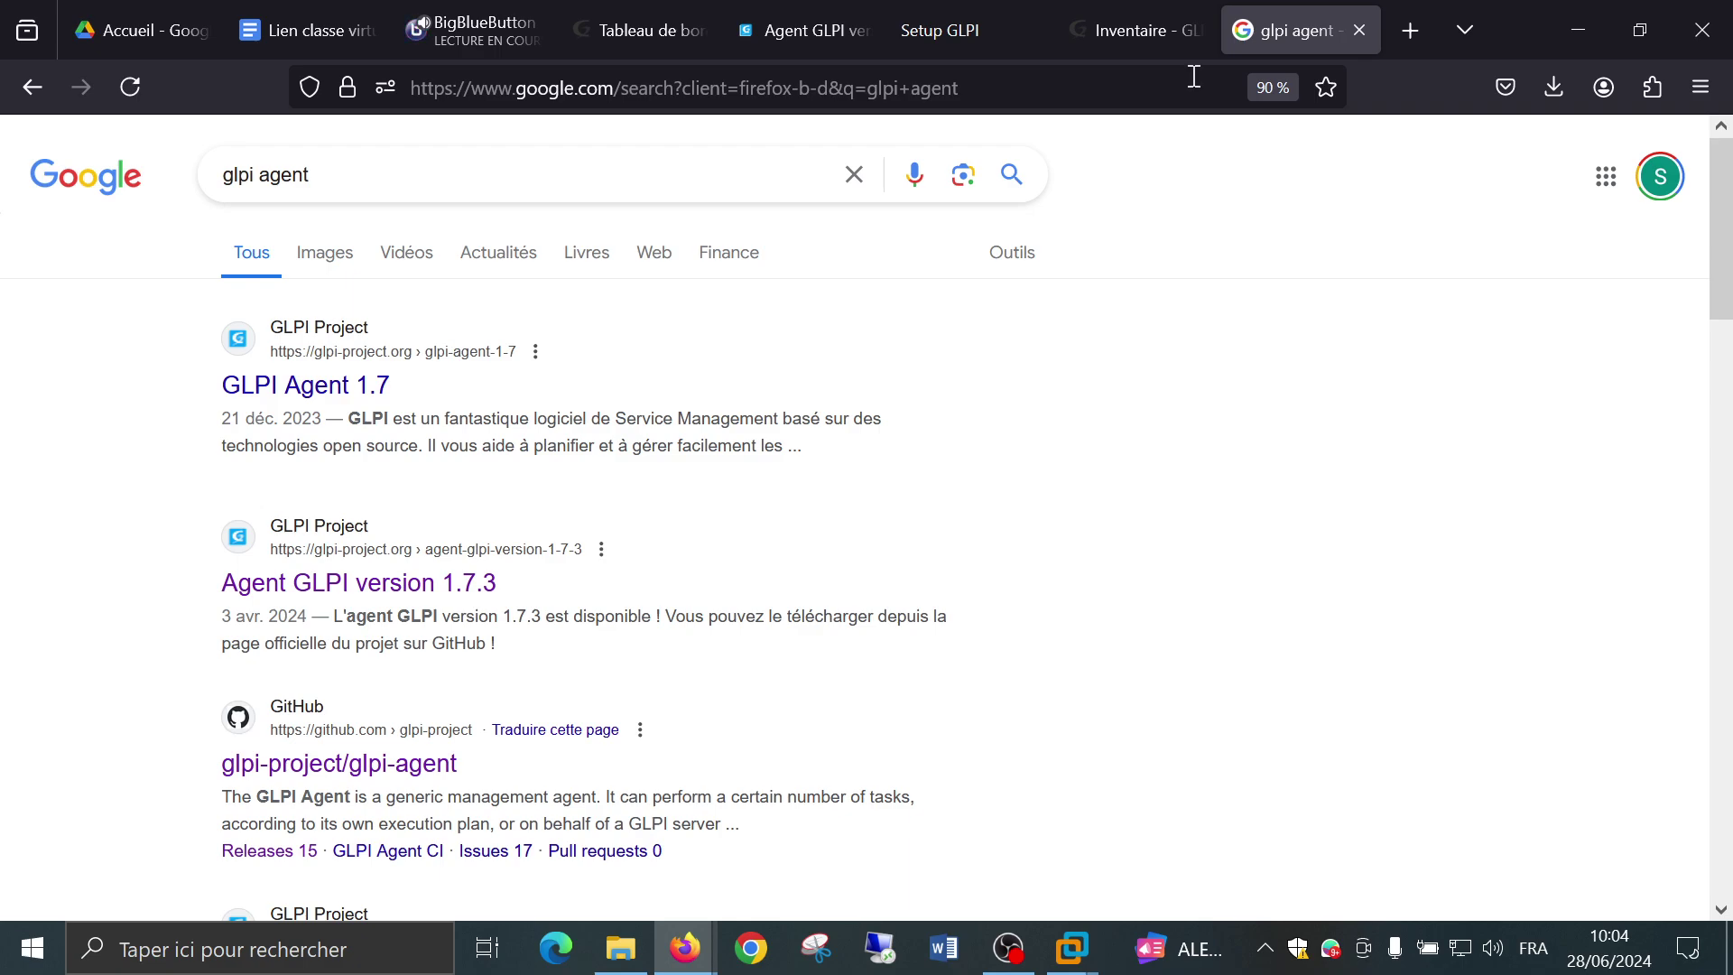
scroll(795, 659, down, 2)
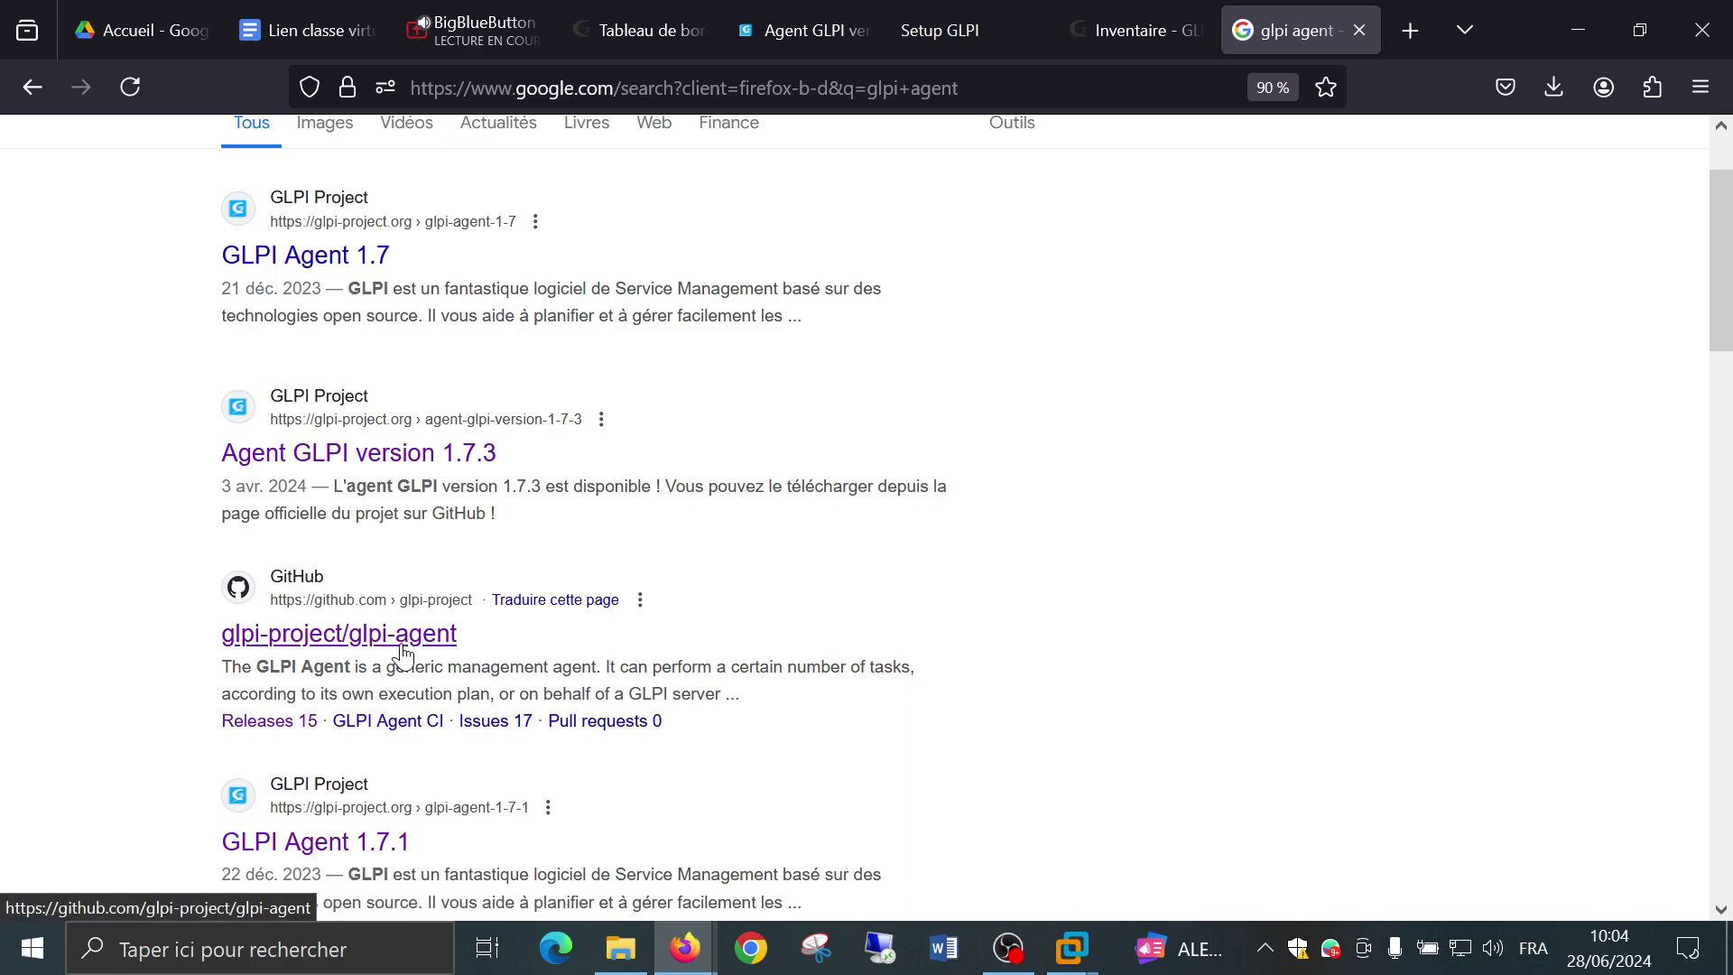
Open the glpi-project/glpi-agent GitHub repository and scroll to Releases showing v1.9 as Latest.
click(533, 641)
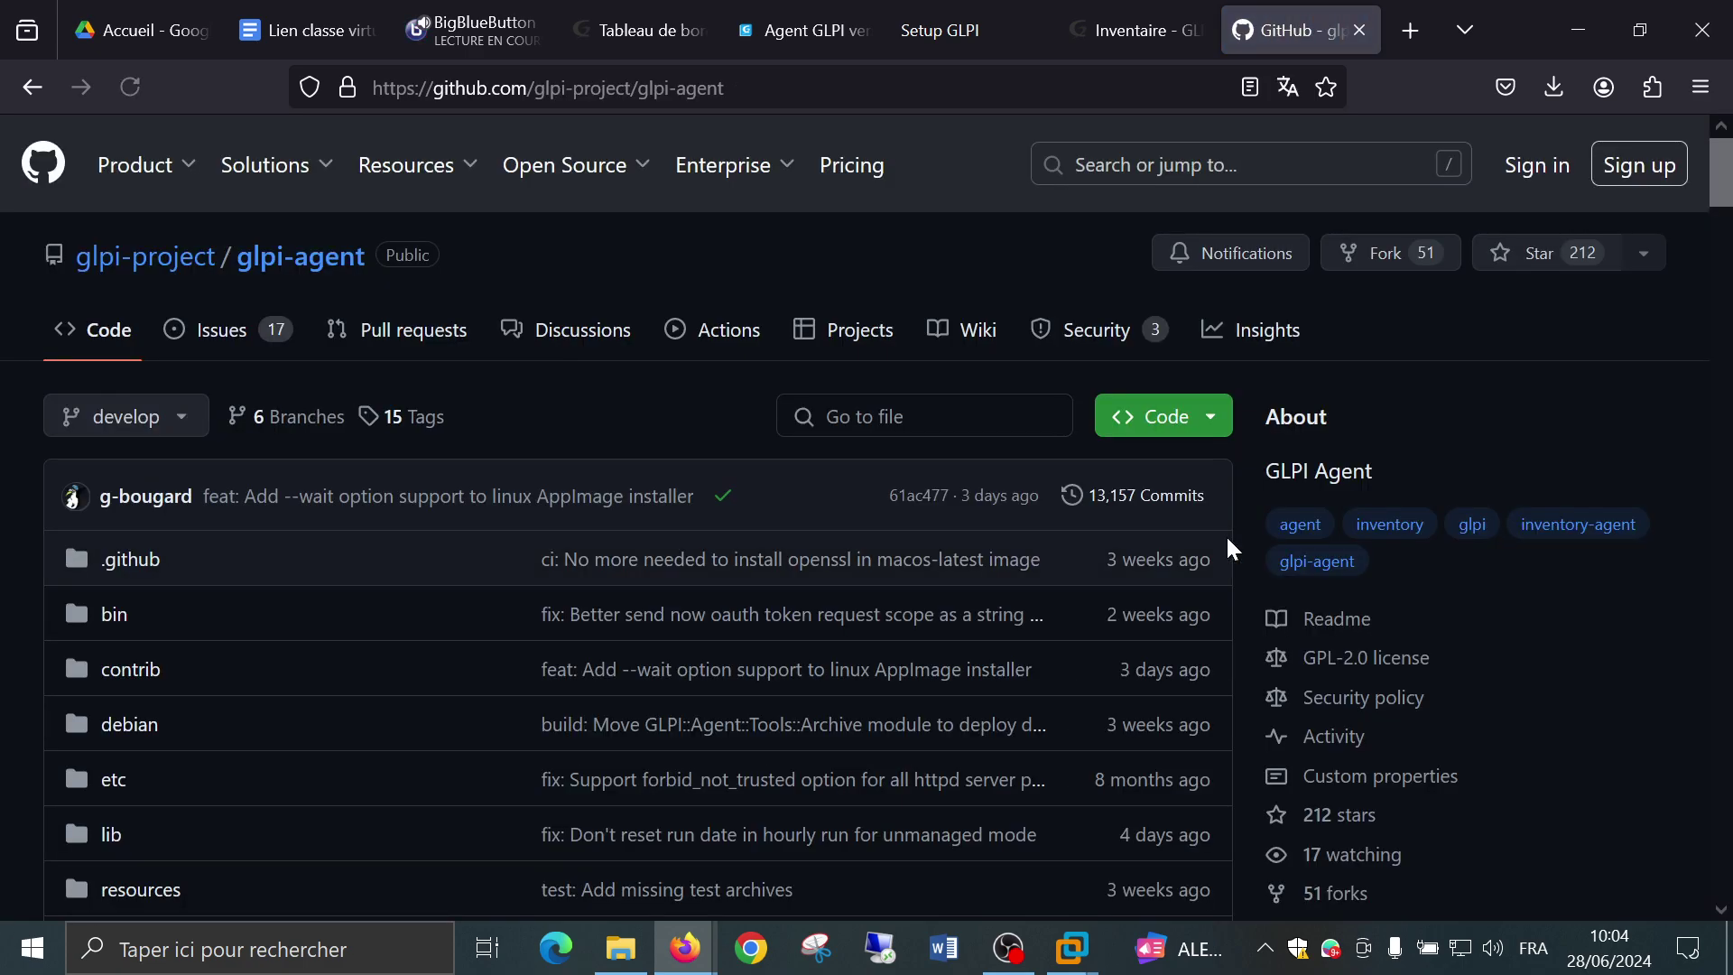
scroll(1506, 603, down, 2)
scroll(1504, 596, down, 3)
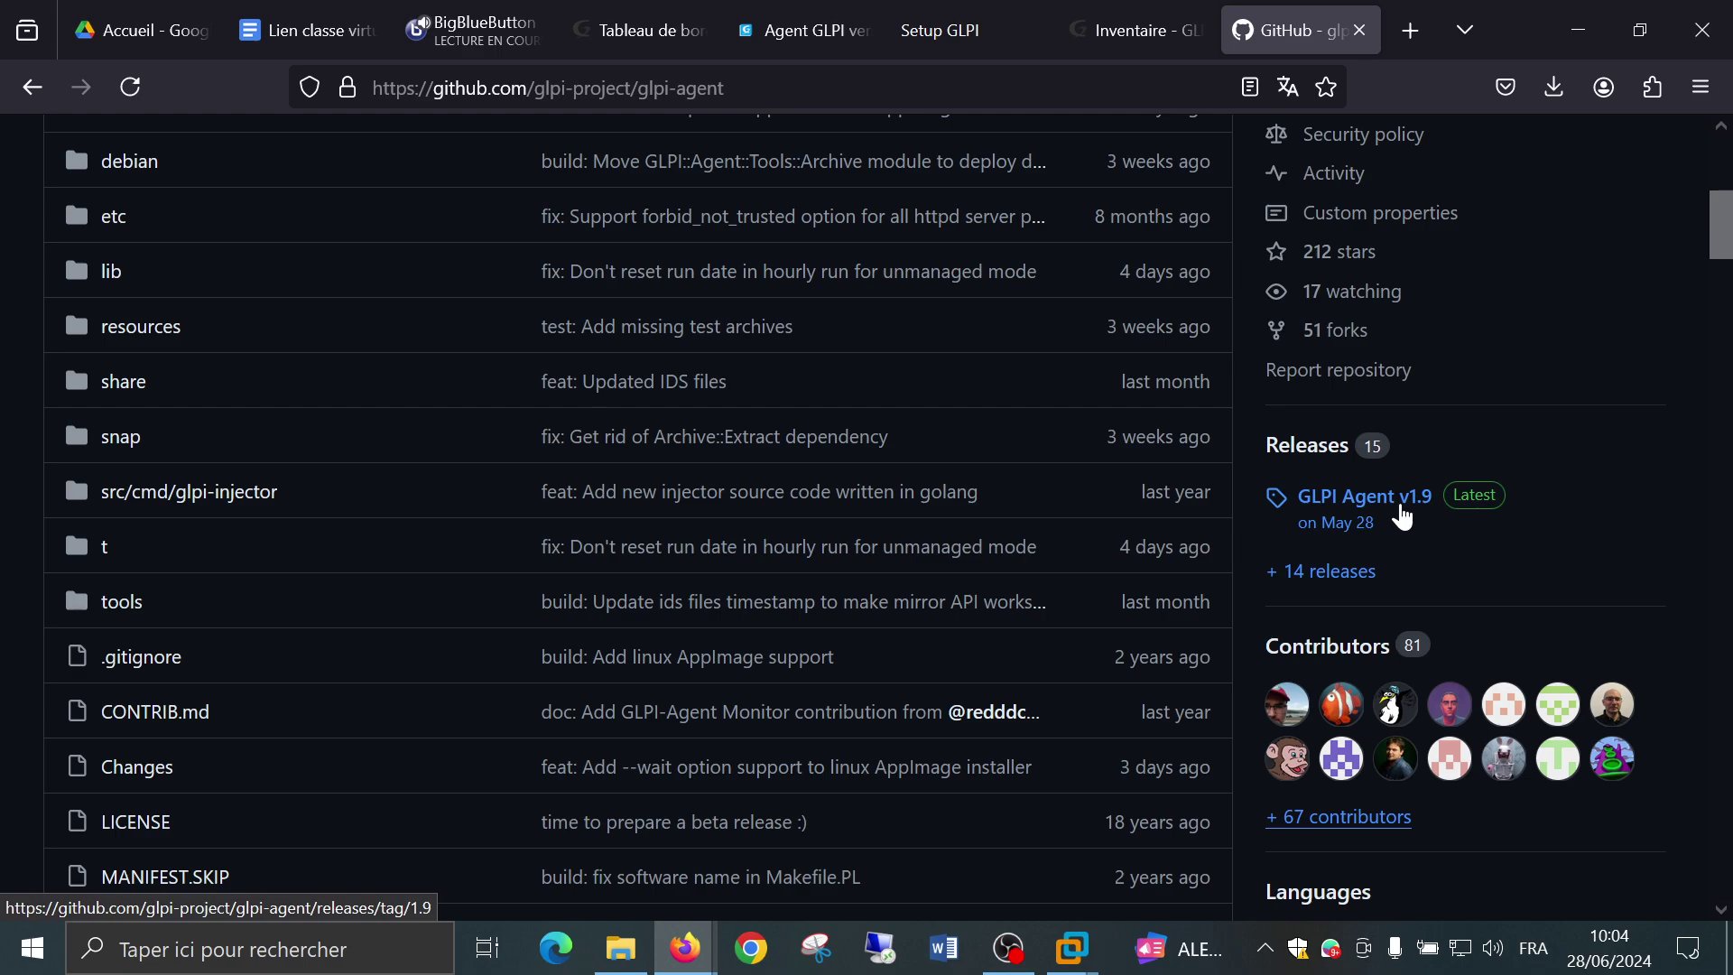
click(27, 90)
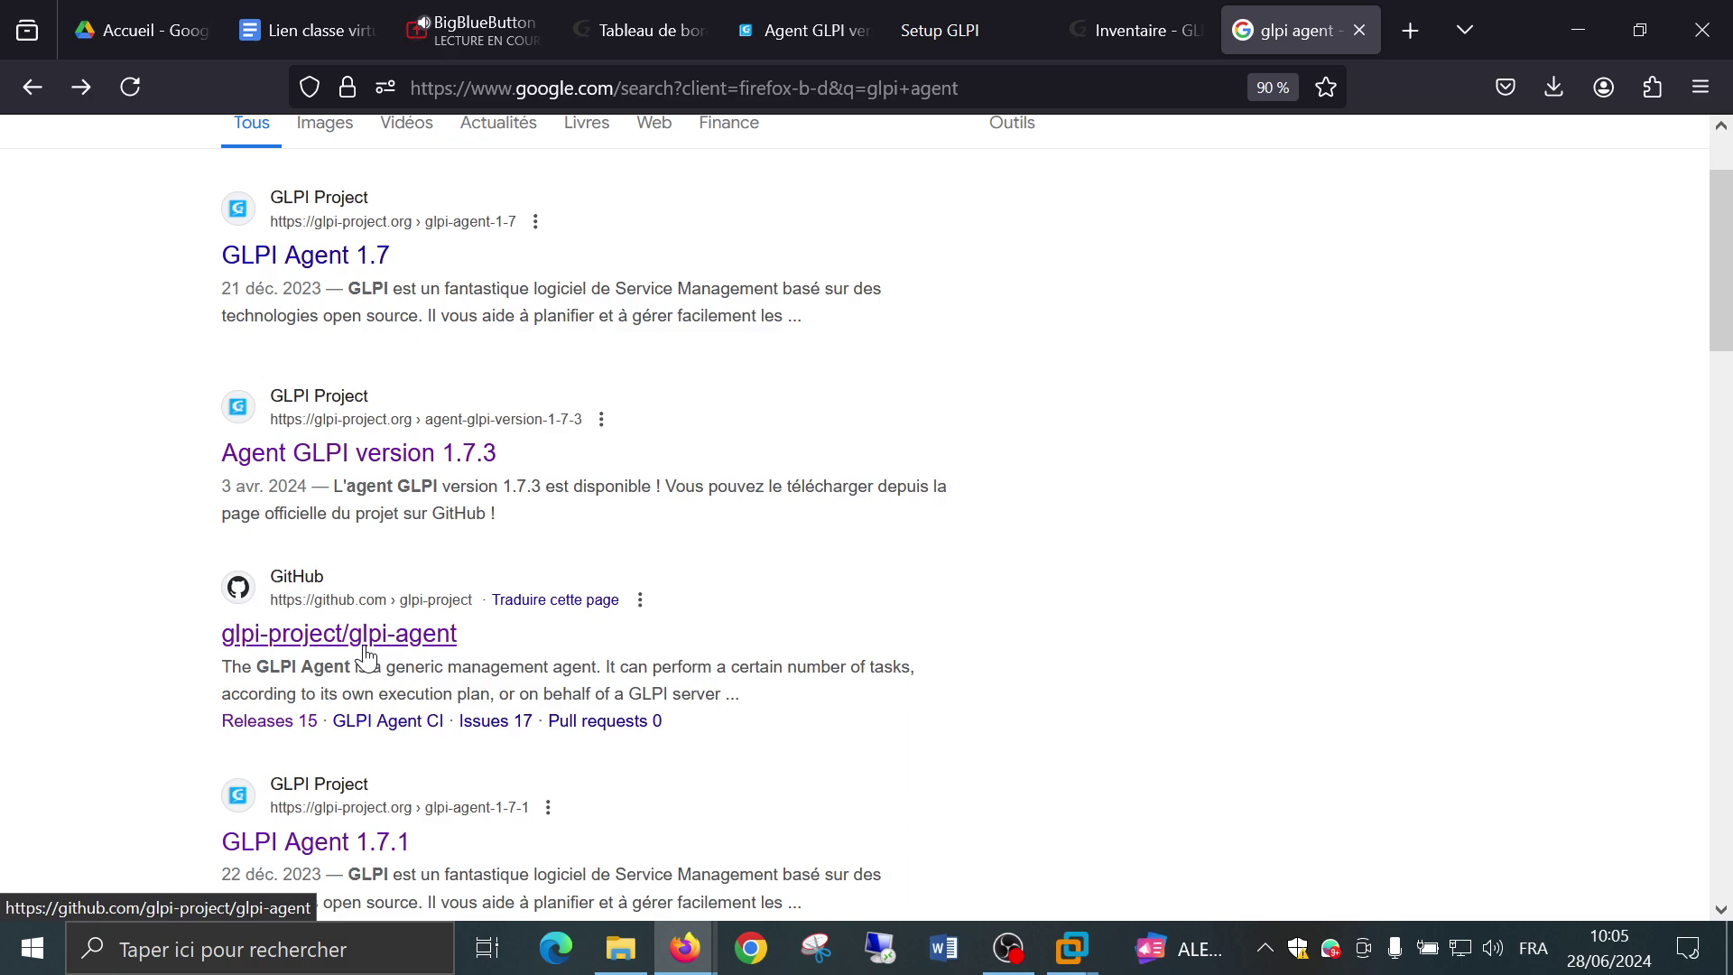
click(365, 647)
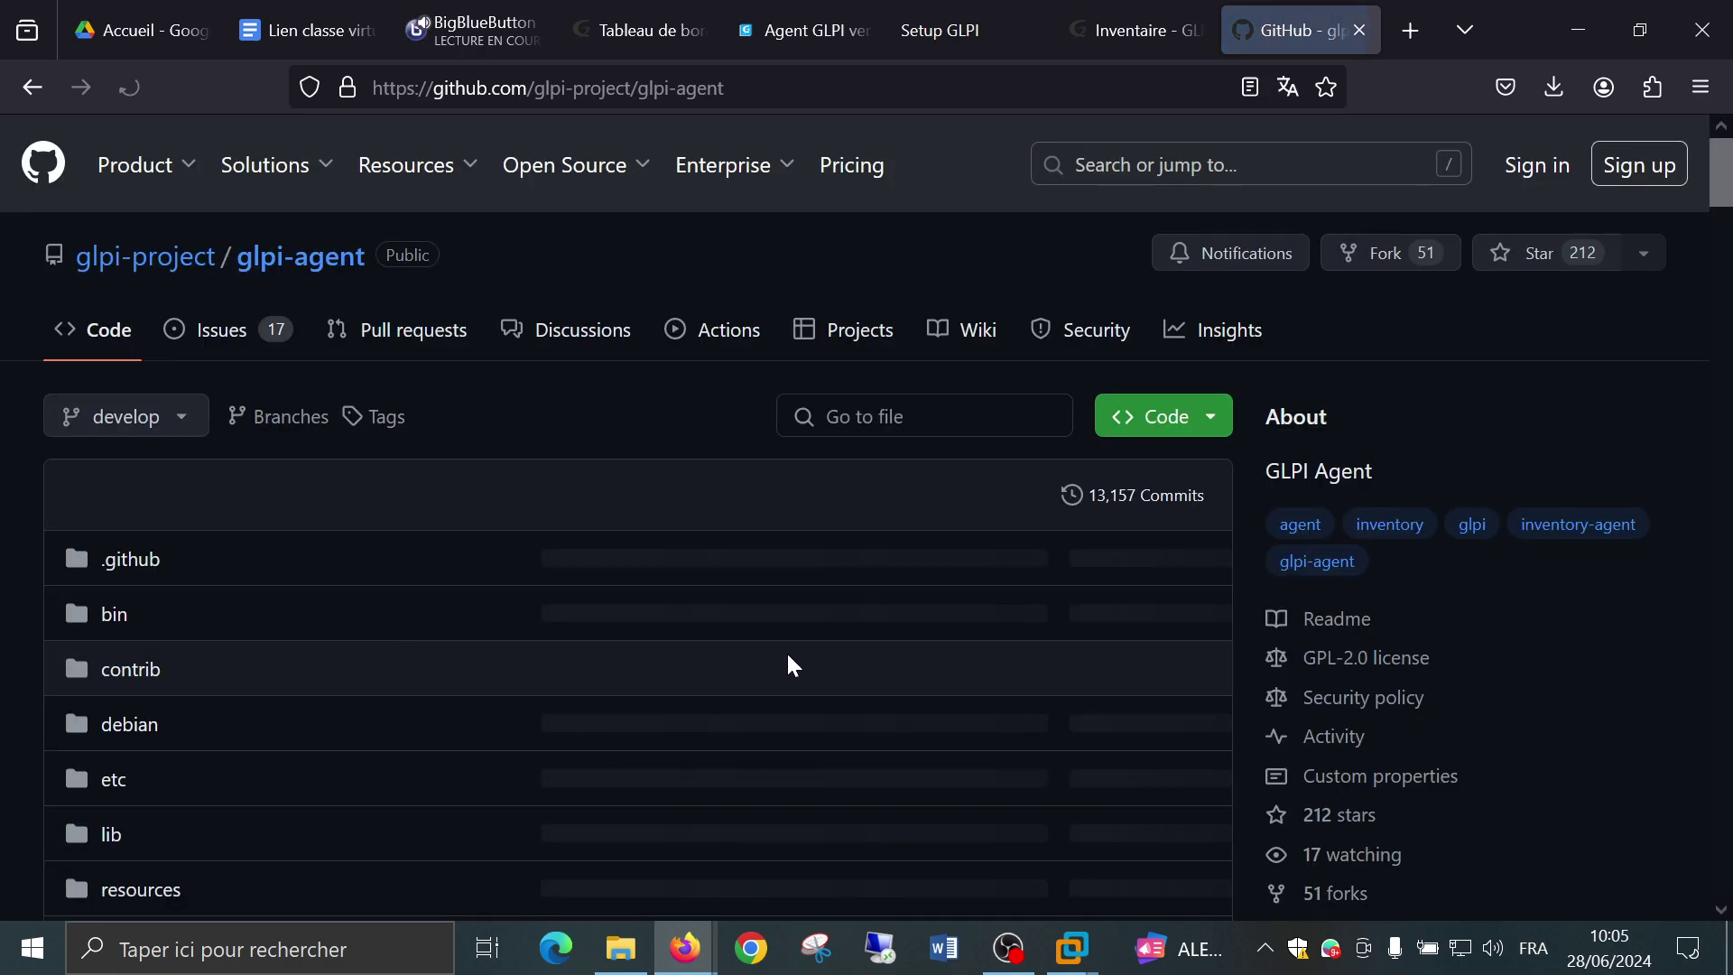
scroll(1460, 668, down, 5)
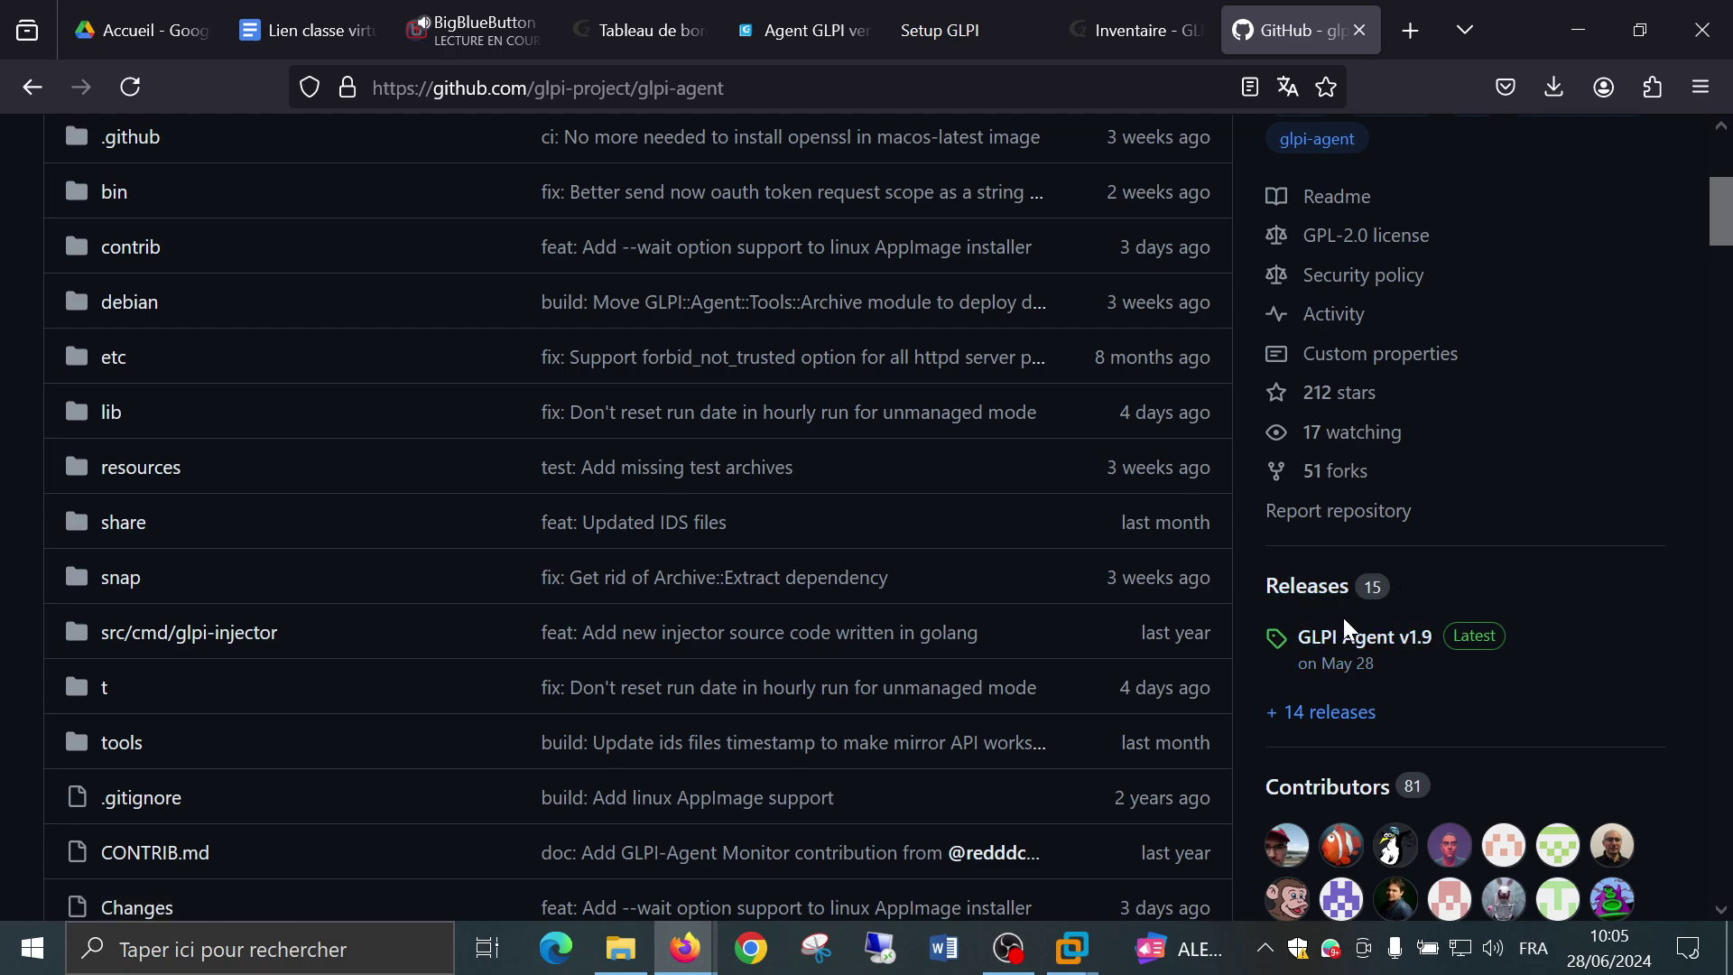
Download GLPI-Agent-1.9-x64.msi (20.7 MB) from the GLPI Agent v1.9 release page.
click(1416, 642)
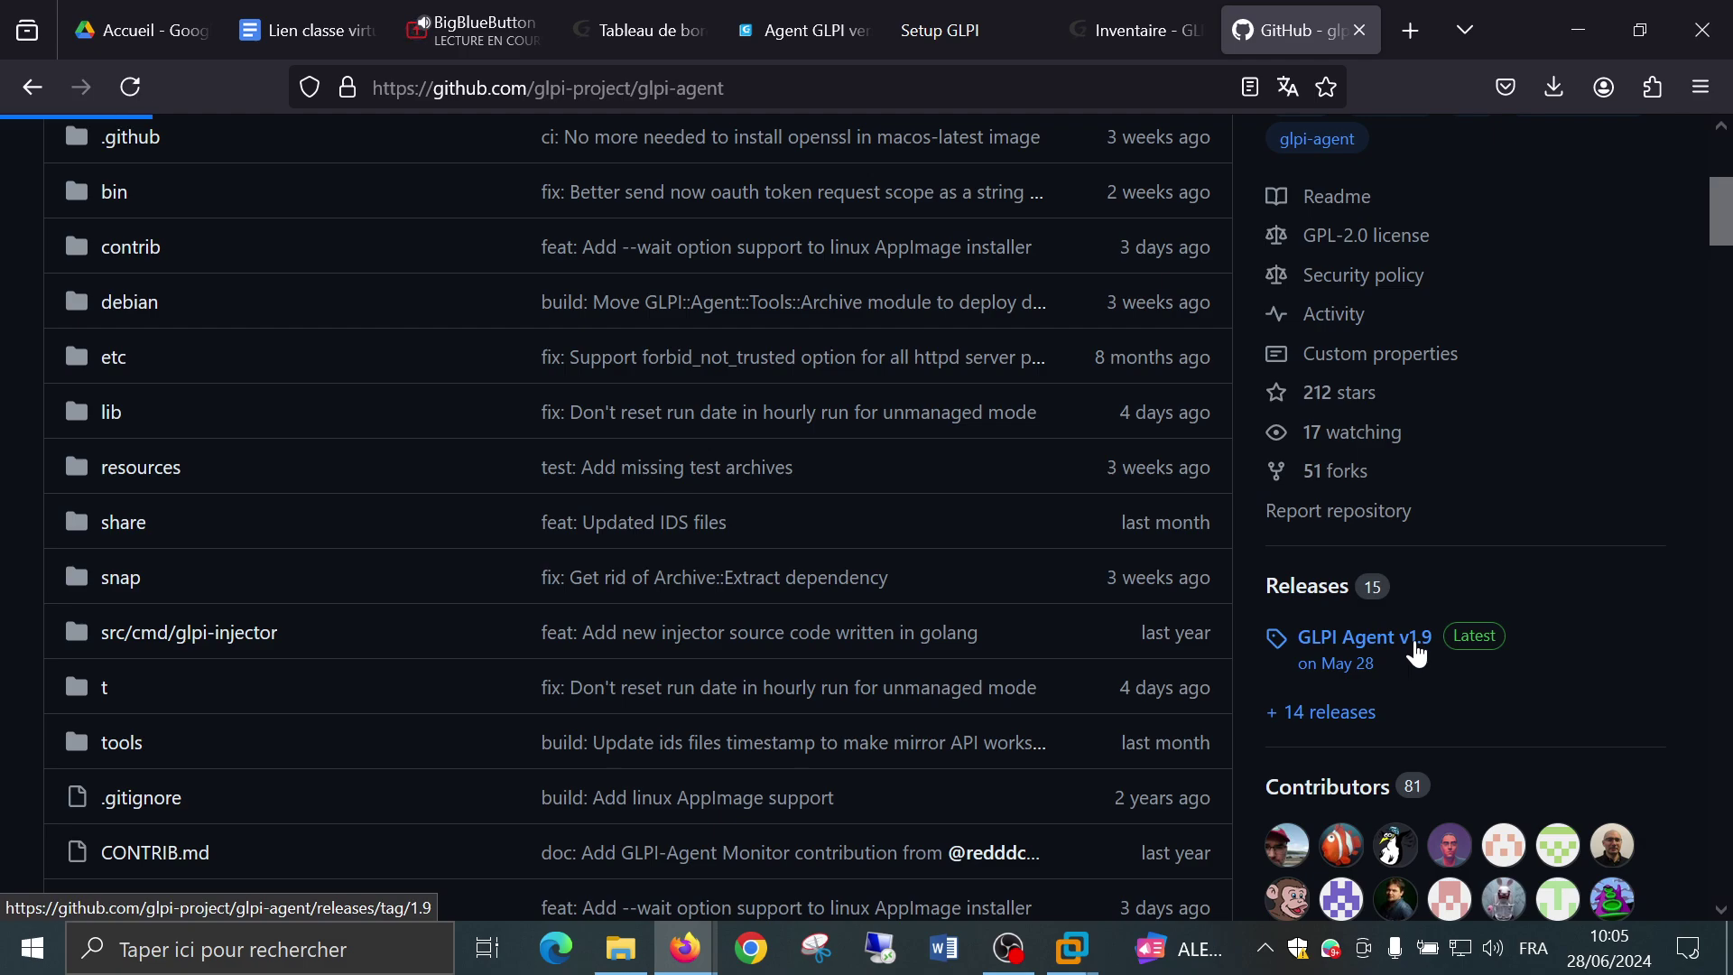
scroll(827, 642, down, 3)
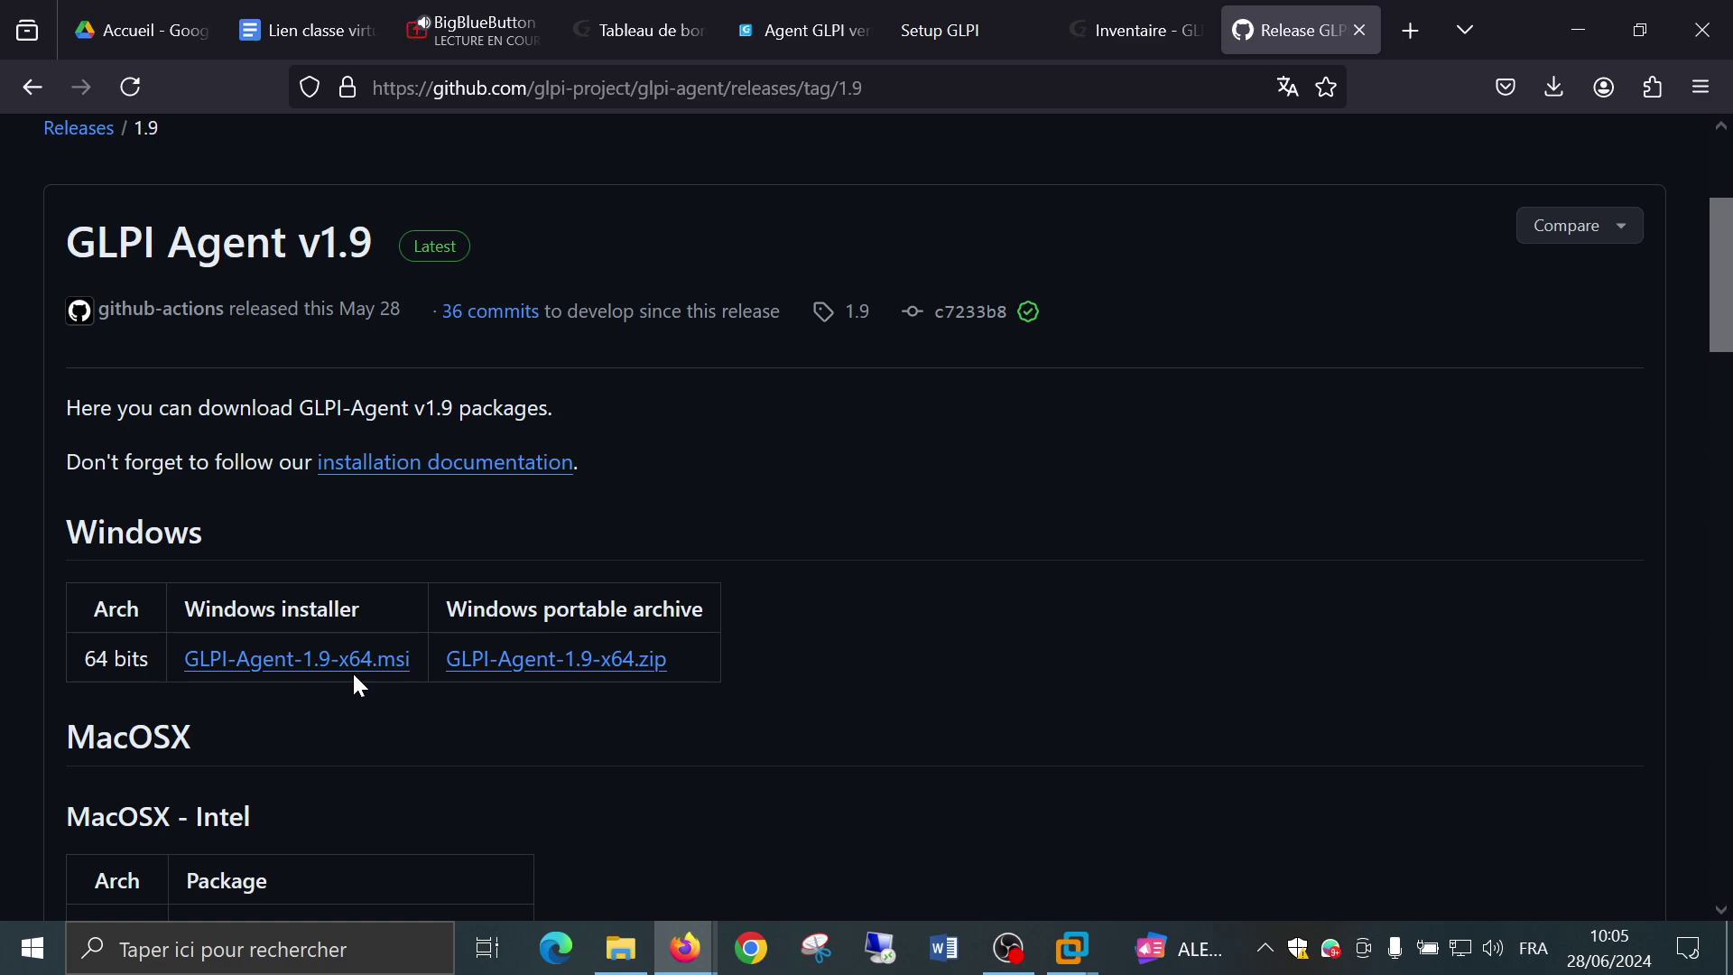
scroll(354, 677, down, 3)
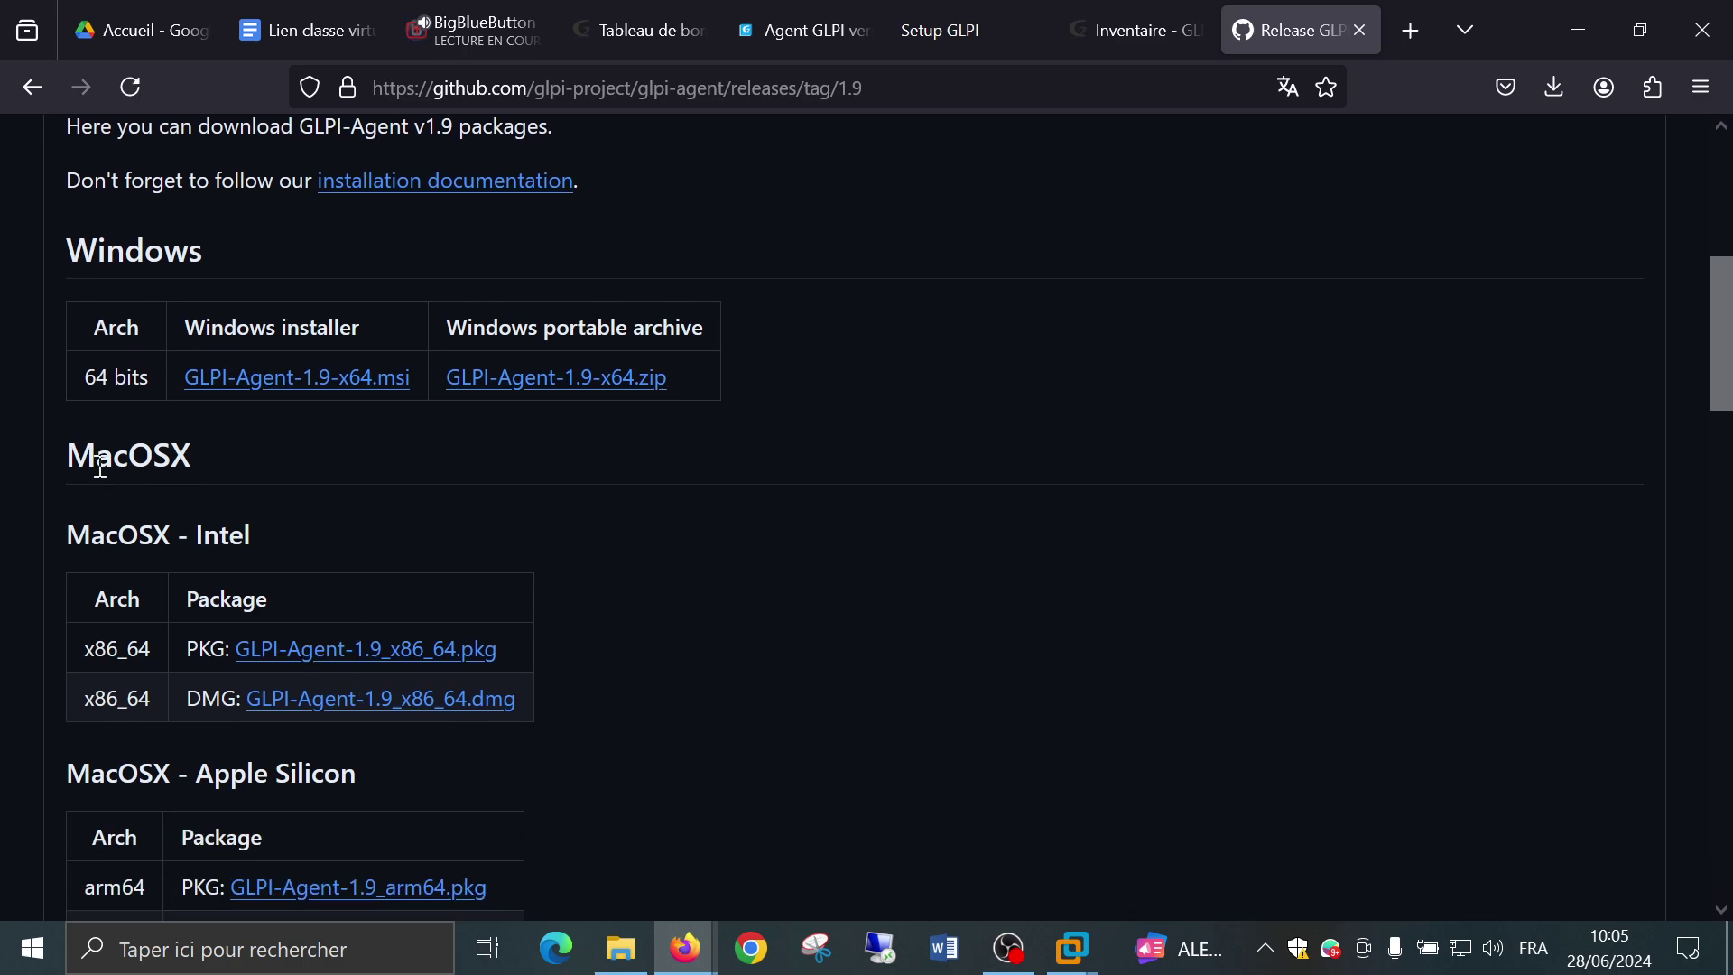
scroll(100, 467, down, 8)
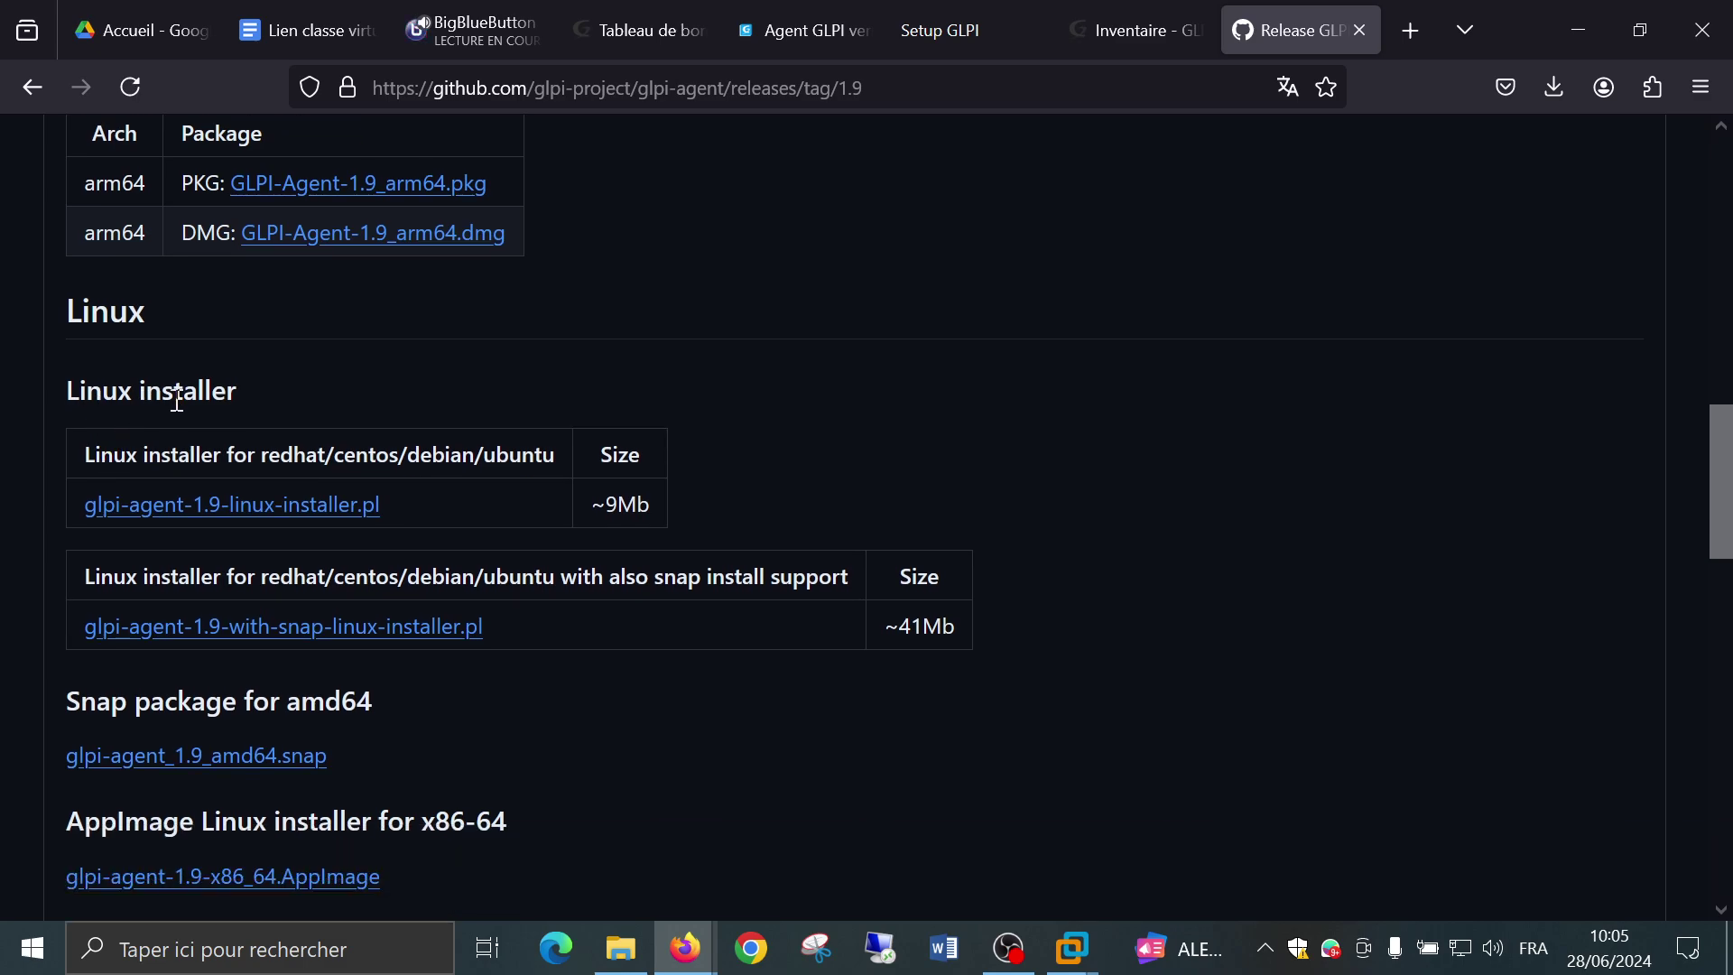
scroll(382, 386, up, 8)
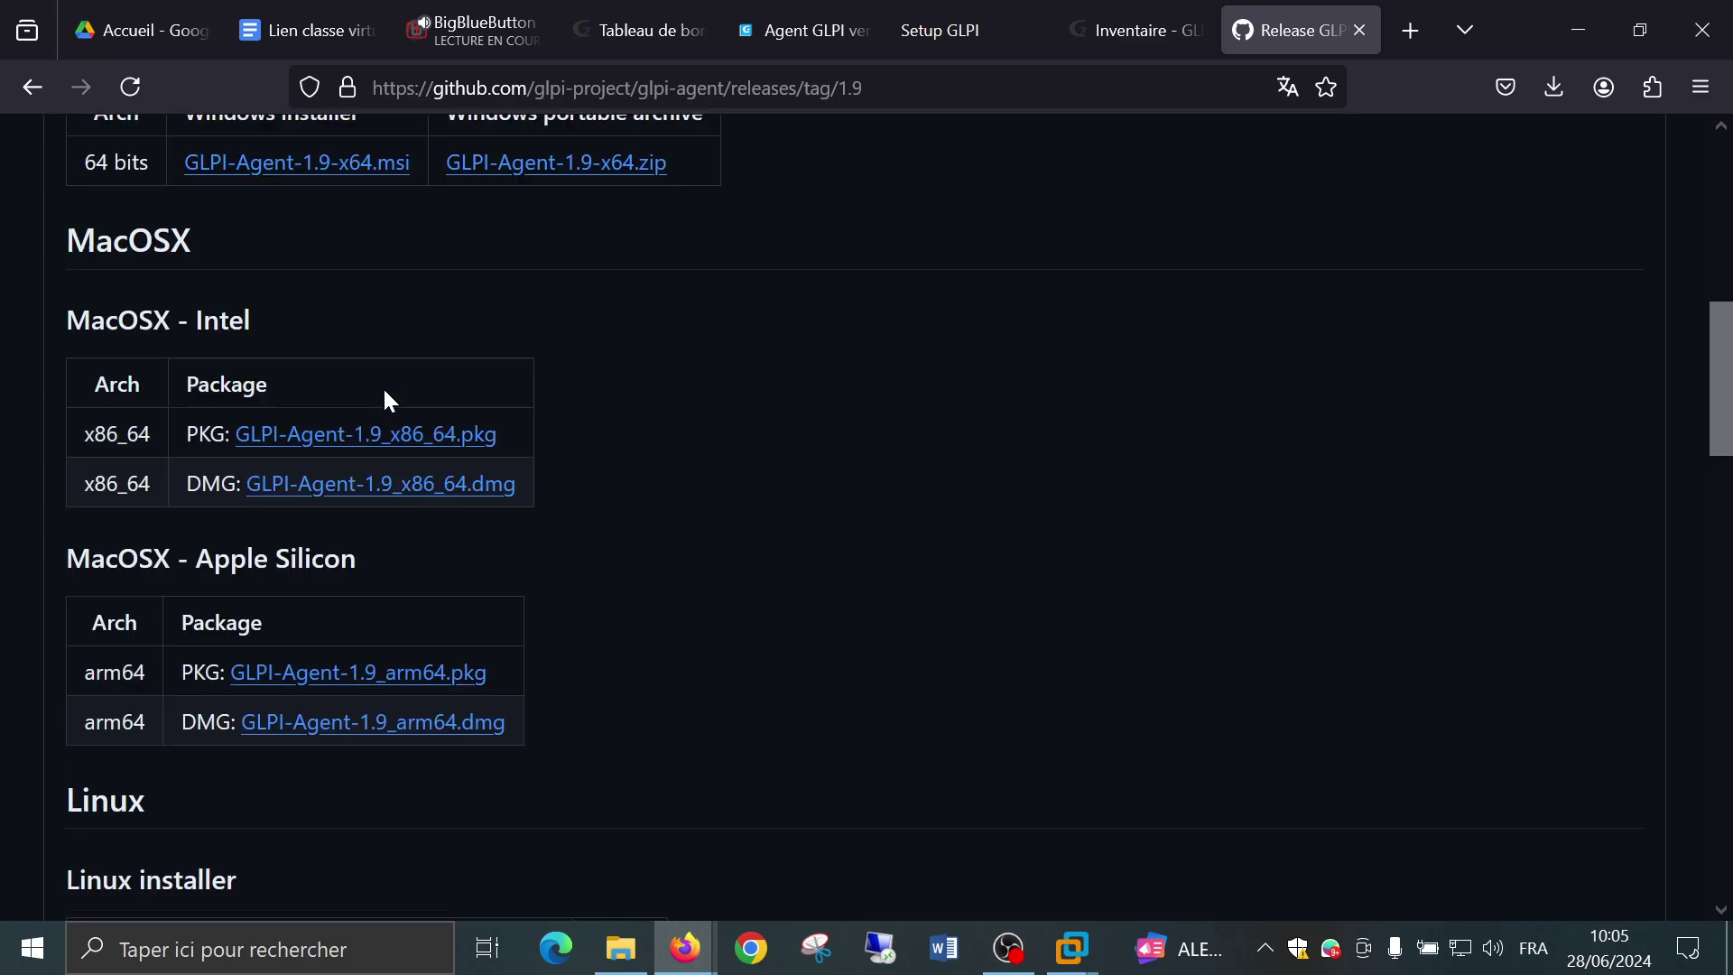
scroll(354, 488, up, 2)
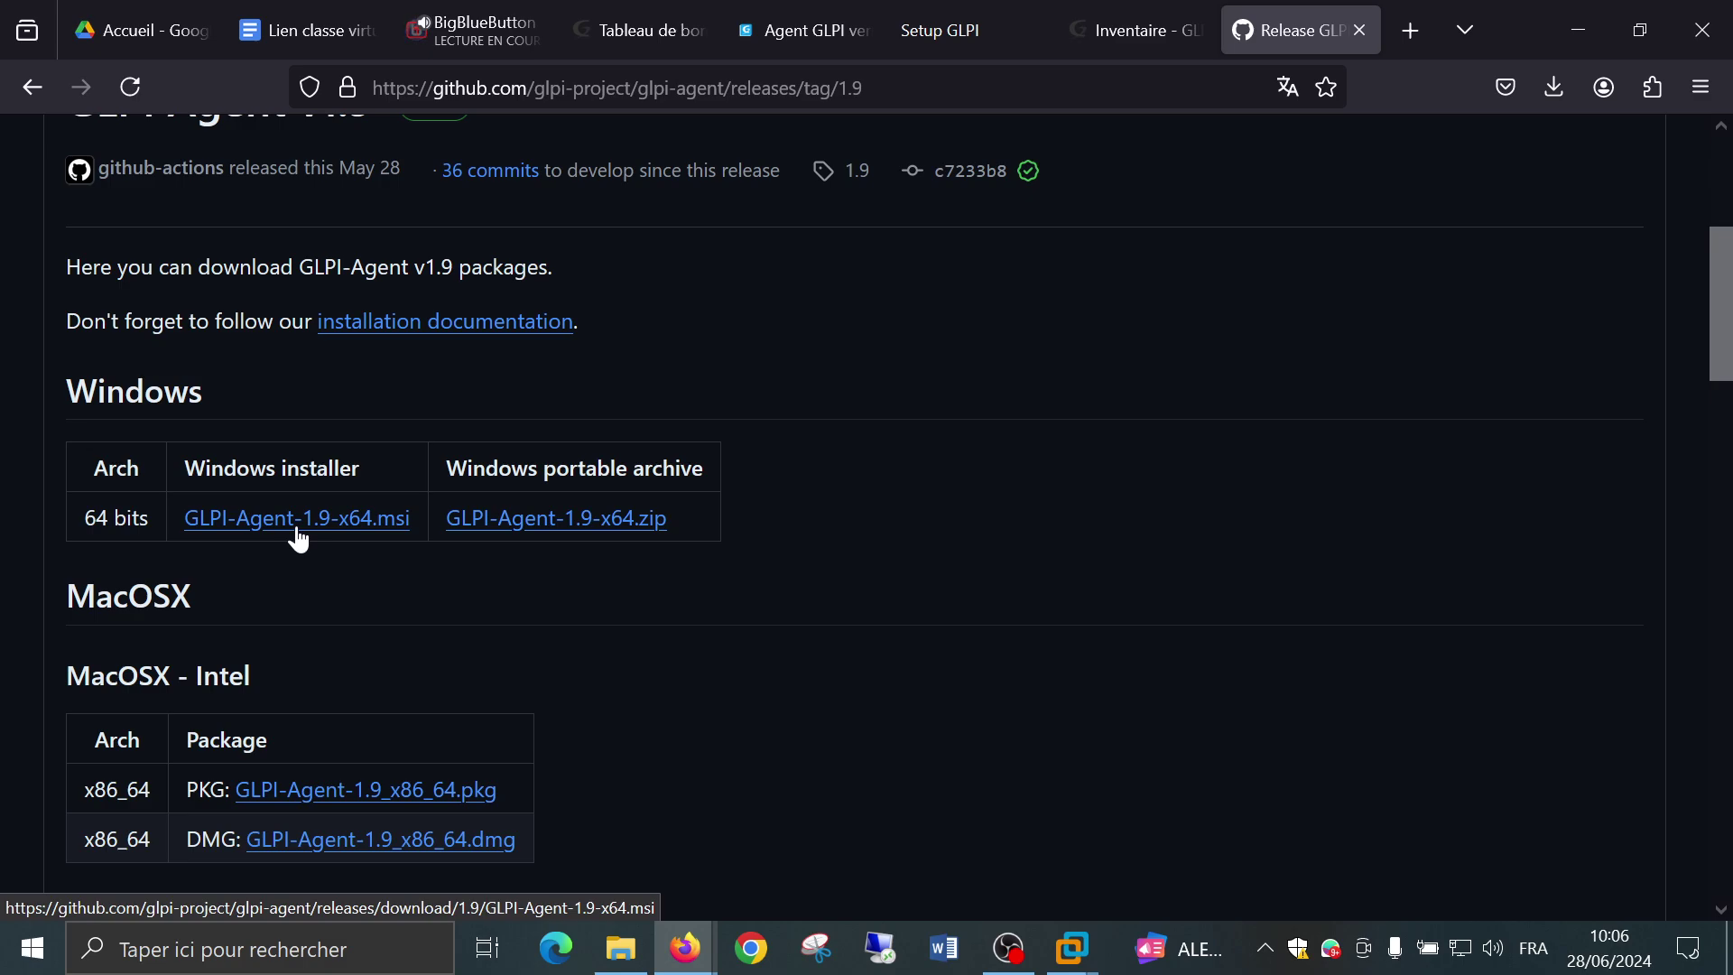
click(299, 539)
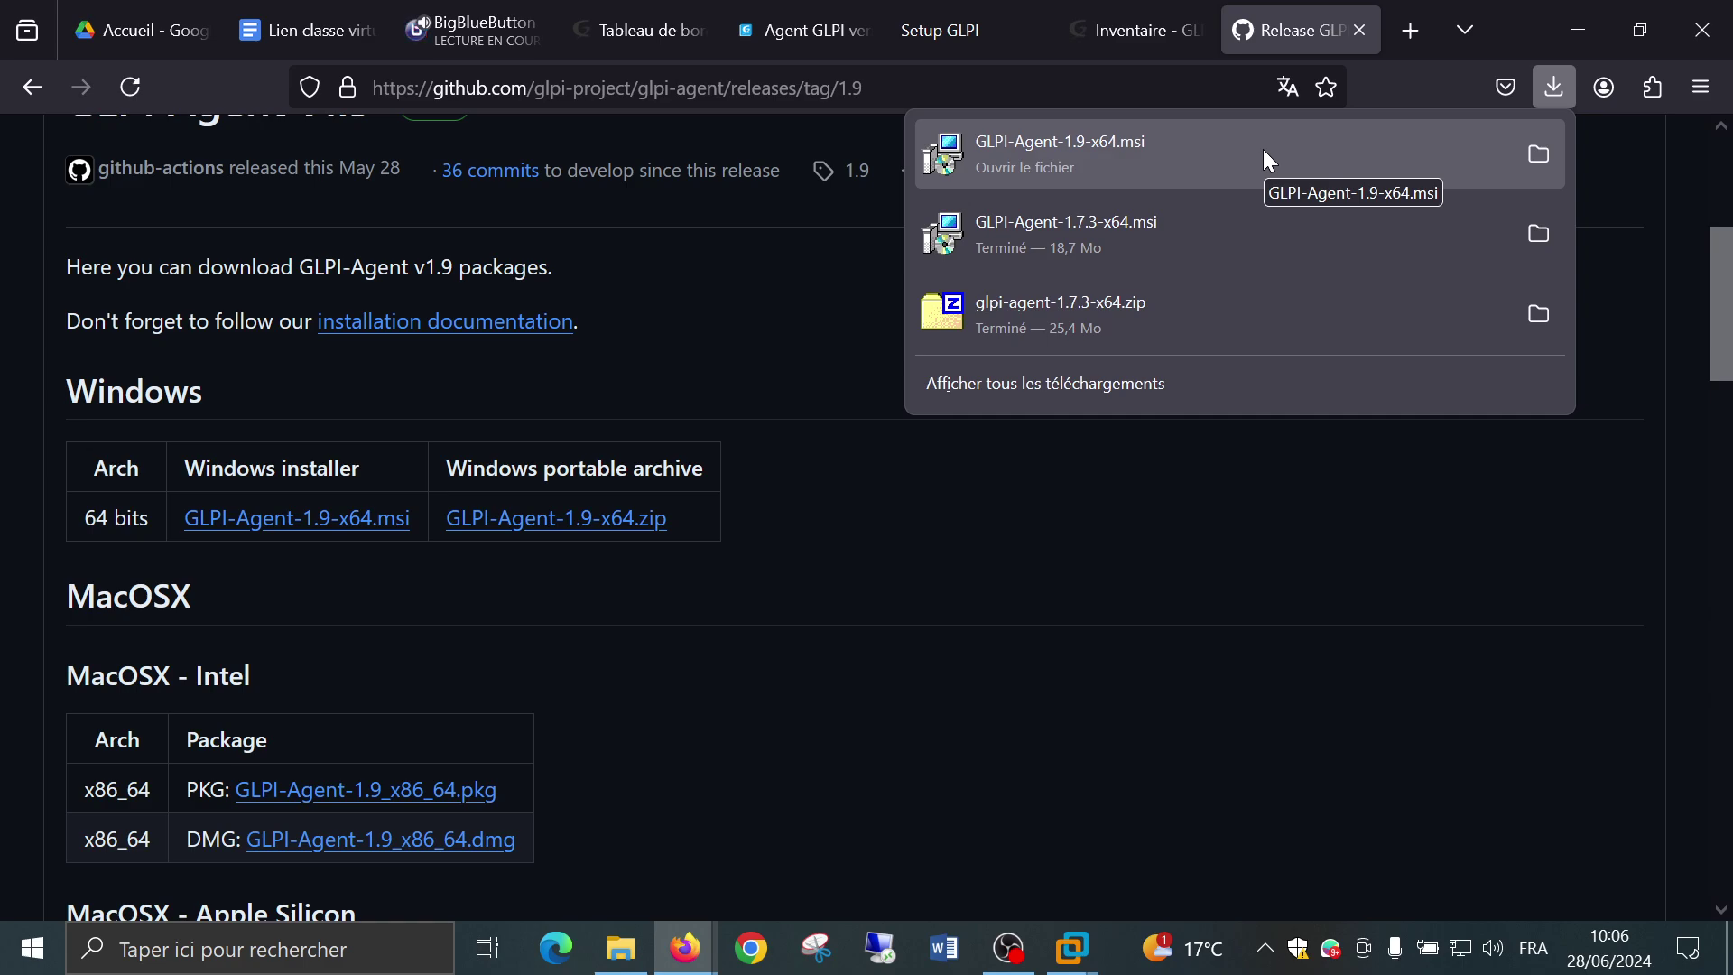
Run GLPI-Agent-1.9-x64.msi from the Firefox downloads panel and confirm opening the executable.
click(1263, 149)
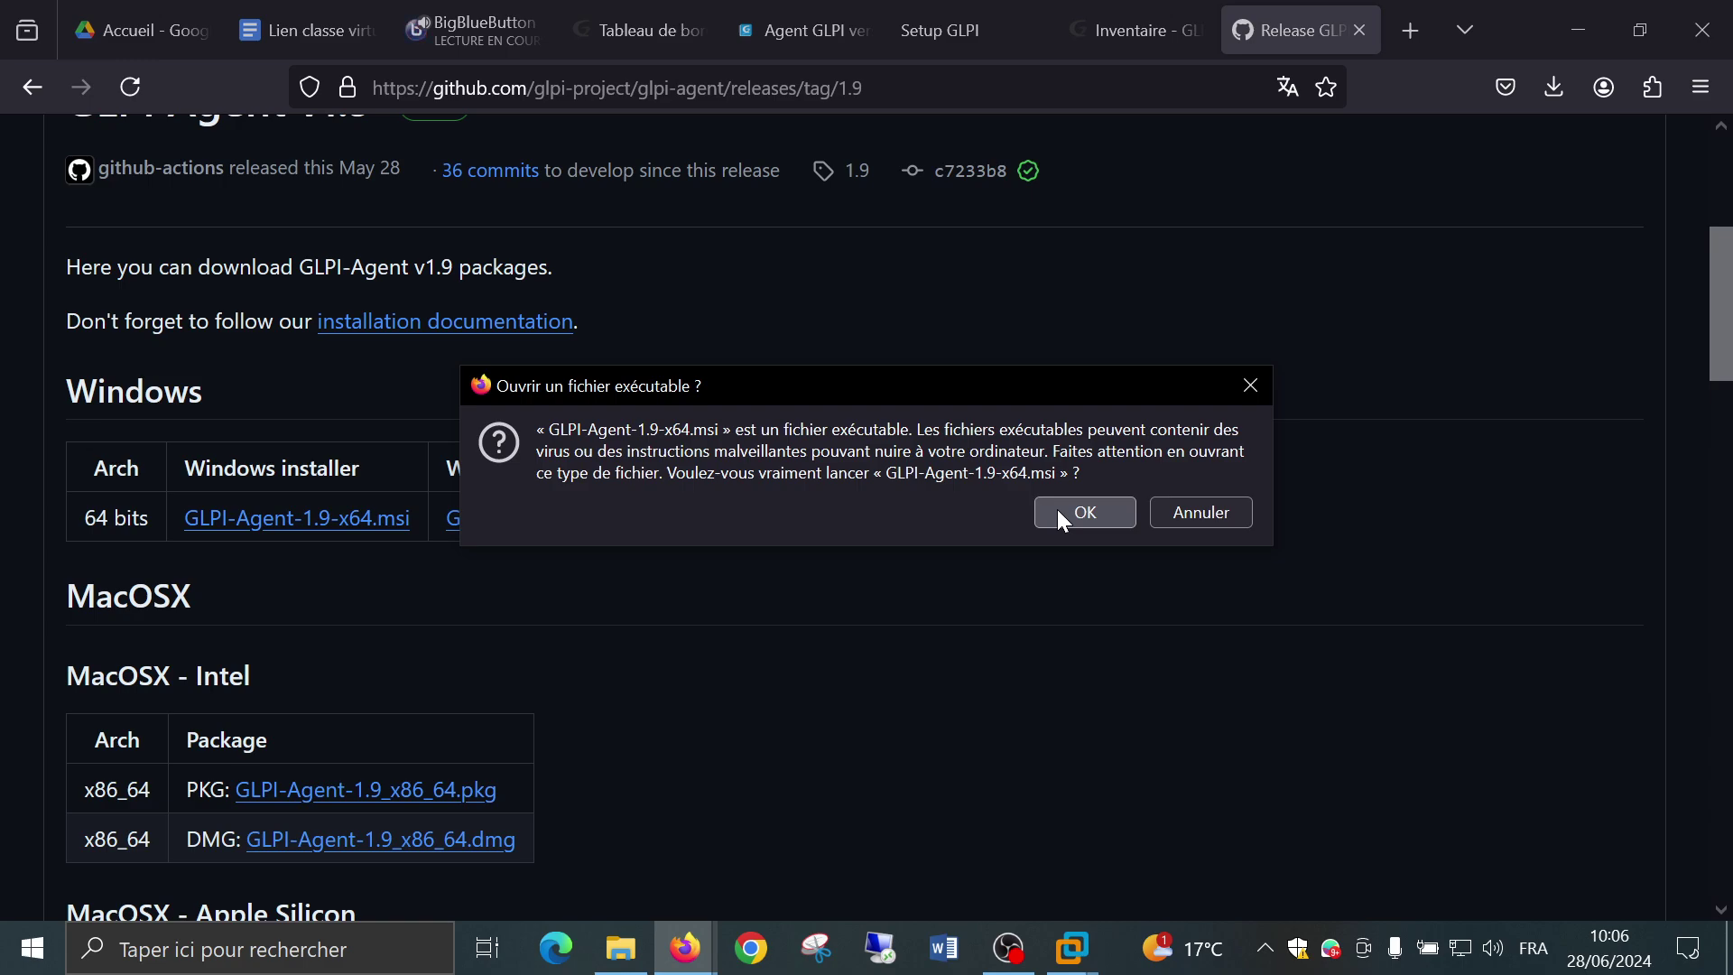
click(1060, 512)
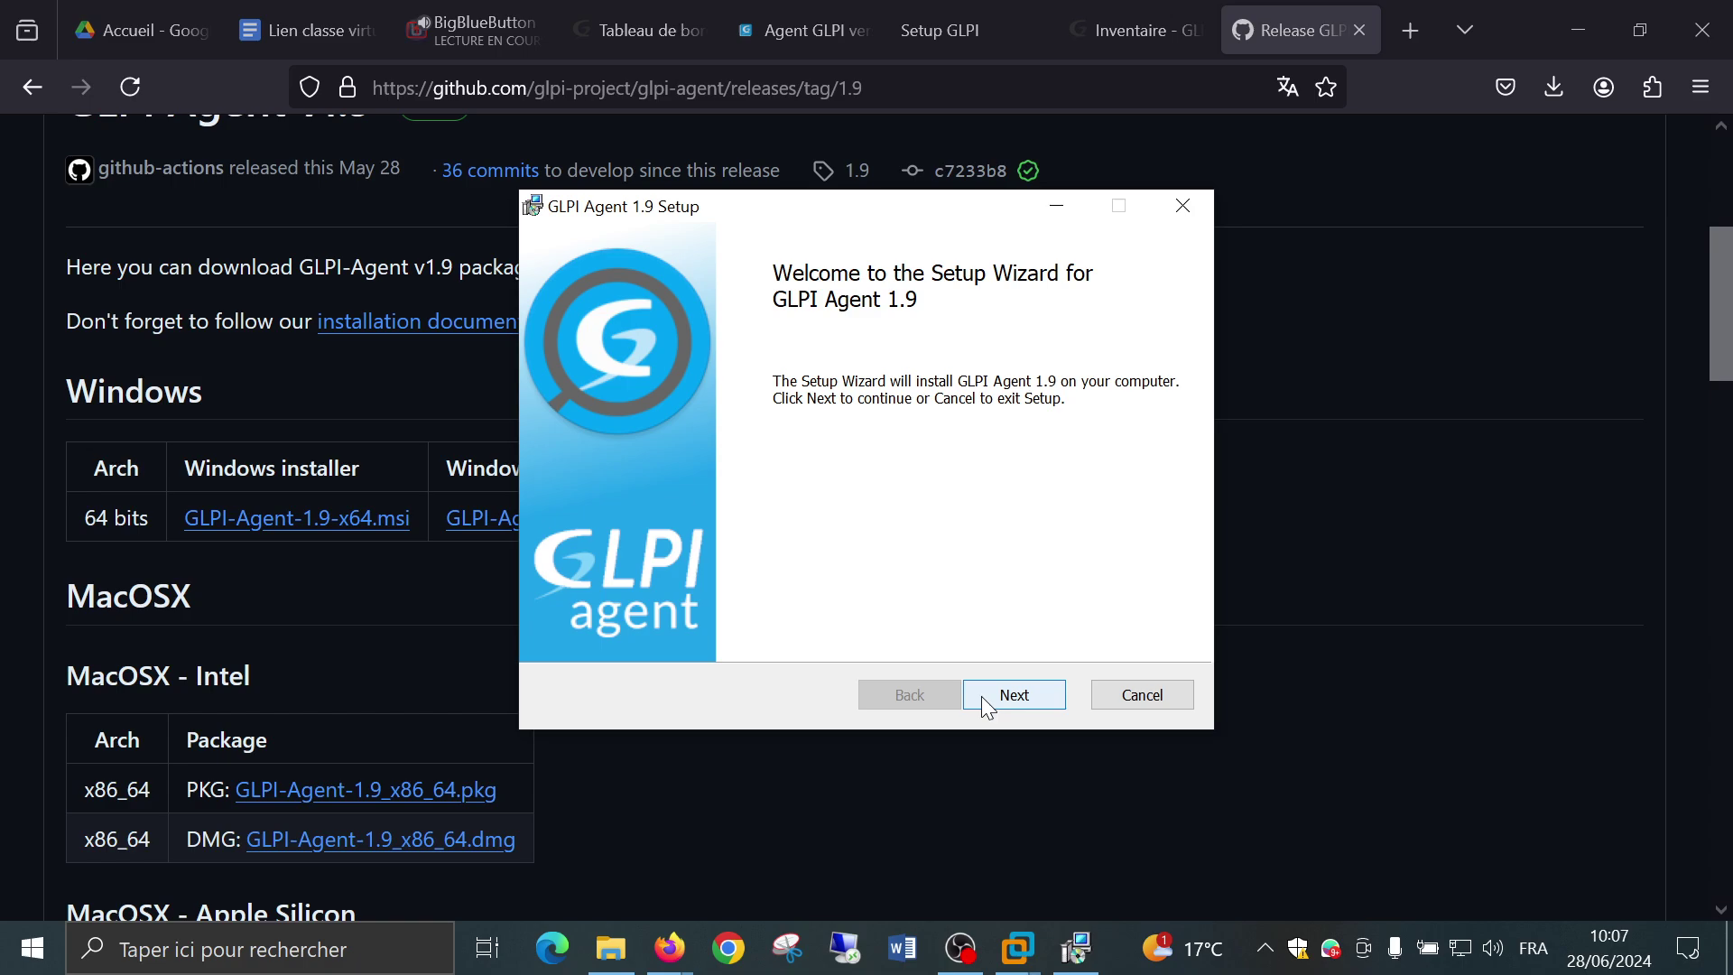
Advance past the welcome and licence pages, keeping C:\Program Files\GLPI-Agent\ as destination.
click(982, 696)
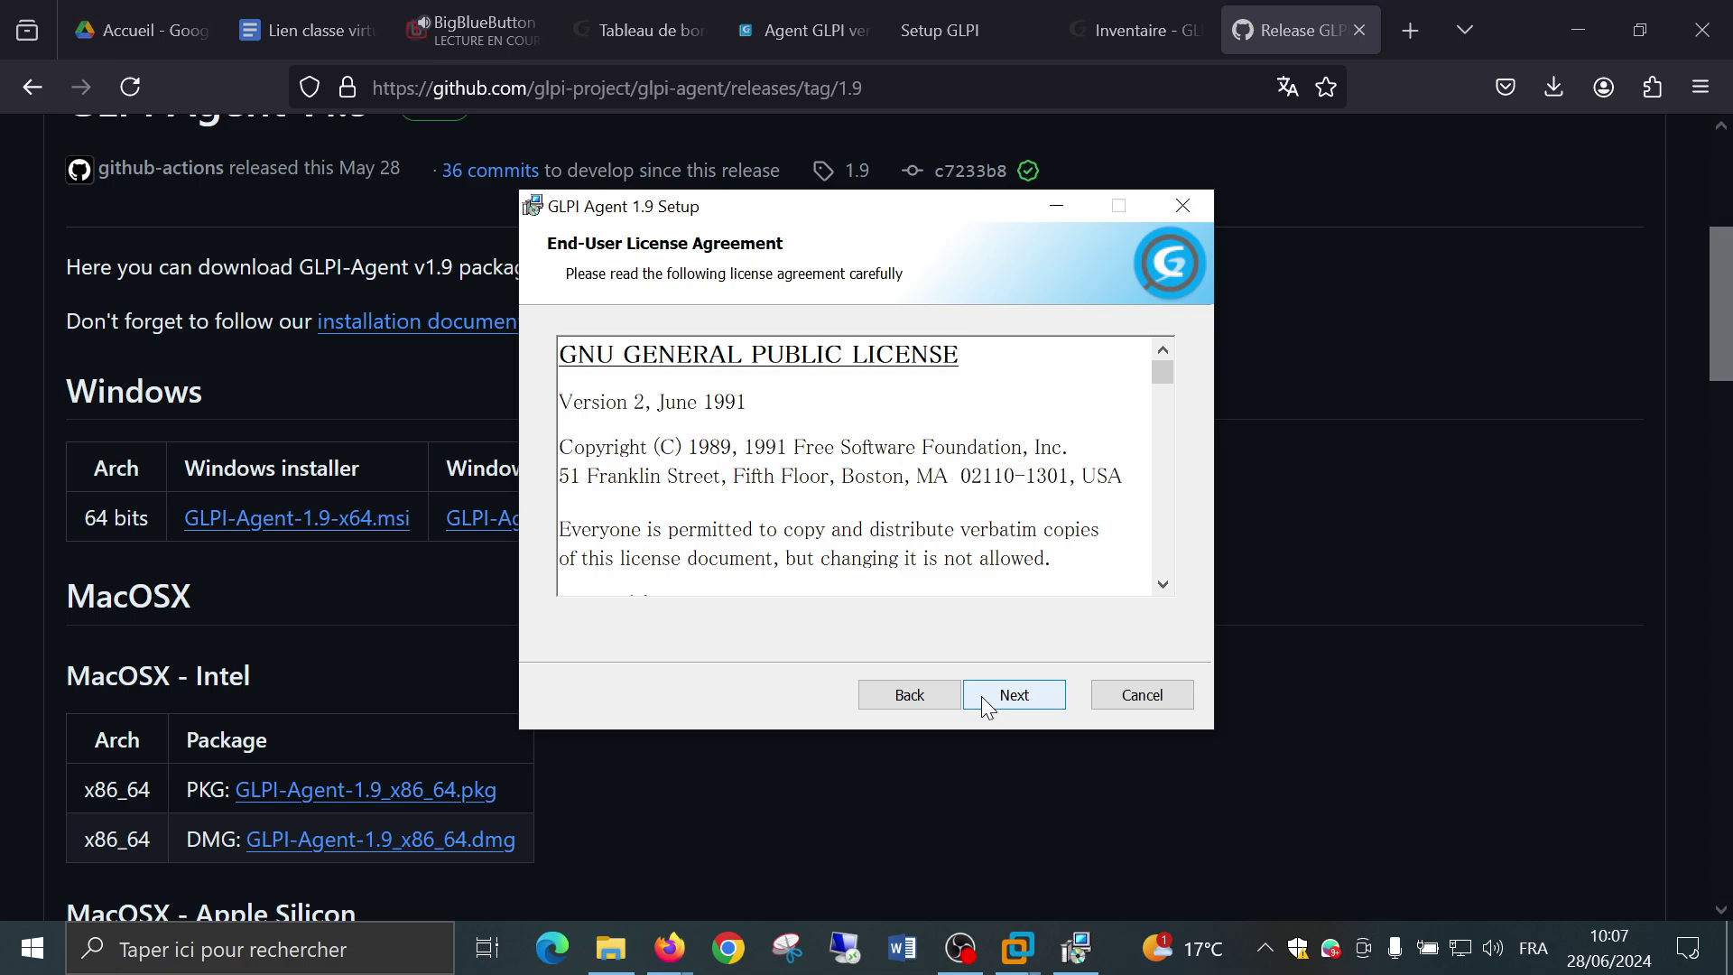
click(982, 696)
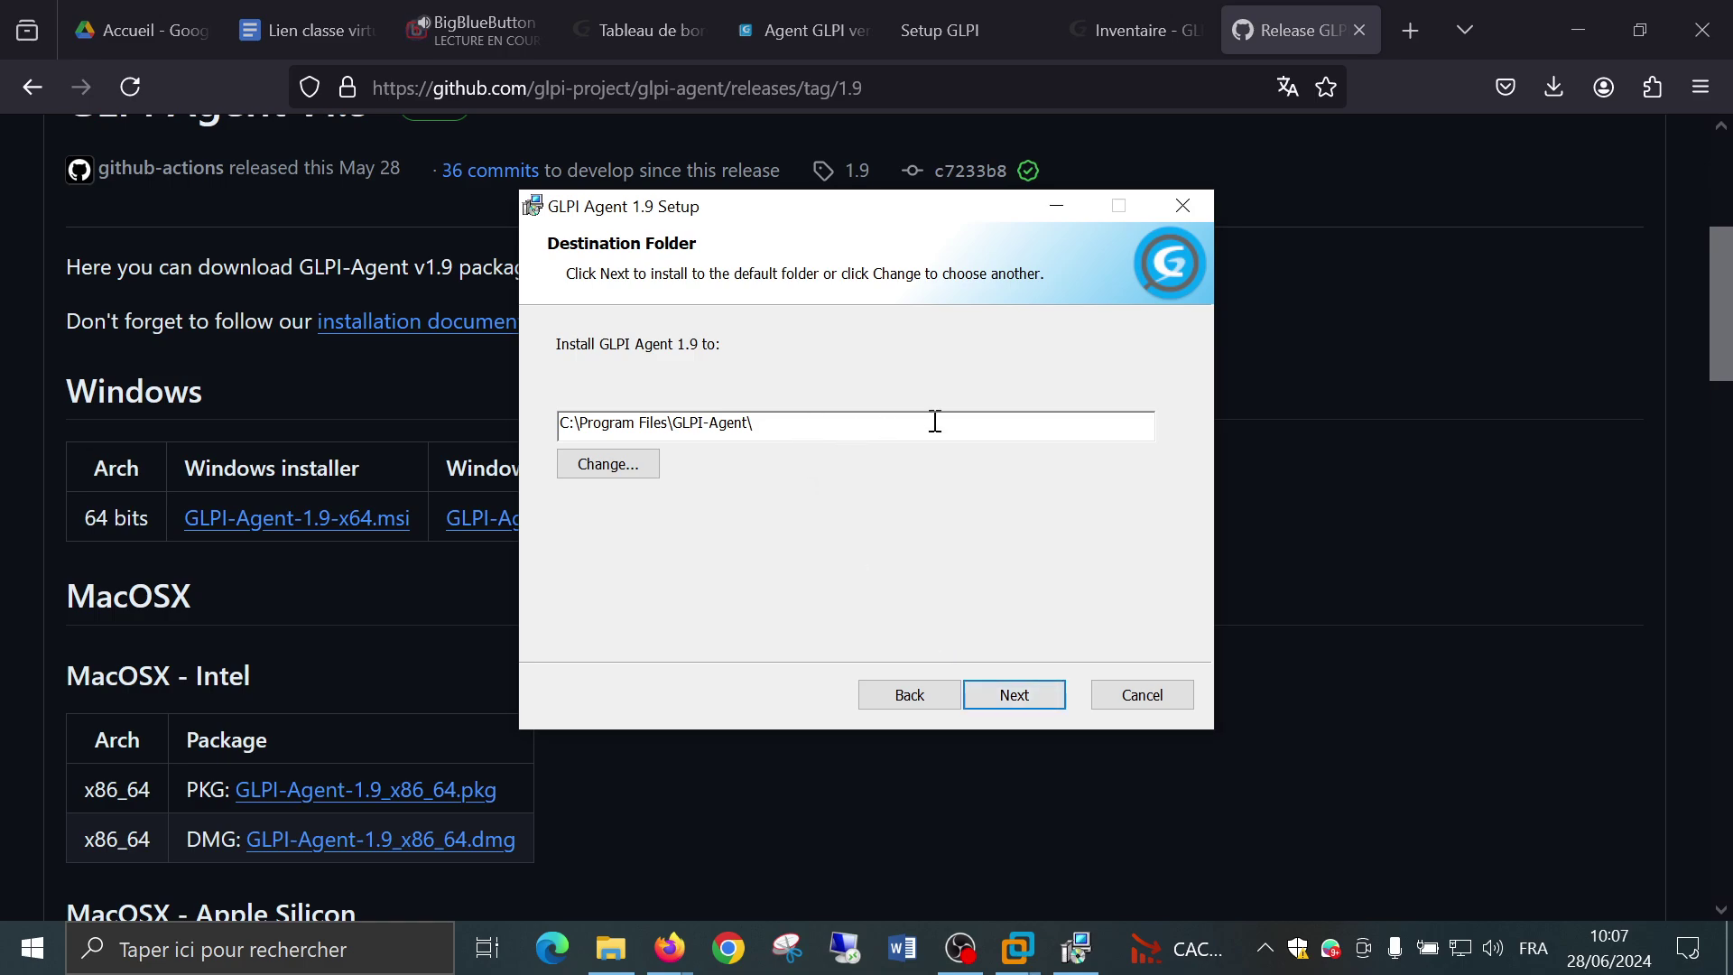
click(1004, 702)
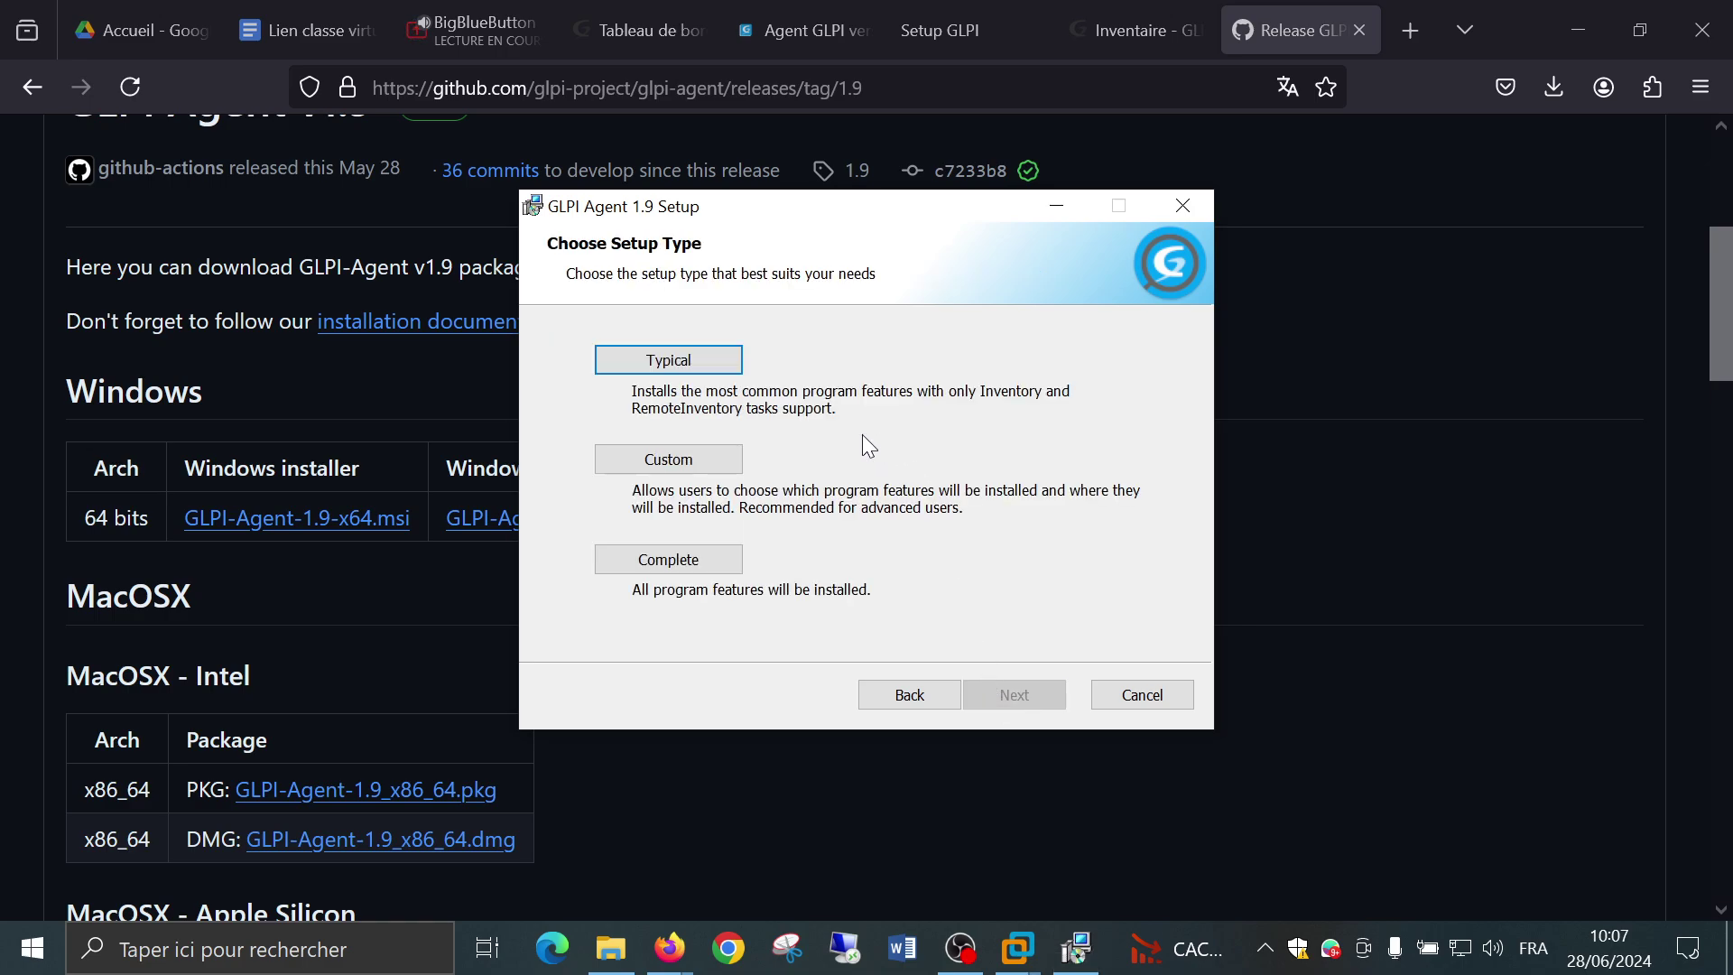
Choose Custom setup and set Deploy support to 'Will be installed on local hard drive'.
click(635, 464)
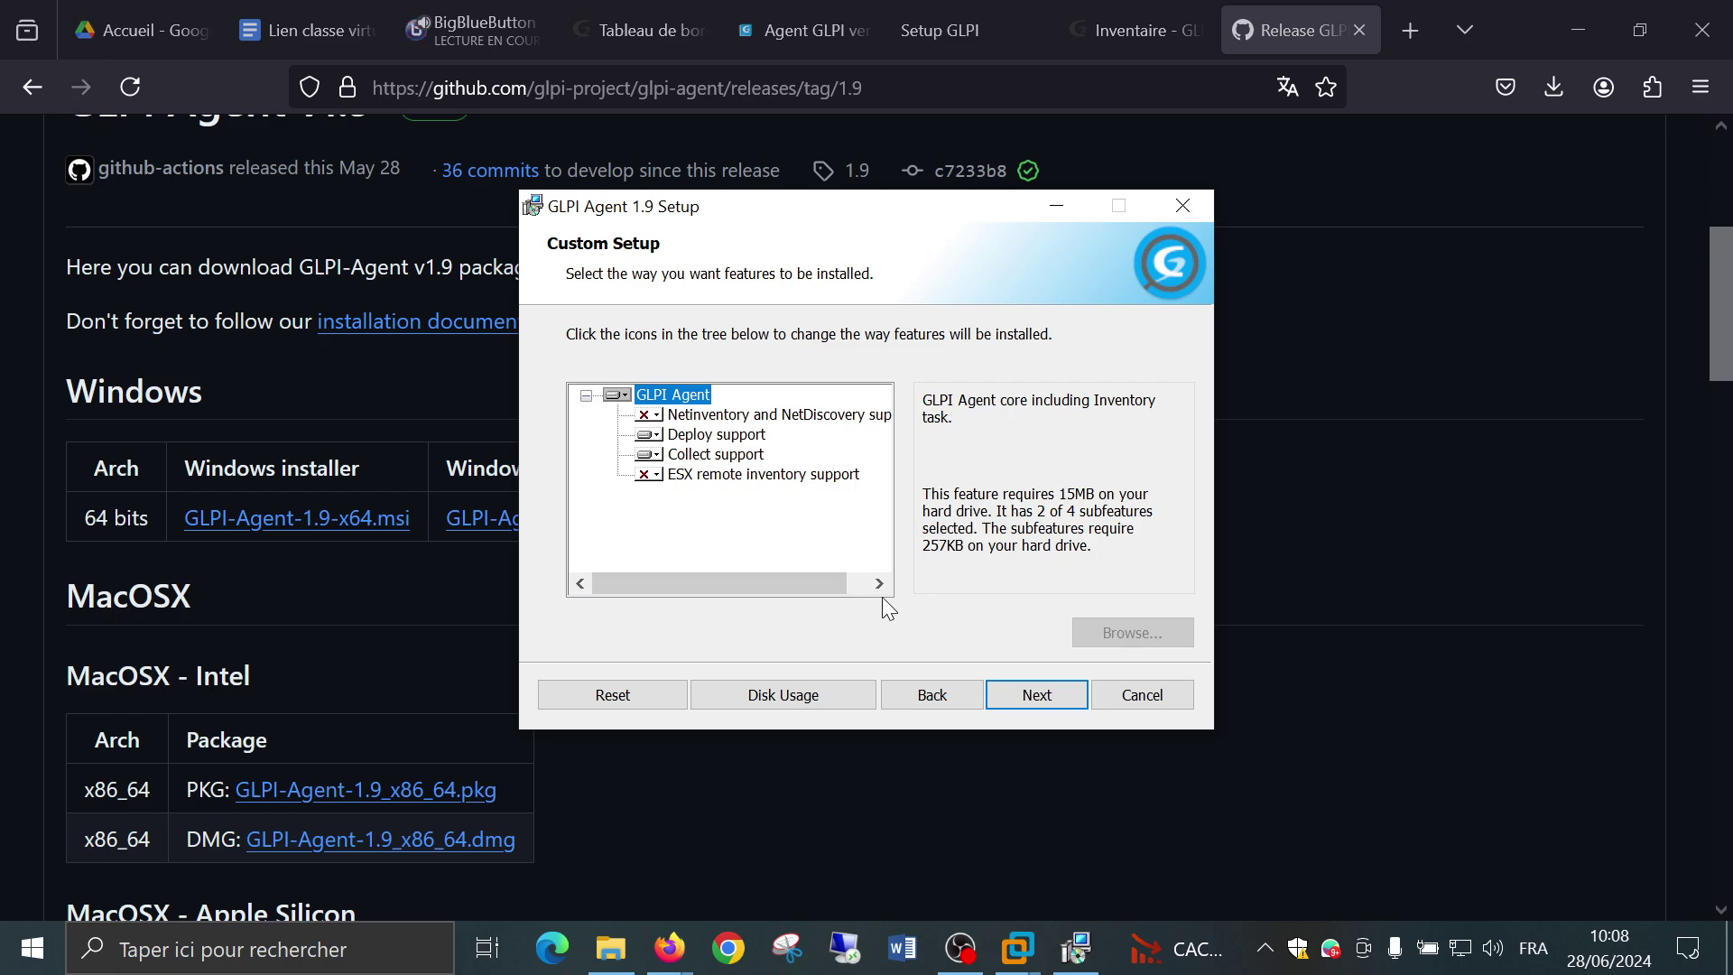
click(652, 435)
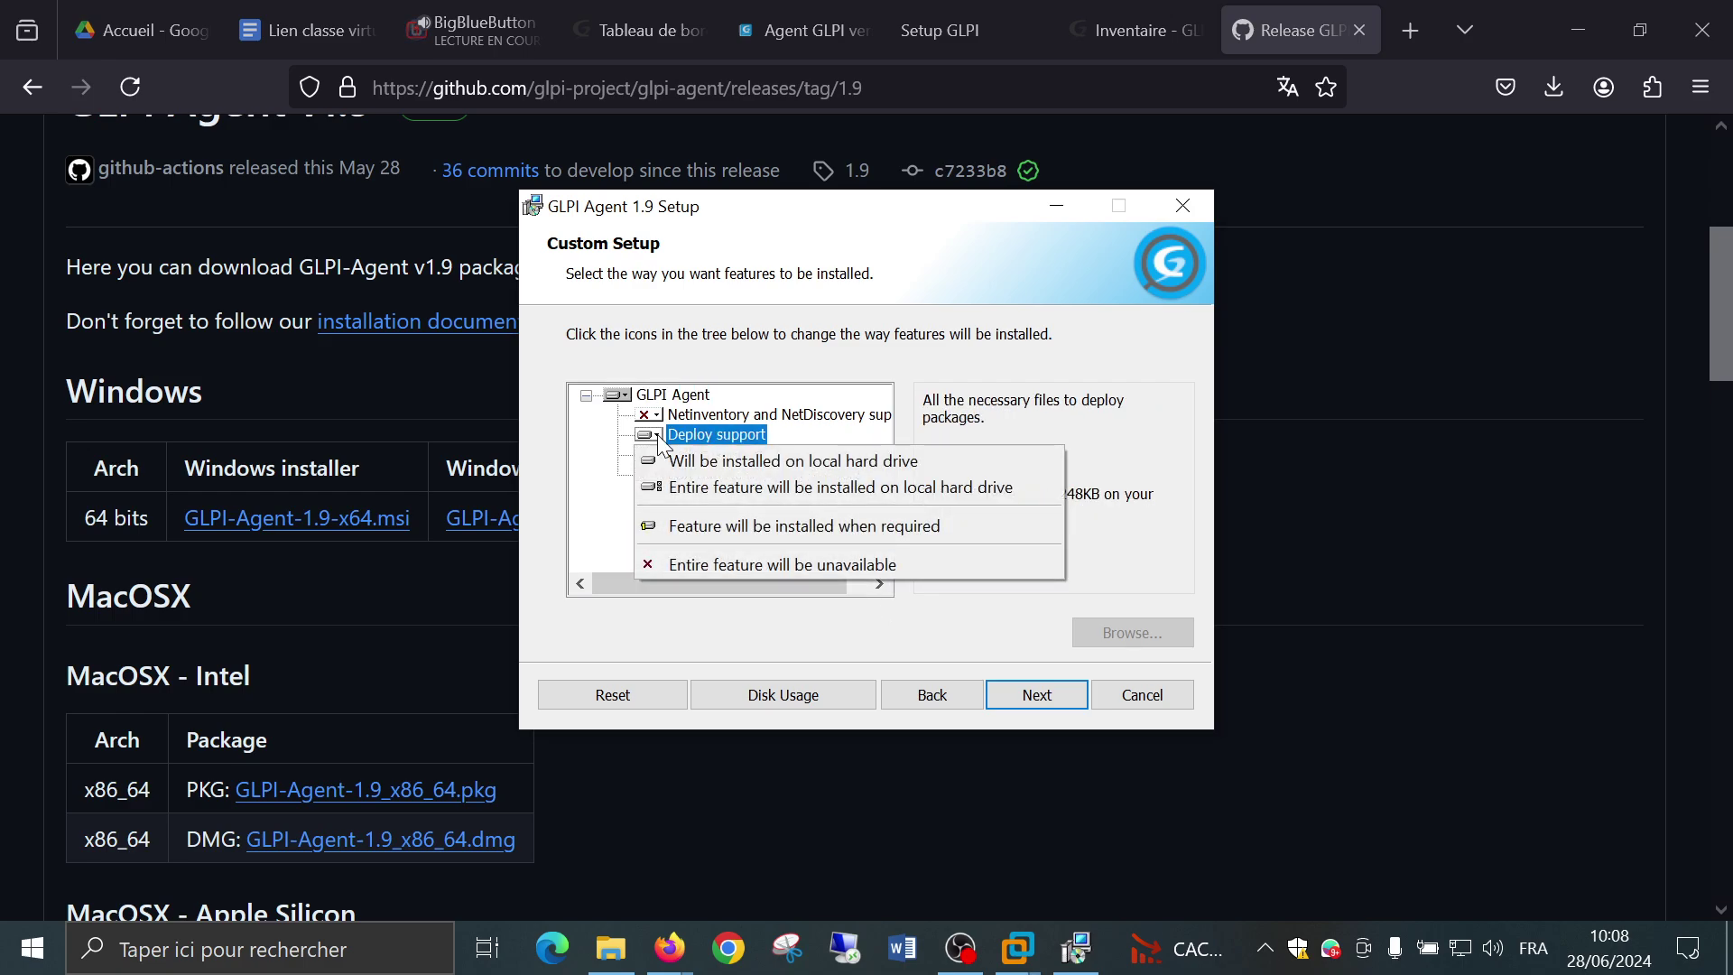
click(673, 437)
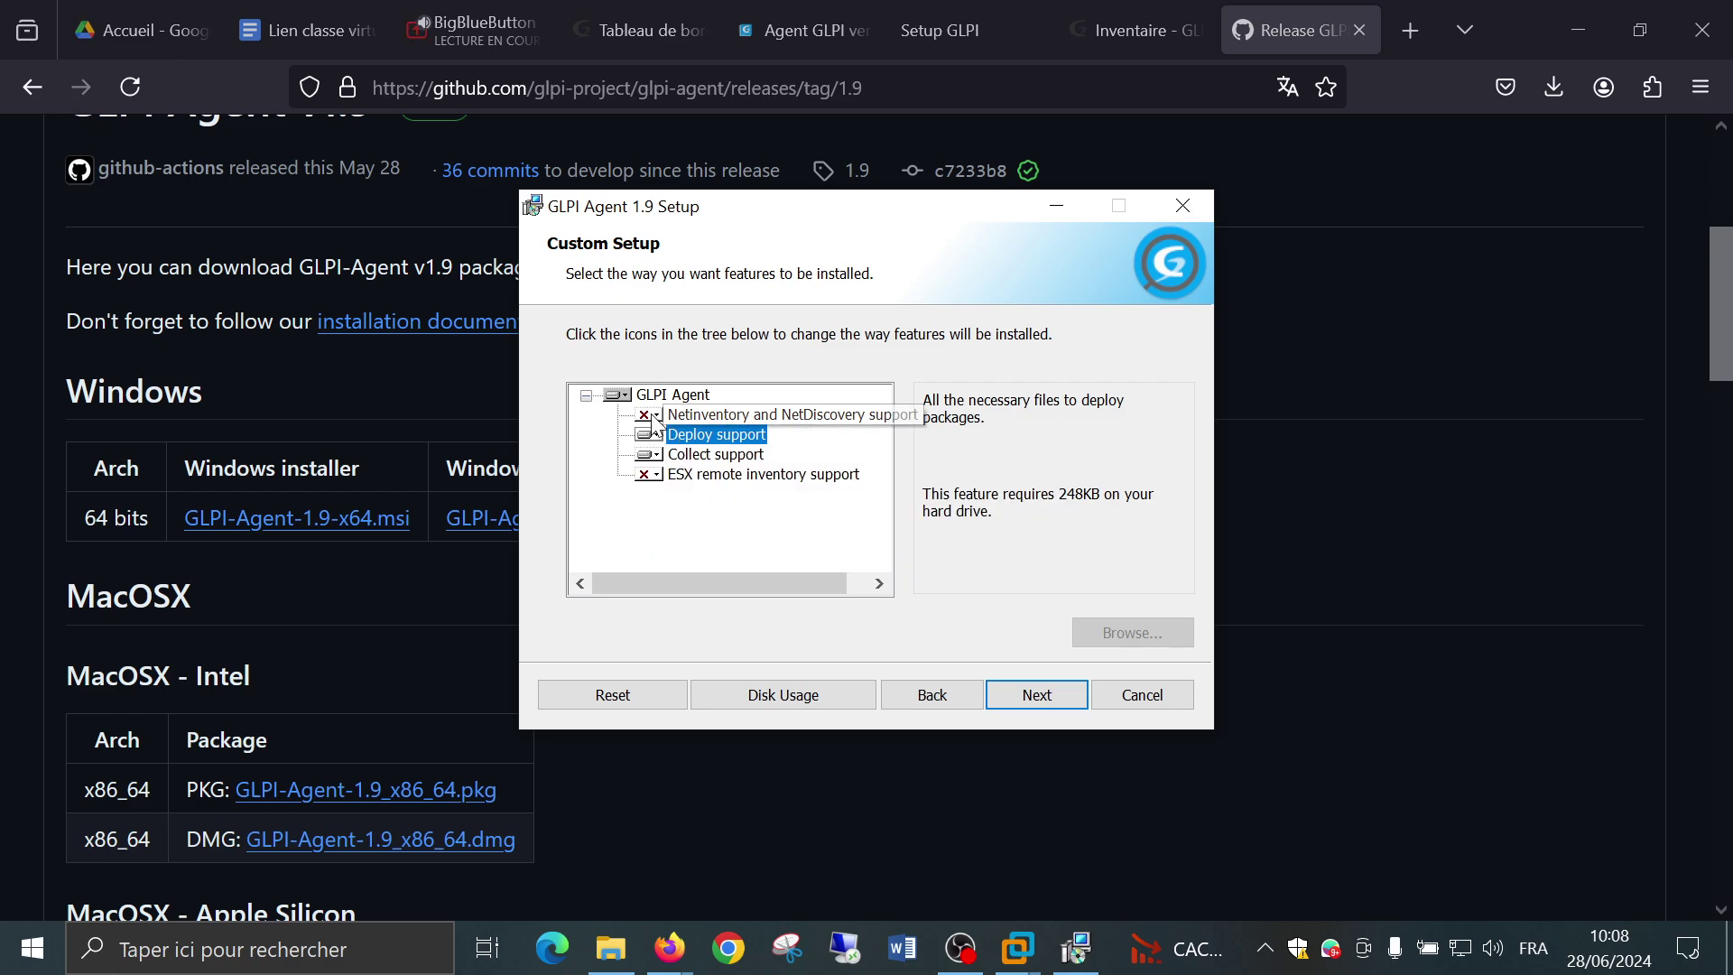
click(656, 436)
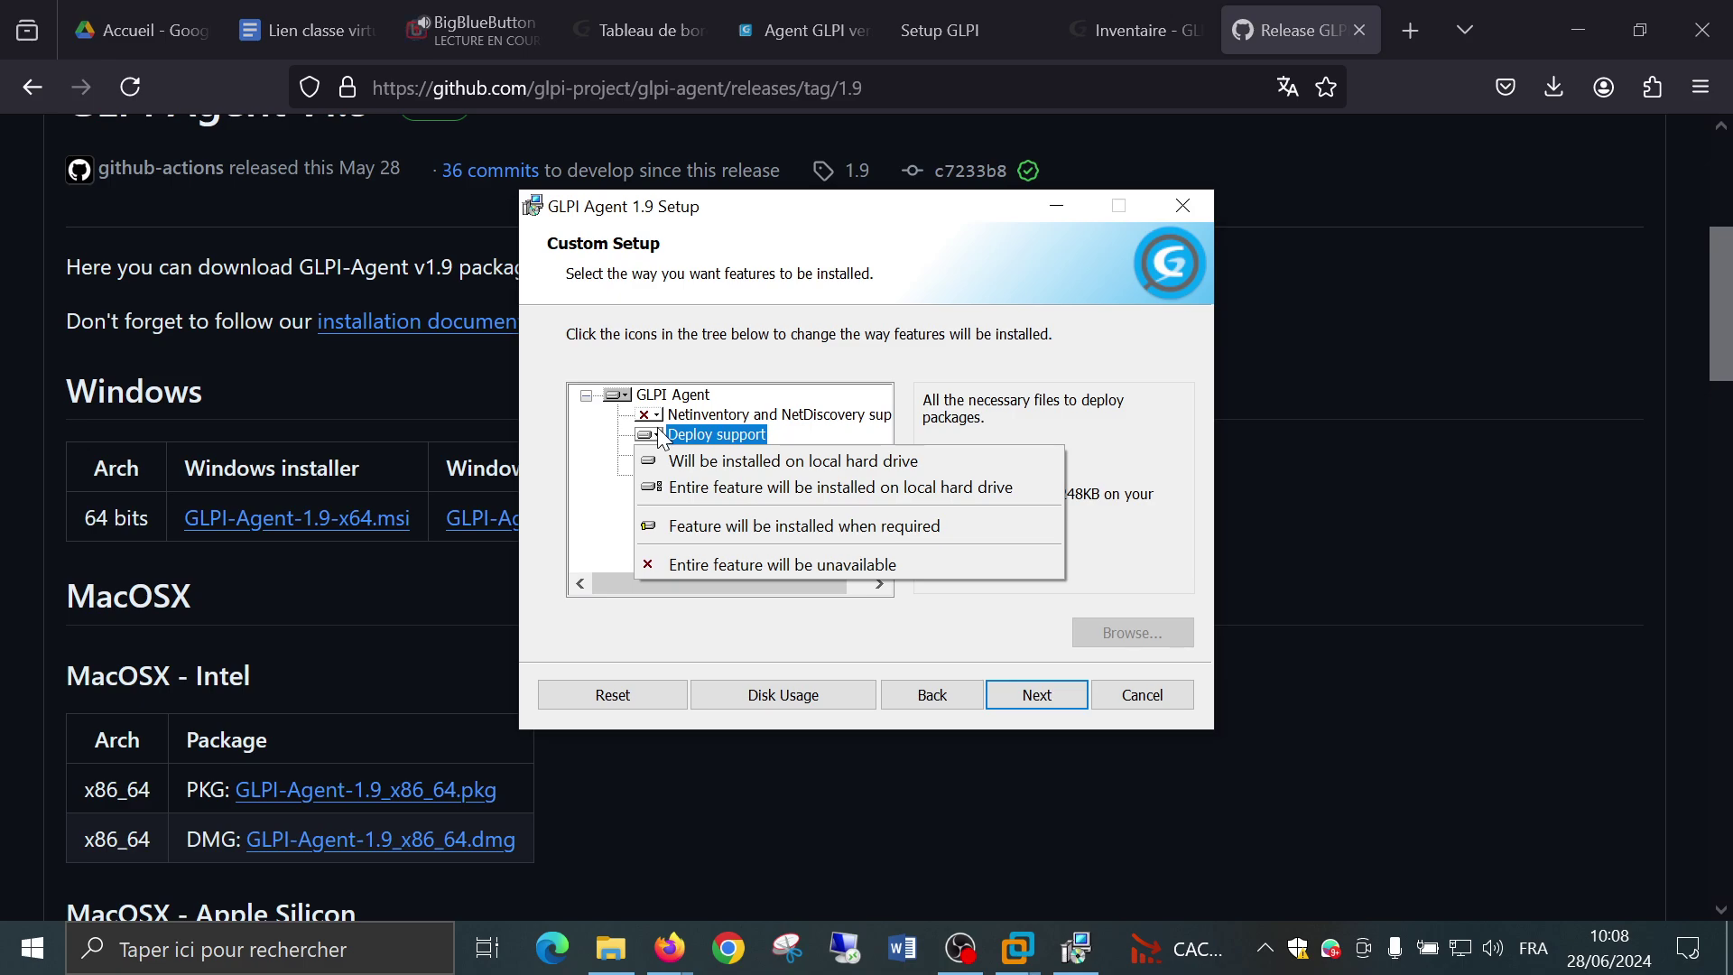
click(662, 439)
click(647, 416)
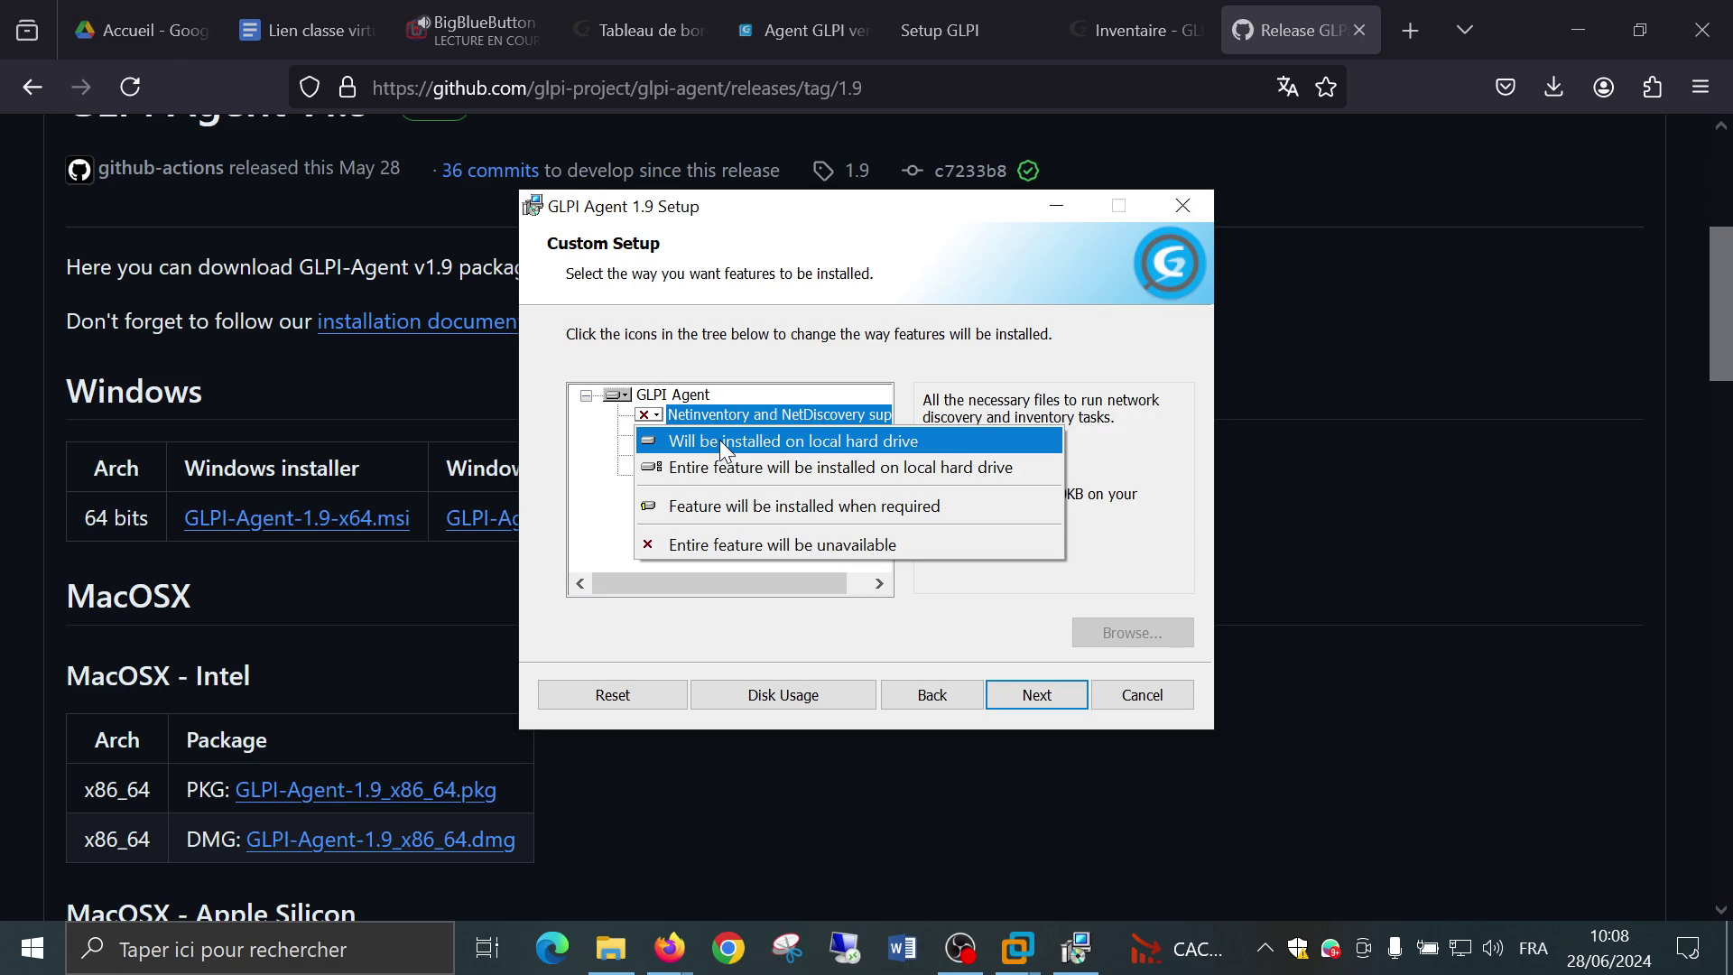
click(787, 594)
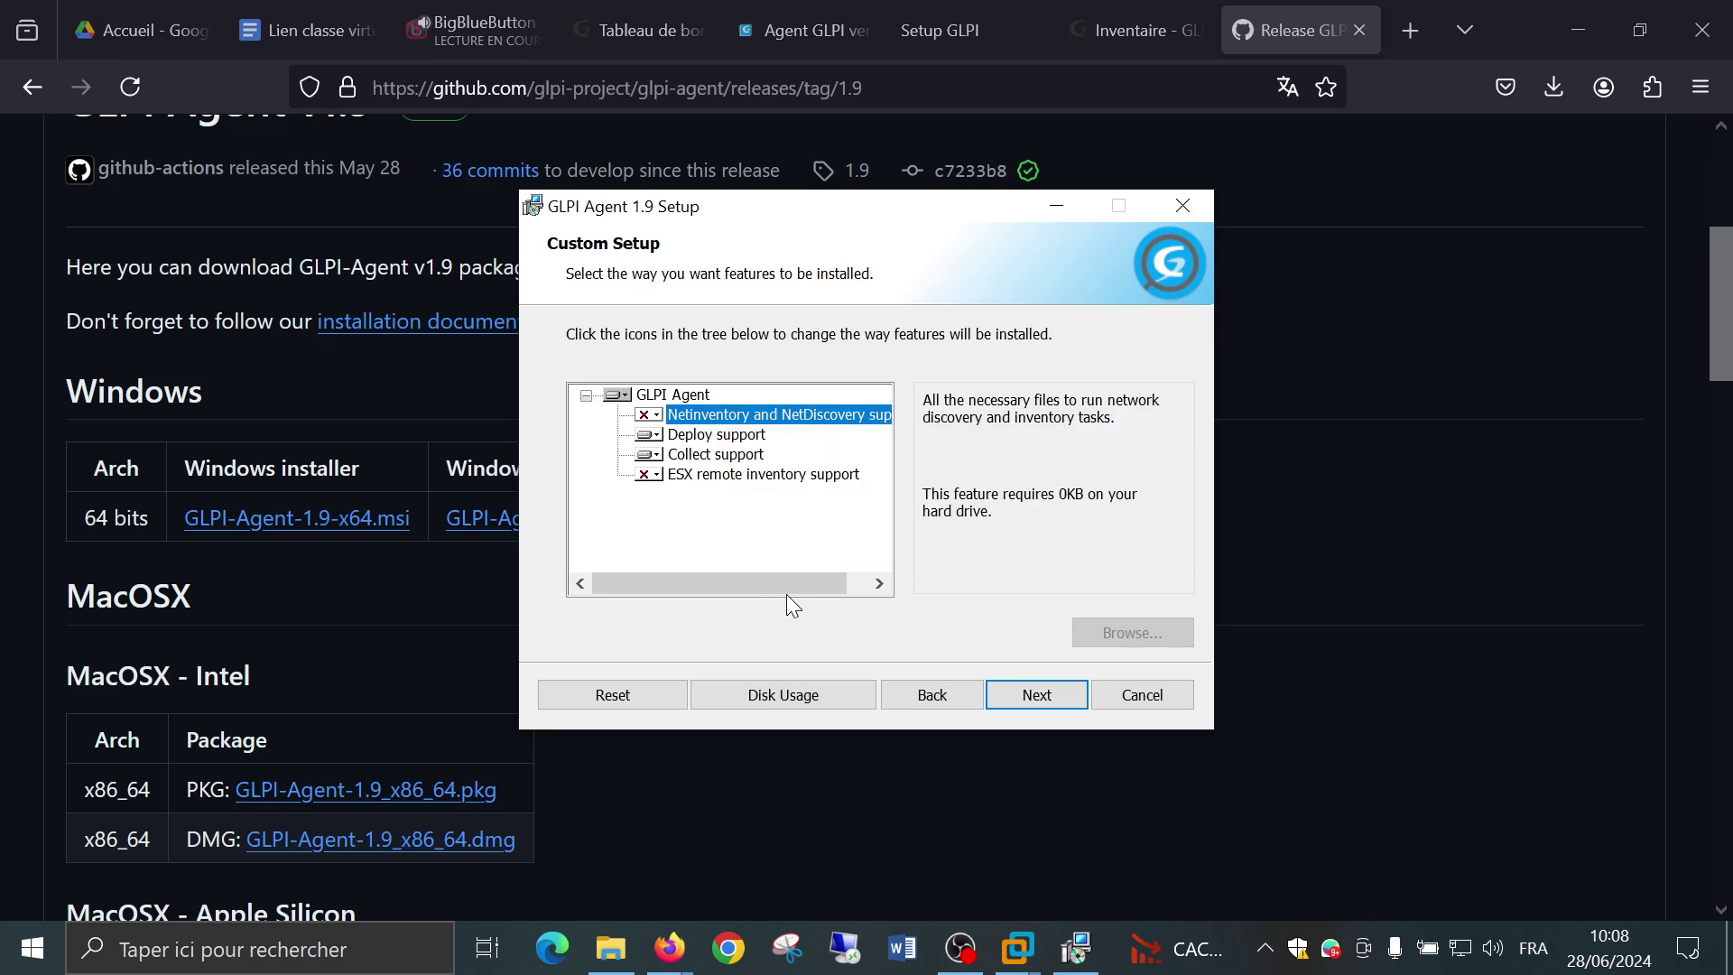
click(664, 436)
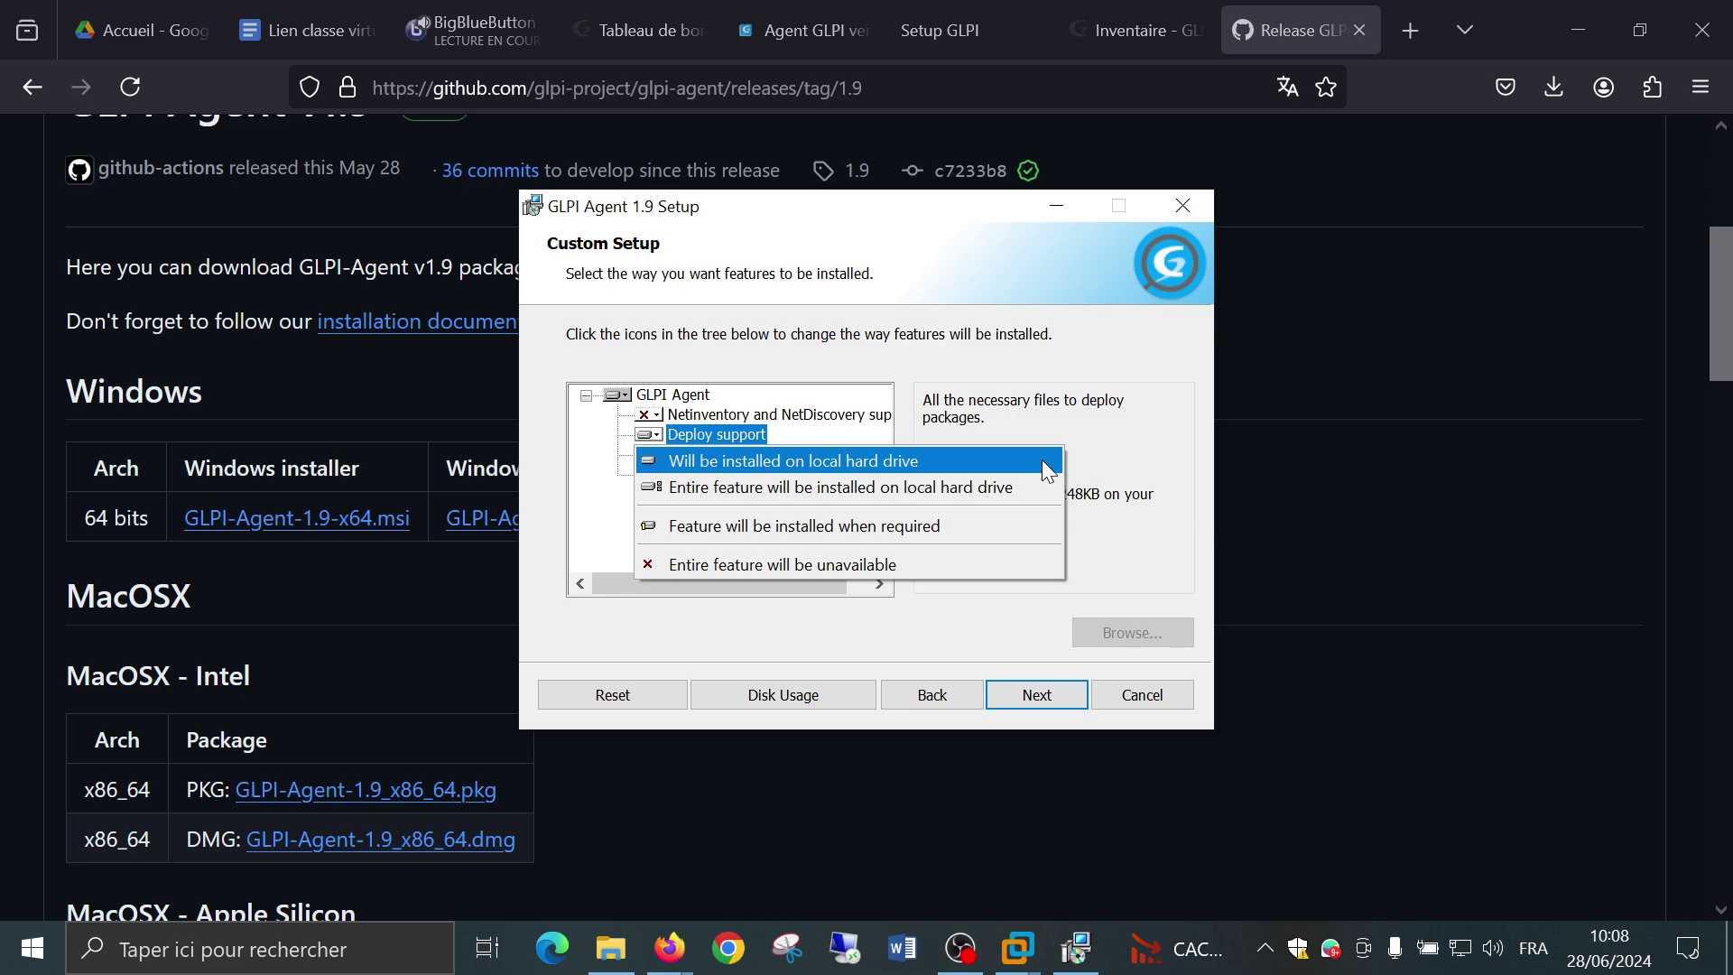
click(1121, 448)
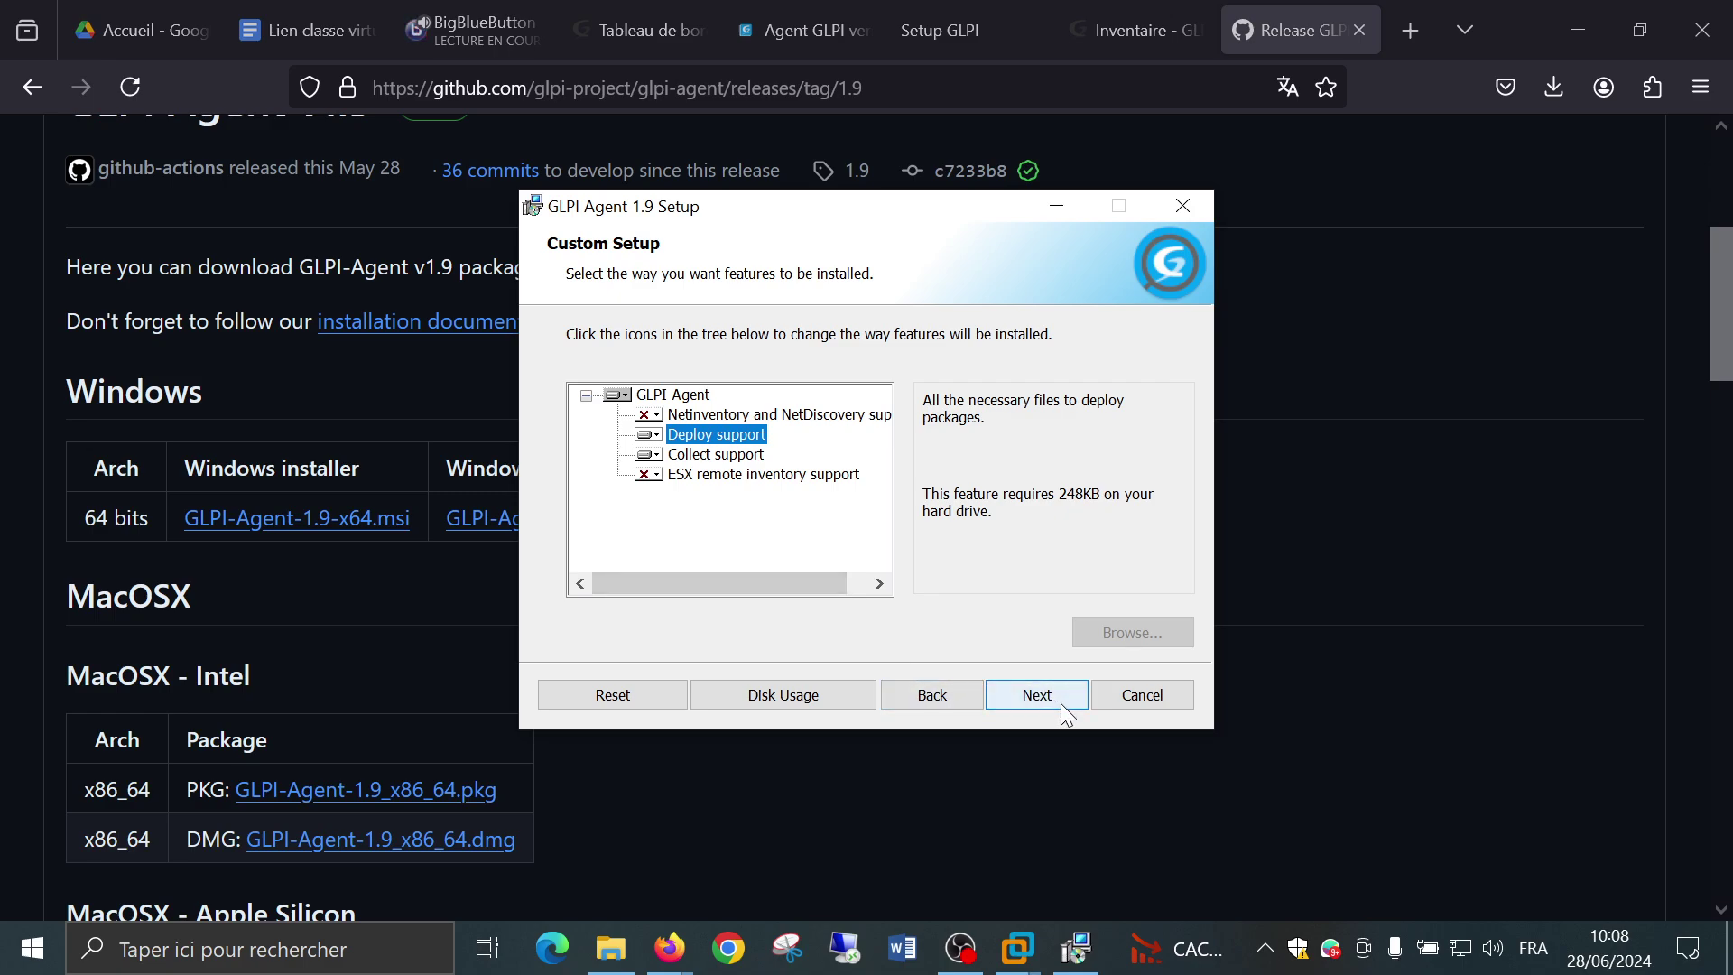
click(1062, 704)
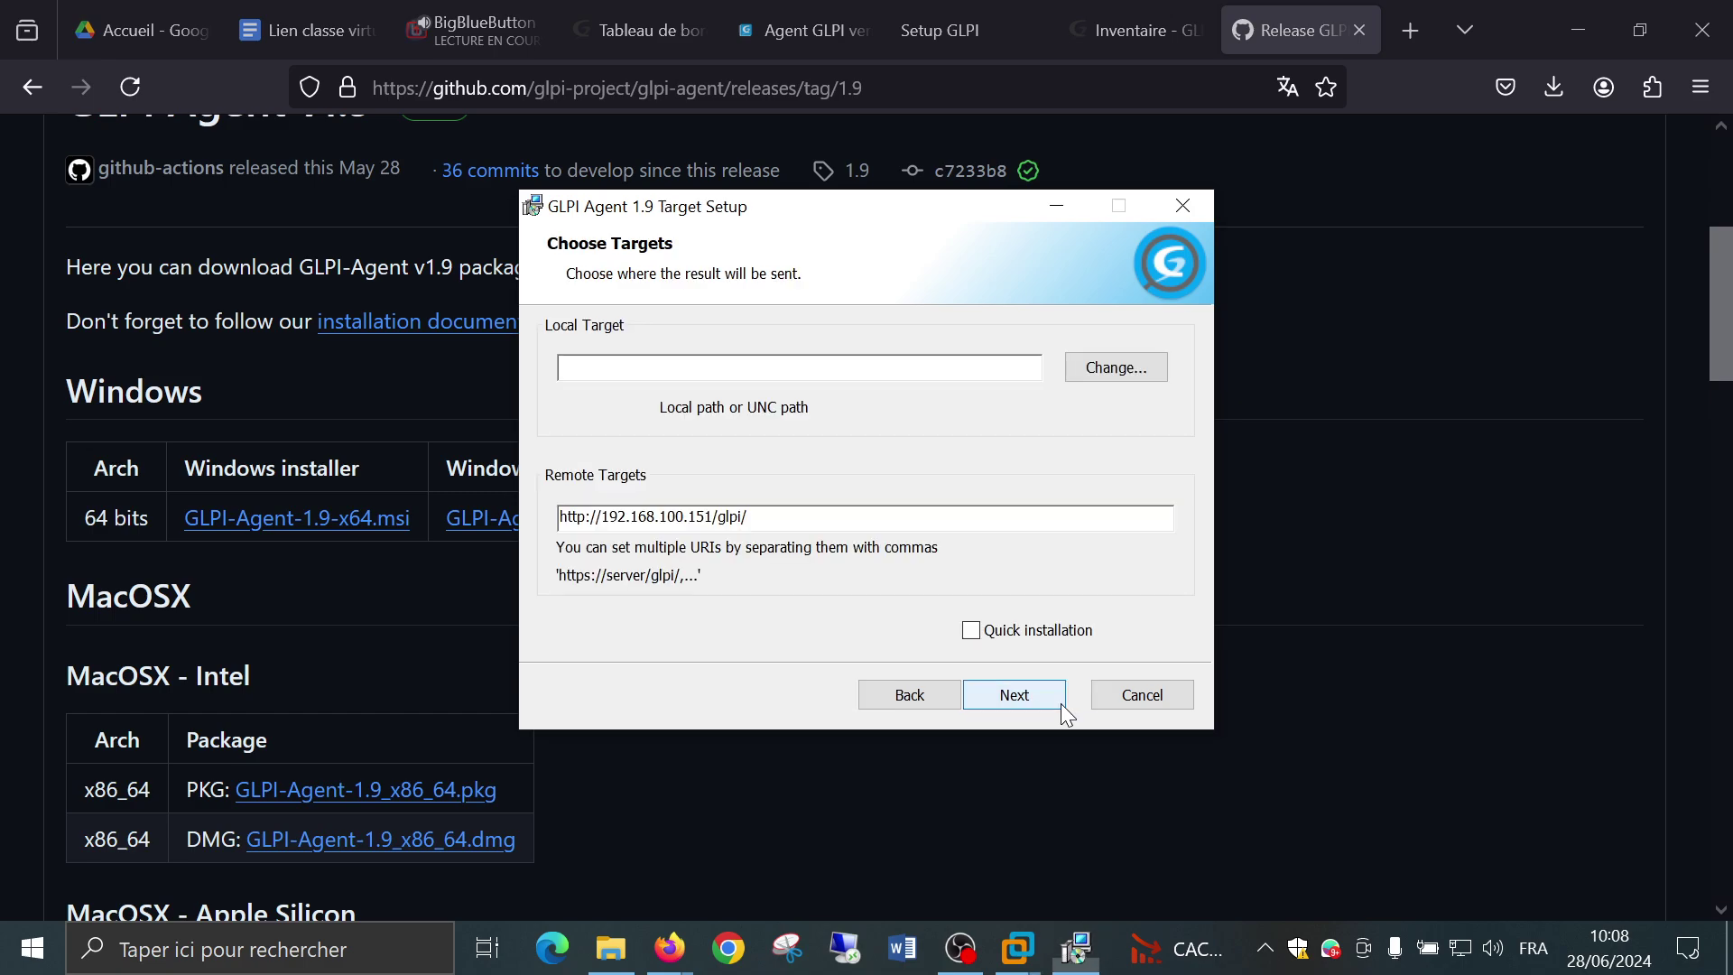
double_click(894, 516)
click(934, 516)
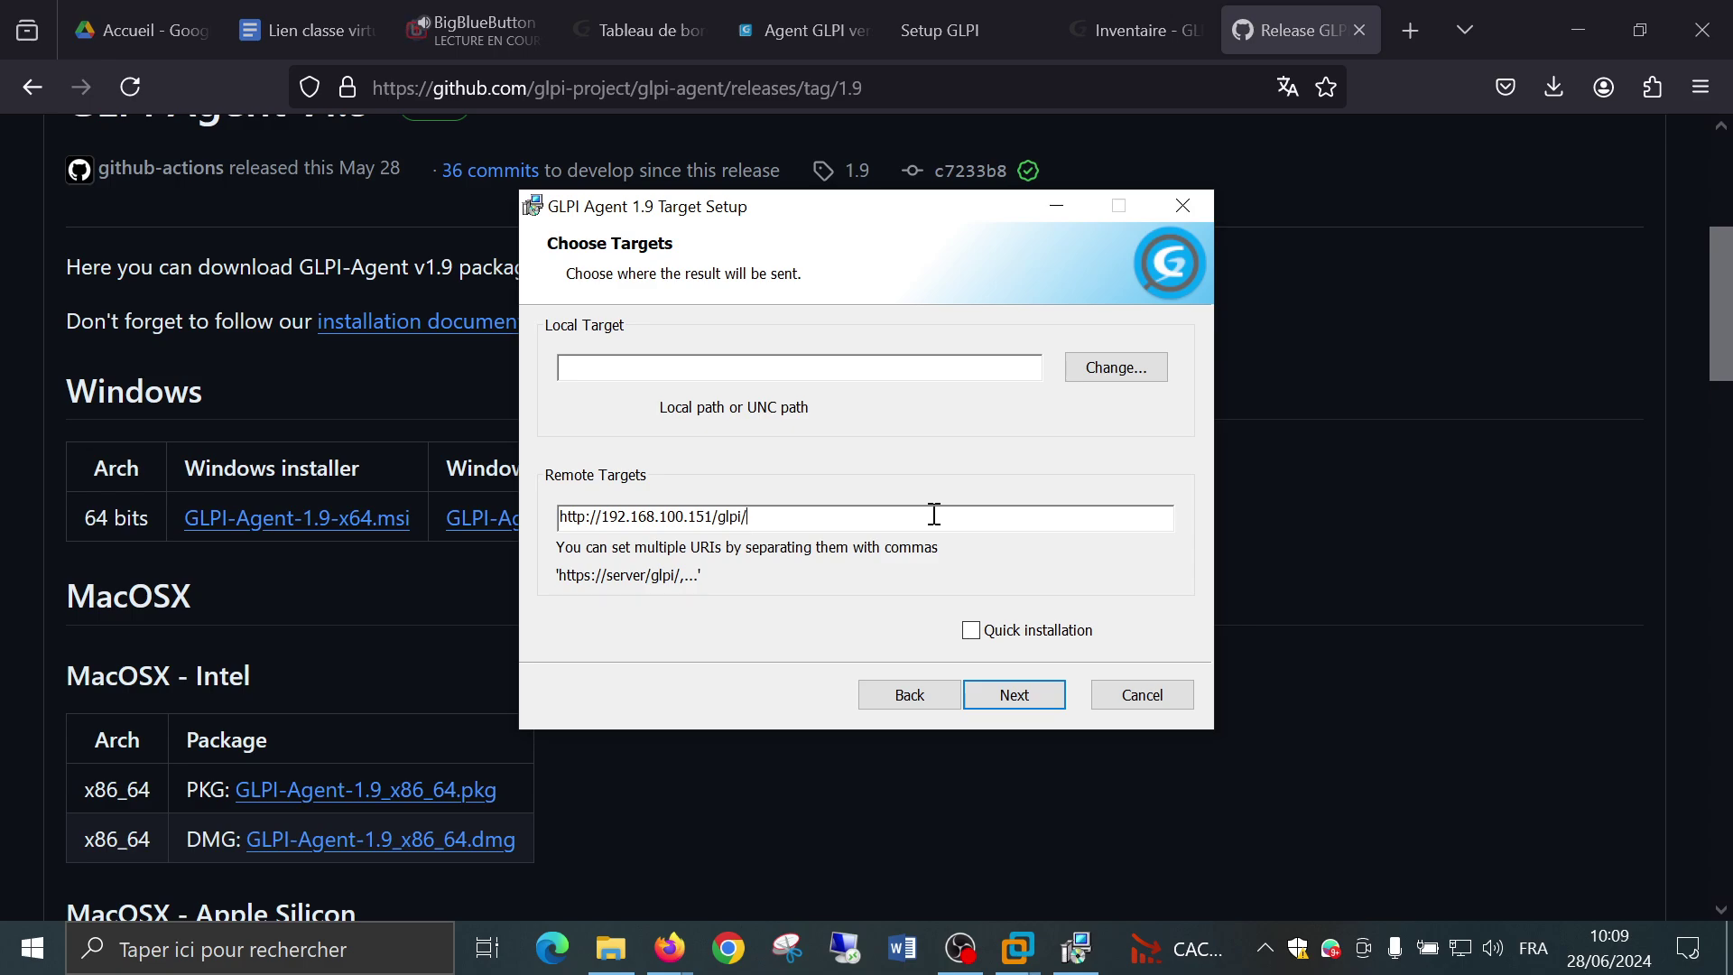
key(Left)
key(Left)
key(Left)
key(Left)
key(Left)
key(Left)
key(Left)
key(Left)
key(Left)
key(Left)
key(Left)
key(Left)
key(Left)
key(Left)
key(Left)
key(Left)
key(Left)
key(Left)
key(Left)
key(Right)
key(Right)
key(Right)
key(Right)
key(Right)
key(Right)
key(Right)
key(Right)
key(Right)
key(Right)
key(Right)
key(Right)
text(2)
click(972, 632)
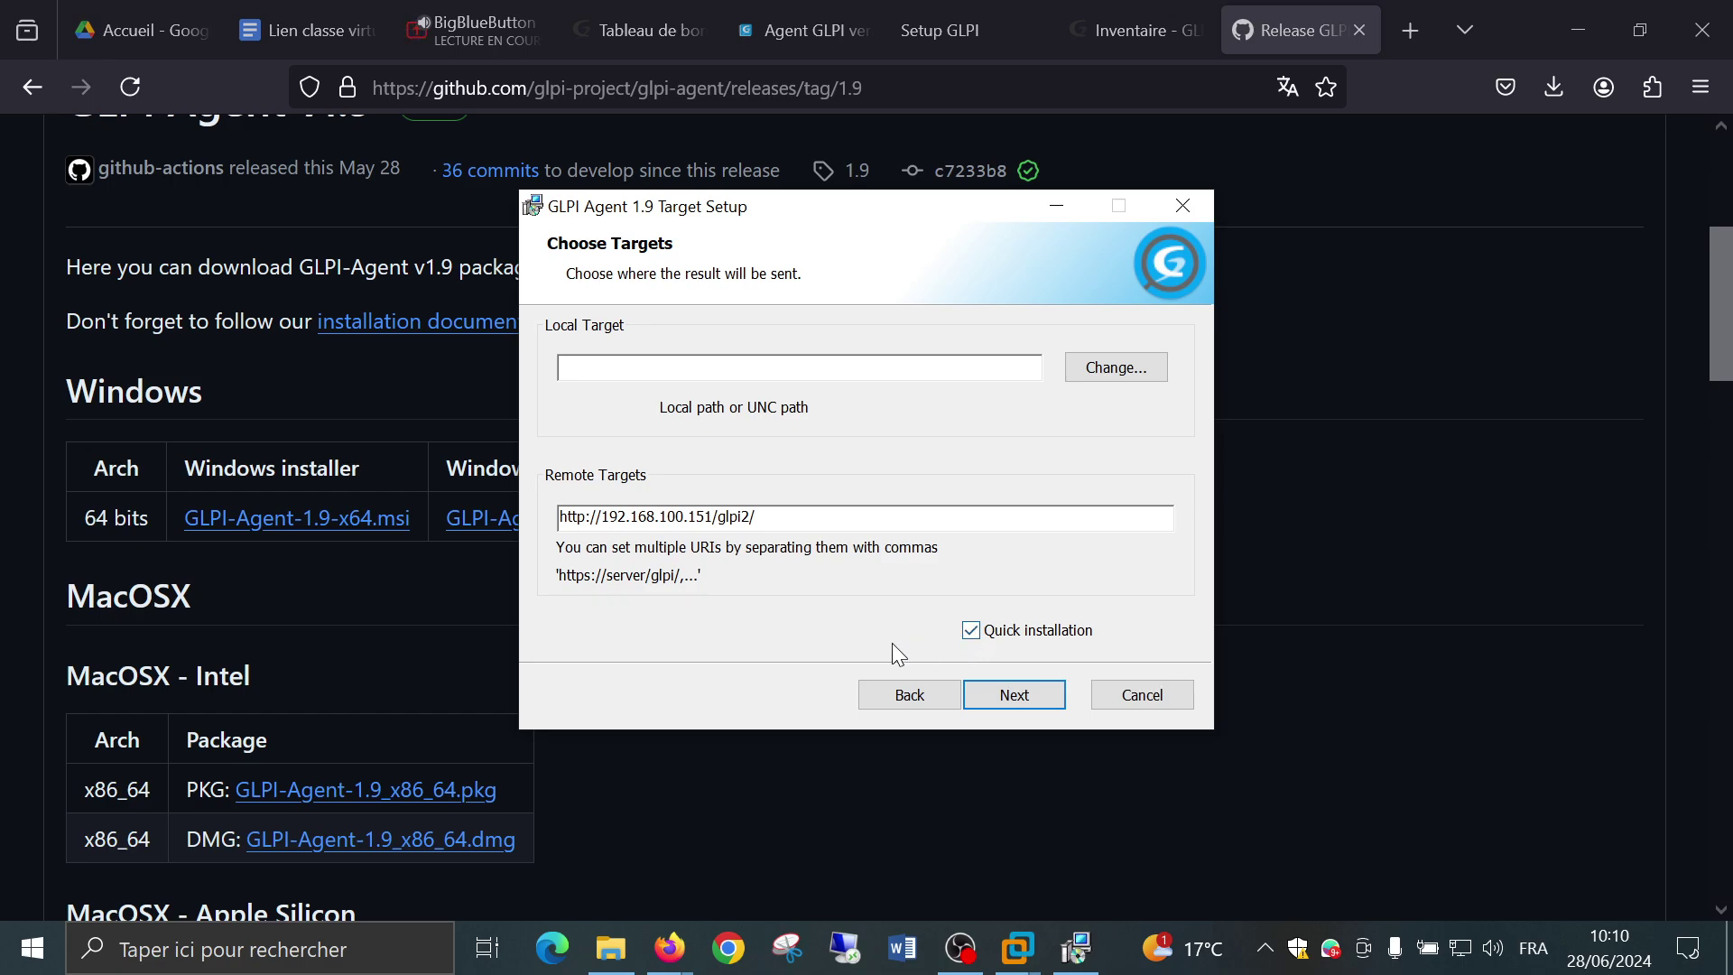
click(974, 632)
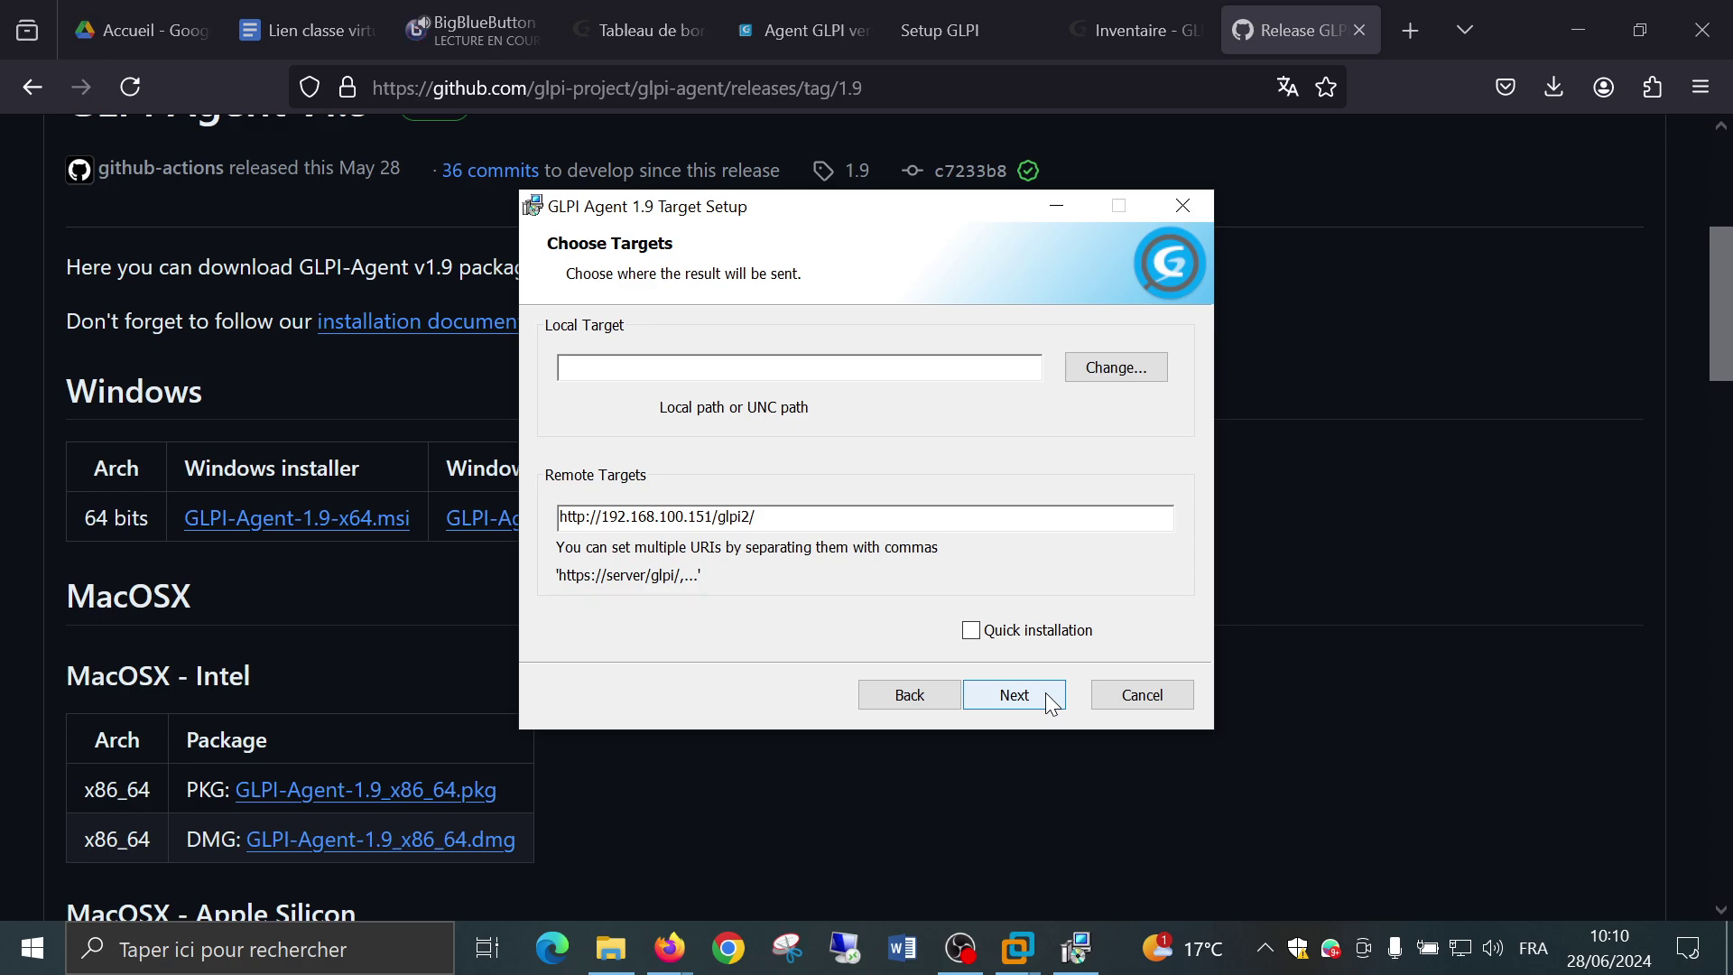
Pass the Remote Targets SSL Options page with fields empty and 'Disable SSL check' ticked.
click(1051, 704)
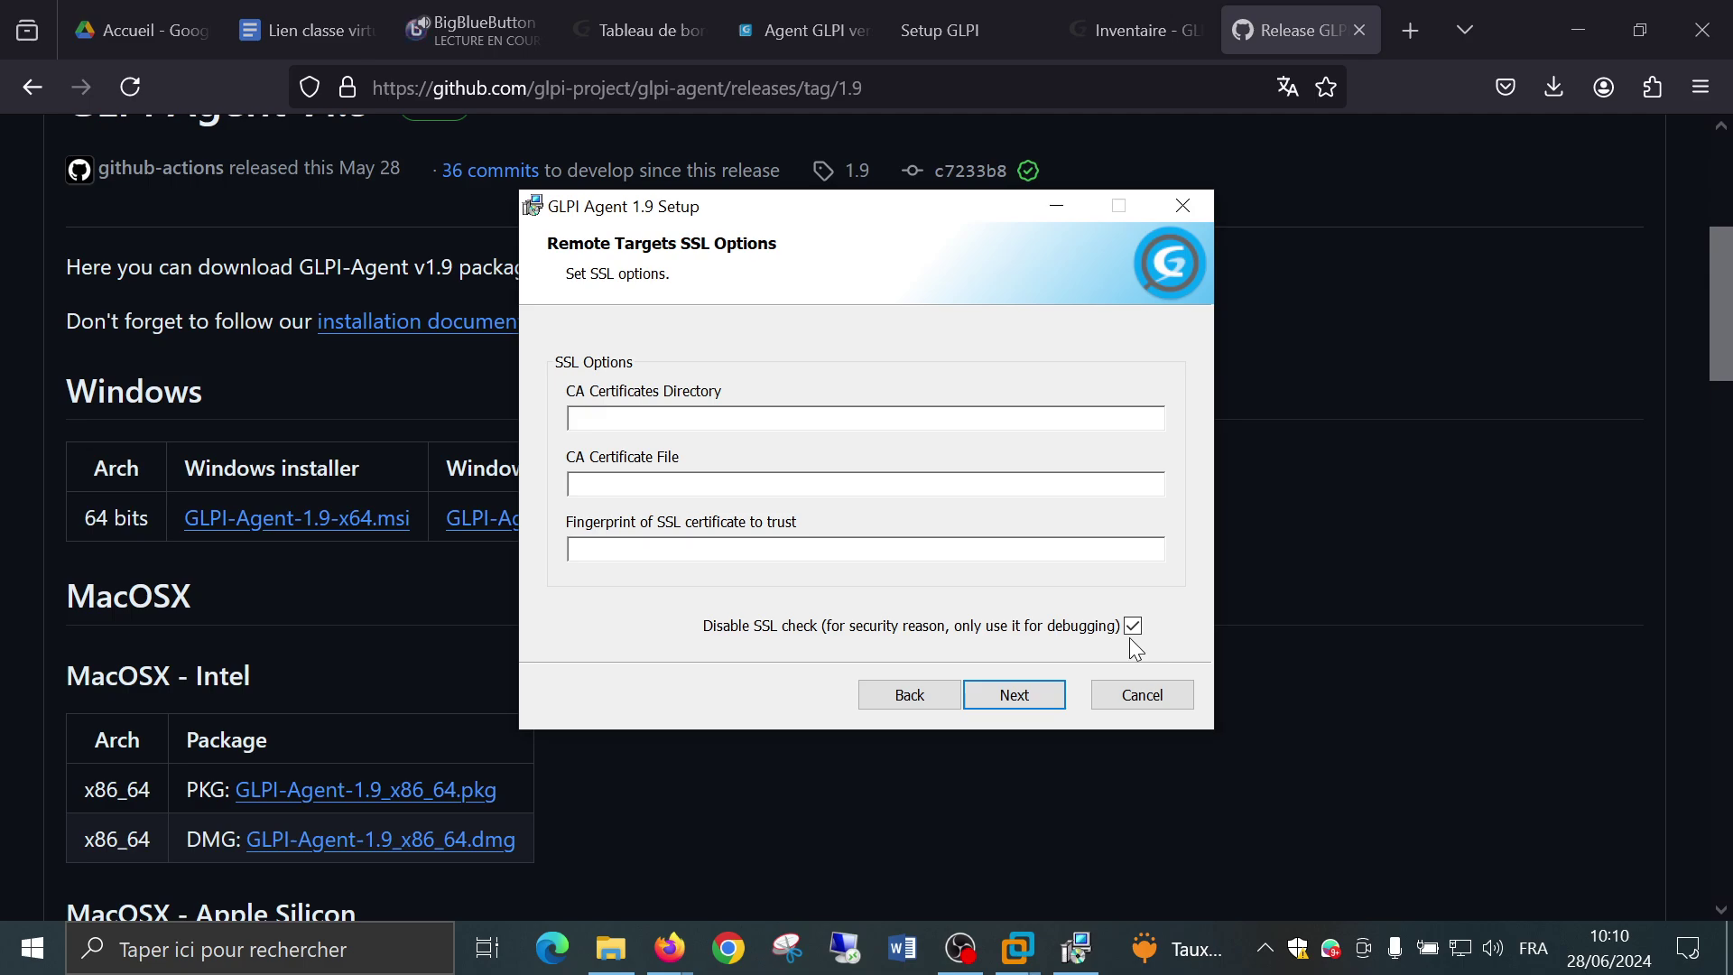
click(1050, 695)
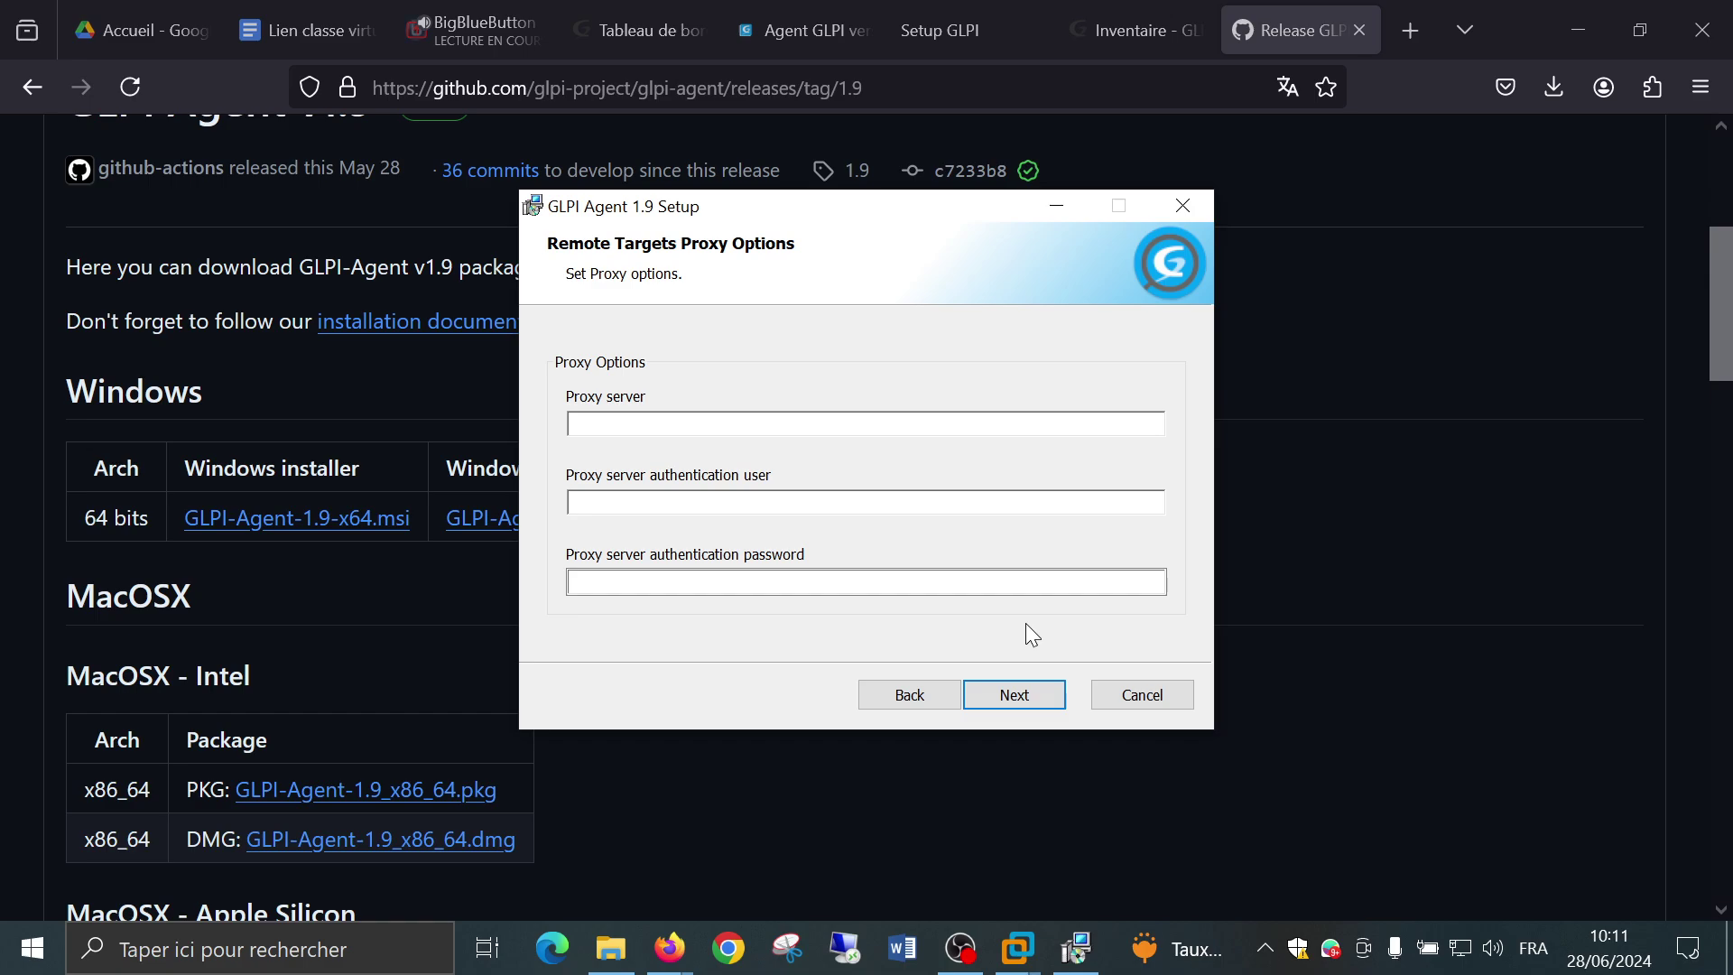
Leave the proxy server, user and password blank and keep 'As a Windows Task' execution mode.
click(1003, 703)
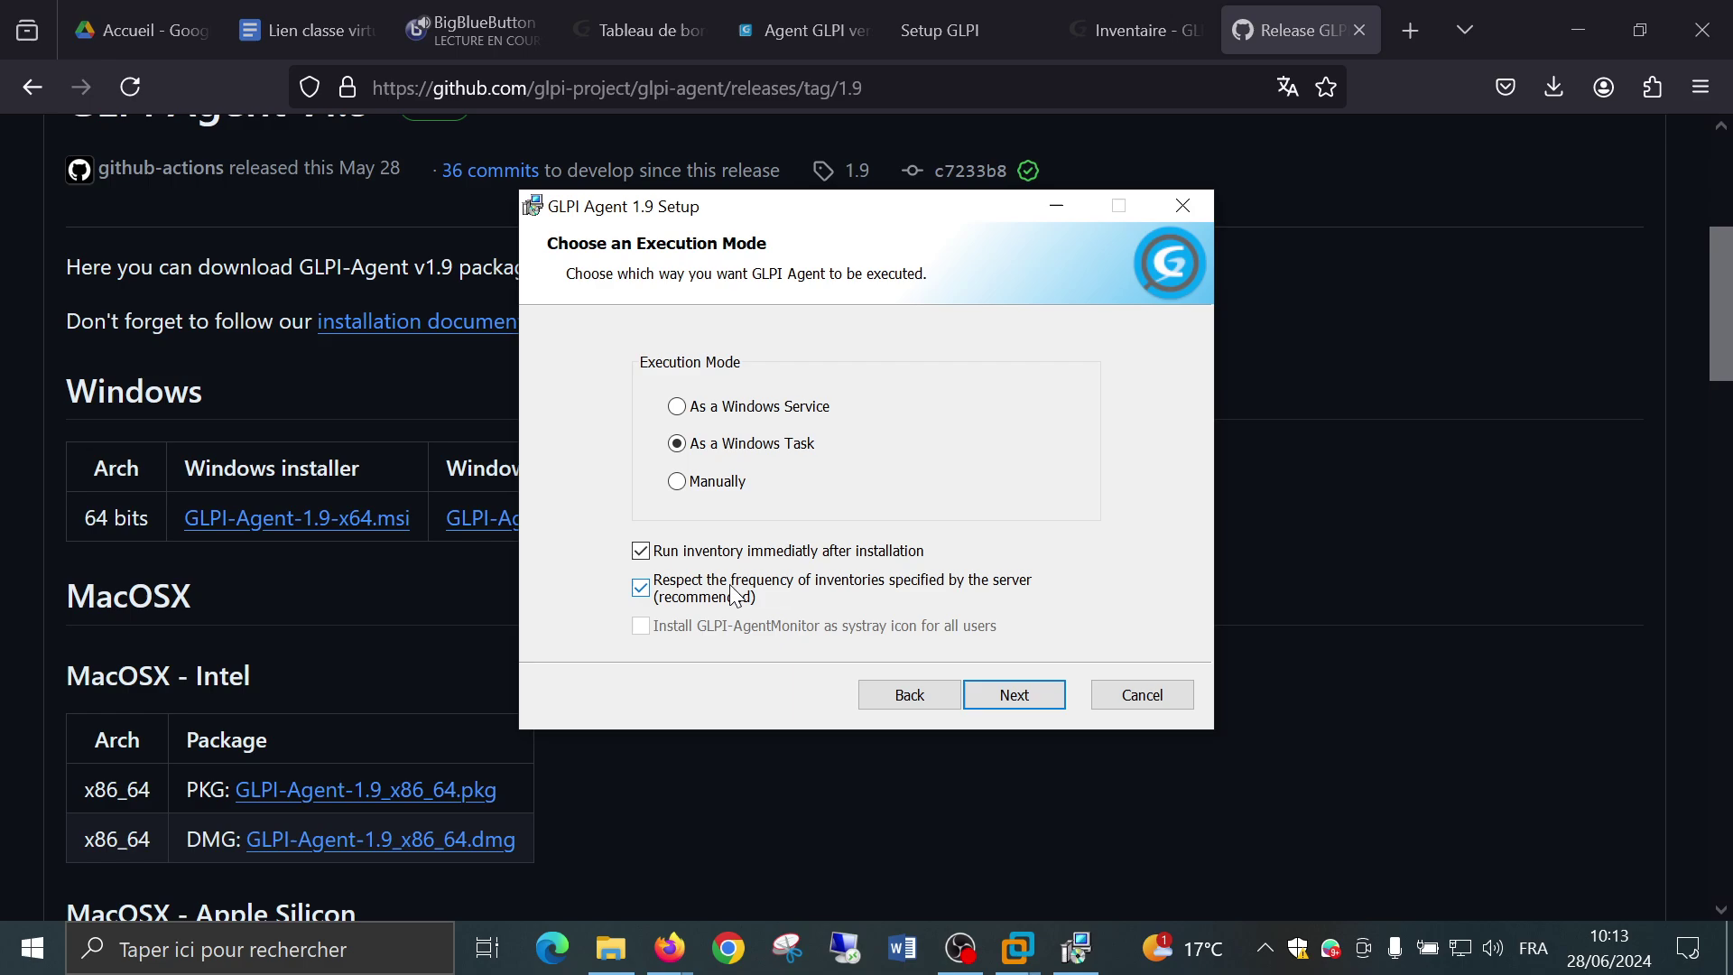
click(1039, 700)
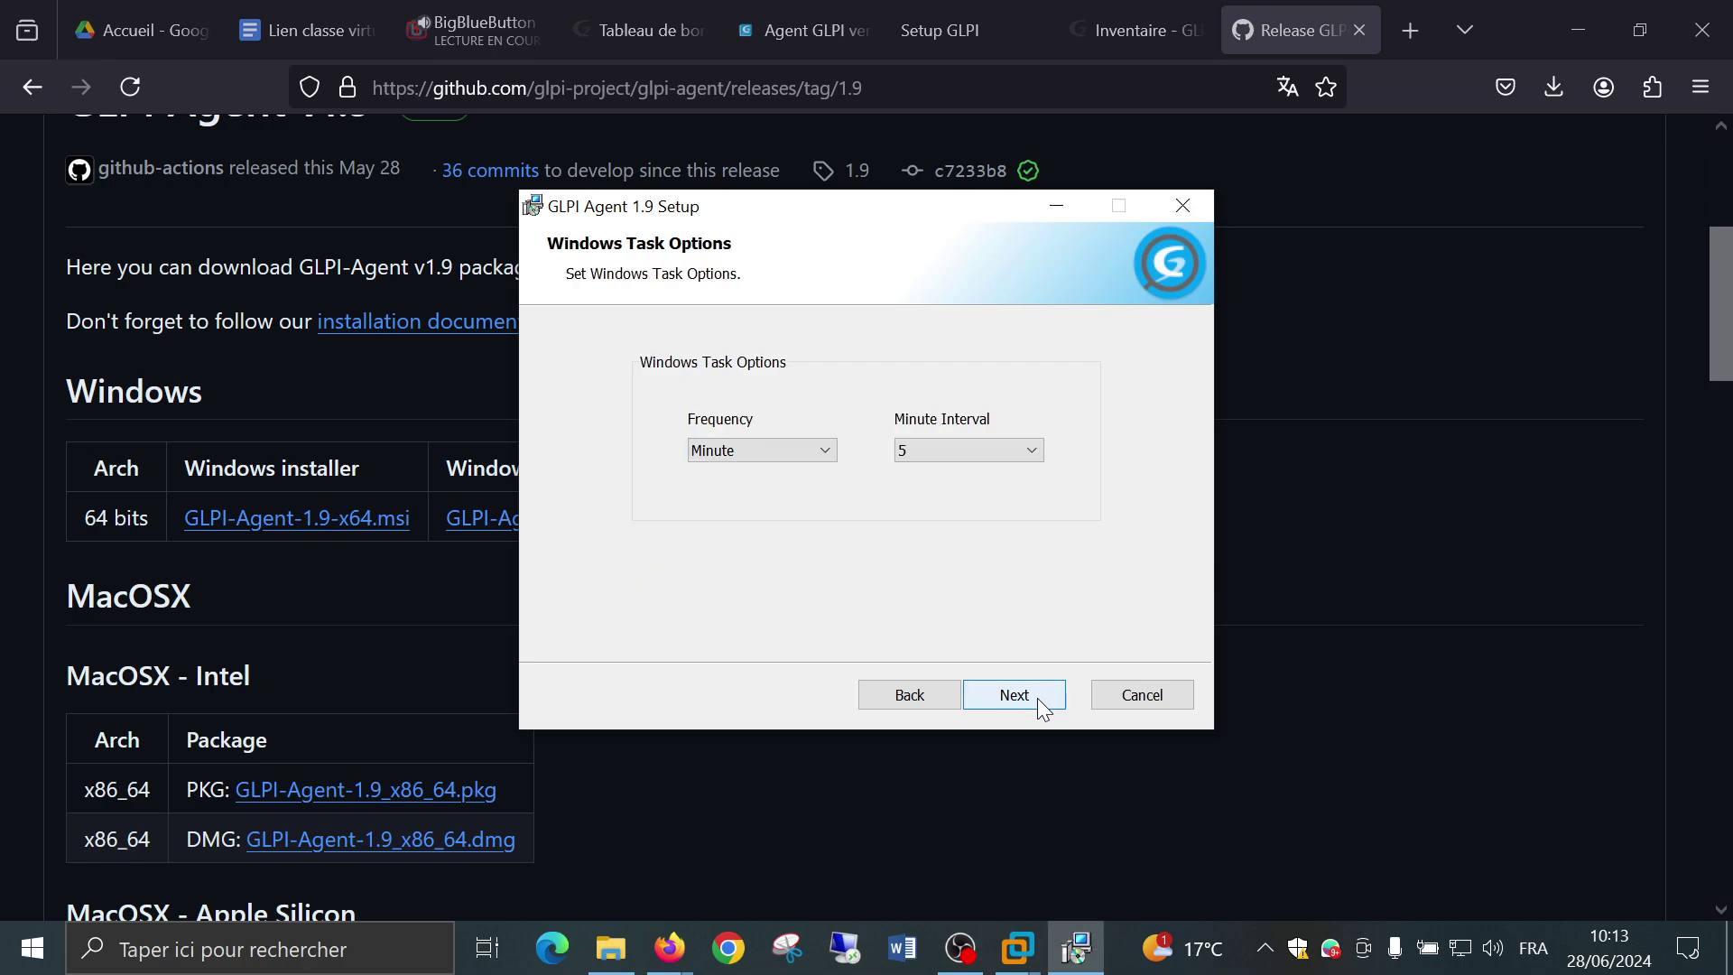
Set the Windows Task frequency to Hourly with Hour Interval 1, after briefly trying Daily.
click(821, 451)
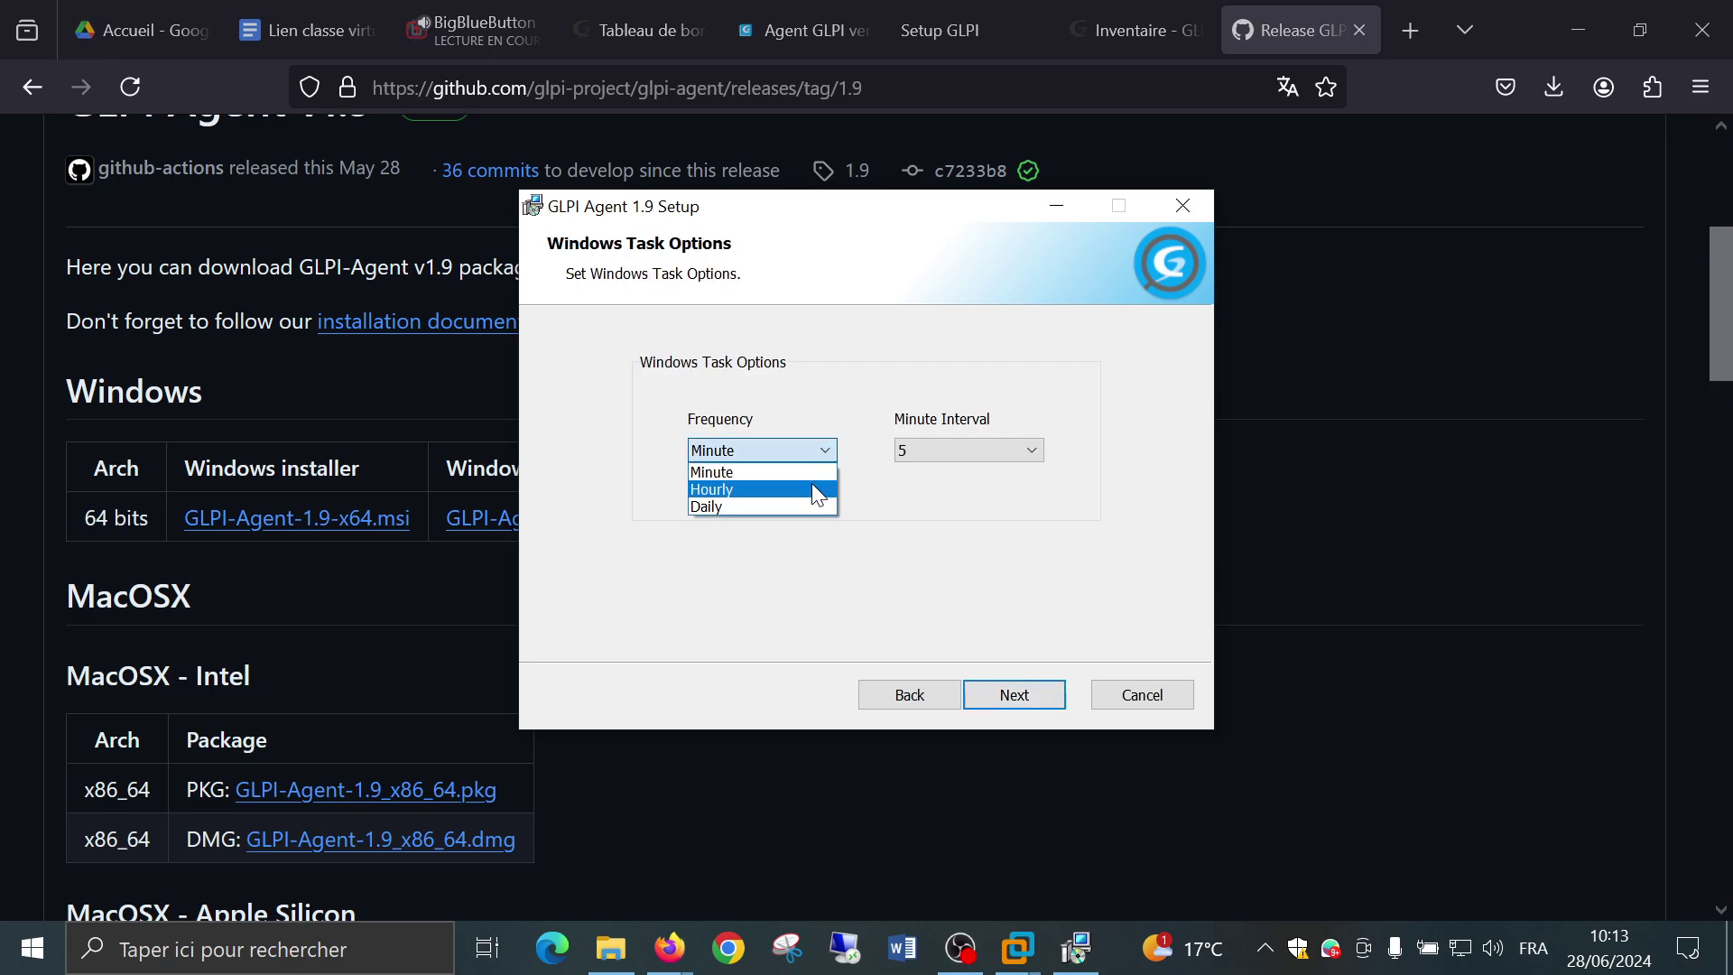
click(811, 483)
click(956, 445)
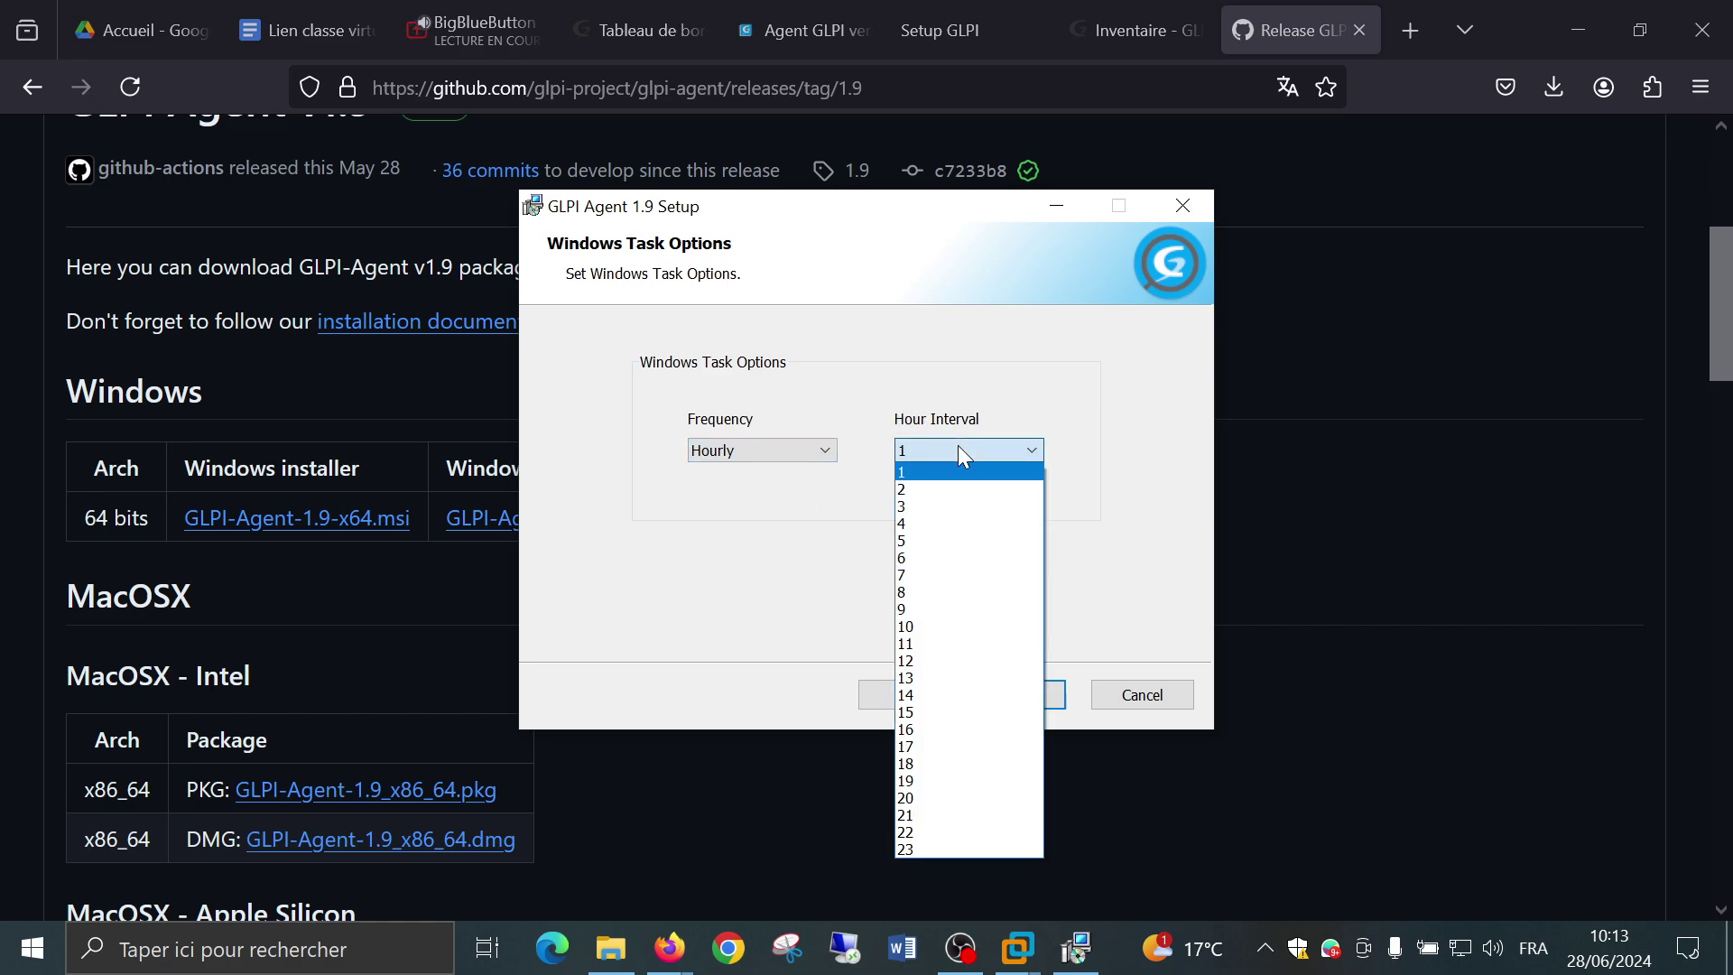
click(957, 446)
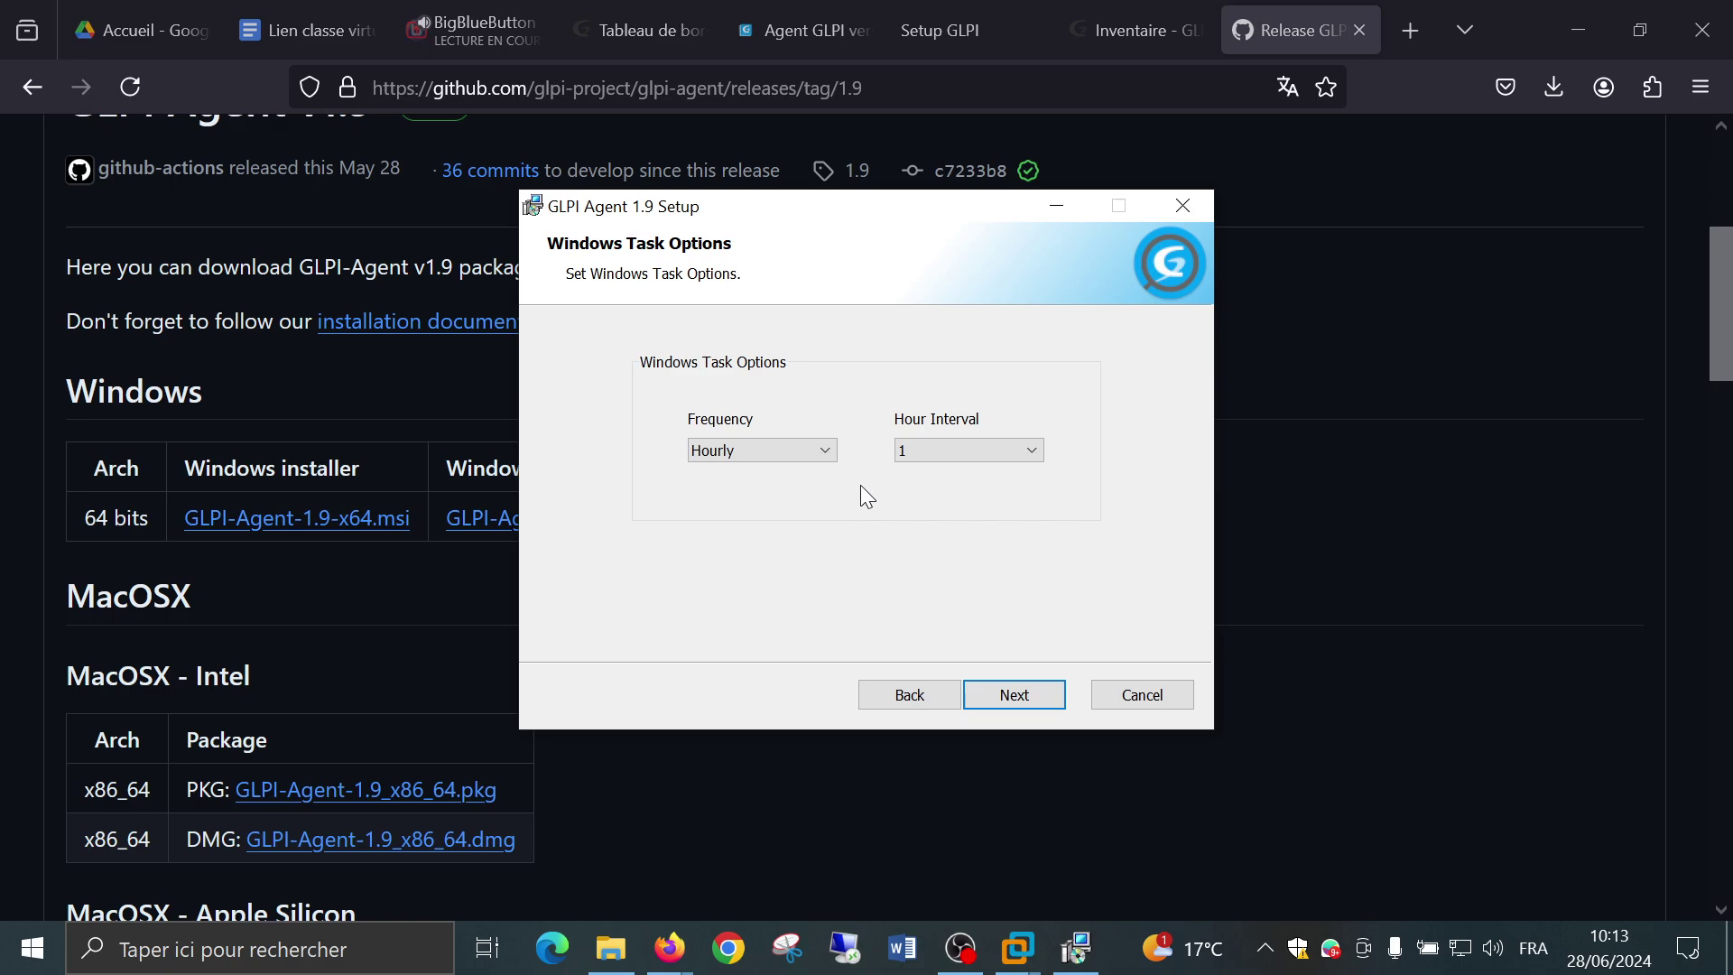
click(819, 448)
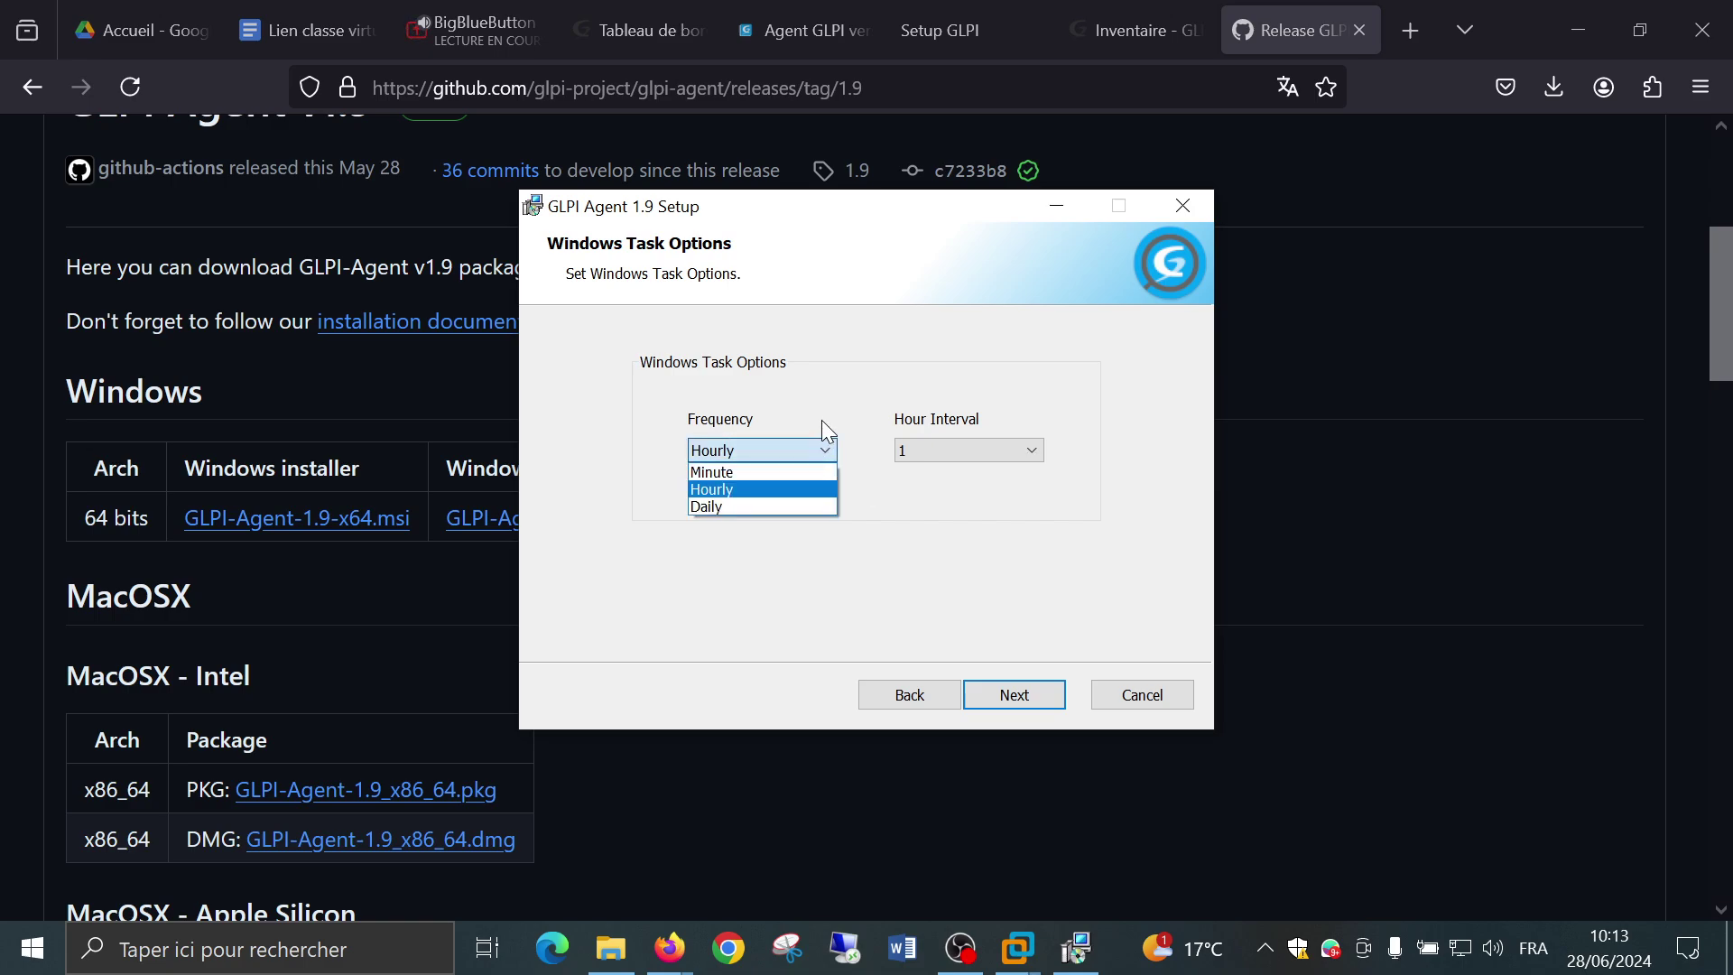
click(804, 504)
click(1017, 455)
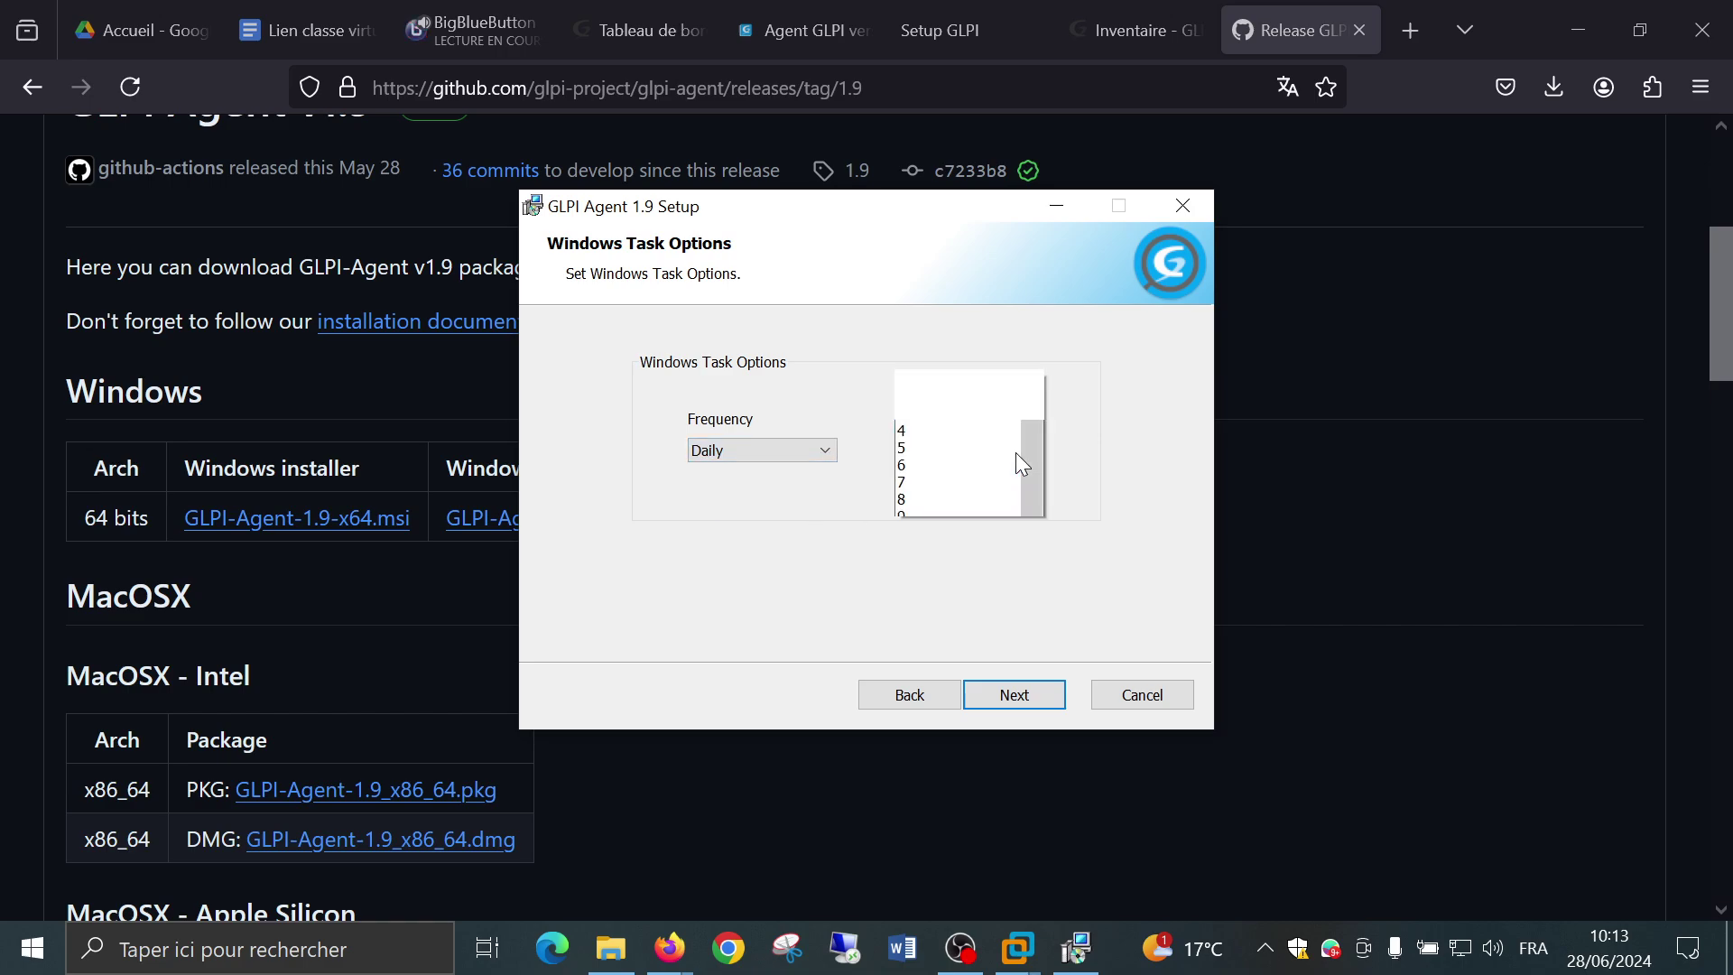
scroll(944, 393, down, 1)
click(870, 535)
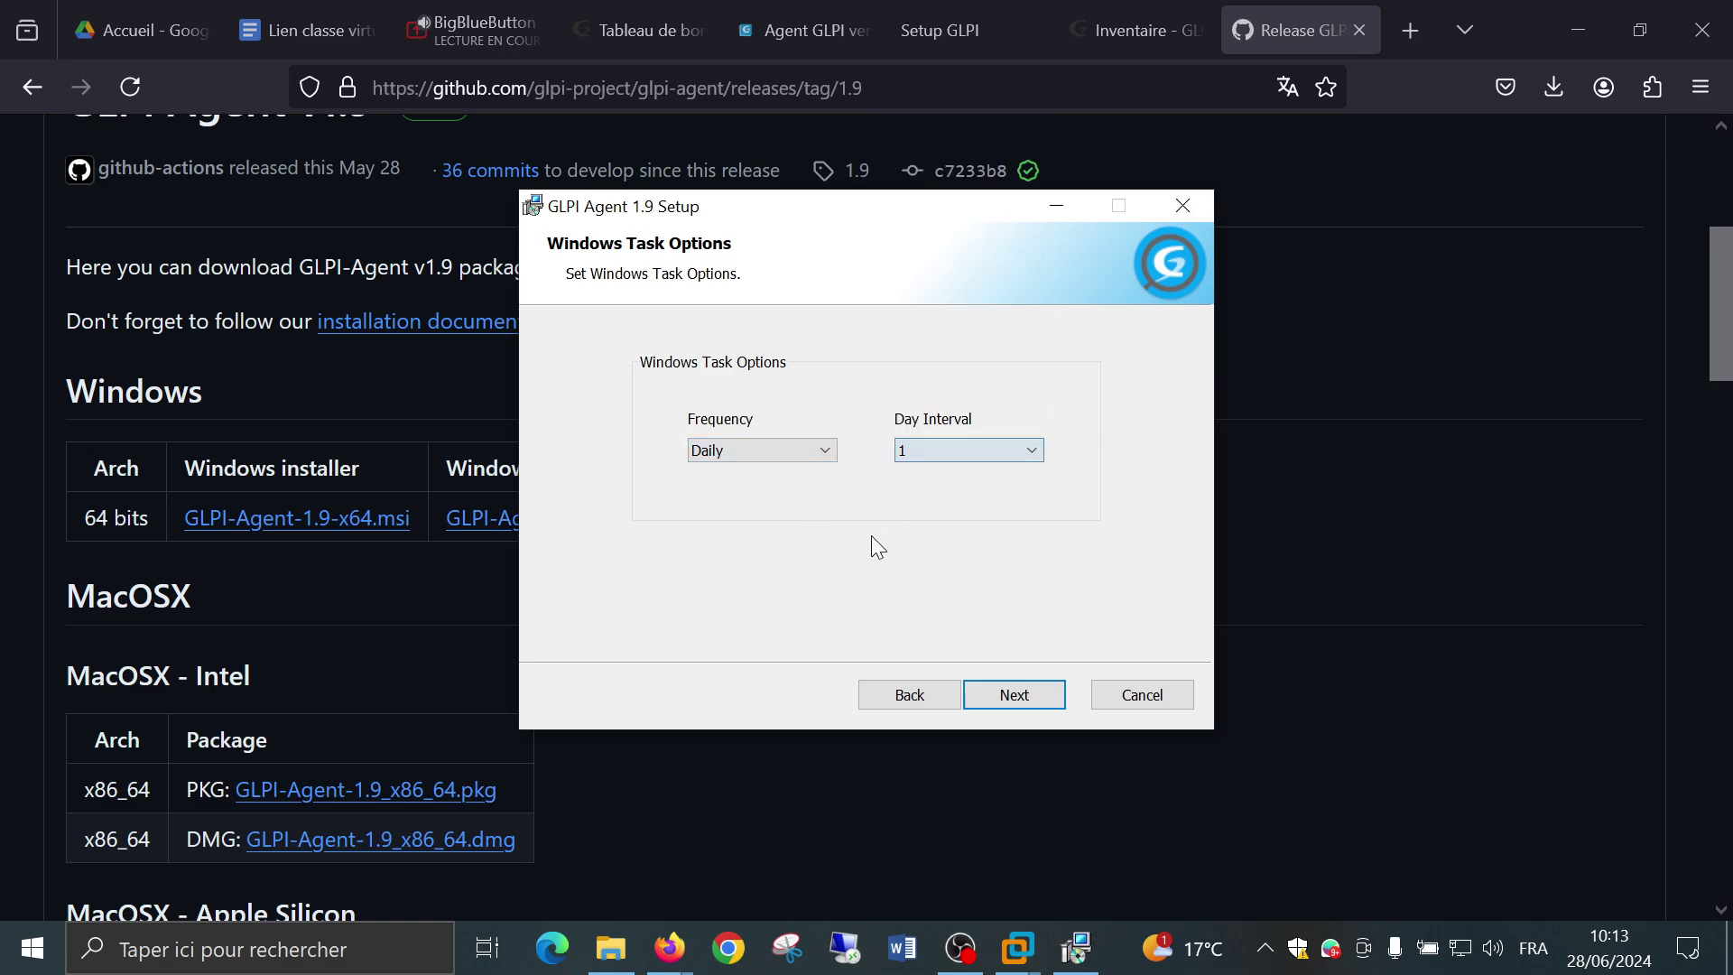
click(827, 456)
click(802, 487)
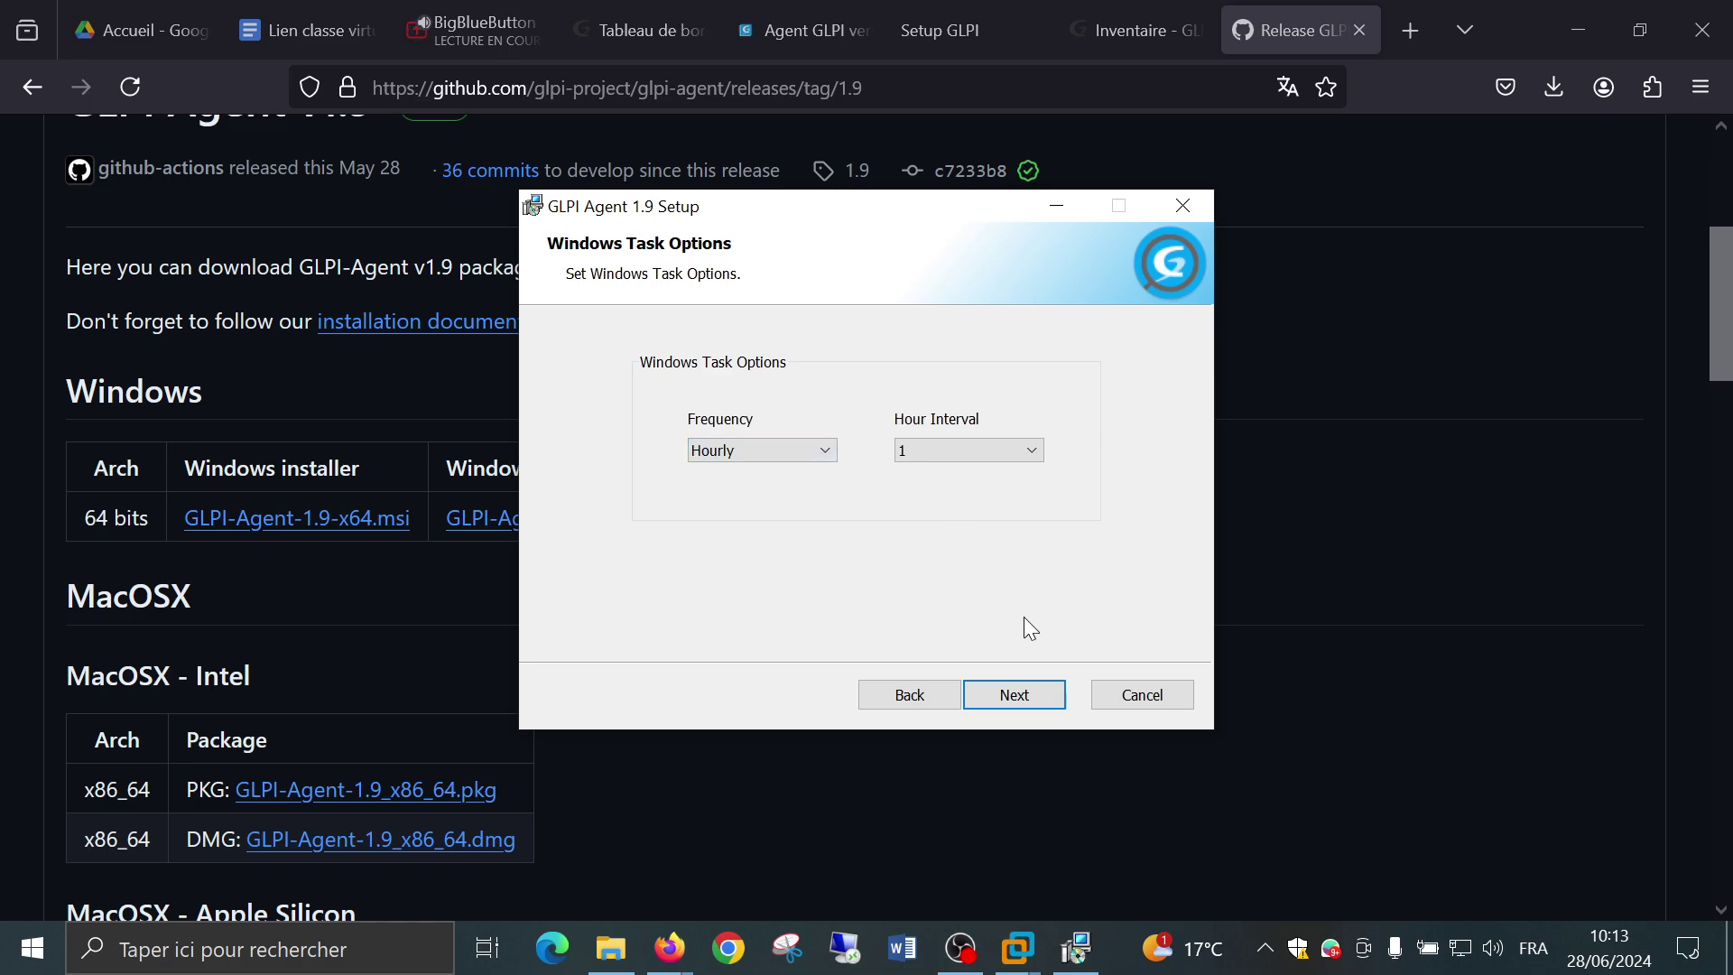
click(1048, 700)
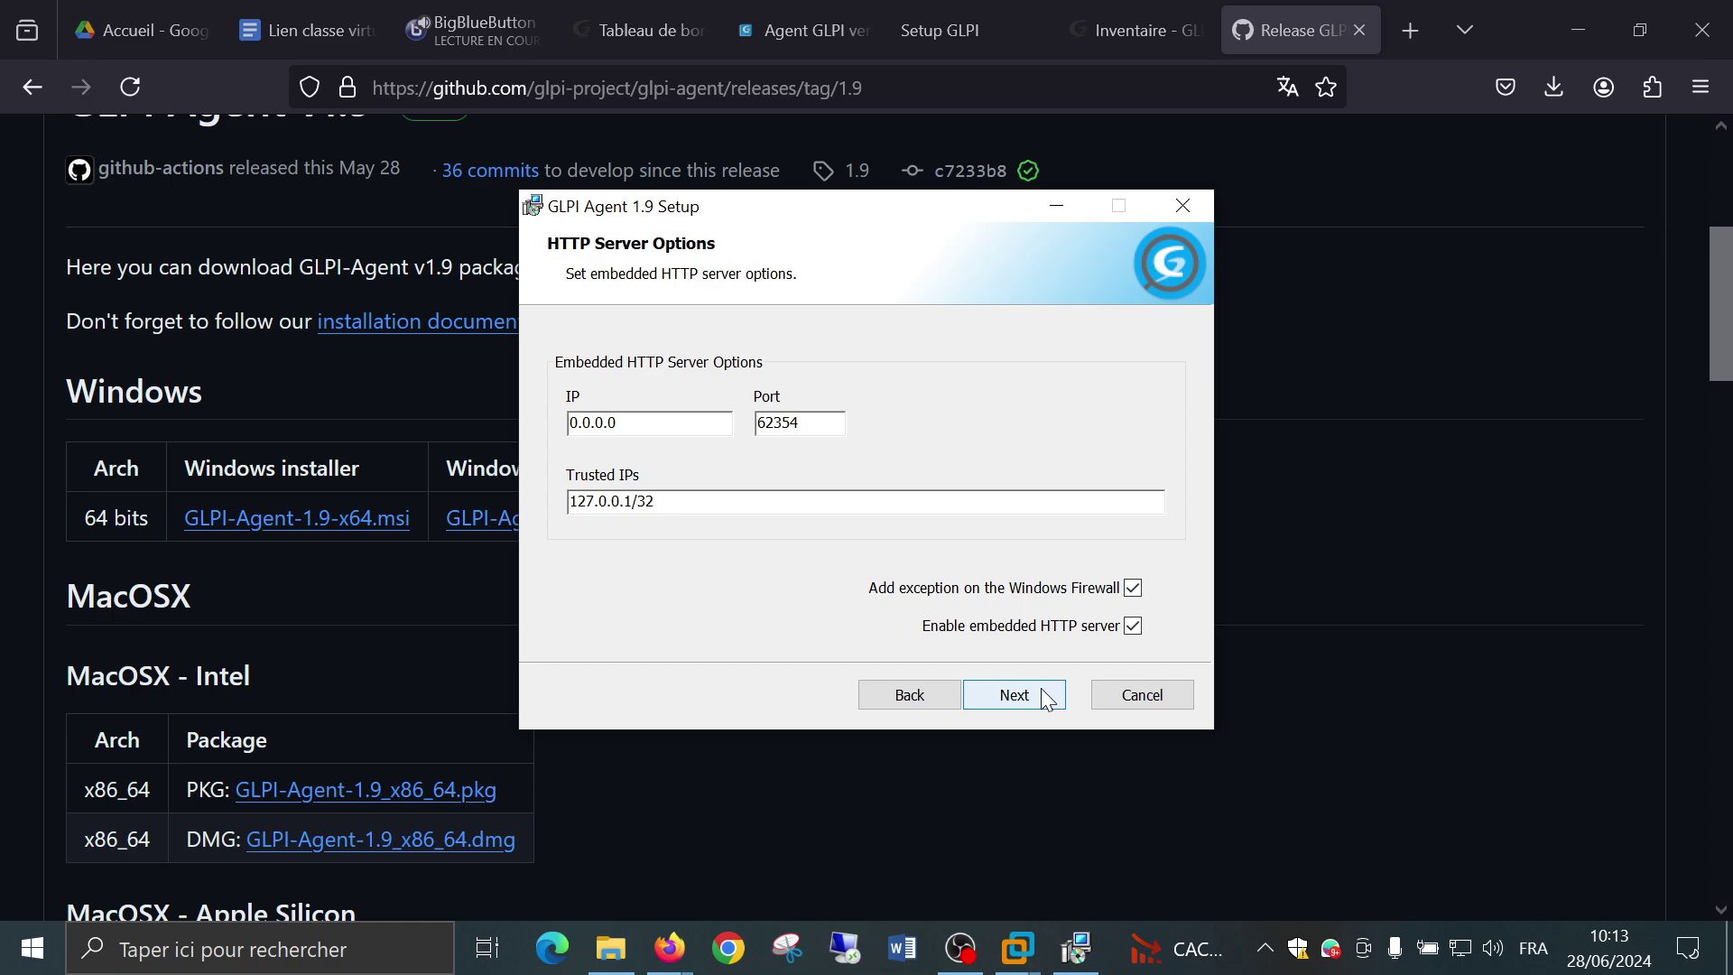
Keep the HTTP server on IP 0.0.0.0, port 62354, with firewall exception and embedded server enabled.
click(1046, 697)
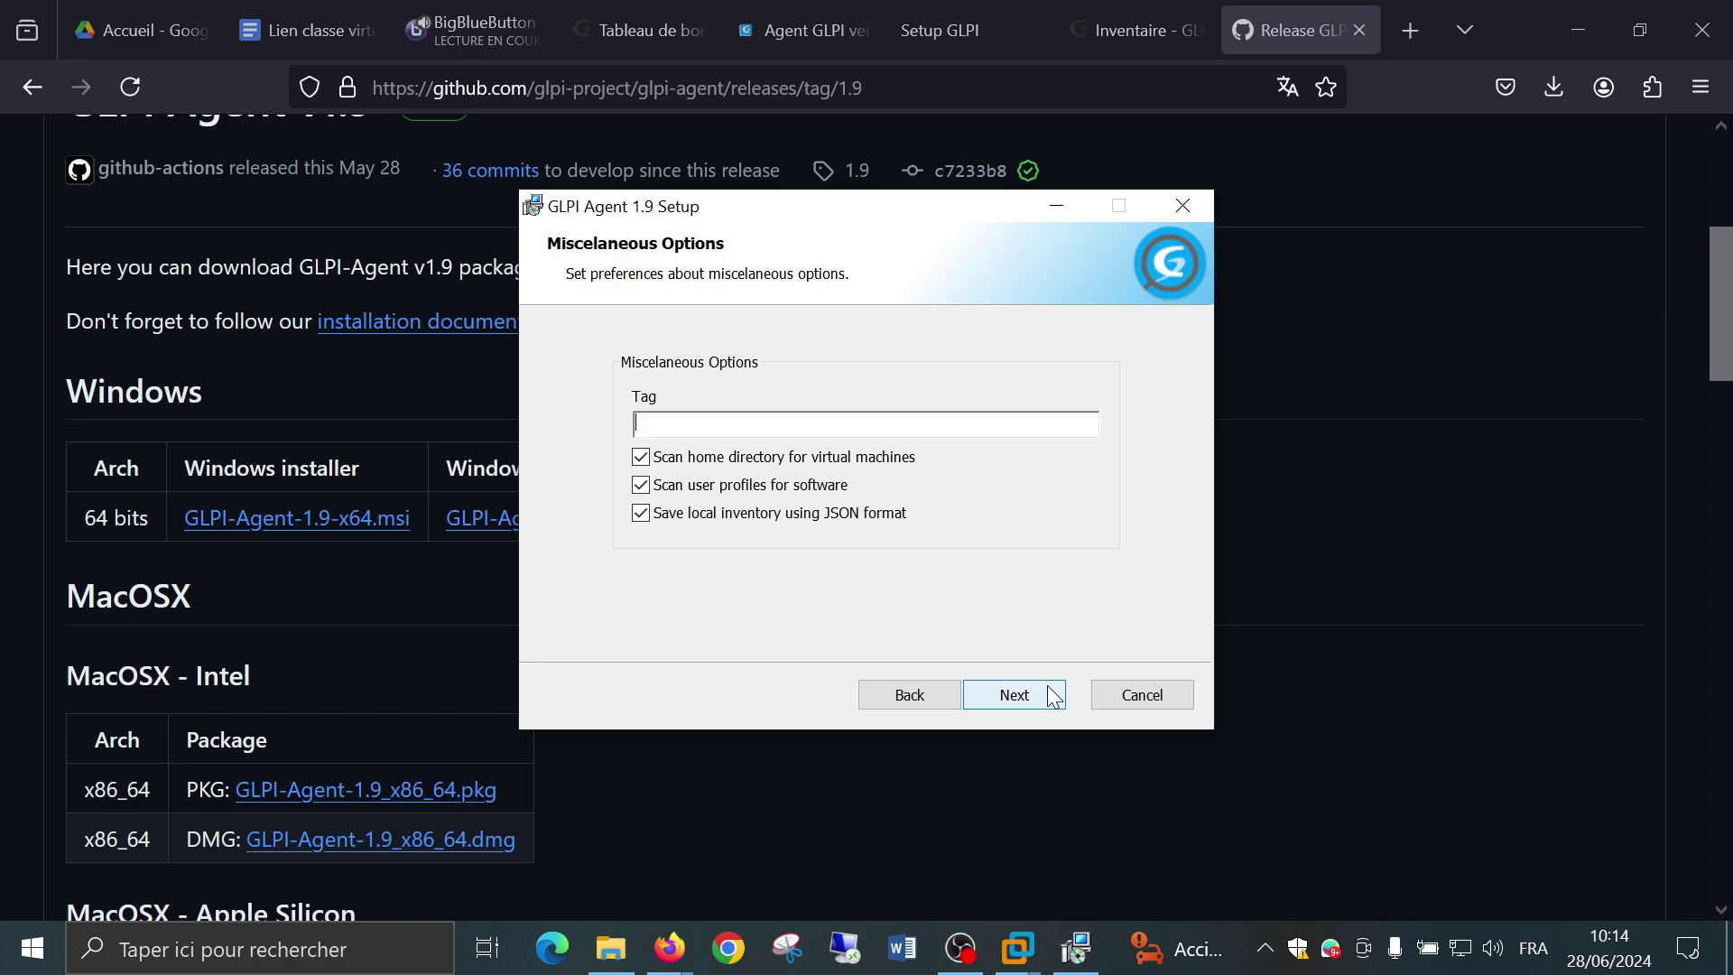
Accept Miscellaneous Options: empty Tag, VM scan, user-profile software scan and JSON local inventory ticked.
click(1053, 698)
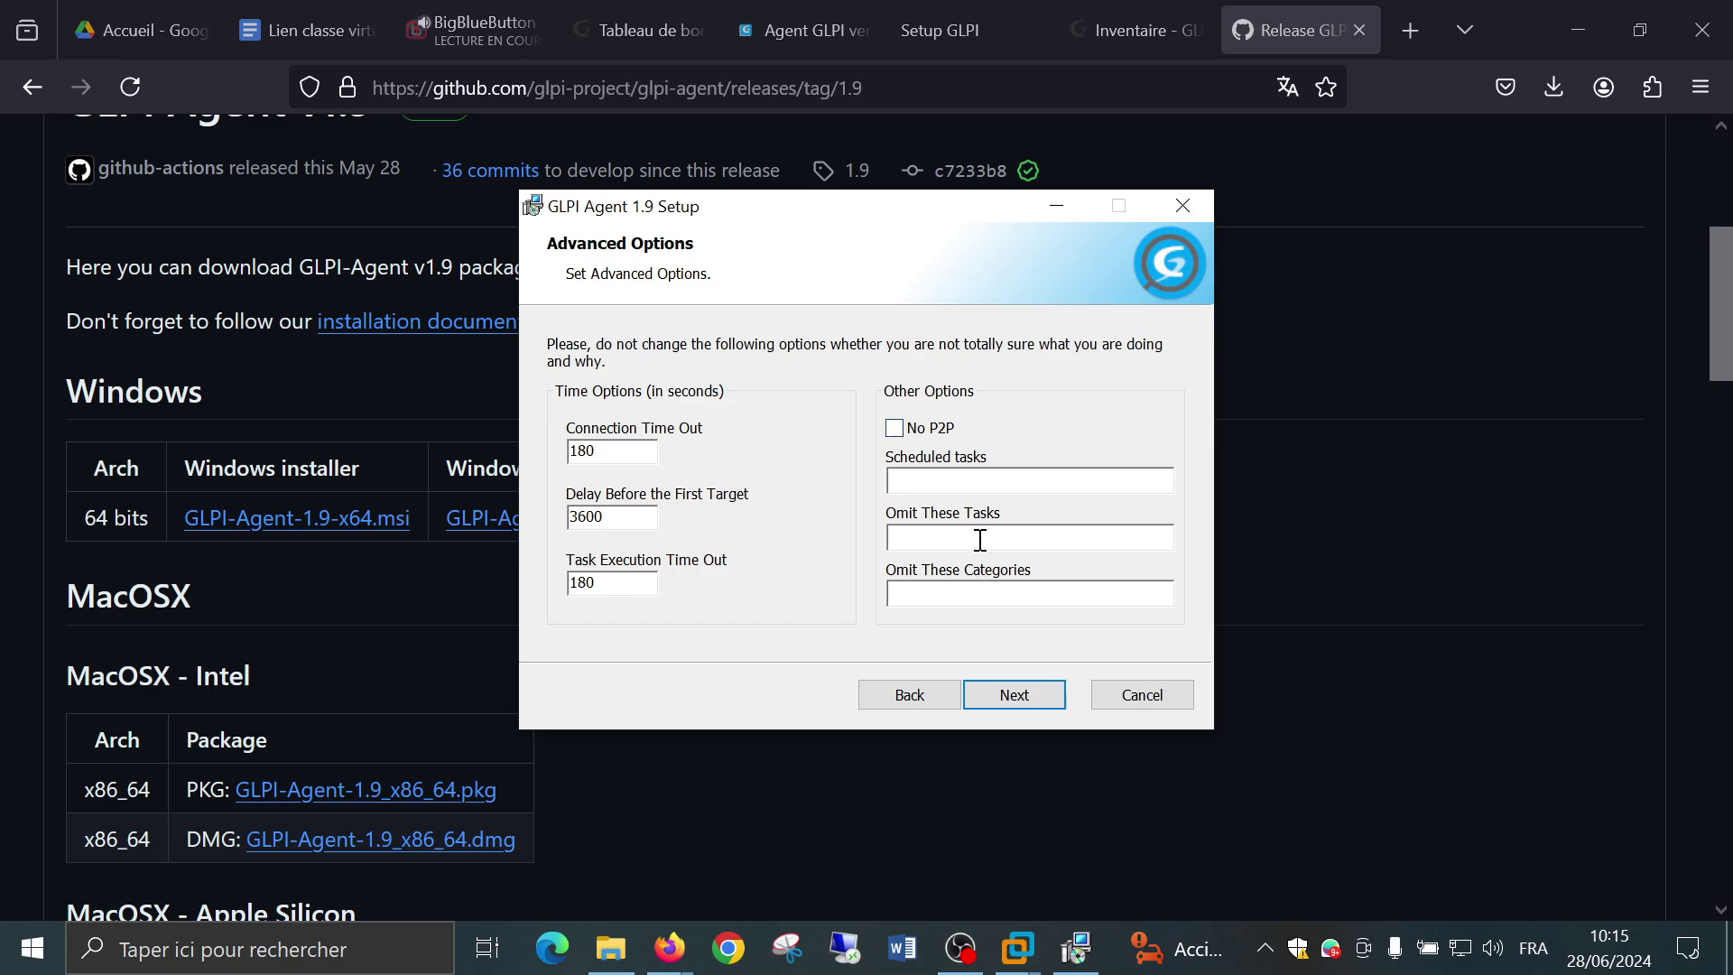
Keep Advanced Options empty and confirm Debug Level 2 with the File logger.
click(1050, 703)
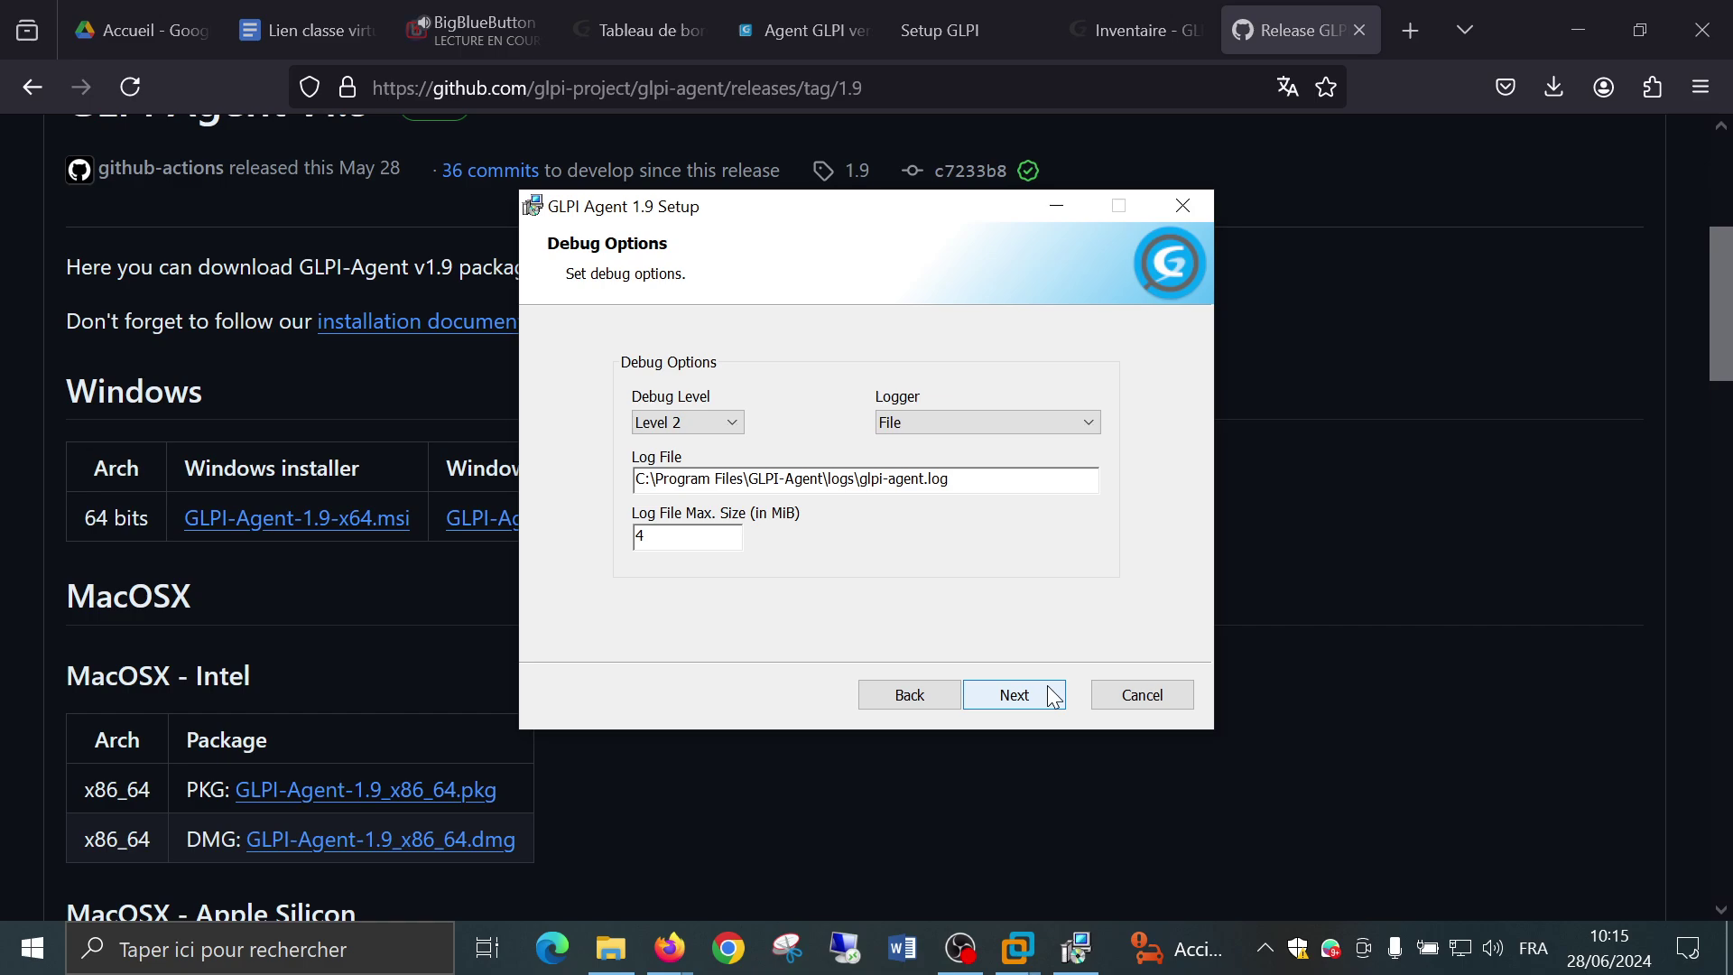
click(709, 423)
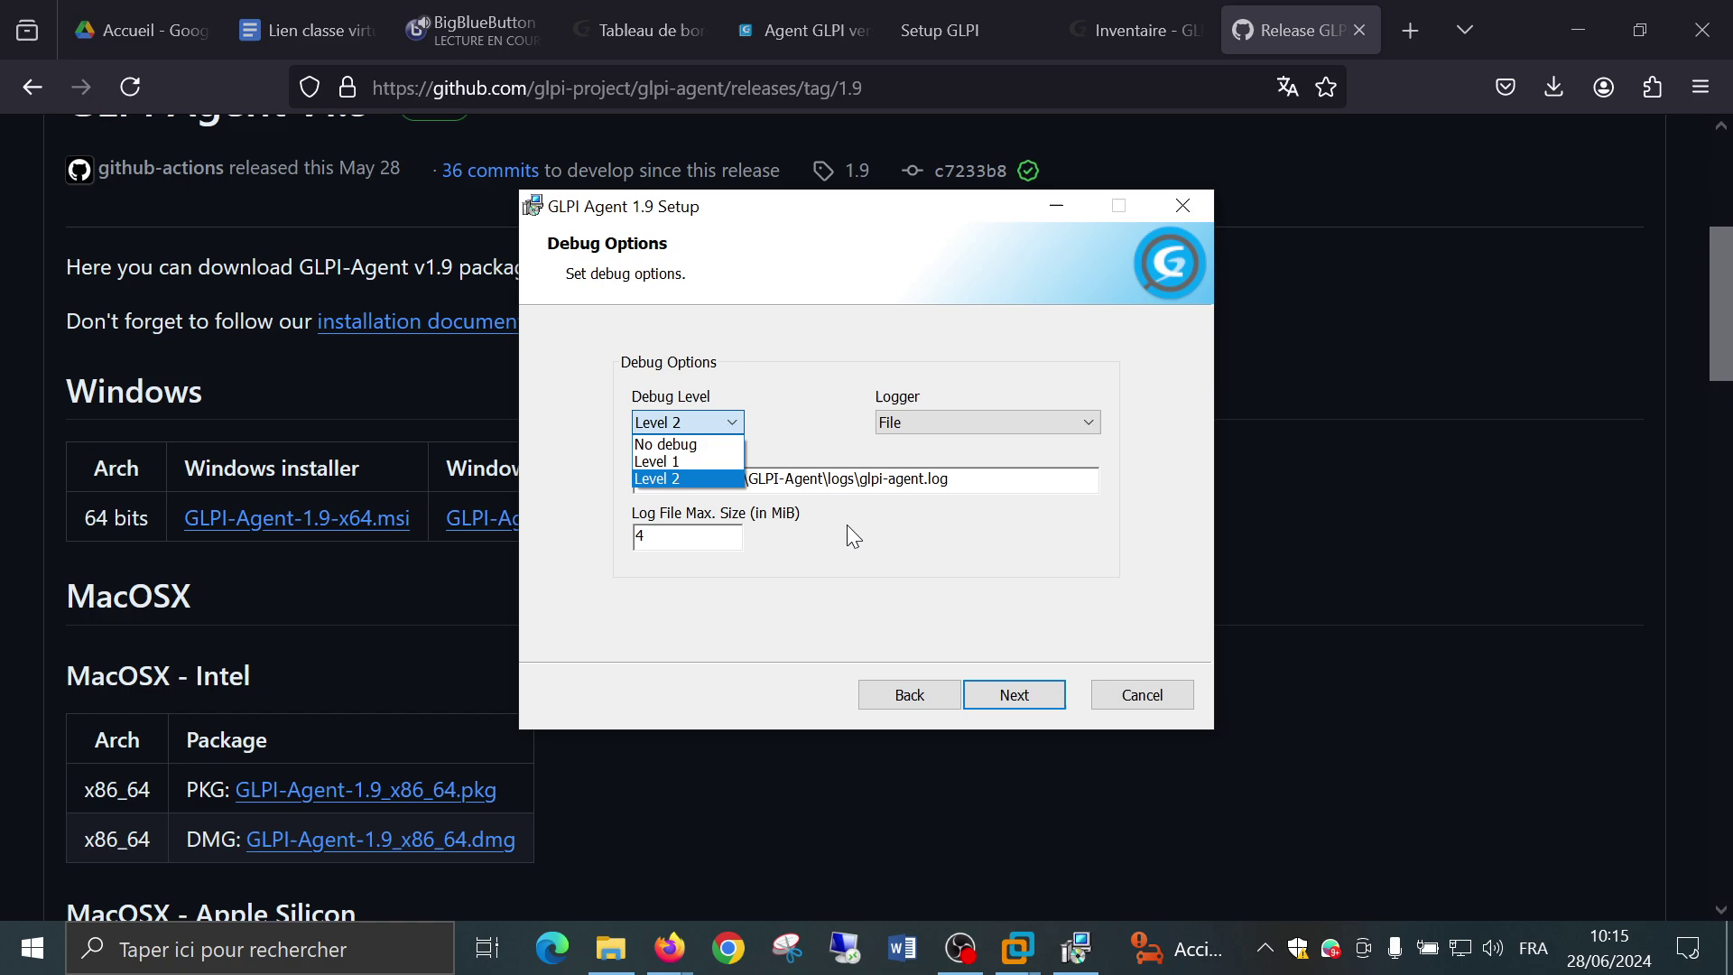
click(880, 532)
click(1087, 422)
click(1153, 405)
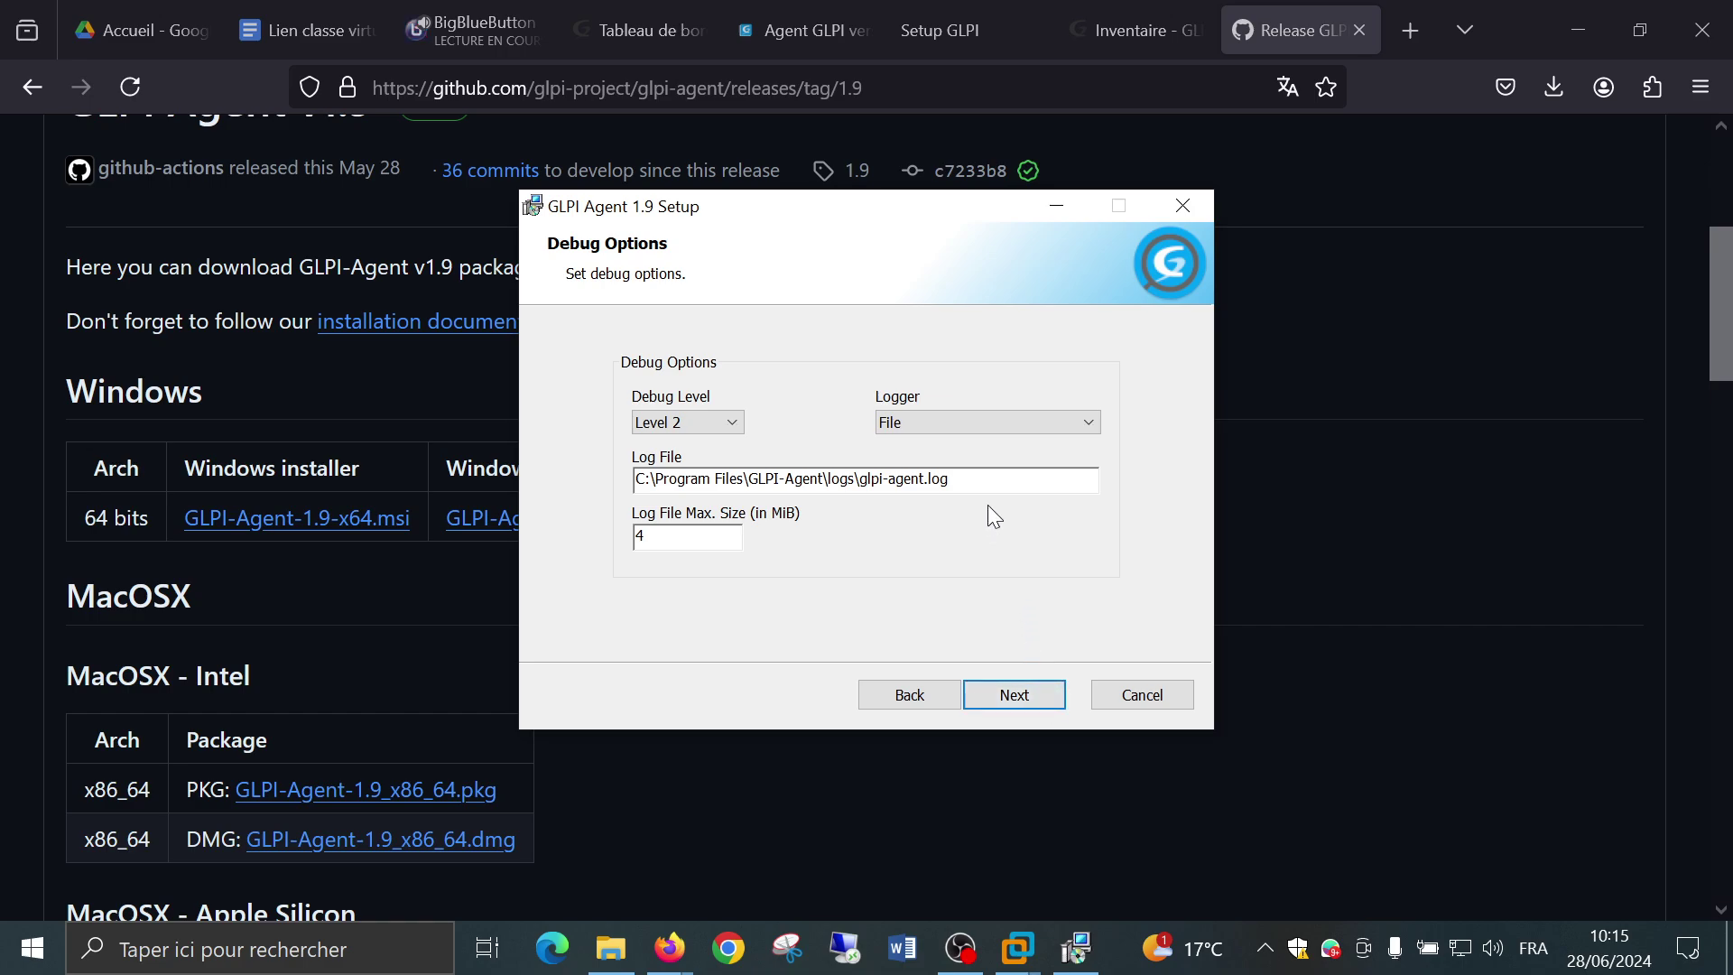
Accept the debug options and start the GLPI Agent 1.9 installation from the Ready to install page.
click(1054, 699)
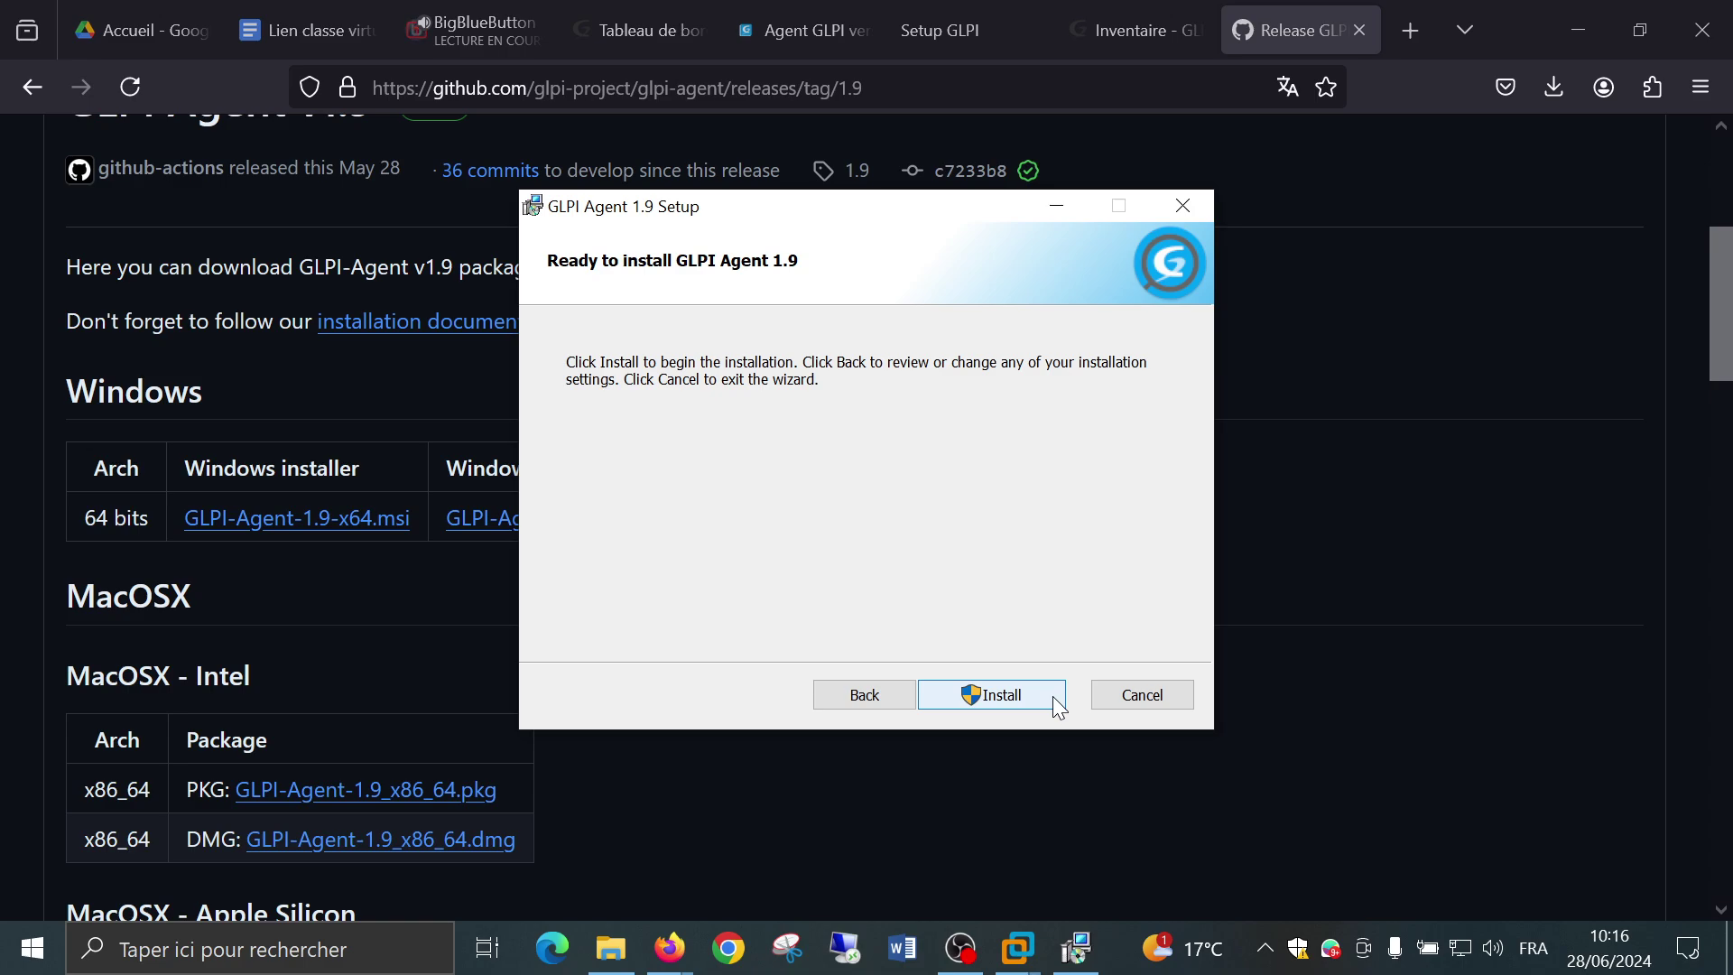
click(1055, 701)
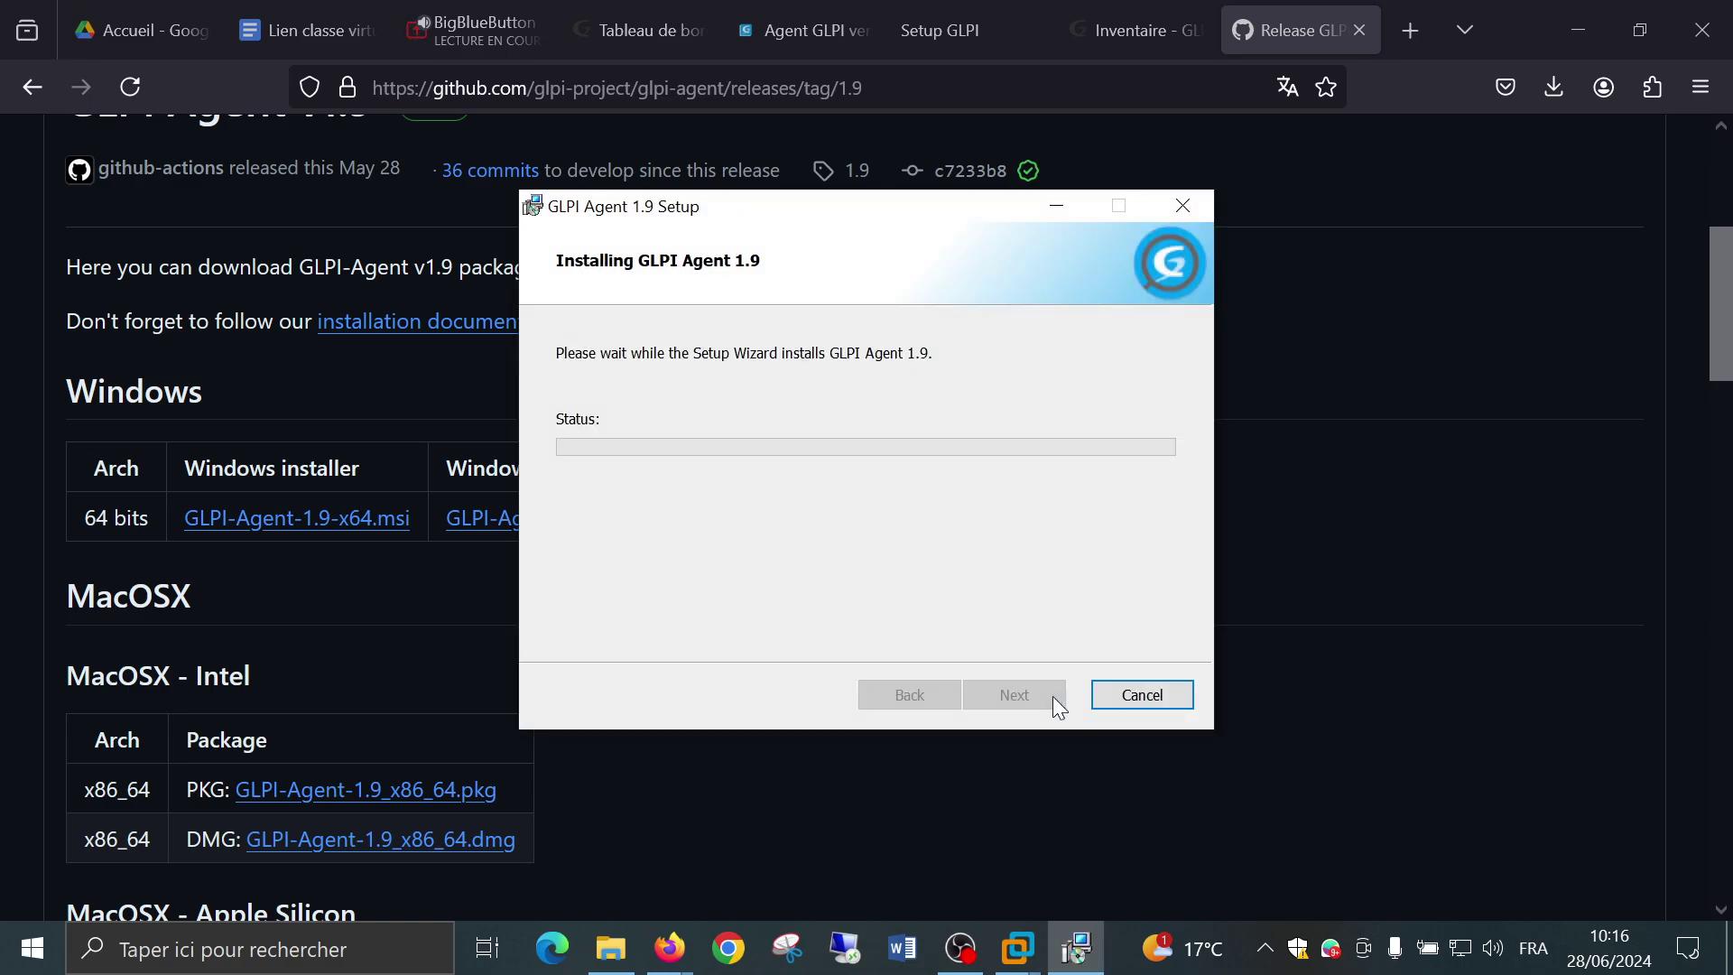
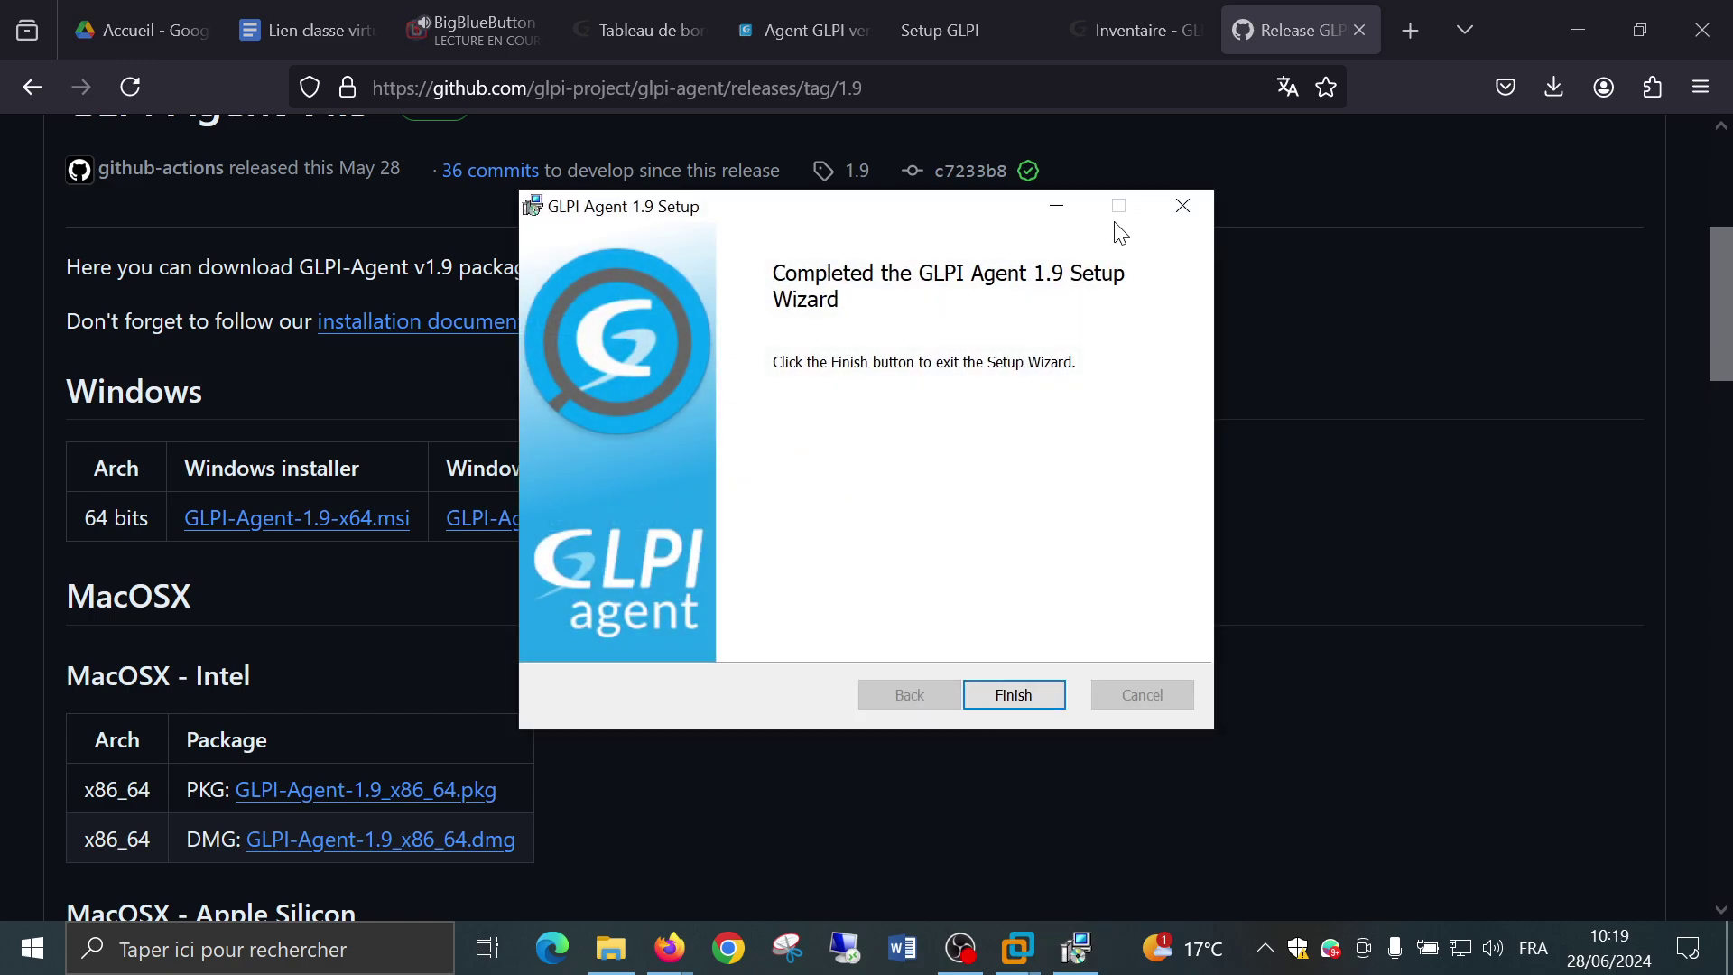
Finish the GLPI Agent 1.9 installation and close its setup wizard.
click(1015, 699)
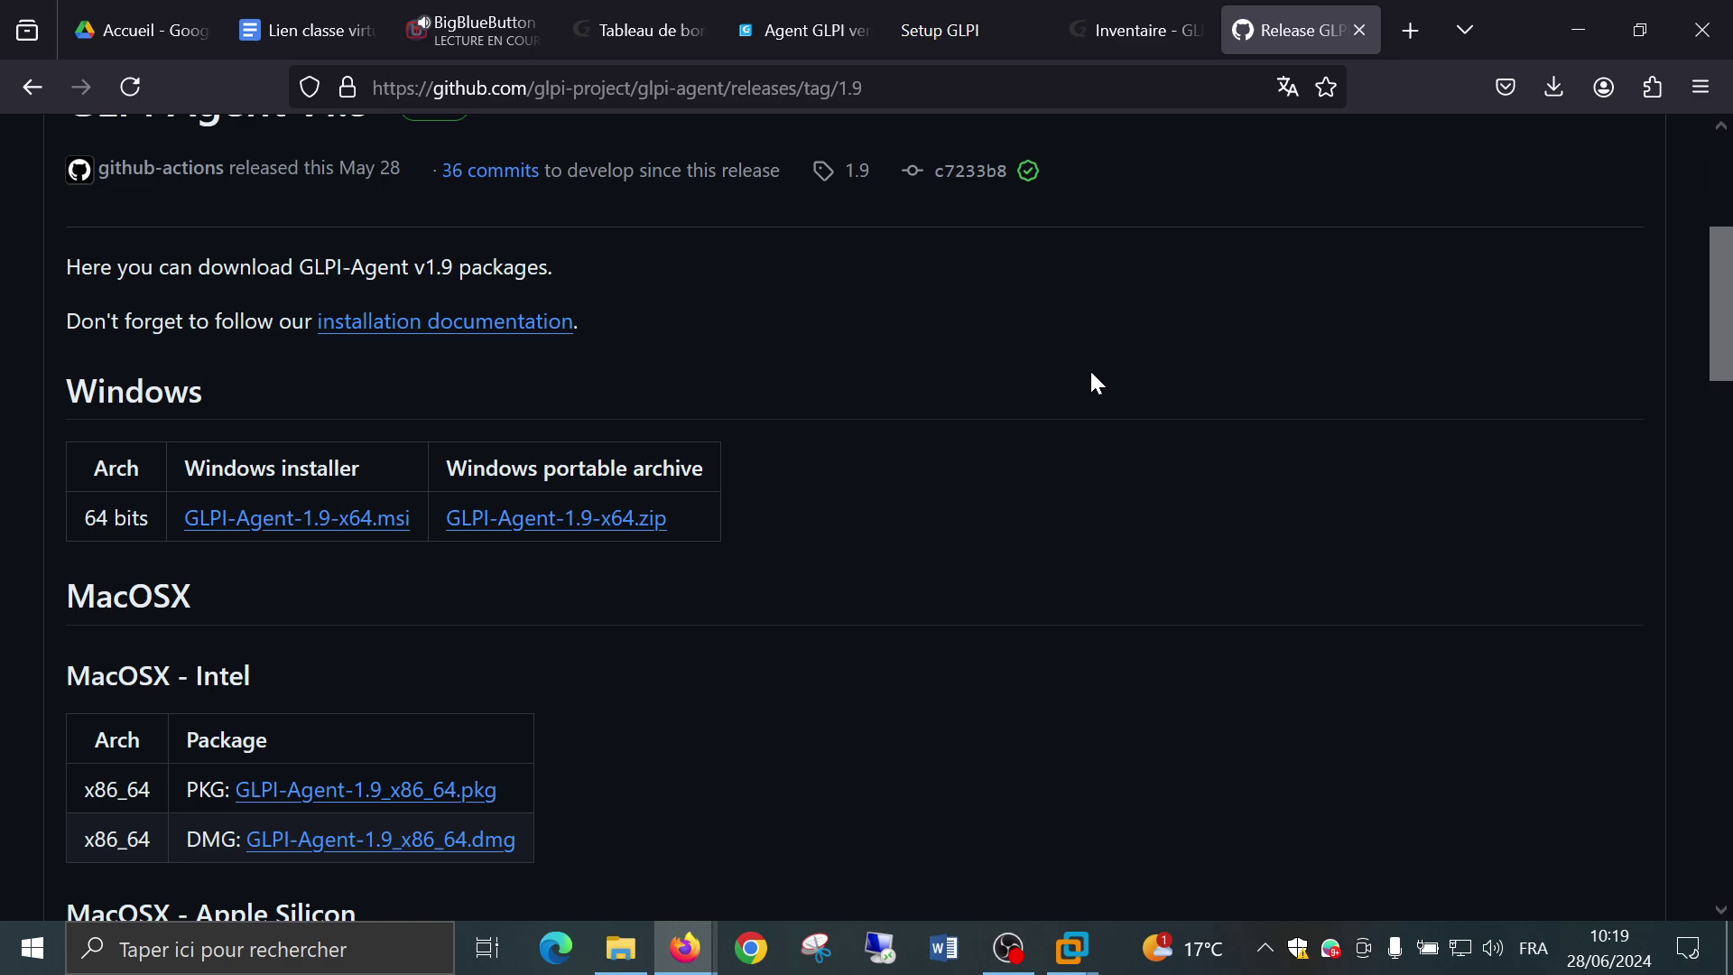
Back in GLPI, open the Ordinateur card from the Parc dashboard to list computers.
click(1126, 27)
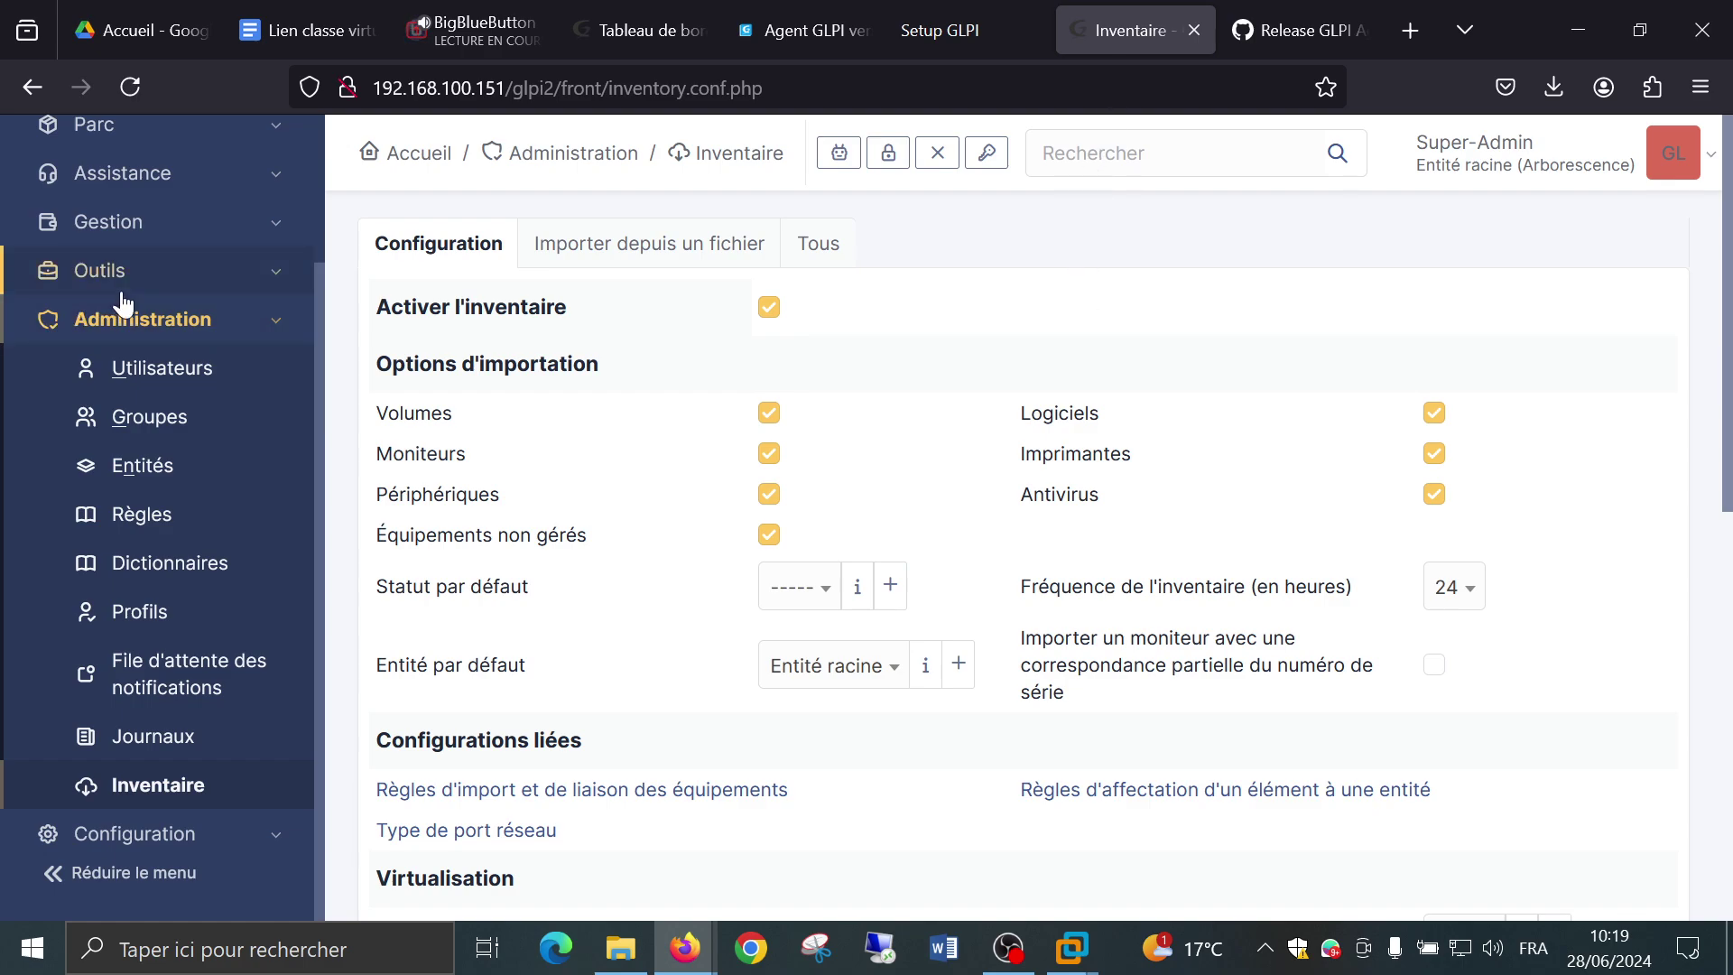
scroll(115, 270, up, 3)
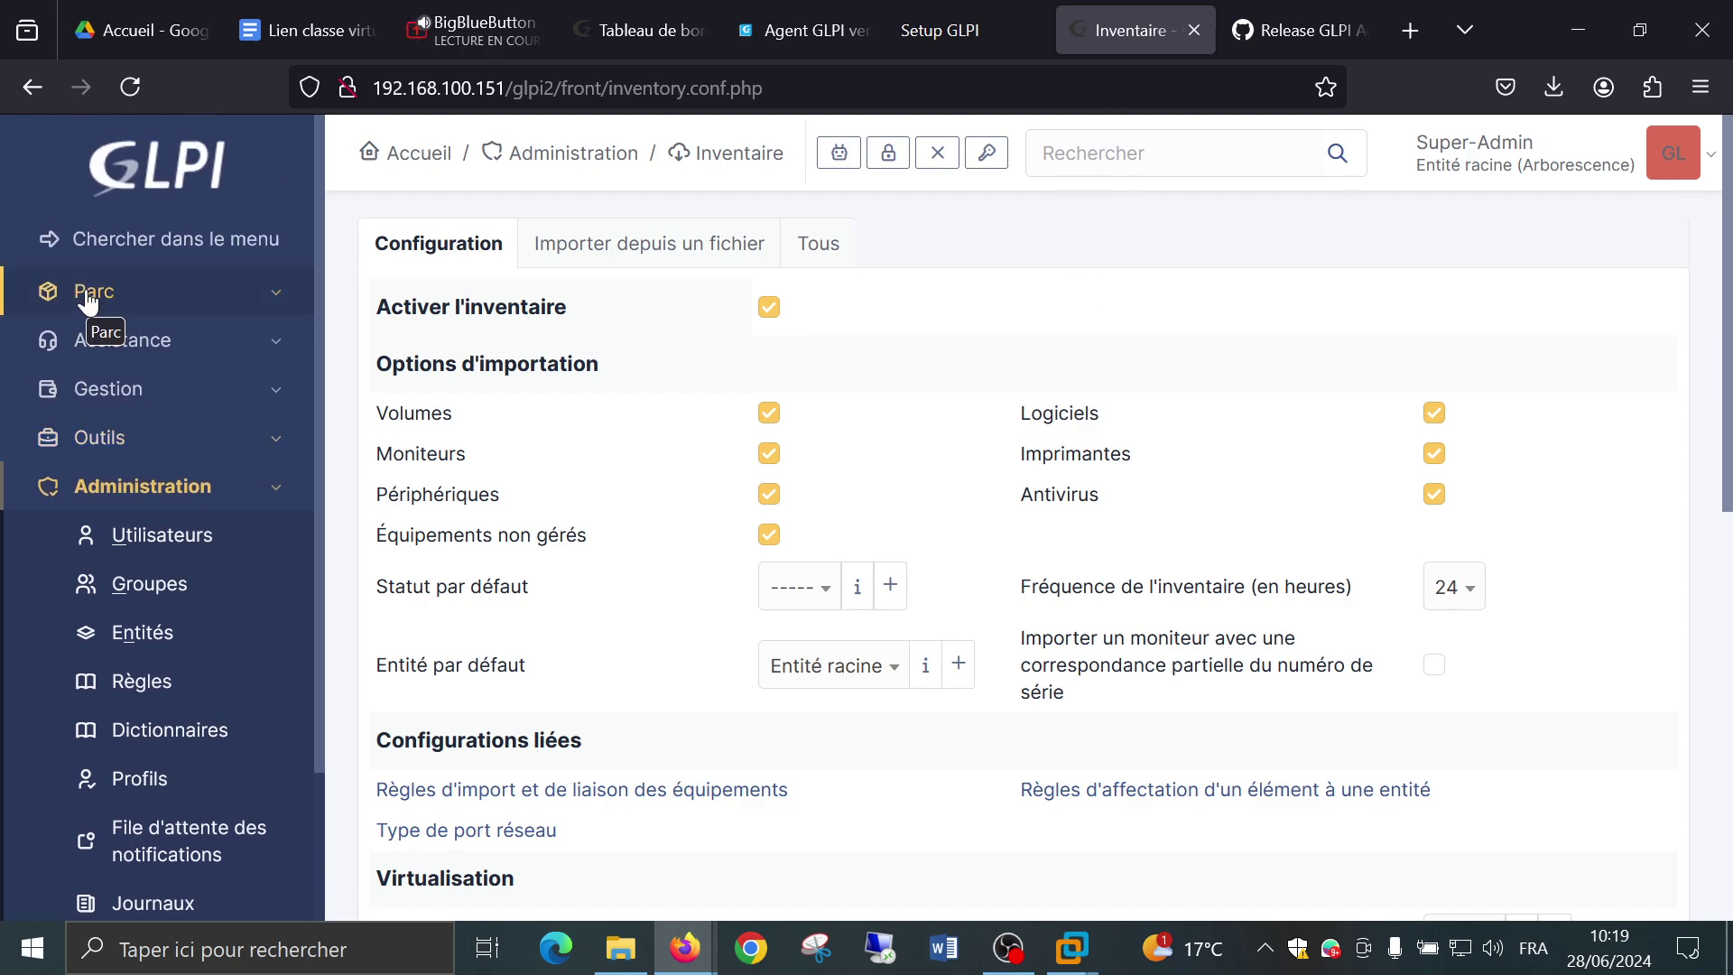
click(87, 301)
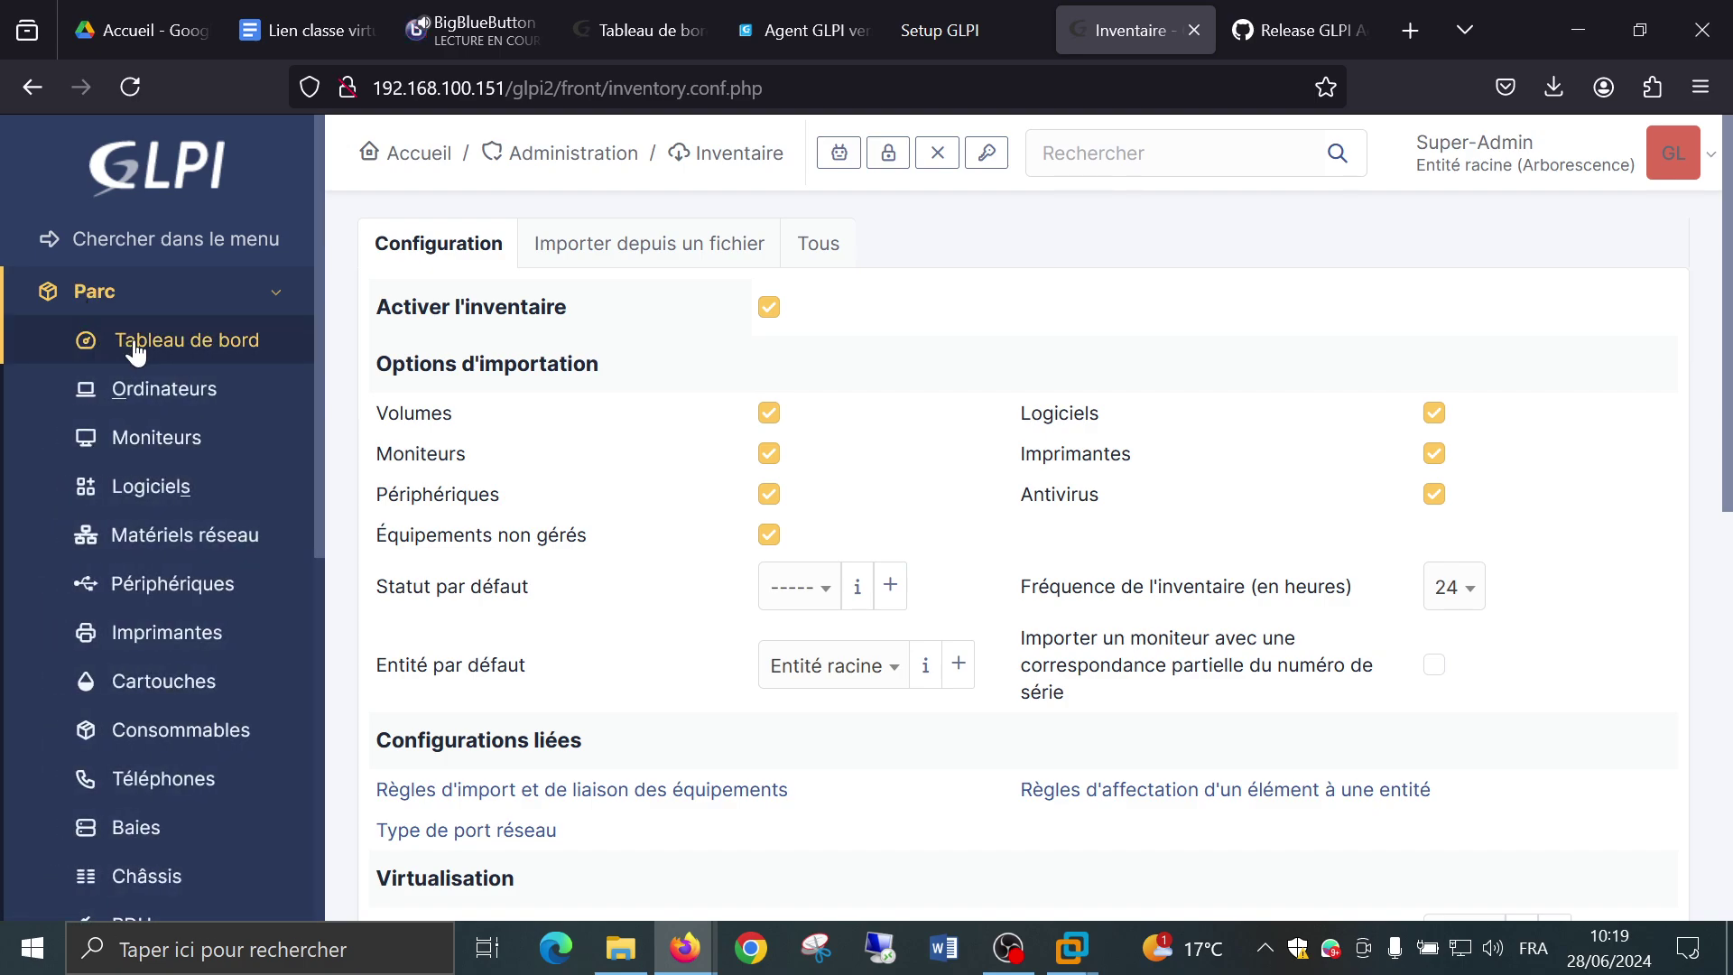
click(185, 343)
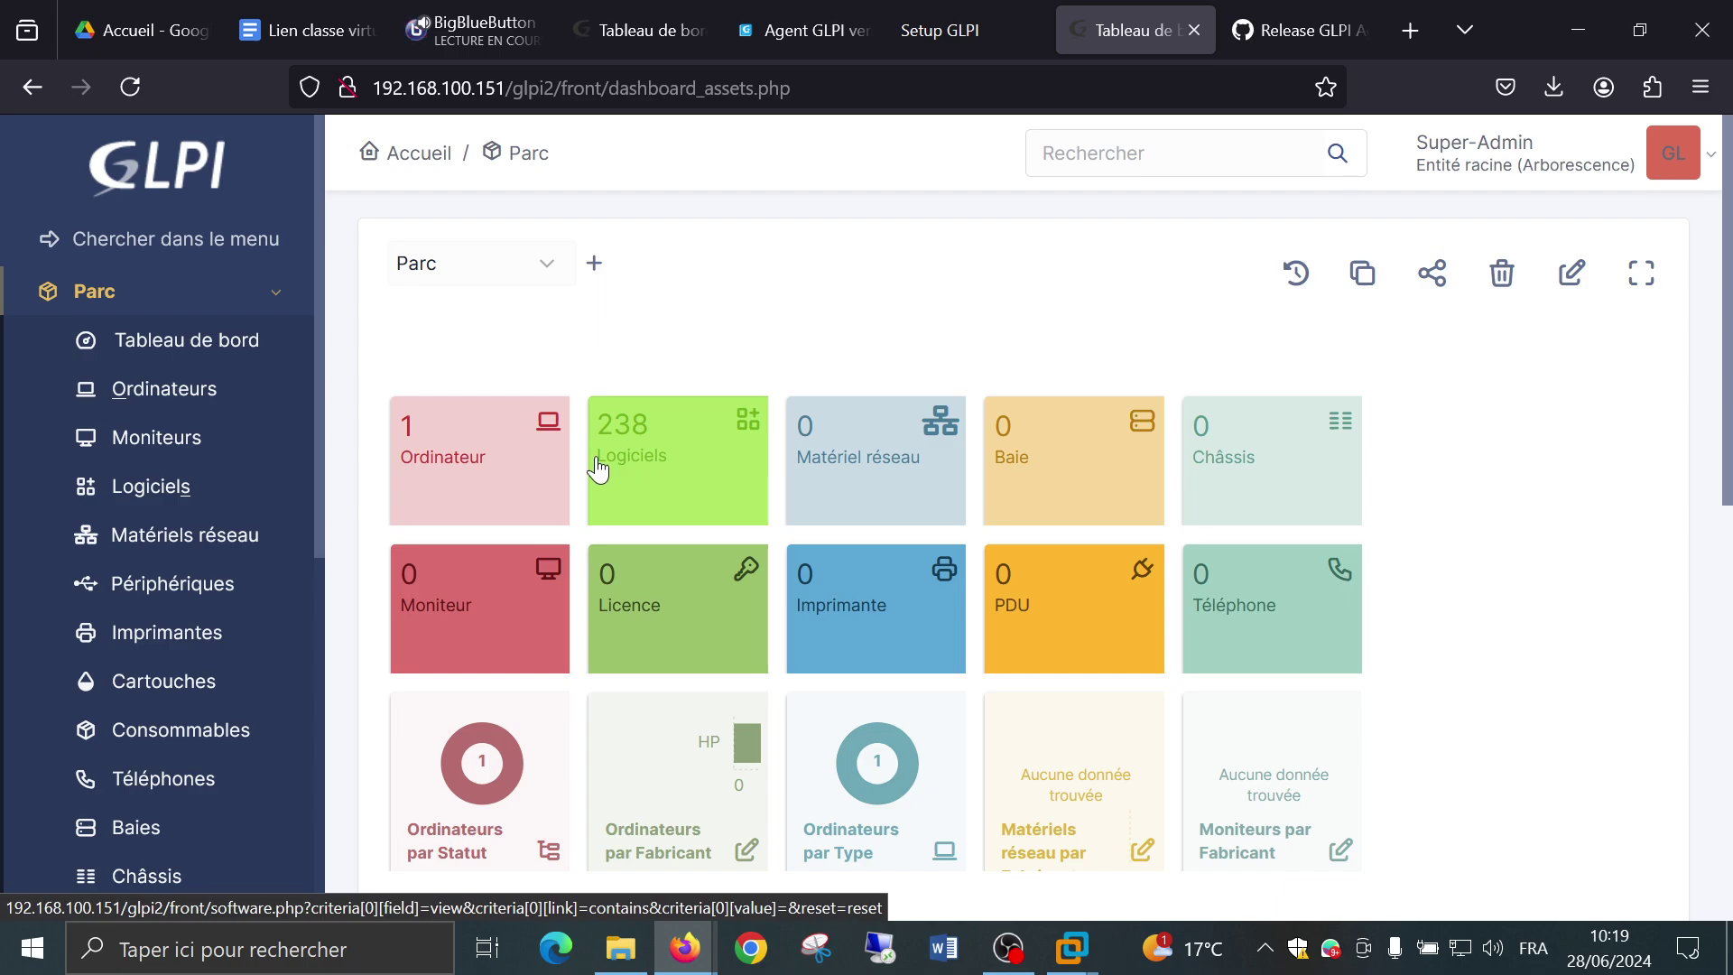
click(481, 430)
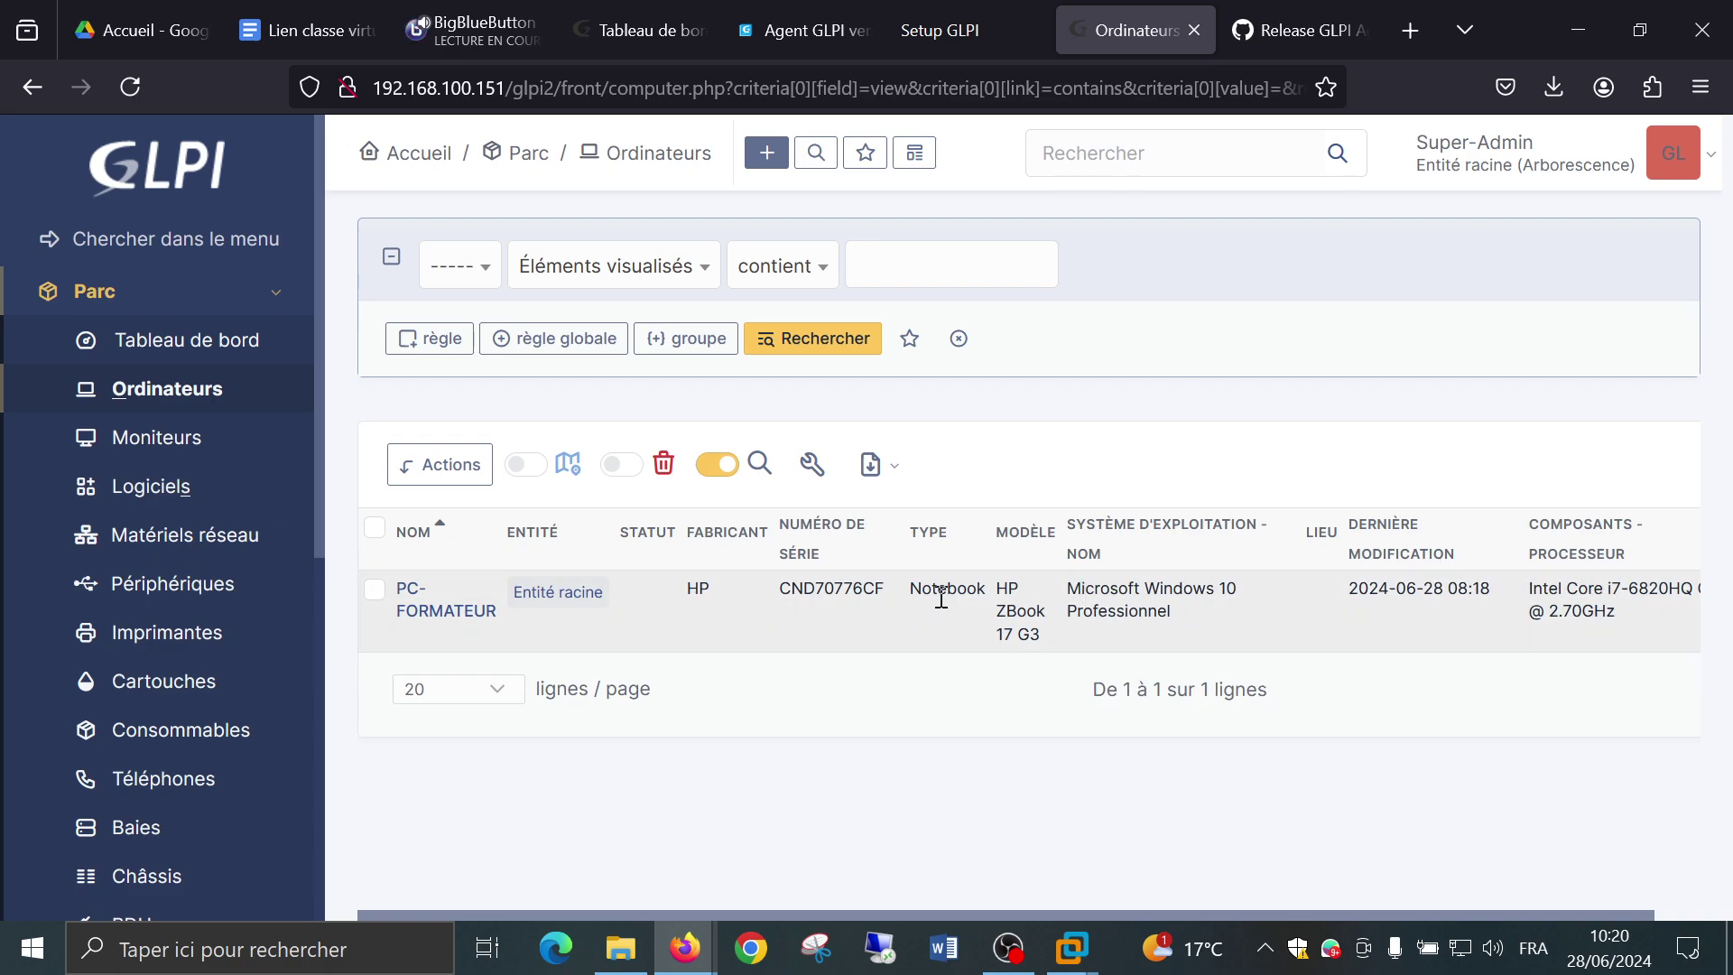
Open PC-FORMATEUR's record and scroll its form: 35 components, 302 software, 7 network ports.
click(434, 618)
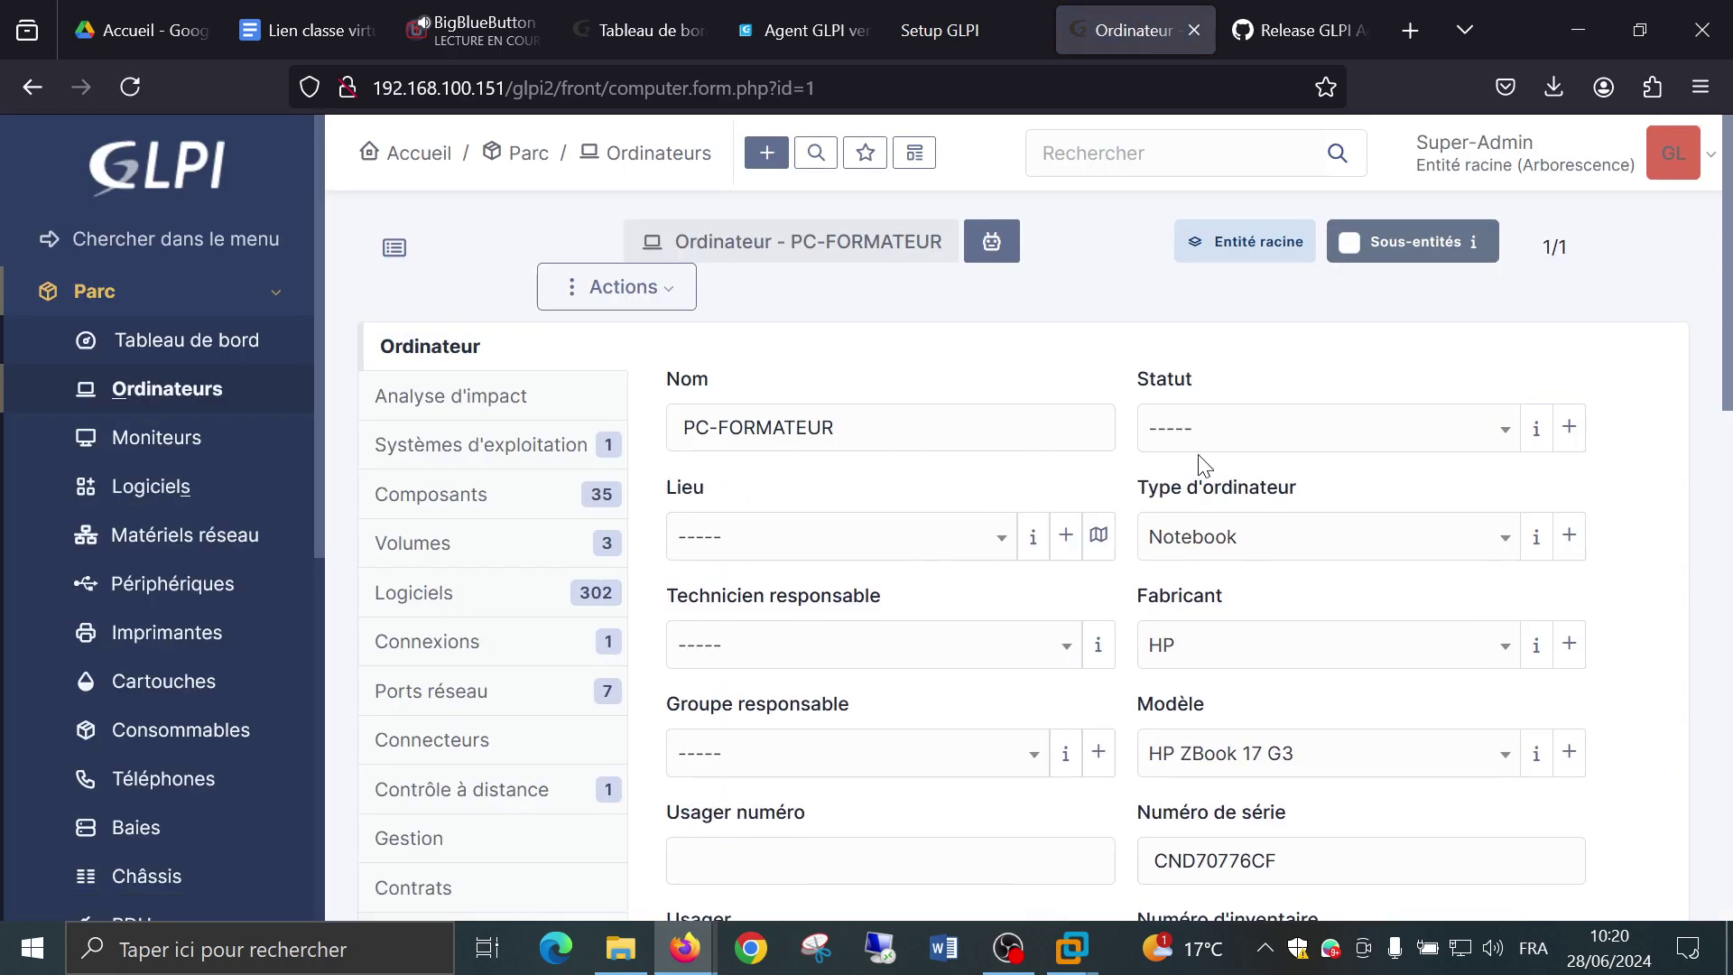
scroll(1210, 467, down, 2)
scroll(1239, 478, down, 4)
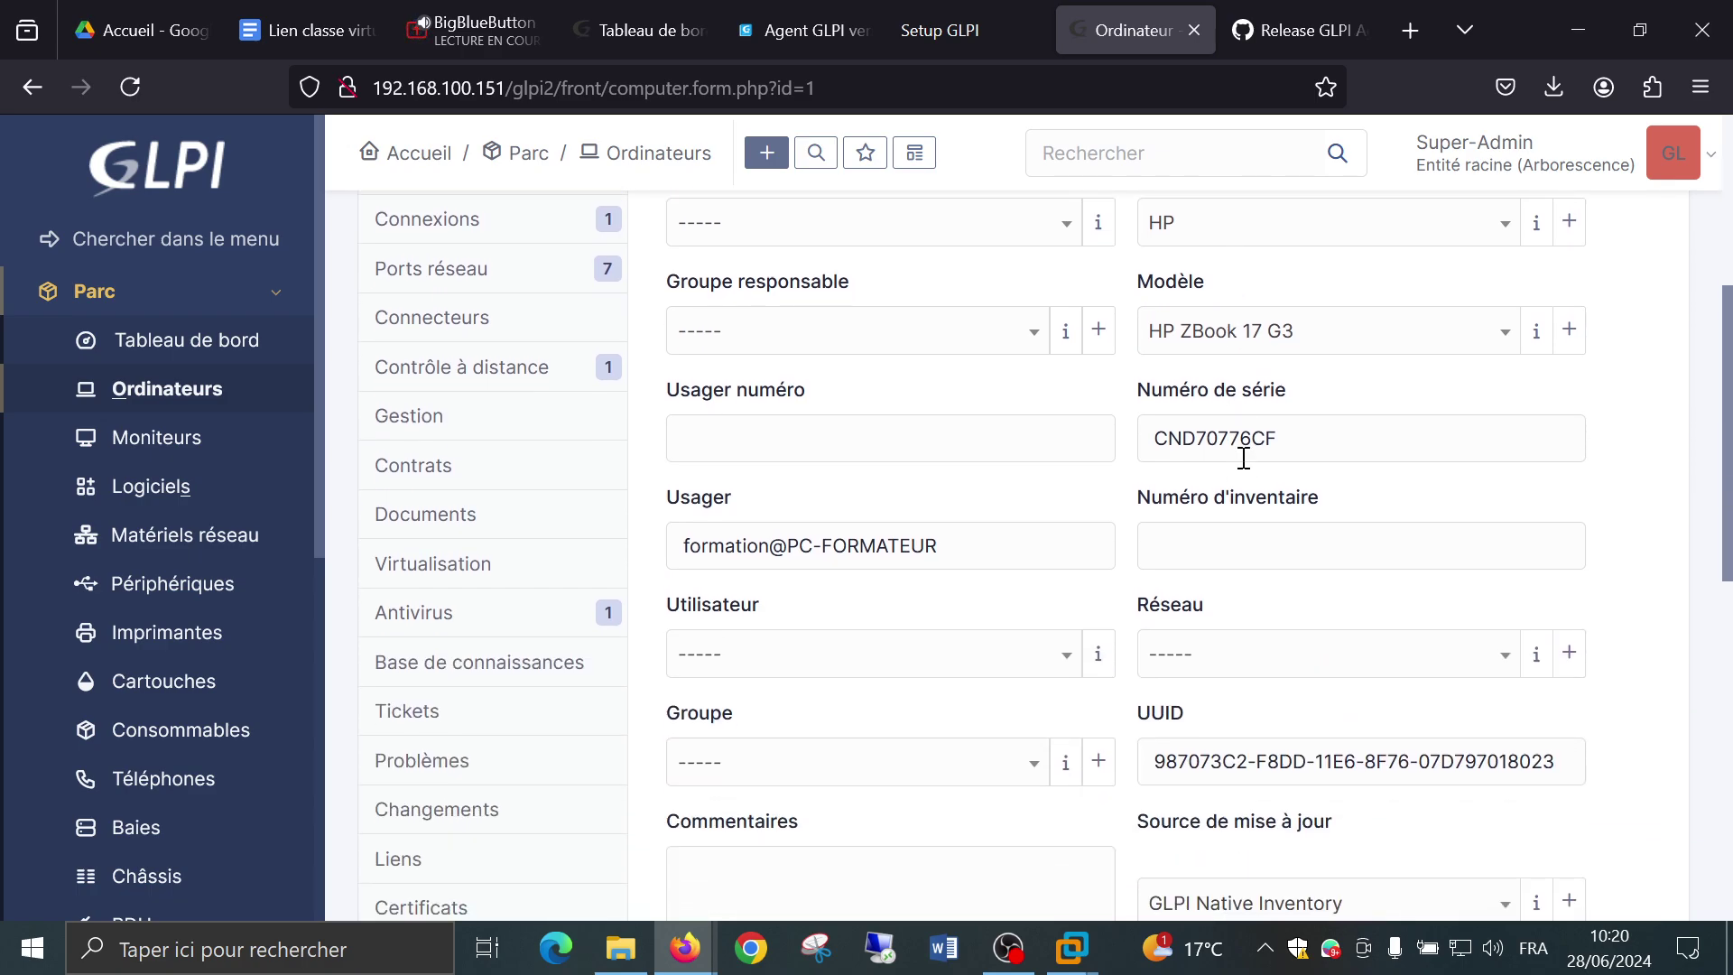
scroll(1178, 460, down, 2)
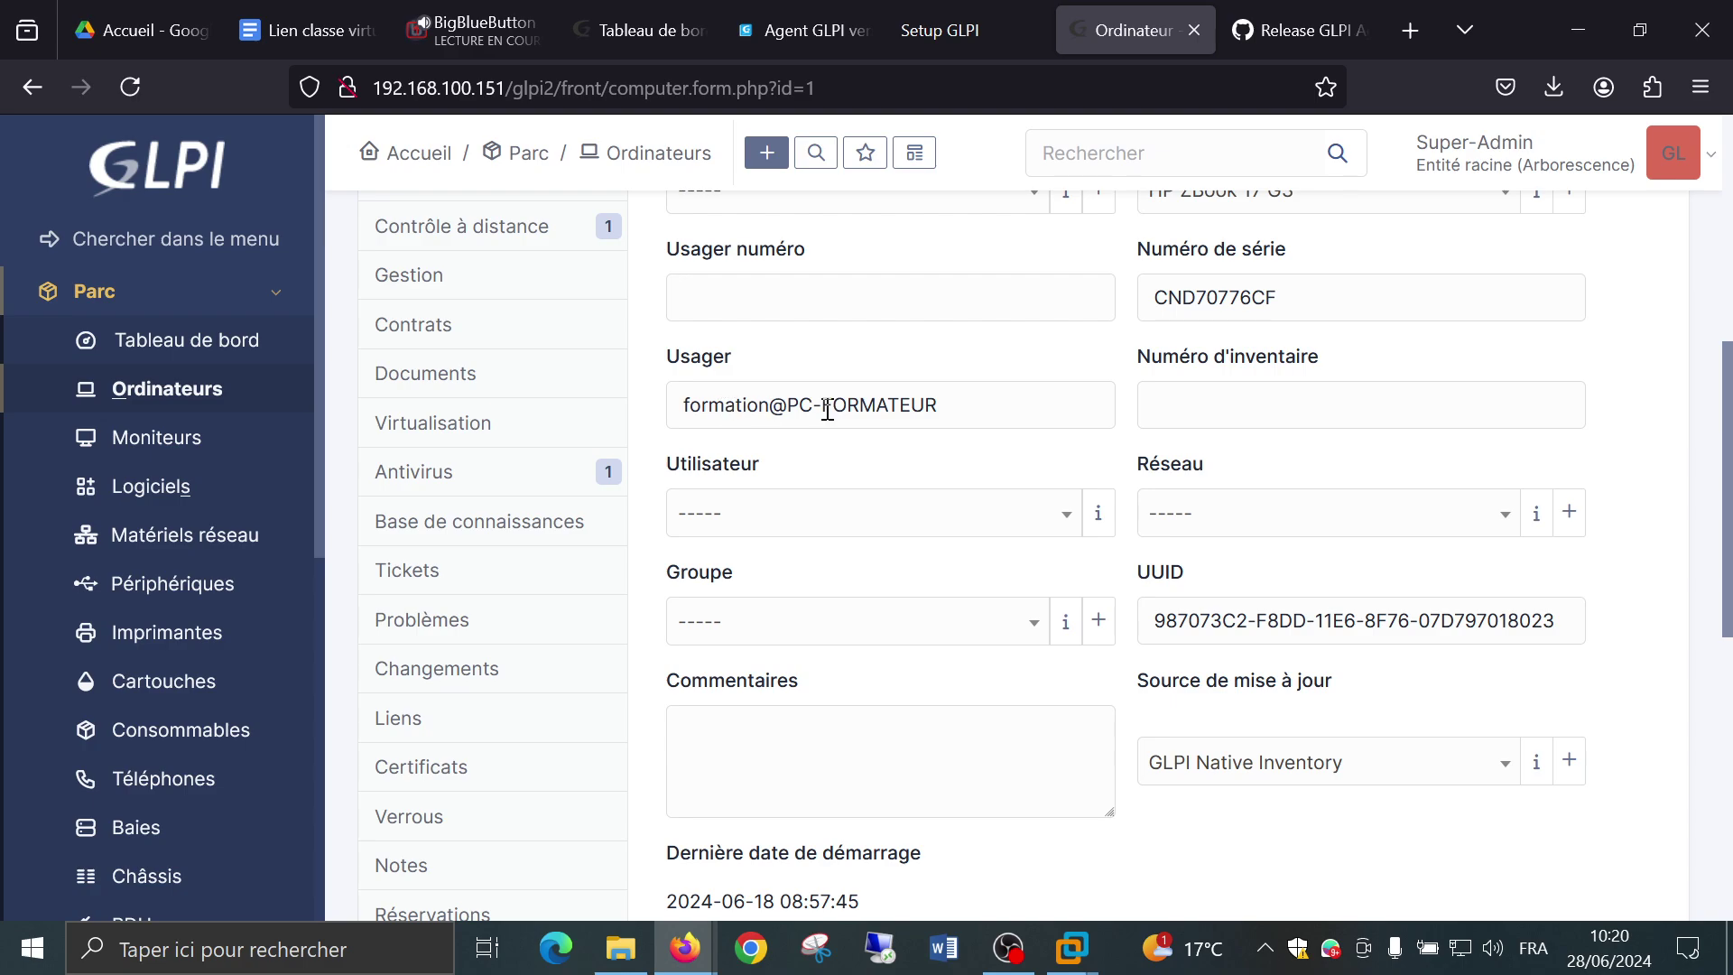
scroll(786, 403, down, 2)
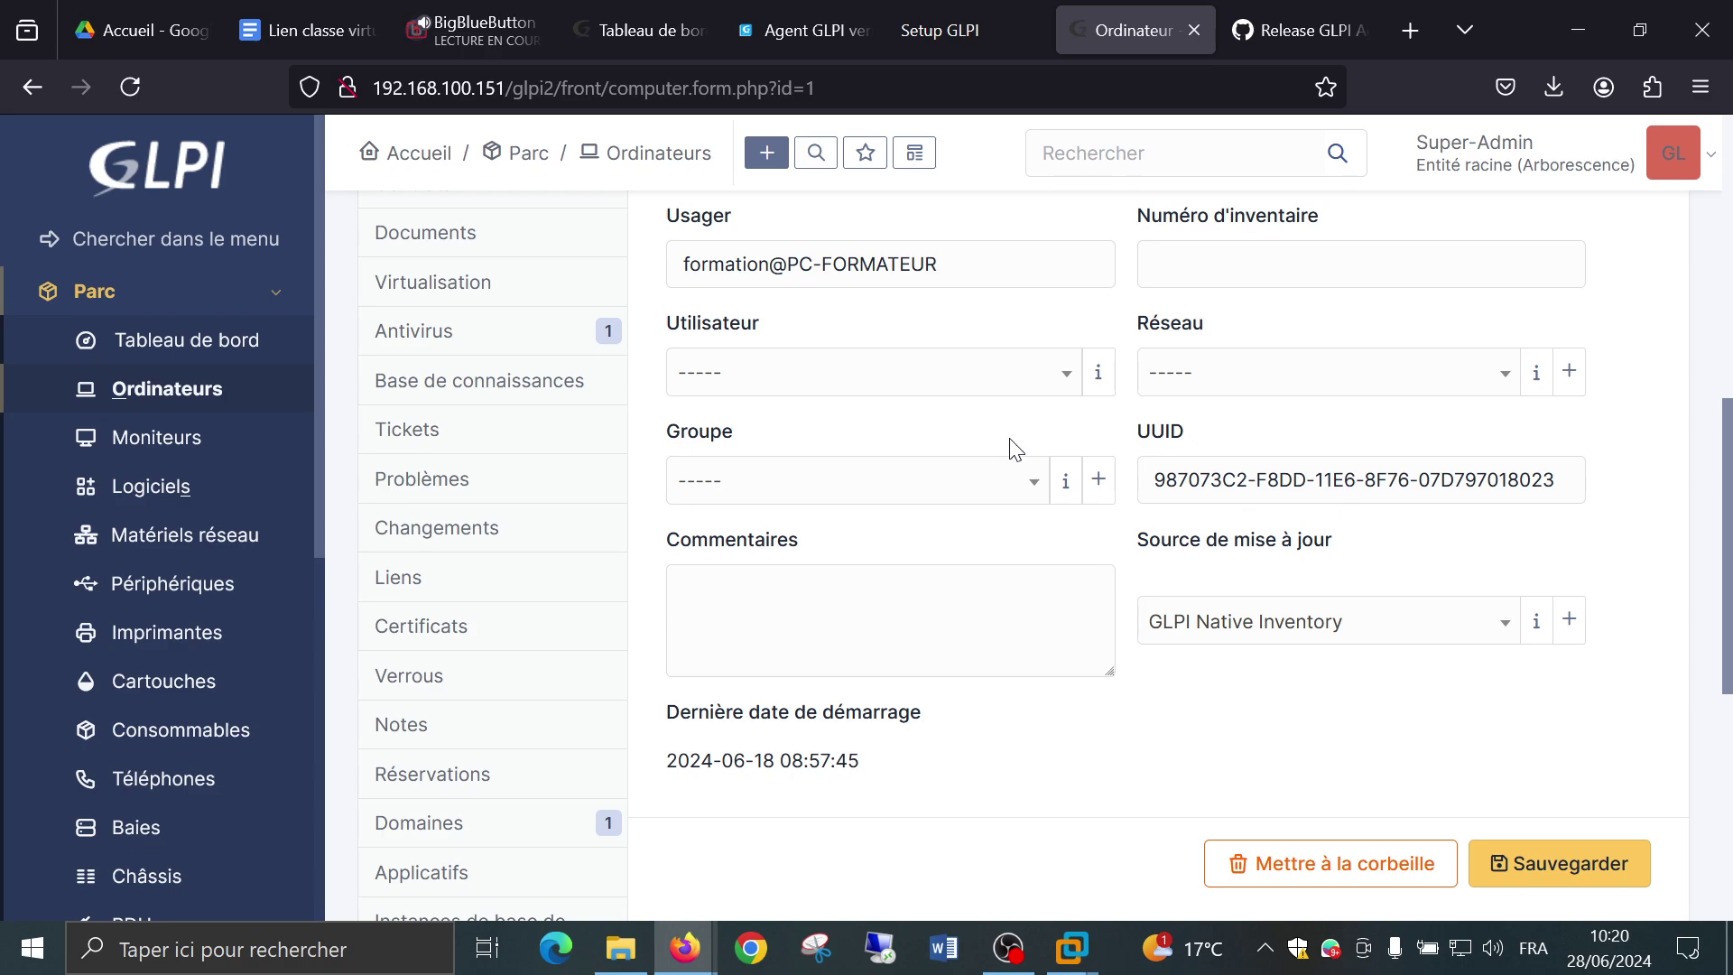
scroll(1016, 449, up, 8)
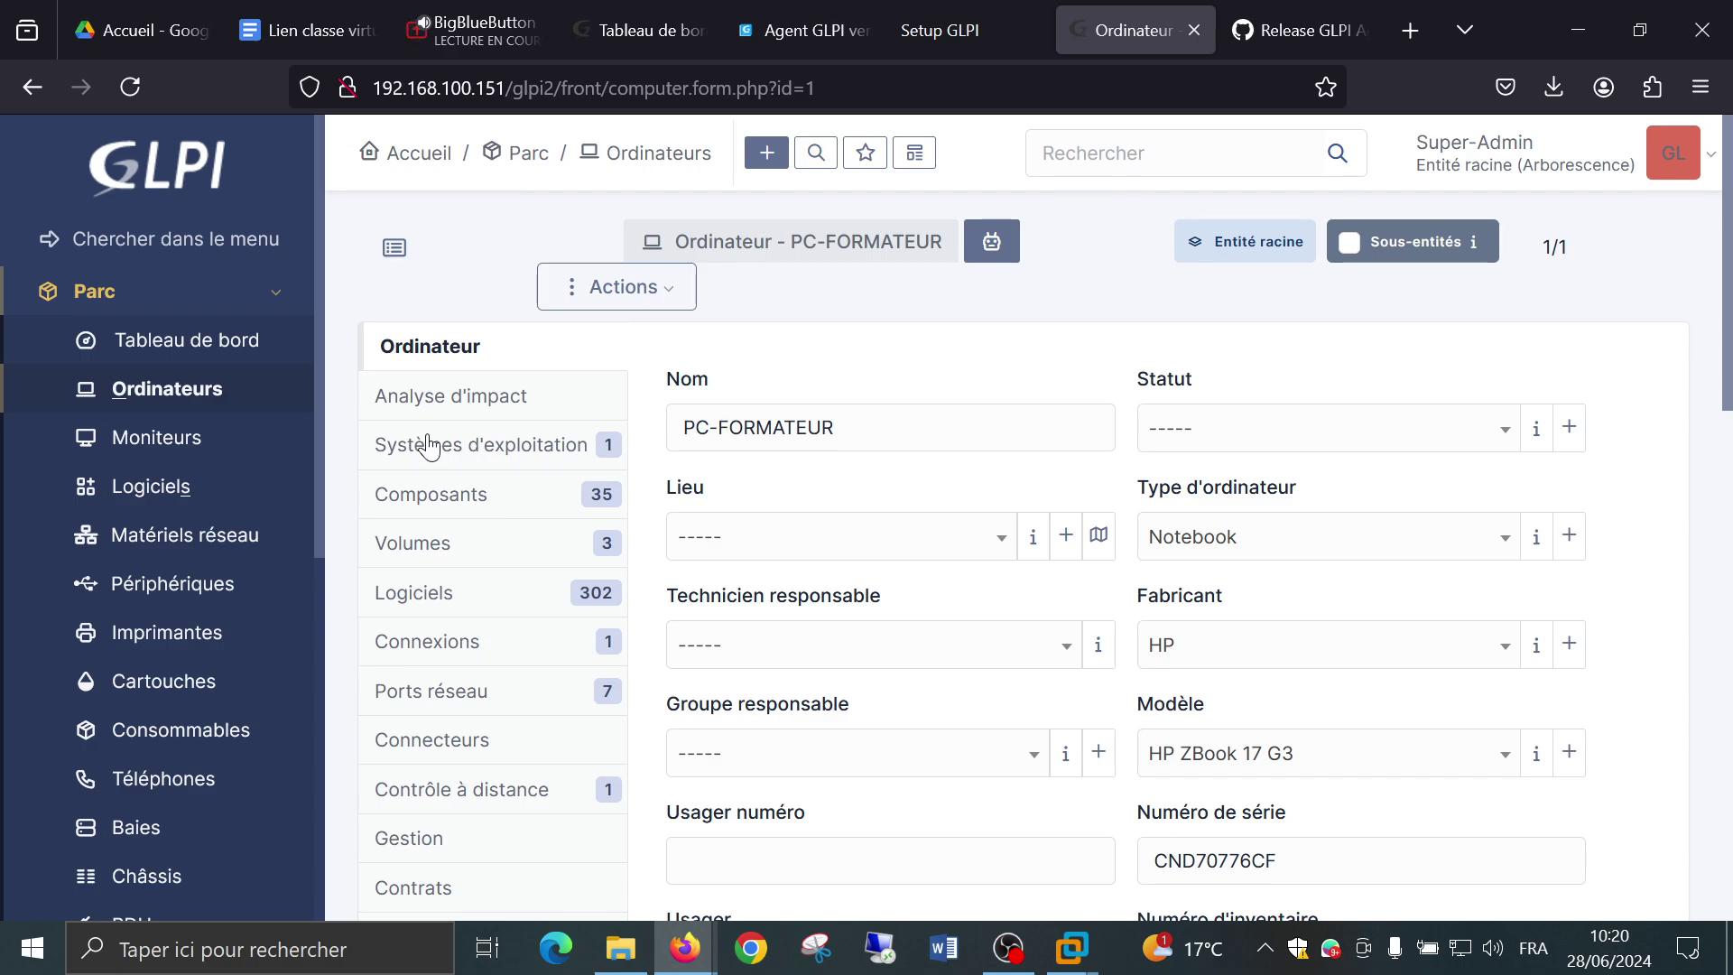
Open PC-FORMATEUR's Analyse d'impact tab, toggle list and graph views, and move the node.
click(417, 398)
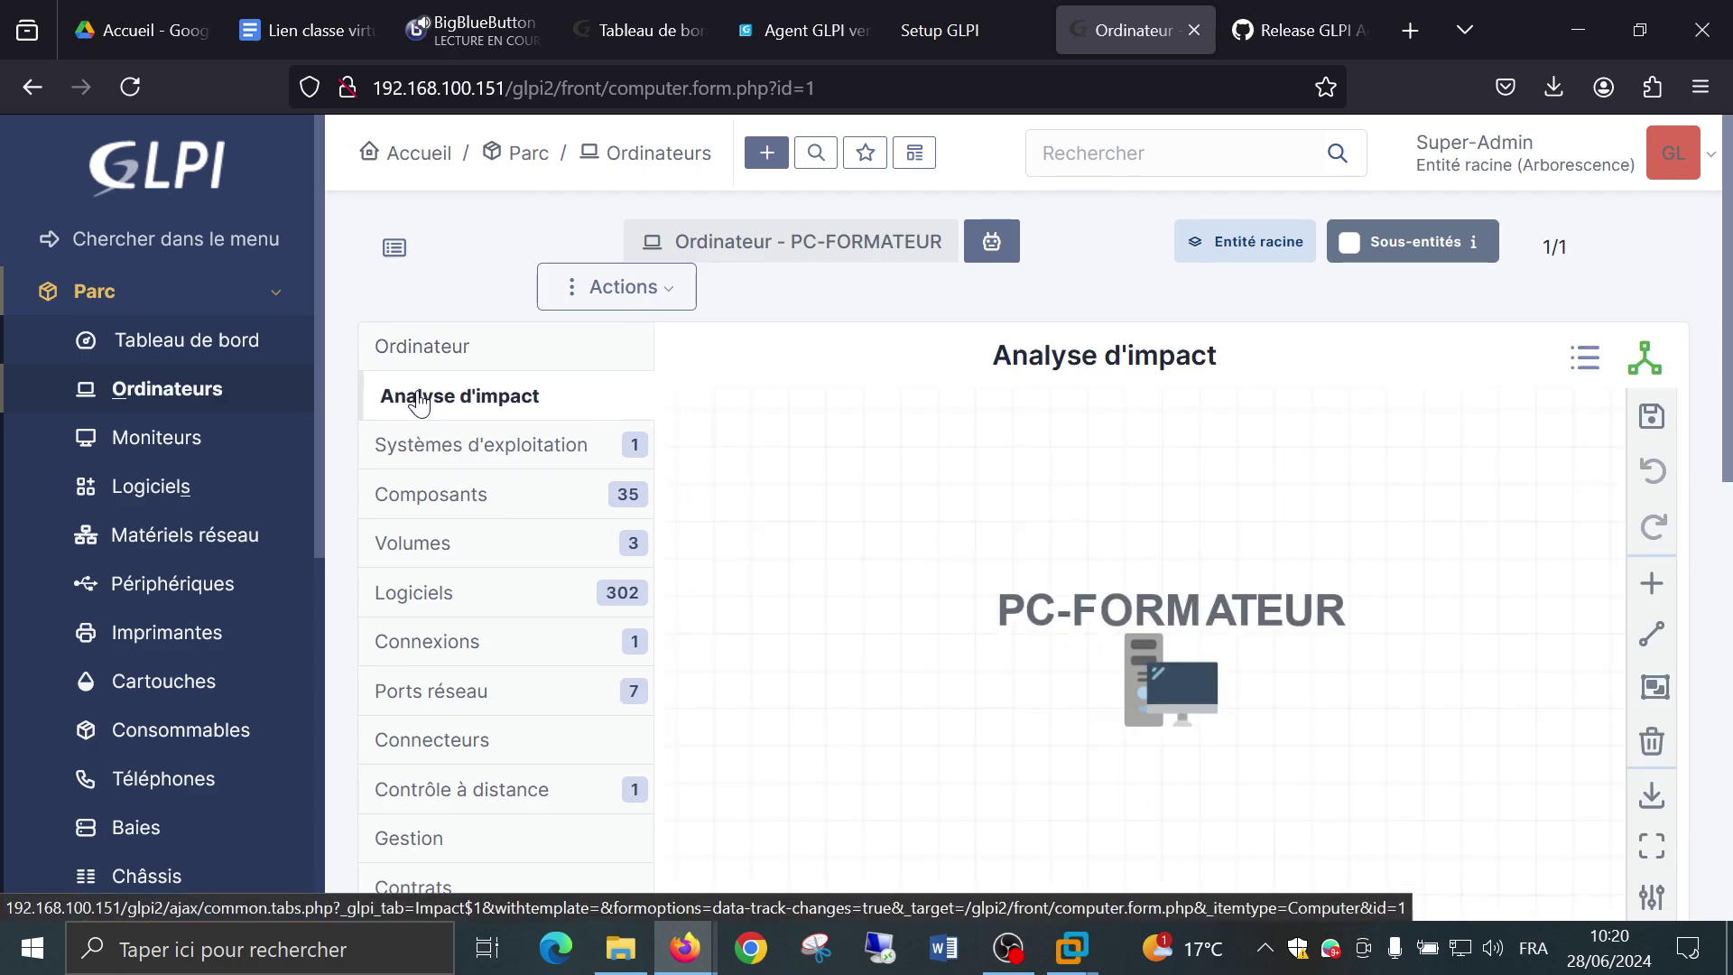
scroll(1218, 602, down, 2)
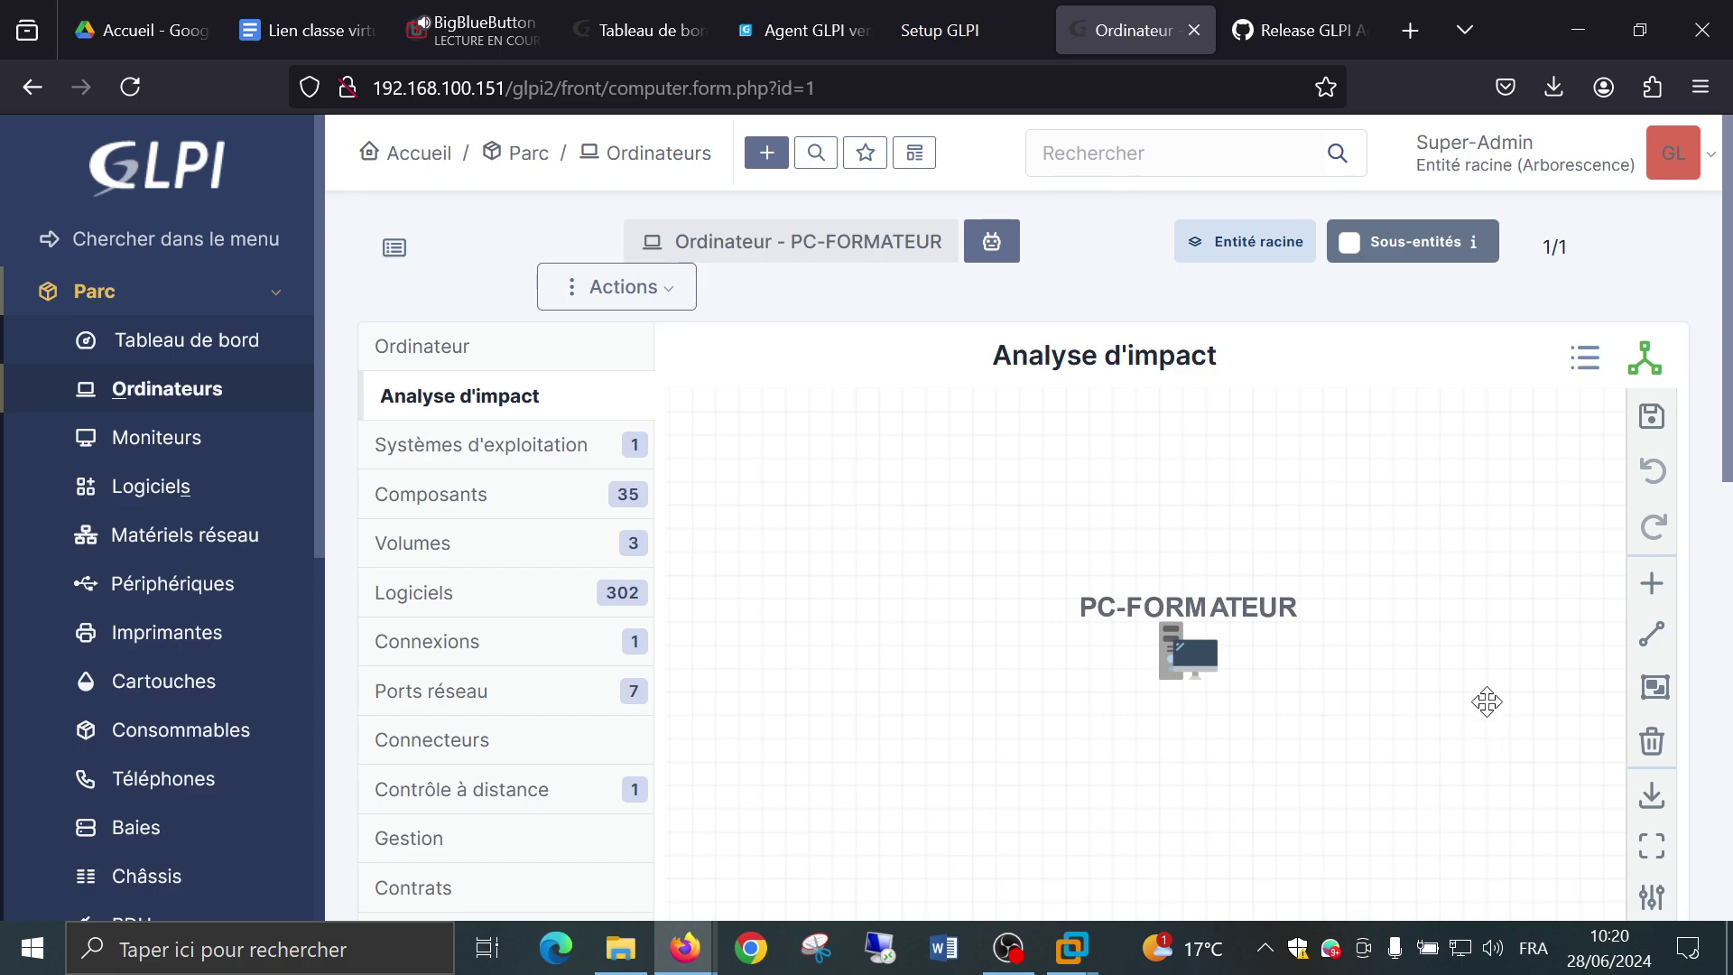
scroll(1729, 428, down, 3)
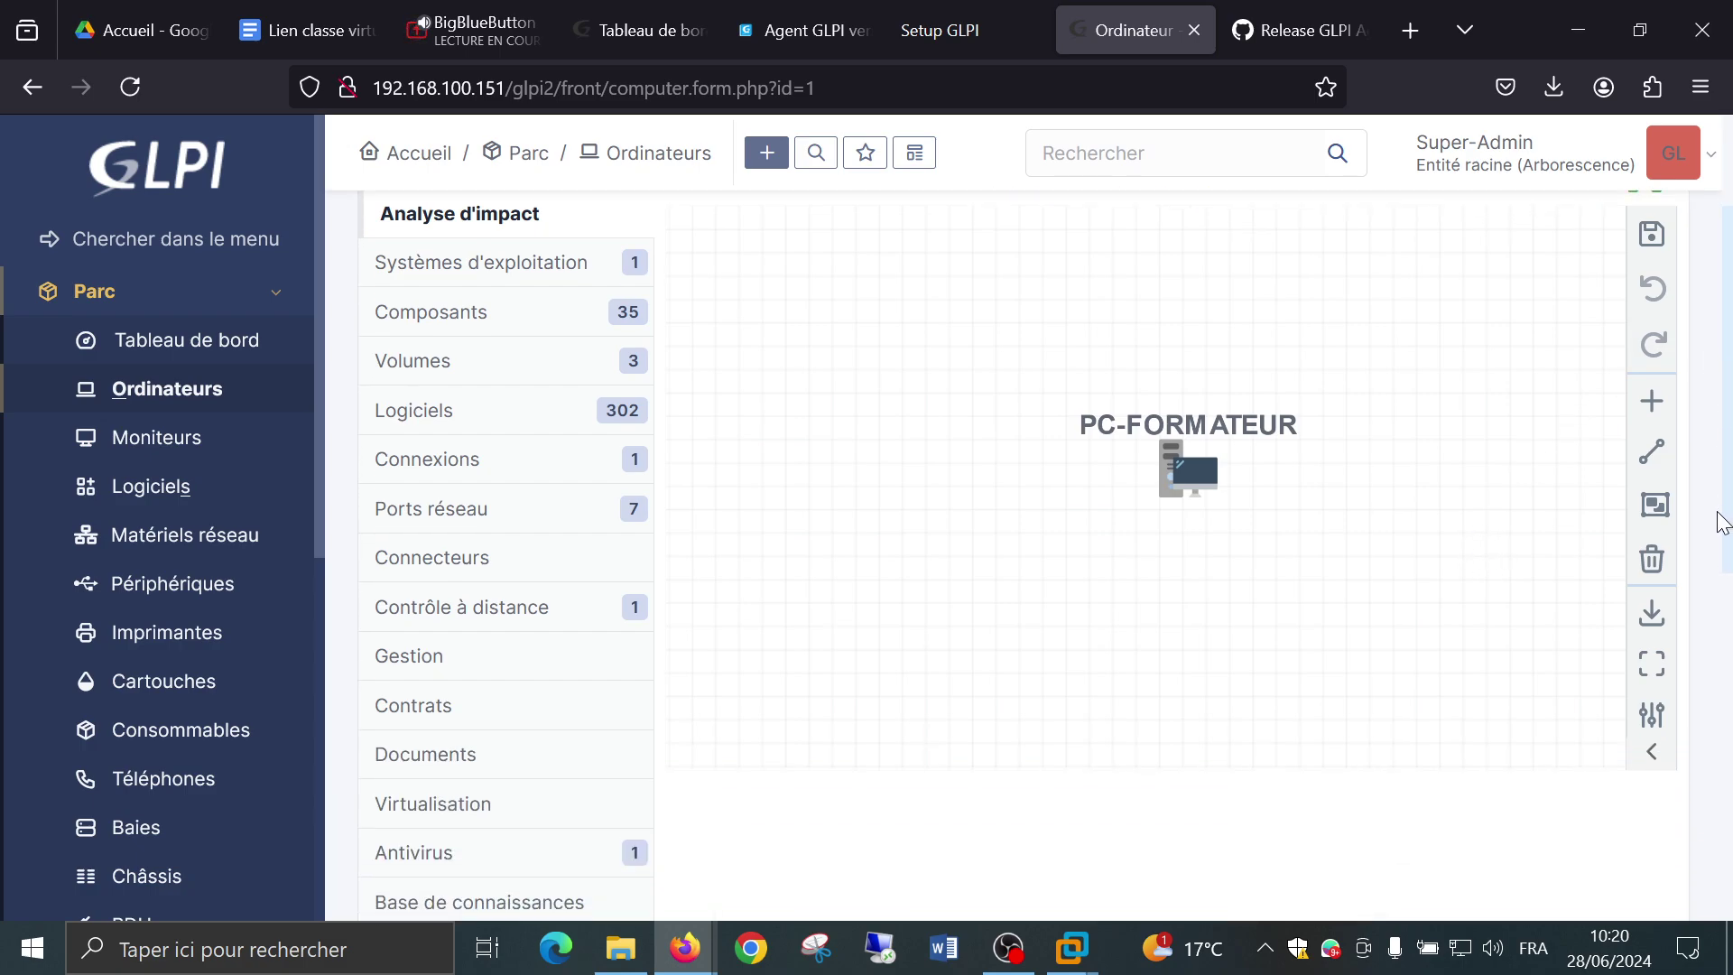
drag(1182, 471, 1038, 469)
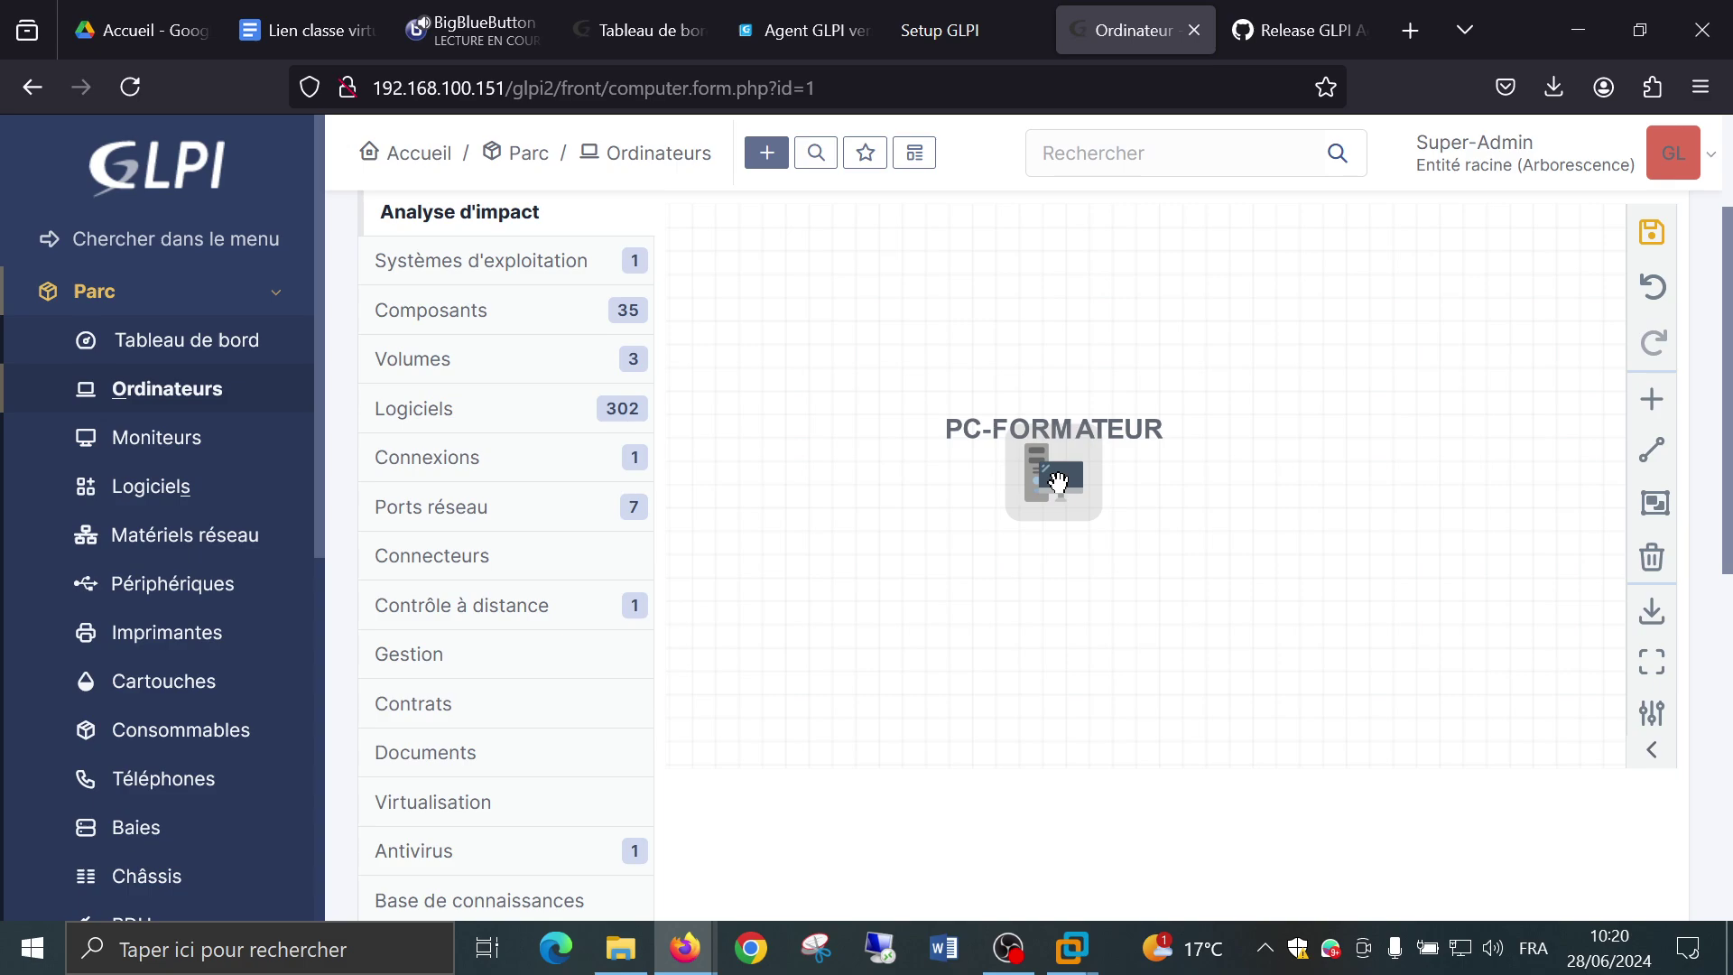
double_click(1038, 469)
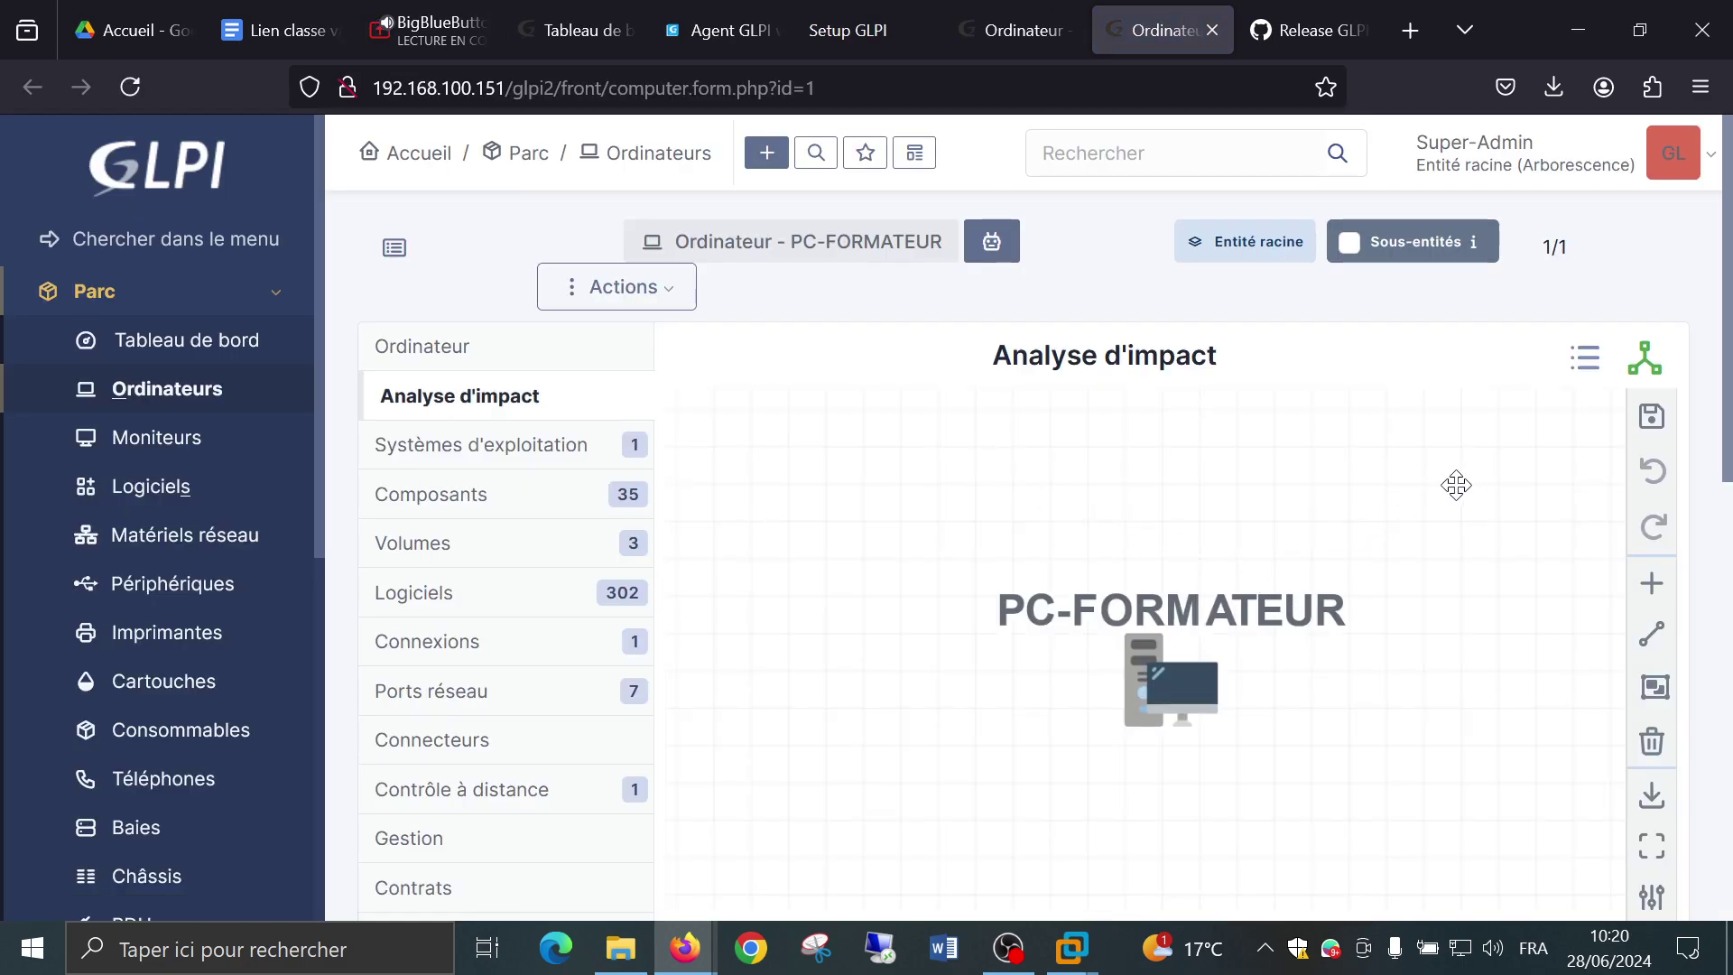
click(1584, 358)
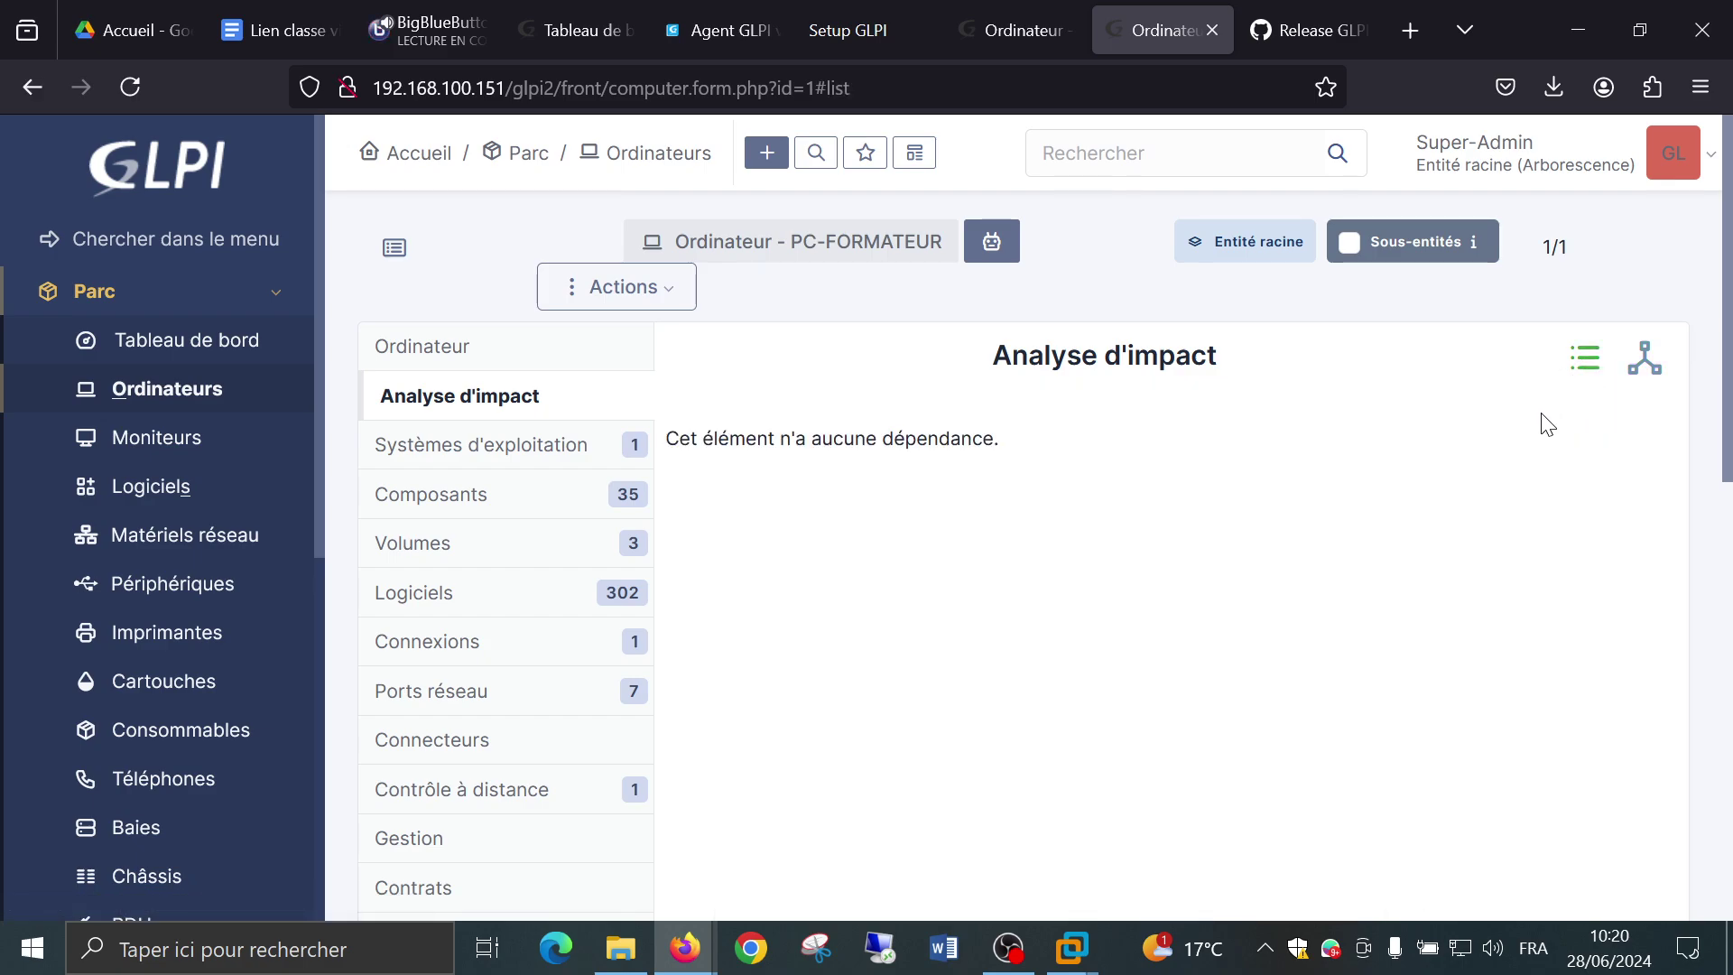
click(1645, 358)
drag(1208, 666, 1030, 609)
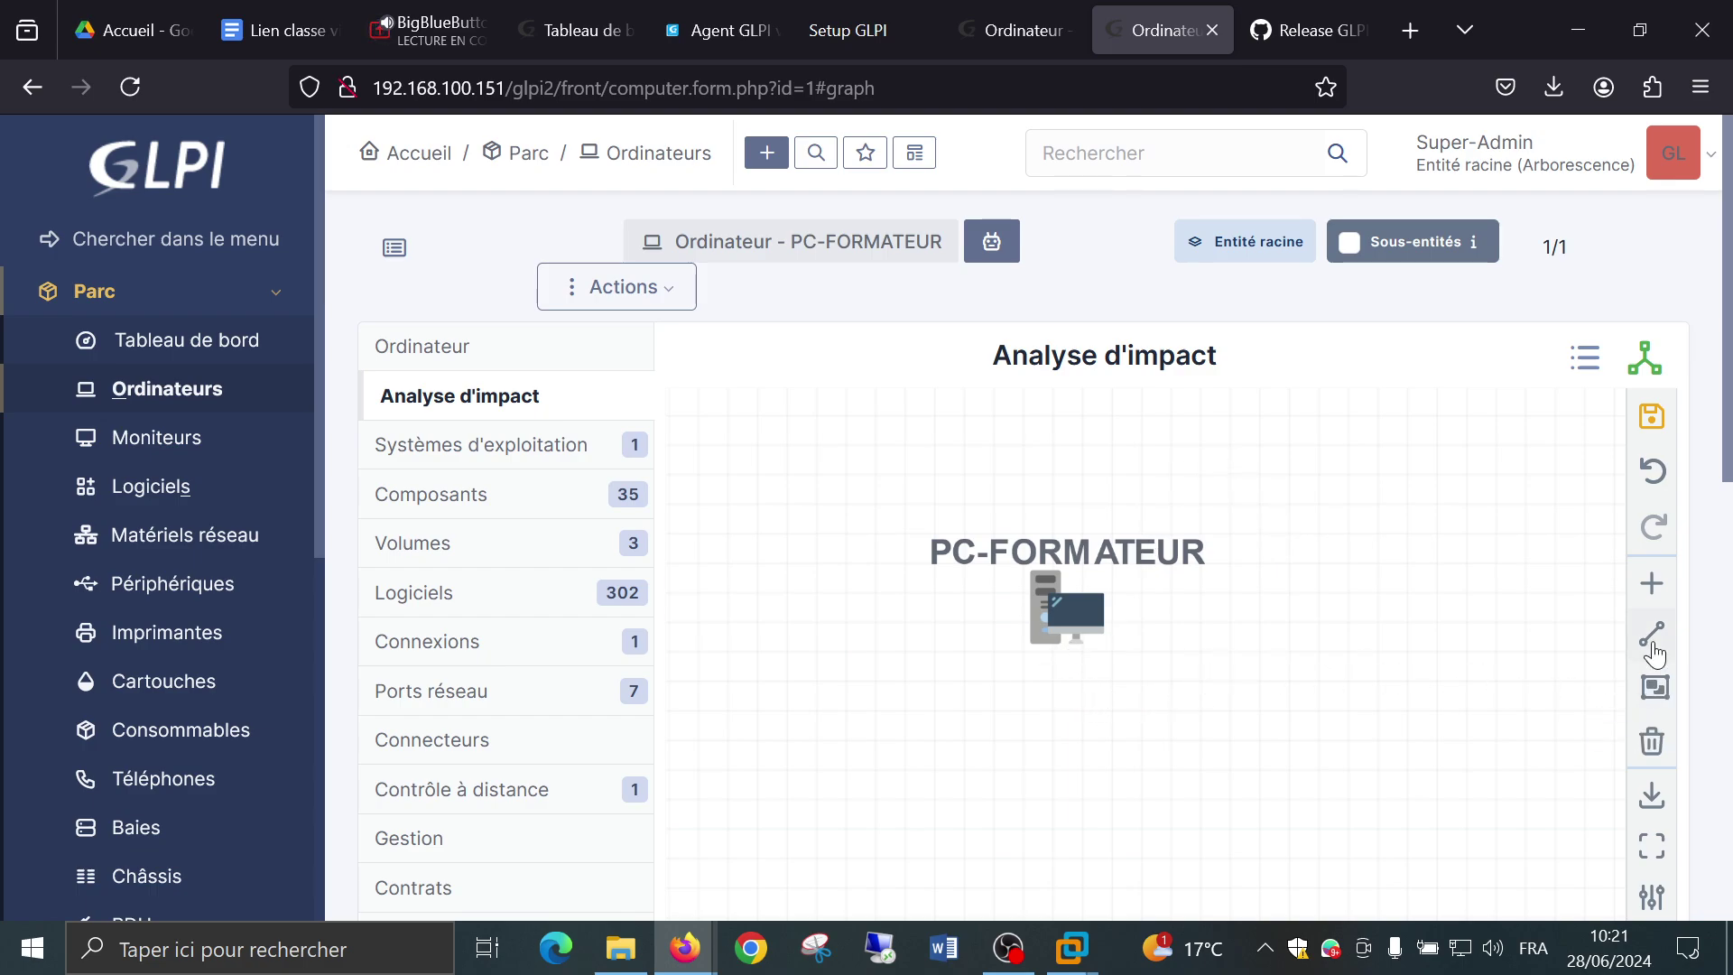
Try Ajouter un groupe, dismiss the at-least-two-objects warning, and reposition the node higher.
click(1654, 693)
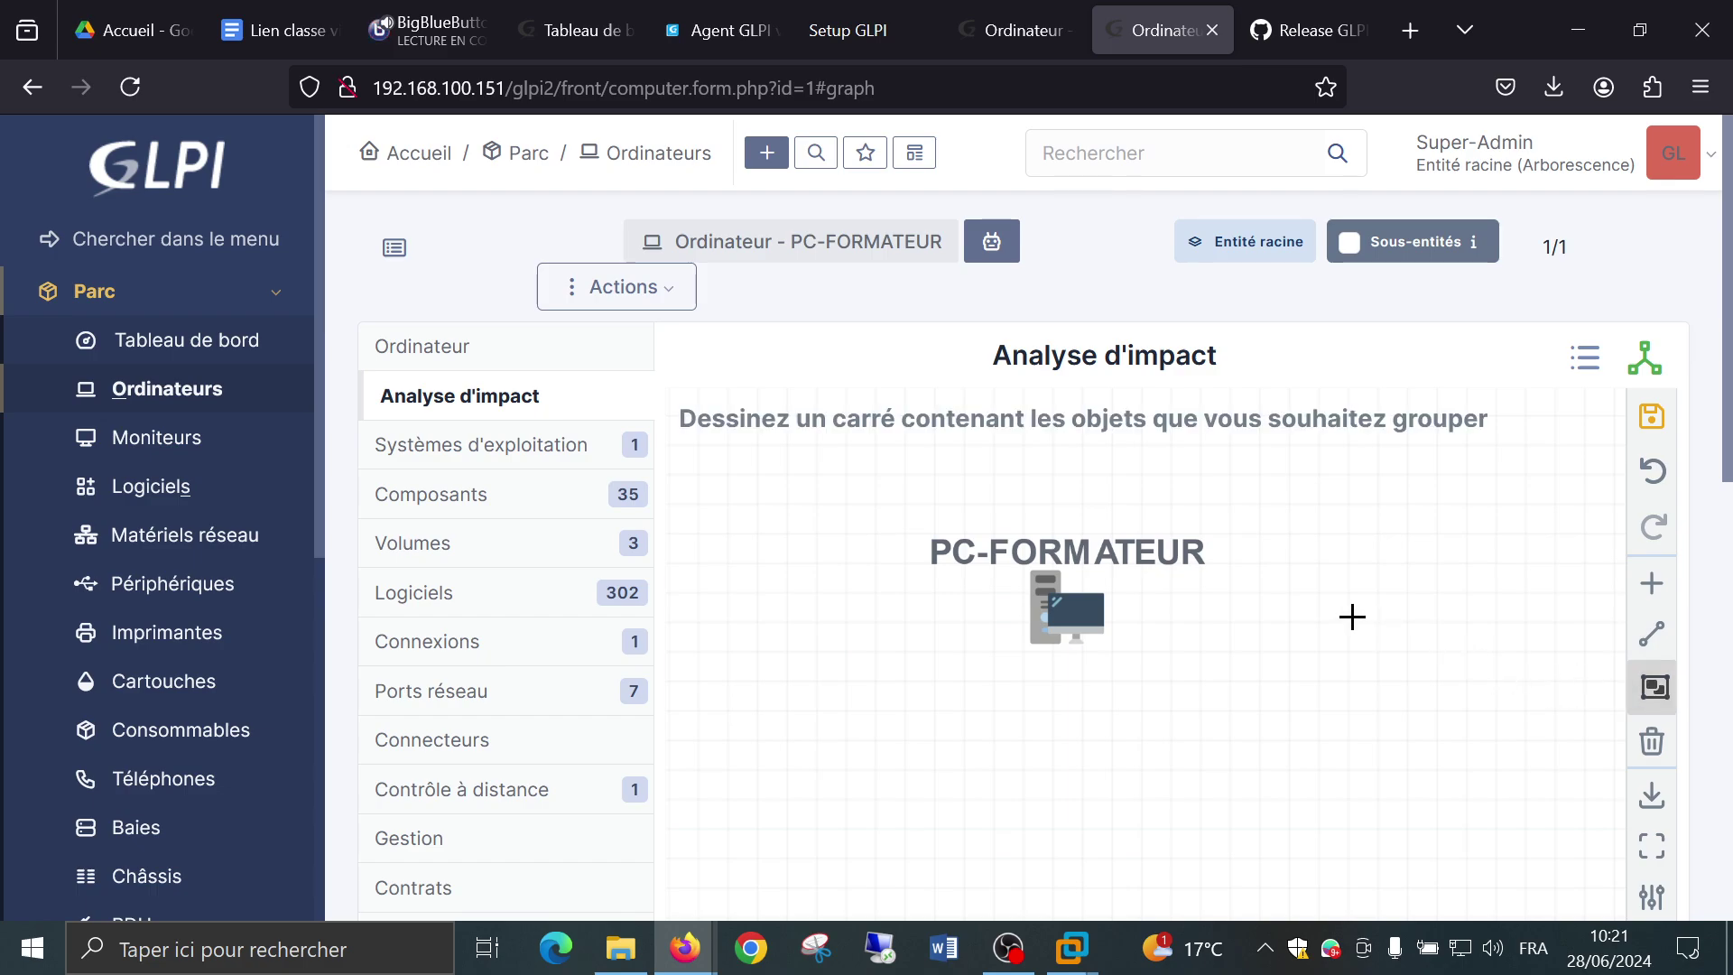
drag(1350, 615, 1173, 712)
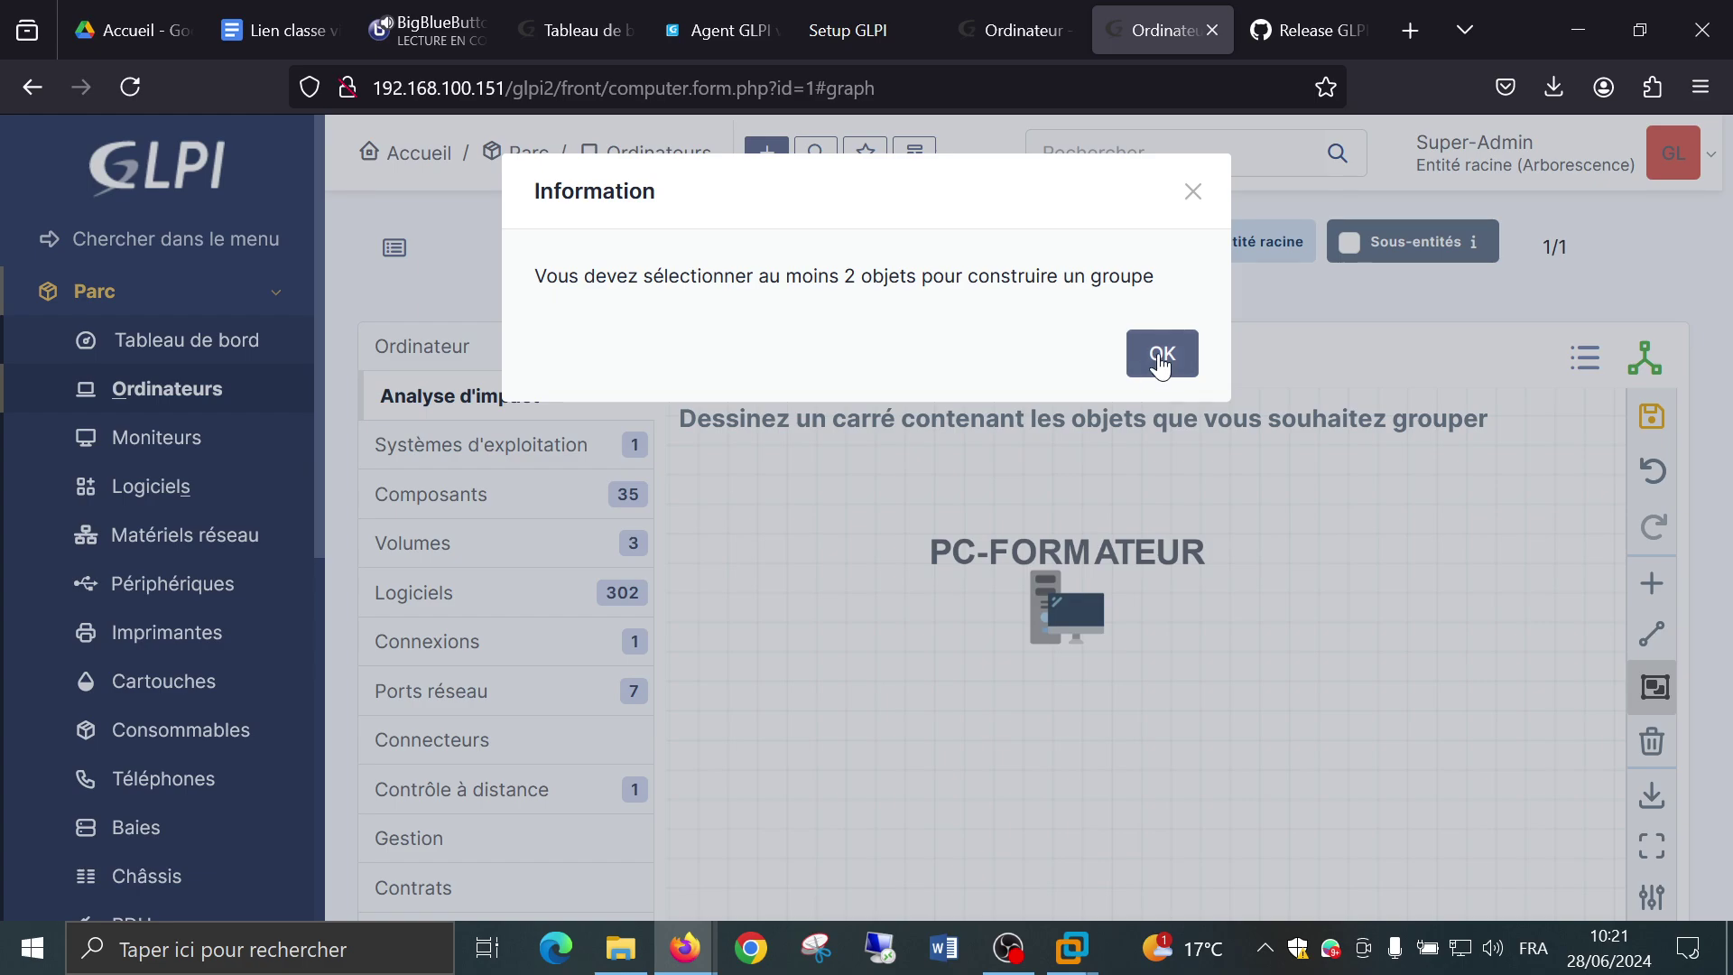
click(1160, 352)
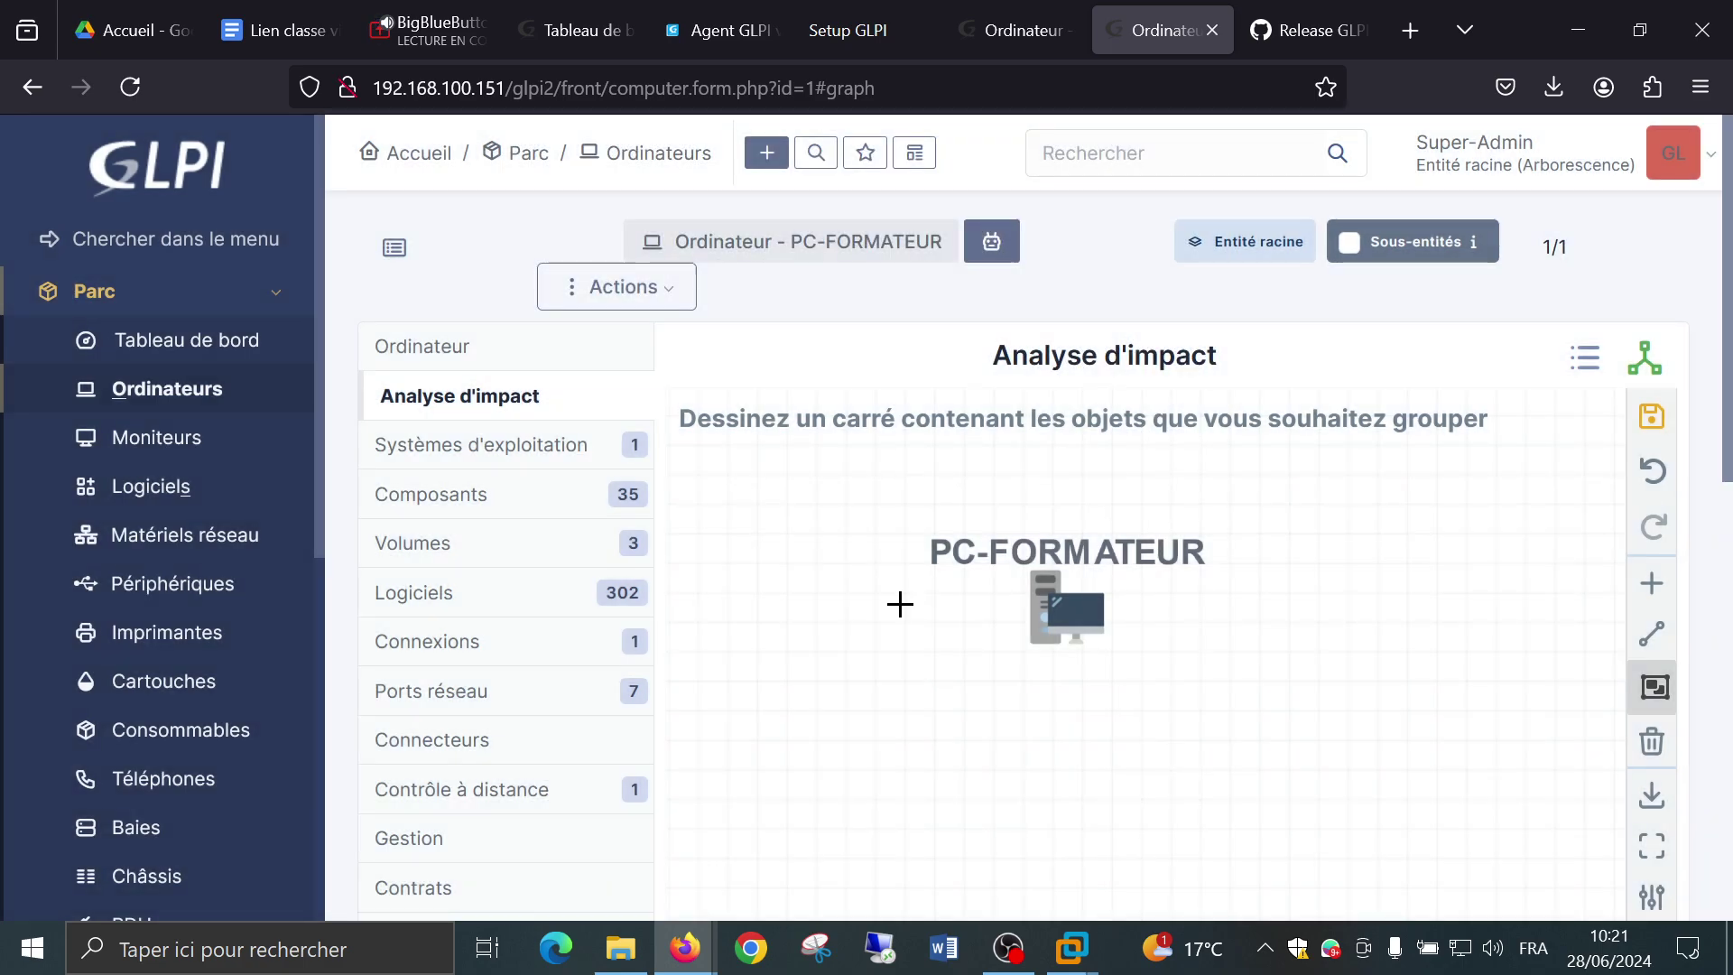
click(887, 602)
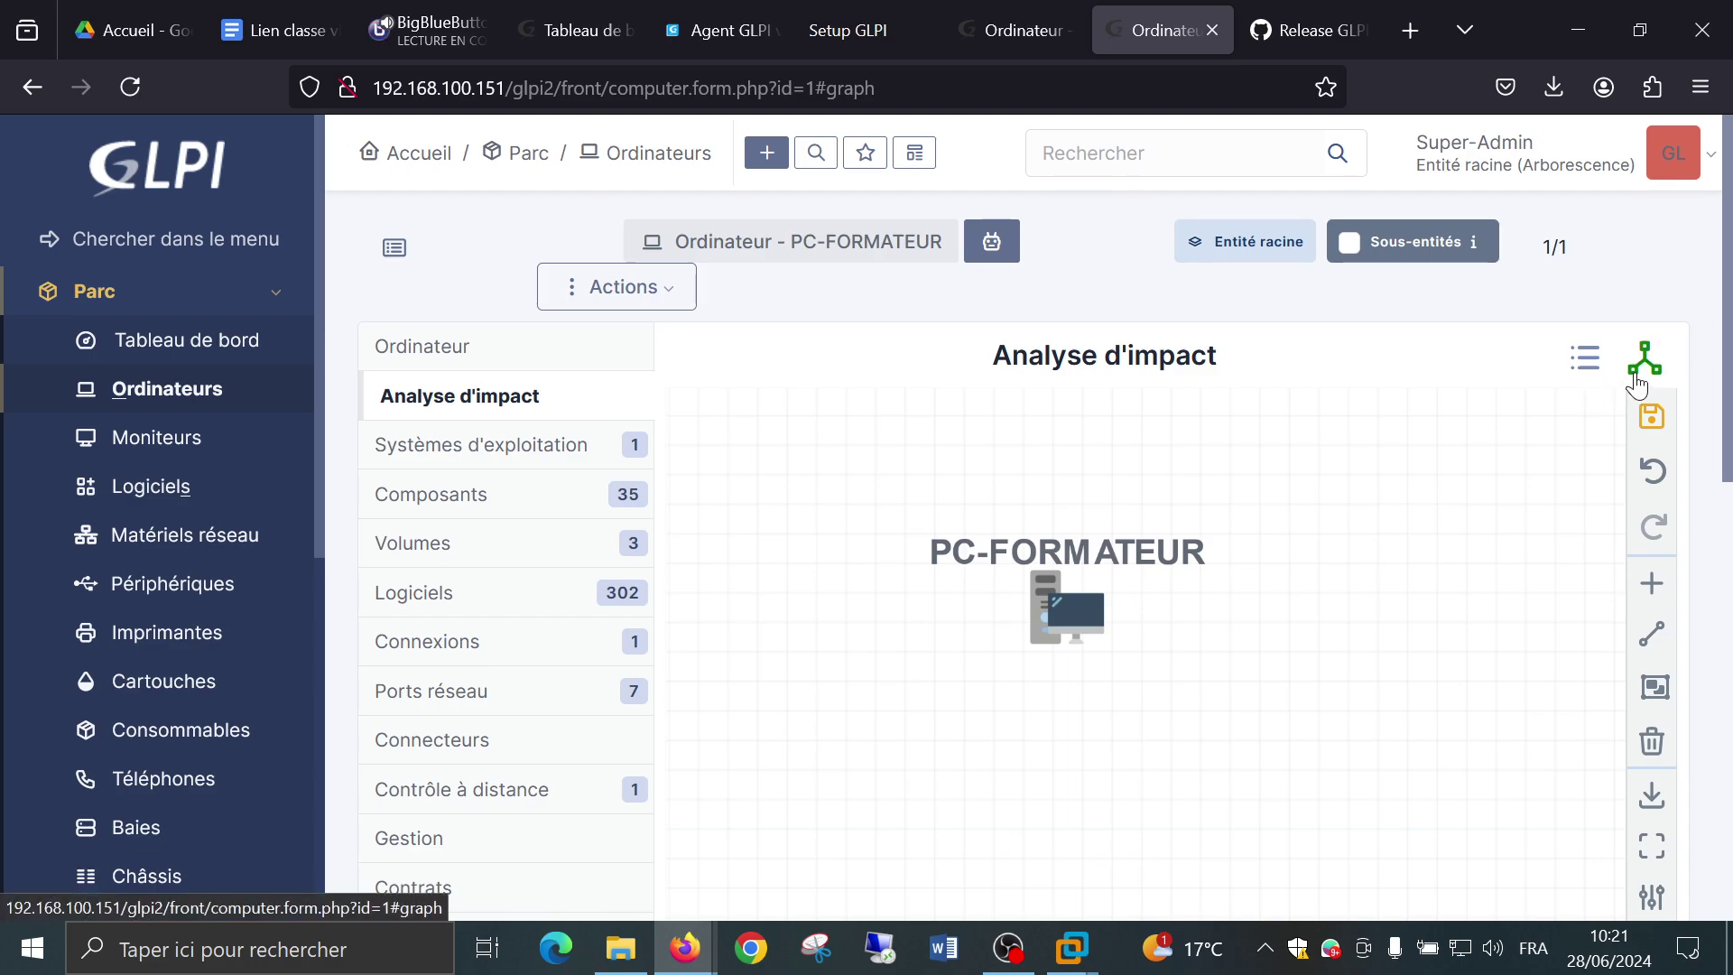
drag(1053, 623, 1122, 465)
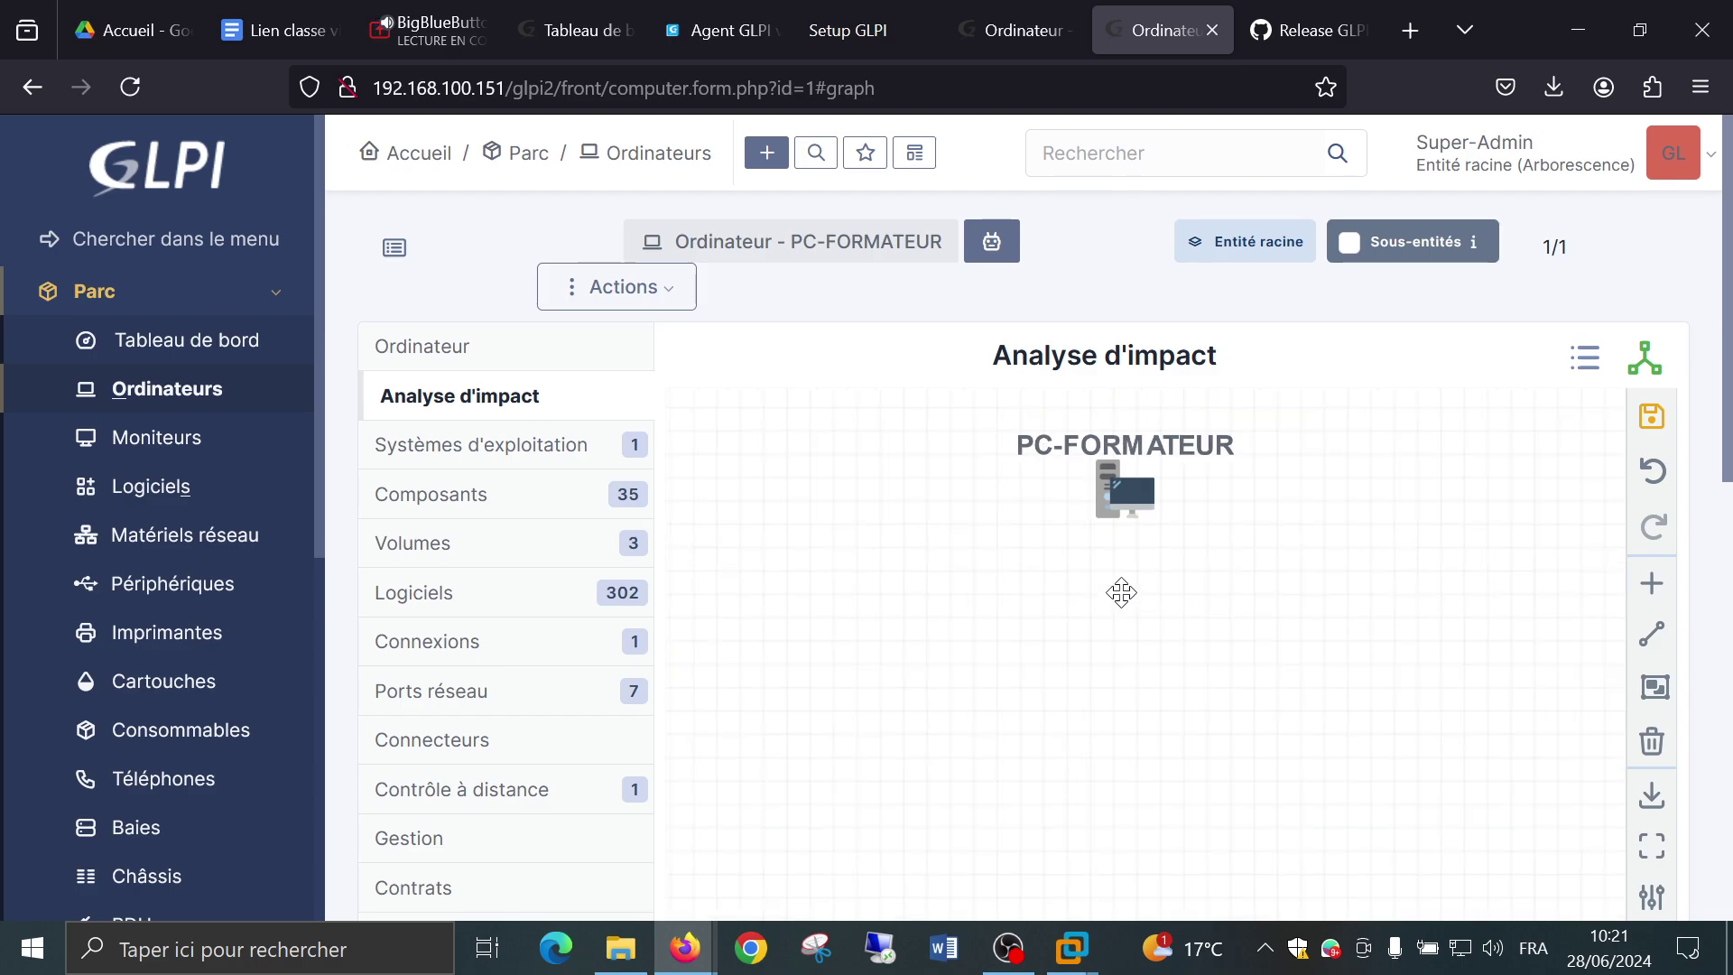
scroll(1121, 592, down, 2)
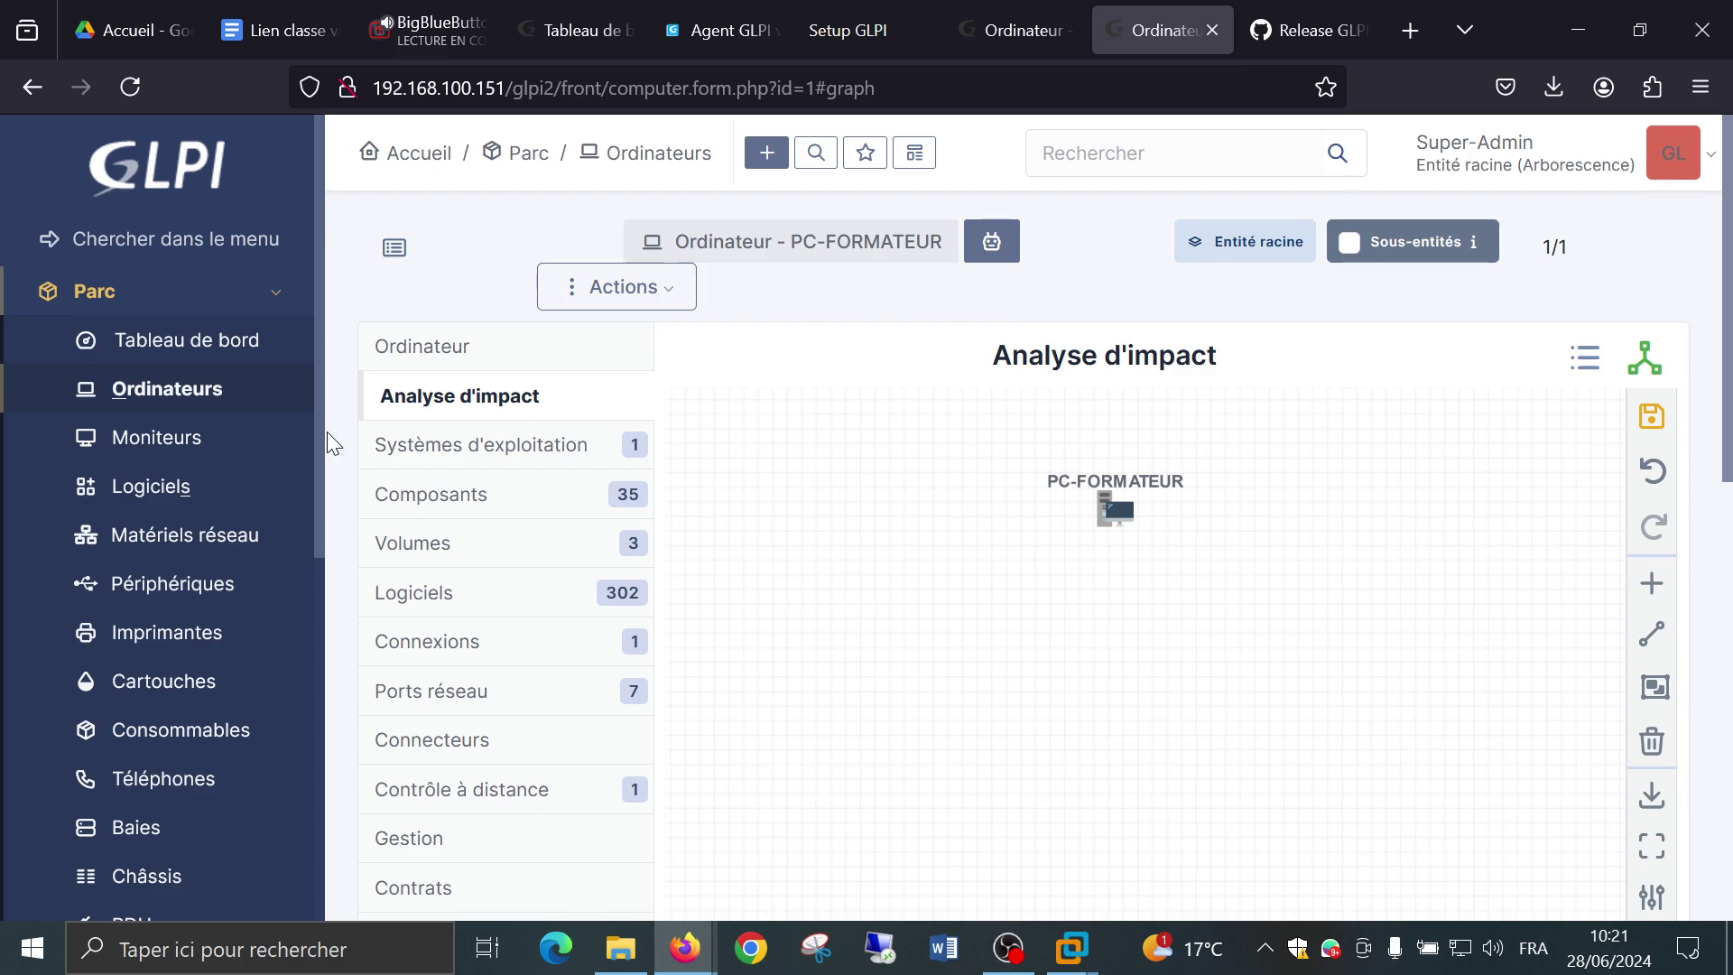
click(430, 445)
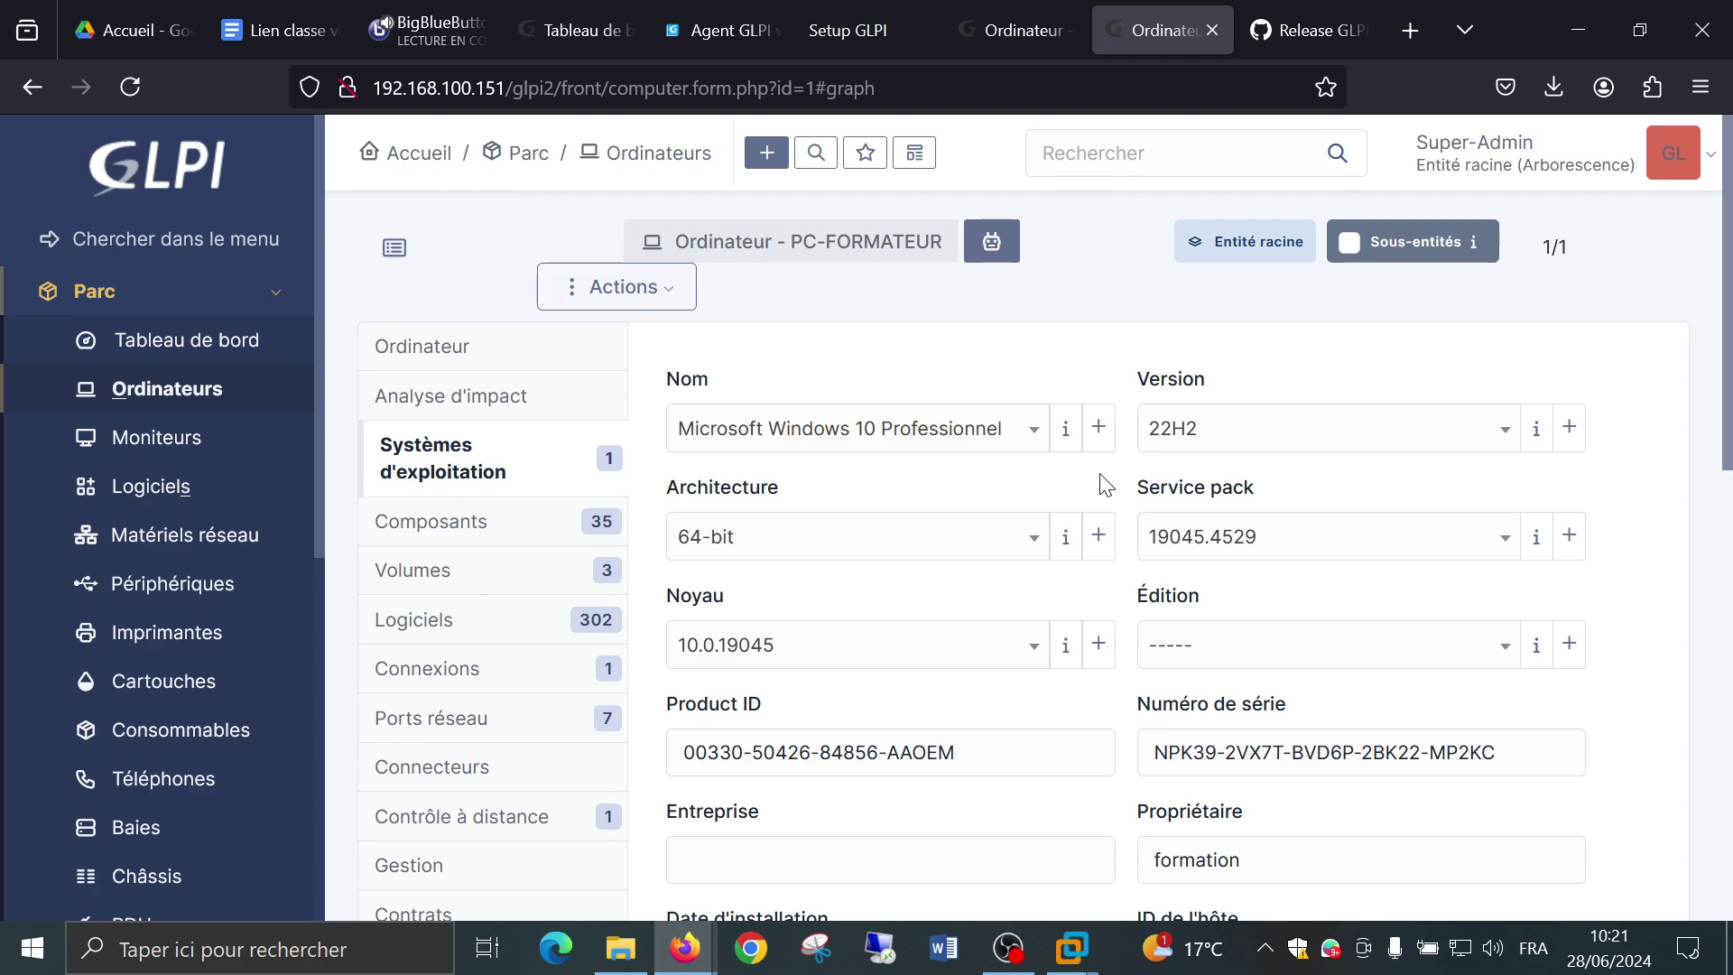
scroll(1106, 485, down, 3)
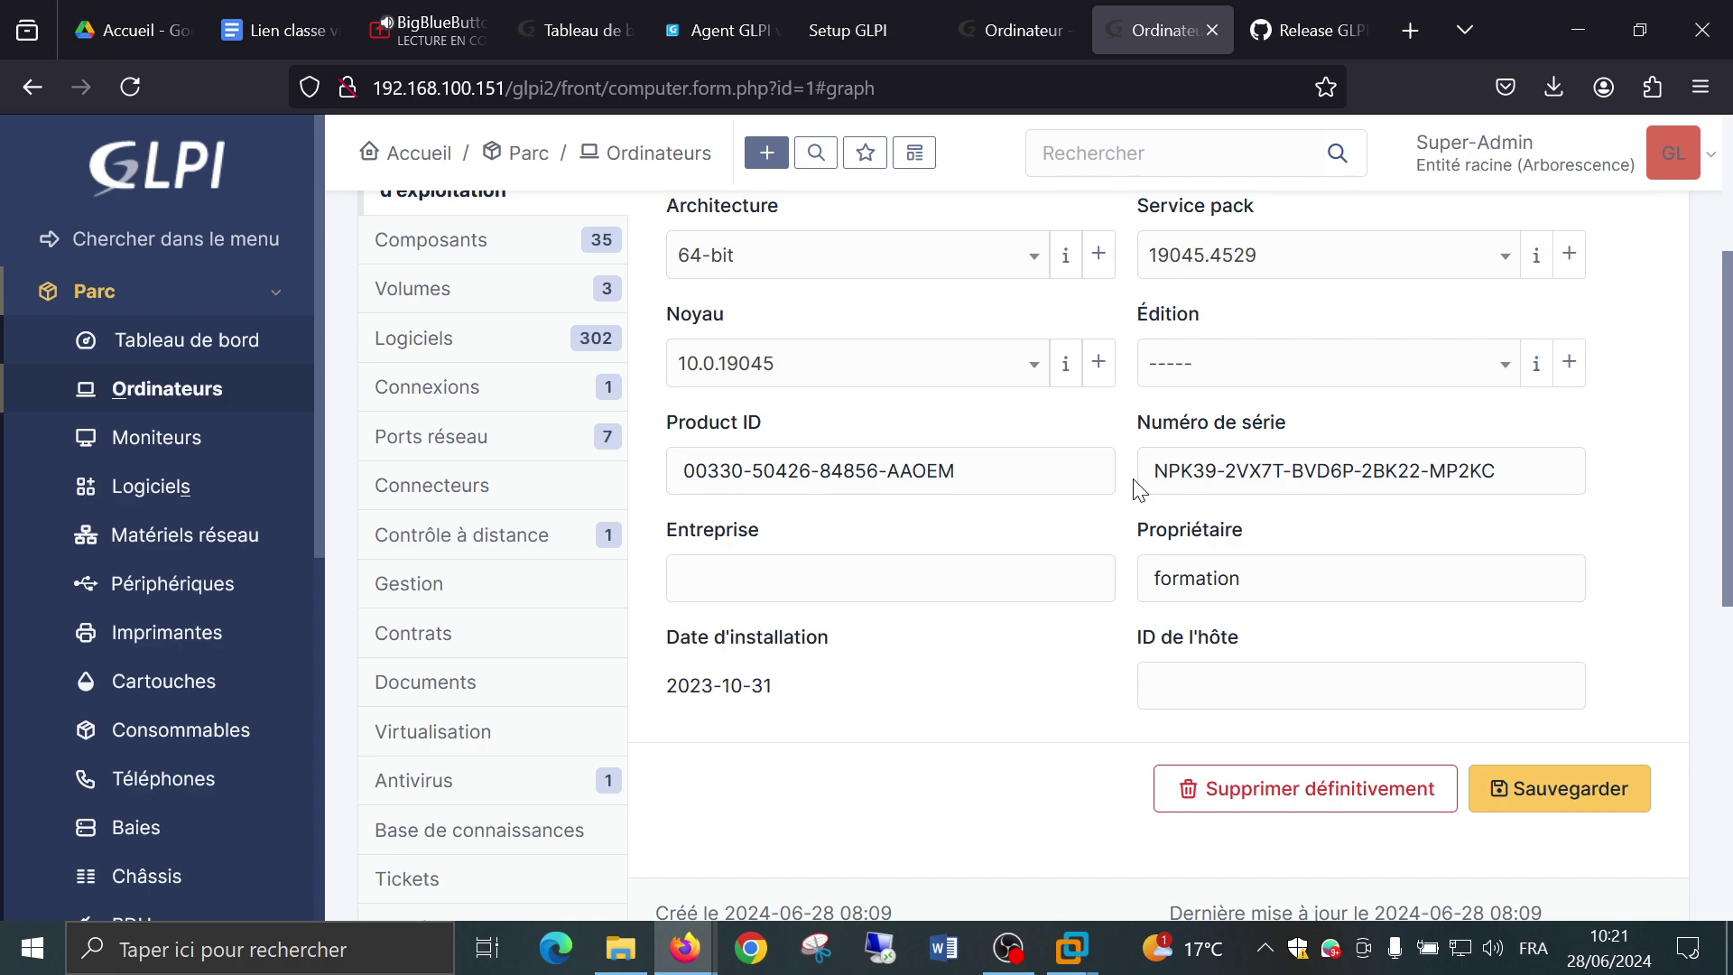
scroll(1140, 489, up, 2)
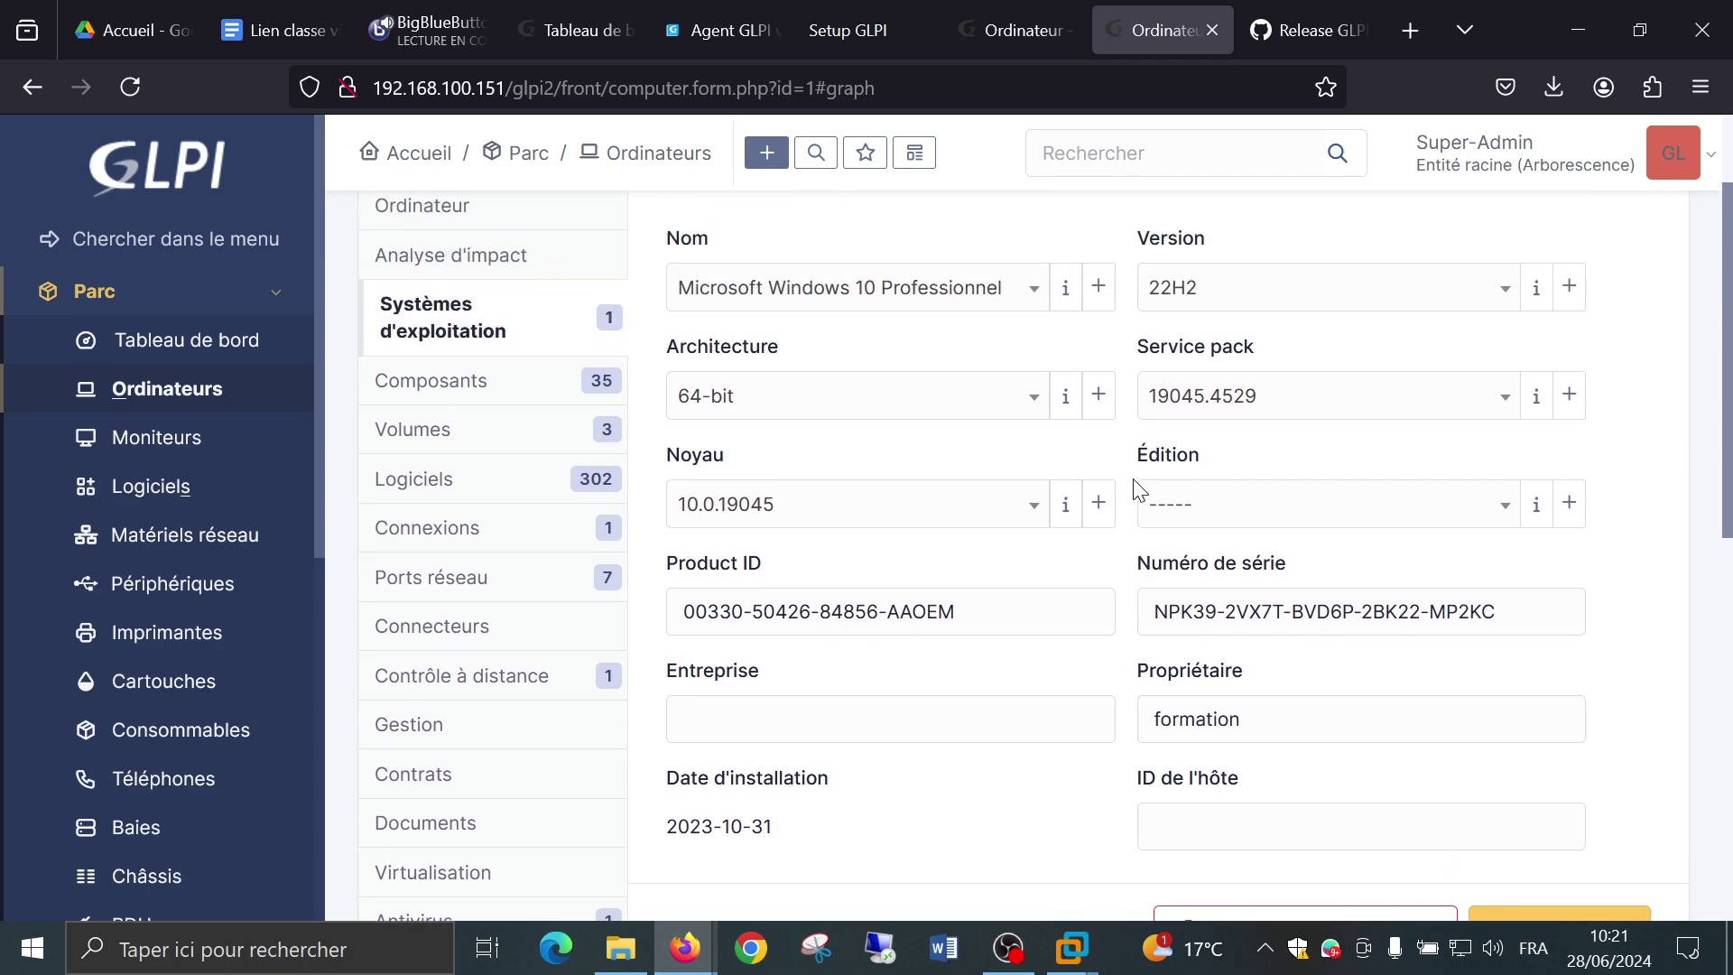
scroll(1140, 489, down, 2)
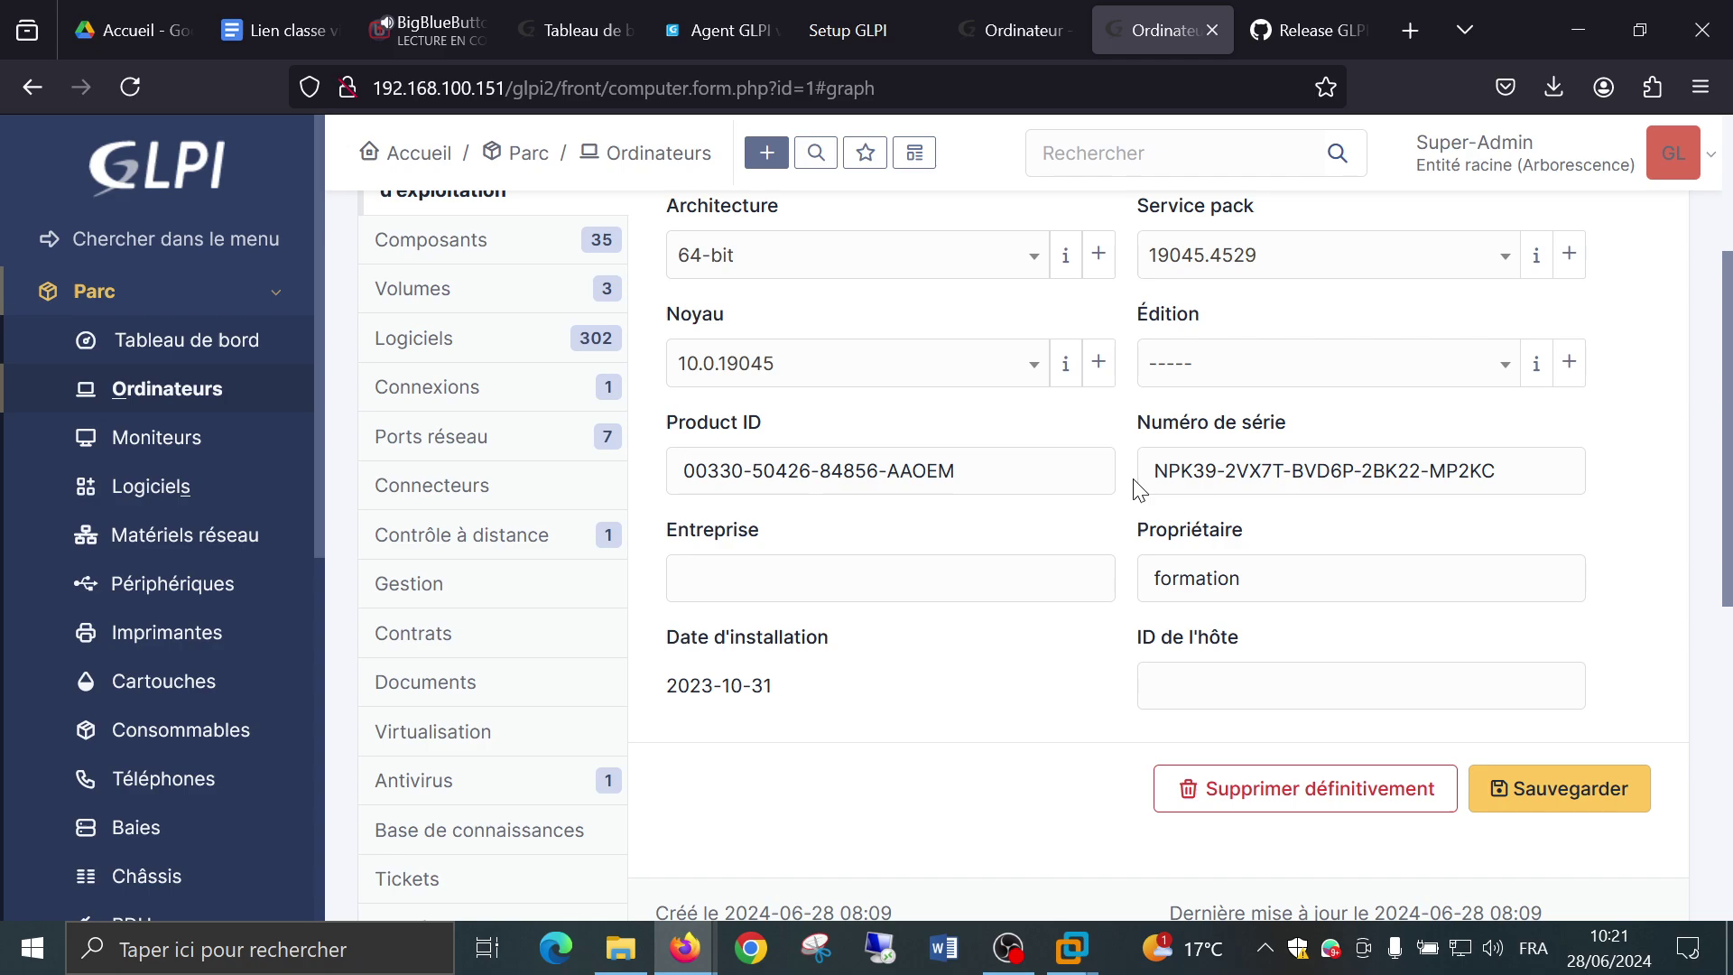
scroll(510, 426, up, 2)
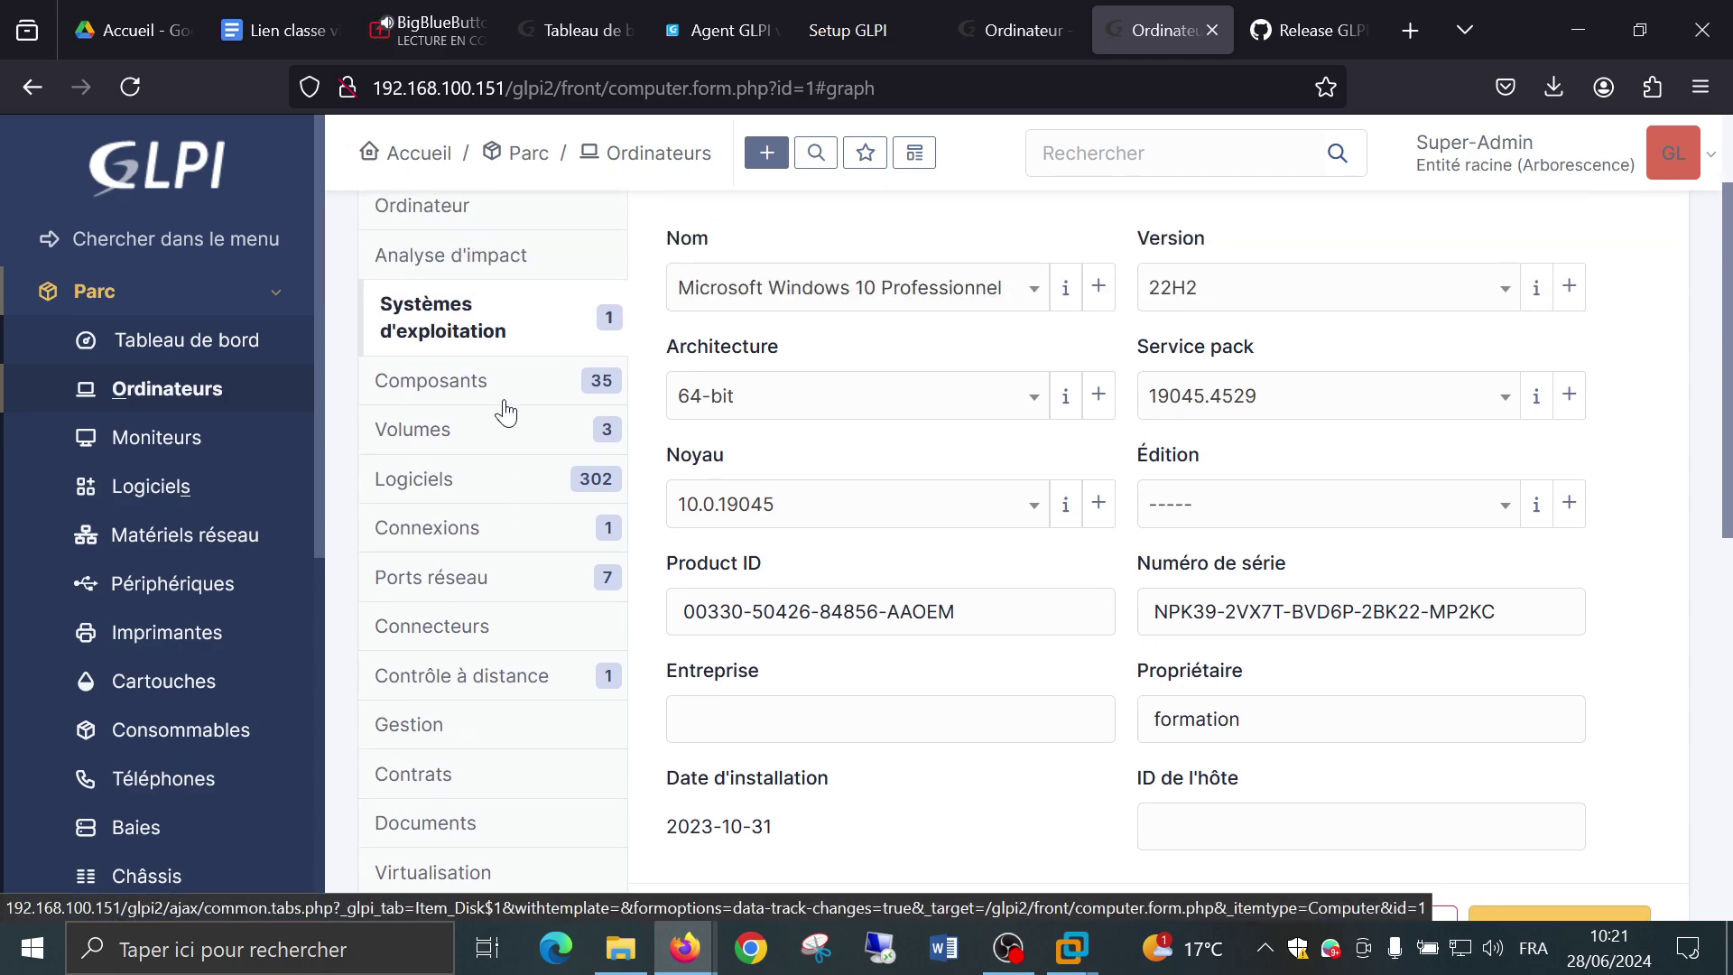
Open the Composants tab and scroll down the component table from firmware and processor.
click(439, 380)
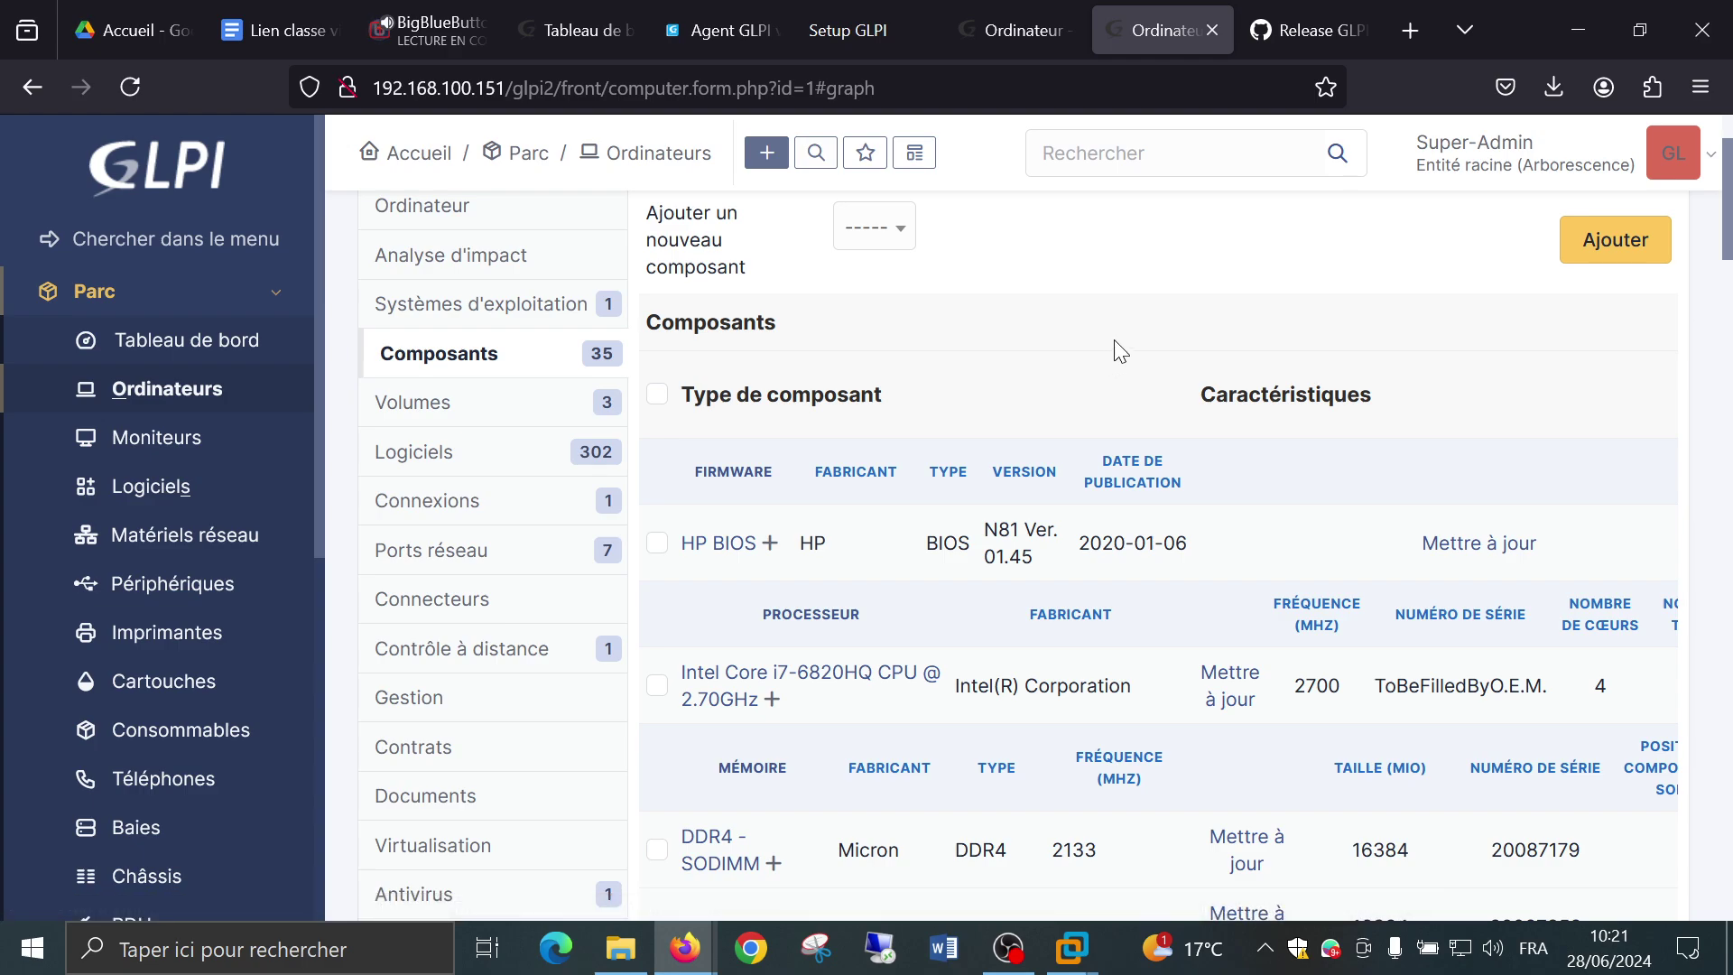
scroll(1118, 348, down, 2)
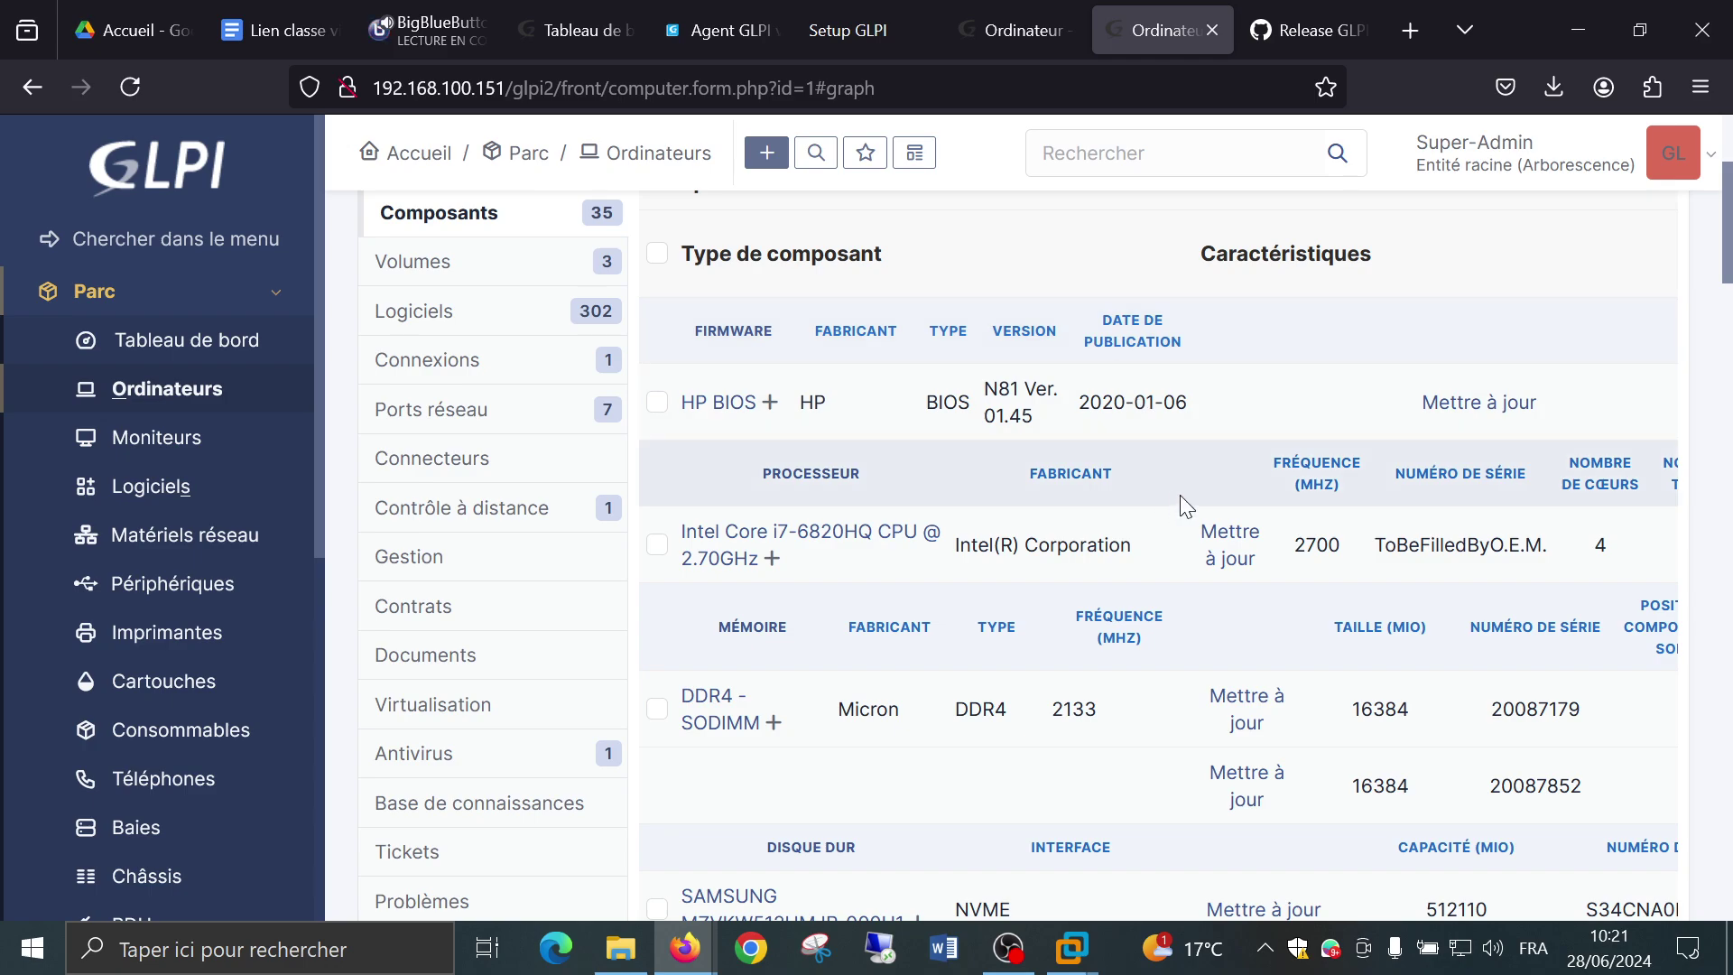
scroll(1173, 494, down, 2)
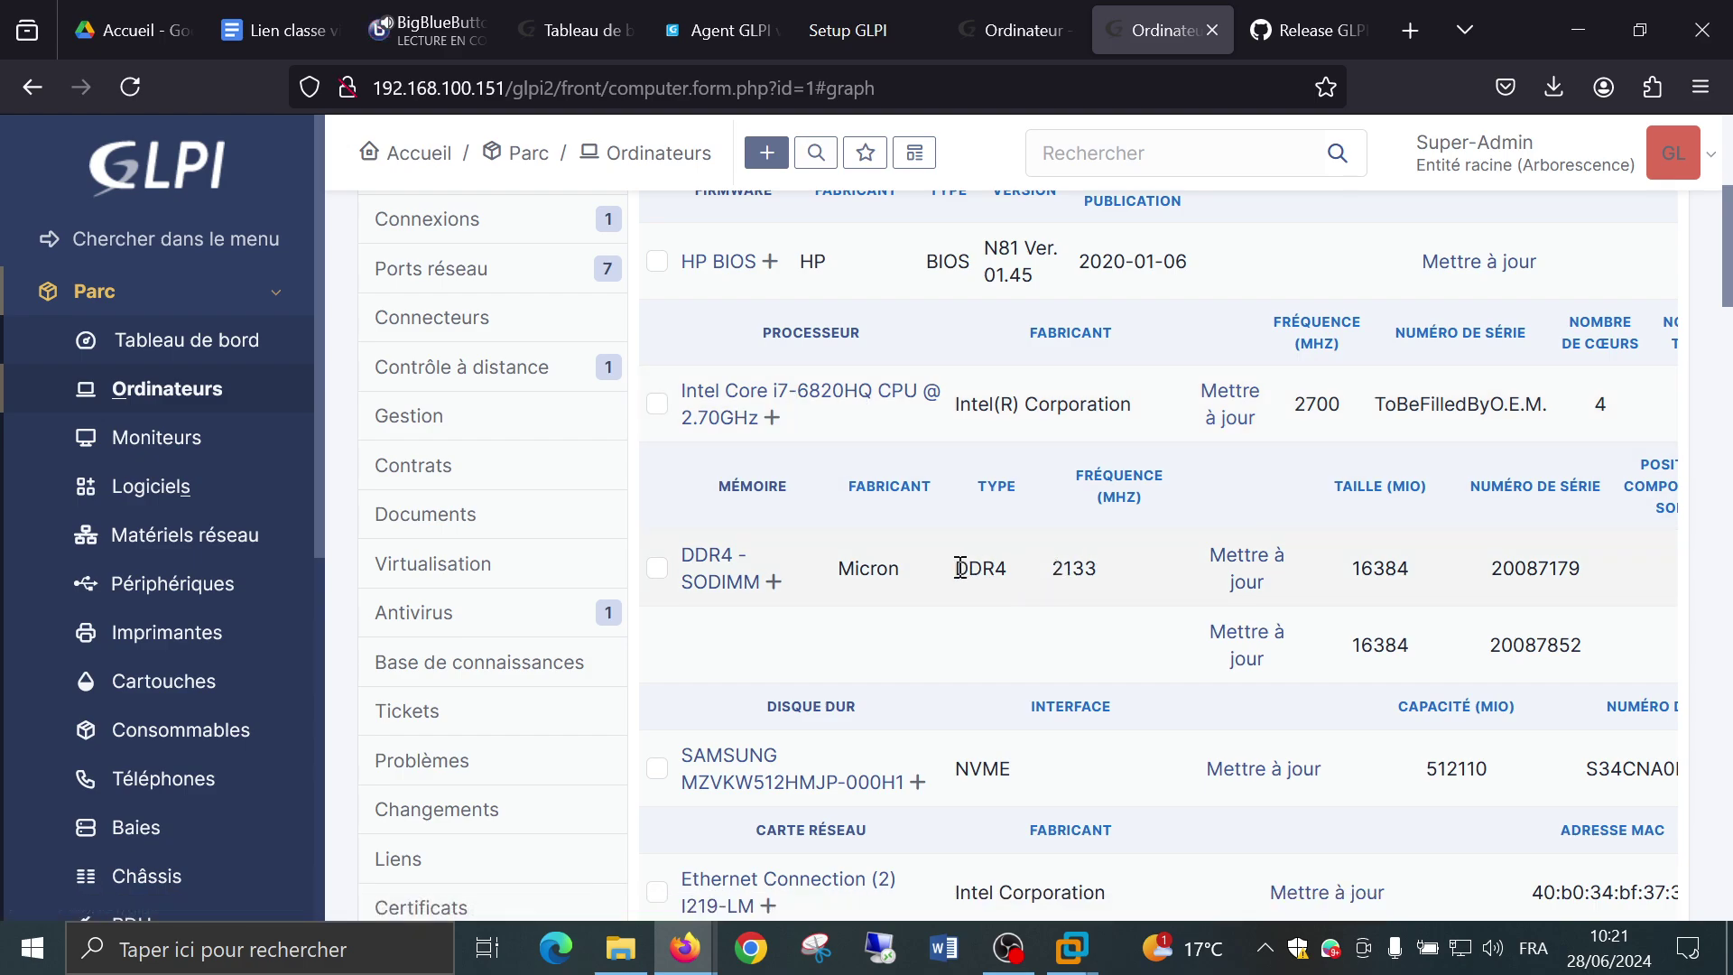
scroll(960, 567, down, 2)
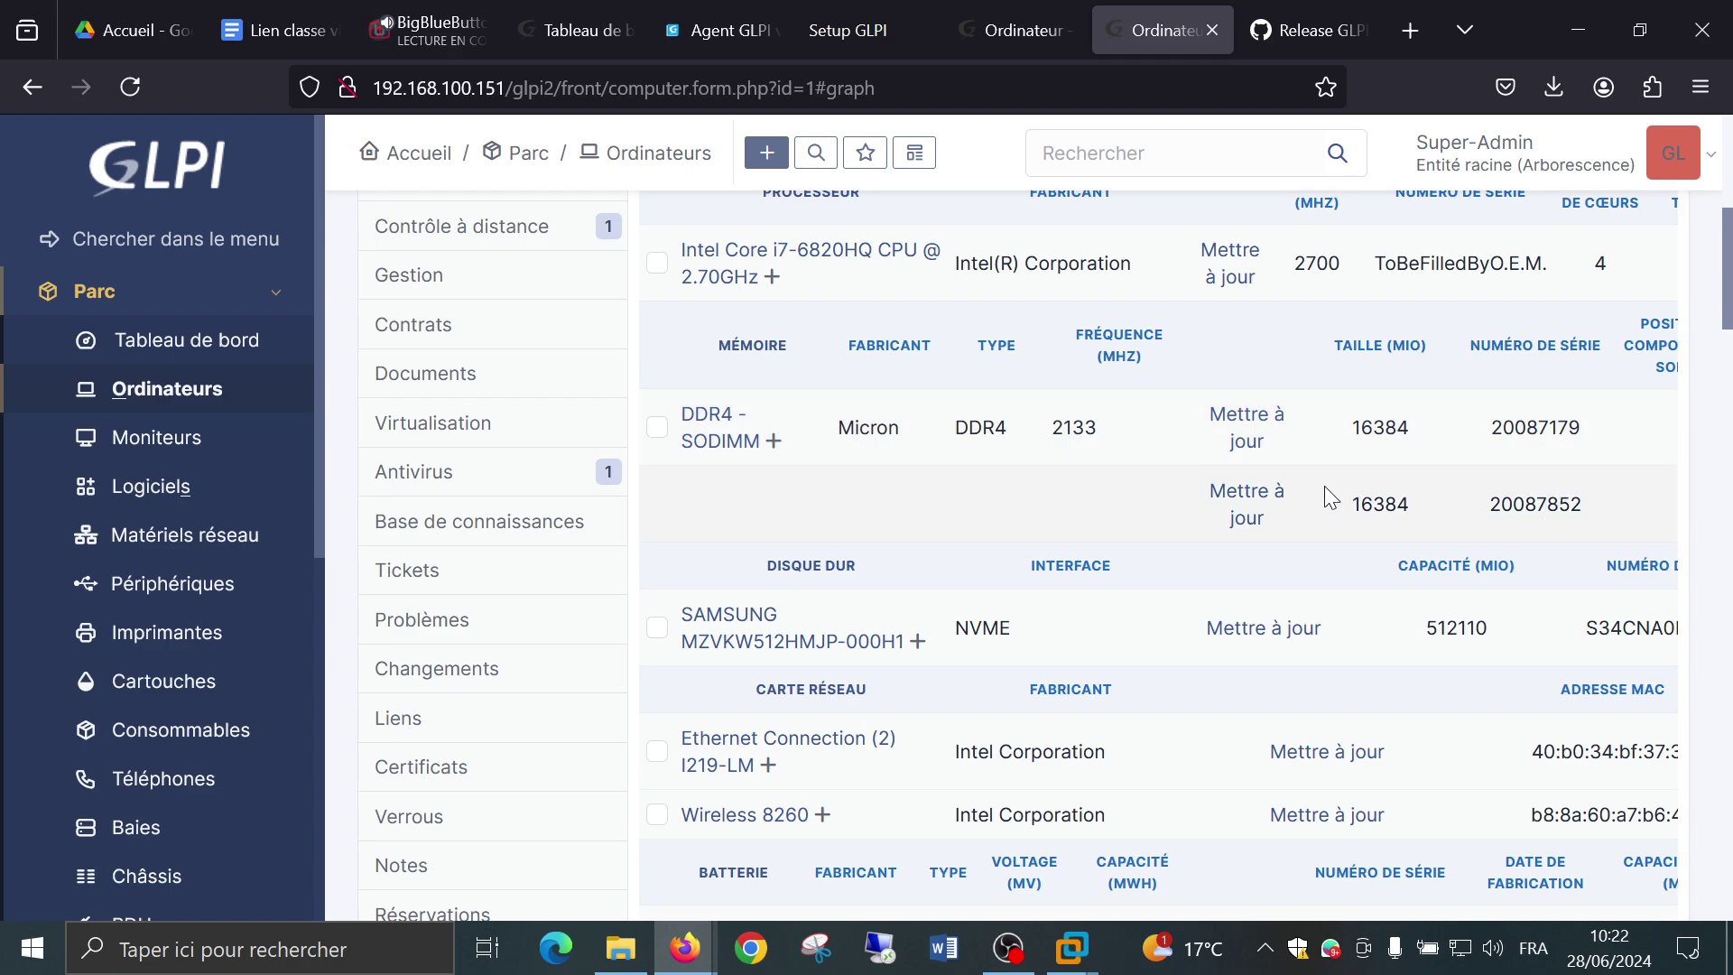
scroll(1074, 498, down, 3)
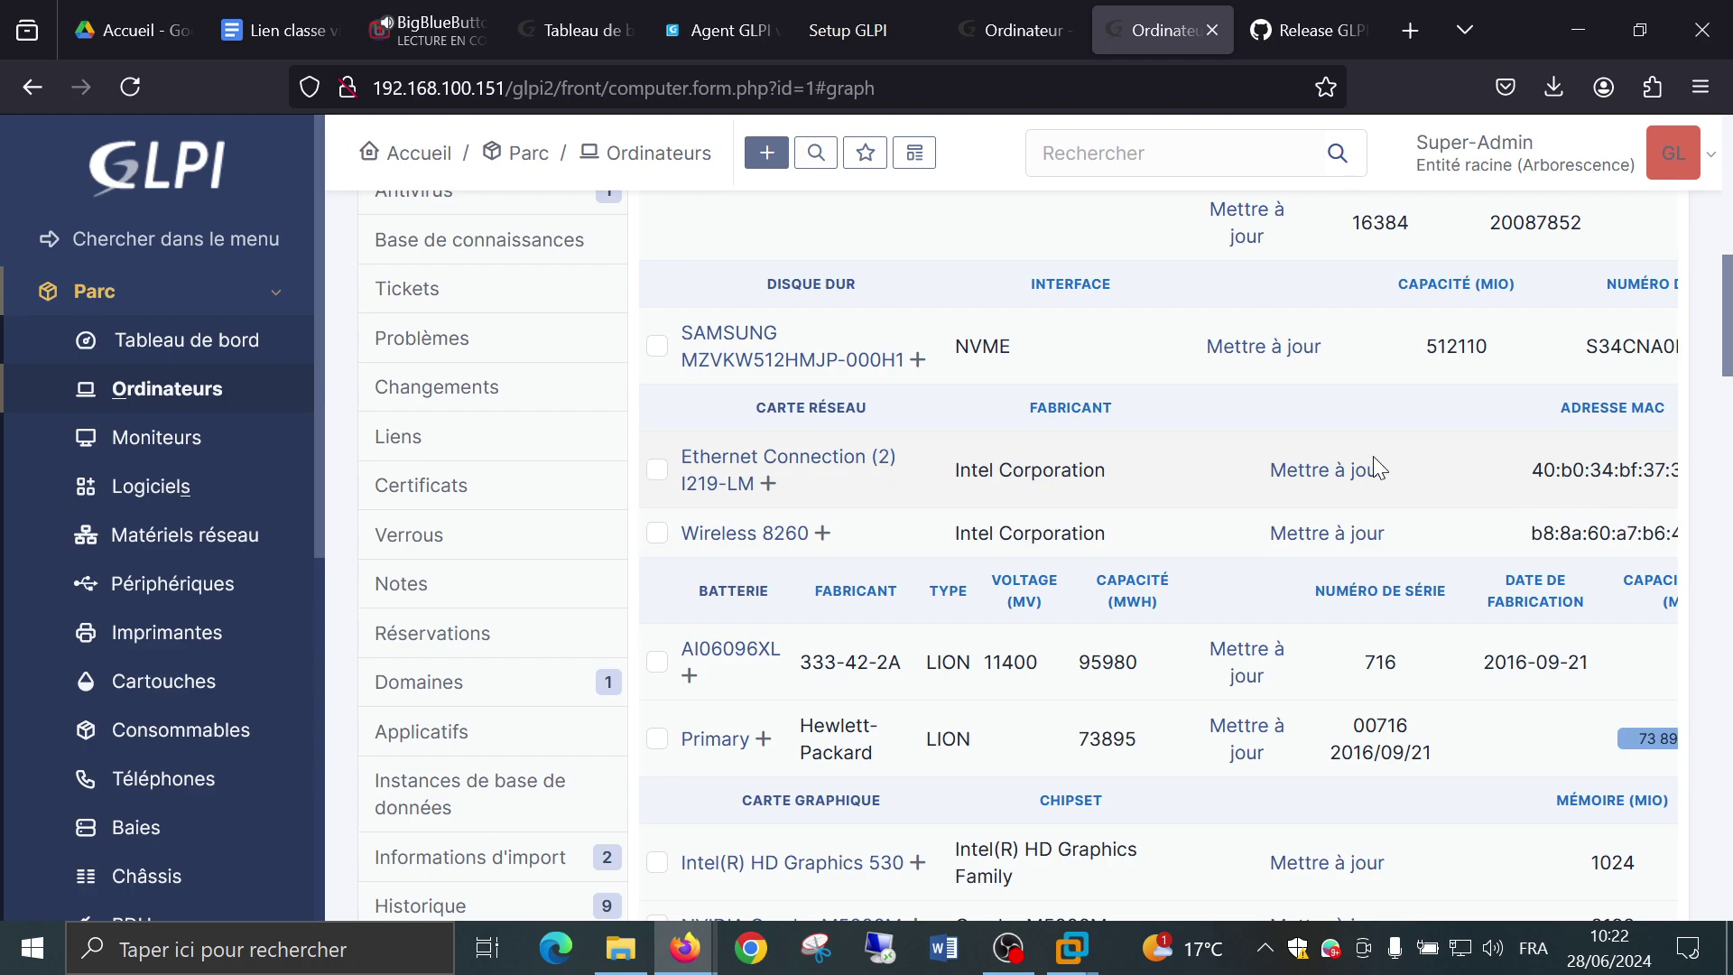
scroll(1178, 485, down, 3)
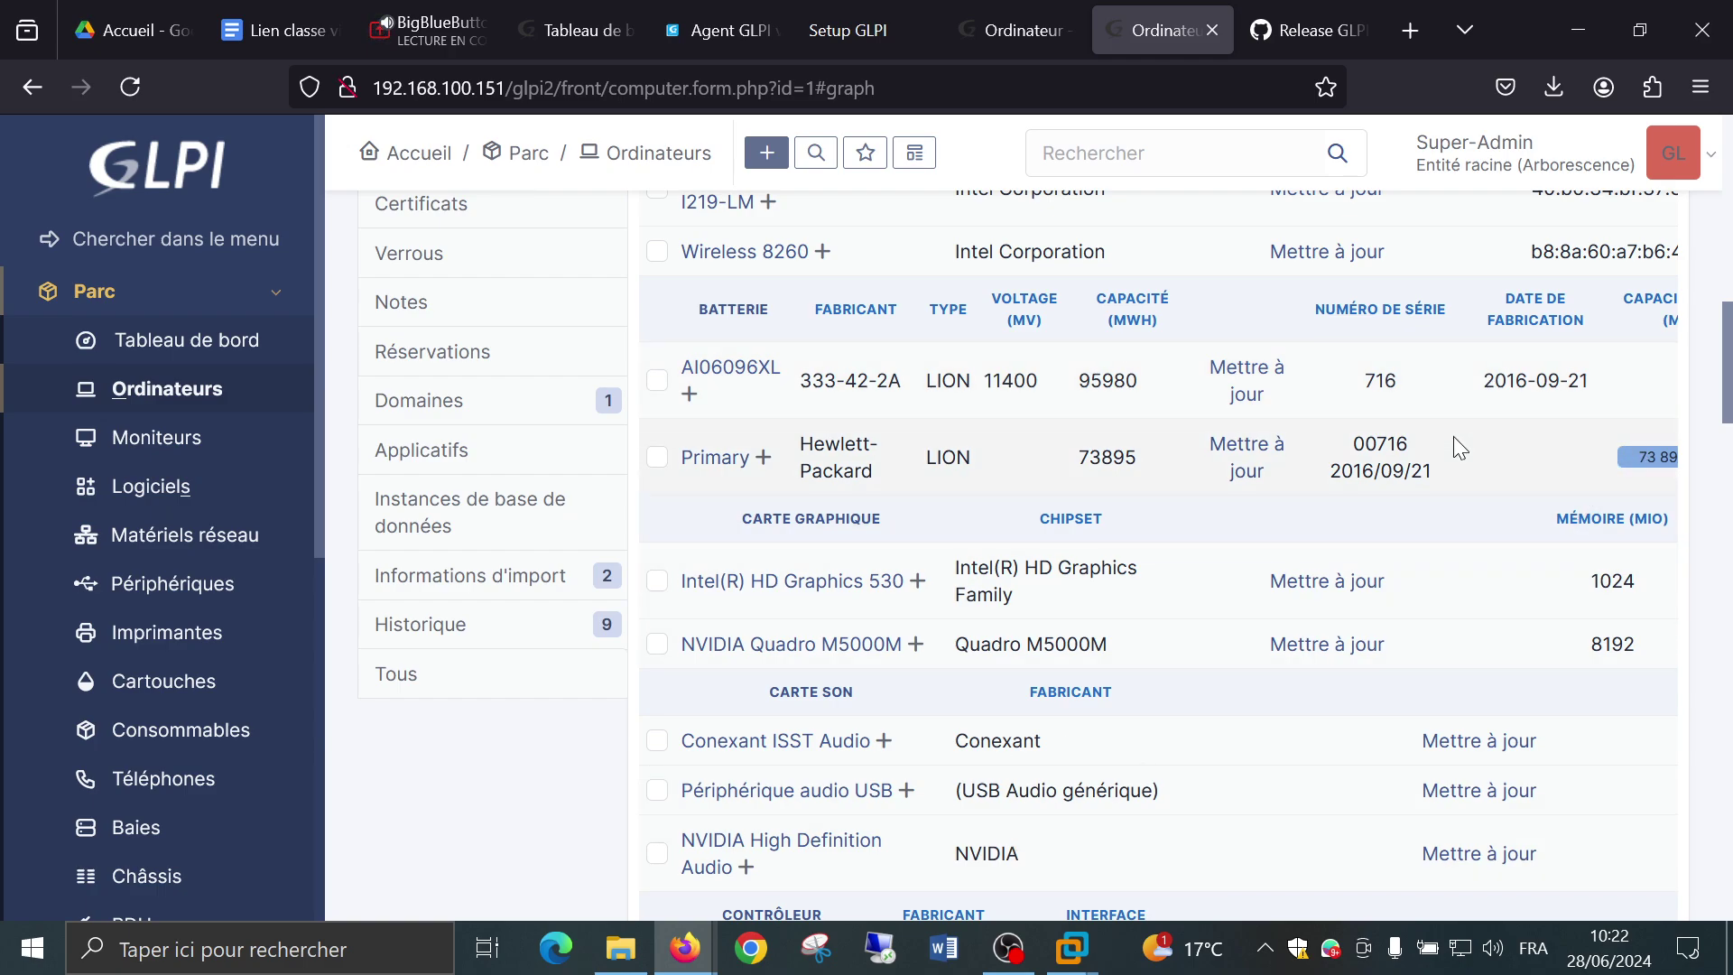
Zoom the page to 80% and scroll to batteries, Intel HD 530 and Quadro M5000M graphics, sound cards, controllers.
key(ctrl+minus)
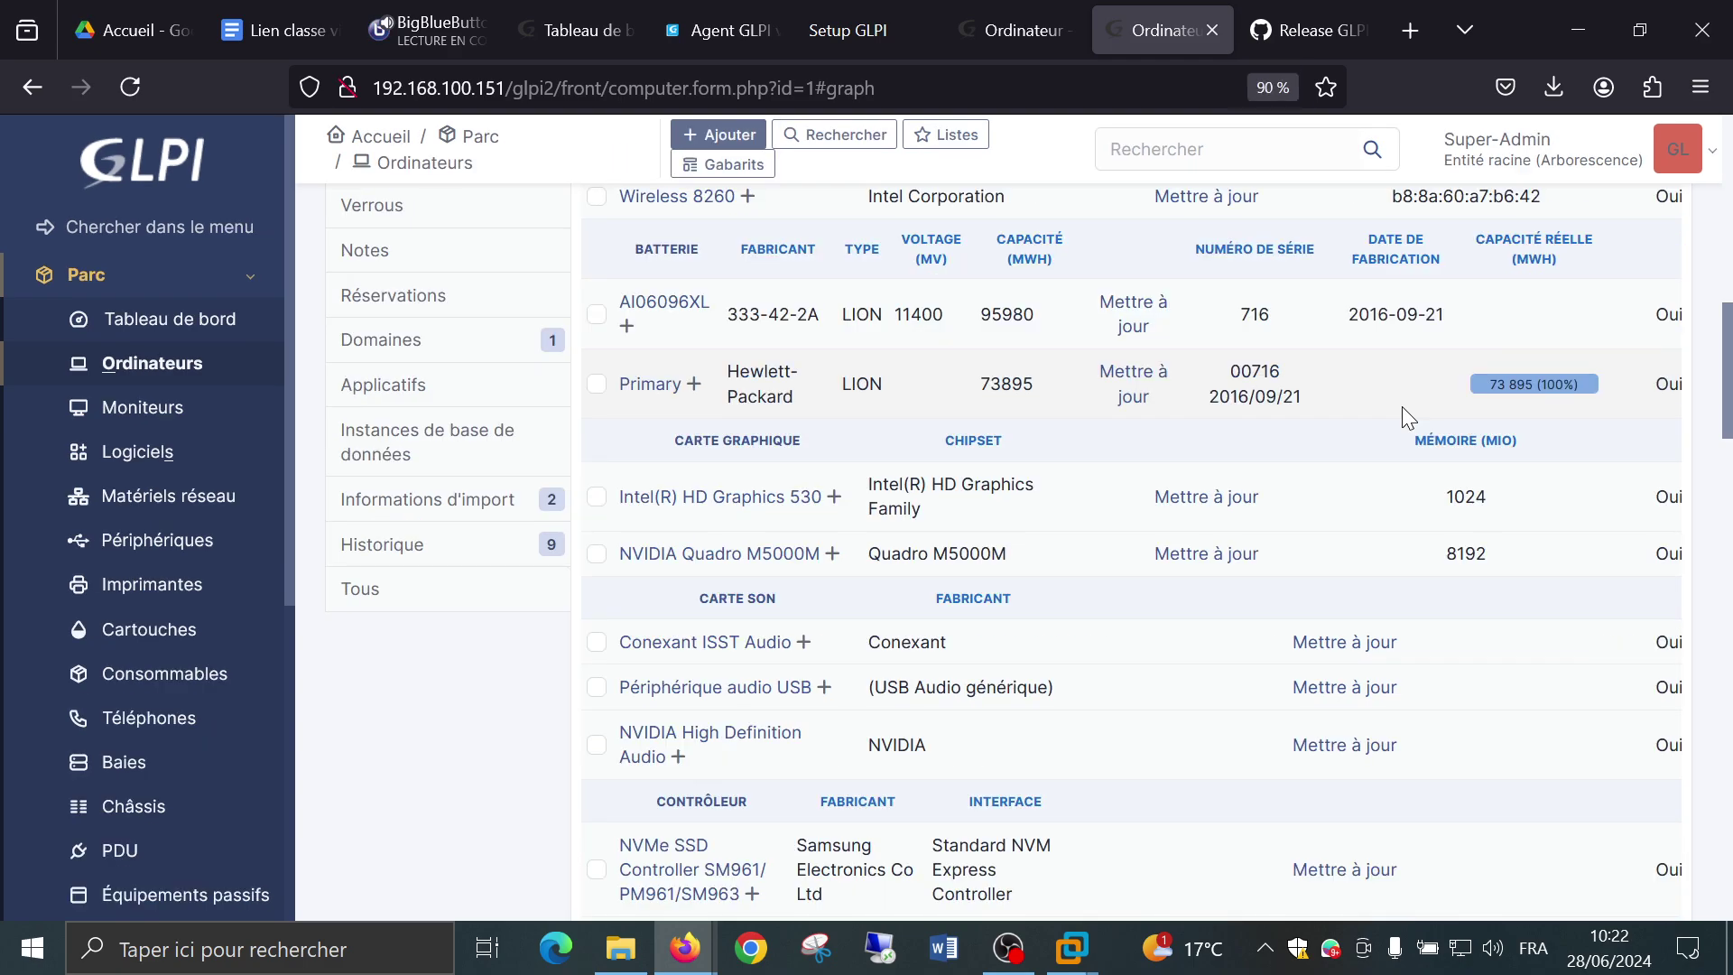
key(ctrl+minus)
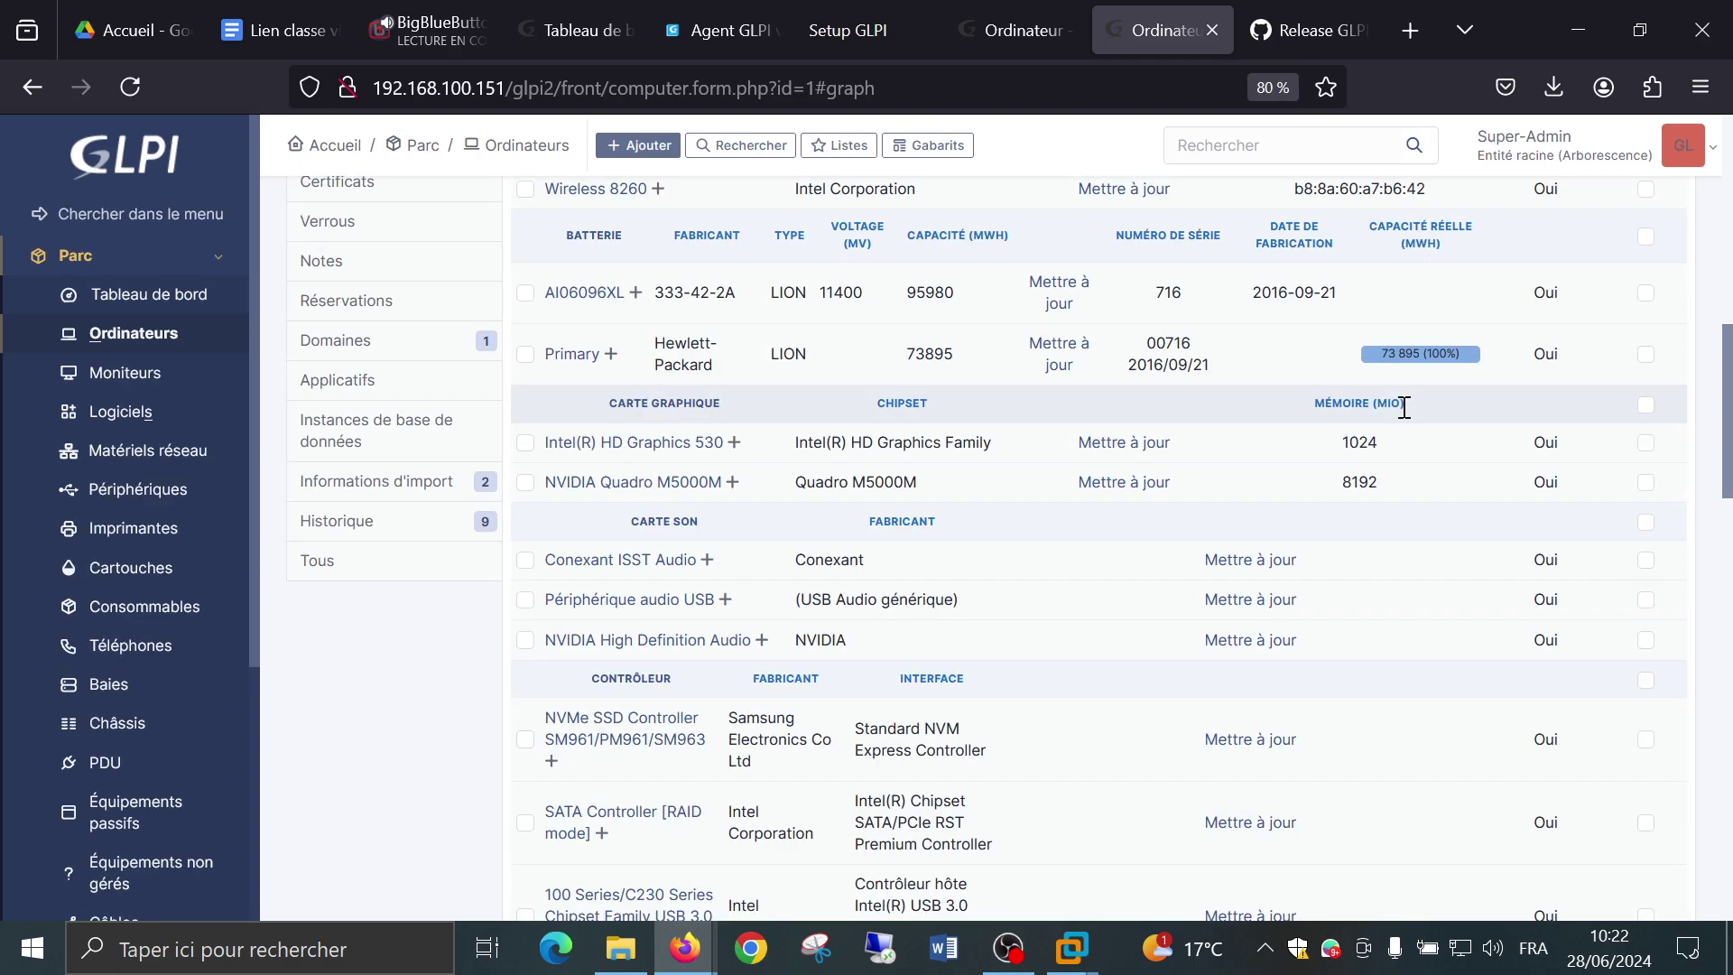
scroll(1405, 407, up, 2)
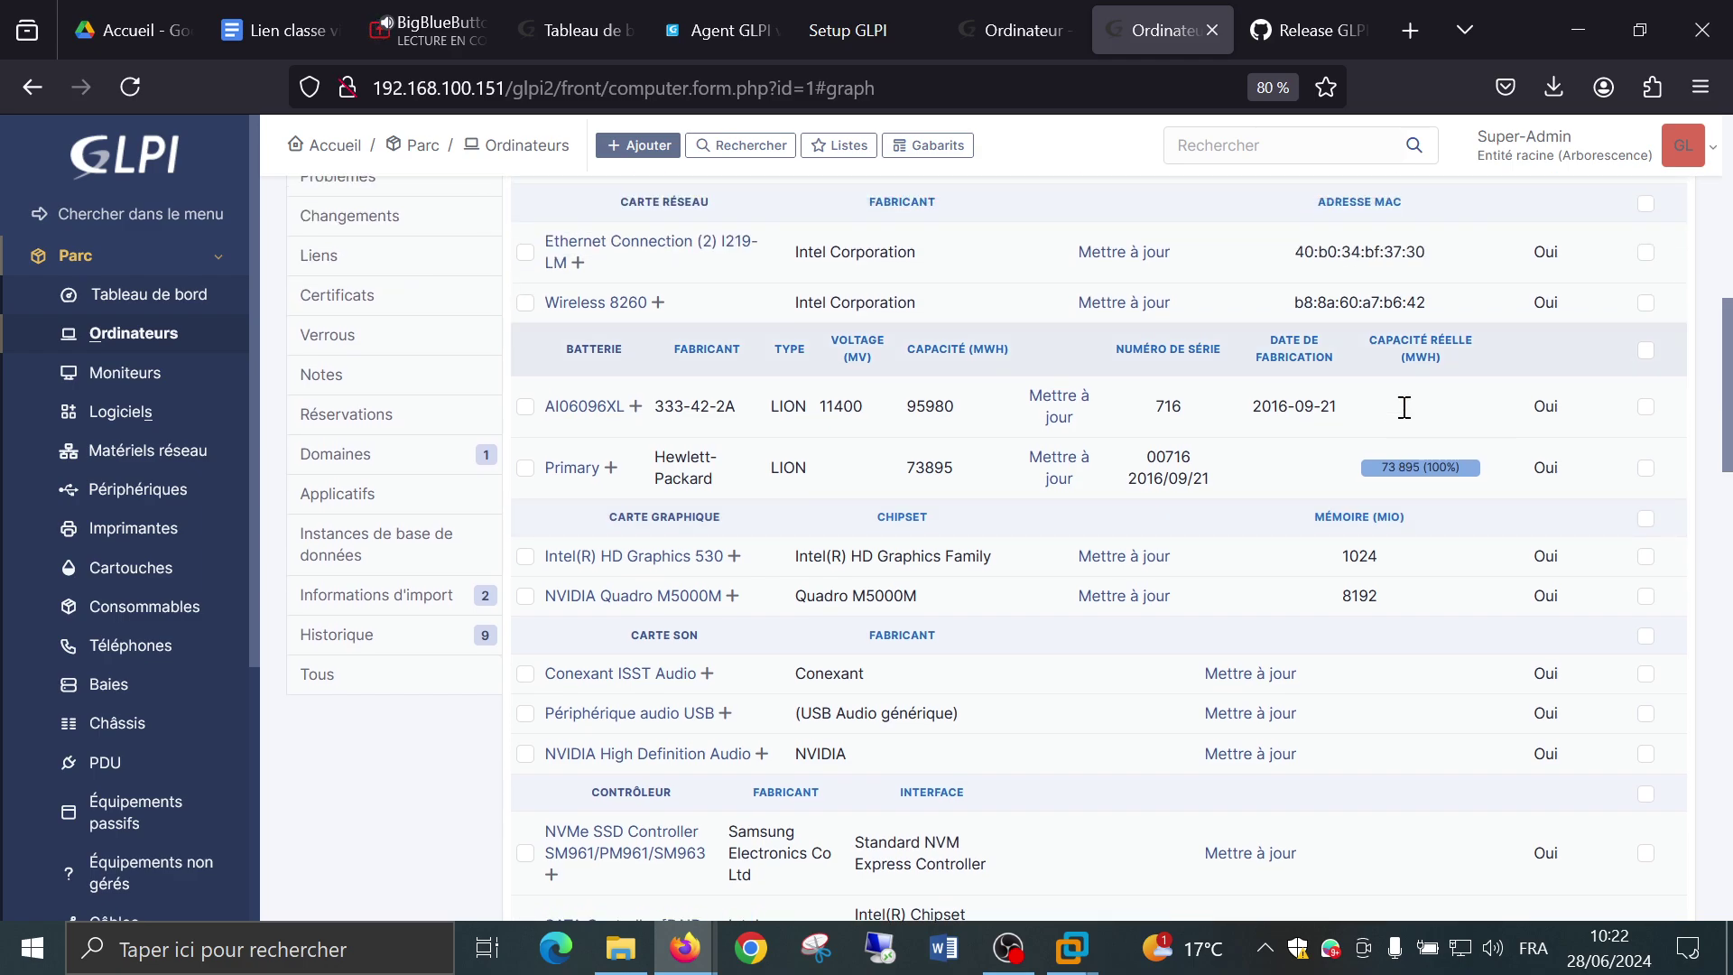
scroll(1405, 407, down, 4)
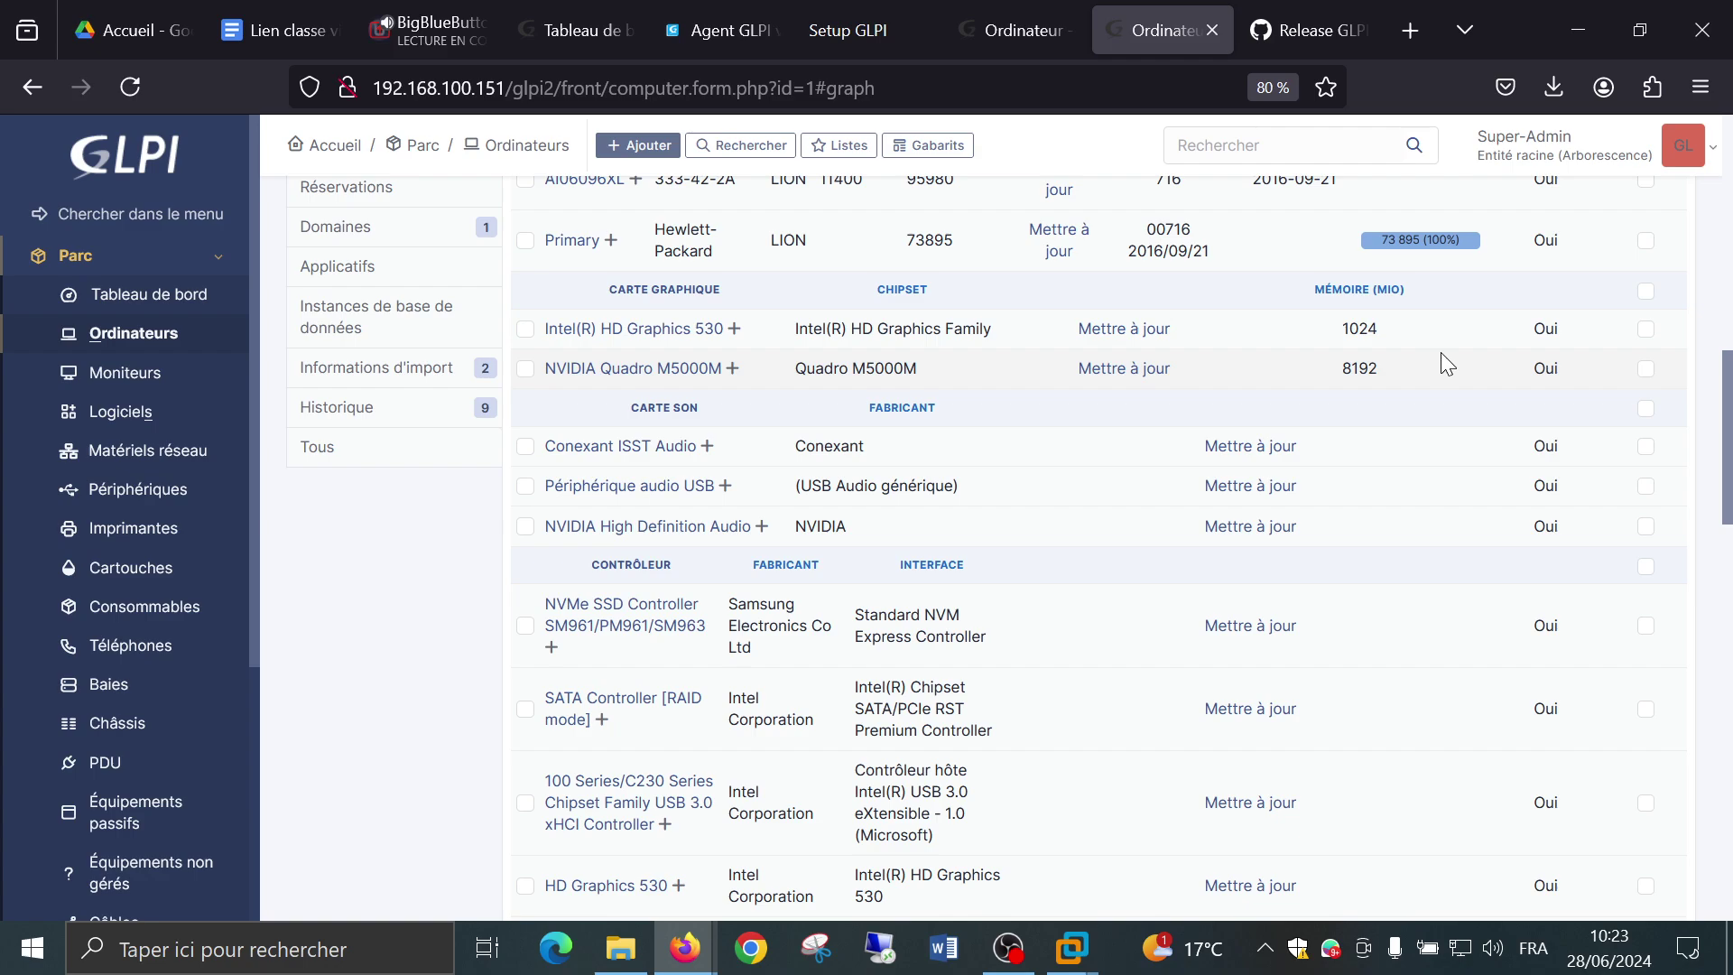
scroll(1441, 362, down, 2)
scroll(1444, 363, down, 5)
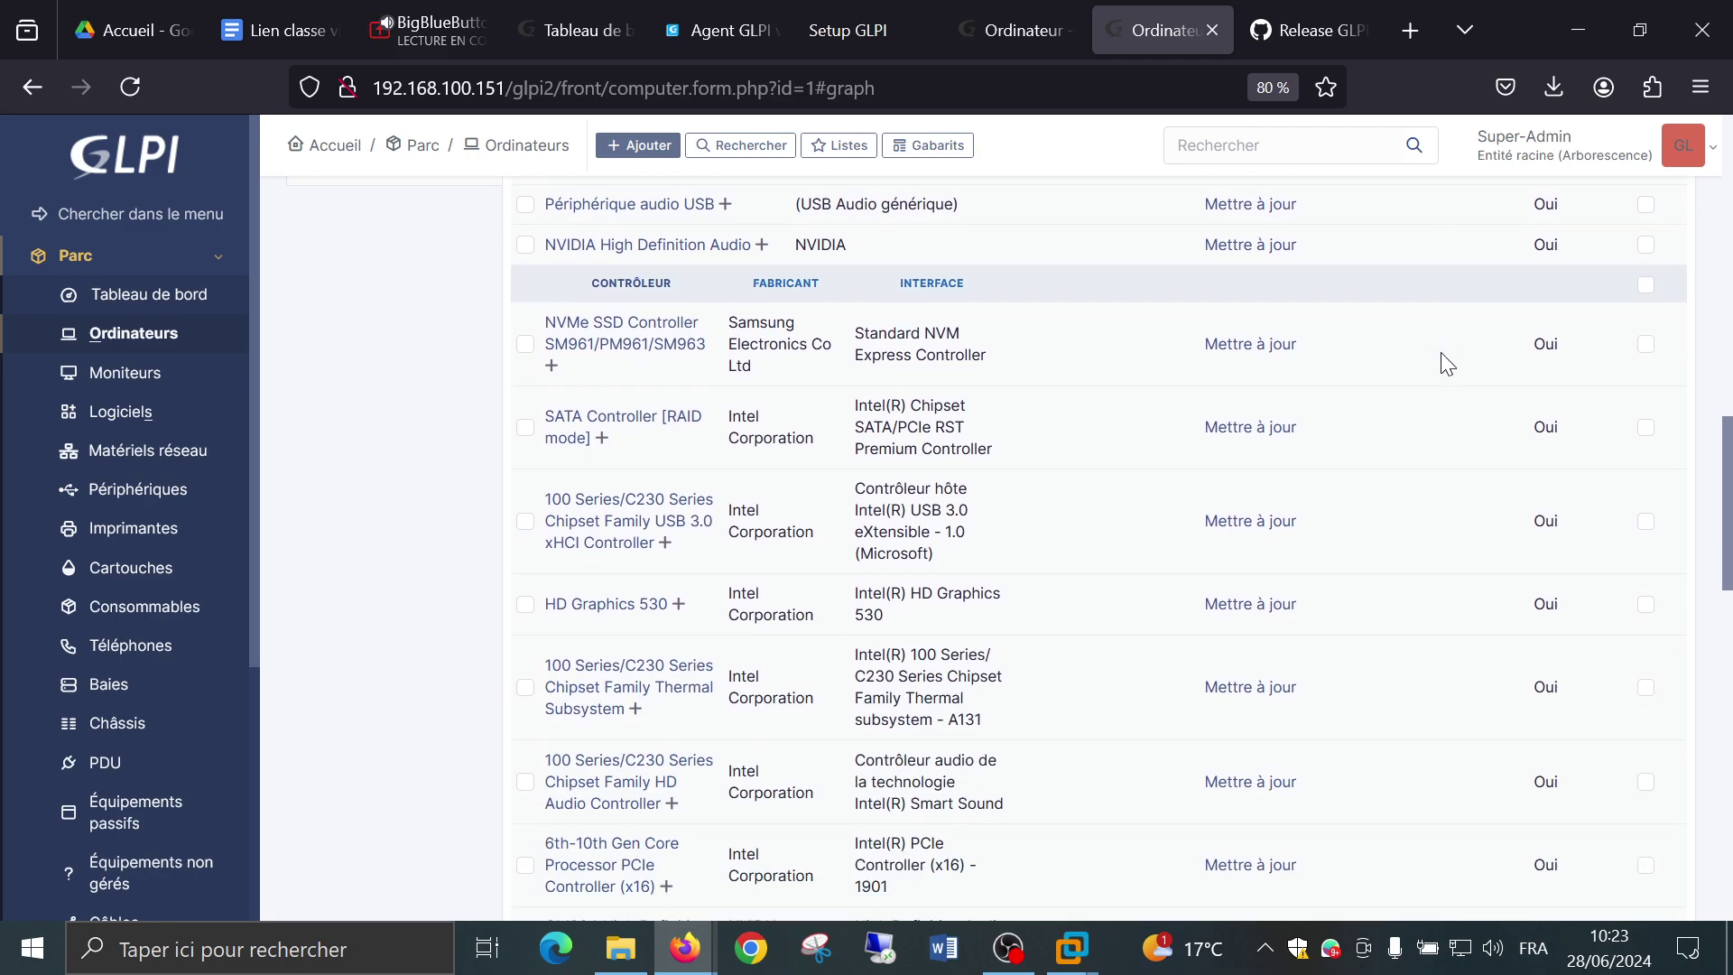
scroll(874, 490, down, 9)
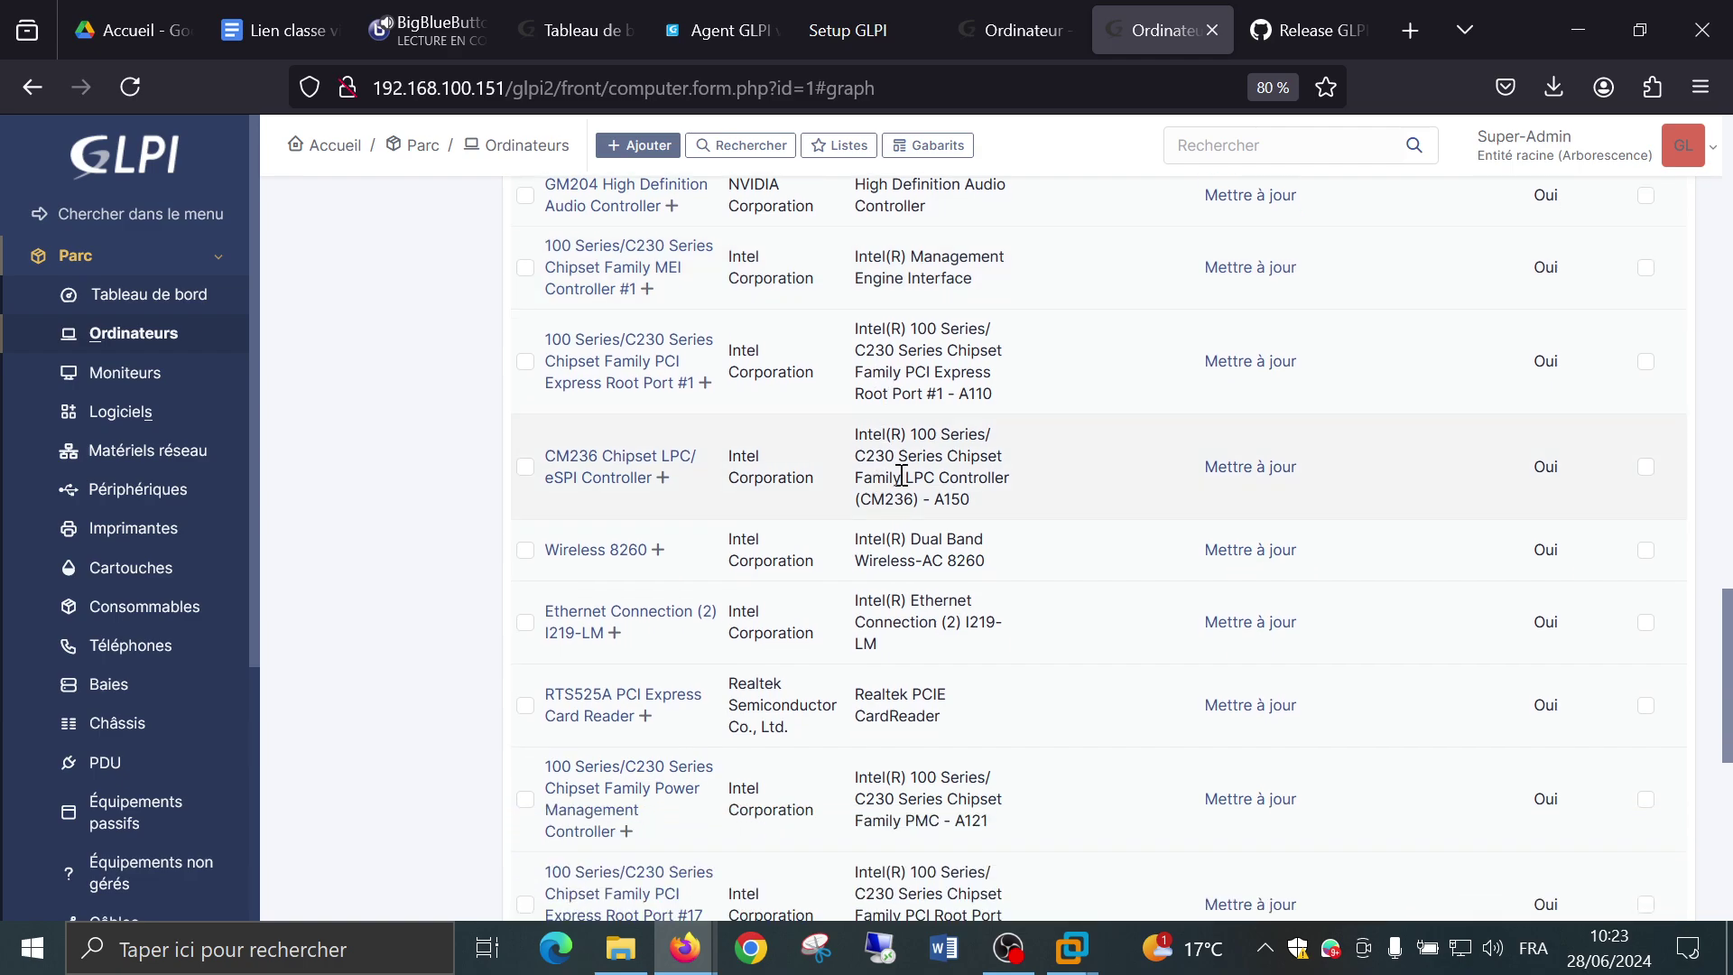
scroll(939, 483, down, 8)
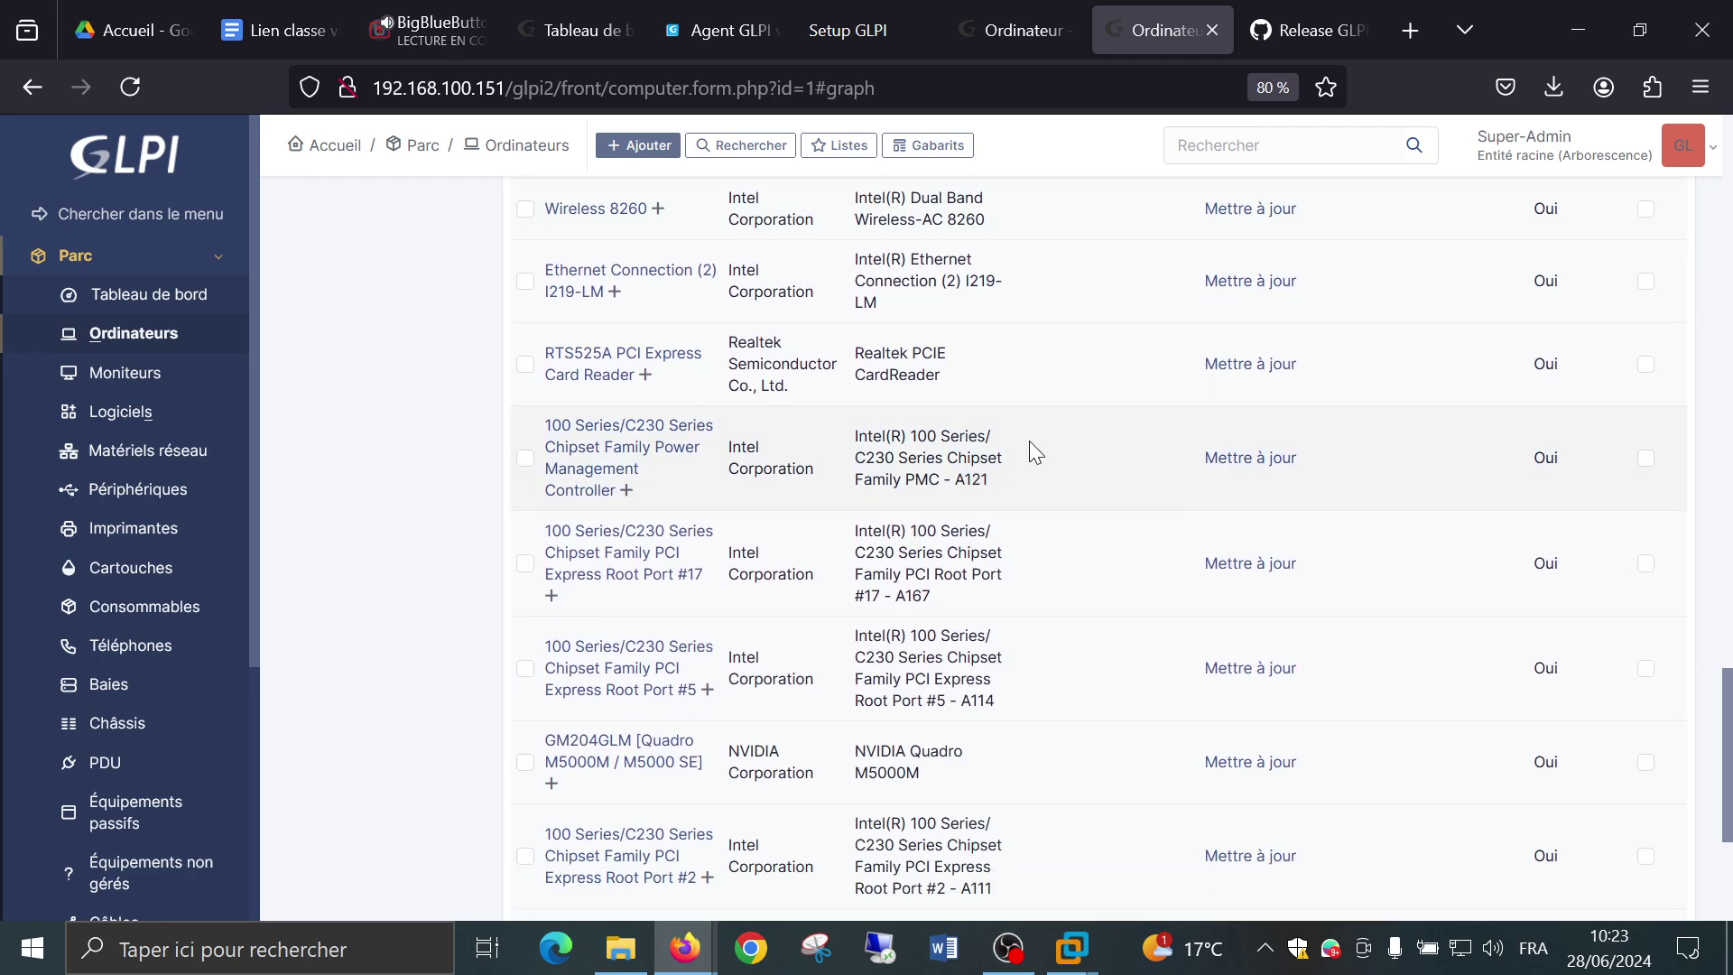
Inspect the Ethernet Connection (2) I219-LM controller record: its computers, documents, history and all sections.
click(571, 281)
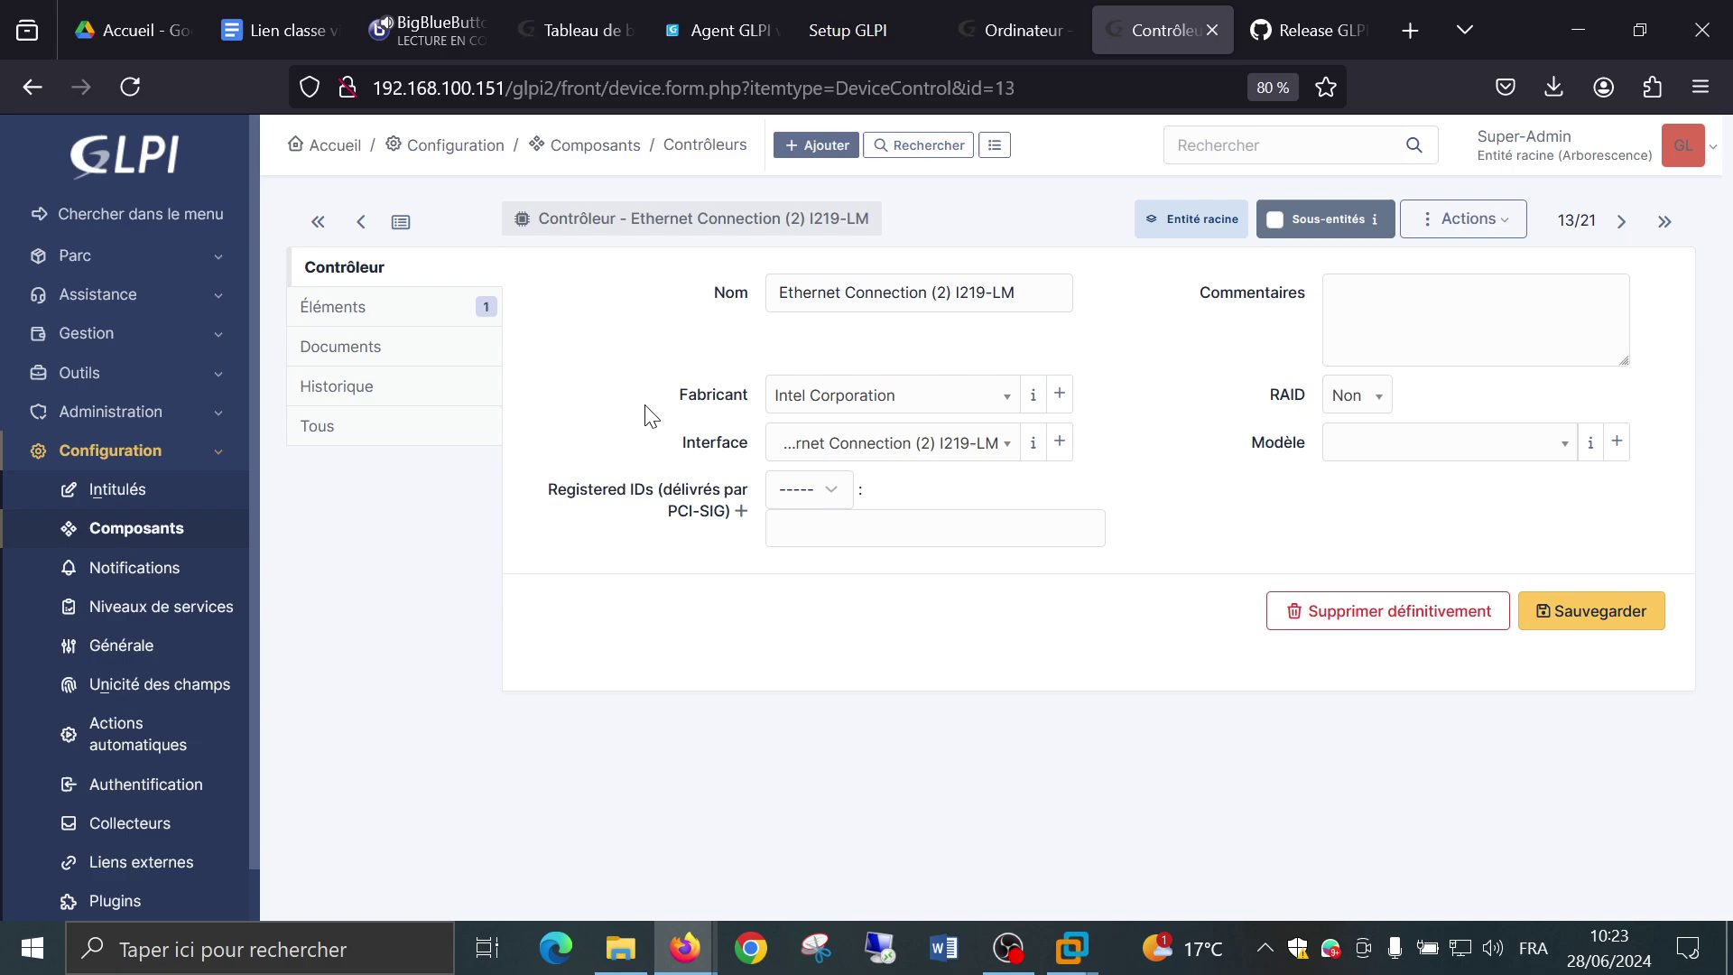
click(371, 320)
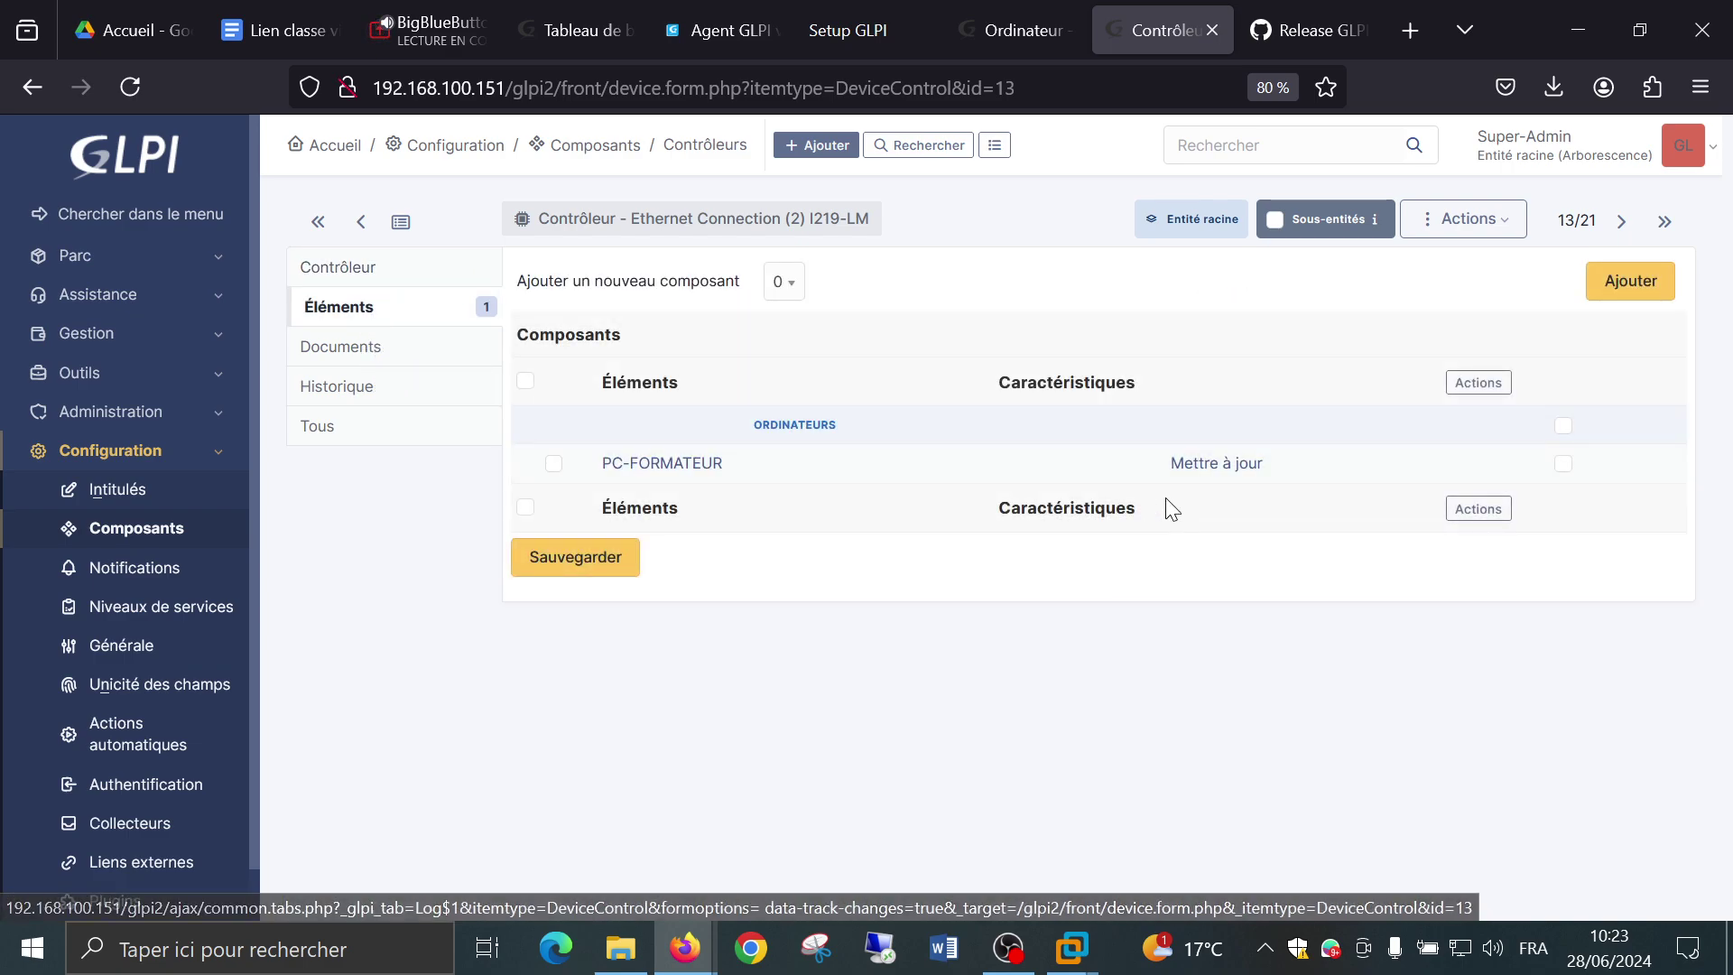
click(351, 359)
click(362, 398)
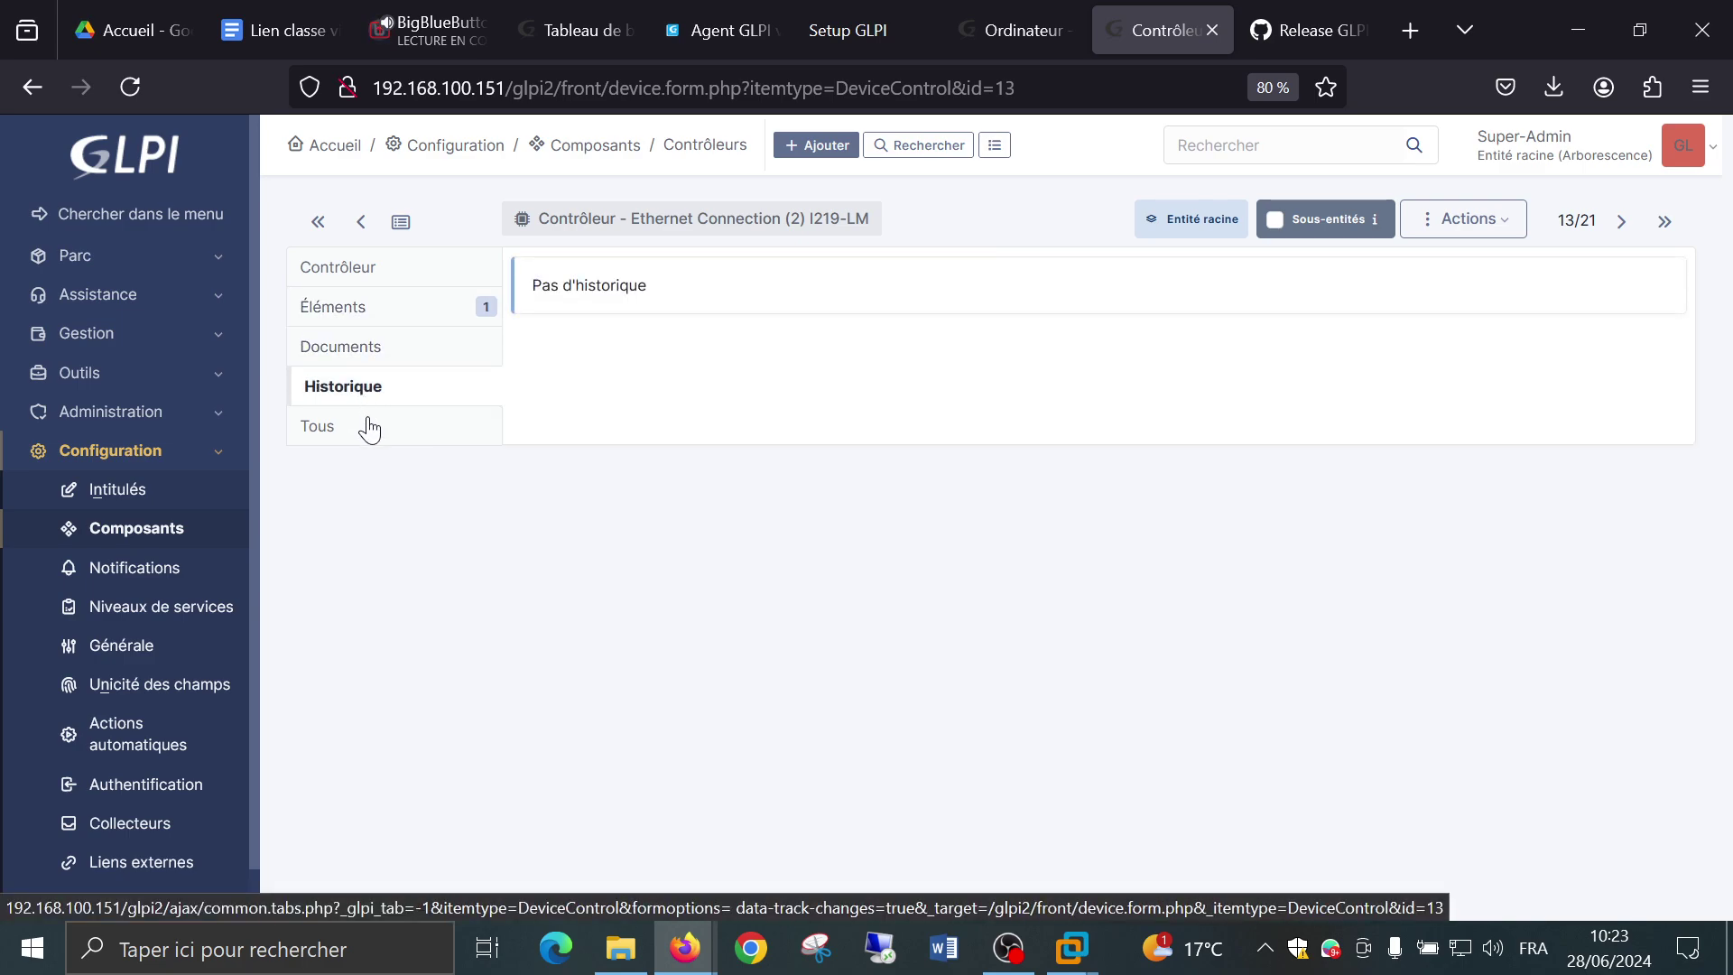
click(366, 426)
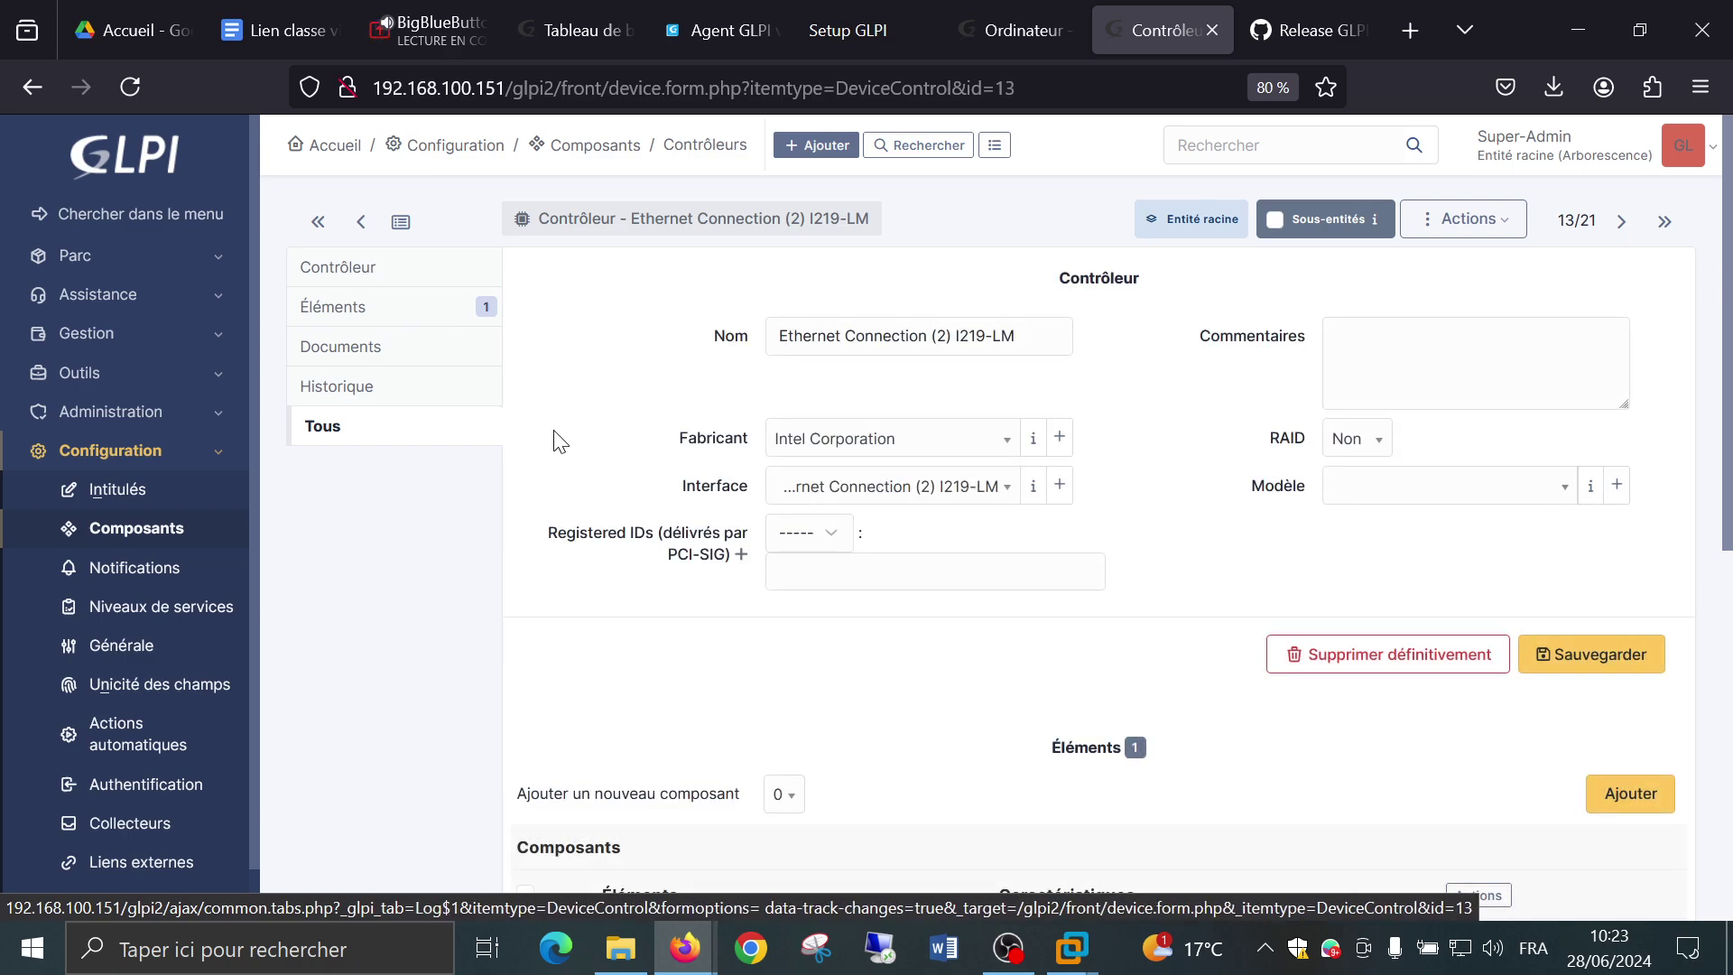
scroll(557, 438, down, 5)
scroll(559, 440, down, 2)
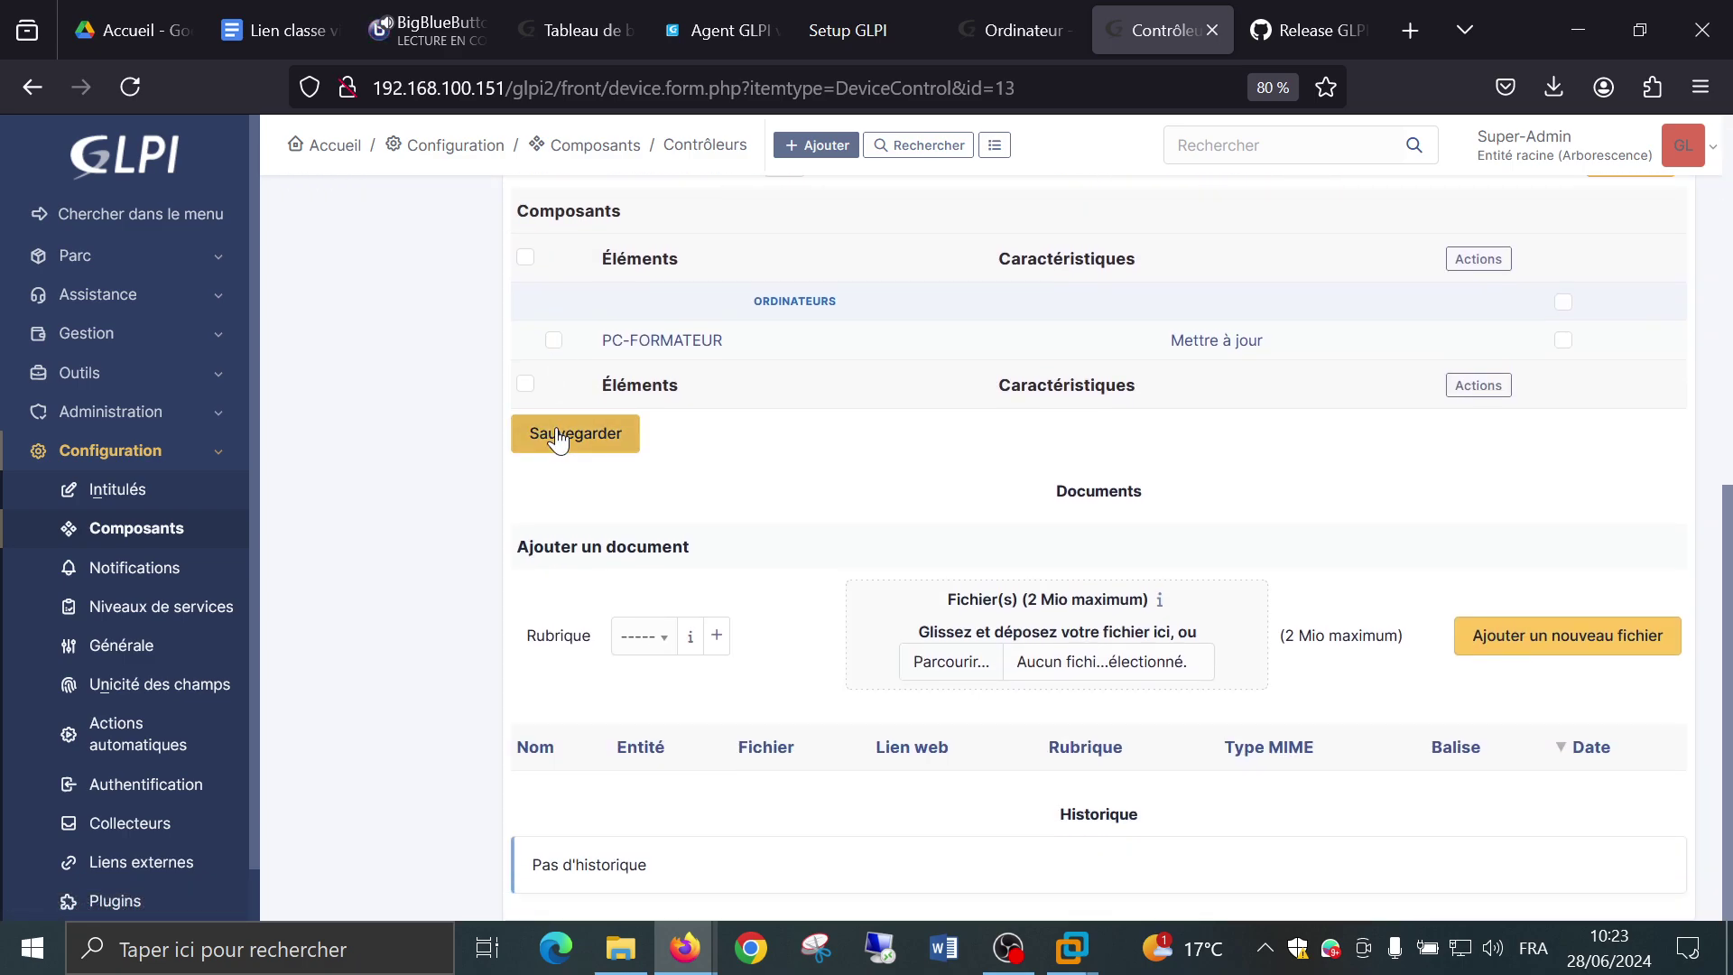
scroll(559, 440, up, 7)
click(360, 269)
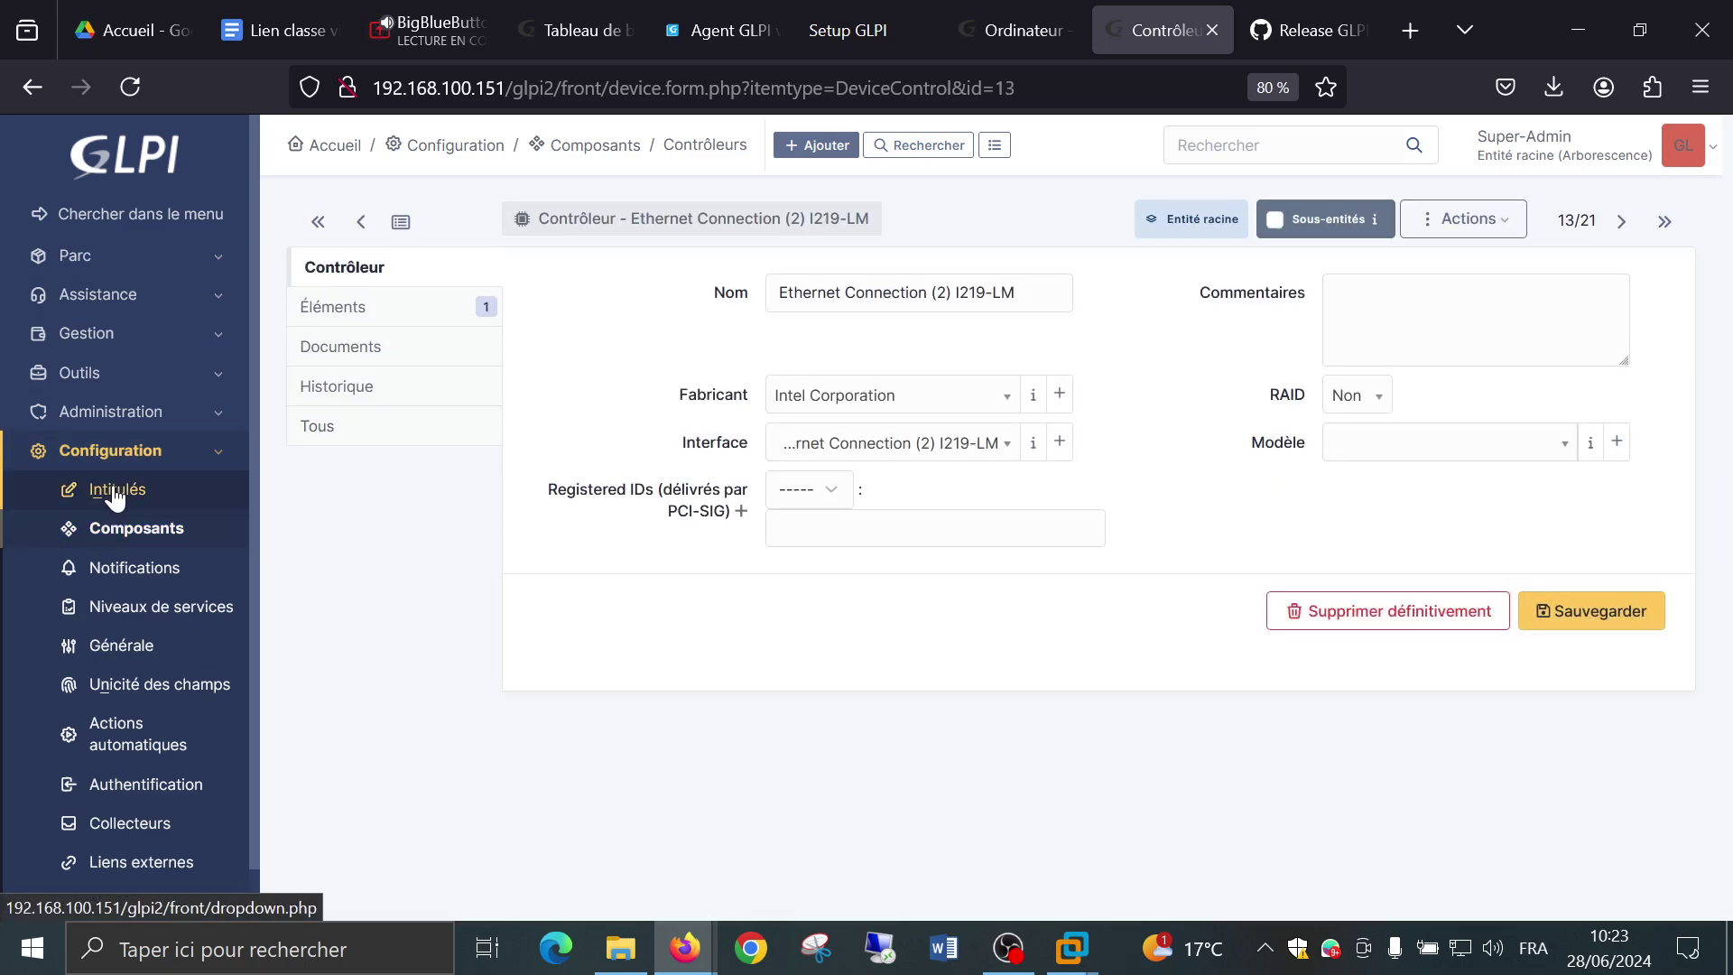
Return to the computer list, reopen PC-FORMATEUR and scroll its components to memory, disk and network cards.
click(117, 456)
click(125, 458)
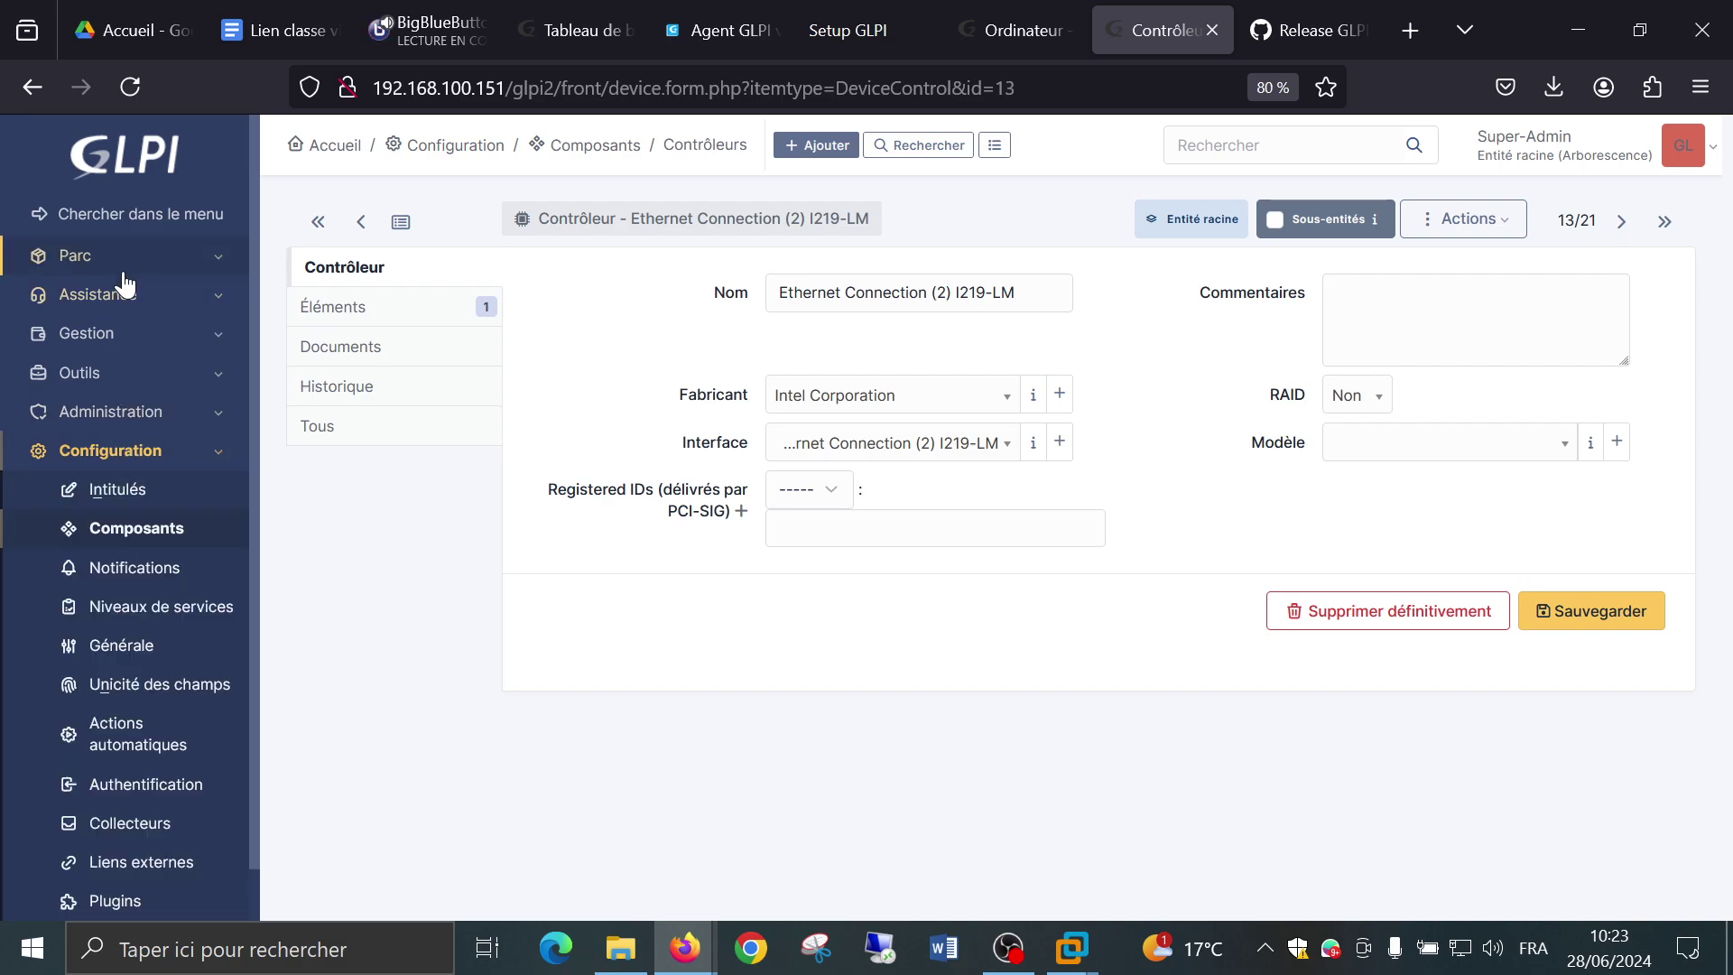
click(91, 260)
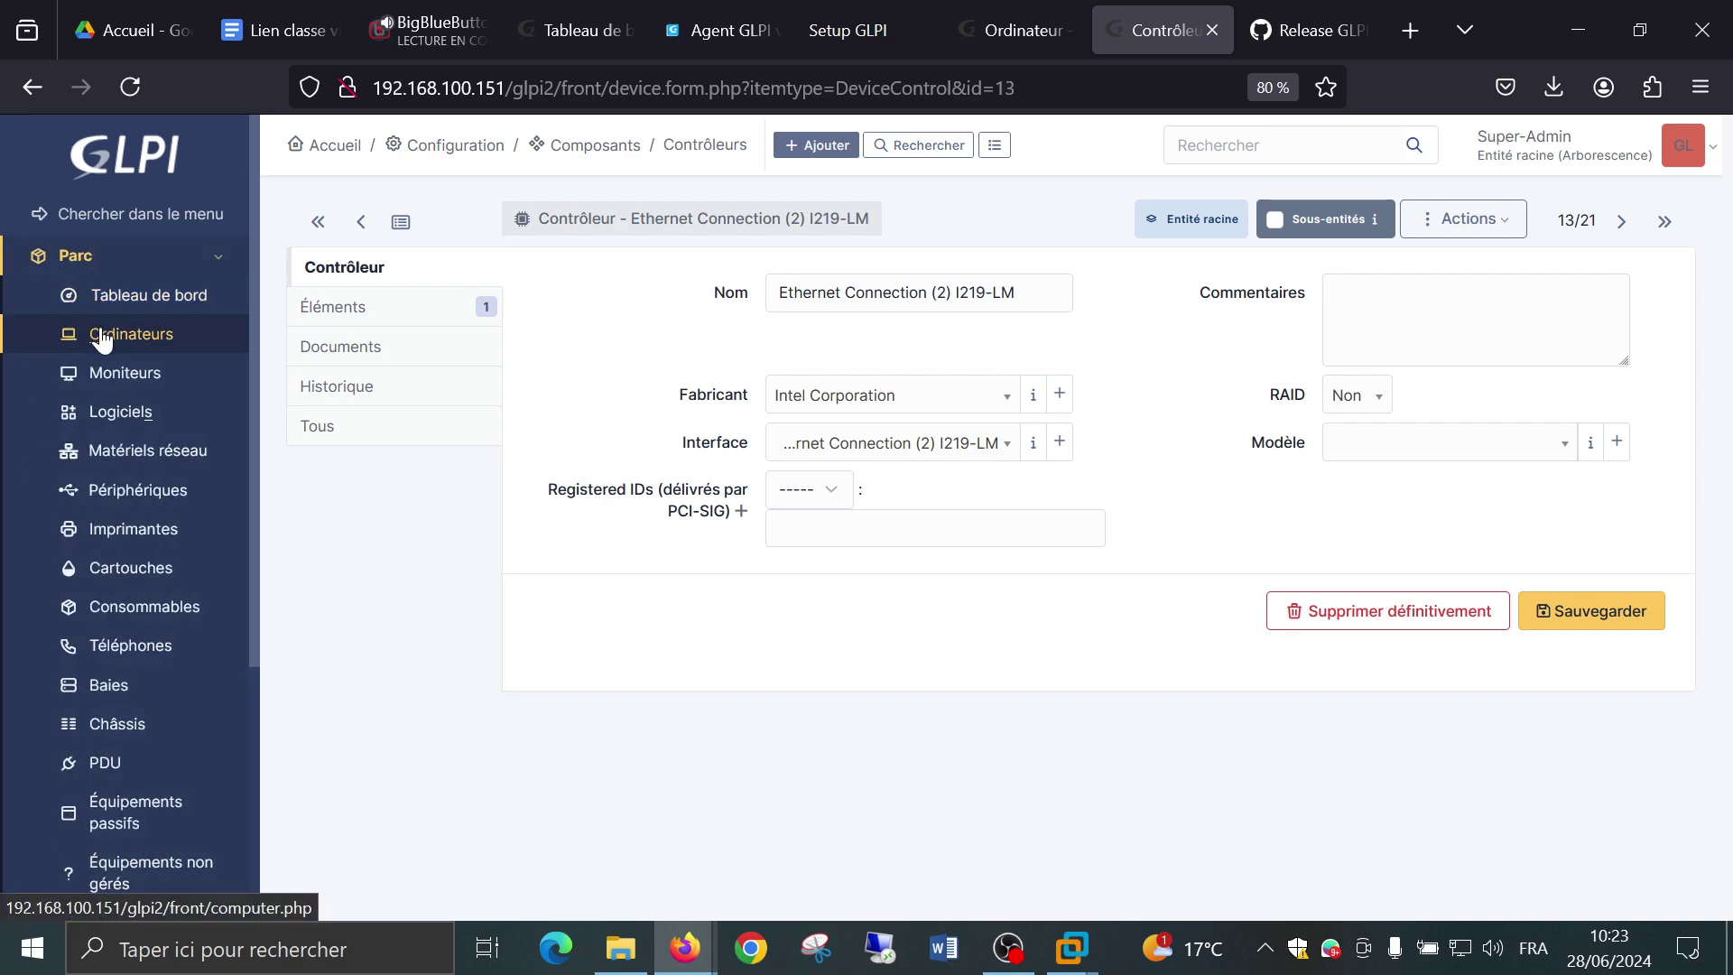
click(102, 337)
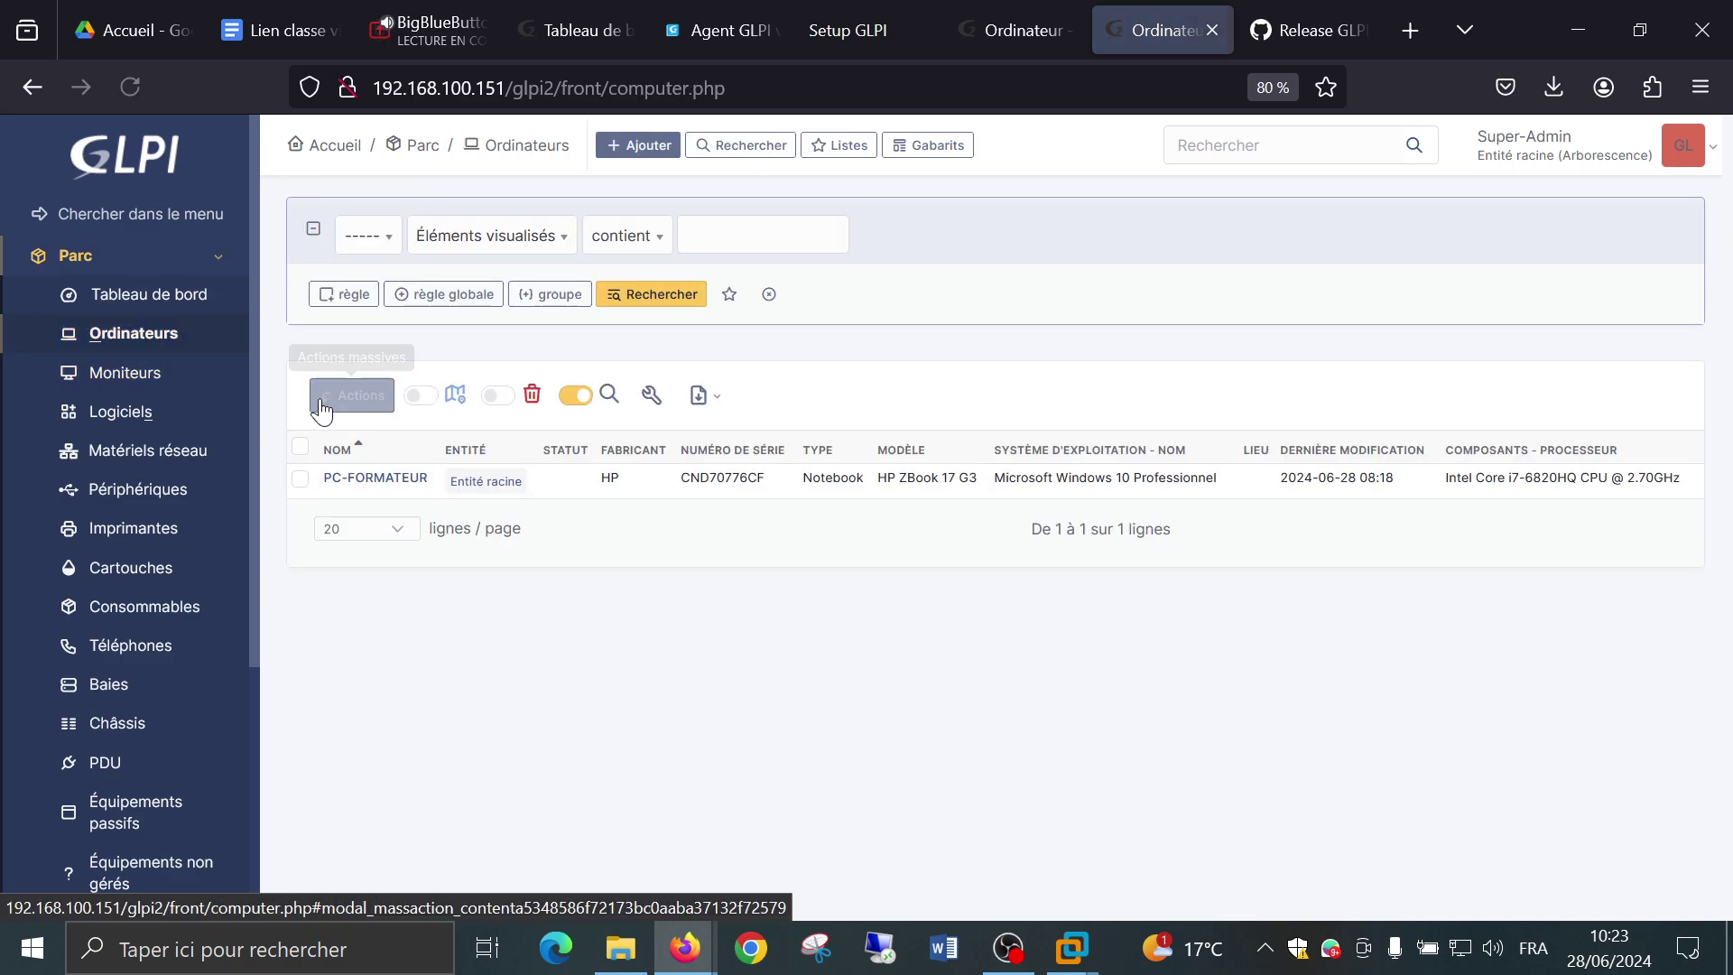
click(378, 479)
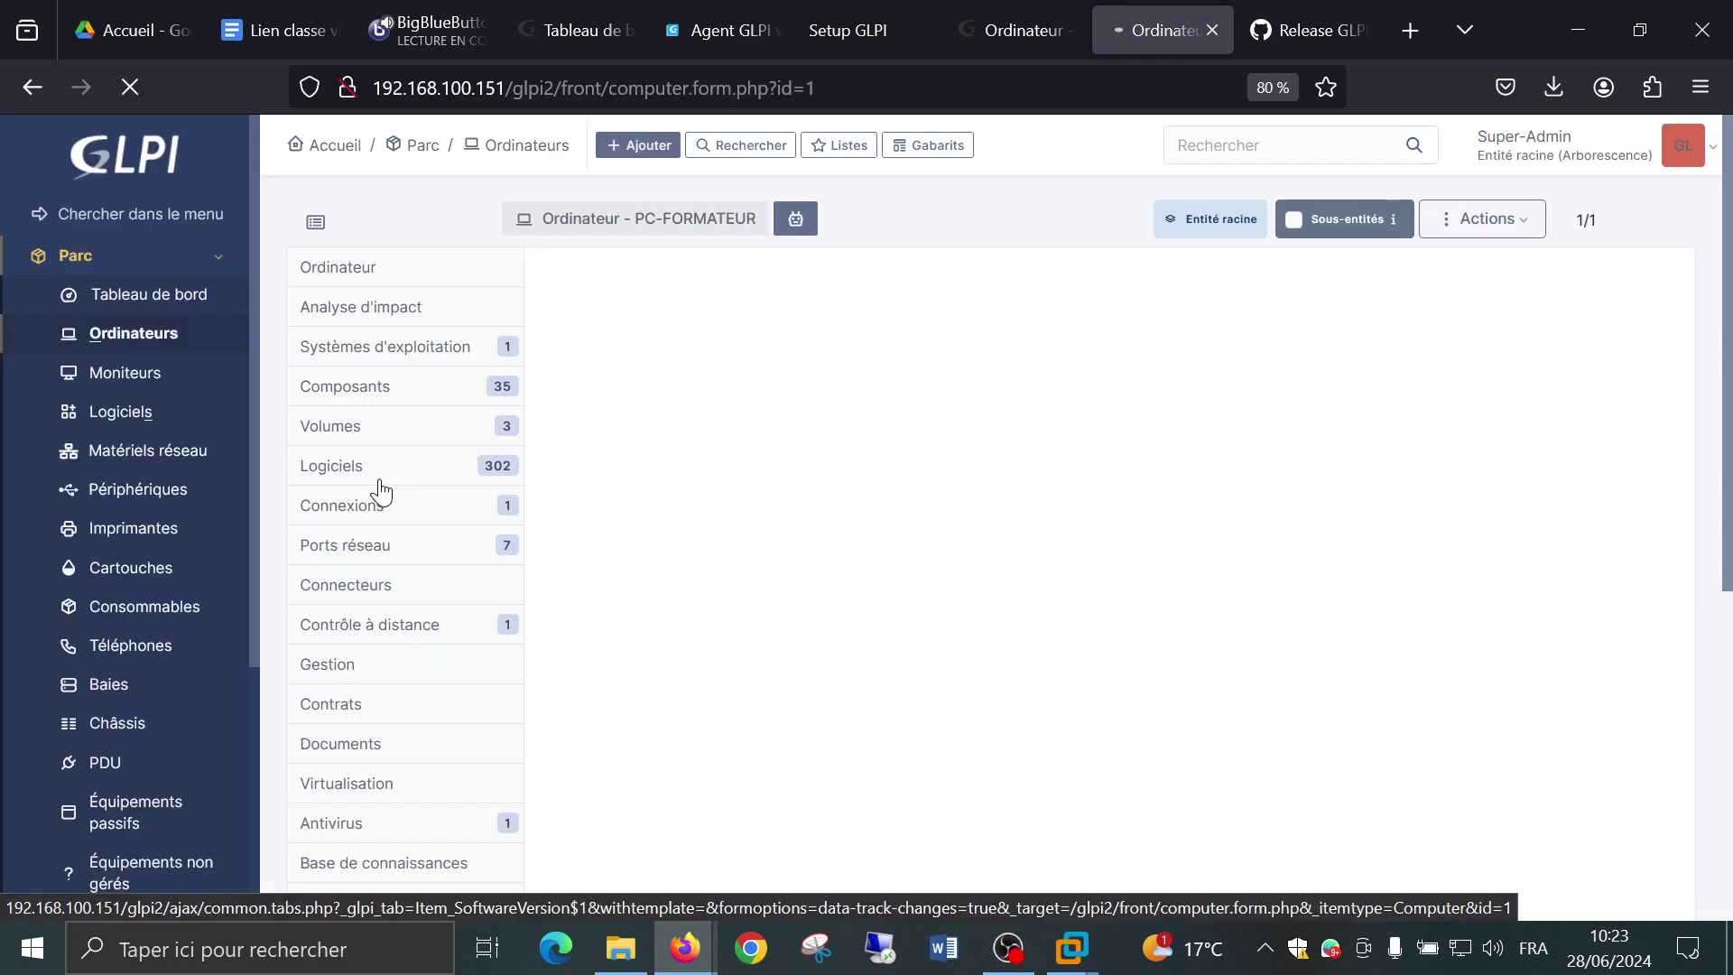
scroll(912, 414, down, 2)
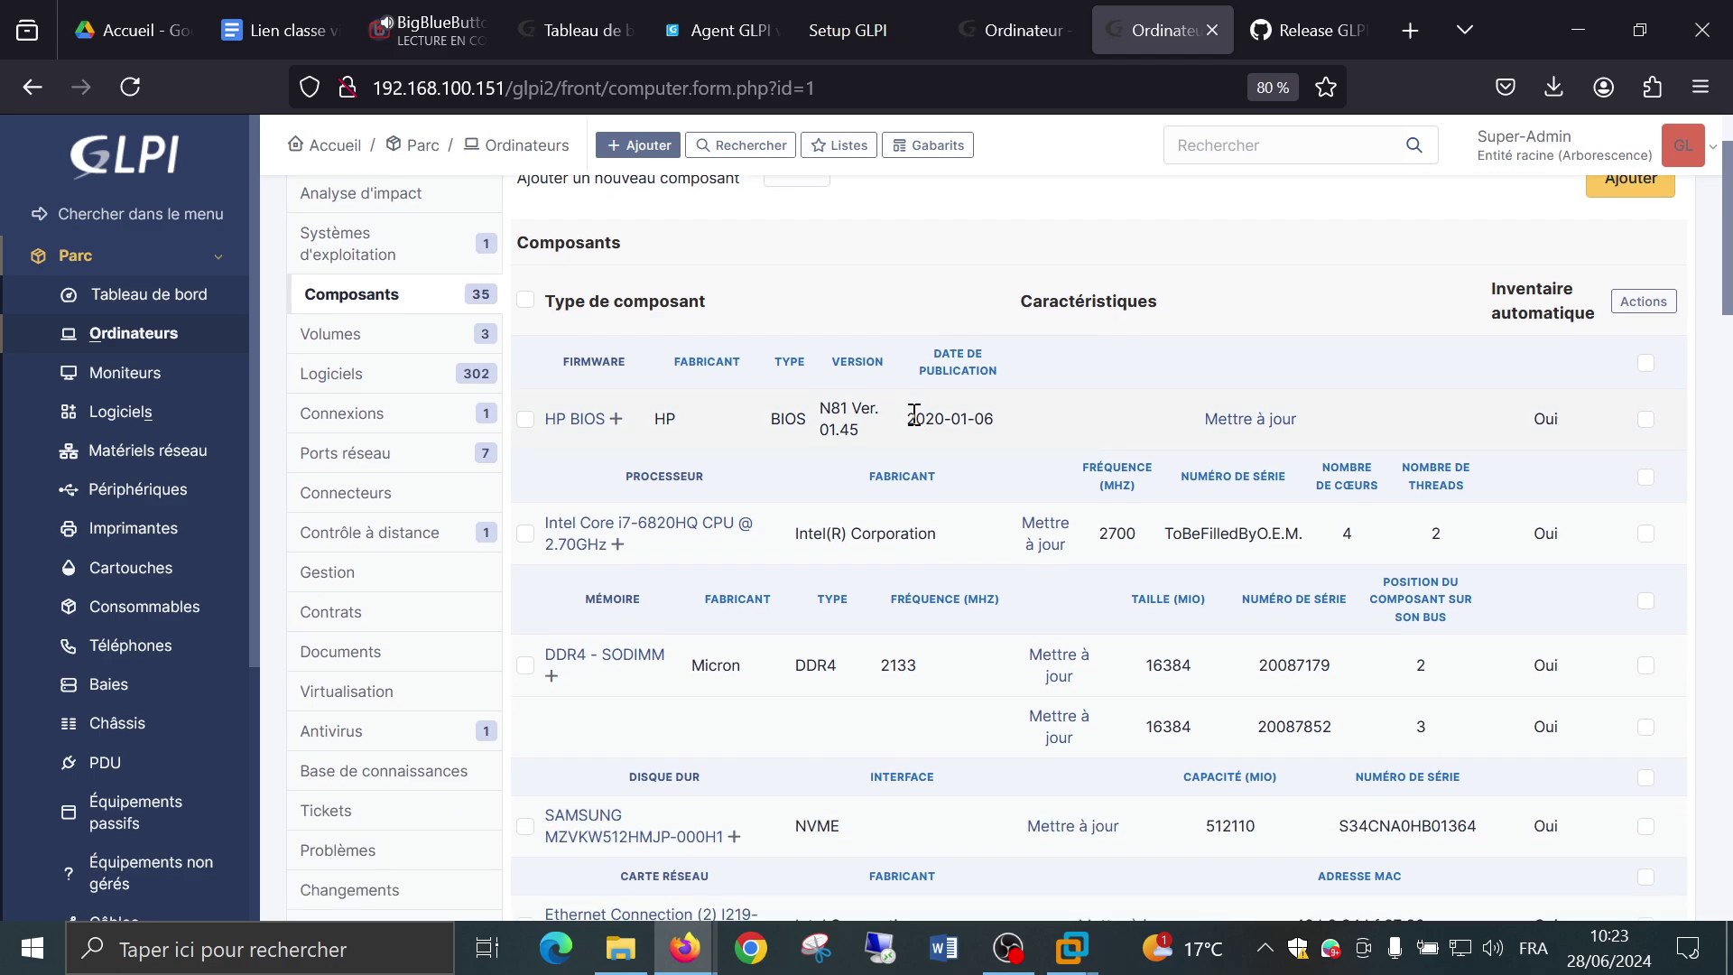
scroll(914, 414, down, 6)
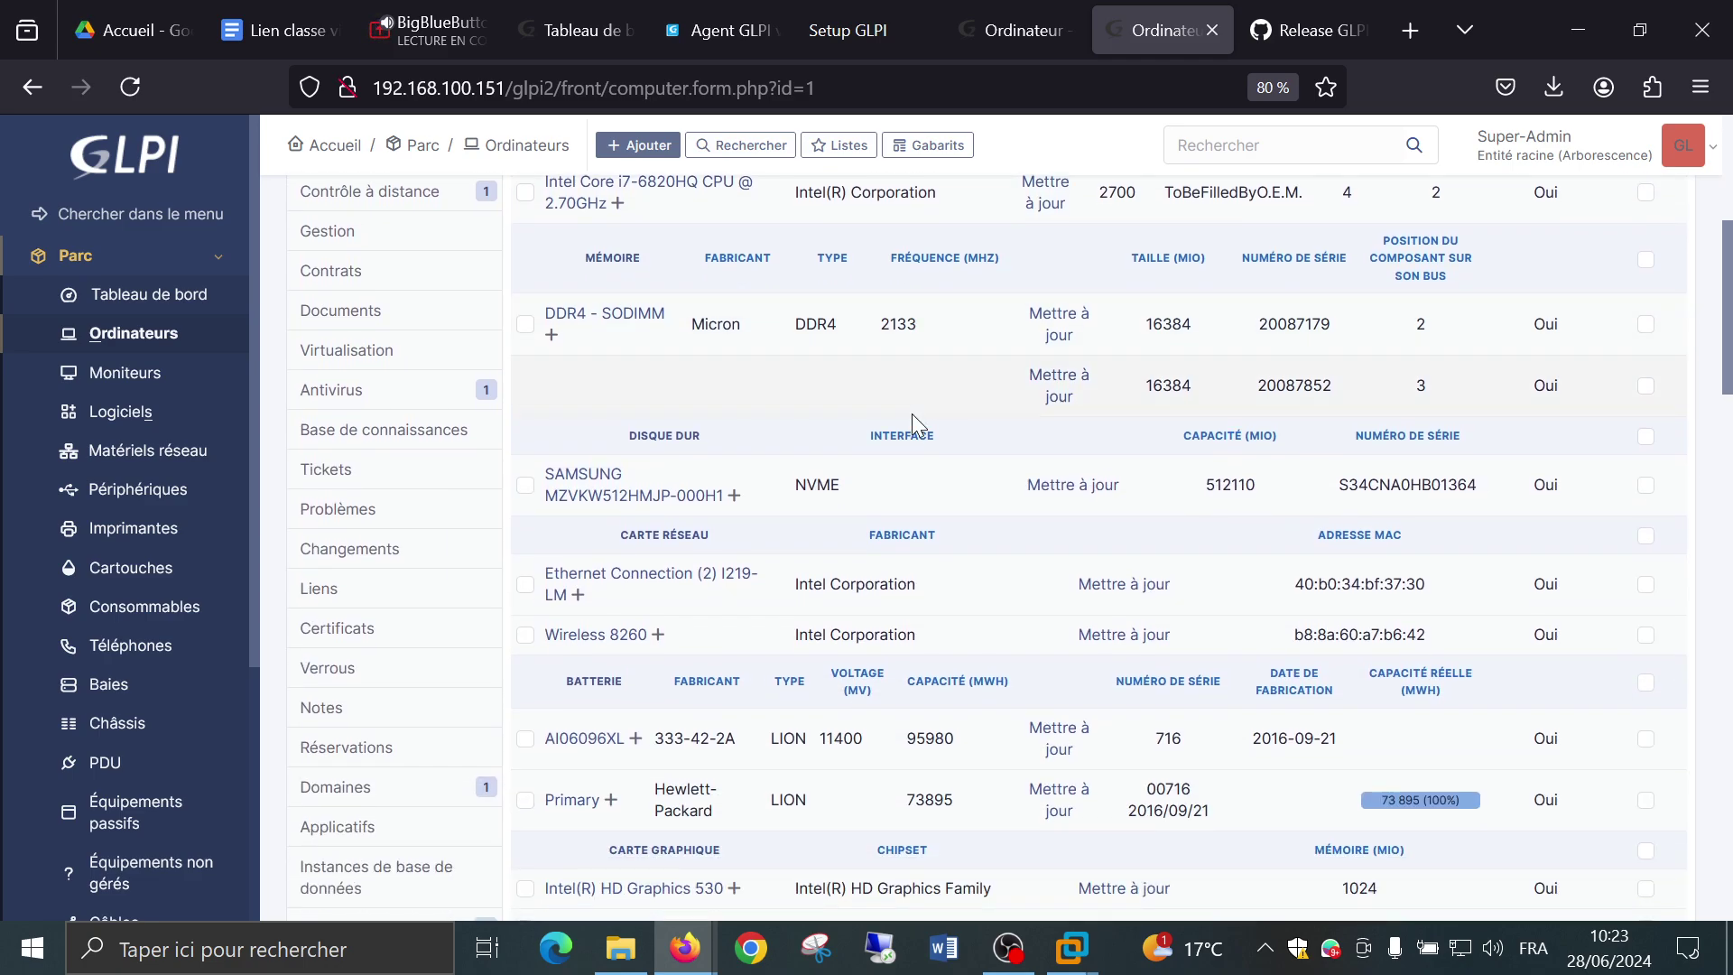
Check the WORKGROUP domain and disk volumes, then show the 302 installed software entries.
click(385, 787)
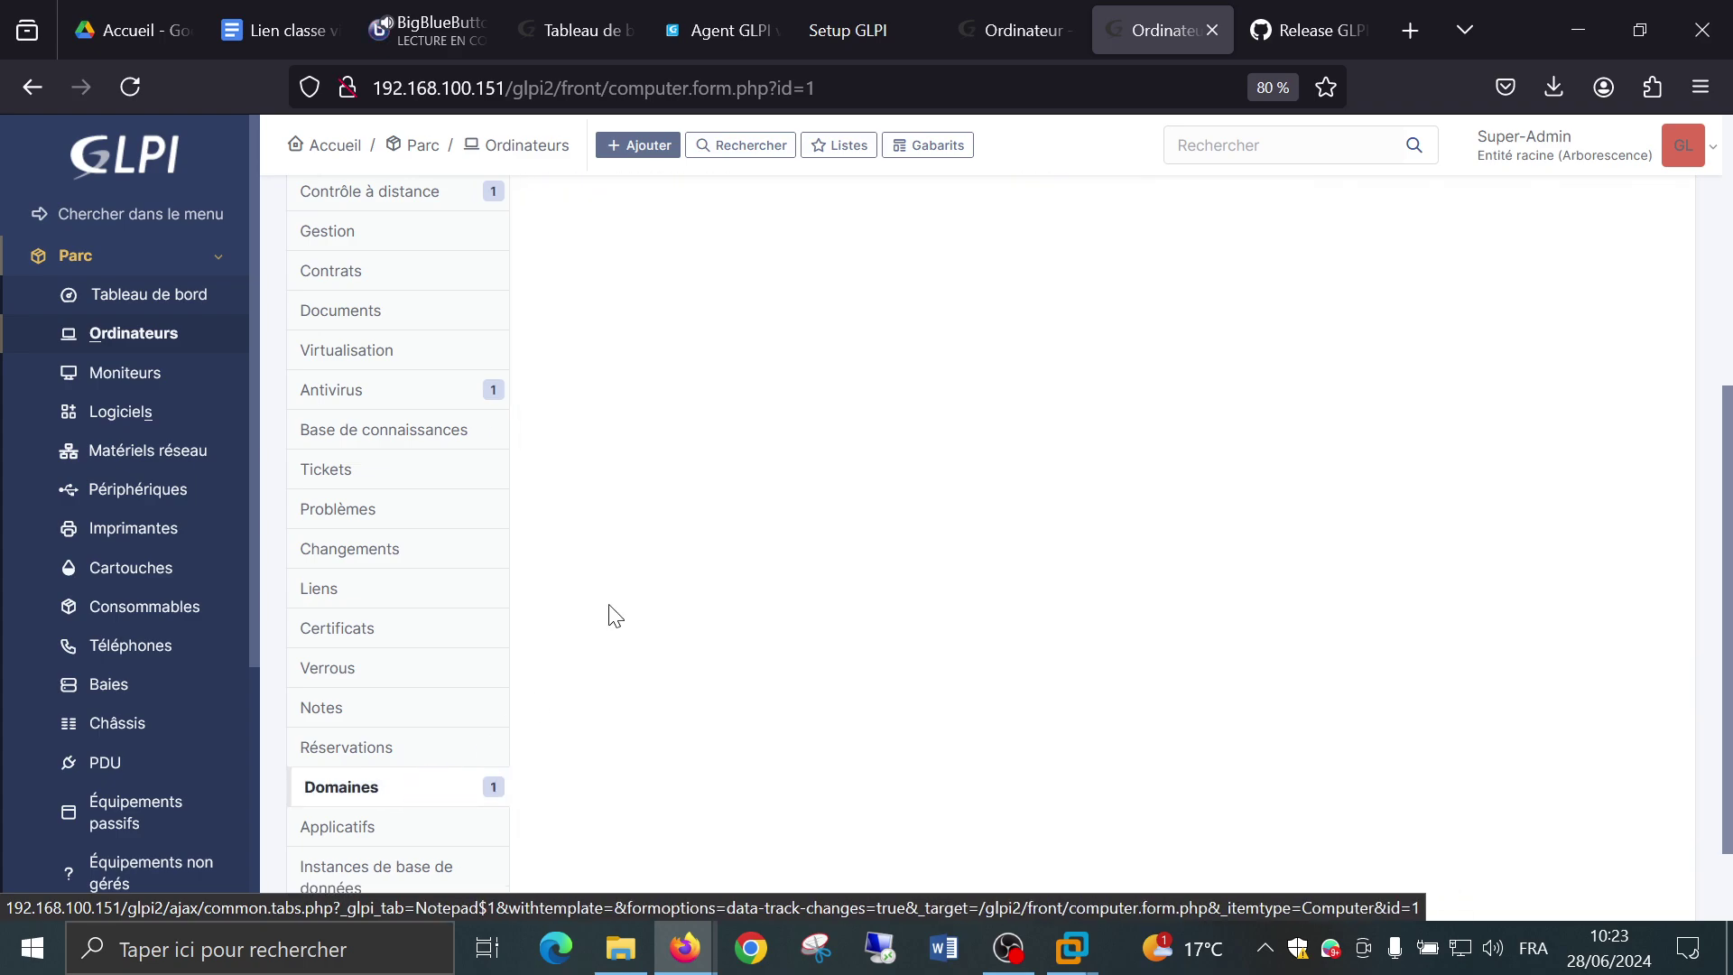
scroll(754, 425, up, 8)
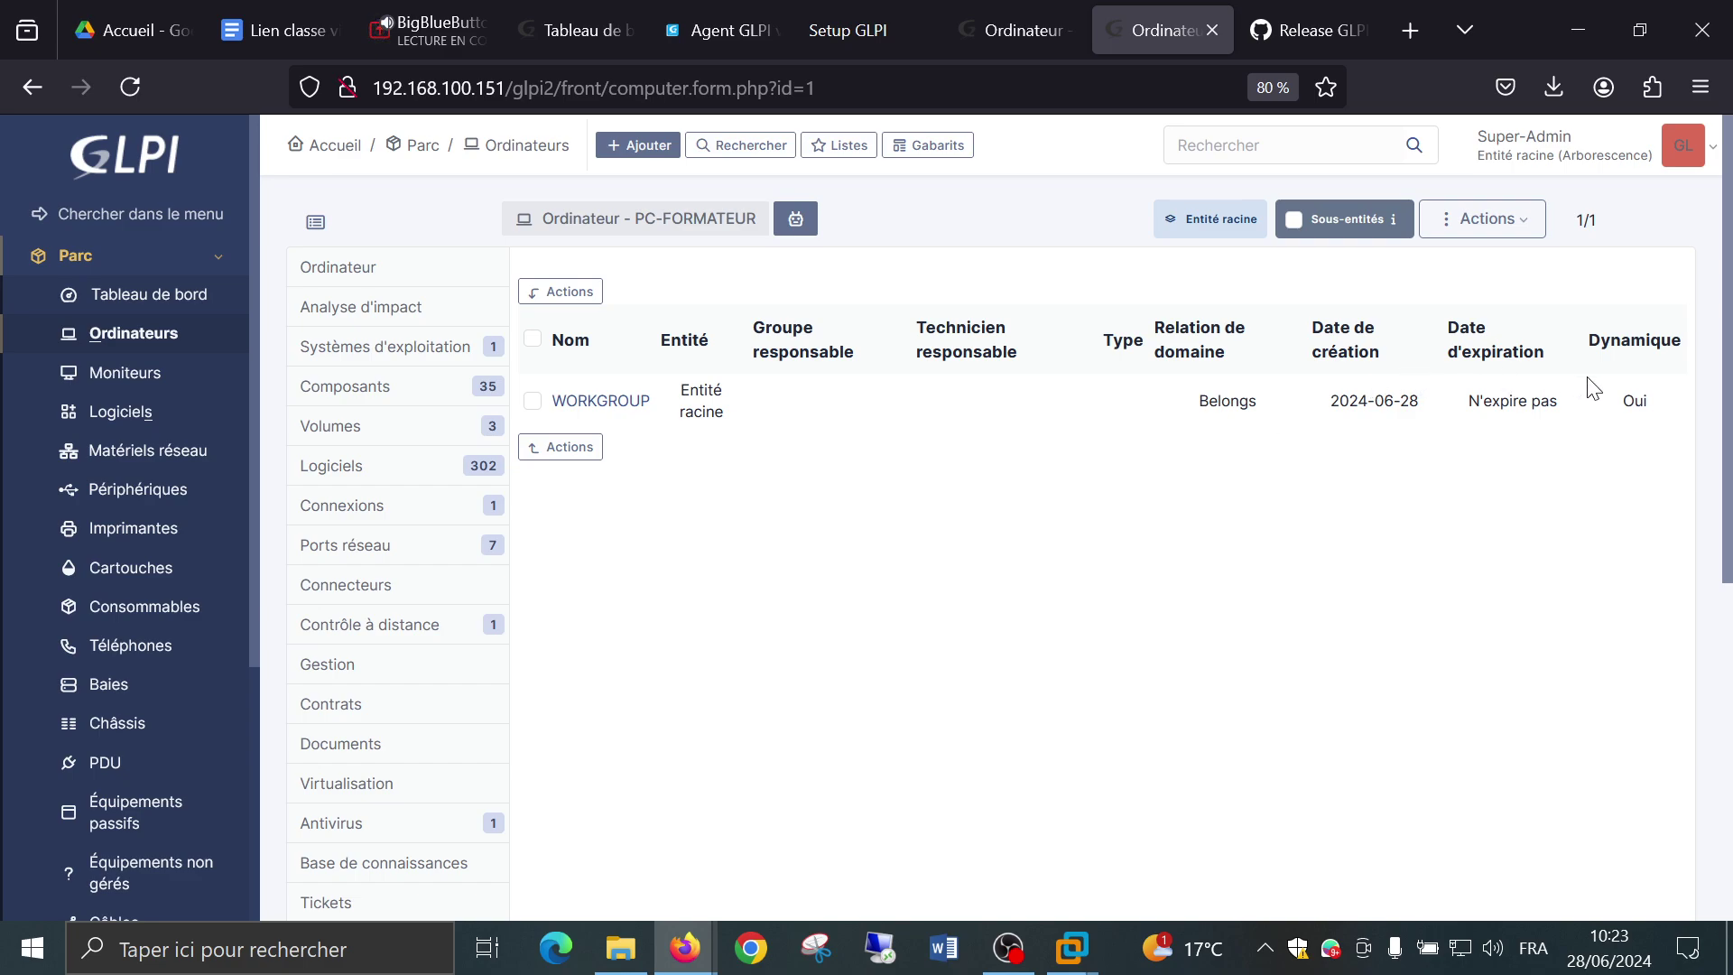
scroll(632, 461, down, 5)
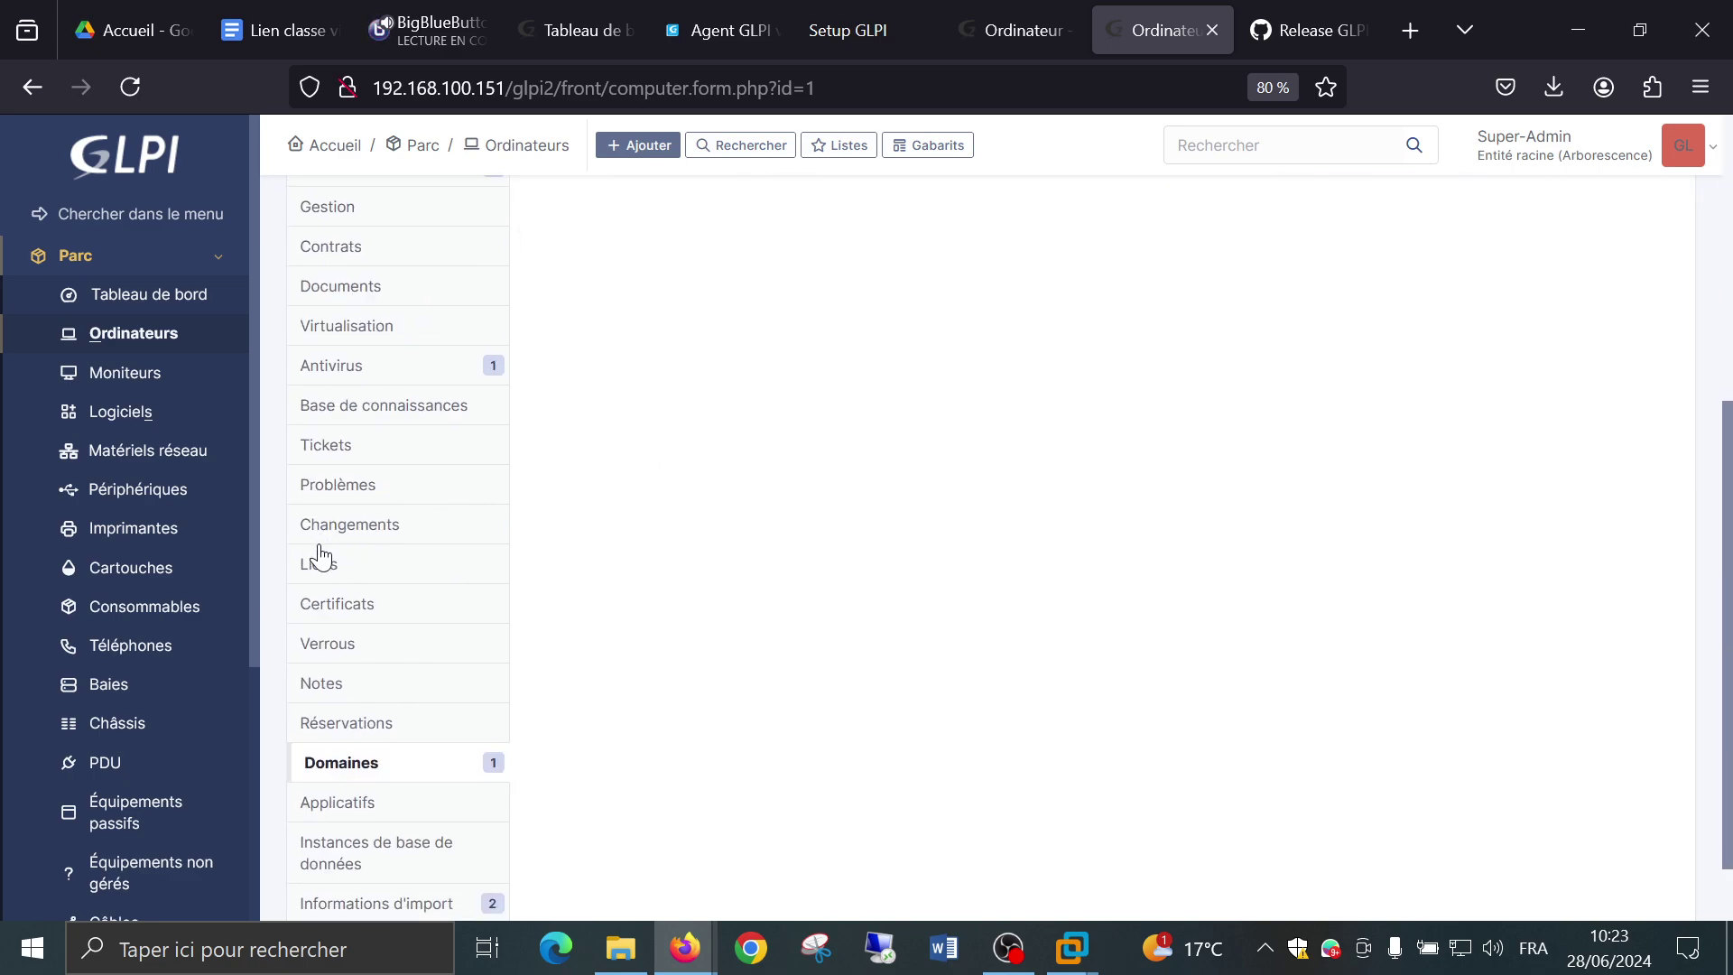
scroll(325, 559, down, 1)
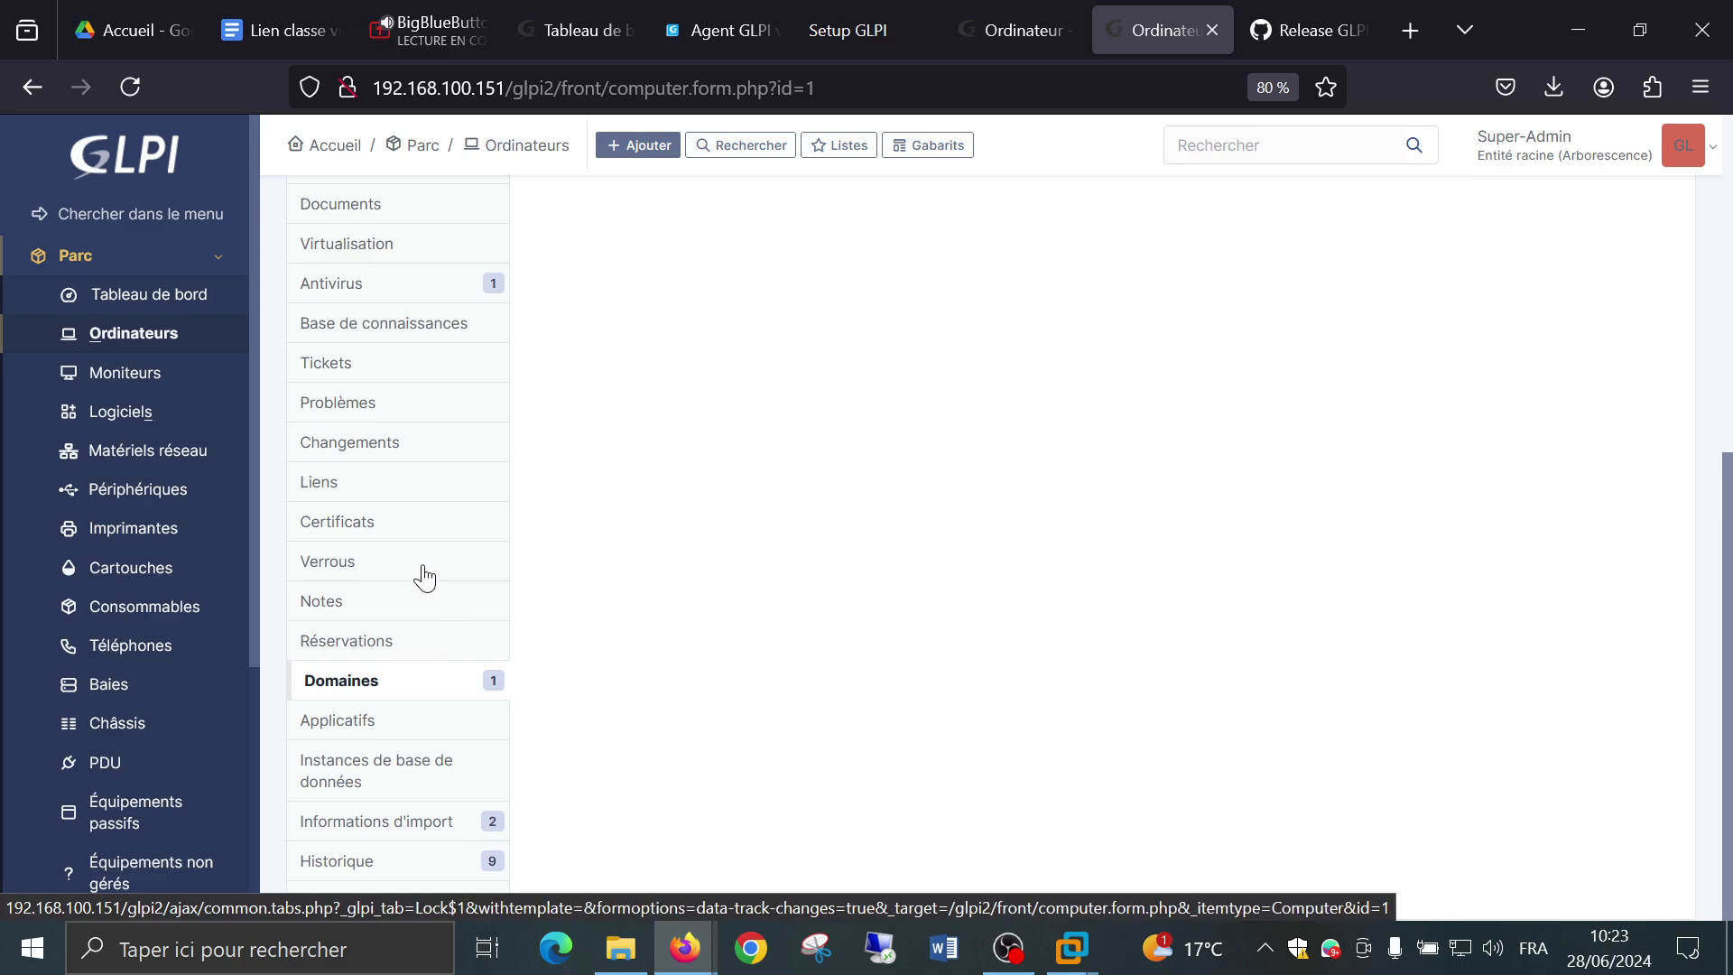
scroll(424, 578, up, 5)
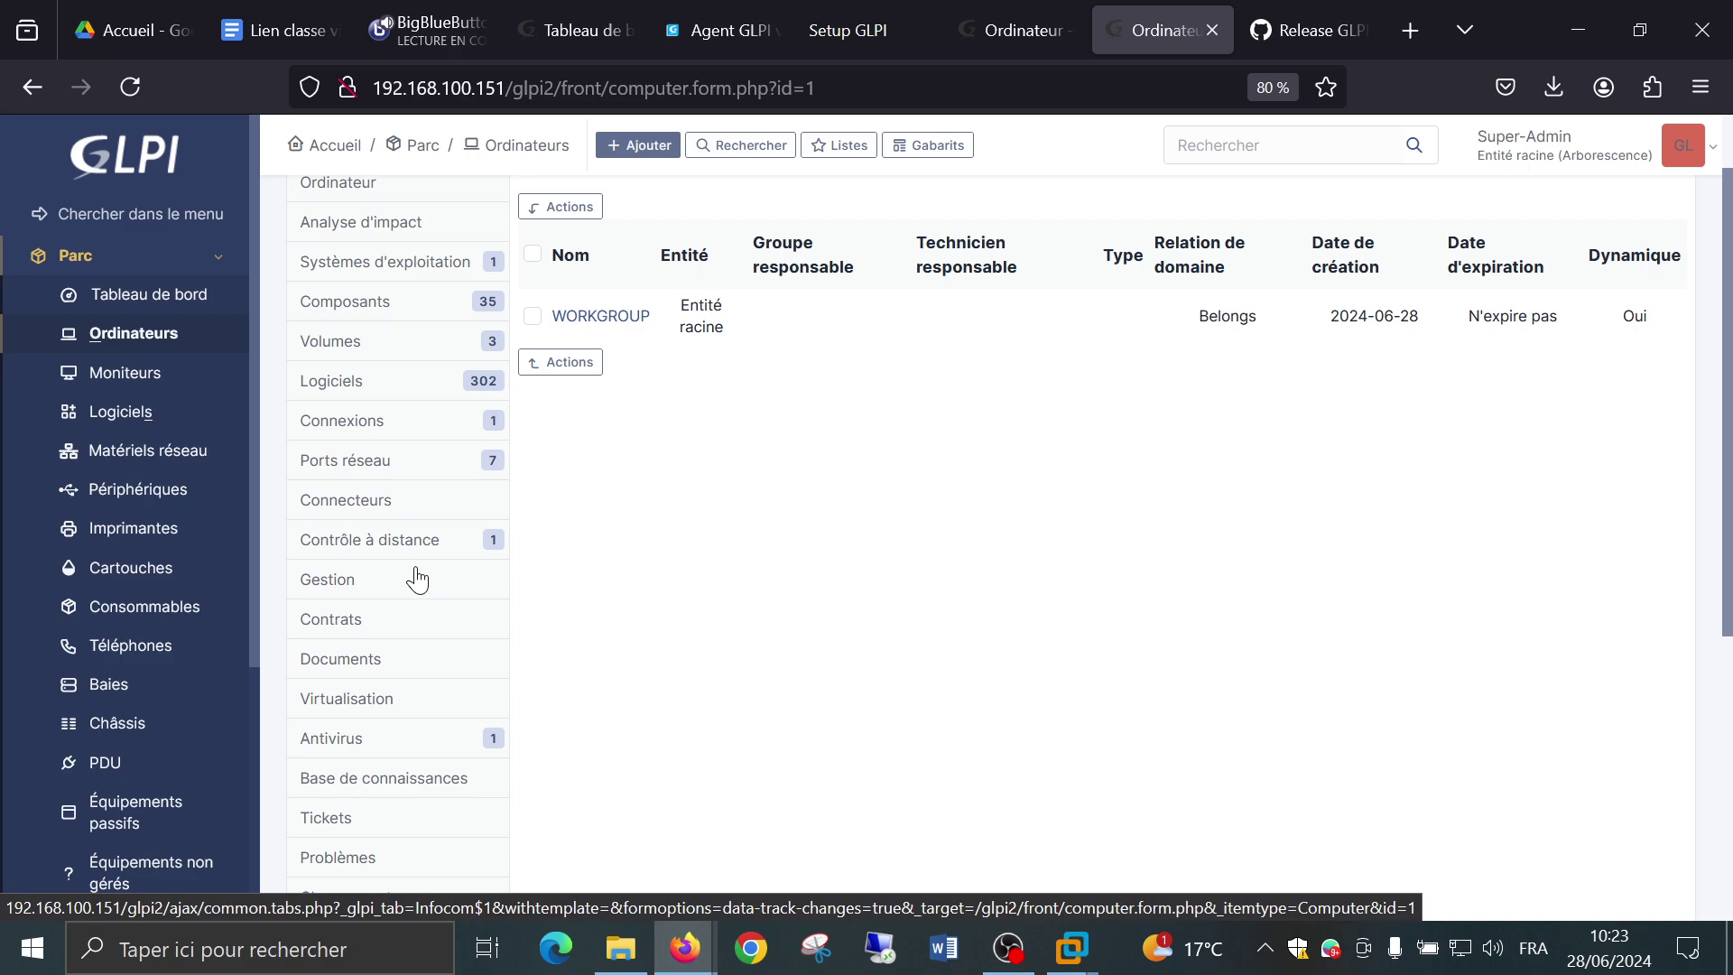
click(386, 344)
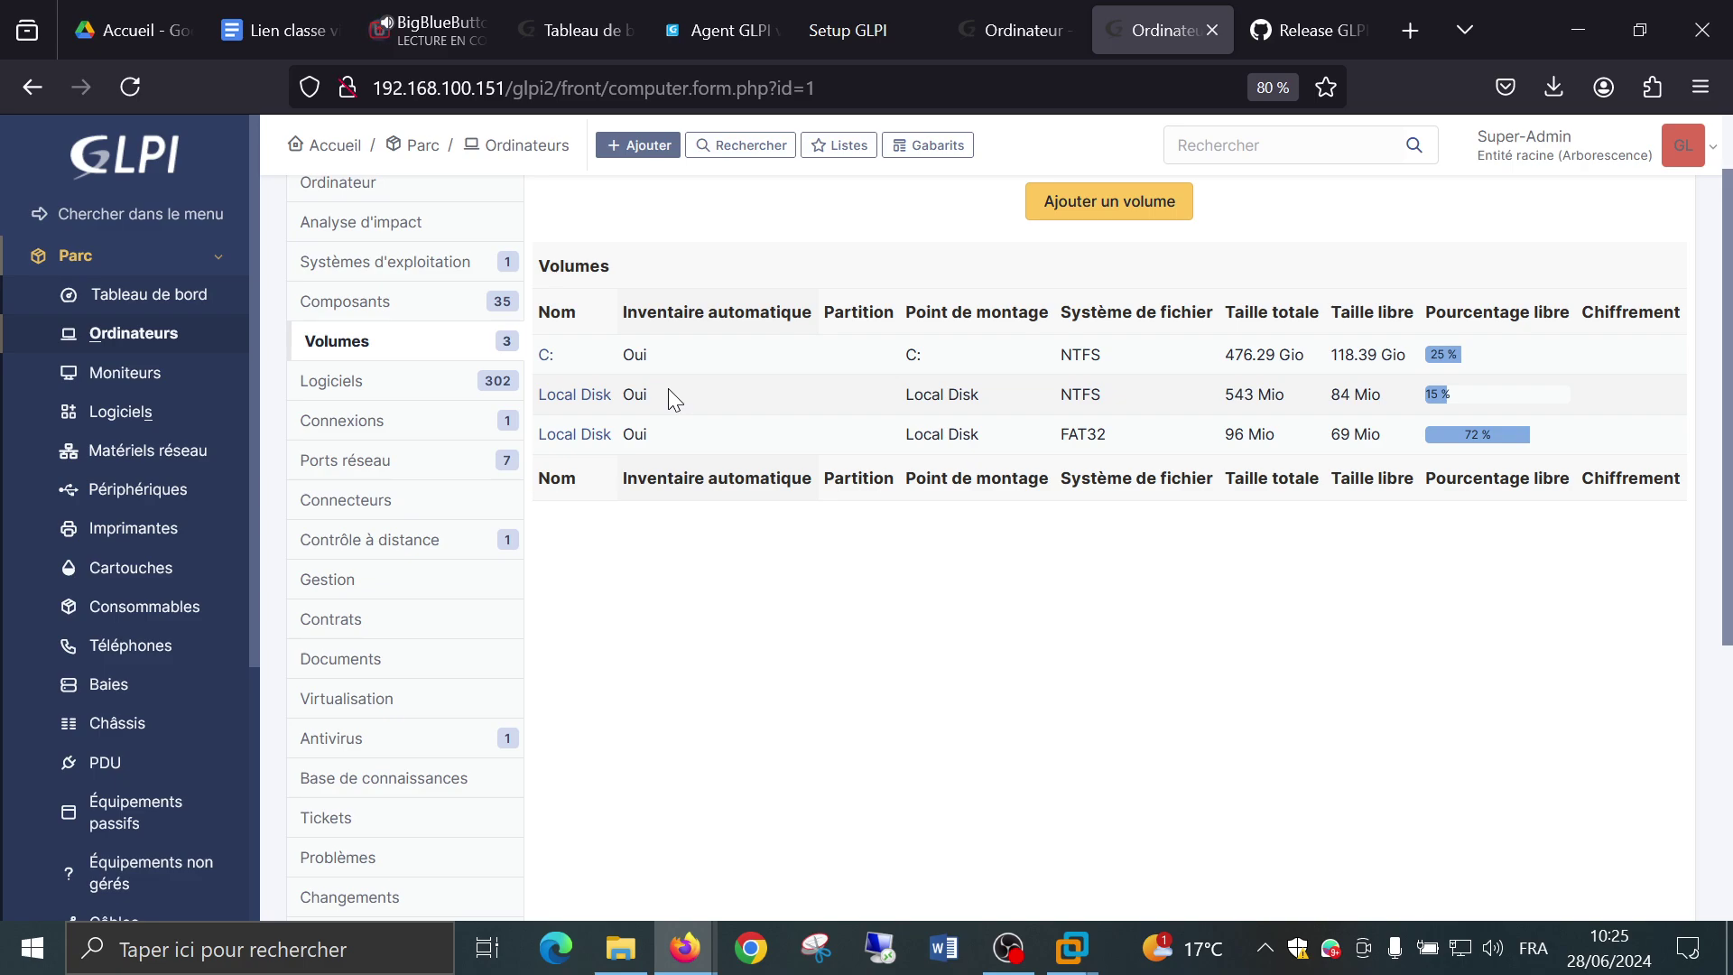
click(348, 381)
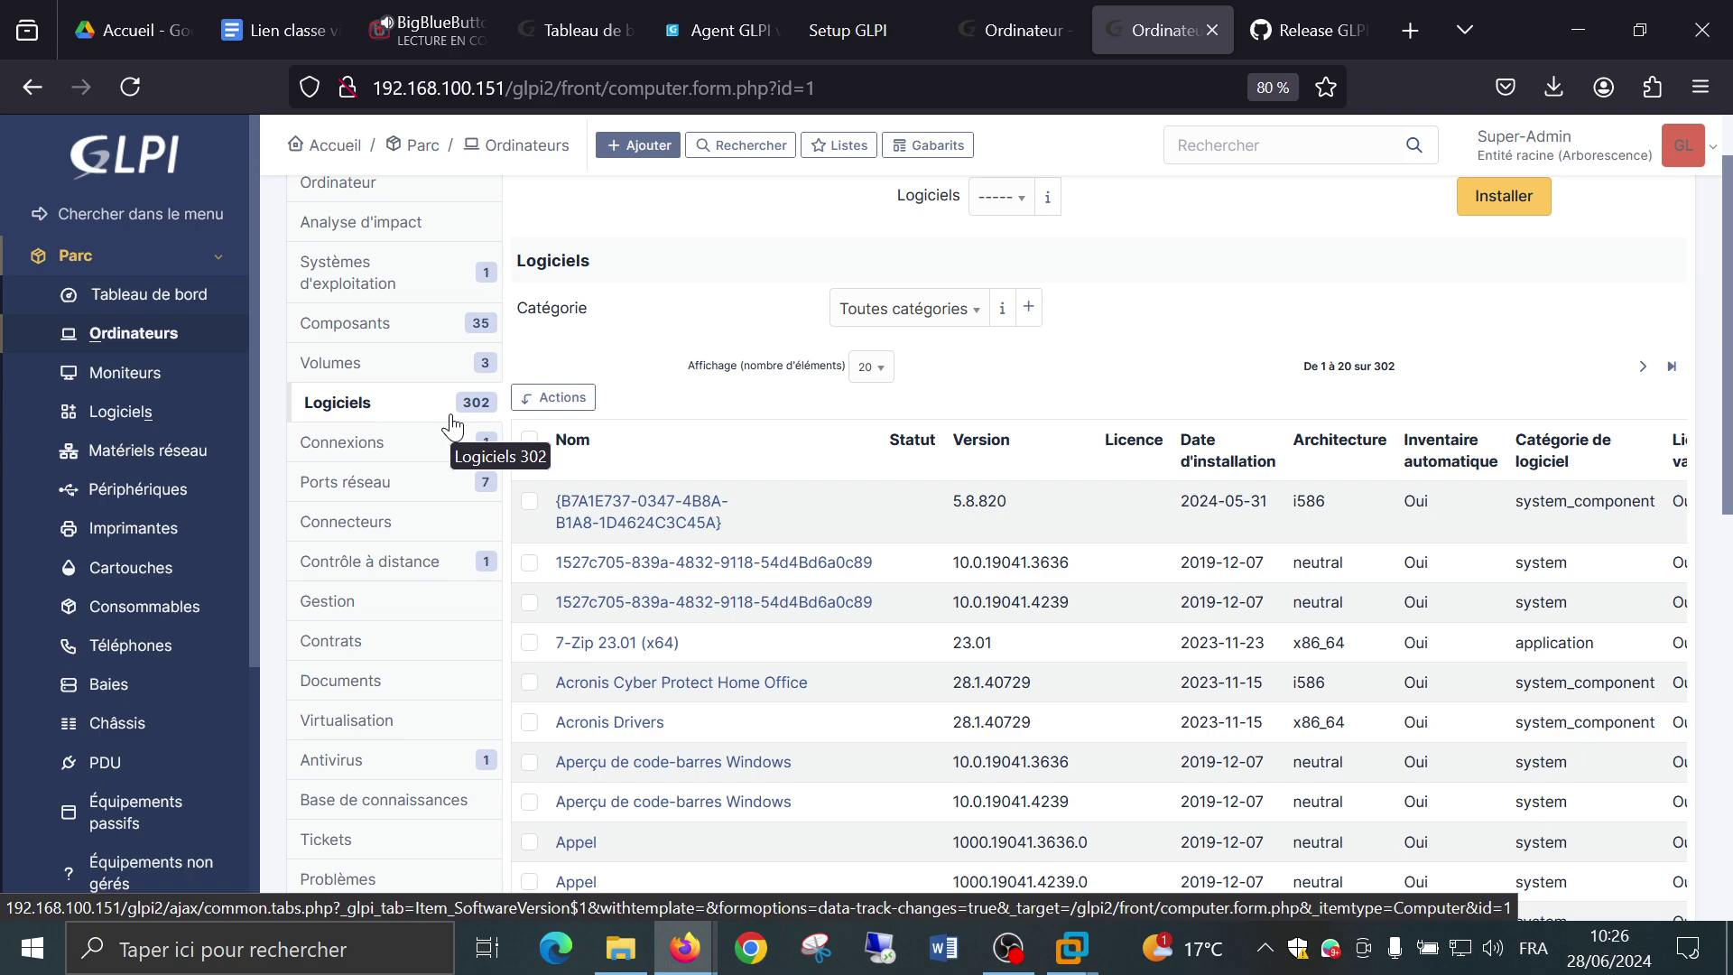
scroll(1096, 425, down, 5)
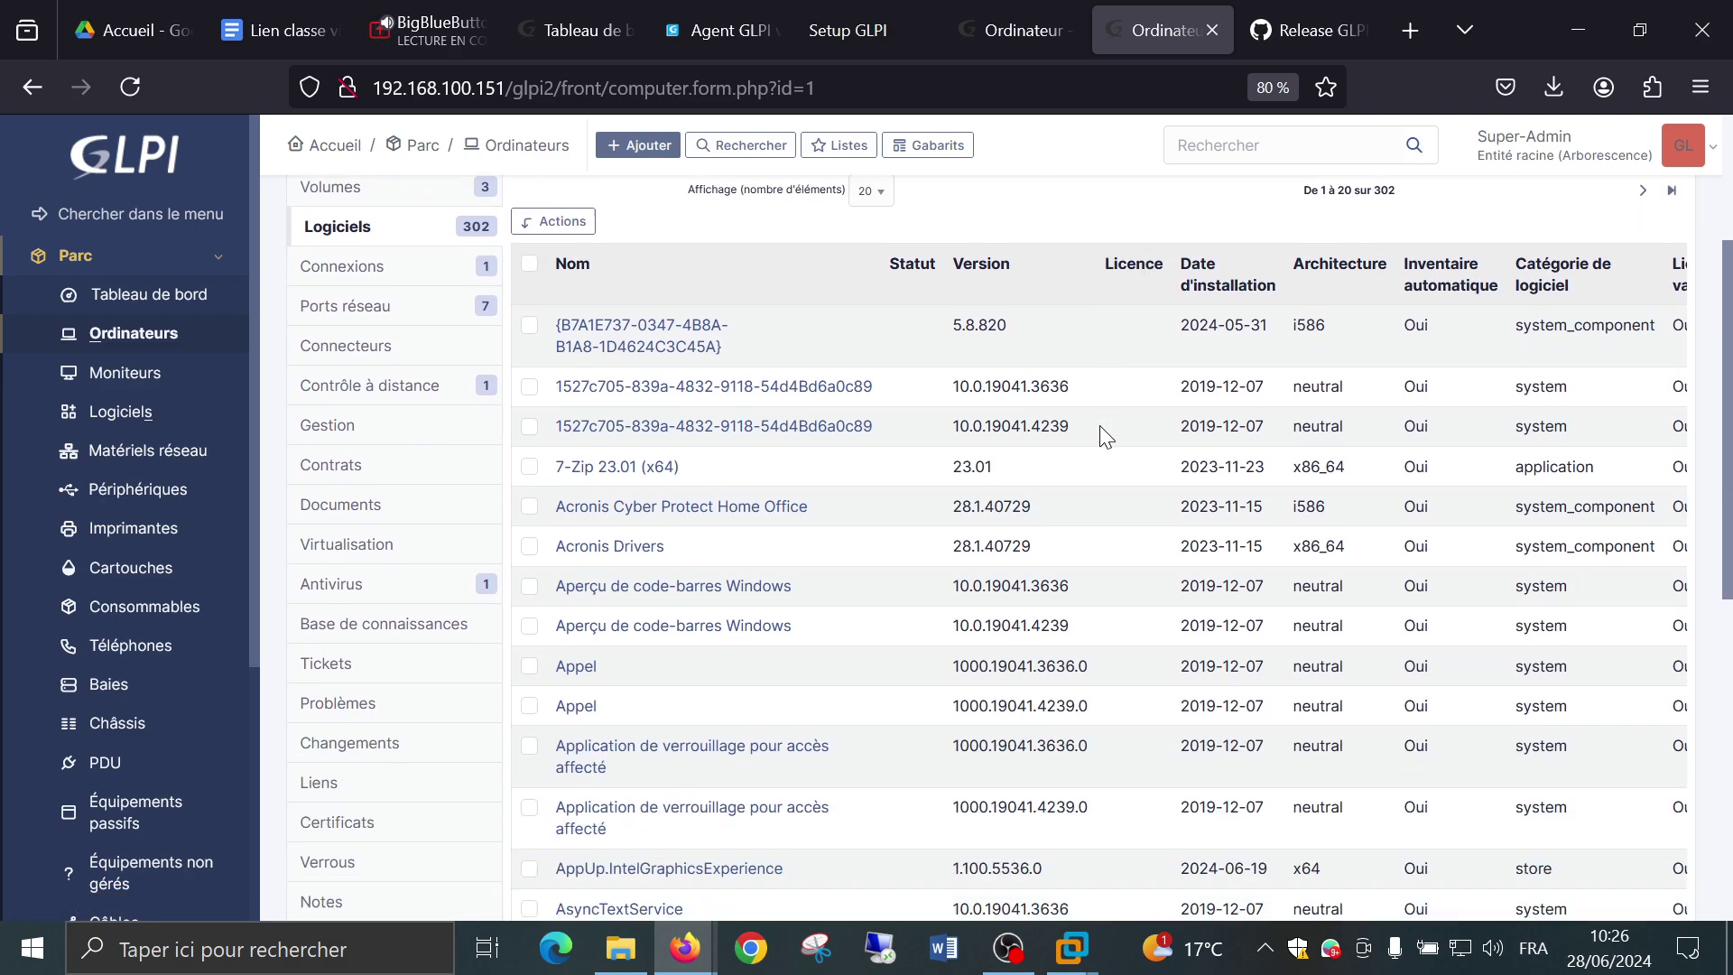
scroll(1098, 423, down, 4)
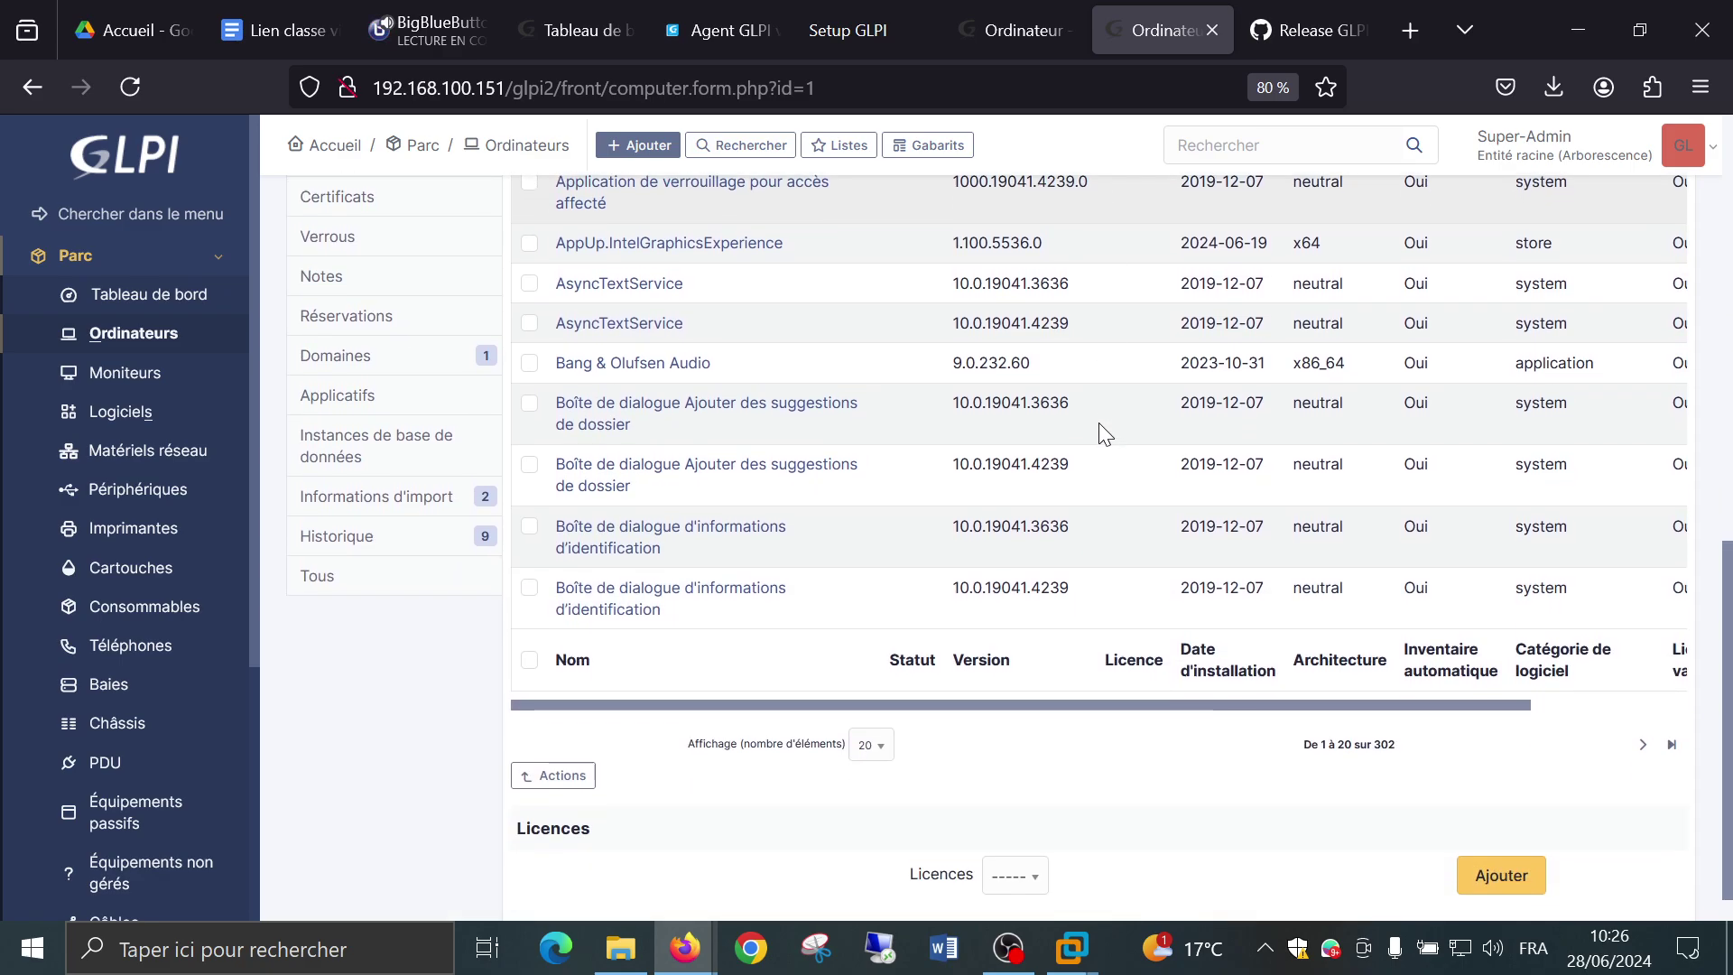
scroll(896, 496, up, 10)
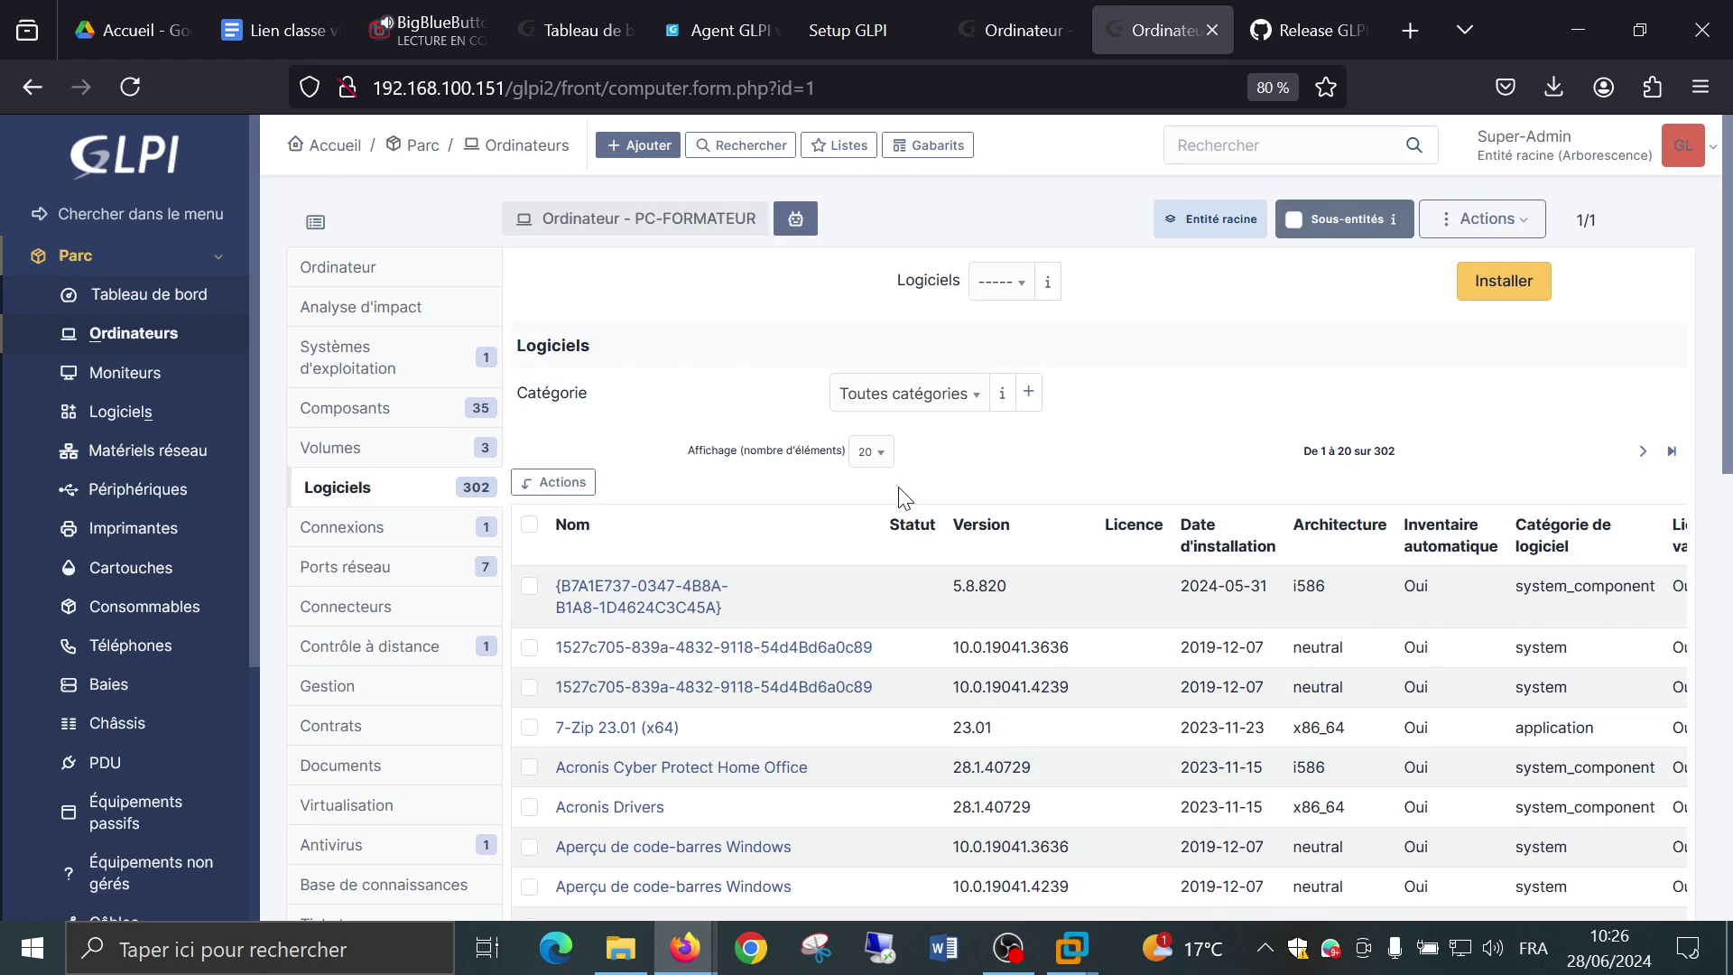
click(869, 451)
scroll(894, 659, down, 10)
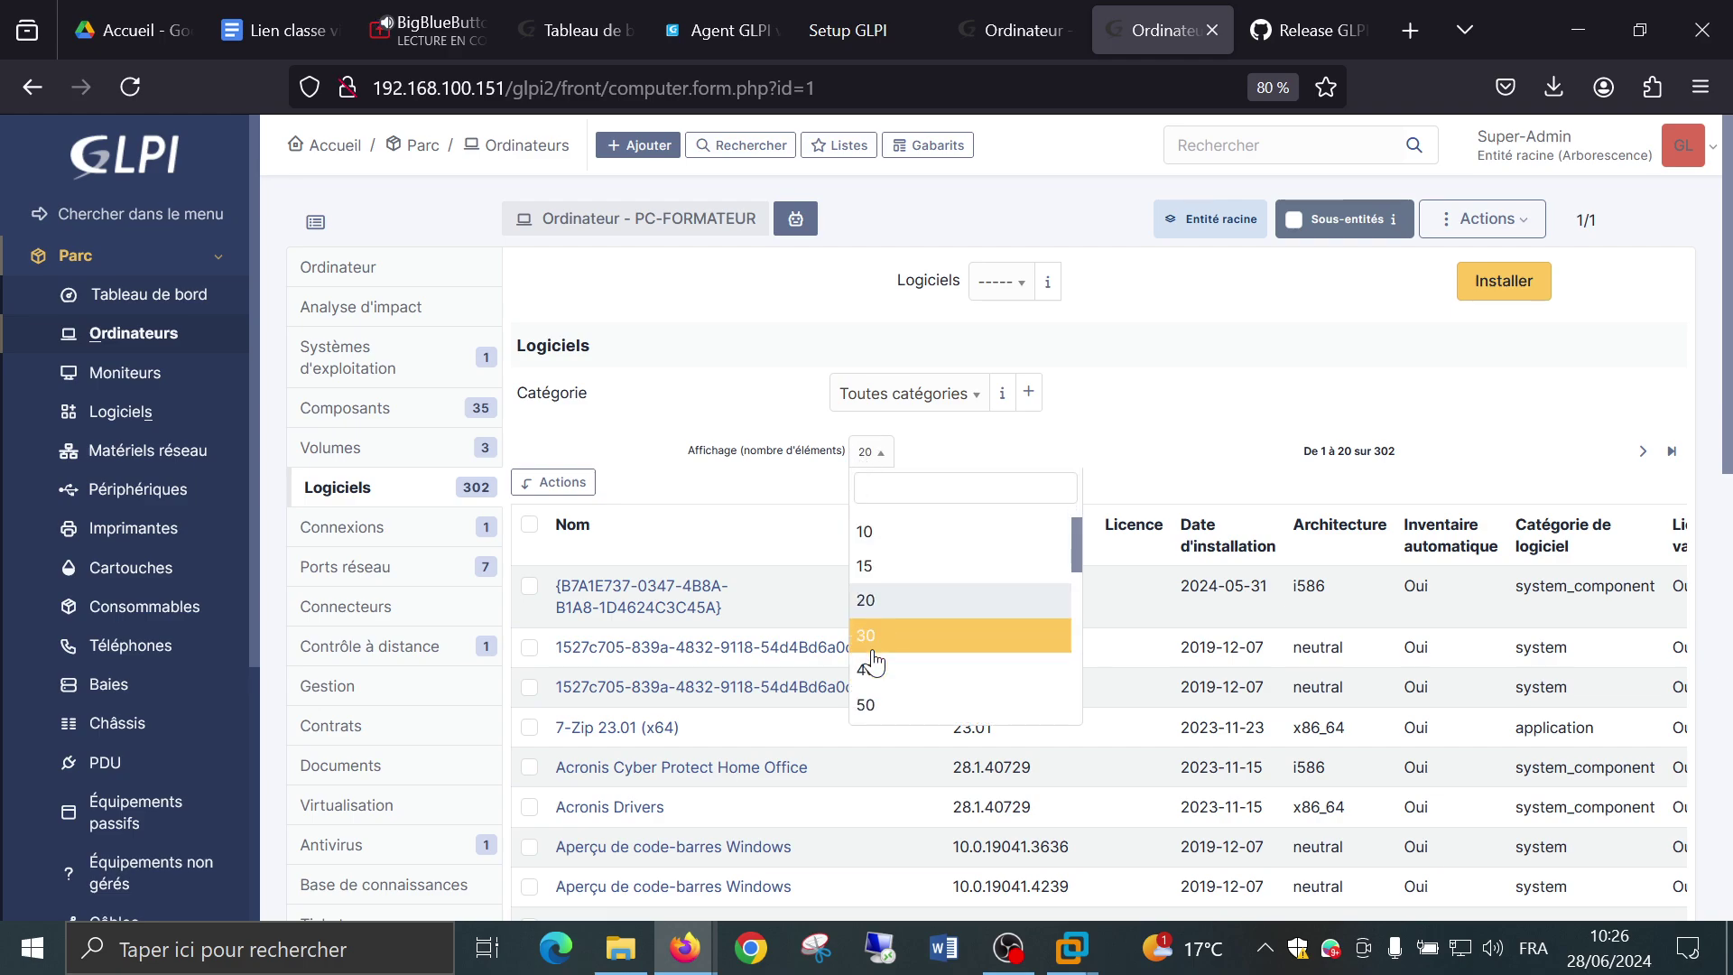
click(931, 720)
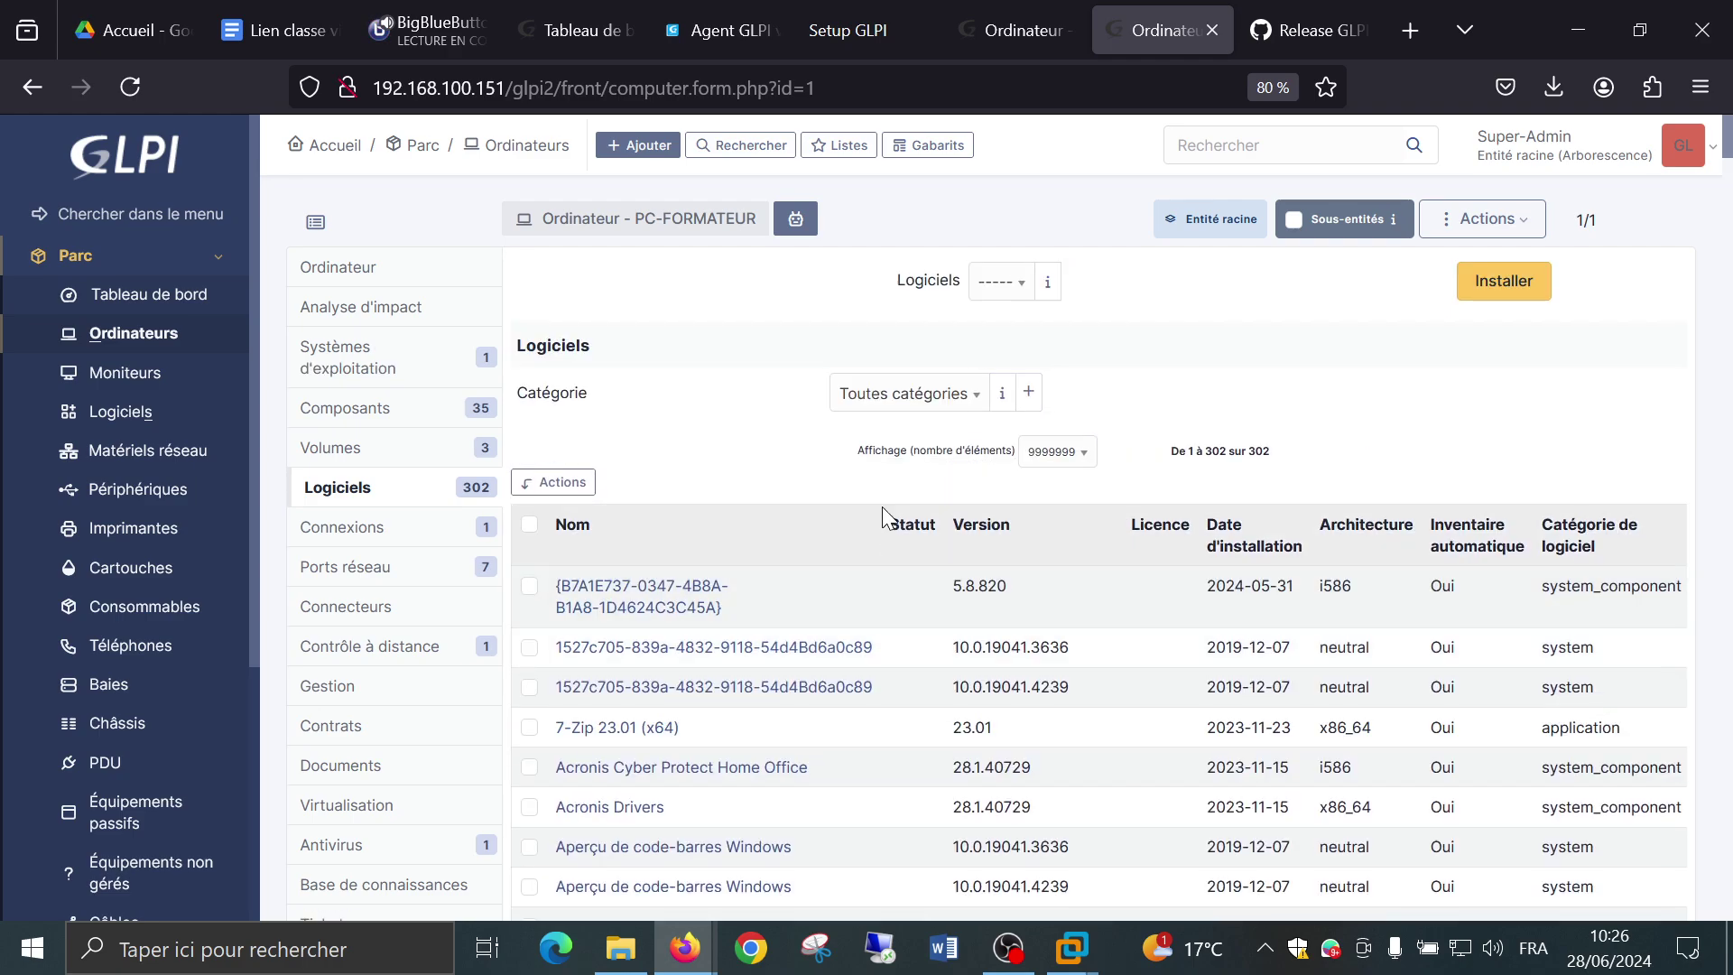
scroll(881, 507, down, 5)
scroll(884, 516, down, 12)
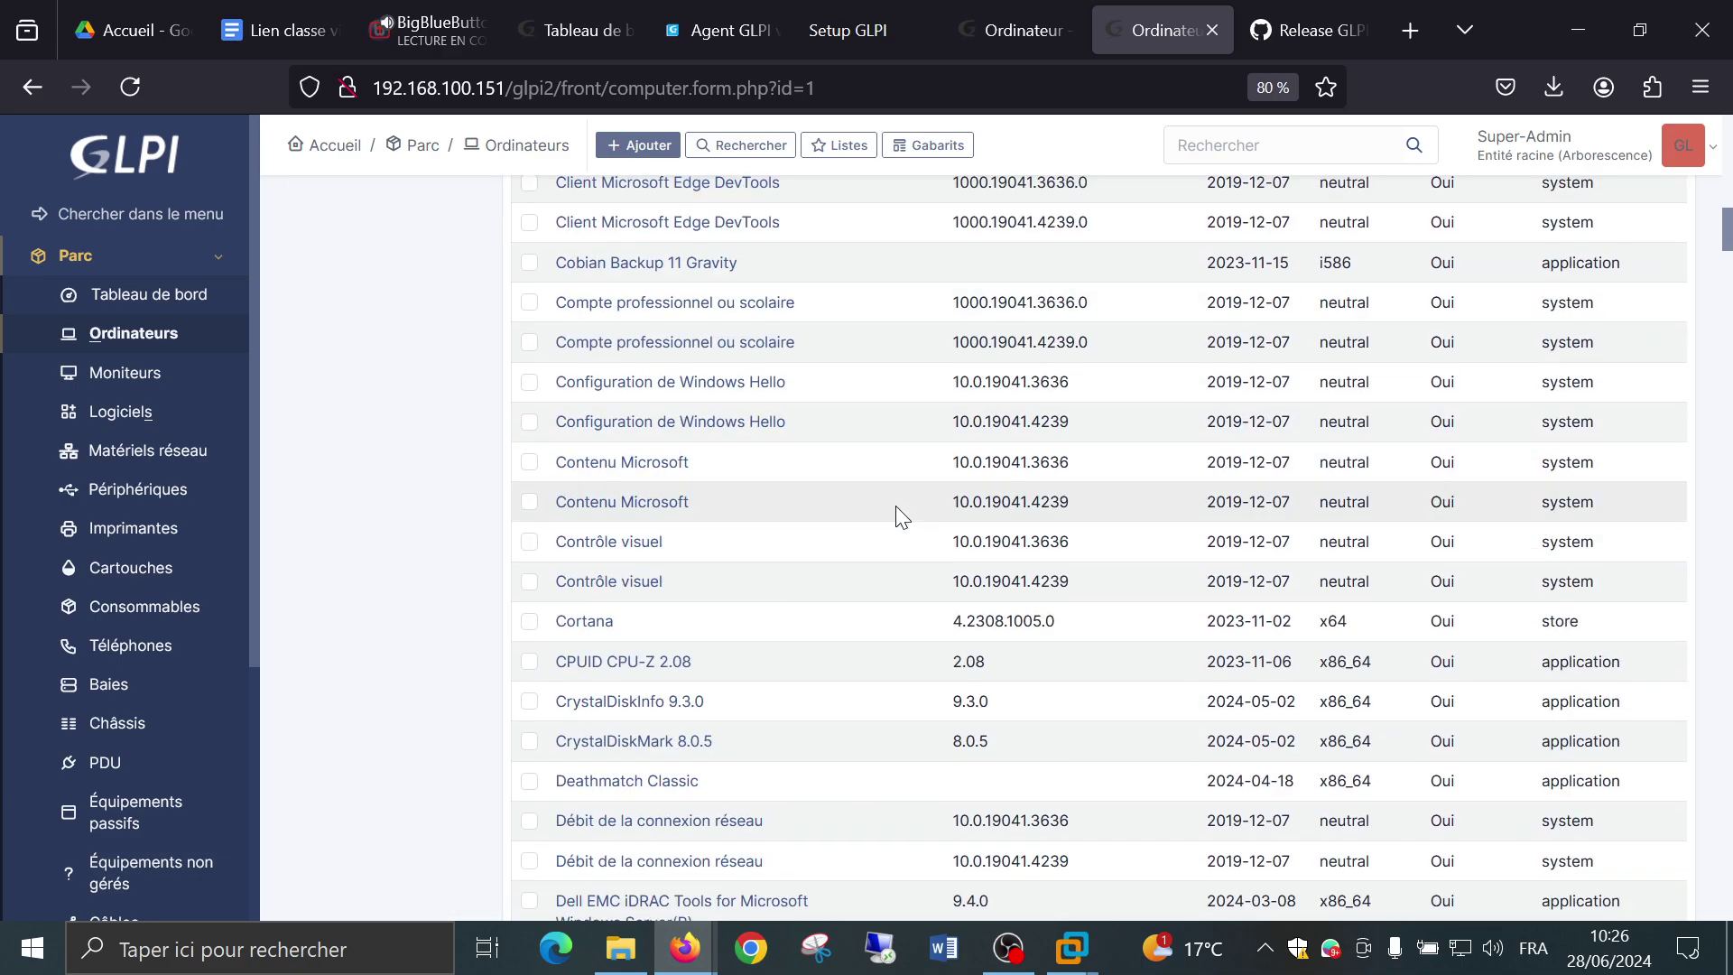
scroll(898, 517, down, 10)
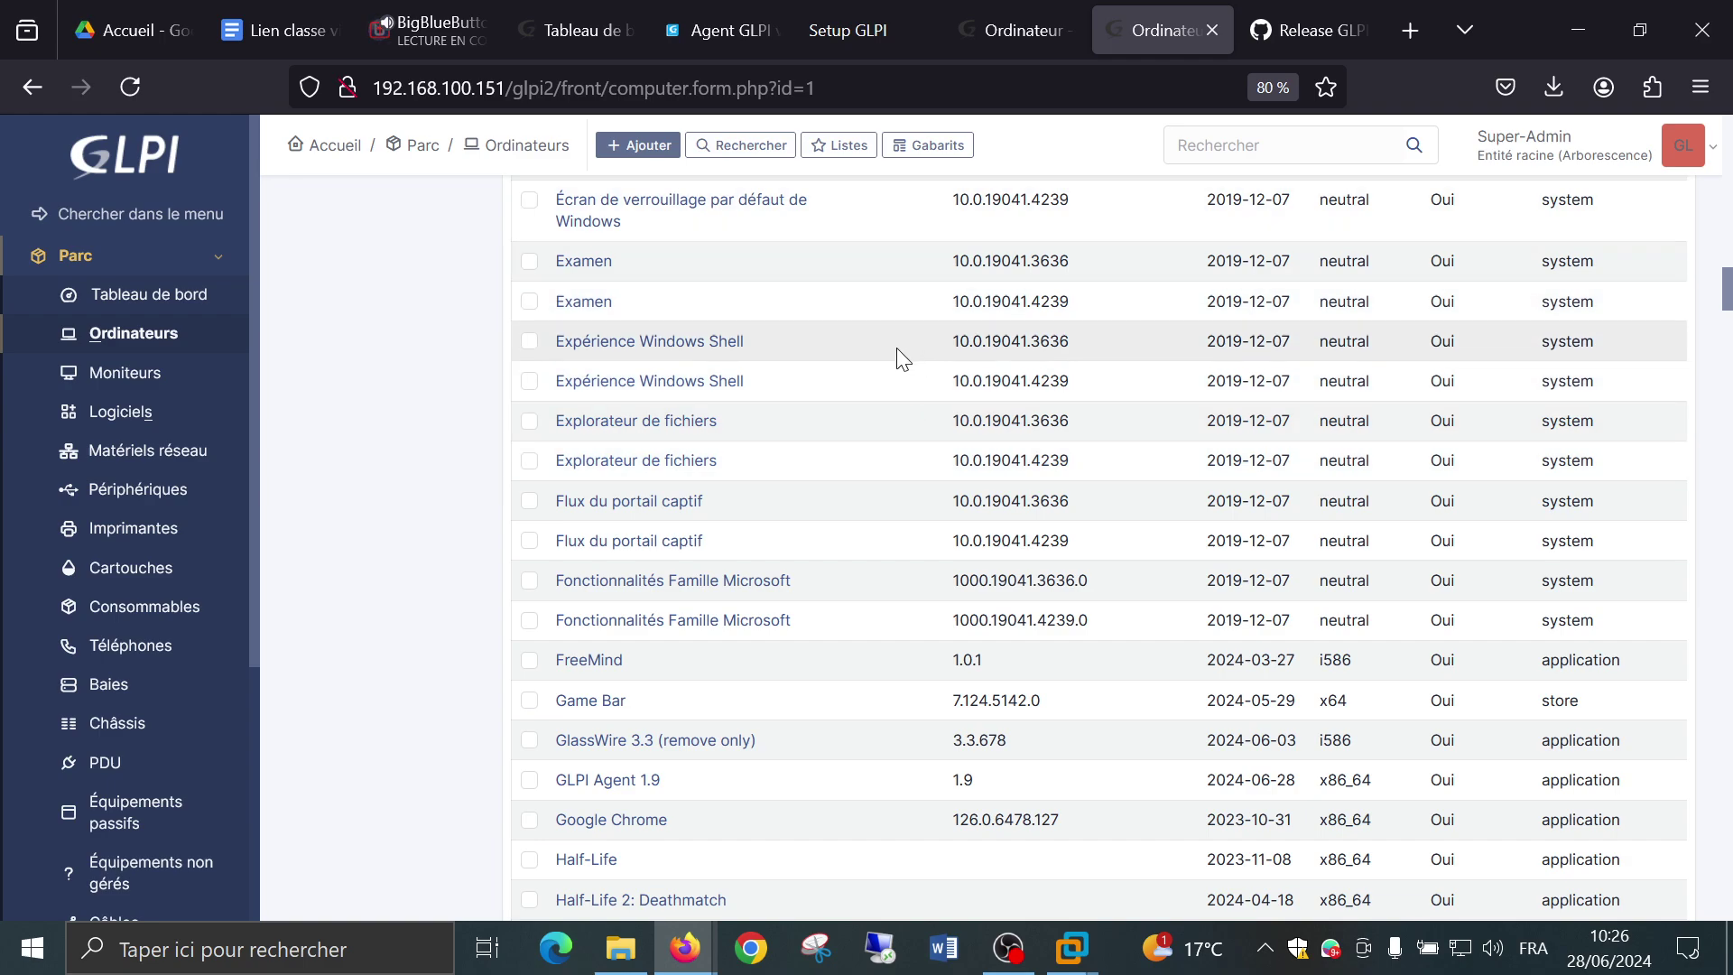
scroll(896, 384, down, 5)
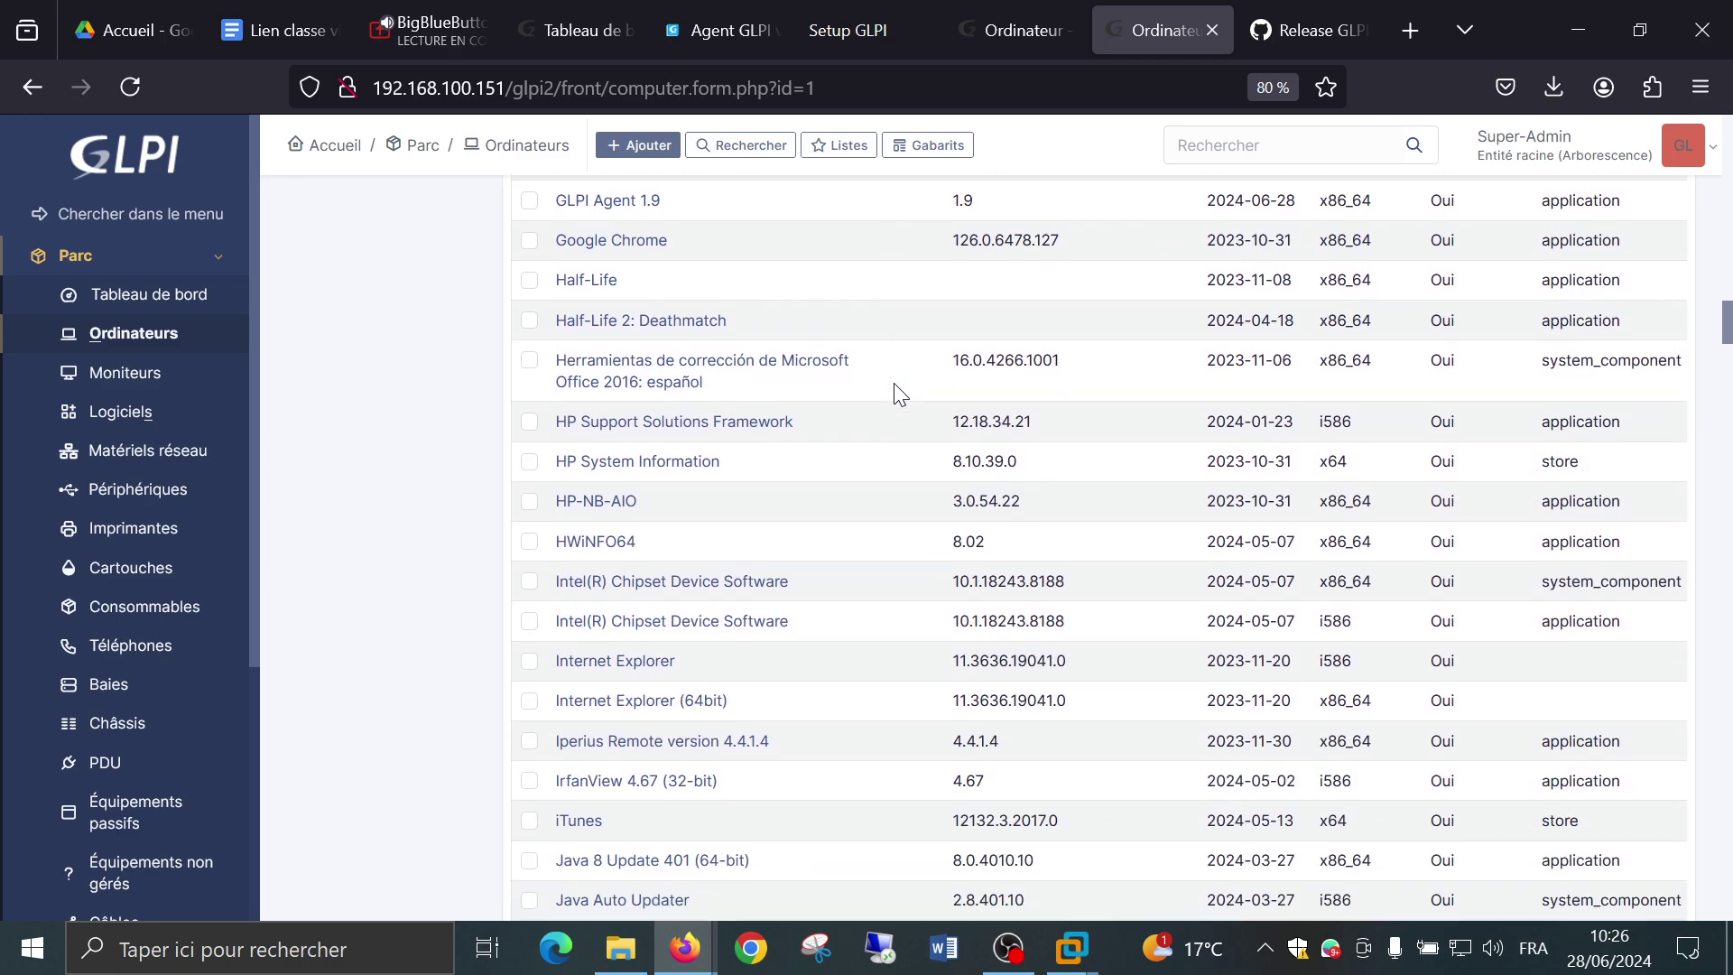
scroll(900, 395, down, 2)
scroll(898, 390, down, 4)
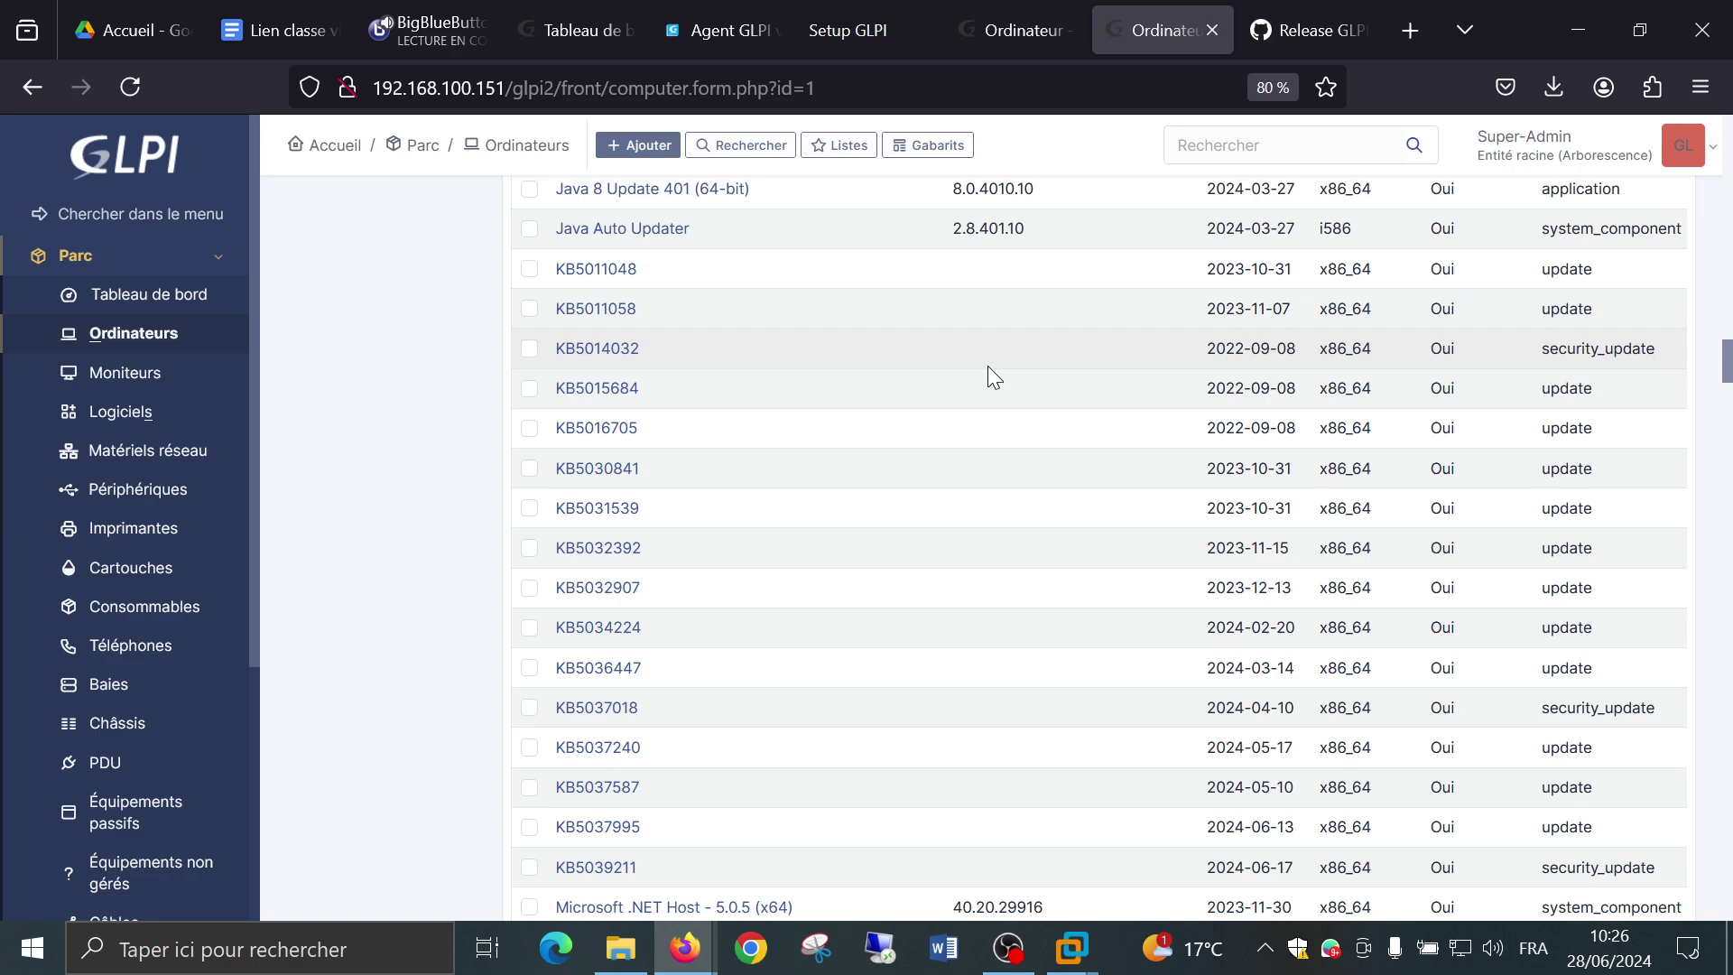
scroll(988, 366, down, 7)
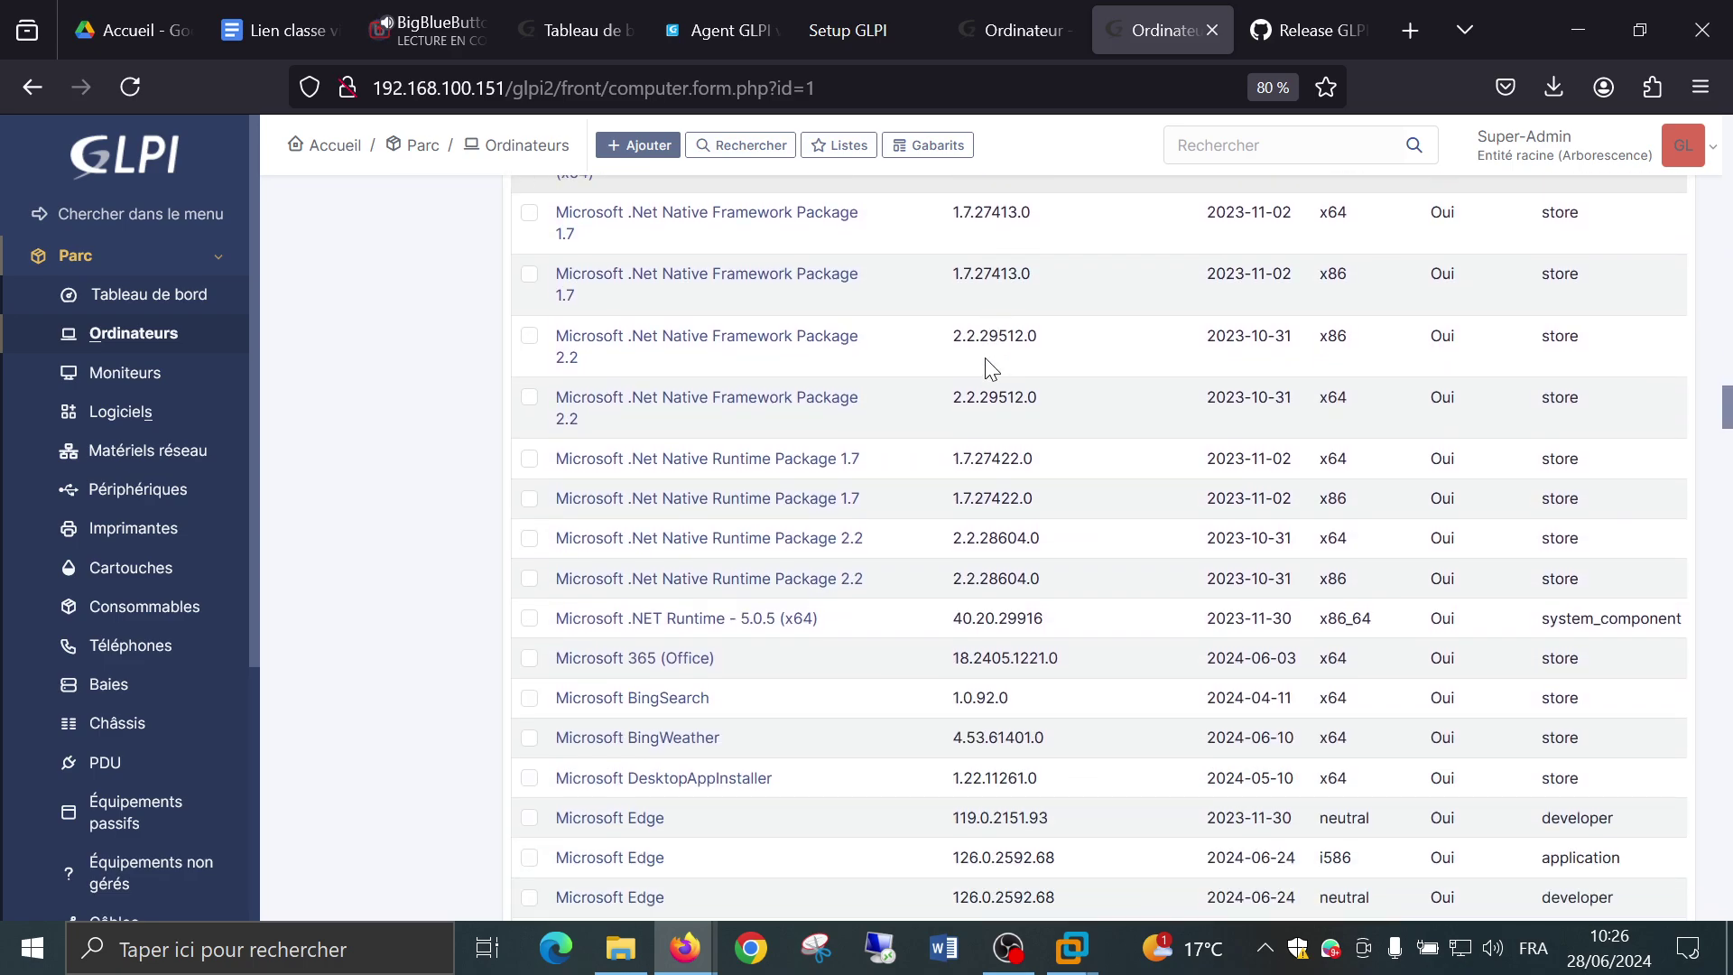
scroll(1091, 457, down, 3)
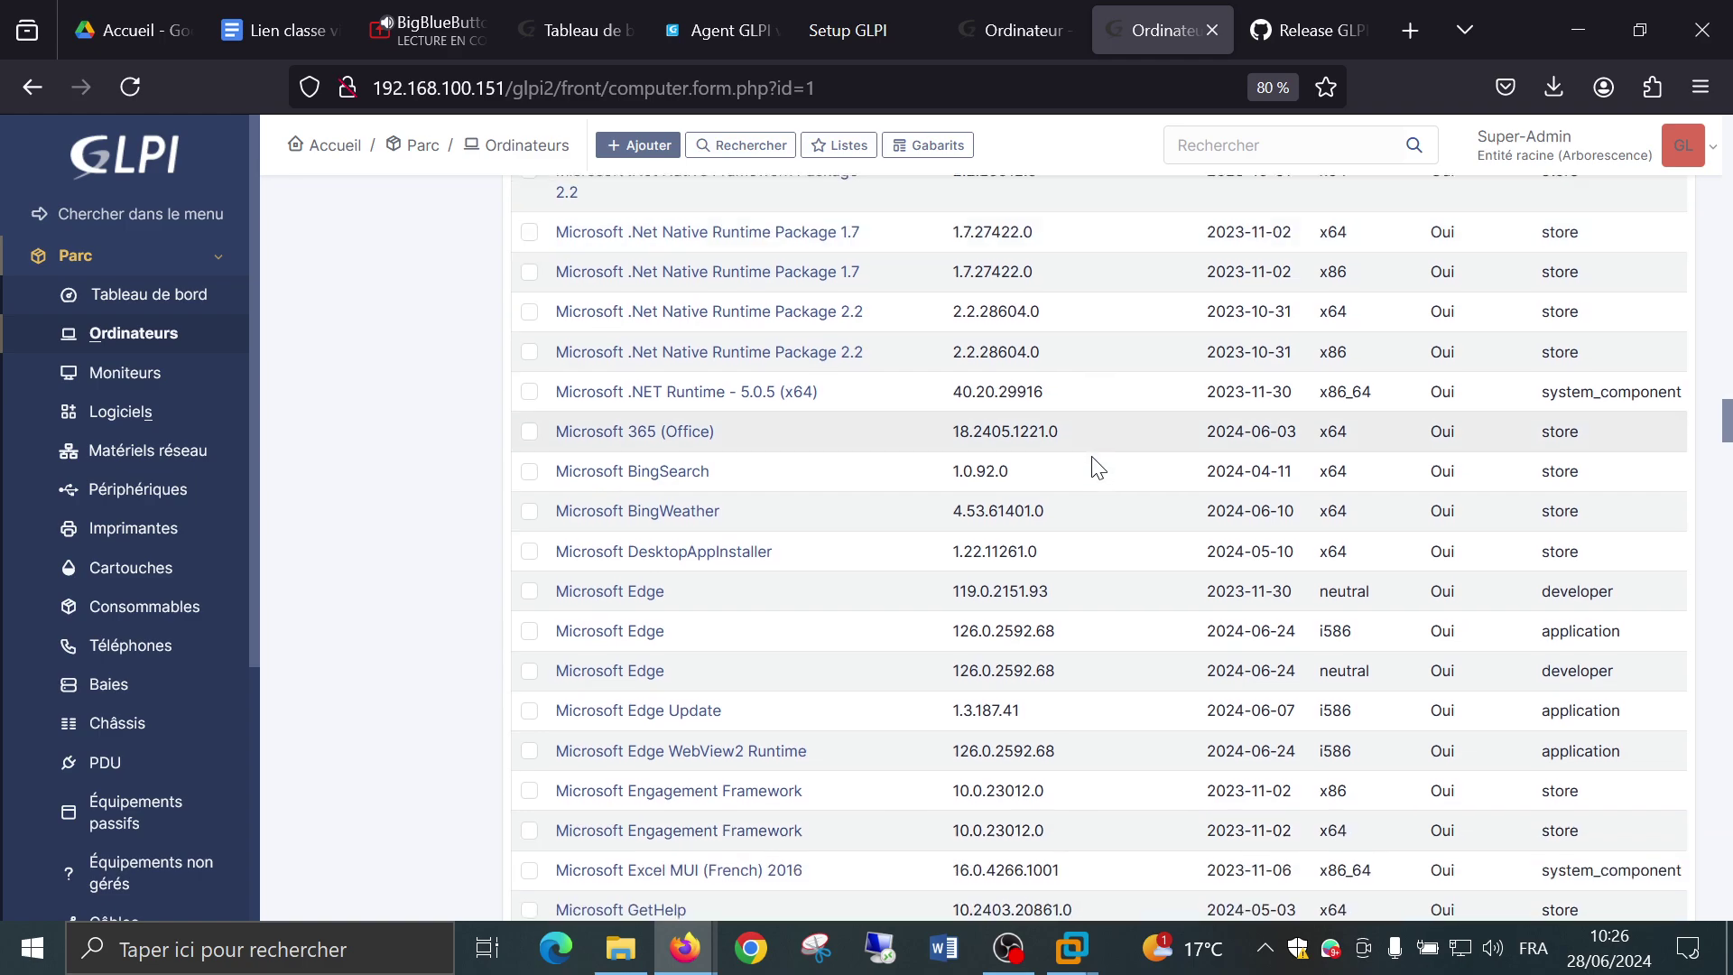
scroll(1092, 457, down, 1)
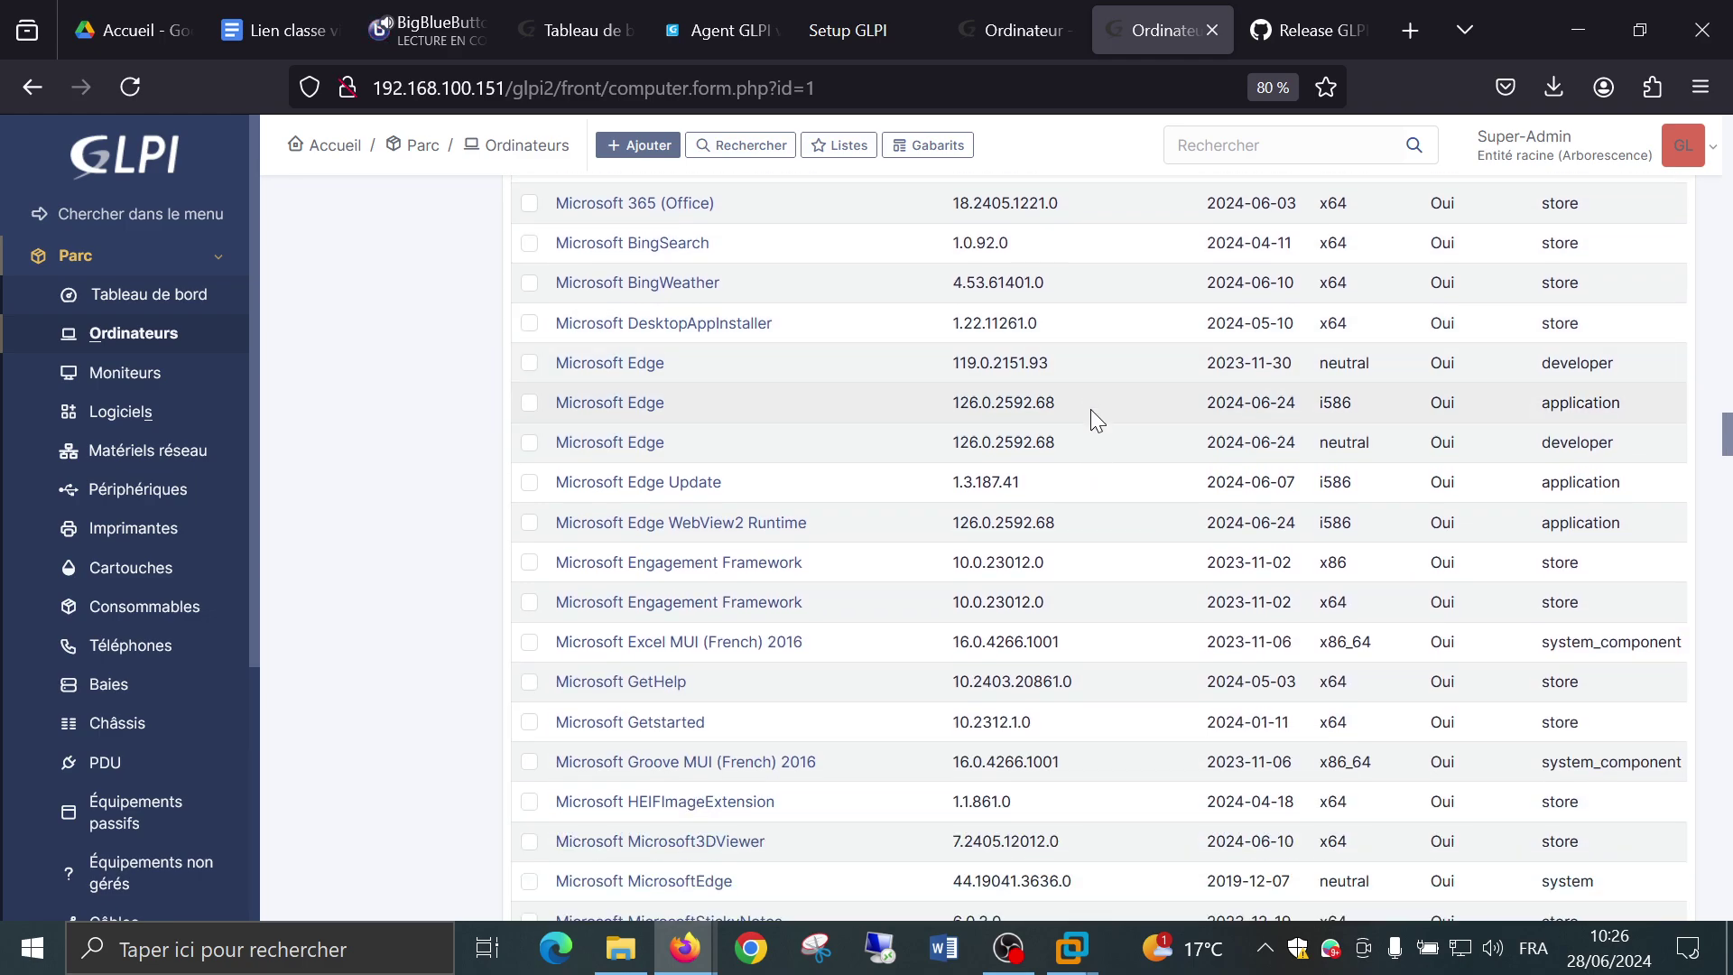
scroll(1091, 409, down, 15)
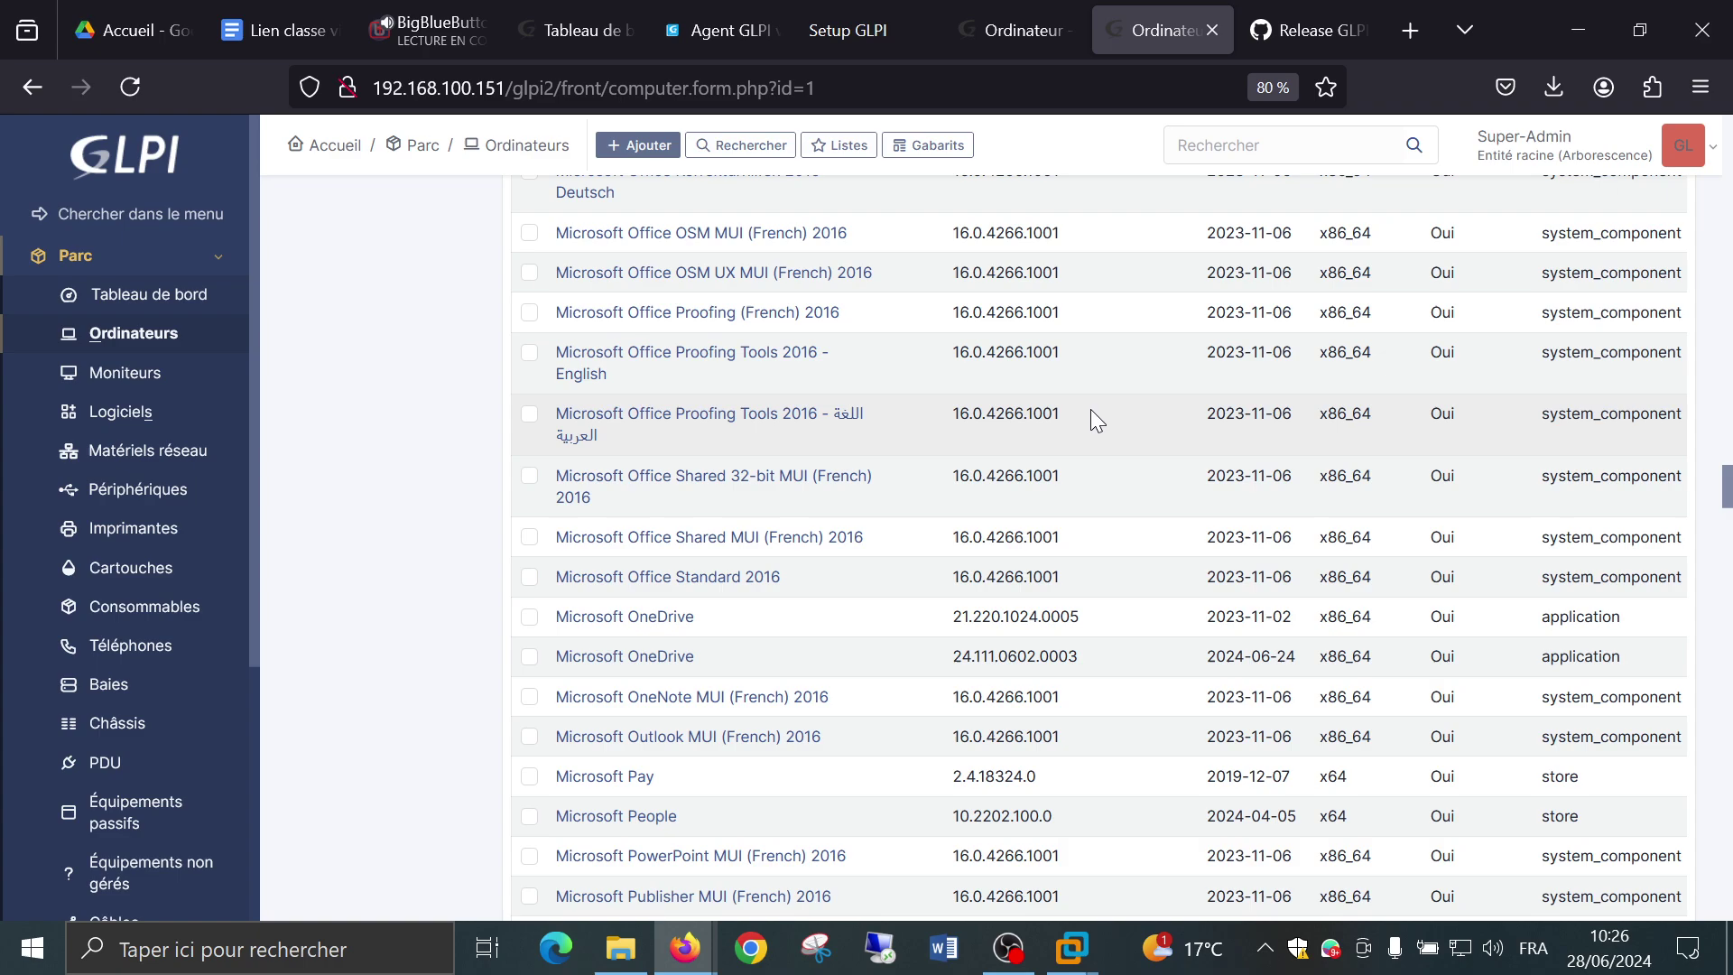
scroll(1091, 409, down, 1)
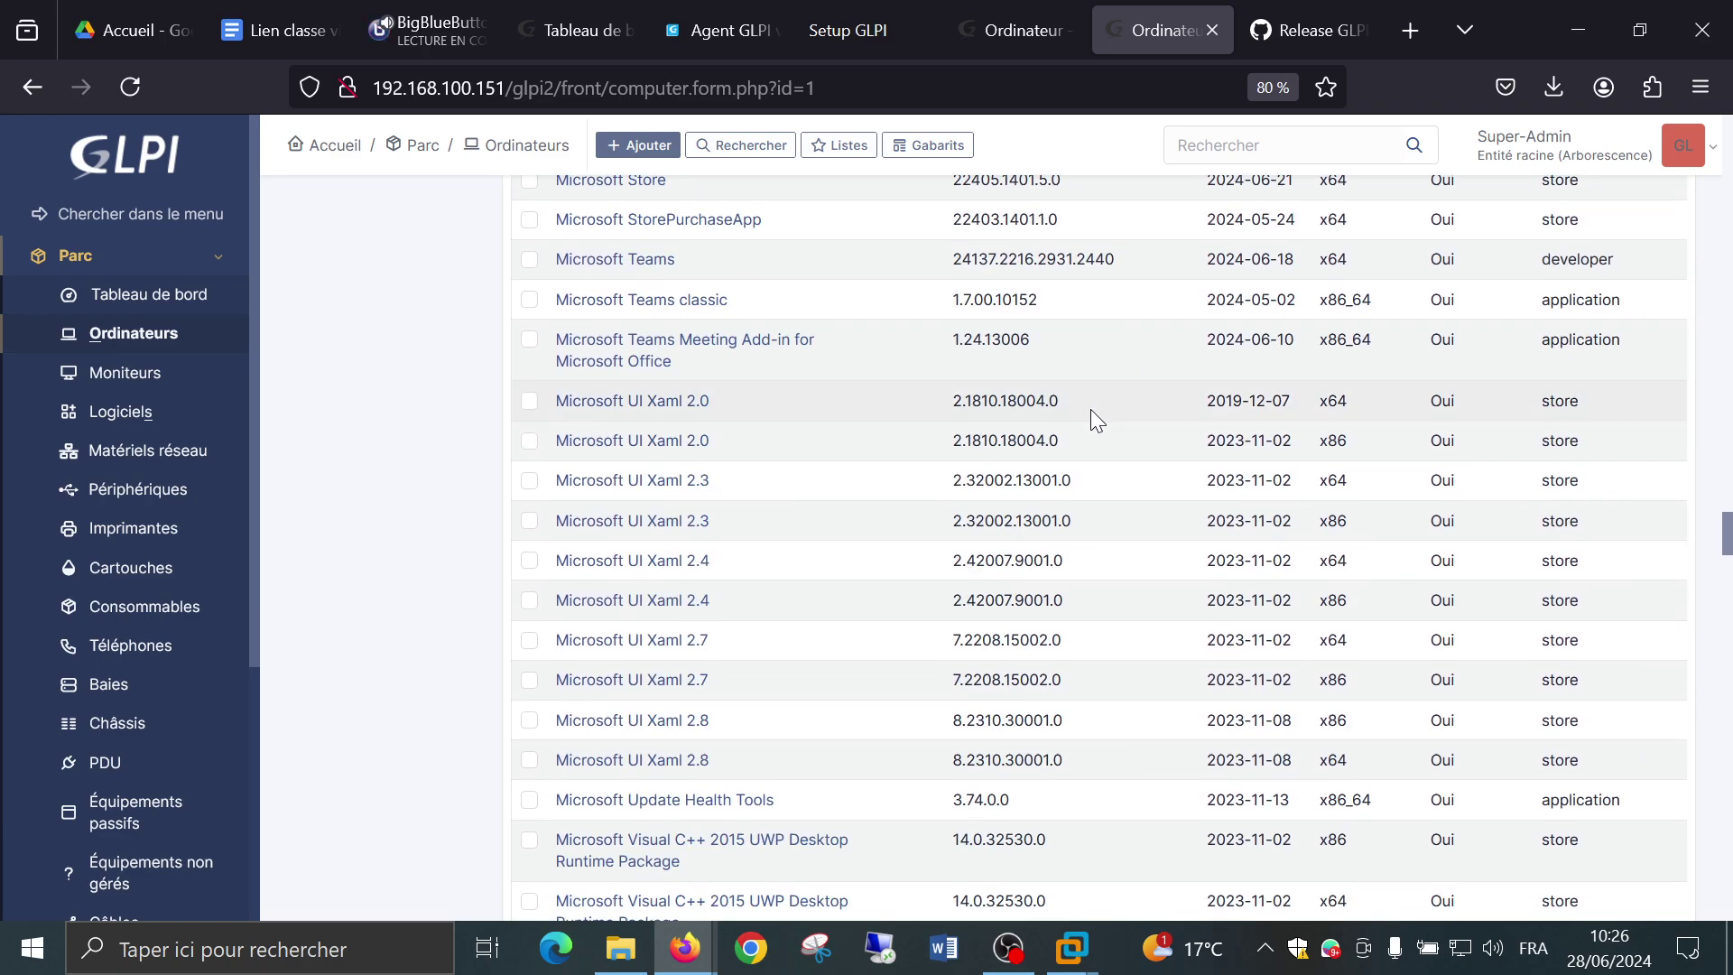
scroll(1091, 409, down, 20)
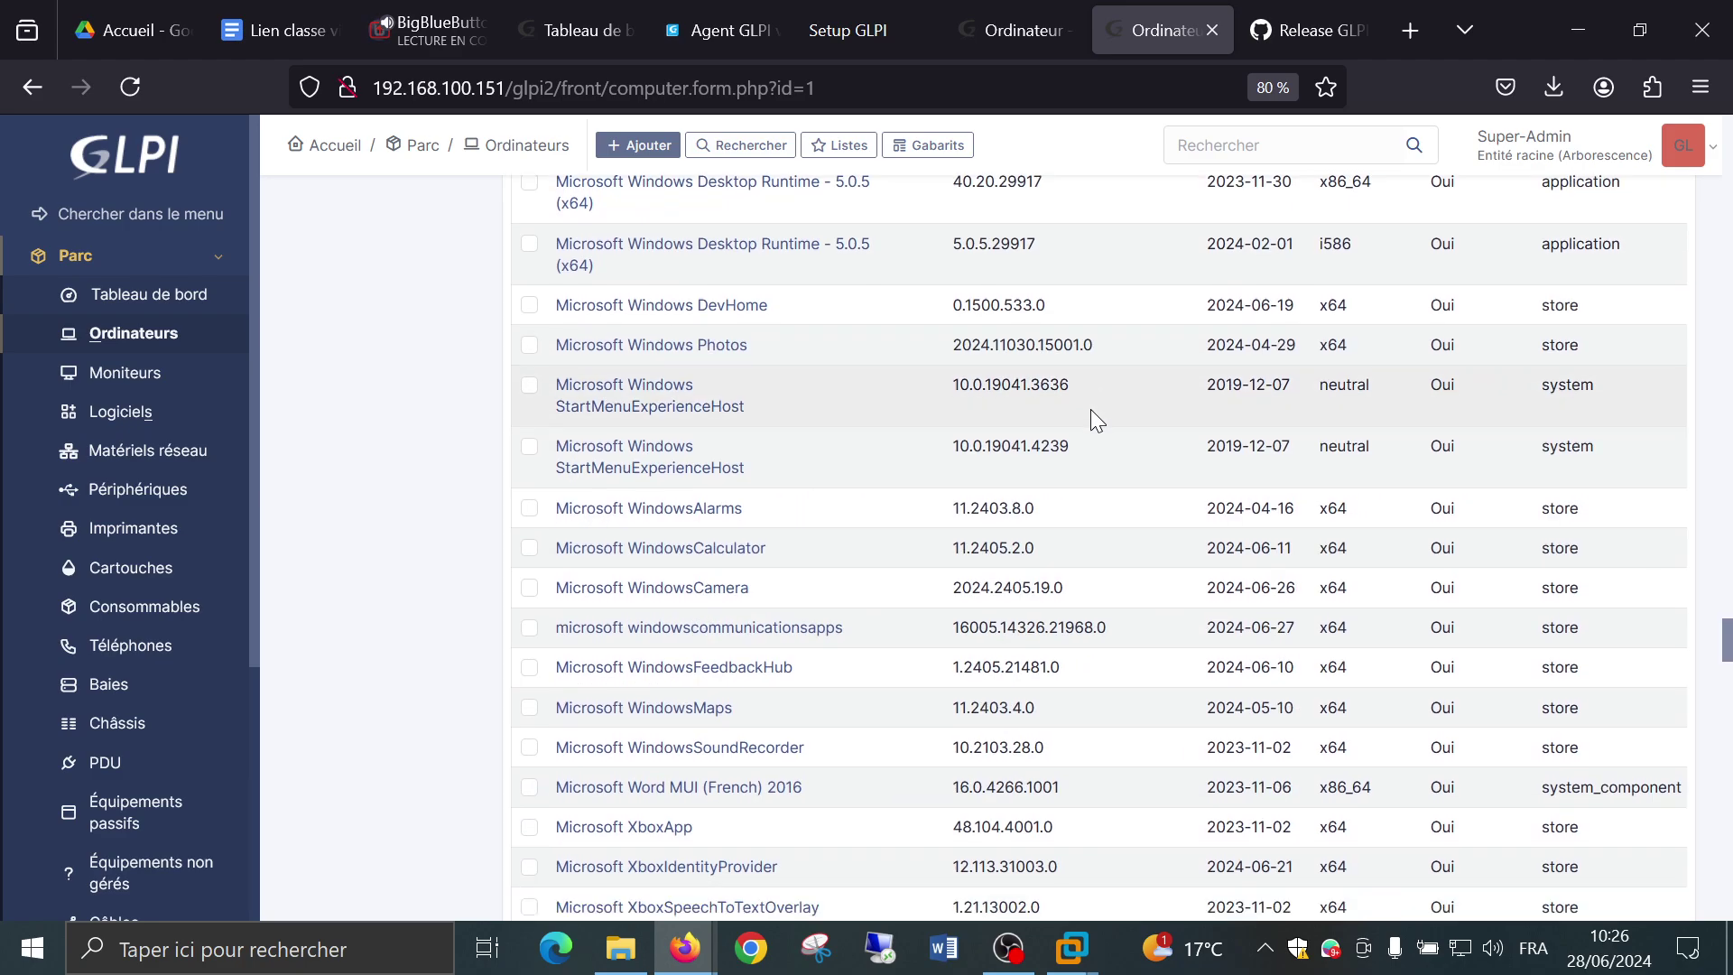
scroll(1090, 405, down, 20)
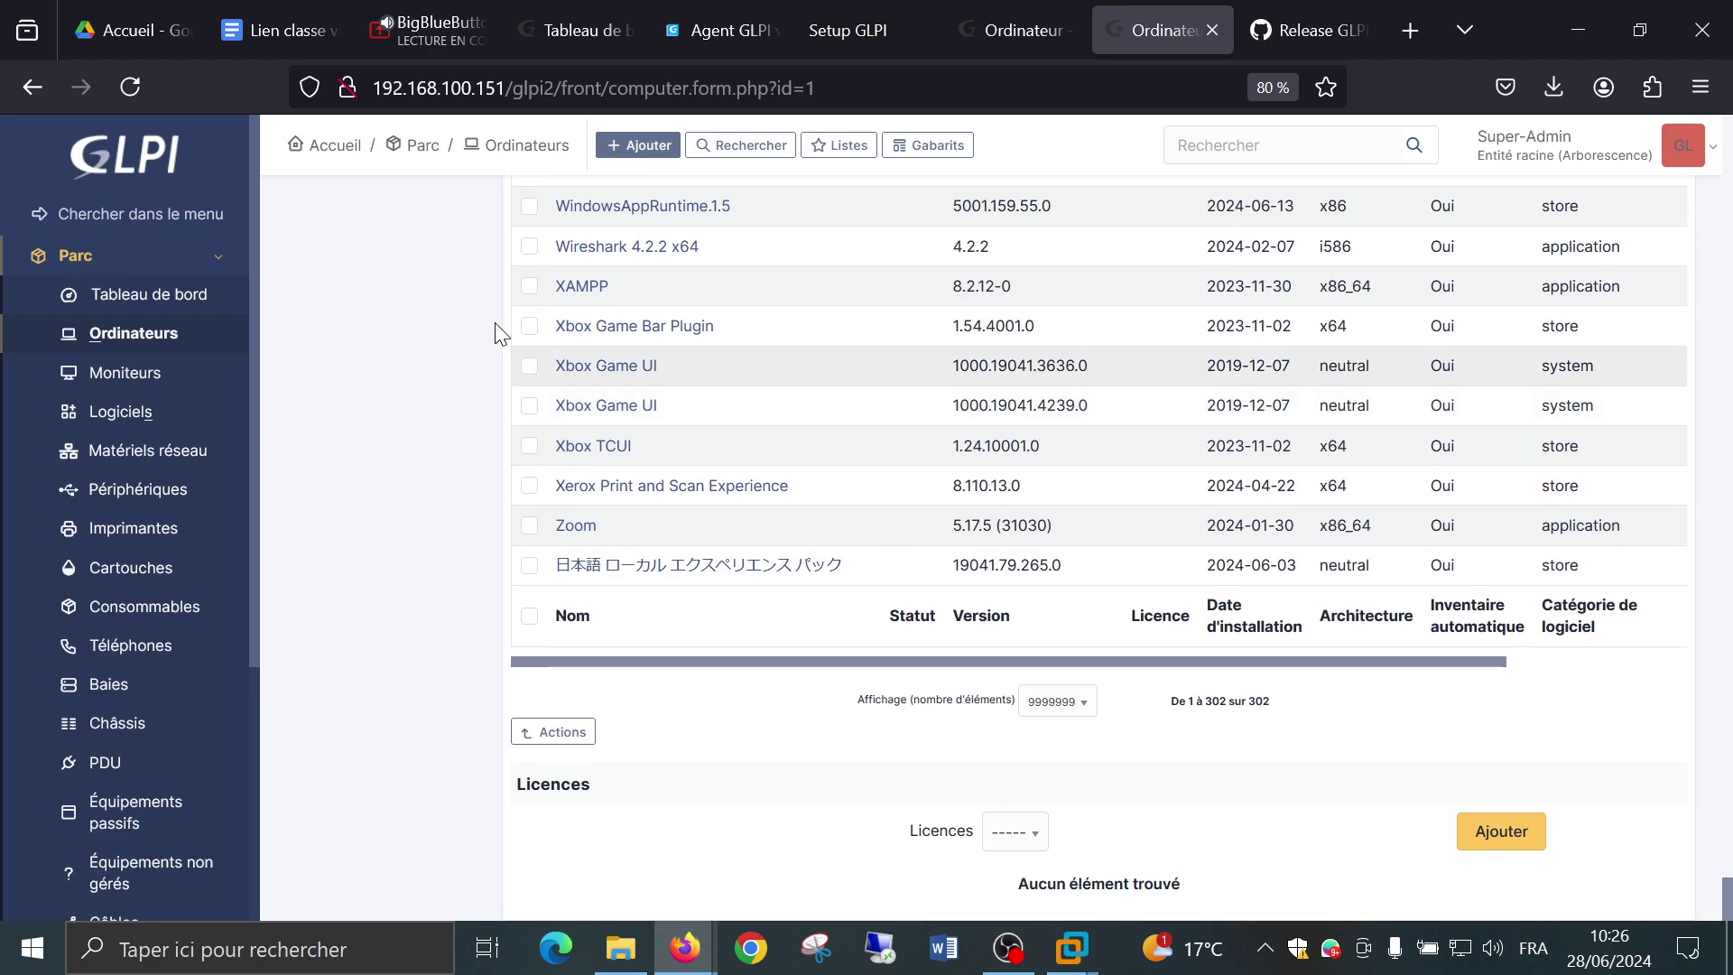
scroll(318, 258, up, 8)
scroll(317, 258, up, 20)
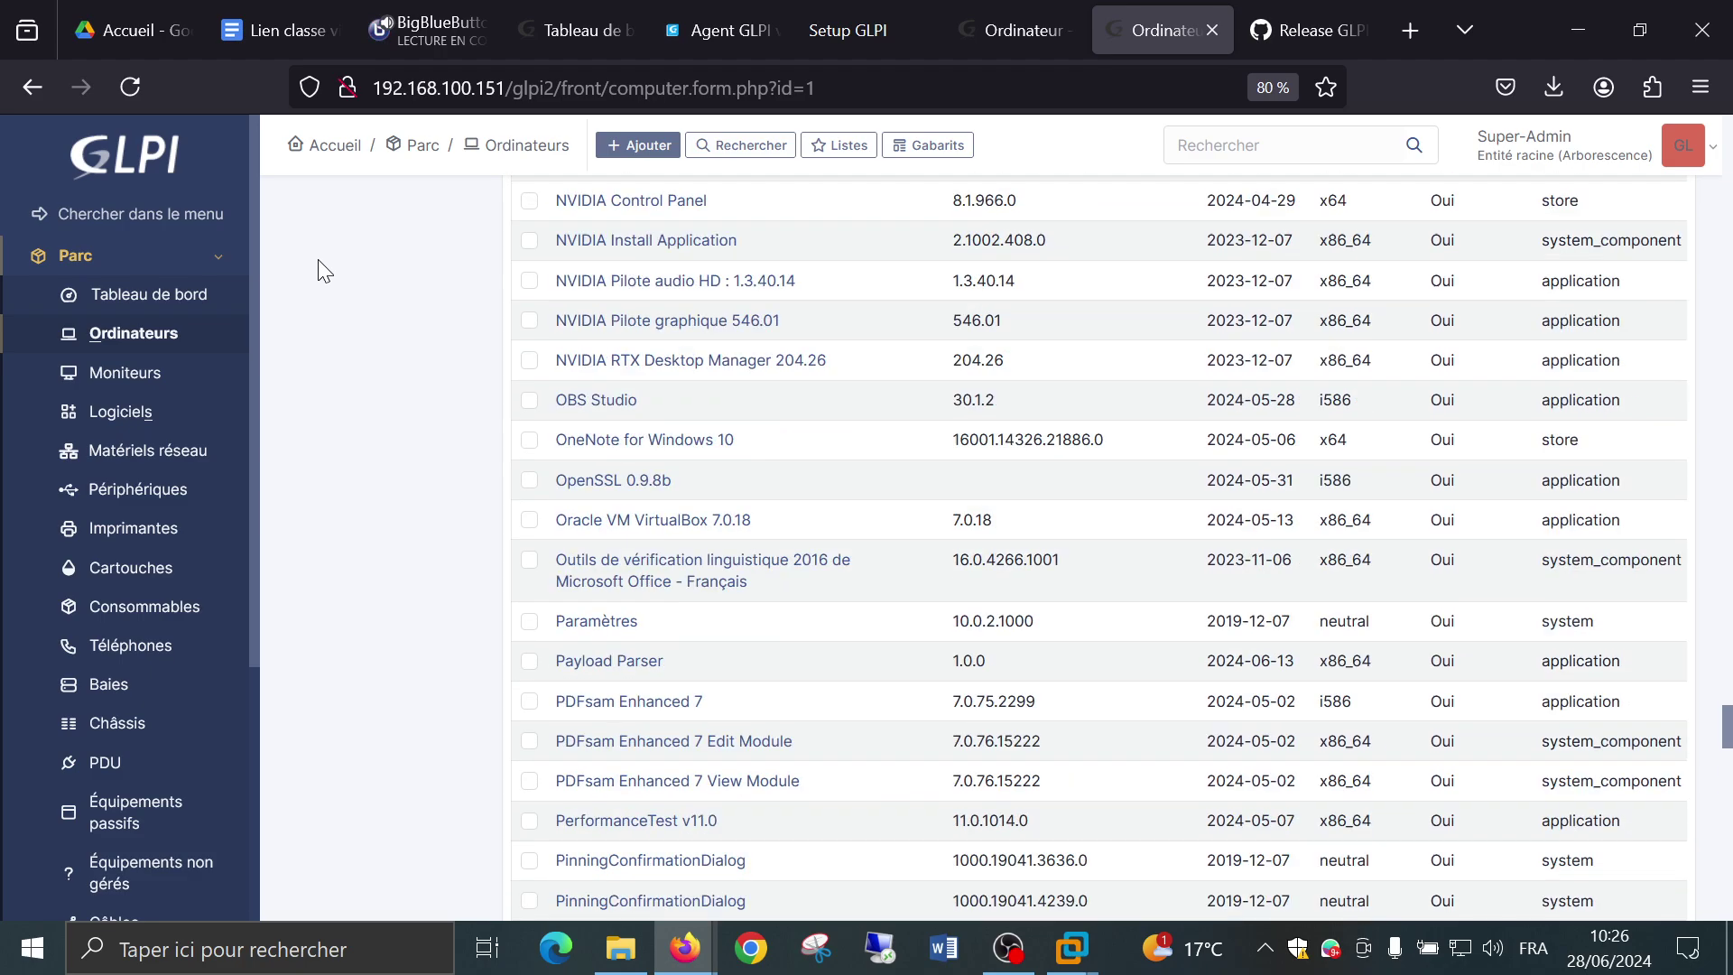
scroll(318, 258, up, 8)
scroll(318, 259, up, 15)
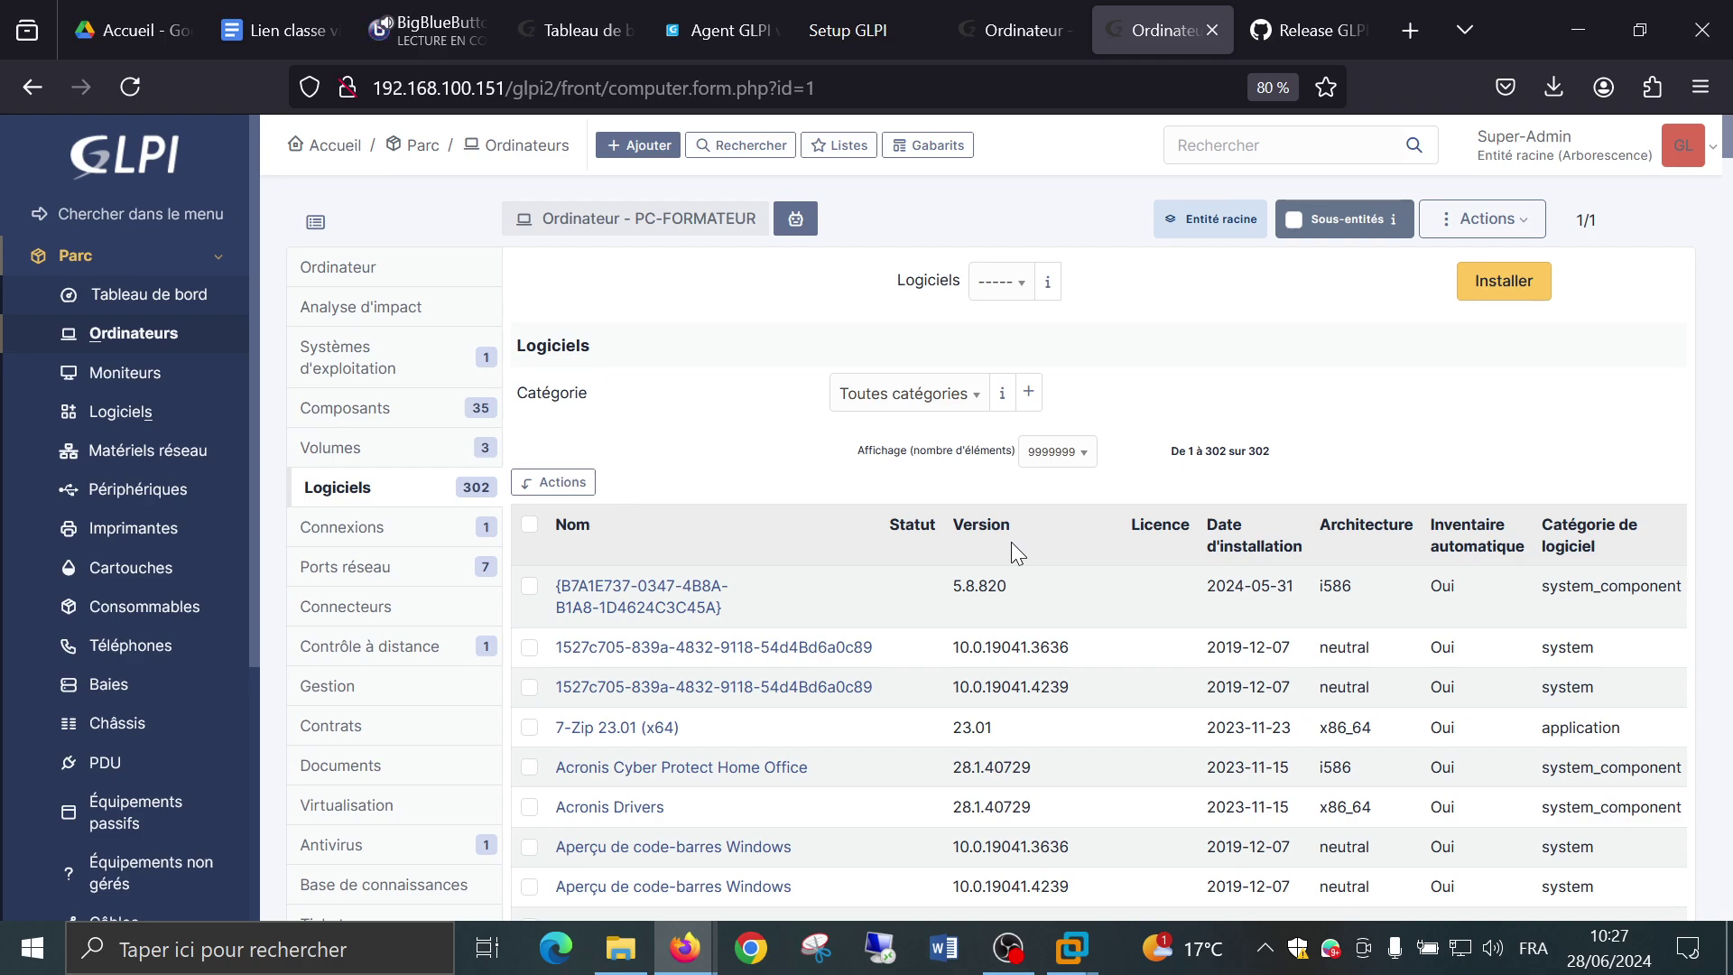
Show the Connexions tab with the automatically inventoried iPhone peripheral in the root entity.
click(370, 542)
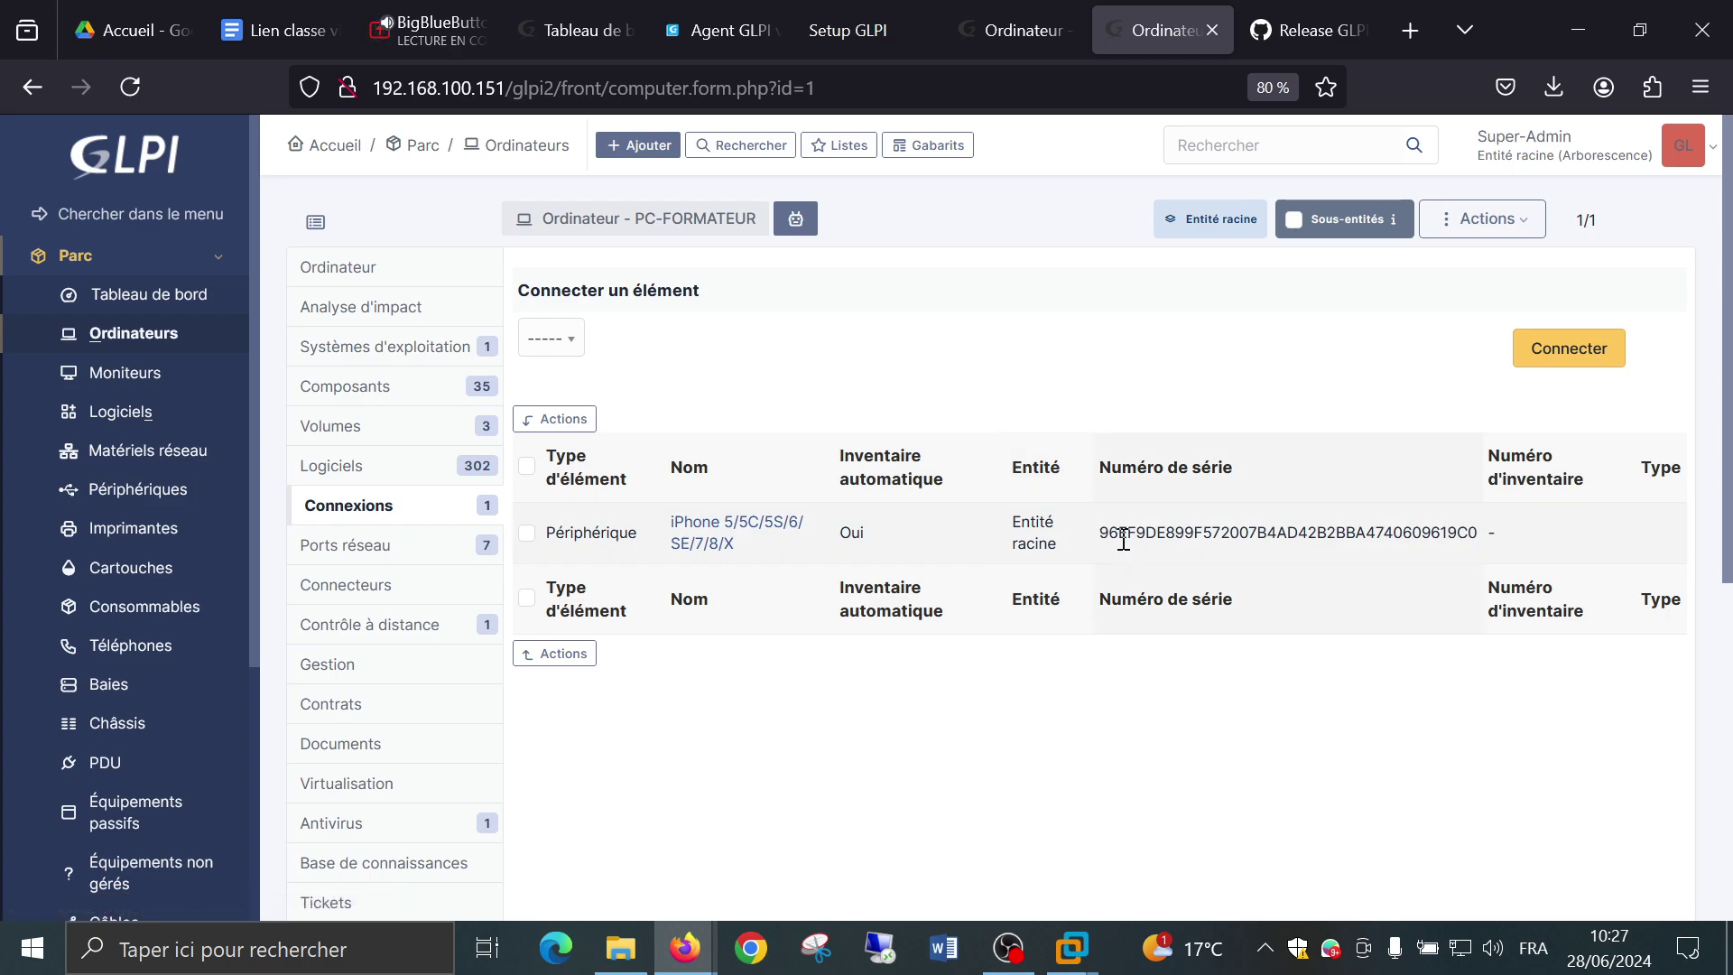
List the 7 network ports, peek at the Intel Ethernet port, then return to the list.
click(365, 557)
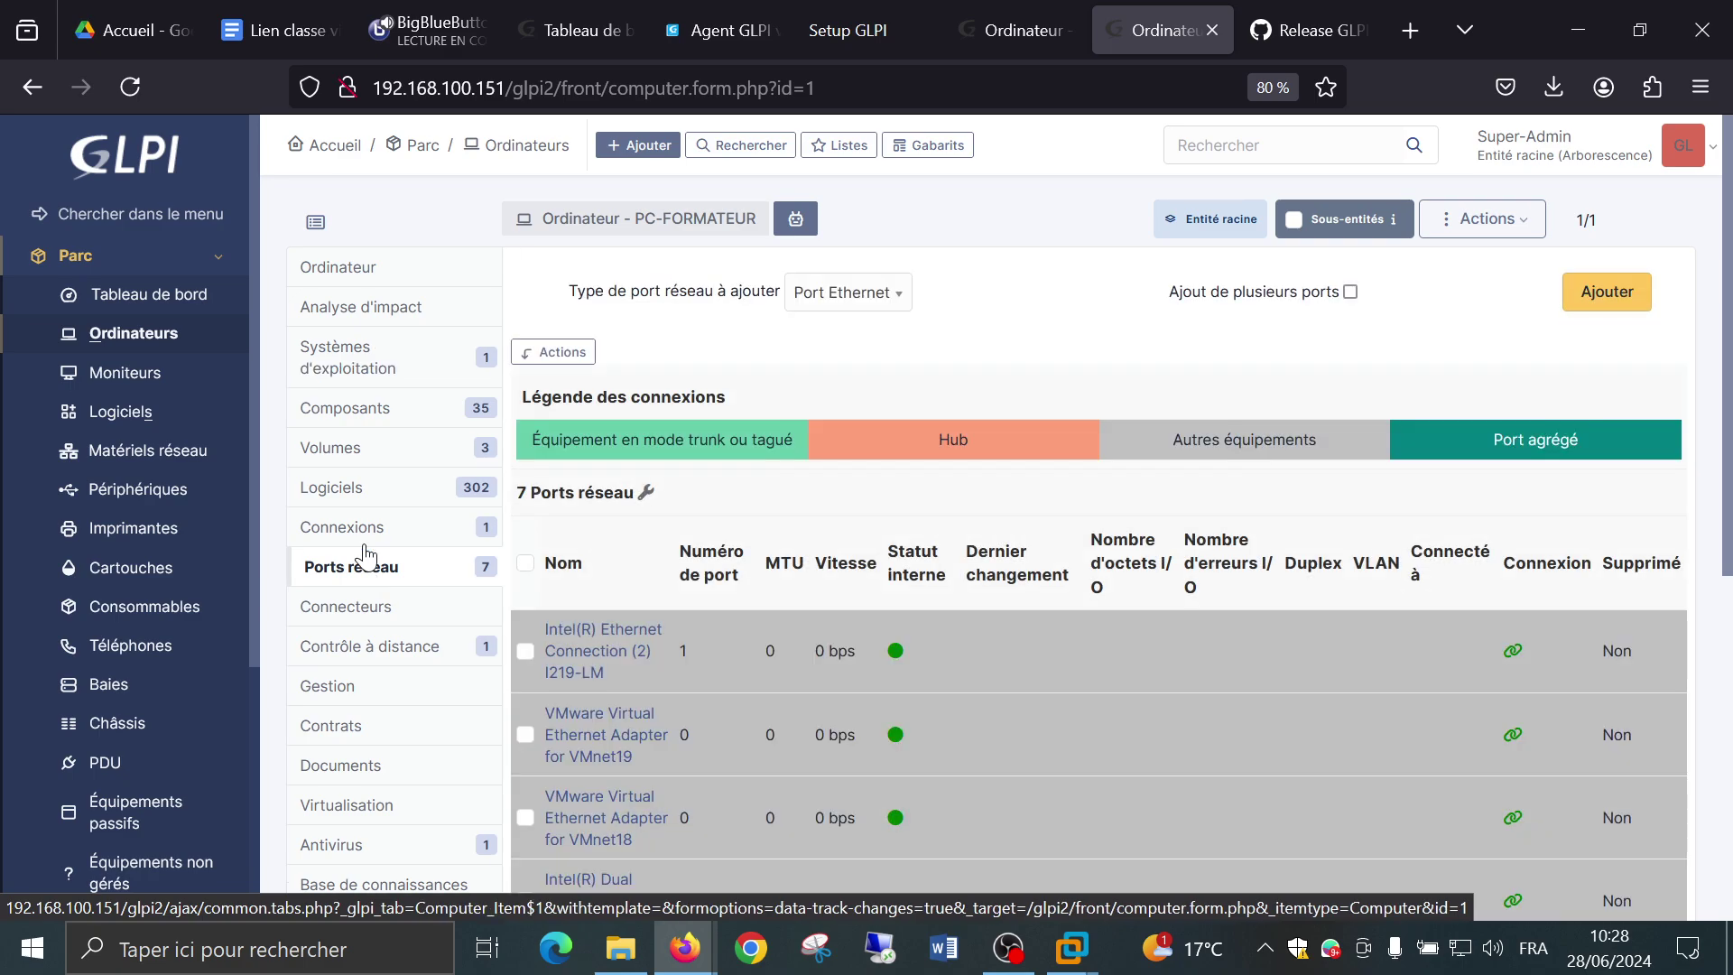
scroll(1153, 555, down, 2)
scroll(1152, 555, down, 3)
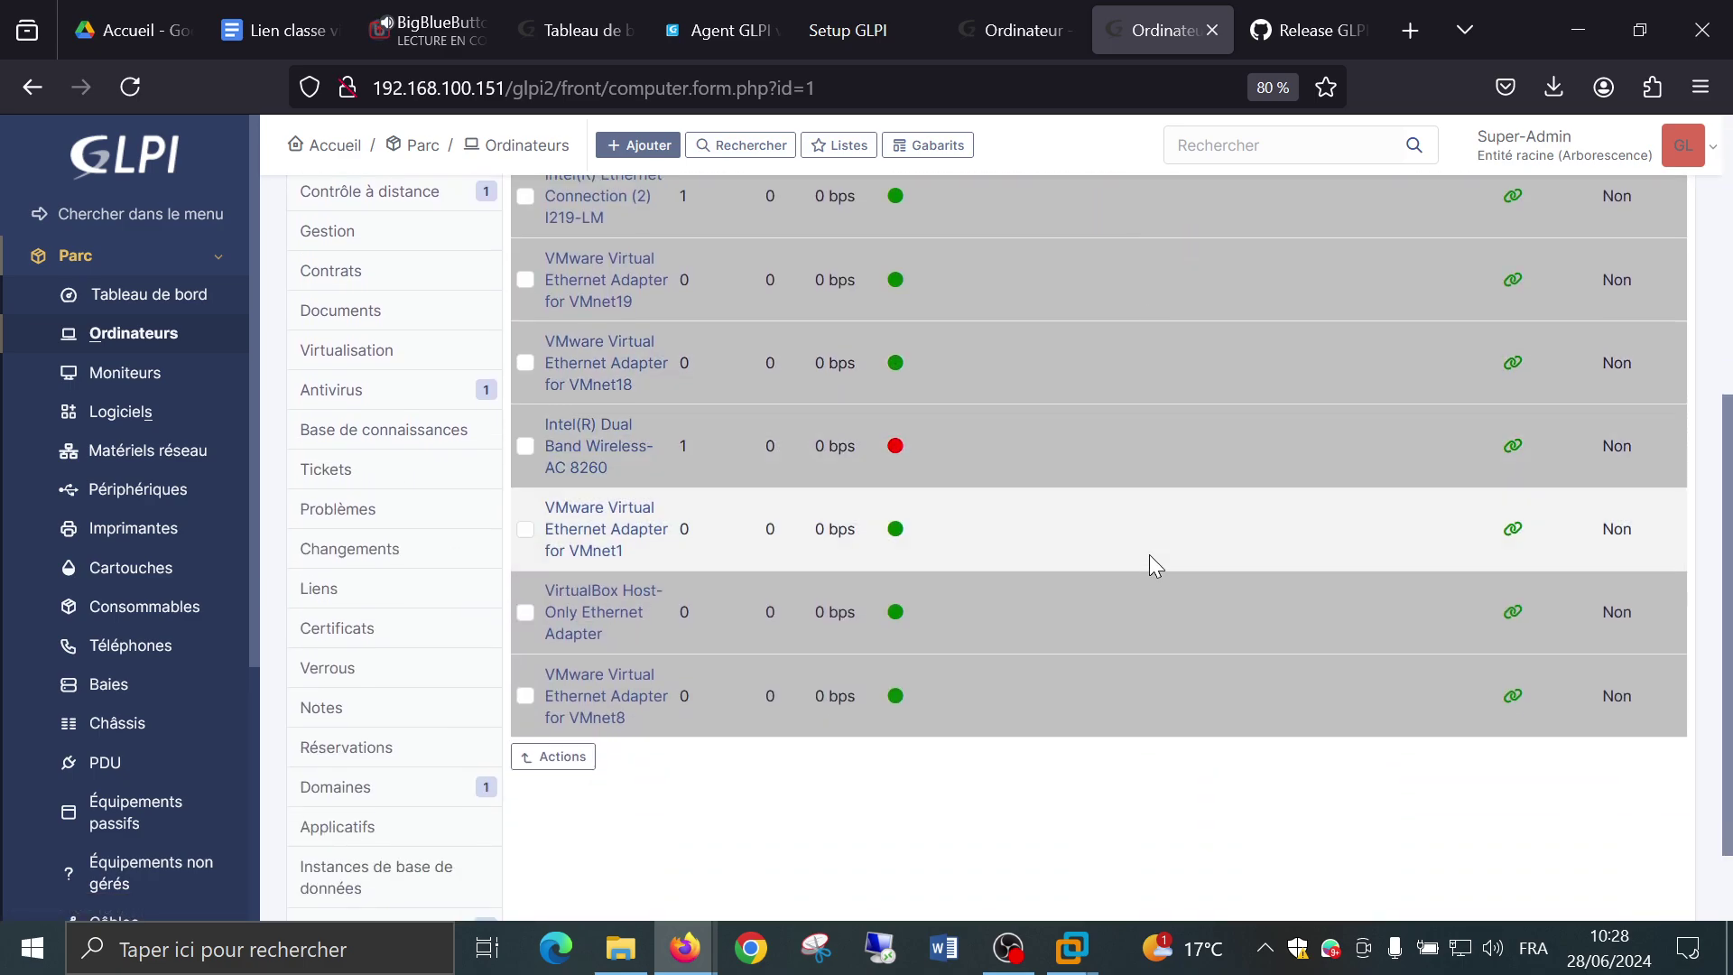
scroll(1150, 554, up, 1)
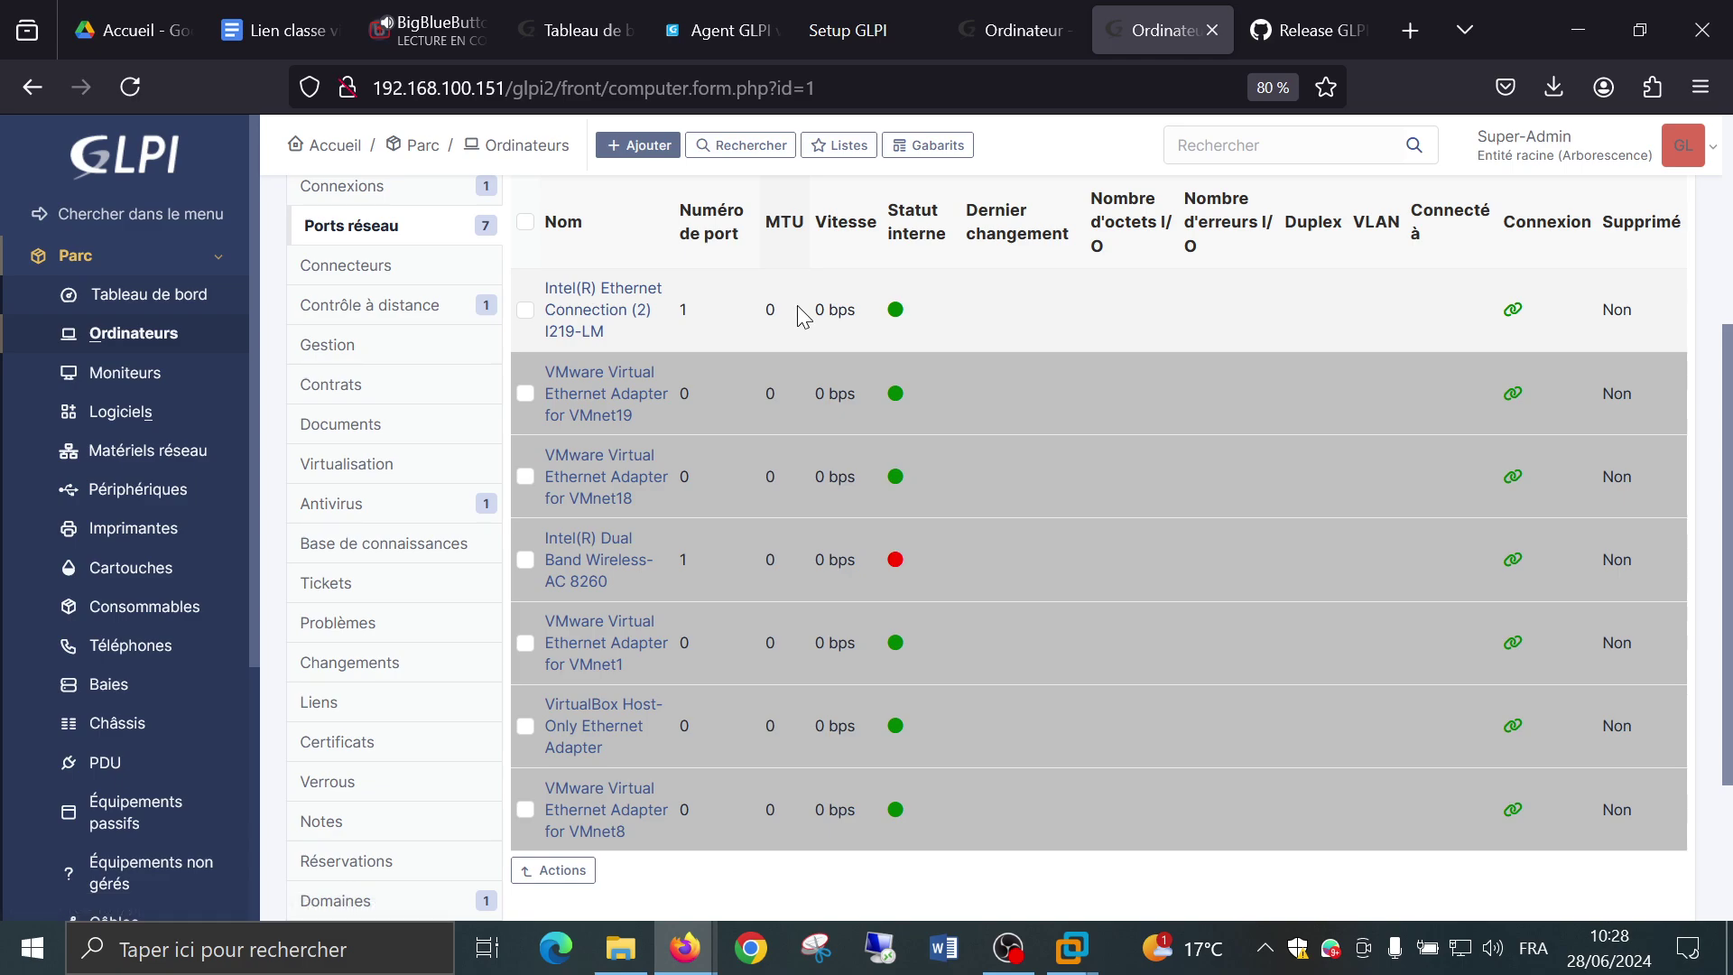
click(603, 313)
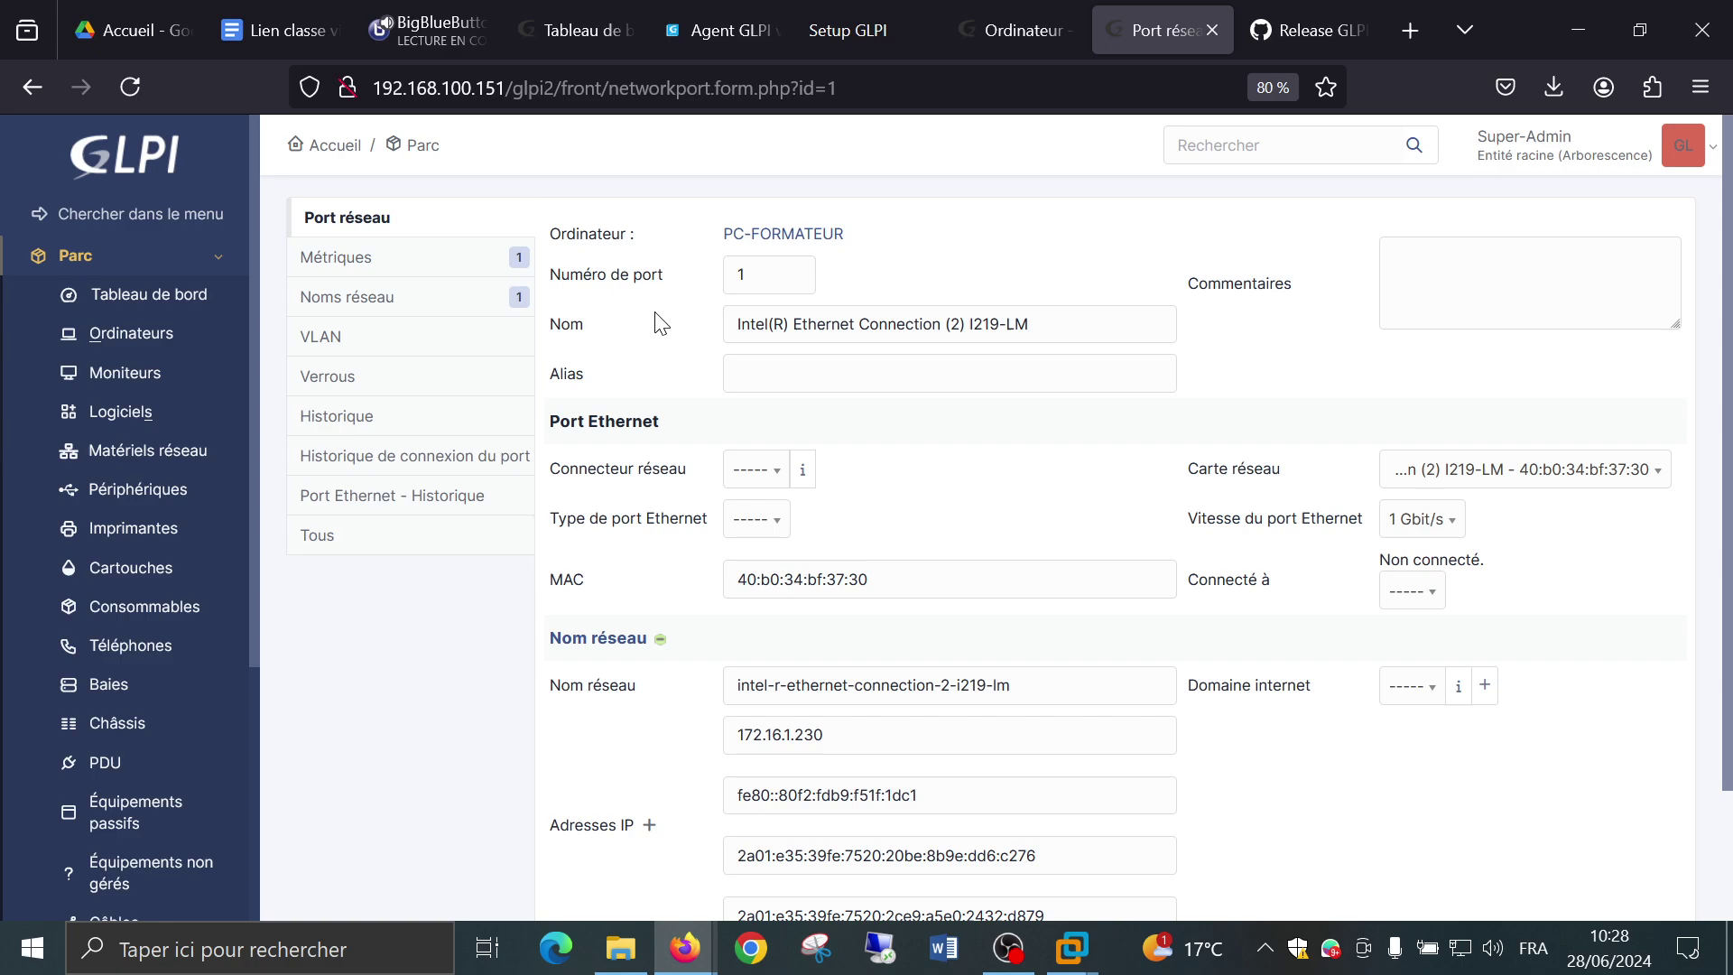
click(32, 87)
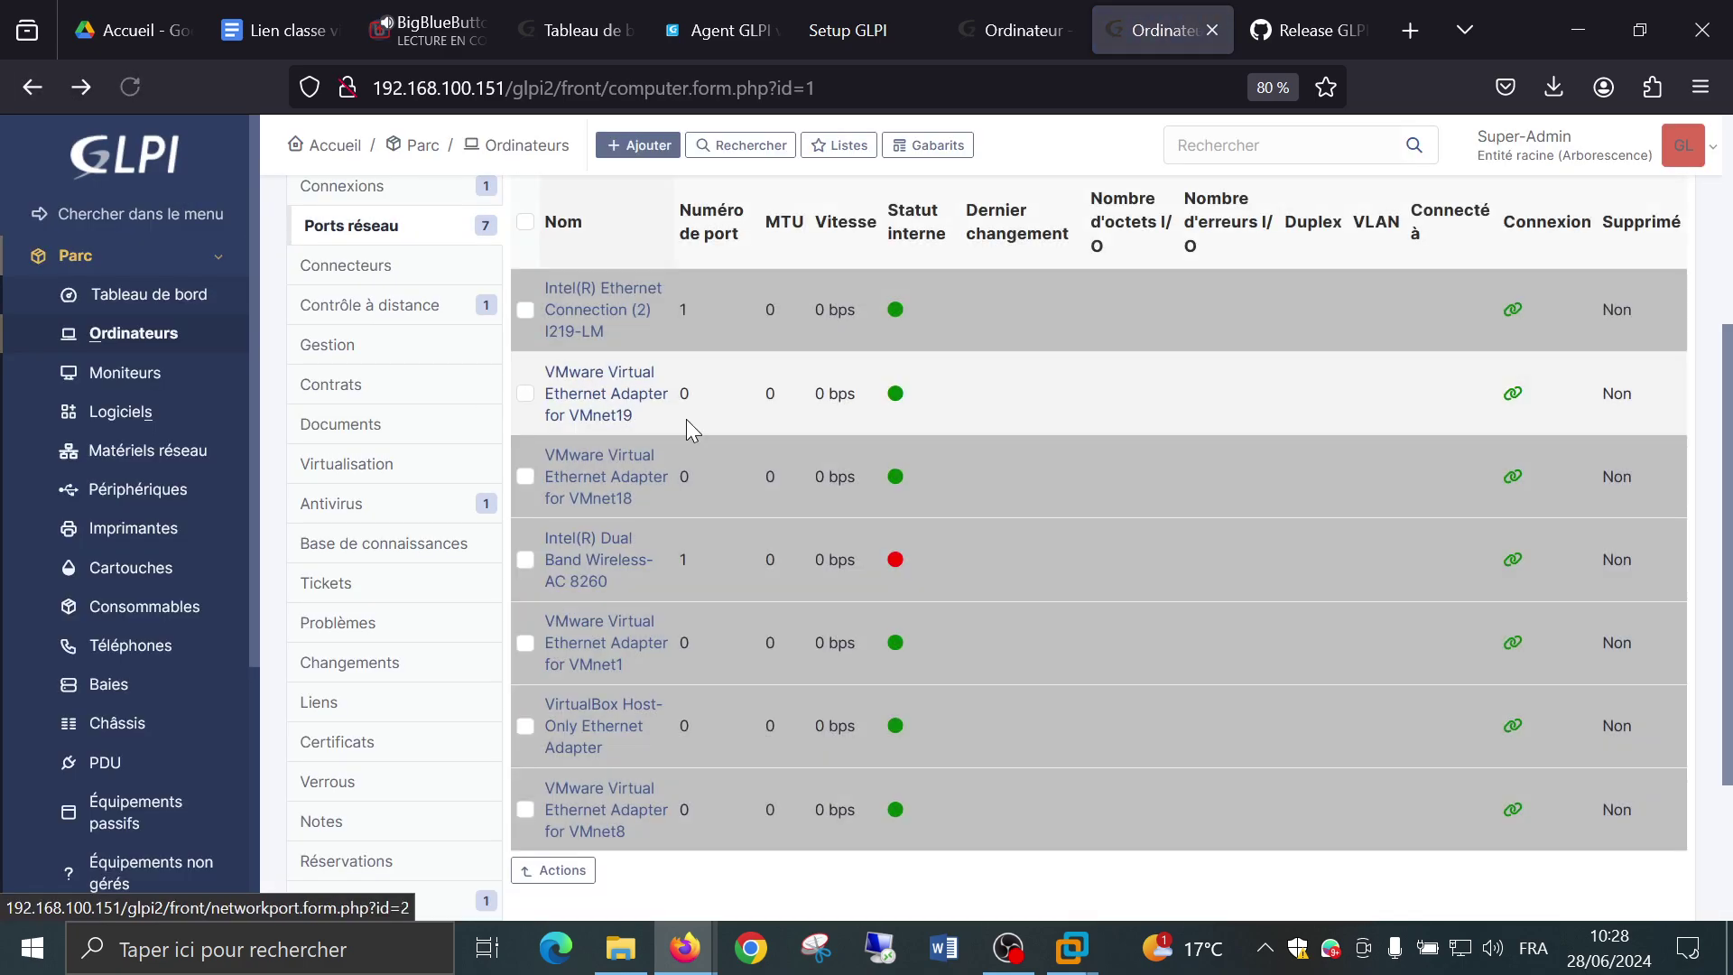
scroll(1131, 360, down, 2)
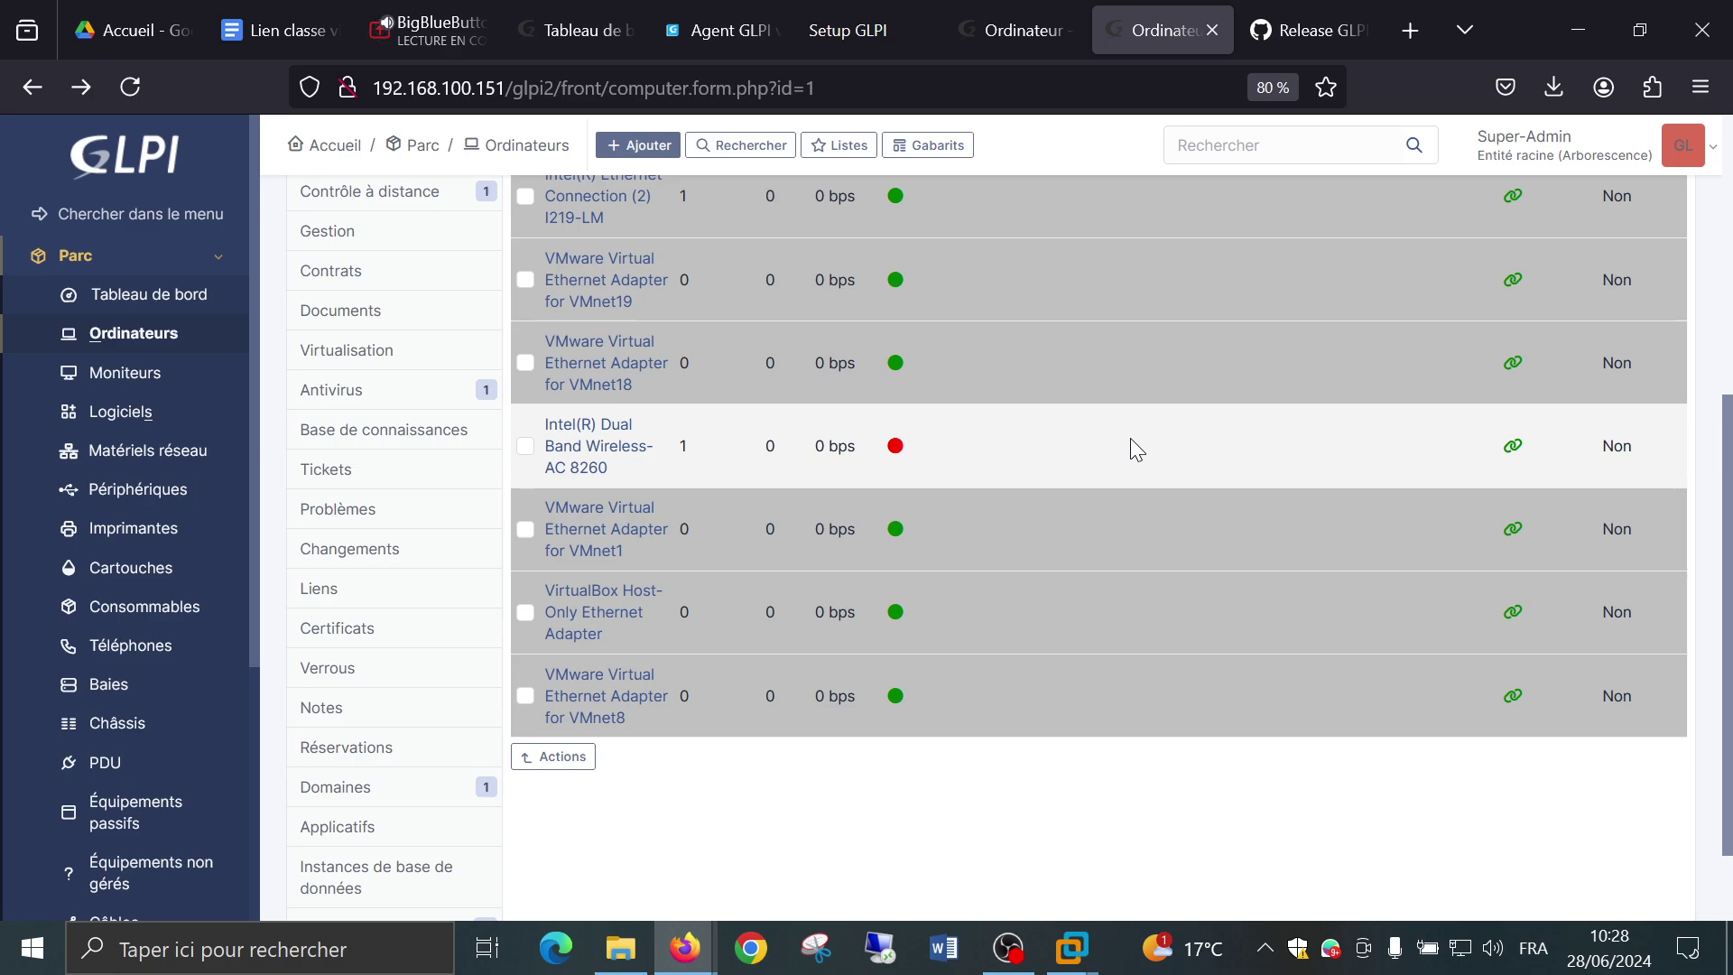
scroll(1130, 437, up, 2)
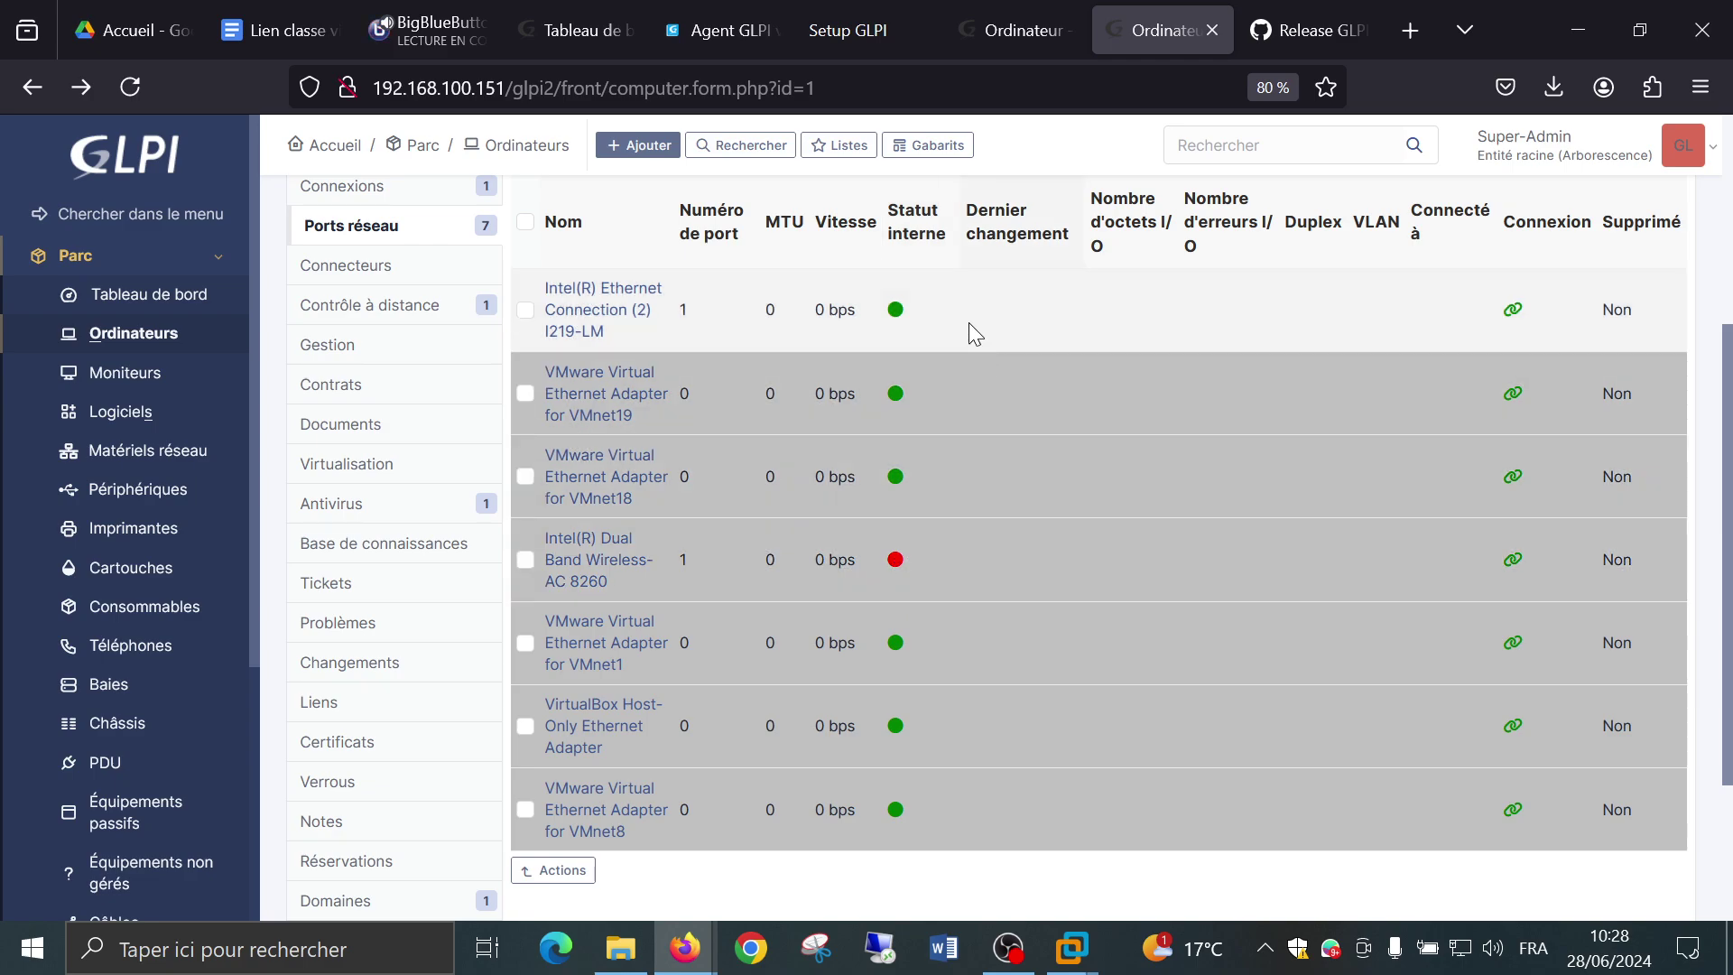
Open the Intel I219-LM port details: 1 Gbit/s speed, IPv4 172.16.1.230 and three IPv6 addresses.
click(574, 322)
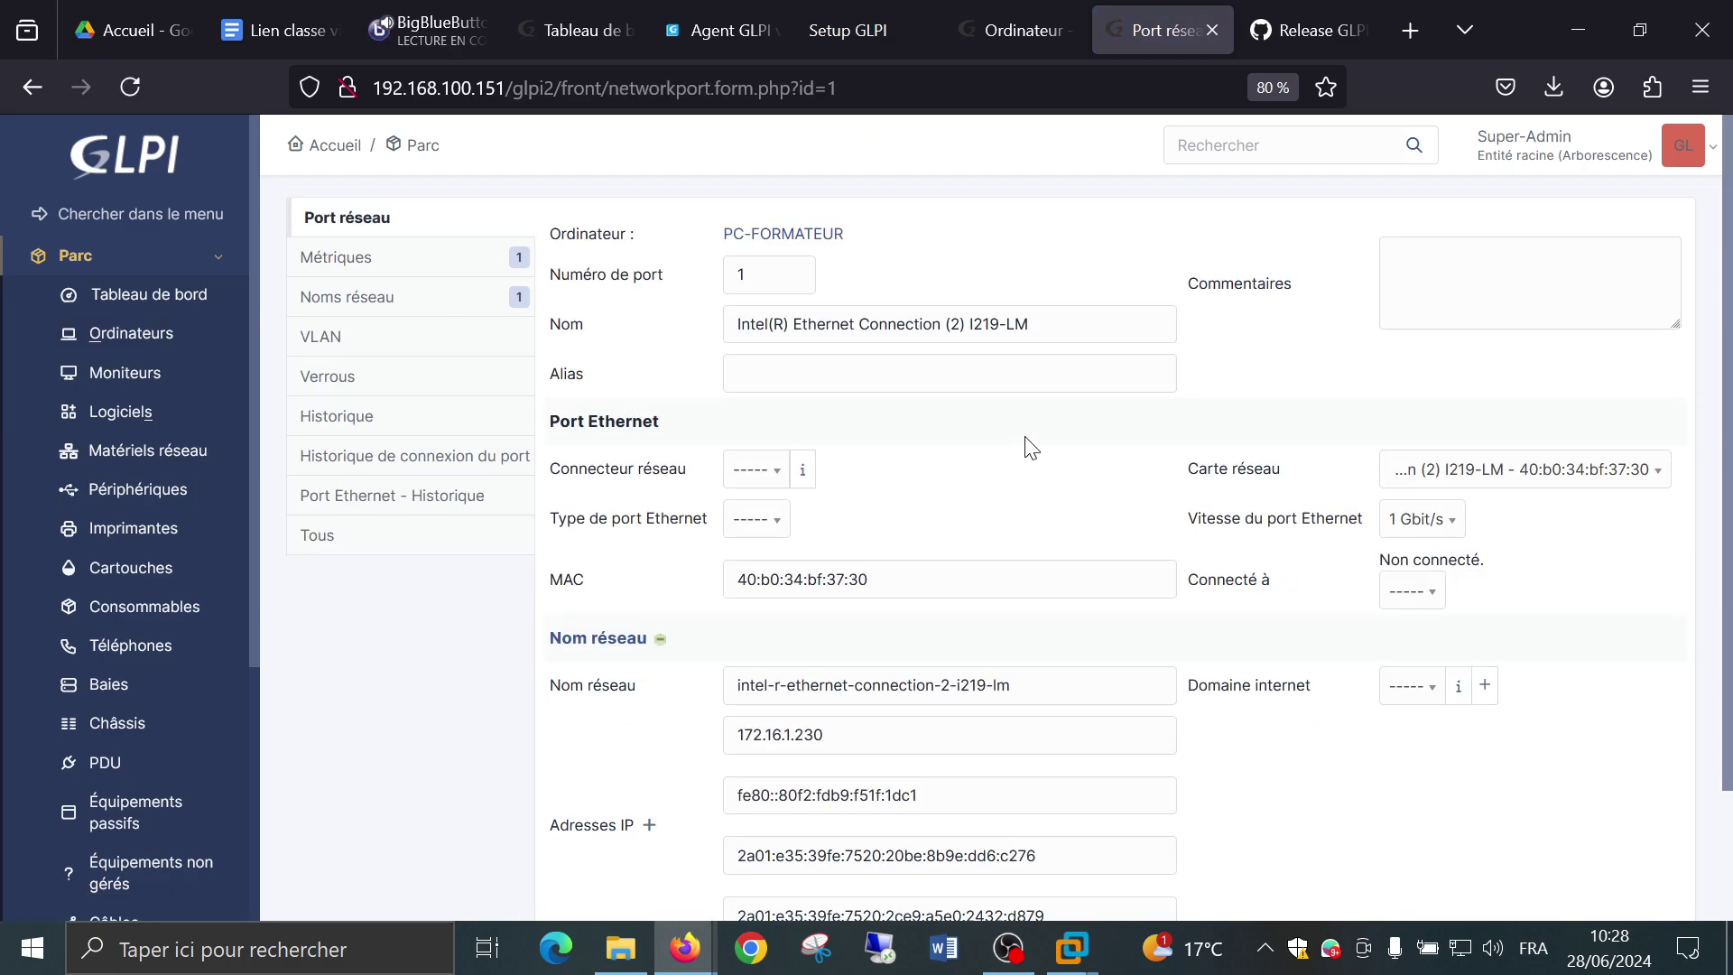
scroll(1030, 447, down, 2)
click(1439, 414)
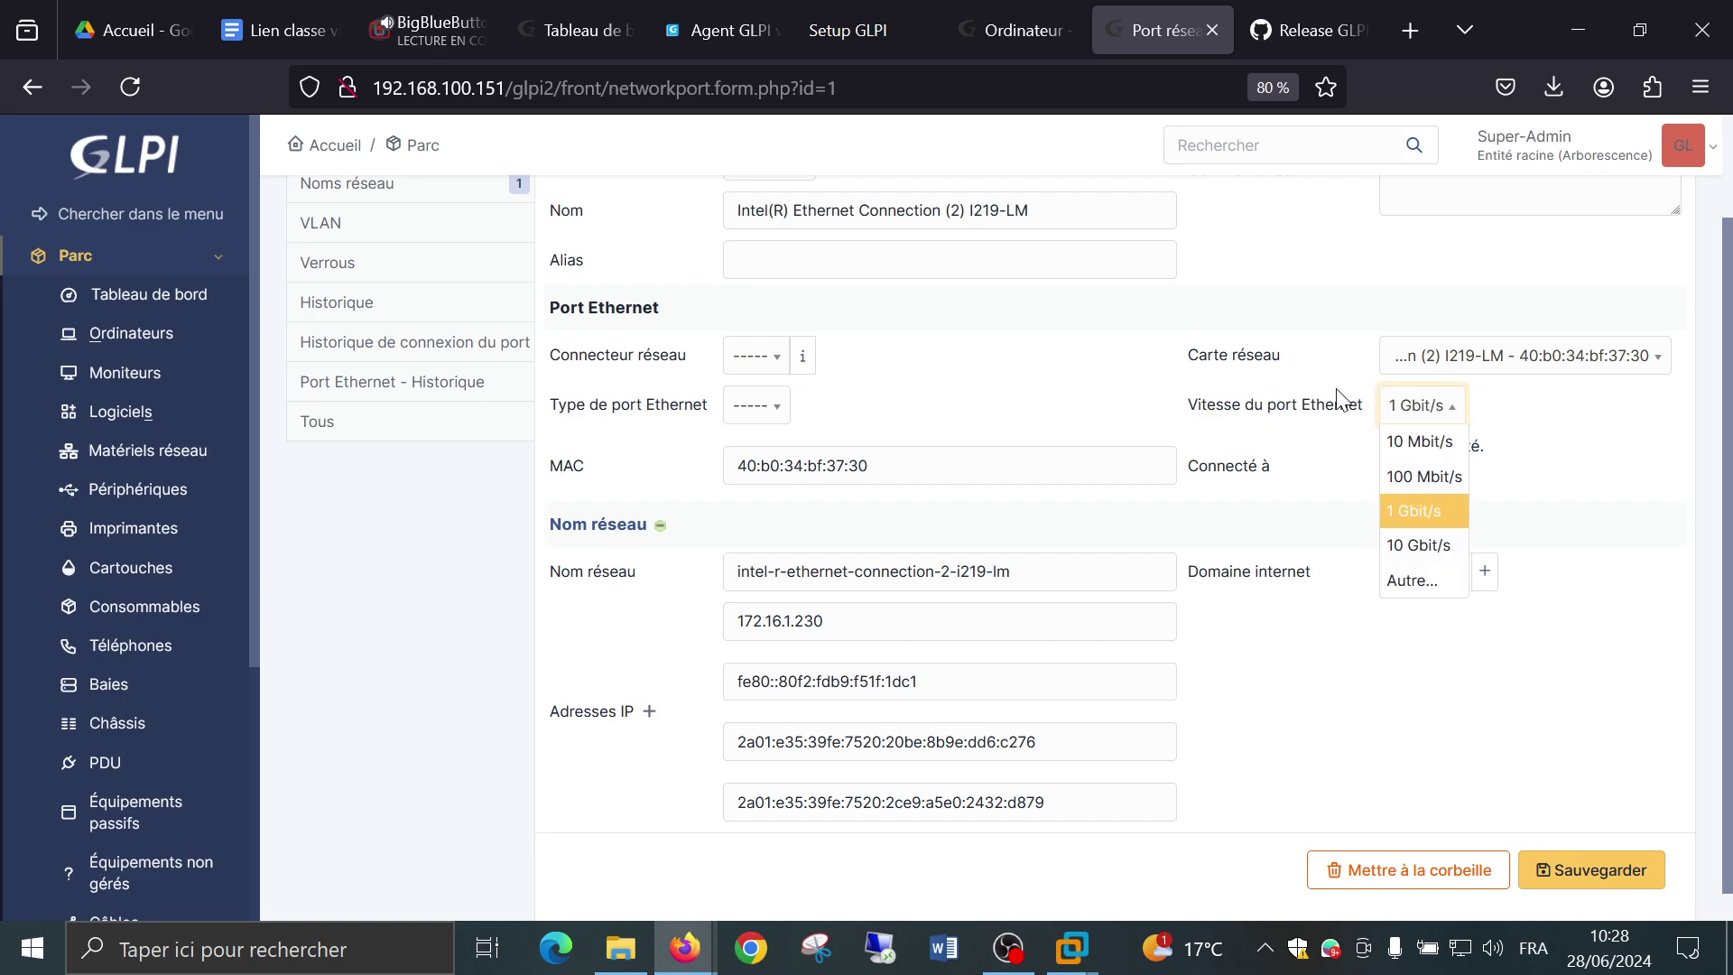
click(1329, 400)
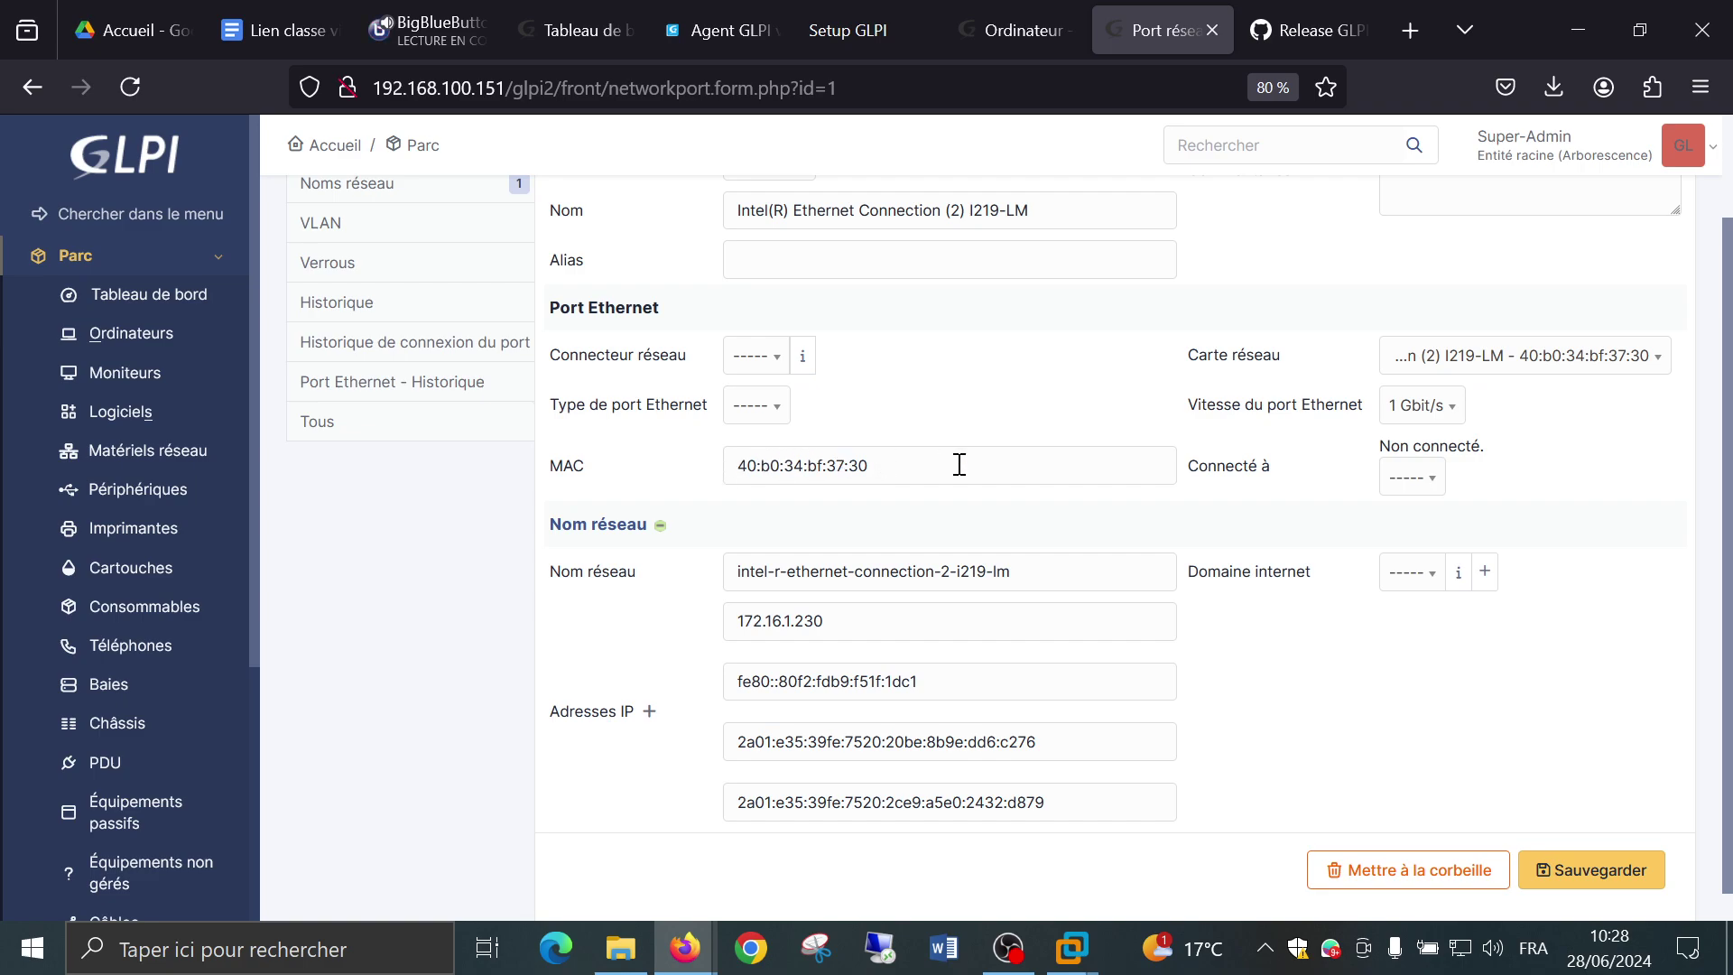
scroll(973, 464, down, 1)
scroll(974, 464, down, 1)
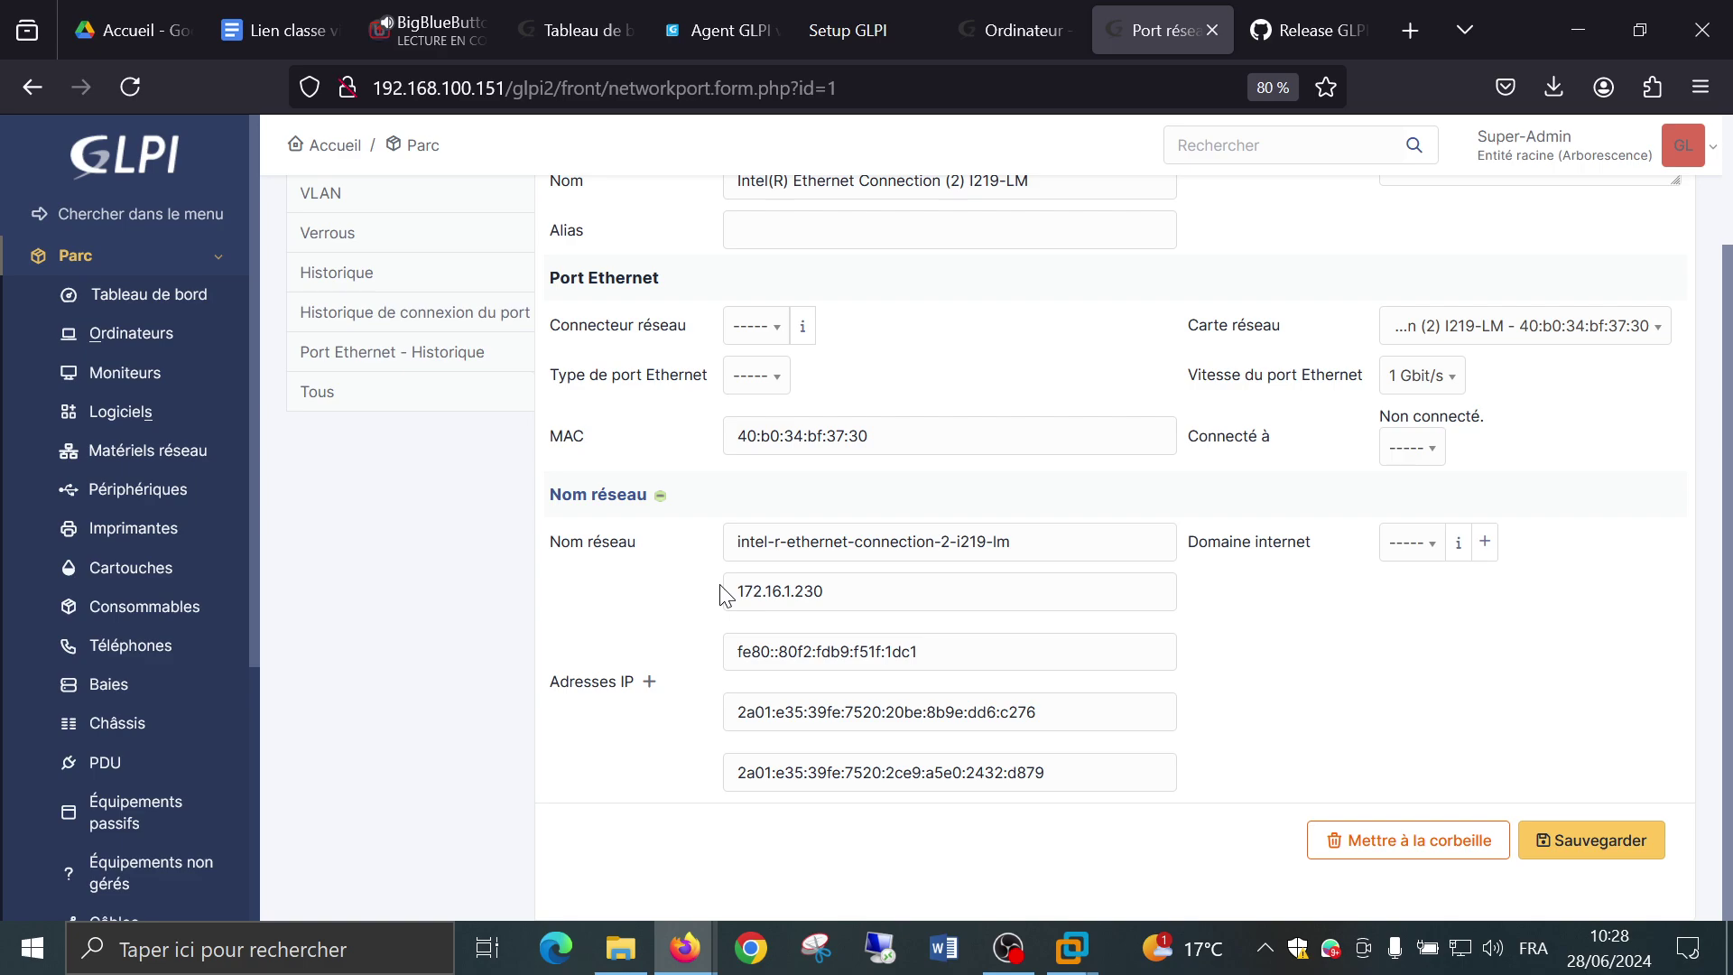
Launch the Command Prompt via search and run ipconfig to view the PC's IP configuration.
click(415, 959)
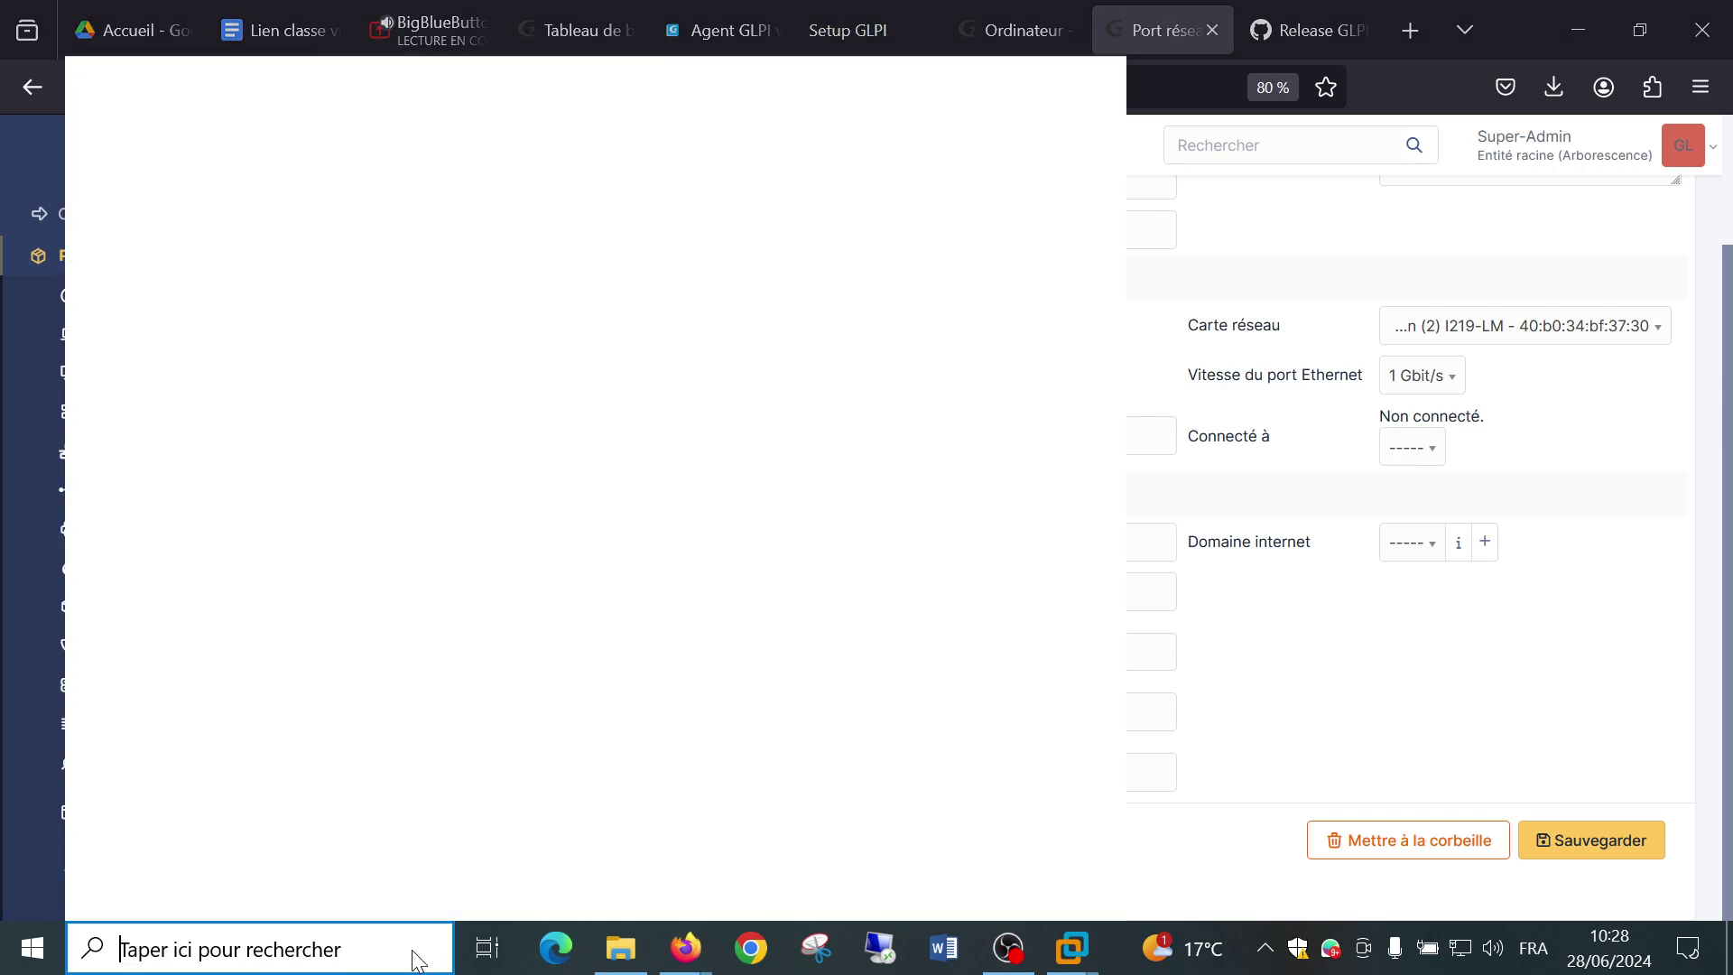
text(cmd)
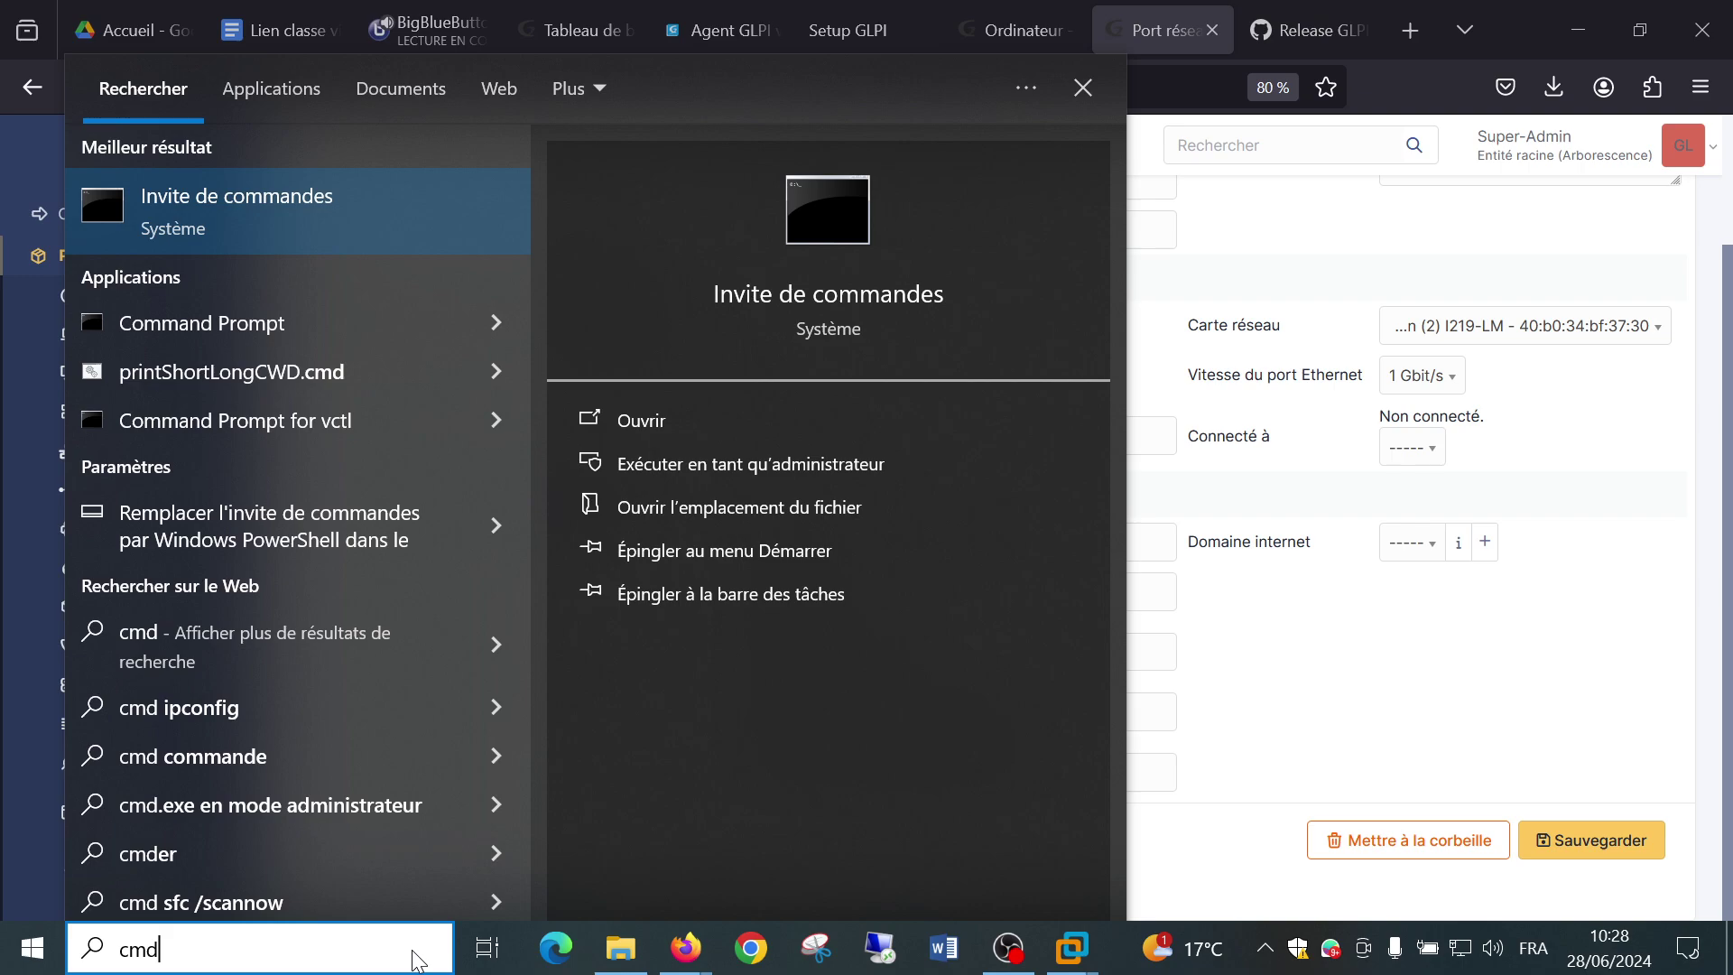
key(Return)
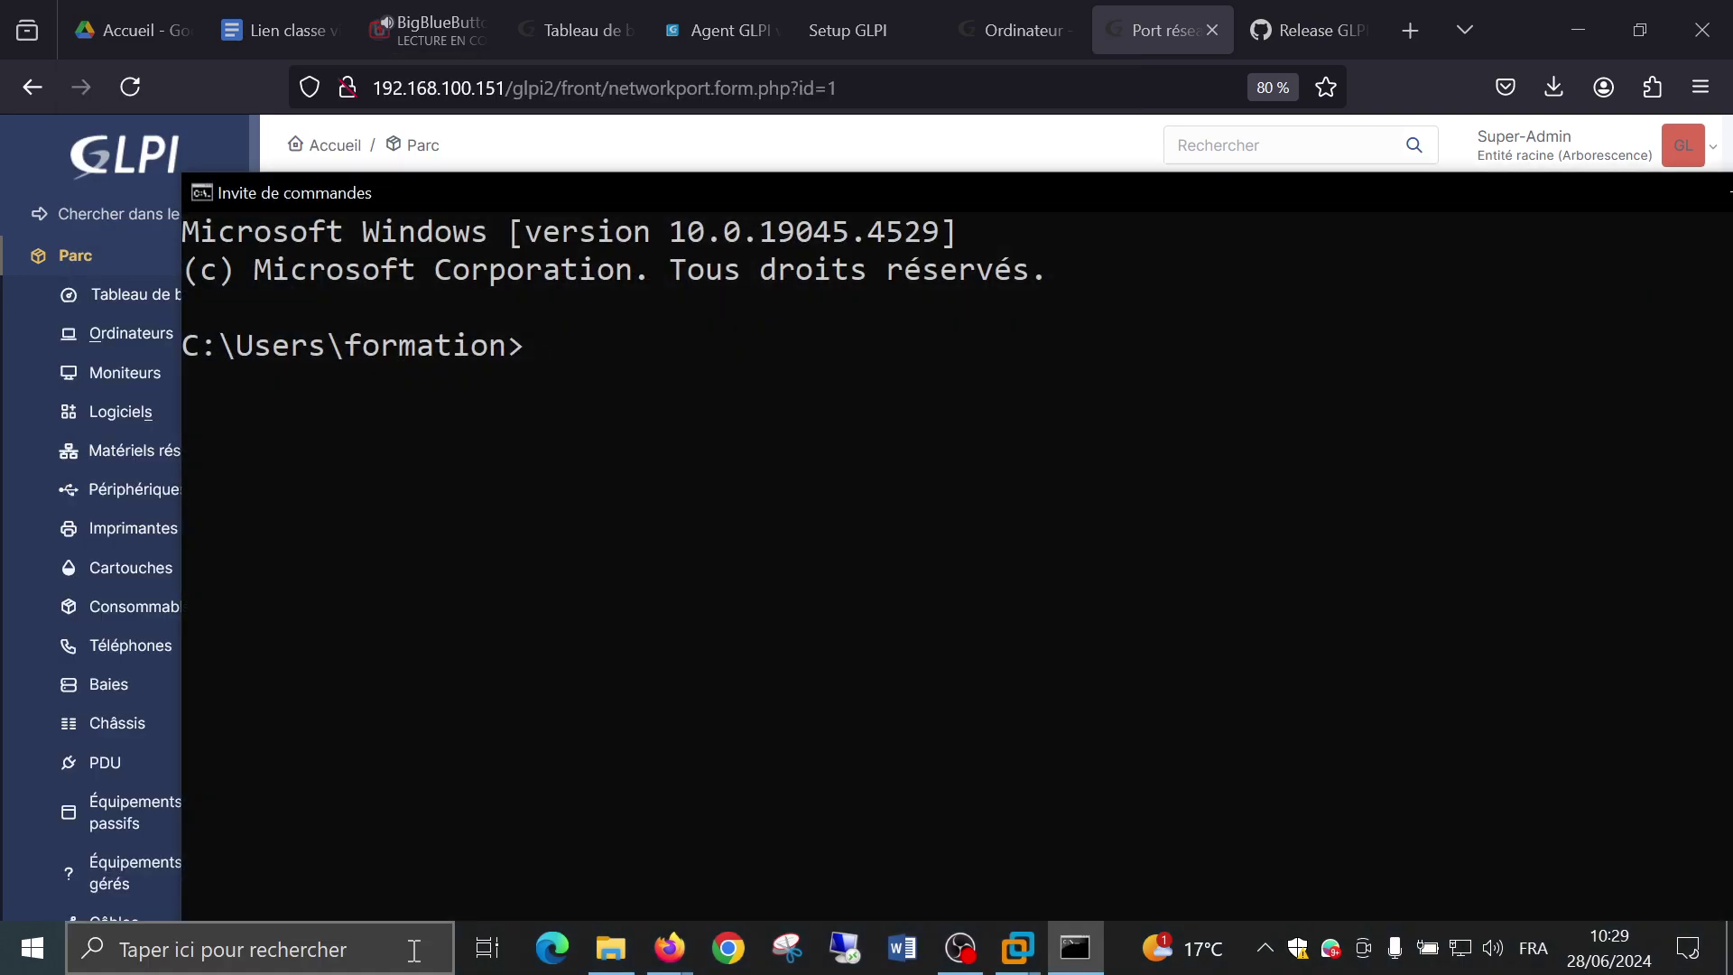
text(ipconfig)
key(Return)
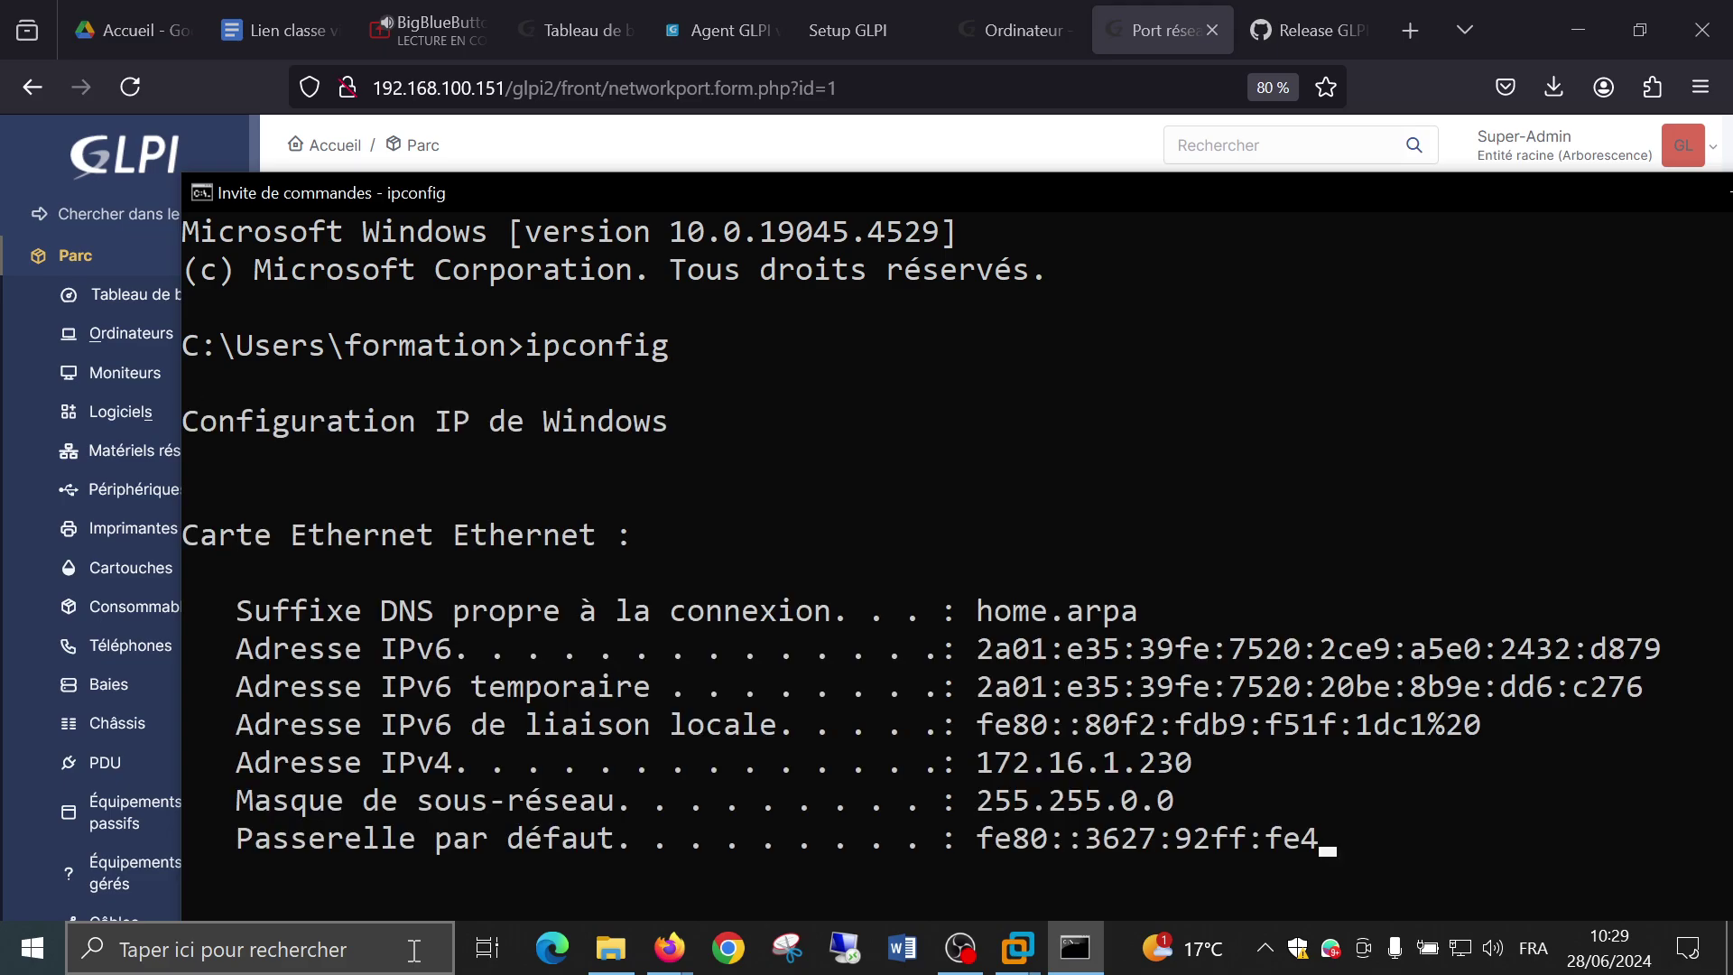
scroll(854, 731, up, 12)
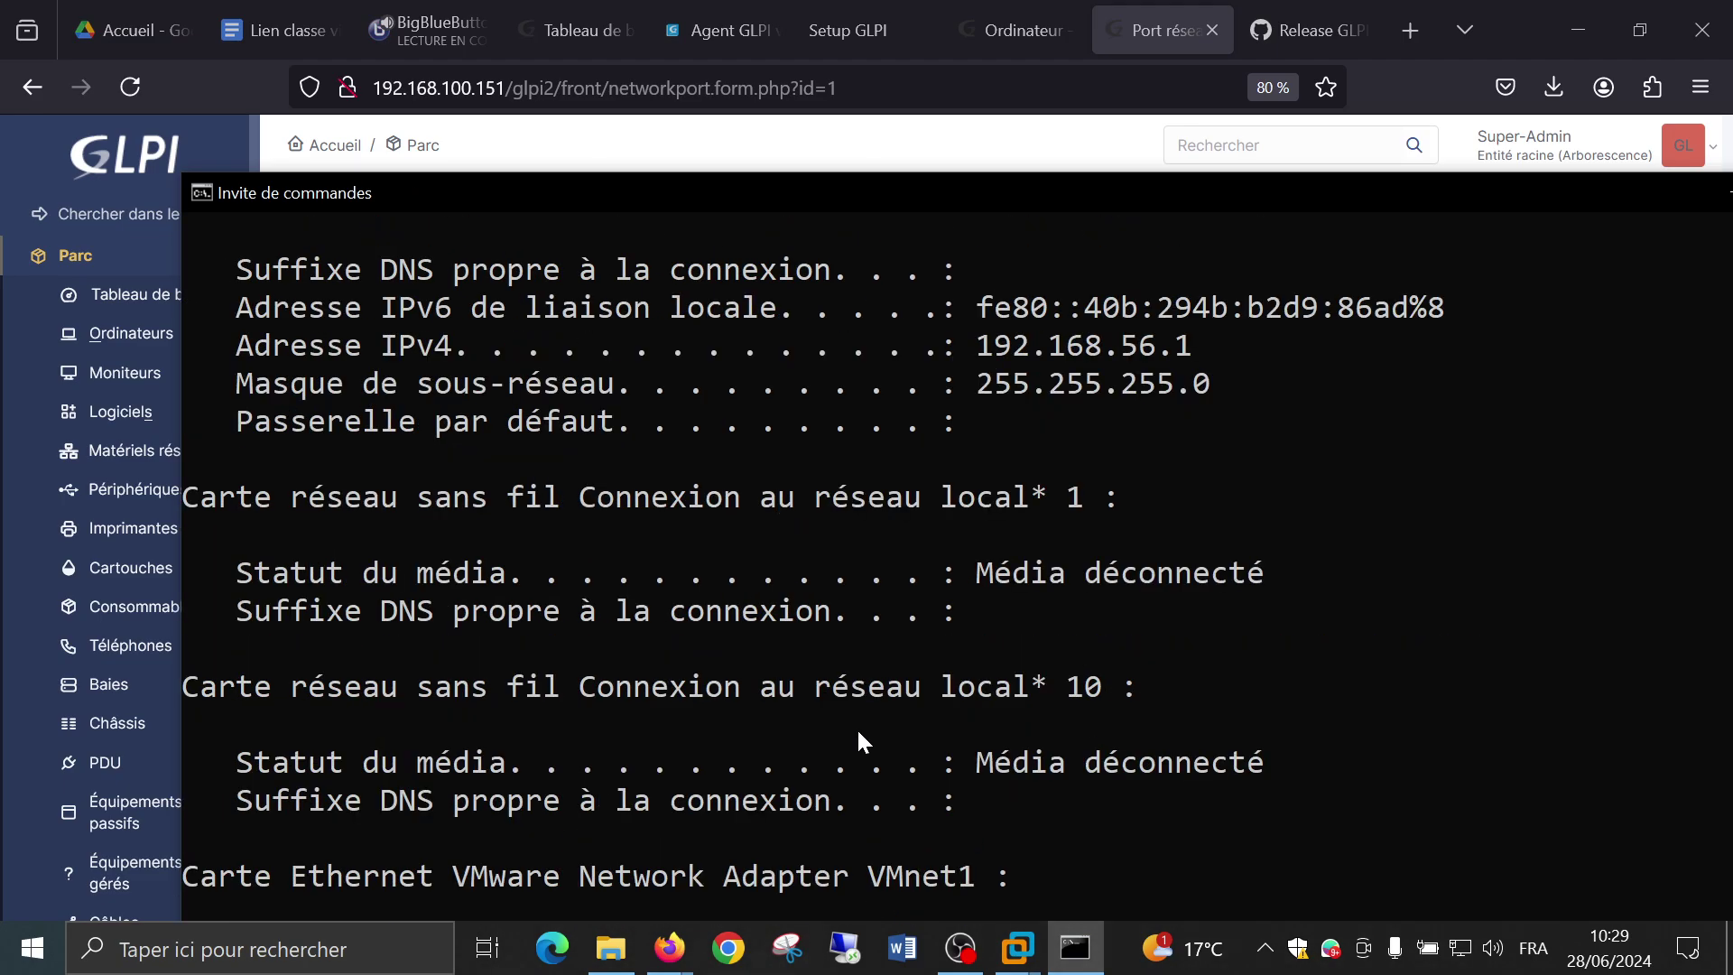
scroll(857, 727, up, 2)
scroll(857, 727, down, 4)
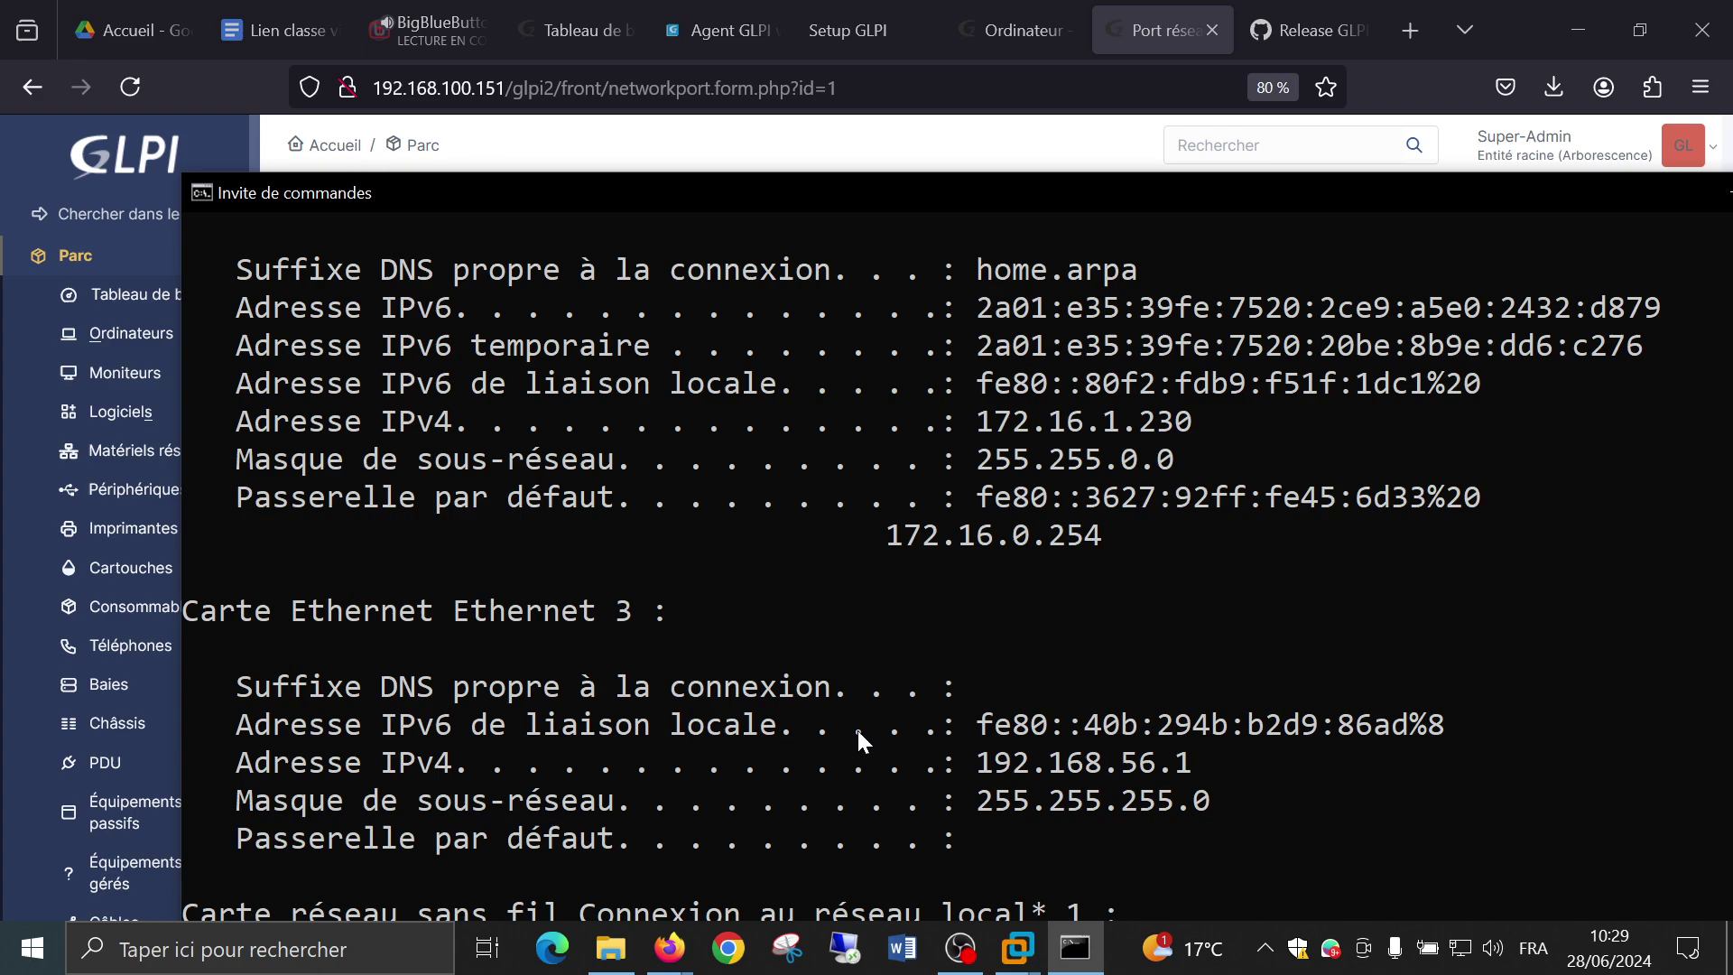
scroll(856, 733, up, 1)
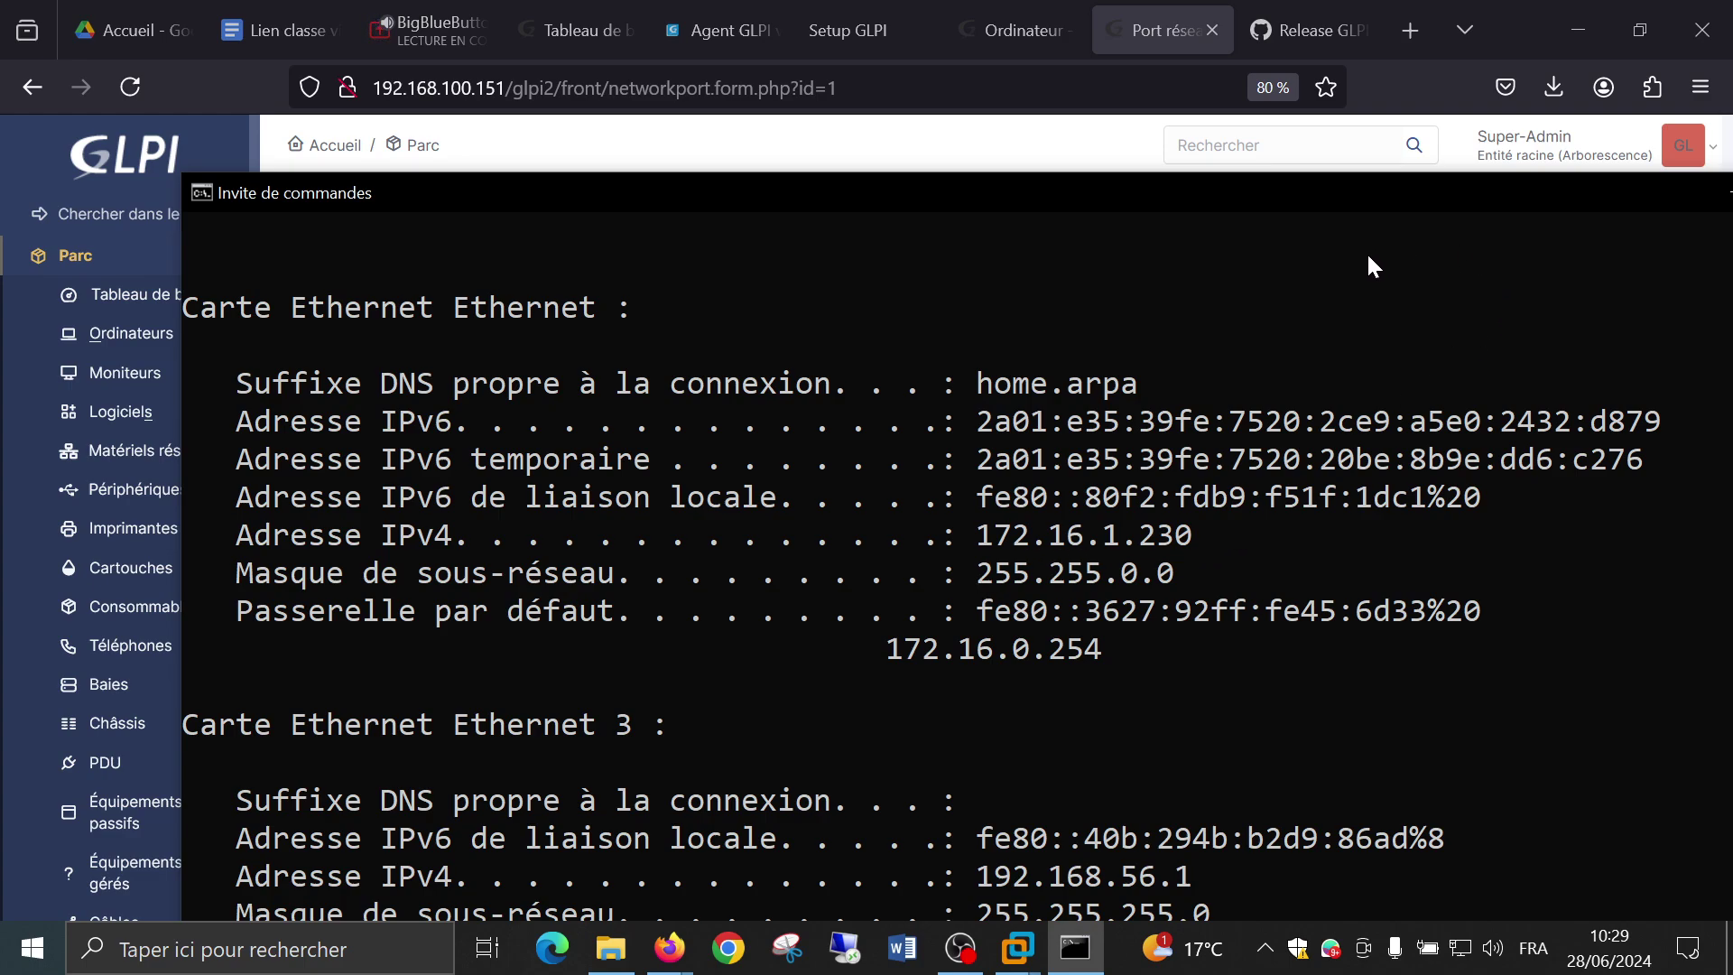
Minimize the console to compare with GLPI's port 1 record: IPv4 172.16.1.230, 1 Gbit/s.
drag(1147, 185, 895, 188)
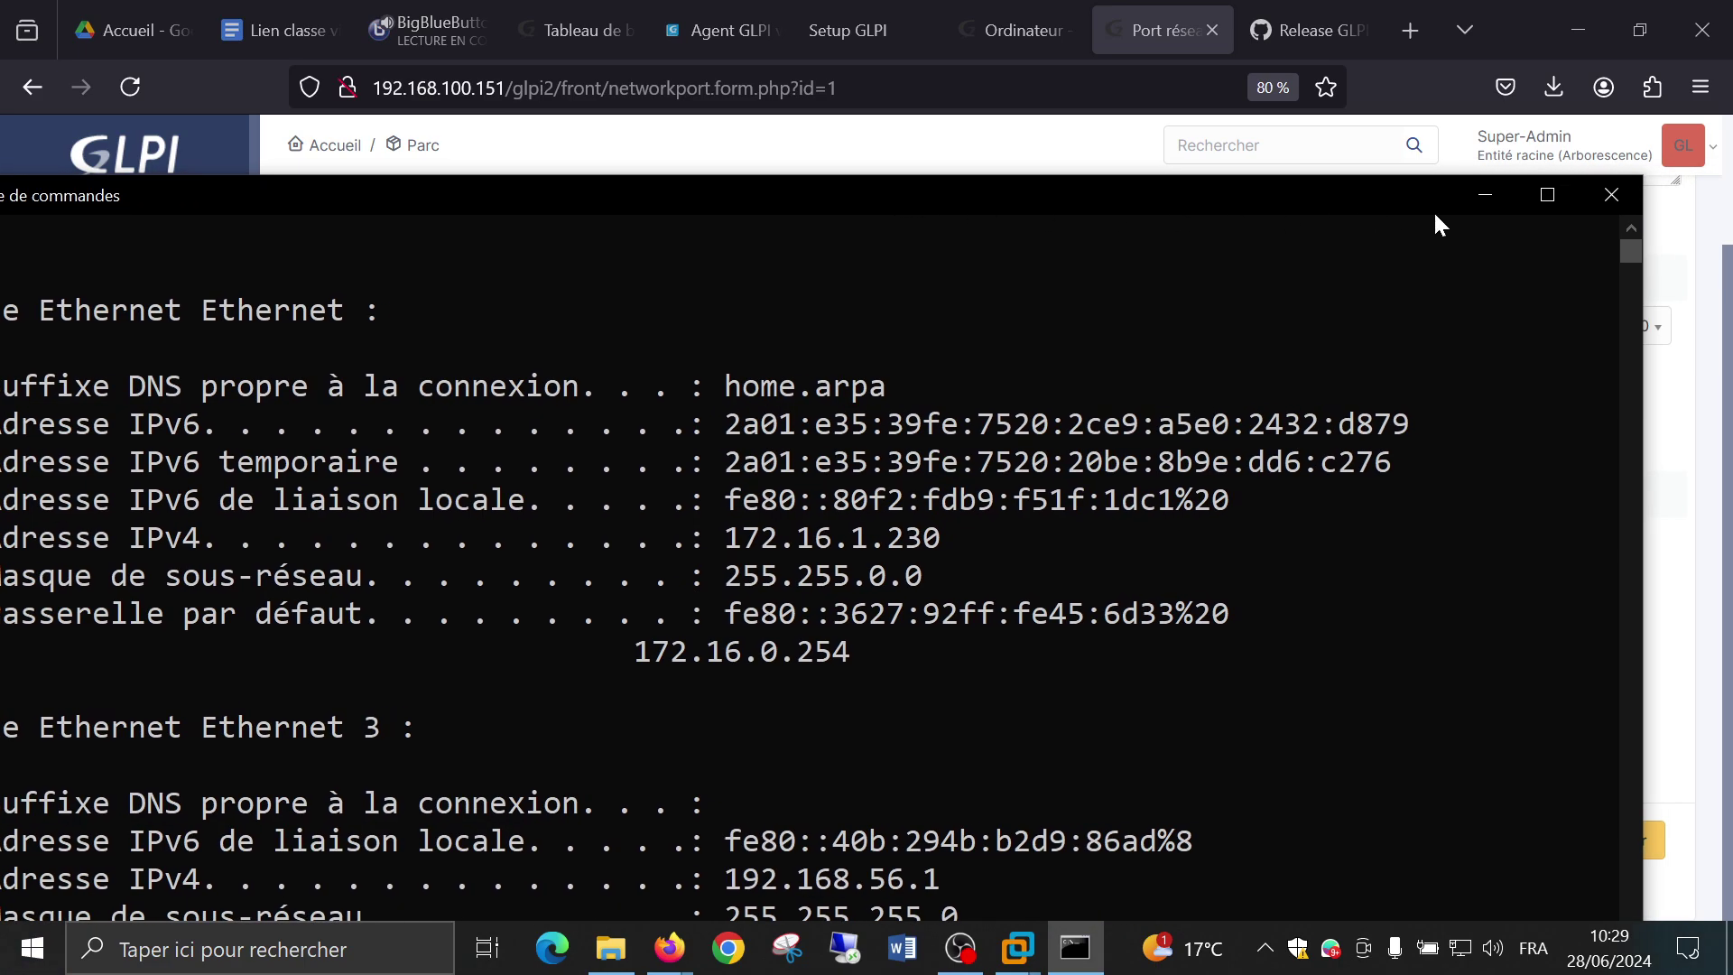
click(1485, 195)
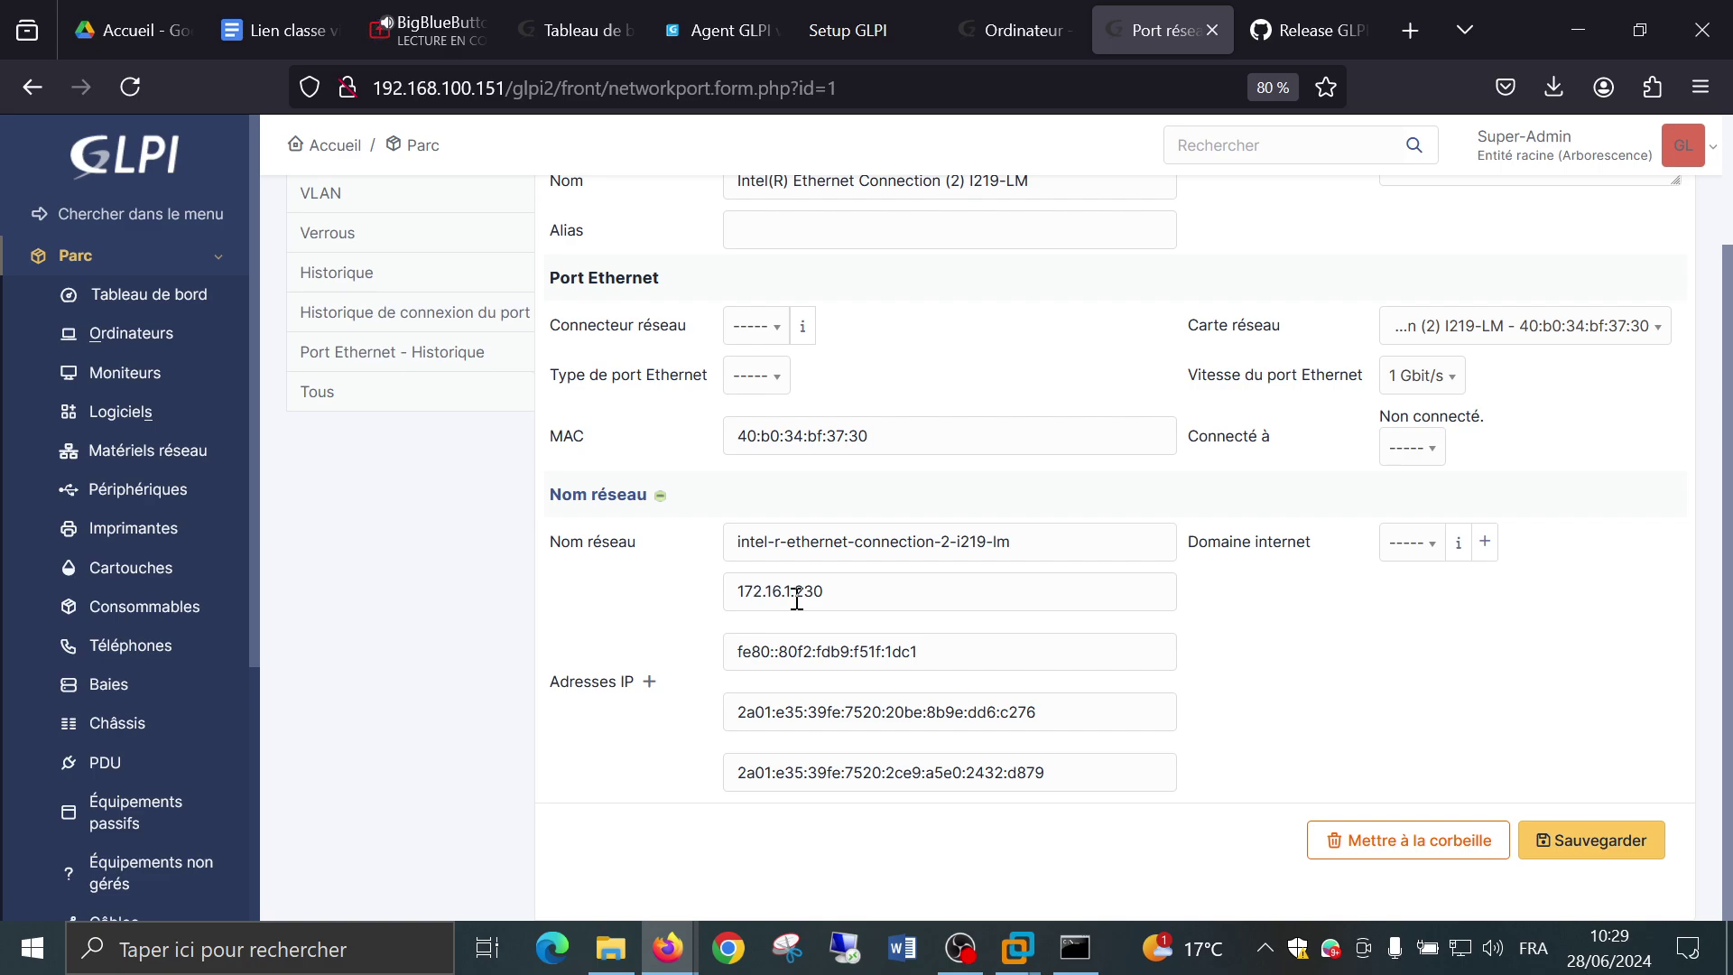
click(1410, 545)
click(1117, 480)
scroll(1110, 479, up, 3)
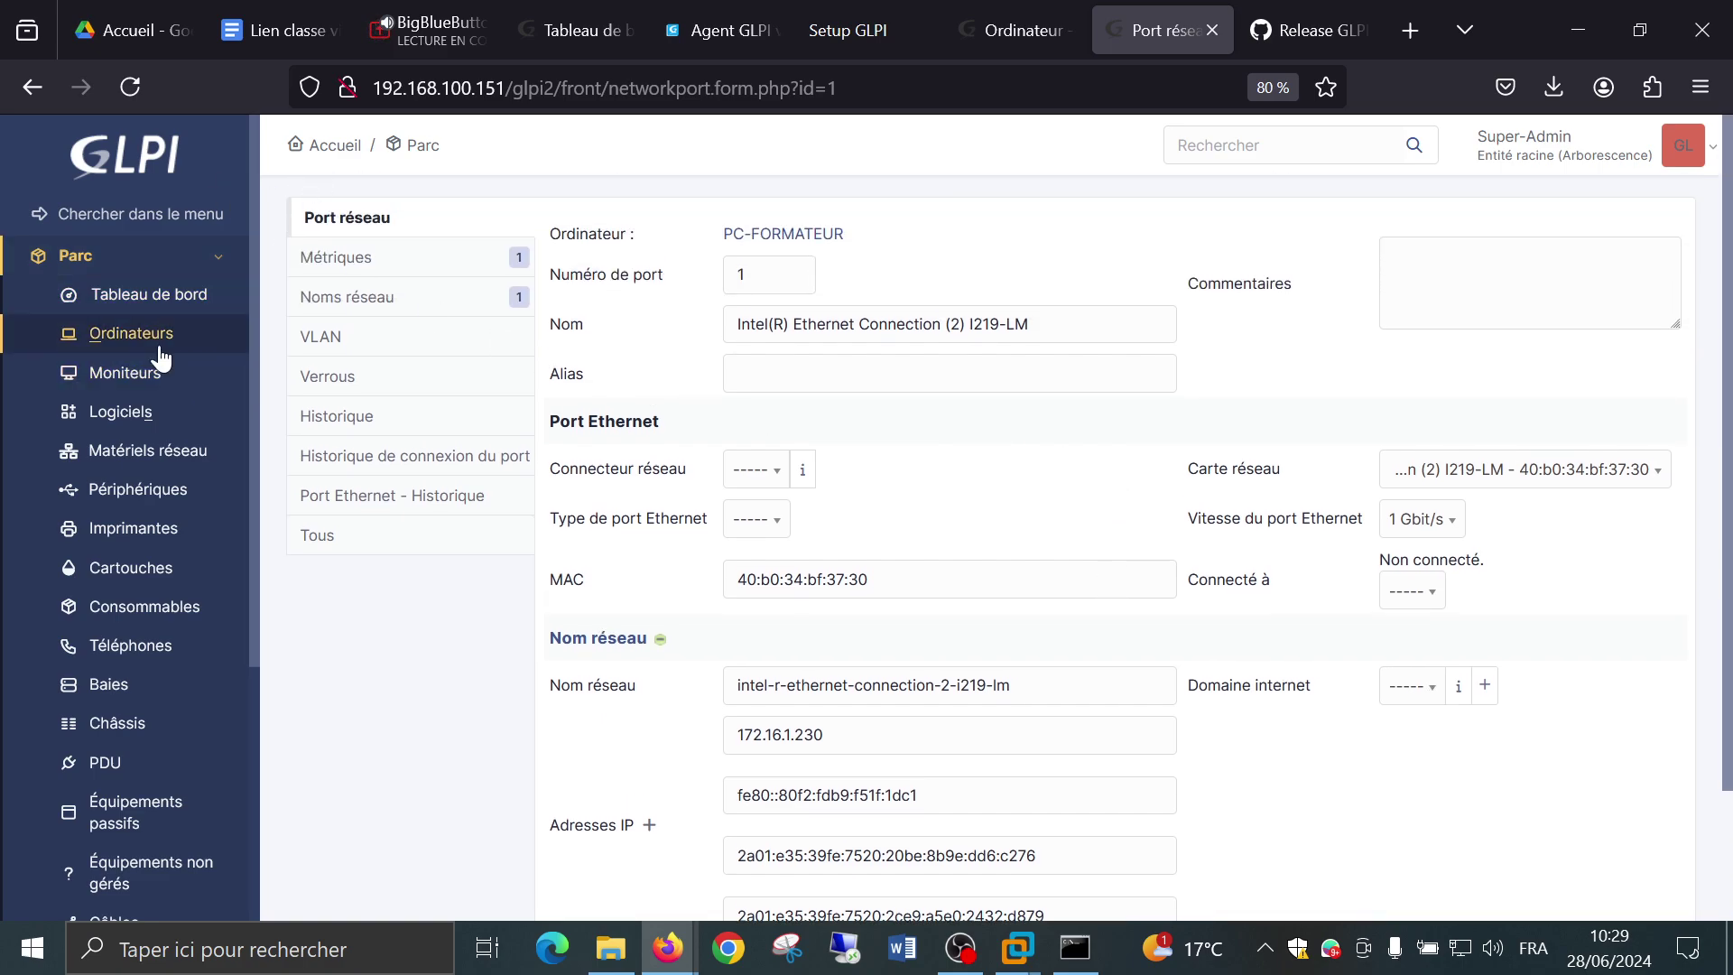
Reopen PC-FORMATEUR from the Ordinateurs list and review its 7 network ports, all at 0 bps.
click(129, 333)
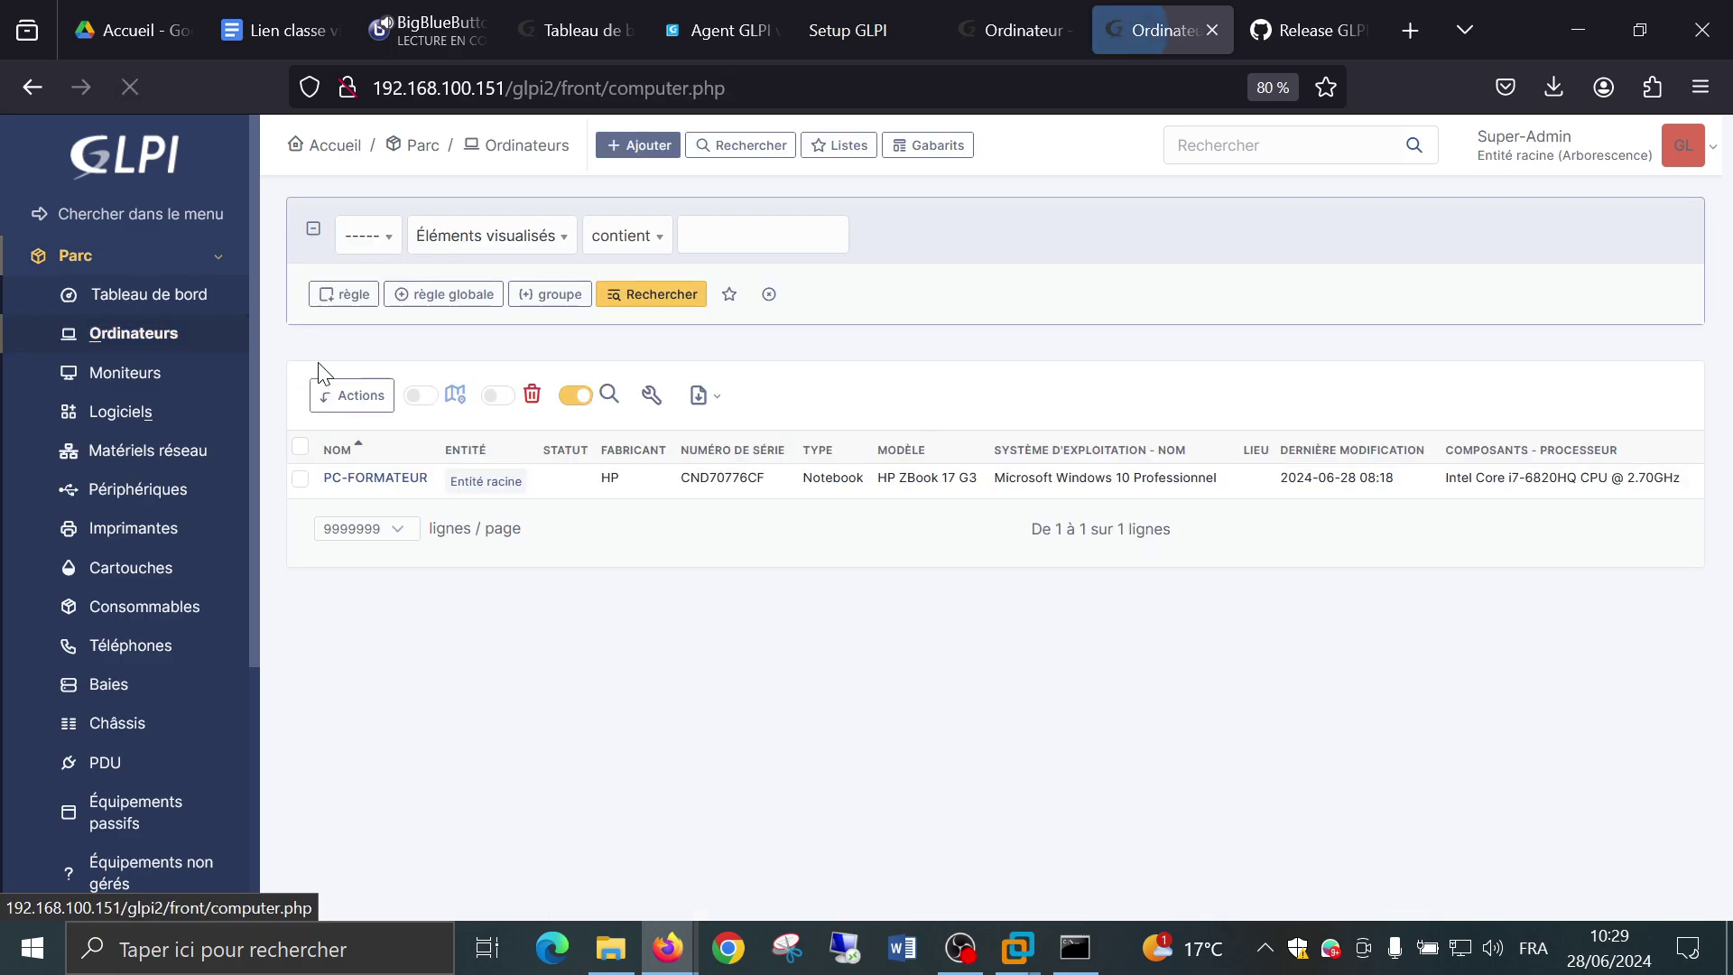
click(376, 479)
scroll(398, 469, down, 2)
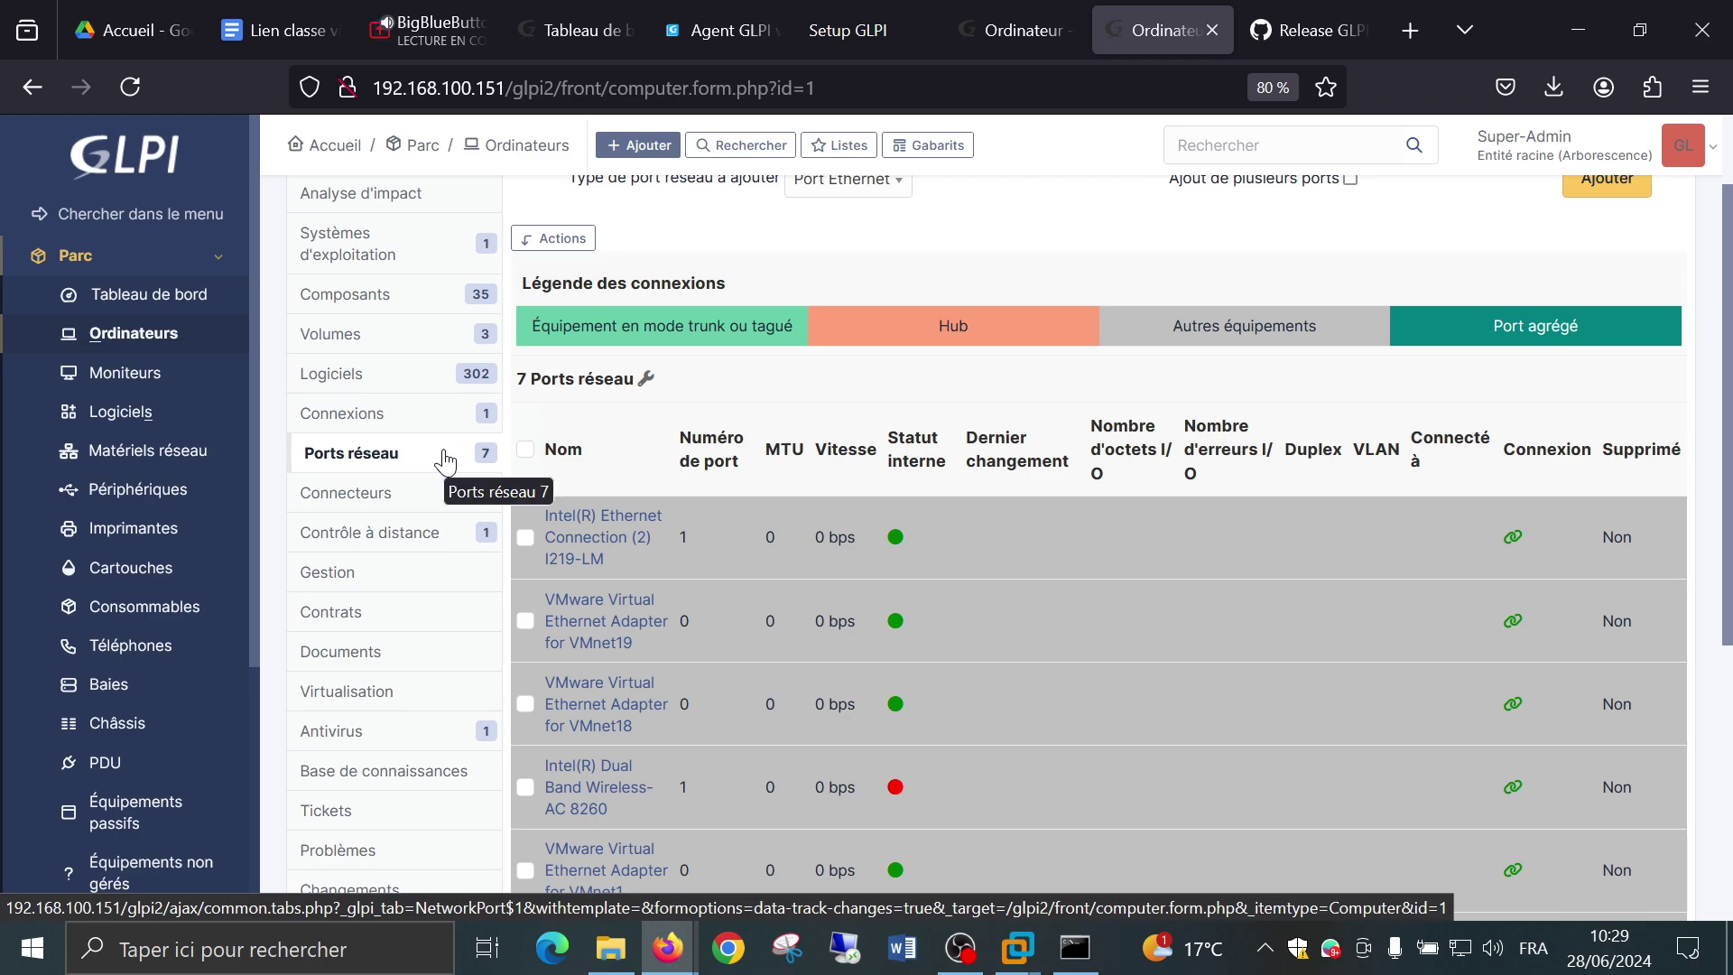
scroll(1151, 581, down, 4)
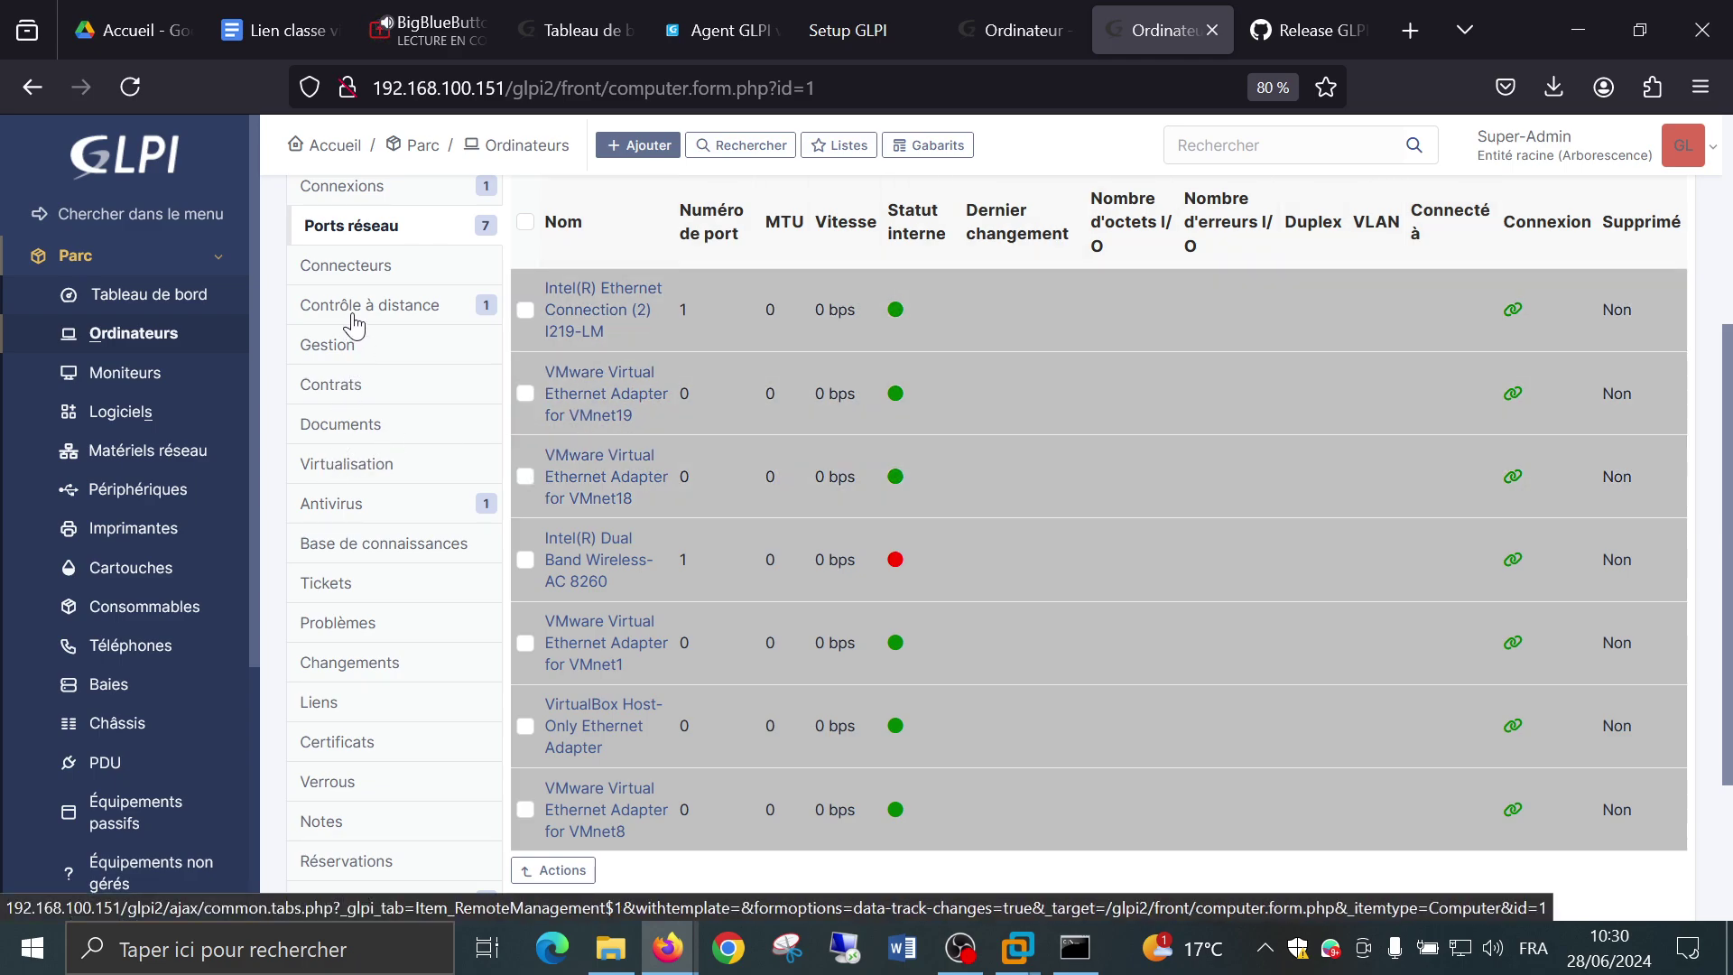
Open PC-FORMATEUR's Contrôle à distance tab, showing one automatically inventoried TeamViewer entry.
click(348, 265)
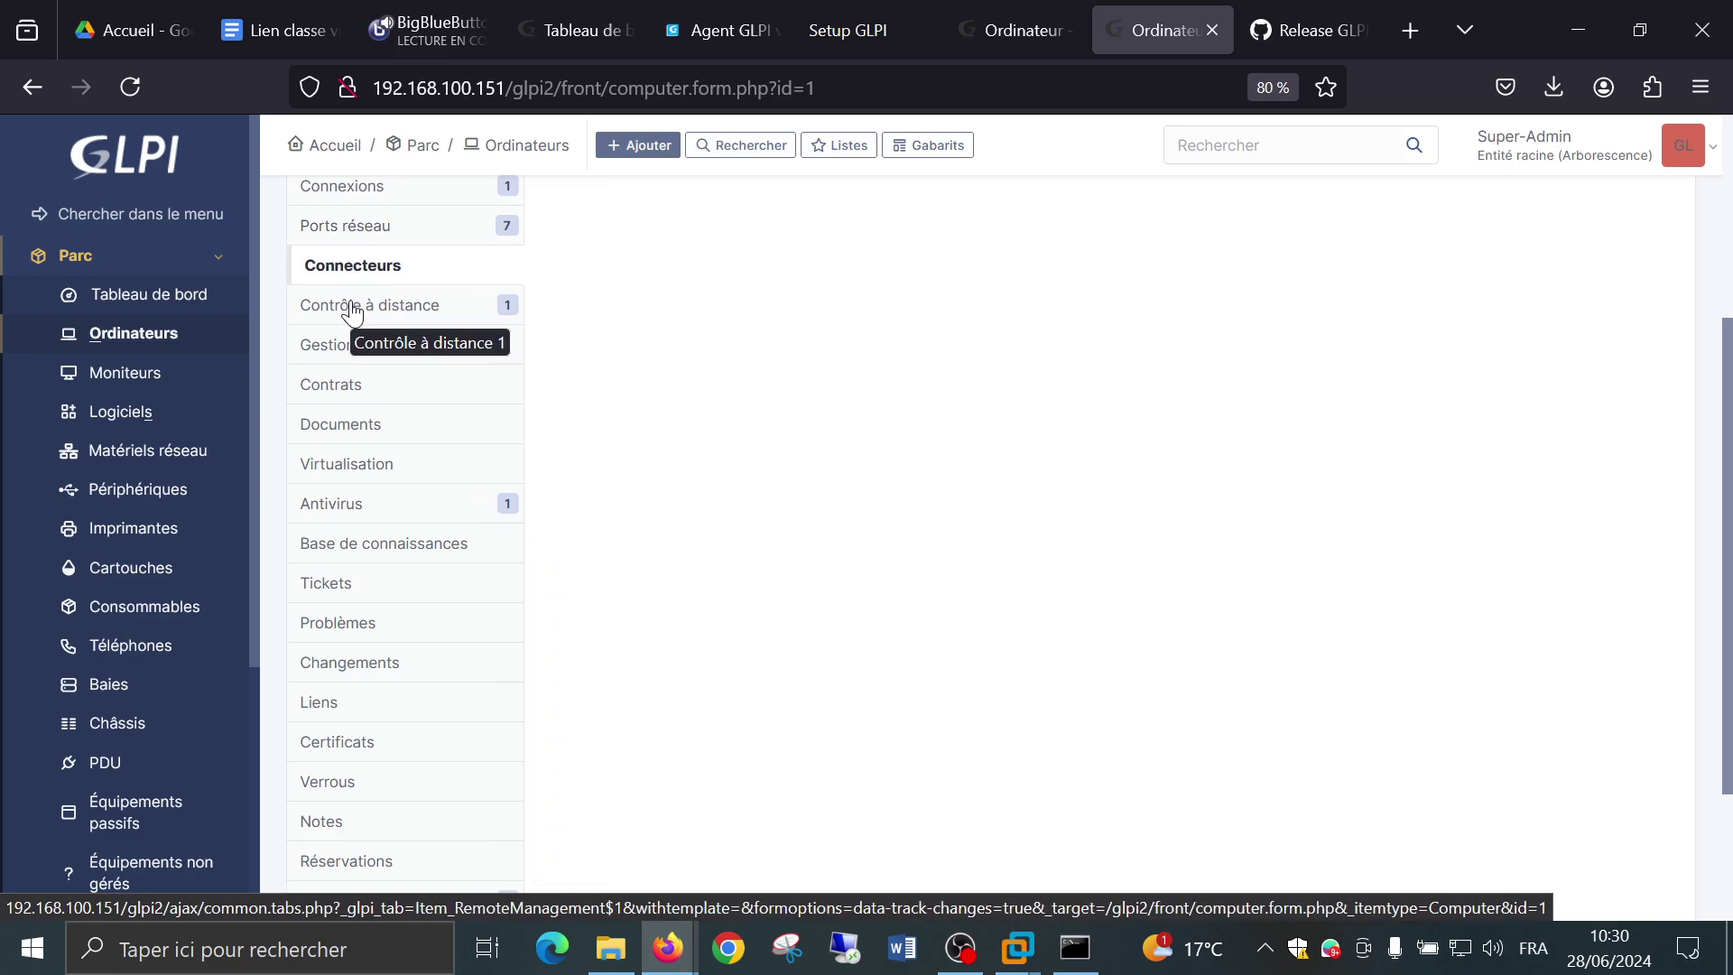
click(351, 310)
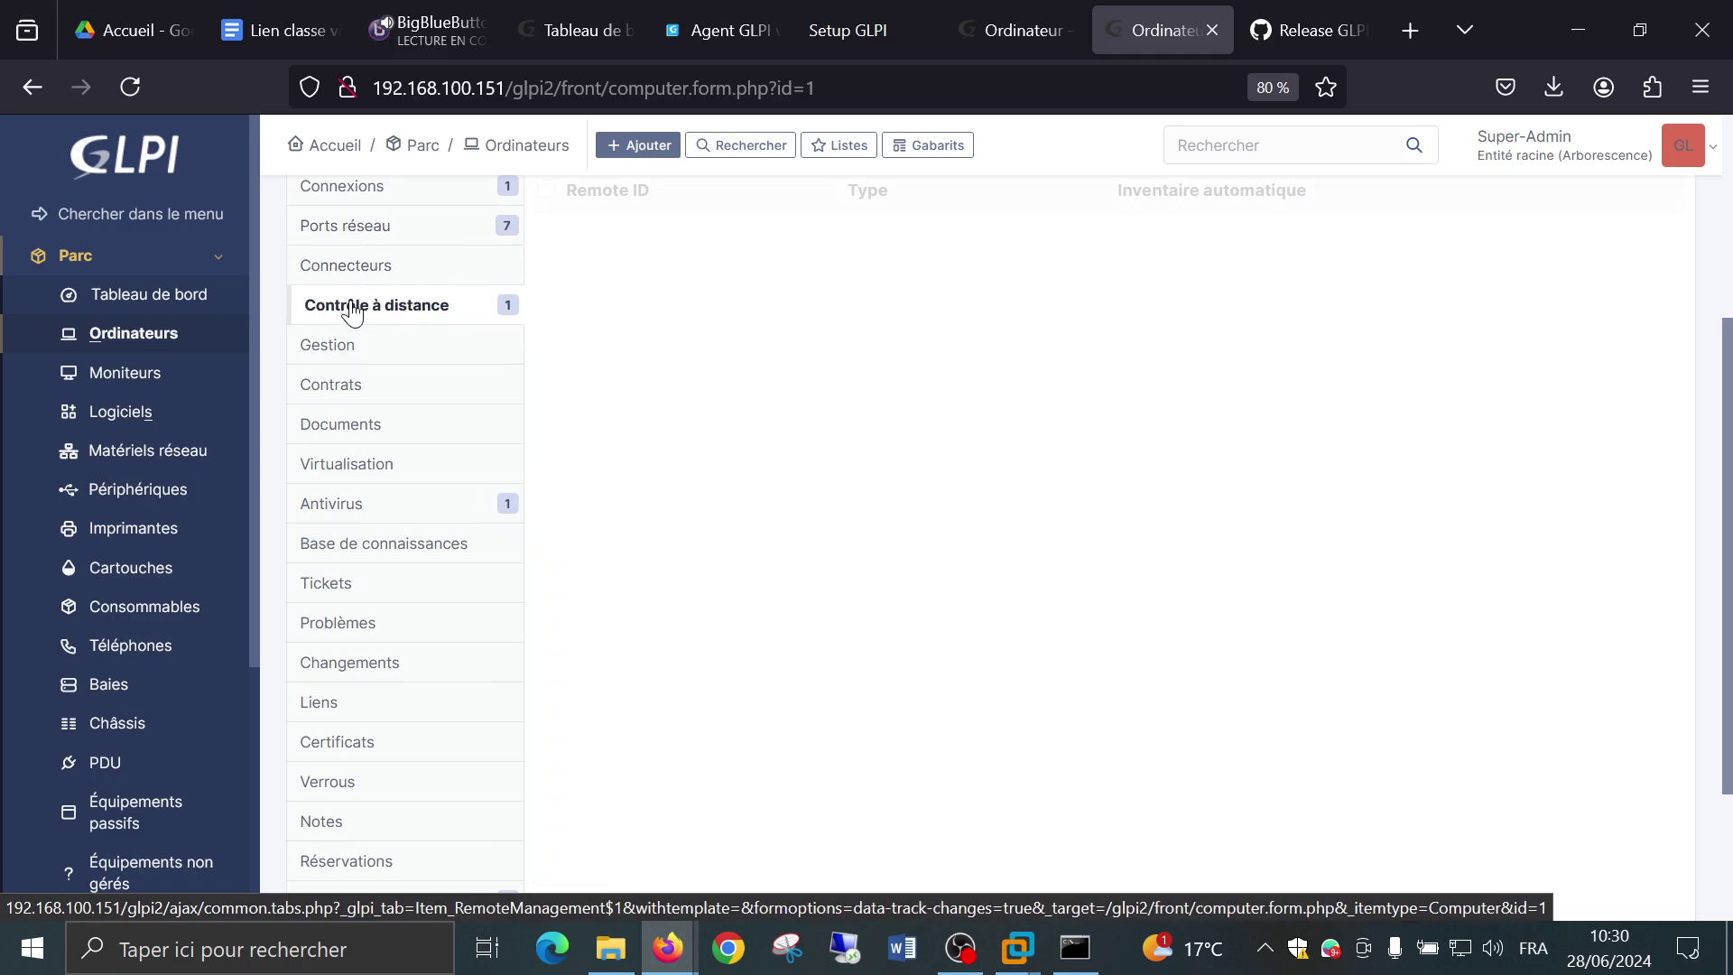
click(357, 237)
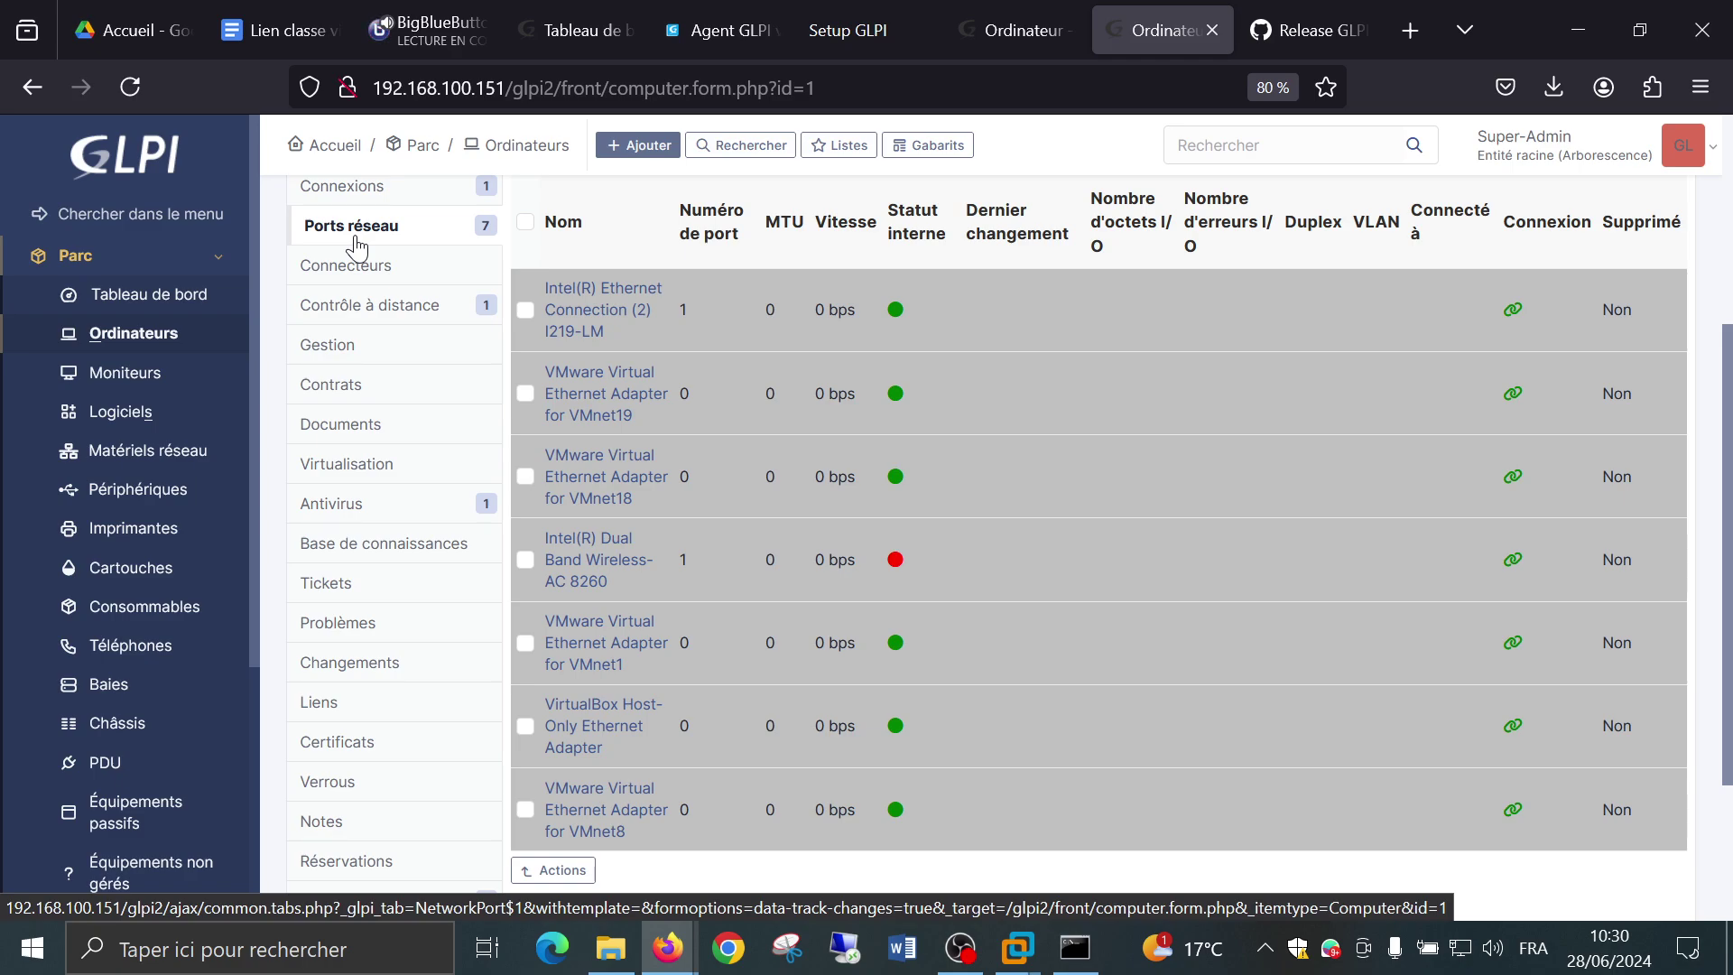
click(361, 309)
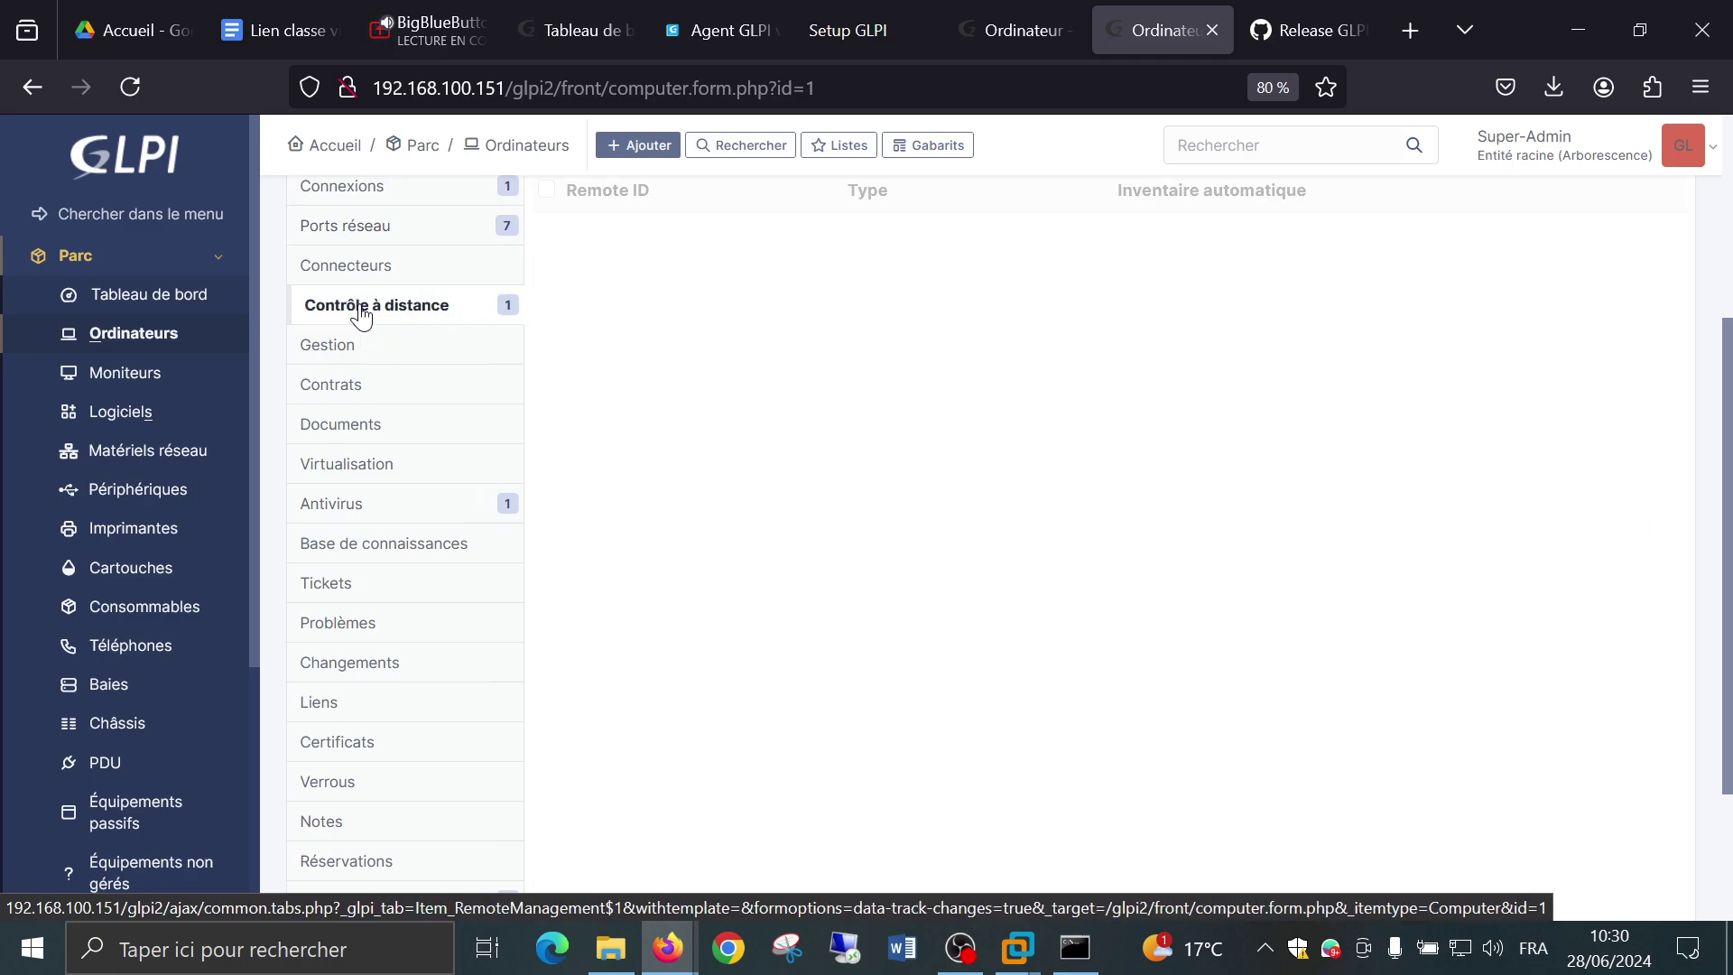
scroll(977, 447, up, 3)
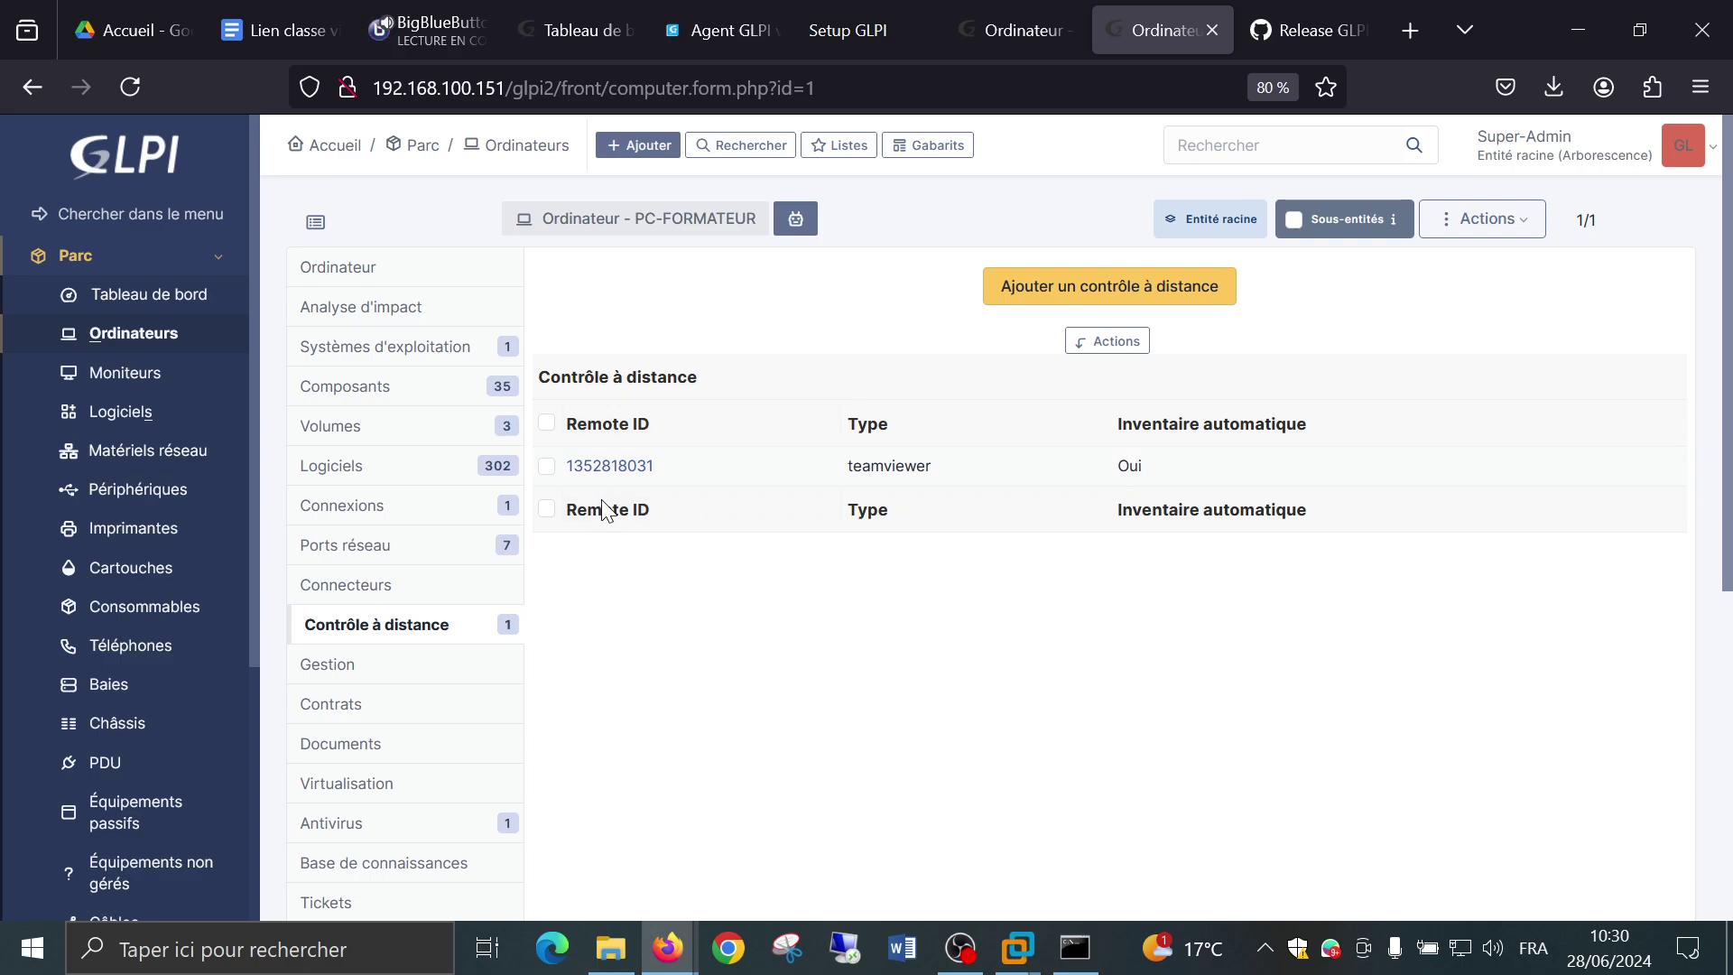
scroll(606, 685, down, 3)
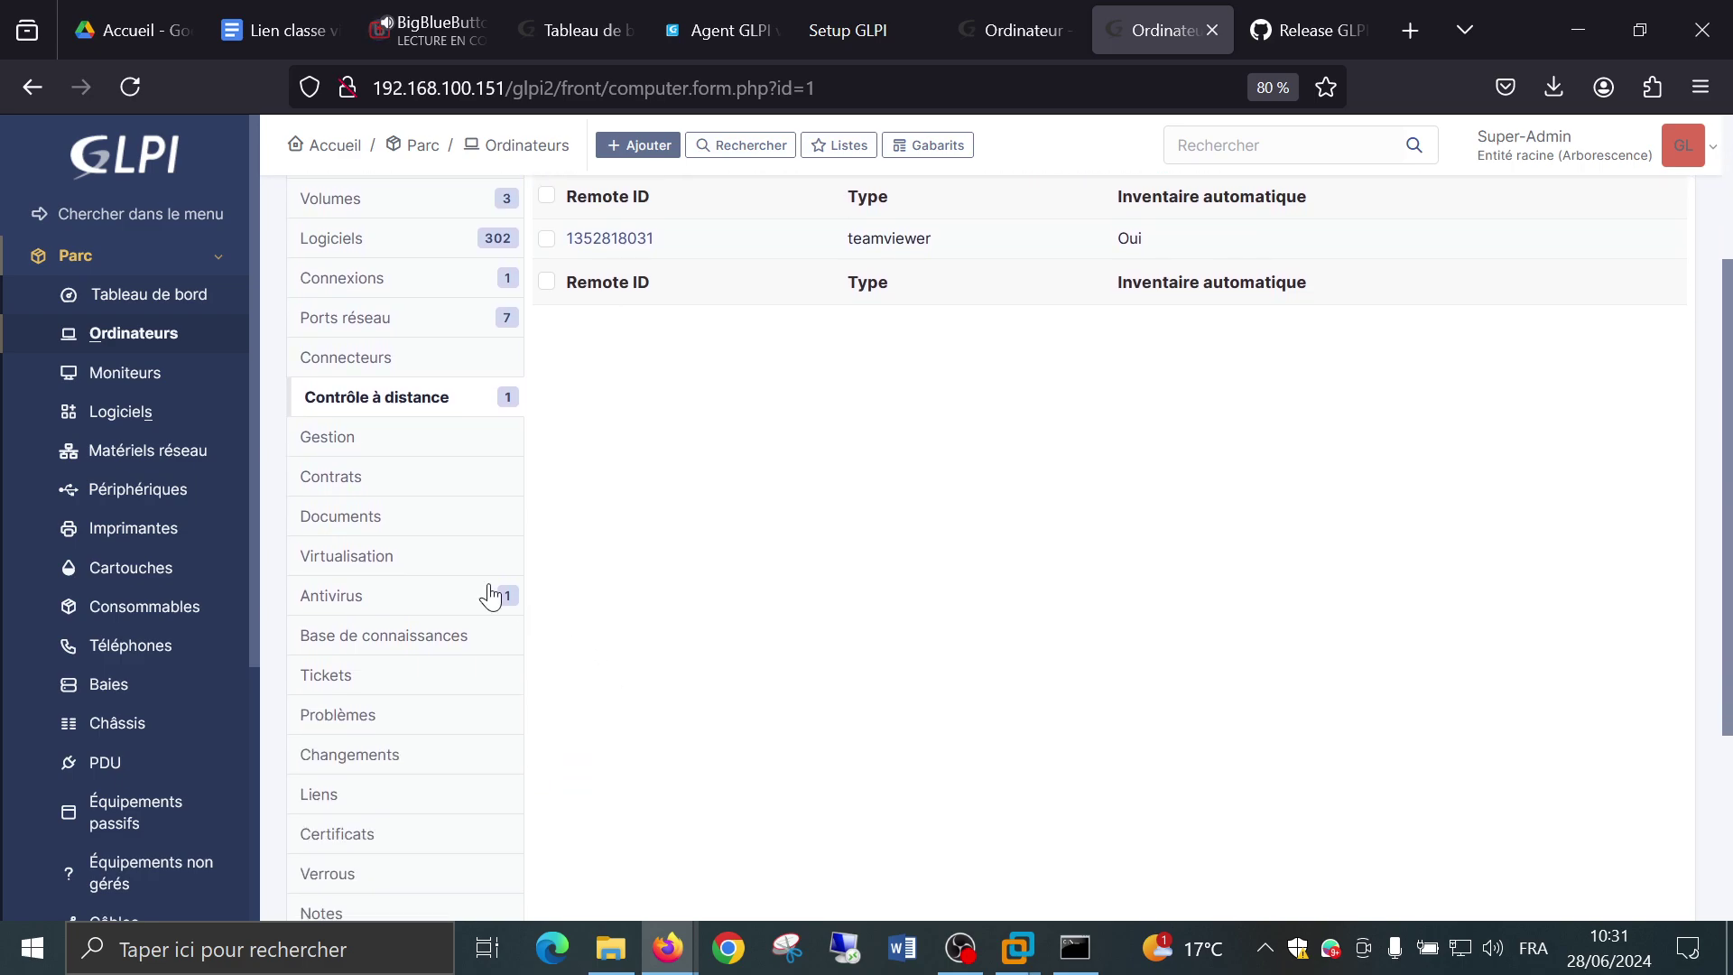
Review PC-FORMATEUR's Gestion, Contrats and Virtualisation tabs.
click(363, 437)
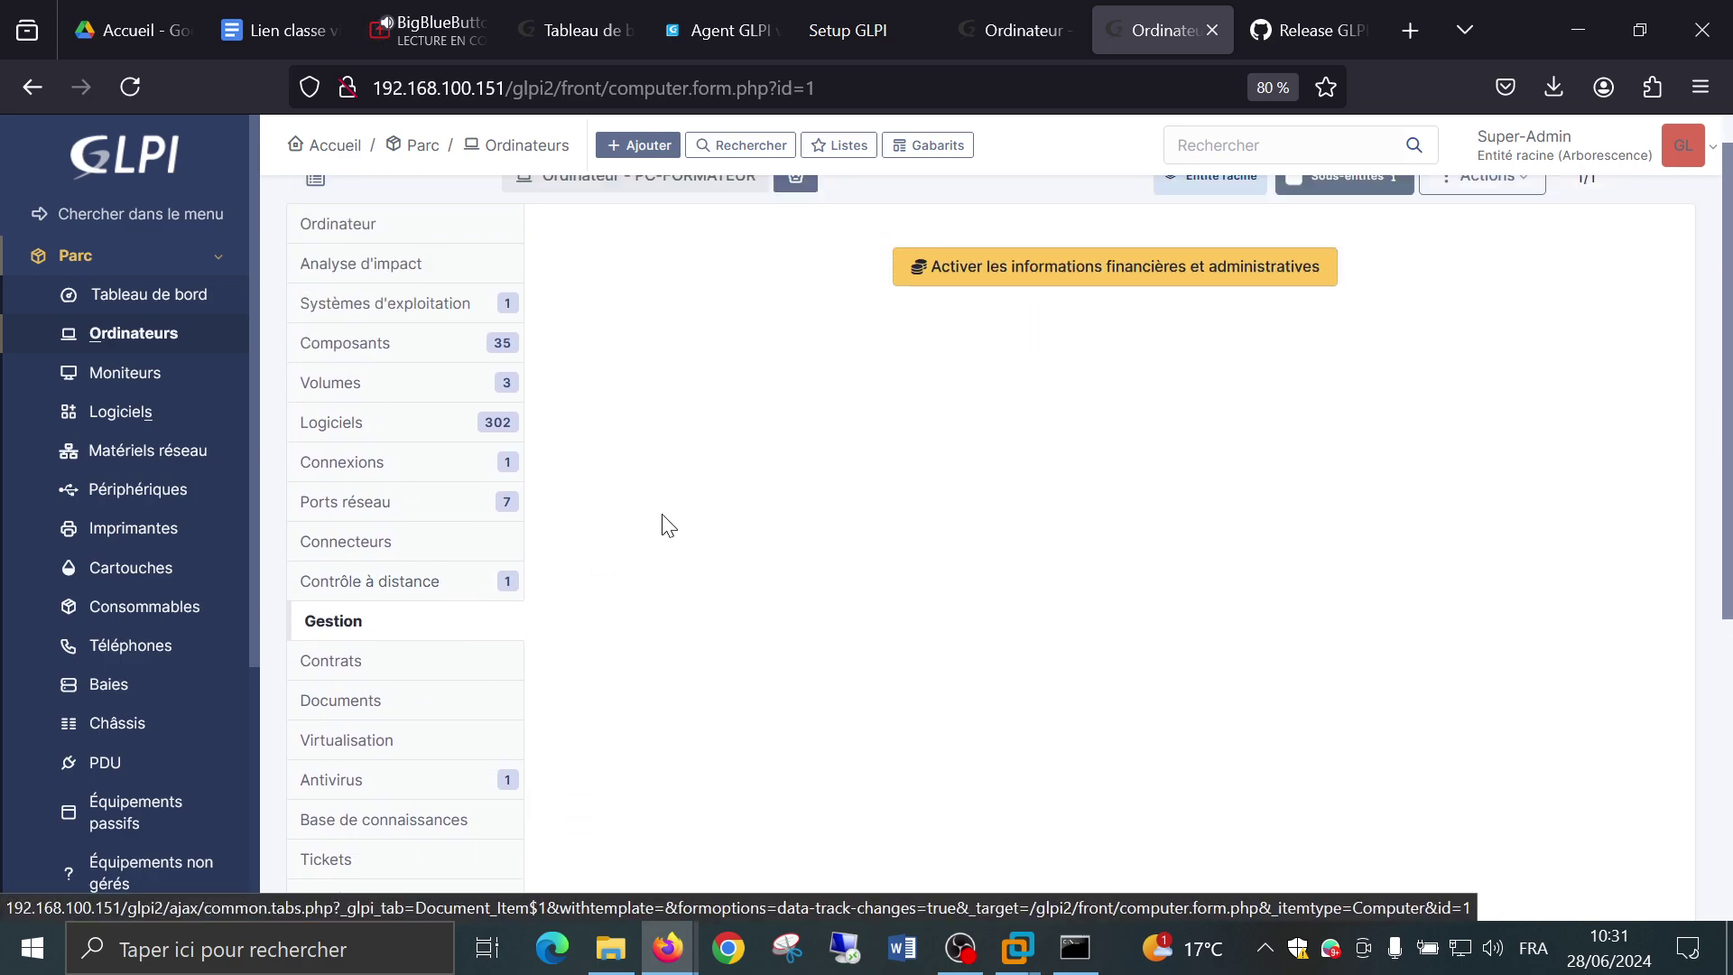
scroll(663, 524, down, 2)
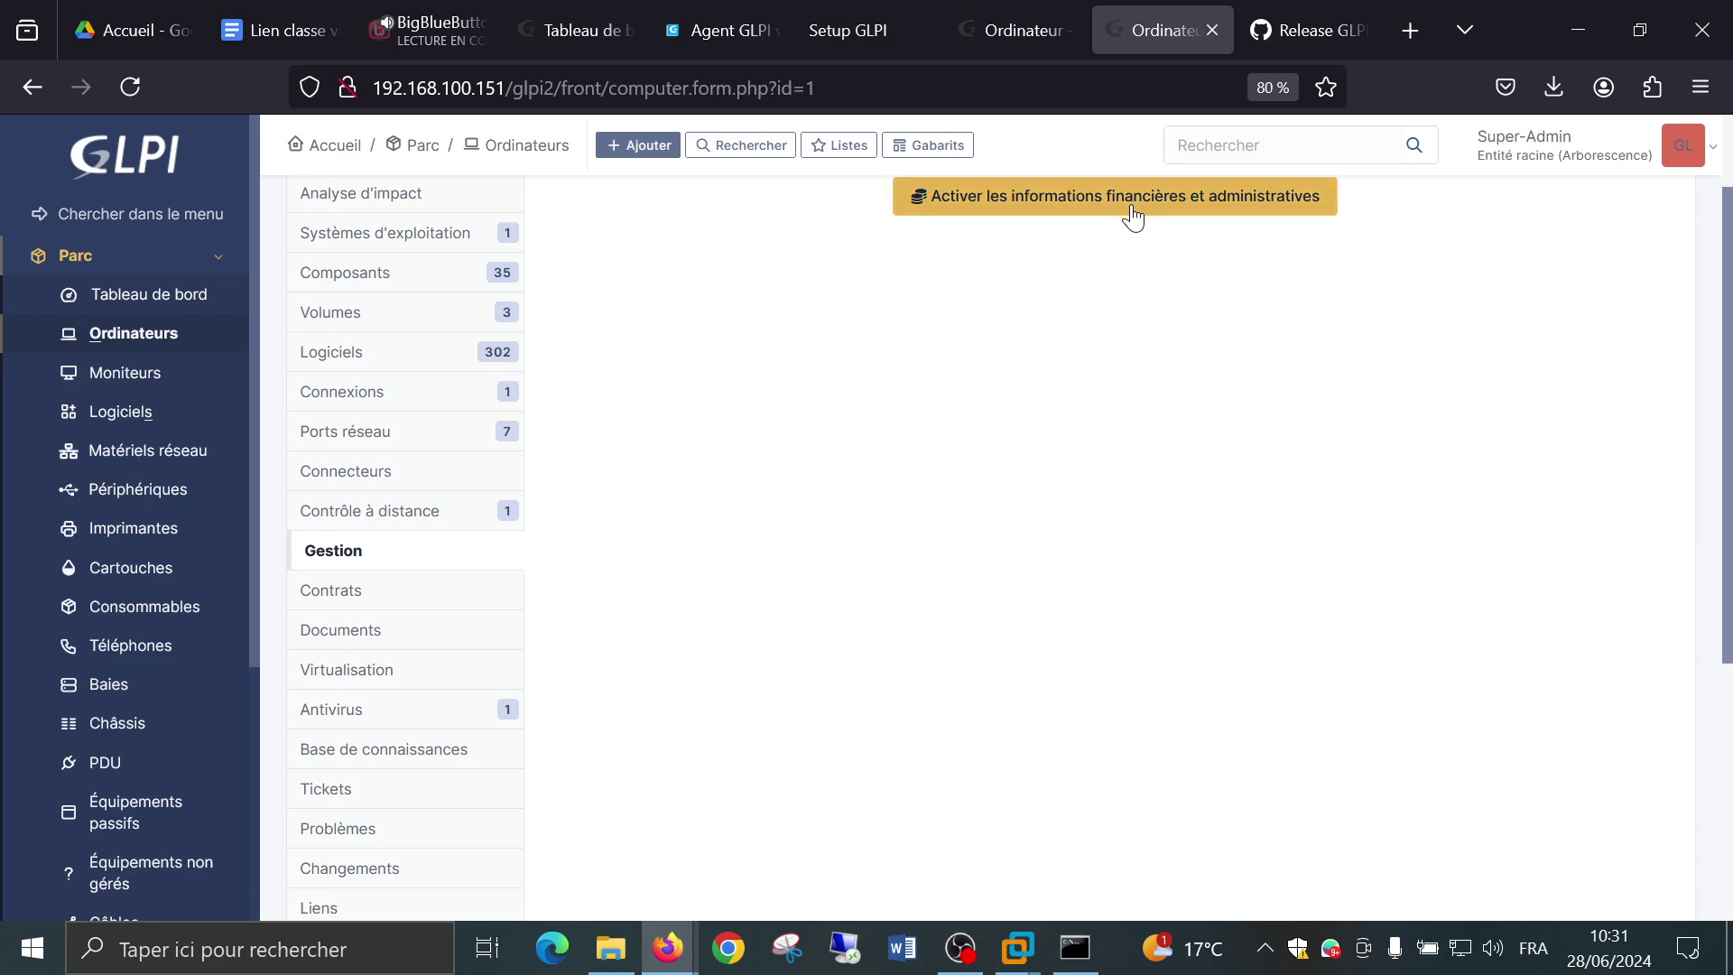
click(366, 599)
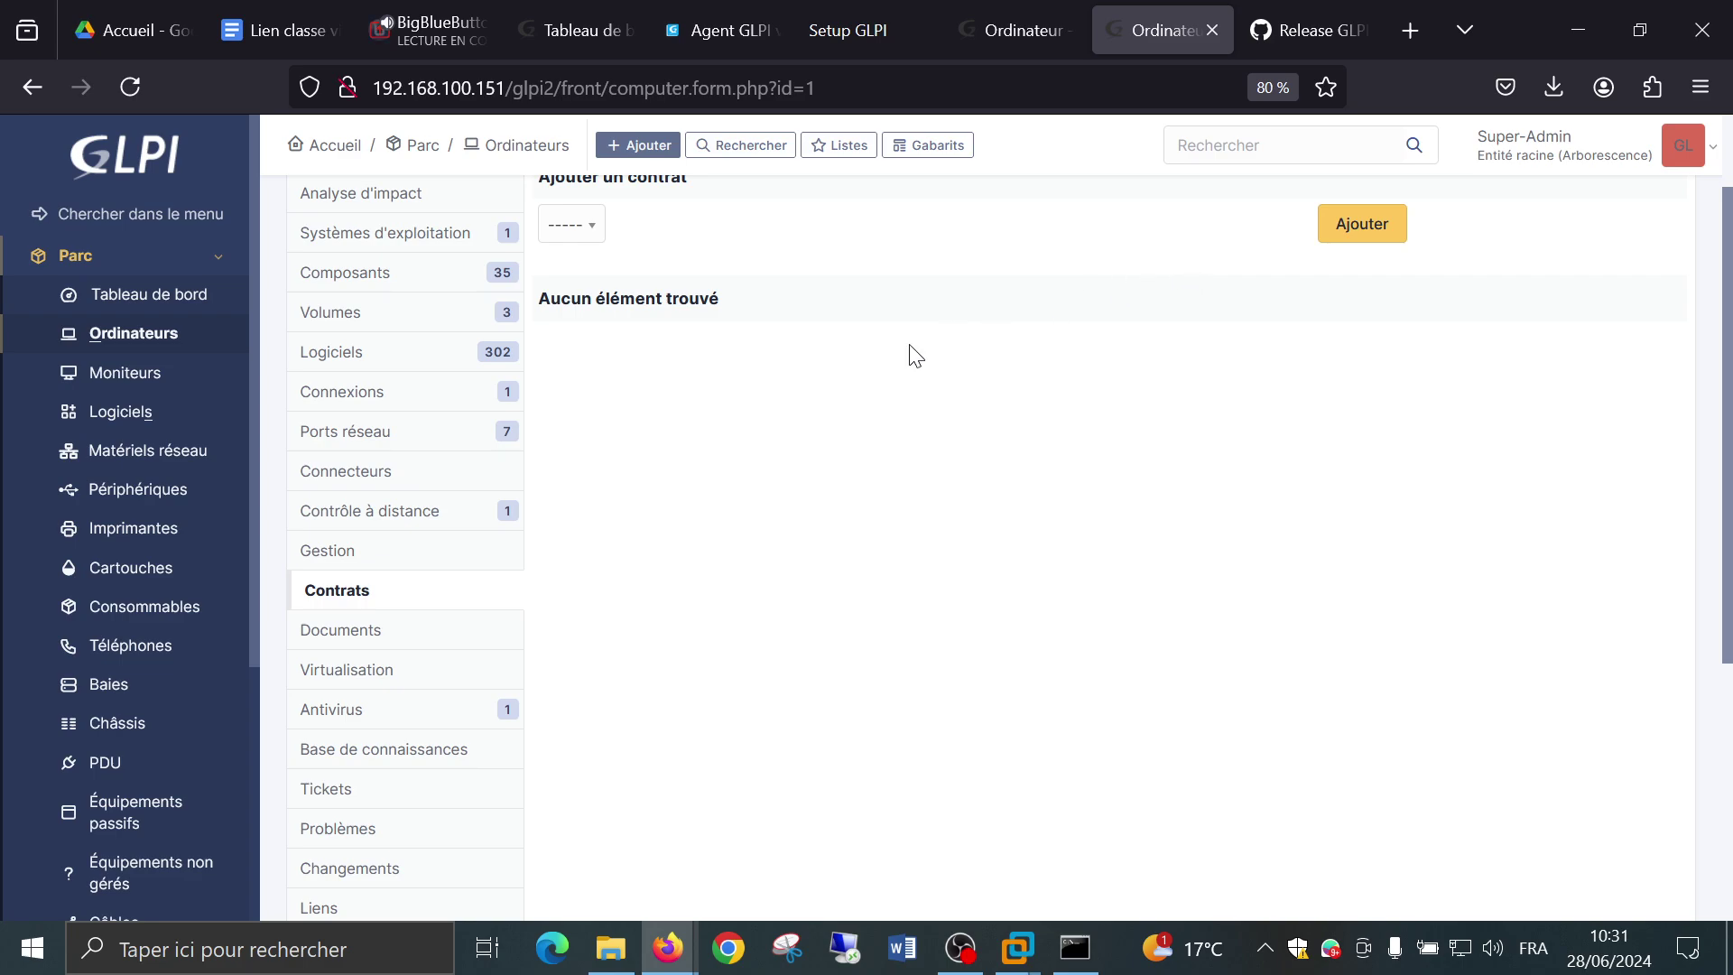
click(375, 681)
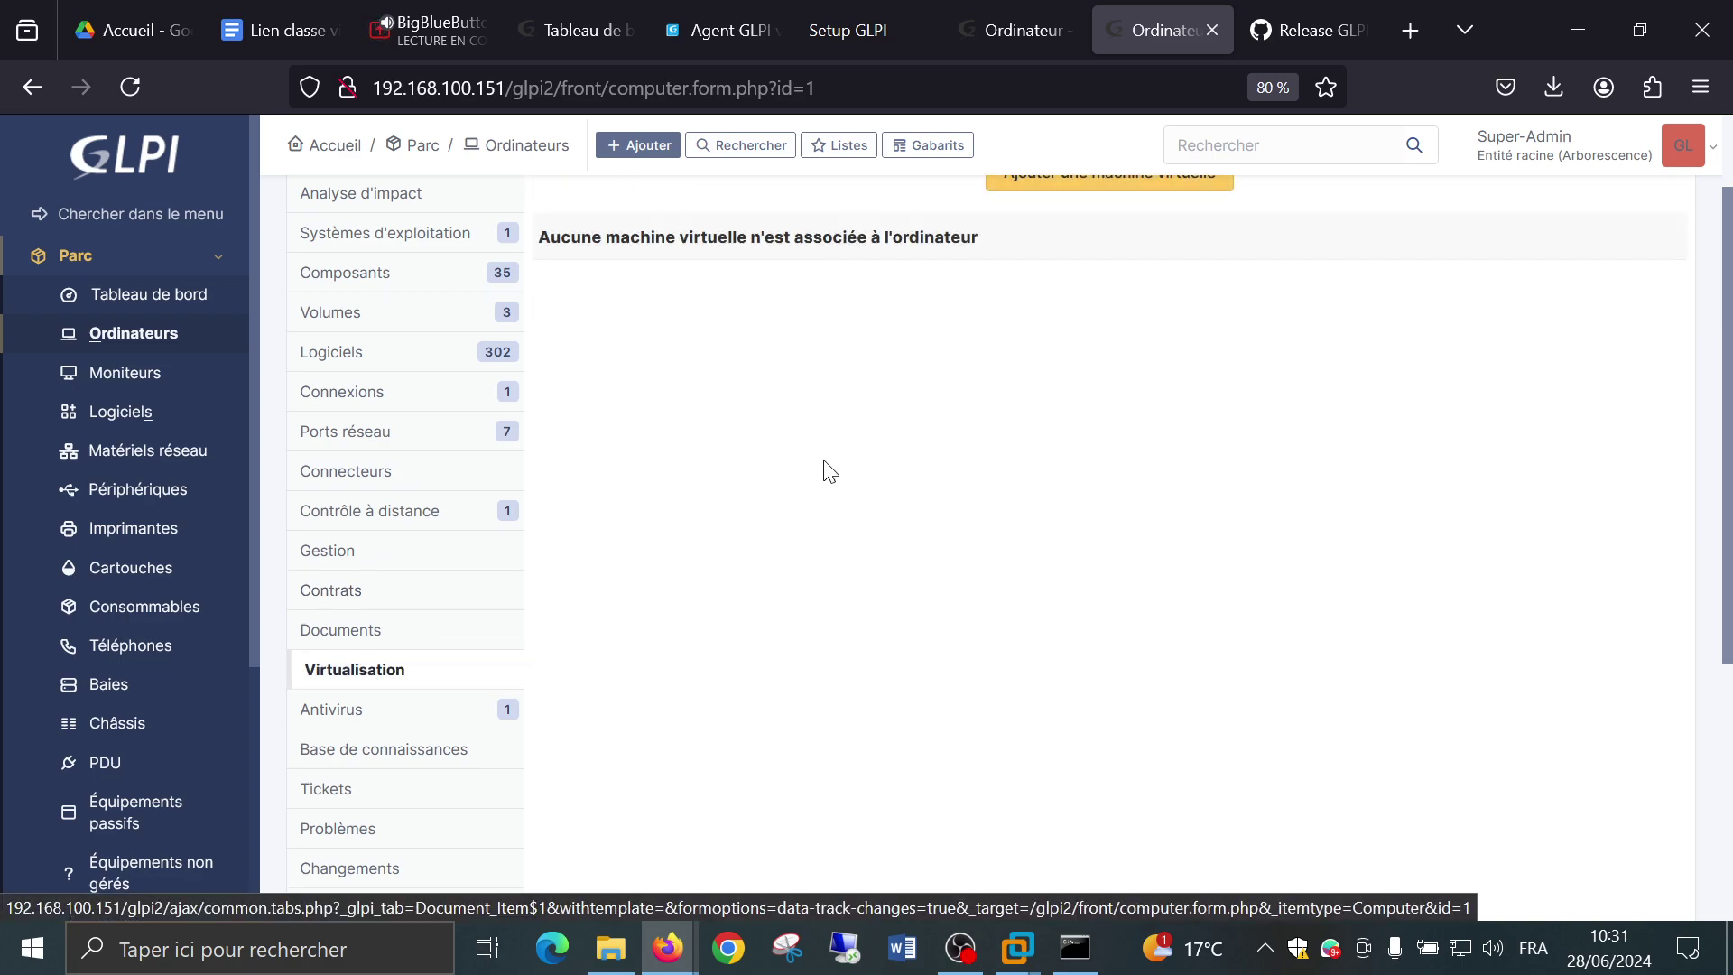
scroll(822, 443, up, 2)
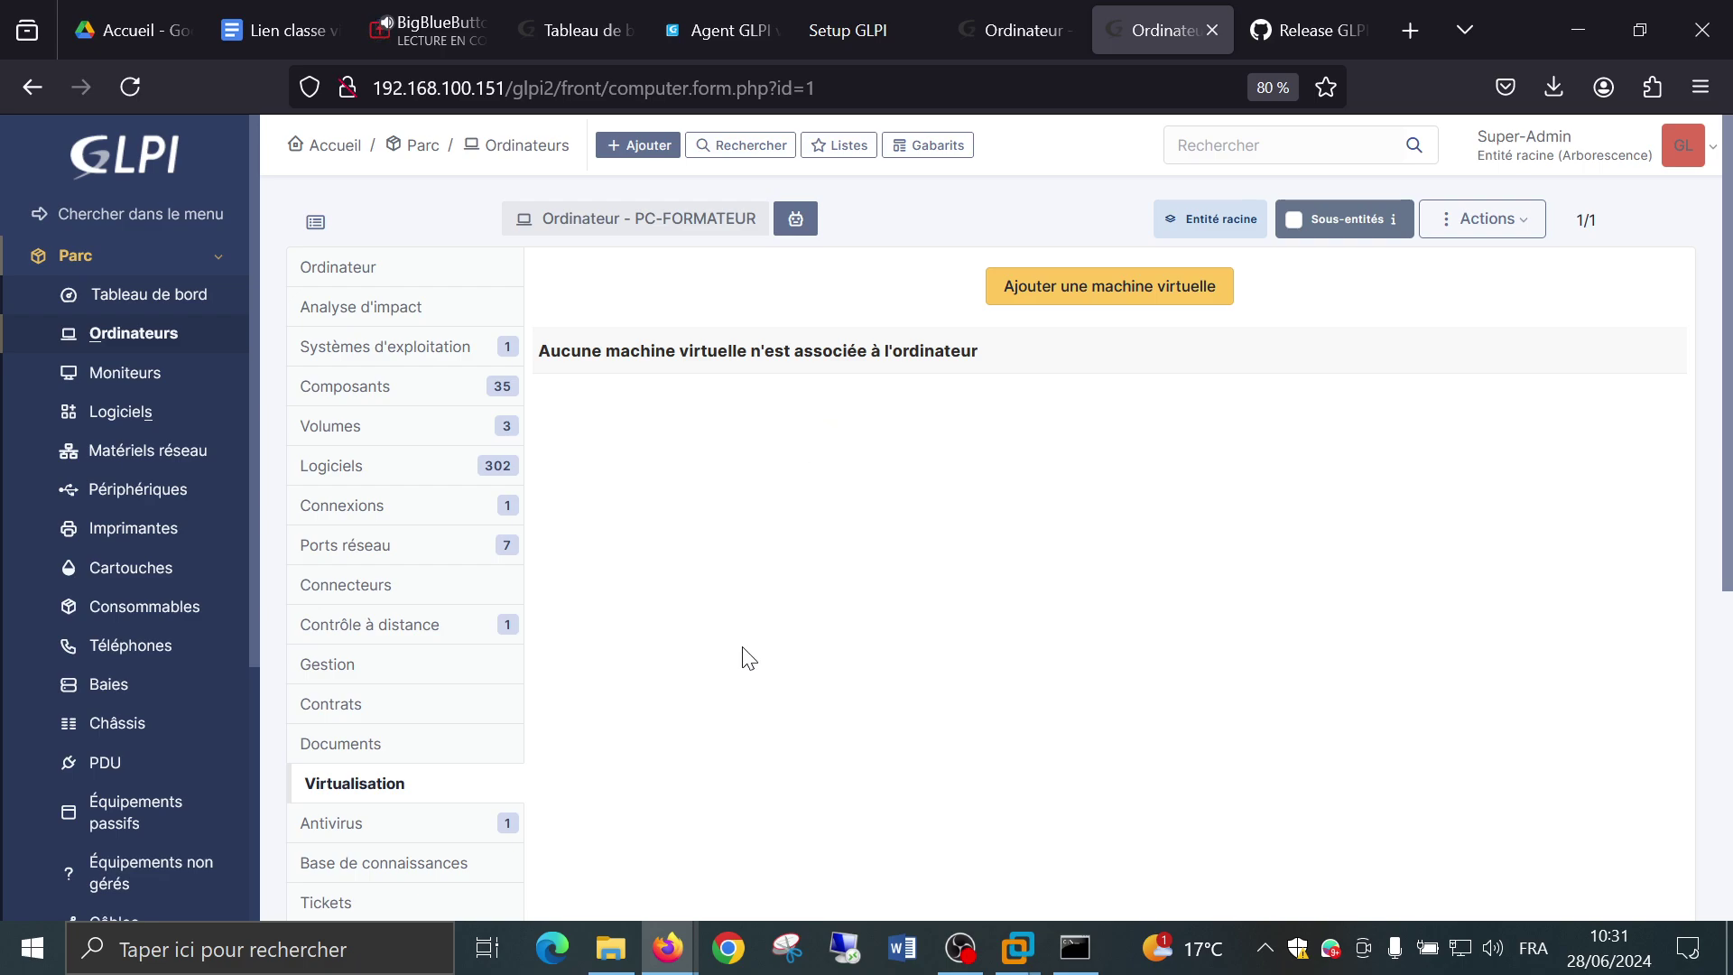
scroll(754, 640, down, 2)
Show the Antivirus tab: Windows Defender 4.18.24050.7, signature 1.413.565.0, active and up to date.
click(346, 713)
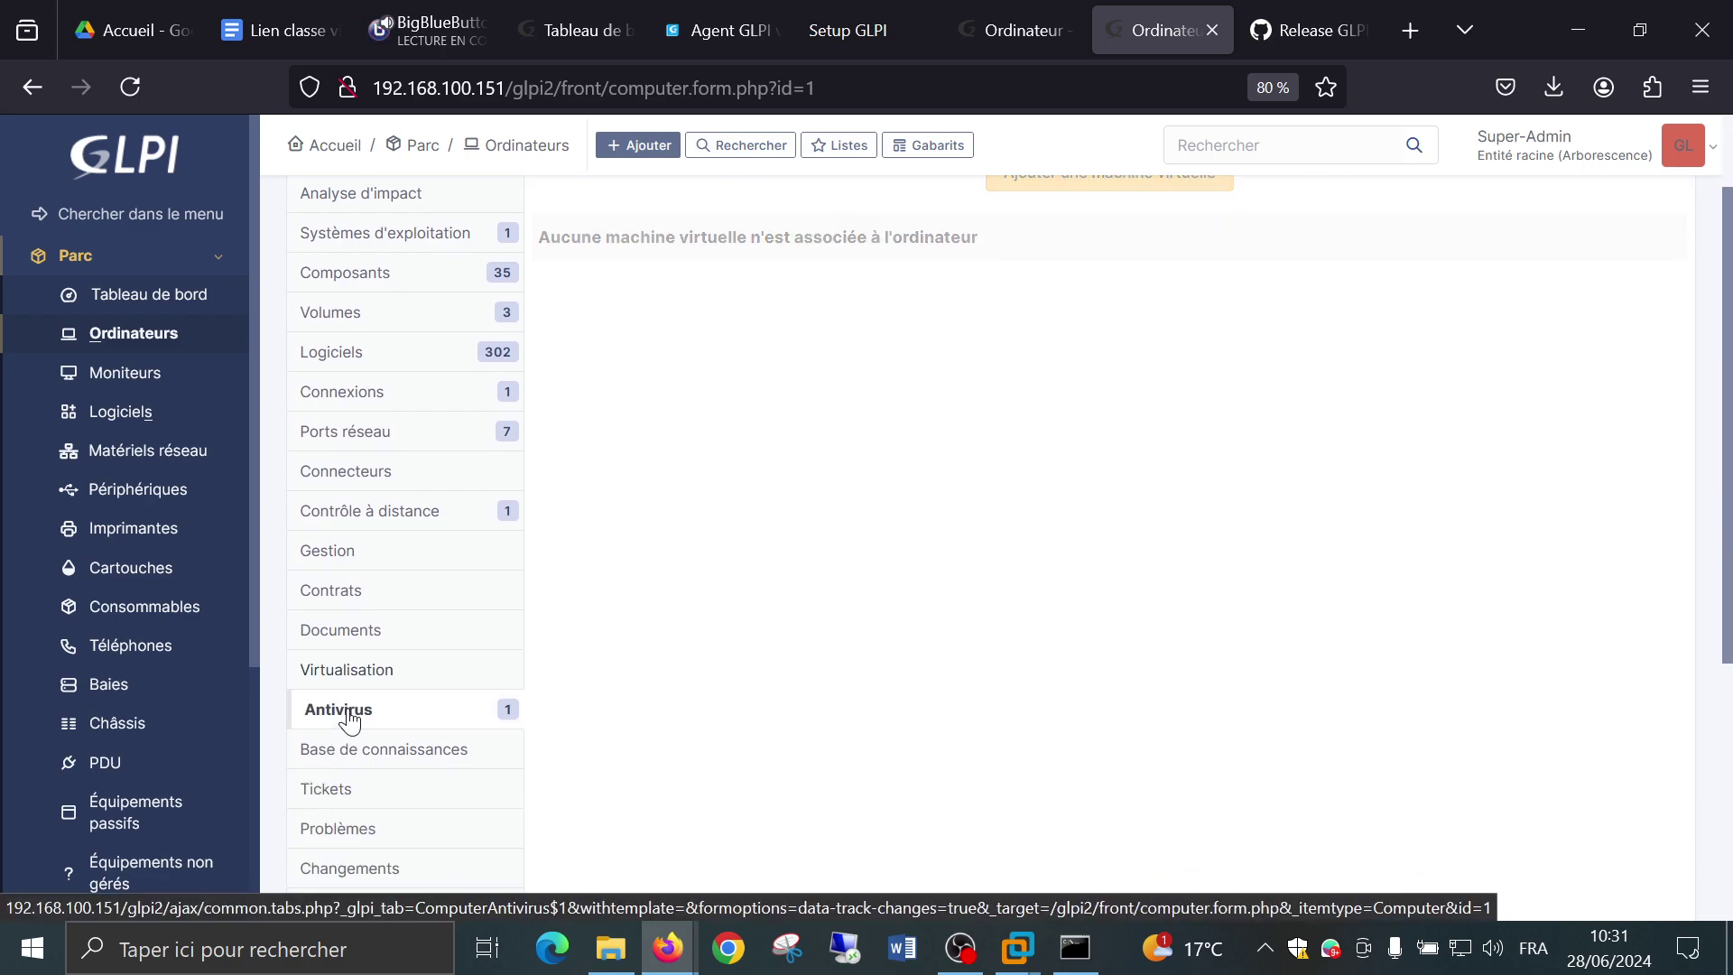
scroll(826, 603, up, 2)
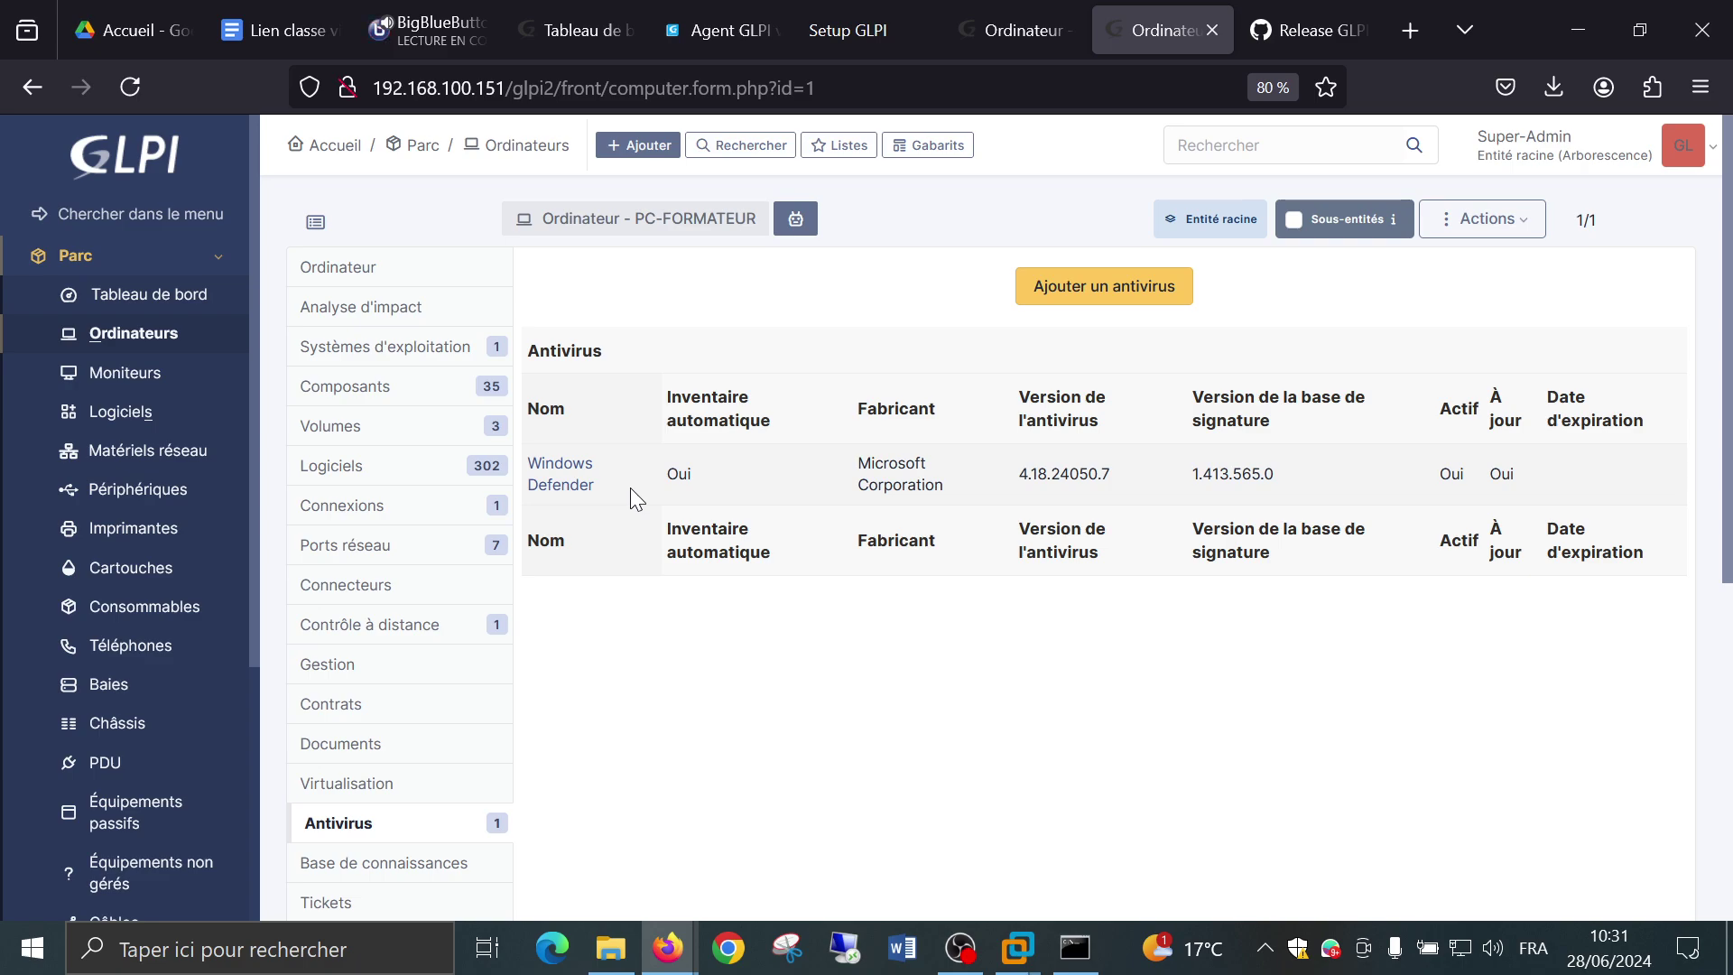
scroll(541, 701, down, 5)
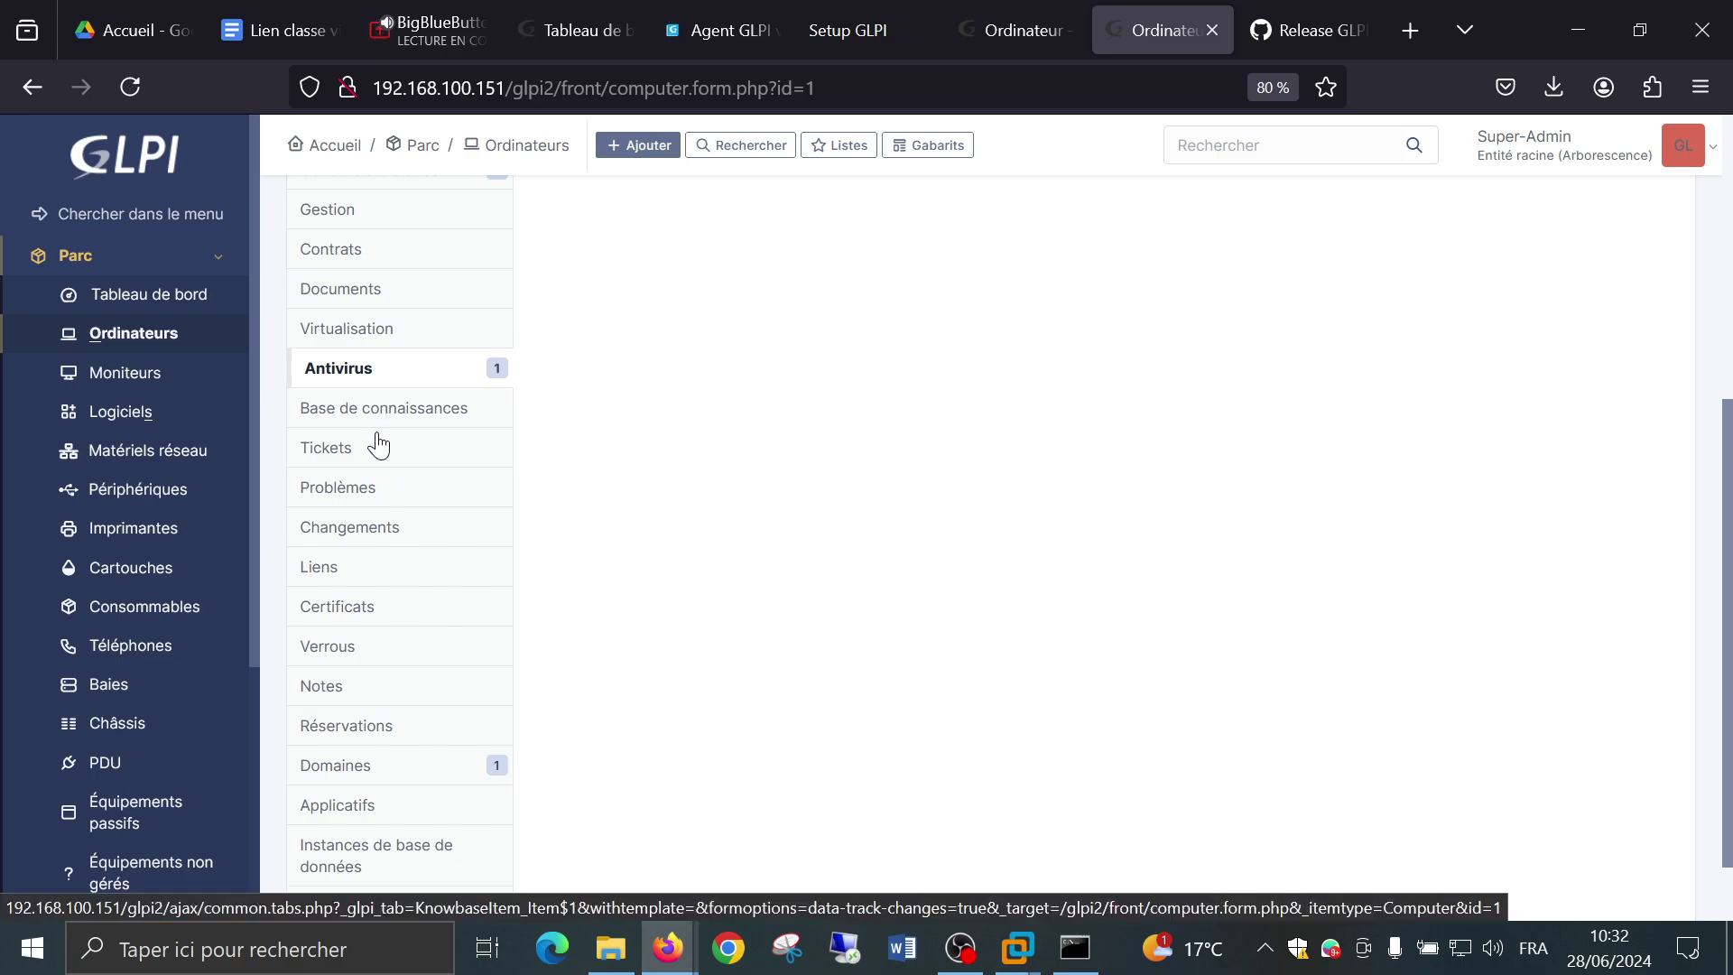
Check PC-FORMATEUR's linked tickets and its WORKGROUP domain membership.
click(374, 453)
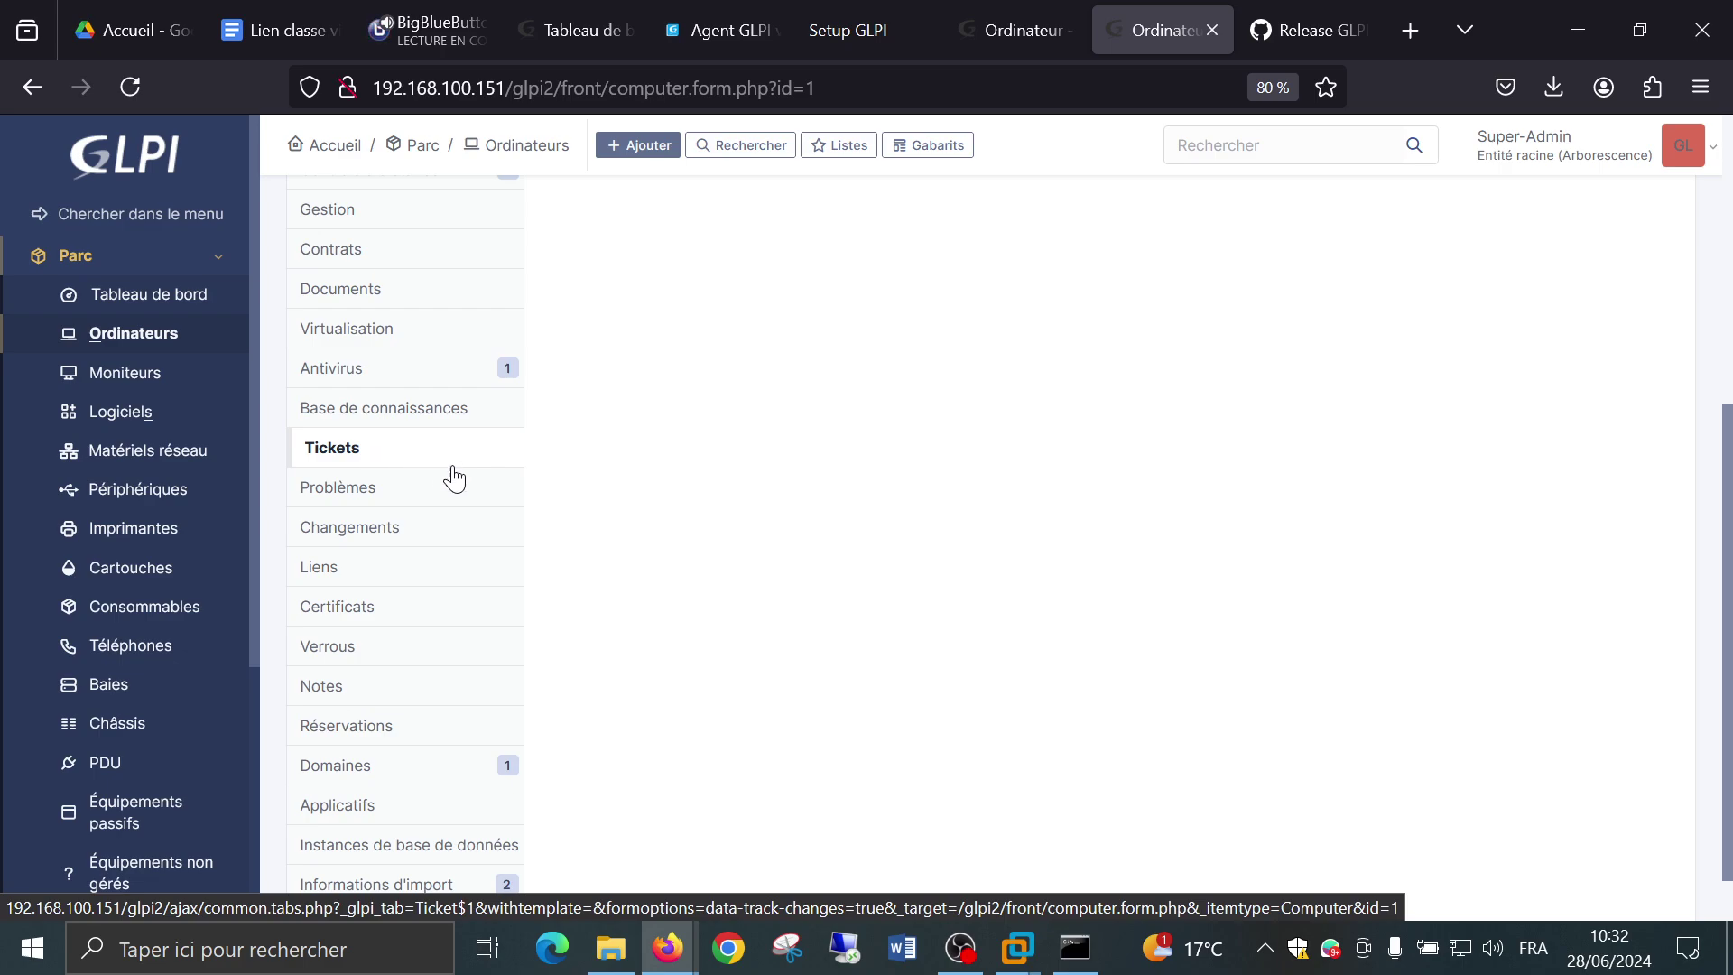
scroll(694, 440, down, 1)
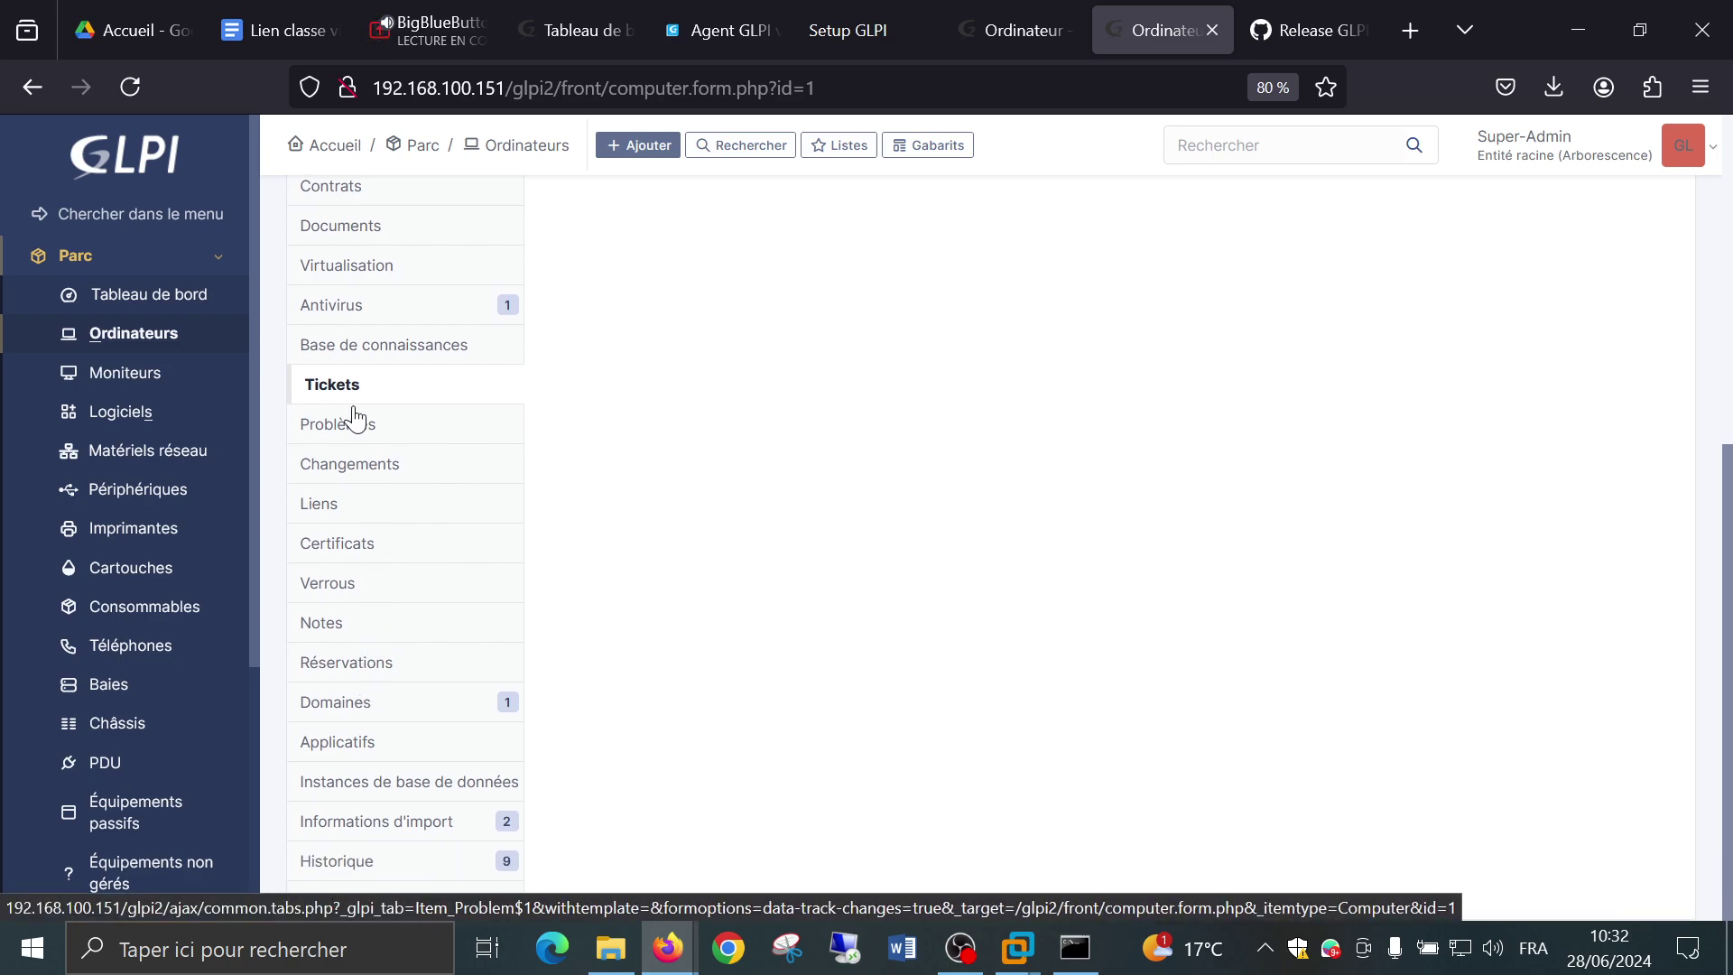
click(387, 706)
scroll(777, 541, up, 5)
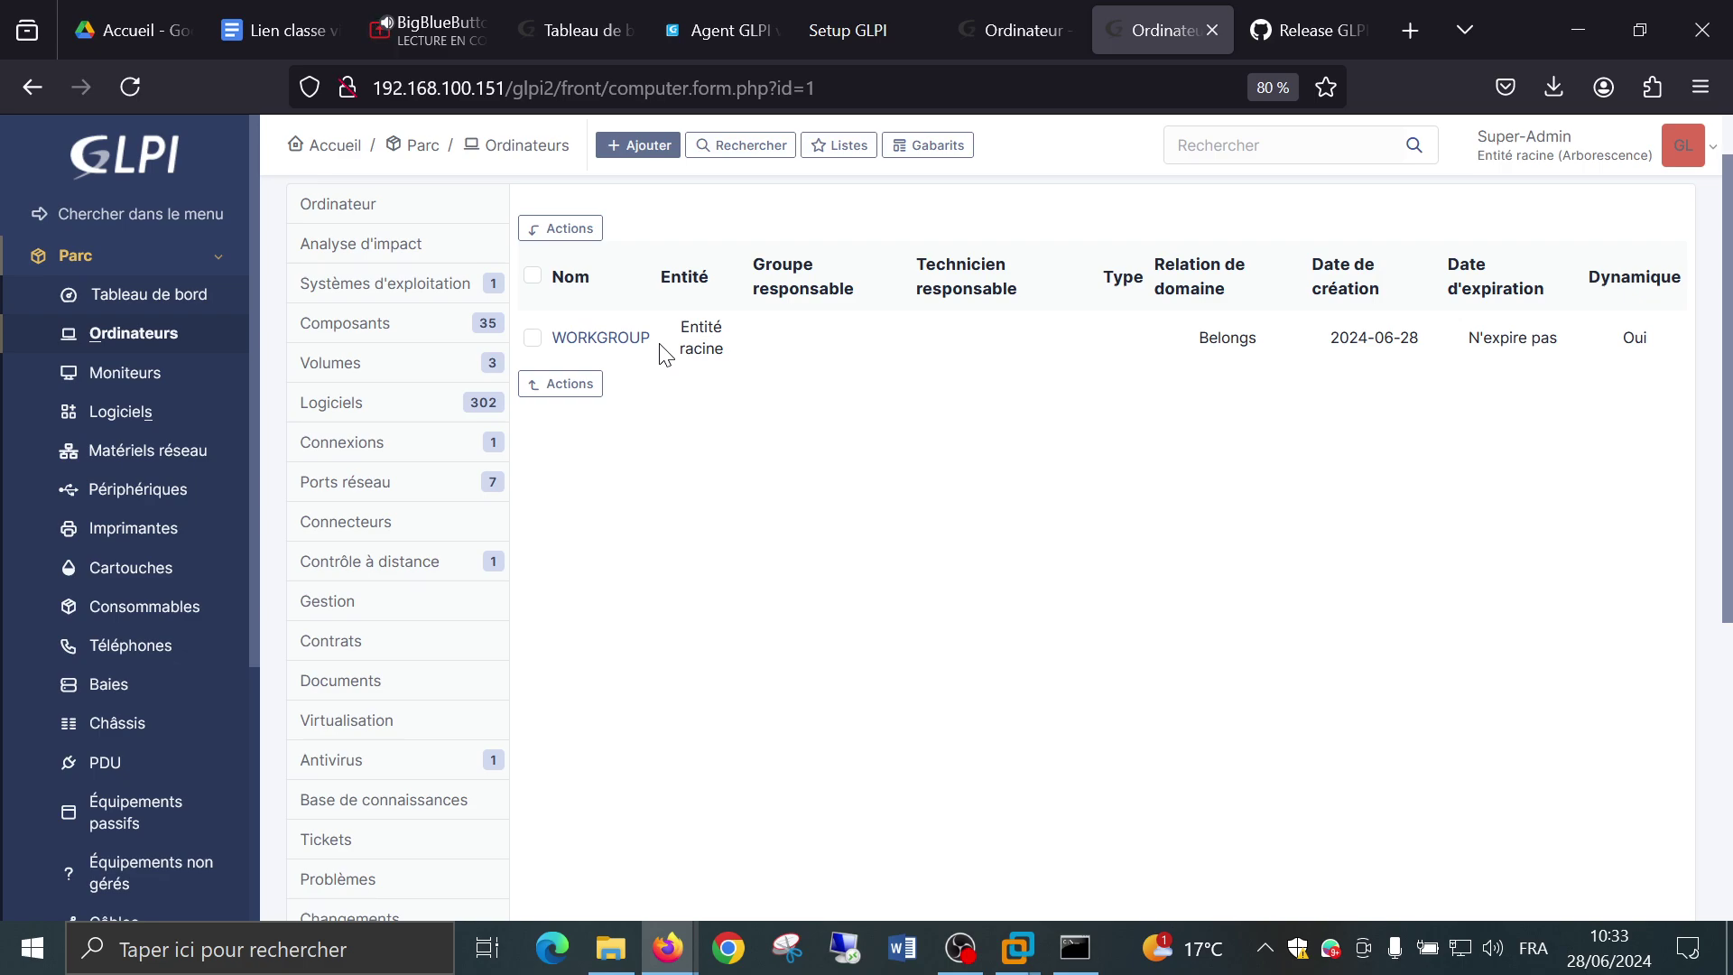
scroll(565, 565, down, 5)
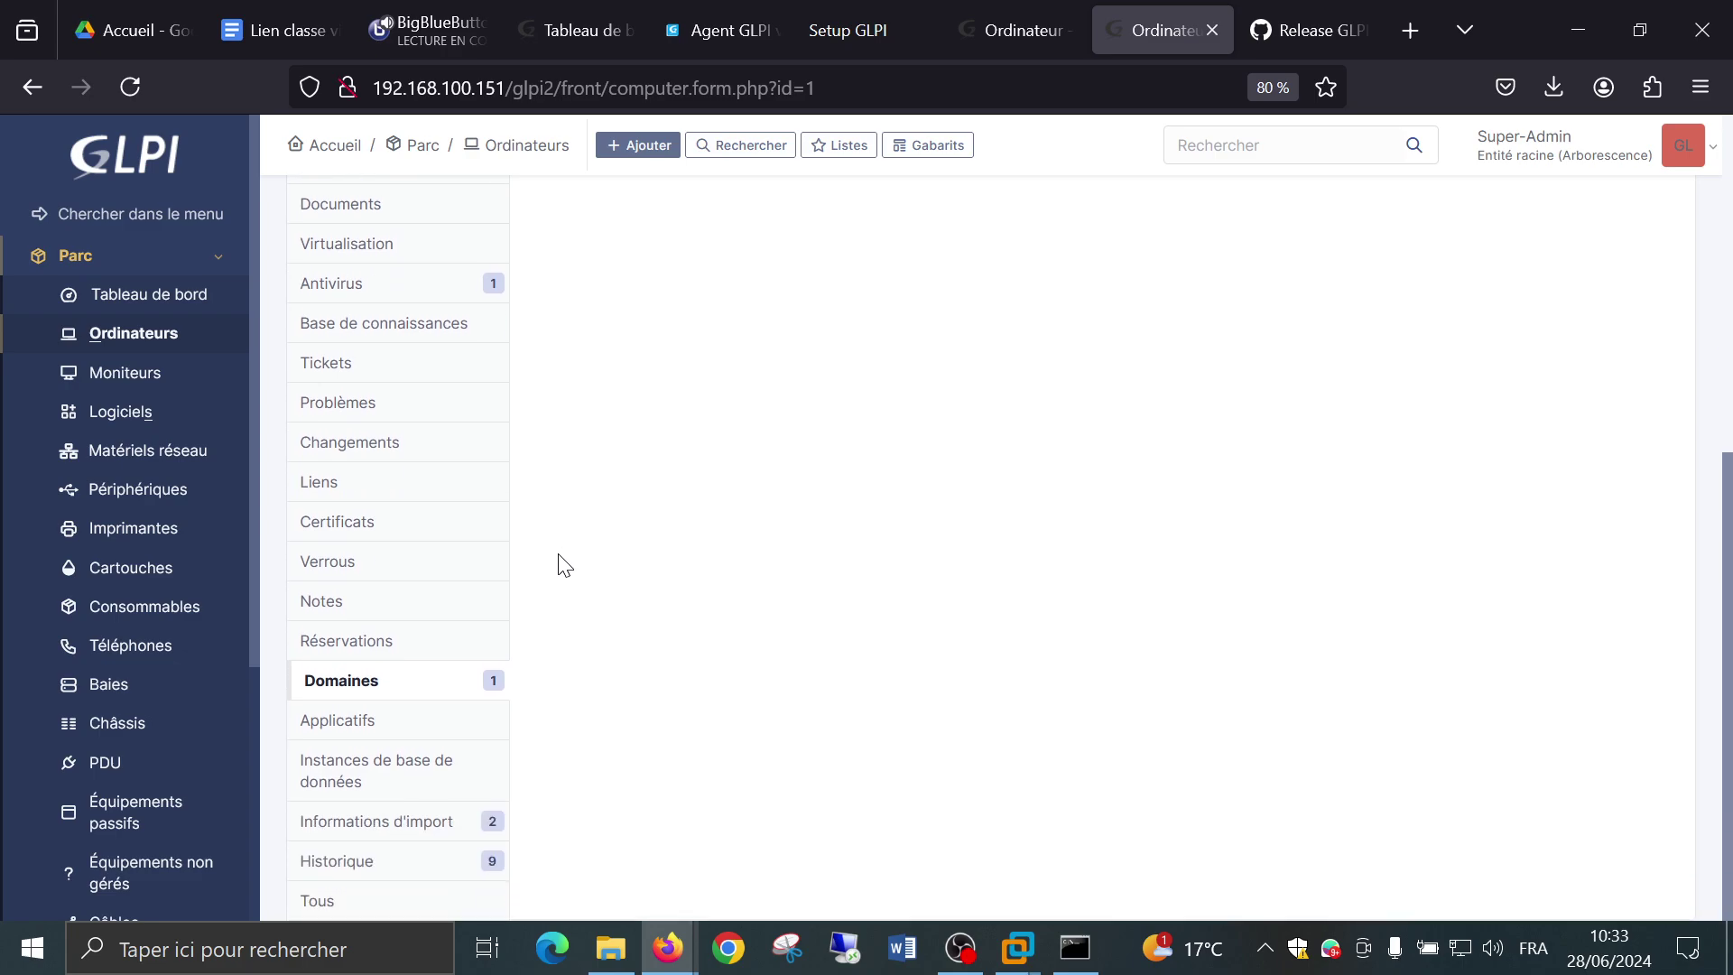
Show the Informations d'import rule history with the 08:09 import and 08:18 update.
click(425, 830)
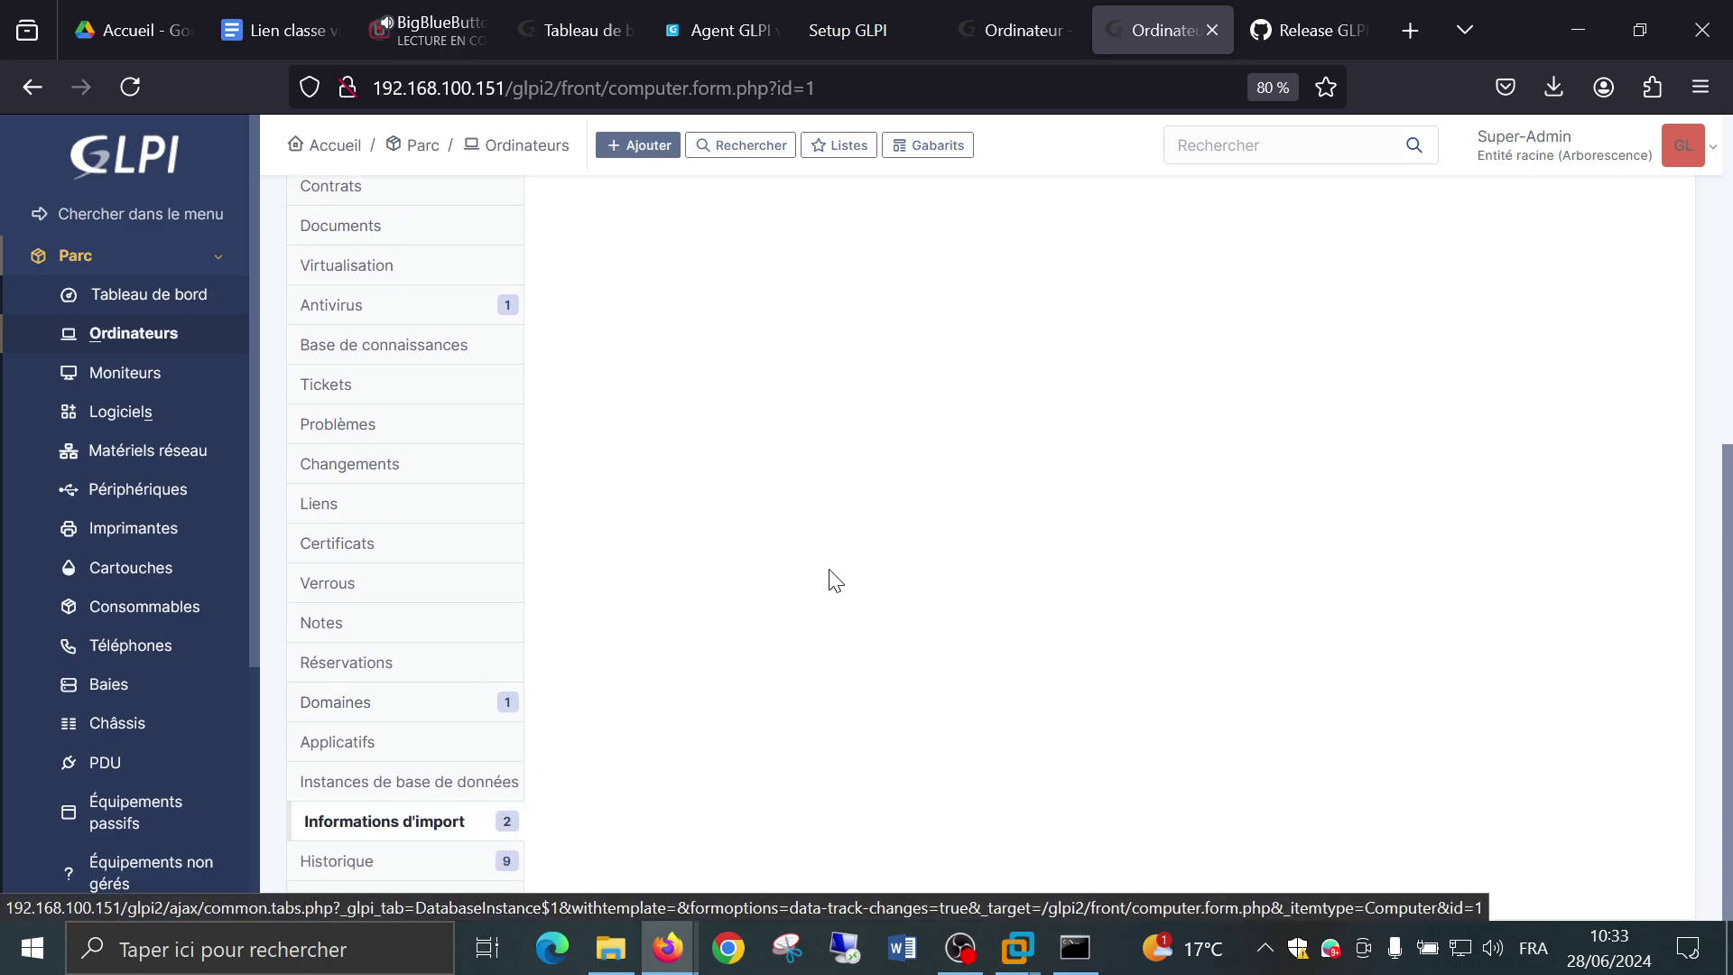
scroll(837, 579, up, 1)
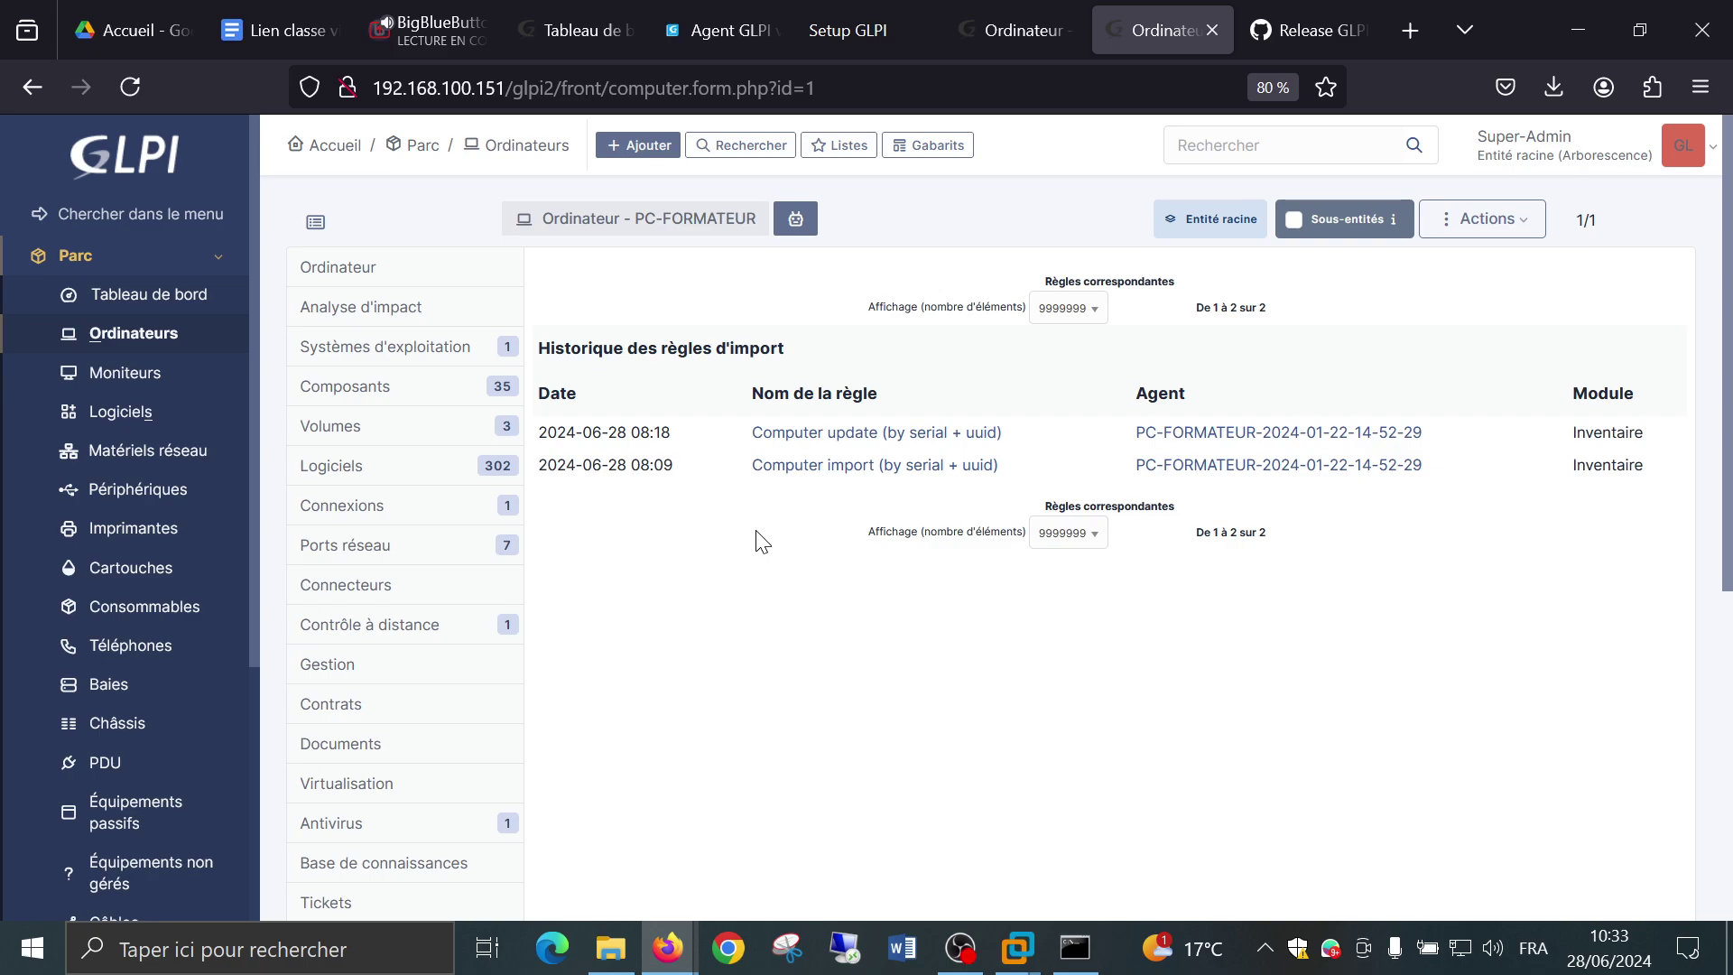
scroll(476, 554, down, 5)
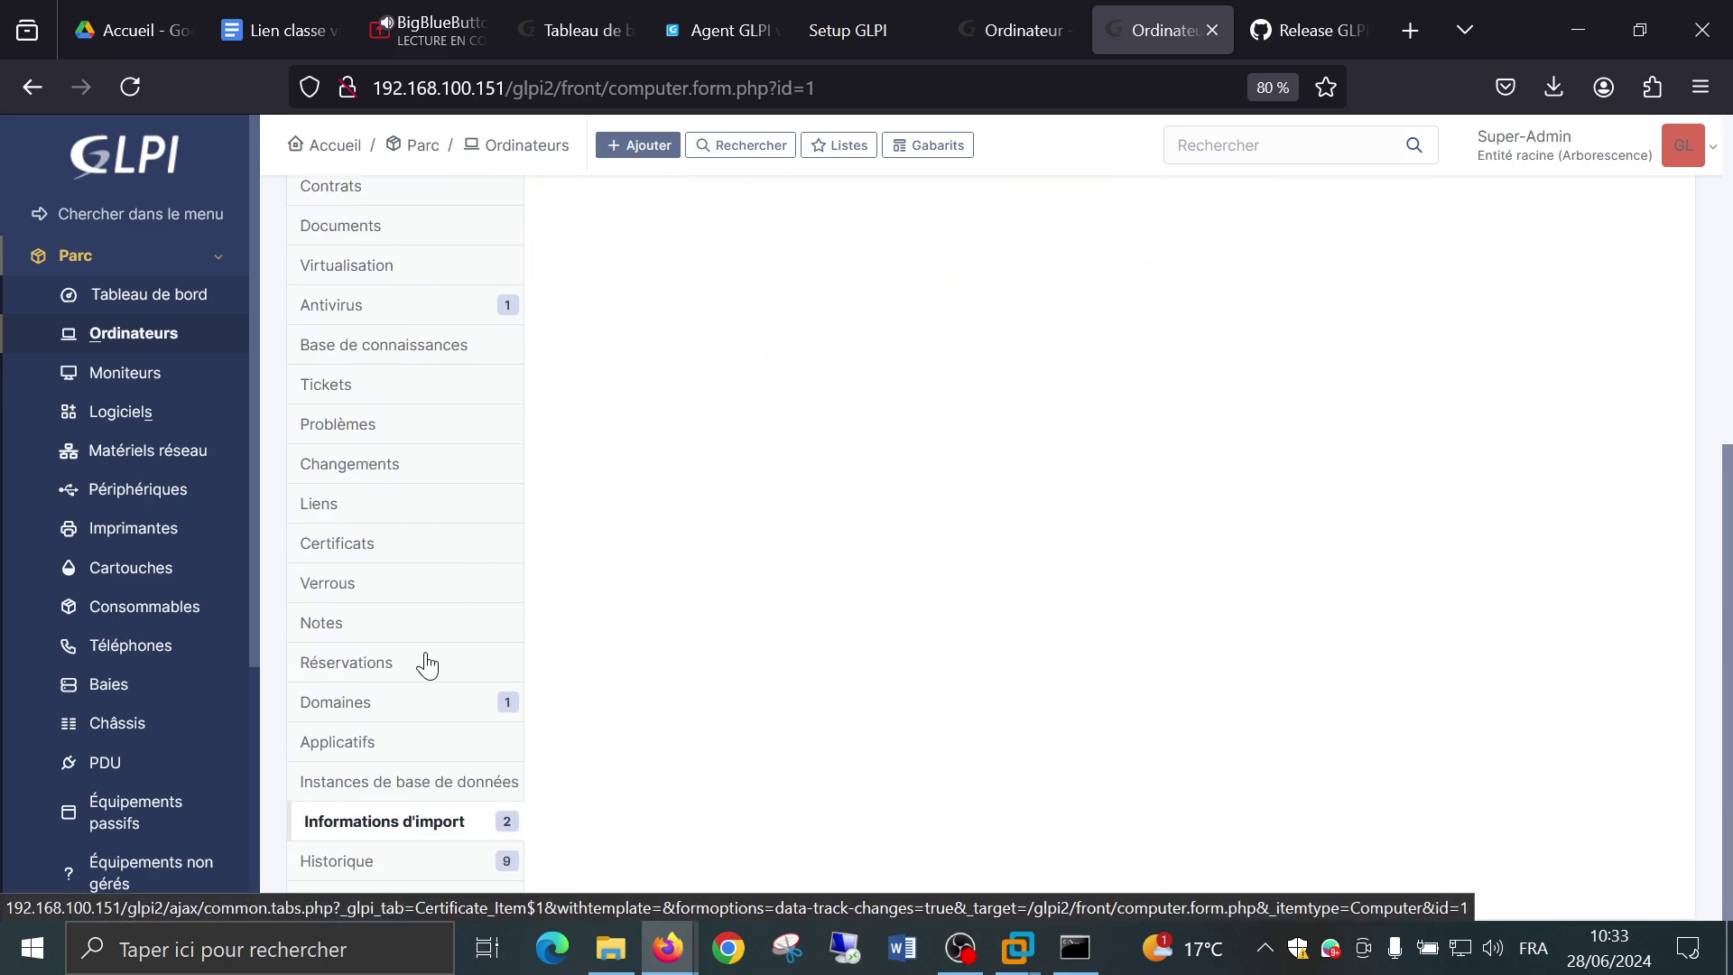
Review PC-FORMATEUR's nine 08:18 history changes, collapse Parc, then lock Windows with Win+L.
click(376, 859)
scroll(794, 542, up, 5)
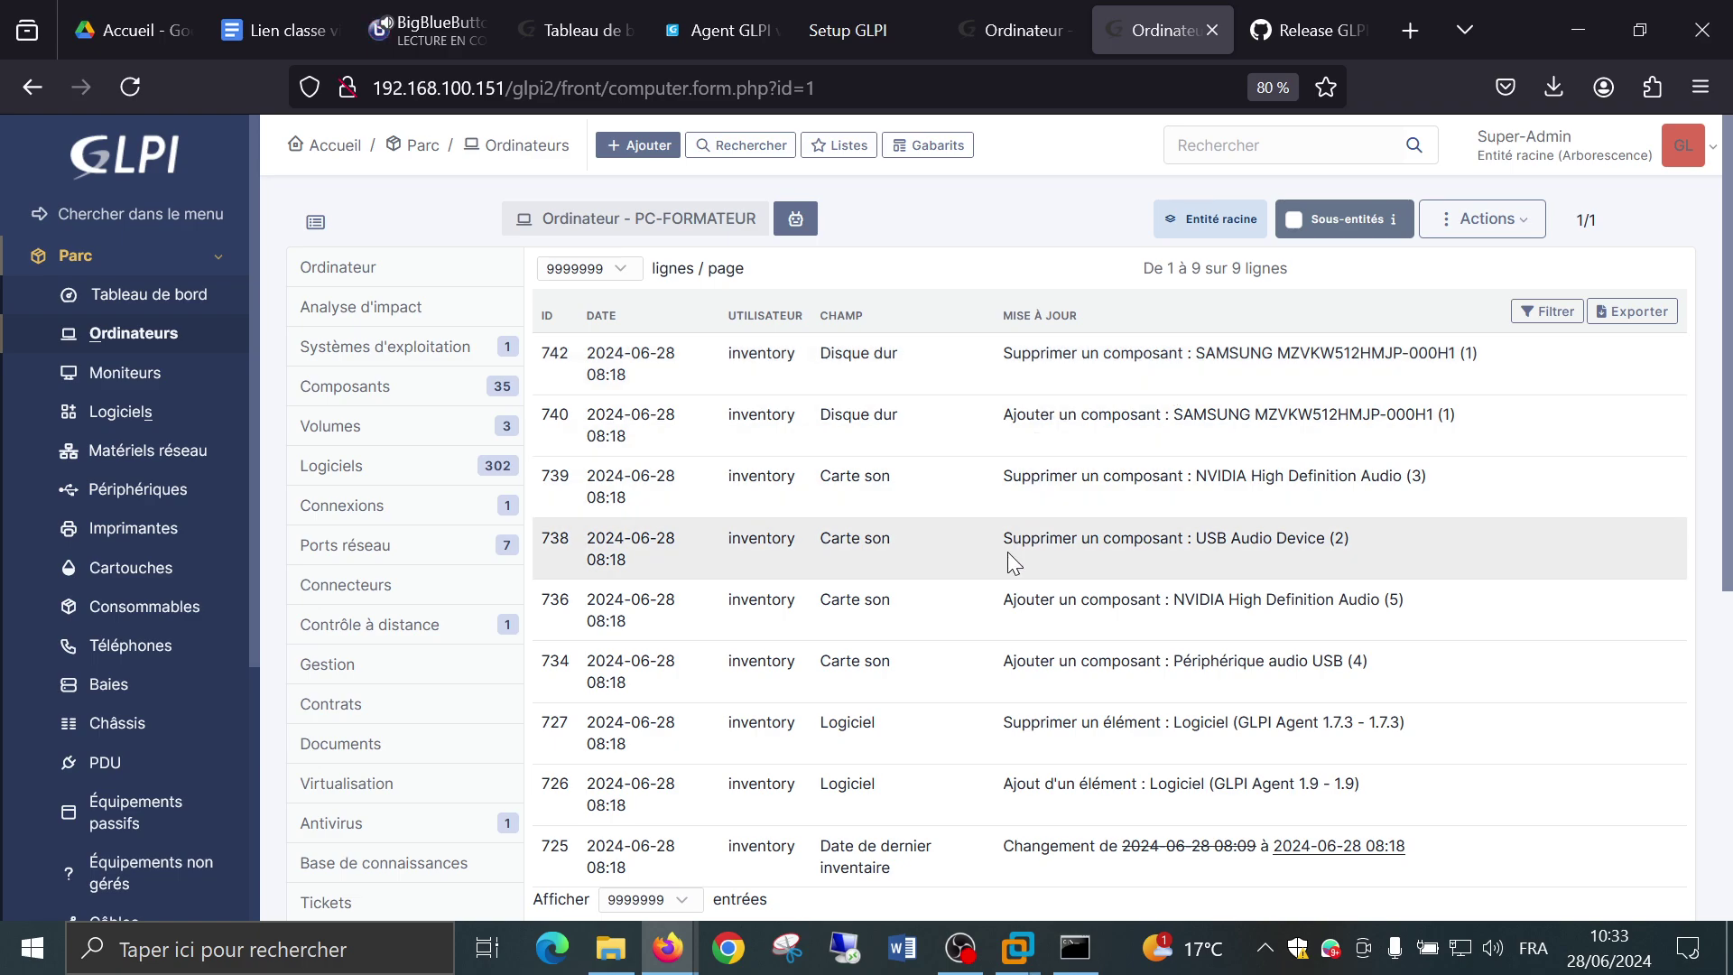
scroll(1010, 552, down, 4)
scroll(1010, 552, up, 4)
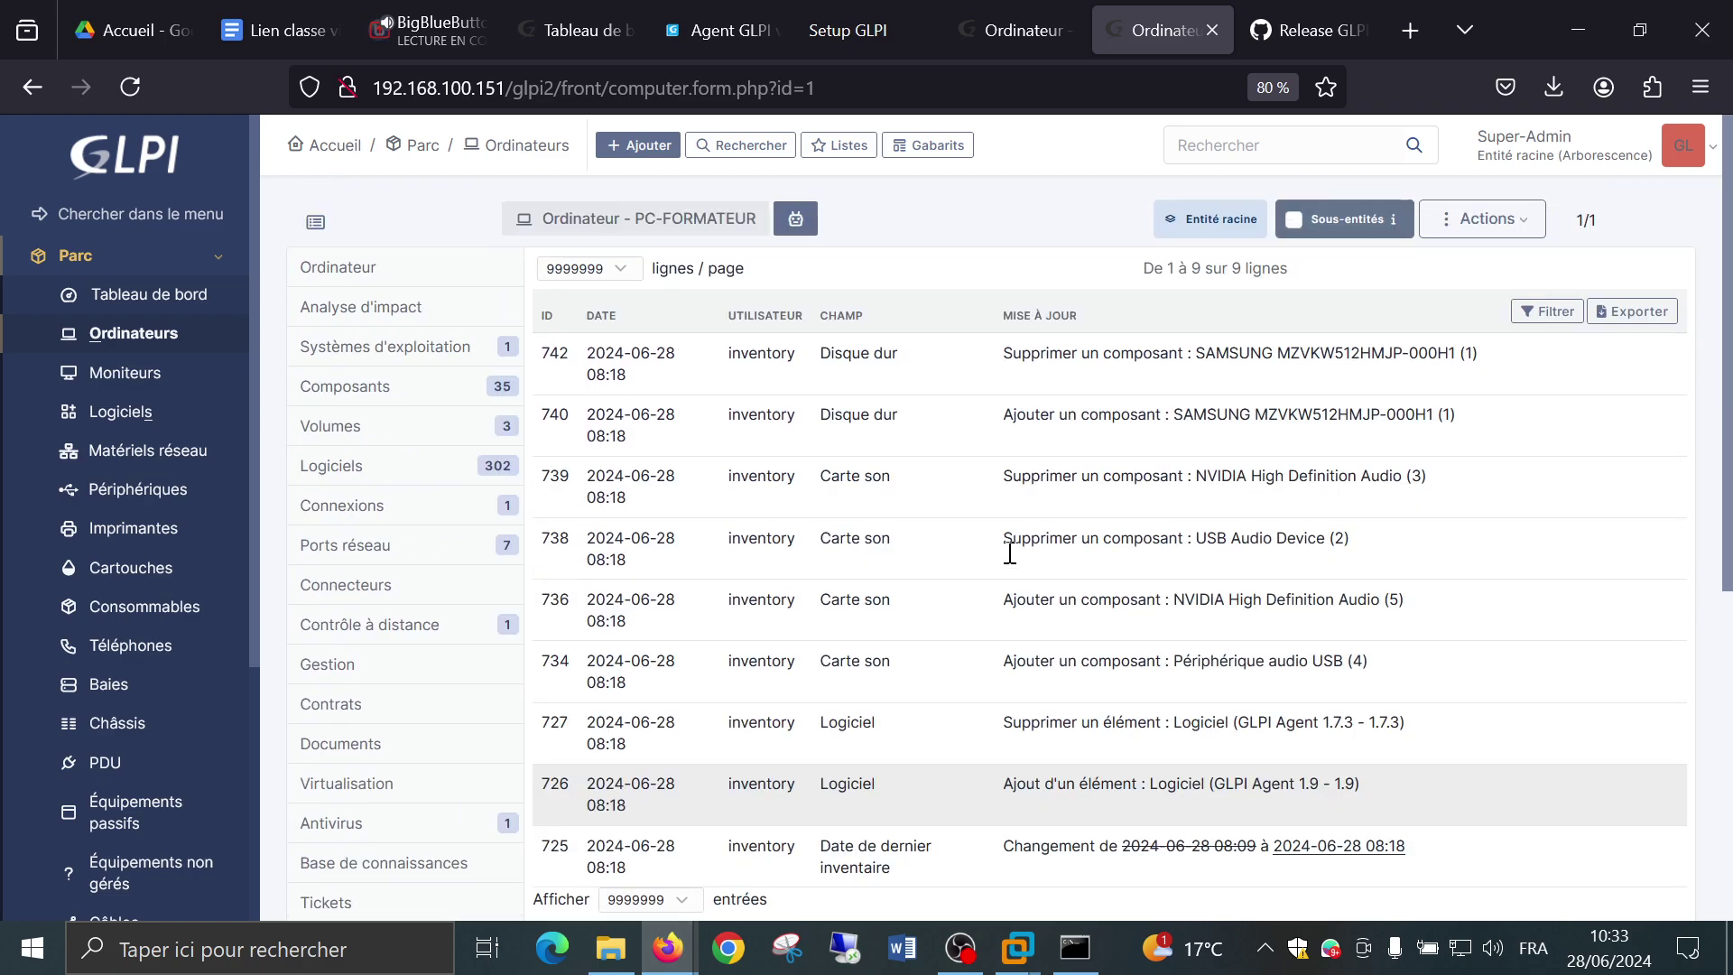
click(90, 262)
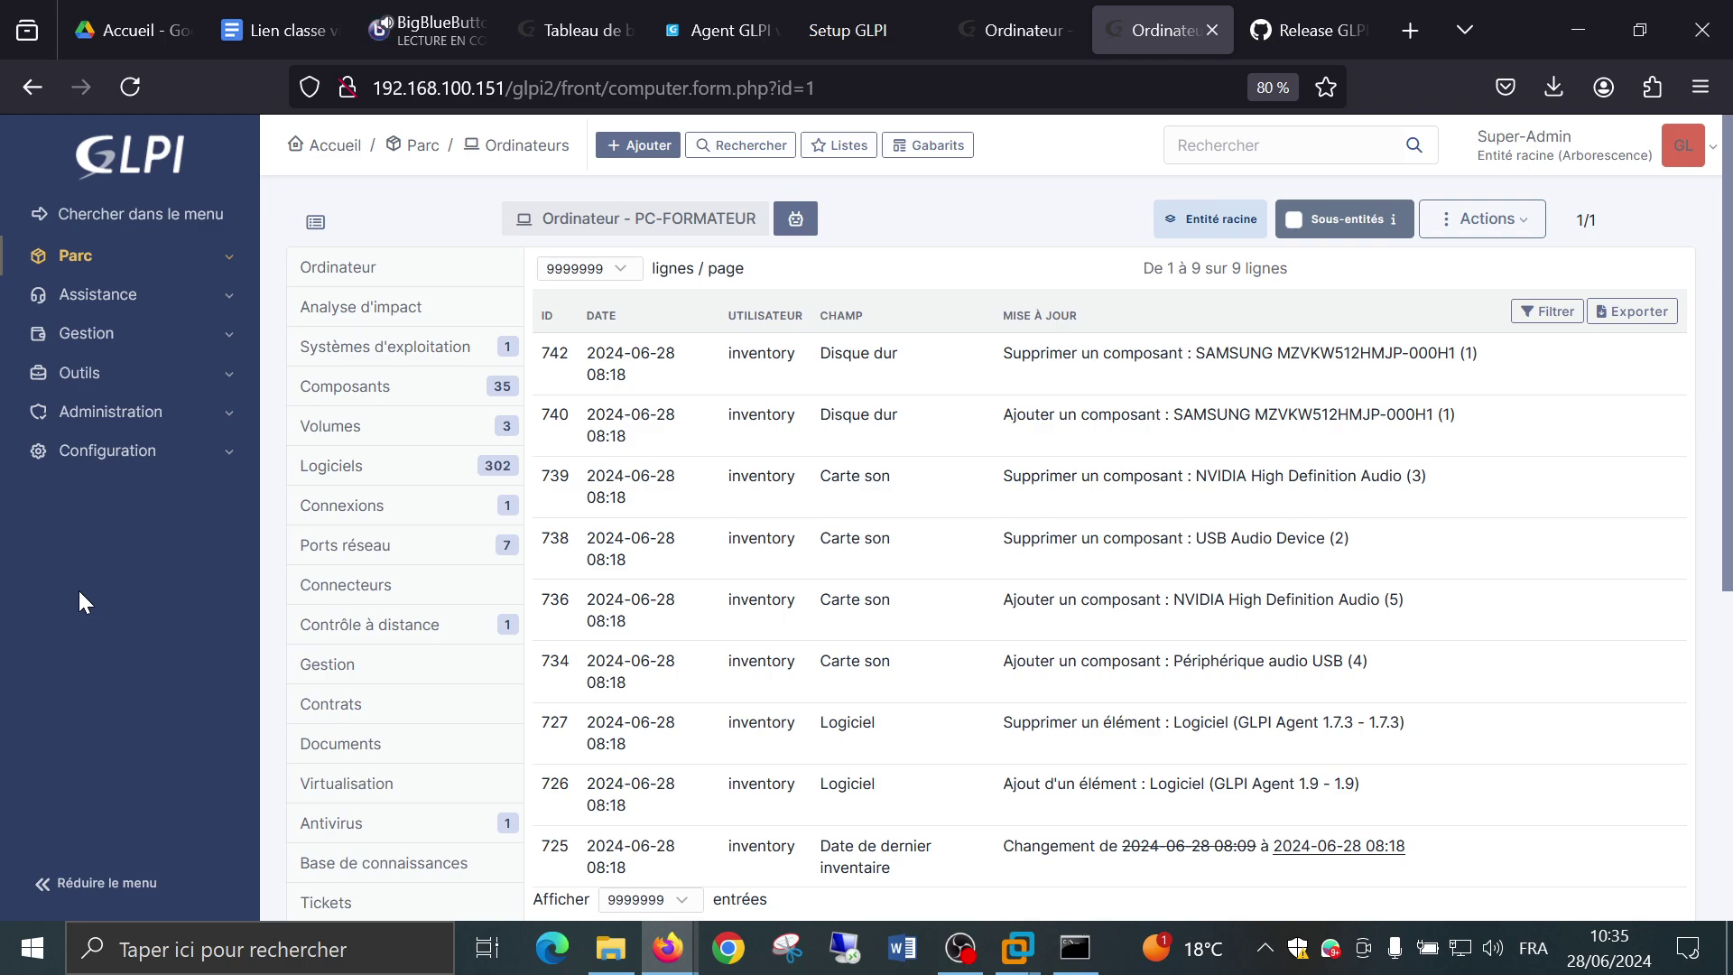
key(super+l)
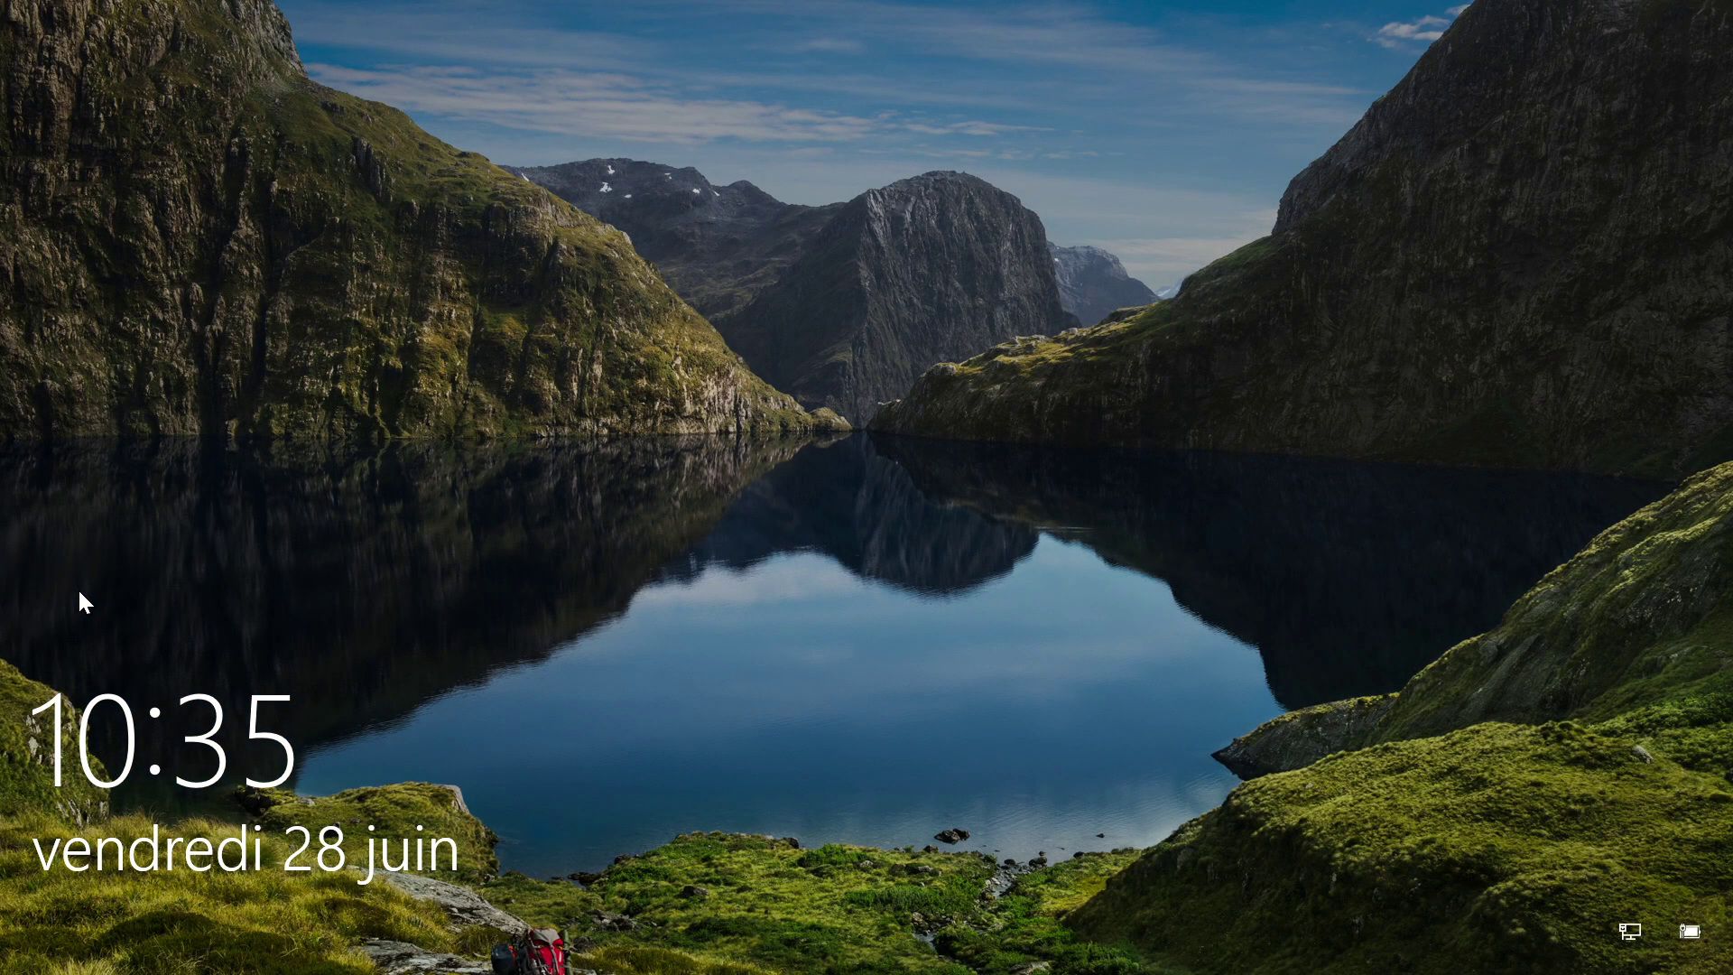
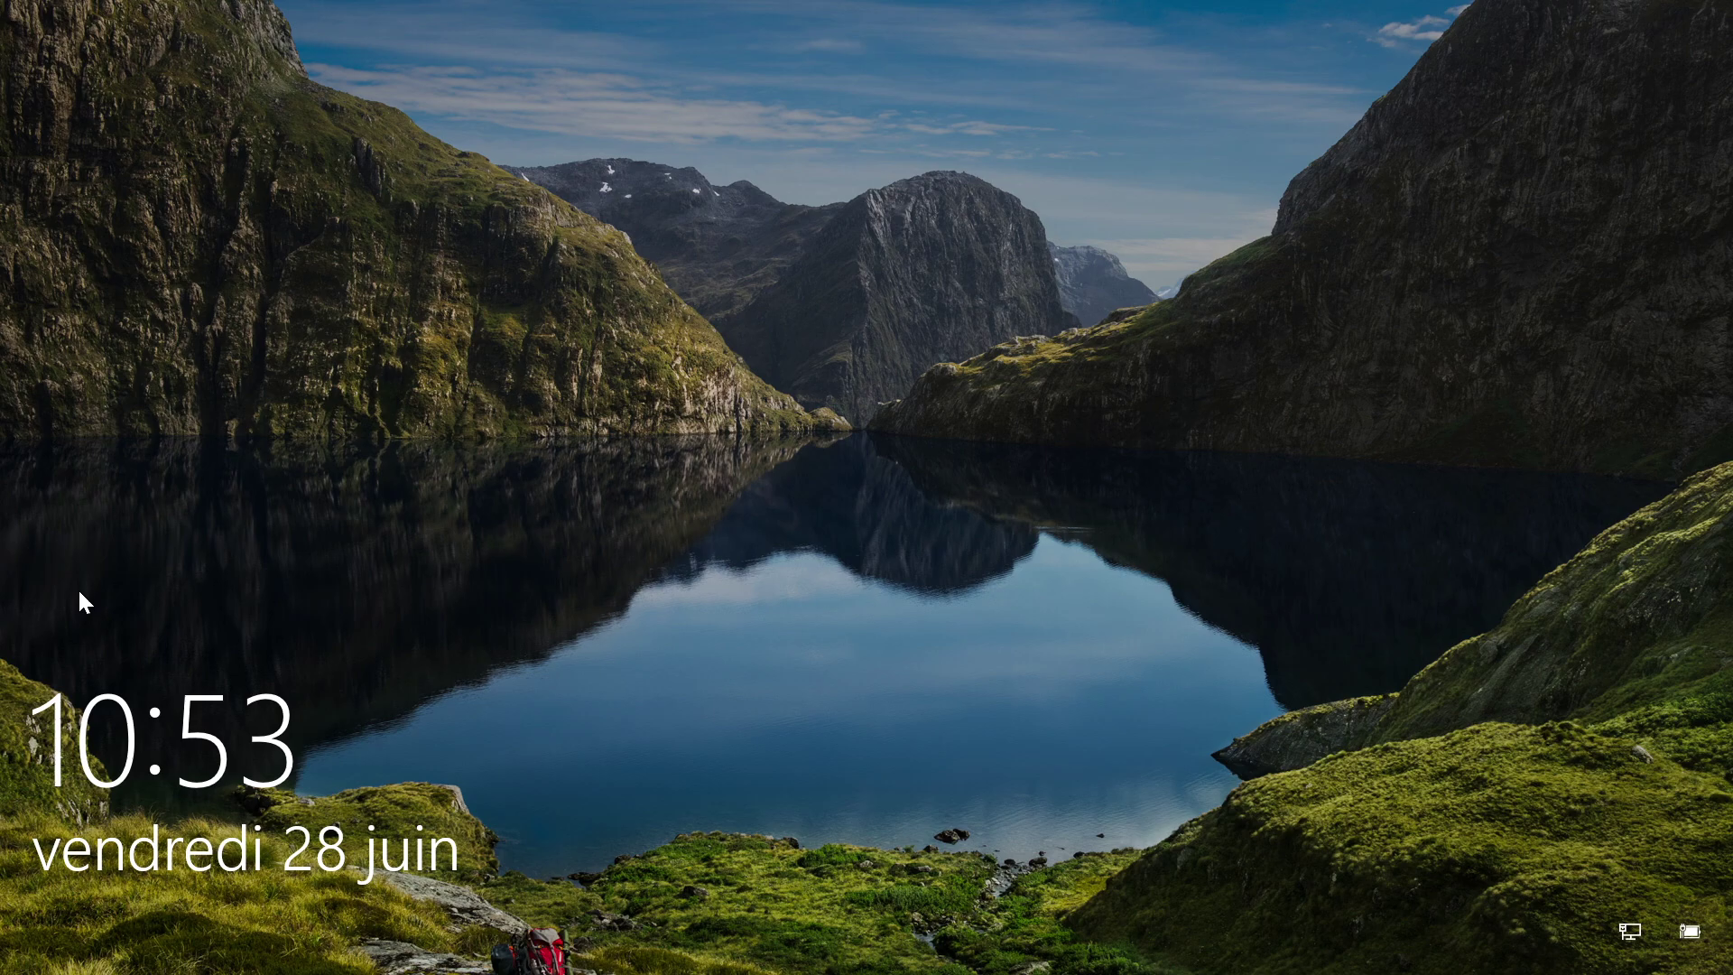
Unlock Windows and bring OBS Studio, still recording ecran1, in front of Firefox.
click(195, 443)
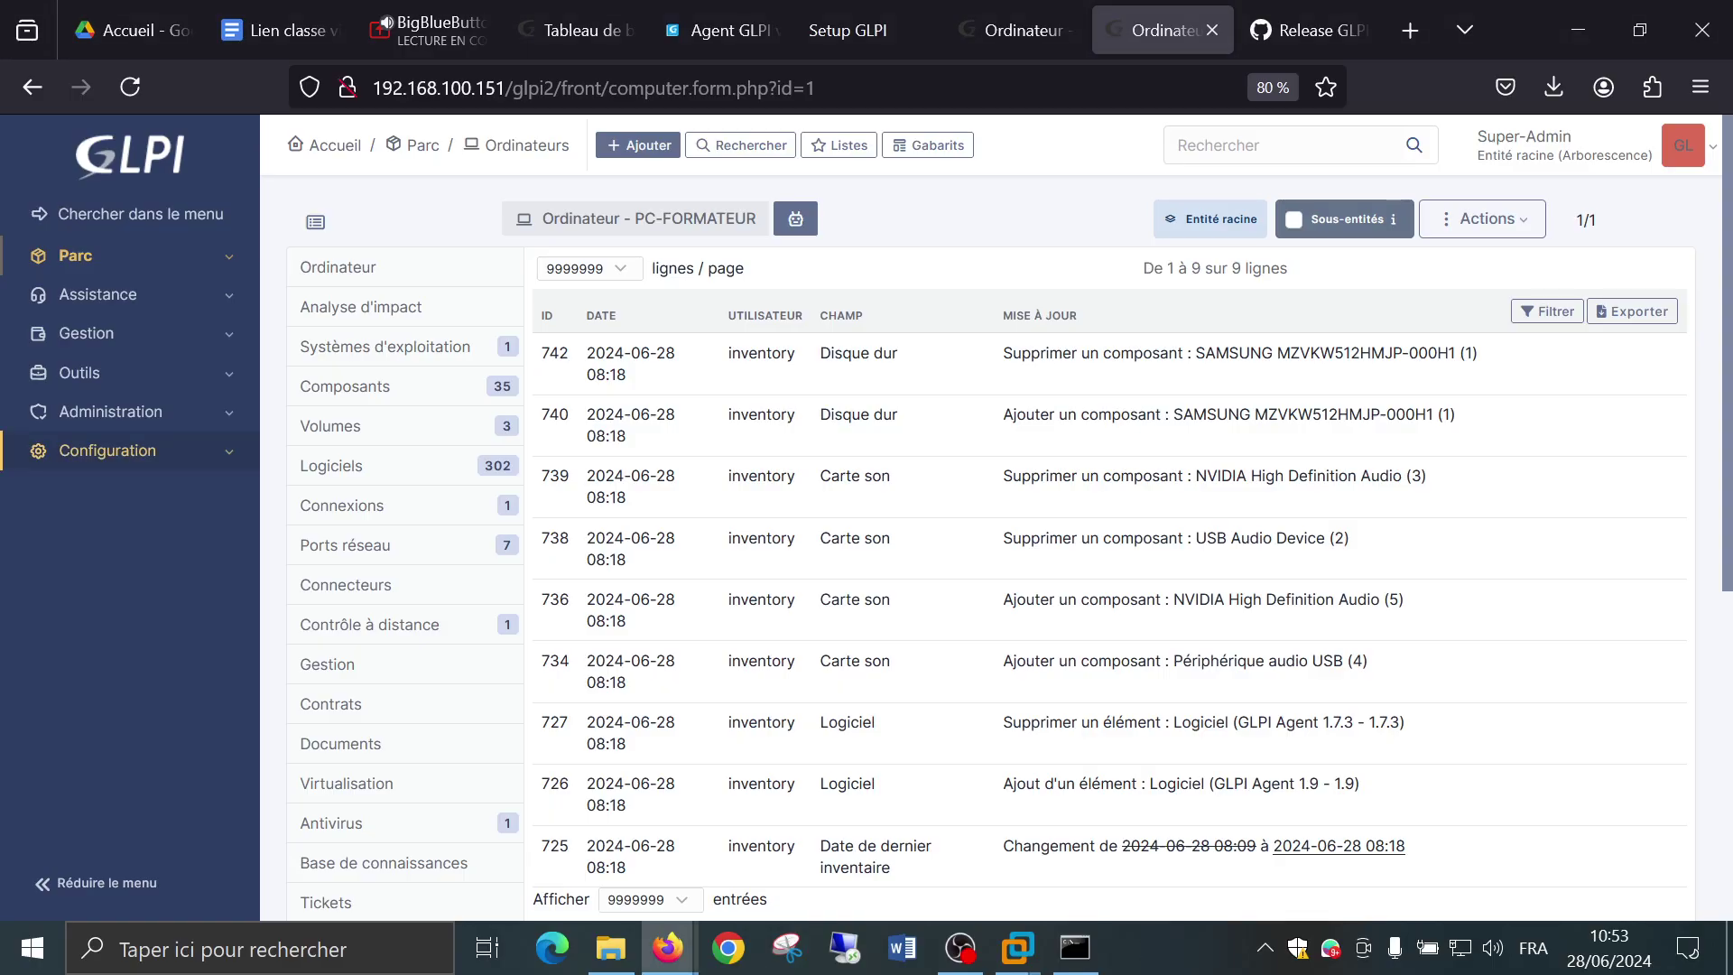
click(937, 948)
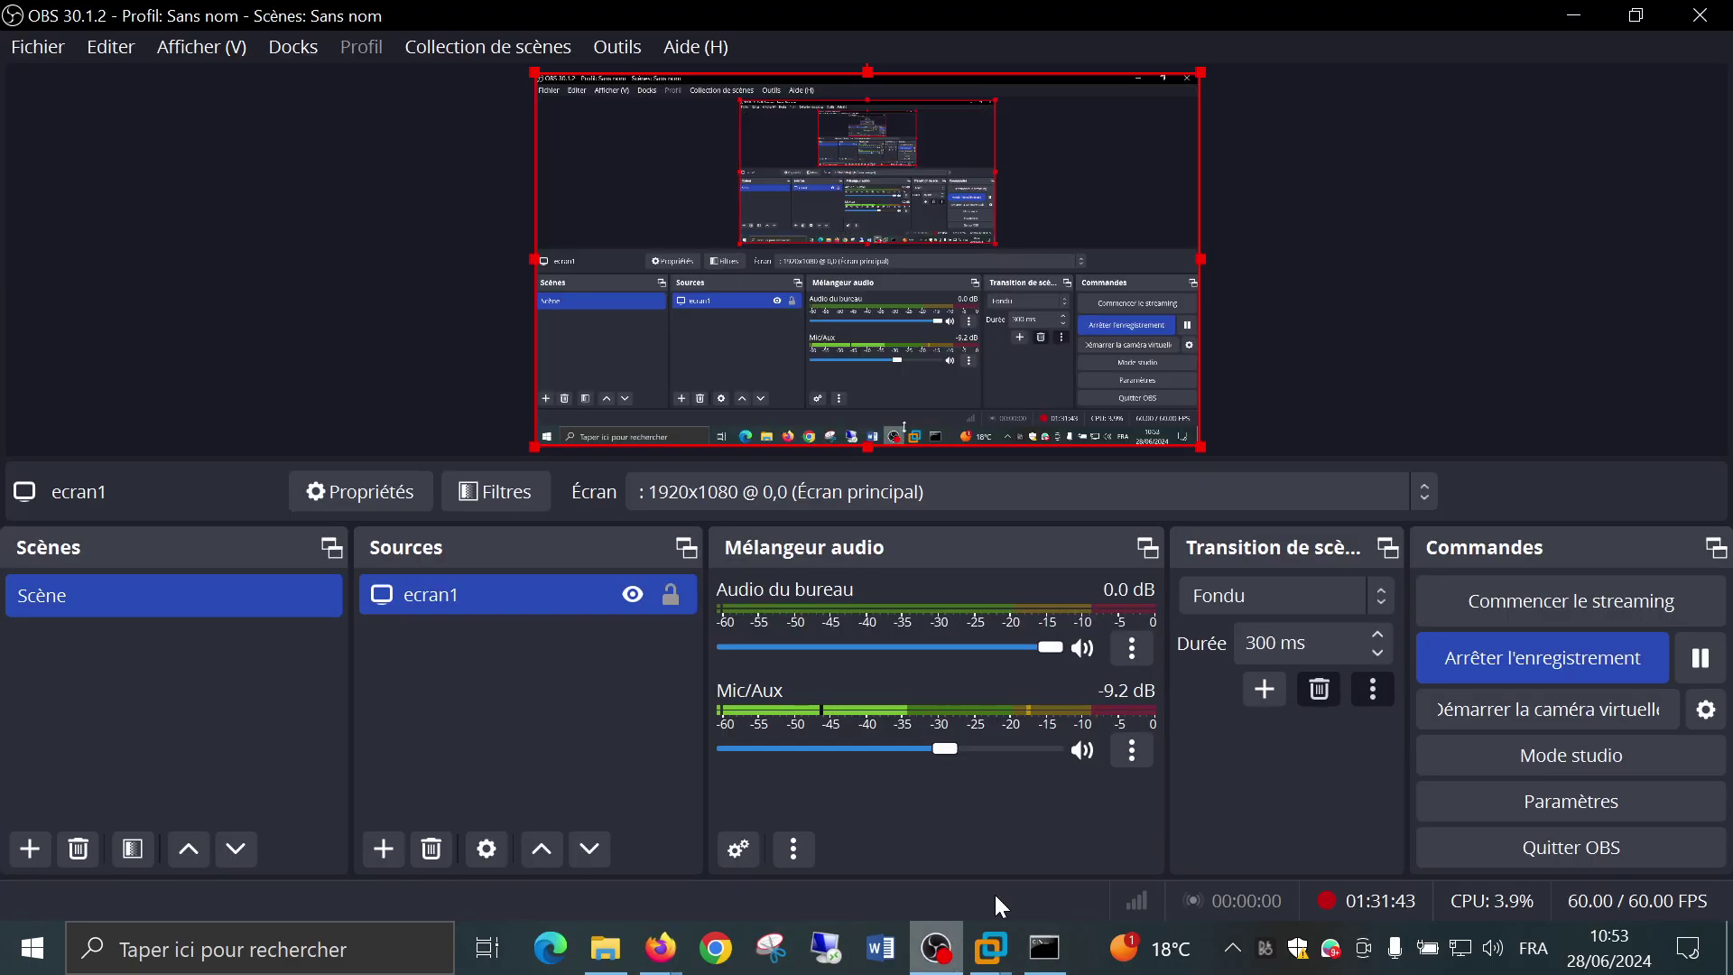